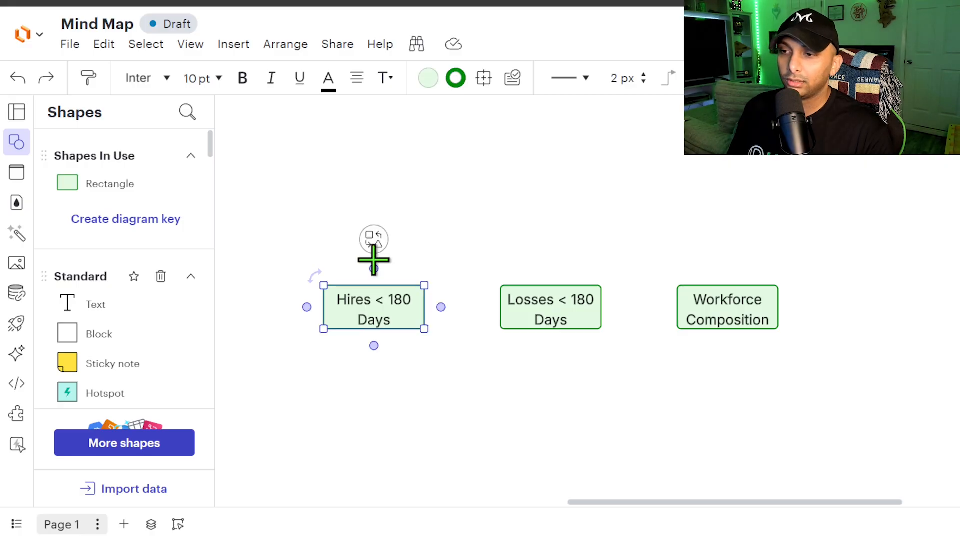
# Step: Add a connected shape above the Hires < 180 Days box, change it to a circle and flatten it into a low ellipse
pyautogui.click(374, 248)
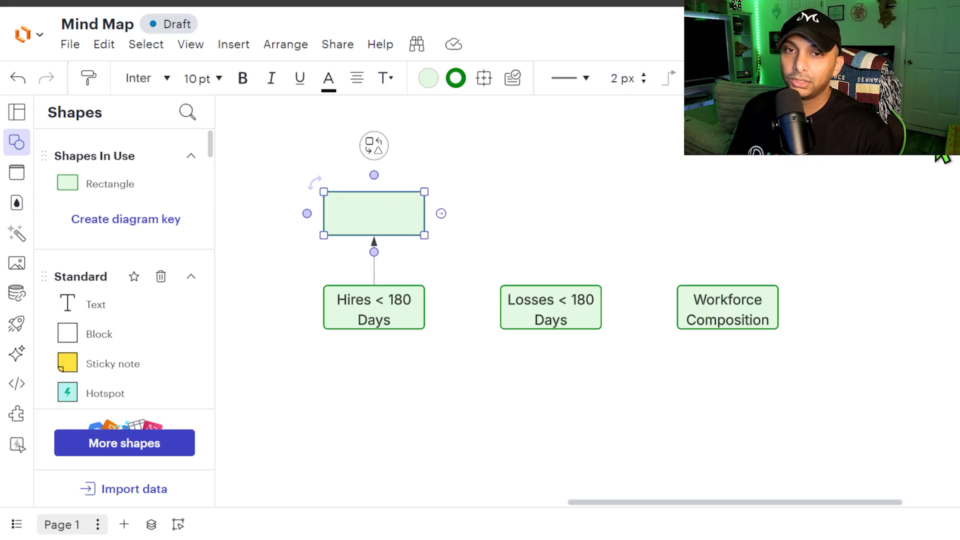
pyautogui.click(950, 79)
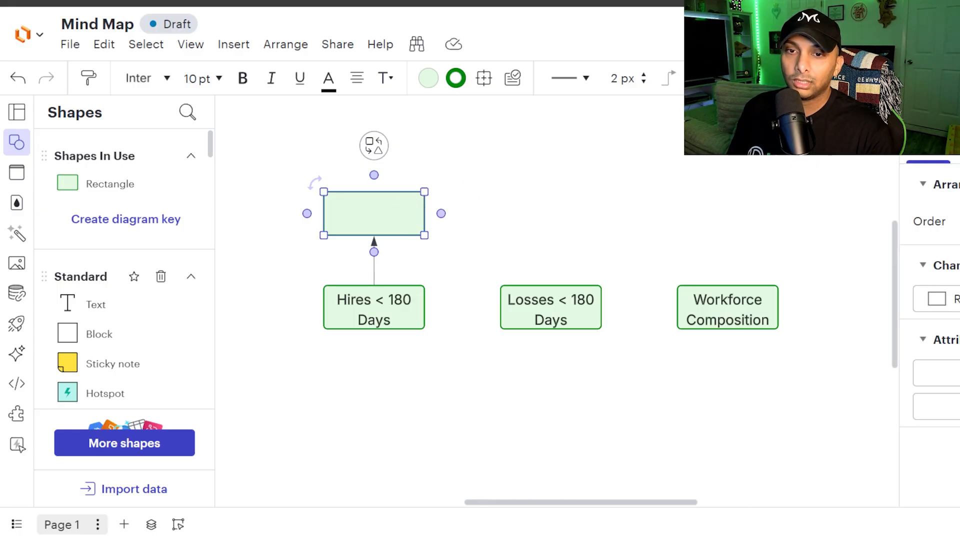
pyautogui.click(940, 299)
pyautogui.click(937, 223)
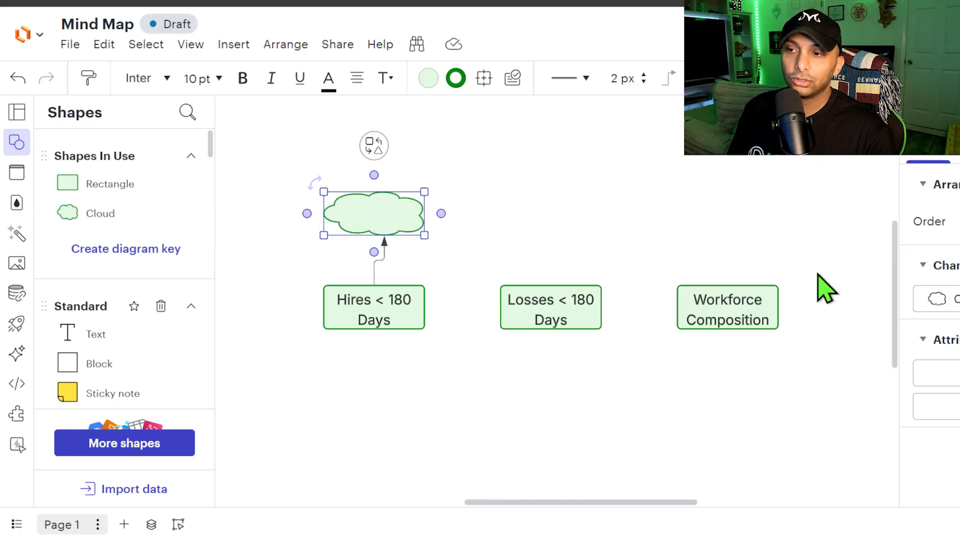
pyautogui.click(943, 299)
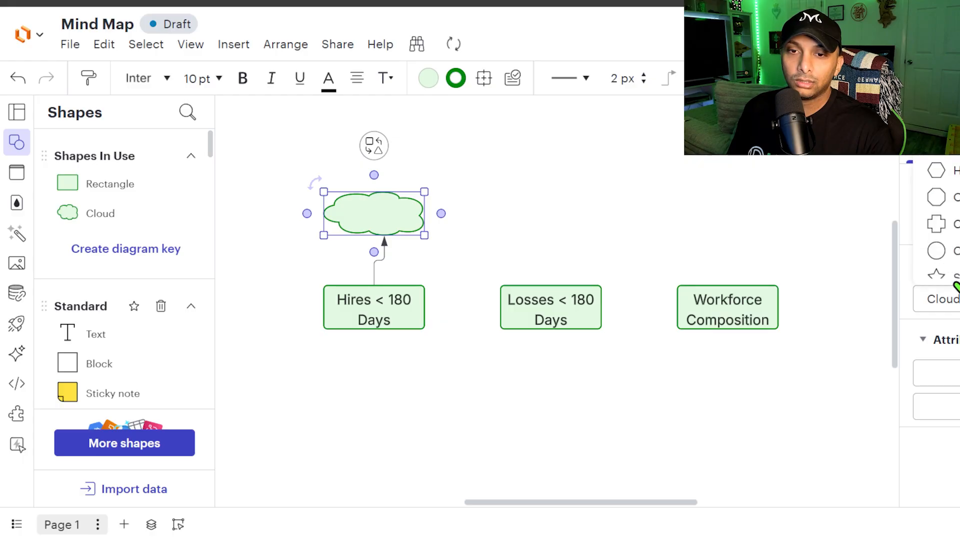
pyautogui.click(936, 249)
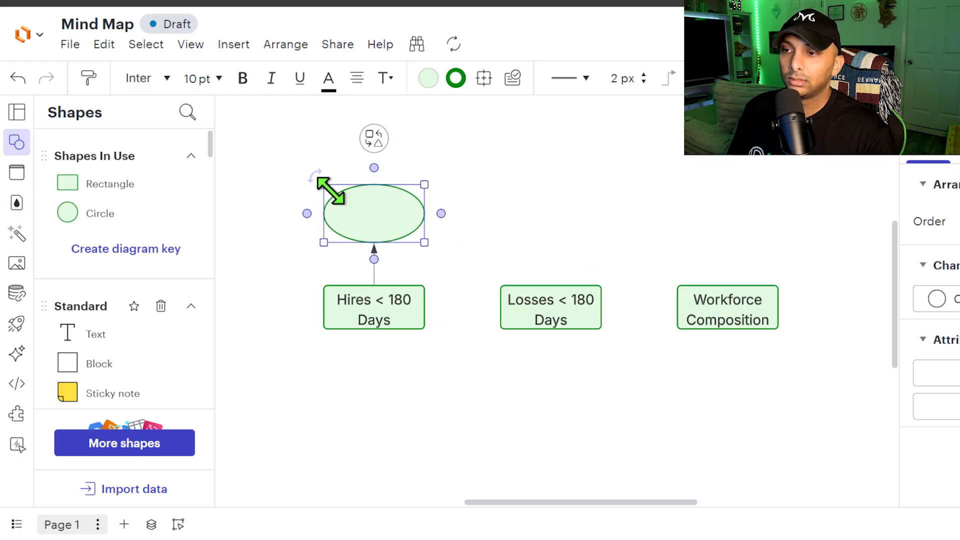
pyautogui.moveTo(324, 185); pyautogui.dragTo(324, 205)
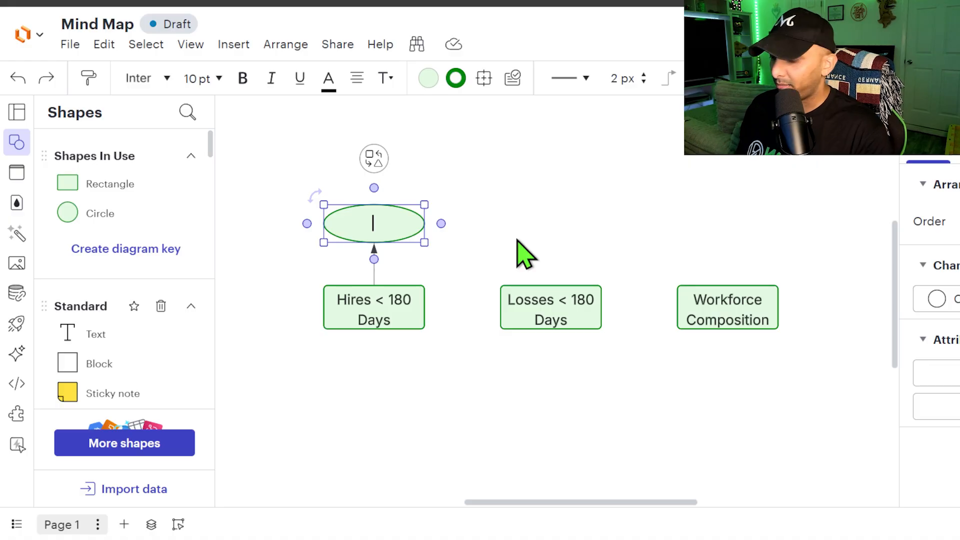
# Step: Label the ellipse above Hires < 180 Days "KPI: New Hires < 180" and select its text to make it smaller
pyautogui.write('KPI:')
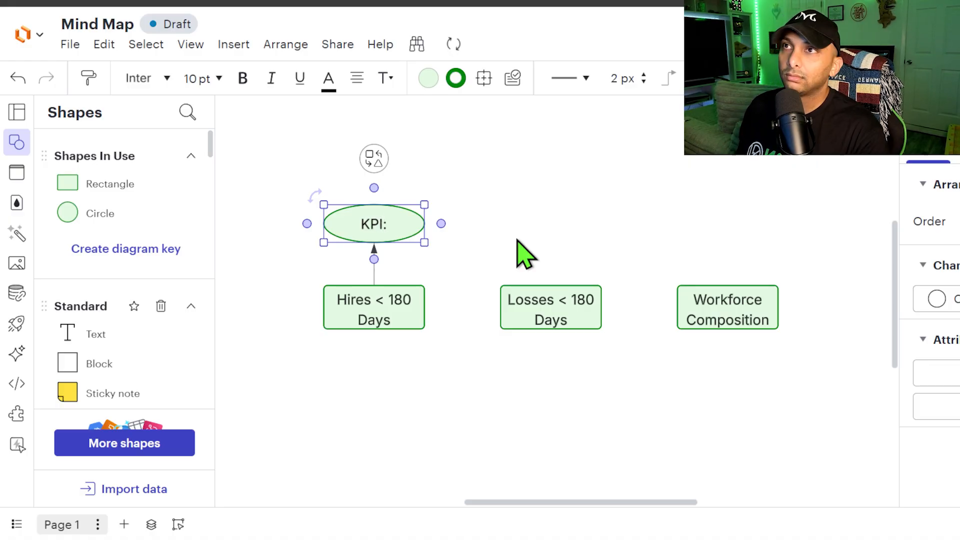
pyautogui.write(' N')
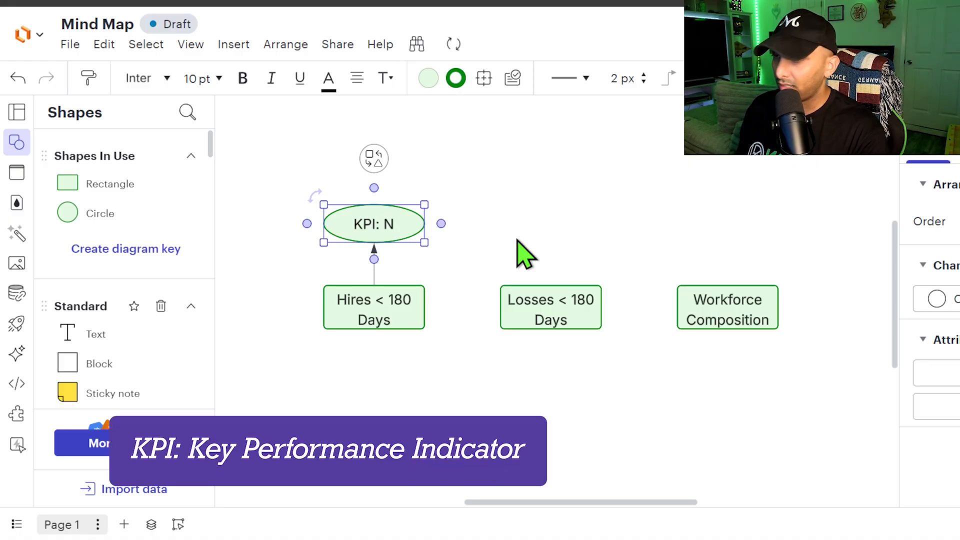
pyautogui.write('ew Hires')
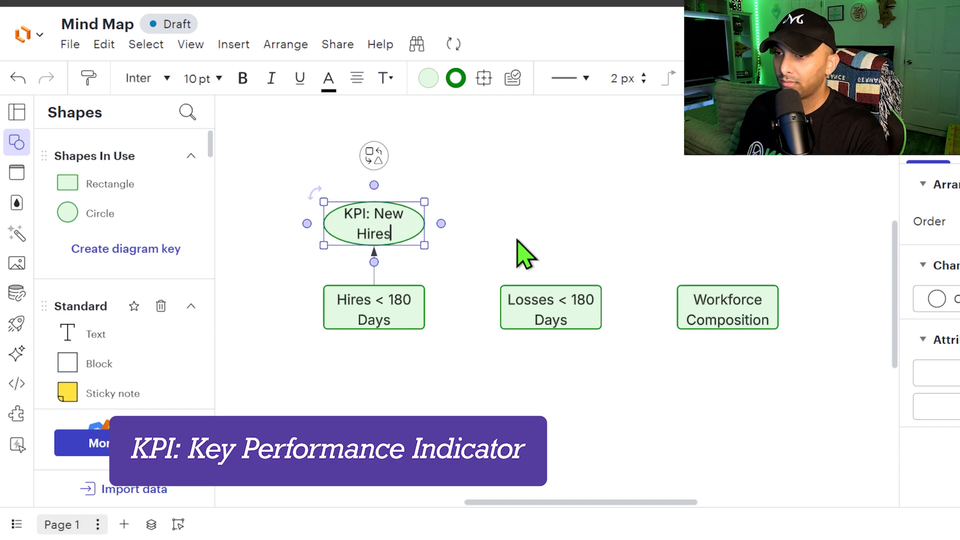
pyautogui.write(' < 180')
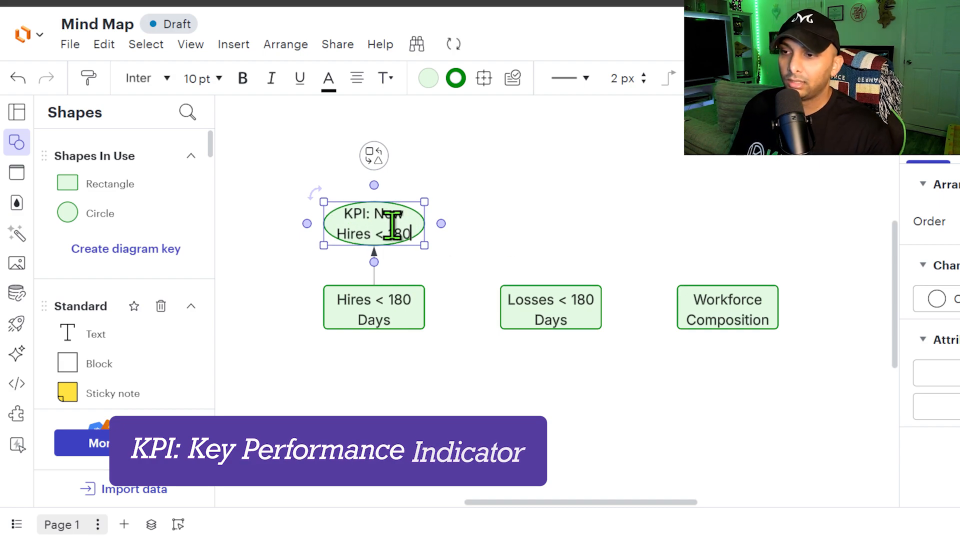
pyautogui.tripleClick(404, 233)
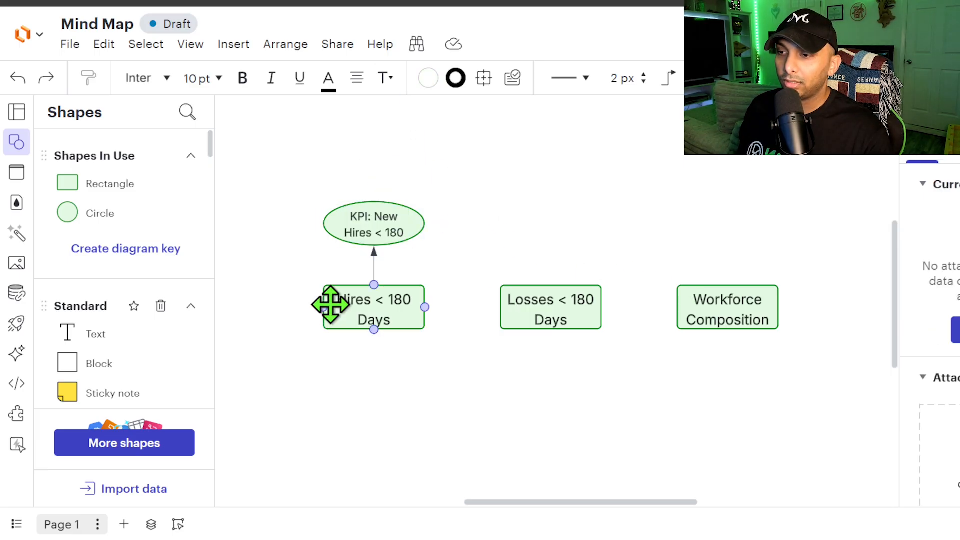
# Step: Branch a new connected box off the left side of Hires < 180 Days and hide the shapes library to make room
pyautogui.click(330, 305)
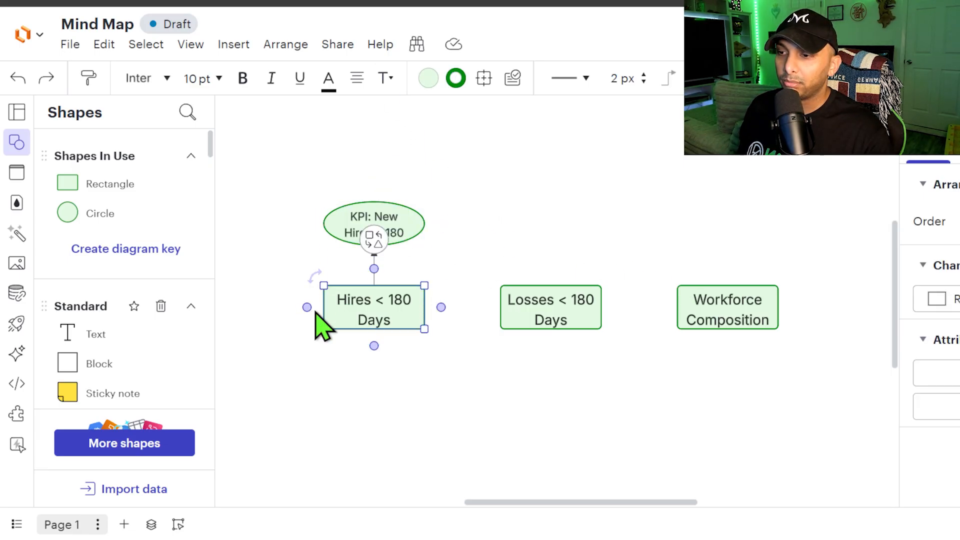
pyautogui.click(312, 307)
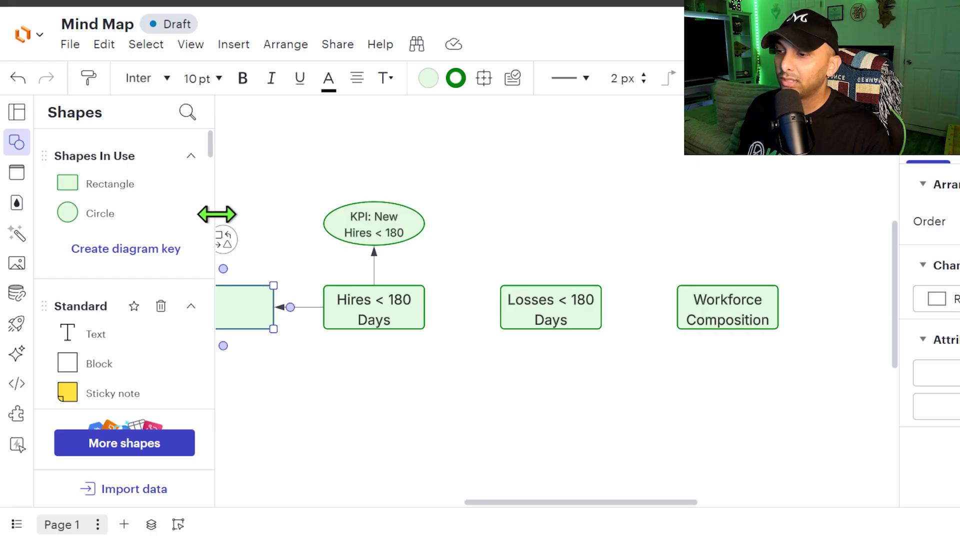
pyautogui.moveTo(216, 212); pyautogui.dragTo(43, 234)
pyautogui.click(20, 145)
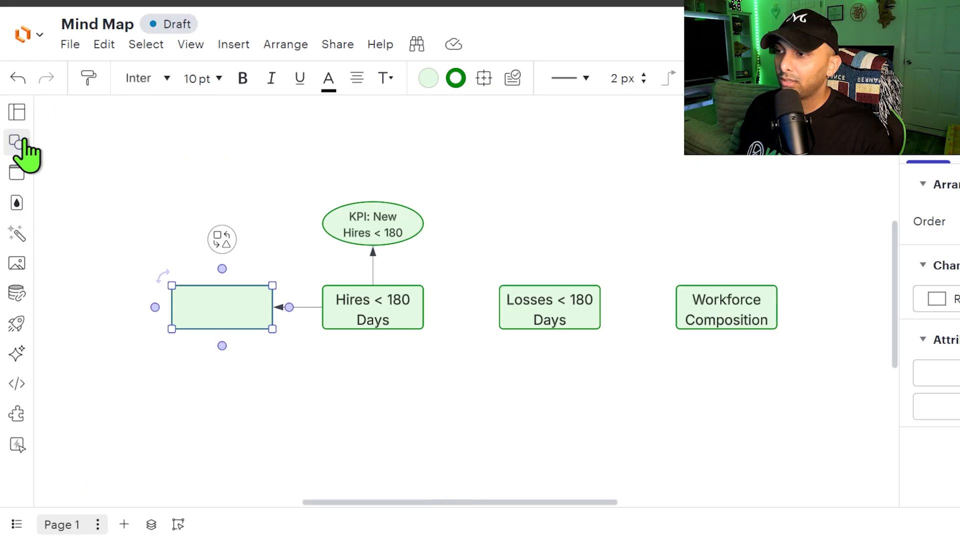
# Step: Label the empty box left of Hires < 180 Days "By Name"
pyautogui.doubleClick(226, 310)
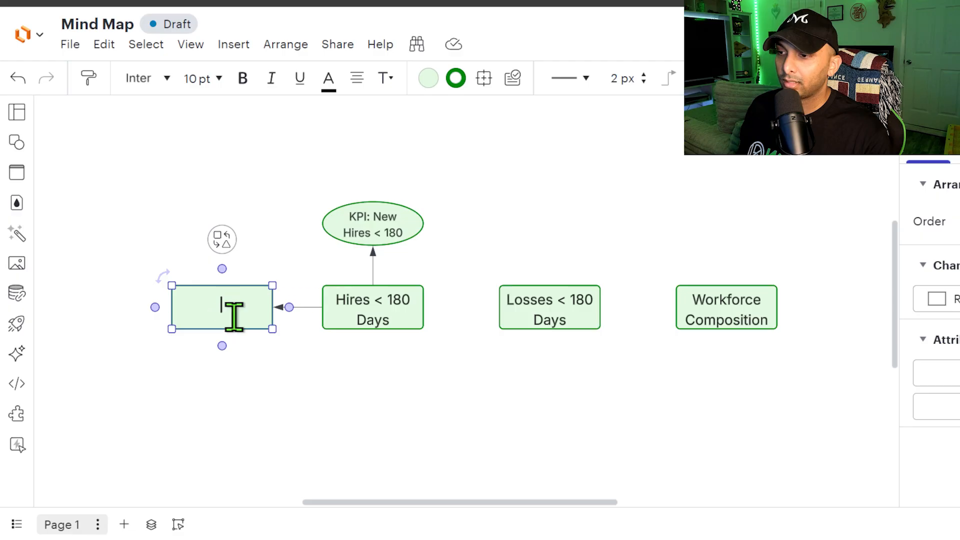
pyautogui.write('By')
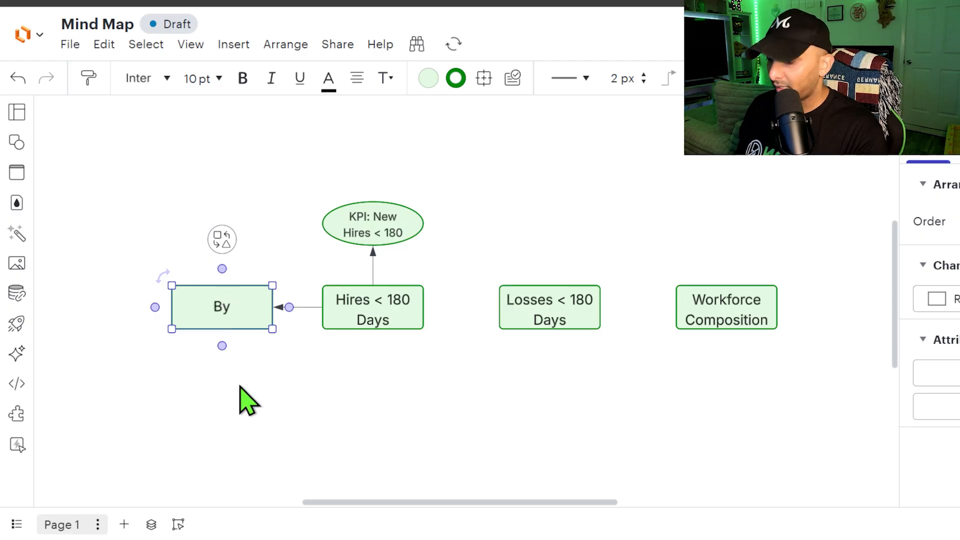
pyautogui.write(' Name')
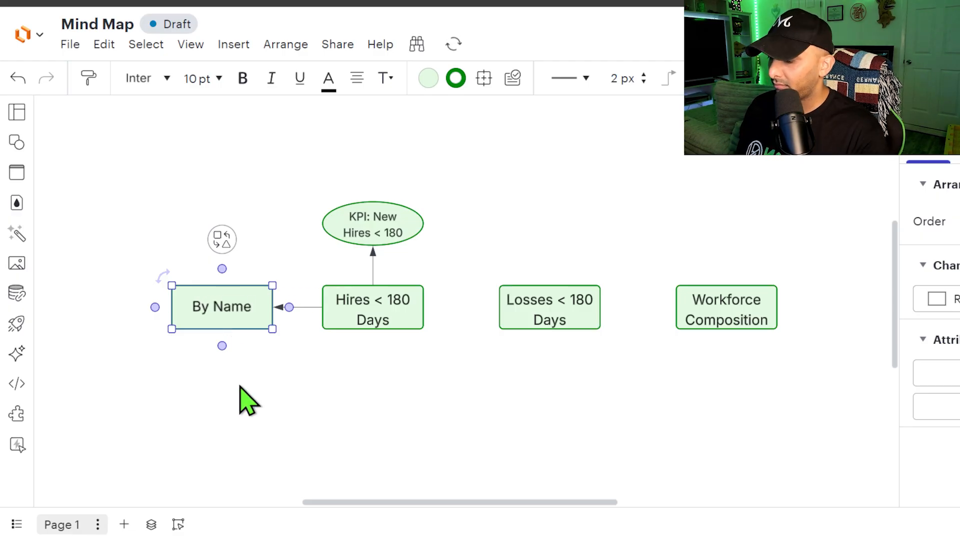
pyautogui.press('Return')
# Step: Label the connected ellipse below Hires < 180 Days "Total Workforce after hires MoM"
pyautogui.write('Total Wo')
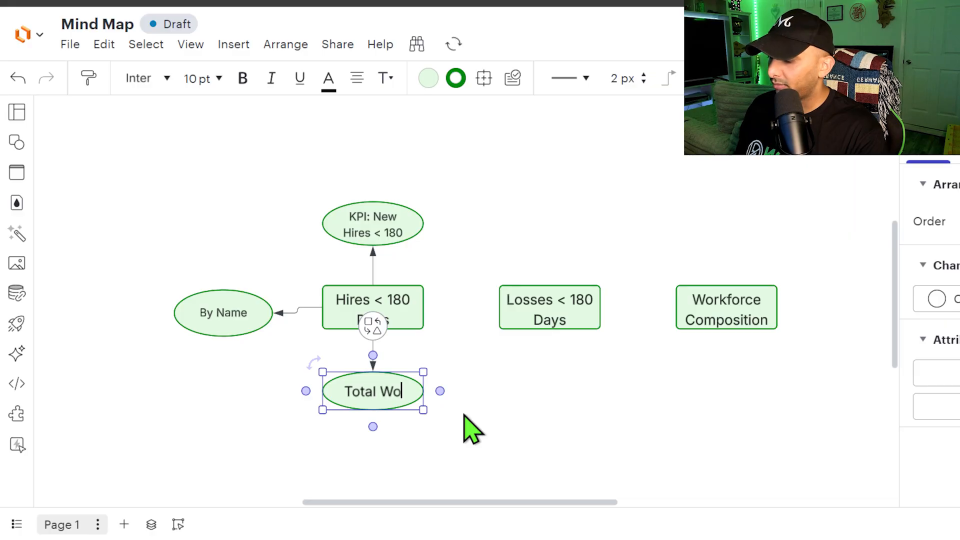
pyautogui.write('rkforce')
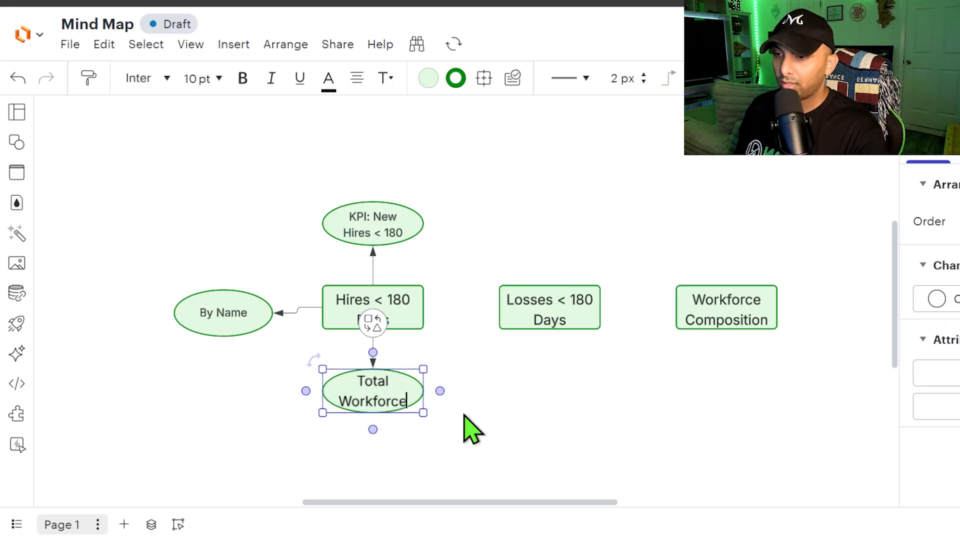
pyautogui.write(' after hires')
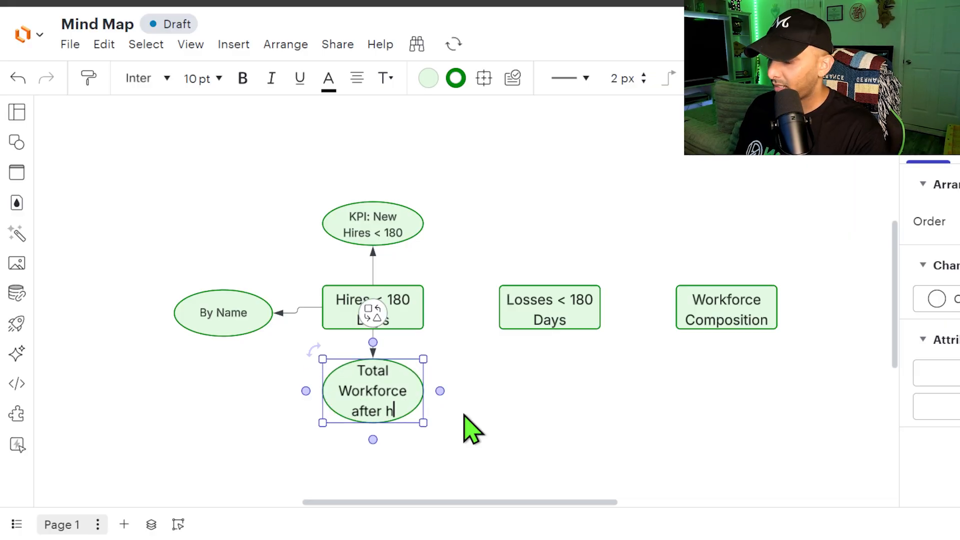
pyautogui.press('BackSpace')
pyautogui.press('BackSpace')
pyautogui.press('BackSpace')
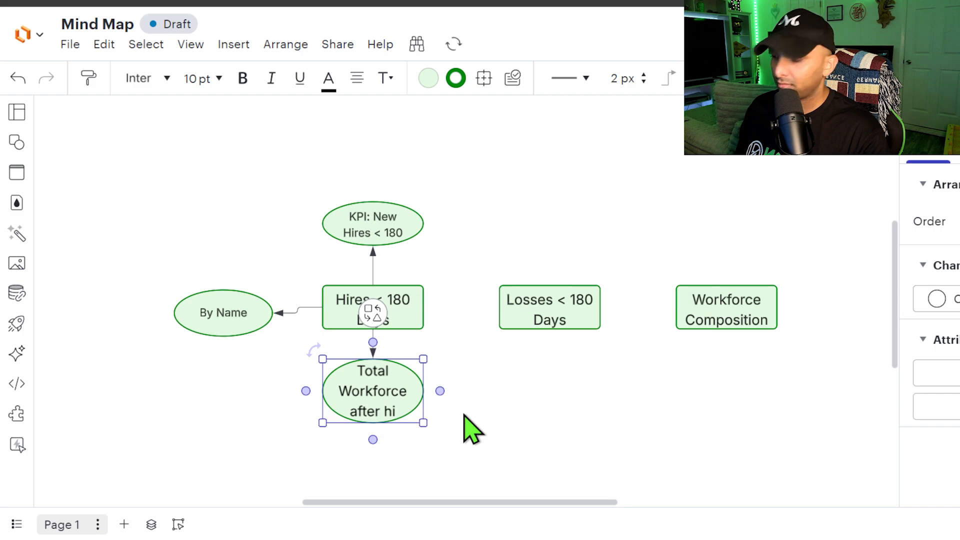
pyautogui.write('res M')
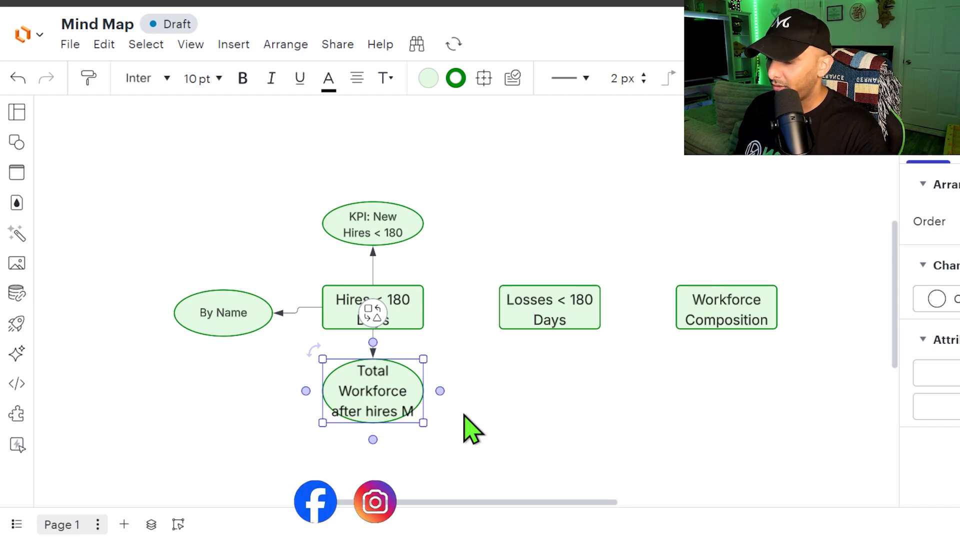
pyautogui.write('oM')
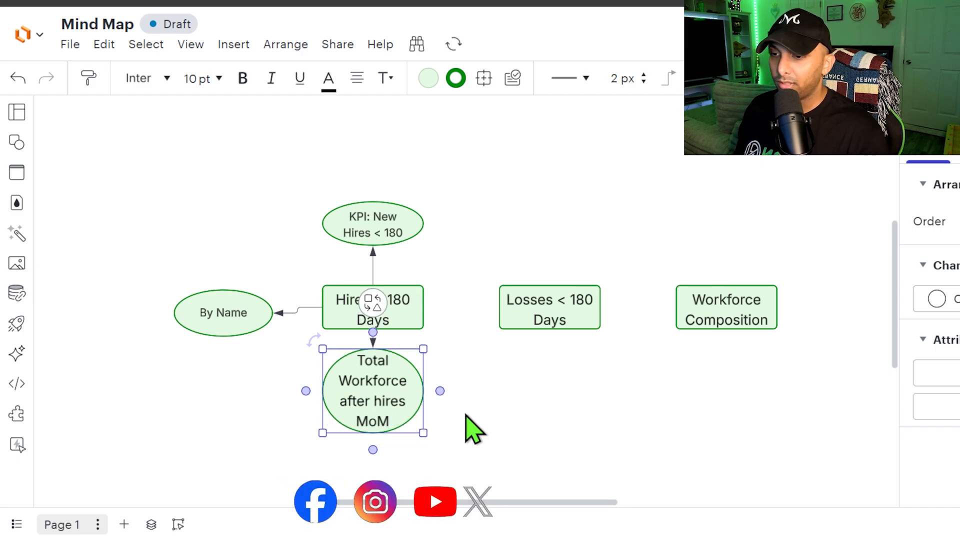
# Step: Label the branch shape above By Name "Hires by Gender" and the one below it "% of Filled vs. Vacant"
pyautogui.write('Hires')
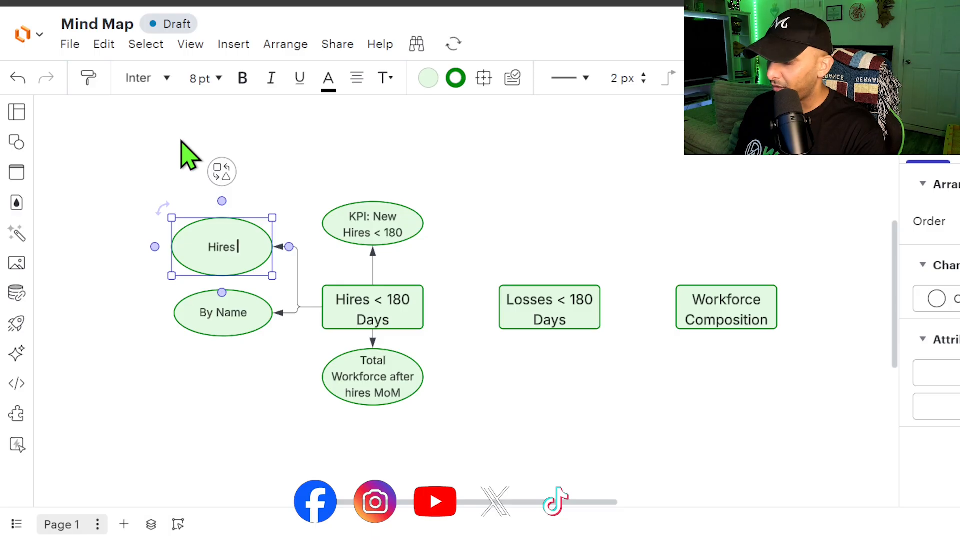
pyautogui.write(' by Gender')
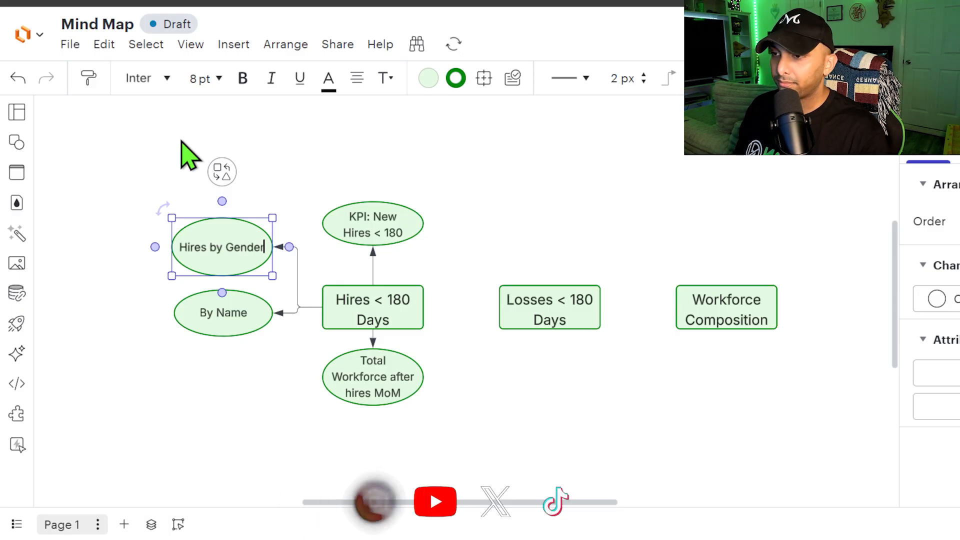
pyautogui.write('%')
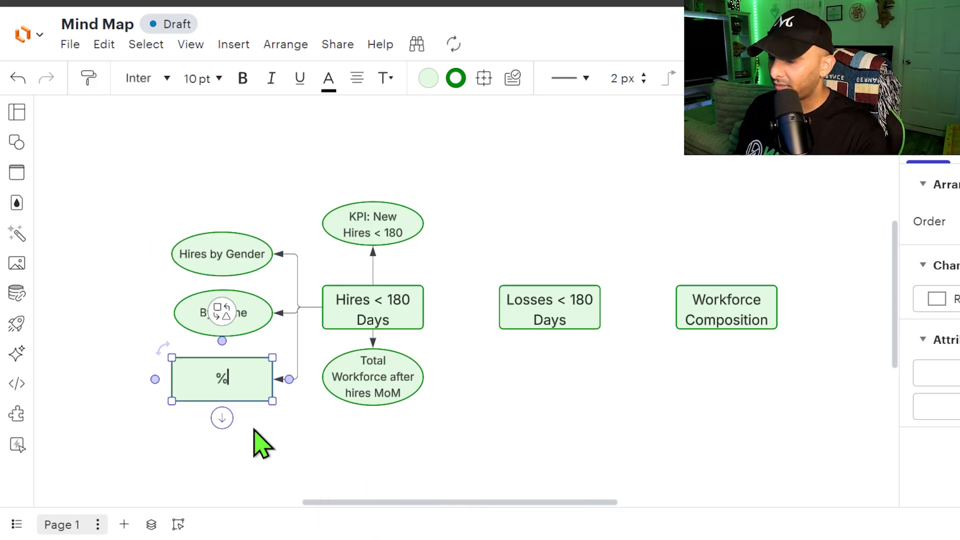
pyautogui.write(' of F')
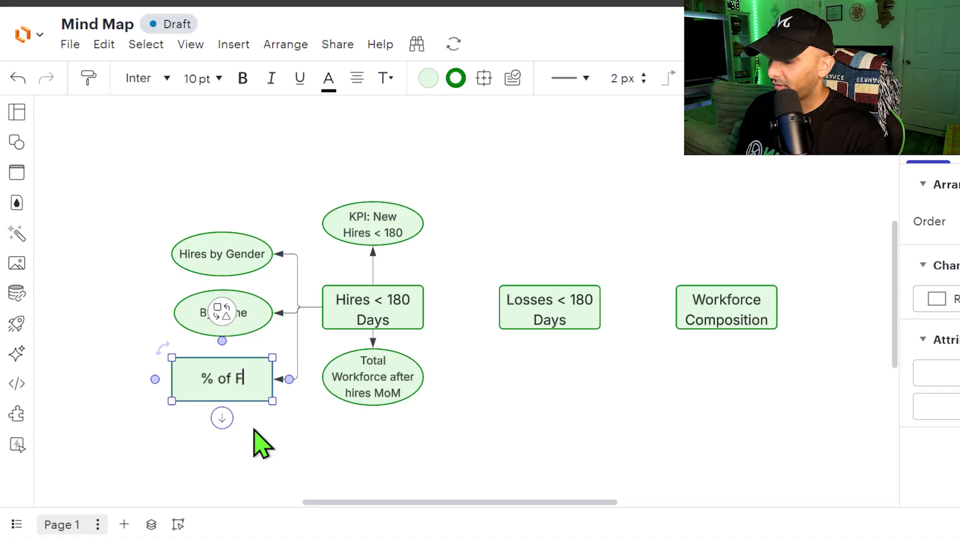
pyautogui.write('illed vs. Vacan')
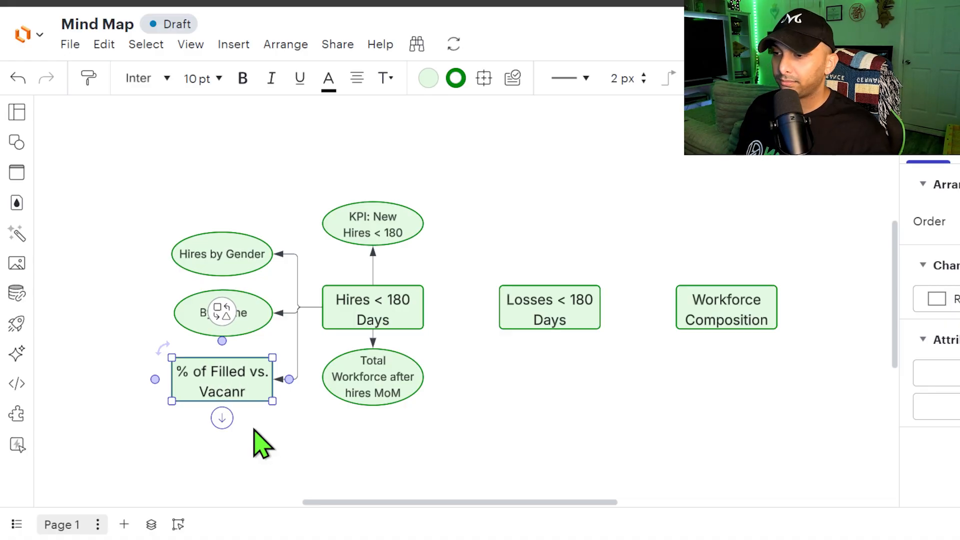
pyautogui.write('t')
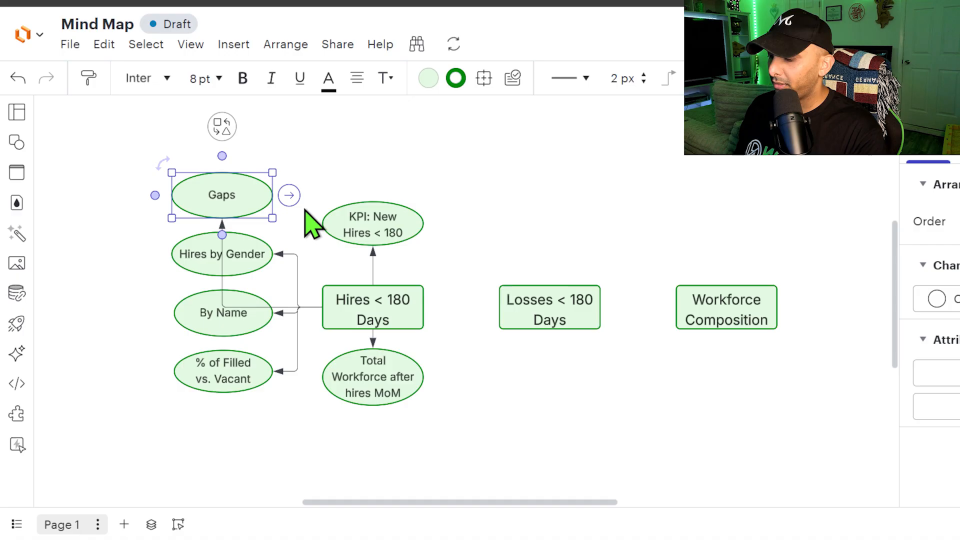
# Step: Label the connected ellipse above Hires by Gender "Gaps in Teams"
pyautogui.write('in')
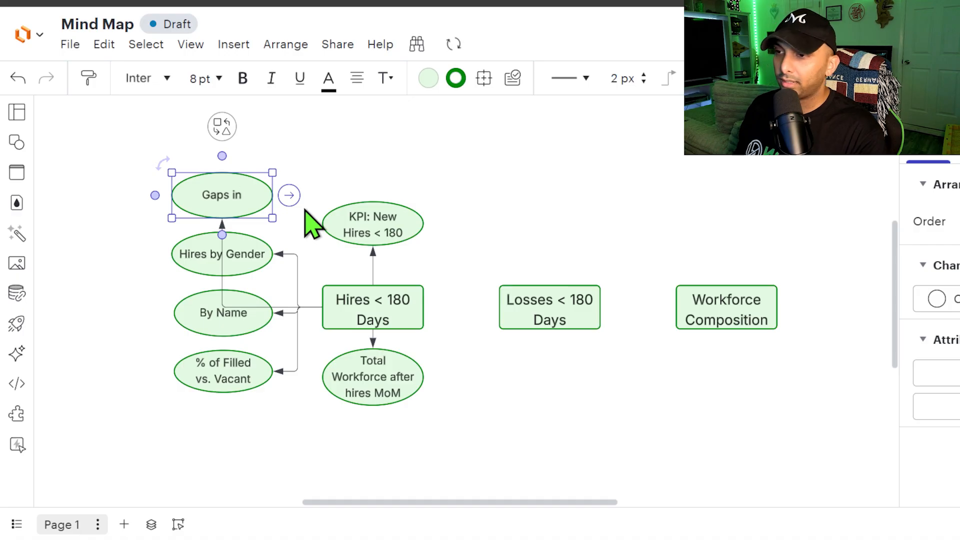
pyautogui.write(' Teams')
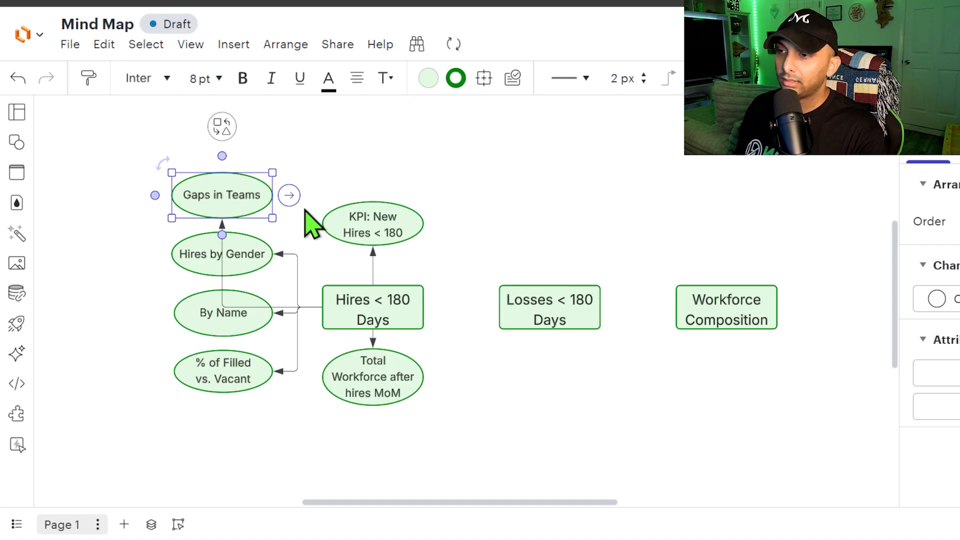
# Step: Fill the Hires < 180 Days box with solid yellow and deselect it
pyautogui.click(428, 78)
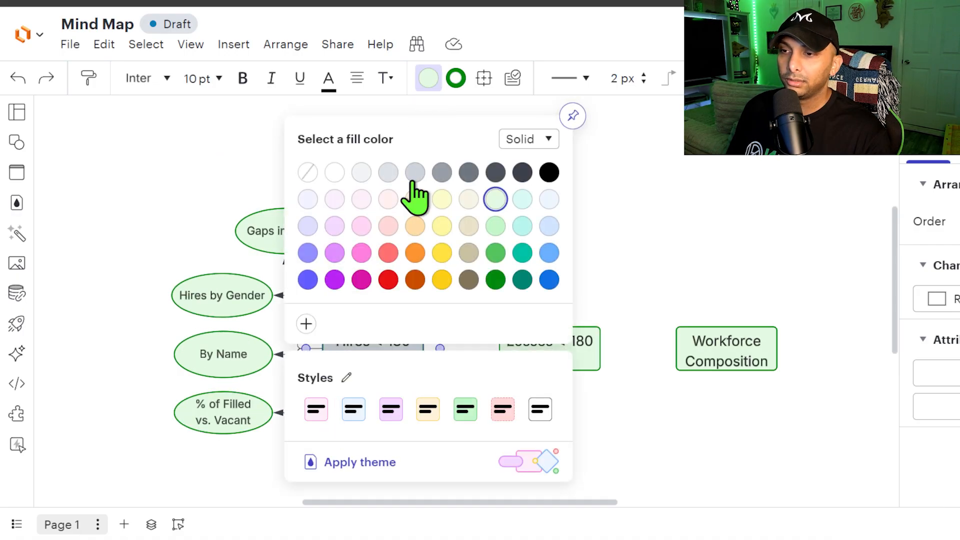
pyautogui.click(444, 250)
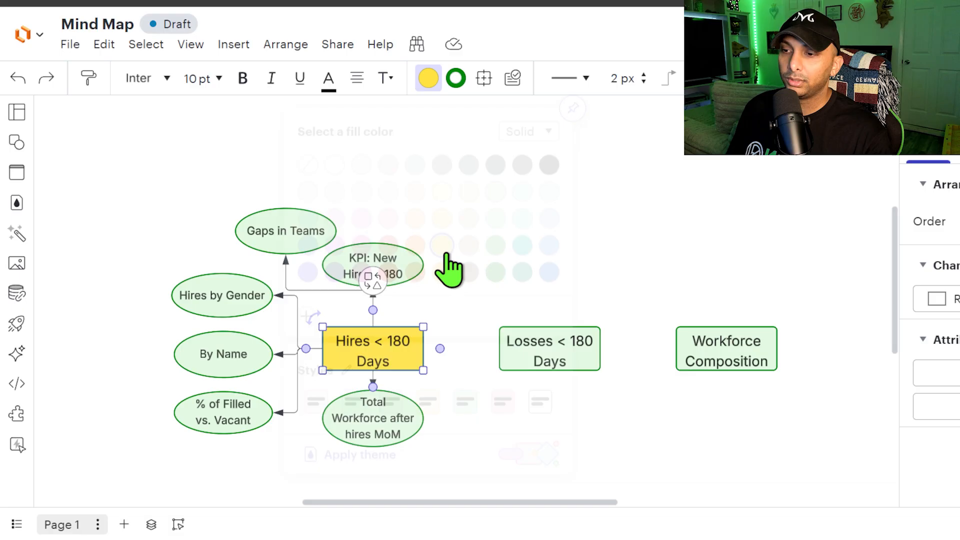
pyautogui.click(501, 283)
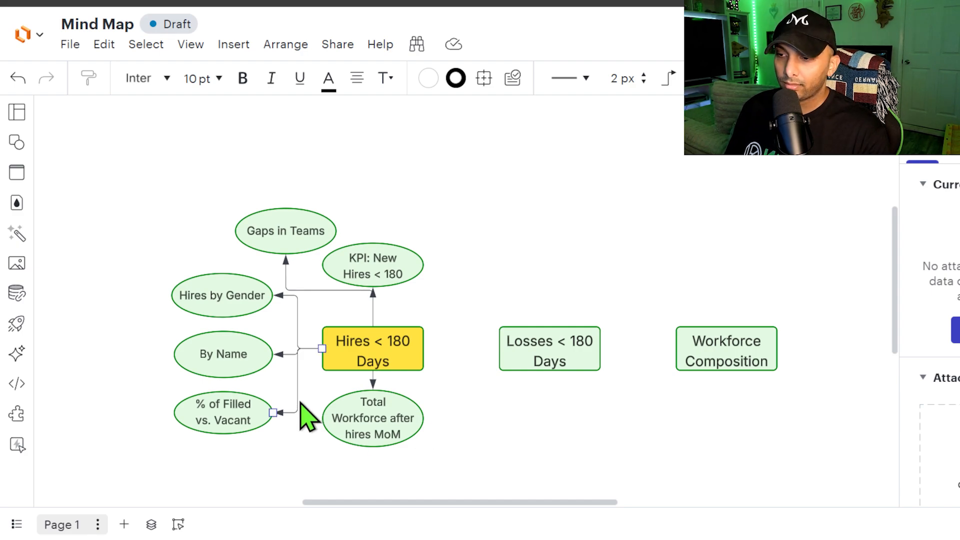
pyautogui.click(331, 394)
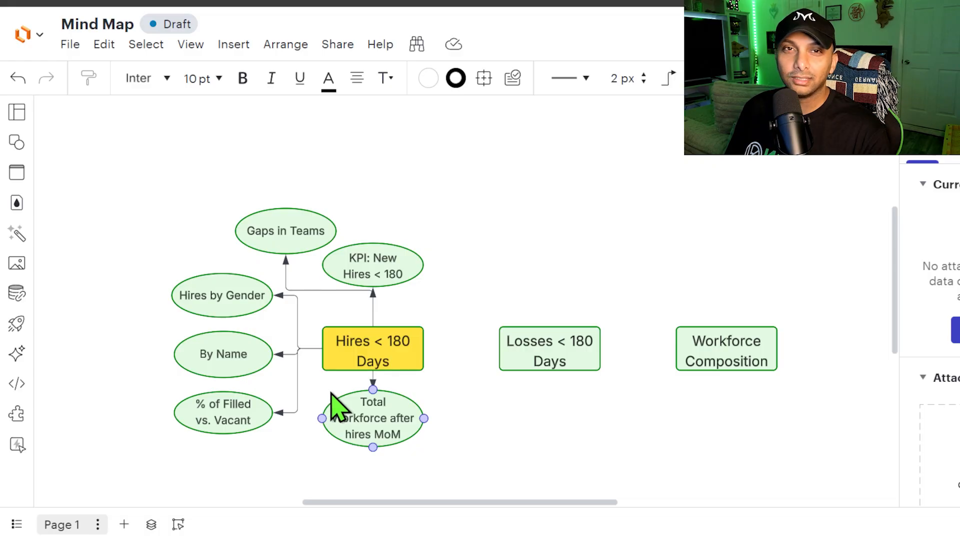
pyautogui.click(489, 361)
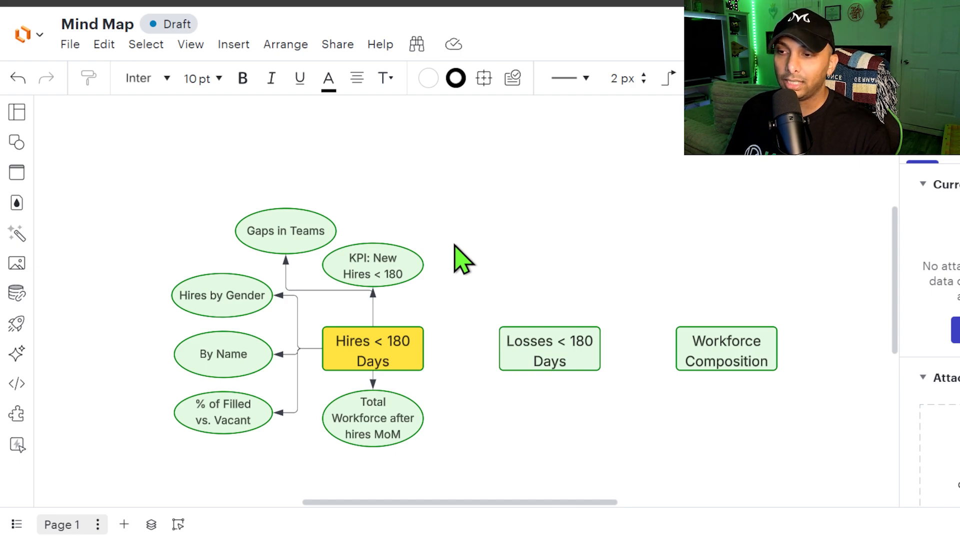
pyautogui.click(390, 430)
pyautogui.click(461, 468)
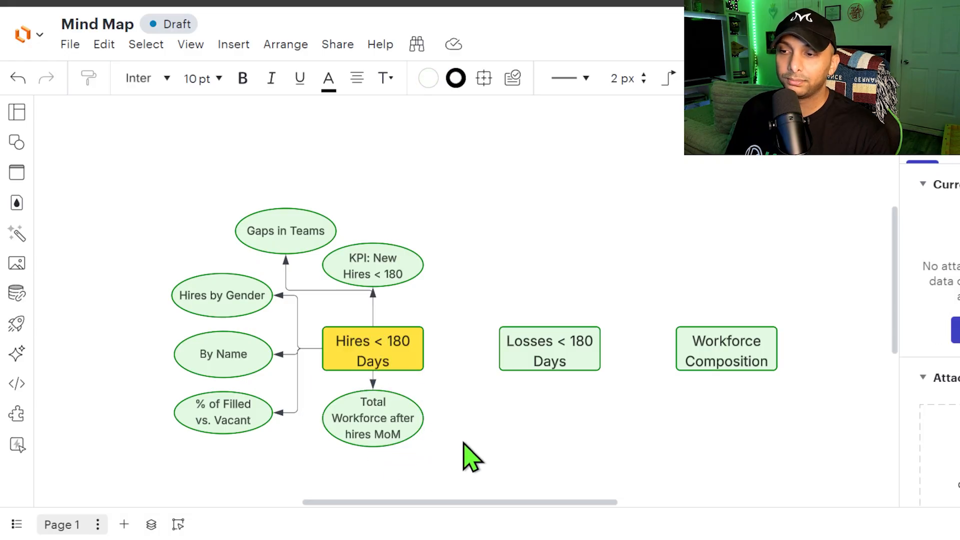
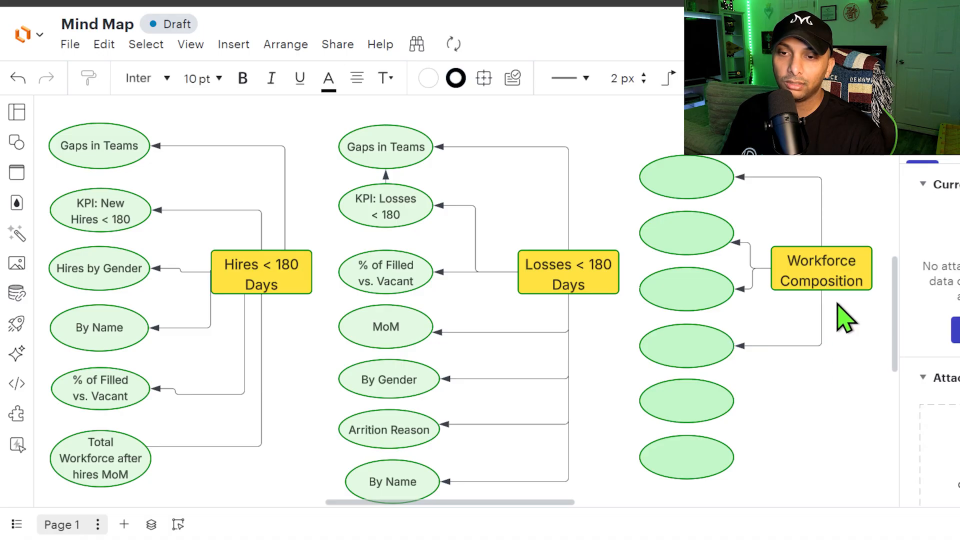
# Step: Connect the Workforce Composition box with arrows to the two lowest blank ellipses in its column
pyautogui.moveTo(821, 291); pyautogui.dragTo(739, 407)
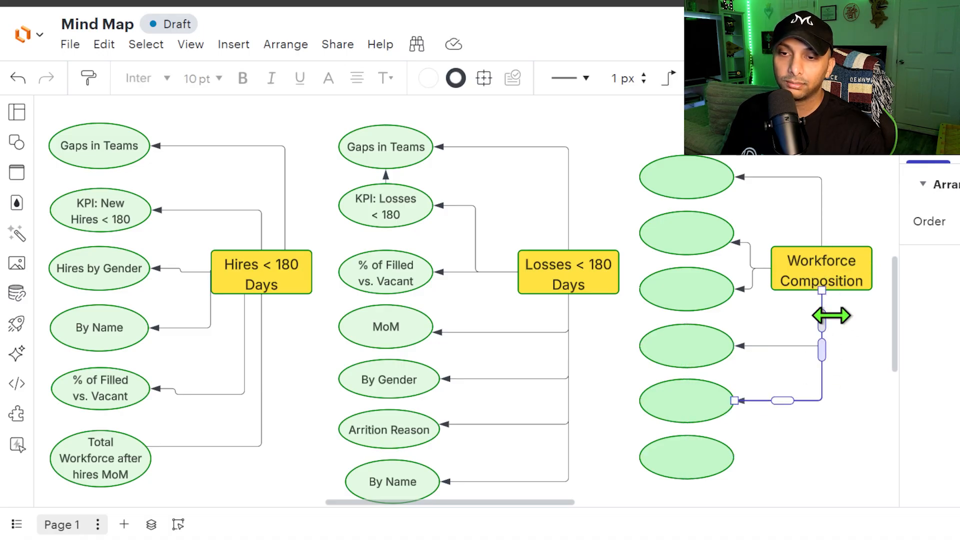
pyautogui.click(831, 278)
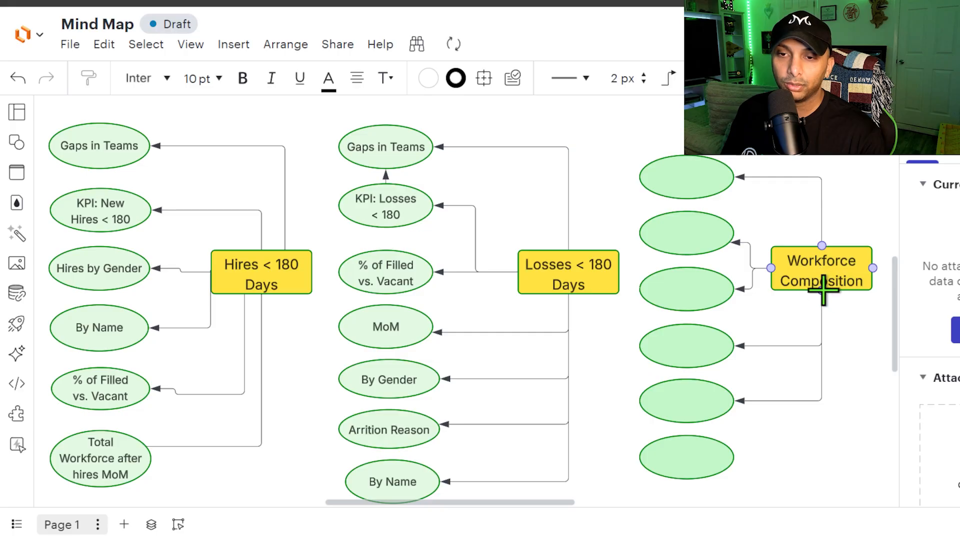
pyautogui.moveTo(821, 287); pyautogui.dragTo(735, 370)
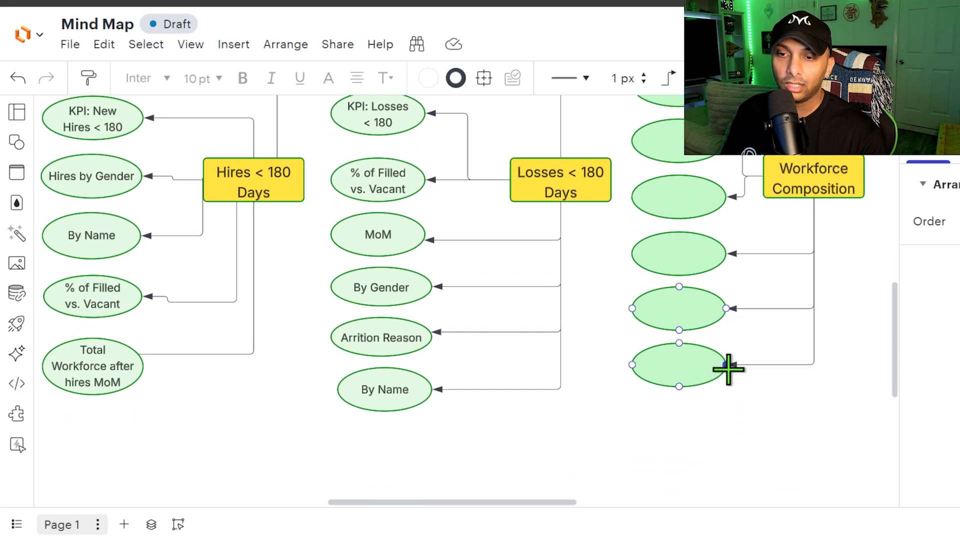
# Step: Label the topmost ellipse of the Workforce Composition branch "Net Change Hires/Losses"
pyautogui.moveTo(897, 352); pyautogui.dragTo(897, 346)
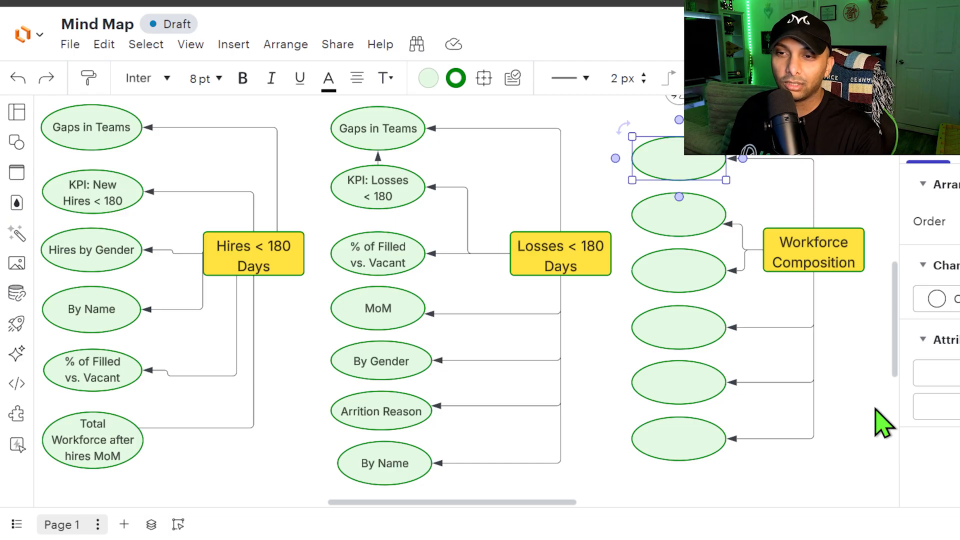
pyautogui.write('Net')
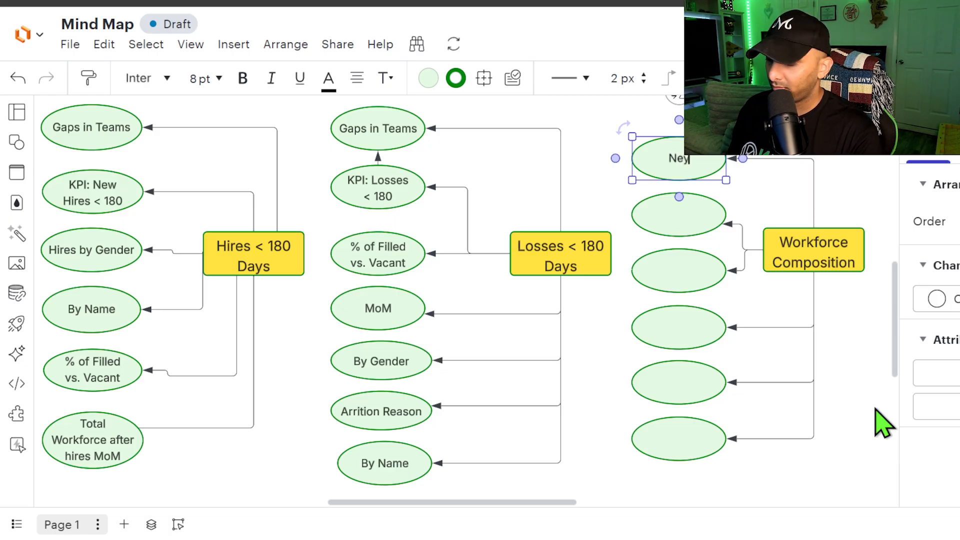
pyautogui.write(' Change')
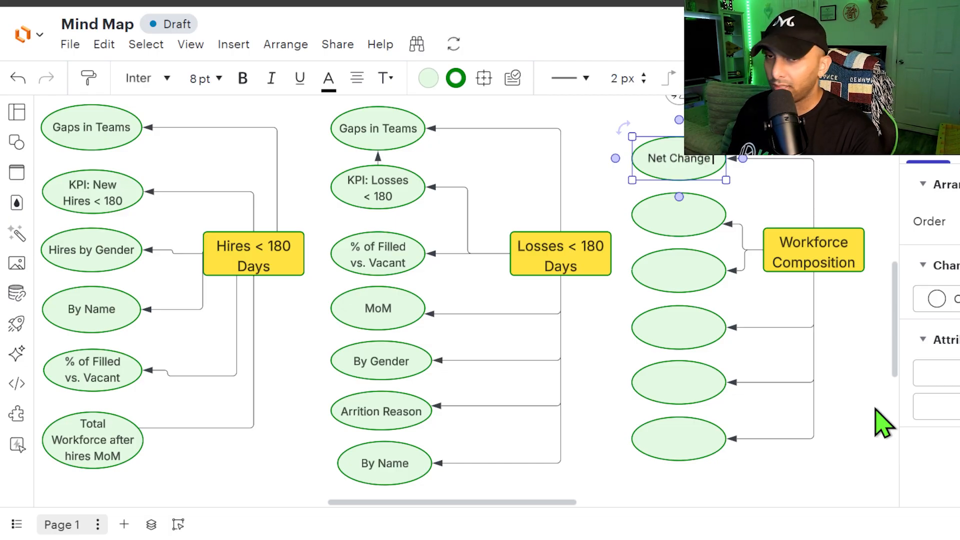
pyautogui.write(' Hires')
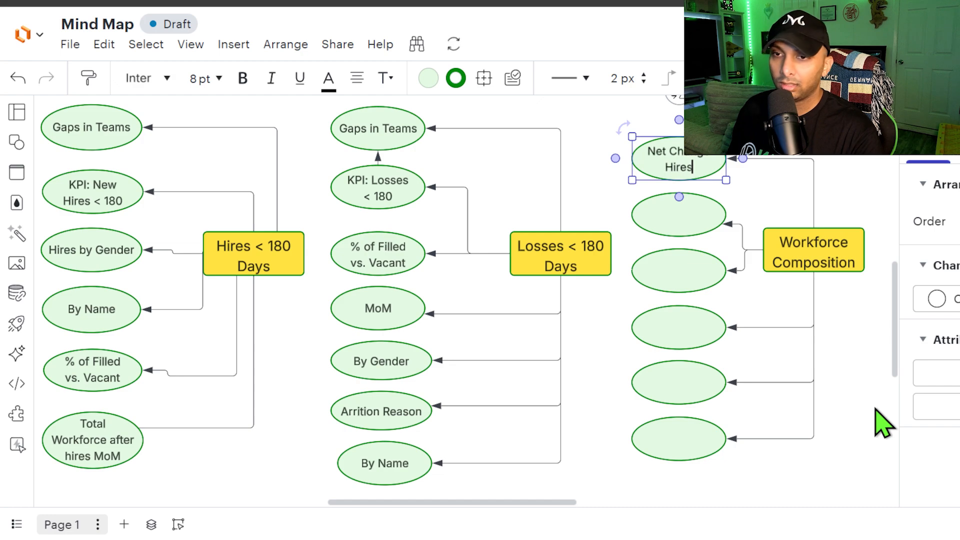
pyautogui.write('/Losses')
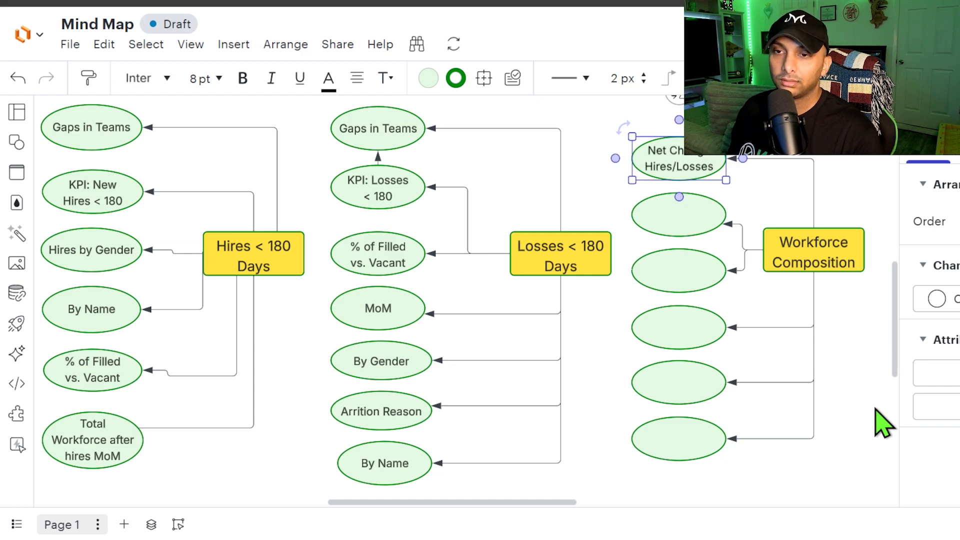
# Step: Label the second Workforce Composition ellipse "MoM total/%"
pyautogui.click(678, 215)
pyautogui.write('M')
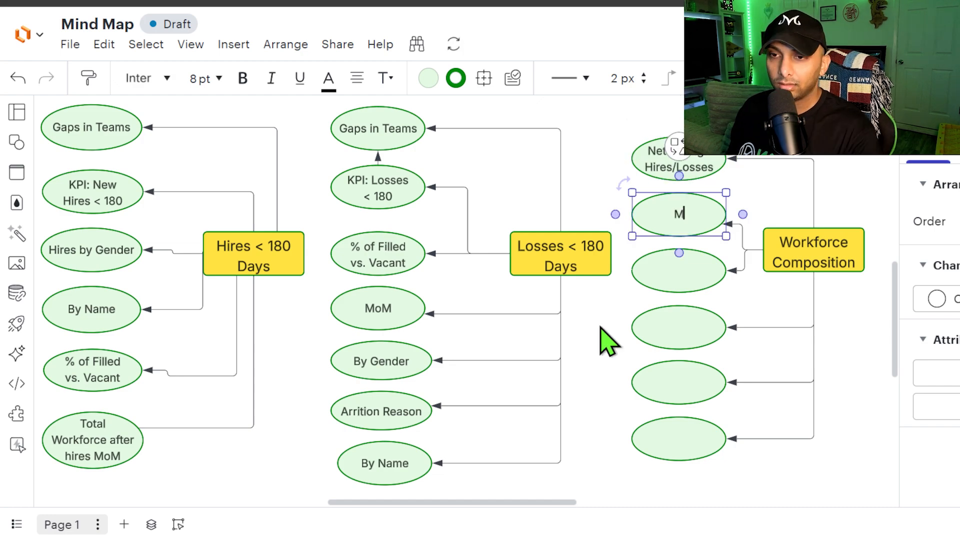
pyautogui.write('oM')
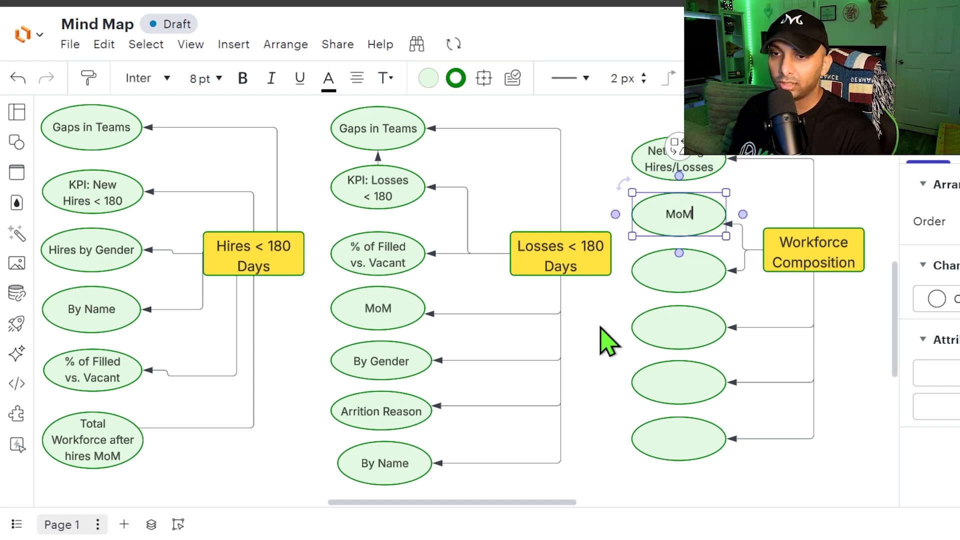
pyautogui.write(' total')
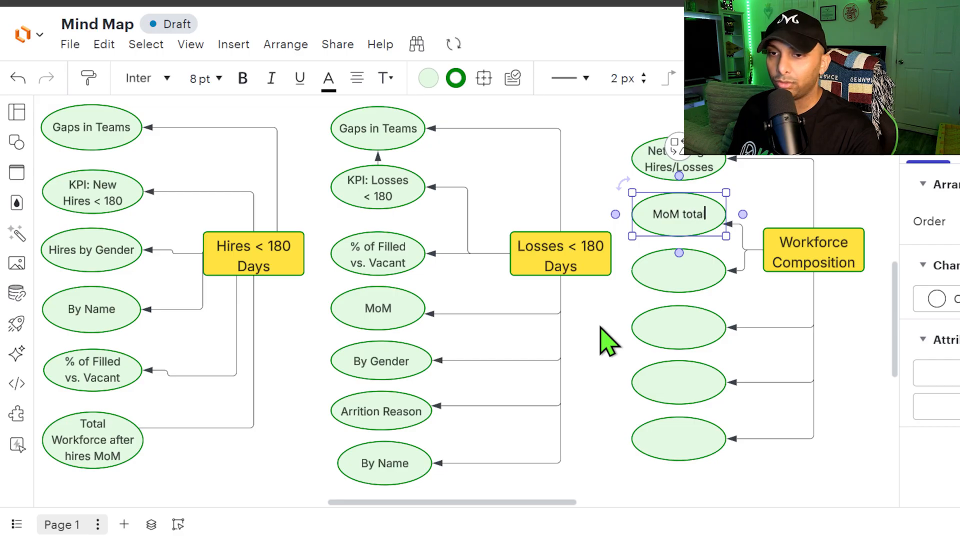
pyautogui.write('/')
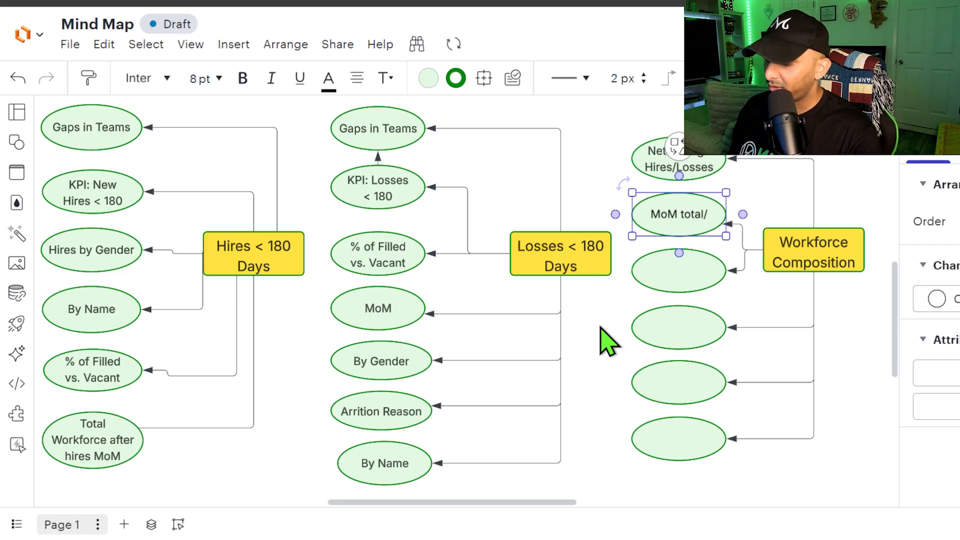
pyautogui.write('%')
# Step: Label the third Workforce Composition ellipse "Total by Team/Branch/Gender"
pyautogui.press('Tab')
pyautogui.write('Total ')
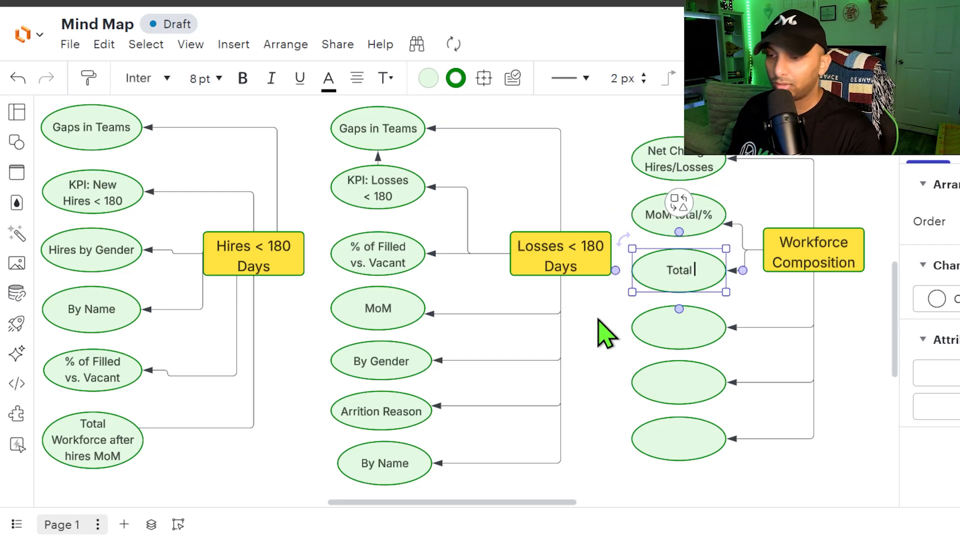
pyautogui.write('by Team')
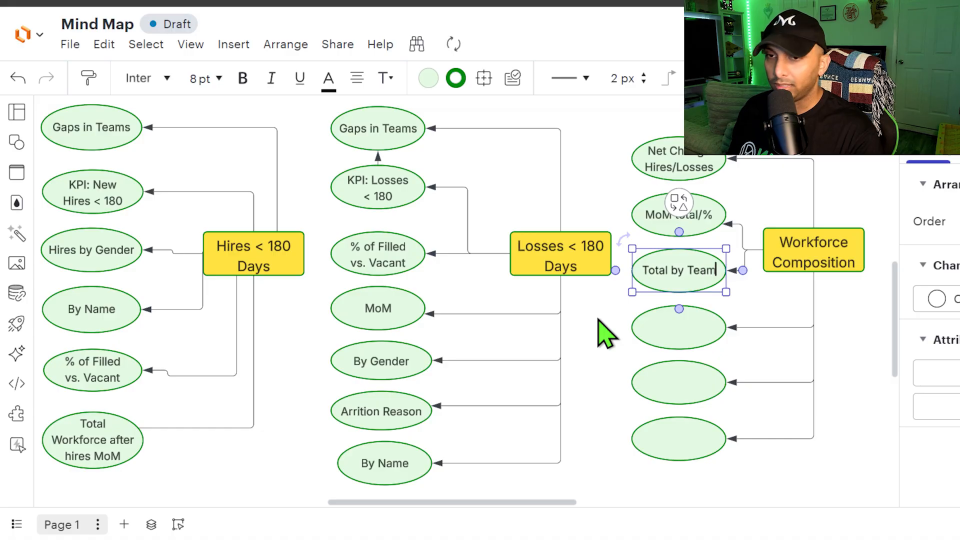
pyautogui.write('/Gender')
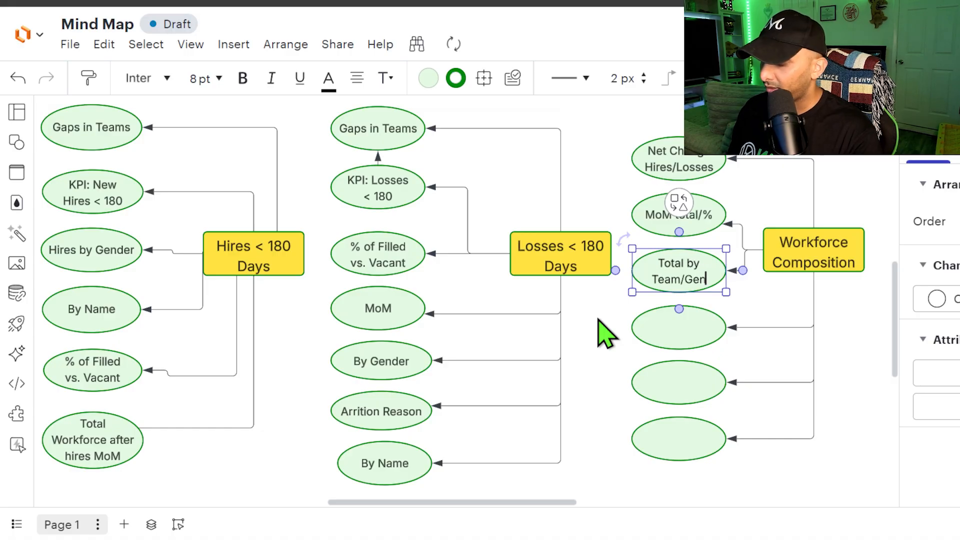
pyautogui.press('Left')
pyautogui.press('Left')
pyautogui.press('Left')
pyautogui.press('Left')
pyautogui.press('Left')
pyautogui.press('Left')
pyautogui.press('Left')
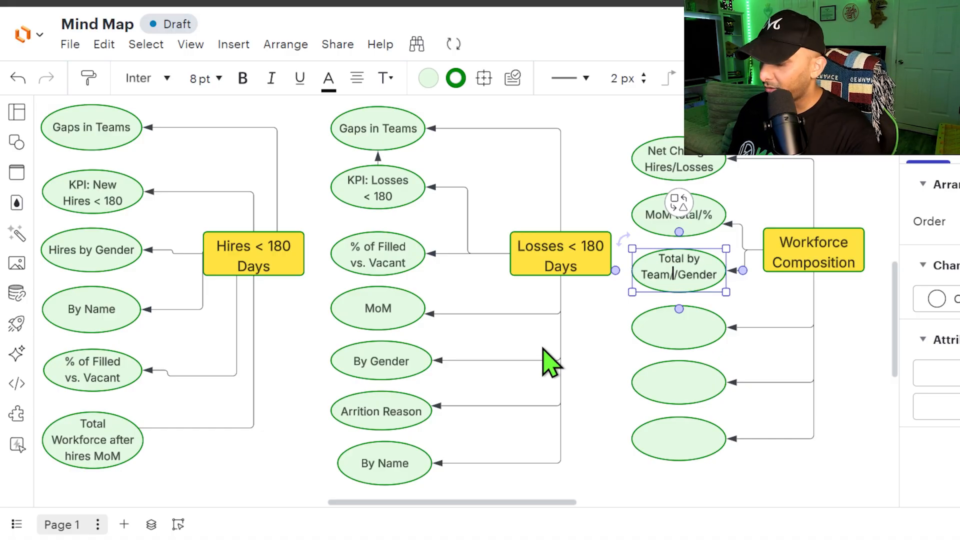
pyautogui.write('/Branch')
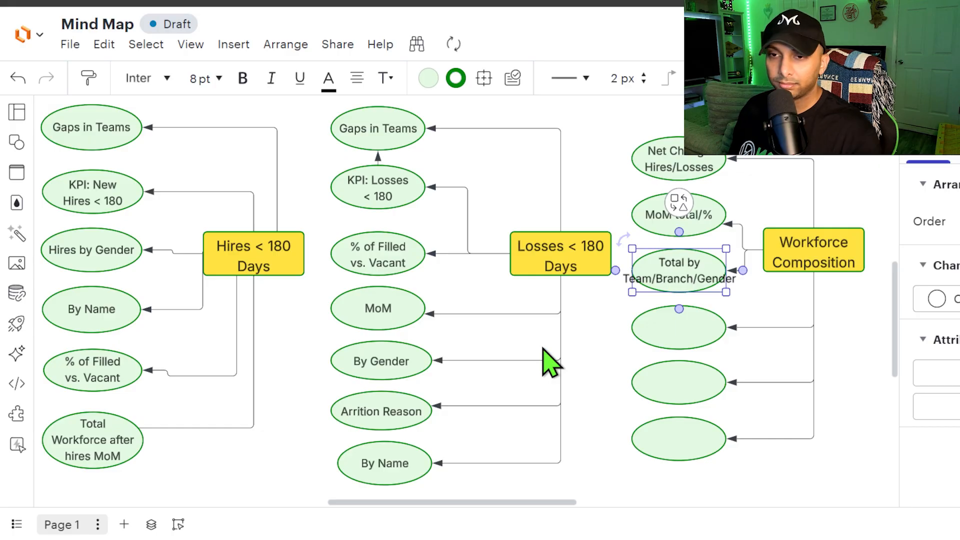
# Step: Label the fourth Workforce Composition ellipse "Job Type Distribution"
pyautogui.click(665, 328)
pyautogui.write('Jo')
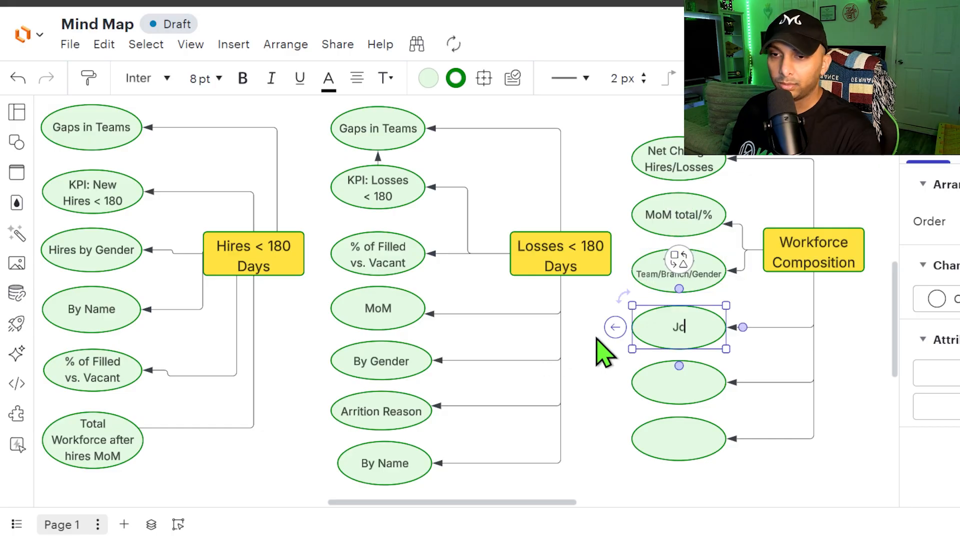
pyautogui.write('b T')
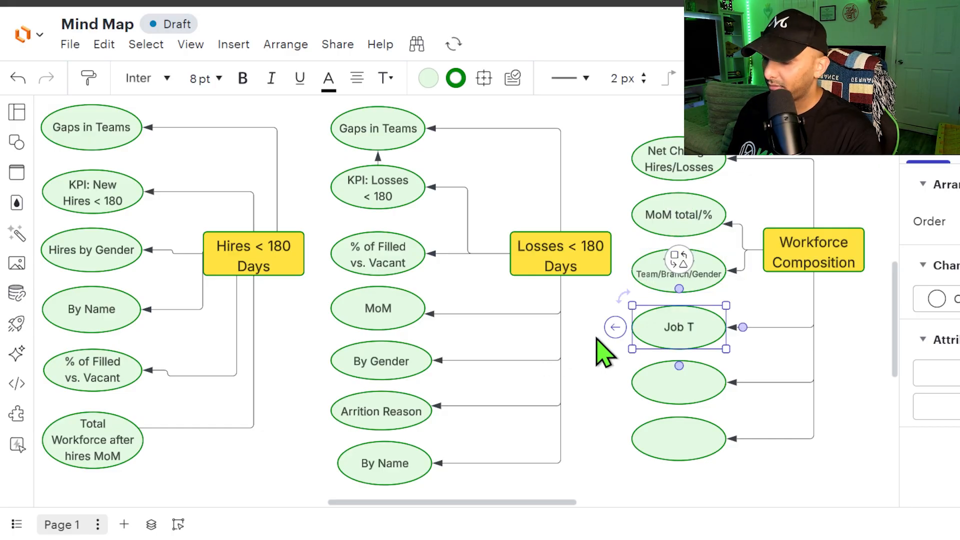
pyautogui.write('ype Distri')
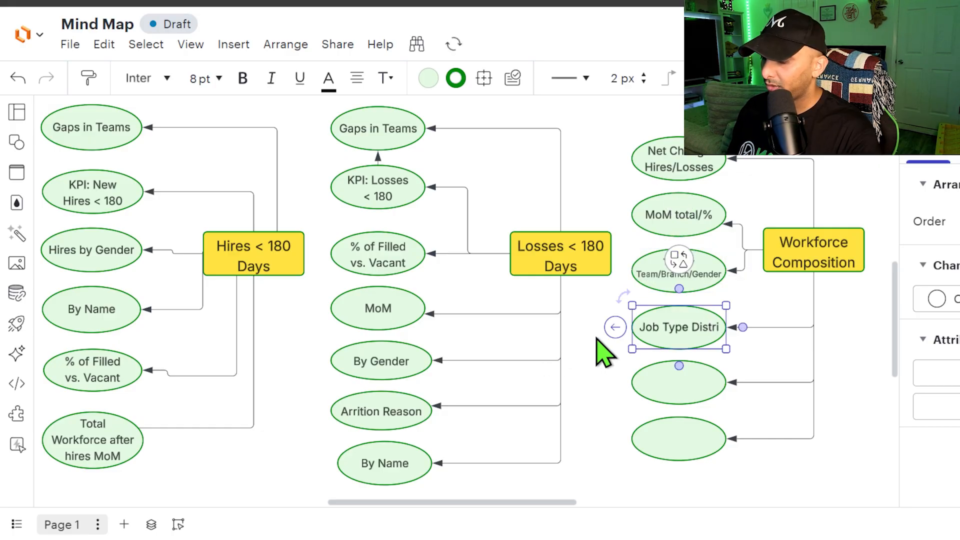
pyautogui.write('bution')
# Step: Label the fifth Workforce Composition ellipse "Skills/Roles at risk"
pyautogui.press('Tab')
pyautogui.write('Skil')
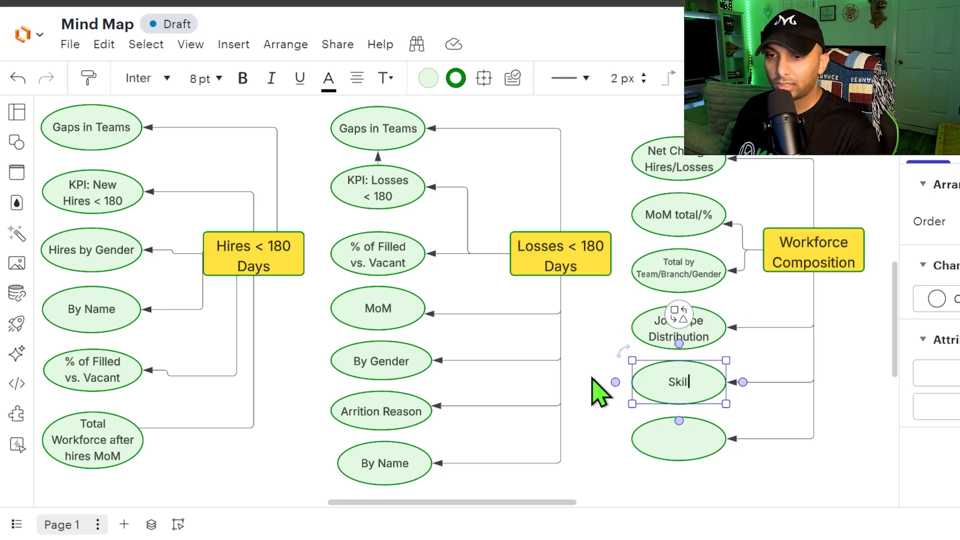
pyautogui.write('ls/Roles a')
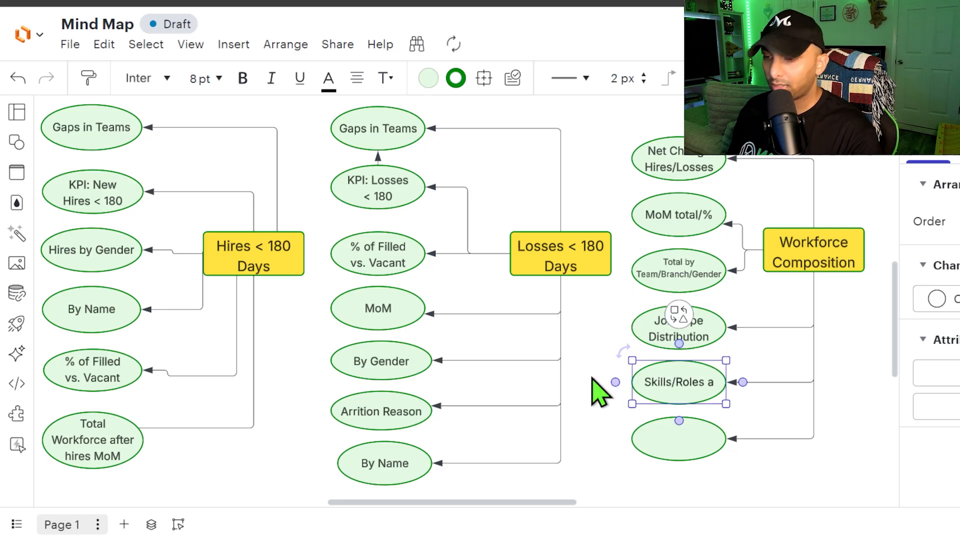
pyautogui.write('t risk')
# Step: Delete the unused blank ellipse below Skills/Roles at risk together with its leftover connector
pyautogui.click(634, 446)
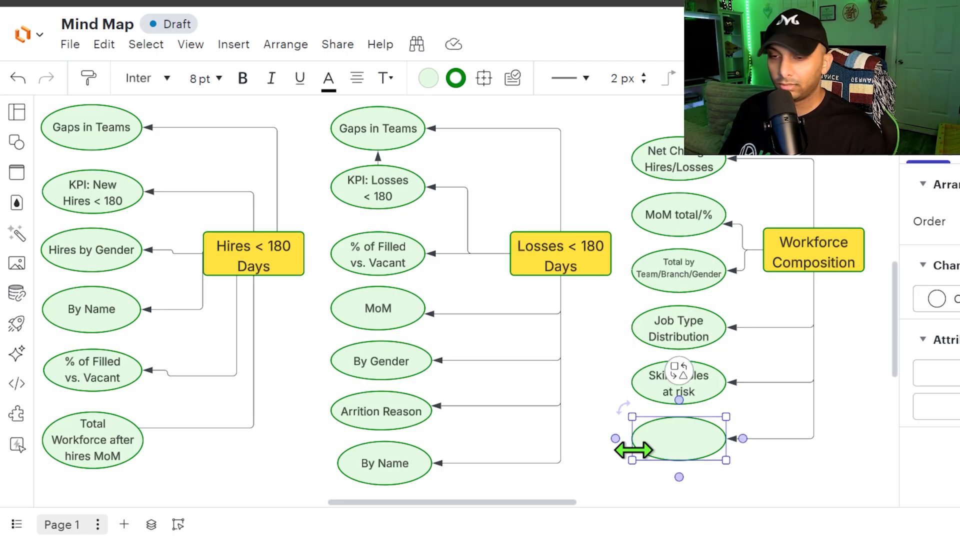
pyautogui.press('Delete')
pyautogui.click(727, 436)
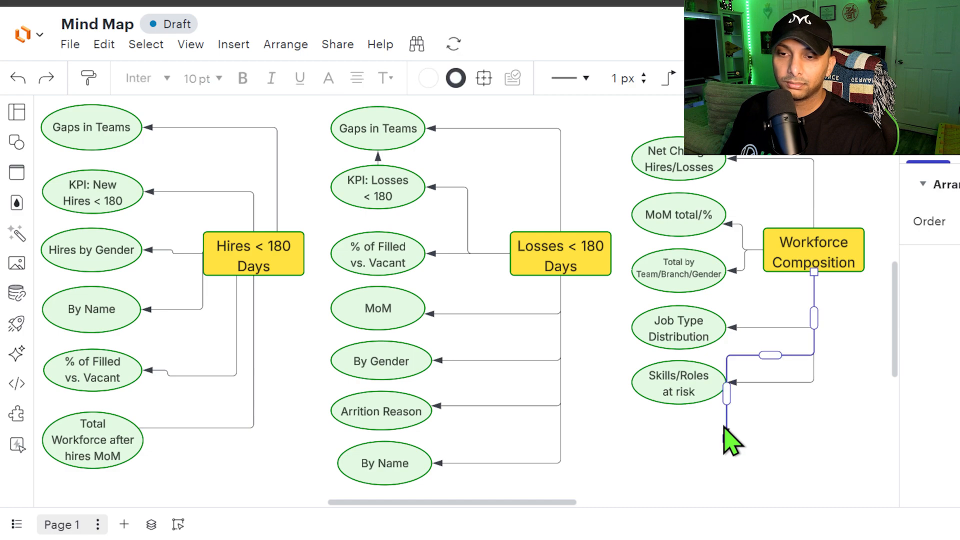
pyautogui.press('Delete')
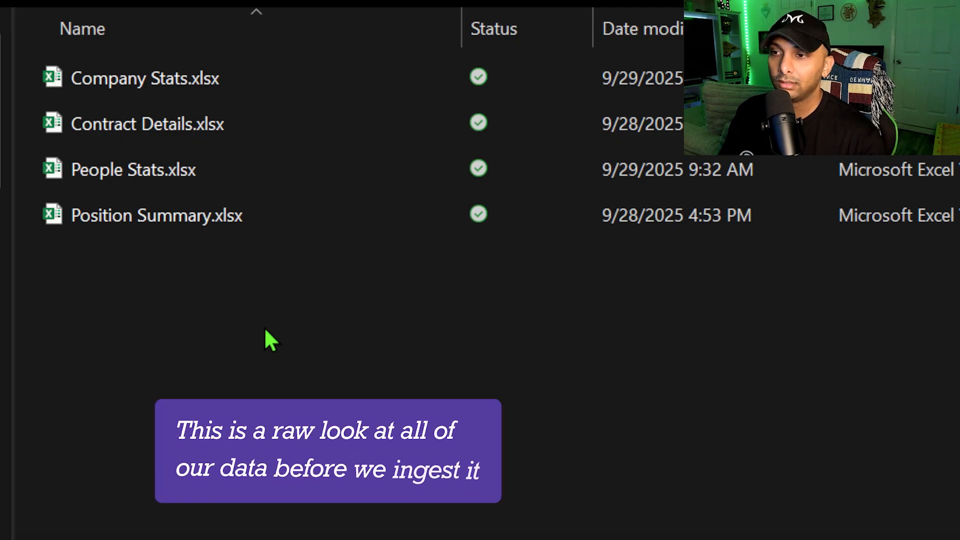
# Step: Open Company Stats.xlsx in Excel, examine the Company sheet's columns and switch to the Branch sheet
pyautogui.doubleClick(196, 93)
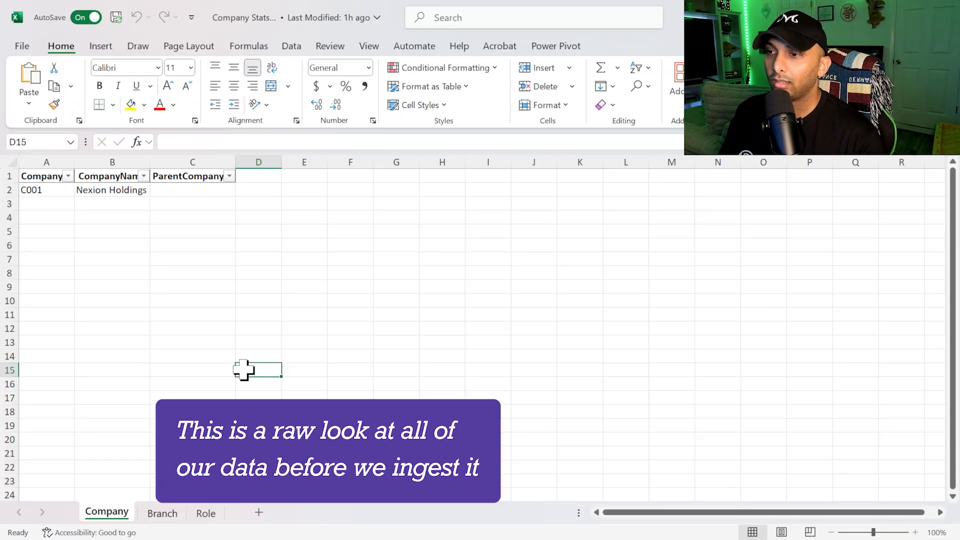
pyautogui.click(50, 193)
pyautogui.click(144, 193)
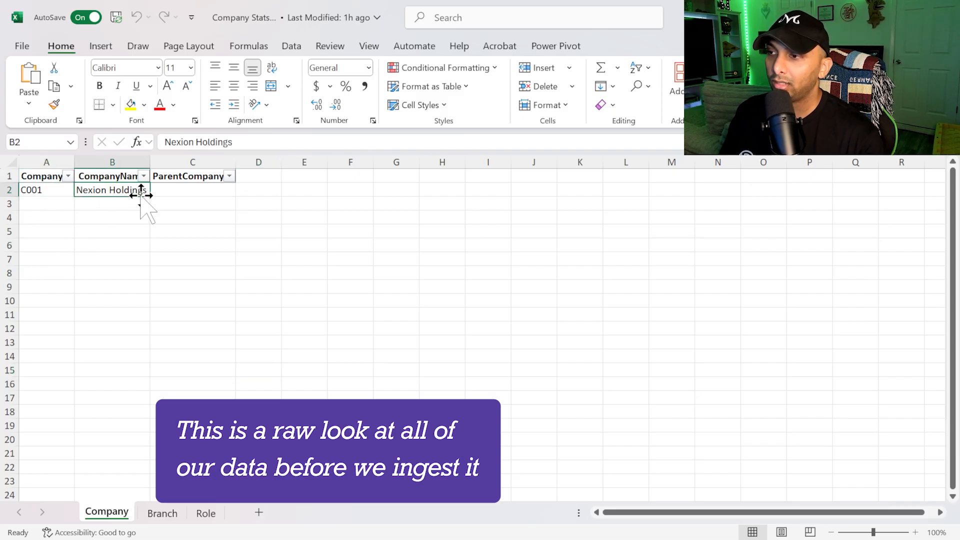
pyautogui.click(185, 286)
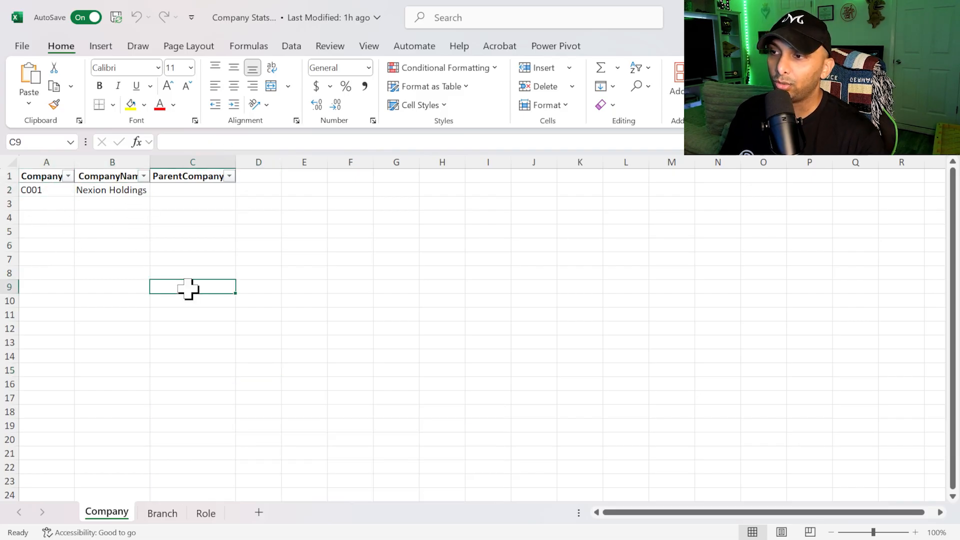
pyautogui.click(229, 194)
pyautogui.click(329, 257)
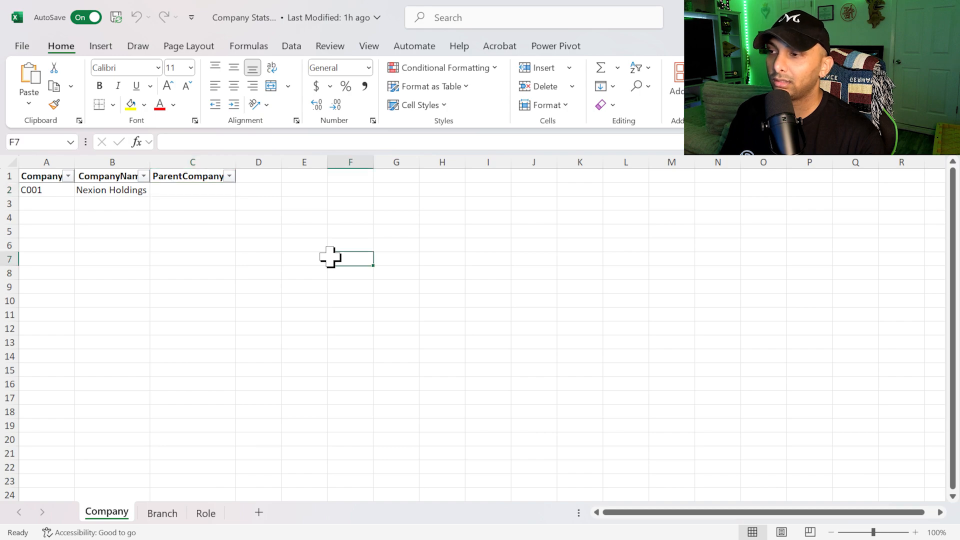
pyautogui.click(253, 343)
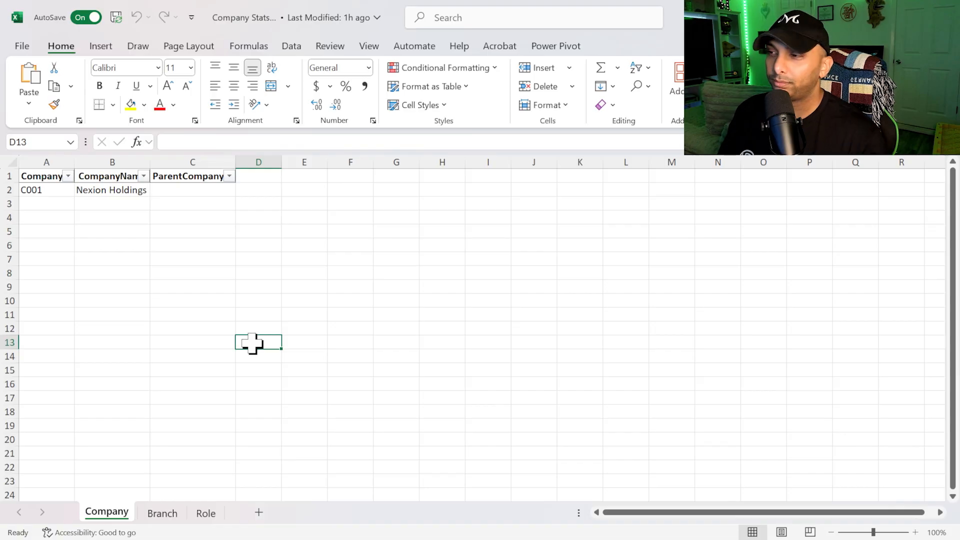
pyautogui.click(171, 303)
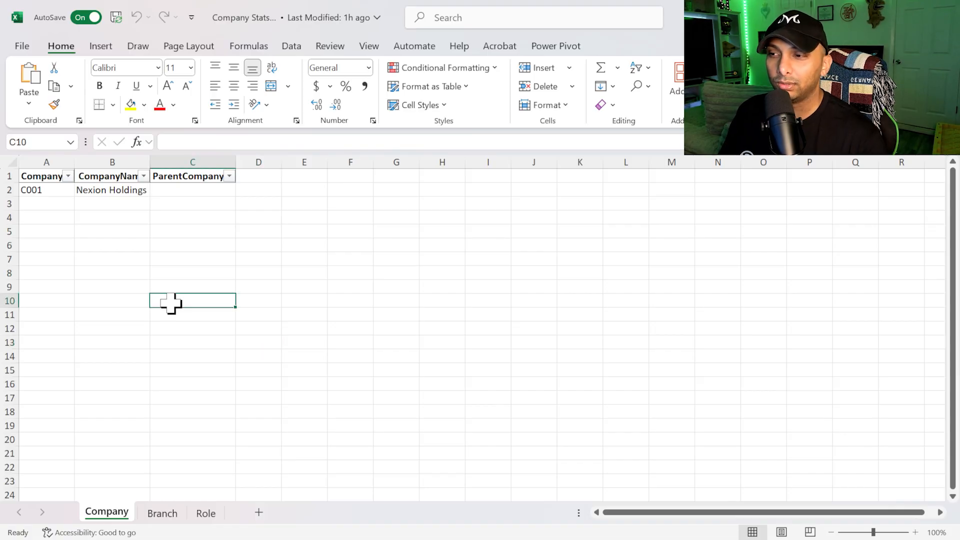
pyautogui.hotkey('ctrl', 'pagedown')
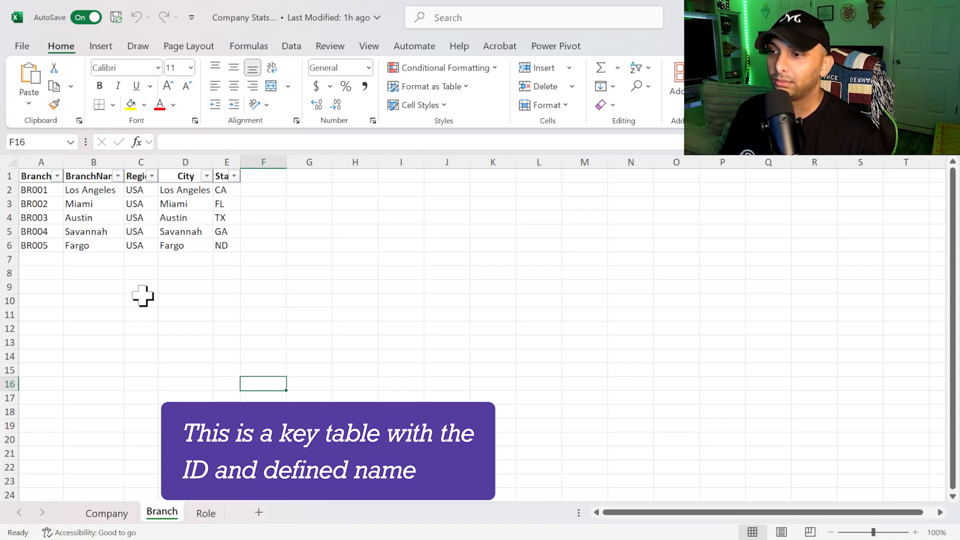
# Step: Examine the branch IDs and names on the Branch sheet, and review the role table on the Role sheet
pyautogui.click(45, 196)
pyautogui.moveTo(45, 195); pyautogui.dragTo(54, 248)
pyautogui.click(138, 302)
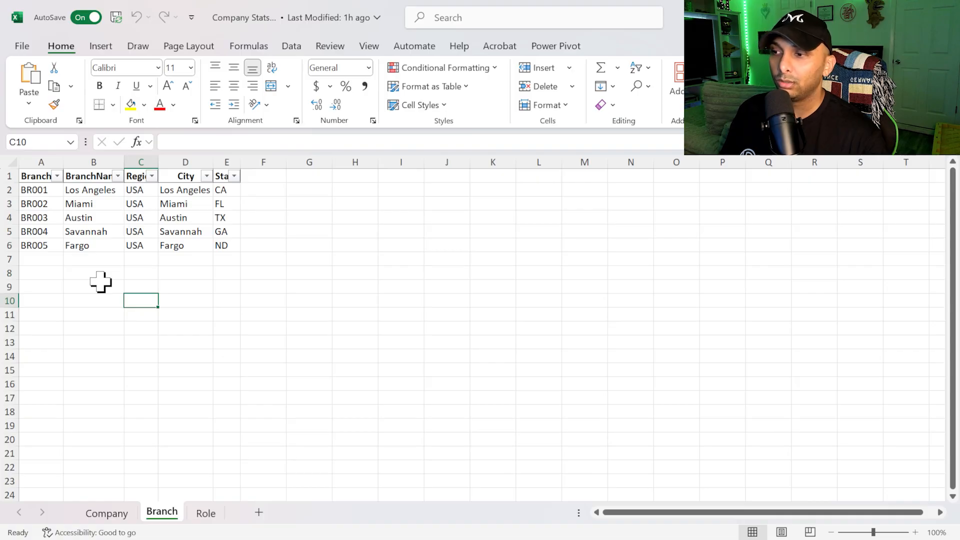
pyautogui.click(206, 513)
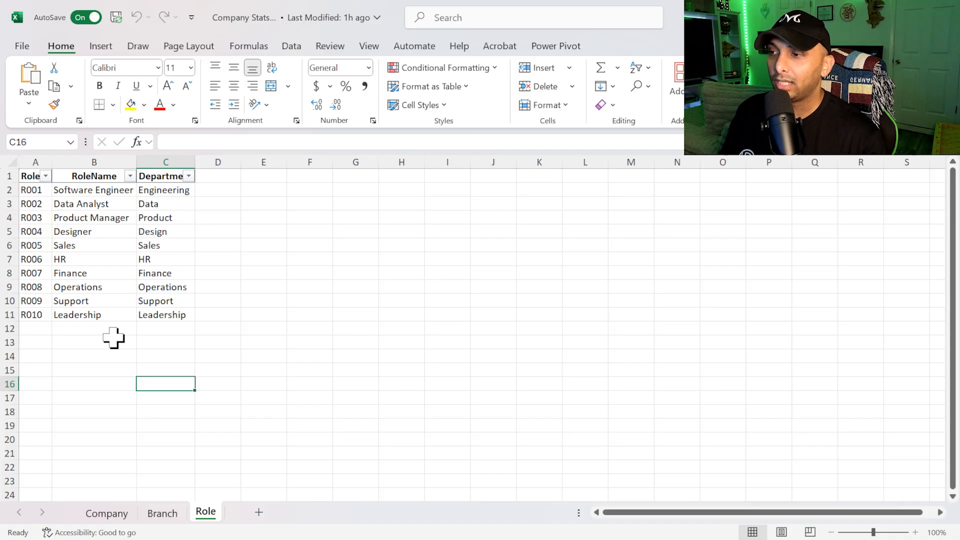
pyautogui.click(111, 400)
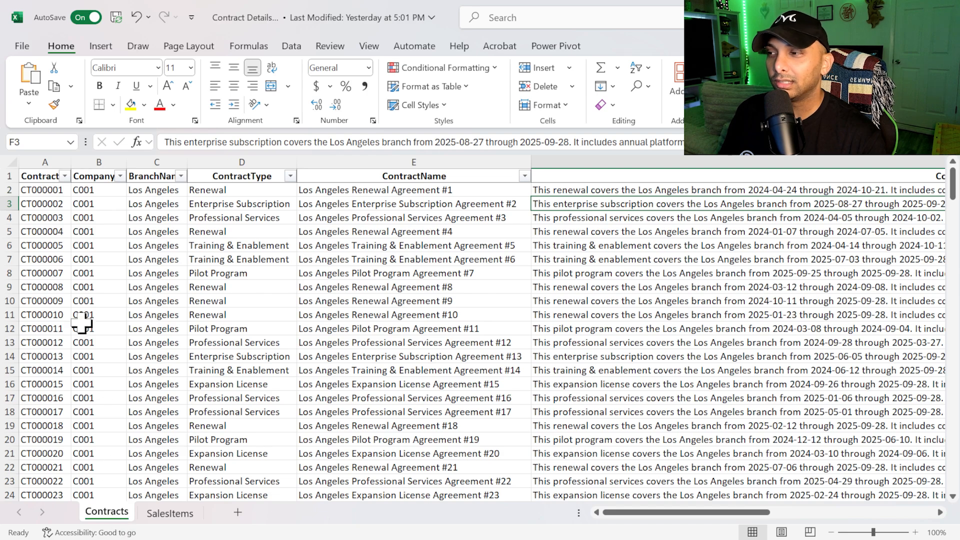
# Step: In the Contract Details workbook, examine the Contracts sheet's columns from CompanyID through ContractName, the dates, TotalContractValueUSD and Status
pyautogui.click(92, 158)
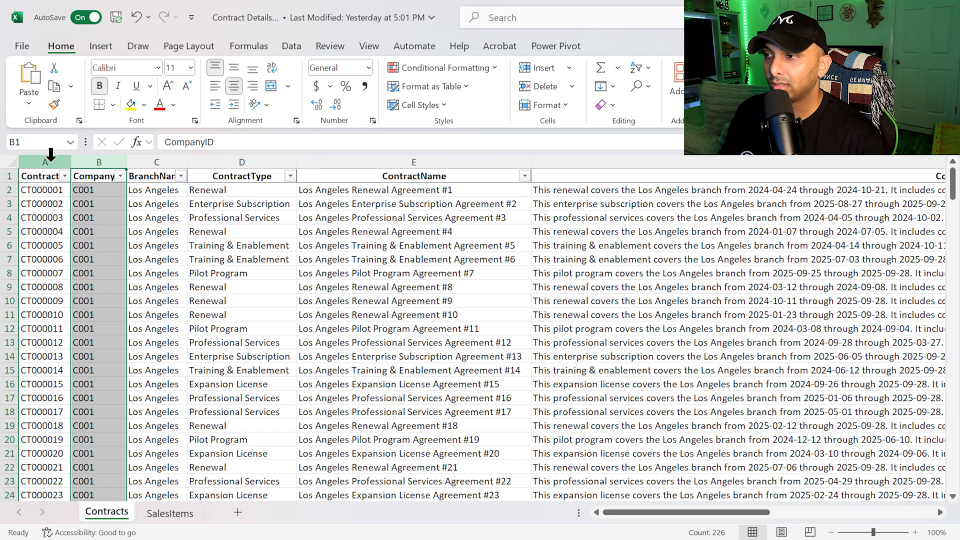
pyautogui.click(162, 159)
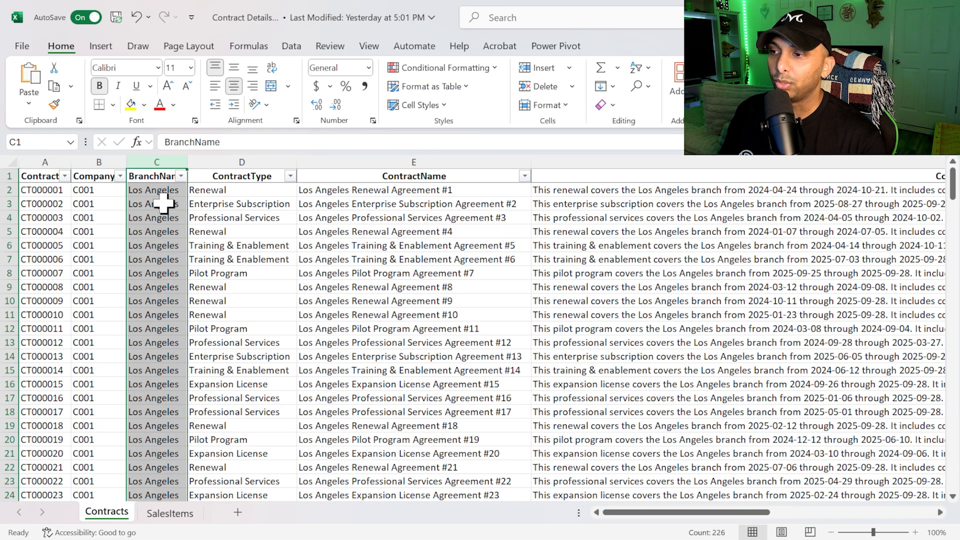
pyautogui.click(242, 158)
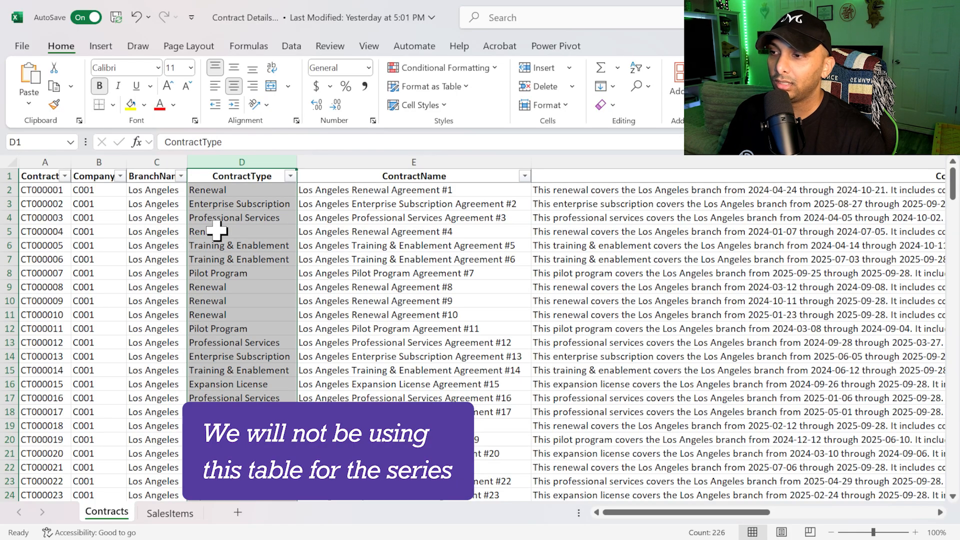
pyautogui.click(363, 158)
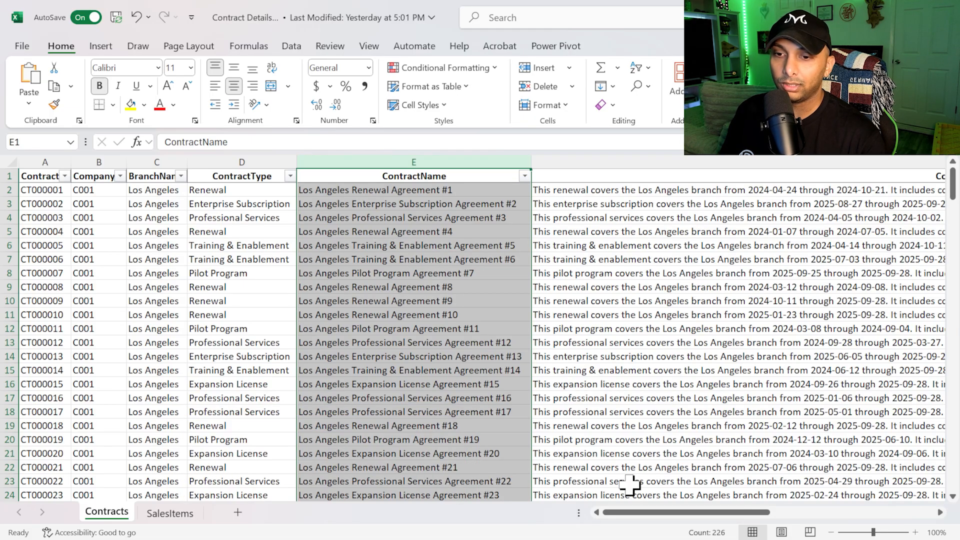
pyautogui.moveTo(643, 514); pyautogui.dragTo(830, 514)
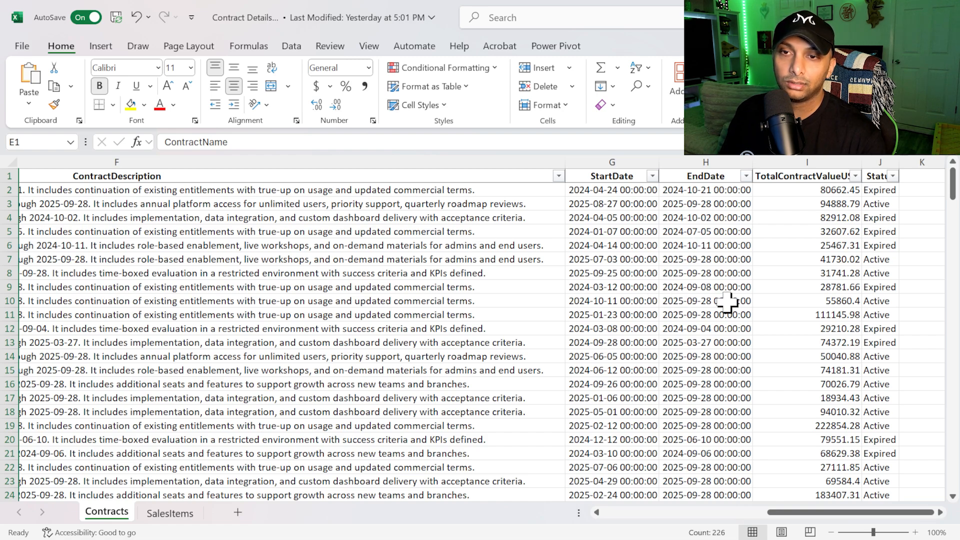
pyautogui.click(806, 159)
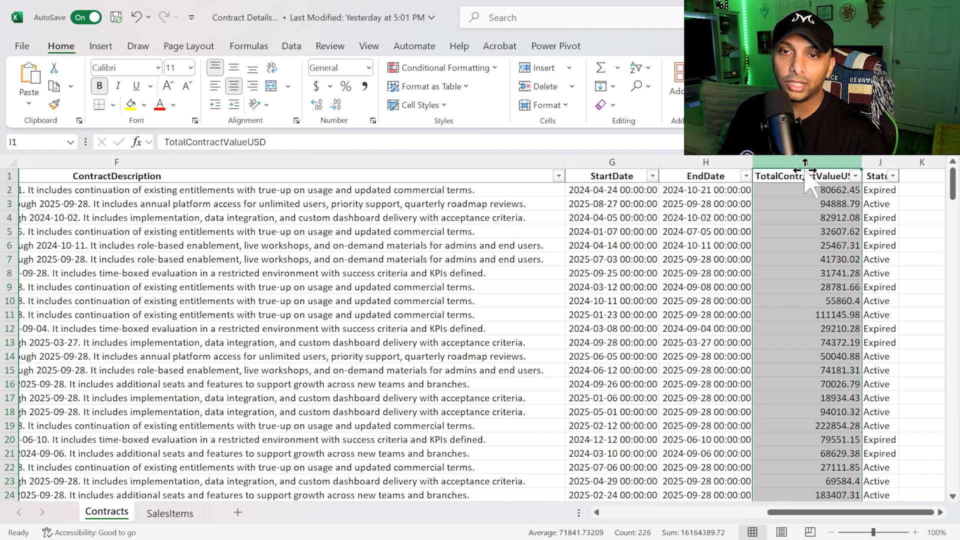
pyautogui.click(886, 162)
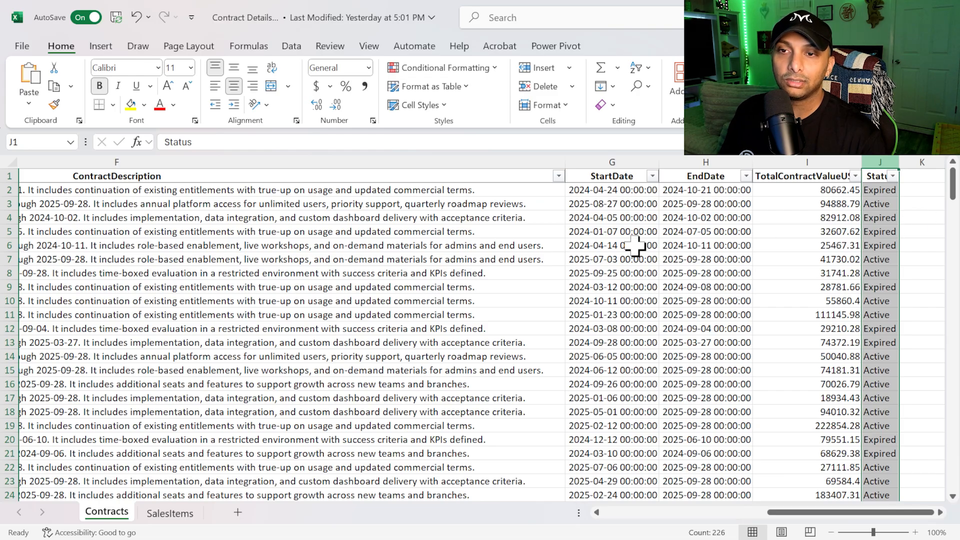
pyautogui.click(925, 223)
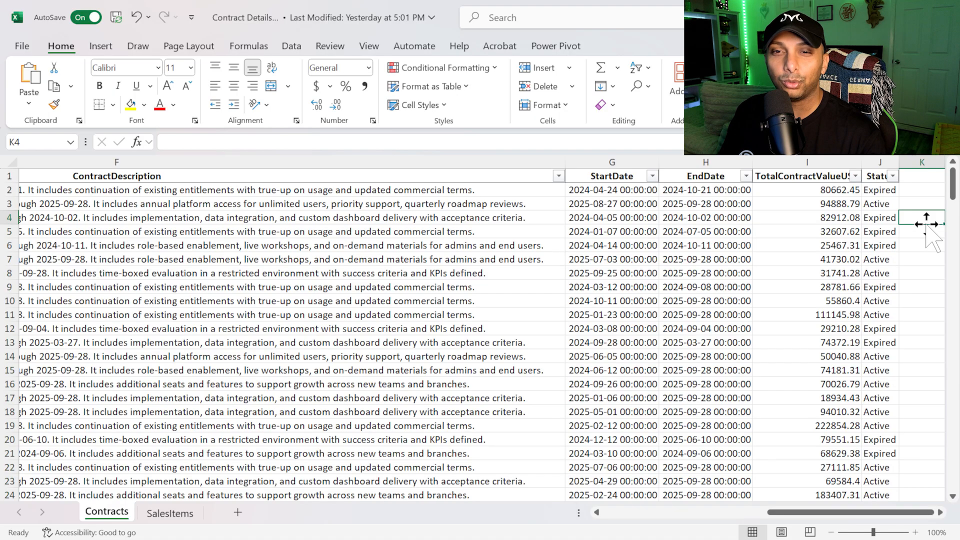
pyautogui.click(728, 200)
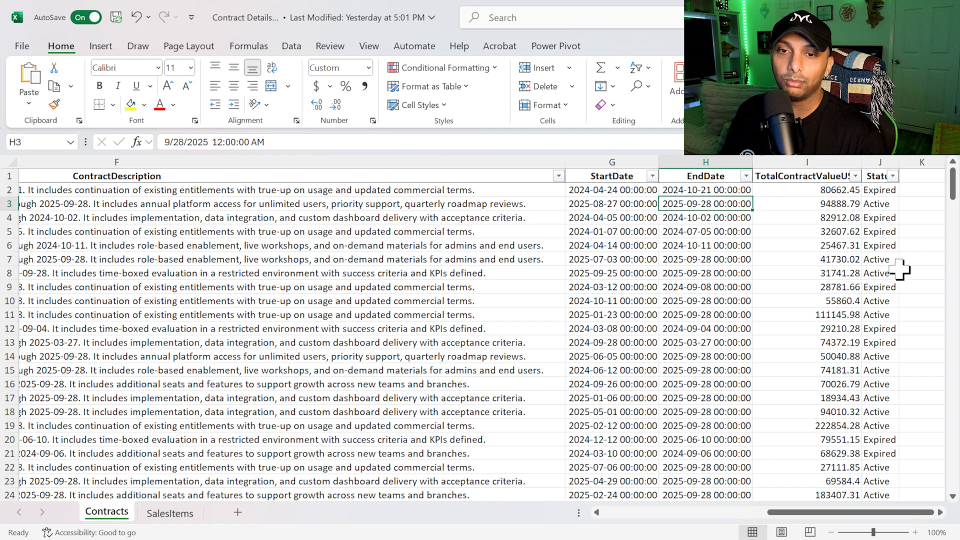
# Step: Switch to the SalesItems sheet and review its contract, bill date, revenue and item category columns
pyautogui.hotkey('ctrl', 'pagedown')
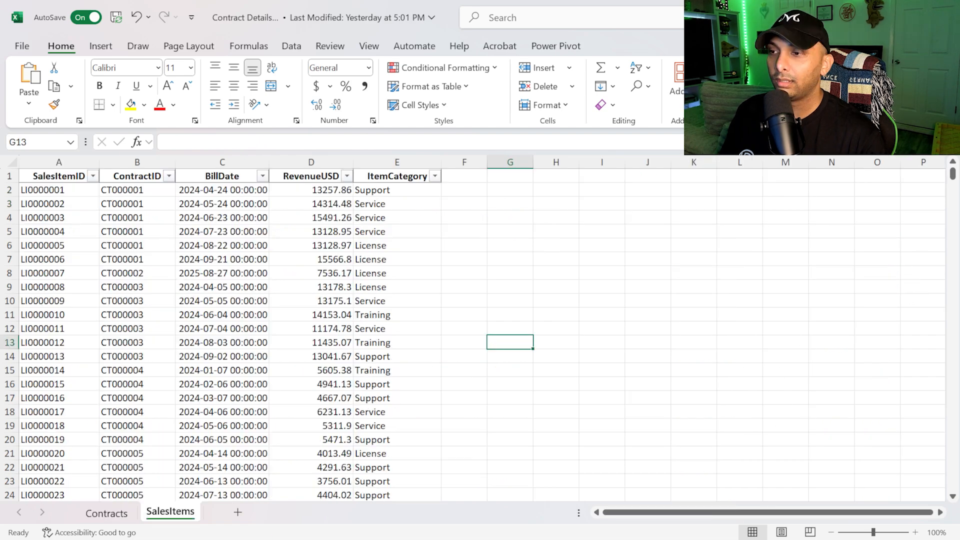
pyautogui.click(560, 288)
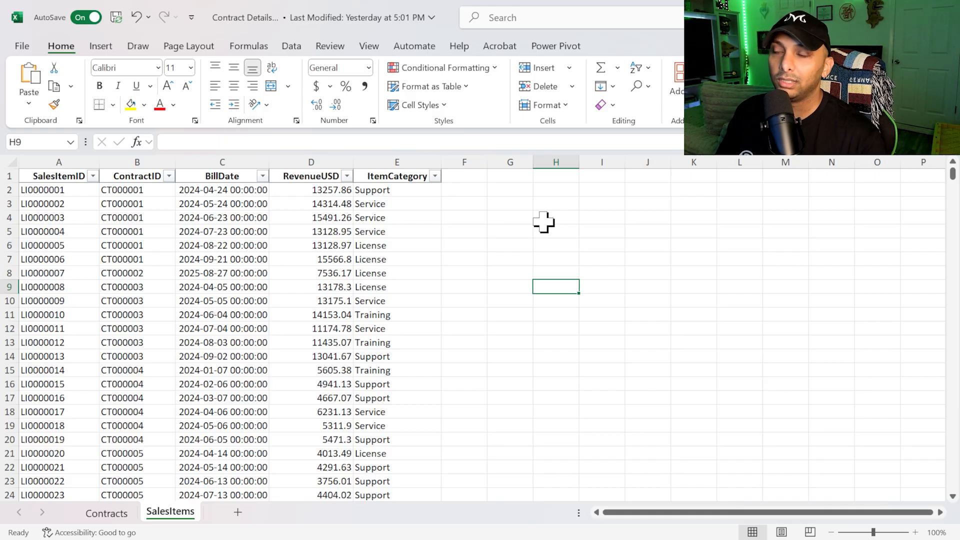
# Step: On the CurrentPersonnel sheet of the People Stats workbook, examine the EmployeeID, FullName, CompanyID, BranchID, RoleID and Title columns
pyautogui.click(118, 511)
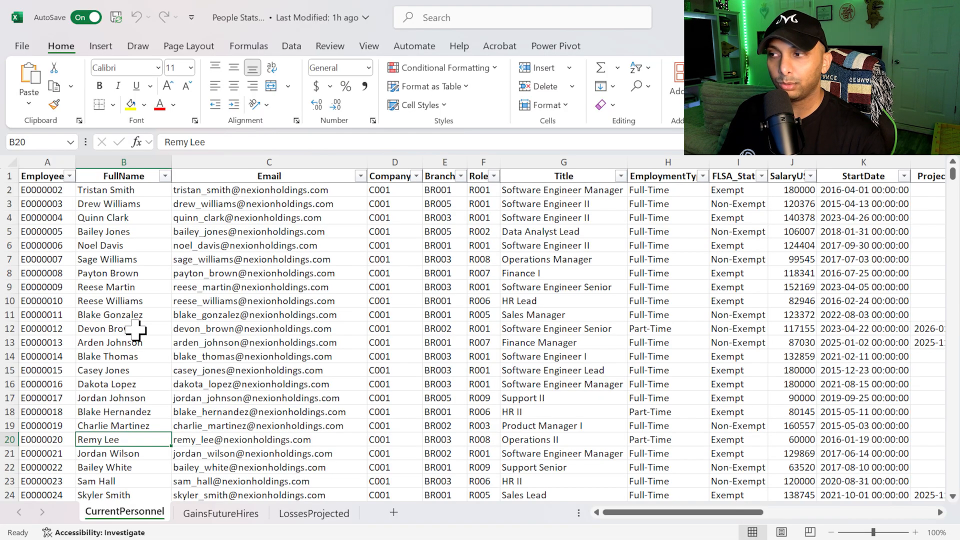
pyautogui.click(38, 161)
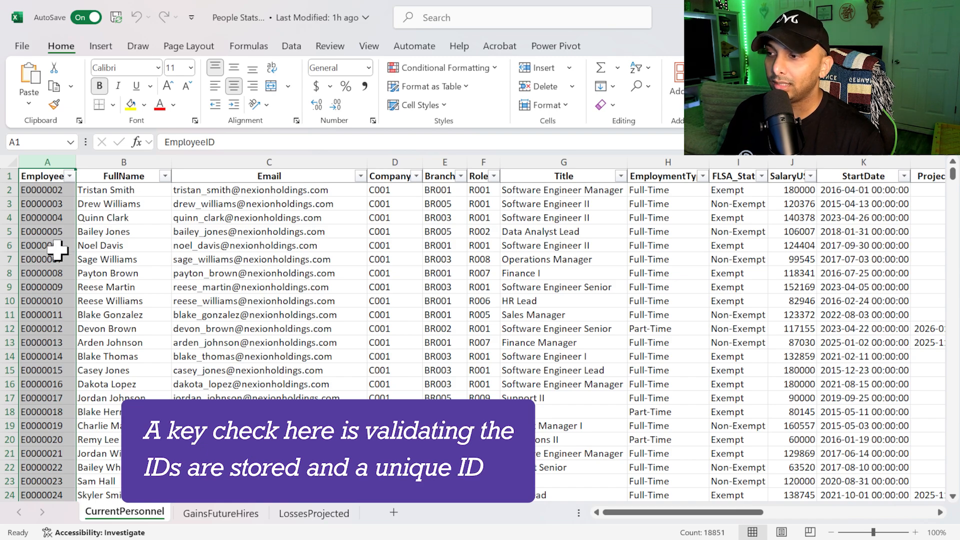
pyautogui.click(113, 161)
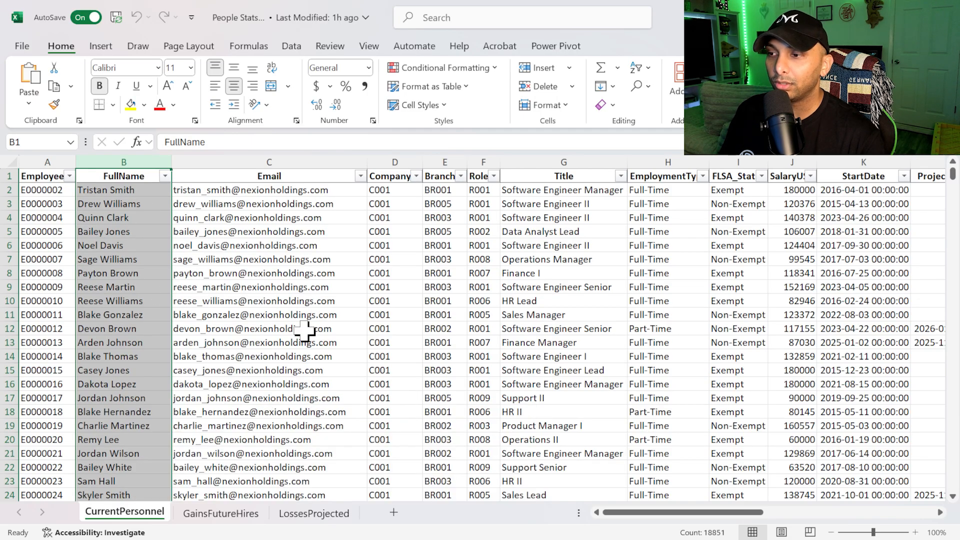
pyautogui.click(413, 153)
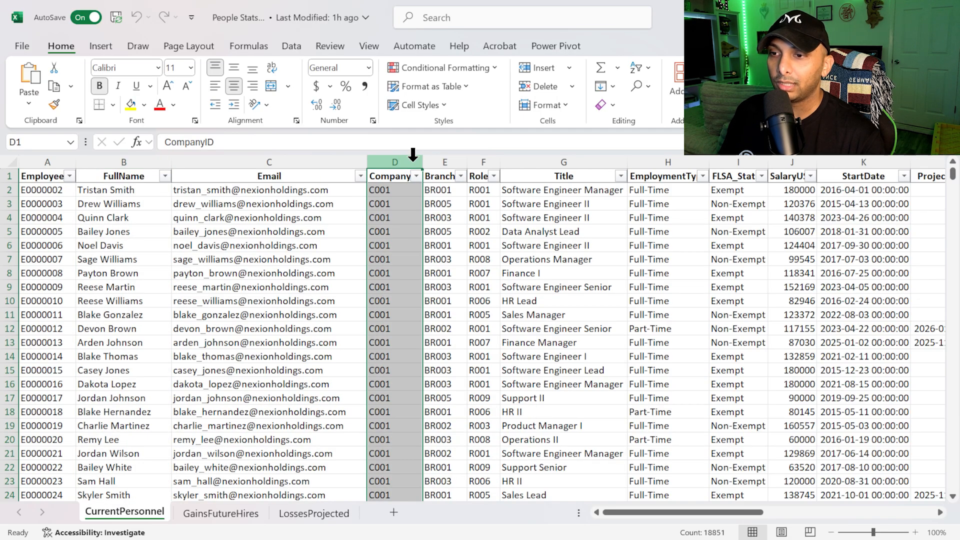
pyautogui.click(457, 156)
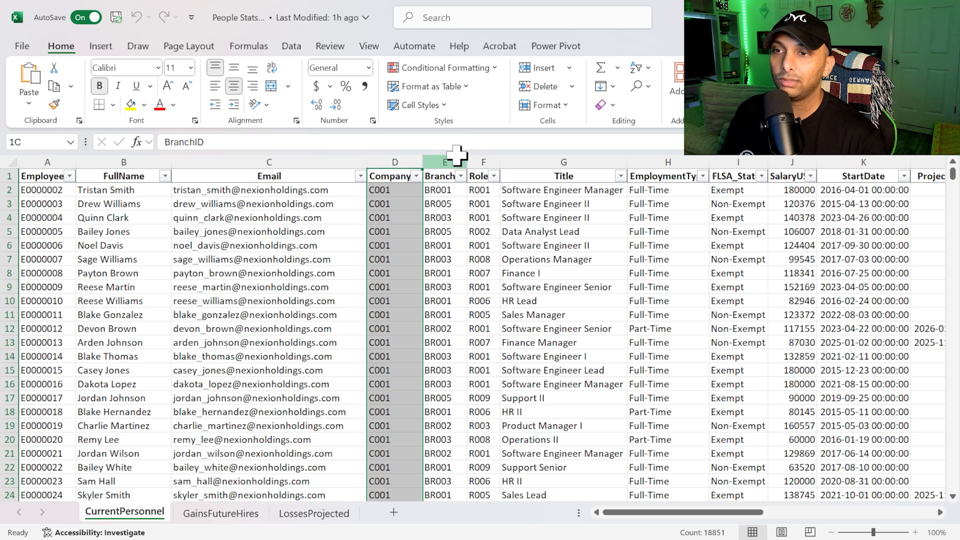
pyautogui.click(484, 156)
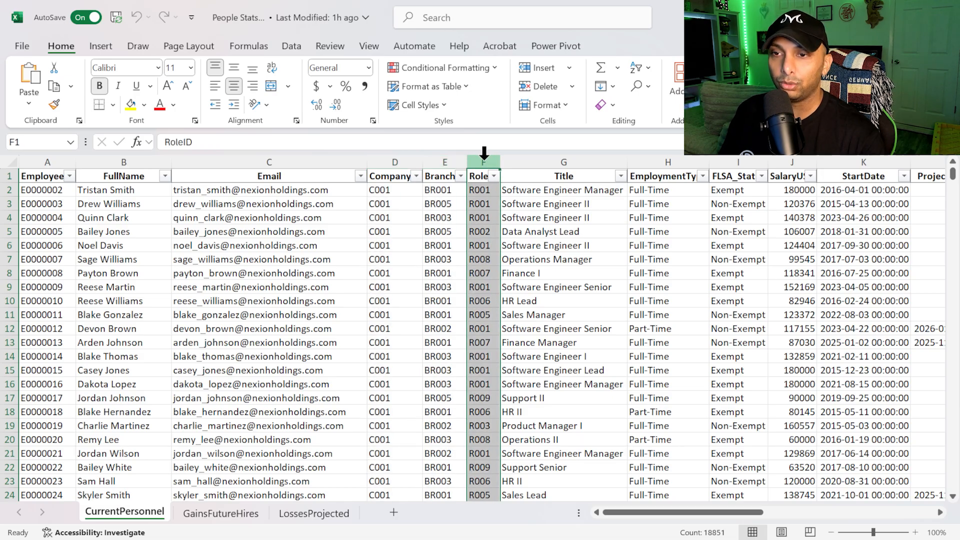
pyautogui.click(543, 157)
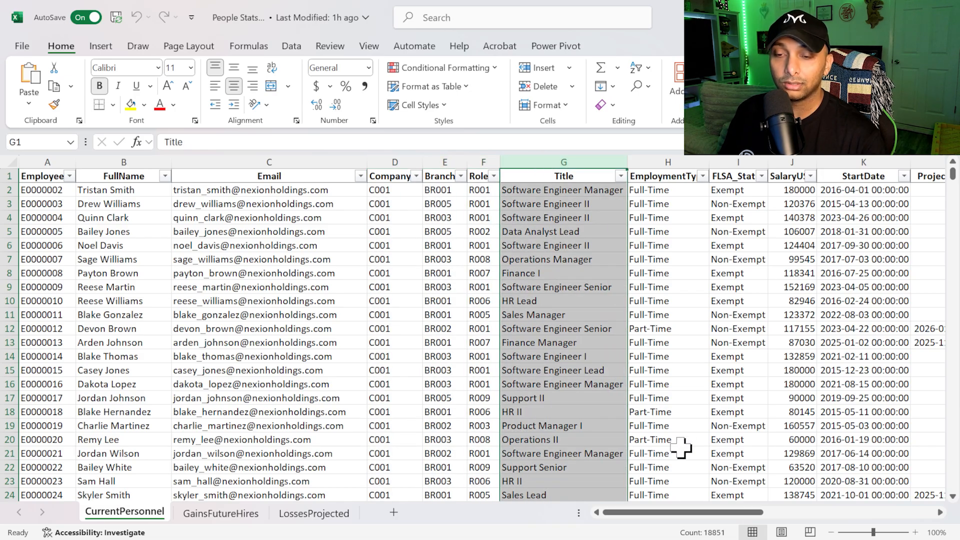
# Step: Examine CurrentPersonnel's remaining columns, from EmploymentType and FLSA_Status through AttritionReason and Gender to the benefit plans
pyautogui.moveTo(676, 520); pyautogui.dragTo(721, 520)
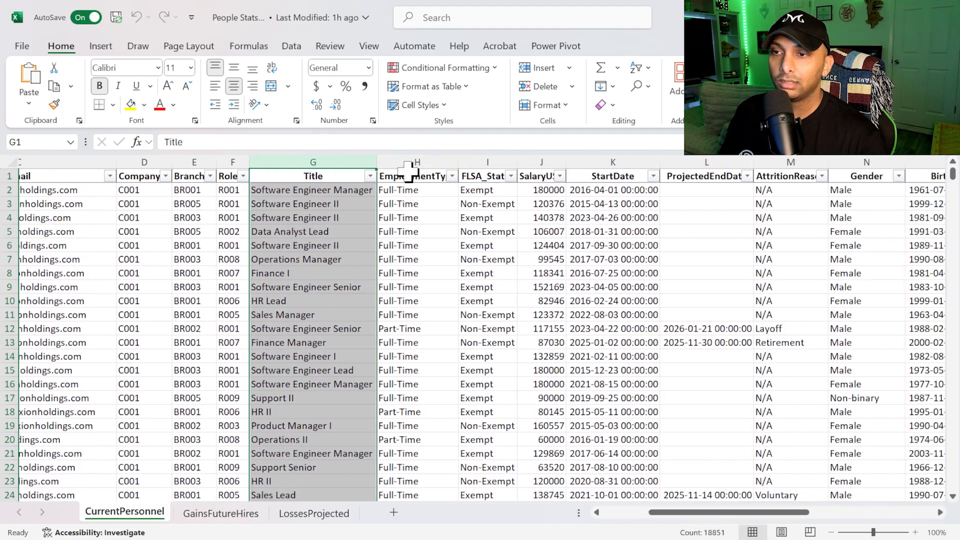
pyautogui.click(413, 158)
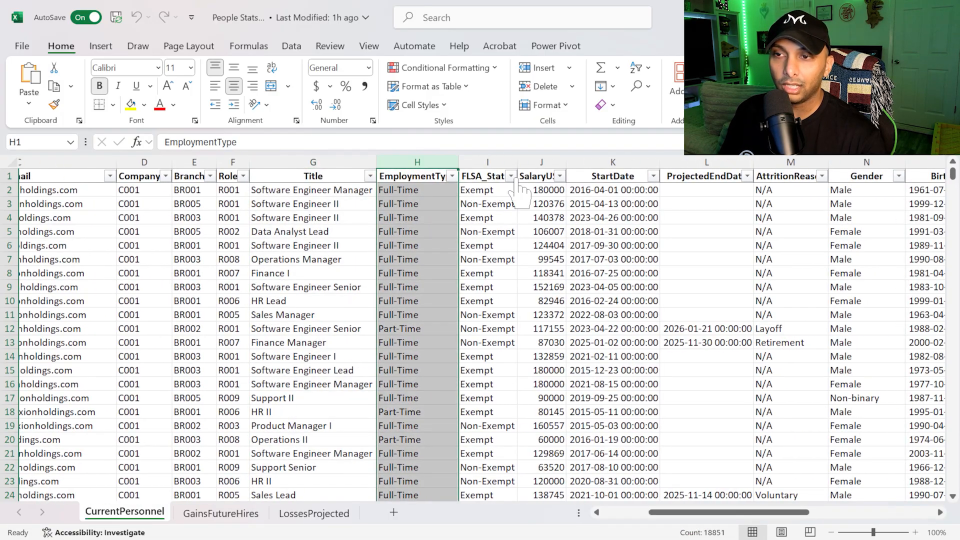
pyautogui.click(500, 158)
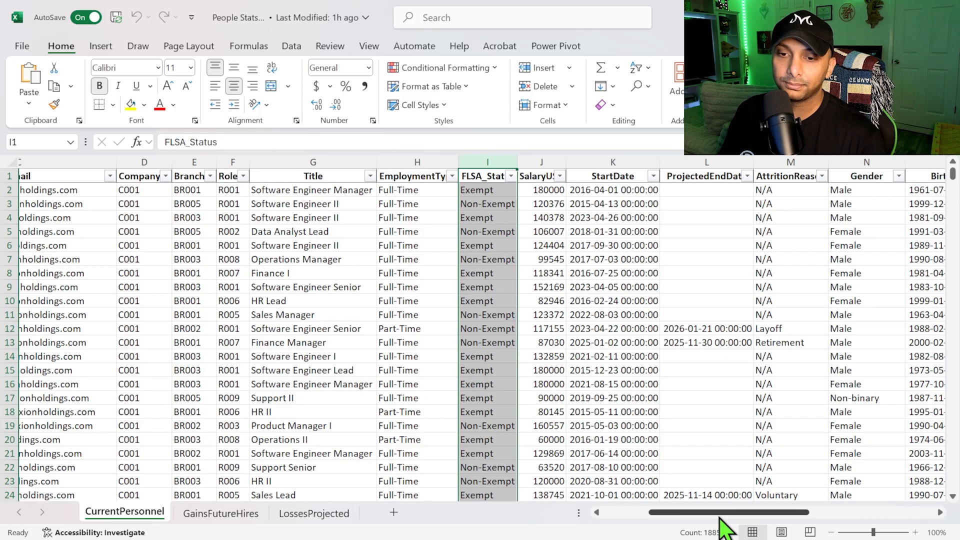
pyautogui.moveTo(721, 514); pyautogui.dragTo(775, 520)
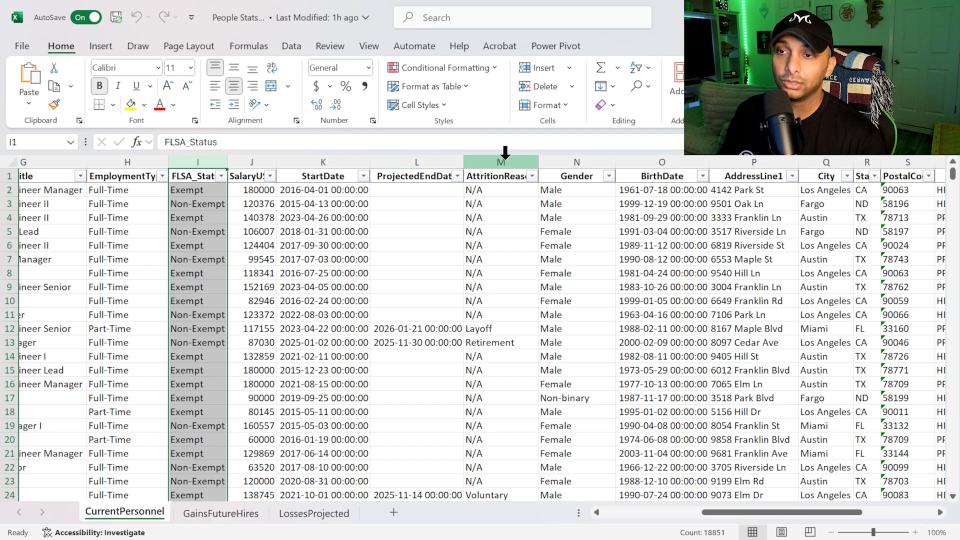
pyautogui.click(567, 152)
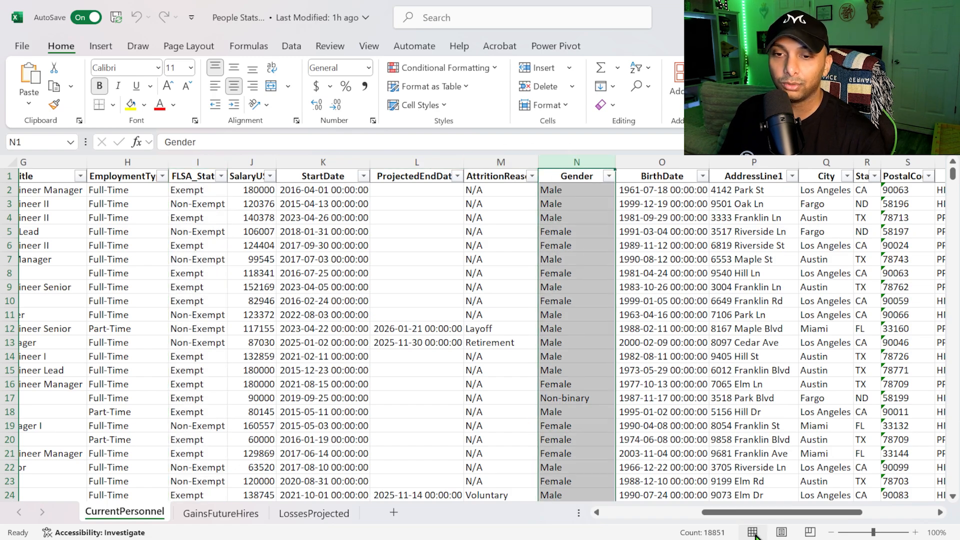
pyautogui.moveTo(768, 513); pyautogui.dragTo(839, 514)
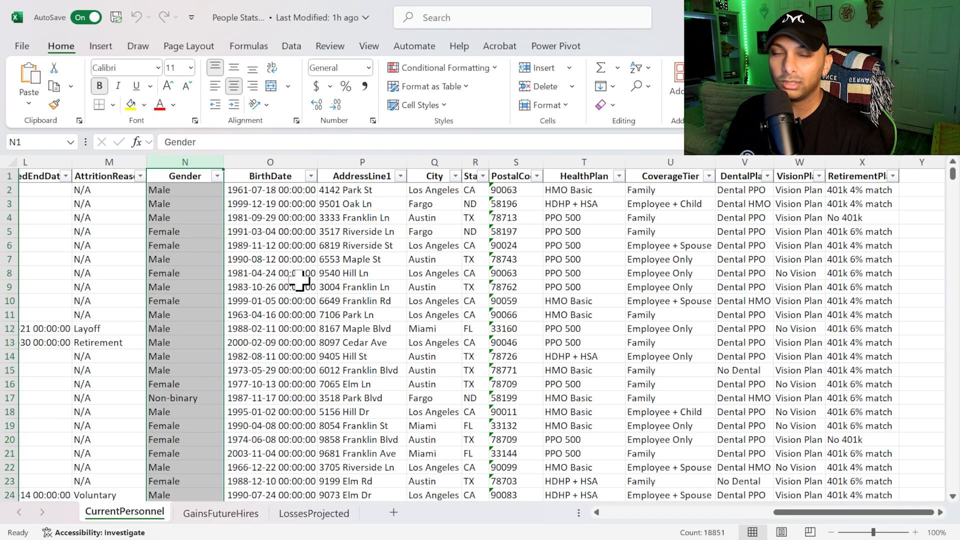
# Step: Switch to the GainsFutureHires sheet and examine its columns, especially FutureStartDate, returning to the first columns
pyautogui.hotkey('ctrl', 'pagedown')
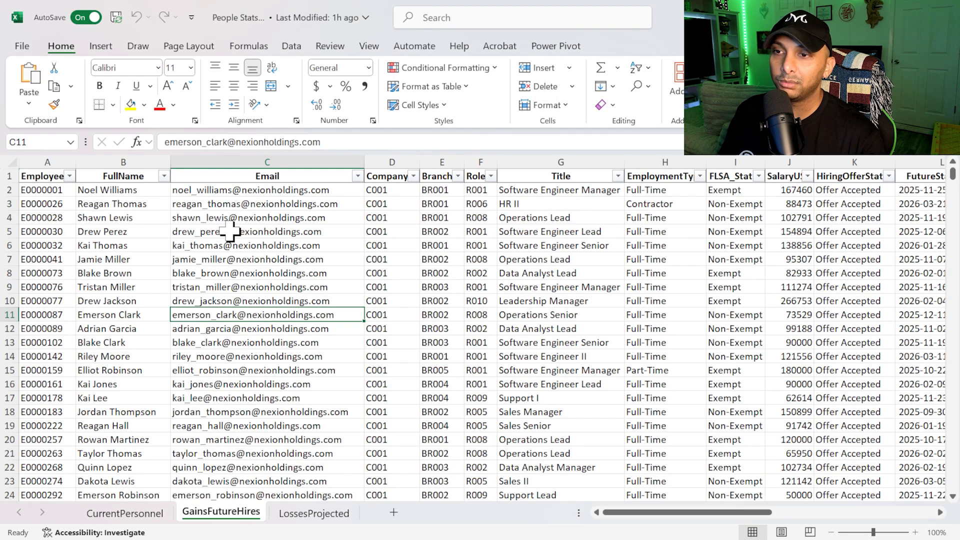
pyautogui.moveTo(662, 513); pyautogui.dragTo(763, 516)
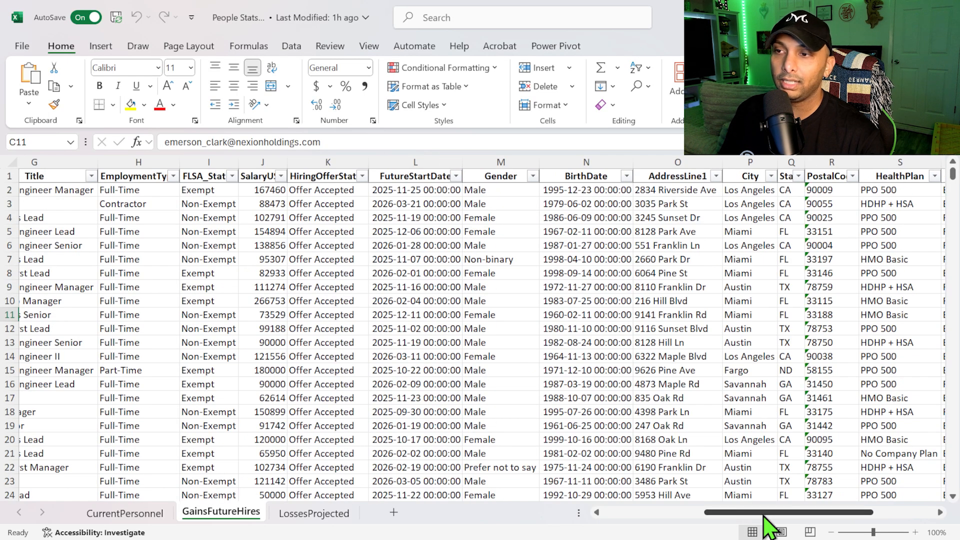
pyautogui.click(424, 160)
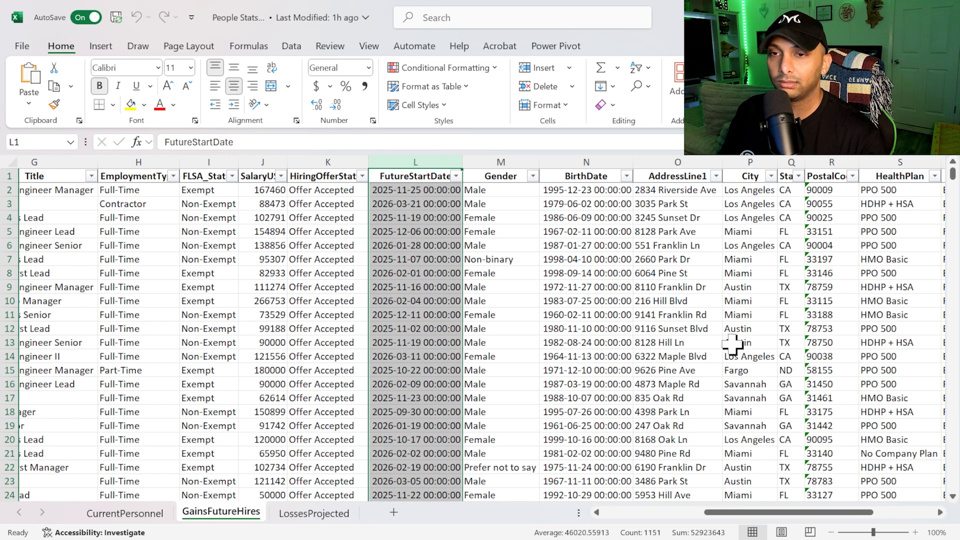
pyautogui.moveTo(764, 512); pyautogui.dragTo(553, 523)
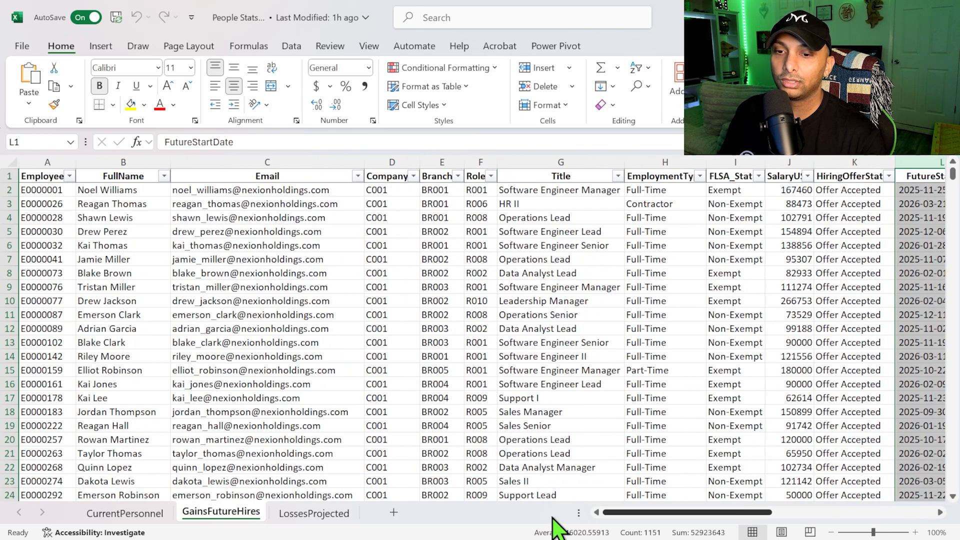
# Step: Switch to the LossesProjected sheet and examine its columns from EmployeeID through the projected end date and attrition reason to the last ones
pyautogui.click(300, 512)
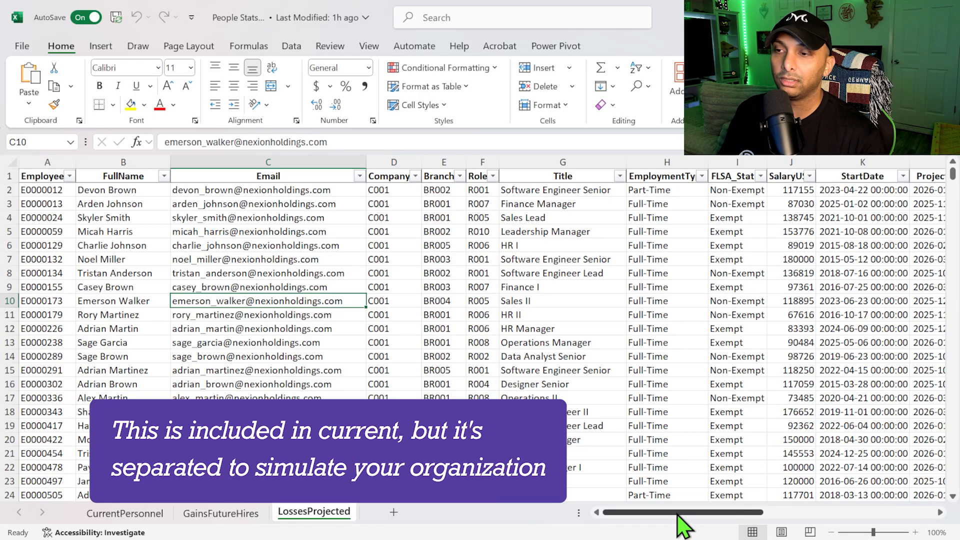
pyautogui.click(38, 159)
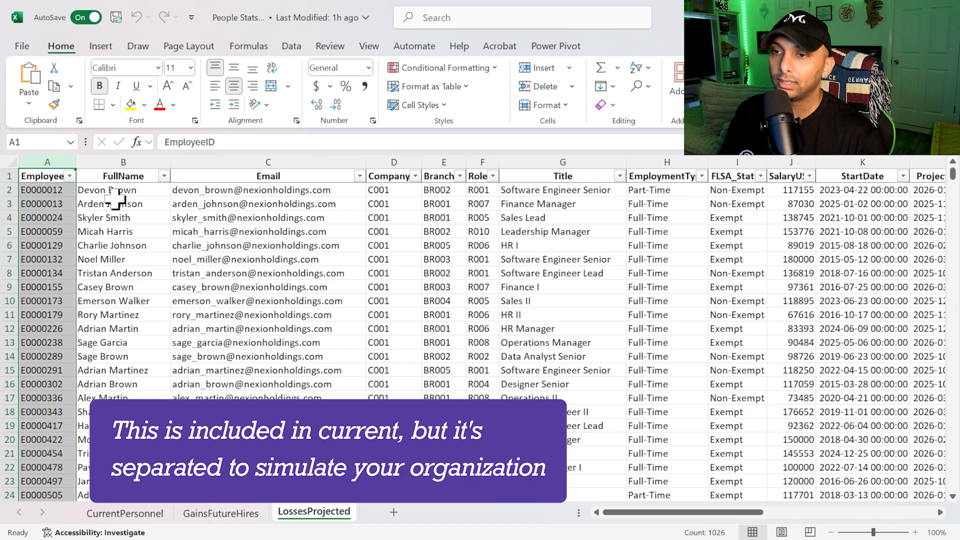
pyautogui.moveTo(700, 506); pyautogui.dragTo(798, 520)
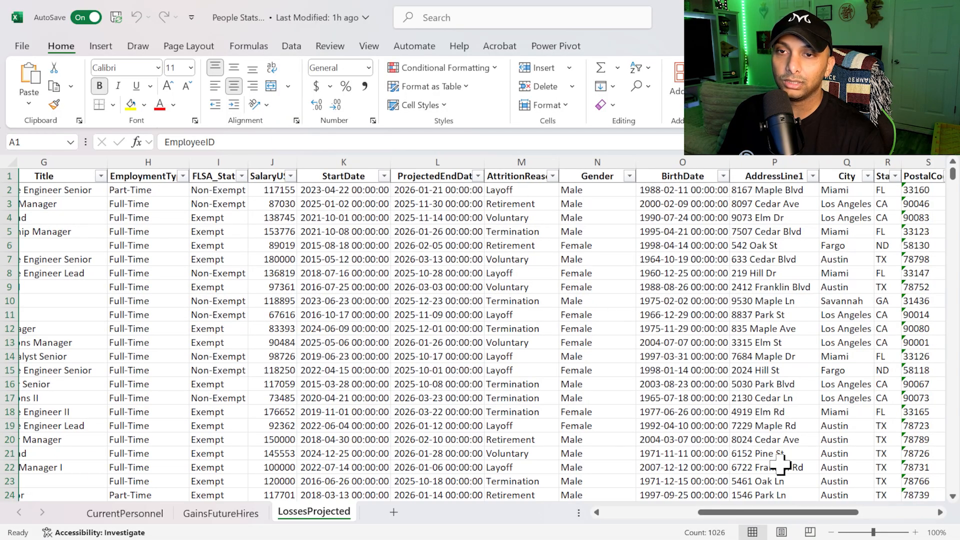
pyautogui.moveTo(789, 513); pyautogui.dragTo(875, 526)
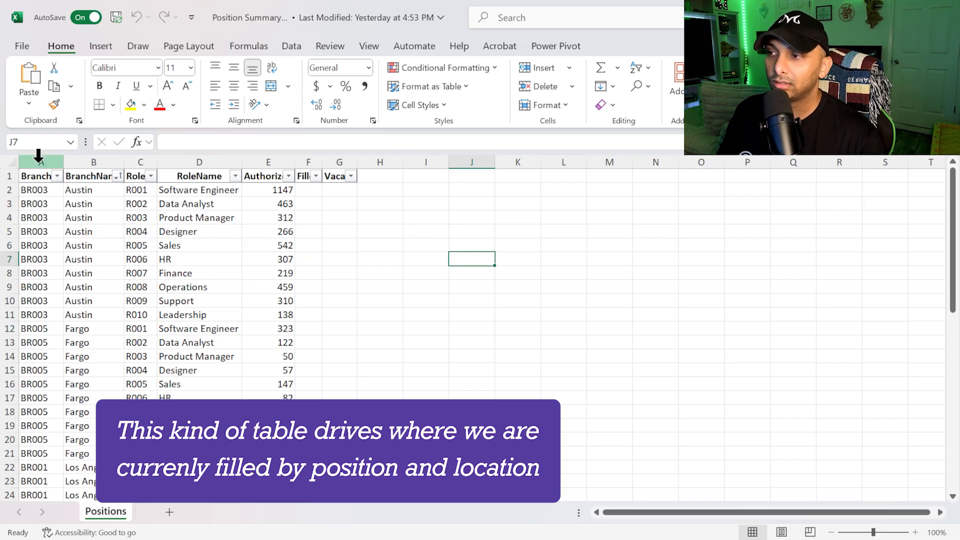
# Step: On the Positions sheet of the Position Summary workbook, examine the columns from BranchID and BranchName through RoleID, RoleName and Authorized to Filled and Vacant
pyautogui.click(28, 158)
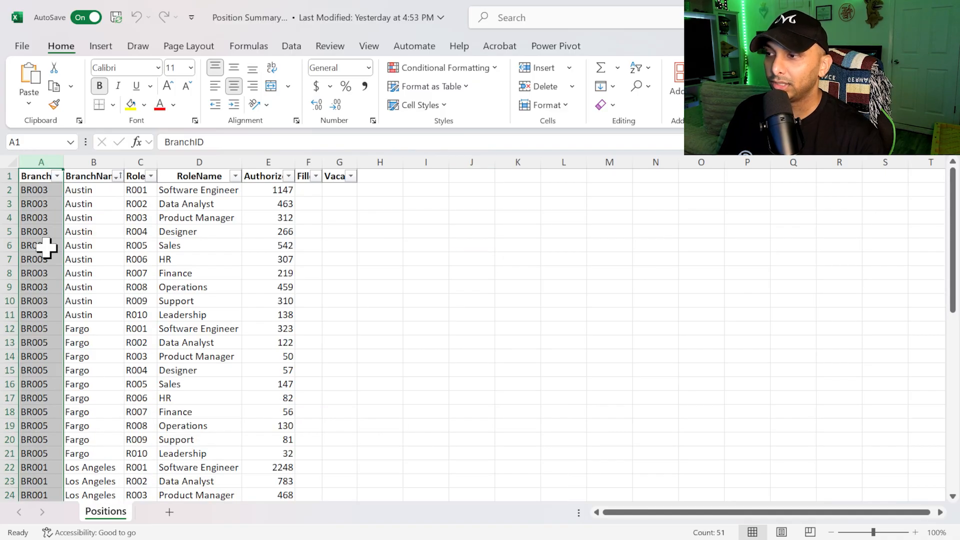
pyautogui.click(101, 151)
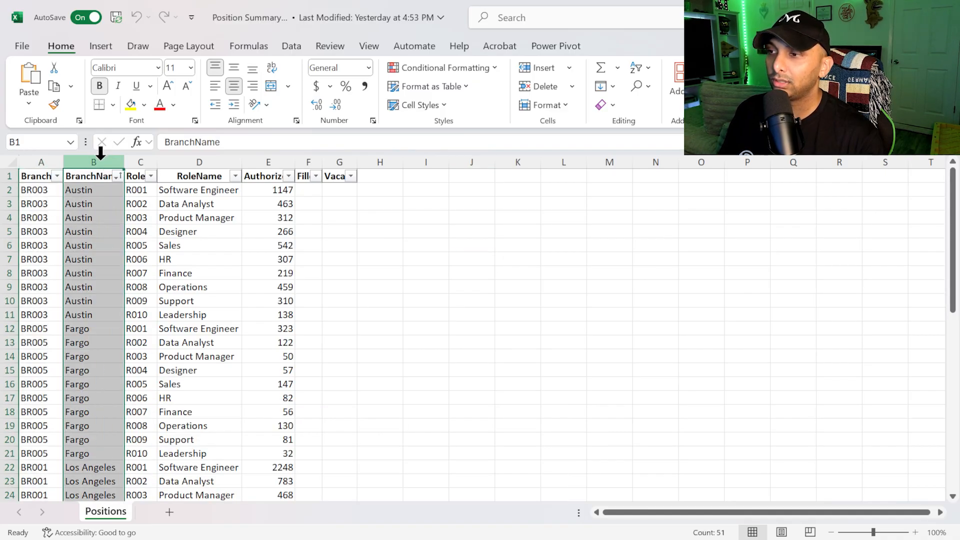
pyautogui.click(133, 160)
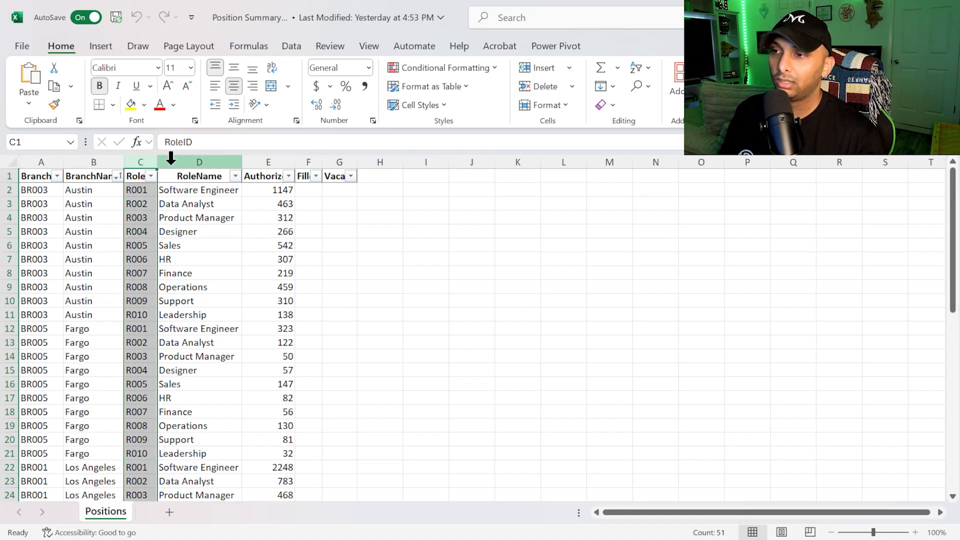
pyautogui.click(171, 158)
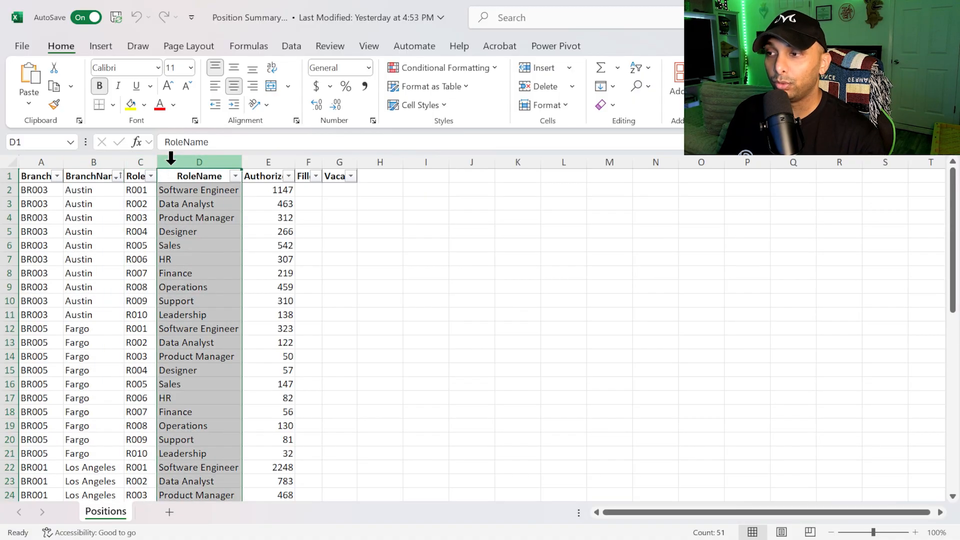
pyautogui.click(274, 157)
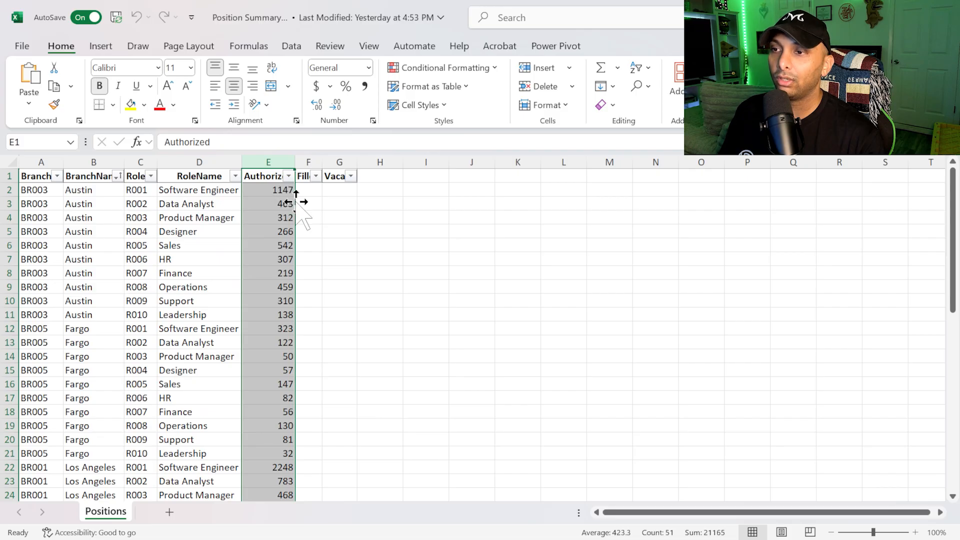
pyautogui.click(316, 159)
pyautogui.click(334, 151)
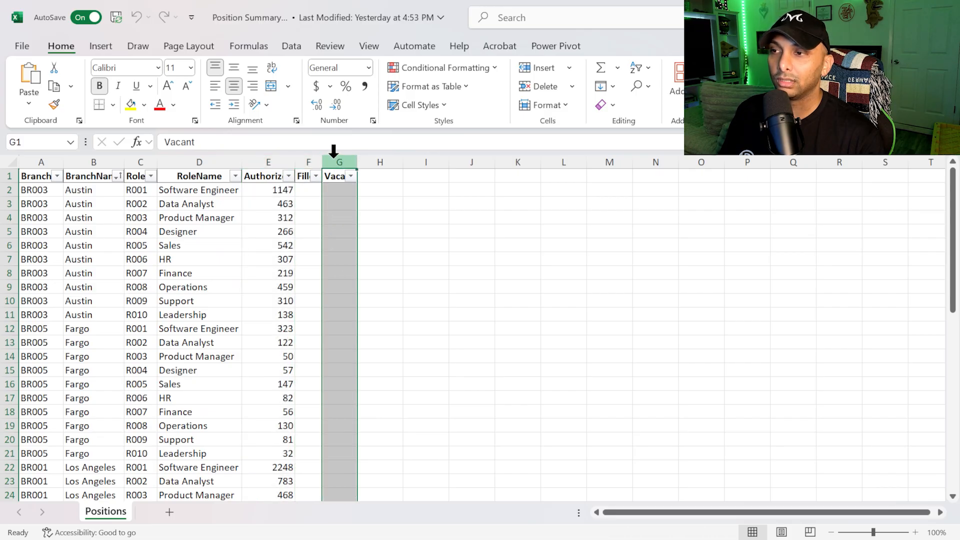
pyautogui.click(417, 300)
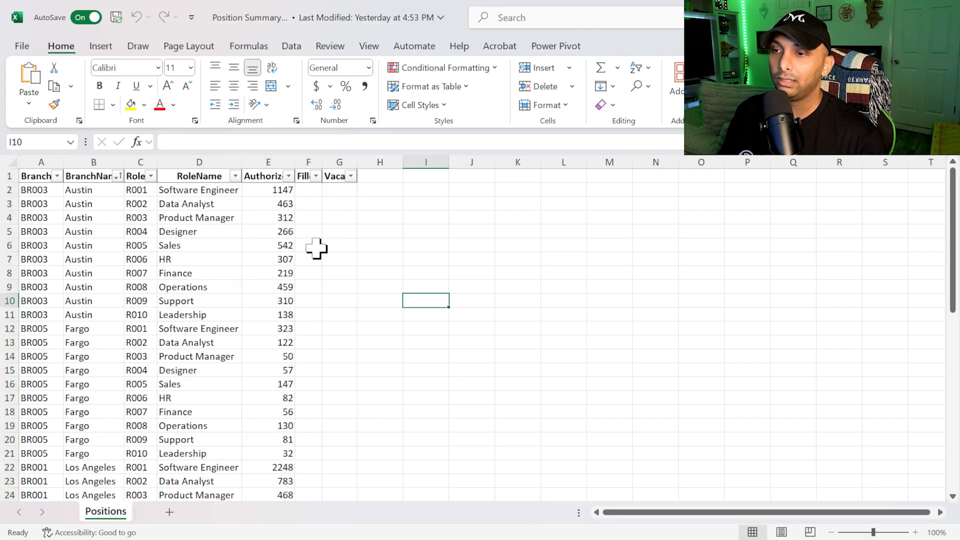
# Step: Review the Authorized counts by role for every branch, from Austin down to Savannah, including the Los Angeles Software Engineer row
pyautogui.scroll(-7, 317, 307)
pyautogui.scroll(-7, 317, 311)
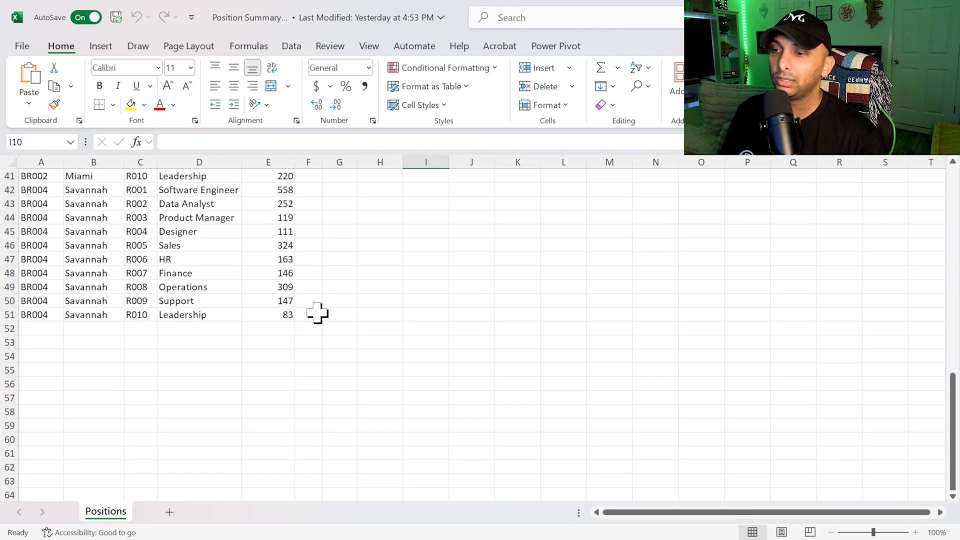
pyautogui.scroll(13, 317, 312)
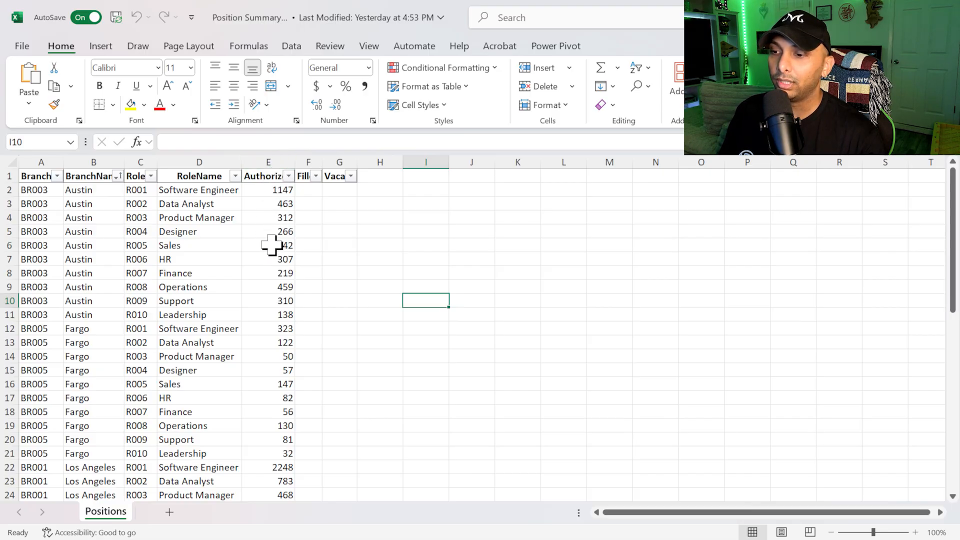
pyautogui.scroll(-8, 271, 246)
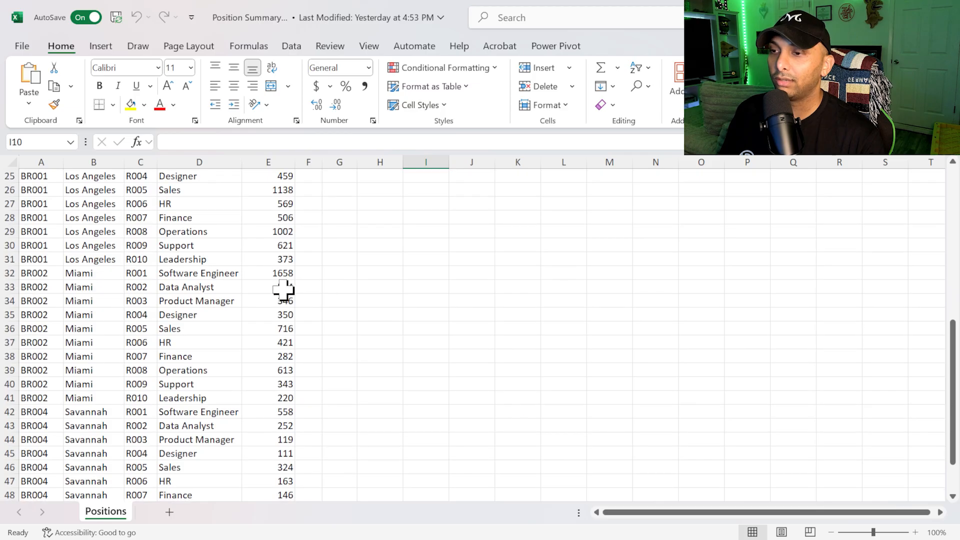
pyautogui.scroll(3, 283, 290)
pyautogui.click(270, 246)
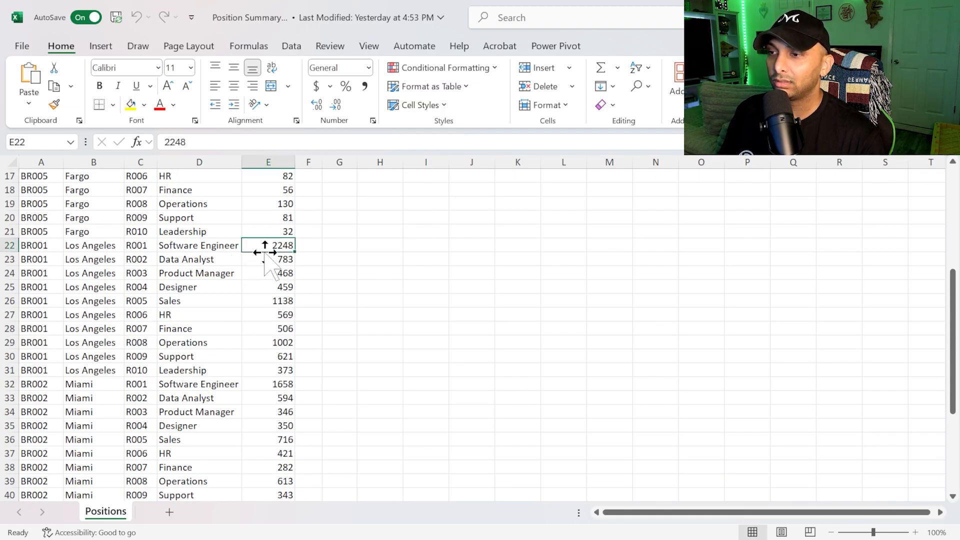
pyautogui.scroll(-5, 266, 274)
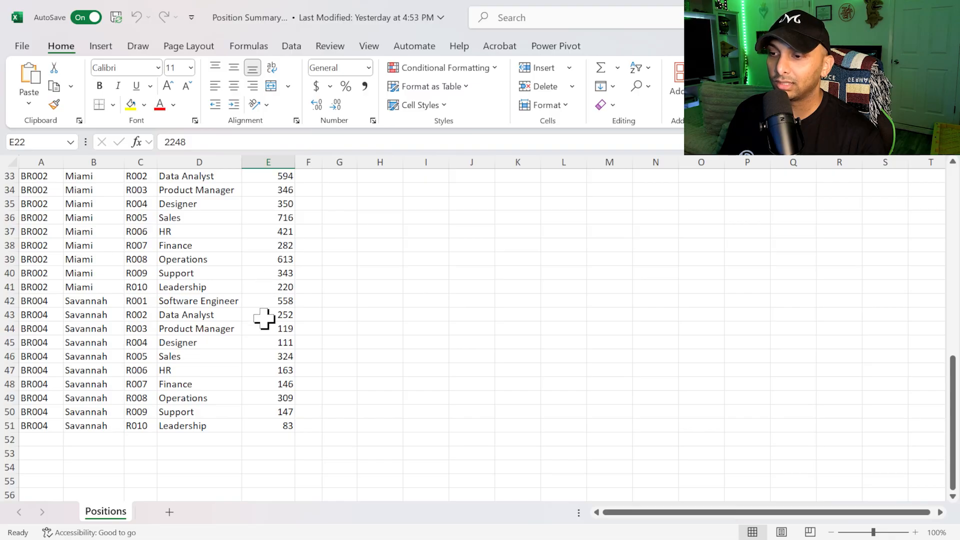
pyautogui.scroll(10, 264, 318)
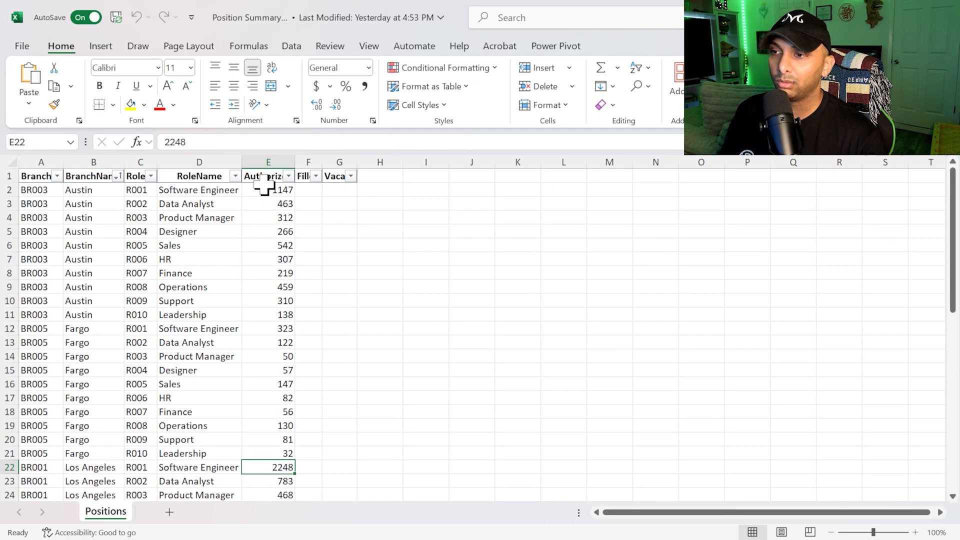
pyautogui.click(381, 216)
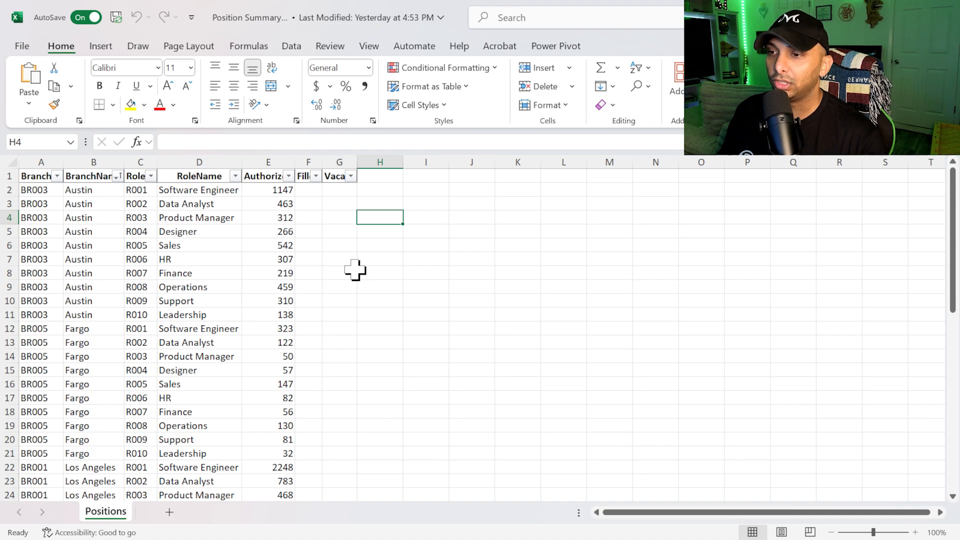
pyautogui.scroll(-3, 317, 332)
pyautogui.scroll(3, 318, 339)
pyautogui.click(421, 300)
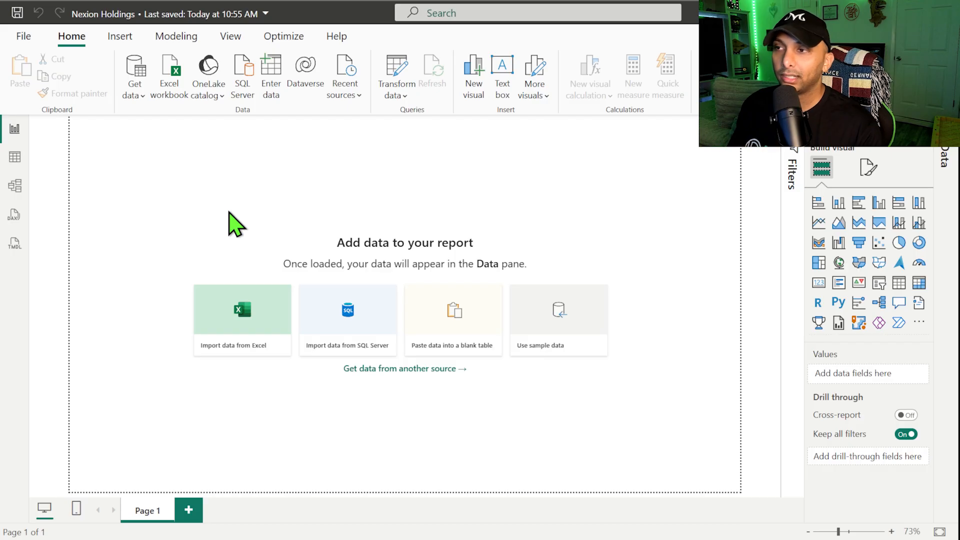
# Step: In the Nexion Holdings report in Power BI Desktop, load the Branch, Company and Role tables from the Company Stats.xlsx workbook
pyautogui.click(135, 95)
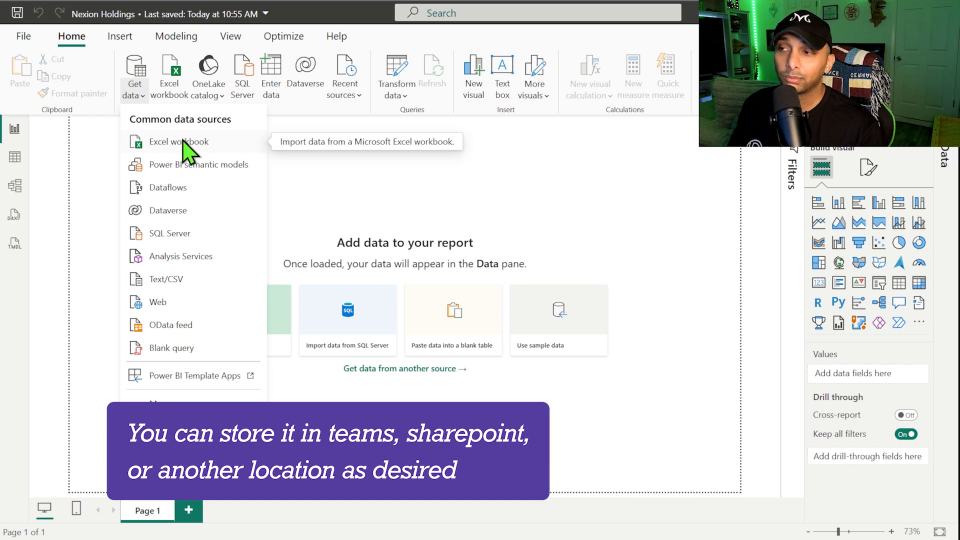
pyautogui.click(191, 142)
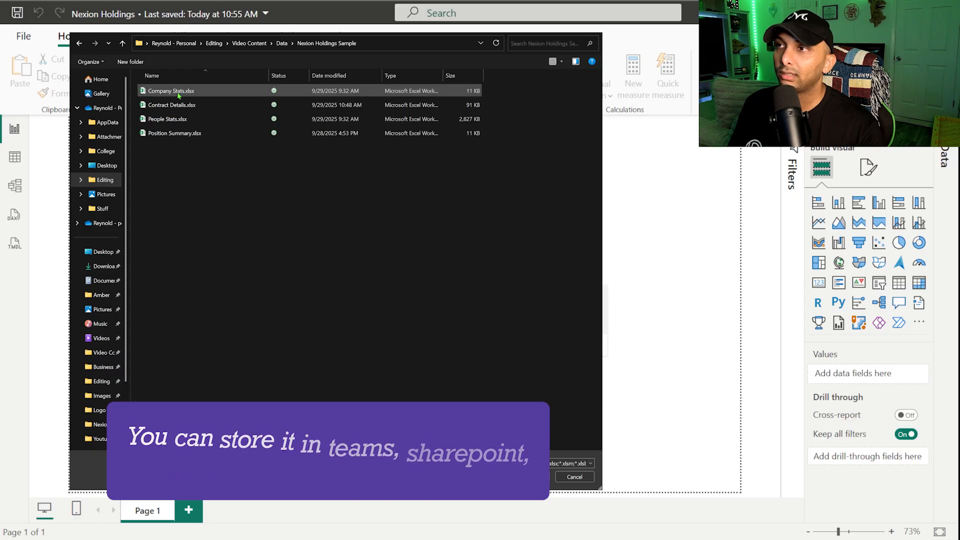
pyautogui.click(203, 92)
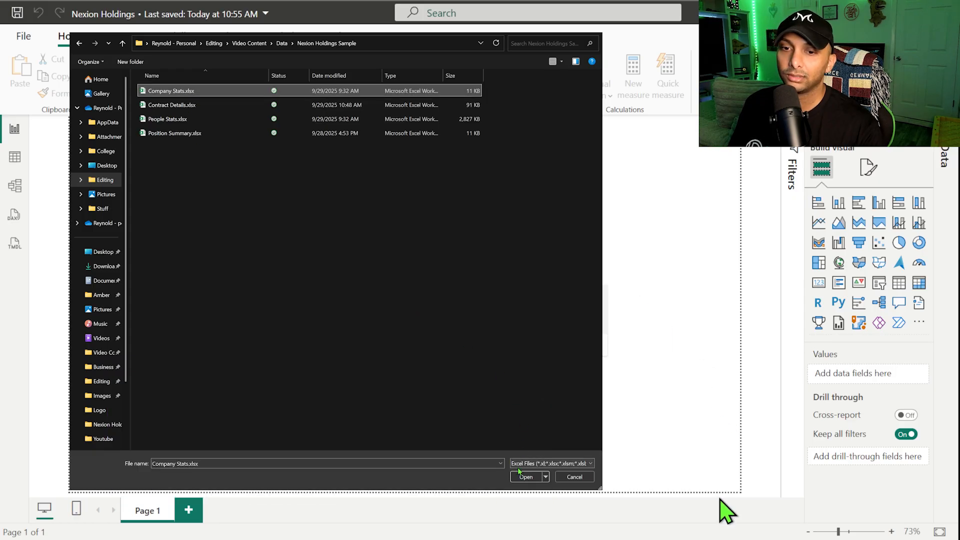
pyautogui.press('Return')
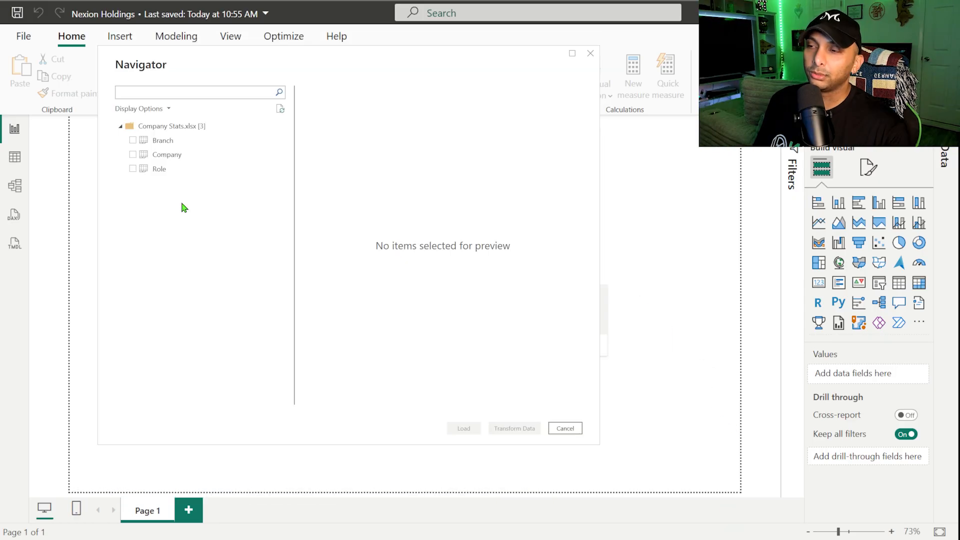
pyautogui.click(132, 141)
pyautogui.click(133, 155)
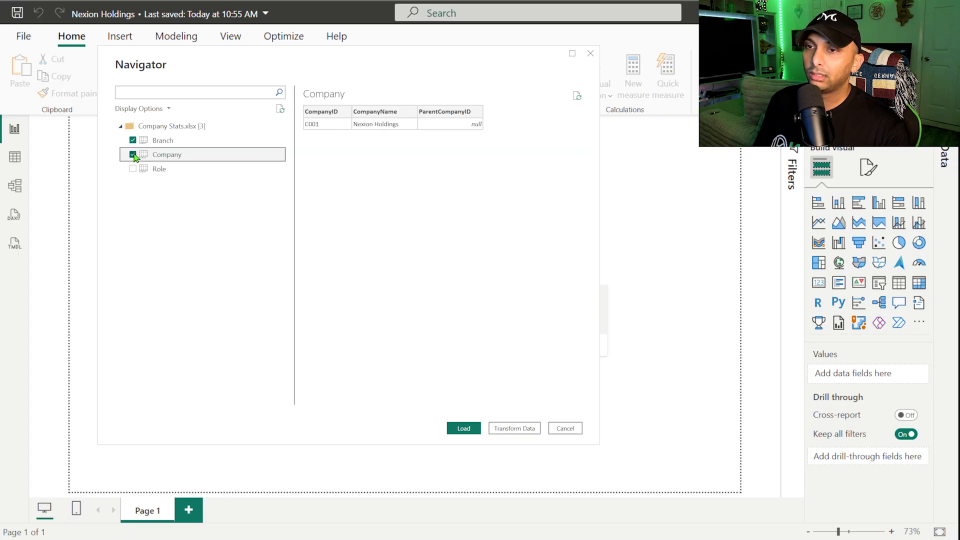
pyautogui.click(133, 170)
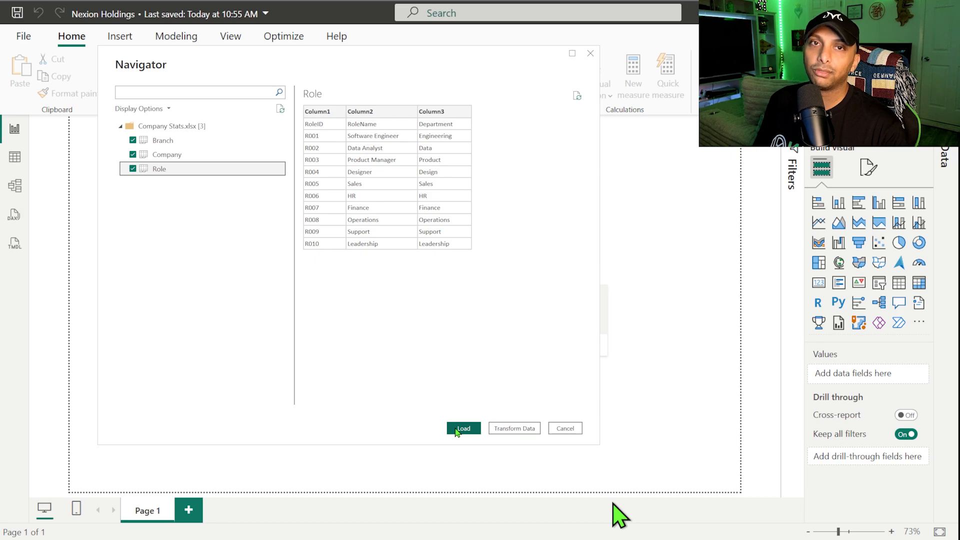
pyautogui.click(457, 429)
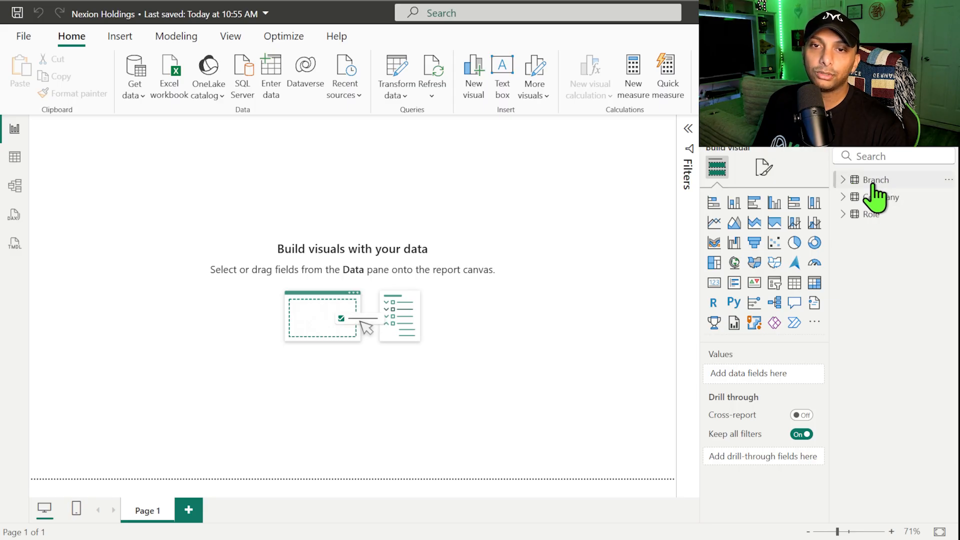
# Step: Load the Contracts and SalesItems tables from the Contract Details.xlsx workbook into the report
pyautogui.moveTo(872, 186)
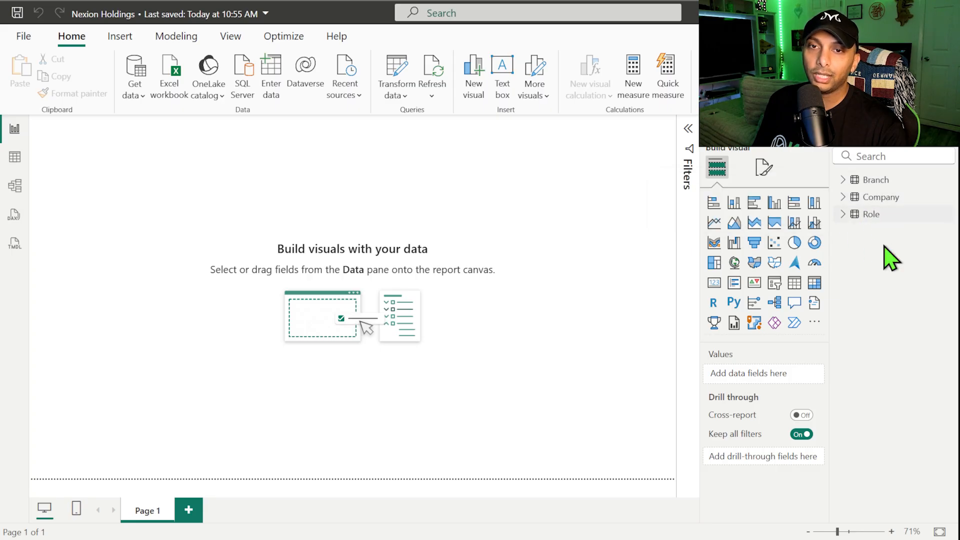
pyautogui.click(169, 93)
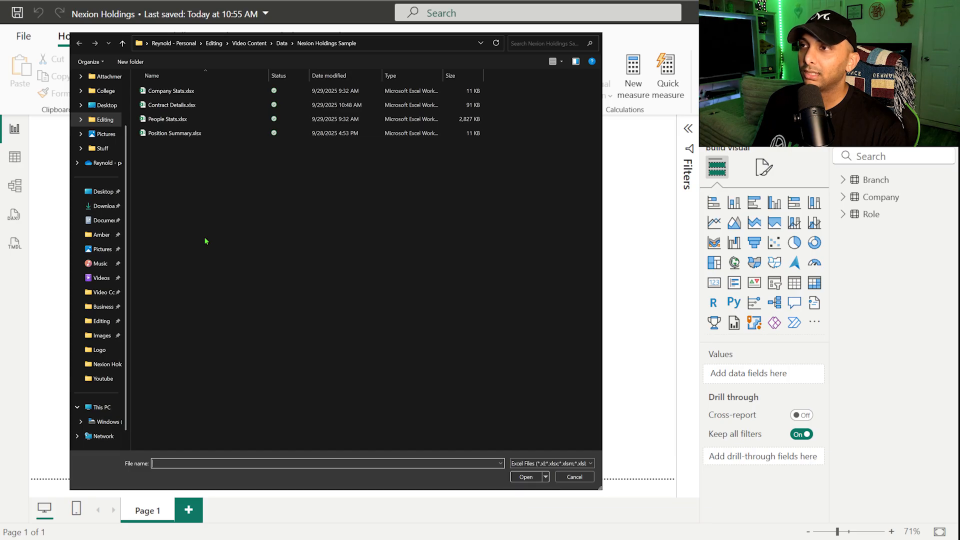
pyautogui.click(172, 105)
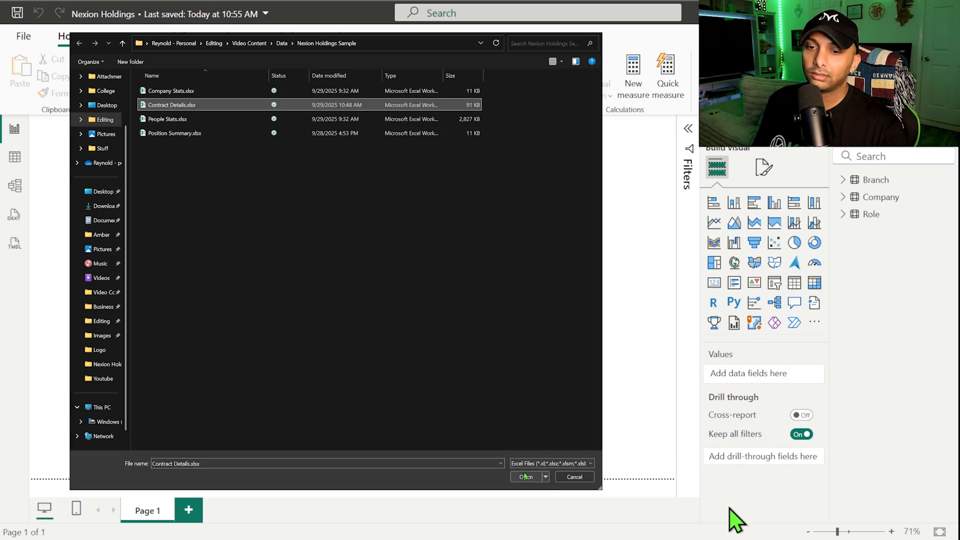
pyautogui.click(527, 476)
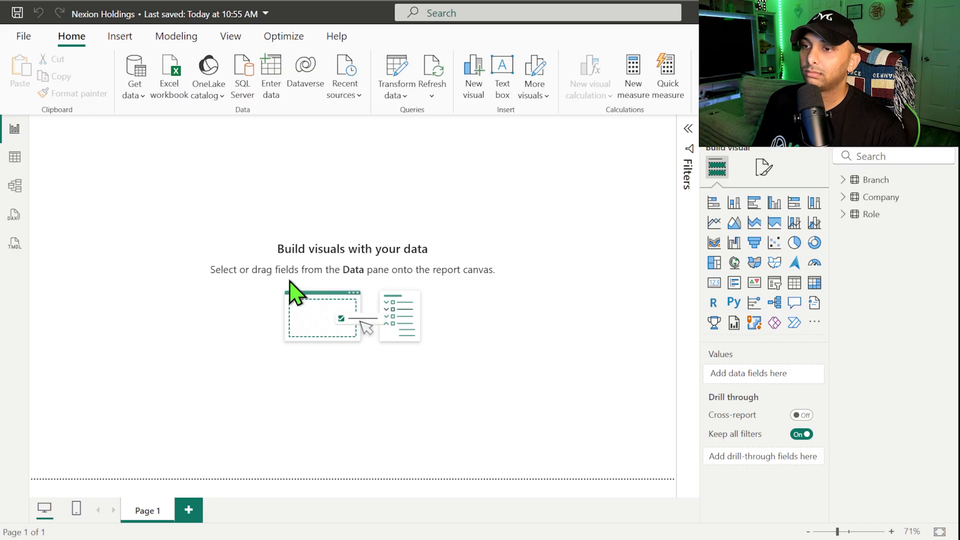
pyautogui.click(133, 142)
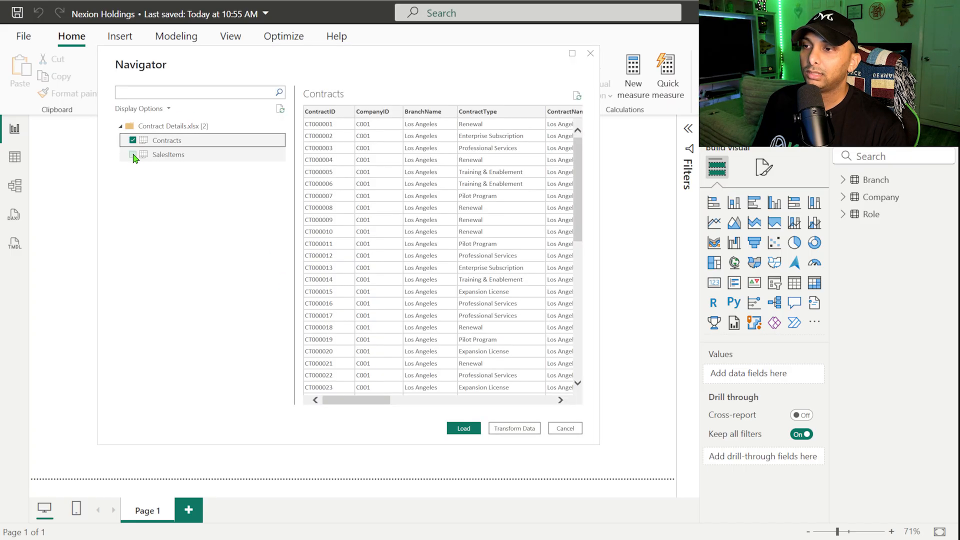
pyautogui.click(133, 155)
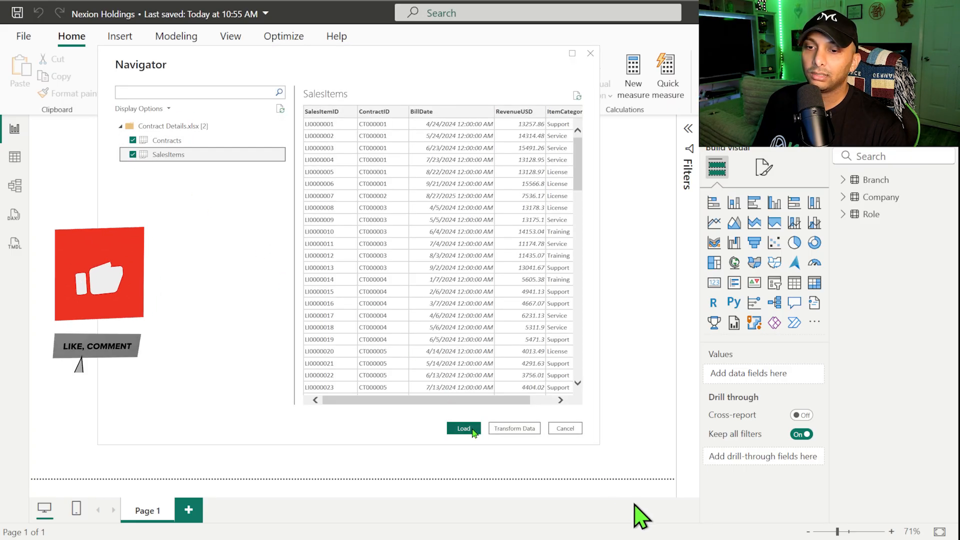
pyautogui.click(464, 429)
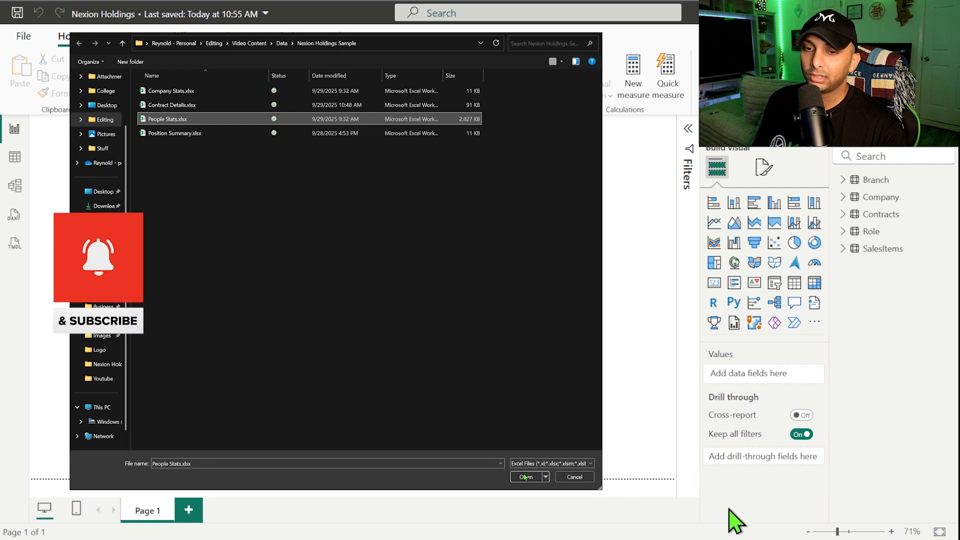
# Step: Load the CurrentPersonnel, GainsFutureHires and LossesProjected tables from the People Stats.xlsx workbook
pyautogui.click(524, 477)
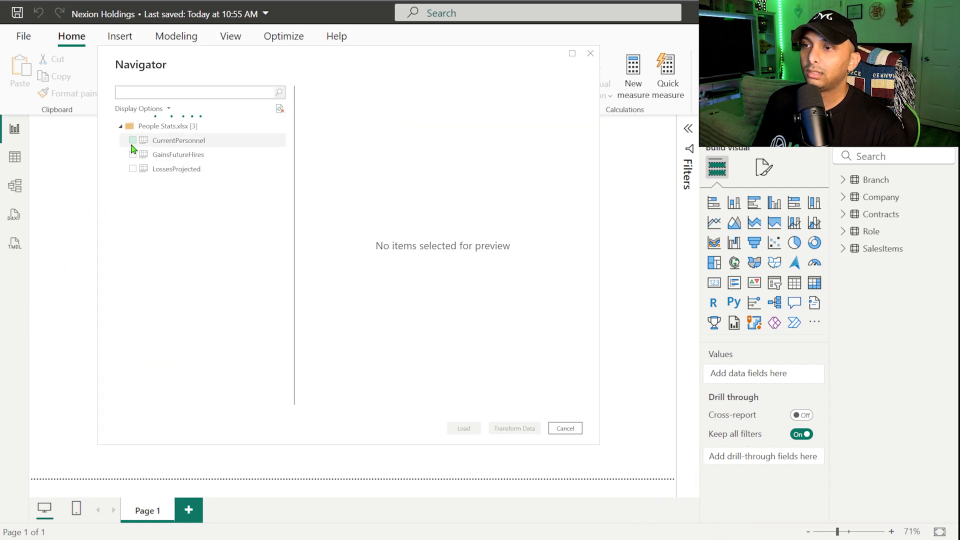
pyautogui.click(133, 140)
pyautogui.click(133, 155)
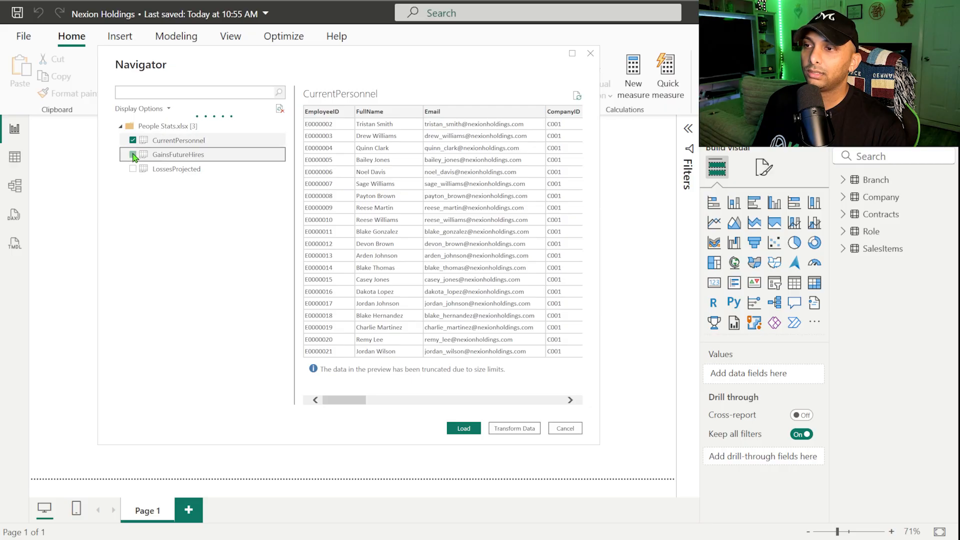
pyautogui.click(132, 169)
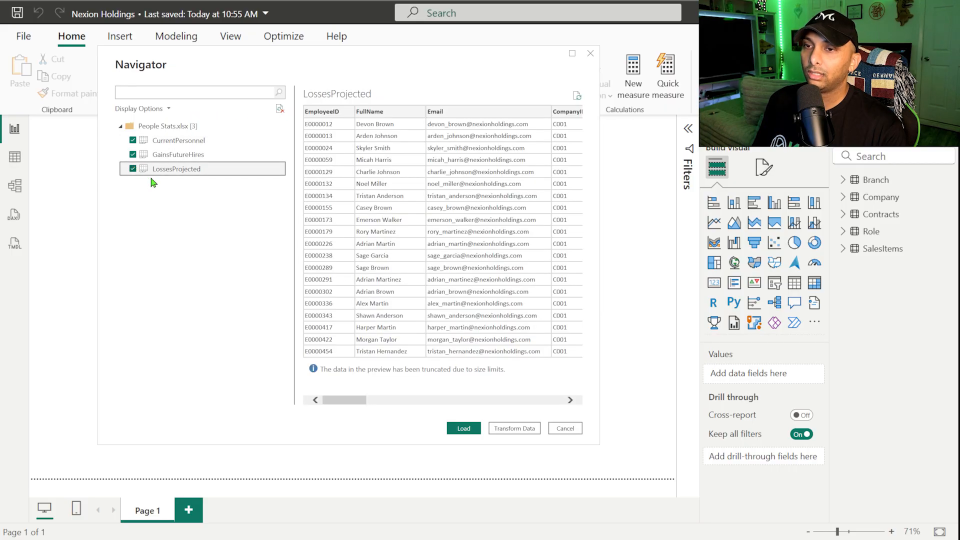
pyautogui.click(465, 429)
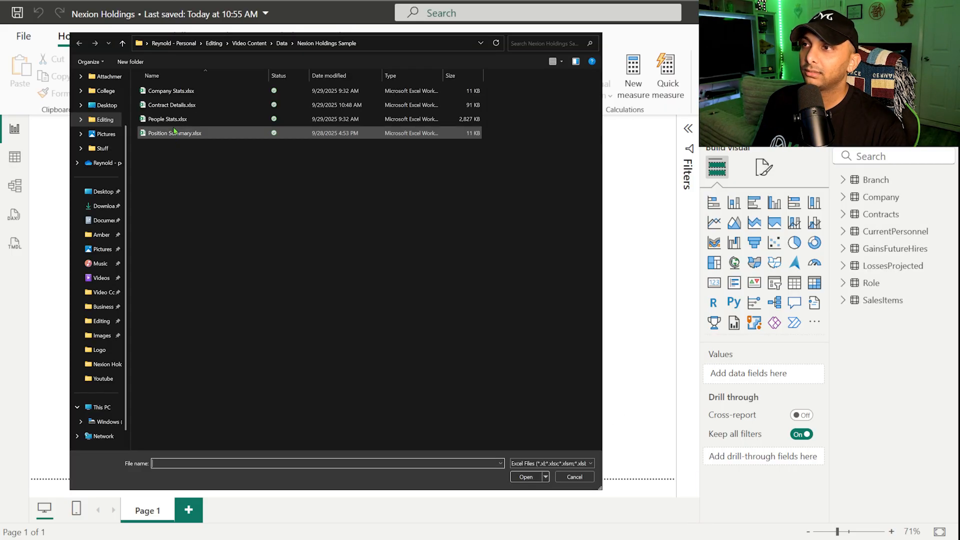
# Step: Load the Positions table from the Position Summary.xlsx workbook into the report
pyautogui.click(174, 133)
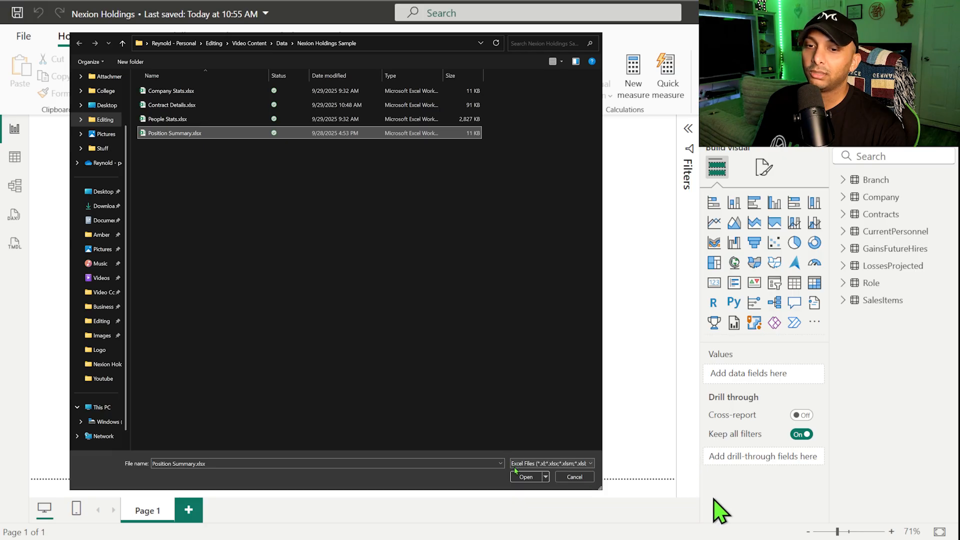
pyautogui.click(526, 476)
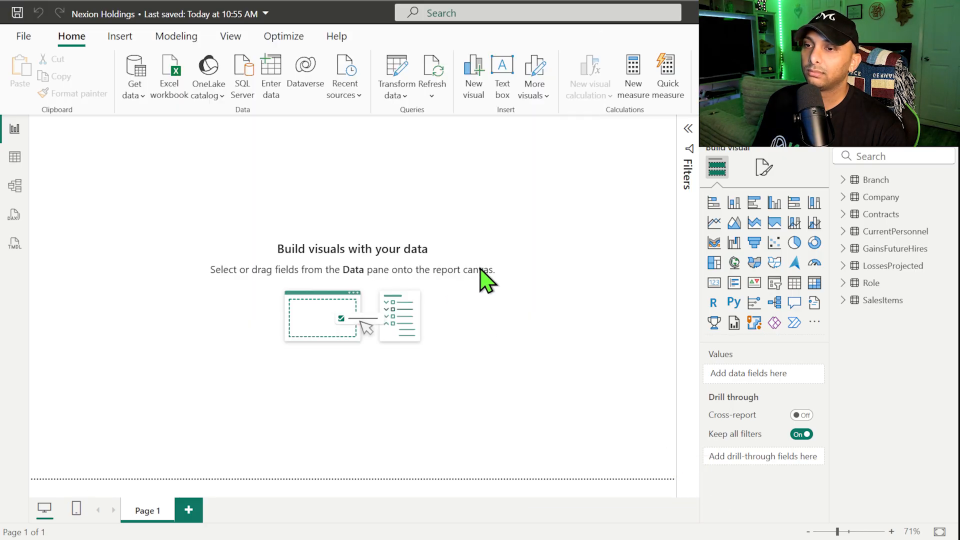
pyautogui.click(132, 140)
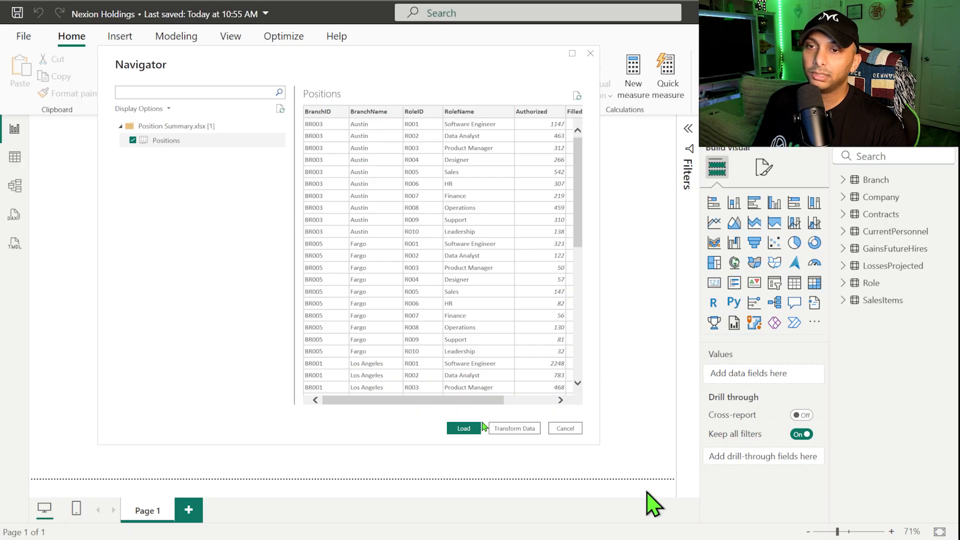
pyautogui.click(464, 429)
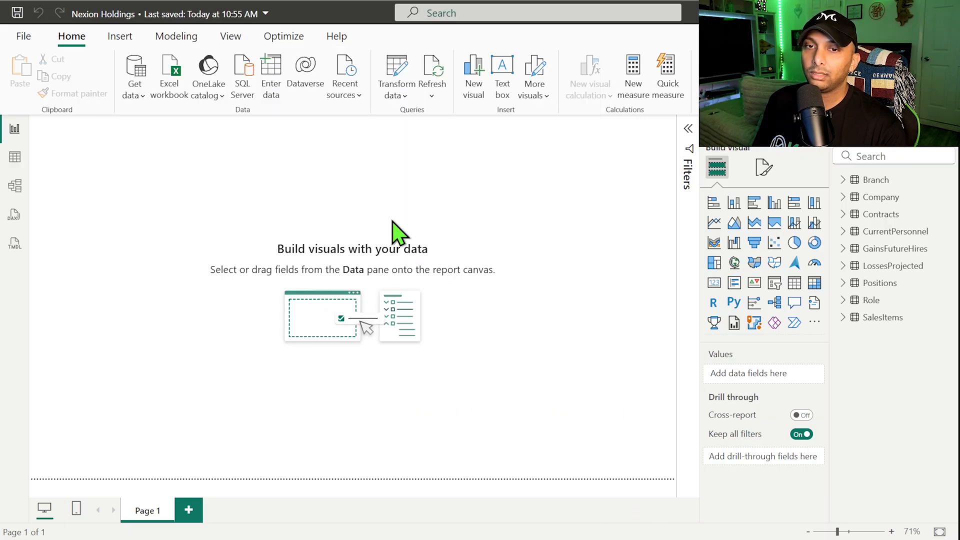
# Step: Rename the CurrentPersonnel table as Current Personnel and the GainsFutureHires table as Future Hires
pyautogui.doubleClick(895, 233)
pyautogui.click(895, 231)
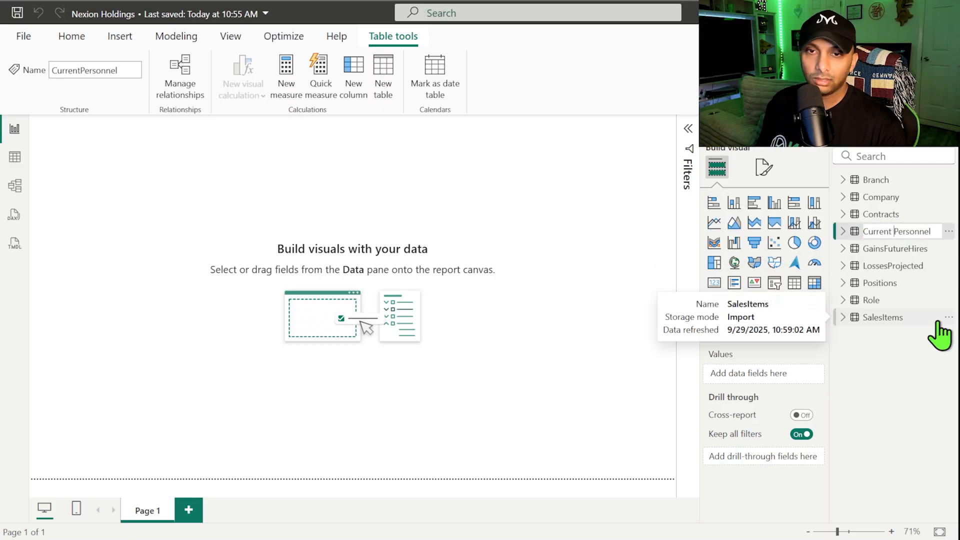
pyautogui.doubleClick(888, 248)
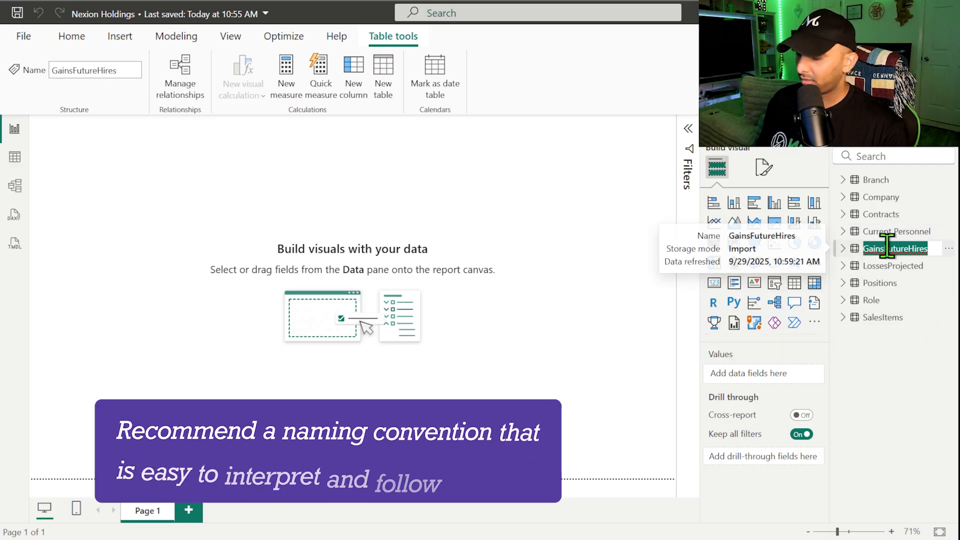
pyautogui.write('Future Hir')
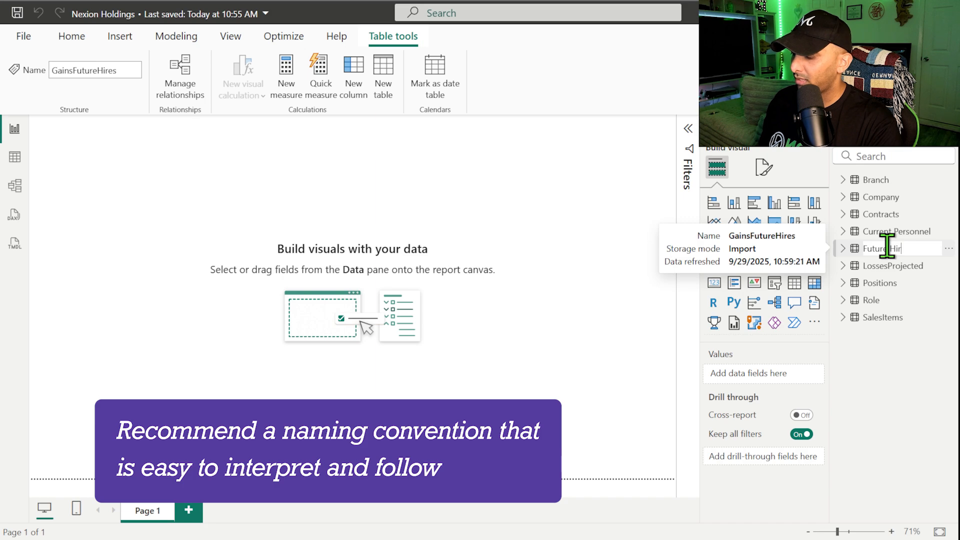
pyautogui.write('es')
pyautogui.press('Return')
# Step: Rename the LossesProjected table as Losses and the SalesItems table as Sales Items
pyautogui.doubleClick(892, 265)
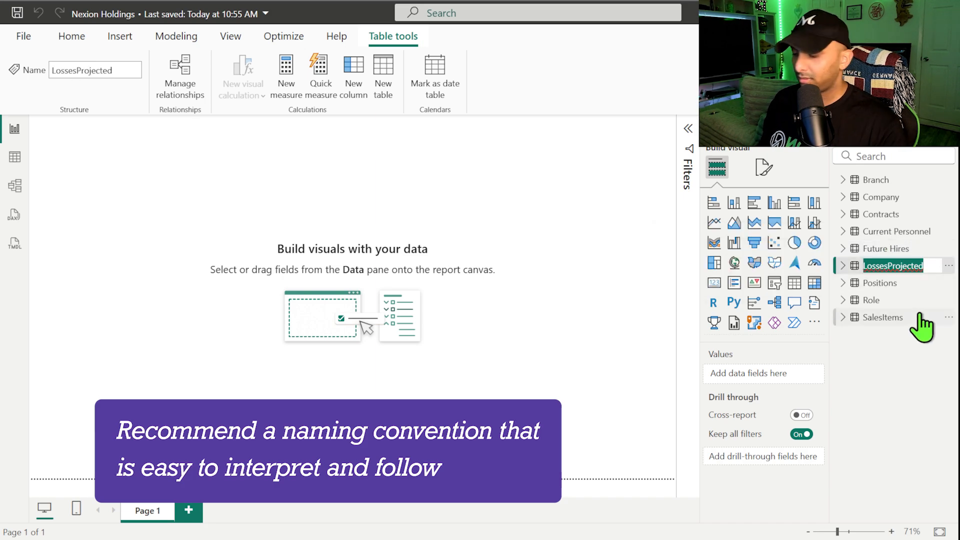
pyautogui.write('Losses')
pyautogui.press('Return')
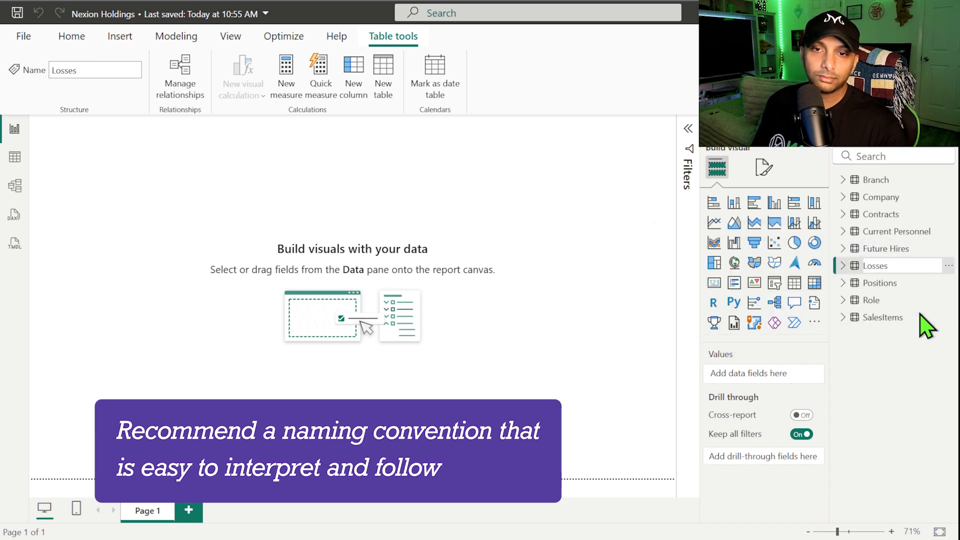
pyautogui.doubleClick(920, 318)
pyautogui.write('Sales Items')
pyautogui.press('Return')
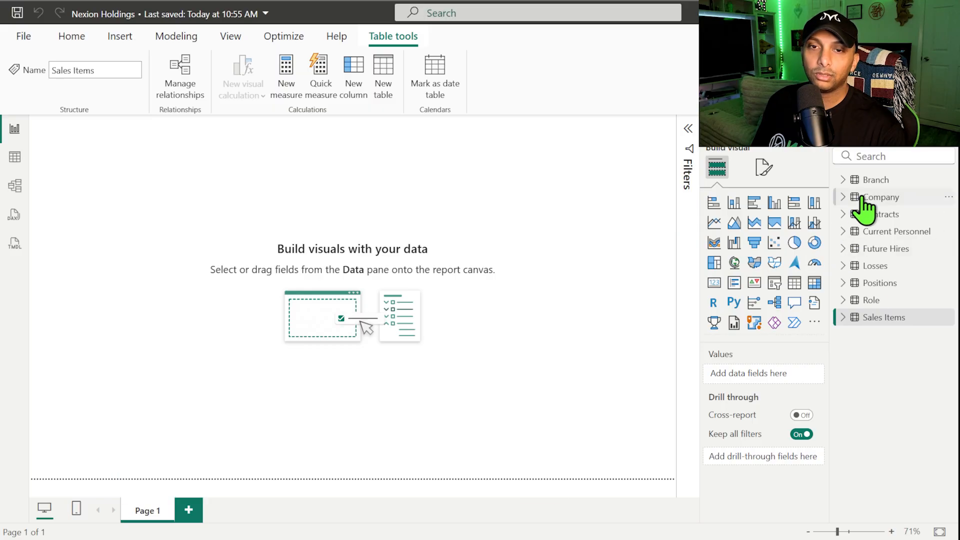
pyautogui.click(384, 196)
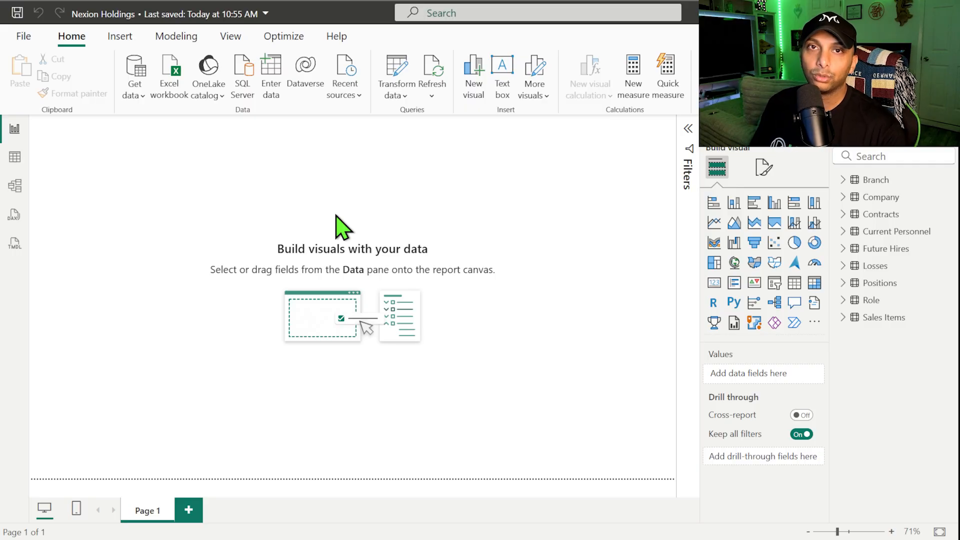
# Step: In Power Query Editor, promote the first row to headers in the Branch and Role queries
pyautogui.click(409, 75)
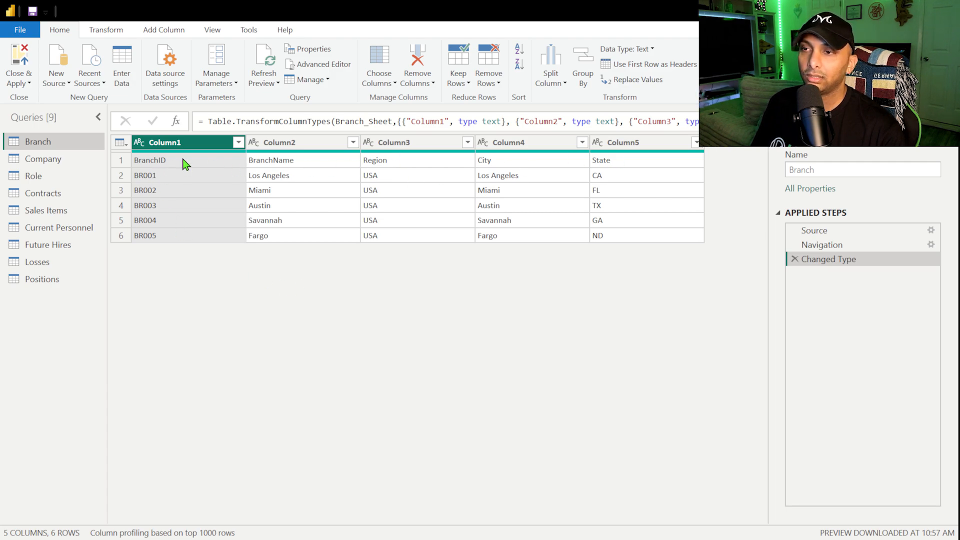
pyautogui.click(633, 64)
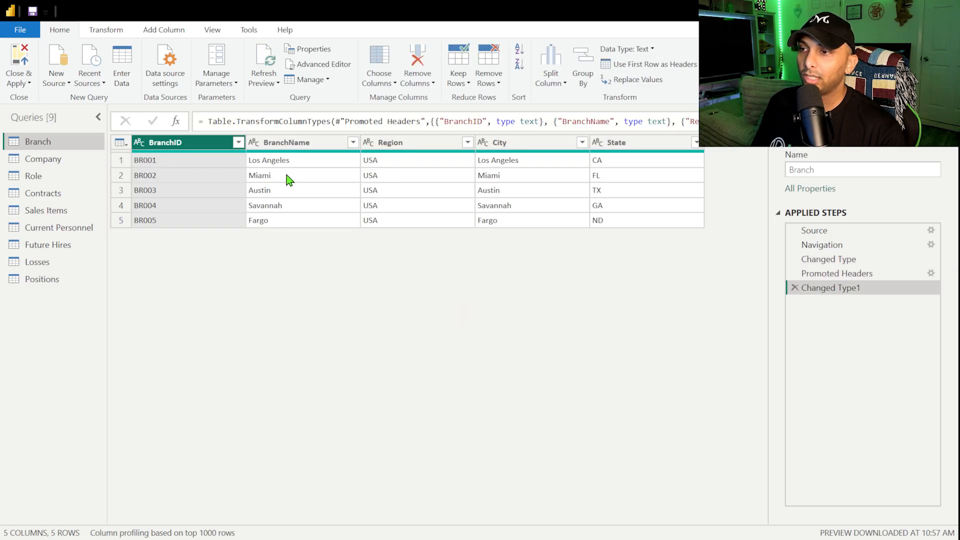
pyautogui.click(43, 159)
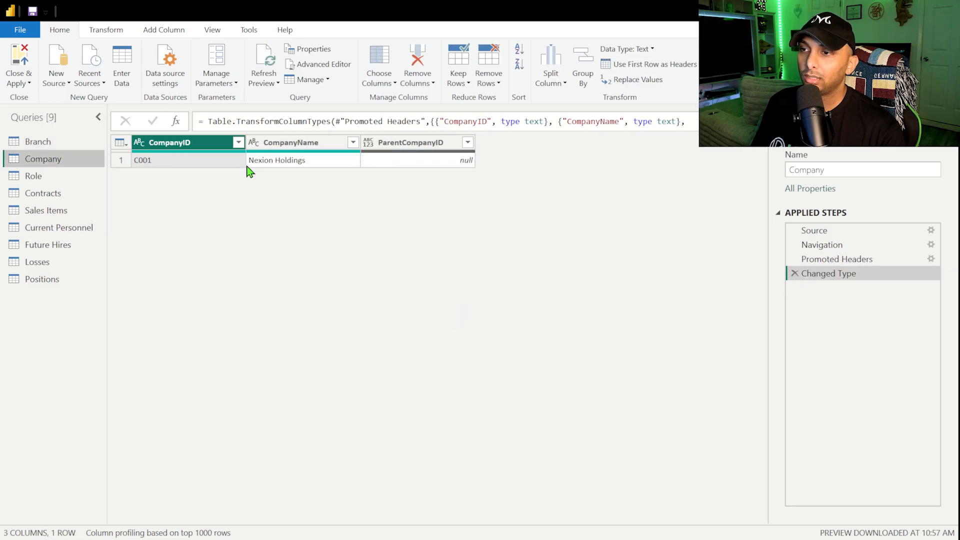
pyautogui.click(68, 178)
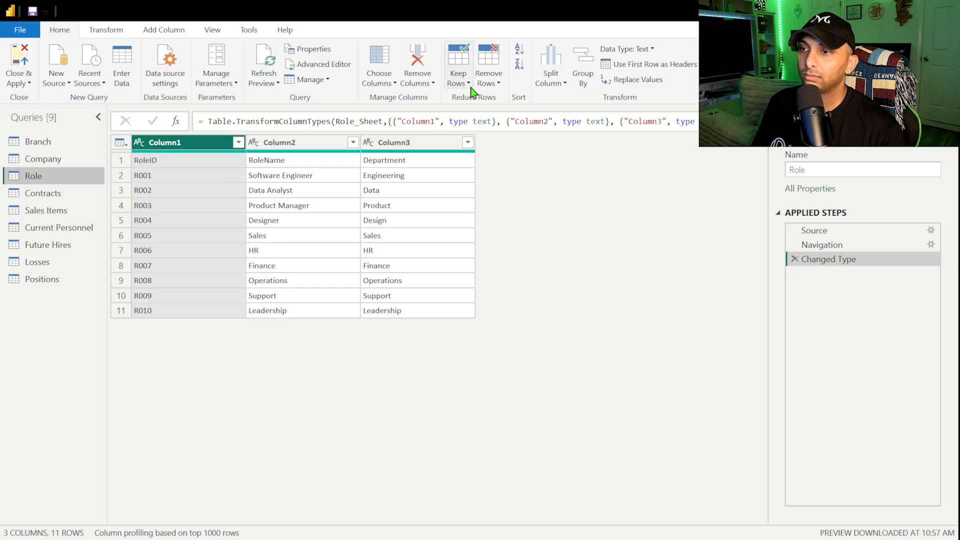
pyautogui.click(613, 67)
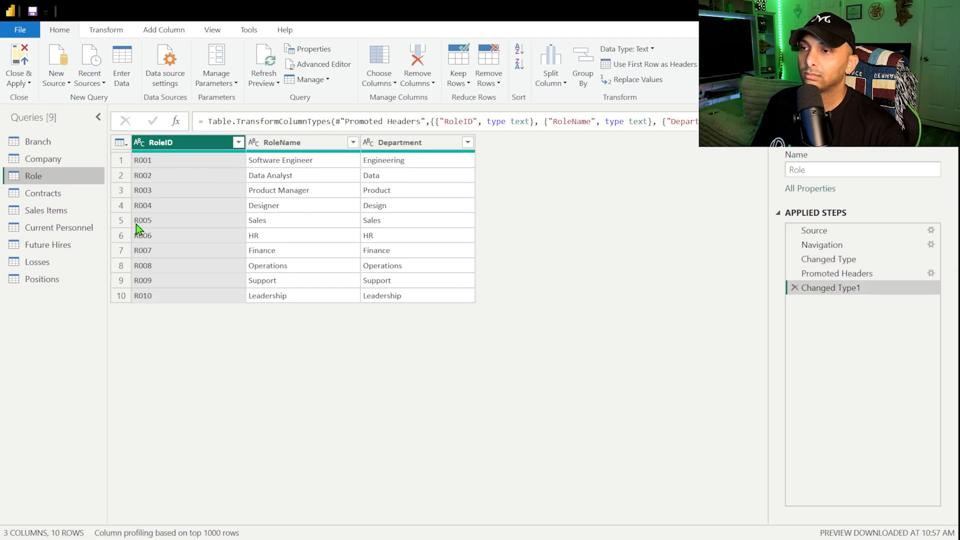
# Step: Check the column headers of the Contracts, Sales Items, Current Personnel, Future Hires, Losses and Positions queries
pyautogui.click(40, 195)
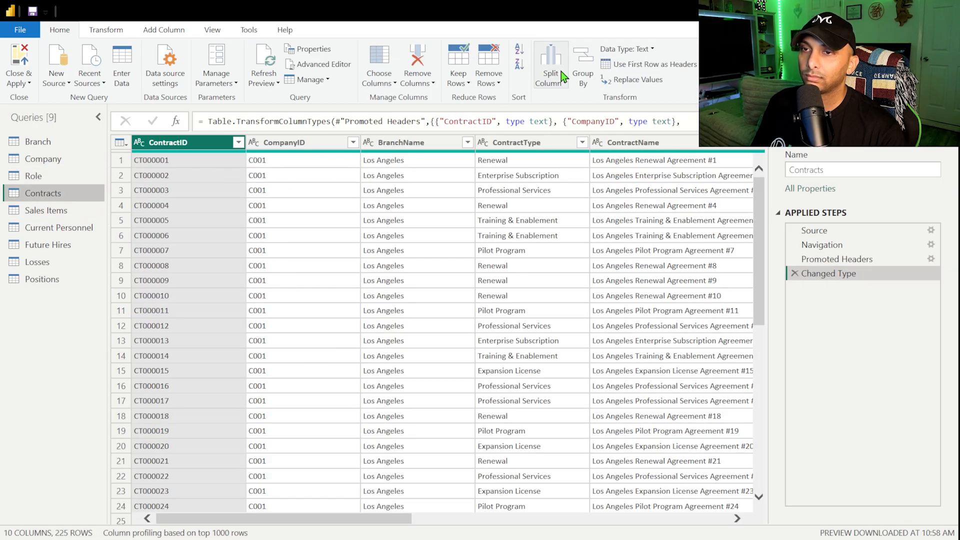
pyautogui.click(74, 211)
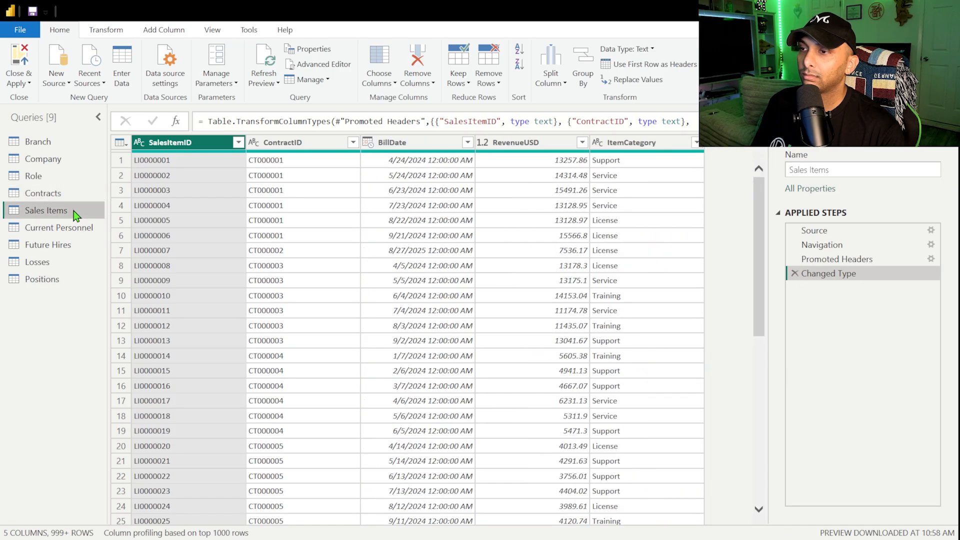
pyautogui.click(47, 228)
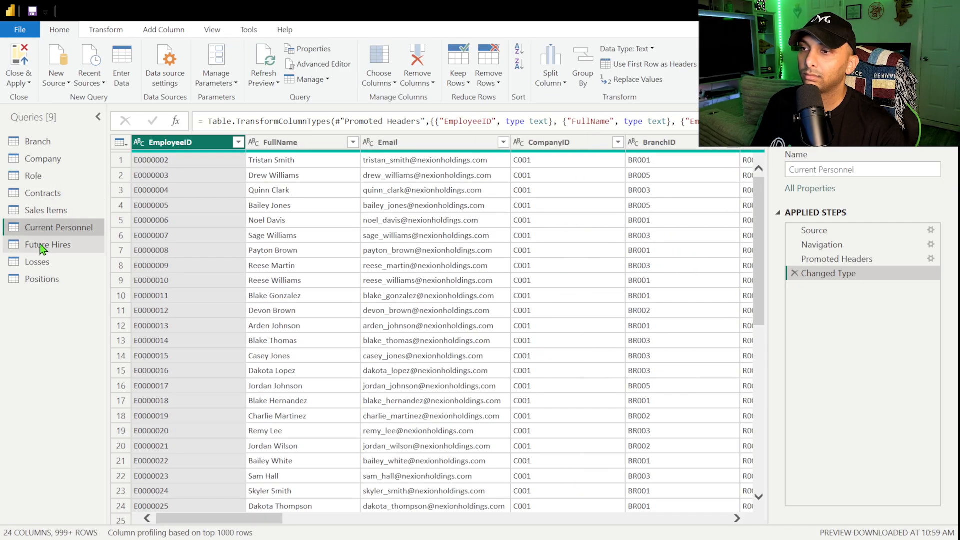
pyautogui.click(40, 244)
pyautogui.click(38, 261)
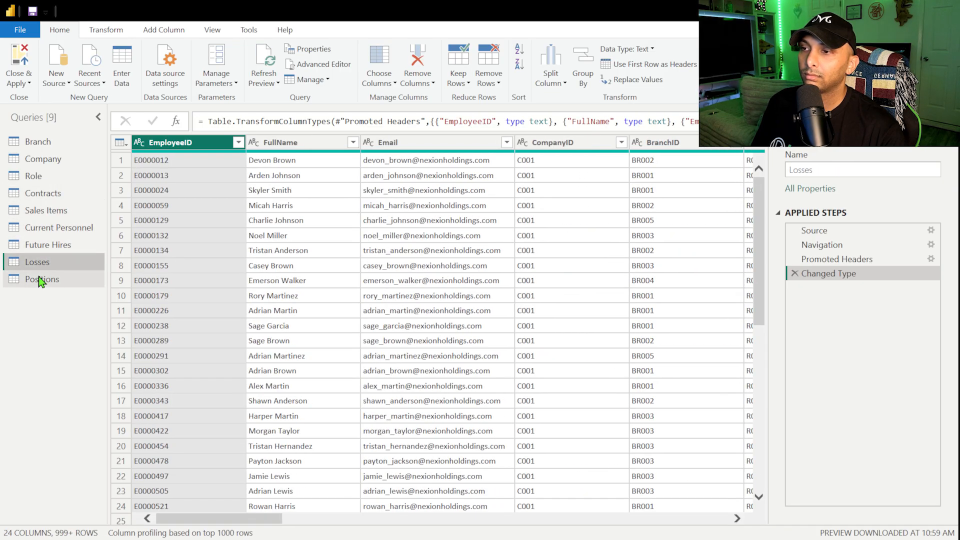
pyautogui.click(38, 278)
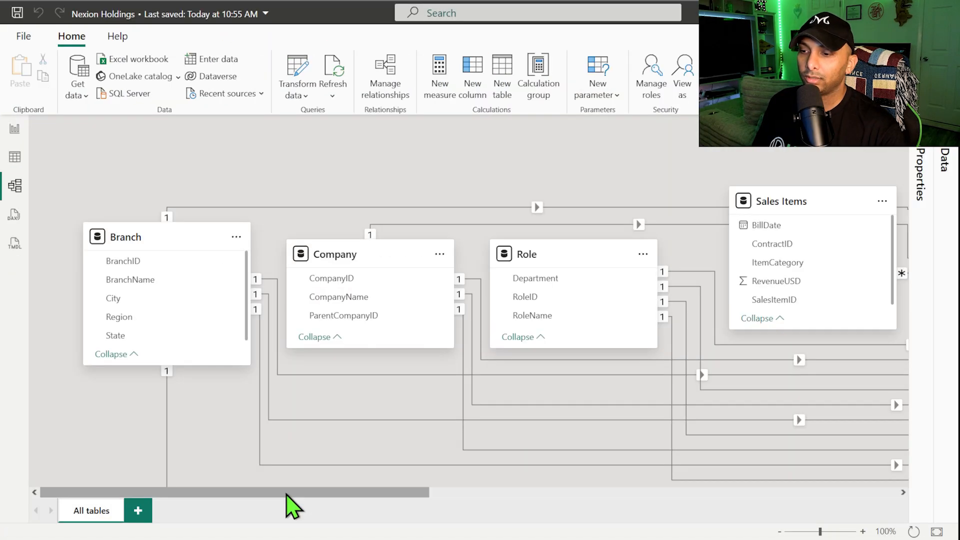
# Step: Review the existing relationships in the model and delete all of them through Manage relationships
pyautogui.moveTo(286, 493); pyautogui.dragTo(597, 488)
pyautogui.click(780, 532)
pyautogui.click(780, 532)
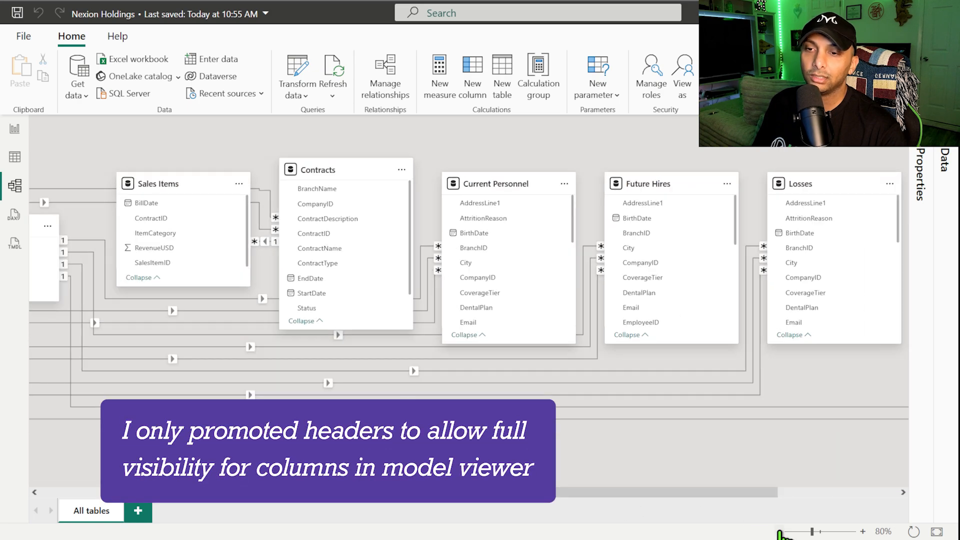
pyautogui.click(780, 532)
pyautogui.moveTo(725, 499); pyautogui.dragTo(487, 504)
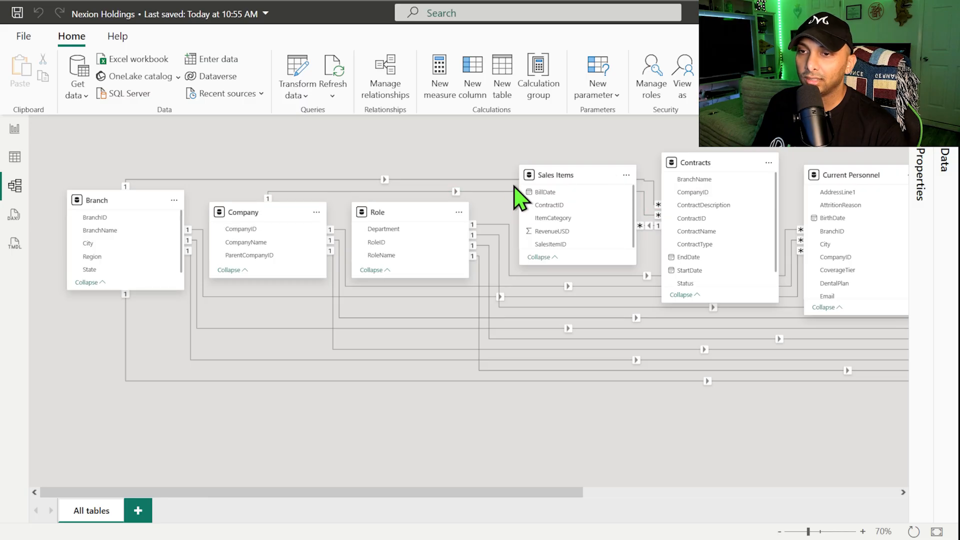
pyautogui.click(387, 85)
pyautogui.scroll(-5, 268, 193)
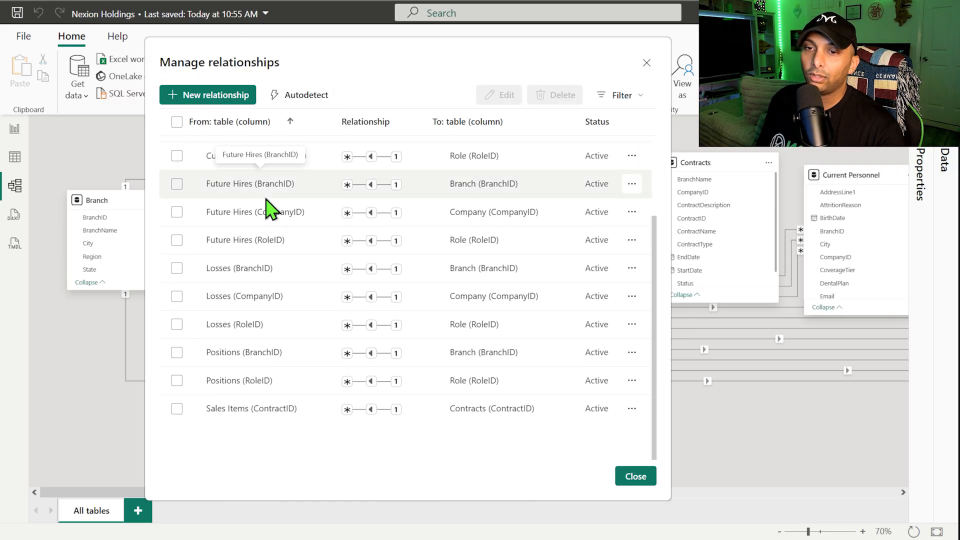
pyautogui.scroll(5, 265, 220)
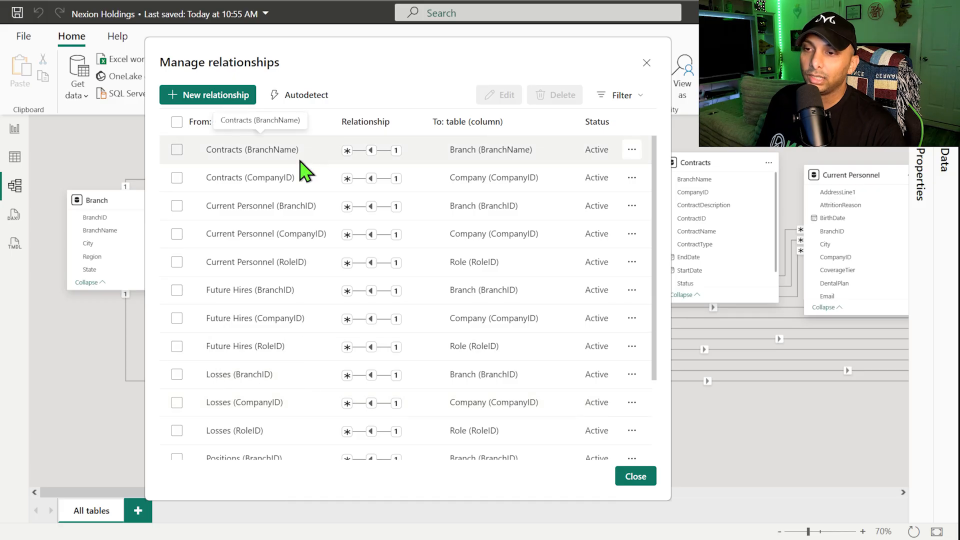
pyautogui.click(176, 122)
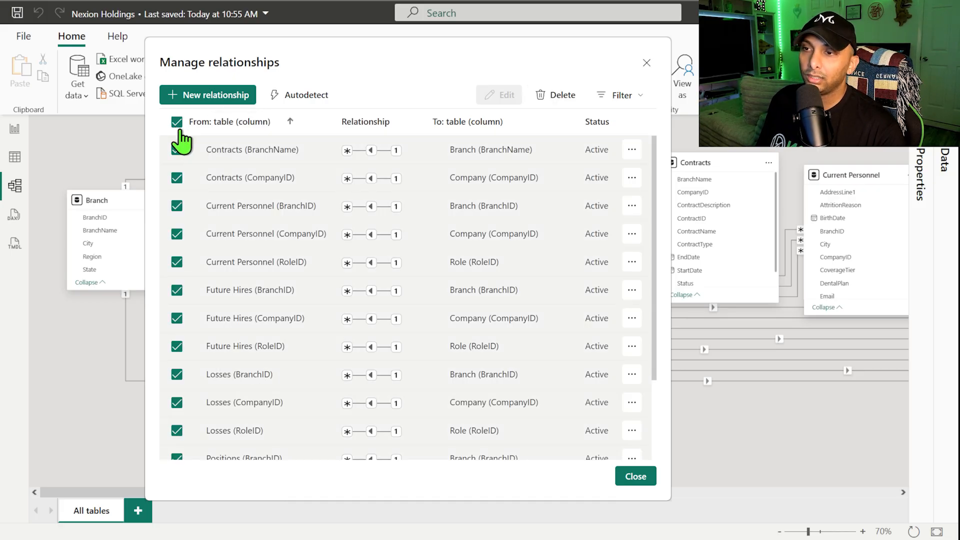
pyautogui.scroll(-3, 210, 165)
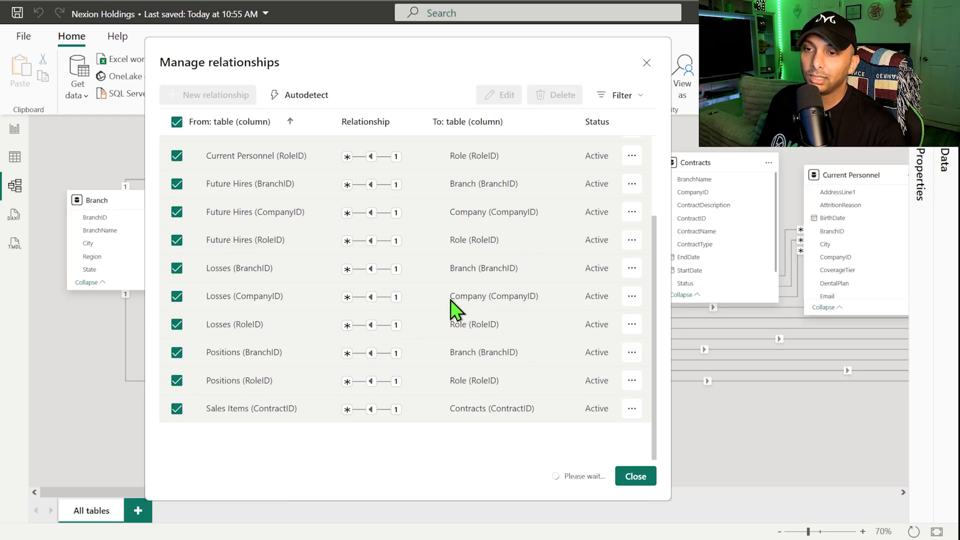
pyautogui.click(623, 475)
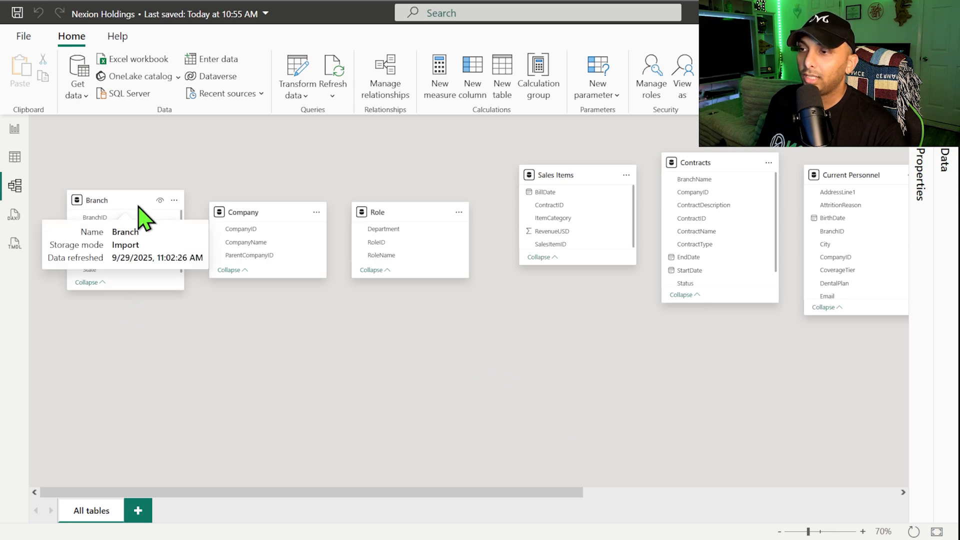
# Step: Place the Role table beneath Company in the model diagram, in the same column as Branch
pyautogui.click(779, 532)
pyautogui.click(779, 531)
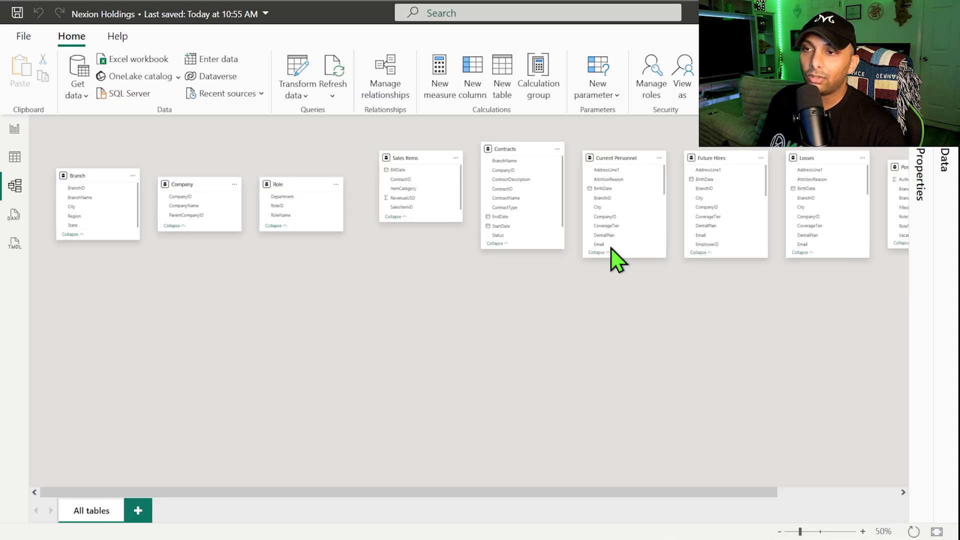
pyautogui.moveTo(577, 494); pyautogui.dragTo(749, 495)
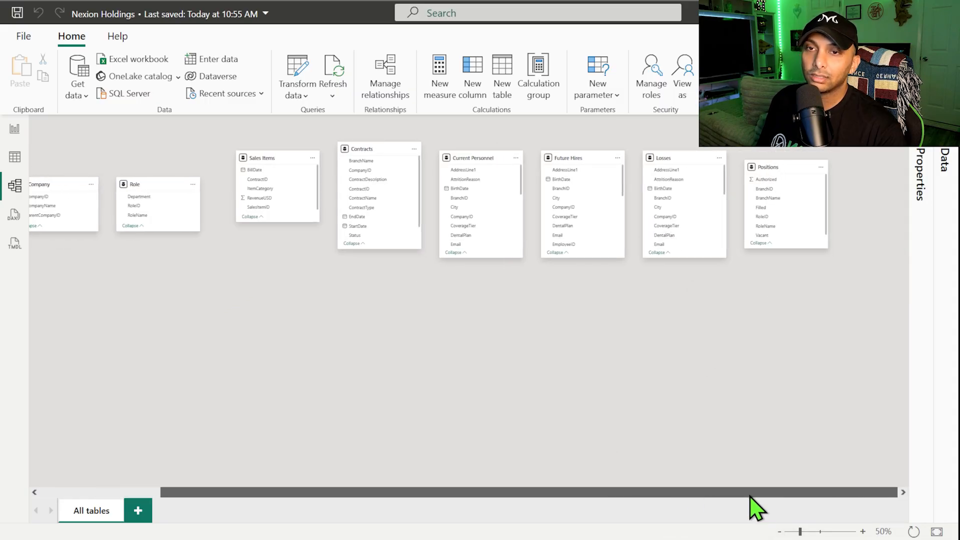
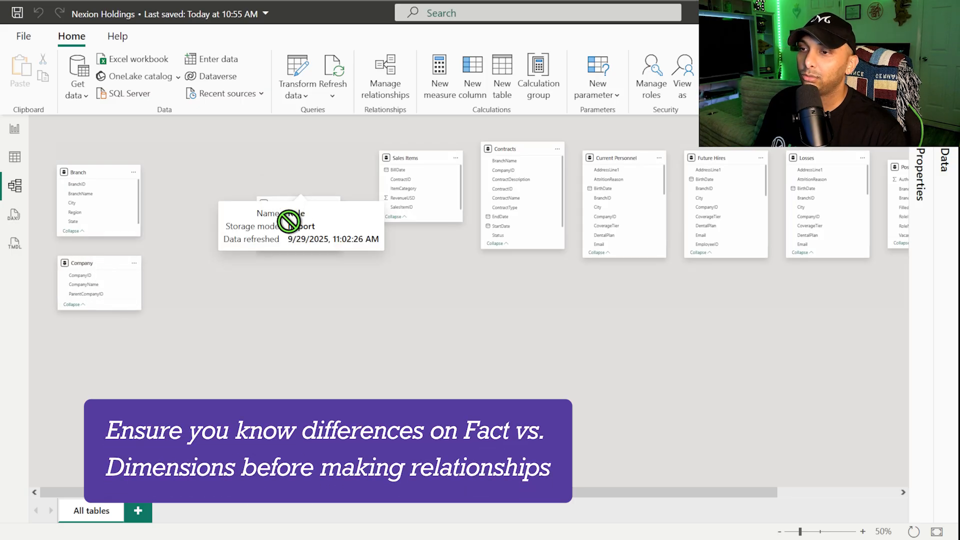
pyautogui.moveTo(294, 193); pyautogui.dragTo(88, 342)
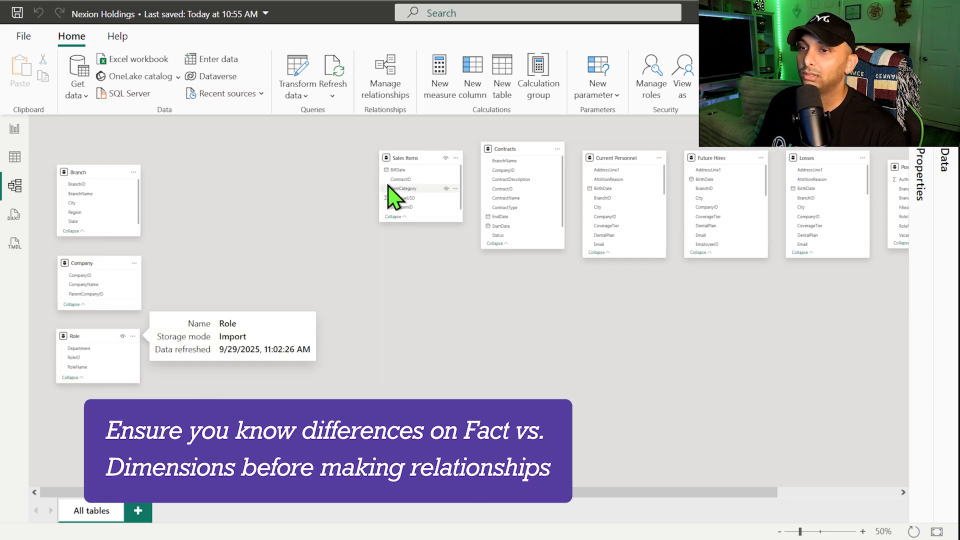
# Step: Stack Sales Items, Contracts and Current Personnel in a second column and place Future Hires at the top of a third column
pyautogui.moveTo(412, 159); pyautogui.dragTo(333, 172)
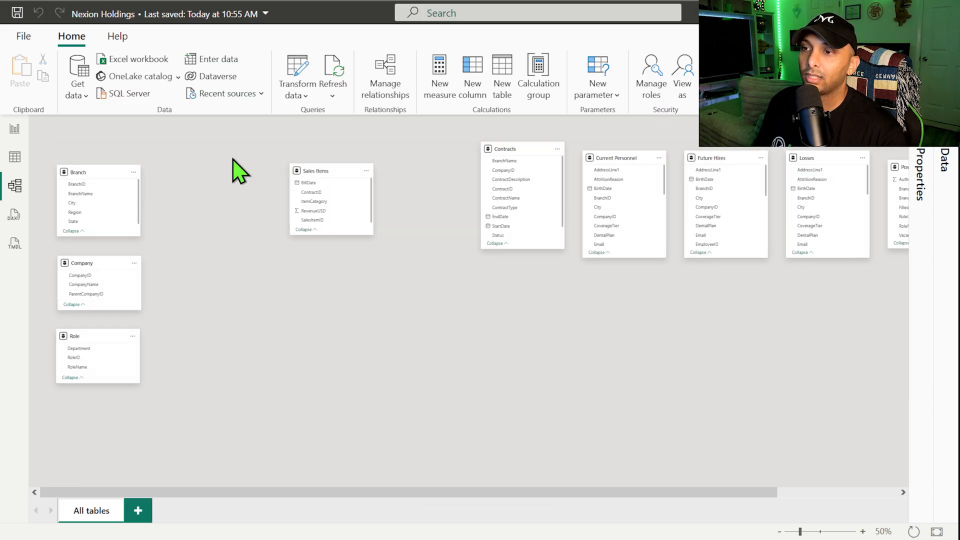
pyautogui.moveTo(499, 149); pyautogui.dragTo(307, 255)
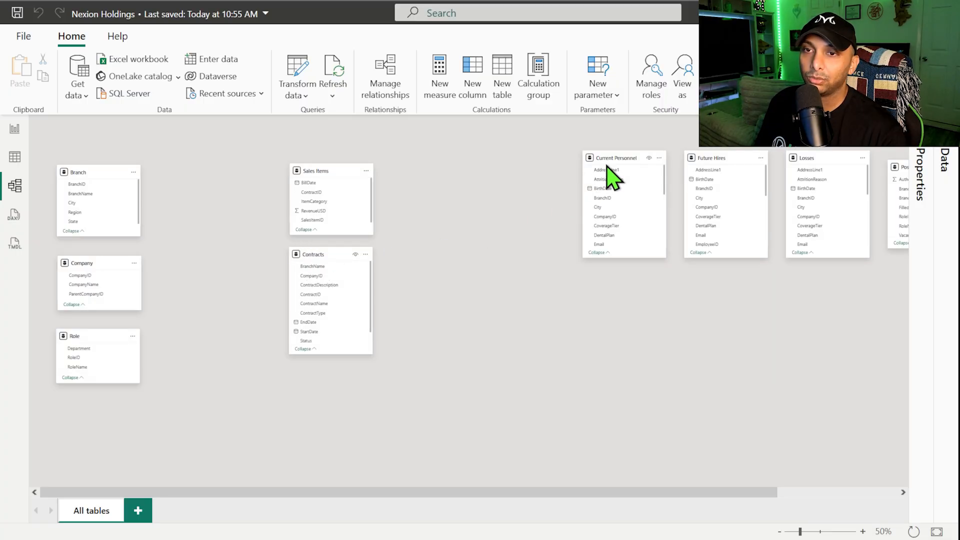
pyautogui.moveTo(612, 158); pyautogui.dragTo(320, 378)
pyautogui.moveTo(719, 158); pyautogui.dragTo(443, 179)
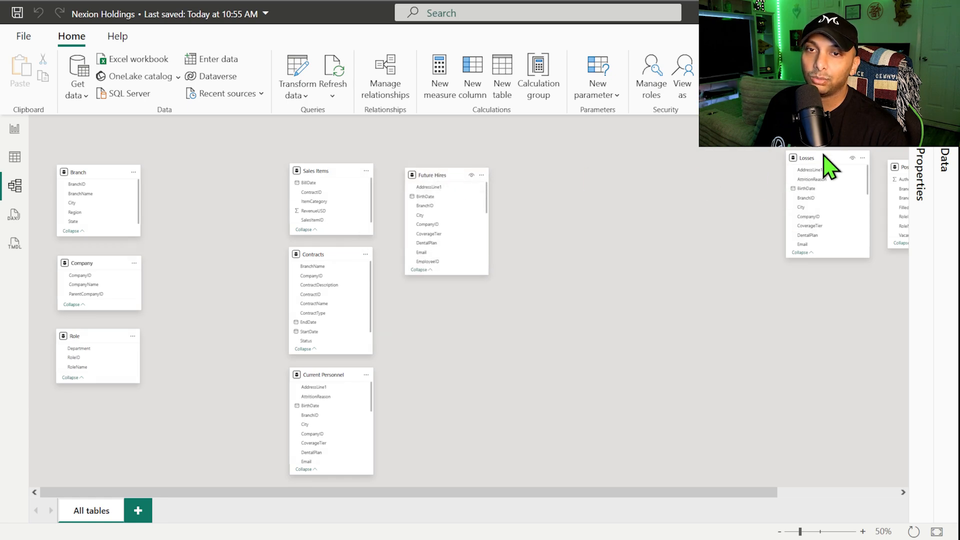
# Step: Stack the Losses and Positions tables beneath Future Hires in the model diagram
pyautogui.moveTo(826, 159); pyautogui.dragTo(444, 297)
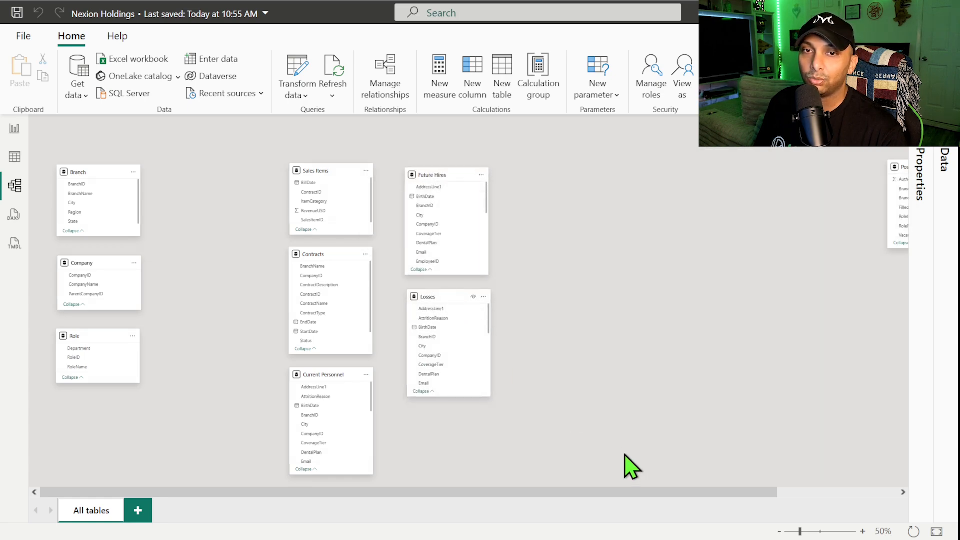
pyautogui.moveTo(901, 167); pyautogui.dragTo(451, 419)
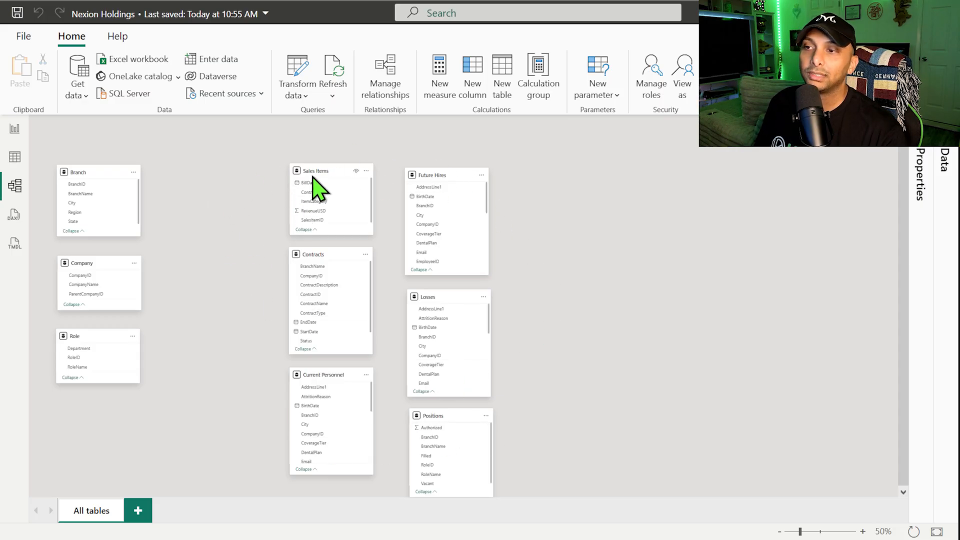
# Step: Set Sales Items and Contracts side by side apart from the other tables, and place Current Personnel between the Company and Future Hires columns
pyautogui.moveTo(313, 173); pyautogui.dragTo(630, 156)
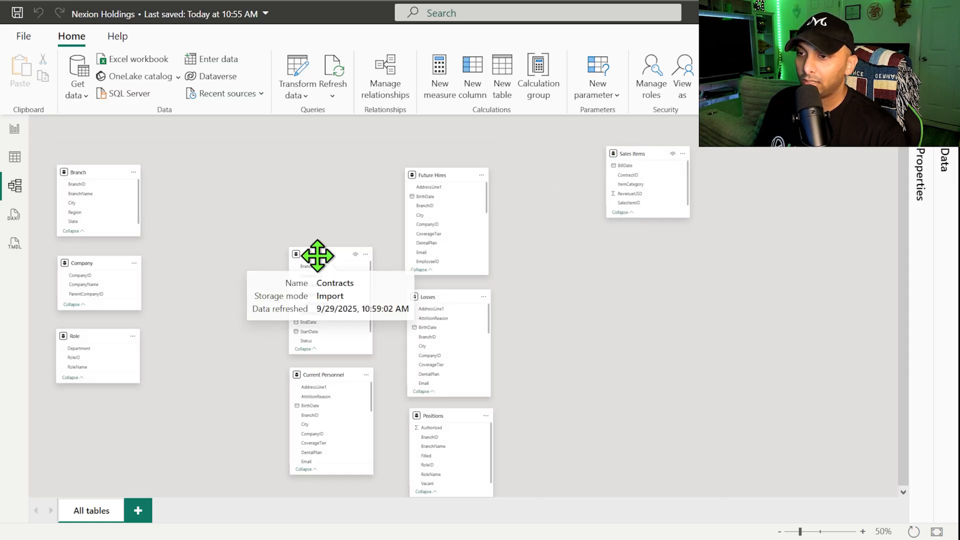
pyautogui.moveTo(317, 255); pyautogui.dragTo(731, 148)
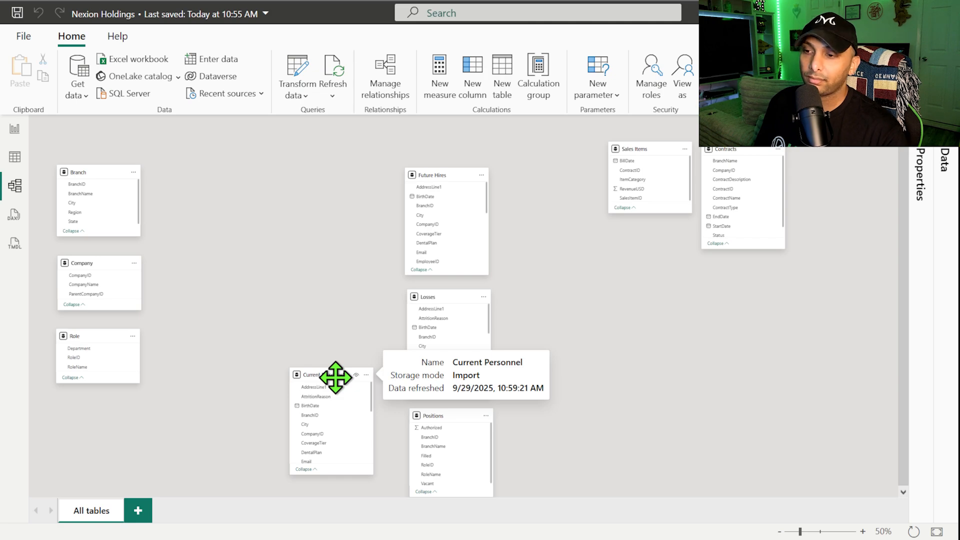
pyautogui.moveTo(335, 377); pyautogui.dragTo(270, 247)
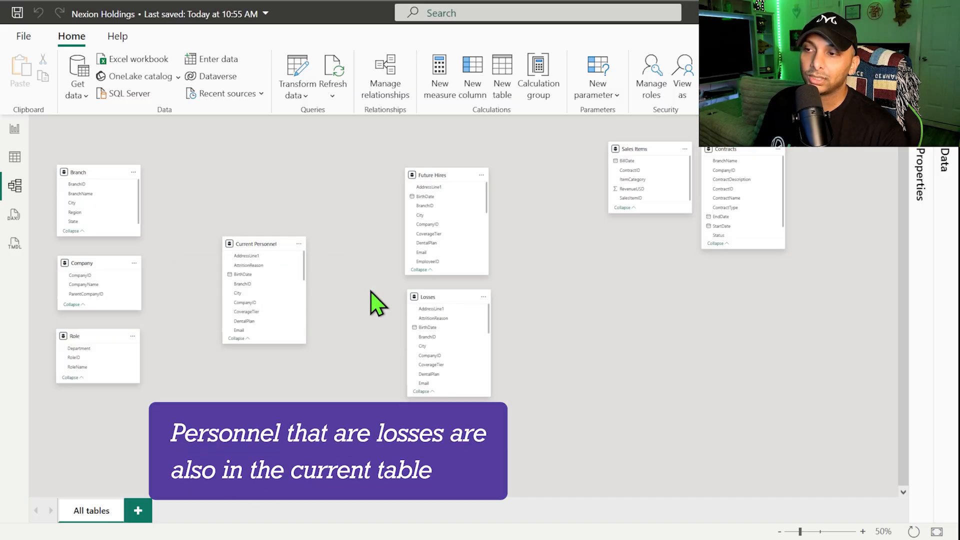
pyautogui.click(423, 297)
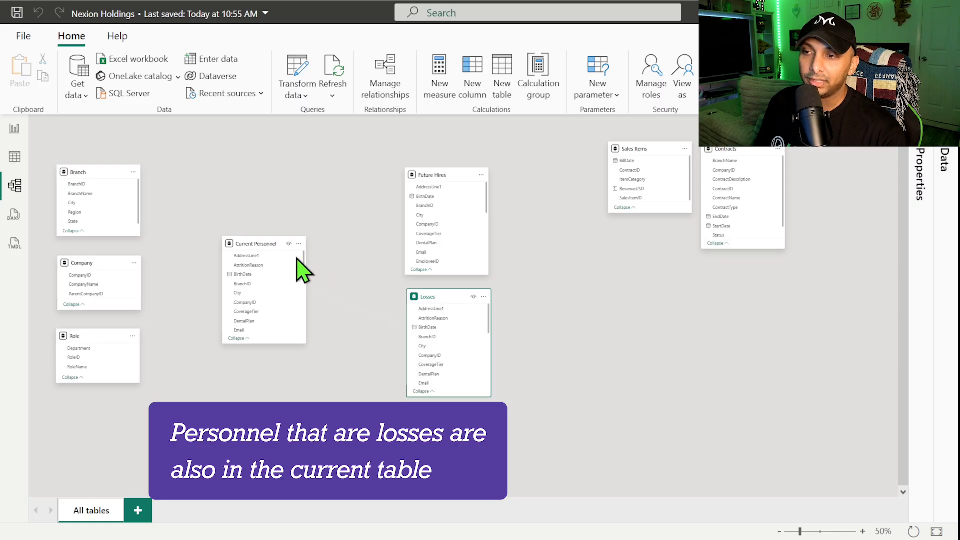
pyautogui.click(260, 245)
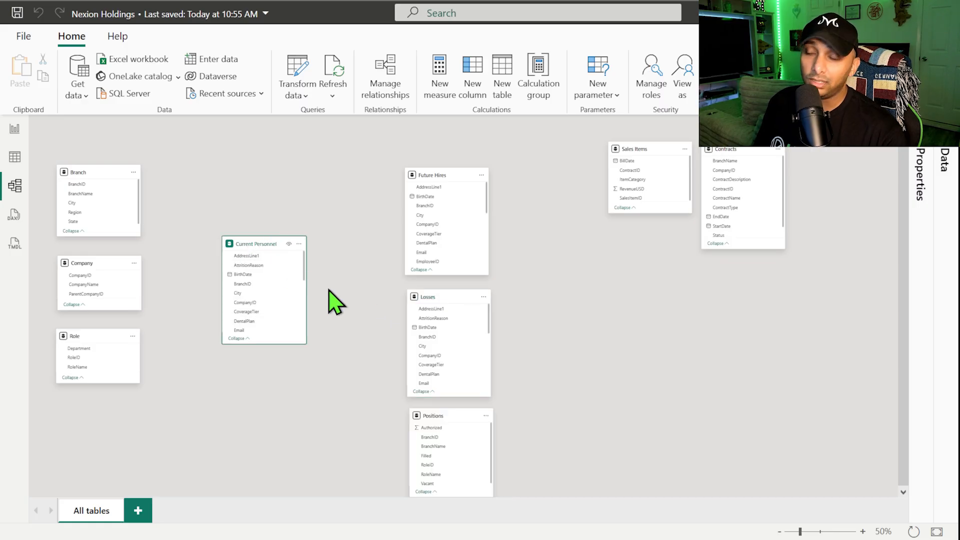
pyautogui.click(428, 296)
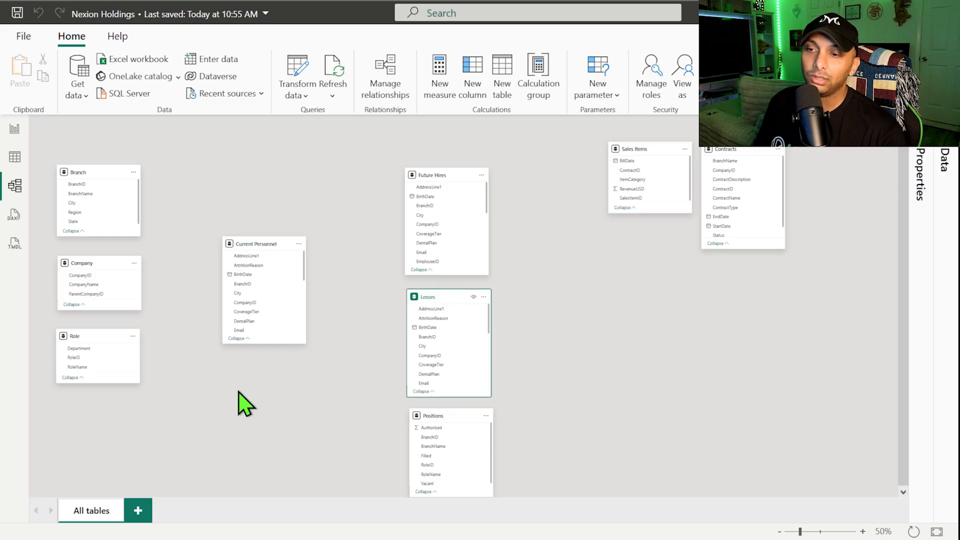
pyautogui.click(341, 294)
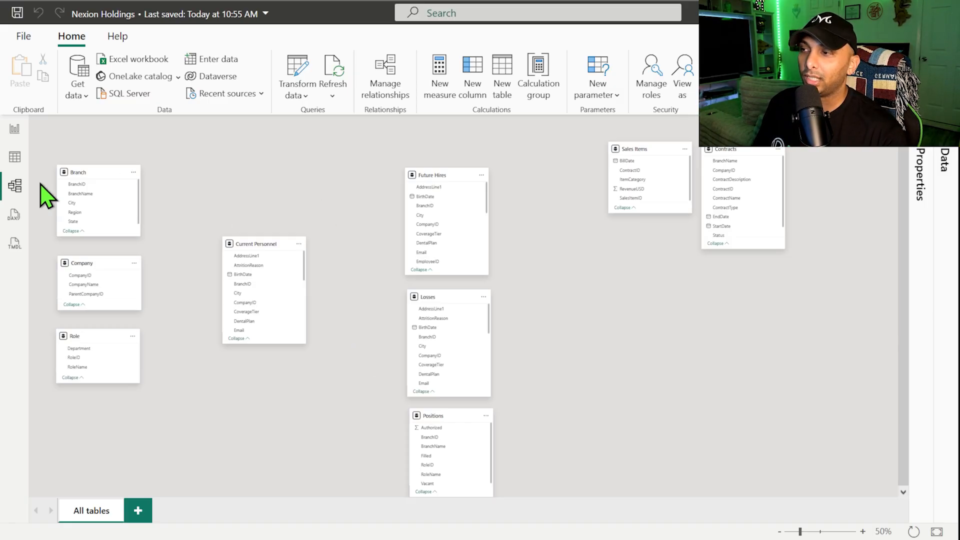
# Step: Examine the Current Personnel and Losses queries in Power Query Editor to compare their employee records, and return to the model diagram
pyautogui.click(288, 73)
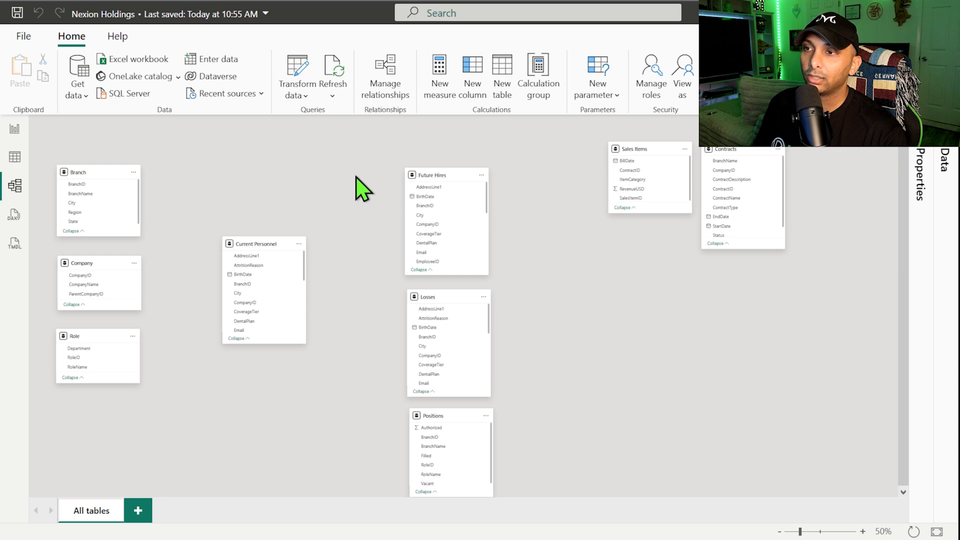
pyautogui.click(78, 230)
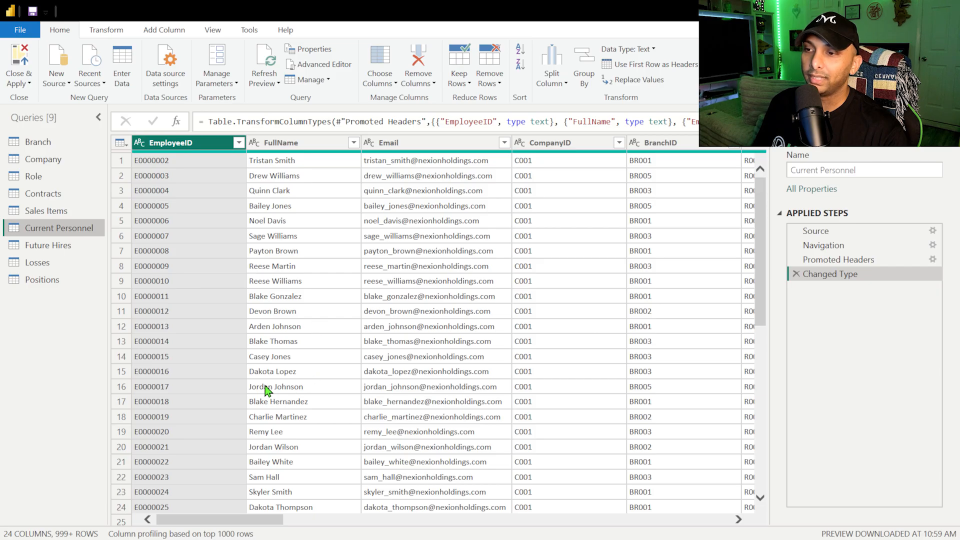
pyautogui.click(52, 264)
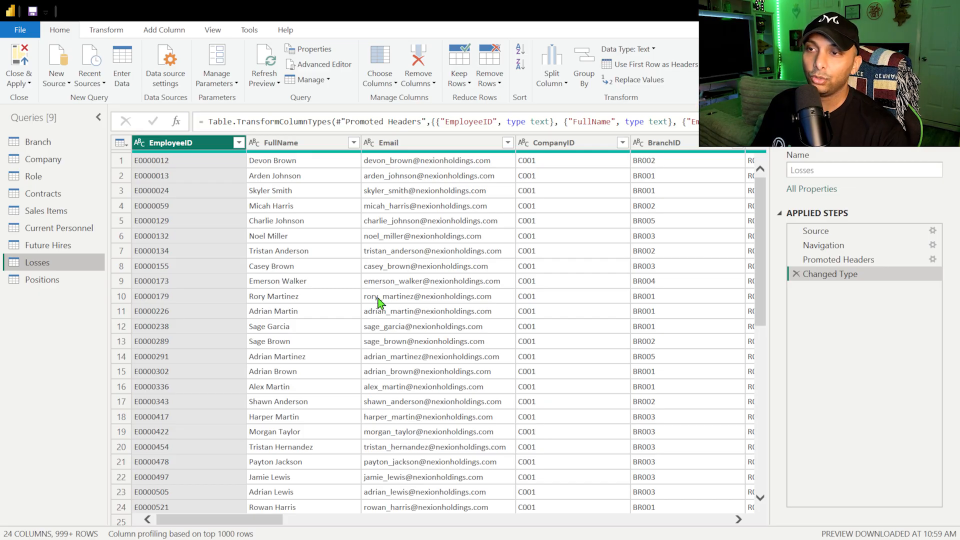
pyautogui.scroll(-20, 380, 330)
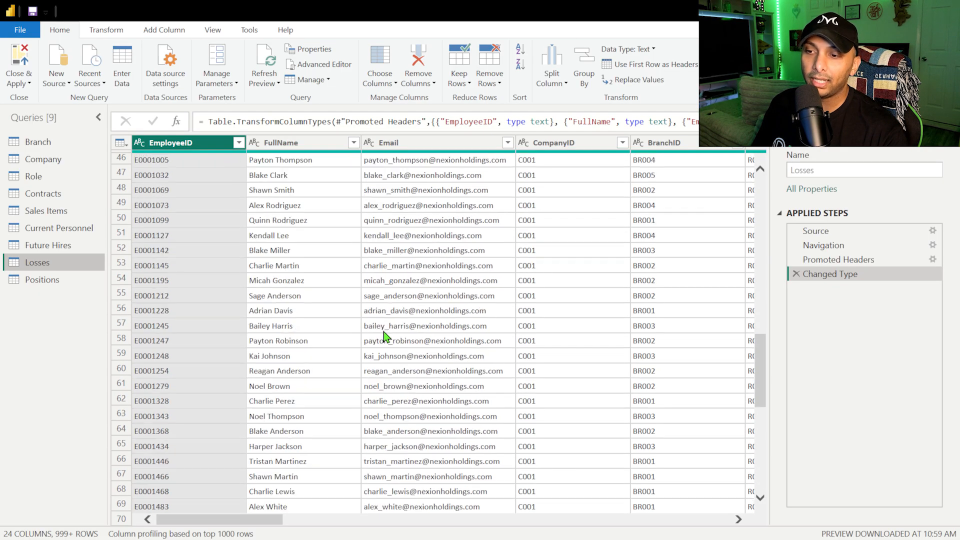
pyautogui.scroll(-20, 386, 337)
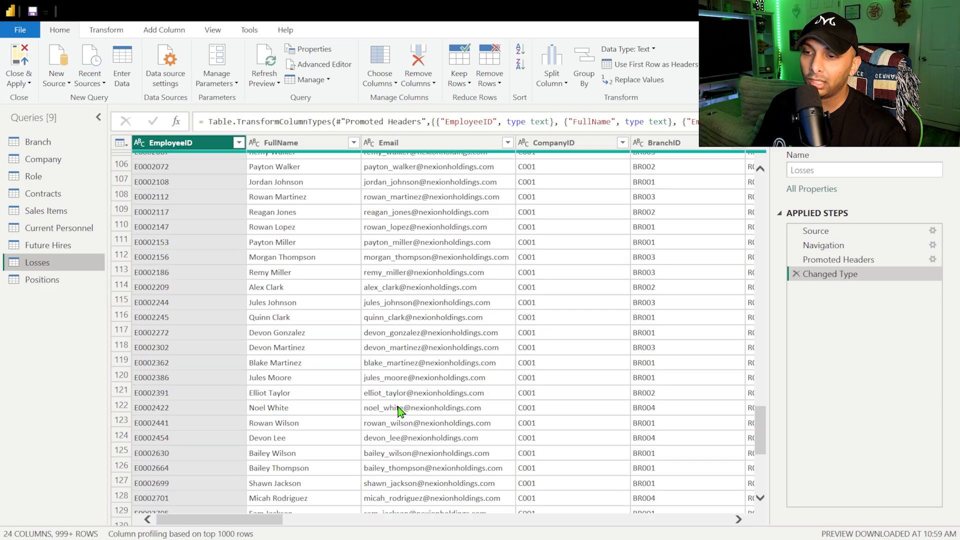
pyautogui.scroll(-13, 404, 424)
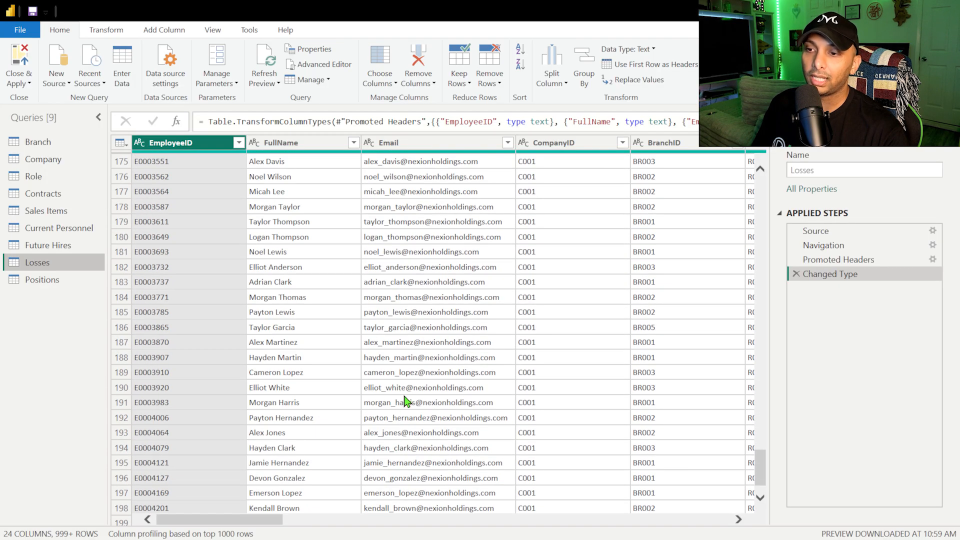
pyautogui.scroll(20, 393, 400)
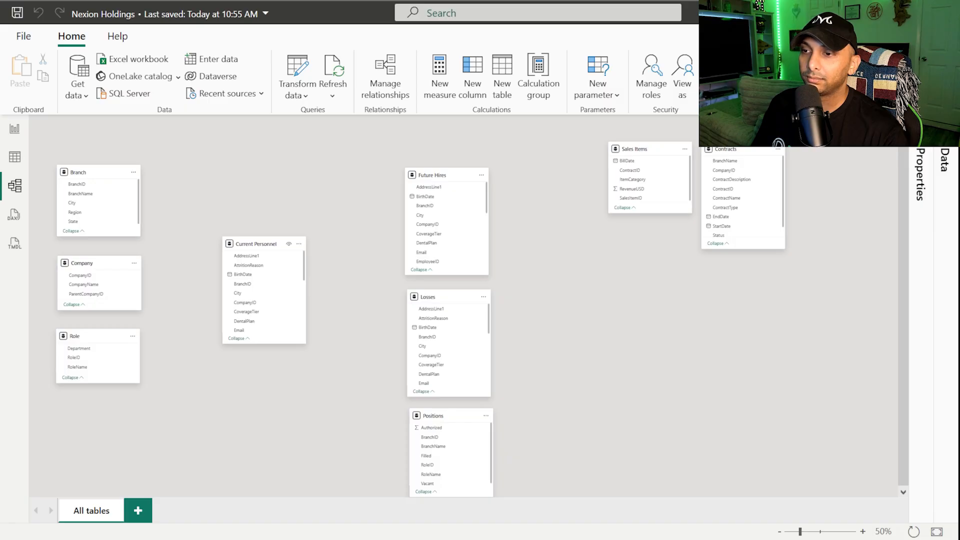
# Step: Start a new relationship from EmployeeID in Current Personnel to EmployeeID in Losses
pyautogui.scroll(-3, 304, 275)
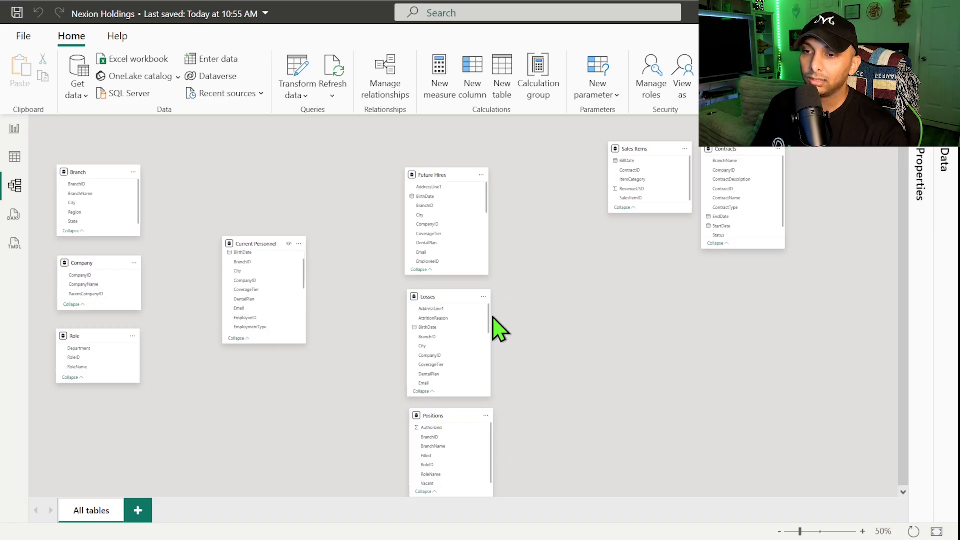
pyautogui.scroll(-2, 493, 332)
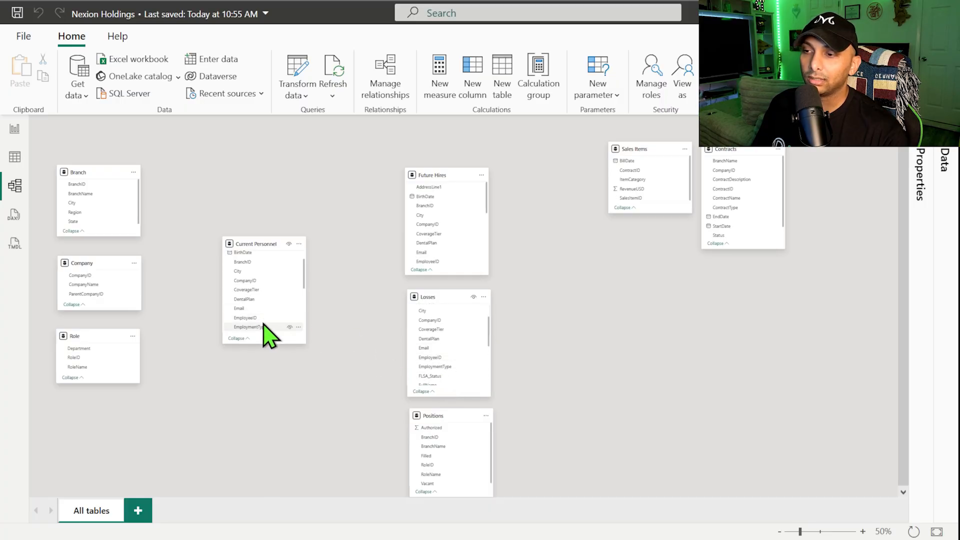
pyautogui.moveTo(254, 318); pyautogui.dragTo(449, 359)
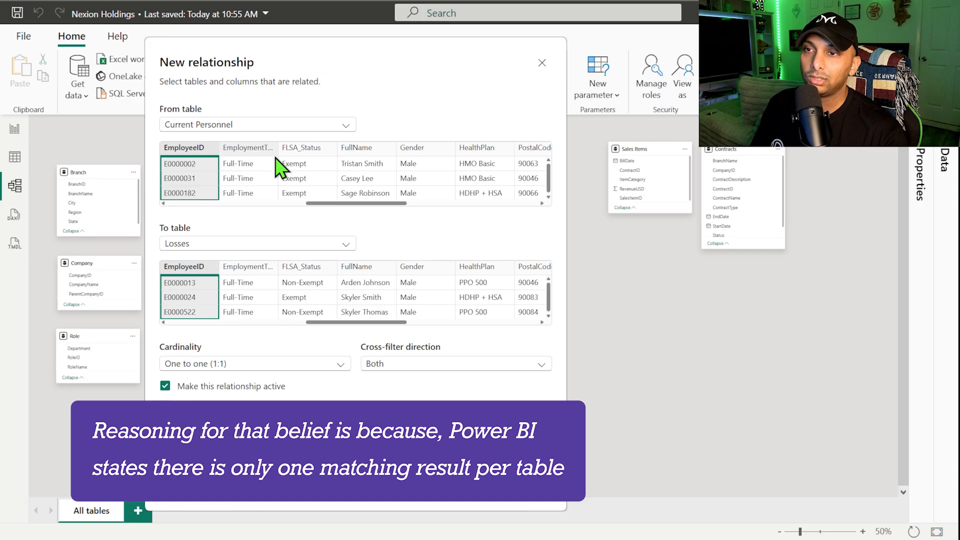
# Step: Try matching Current Personnel to Losses on the Email columns in the new relationship
pyautogui.moveTo(353, 203); pyautogui.dragTo(313, 216)
pyautogui.click(323, 150)
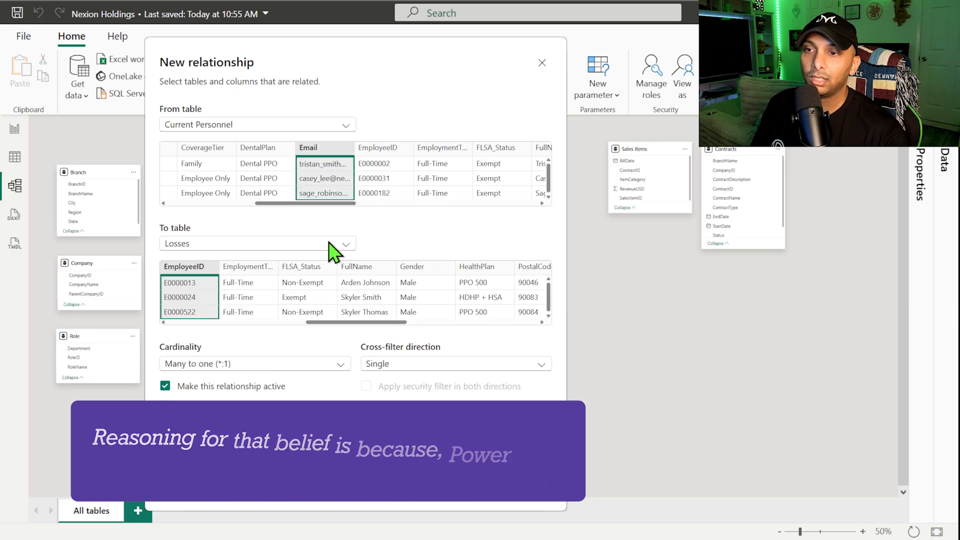
pyautogui.click(324, 314)
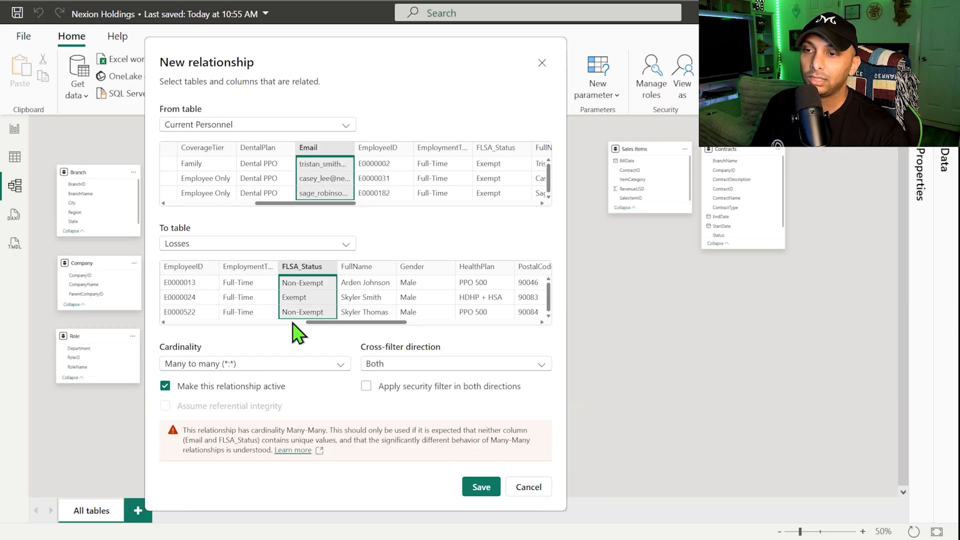
pyautogui.moveTo(310, 323); pyautogui.dragTo(246, 322)
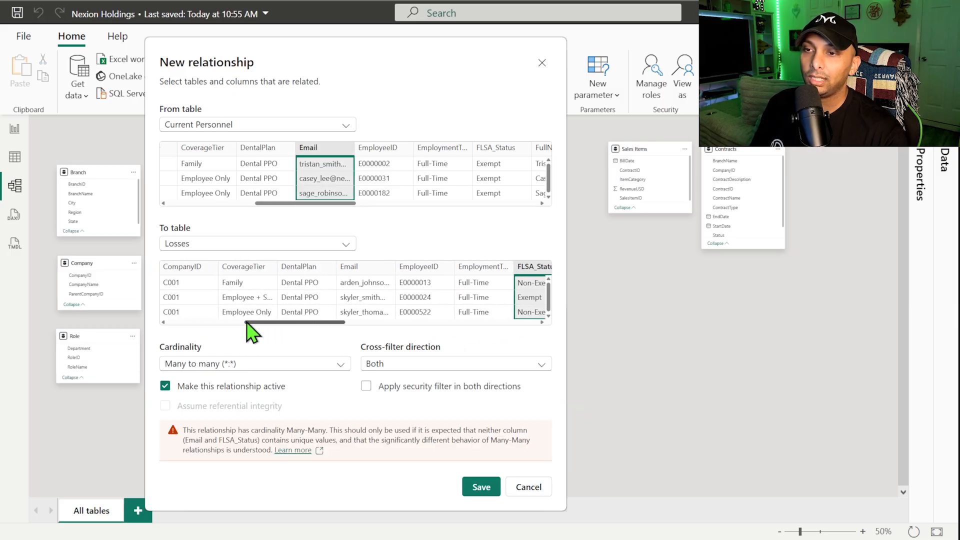
pyautogui.click(368, 279)
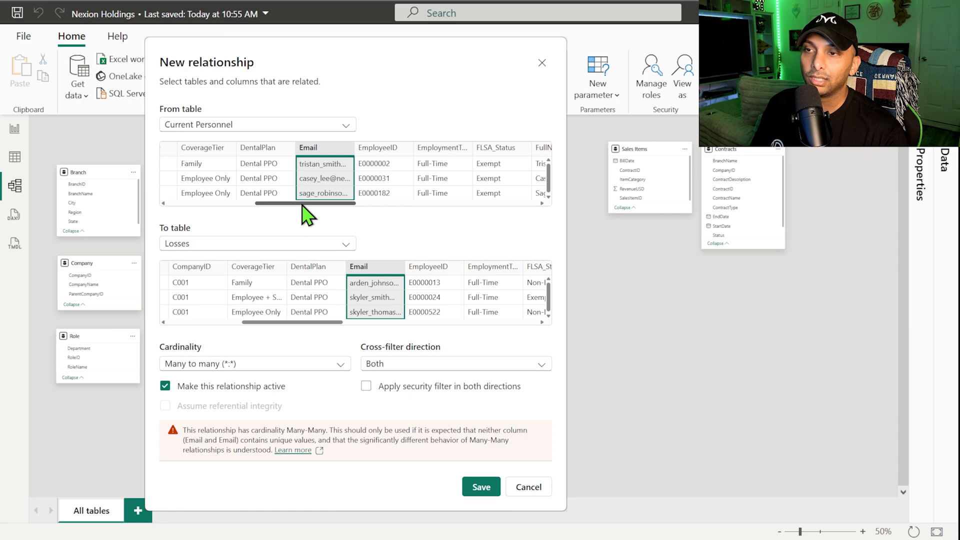
pyautogui.moveTo(302, 204); pyautogui.dragTo(313, 204)
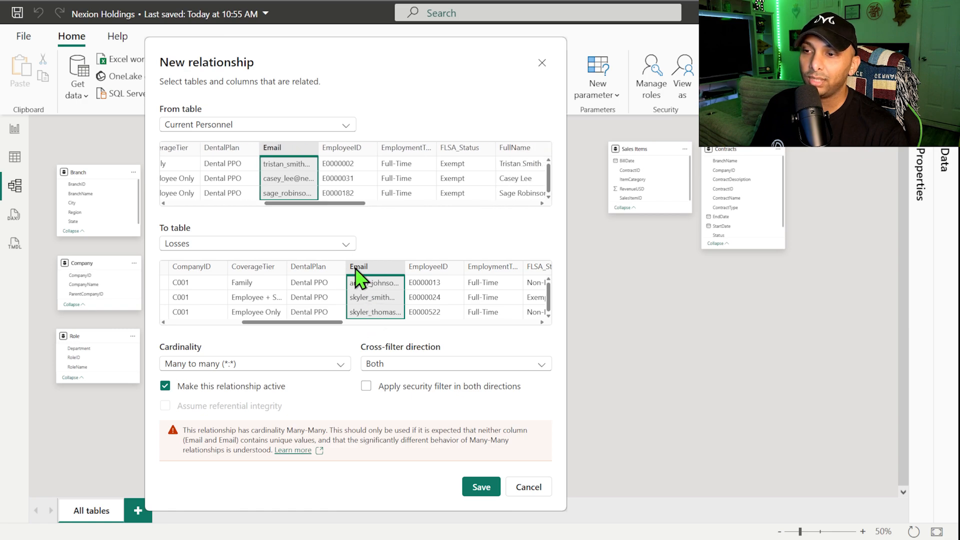
pyautogui.moveTo(301, 204); pyautogui.dragTo(306, 203)
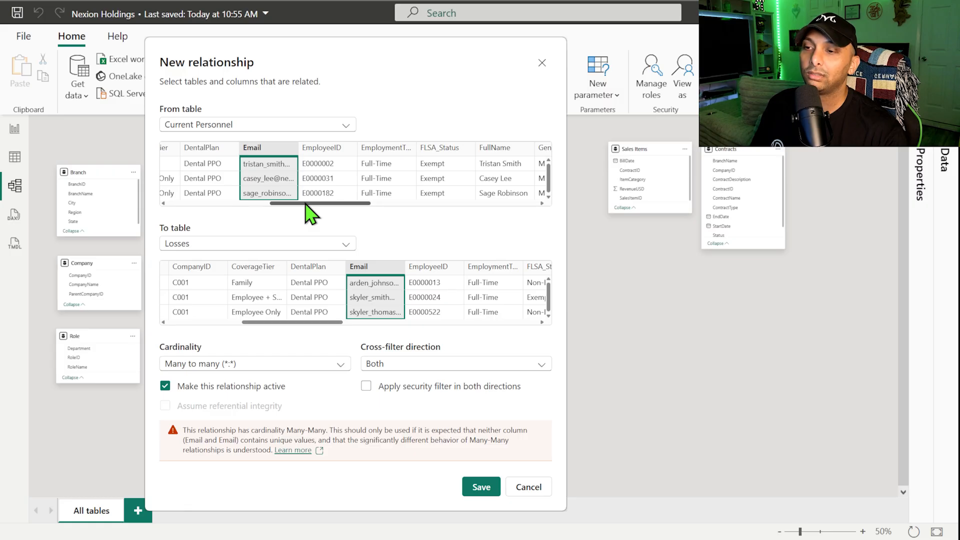
pyautogui.moveTo(305, 204); pyautogui.dragTo(325, 205)
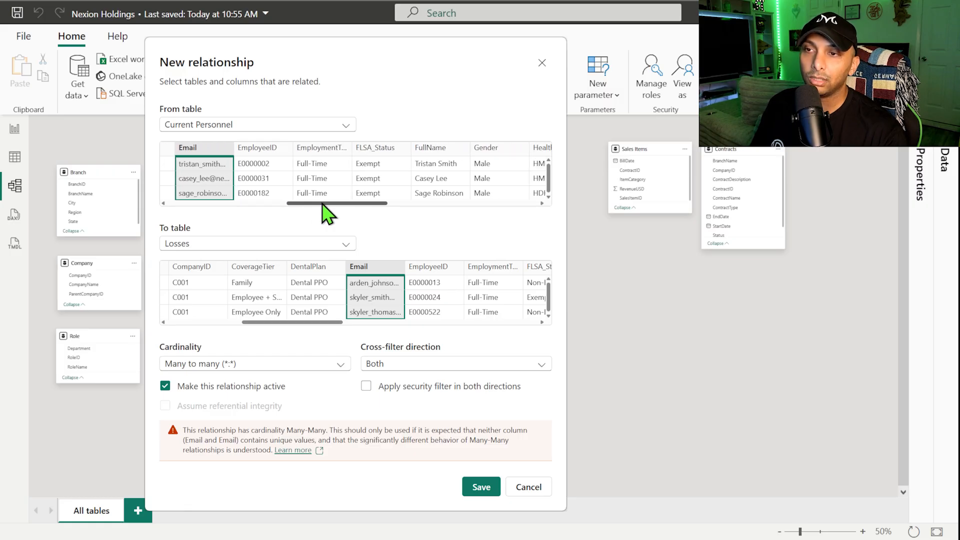
# Step: Match Current Personnel and Losses on EmployeeID and save the active one-to-one relationship with cross-filtering in both directions
pyautogui.click(255, 149)
pyautogui.click(421, 266)
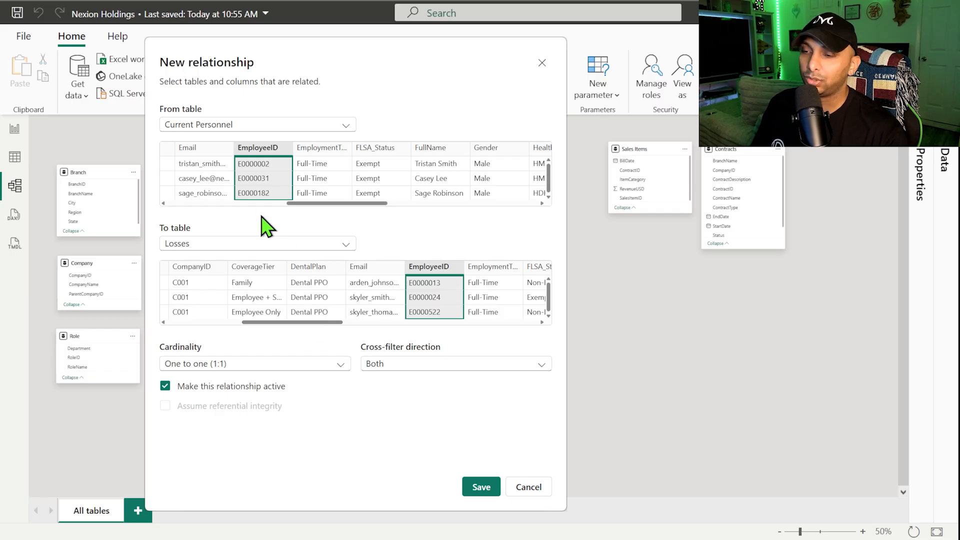
pyautogui.click(472, 487)
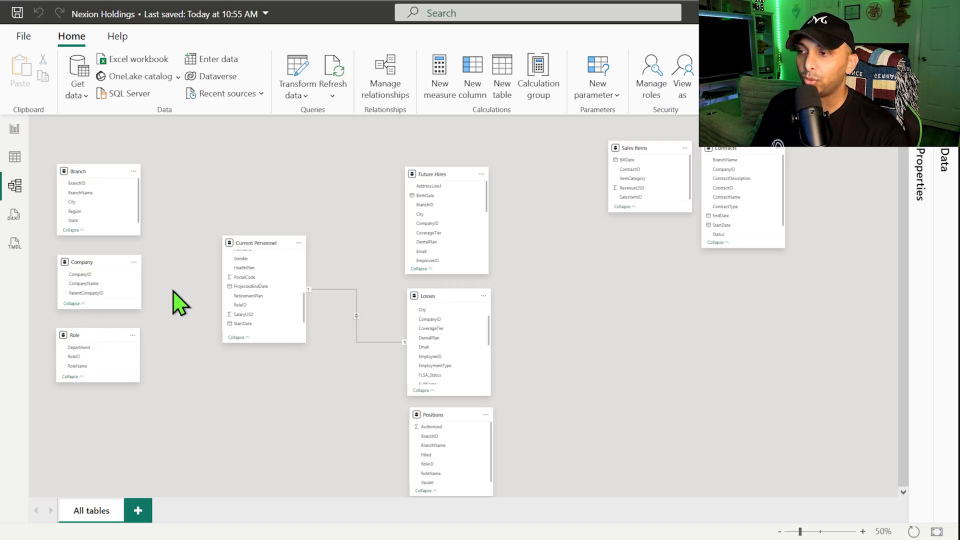
# Step: Create many-to-one, single-direction relationships from Current Personnel to Role on RoleID and to Company on CompanyID
pyautogui.moveTo(243, 304); pyautogui.dragTo(93, 361)
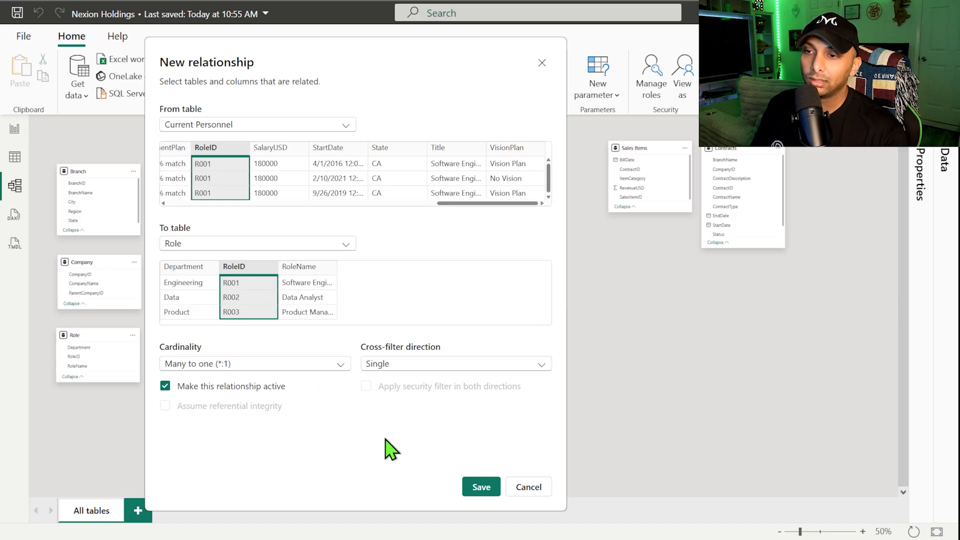
pyautogui.click(488, 487)
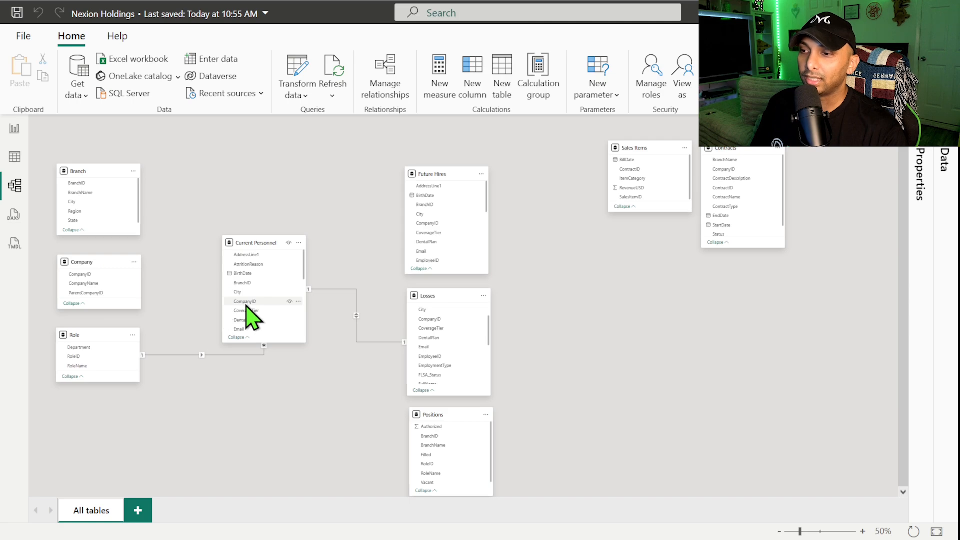
pyautogui.moveTo(250, 303); pyautogui.dragTo(92, 275)
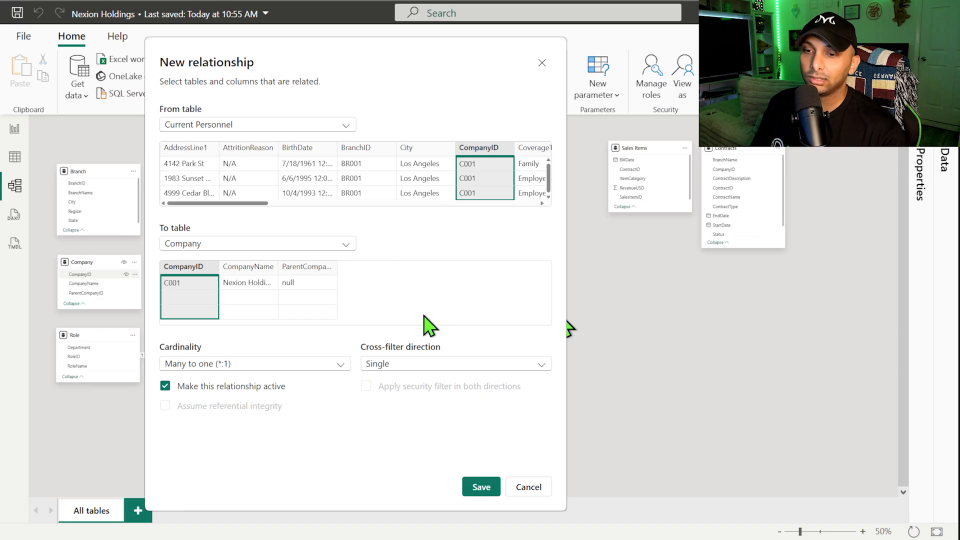
pyautogui.click(477, 488)
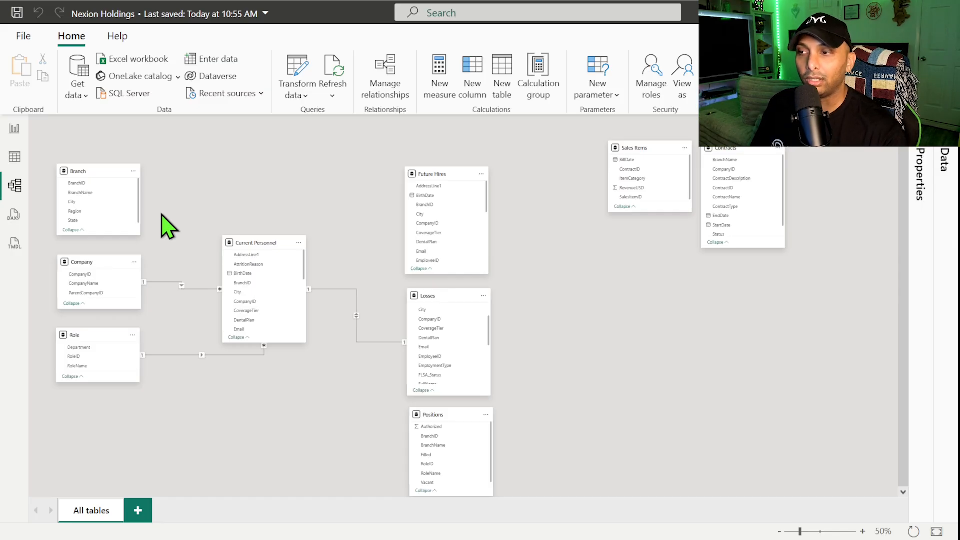
# Step: Make the CompanyID relationship between Current Personnel and Company inactive and save it
pyautogui.doubleClick(166, 284)
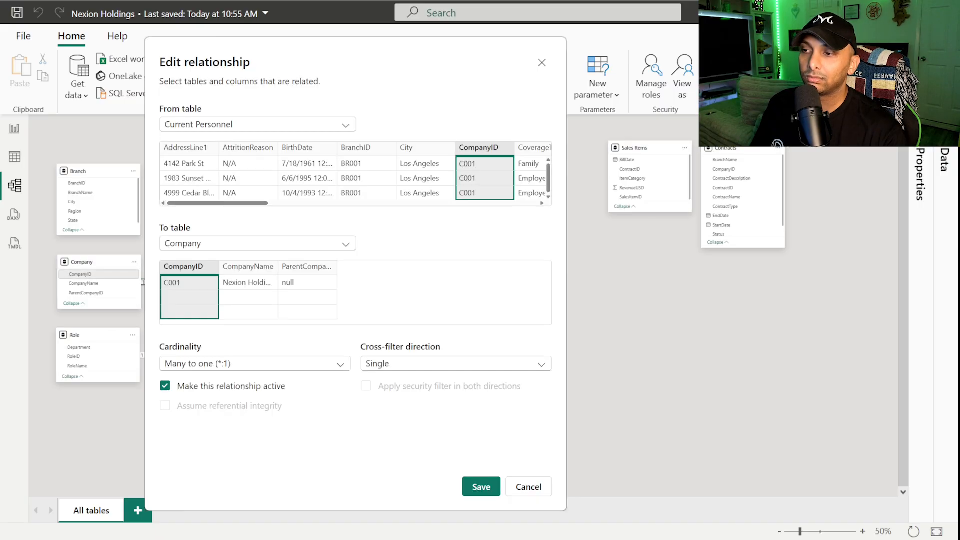
pyautogui.click(165, 386)
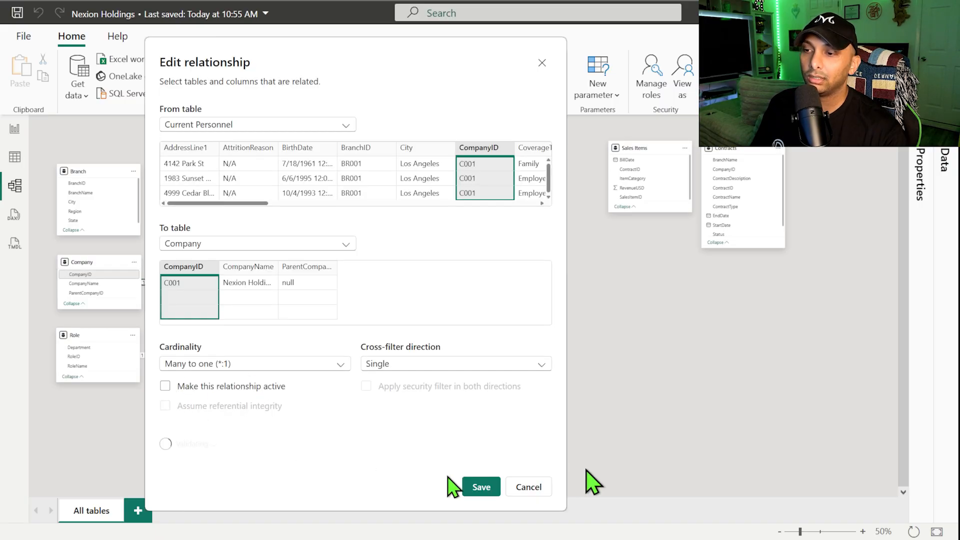
pyautogui.click(481, 487)
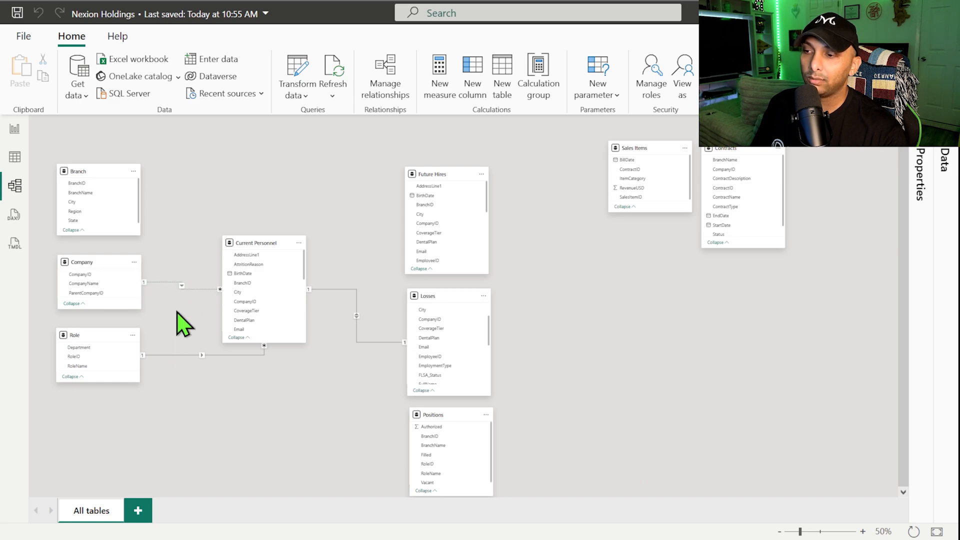
# Step: Reactivate the Current Personnel–Company relationship on CompanyID, and create an active many-to-one, single-direction relationship from Current Personnel to Branch on BranchID
pyautogui.doubleClick(162, 285)
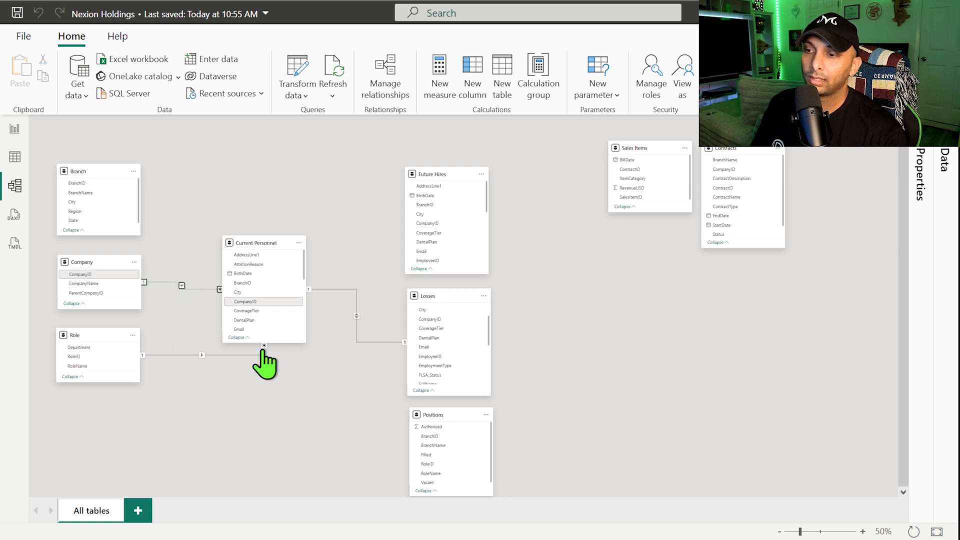
pyautogui.click(165, 386)
pyautogui.click(474, 487)
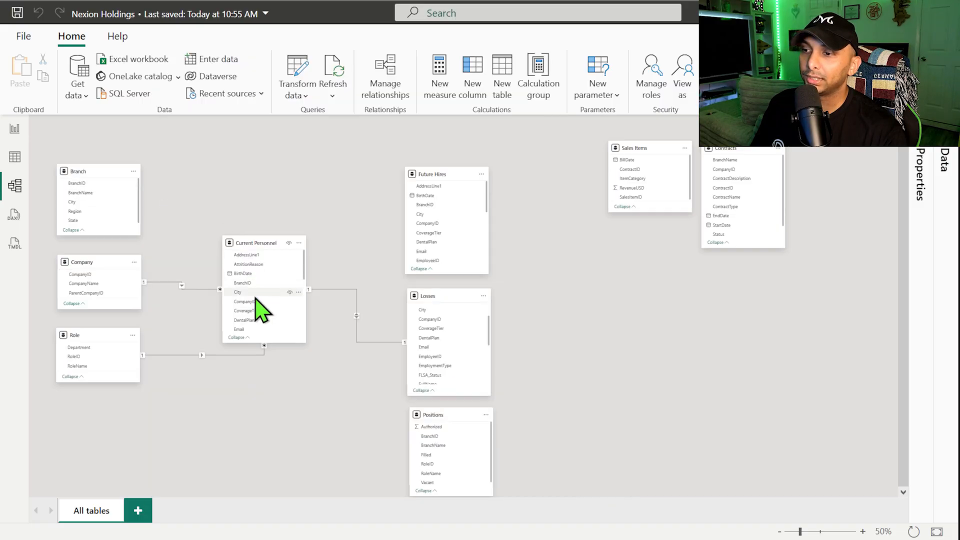
pyautogui.moveTo(236, 283); pyautogui.dragTo(97, 190)
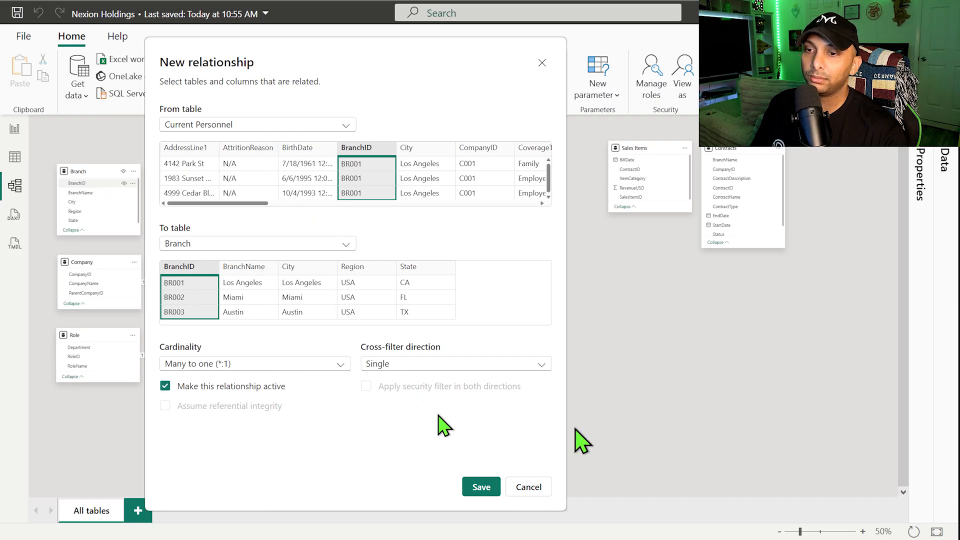
pyautogui.click(481, 488)
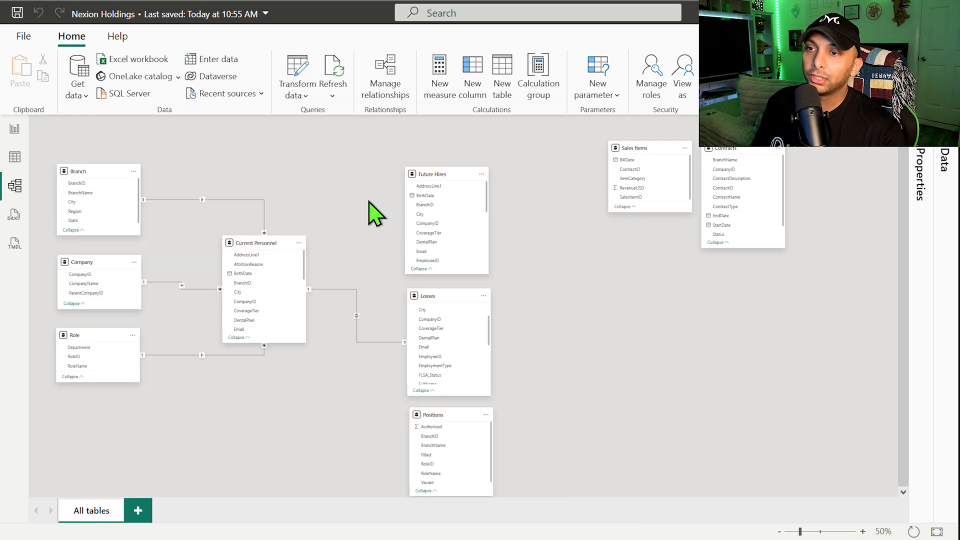
# Step: Create active many-to-one, single-direction relationships from Future Hires to Branch on BranchID and to Role on RoleID
pyautogui.scroll(-3, 431, 215)
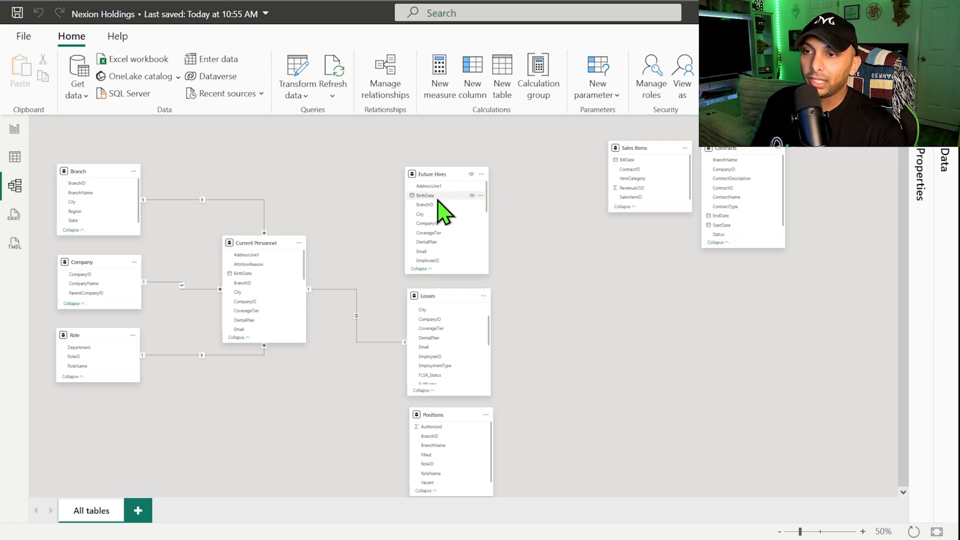
pyautogui.scroll(3, 438, 240)
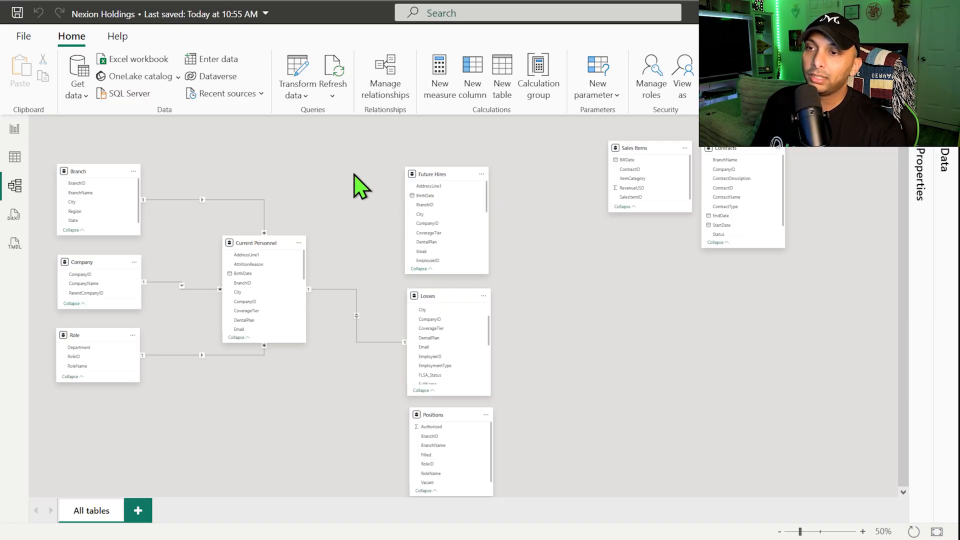
pyautogui.click(424, 192)
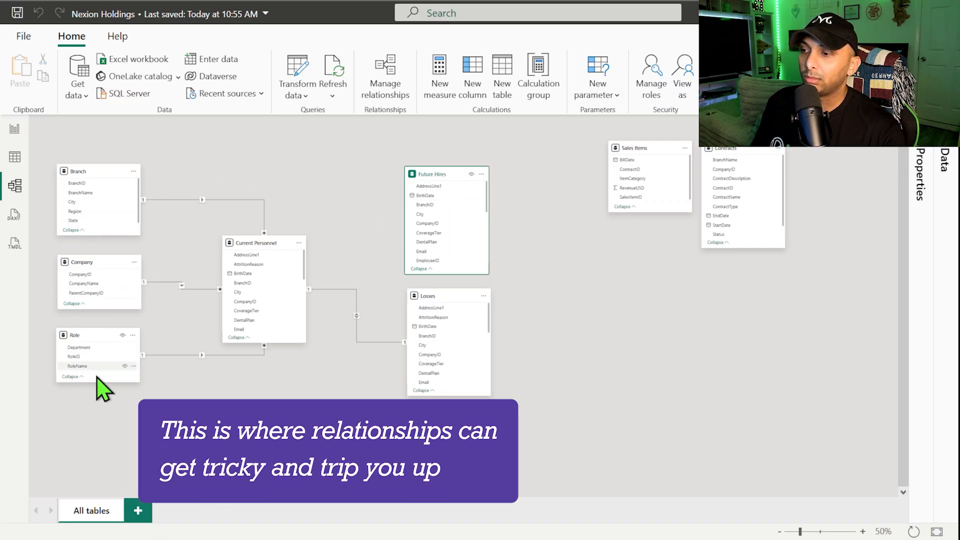
pyautogui.click(220, 430)
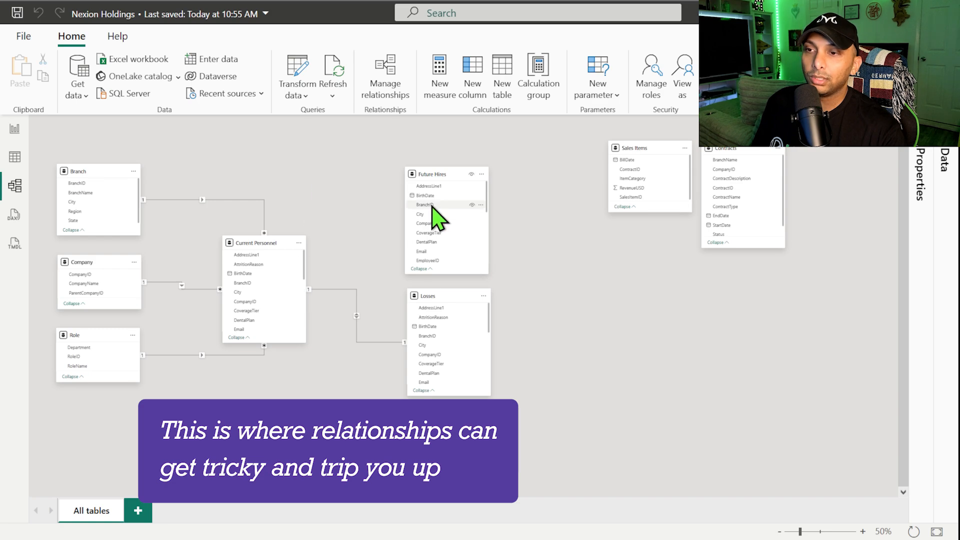
pyautogui.moveTo(439, 205); pyautogui.dragTo(100, 191)
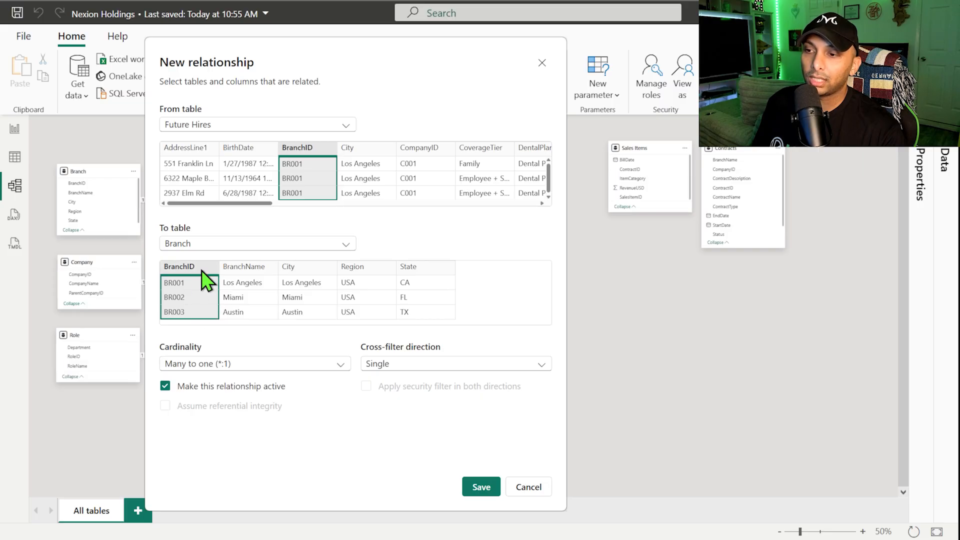
pyautogui.click(473, 487)
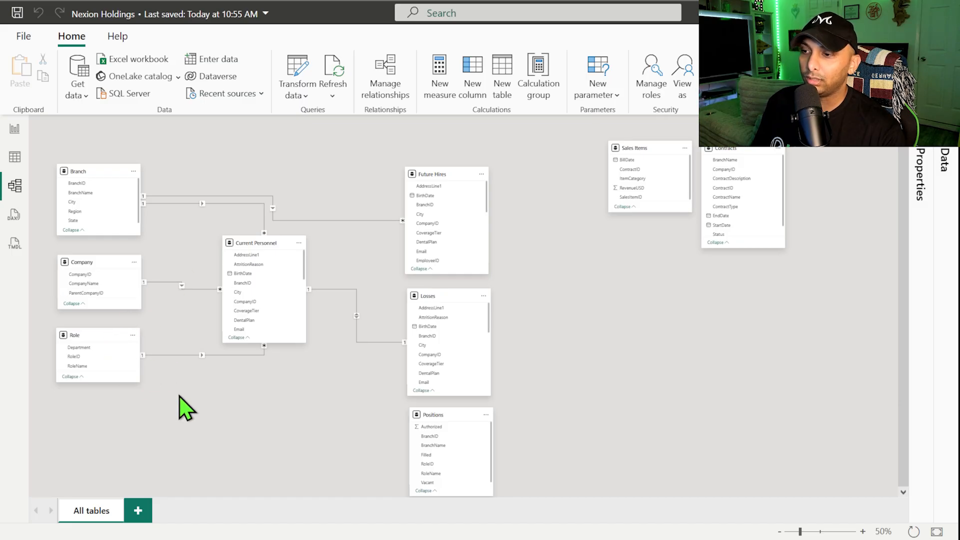
pyautogui.scroll(-5, 460, 221)
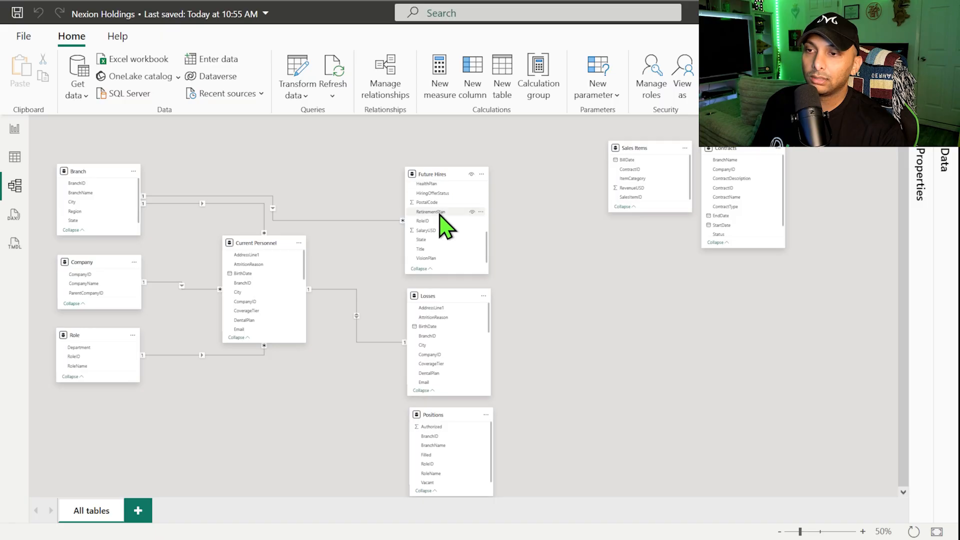
pyautogui.moveTo(424, 222); pyautogui.dragTo(83, 358)
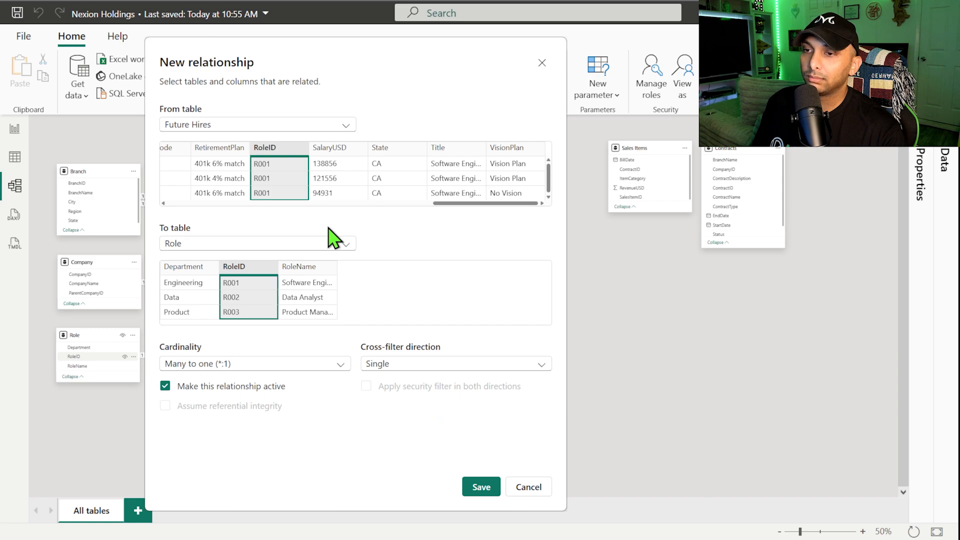
pyautogui.click(477, 488)
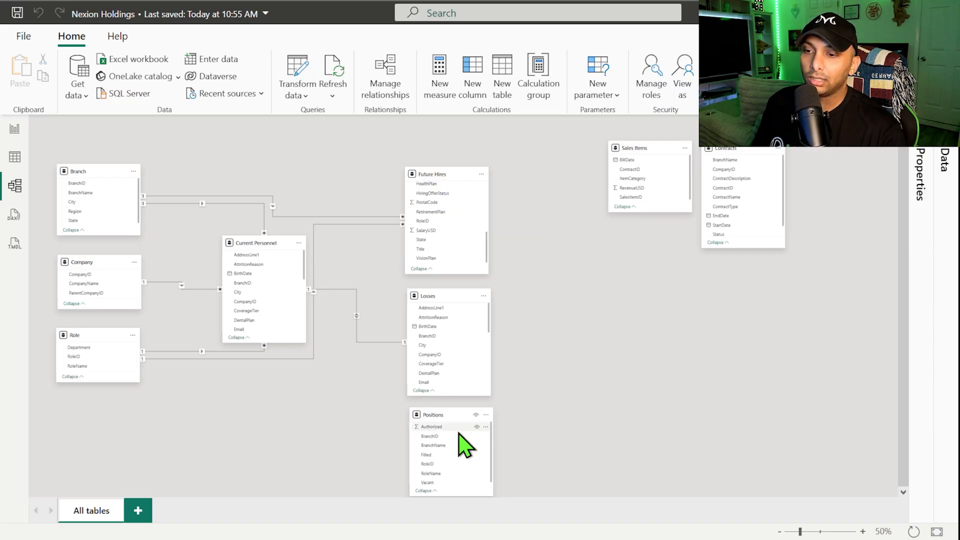
# Step: Create active many-to-one, single-direction relationships from Positions to Branch on BranchID and to Role on RoleID
pyautogui.moveTo(445, 437); pyautogui.dragTo(106, 193)
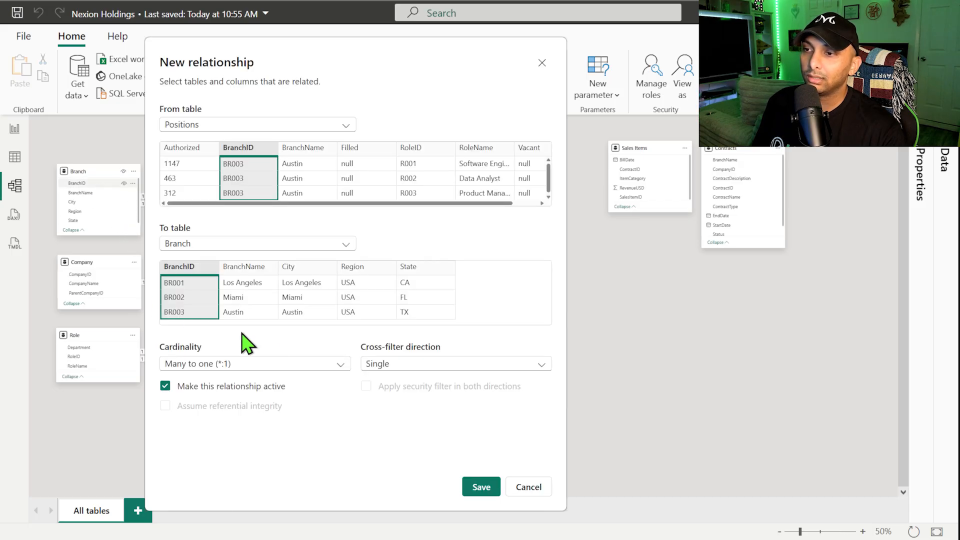
pyautogui.click(481, 486)
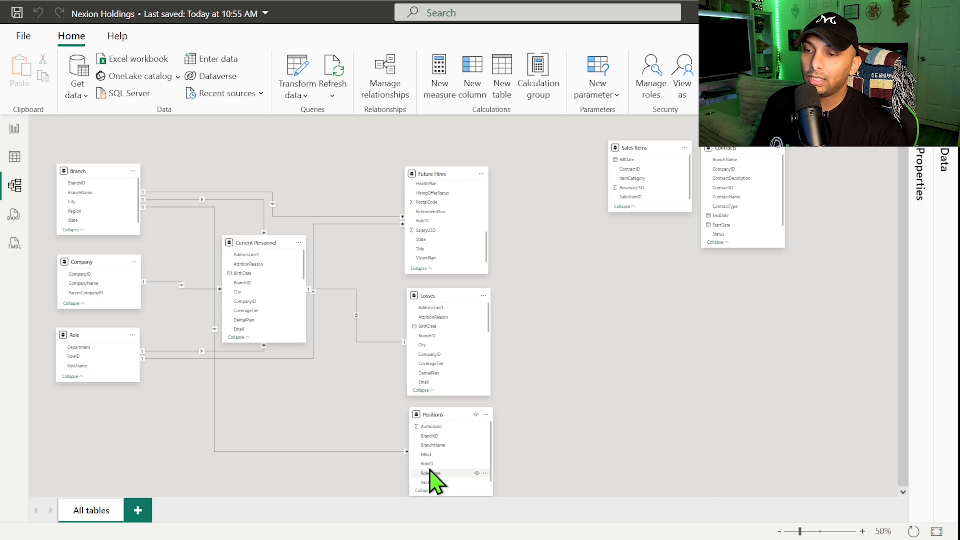
pyautogui.moveTo(426, 464); pyautogui.dragTo(96, 357)
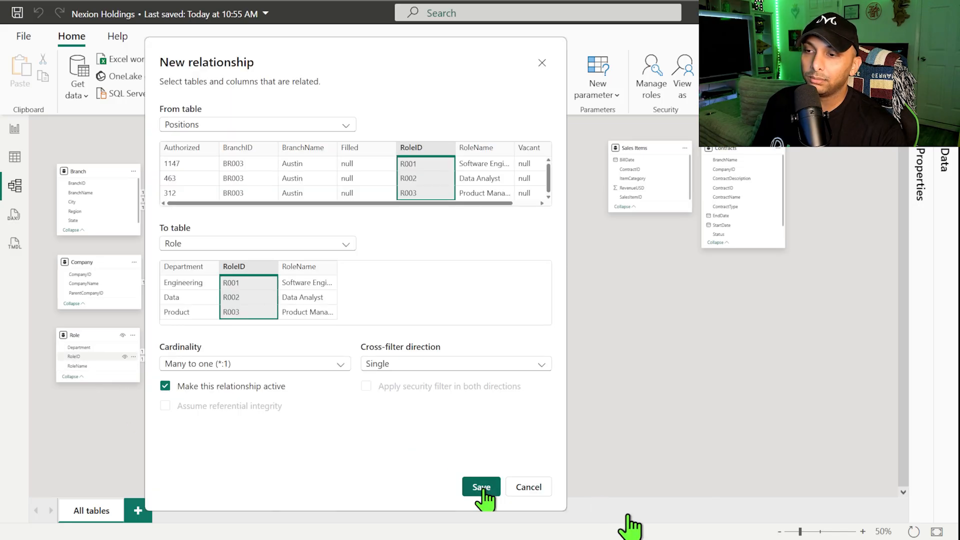
pyautogui.click(482, 487)
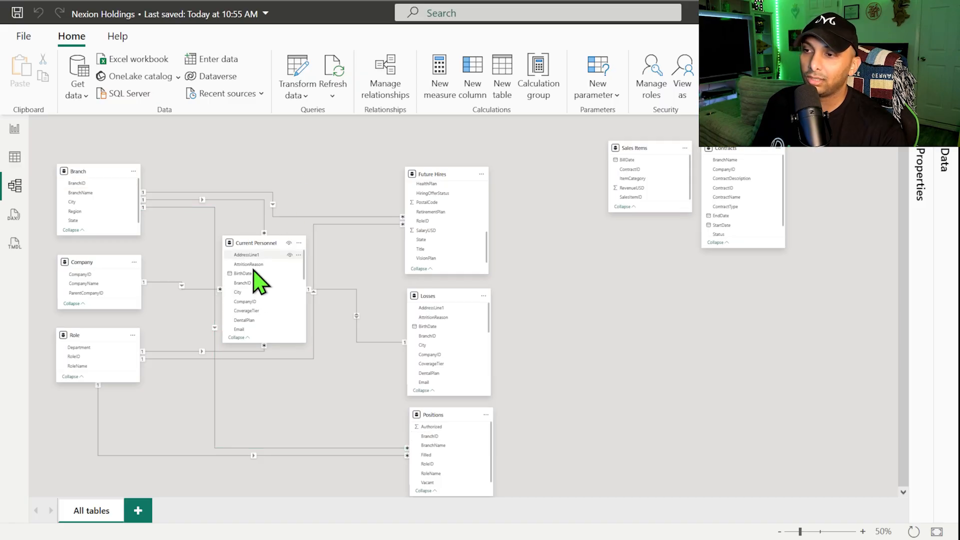
# Step: Rearrange the model diagram so Branch, Company and Role form a middle column between Current Personnel and the Future Hires column
pyautogui.moveTo(258, 250)
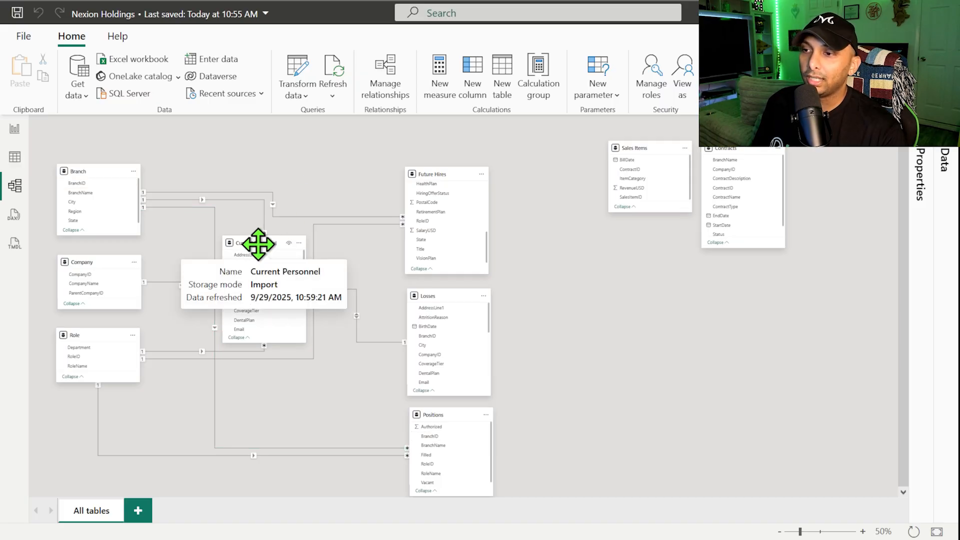
pyautogui.moveTo(258, 244); pyautogui.dragTo(275, 263)
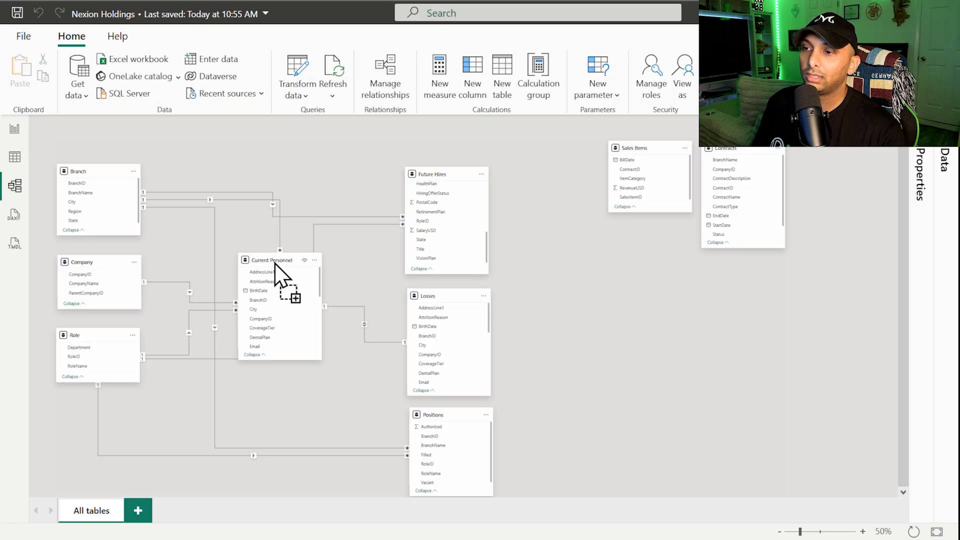
pyautogui.moveTo(274, 263); pyautogui.dragTo(274, 263)
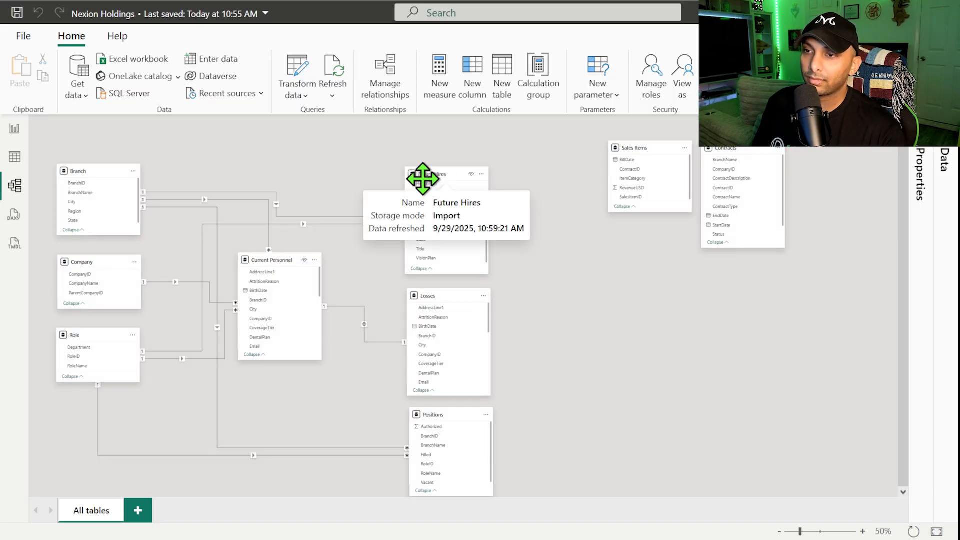
pyautogui.moveTo(100, 179); pyautogui.dragTo(249, 176)
pyautogui.moveTo(75, 260); pyautogui.dragTo(223, 261)
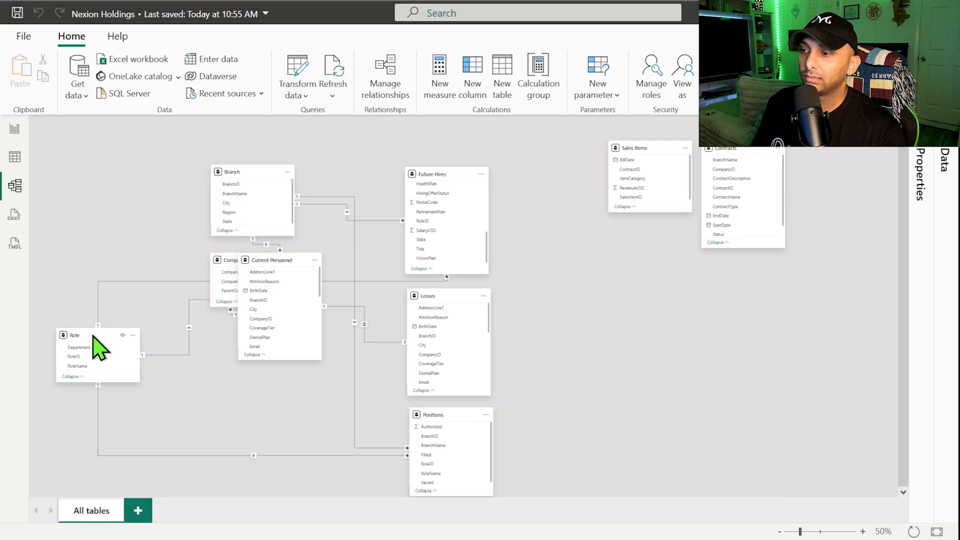
pyautogui.moveTo(103, 336); pyautogui.dragTo(245, 330)
pyautogui.moveTo(285, 261); pyautogui.dragTo(95, 235)
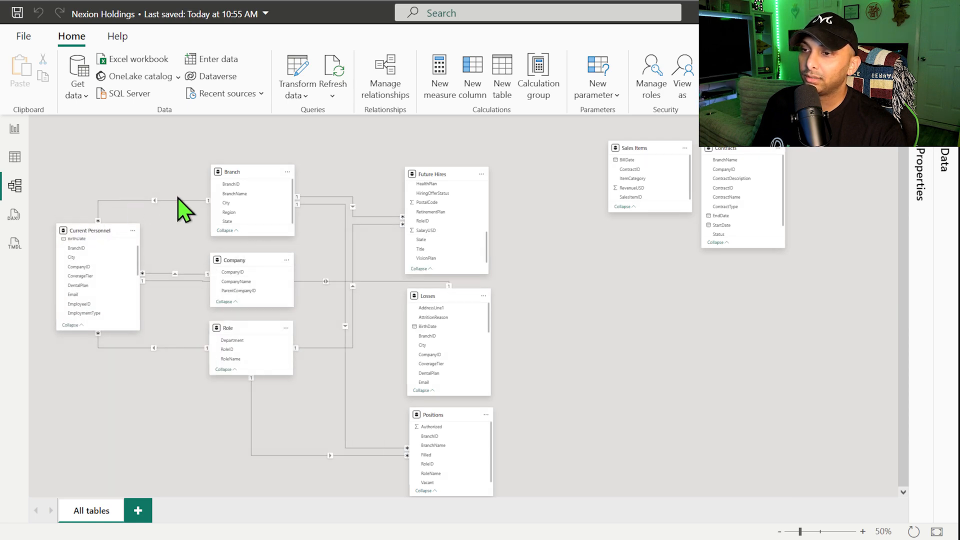
# Step: Place the Losses table below Current Personnel and stack Positions directly beneath Future Hires in the diagram
pyautogui.moveTo(440, 298); pyautogui.dragTo(89, 399)
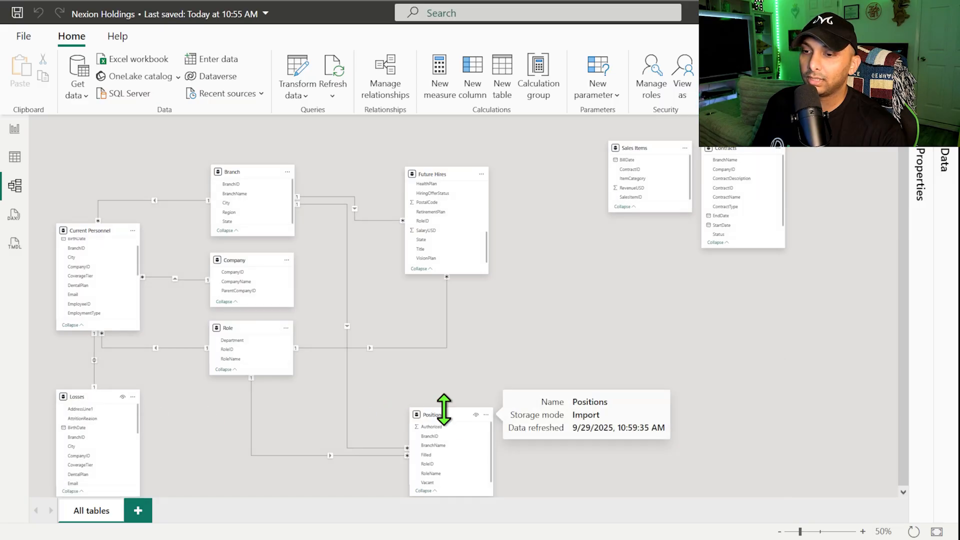
pyautogui.moveTo(448, 414); pyautogui.dragTo(462, 363)
pyautogui.moveTo(437, 173); pyautogui.dragTo(448, 226)
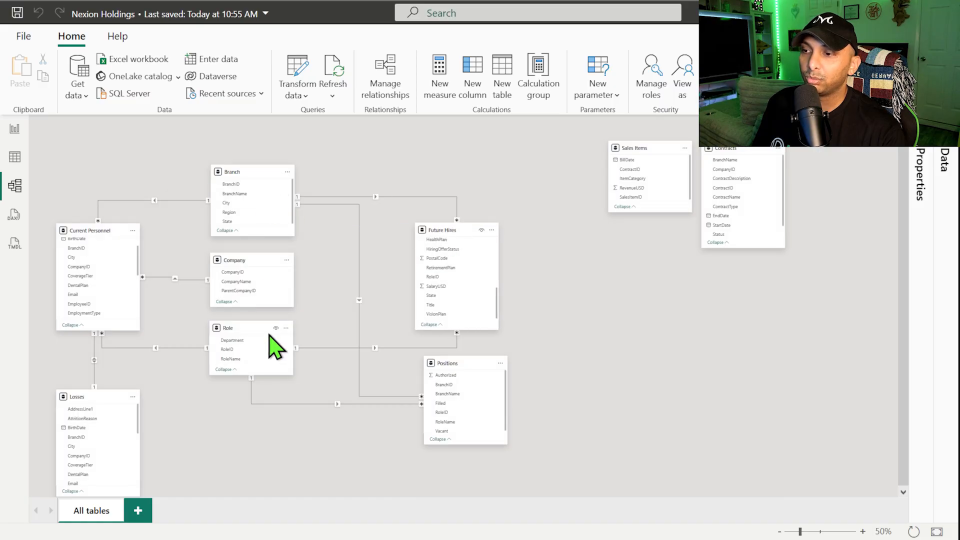
pyautogui.moveTo(457, 365)
pyautogui.mouseDown()
pyautogui.moveTo(491, 382)
pyautogui.moveTo(520, 380)
pyautogui.moveTo(449, 355)
pyautogui.mouseUp()
pyautogui.moveTo(466, 229); pyautogui.dragTo(465, 187)
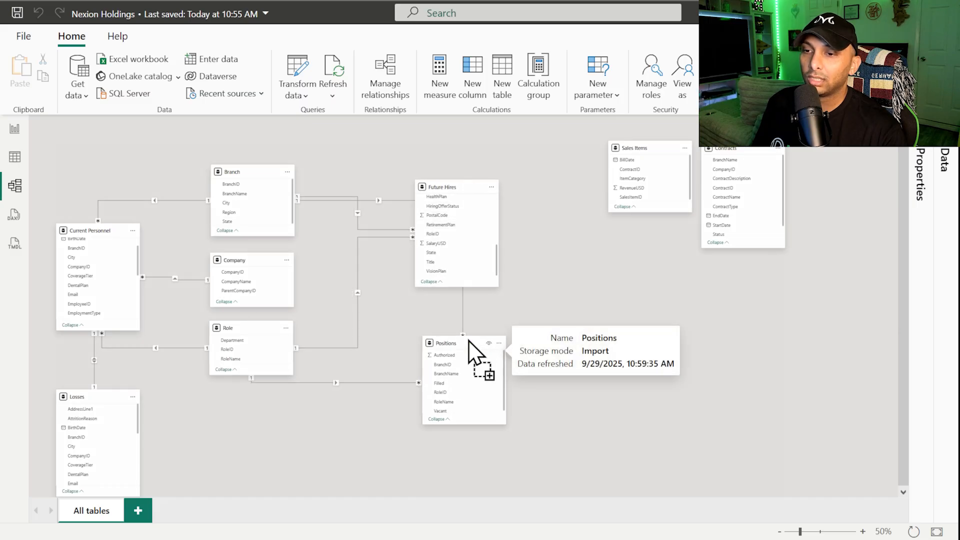
pyautogui.moveTo(464, 353); pyautogui.dragTo(458, 311)
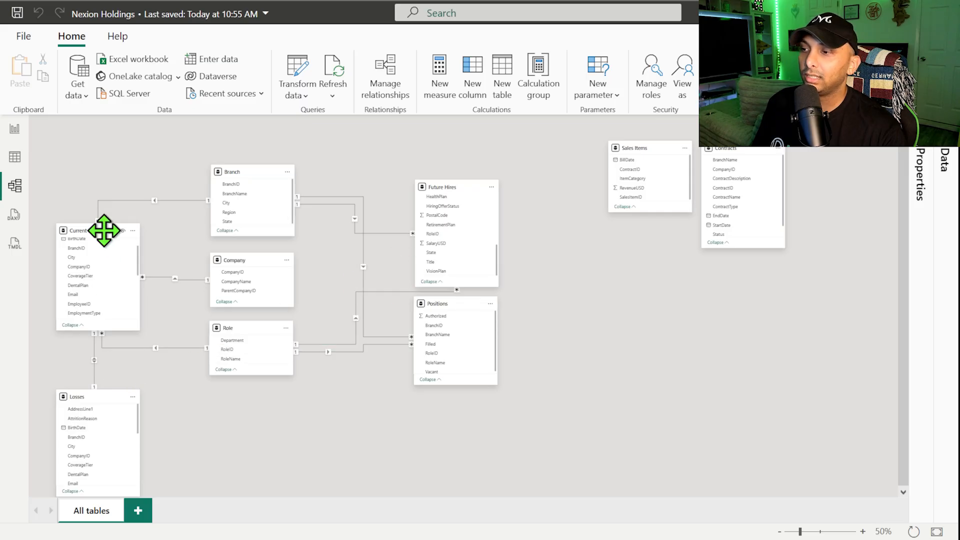
# Step: Align Current Personnel, Branch and Future Hires in one top row, tighten the tables stacked beneath them, and save the file
pyautogui.moveTo(103, 229); pyautogui.dragTo(95, 149)
pyautogui.moveTo(258, 164); pyautogui.dragTo(253, 150)
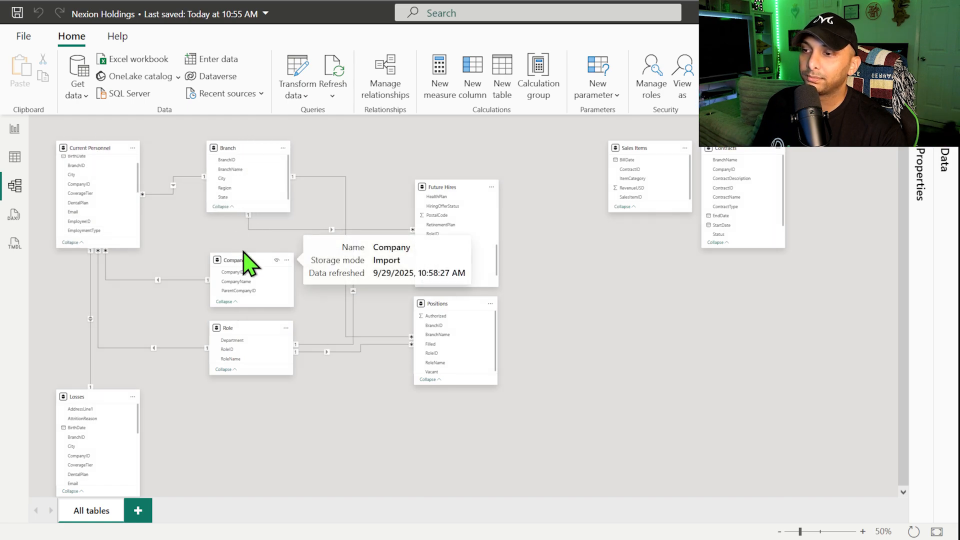
pyautogui.moveTo(242, 261)
pyautogui.mouseDown()
pyautogui.moveTo(242, 225)
pyautogui.moveTo(242, 243)
pyautogui.mouseUp()
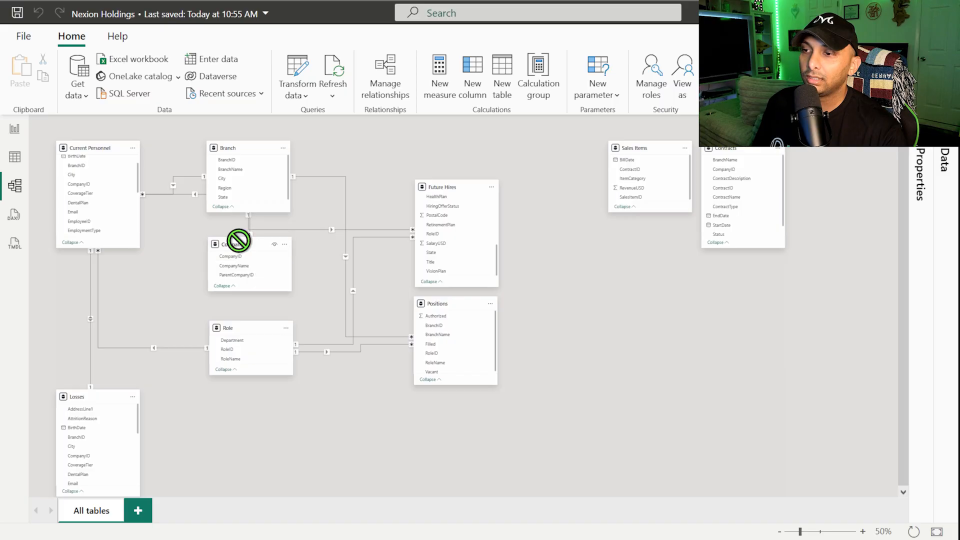
pyautogui.moveTo(253, 328)
pyautogui.mouseDown()
pyautogui.moveTo(257, 309)
pyautogui.moveTo(252, 314)
pyautogui.mouseUp()
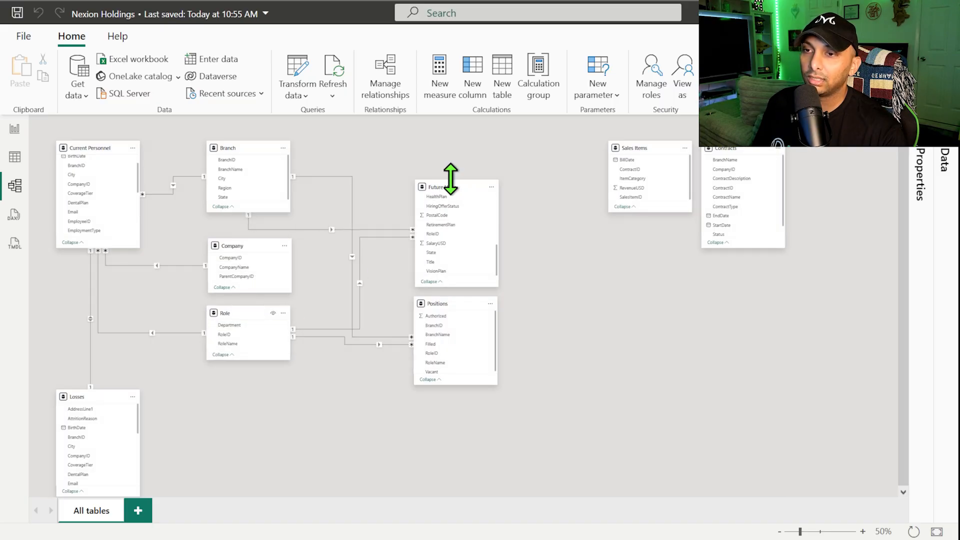
pyautogui.moveTo(445, 187); pyautogui.dragTo(445, 140)
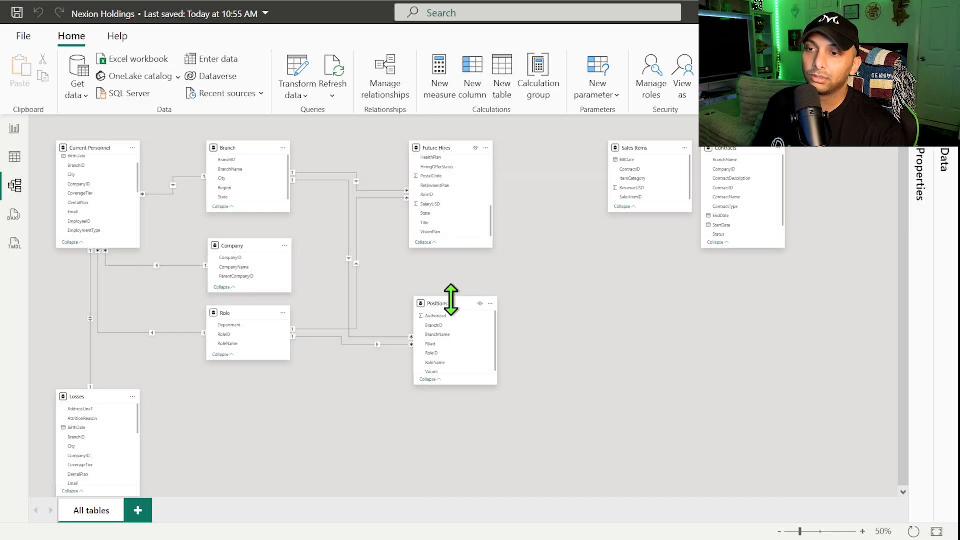
pyautogui.moveTo(452, 307); pyautogui.dragTo(448, 280)
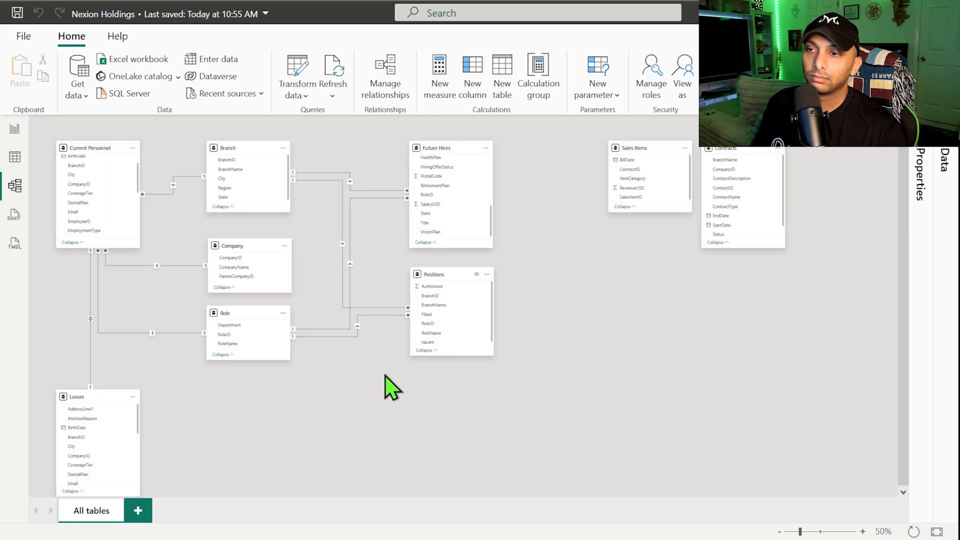
pyautogui.moveTo(100, 404); pyautogui.dragTo(103, 293)
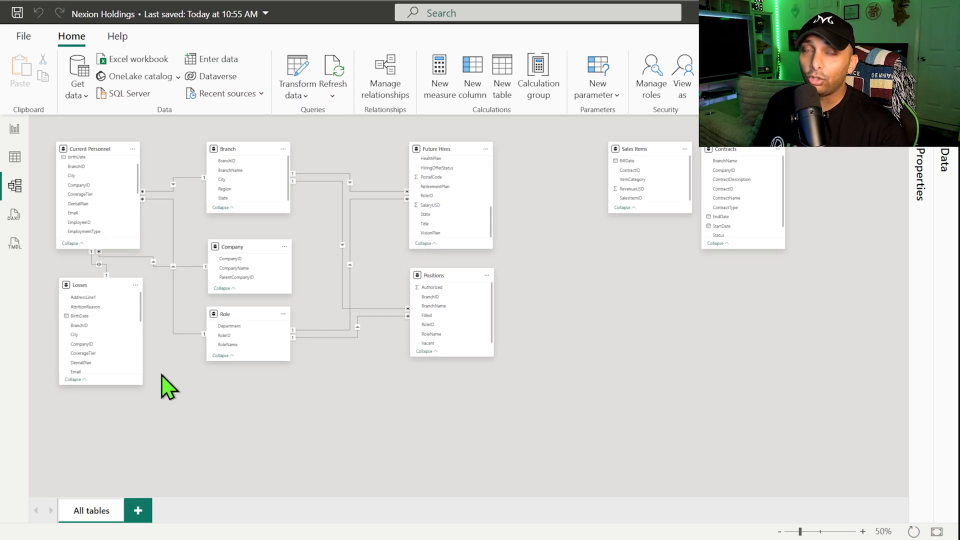
pyautogui.click(17, 12)
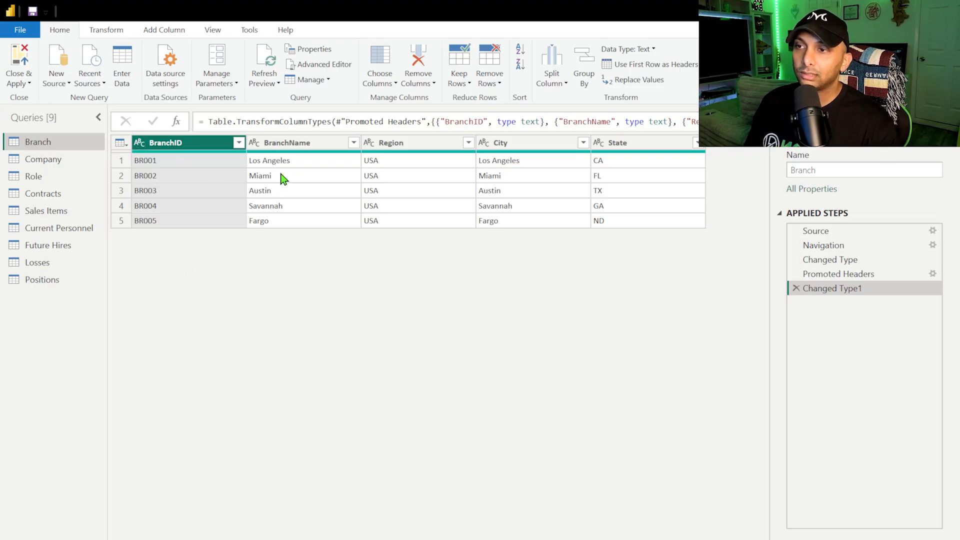
# Step: Check the data types of the Region and City columns of the Branch query in Power Query Editor
pyautogui.click(370, 145)
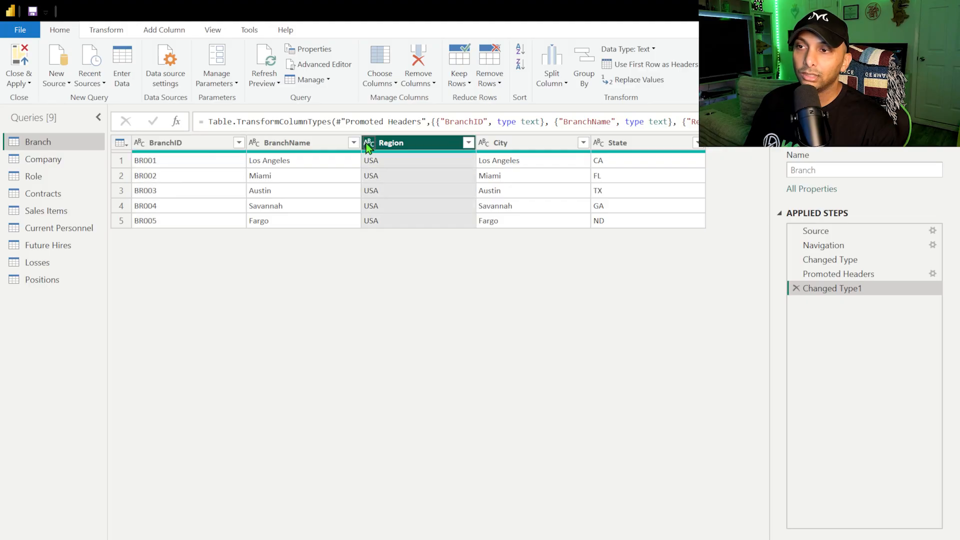
pyautogui.click(485, 146)
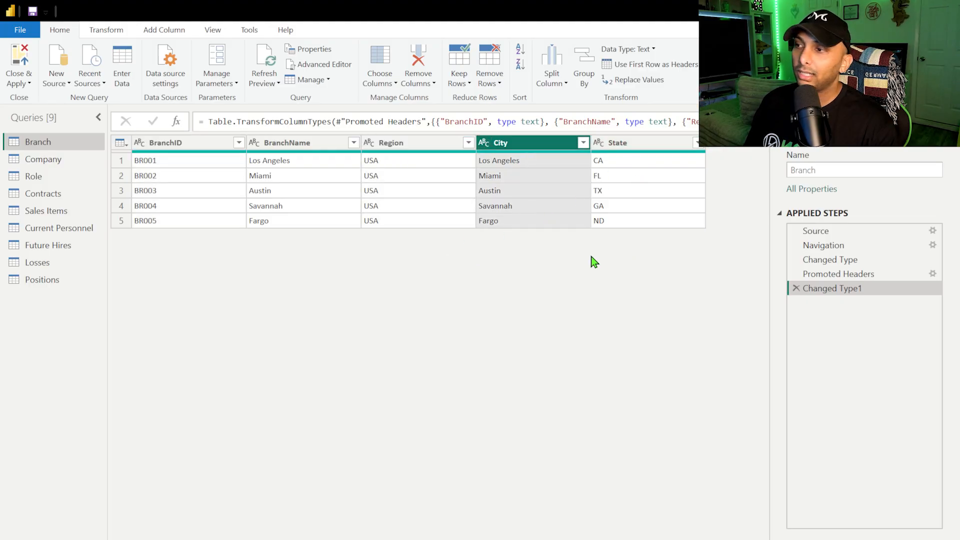
# Step: Remove the ParentCompanyID column from the Company query
pyautogui.click(55, 159)
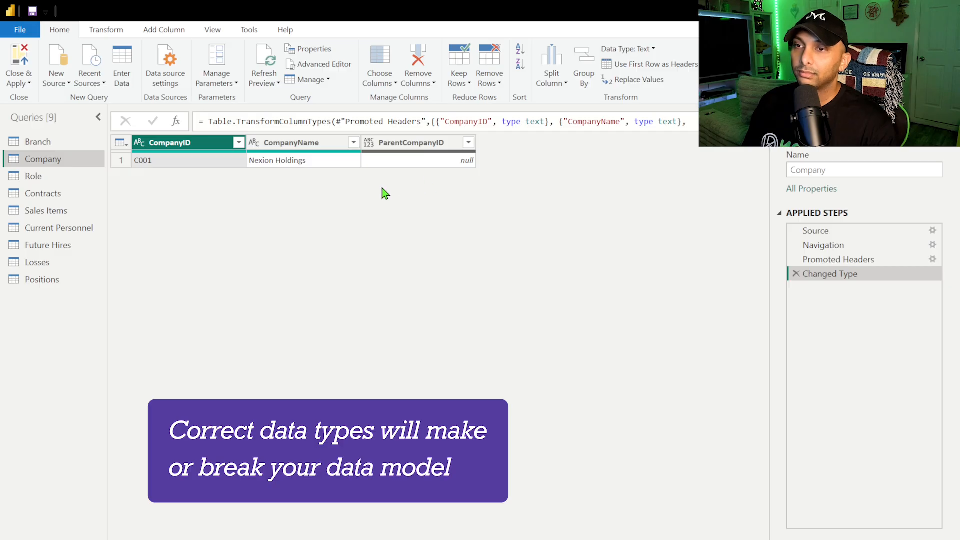
pyautogui.click(415, 145)
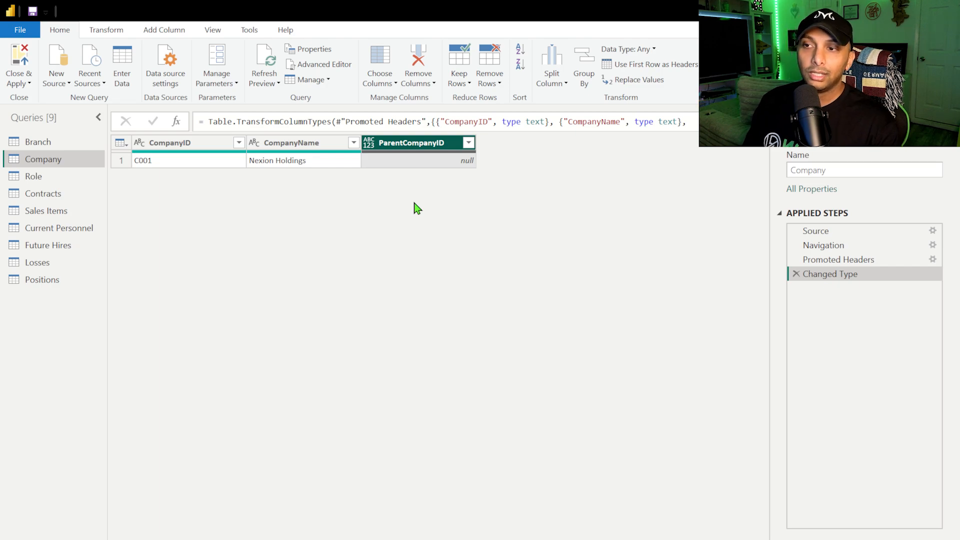
pyautogui.click(418, 60)
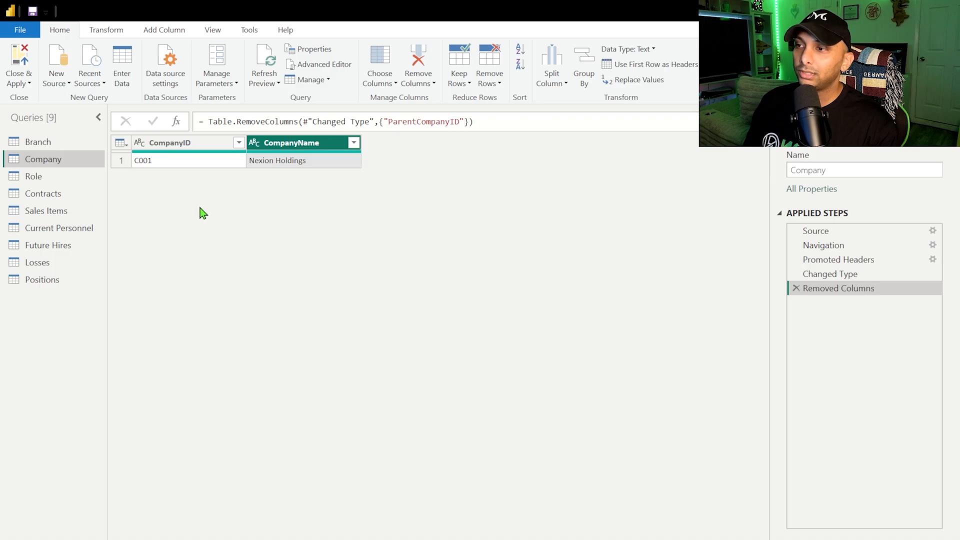
# Step: Set the data type of the TotalContractValueUSD column in the Contracts query to Fixed decimal number
pyautogui.click(62, 179)
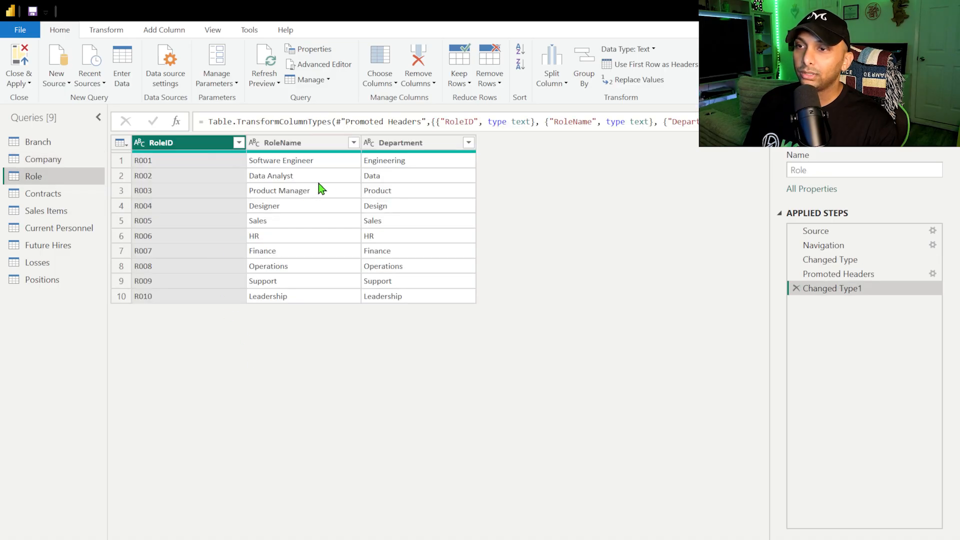
pyautogui.click(60, 195)
pyautogui.moveTo(385, 538); pyautogui.dragTo(702, 538)
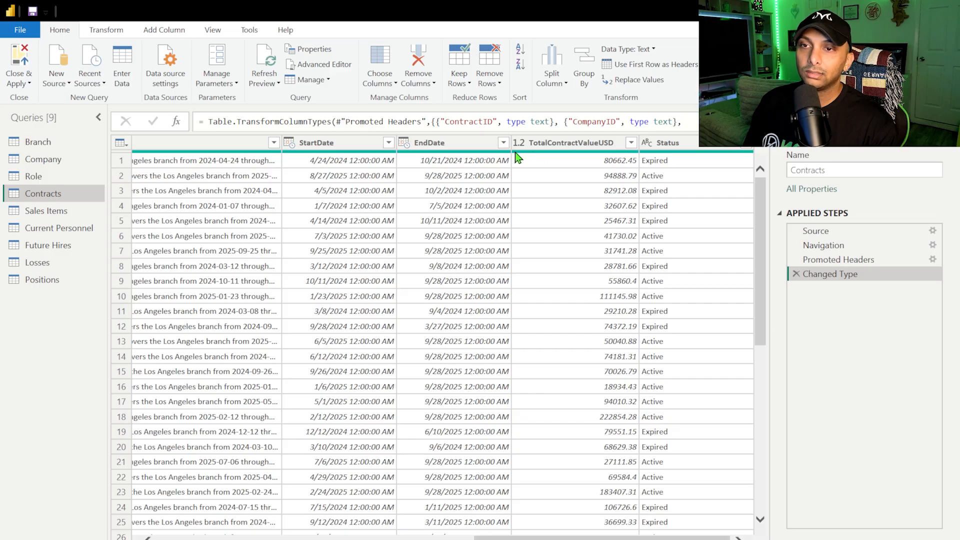
pyautogui.click(555, 143)
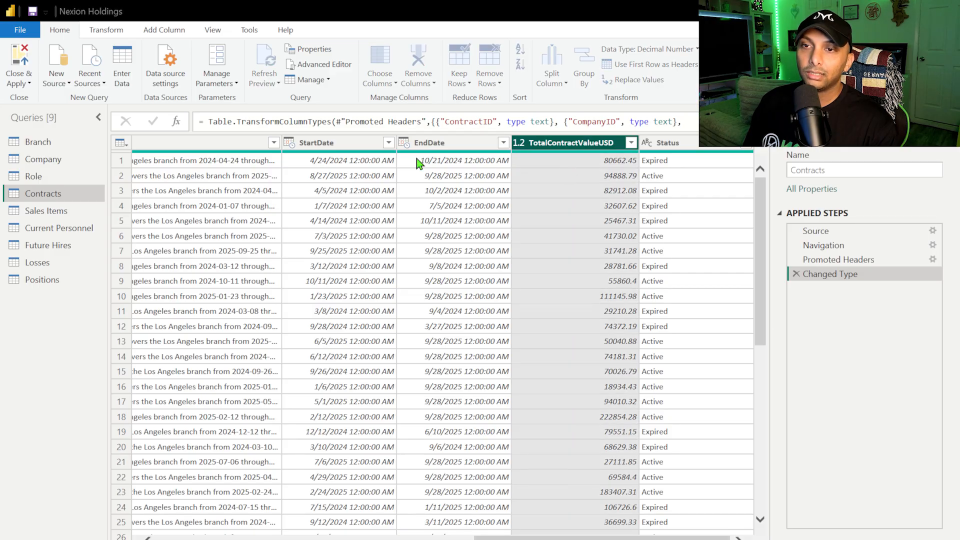
pyautogui.click(532, 144)
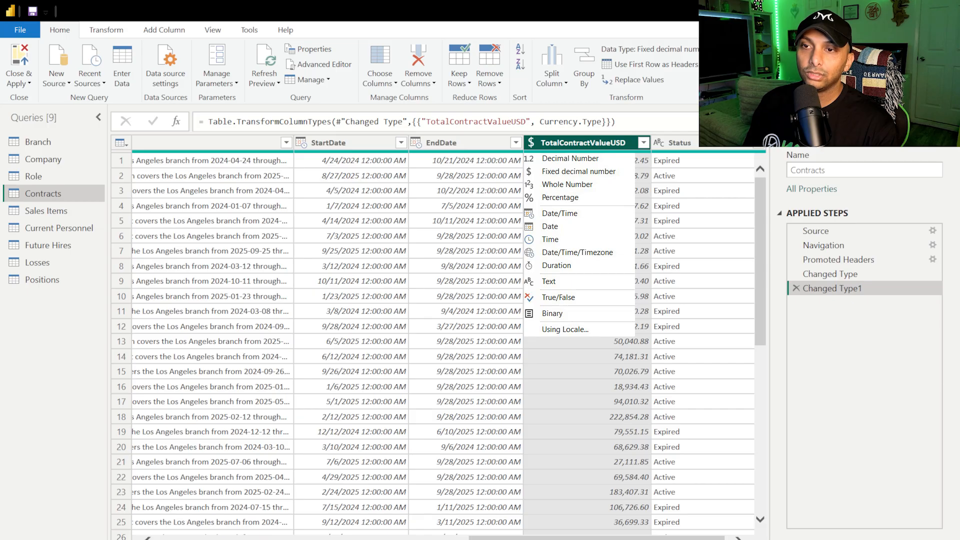
pyautogui.click(637, 268)
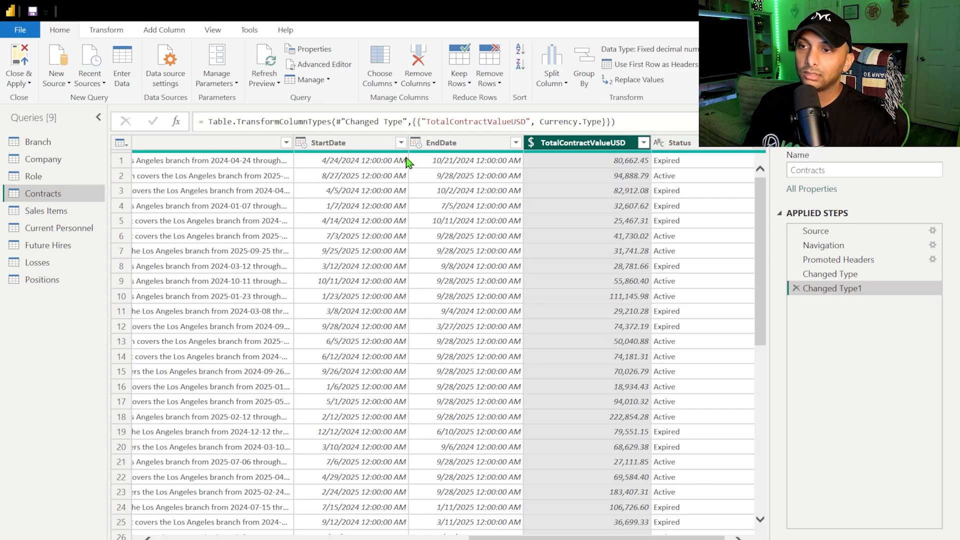
# Step: Change the EndDate and StartDate columns of the Contracts query to the Date type
pyautogui.click(416, 145)
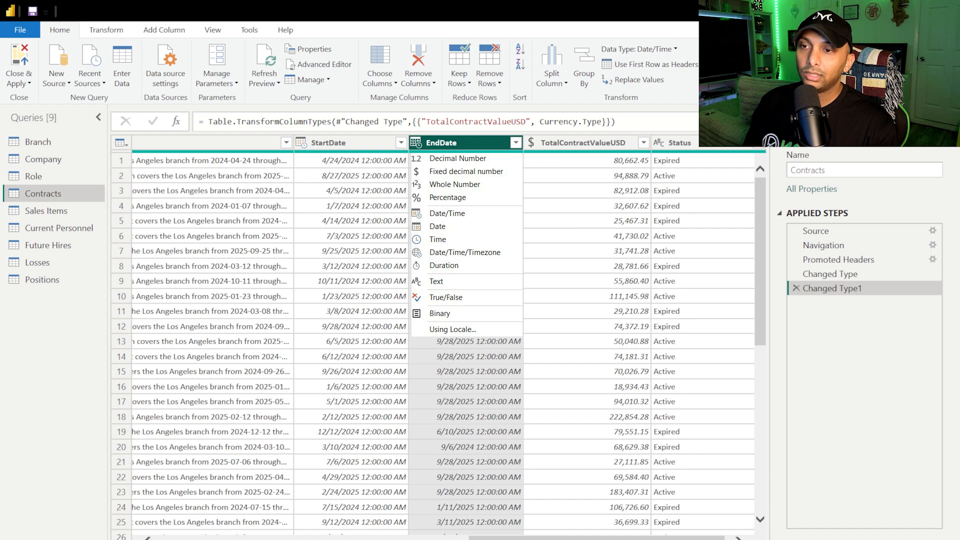
pyautogui.click(438, 226)
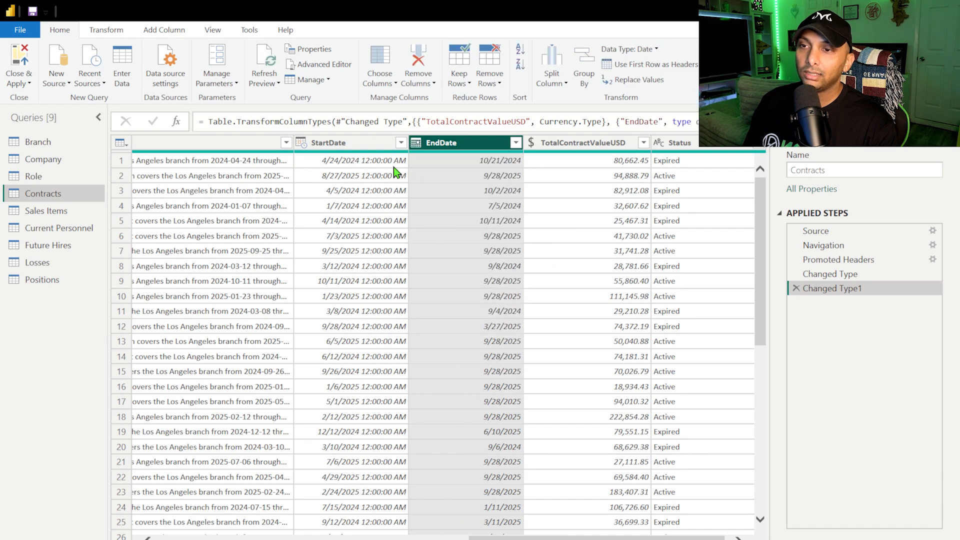
pyautogui.click(301, 143)
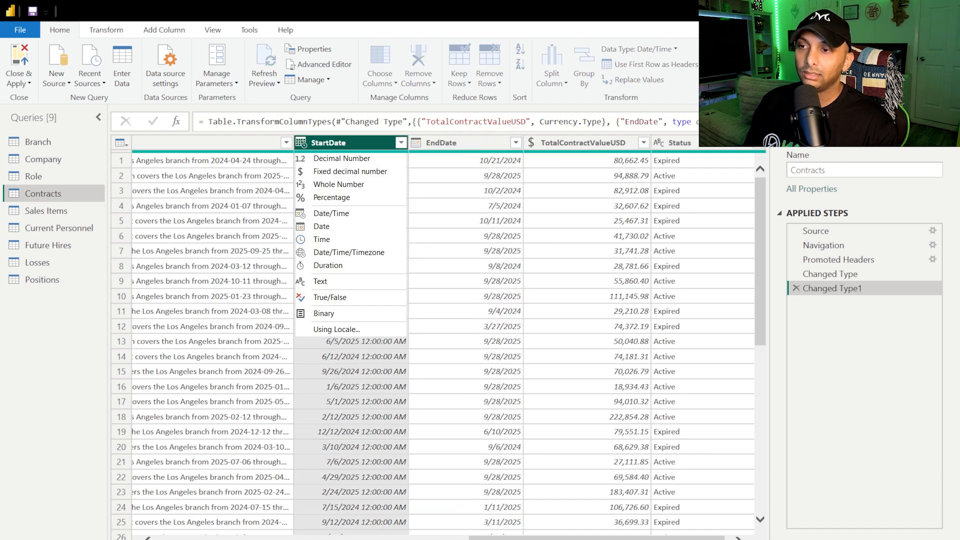
pyautogui.click(323, 226)
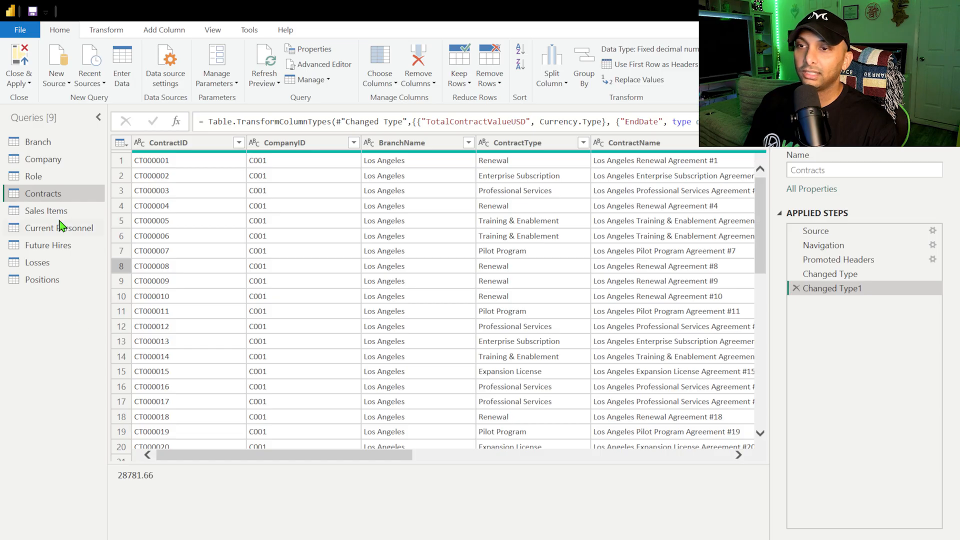
# Step: Review the Company query's M code in the Advanced Editor and close it without changes
pyautogui.click(50, 143)
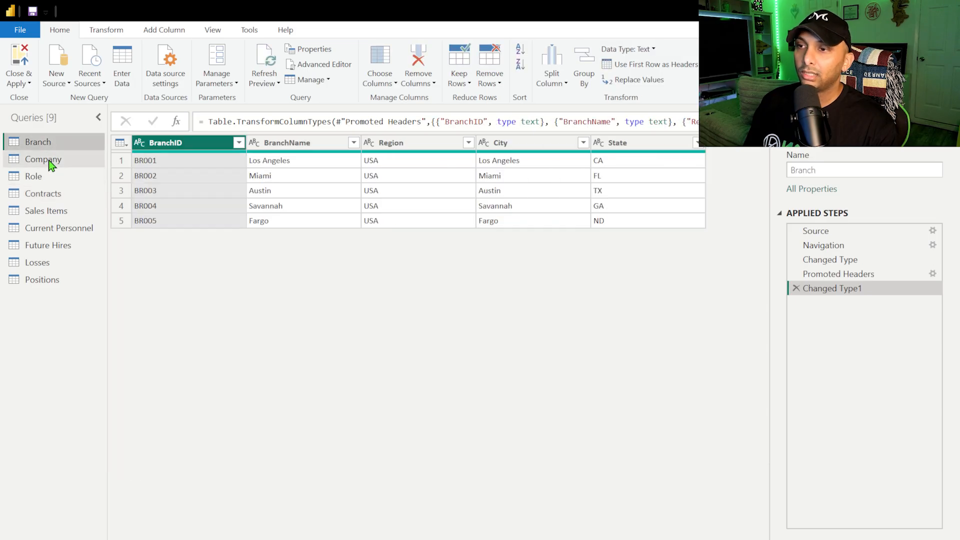
pyautogui.click(50, 160)
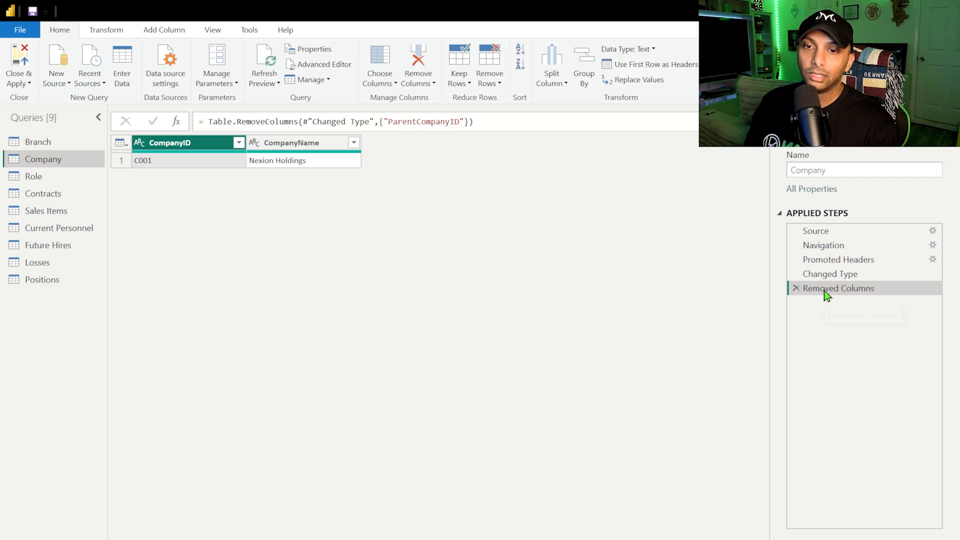
pyautogui.click(295, 63)
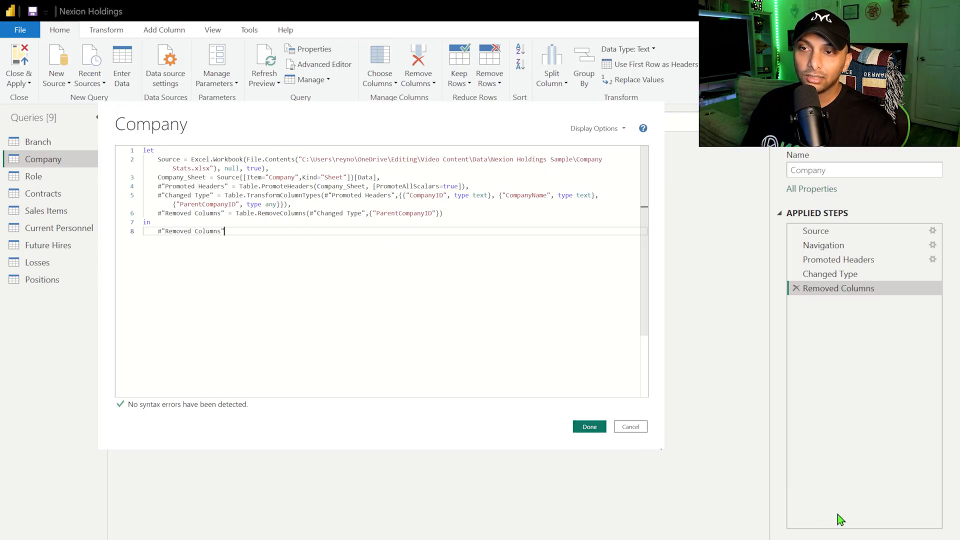
pyautogui.click(632, 428)
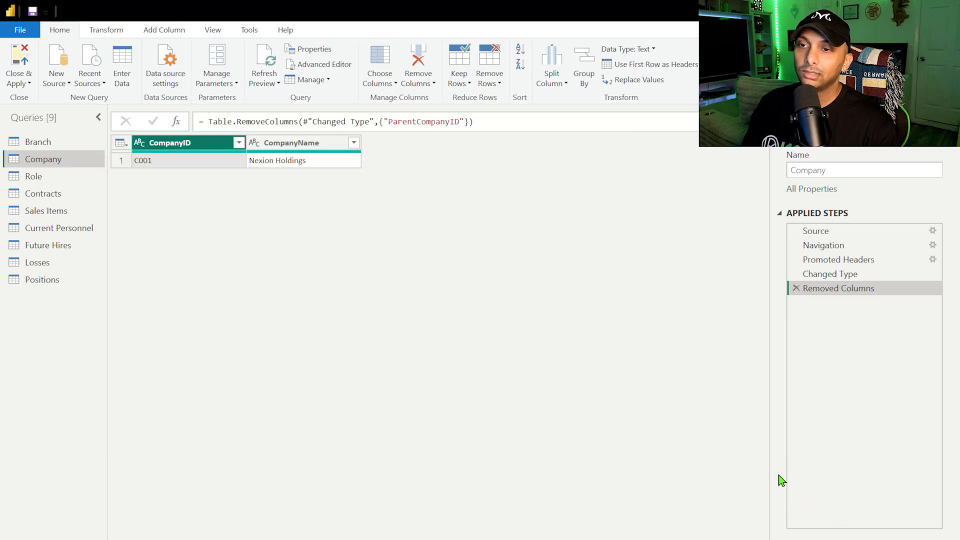
# Step: Add the description "Deleted the Parent Company Column (Non-Applicable)" to the Company query's Removed Columns step
pyautogui.rightClick(843, 291)
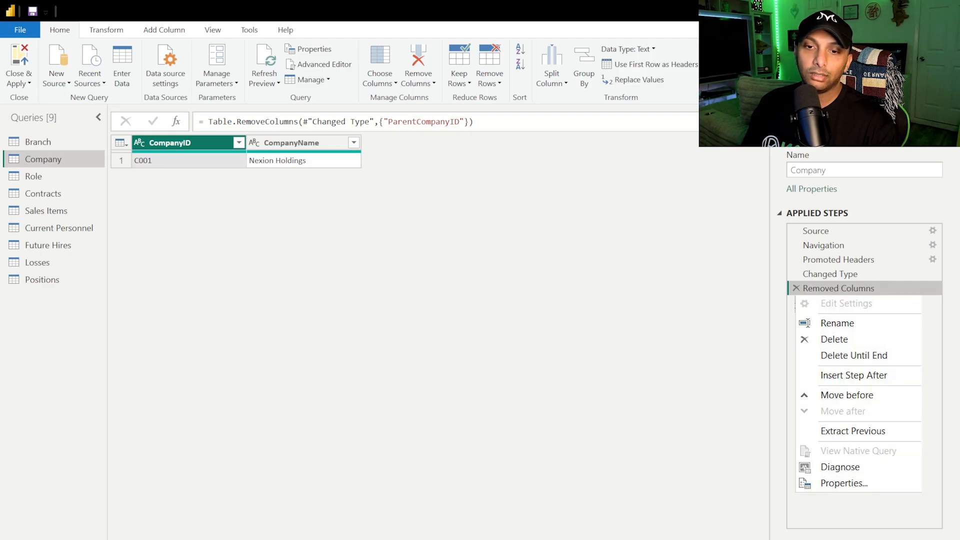
pyautogui.click(844, 483)
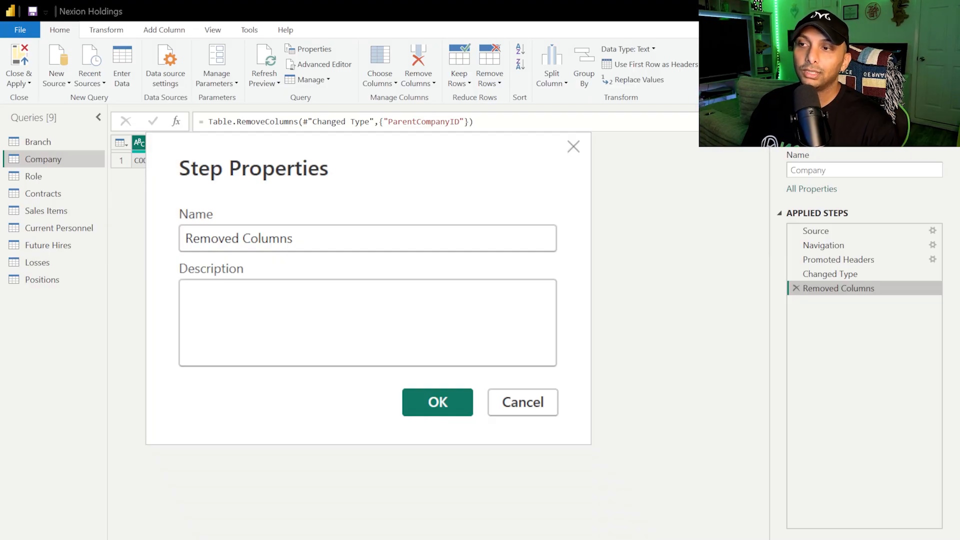
pyautogui.click(196, 297)
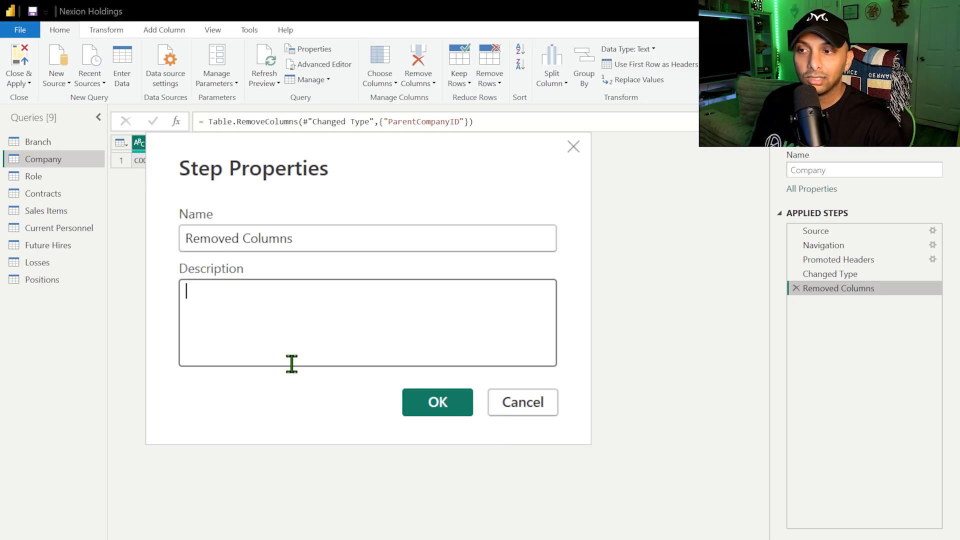
pyautogui.write('Deleted')
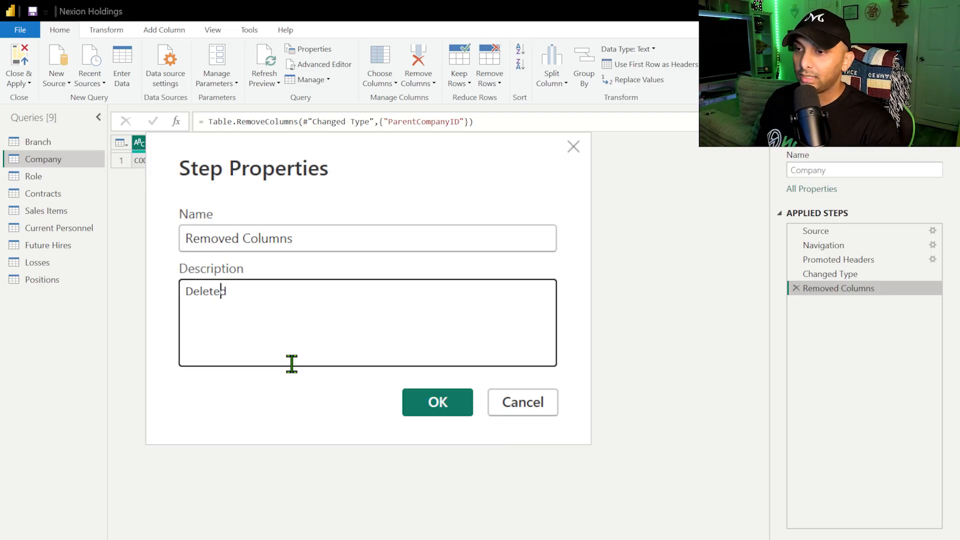
pyautogui.write(' the')
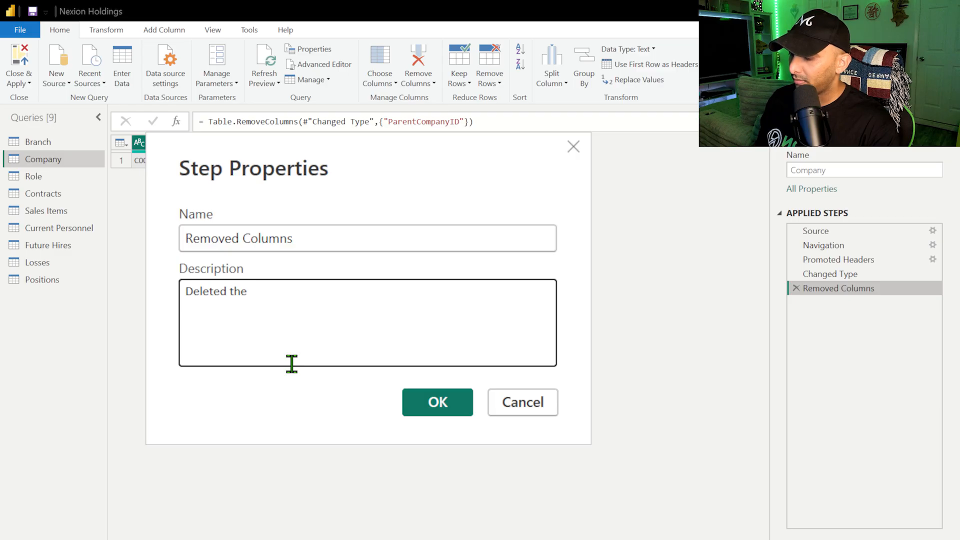
pyautogui.write(' Parent ')
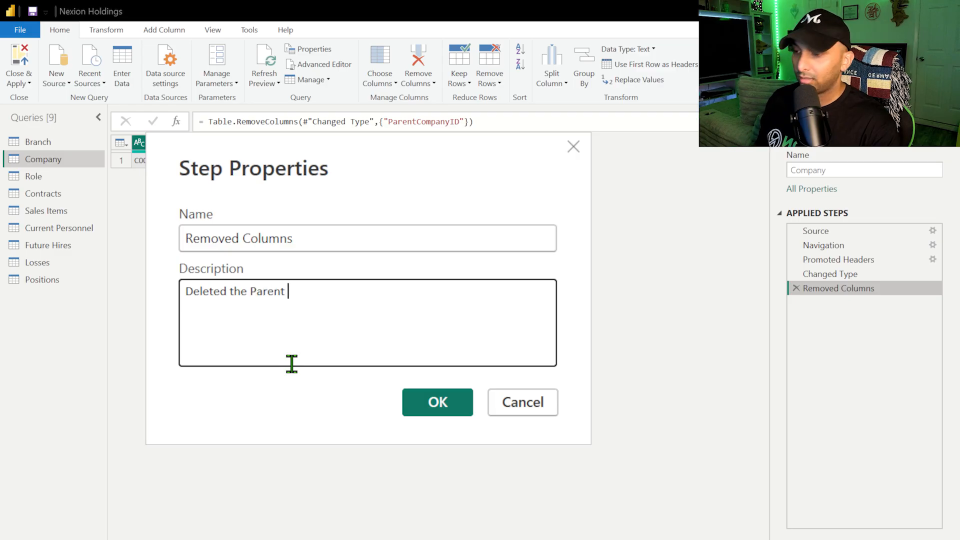
pyautogui.write('Company Column (N')
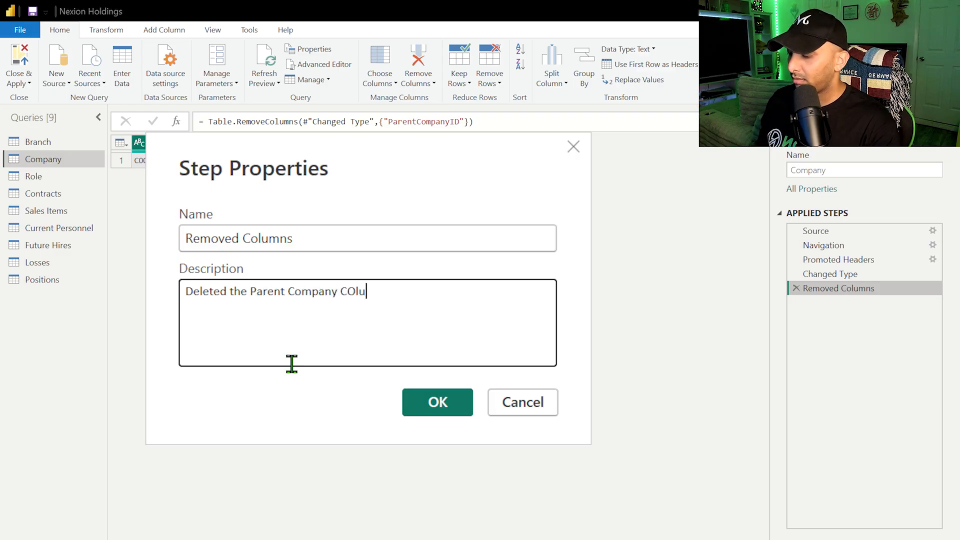
pyautogui.write('on-A')
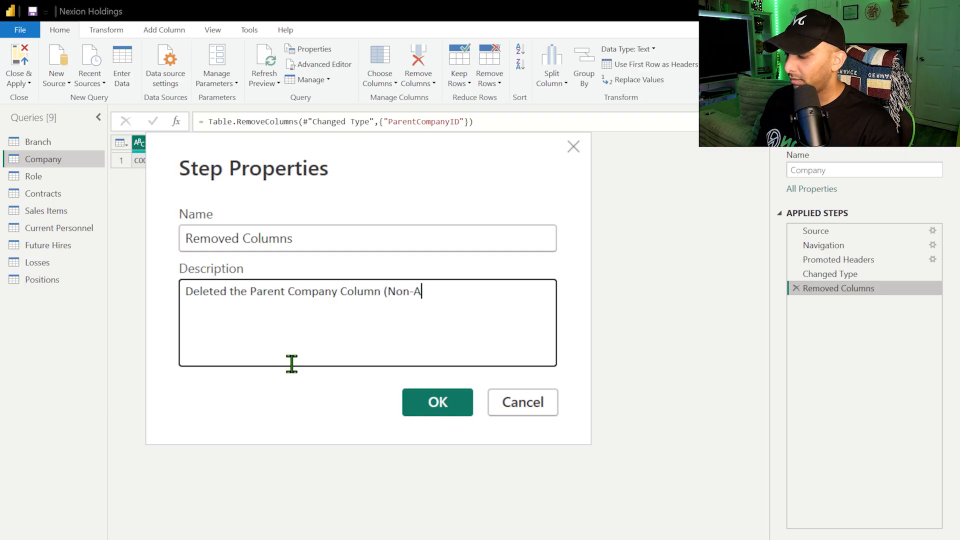
pyautogui.write('pplicable)')
pyautogui.click(437, 403)
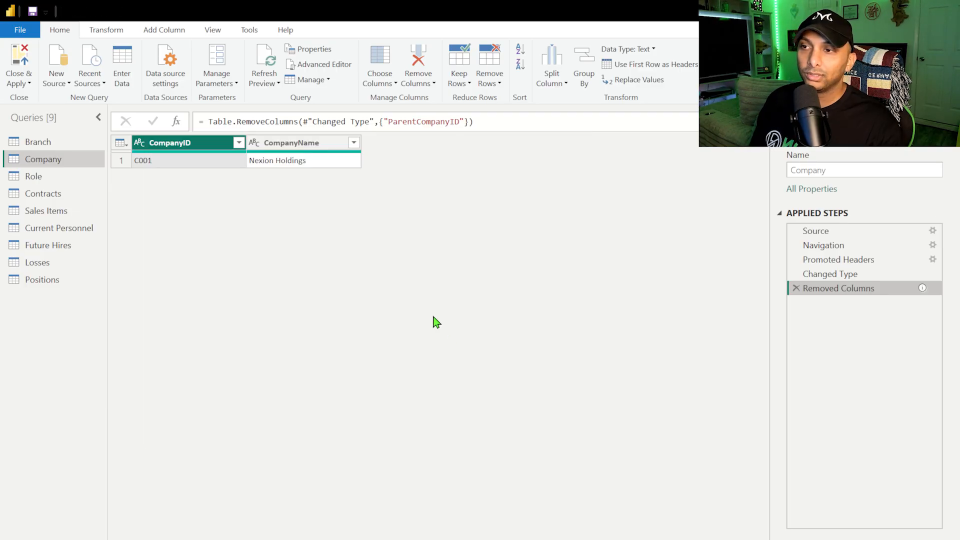
pyautogui.moveTo(923, 289)
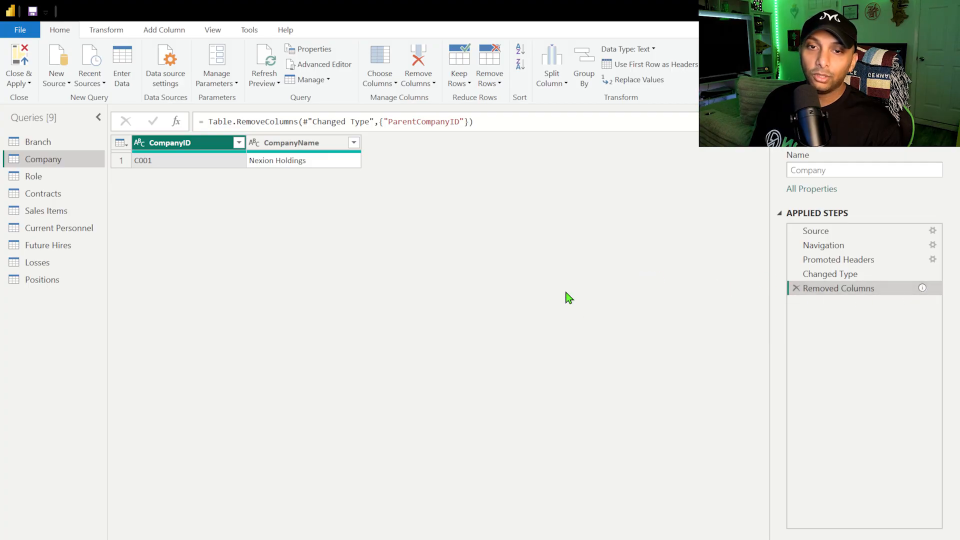
# Step: Examine the description comment and the Removed Columns line beneath it in the Company query's Advanced Editor code
pyautogui.click(317, 59)
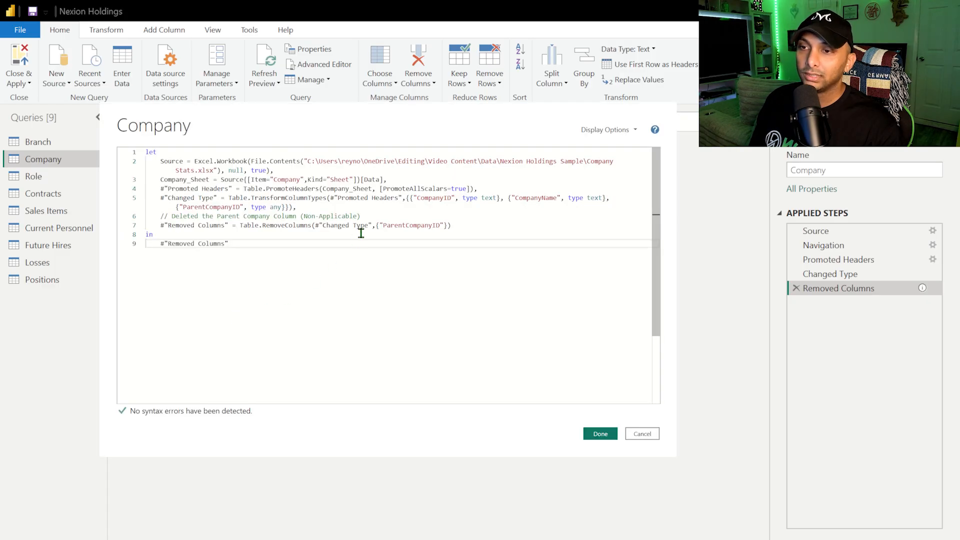
pyautogui.moveTo(369, 215); pyautogui.dragTo(147, 221)
pyautogui.click(228, 283)
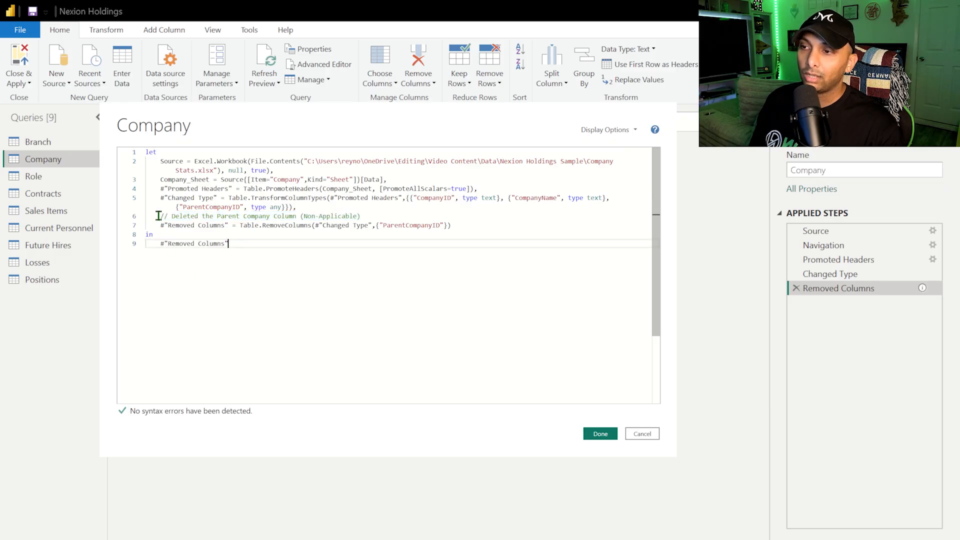
pyautogui.moveTo(160, 215); pyautogui.dragTo(169, 215)
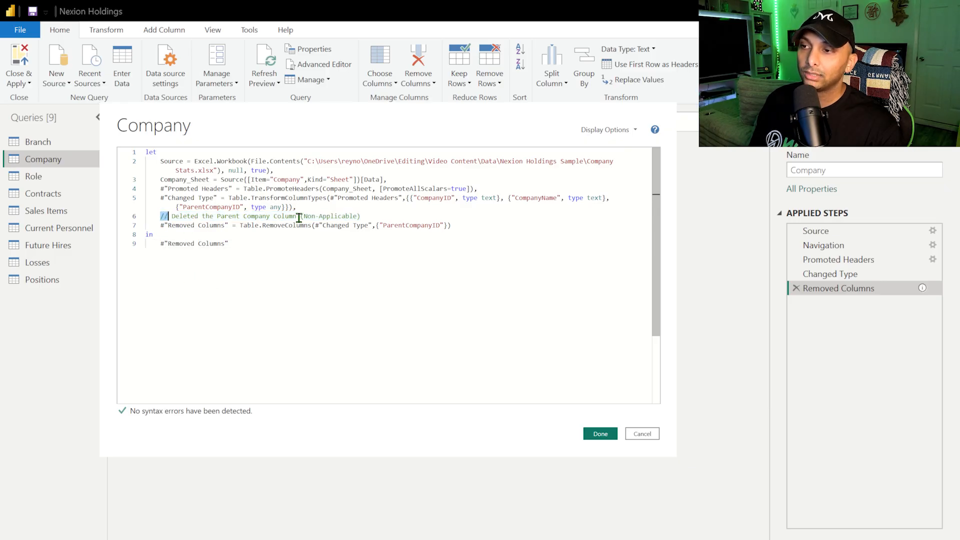
pyautogui.click(359, 215)
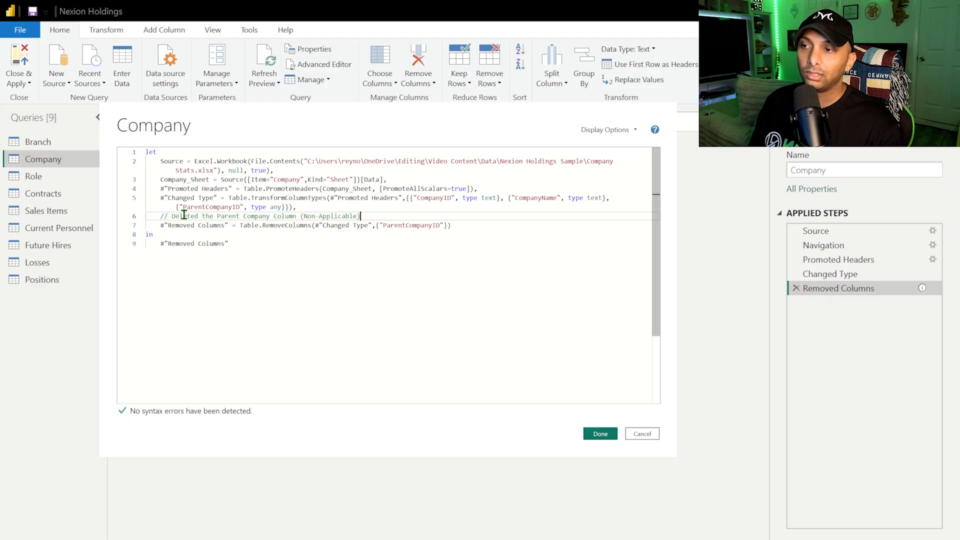
pyautogui.moveTo(159, 216); pyautogui.dragTo(360, 216)
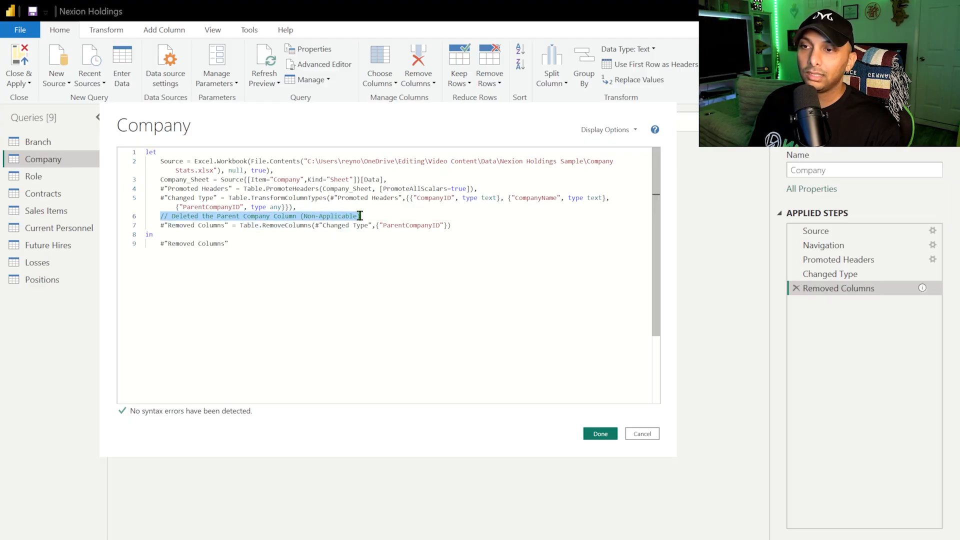
pyautogui.click(161, 226)
pyautogui.moveTo(162, 227); pyautogui.dragTo(453, 227)
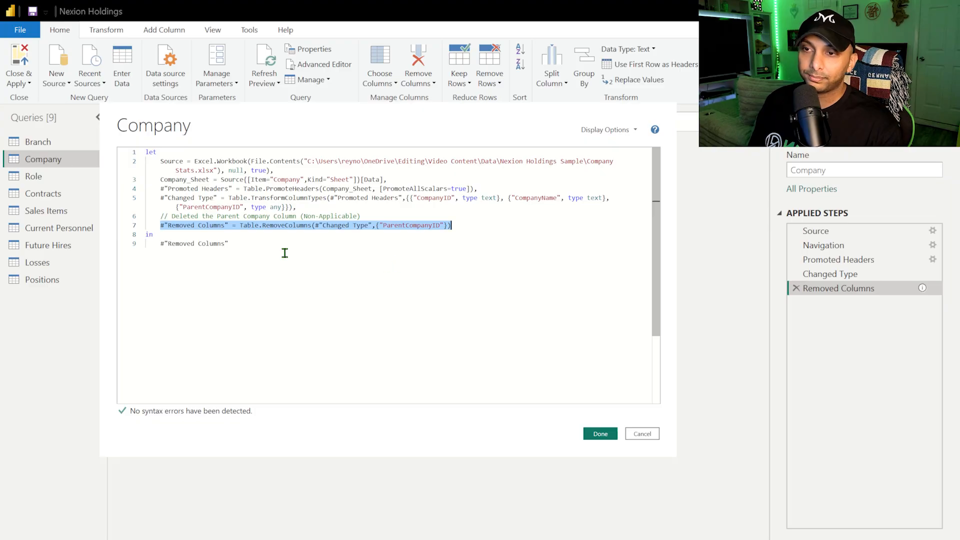
pyautogui.click(600, 434)
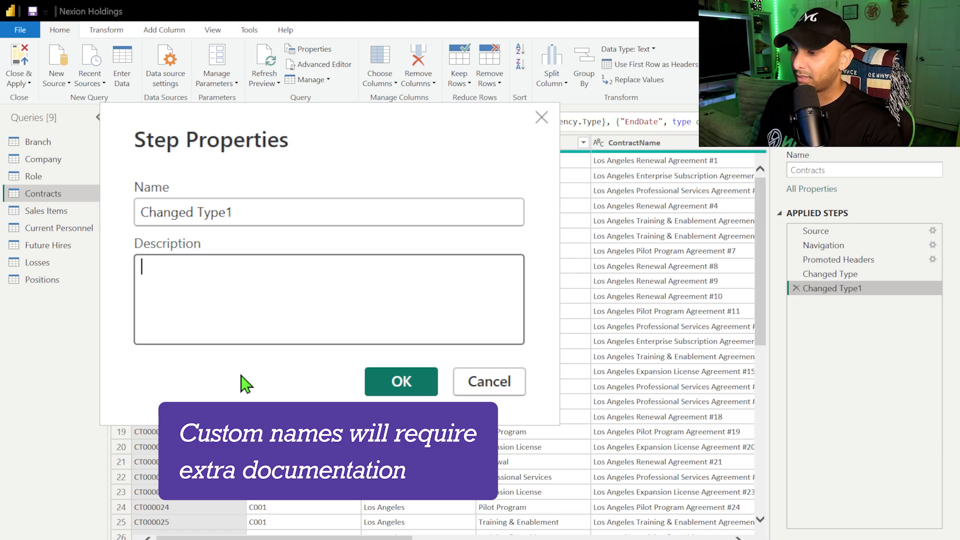
# Step: Describe the Contracts query's Changed Type1 step as "Dates no longer have times and the Salary was changed to a currency value."
pyautogui.write('Dates ')
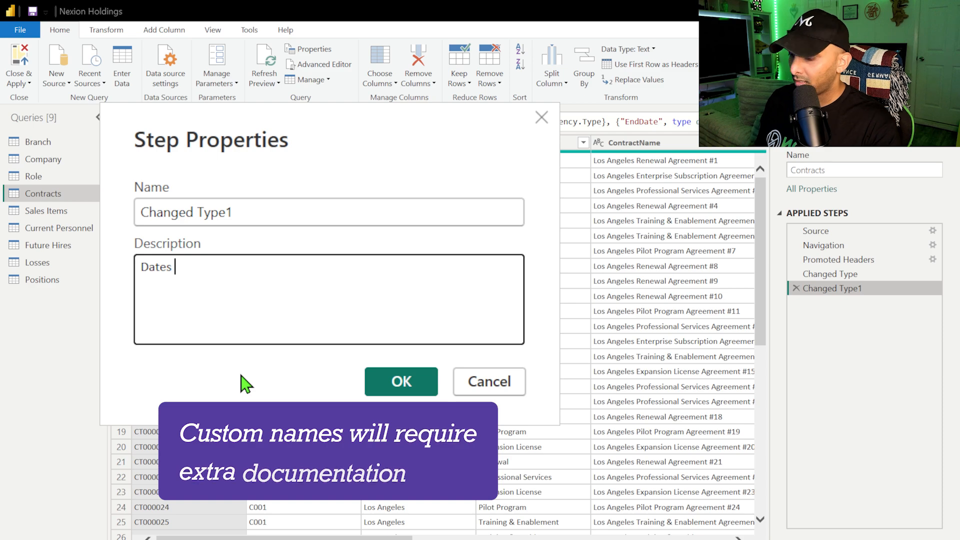
pyautogui.write('no longer h')
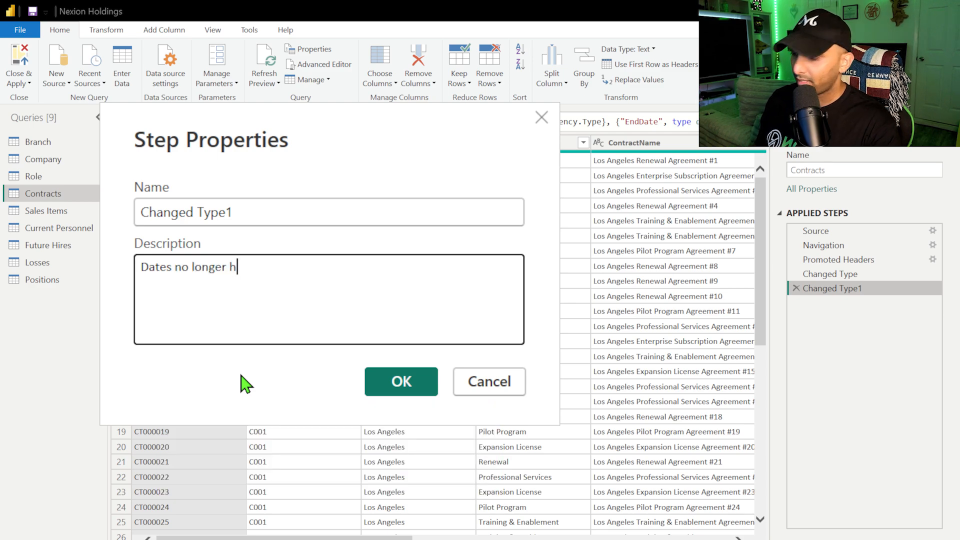
pyautogui.write('ave times and ')
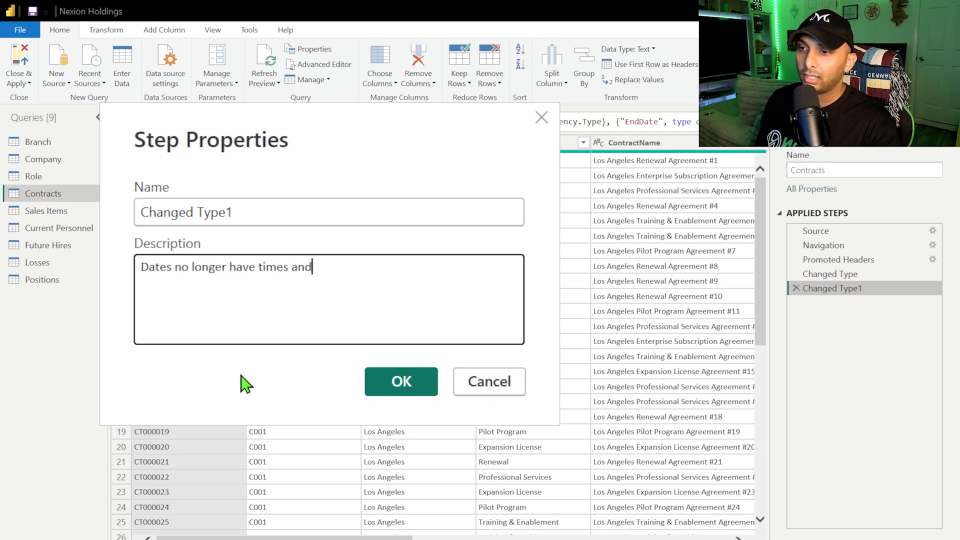
pyautogui.write('the Sa')
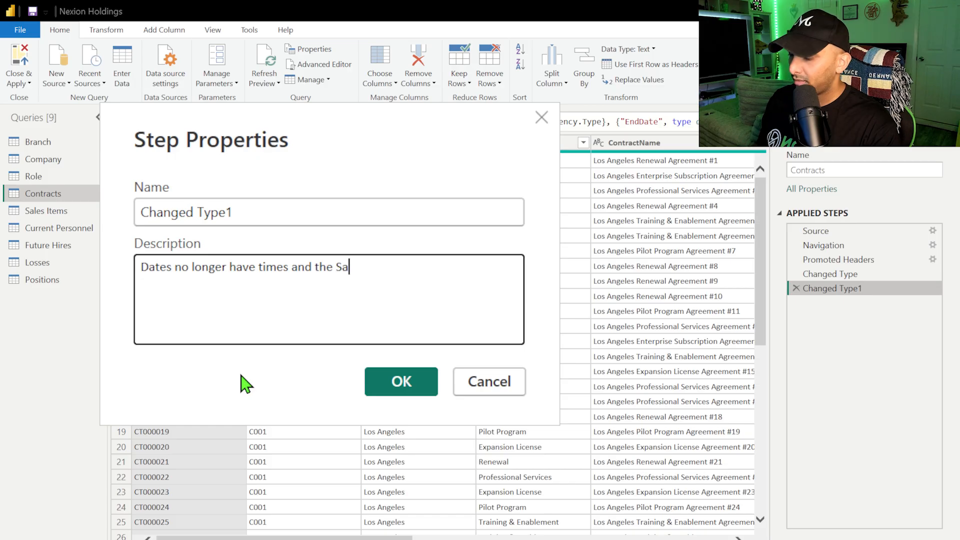
pyautogui.write('lary was chan')
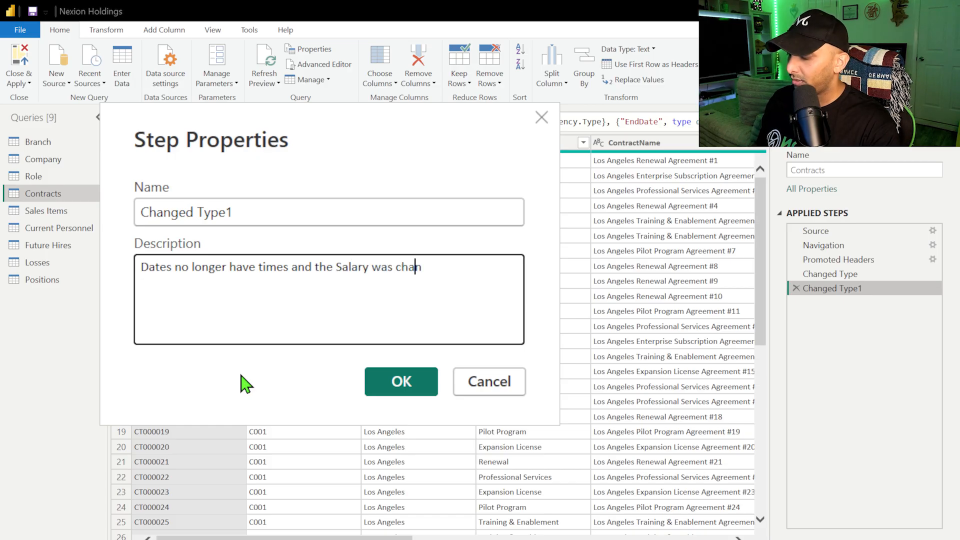
pyautogui.write('ged to a')
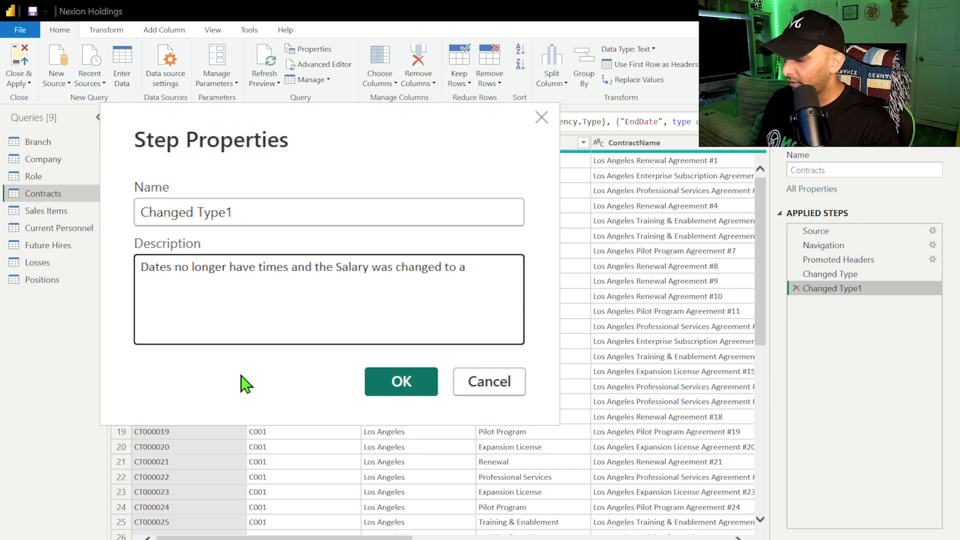
pyautogui.write(' currenc')
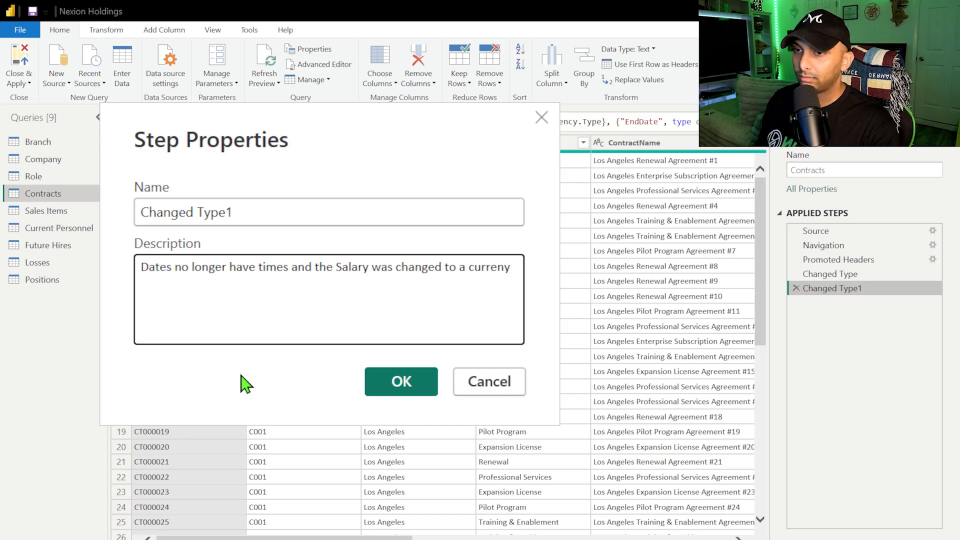
pyautogui.write('y value.')
pyautogui.press('Return')
pyautogui.moveTo(923, 290)
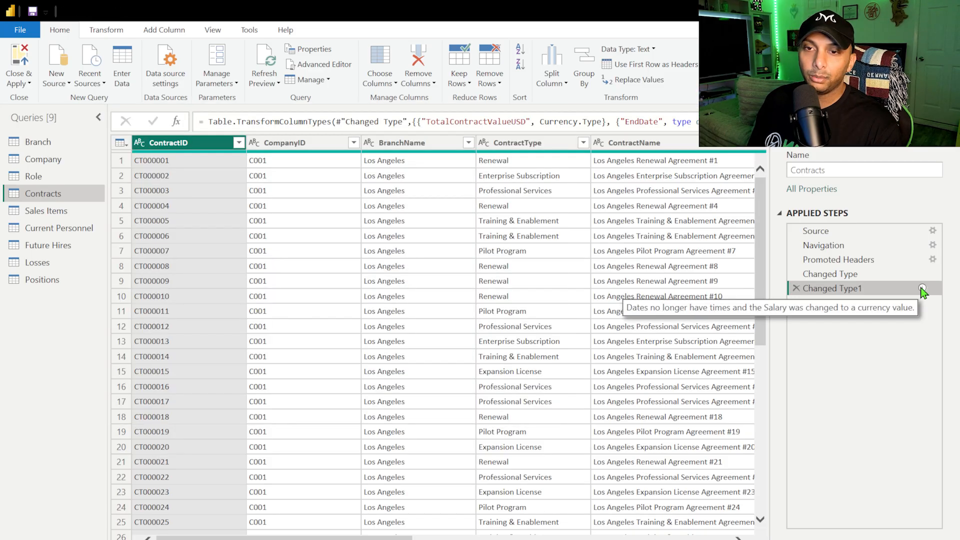
# Step: In the Sales Items query, change BillDate to the Date type and RevenueUSD to Fixed decimal number
pyautogui.click(77, 213)
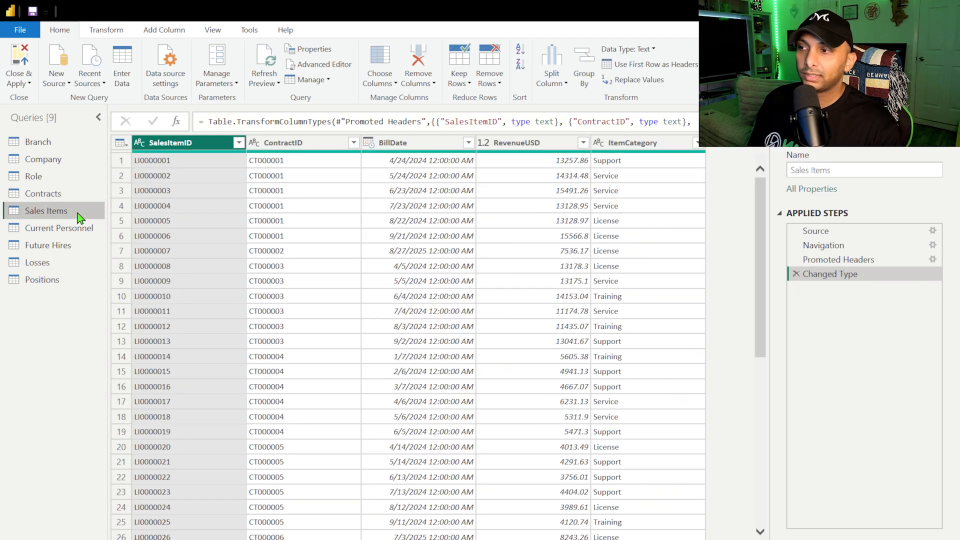
pyautogui.click(422, 144)
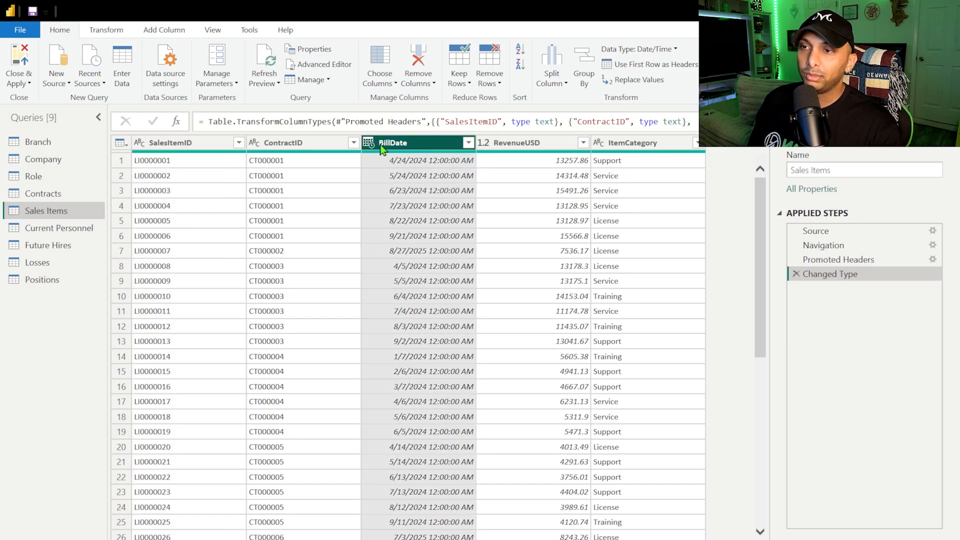
pyautogui.click(368, 143)
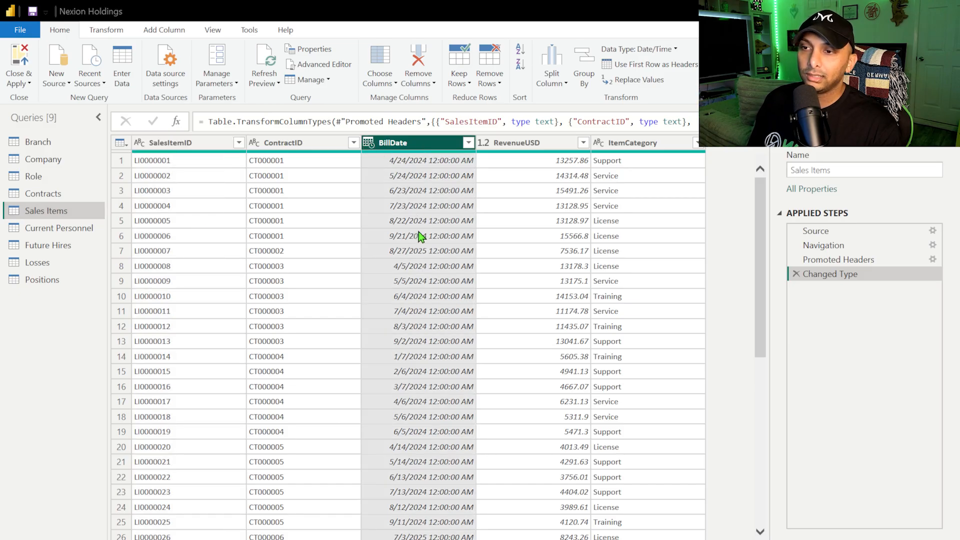
pyautogui.click(390, 226)
pyautogui.click(493, 144)
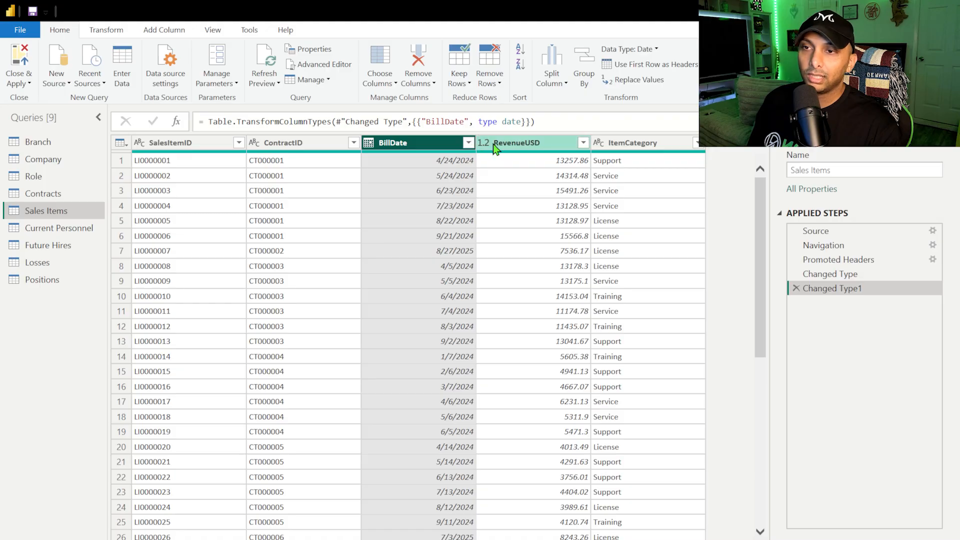
pyautogui.click(483, 143)
pyautogui.click(506, 172)
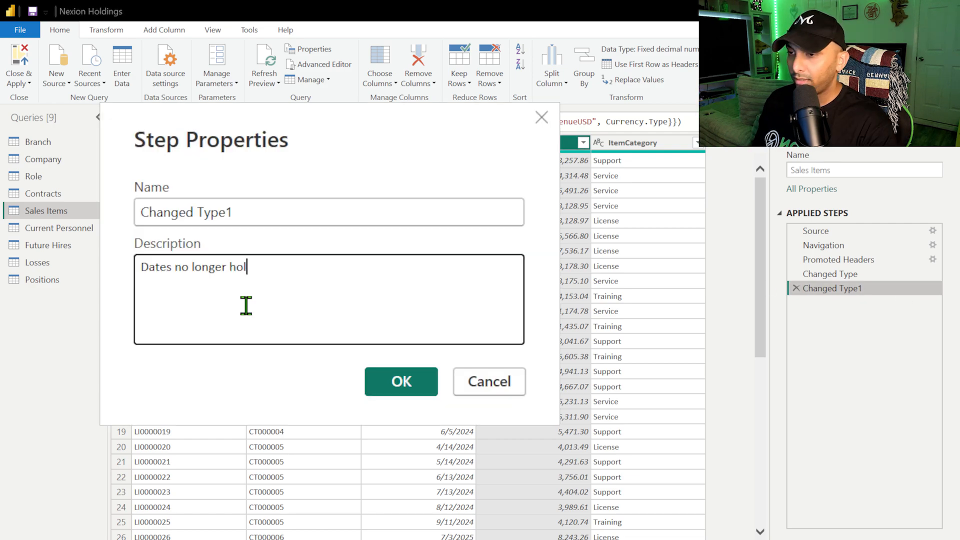
# Step: Describe the Sales Items query's Changed Type1 step as "Dates no longer holds time and revenue was changed to currency."
pyautogui.write('ds time and')
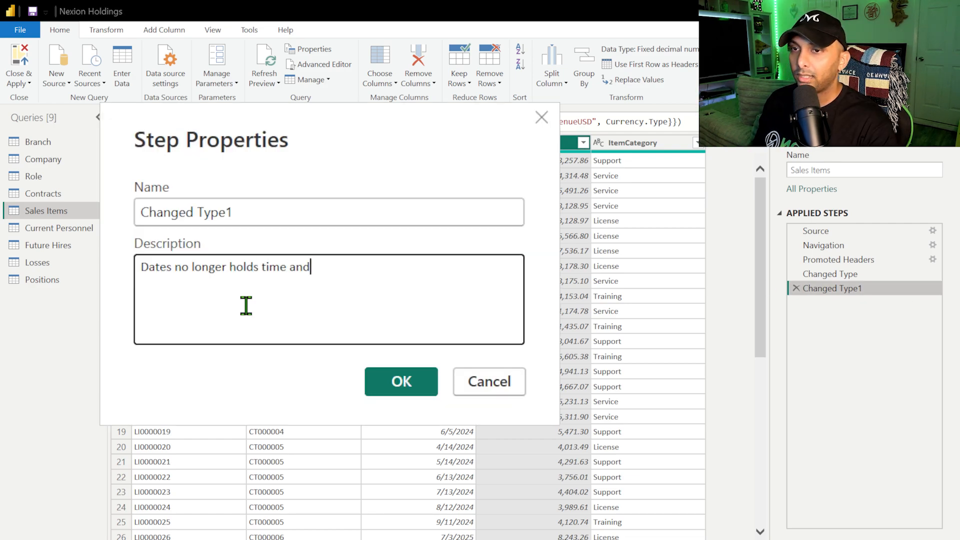
pyautogui.write(' re')
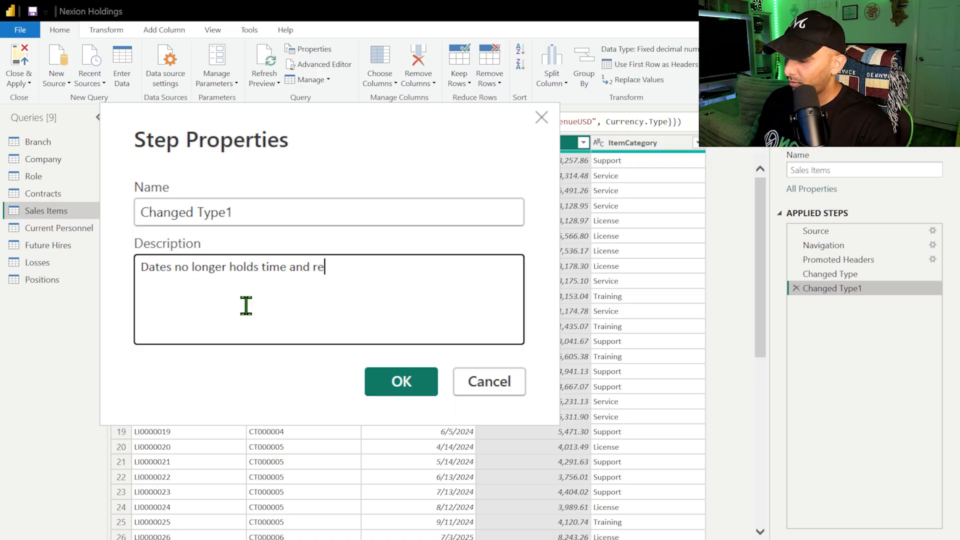
pyautogui.write('venue was changed')
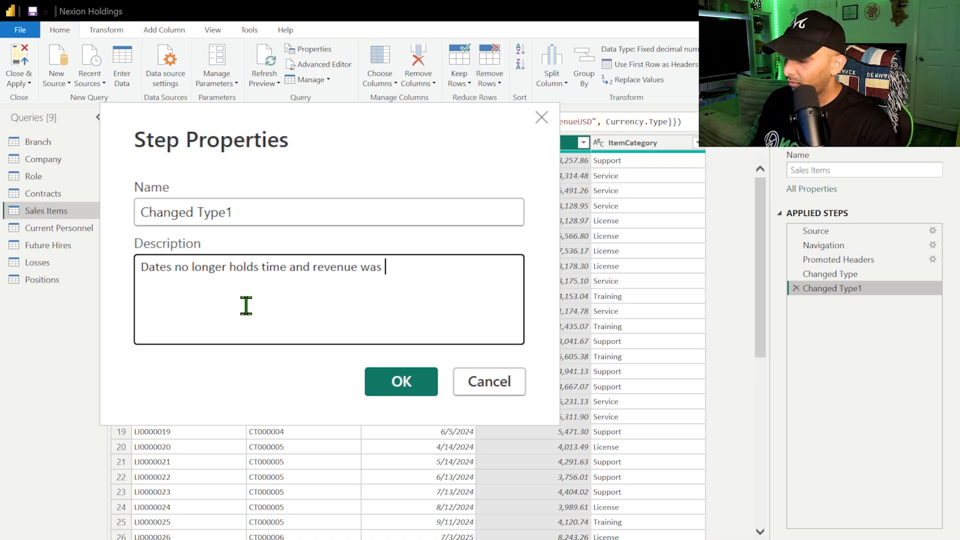
pyautogui.write(' to currentl')
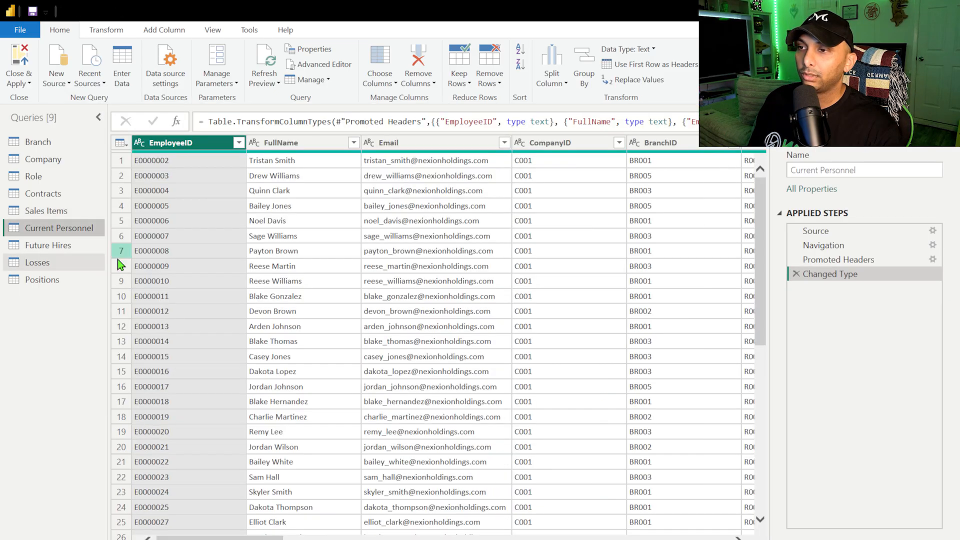
# Step: Change the BirthDate column of the Current Personnel query to the Date type as a new applied step
pyautogui.moveTo(258, 538); pyautogui.dragTo(462, 534)
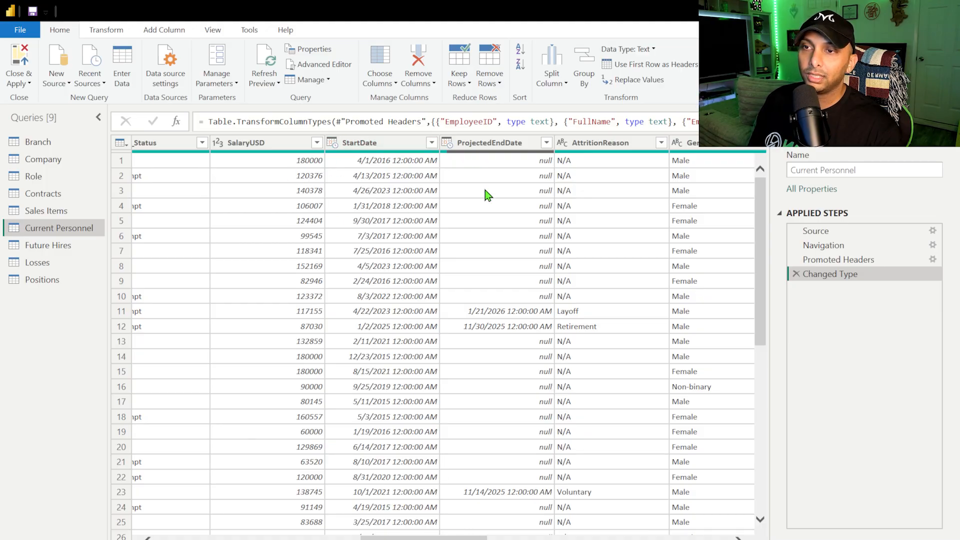
pyautogui.moveTo(453, 539)
pyautogui.mouseDown()
pyautogui.moveTo(696, 538)
pyautogui.moveTo(490, 538)
pyautogui.mouseUp()
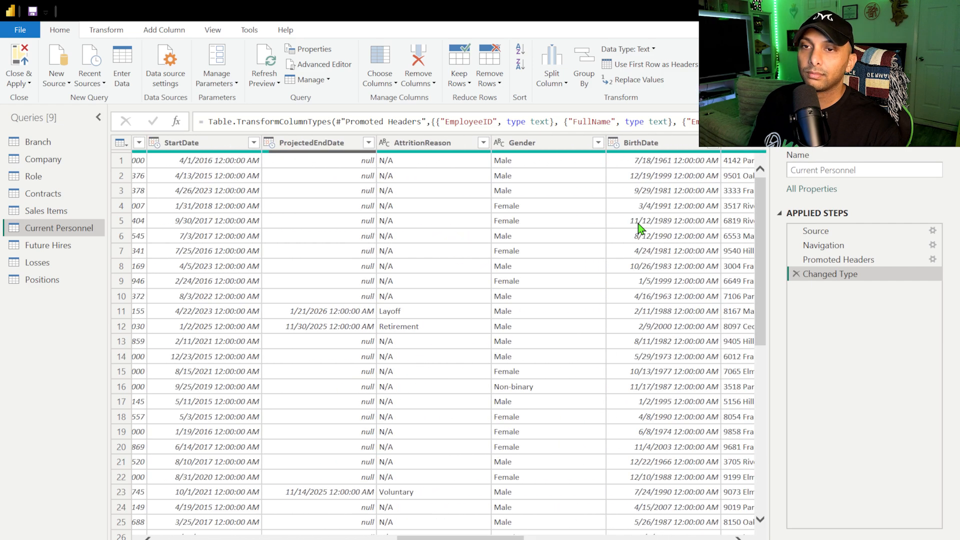
pyautogui.click(613, 144)
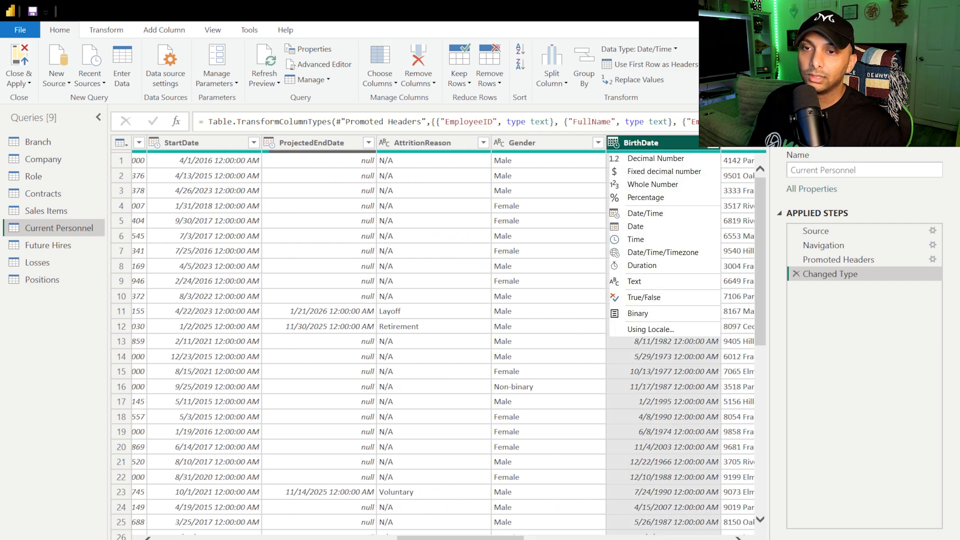
pyautogui.click(635, 228)
pyautogui.click(678, 274)
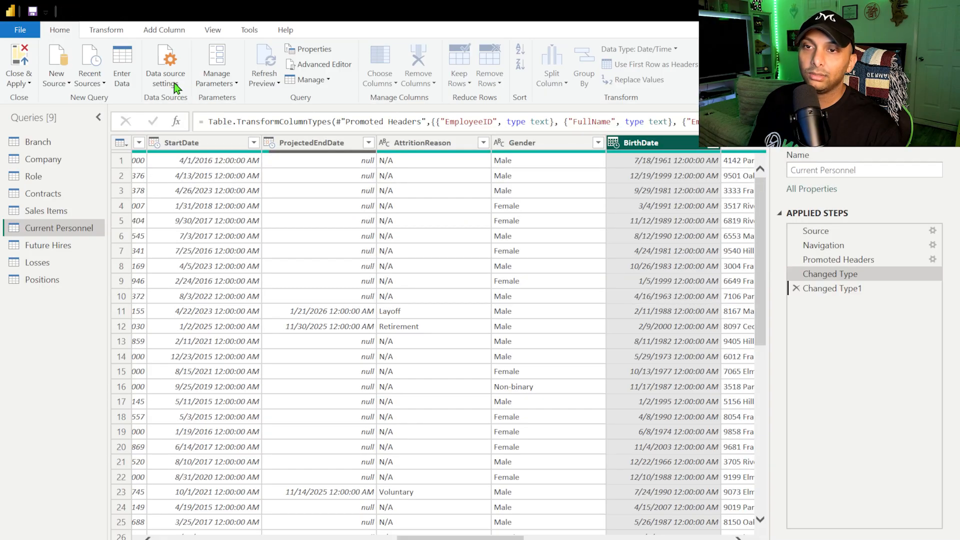
# Step: Change the Current Personnel query's ProjectedEndDate column to the Date type and check its values down the rows
pyautogui.moveTo(487, 539); pyautogui.dragTo(430, 539)
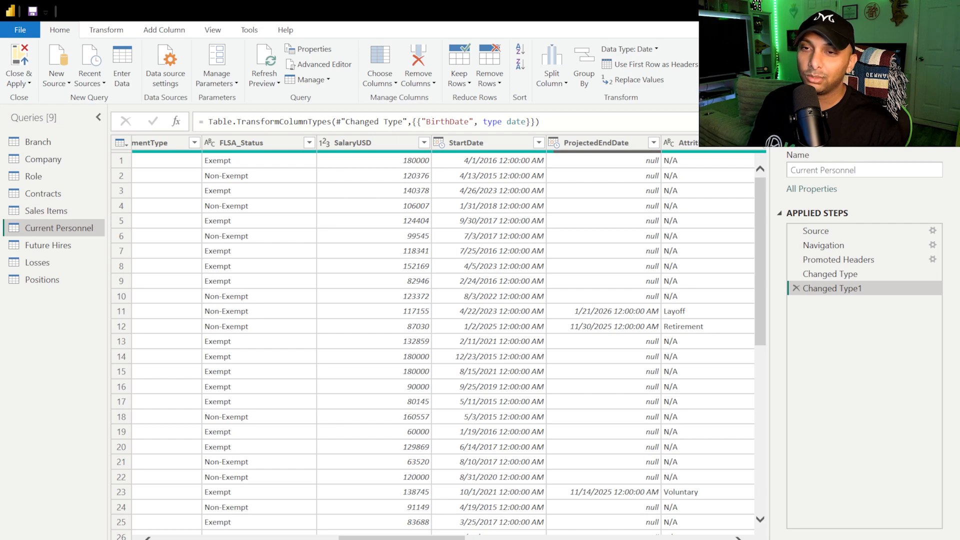
pyautogui.click(554, 142)
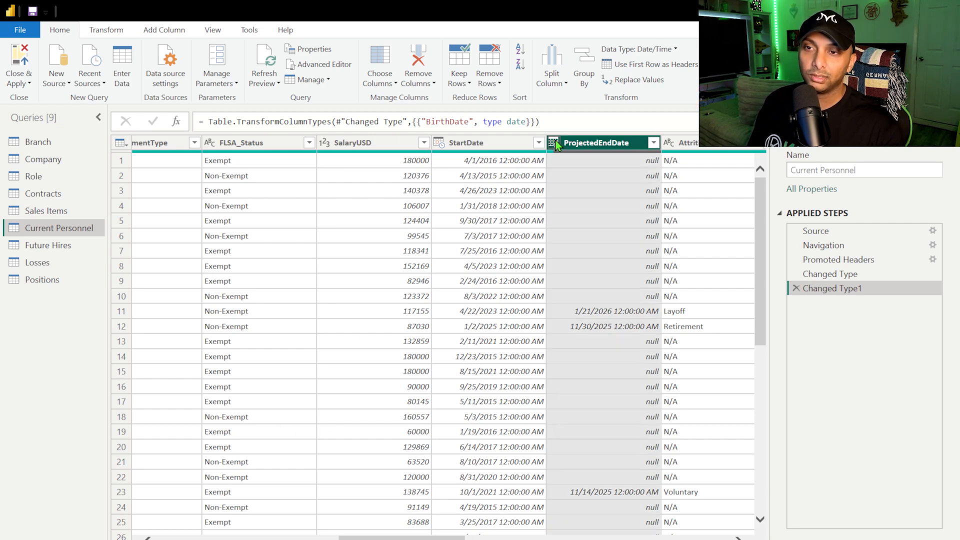
pyautogui.click(618, 210)
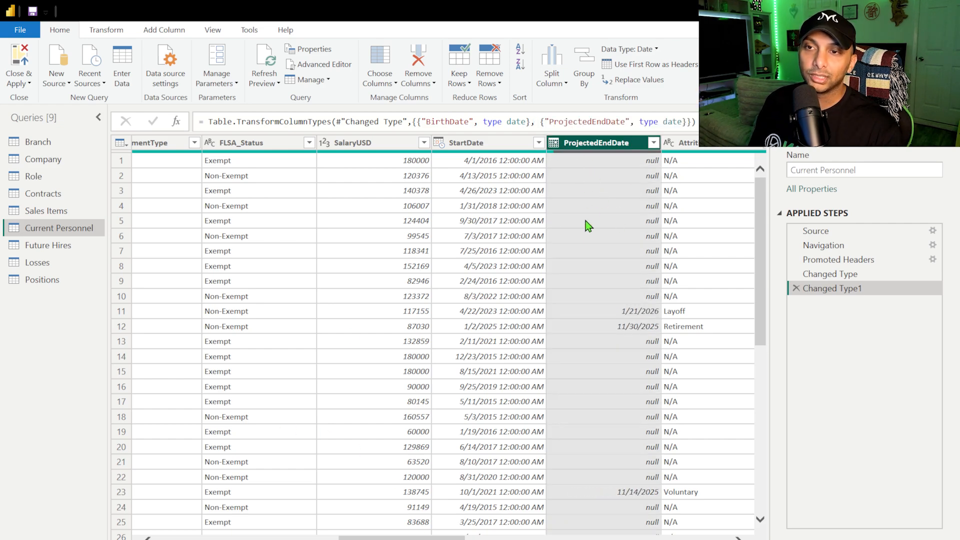
pyautogui.scroll(-15, 593, 253)
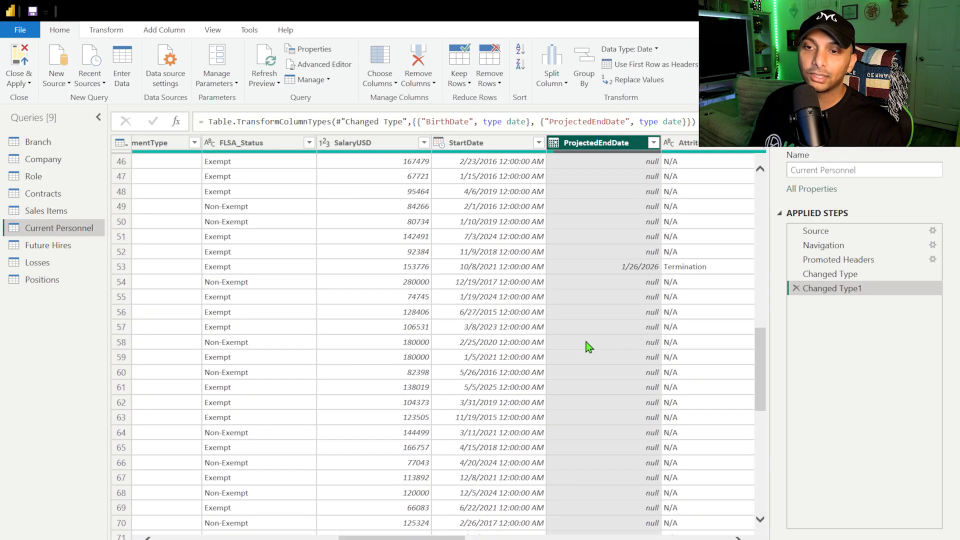
pyautogui.scroll(15, 586, 343)
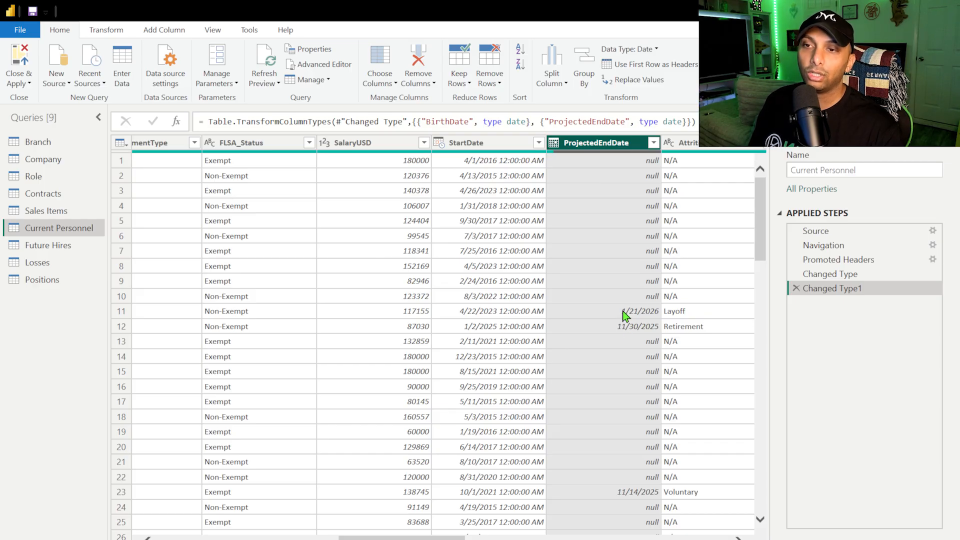
# Step: In the Current Personnel query, change StartDate to the Date type and SalaryUSD to Fixed decimal number
pyautogui.click(439, 143)
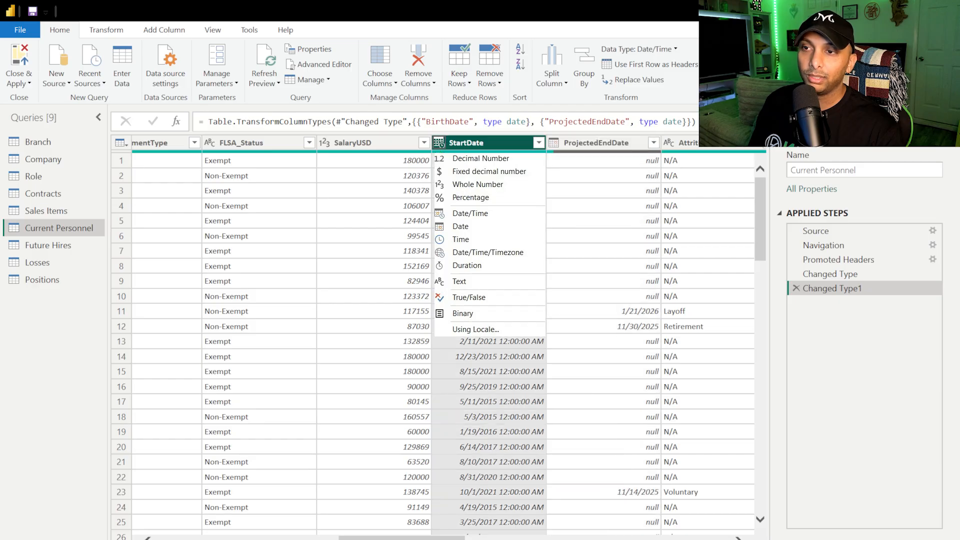
pyautogui.click(460, 226)
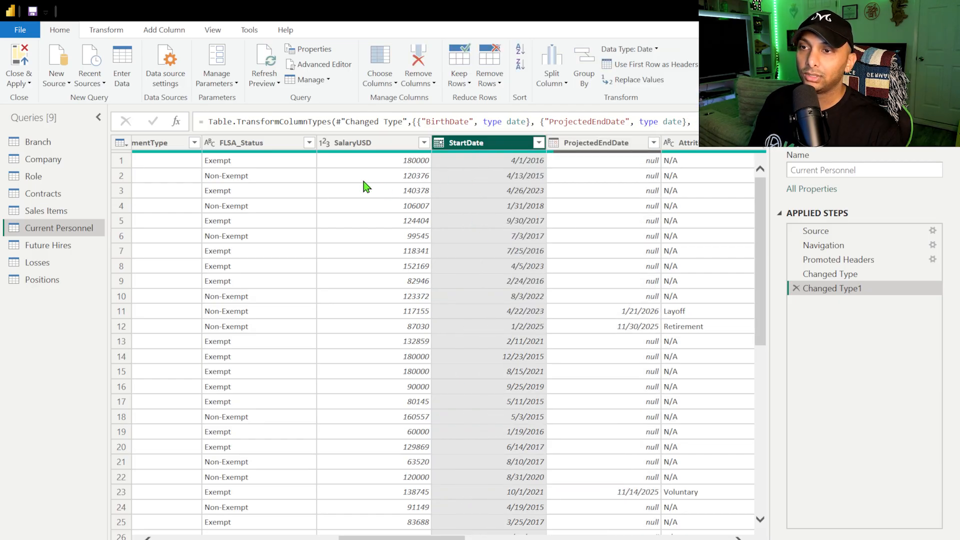
pyautogui.click(324, 144)
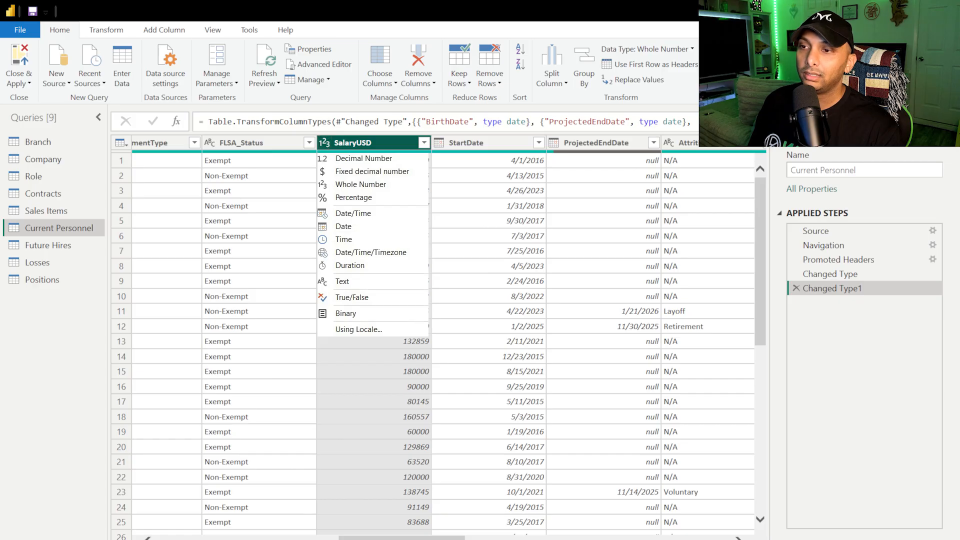
pyautogui.click(341, 172)
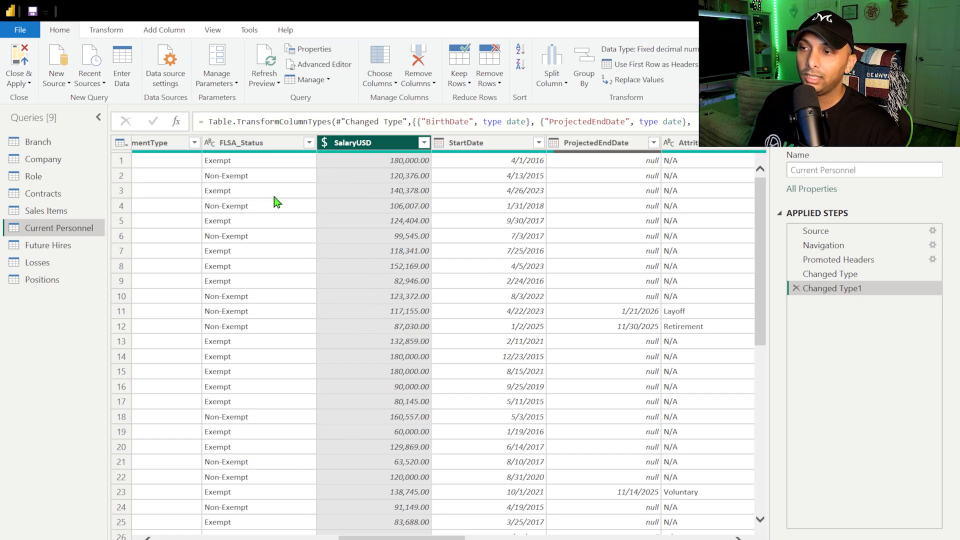
# Step: Copy the description text of the Sales Items query's Changed Type1 step and close its properties without changes
pyautogui.click(42, 211)
pyautogui.moveTo(924, 290)
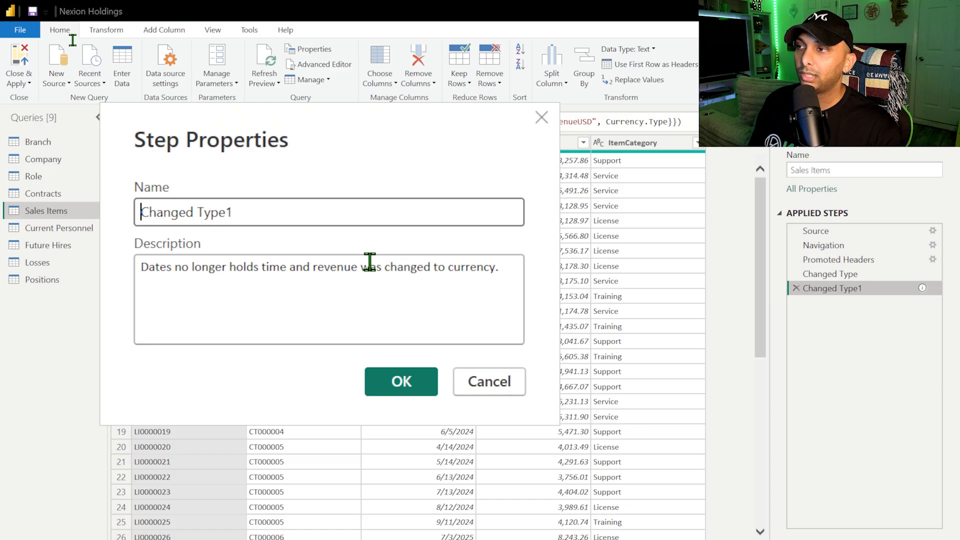
pyautogui.tripleClick(358, 279)
pyautogui.hotkey('ctrl', 'c')
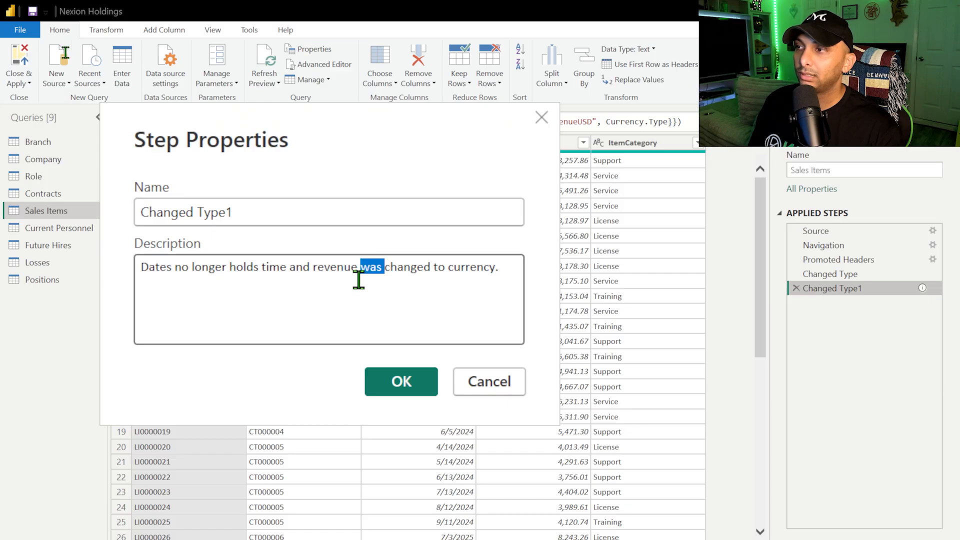
pyautogui.click(500, 385)
# Step: Add the description "Dates no longer holds time and revenue was changed to currency." to the Current Personnel query's Changed Type1 step
pyautogui.click(65, 228)
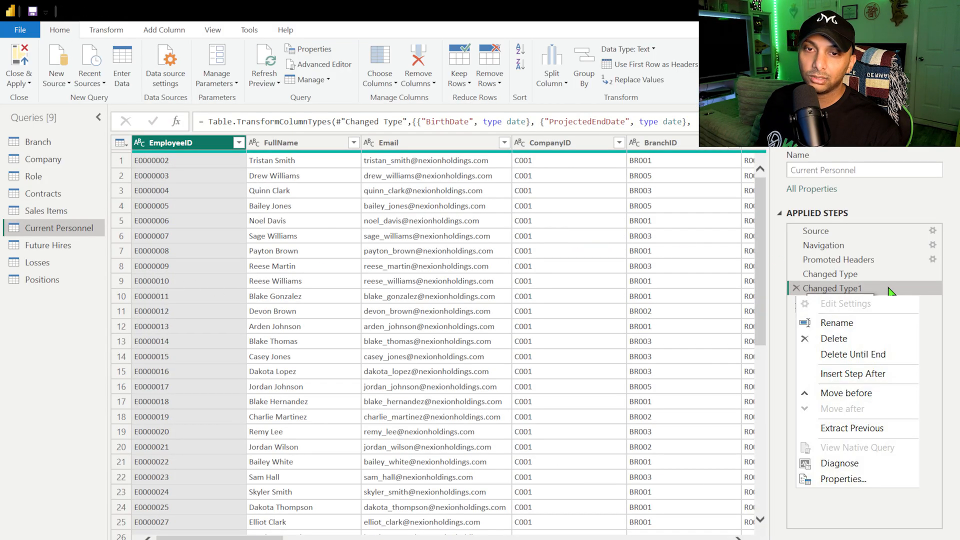
pyautogui.rightClick(807, 289)
pyautogui.click(844, 479)
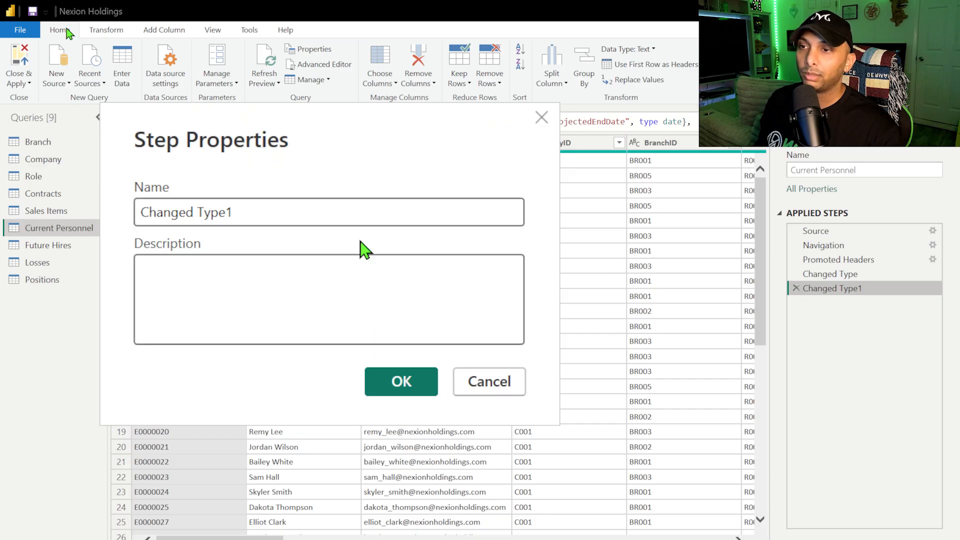
pyautogui.click(325, 277)
pyautogui.hotkey('ctrl', 'v')
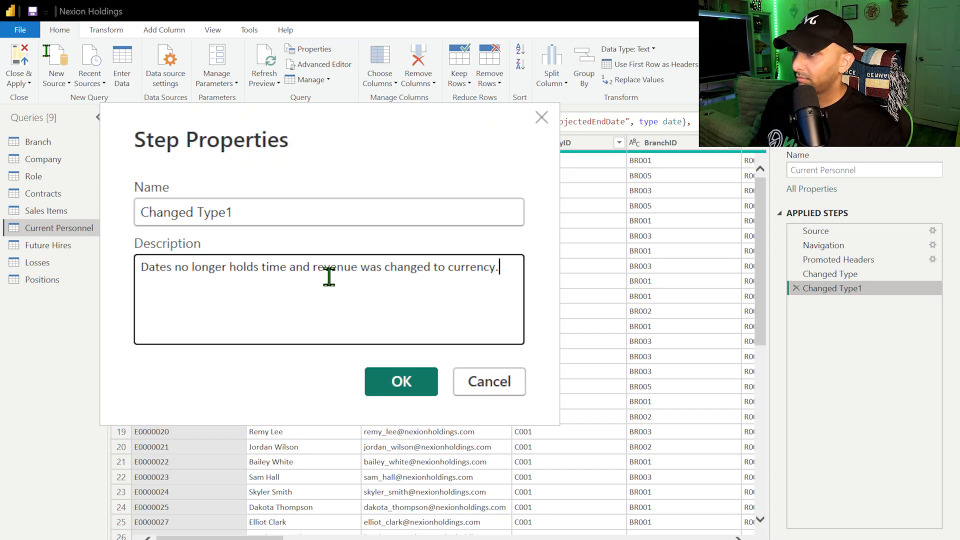
pyautogui.click(417, 376)
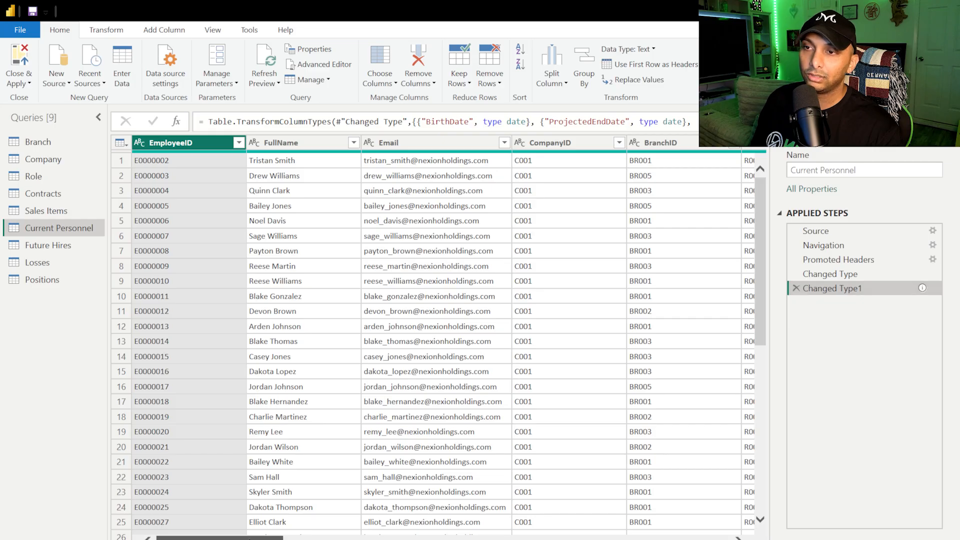
# Step: Change the Future Hires query's SalaryUSD column to Fixed decimal number as a new applied step
pyautogui.click(48, 245)
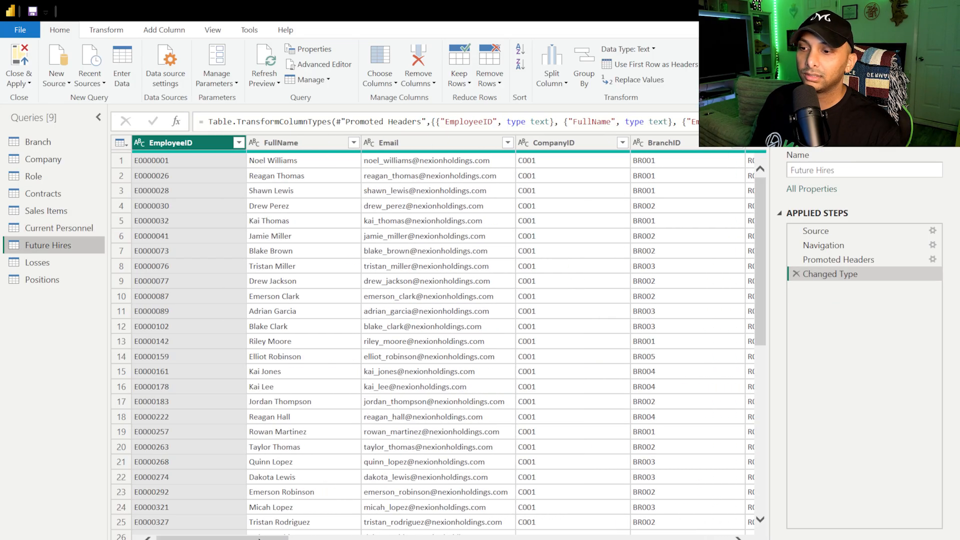
pyautogui.moveTo(259, 539); pyautogui.dragTo(439, 536)
pyautogui.click(400, 143)
pyautogui.click(380, 143)
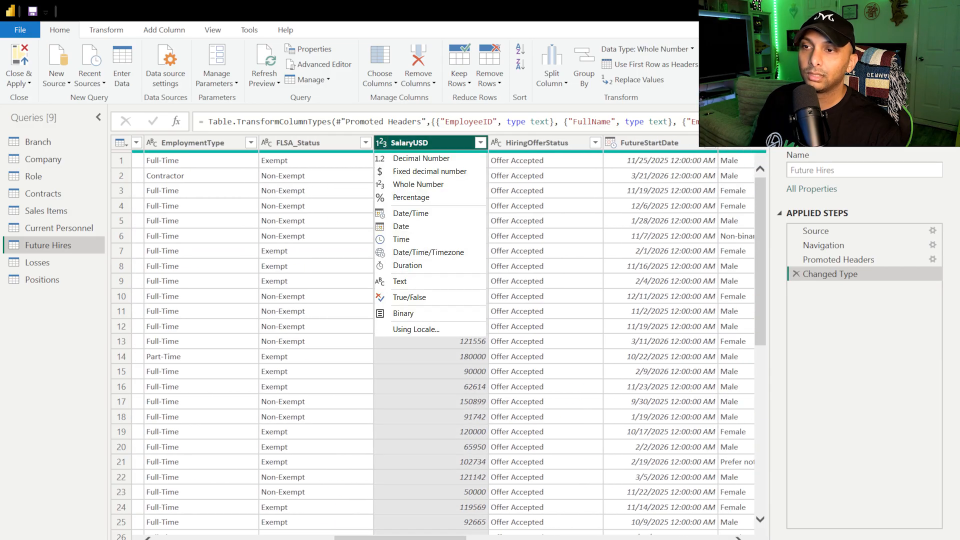
pyautogui.click(403, 172)
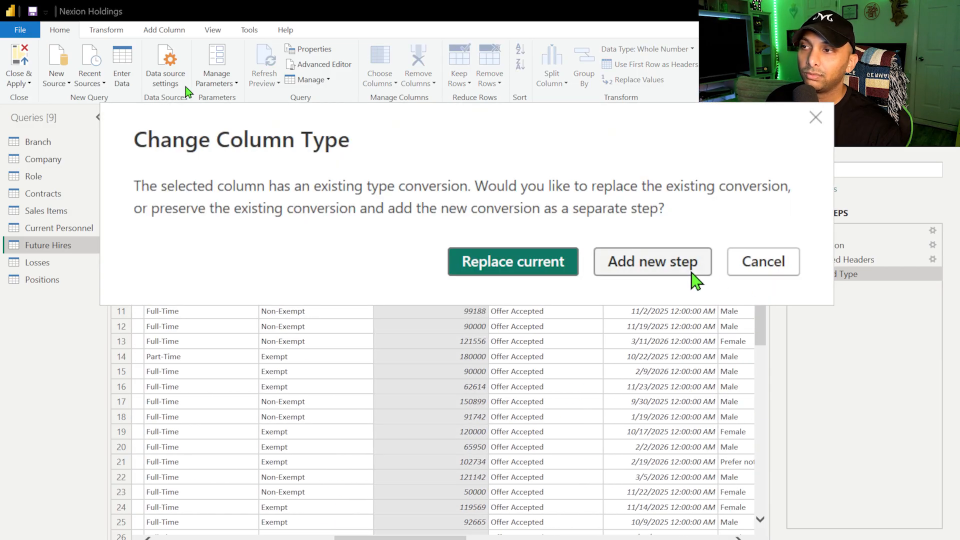
pyautogui.click(691, 267)
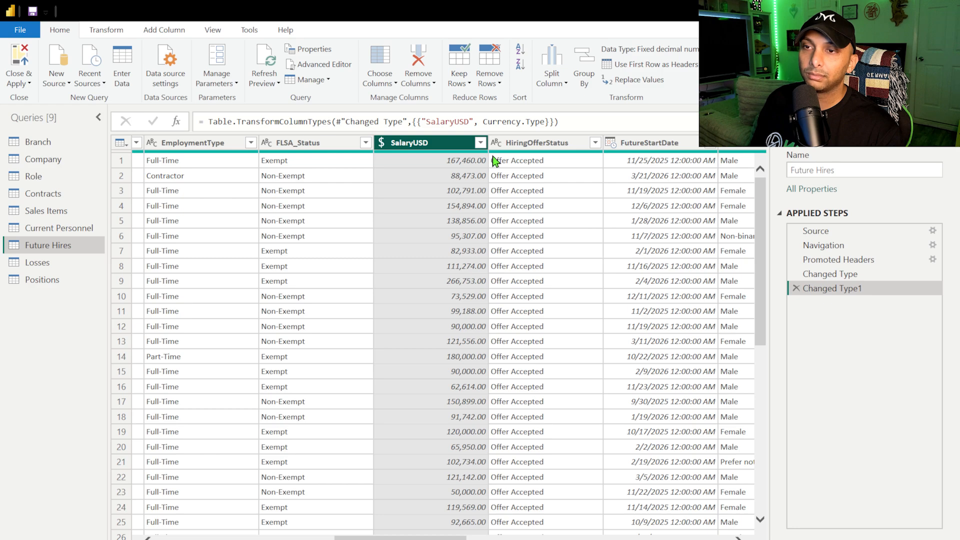
# Step: Change the FutureStartDate and BirthDate columns of the Future Hires query to the Date type
pyautogui.click(611, 143)
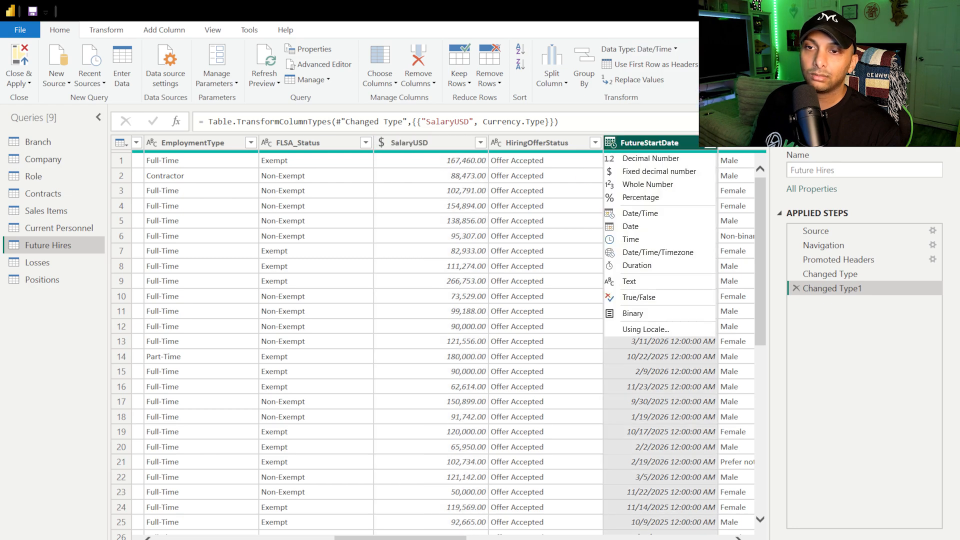
pyautogui.click(635, 227)
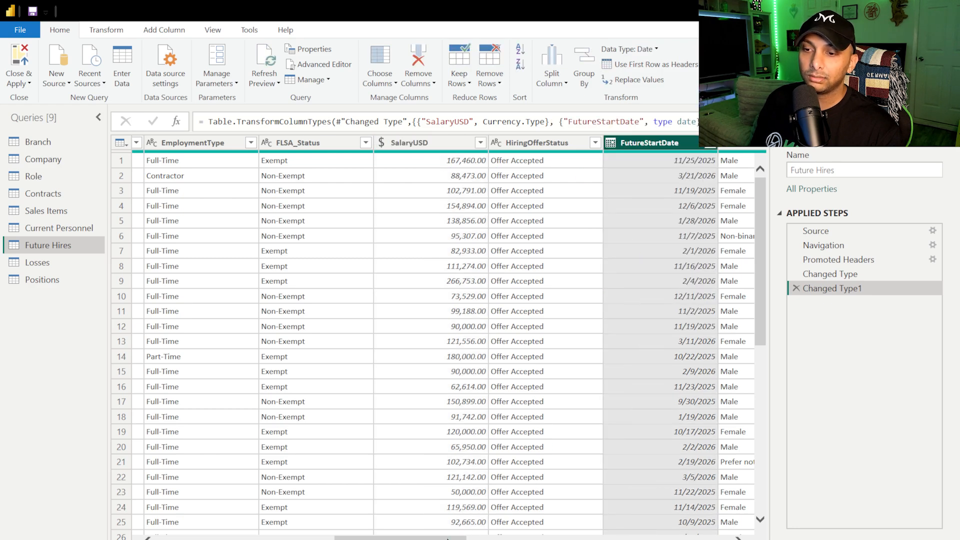
pyautogui.moveTo(448, 538); pyautogui.dragTo(552, 538)
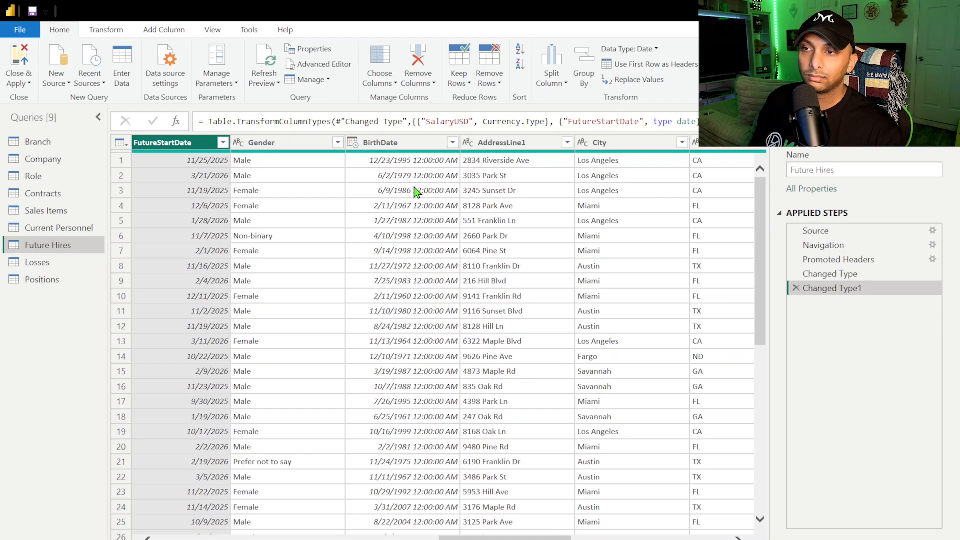
pyautogui.click(353, 142)
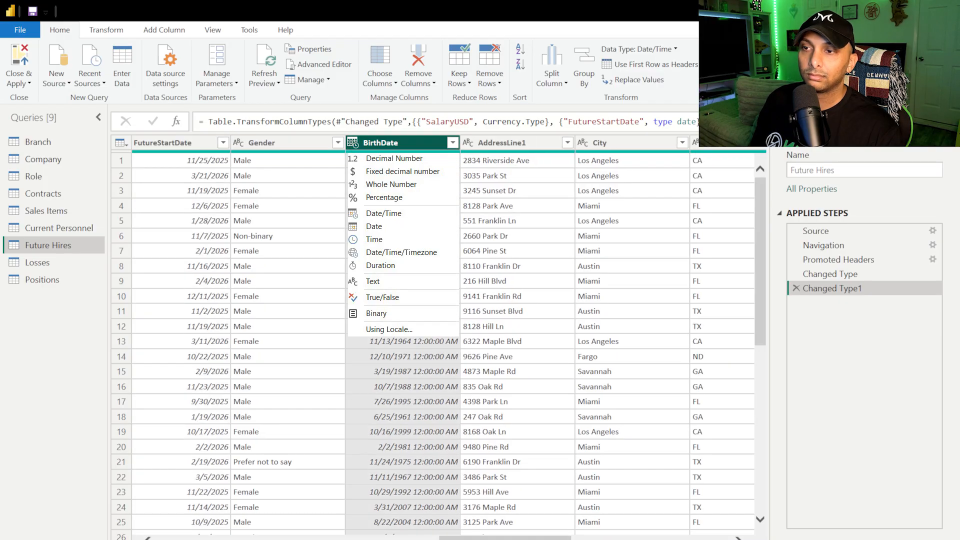
pyautogui.click(374, 226)
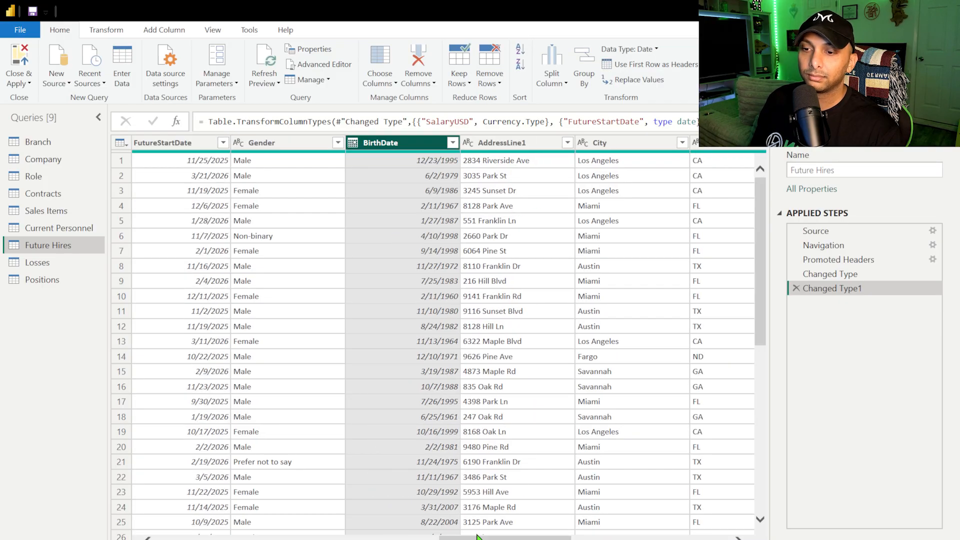
# Step: Describe the Future Hires query's Changed Type1 step as "Dates no longer holds time and revenue was changed to currency."
pyautogui.moveTo(477, 538)
pyautogui.mouseDown()
pyautogui.moveTo(637, 538)
pyautogui.moveTo(428, 538)
pyautogui.mouseUp()
pyautogui.doubleClick(832, 289)
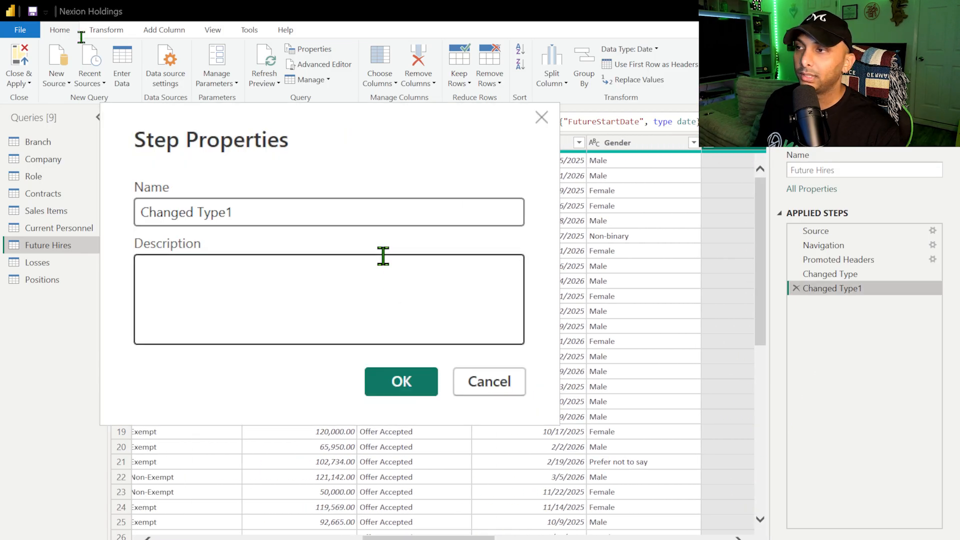
pyautogui.click(376, 275)
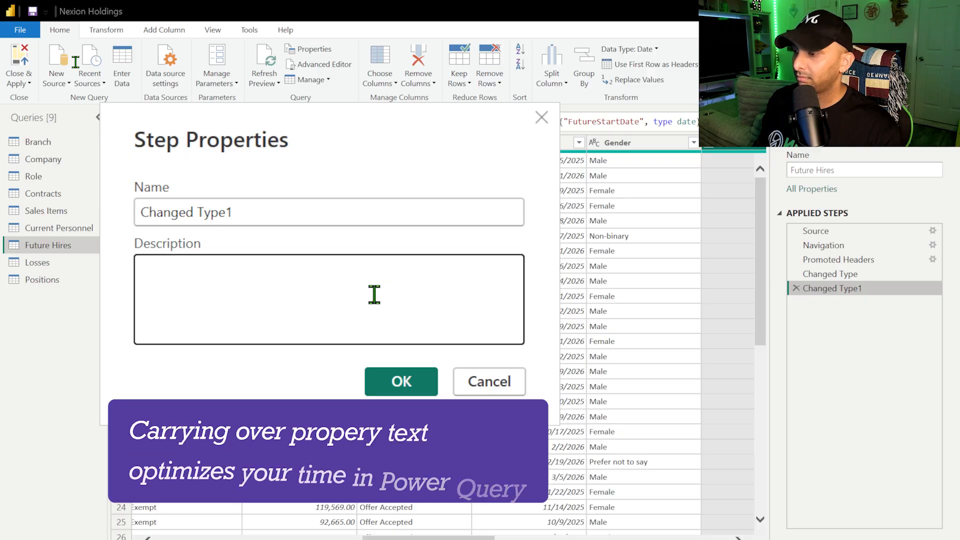
pyautogui.write('Dates no longer holds time and revenue was changed to currency.')
pyautogui.click(429, 386)
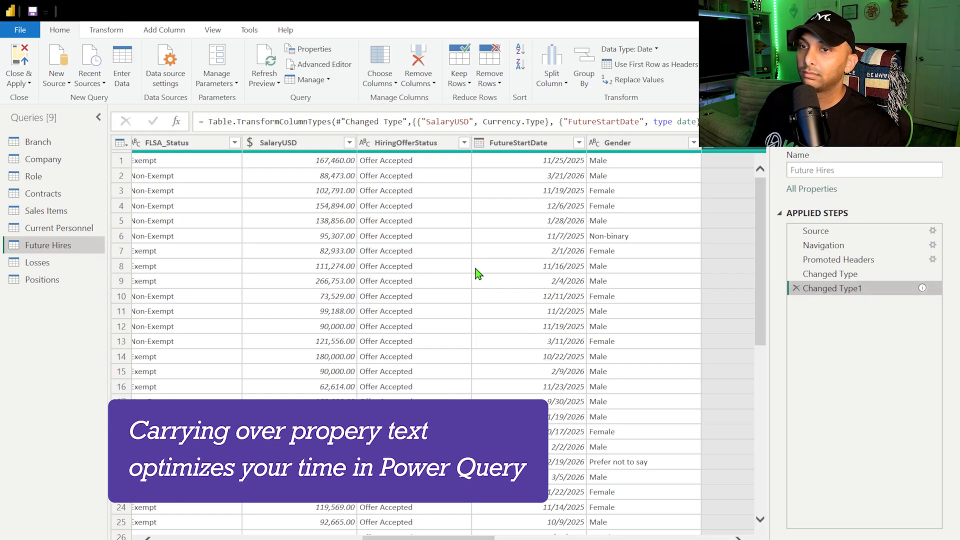
# Step: Change the Losses query's SalaryUSD column to Fixed decimal number as a new applied step
pyautogui.click(50, 257)
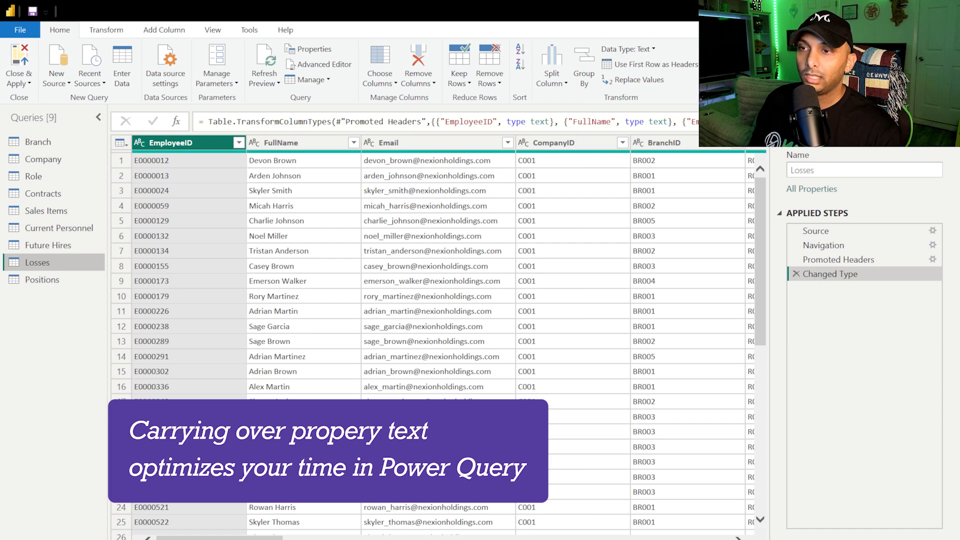
pyautogui.moveTo(266, 536); pyautogui.dragTo(448, 537)
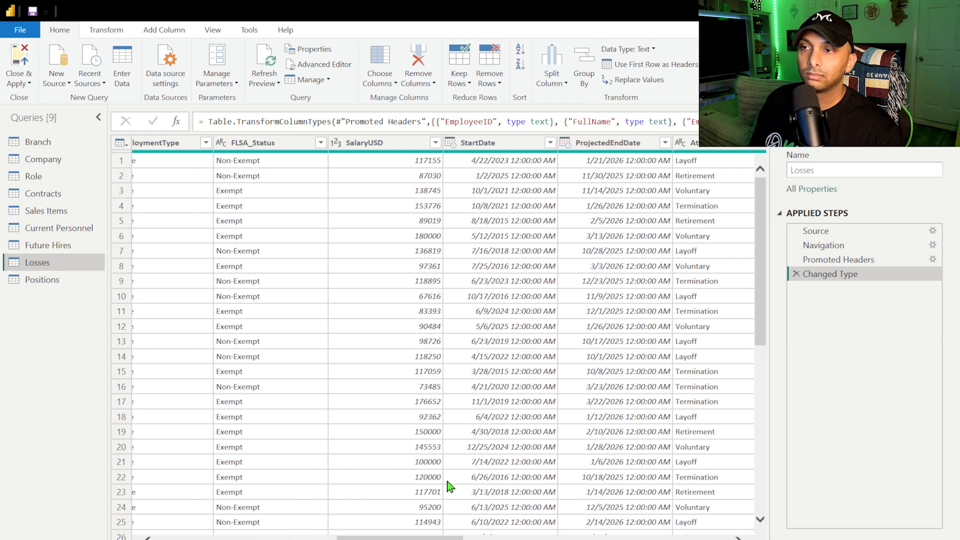
pyautogui.click(337, 143)
pyautogui.click(336, 143)
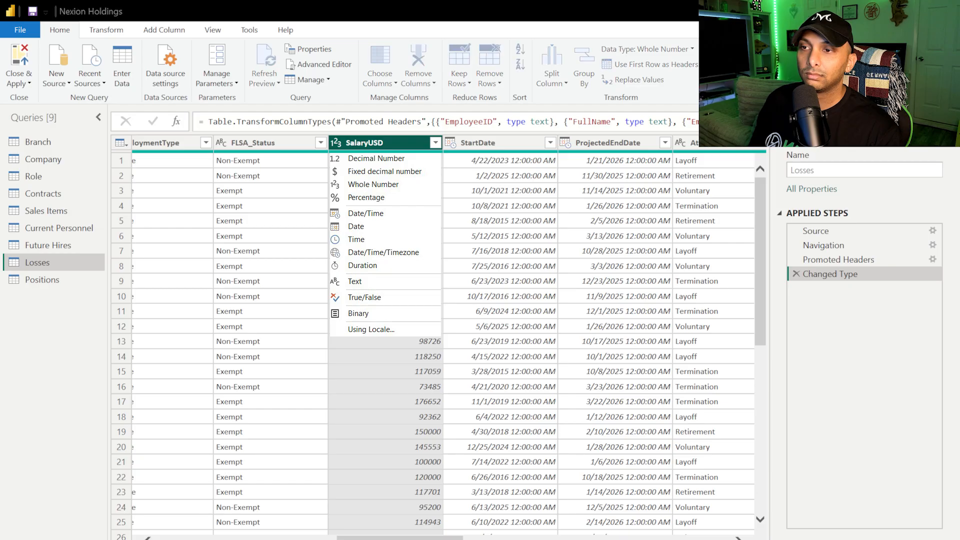
pyautogui.click(384, 171)
pyautogui.click(693, 264)
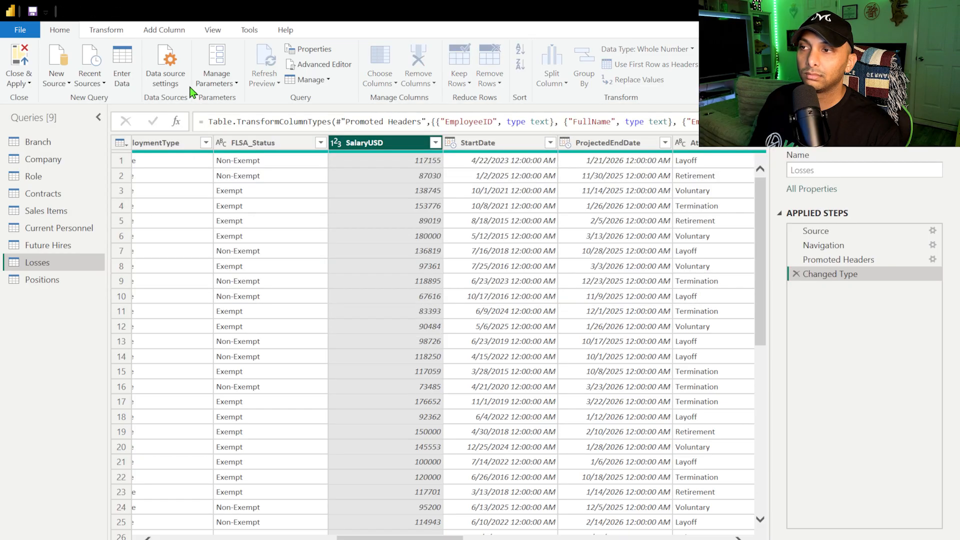
# Step: Change the StartDate, ProjectedEndDate and BirthDate columns of the Losses query to the Date type
pyautogui.click(452, 144)
pyautogui.click(471, 226)
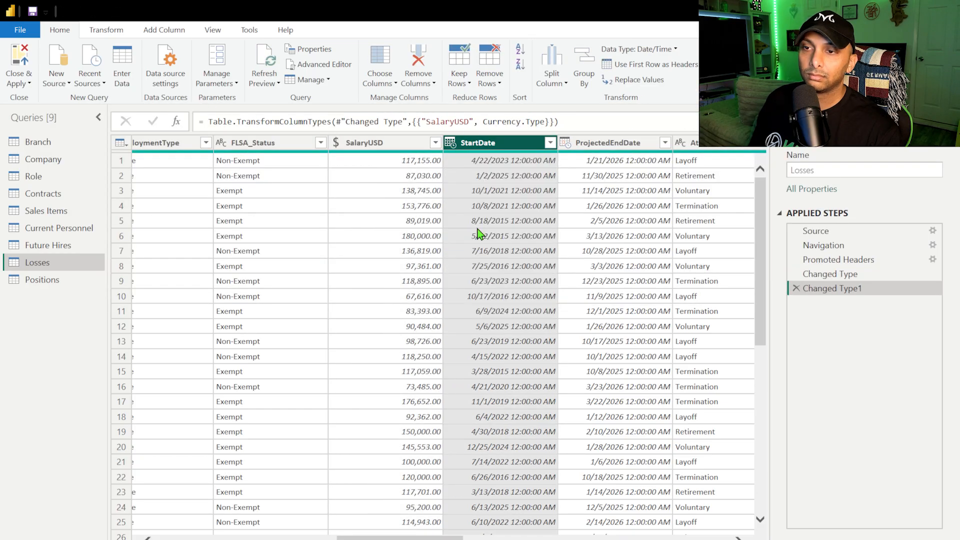
pyautogui.click(566, 144)
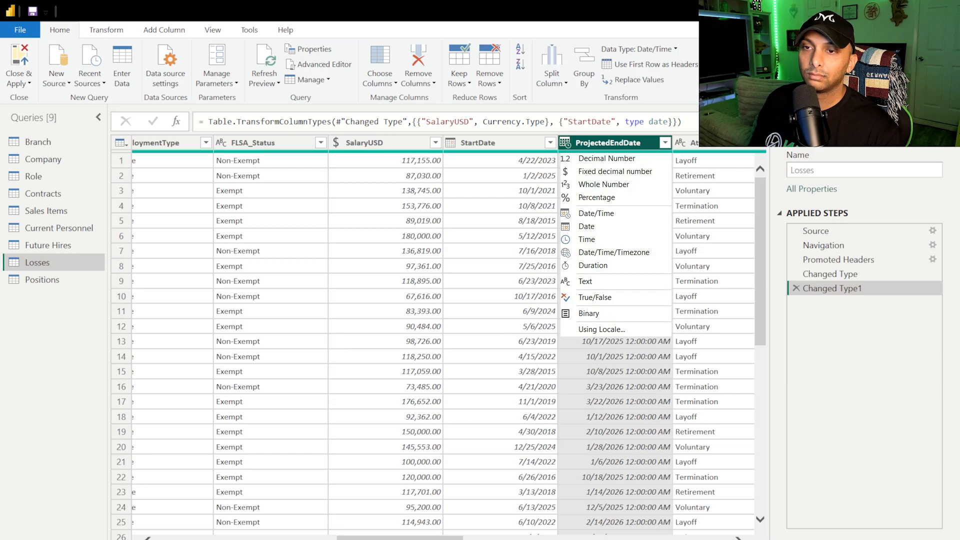
pyautogui.click(586, 226)
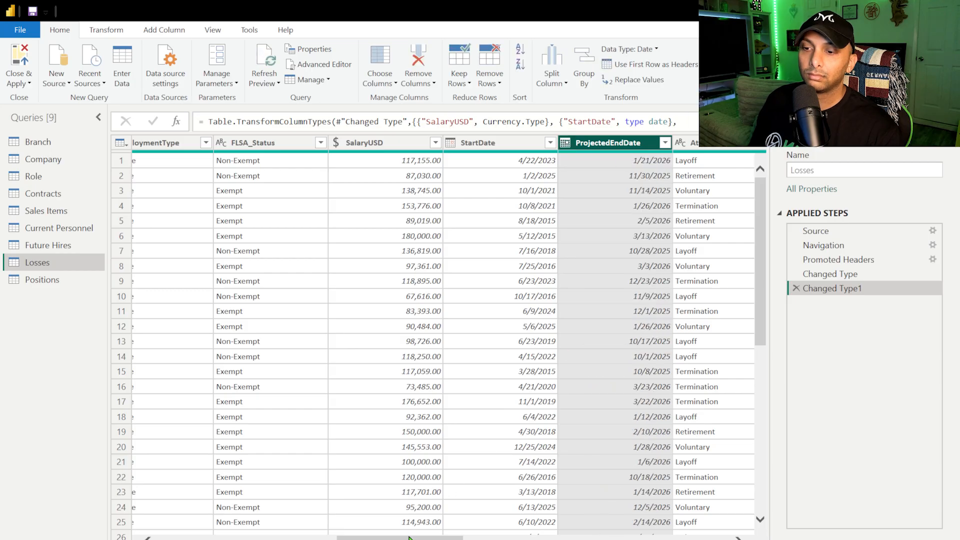
pyautogui.moveTo(408, 538); pyautogui.dragTo(513, 538)
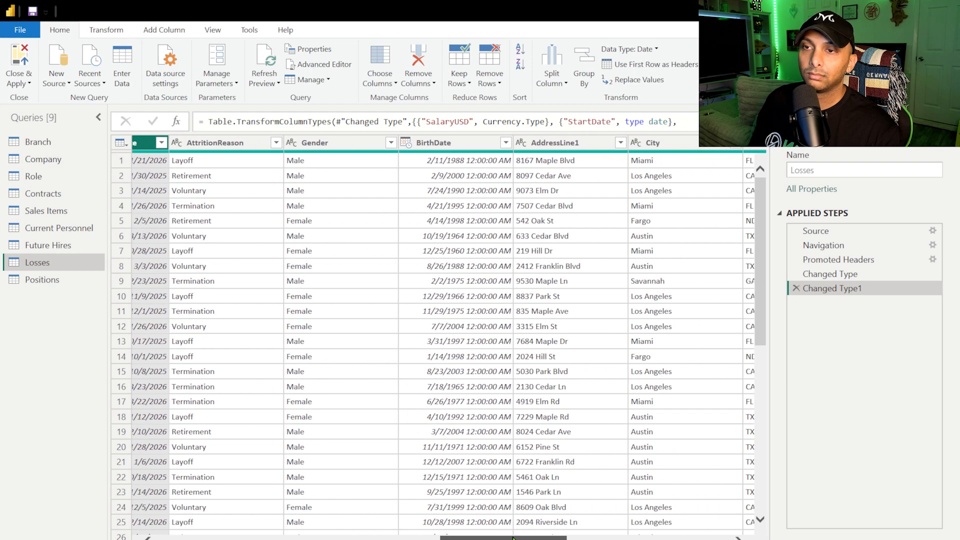
pyautogui.click(406, 143)
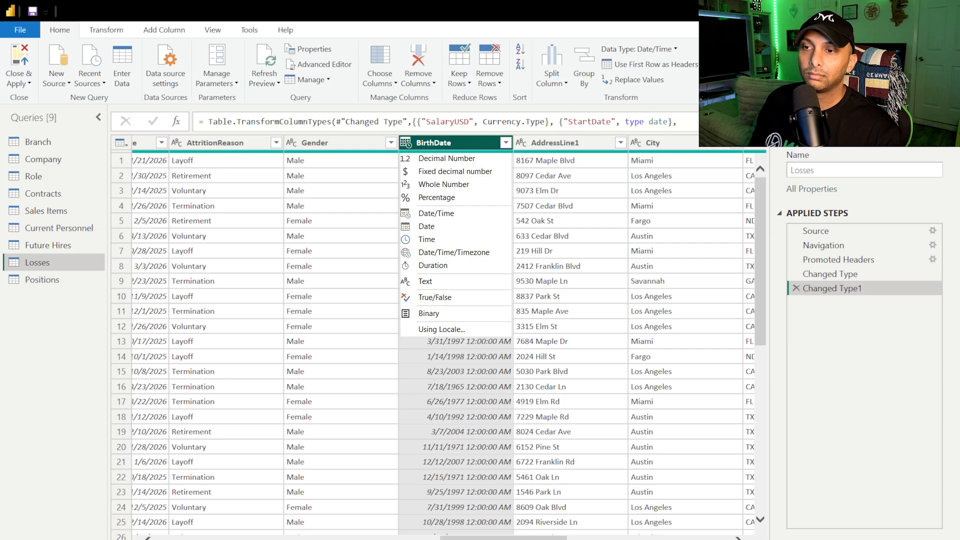
pyautogui.click(427, 226)
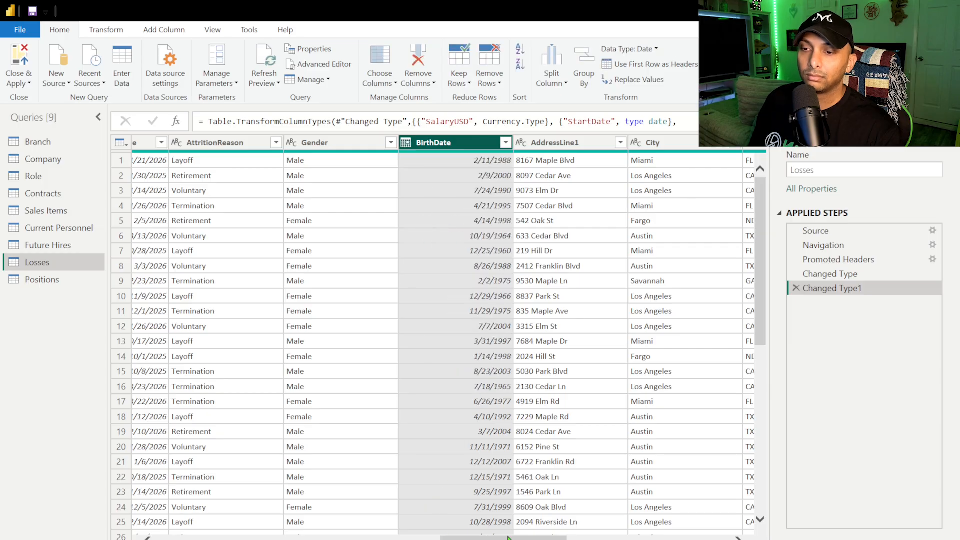
# Step: Give the Losses query's Changed Type1 step the description "Dates no longer holds time and revenue was changed to currency."
pyautogui.moveTo(510, 538); pyautogui.dragTo(572, 538)
pyautogui.hscroll(5, 761, 452)
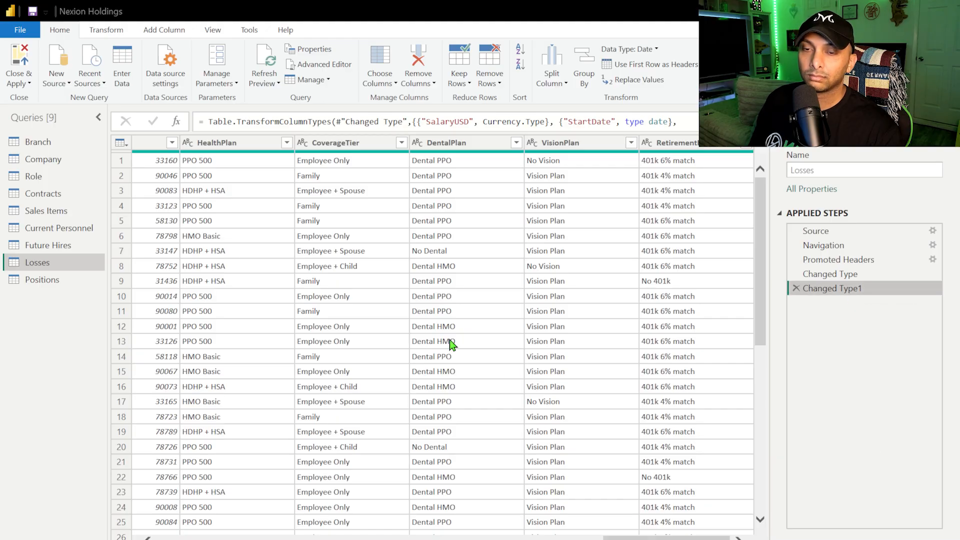
pyautogui.click(430, 289)
pyautogui.write('Dates no longer holds time and revenue was changed to currency.')
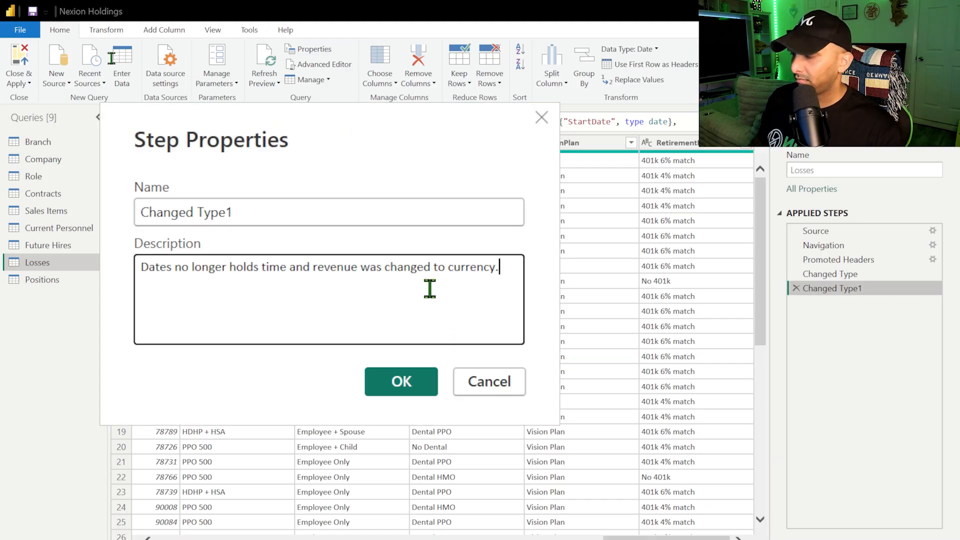
pyautogui.click(401, 382)
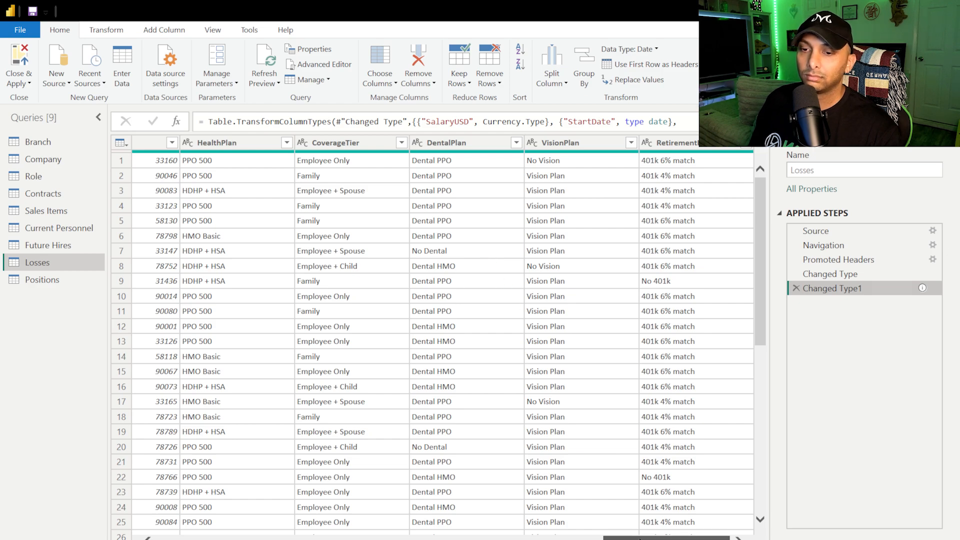
# Step: Remove the empty Filled and Vacant columns from the Positions query
pyautogui.click(69, 280)
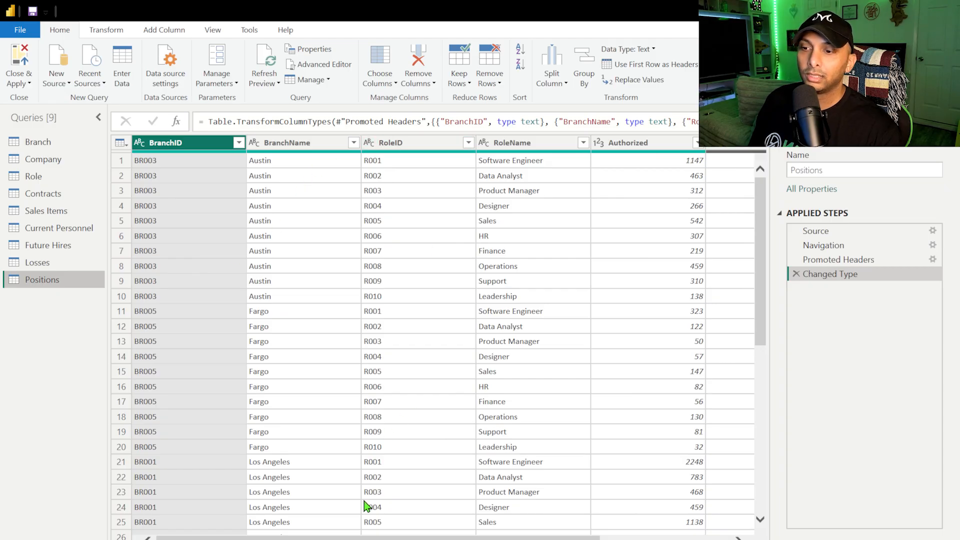
pyautogui.click(378, 537)
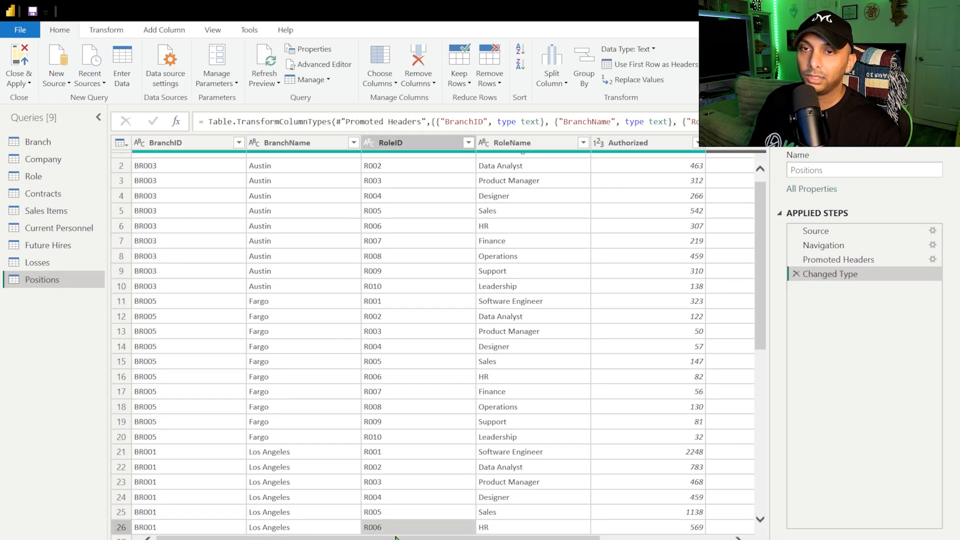
pyautogui.moveTo(393, 538); pyautogui.dragTo(522, 538)
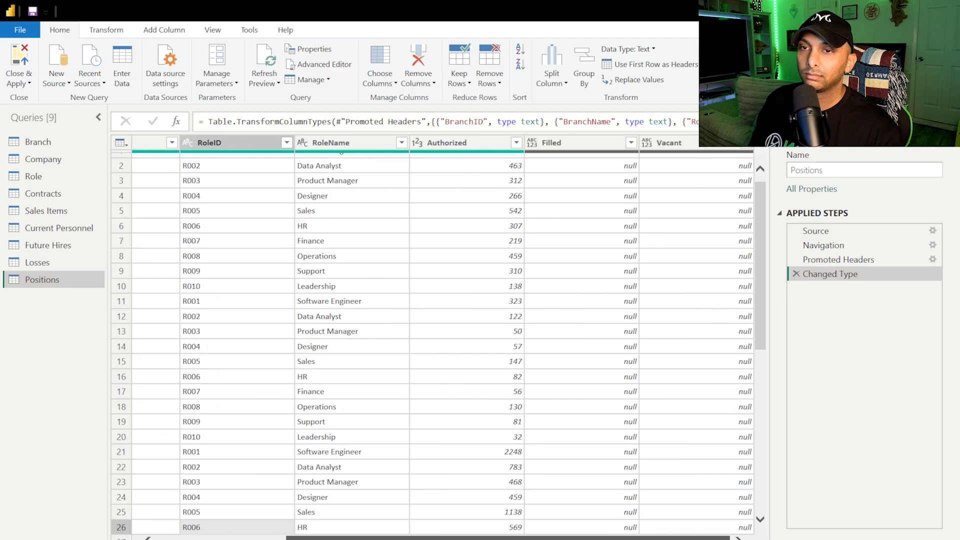
pyautogui.click(580, 144)
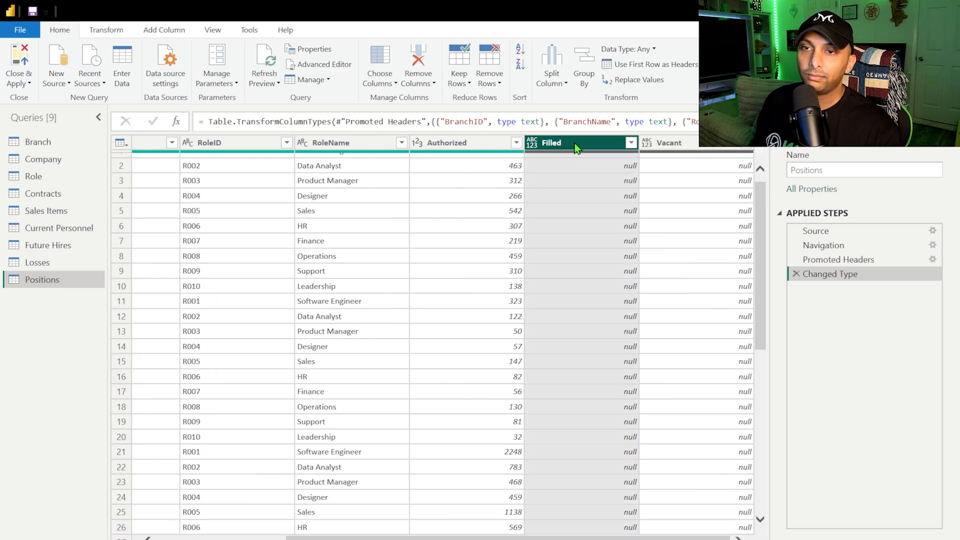
pyautogui.click(711, 144)
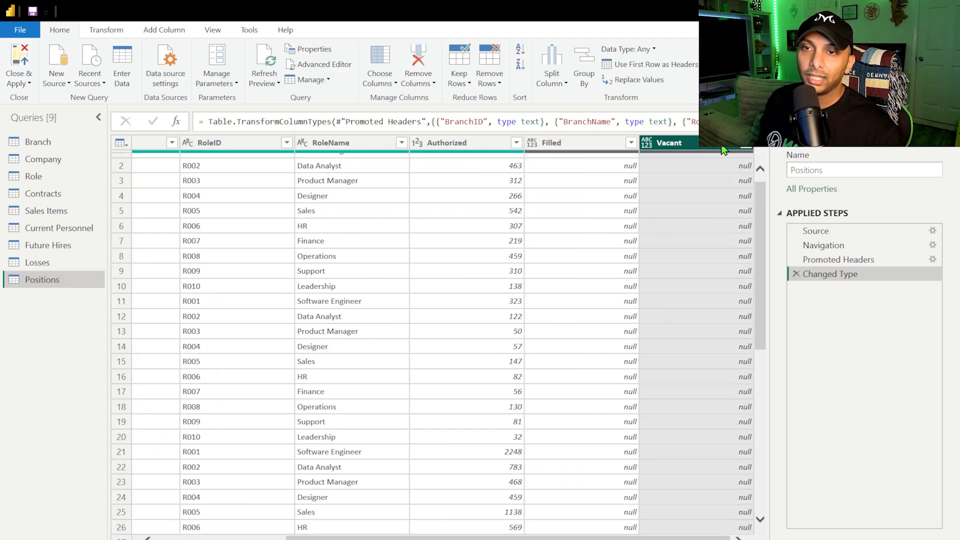
pyautogui.keyDown('ctrl'); pyautogui.click(605, 145); pyautogui.keyUp('ctrl')
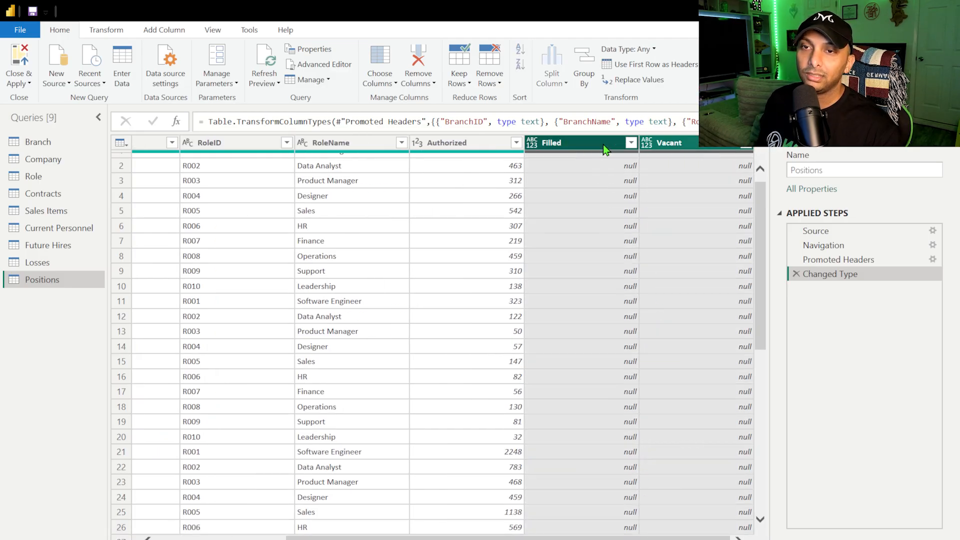
pyautogui.click(424, 64)
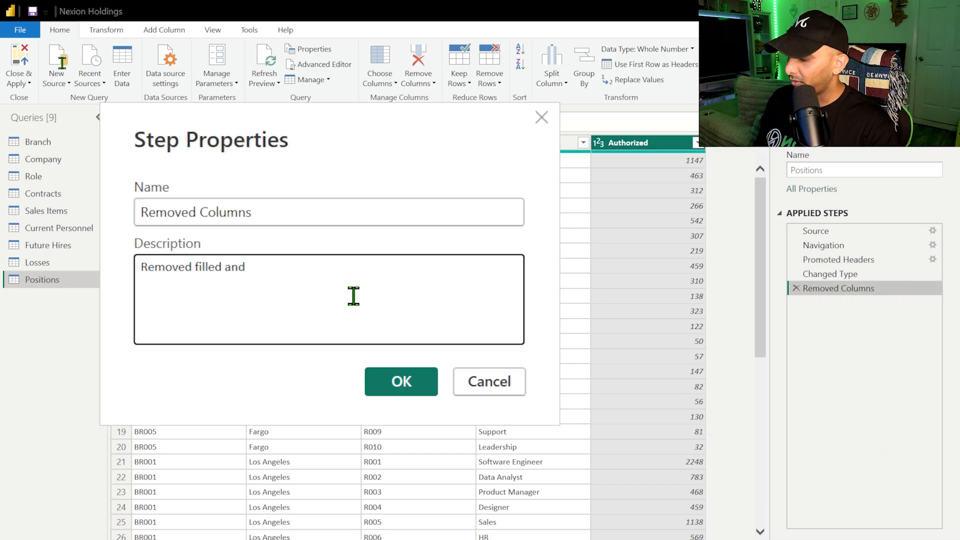
# Step: Complete the description of the Positions query's Removed Columns step as "Removed filled and vacant due to empty values"
pyautogui.write('vac')
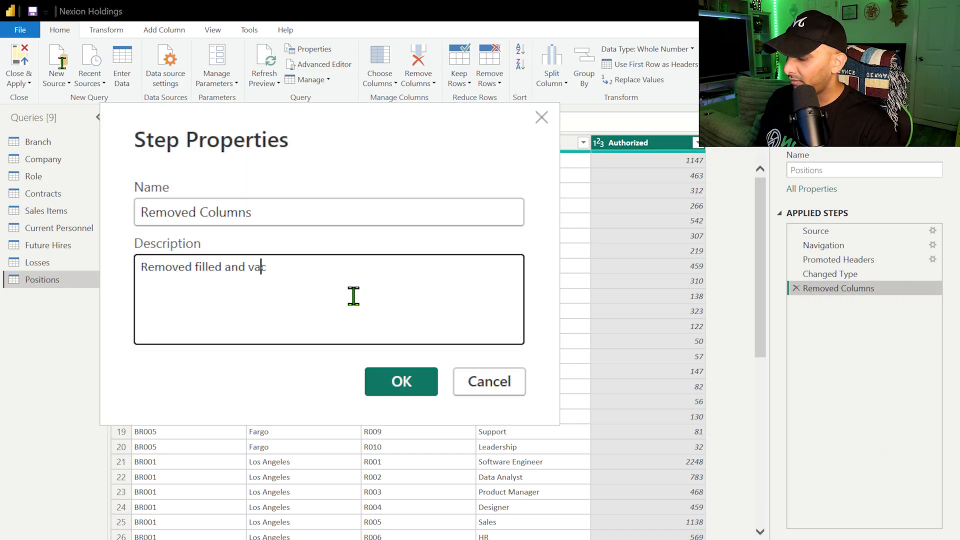
pyautogui.write('ant due to')
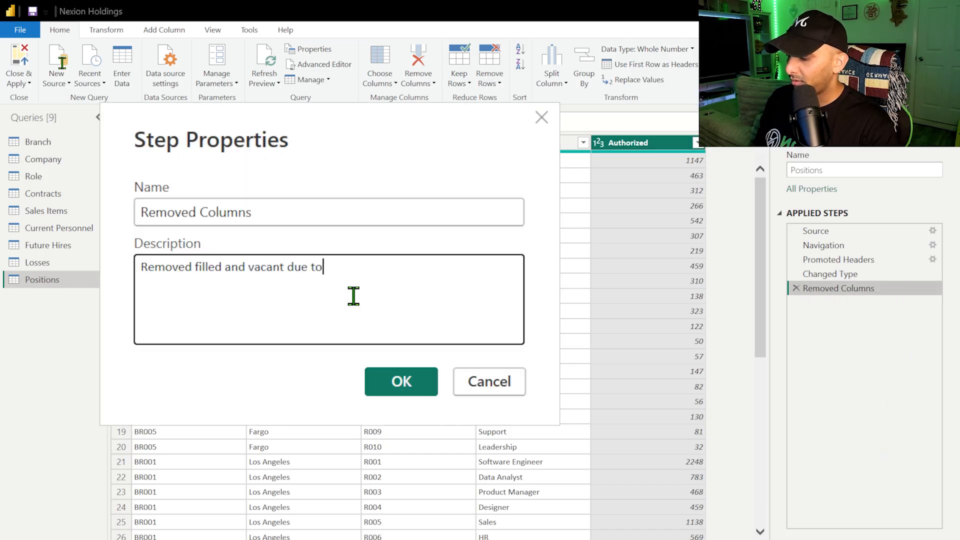
pyautogui.write(' e')
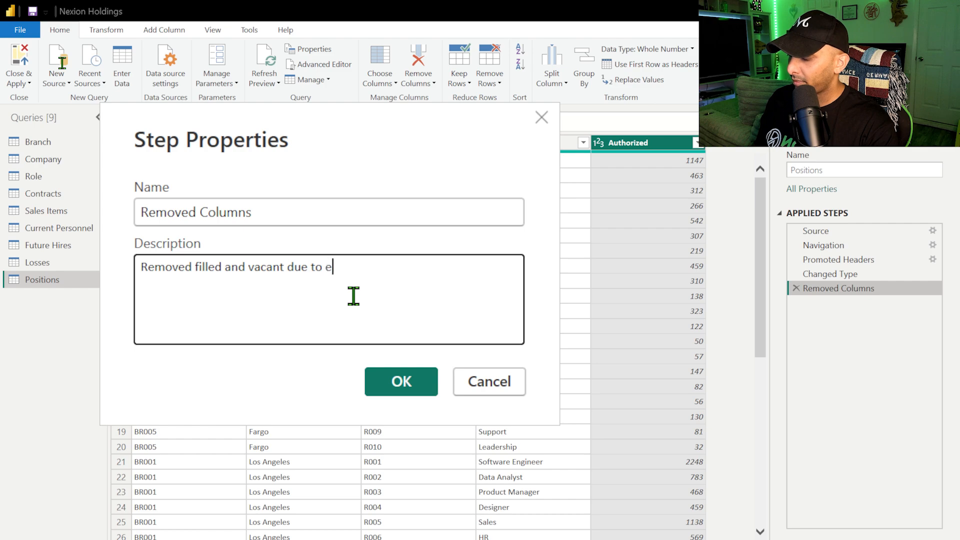
pyautogui.write('mpty val')
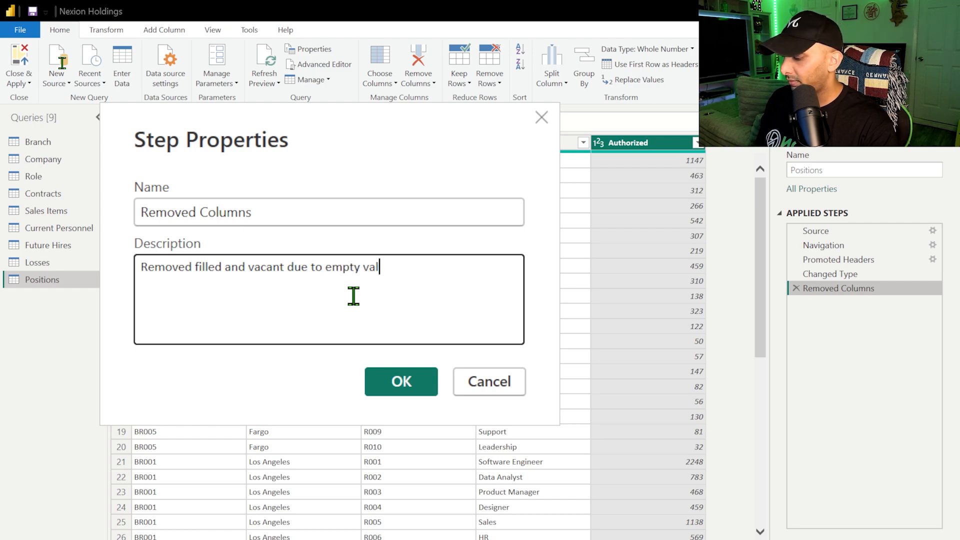
pyautogui.write('ues')
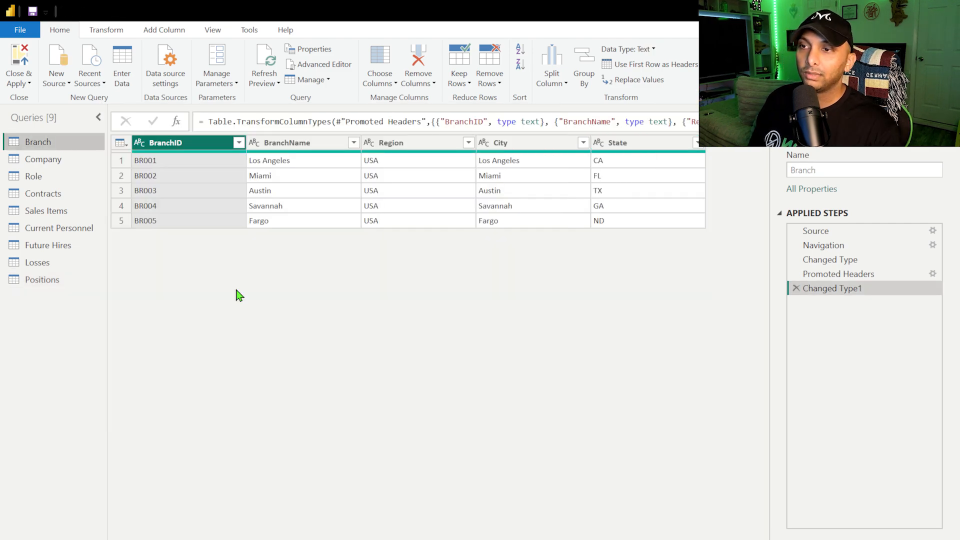
# Step: Reorder the queries alphabetically, placing Contracts after Company, followed by Current Personnel, Future Hires, Losses, Positions, Role and Sales Items
pyautogui.click(20, 75)
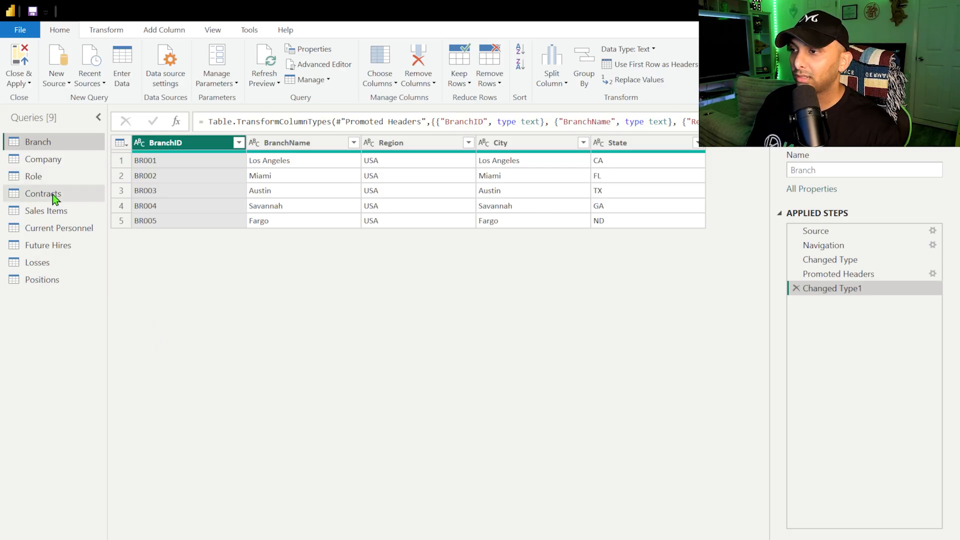
pyautogui.moveTo(53, 194); pyautogui.dragTo(51, 173)
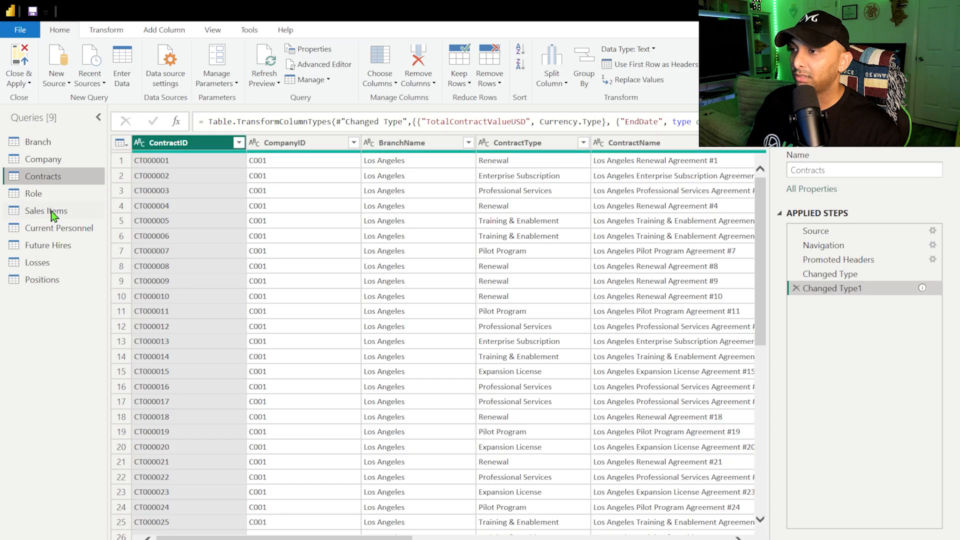
pyautogui.moveTo(52, 223); pyautogui.dragTo(50, 187)
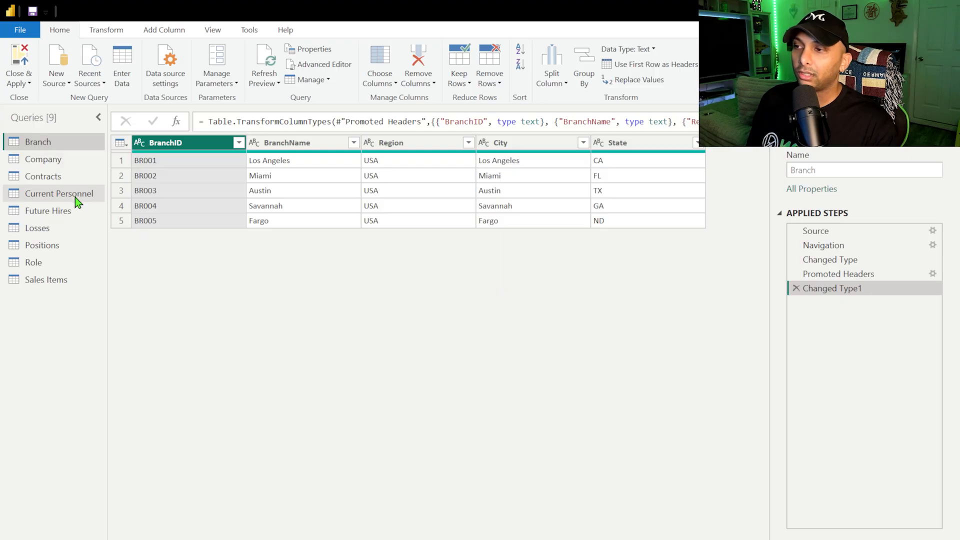
# Step: Review the Current Personnel and Losses queries and look through the Current Personnel columns
pyautogui.click(75, 197)
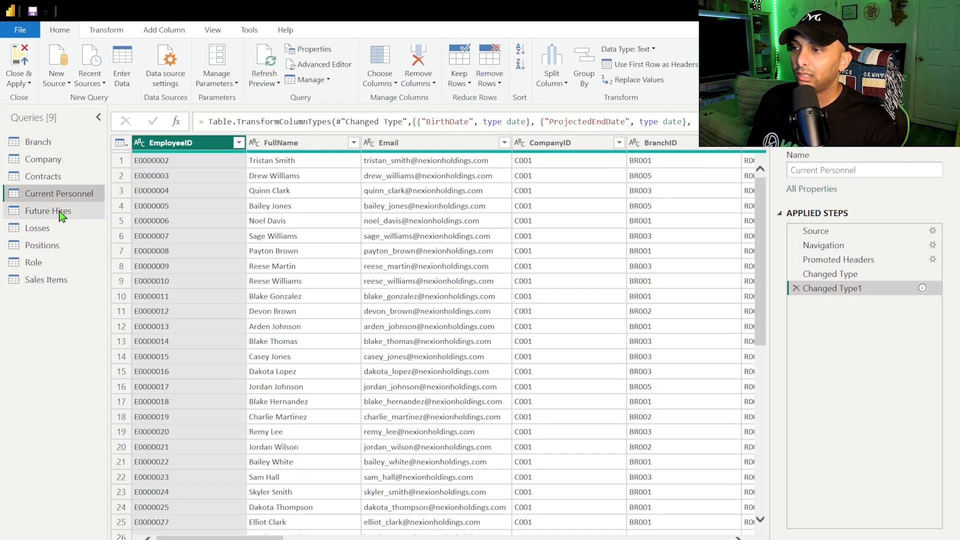
pyautogui.click(61, 228)
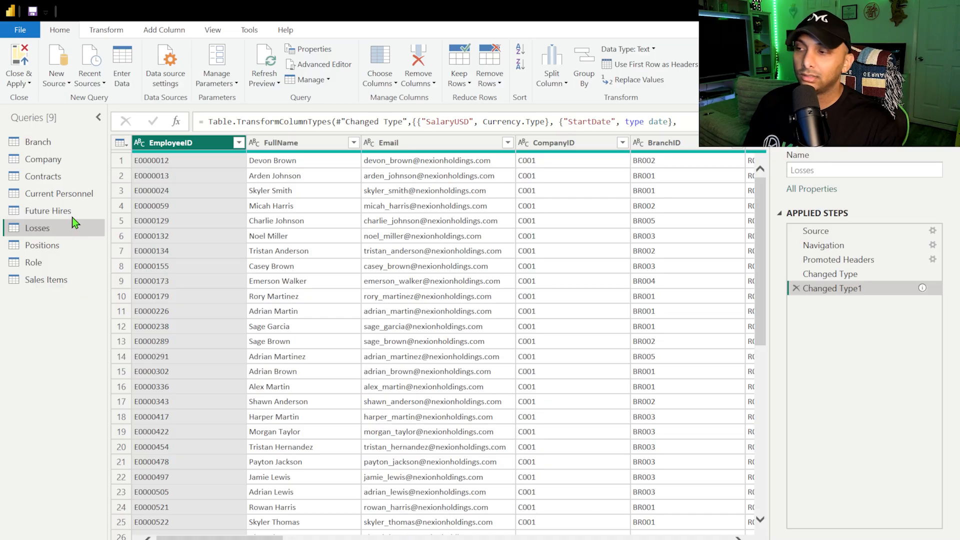
pyautogui.click(59, 193)
pyautogui.hscroll(5, 430, 340)
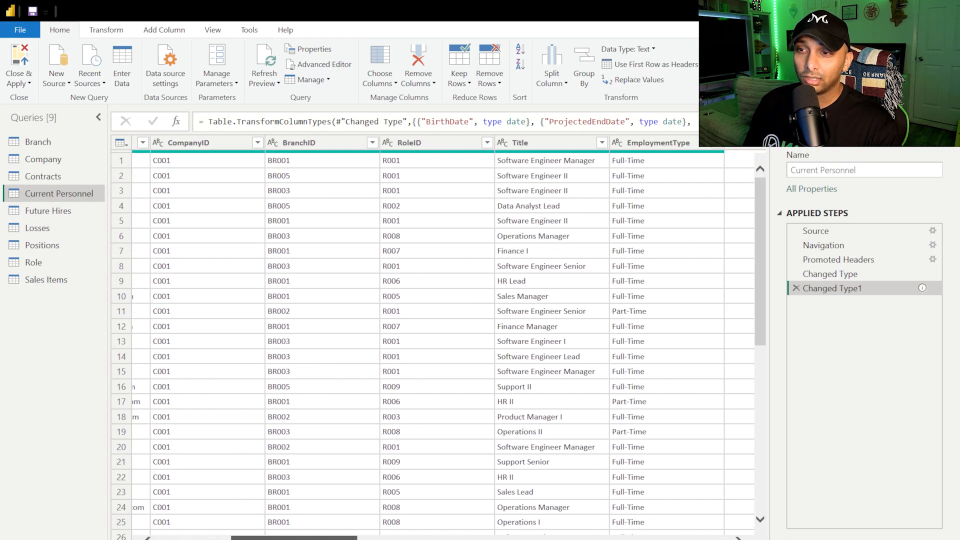
pyautogui.hscroll(8, 433, 340)
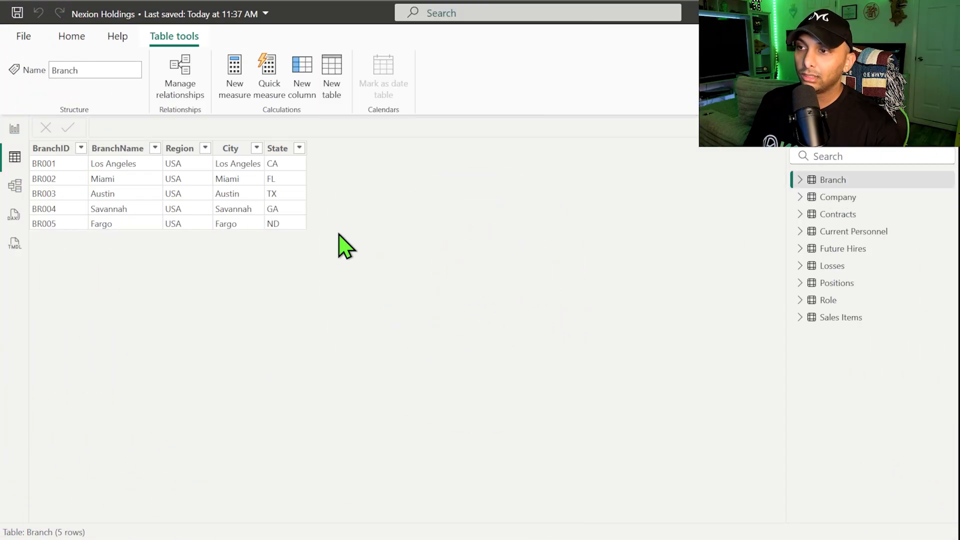
# Step: Check the Branch table's column properties and set the Region column's data category to Country/Region
pyautogui.click(801, 179)
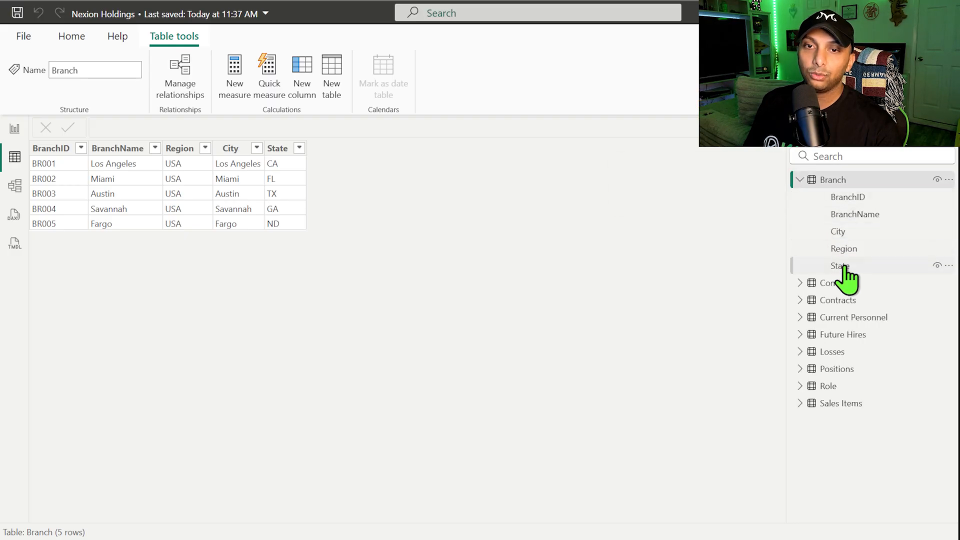
pyautogui.click(52, 150)
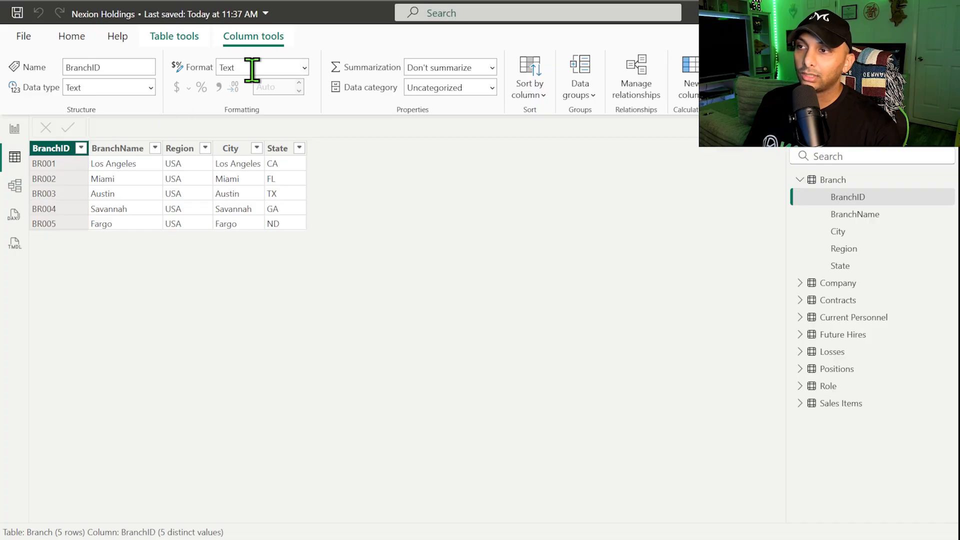
pyautogui.click(128, 150)
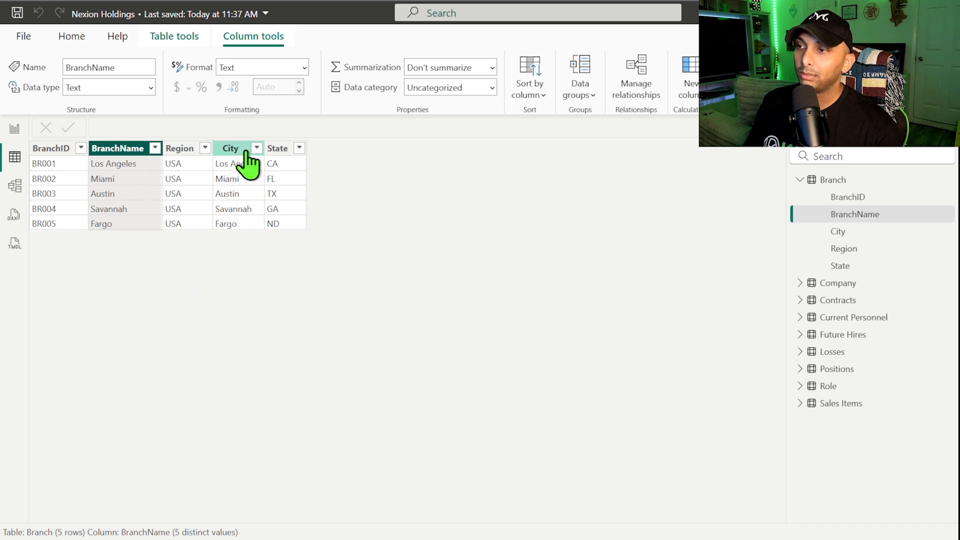
pyautogui.click(177, 149)
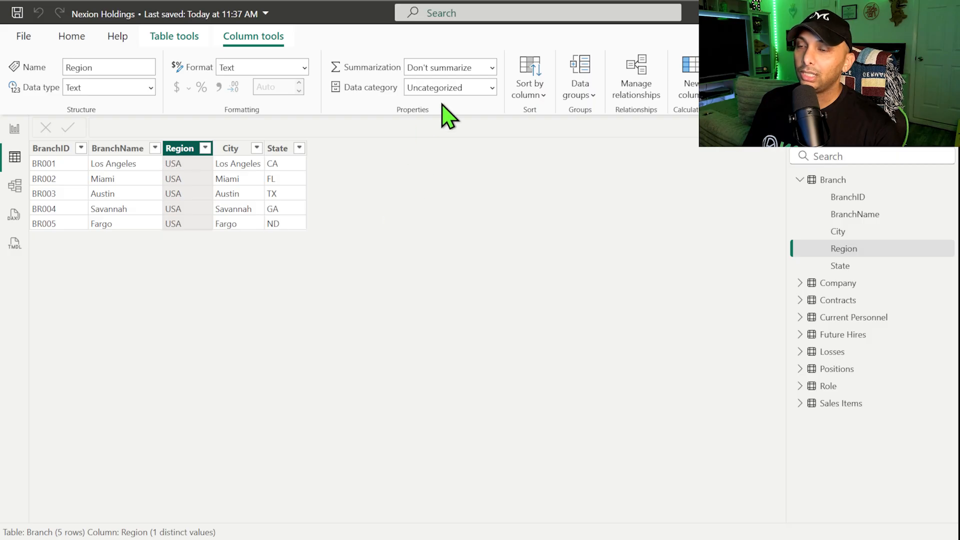
pyautogui.click(490, 88)
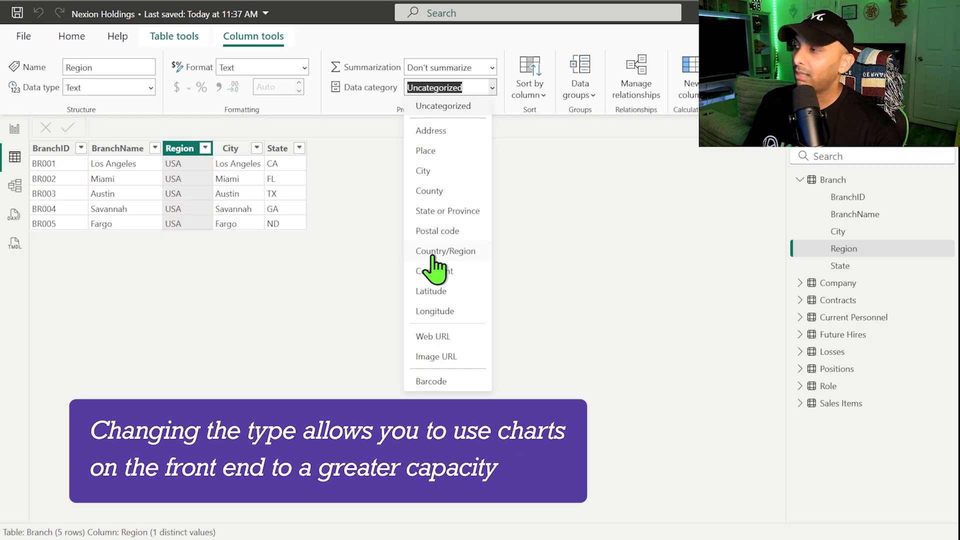
pyautogui.click(442, 252)
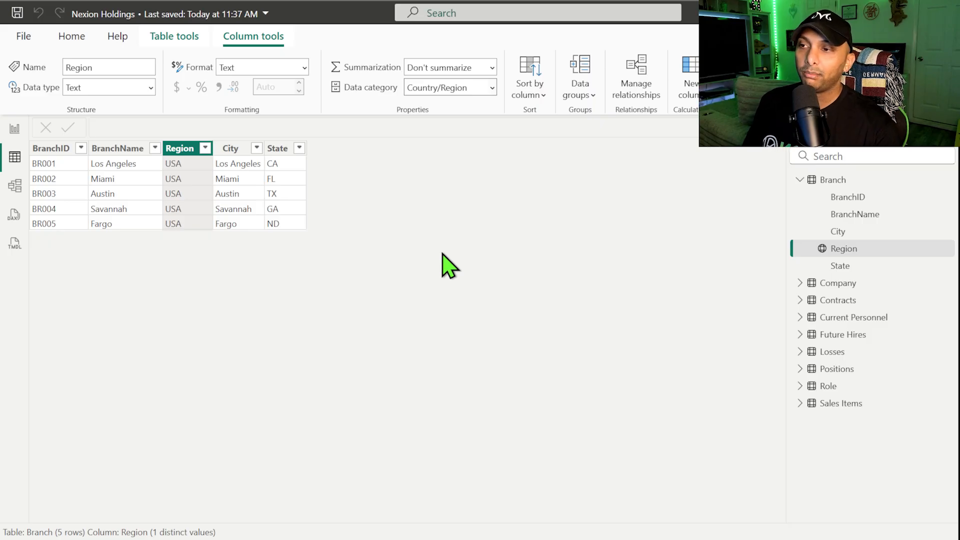
# Step: Set the Branch table's City column to the City data category and its State column to State or Province
pyautogui.click(233, 148)
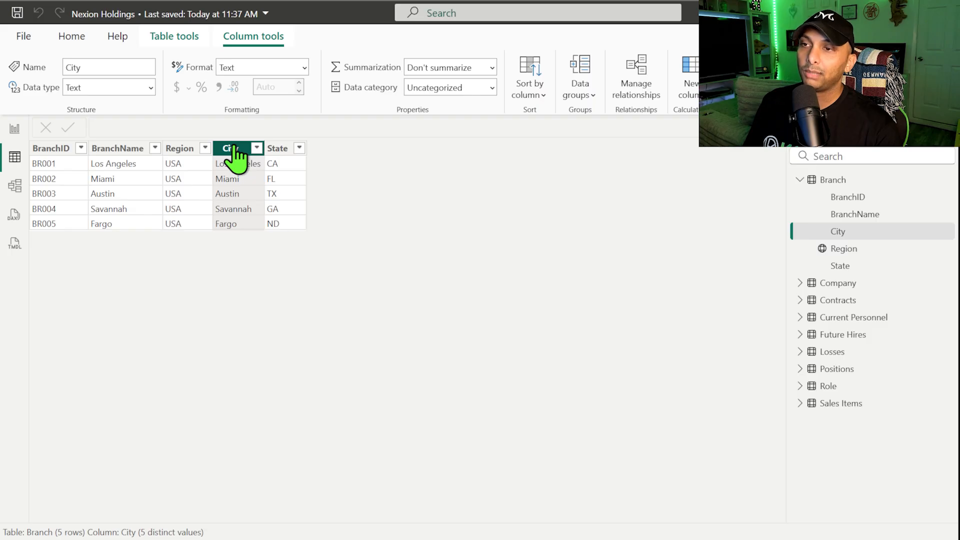
pyautogui.click(495, 93)
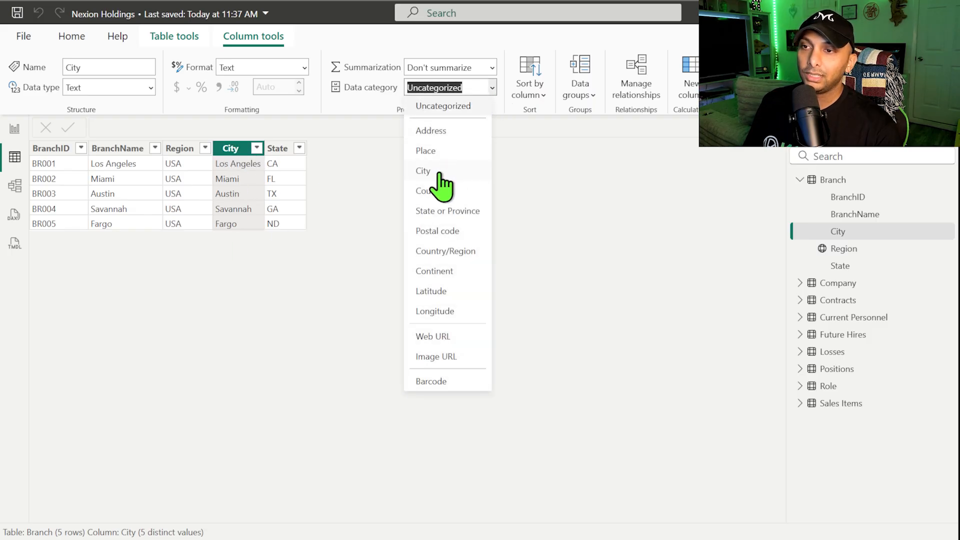
pyautogui.click(424, 171)
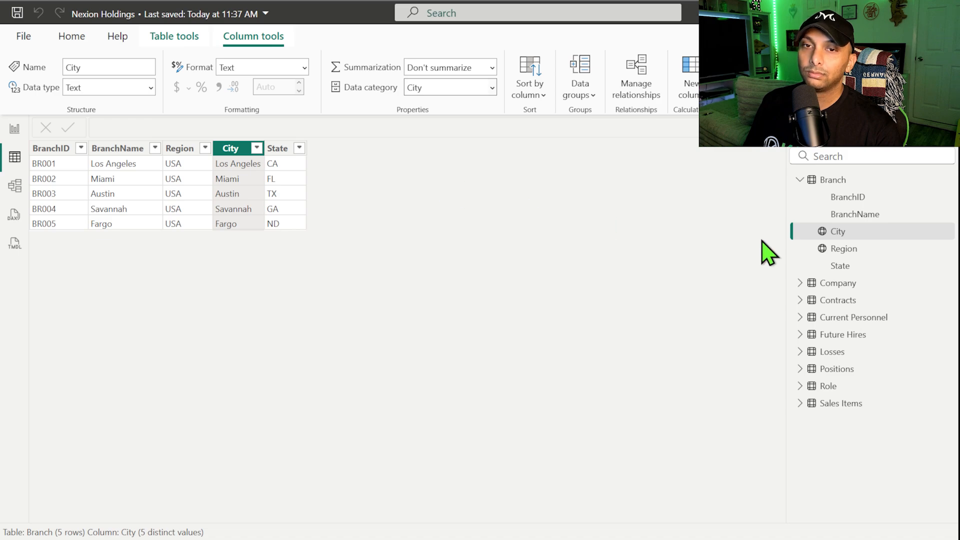
pyautogui.click(283, 155)
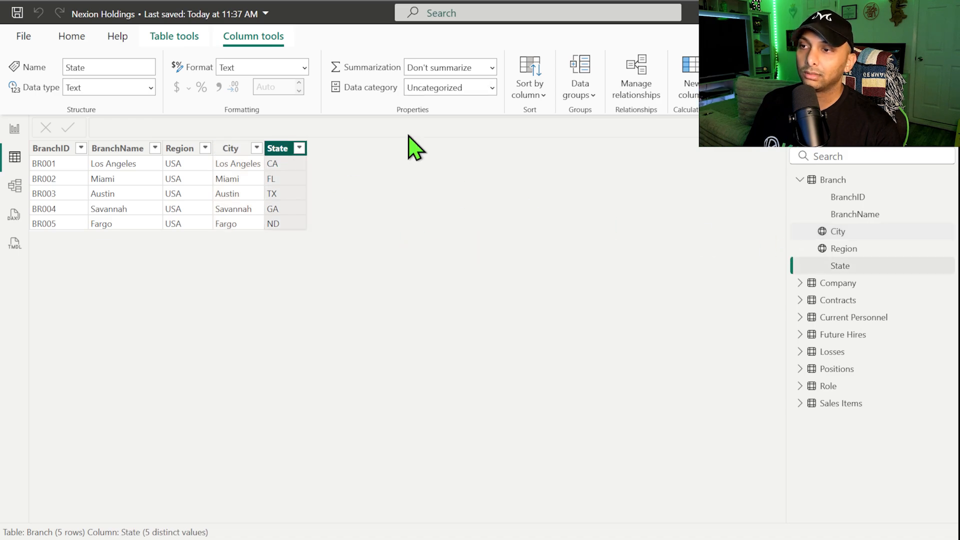
pyautogui.click(478, 89)
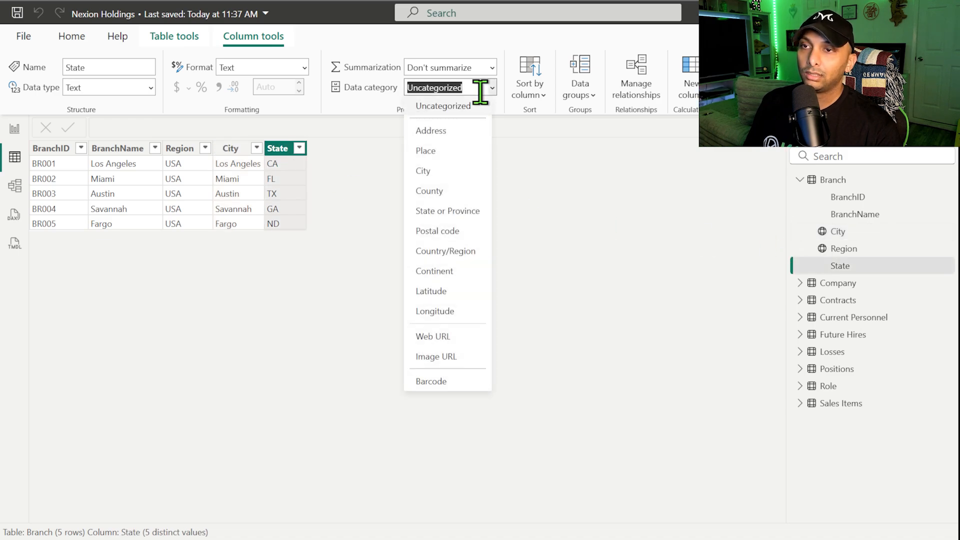
pyautogui.click(457, 212)
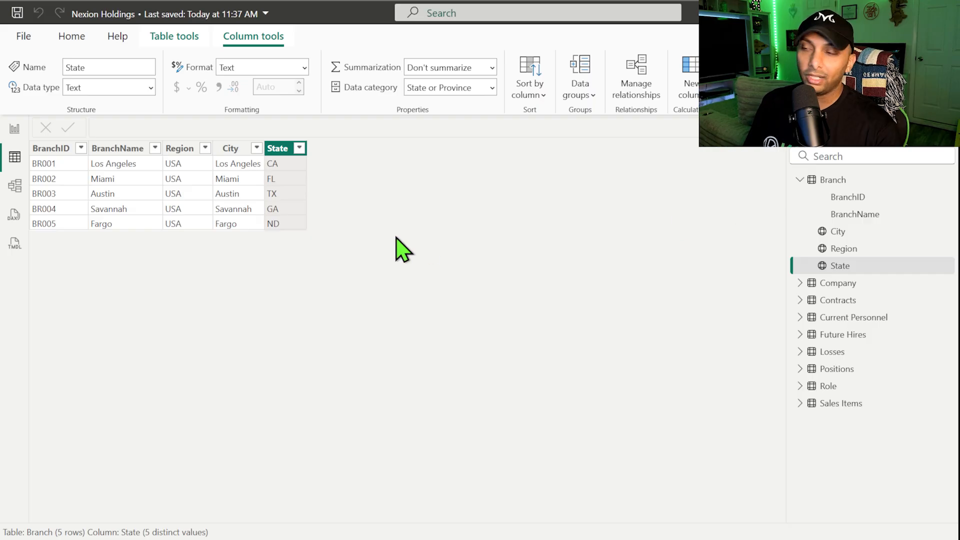
# Step: Collapse the Branch table, view the Company table, and display the Contracts table with its fields expanded
pyautogui.click(800, 179)
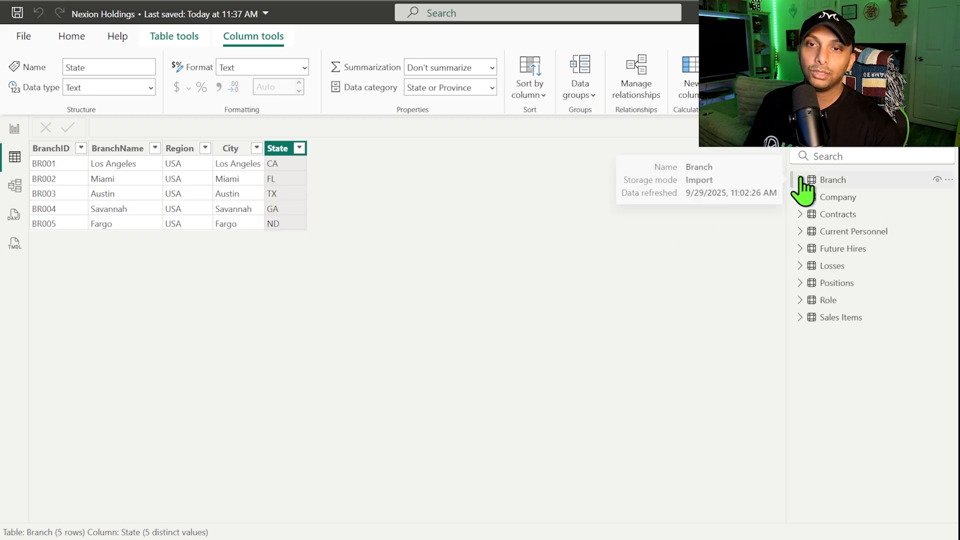
pyautogui.click(801, 196)
pyautogui.click(800, 196)
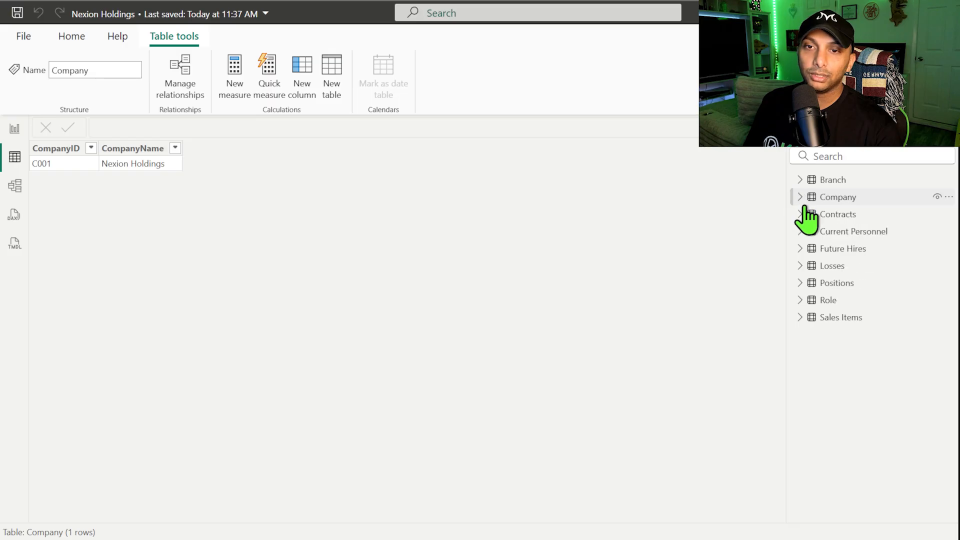
pyautogui.click(800, 214)
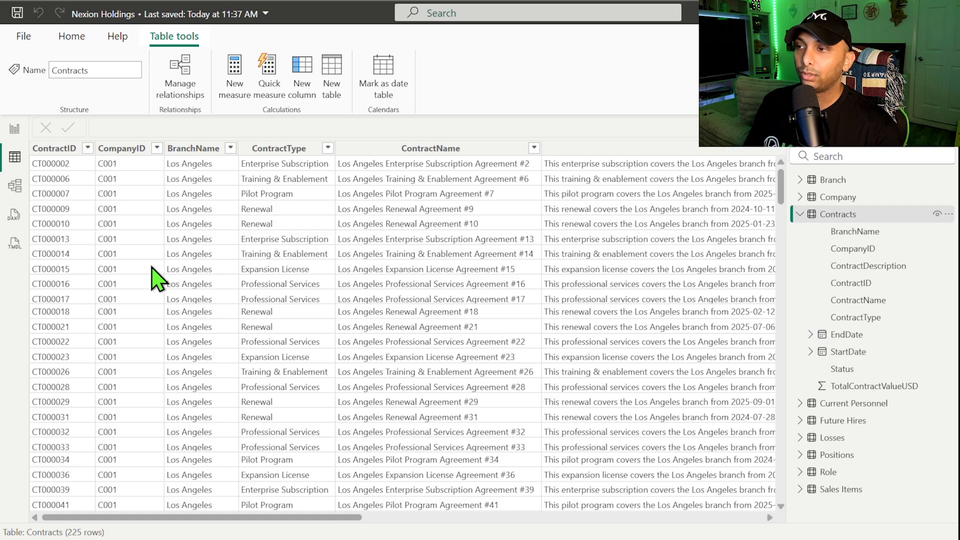
# Step: Format the StartDate and EndDate columns of the Contracts table as 14-Mar-01 (dd-mmm-yy)
pyautogui.moveTo(315, 518); pyautogui.dragTo(716, 533)
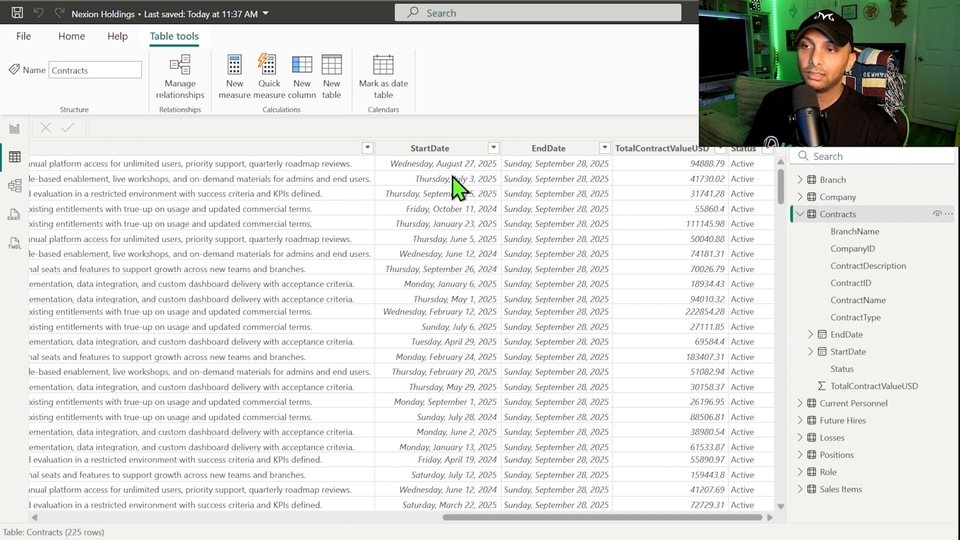
pyautogui.click(439, 149)
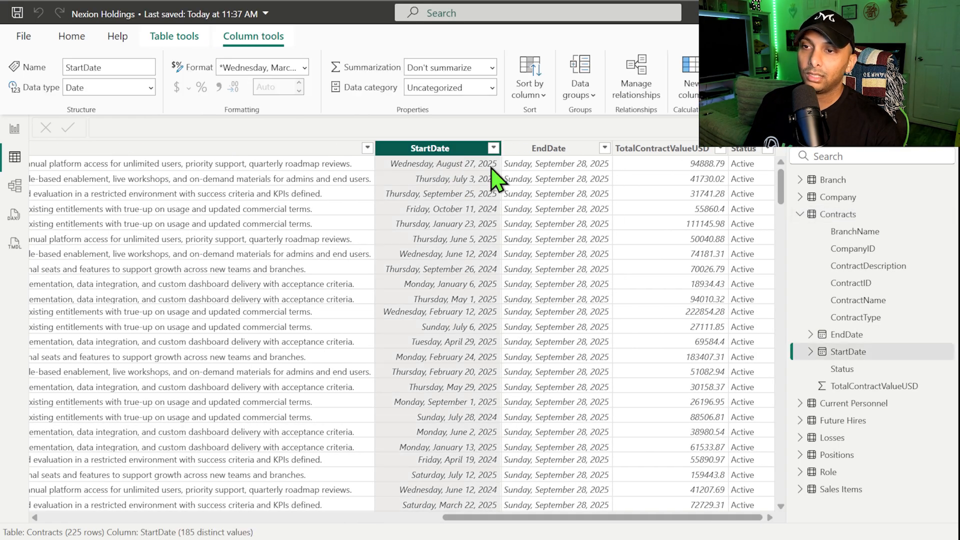
pyautogui.click(546, 149)
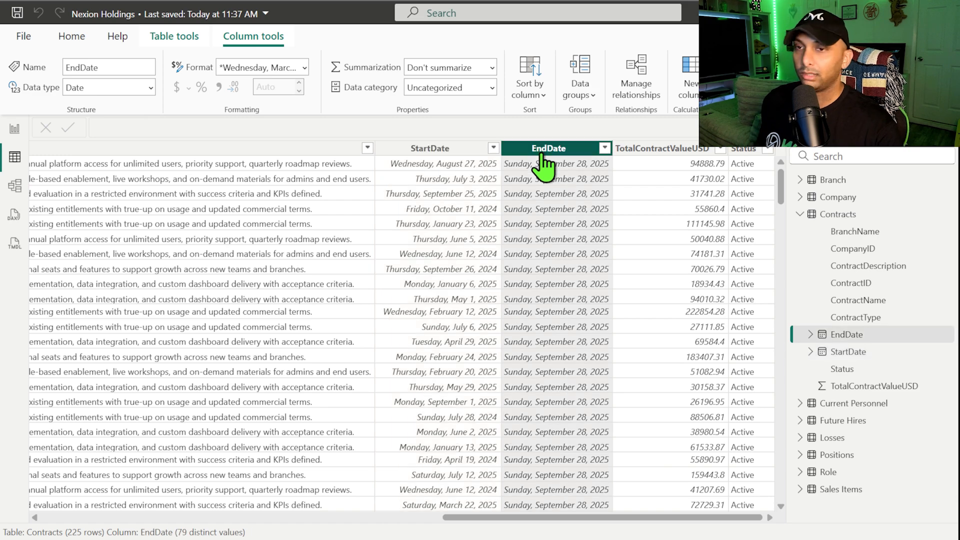
pyautogui.click(492, 148)
pyautogui.click(303, 67)
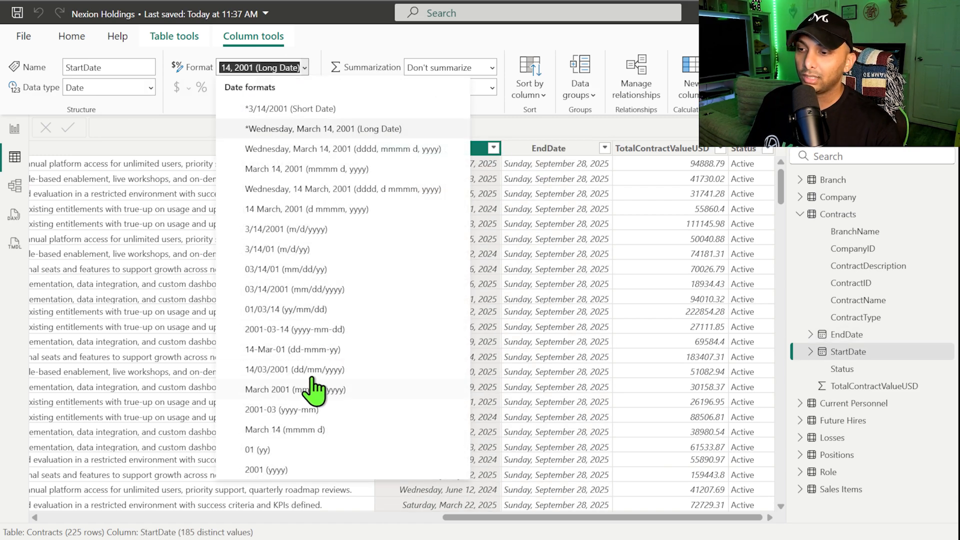
pyautogui.click(289, 350)
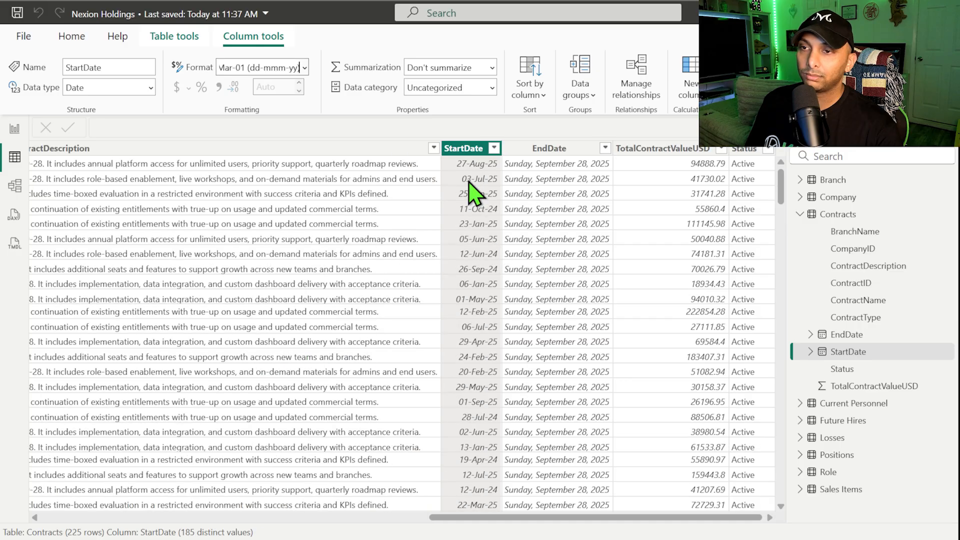
pyautogui.click(549, 148)
pyautogui.click(303, 70)
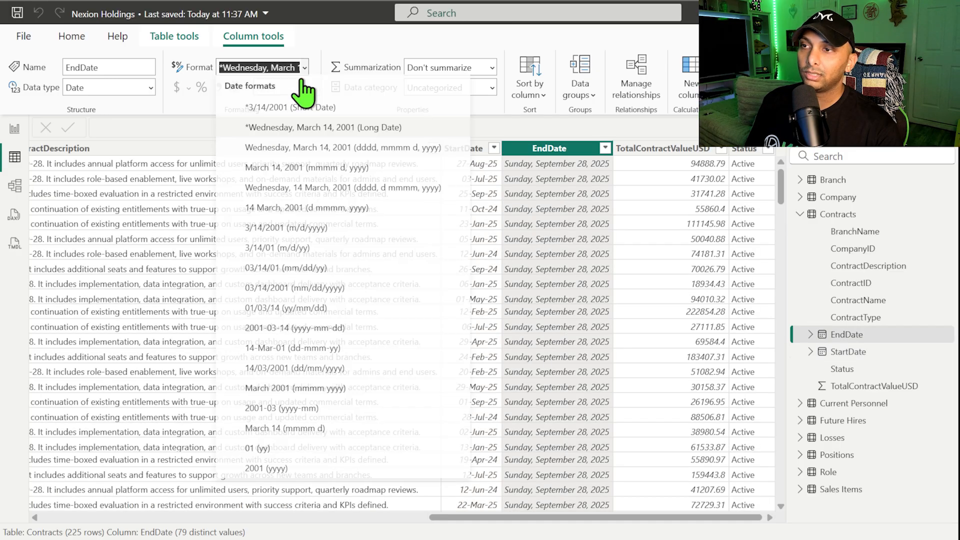
pyautogui.click(291, 350)
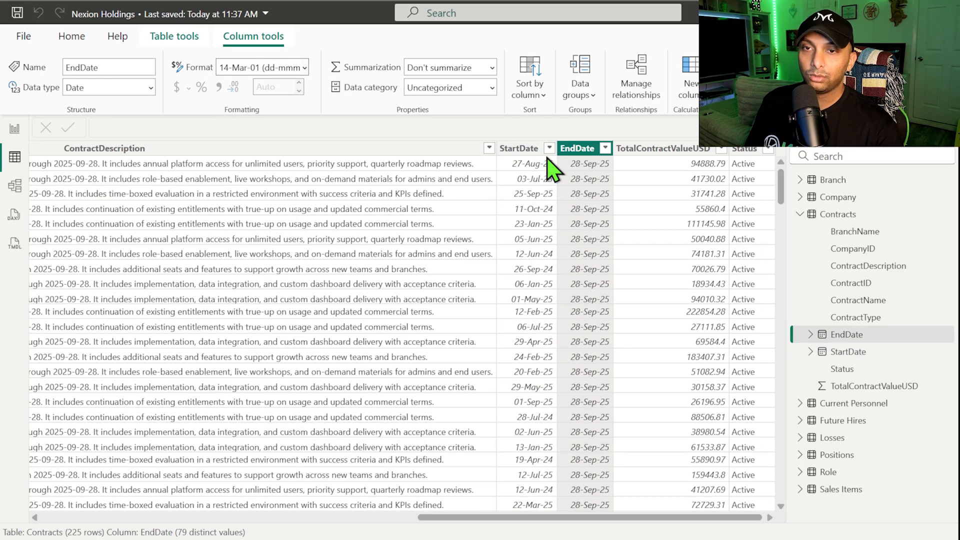
# Step: Format the TotalContractValueUSD column of the Contracts table as Currency and review the table's columns
pyautogui.click(649, 149)
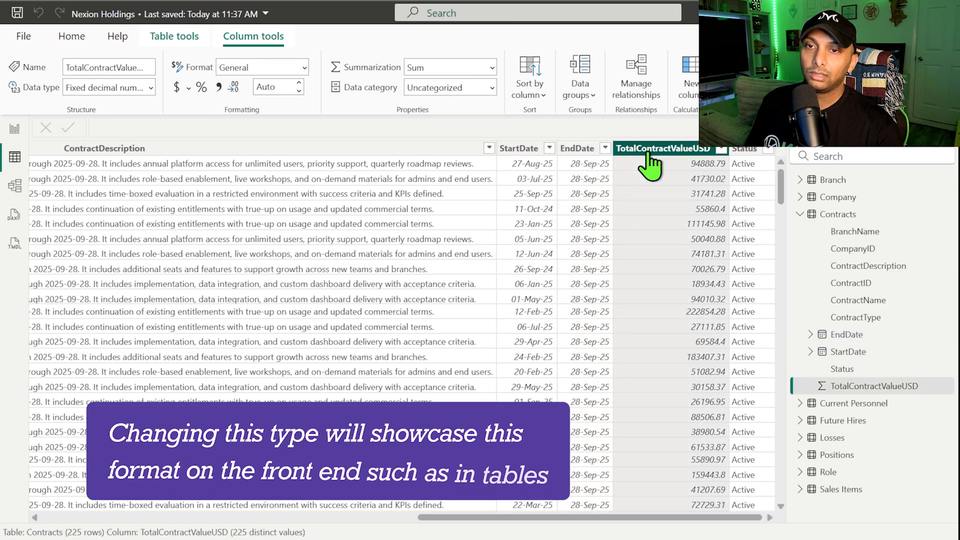
pyautogui.click(304, 69)
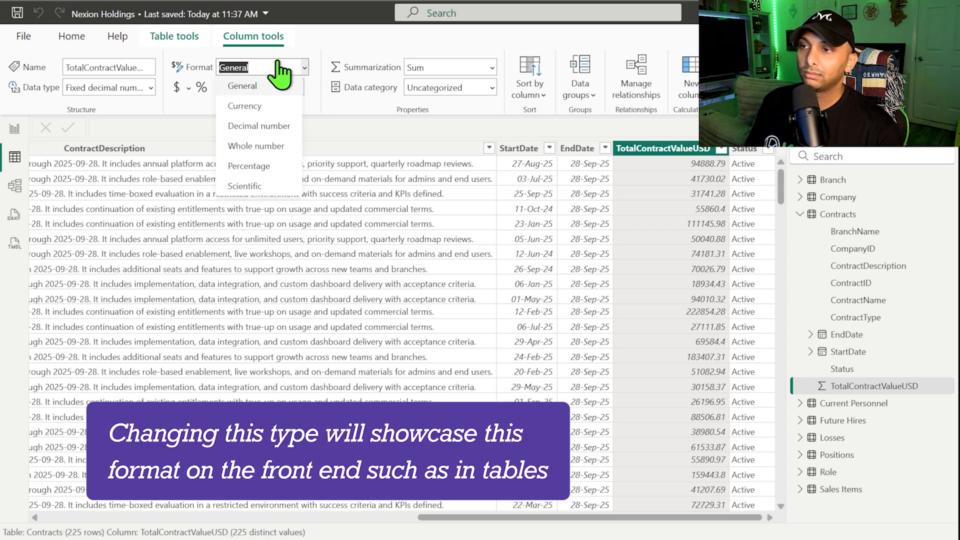
pyautogui.click(273, 106)
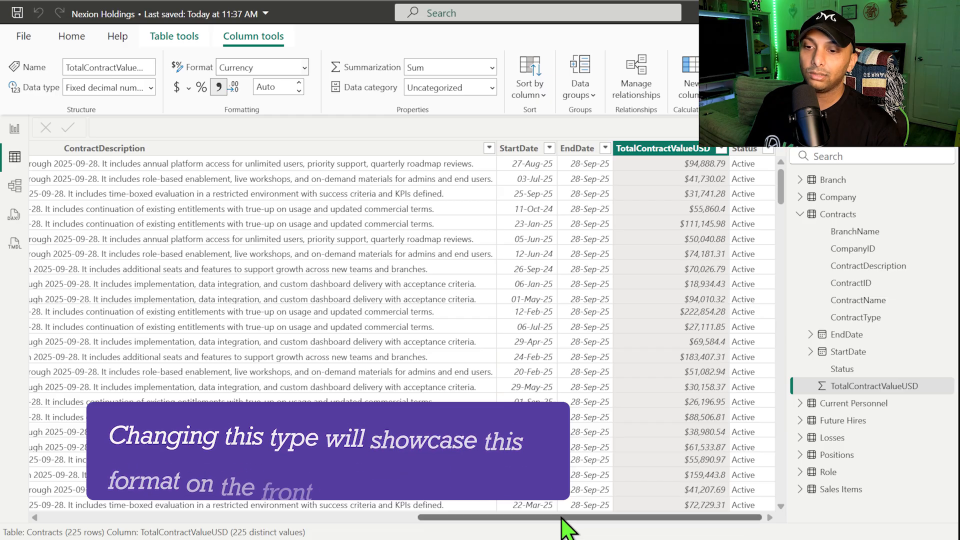
pyautogui.moveTo(562, 518); pyautogui.dragTo(253, 518)
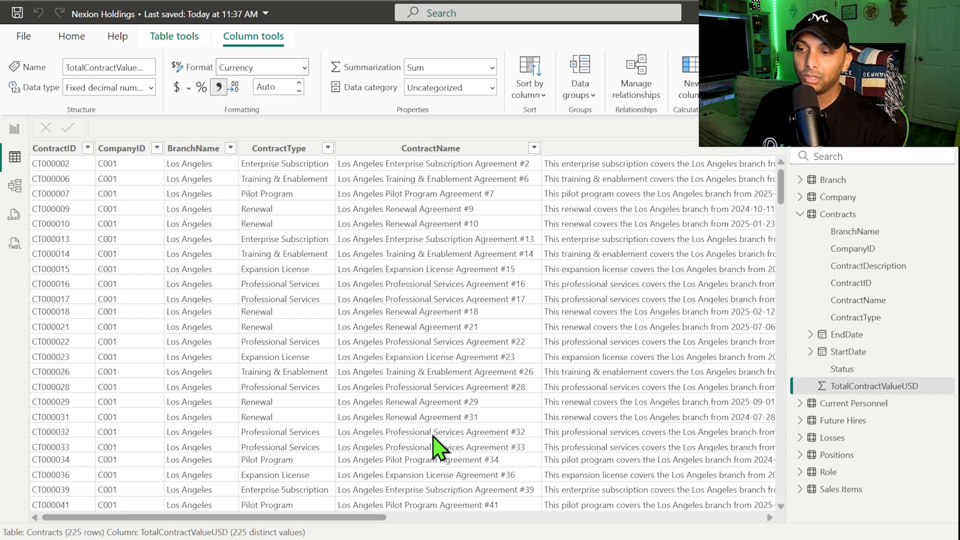
pyautogui.moveTo(368, 519); pyautogui.dragTo(791, 520)
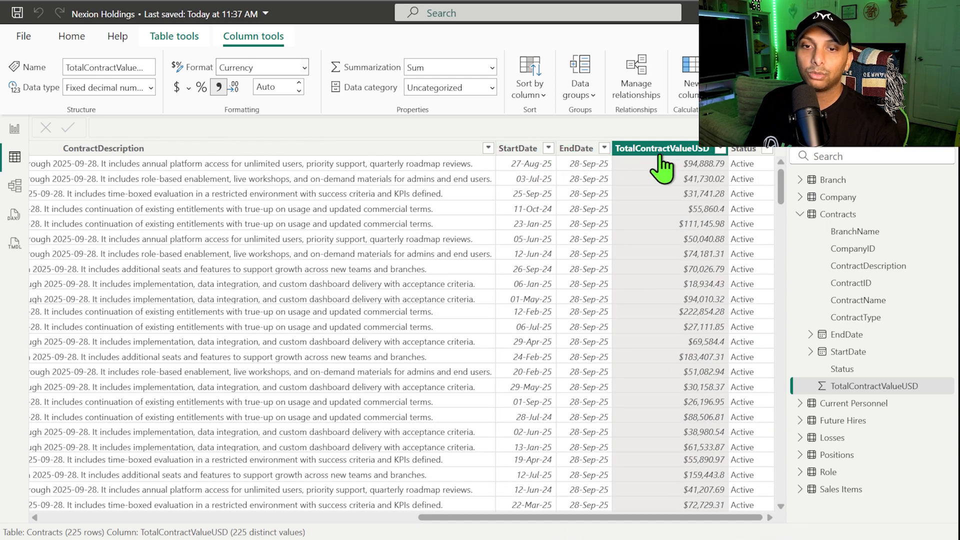
# Step: Format the SalaryUSD column of the Current Personnel table as Currency and check the salary rows
pyautogui.click(850, 403)
pyautogui.moveTo(316, 519); pyautogui.dragTo(457, 519)
pyautogui.click(439, 149)
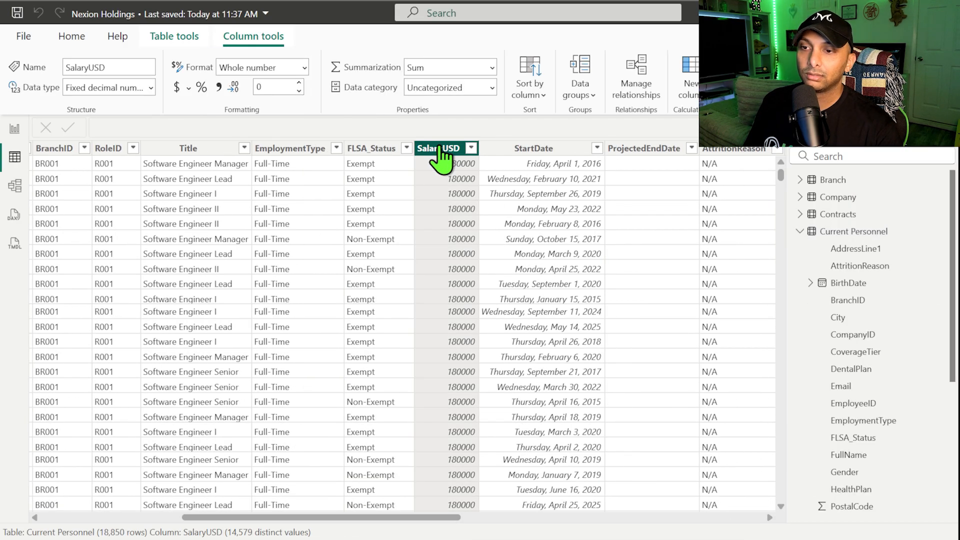
pyautogui.click(304, 67)
pyautogui.click(272, 107)
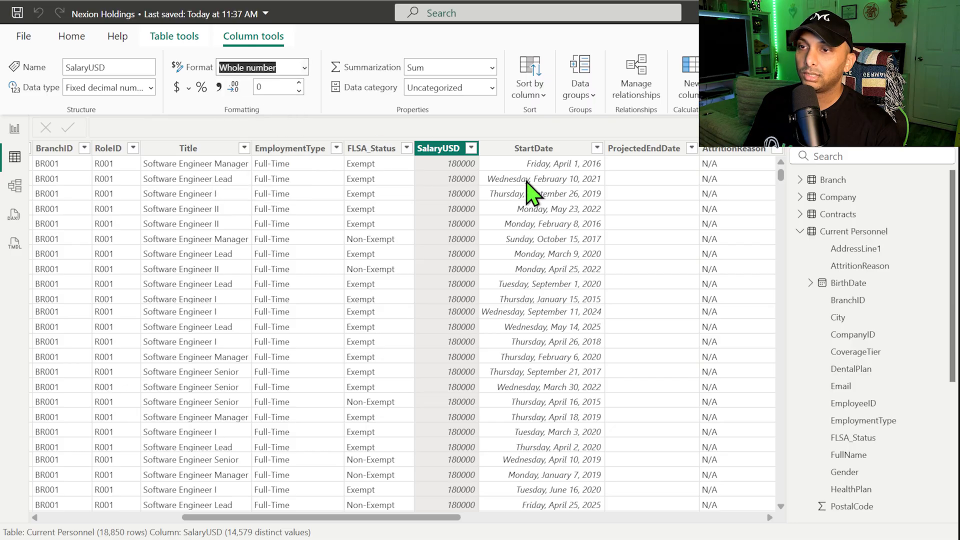
pyautogui.scroll(-20, 506, 339)
pyautogui.scroll(20, 506, 339)
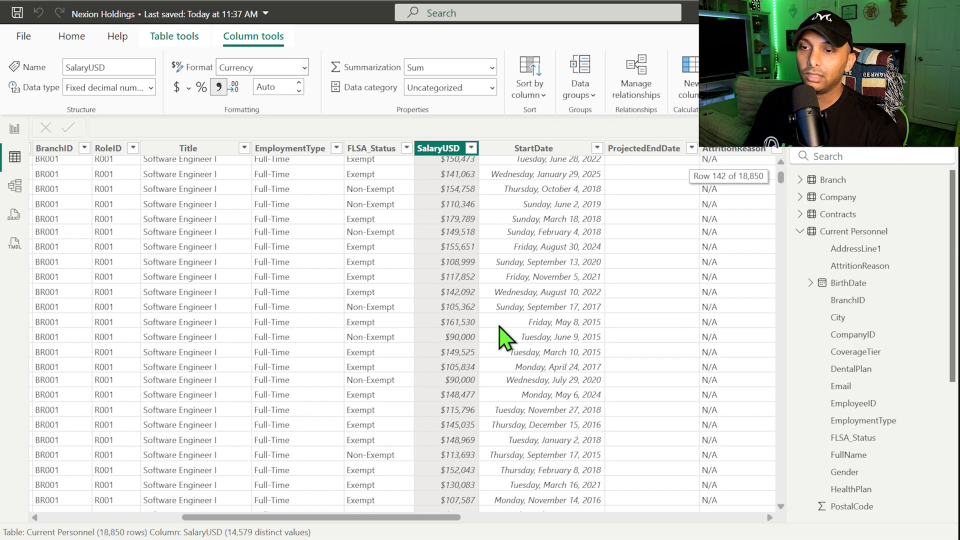
# Step: Format the StartDate and ProjectedEndDate columns of the Current Personnel table as 14-Mar-01 (dd-mmm-yy)
pyautogui.click(531, 149)
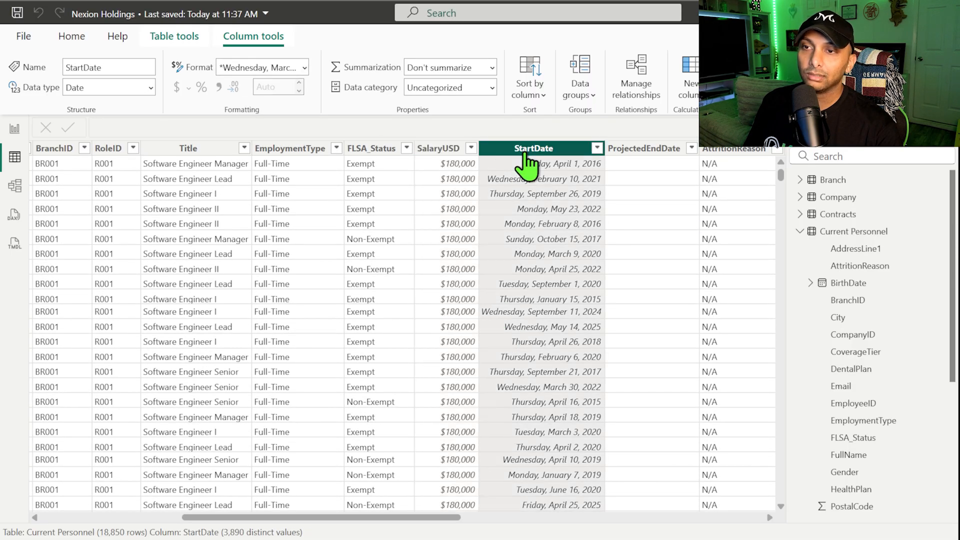
pyautogui.click(303, 69)
pyautogui.click(425, 362)
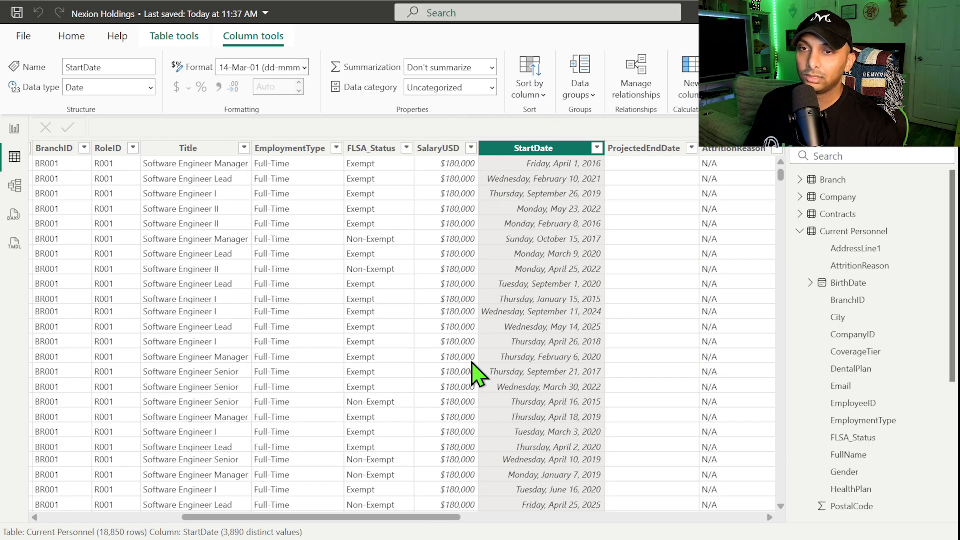
pyautogui.click(587, 157)
pyautogui.click(304, 69)
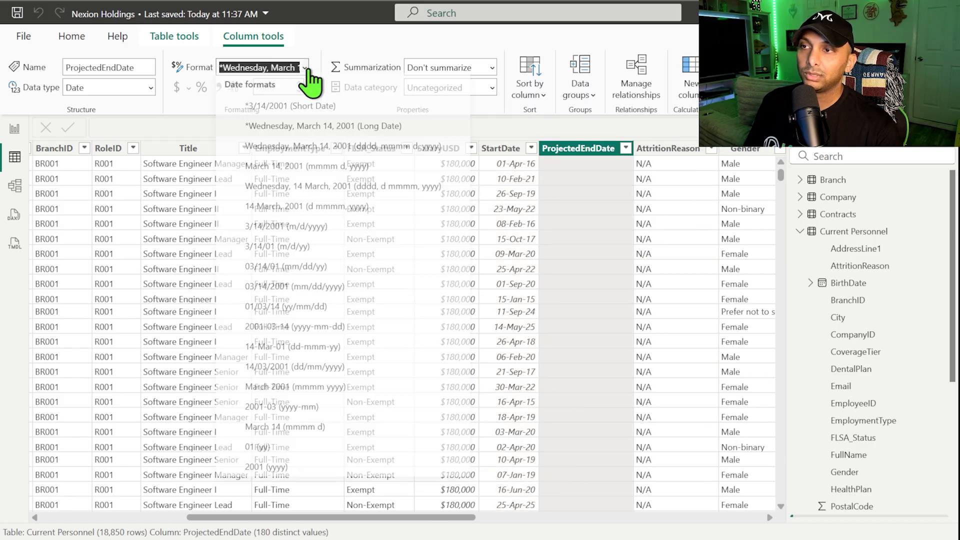
pyautogui.click(323, 349)
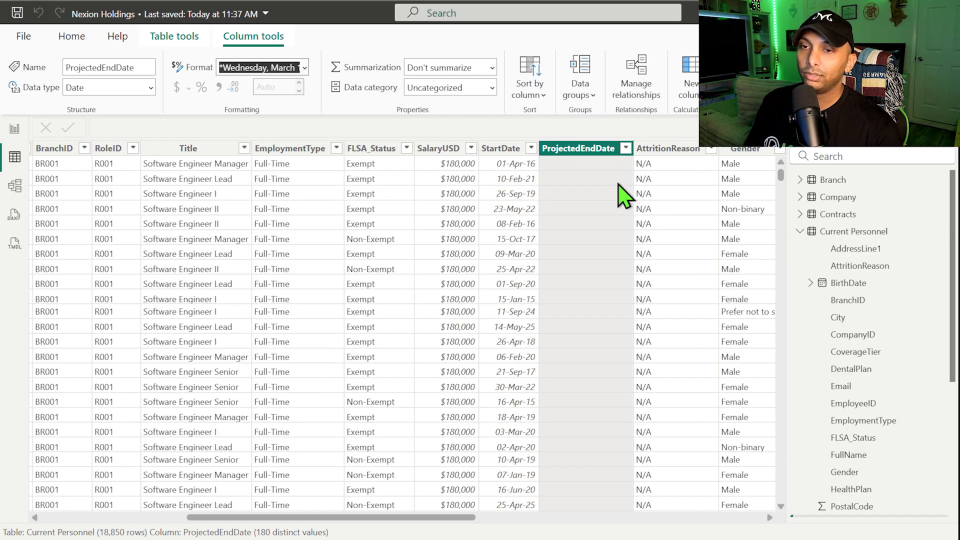
# Step: Review the distinct ProjectedEndDate values in the column's filter list without applying a filter
pyautogui.click(626, 148)
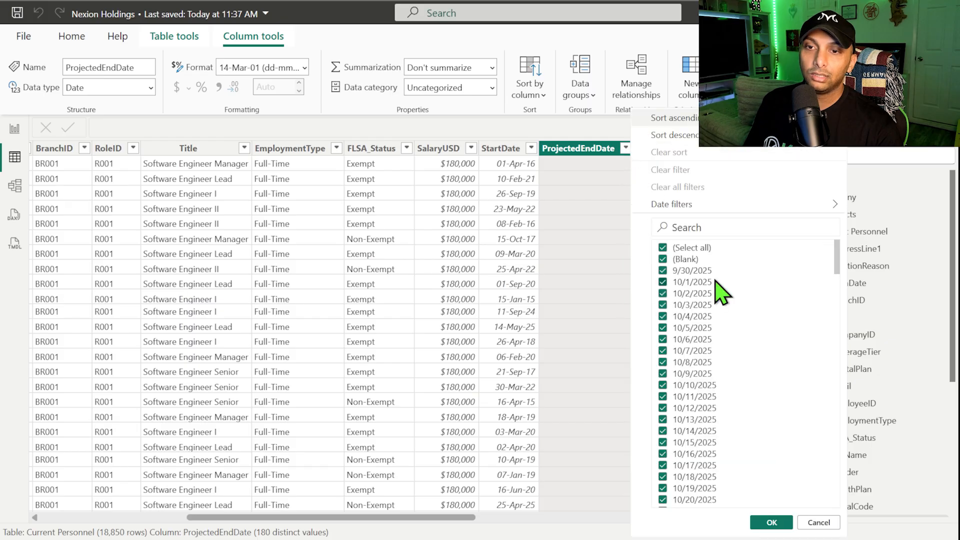
pyautogui.scroll(-5, 701, 368)
pyautogui.scroll(5, 703, 320)
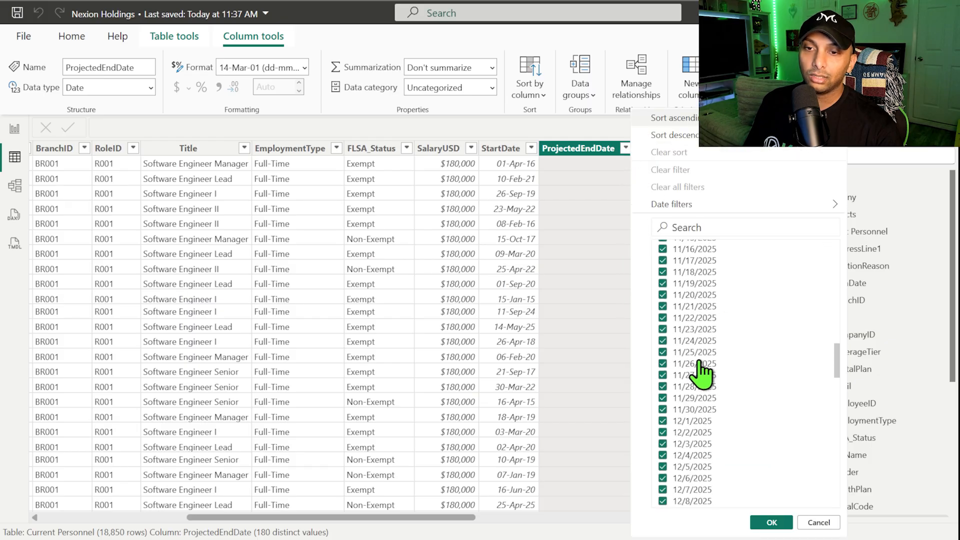
pyautogui.click(821, 524)
pyautogui.scroll(-10, 608, 391)
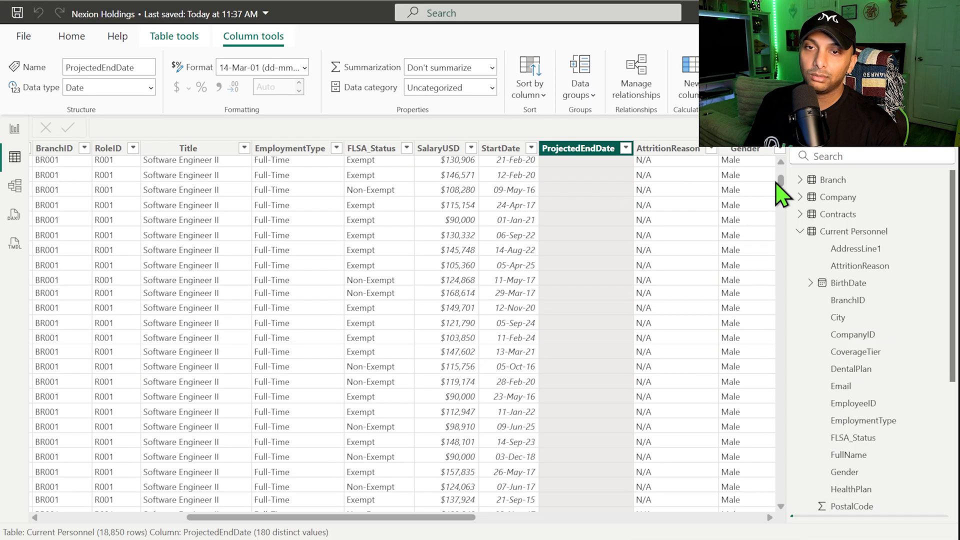
# Step: Format the BirthDate column of the Current Personnel table as 14-Mar-01 (dd-mmm-yy)
pyautogui.moveTo(782, 182); pyautogui.dragTo(787, 286)
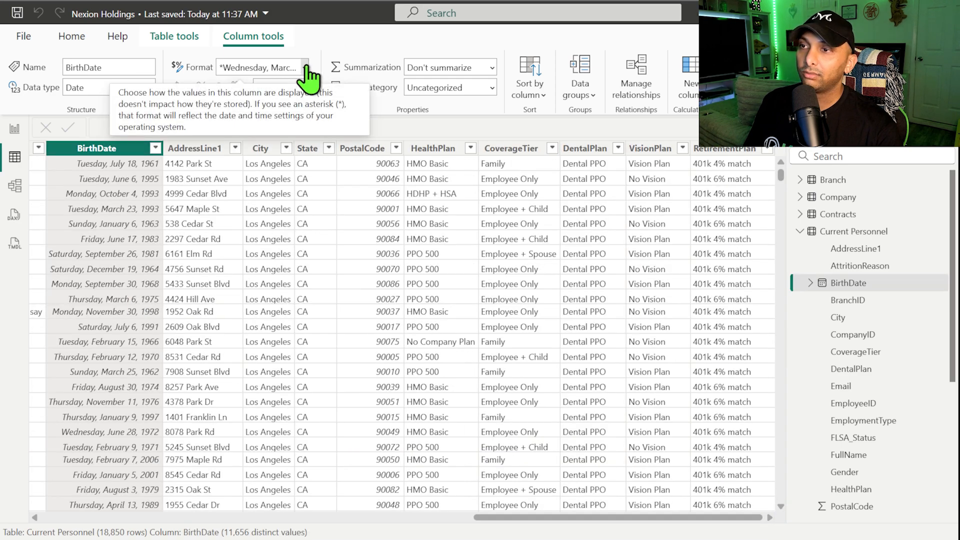
pyautogui.click(305, 69)
pyautogui.click(295, 350)
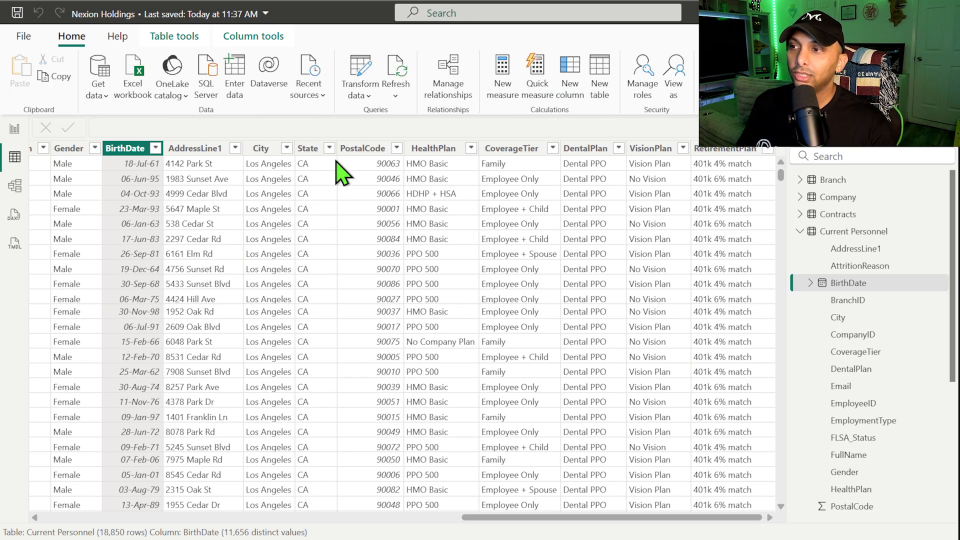
# Step: Set the data category of the AddressLine1 column to Address and of the City column to City
pyautogui.click(211, 151)
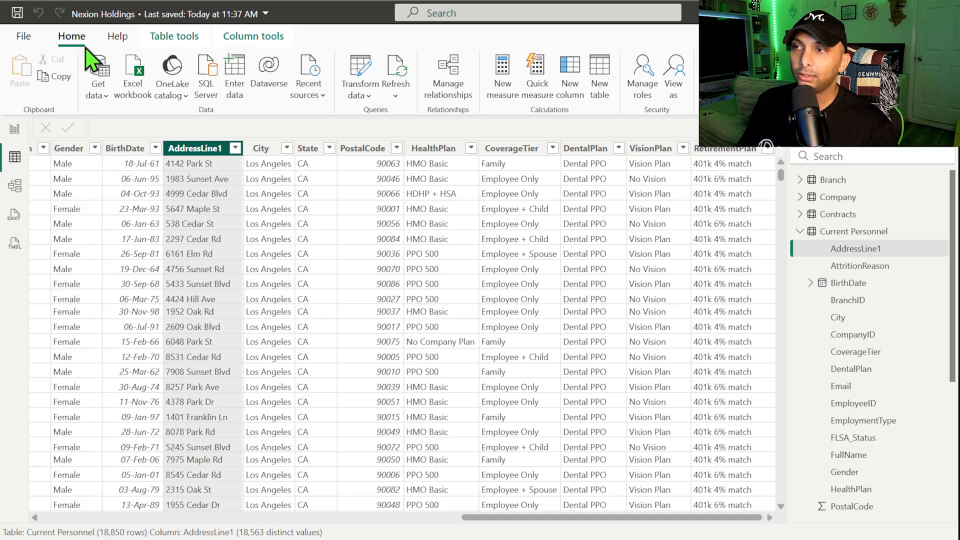
pyautogui.click(254, 36)
pyautogui.click(493, 87)
pyautogui.click(439, 137)
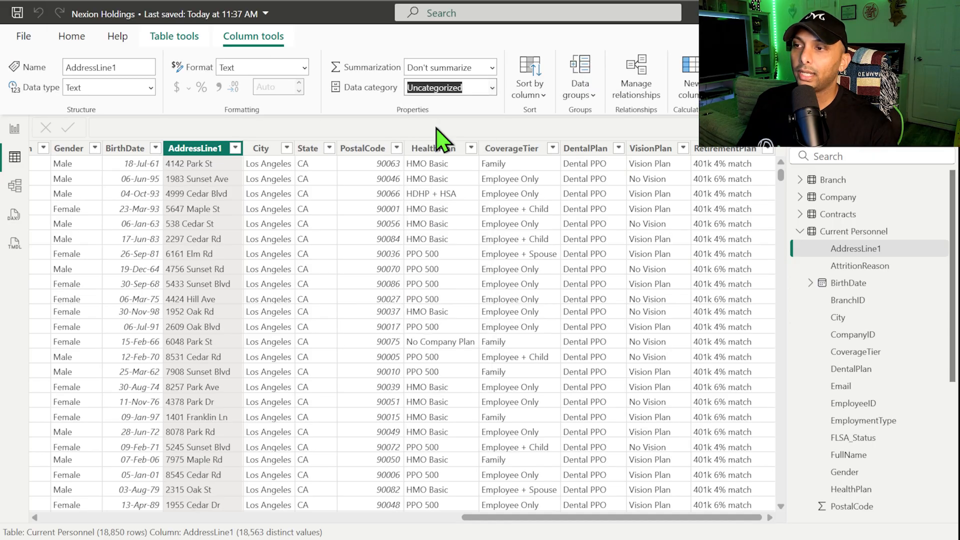
pyautogui.click(260, 149)
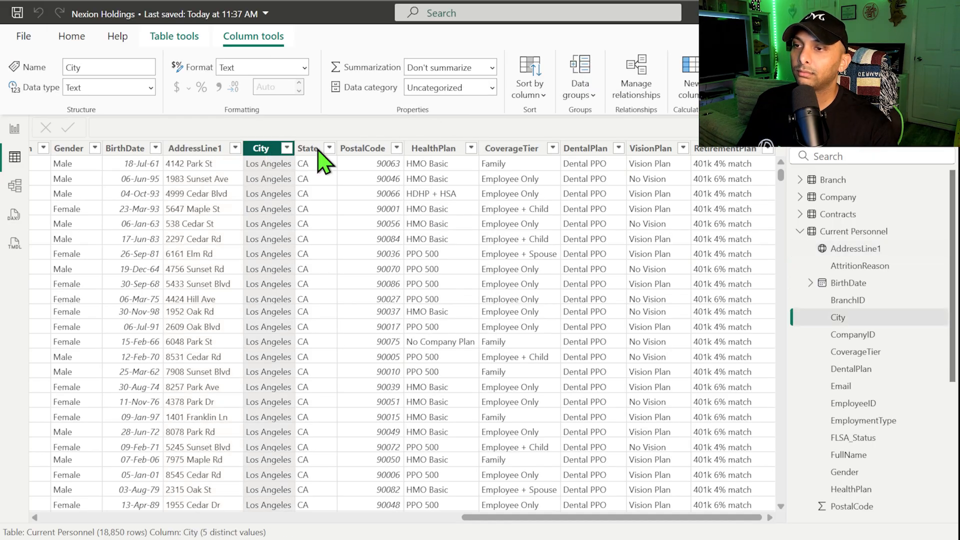
pyautogui.click(492, 89)
pyautogui.click(428, 171)
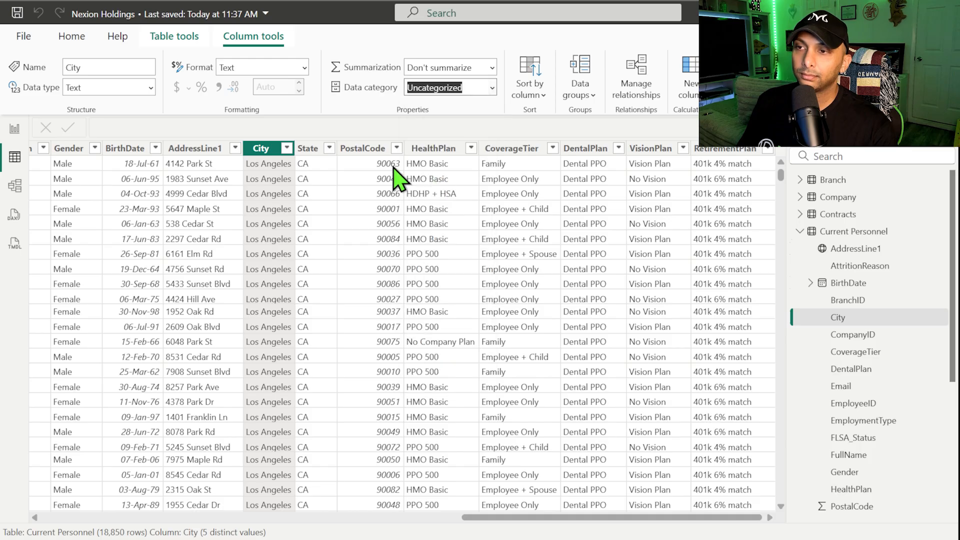
# Step: Set the data category of the State column to State or Province and of the PostalCode column to Postal code
pyautogui.click(307, 148)
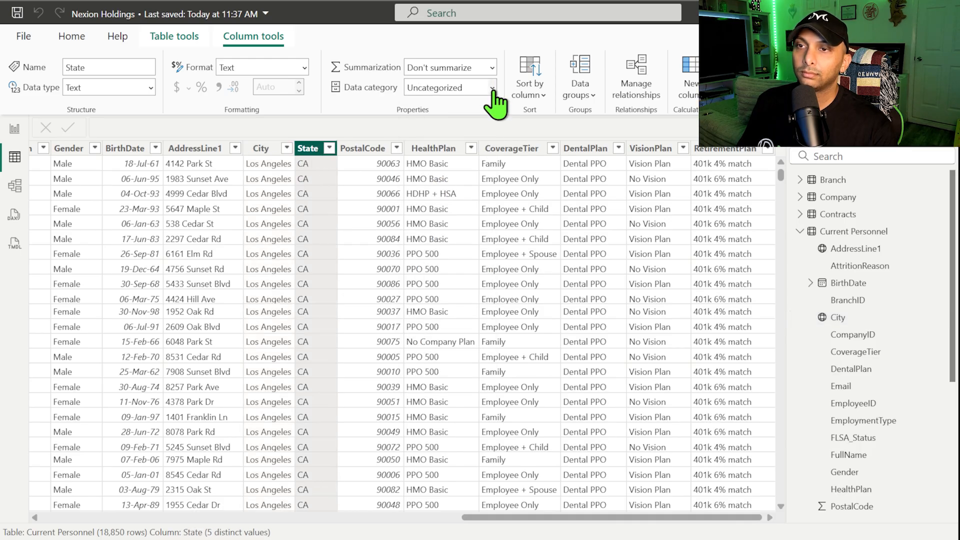
pyautogui.click(493, 89)
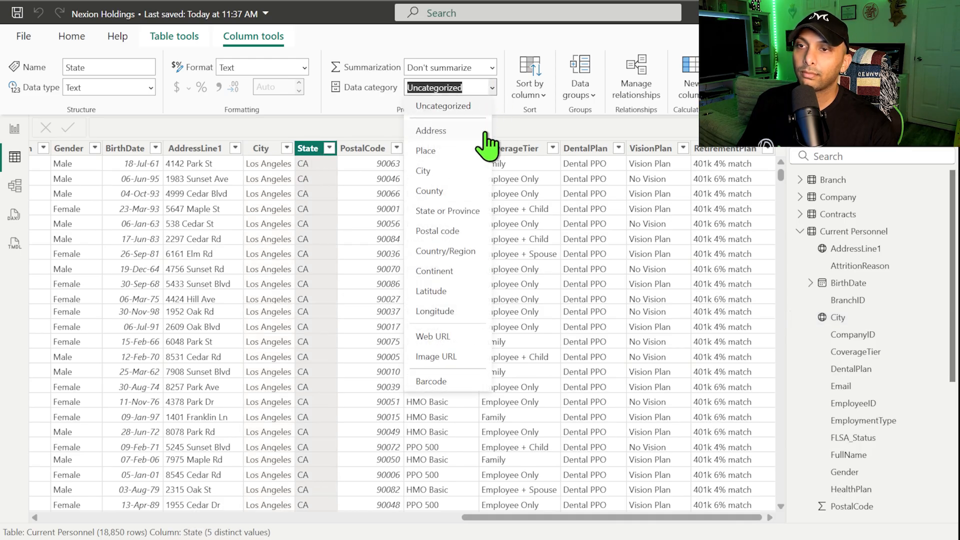
pyautogui.click(445, 213)
pyautogui.click(360, 148)
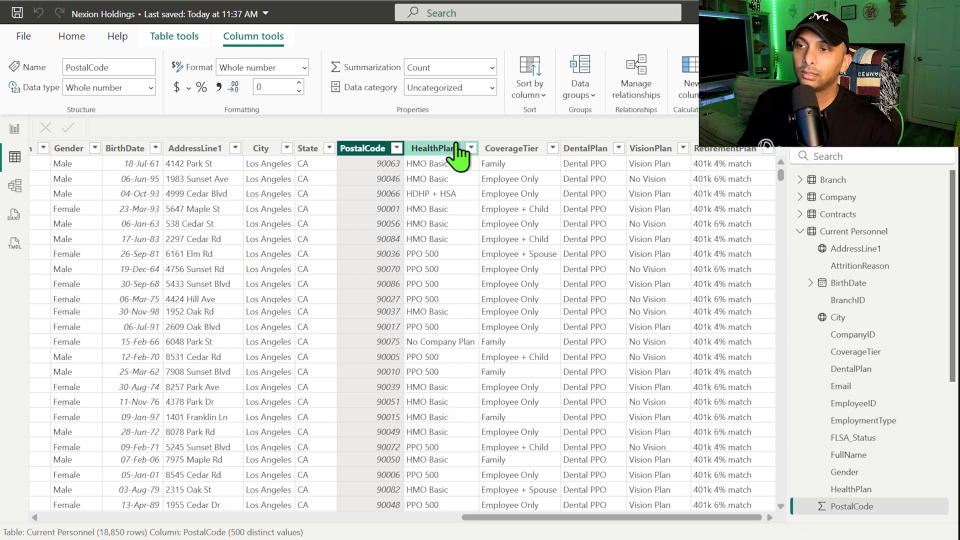
pyautogui.click(492, 87)
pyautogui.click(440, 131)
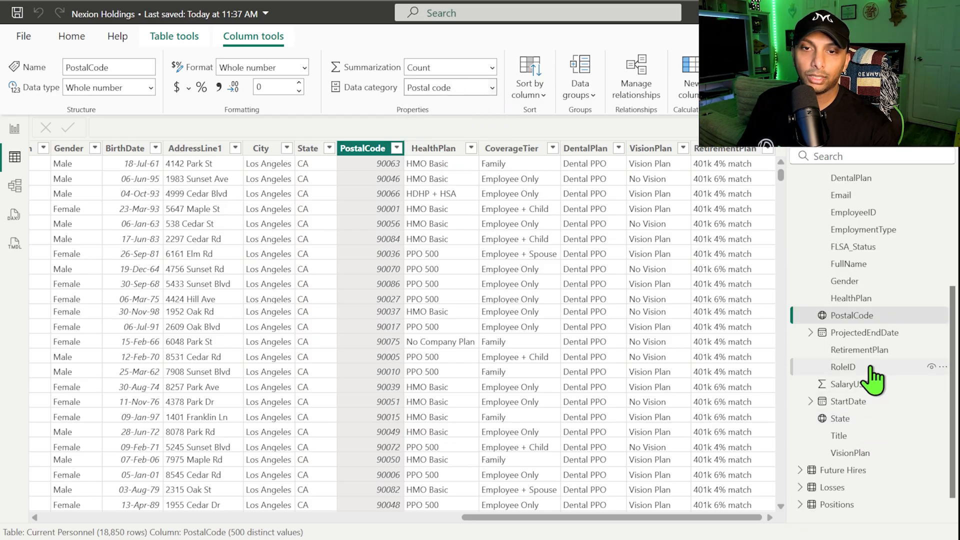
# Step: Format the SalaryUSD column of the Future Hires table as Currency and its FutureStartDate and BirthDate columns as 14-Mar-01 (dd-mmm-yy)
pyautogui.scroll(4, 875, 380)
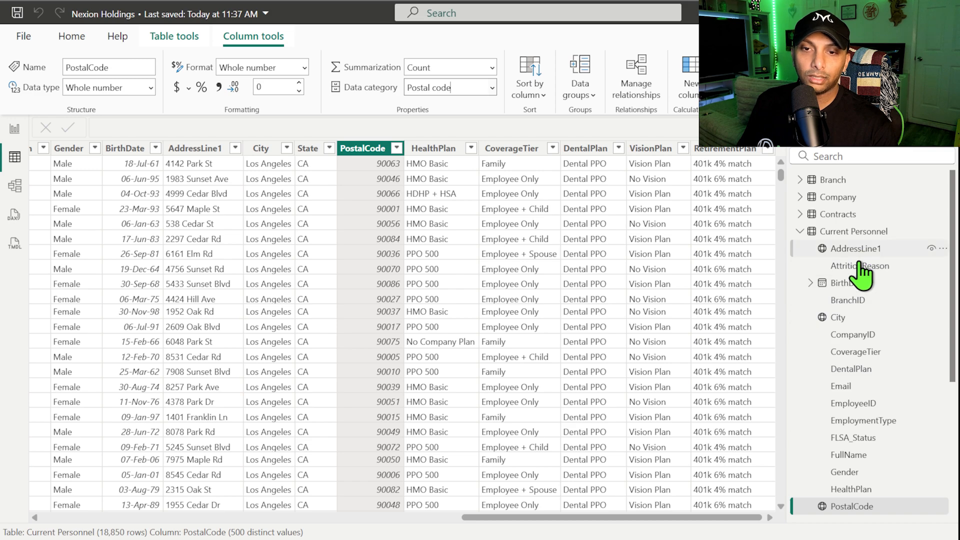
pyautogui.click(801, 232)
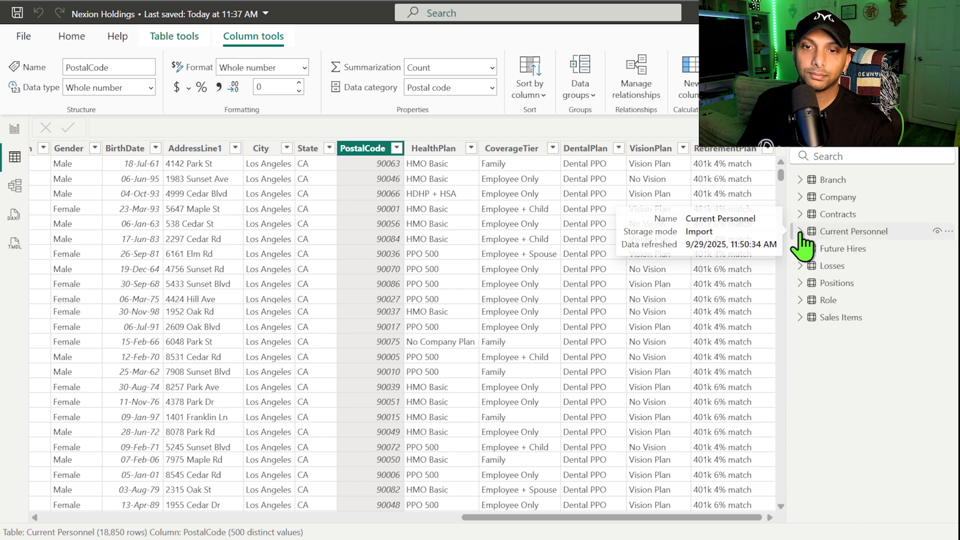
pyautogui.click(831, 249)
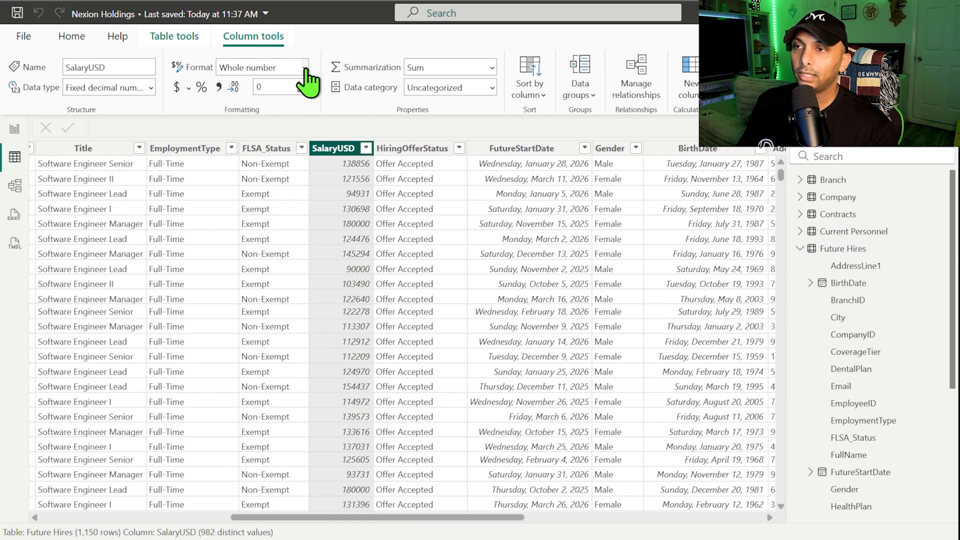
pyautogui.click(304, 68)
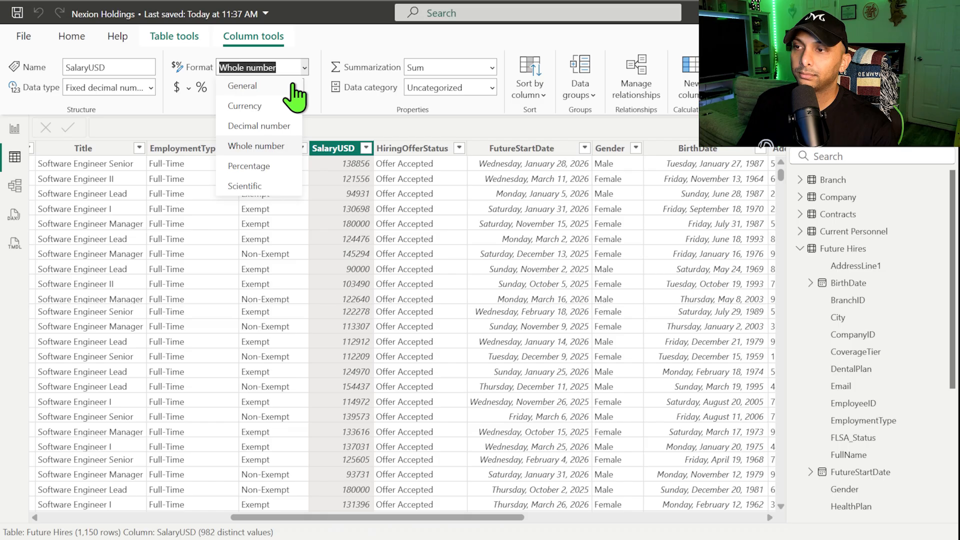
pyautogui.click(245, 107)
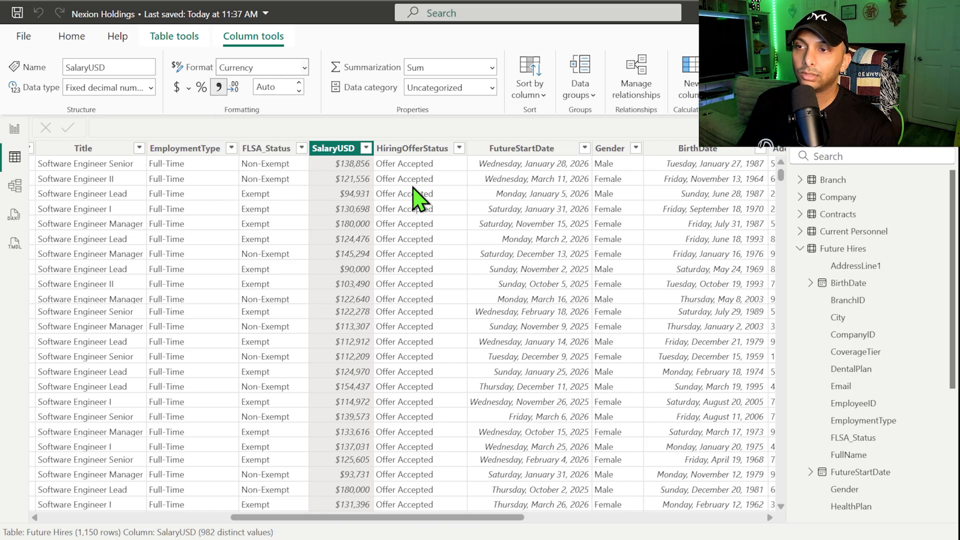
pyautogui.click(524, 149)
pyautogui.click(303, 67)
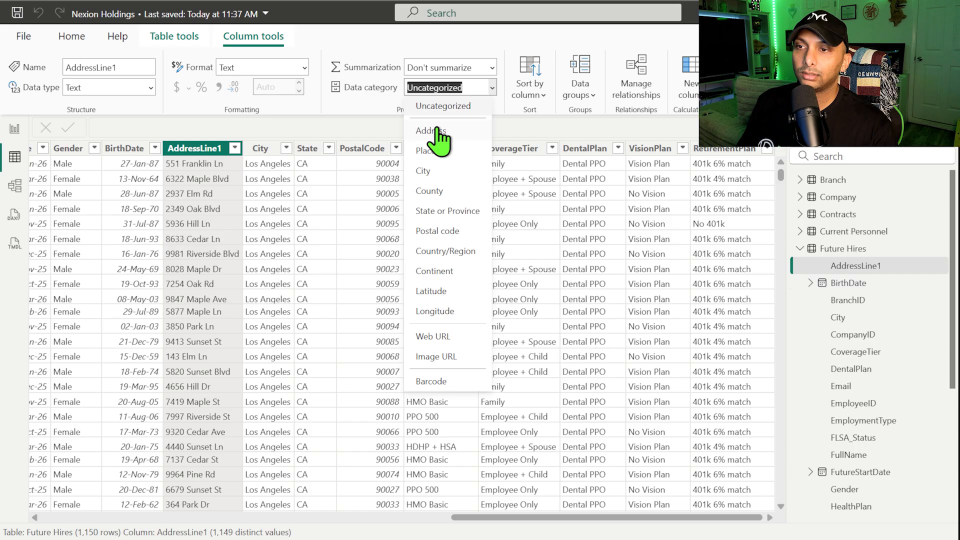
# Step: In Future Hires, set the data category of AddressLine1 to Address, of City to City and of PostalCode to Postal code
pyautogui.click(435, 129)
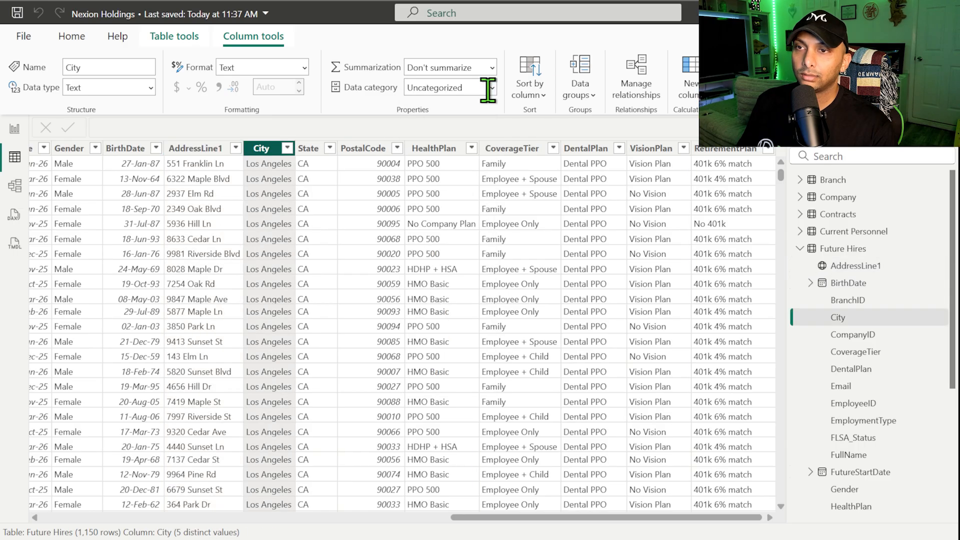
pyautogui.click(492, 89)
pyautogui.click(434, 171)
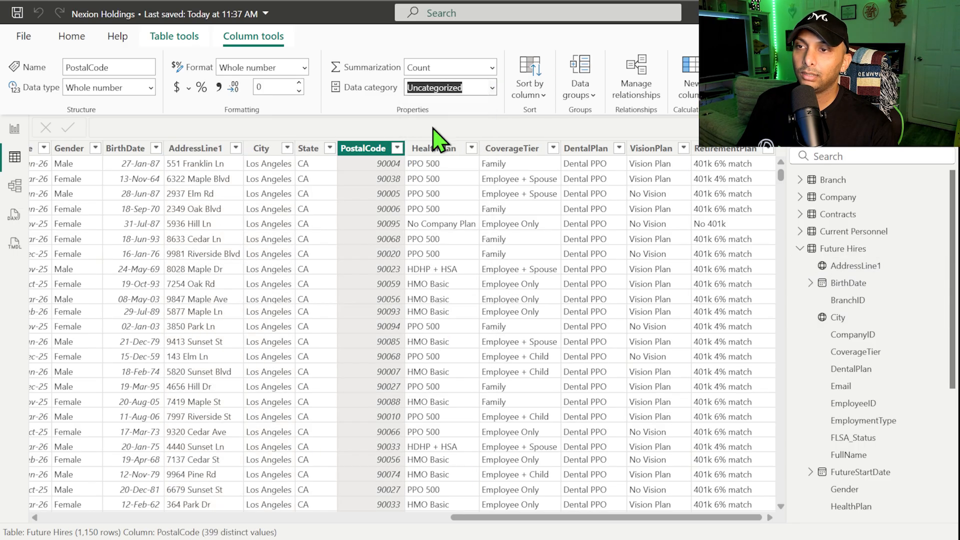
pyautogui.click(473, 228)
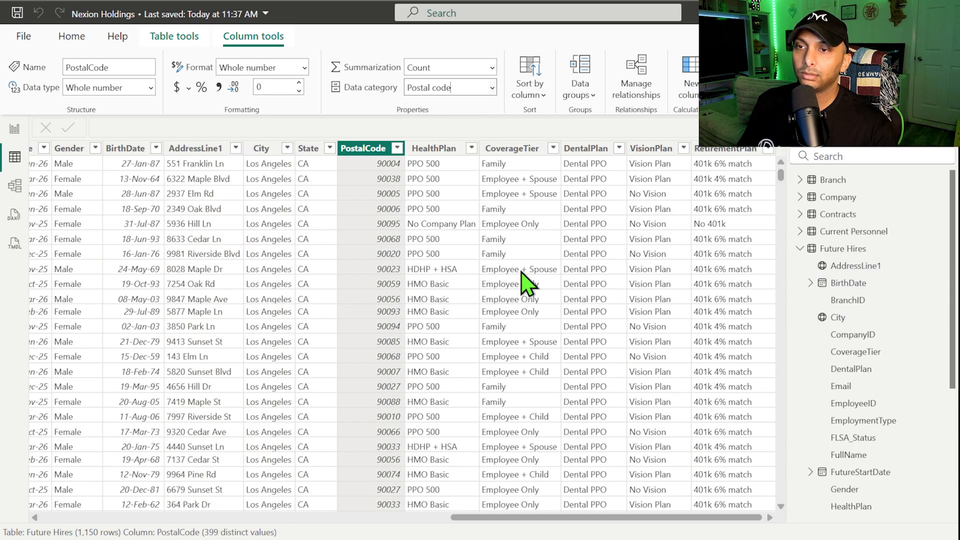
# Step: Examine the columns of the Losses, Positions and Role tables for formats that need adjusting
pyautogui.click(843, 249)
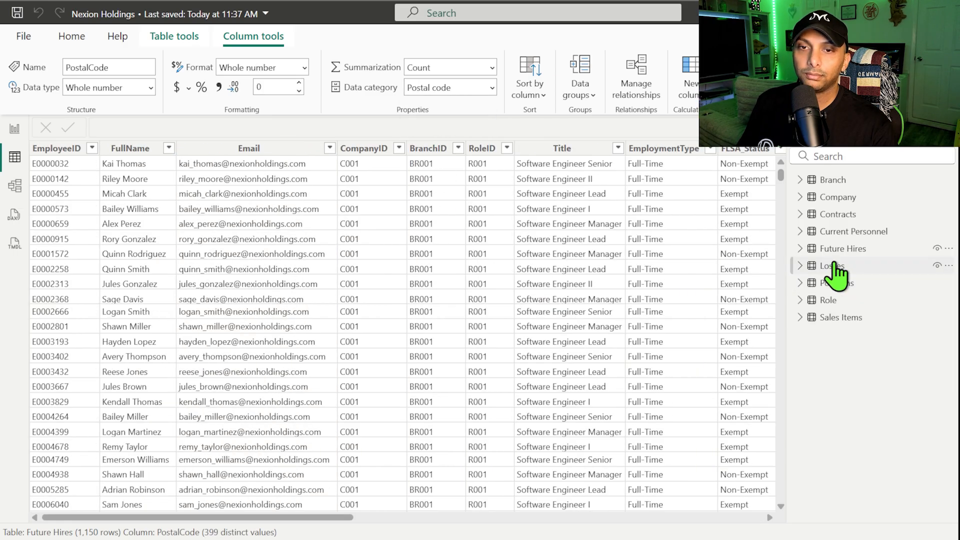
pyautogui.click(833, 266)
pyautogui.hscroll(10, 245, 307)
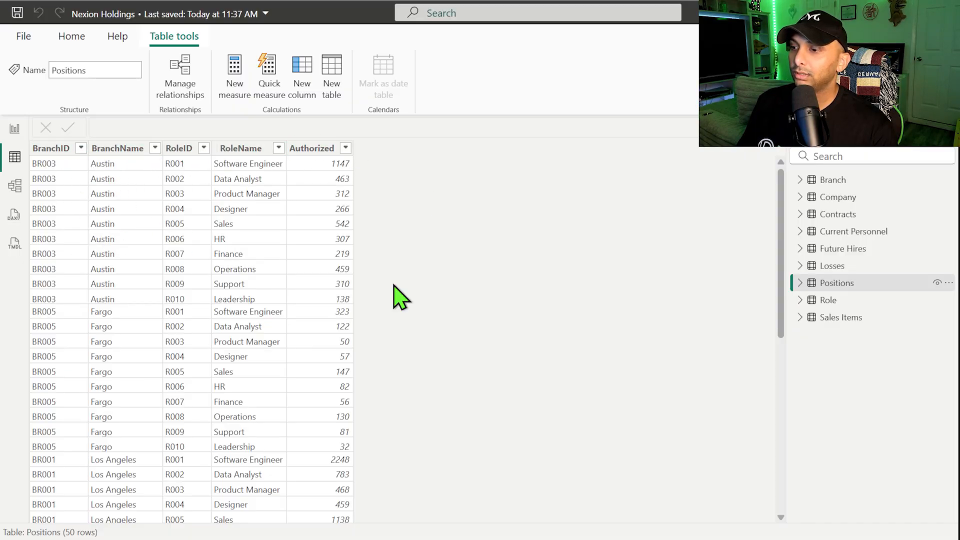
pyautogui.scroll(-12, 120, 307)
pyautogui.scroll(12, 120, 307)
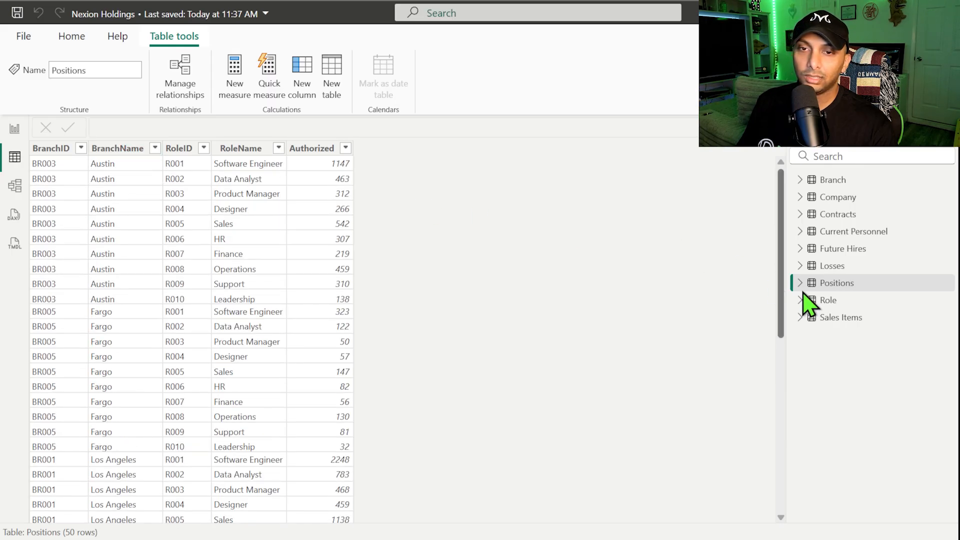
pyautogui.click(830, 302)
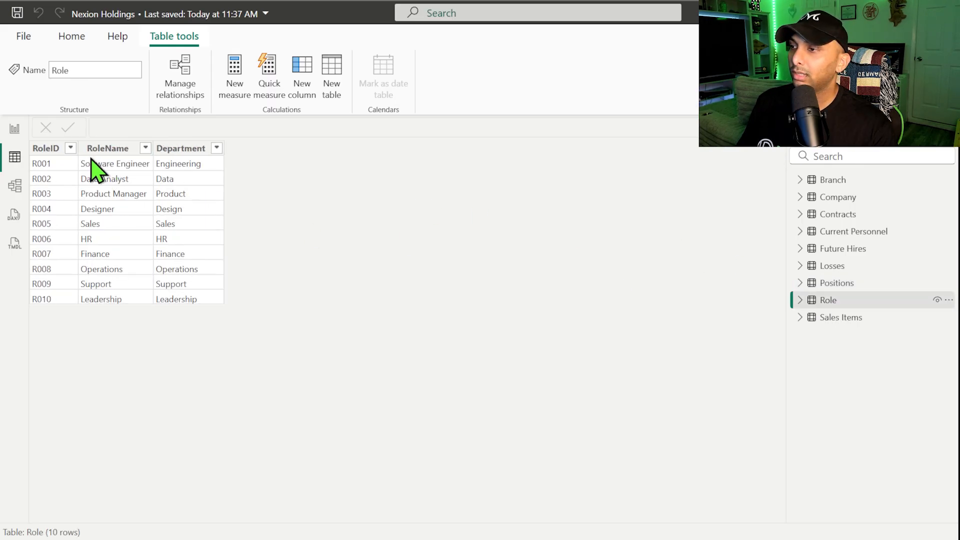
# Step: In the Sales Items table, format the BillDate column as 14-Mar-01 (dd-mmm-yy) and the RevenueUSD column as Currency
pyautogui.click(837, 322)
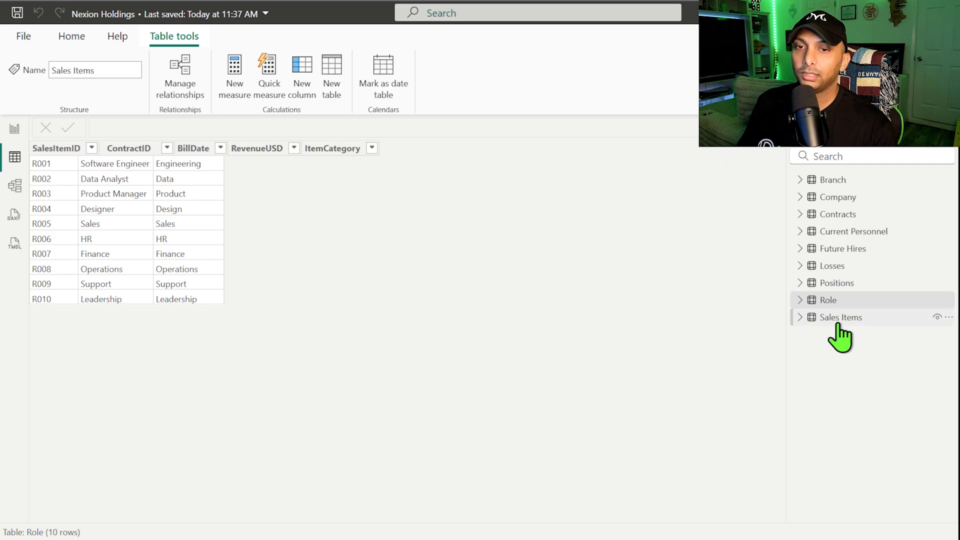
pyautogui.click(247, 149)
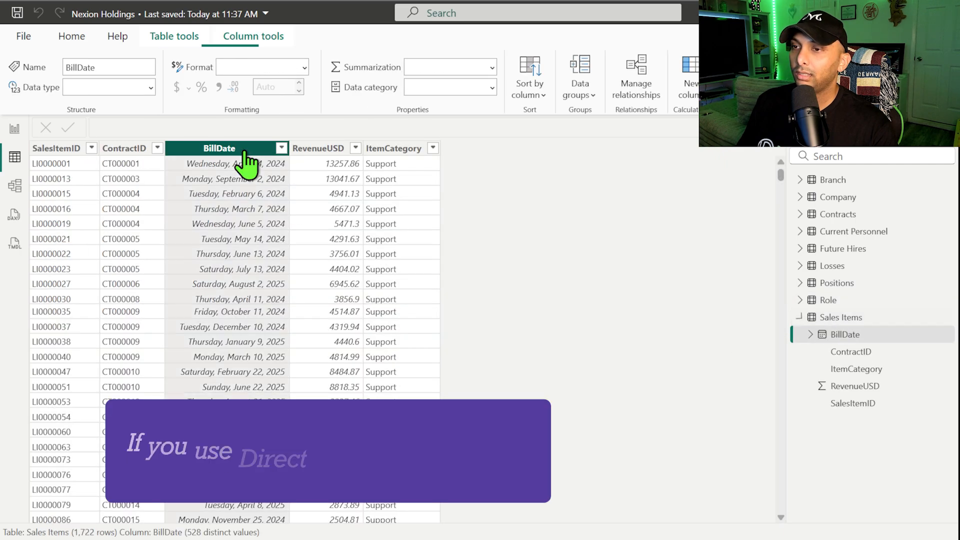
pyautogui.click(304, 68)
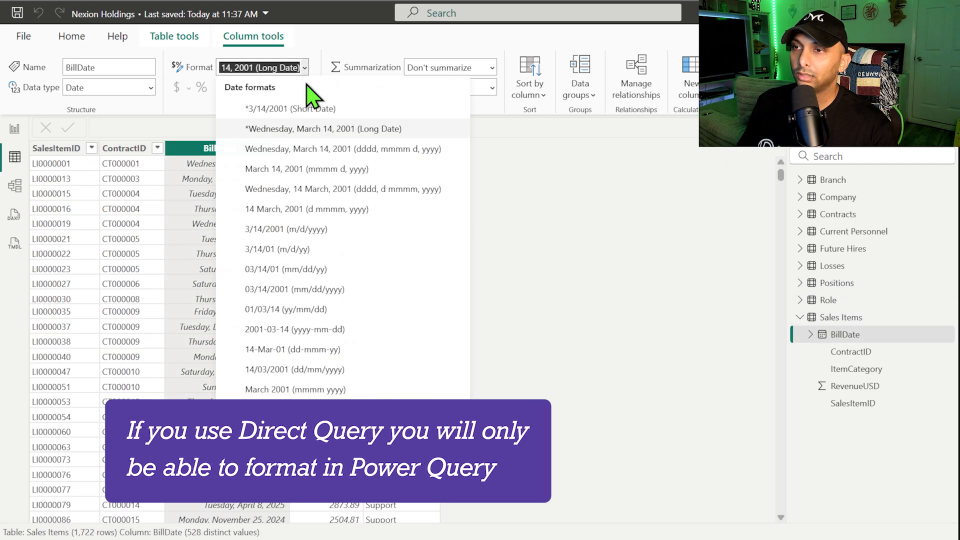
pyautogui.click(292, 350)
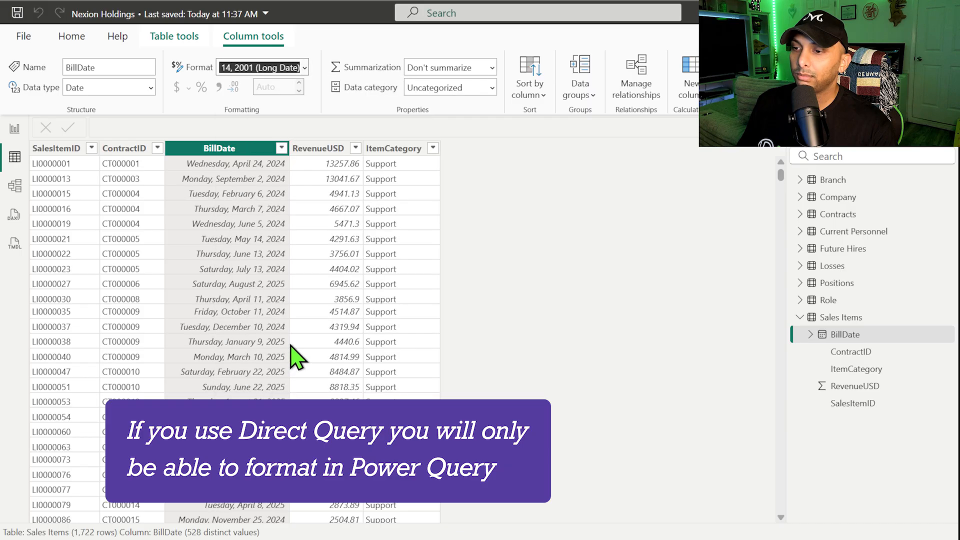
pyautogui.click(315, 148)
pyautogui.click(304, 75)
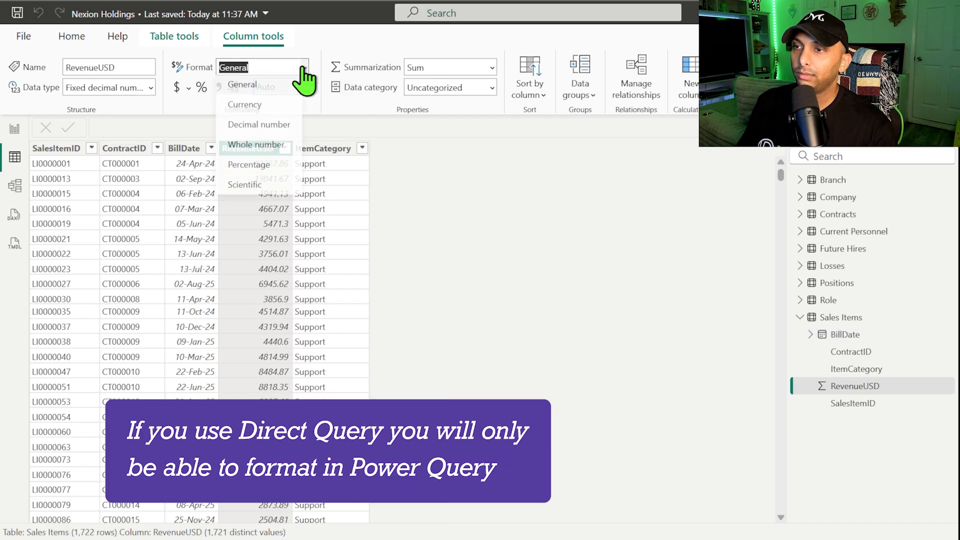
pyautogui.click(244, 105)
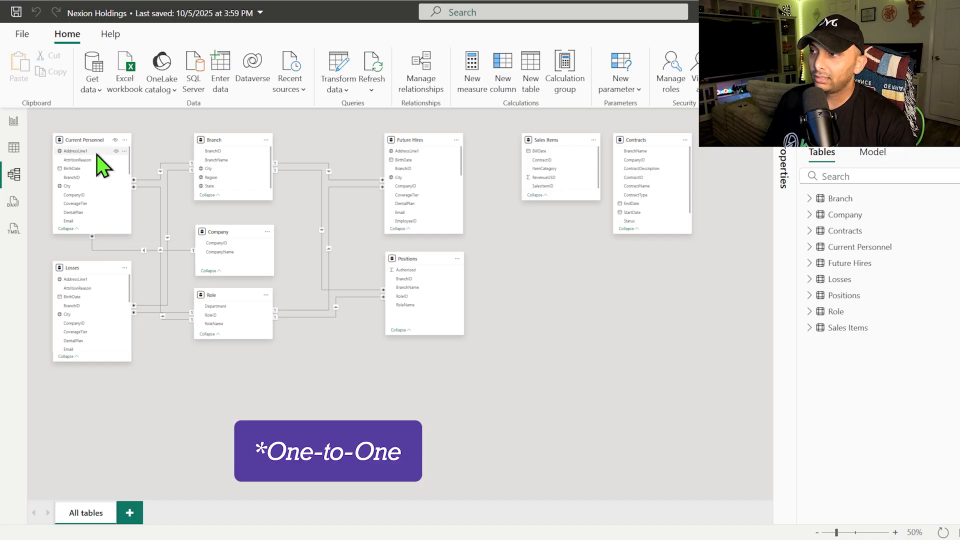
# Step: Check the Losses-to-Branch relationship and create an active many-to-one, single-direction relationship from CompanyID in Losses to CompanyID in Company
pyautogui.doubleClick(167, 280)
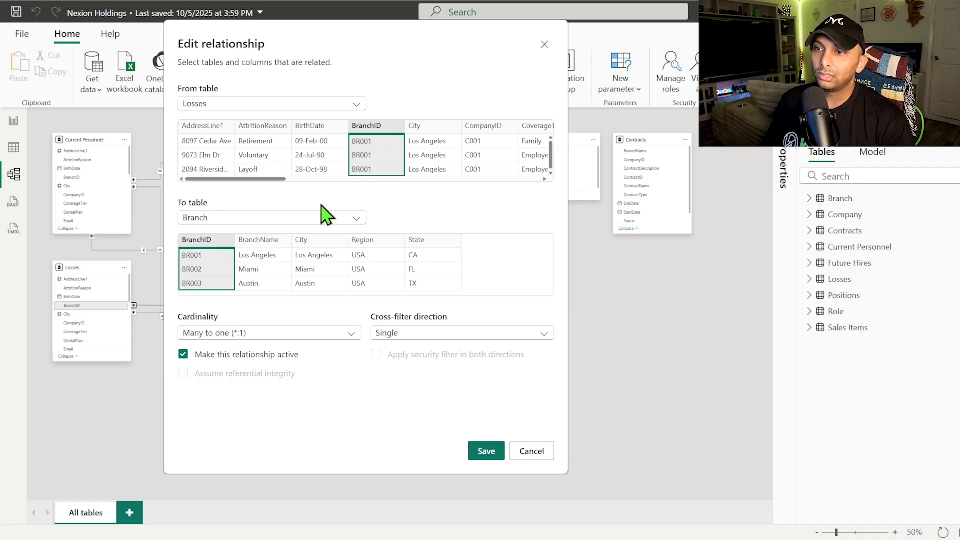
pyautogui.press('Escape')
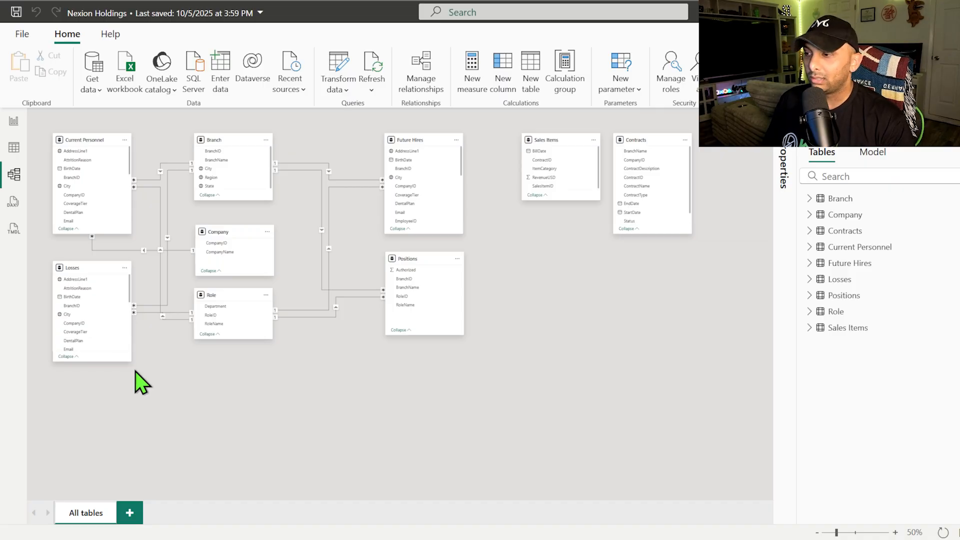
pyautogui.moveTo(81, 324); pyautogui.dragTo(233, 244)
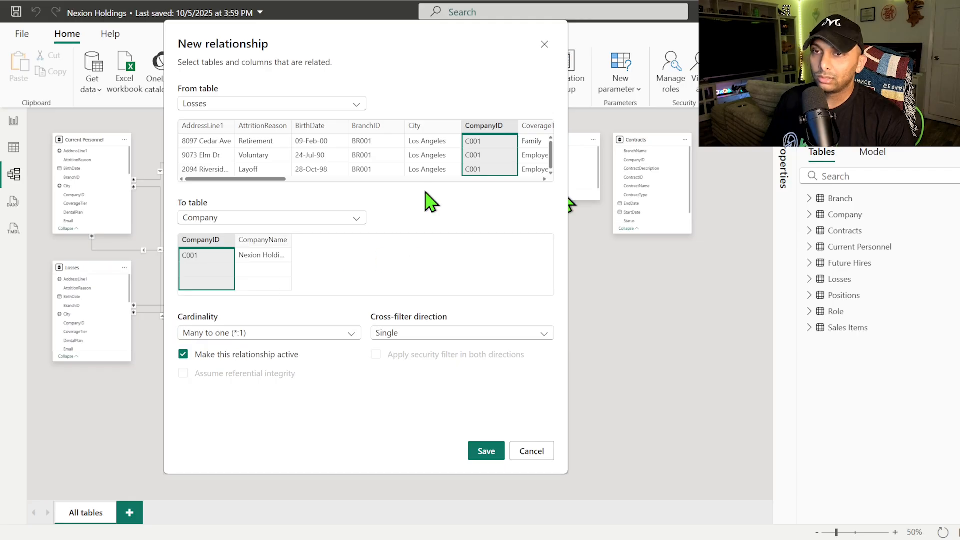
pyautogui.click(485, 453)
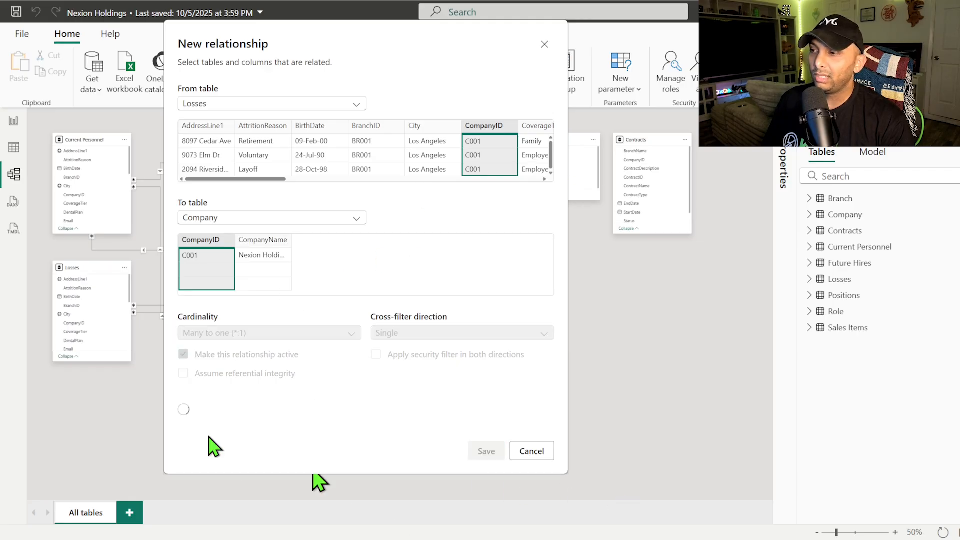
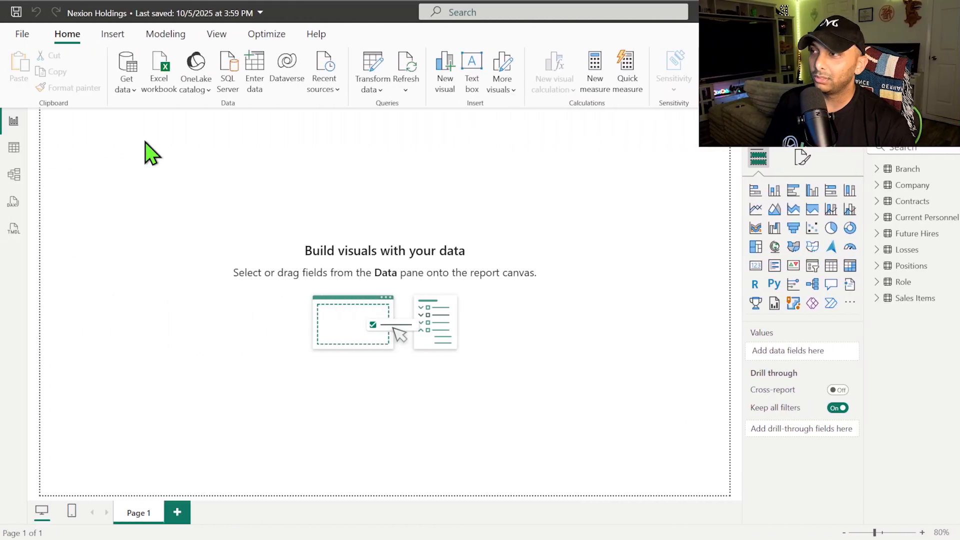
# Step: Create and load an empty table named "1. Measures", with a green chart emoji in front of the name
pyautogui.click(247, 84)
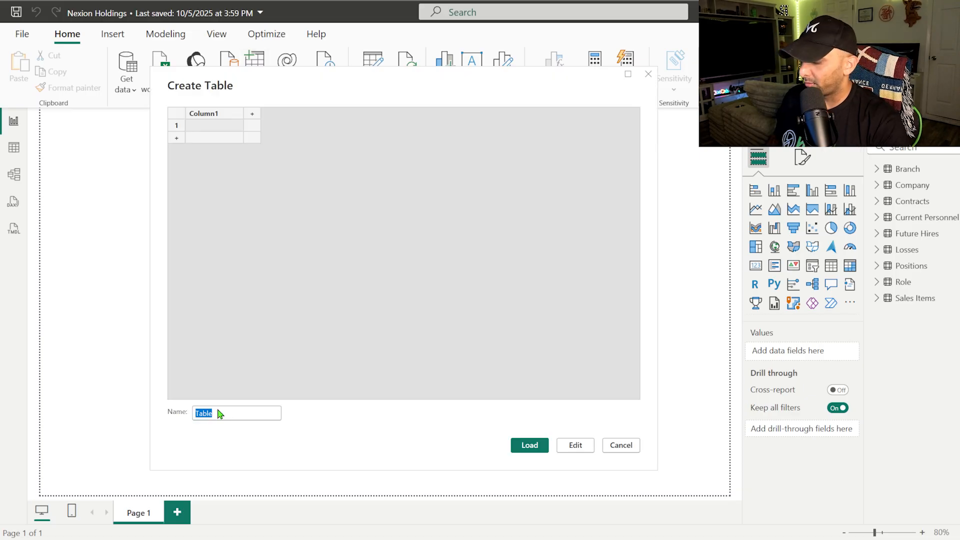
pyautogui.write('Measures')
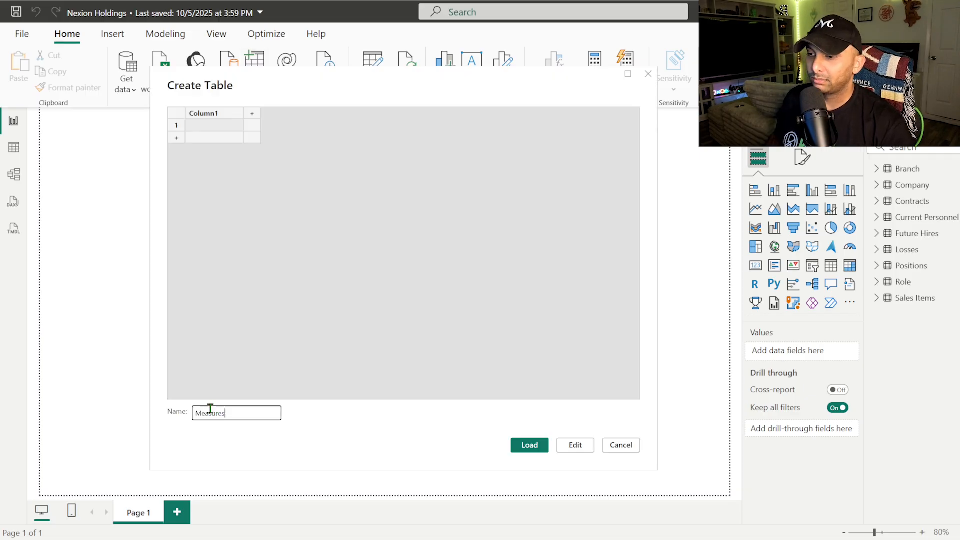
pyautogui.click(195, 413)
pyautogui.write('_')
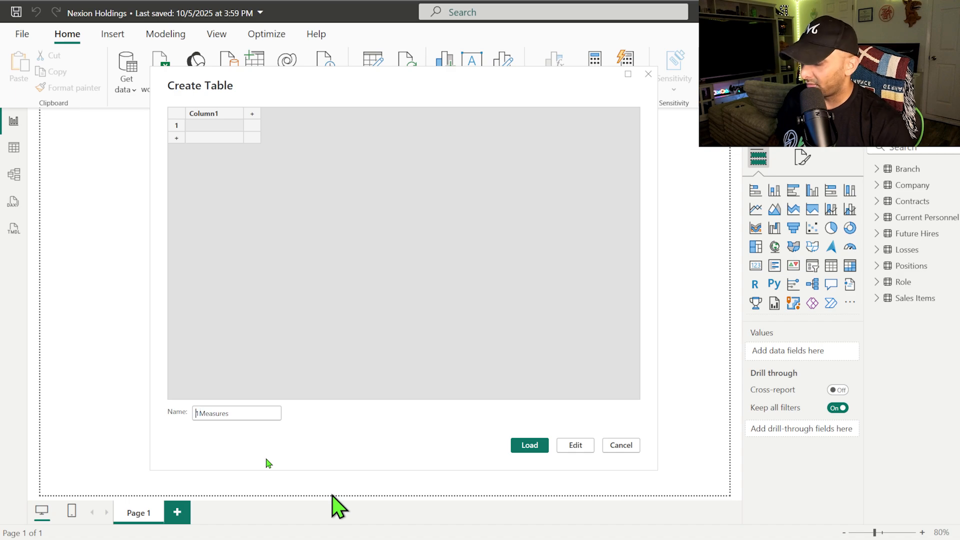
pyautogui.write('1.')
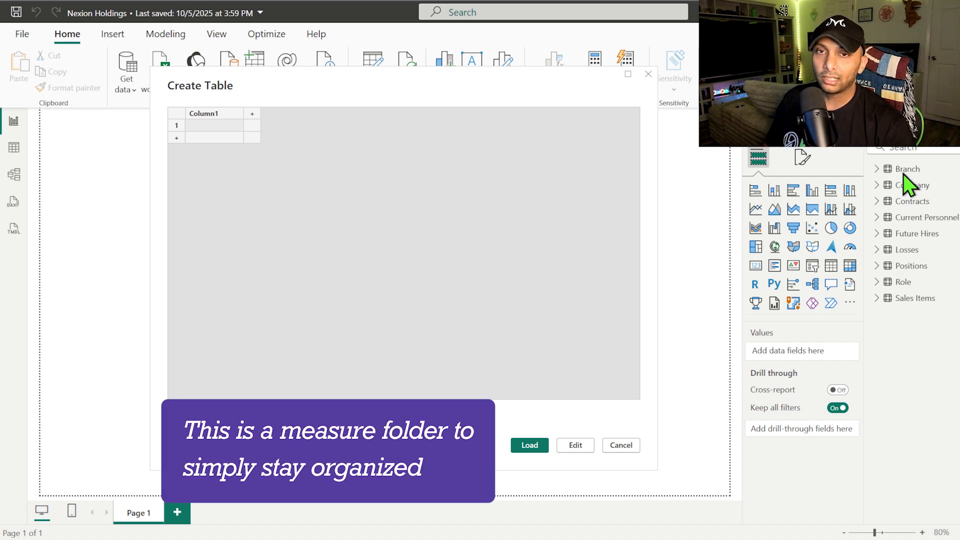
pyautogui.press('Return')
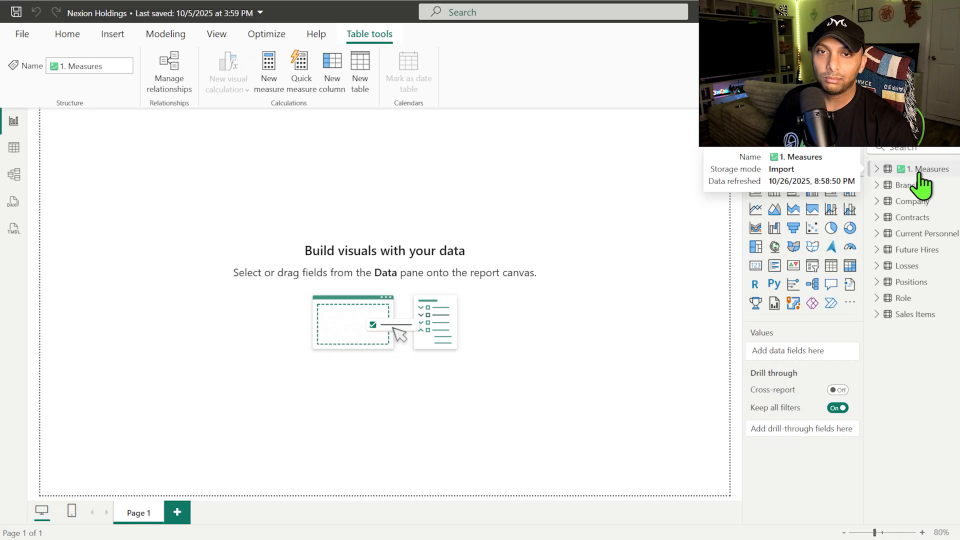
pyautogui.click(553, 235)
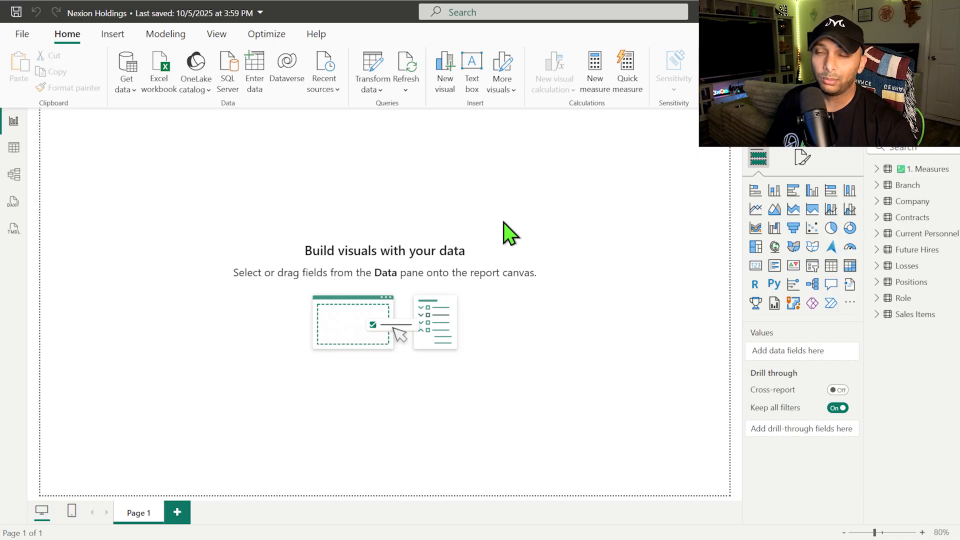
# Step: Move the 1. Measures table below the Sales Items table in the model diagram and return to the report page
pyautogui.click(13, 186)
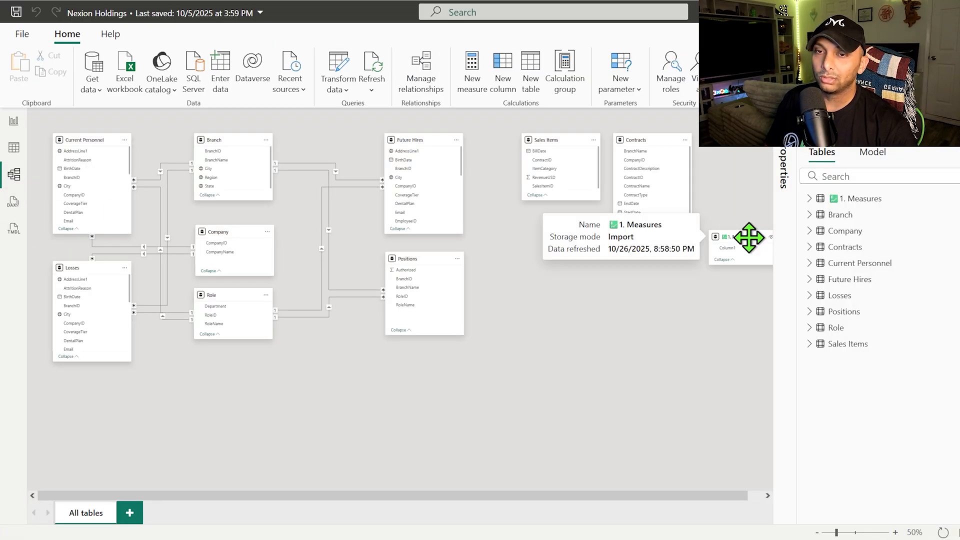
pyautogui.moveTo(749, 237); pyautogui.dragTo(569, 265)
pyautogui.click(13, 120)
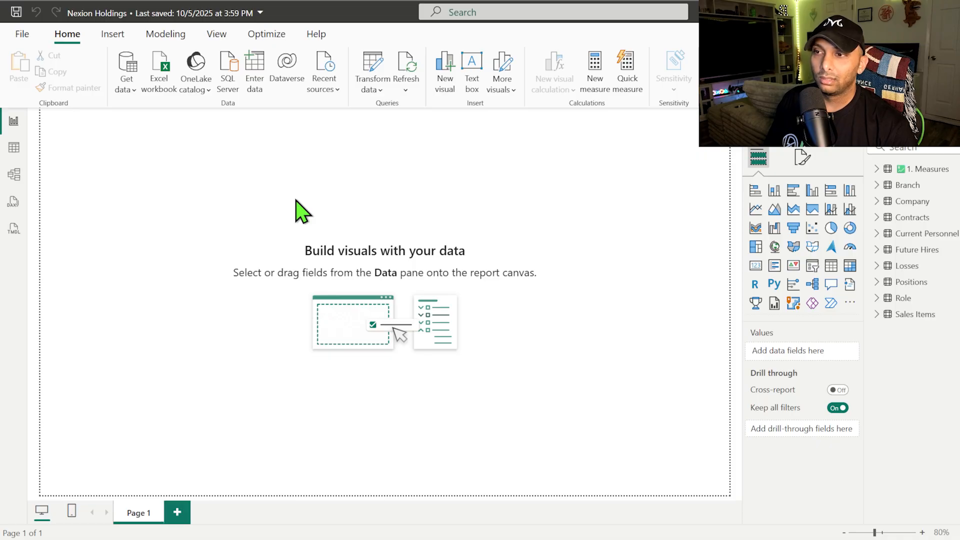
# Step: Create a new measure named Total in the 1. Measures table, with its formula starting on a second line
pyautogui.click(930, 170)
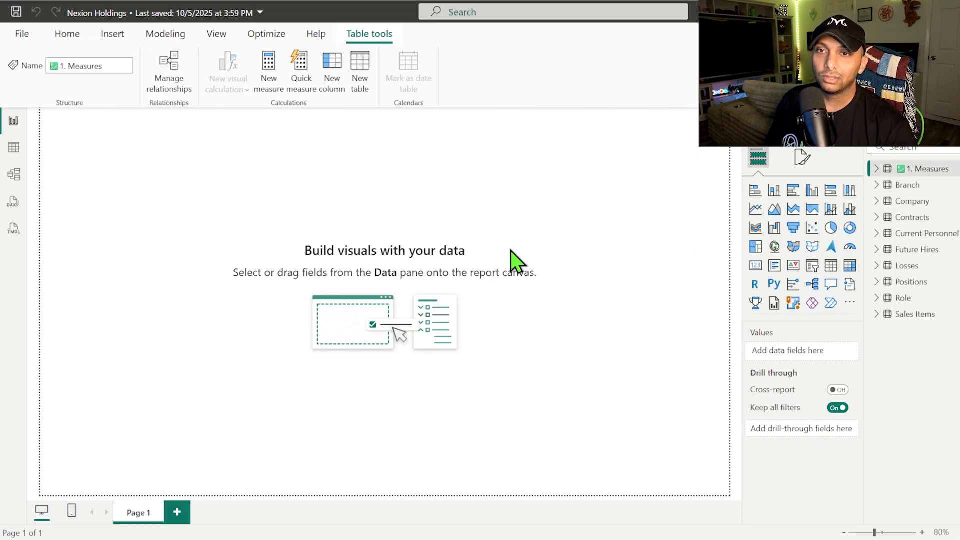
pyautogui.click(67, 35)
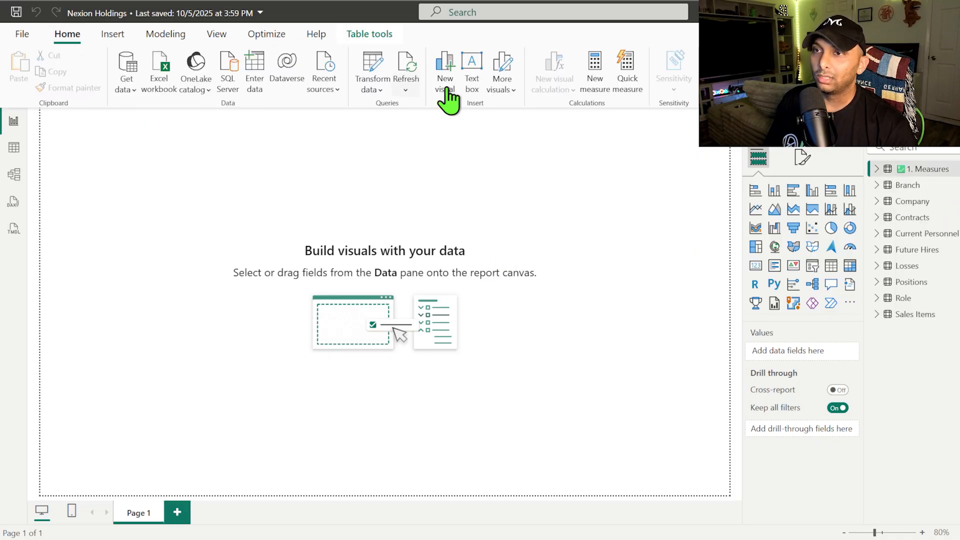
pyautogui.click(587, 84)
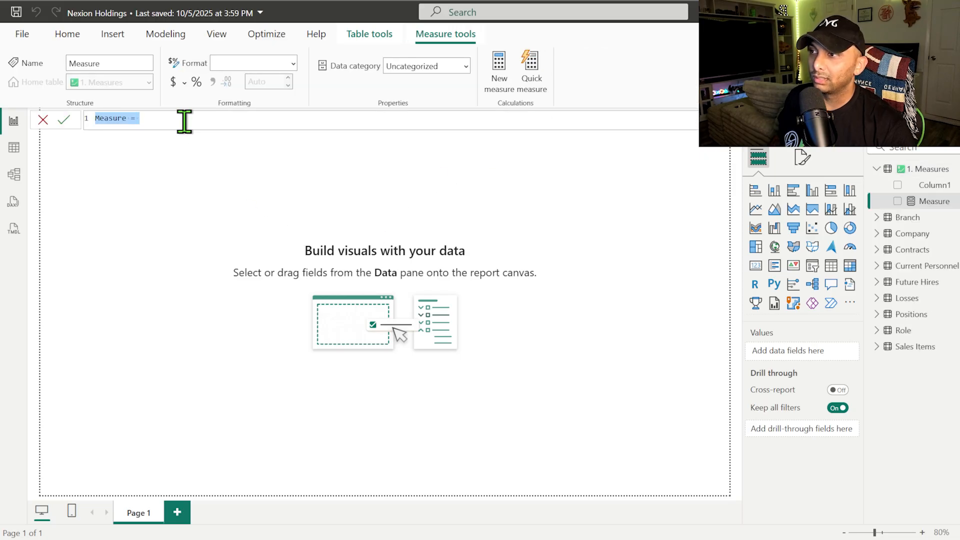
pyautogui.scroll(5, 185, 121)
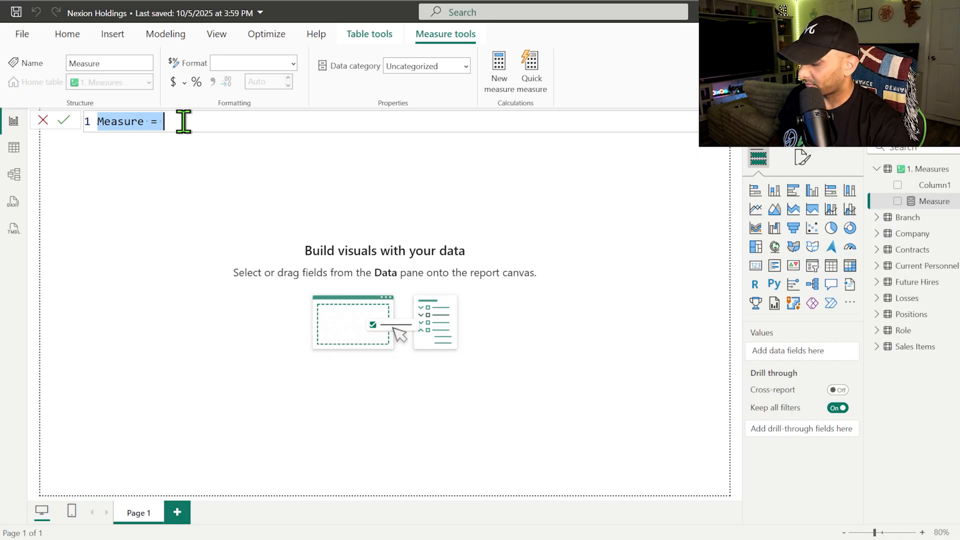
pyautogui.write('Total ')
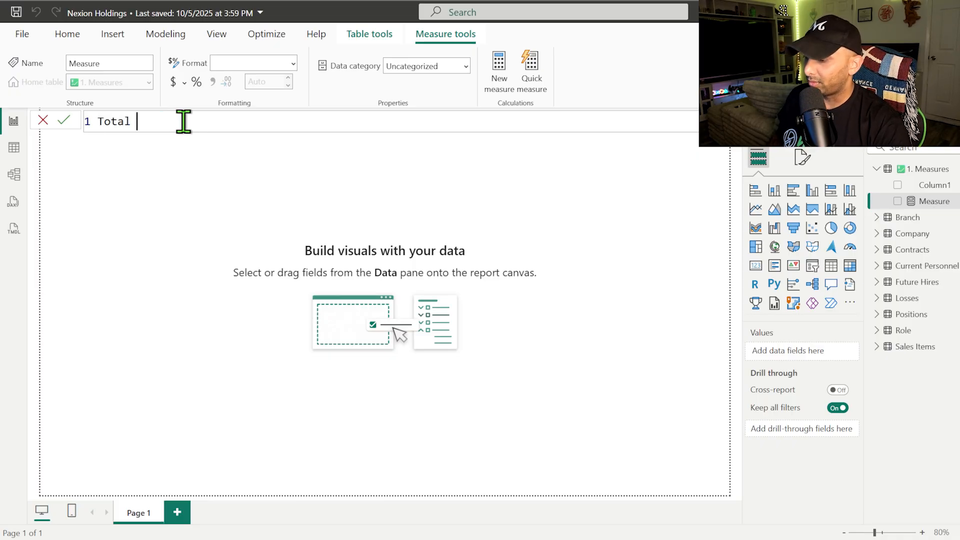
pyautogui.write('=')
pyautogui.hotkey('shift', 'Return')
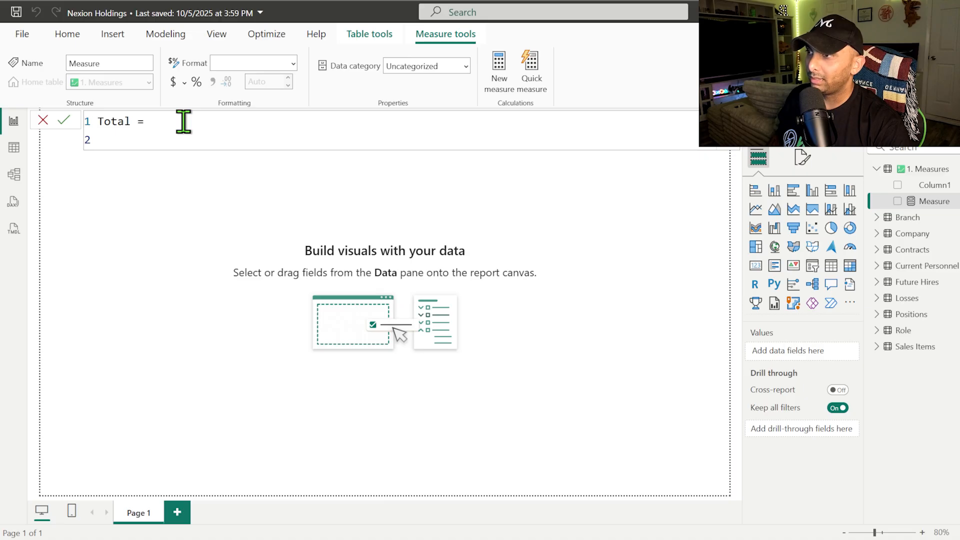
# Step: Begin the Total formula with COALESCE and nest a CALCULATE function inside it on its own line
pyautogui.write('coa')
pyautogui.press('Tab')
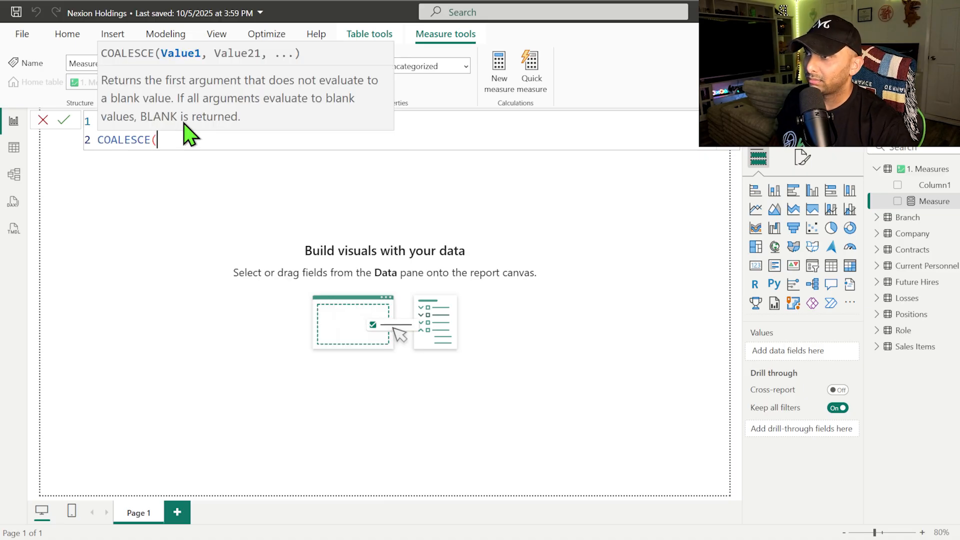
pyautogui.hotkey('shift', 'Return')
pyautogui.write('cal')
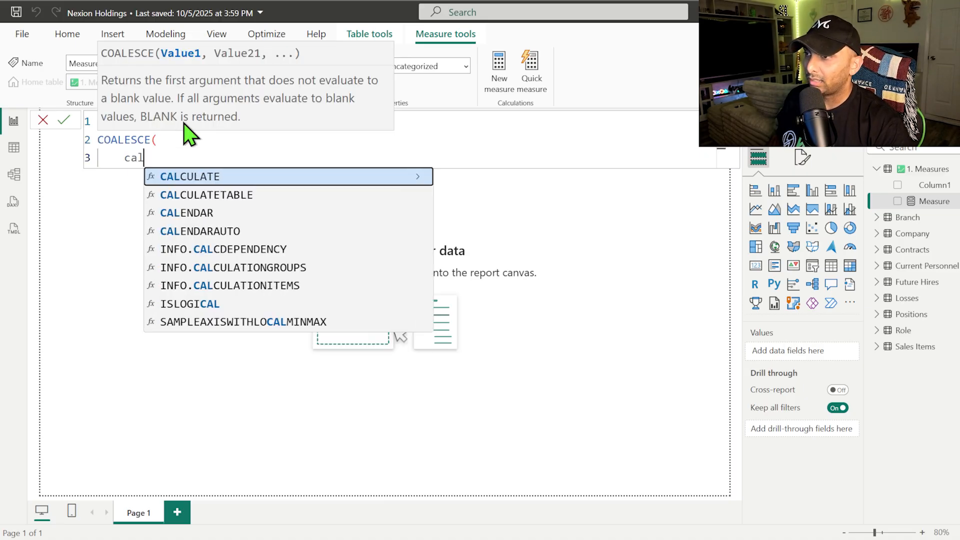
pyautogui.press('Tab')
pyautogui.hotkey('shift', 'Return')
# Step: Inside CALCULATE, add COUNTROWS('Current Personnel') as the expression
pyautogui.write('count')
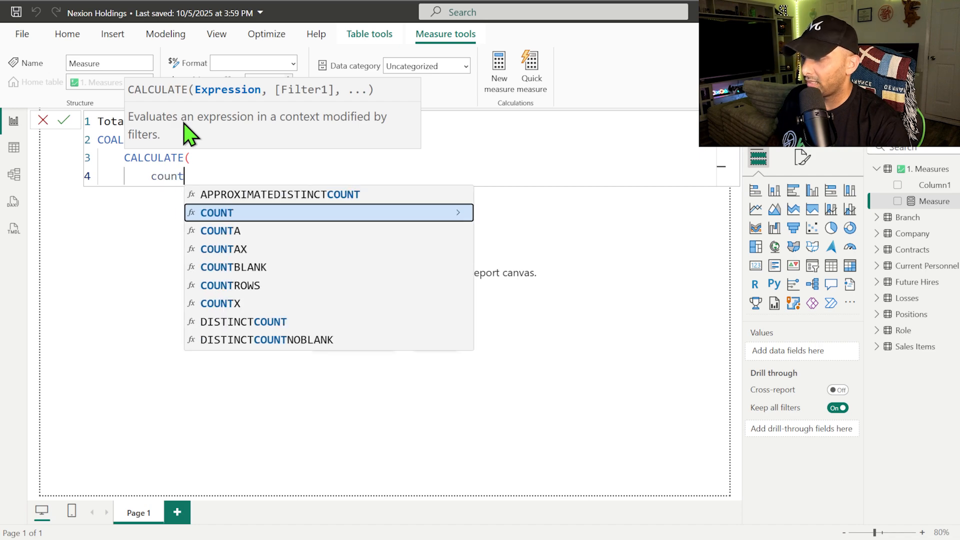
pyautogui.press('Down')
pyautogui.press('Down')
pyautogui.press('Down')
pyautogui.press('Down')
pyautogui.press('Tab')
pyautogui.hotkey('shift', 'Return')
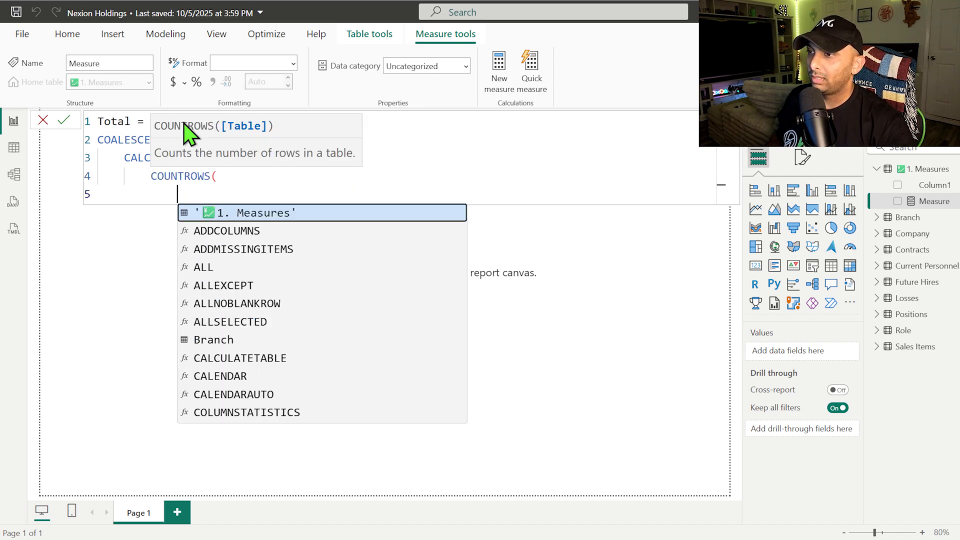
pyautogui.press('BackSpace')
pyautogui.press('BackSpace')
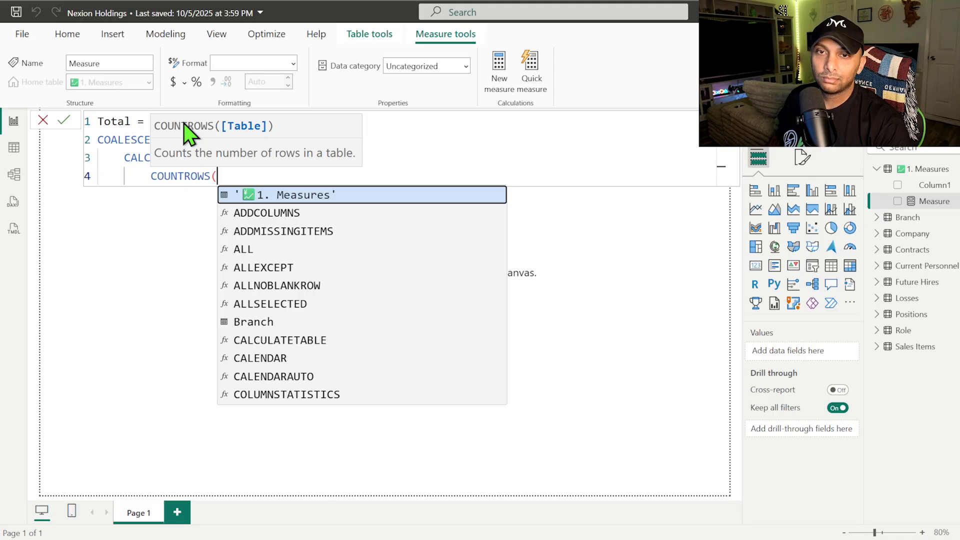
pyautogui.write('cur')
pyautogui.press('Tab')
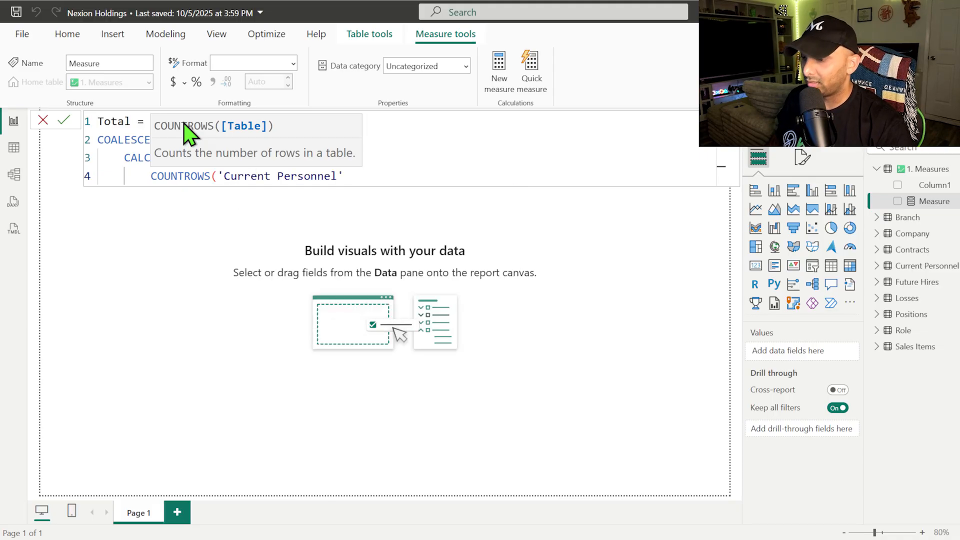
pyautogui.write(')')
pyautogui.press('Return')
pyautogui.press('BackSpace')
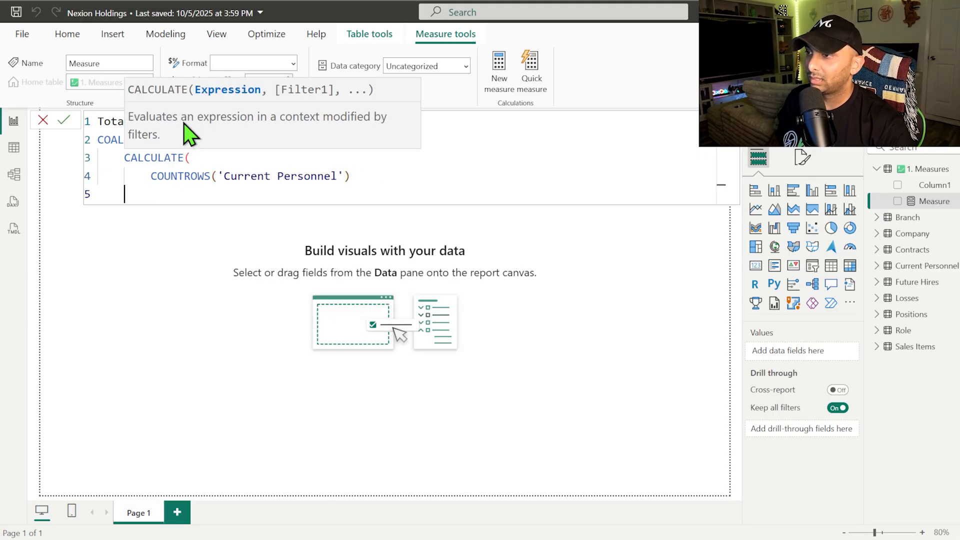
# Step: Close CALCULATE, give COALESCE a fallback value of 0, and commit the Total measure
pyautogui.write(')')
pyautogui.press('Return')
pyautogui.press('BackSpace')
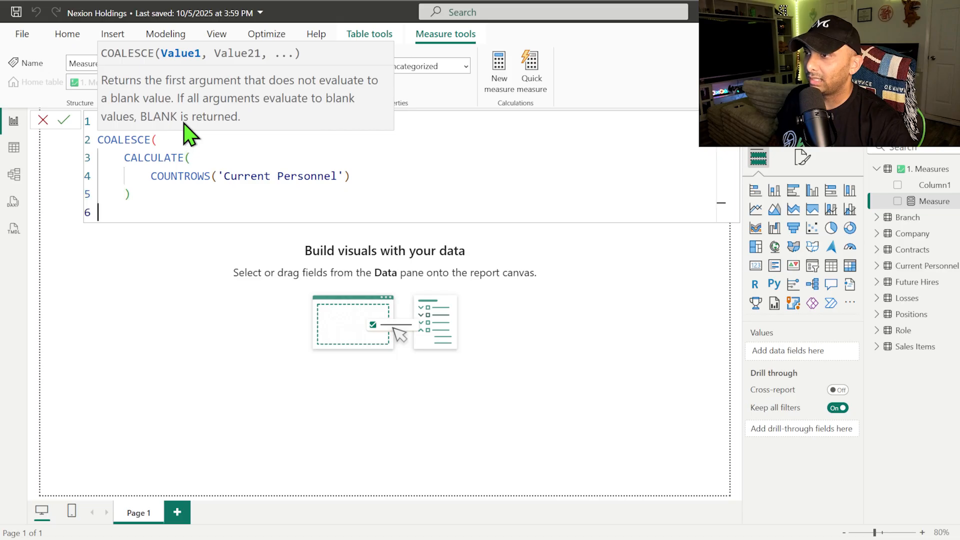
pyautogui.write(',')
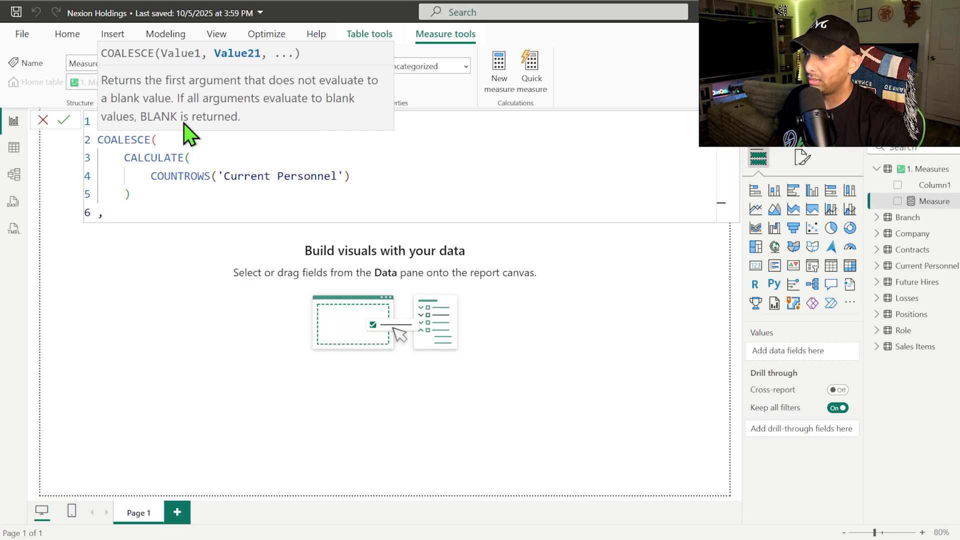
pyautogui.press('Return')
pyautogui.write('0')
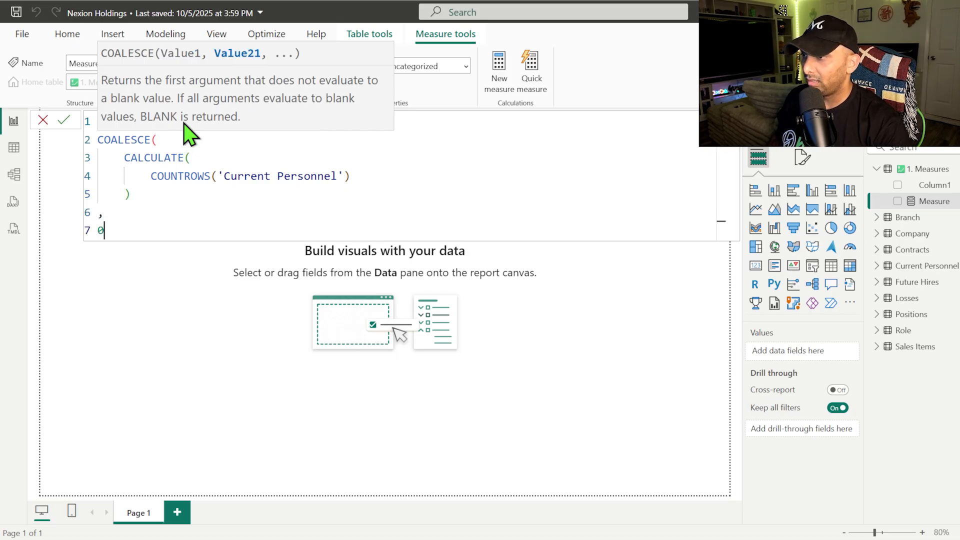
pyautogui.hotkey('shift', 'Return')
pyautogui.write(')')
pyautogui.press('Return')
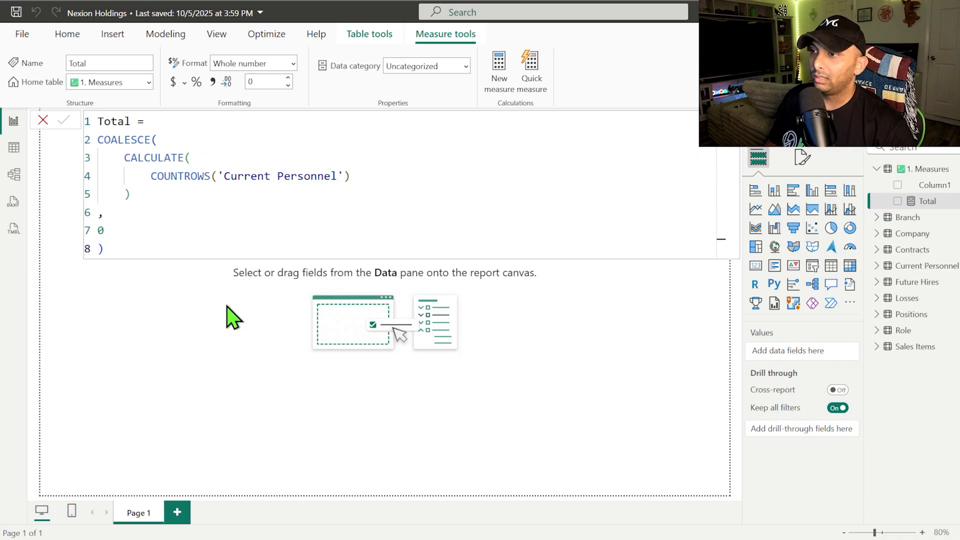
pyautogui.click(233, 318)
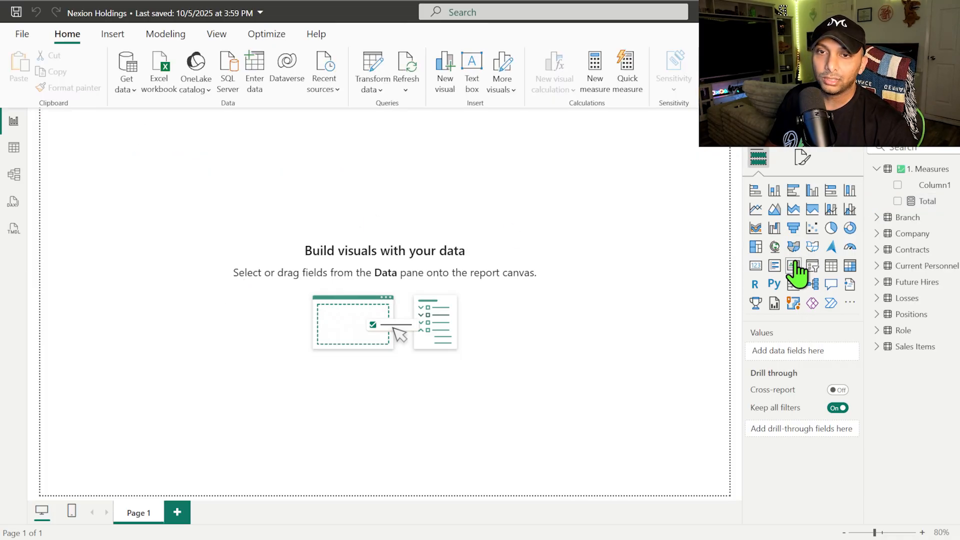
# Step: Add a card visual to the upper-left area of the report page and show the Total measure in it
pyautogui.click(756, 266)
pyautogui.moveTo(129, 228); pyautogui.dragTo(224, 235)
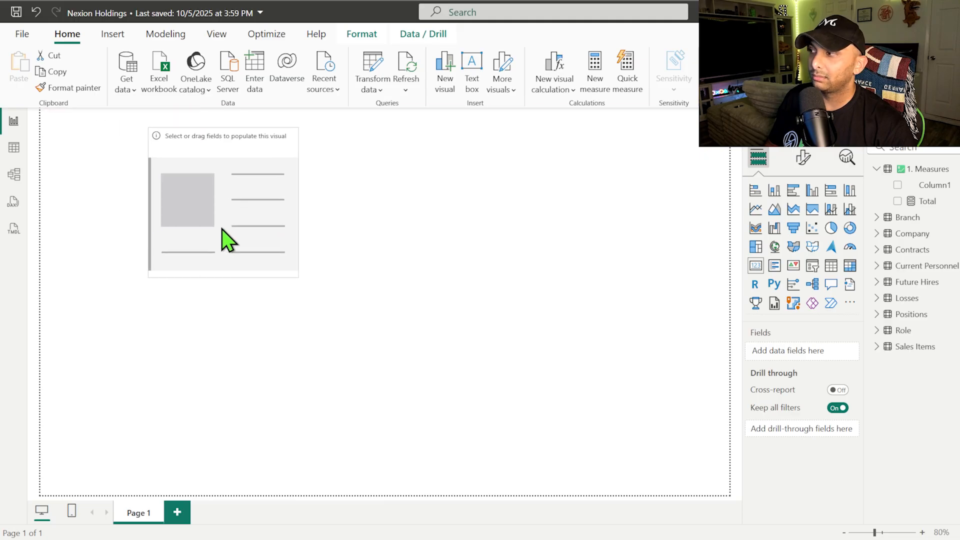
pyautogui.click(899, 201)
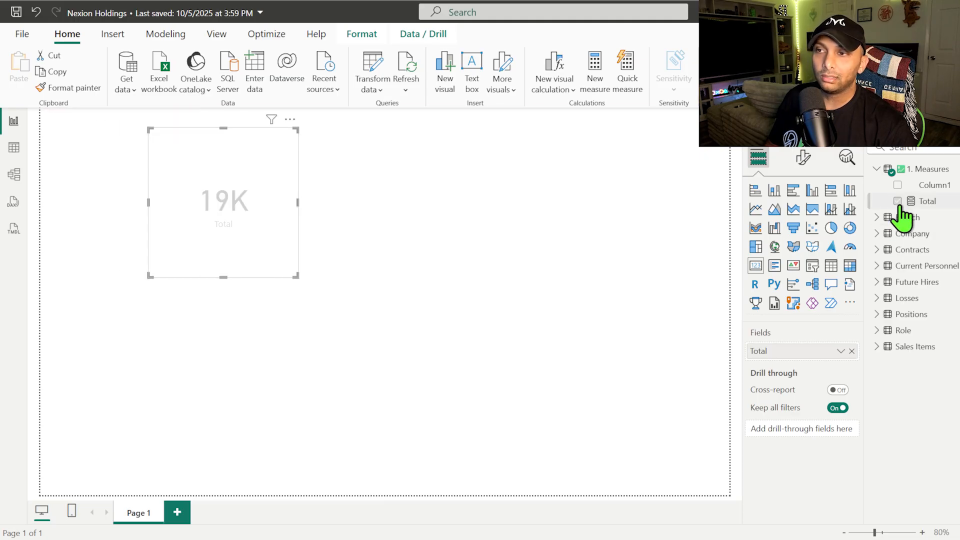
# Step: Format the Total measure with a thousands separator
pyautogui.click(924, 201)
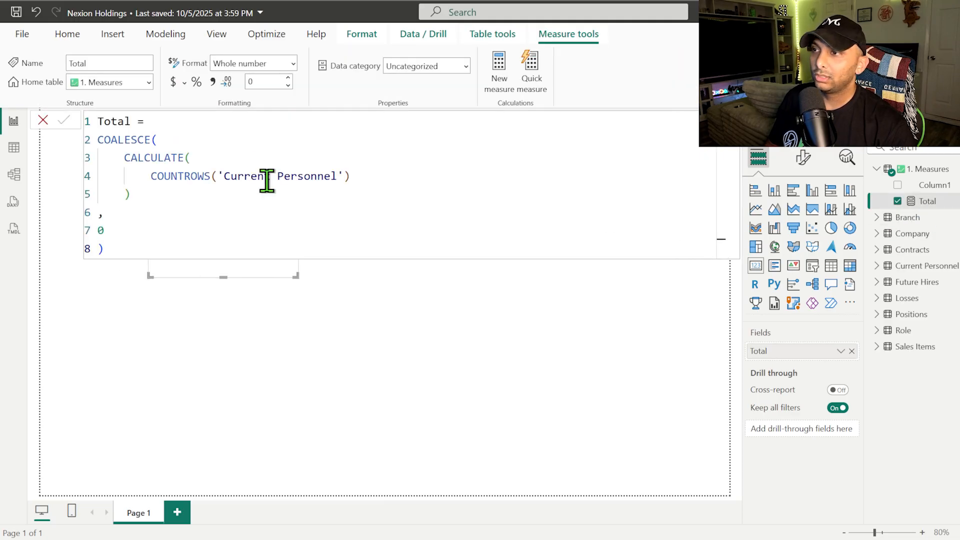
pyautogui.click(212, 82)
pyautogui.click(244, 325)
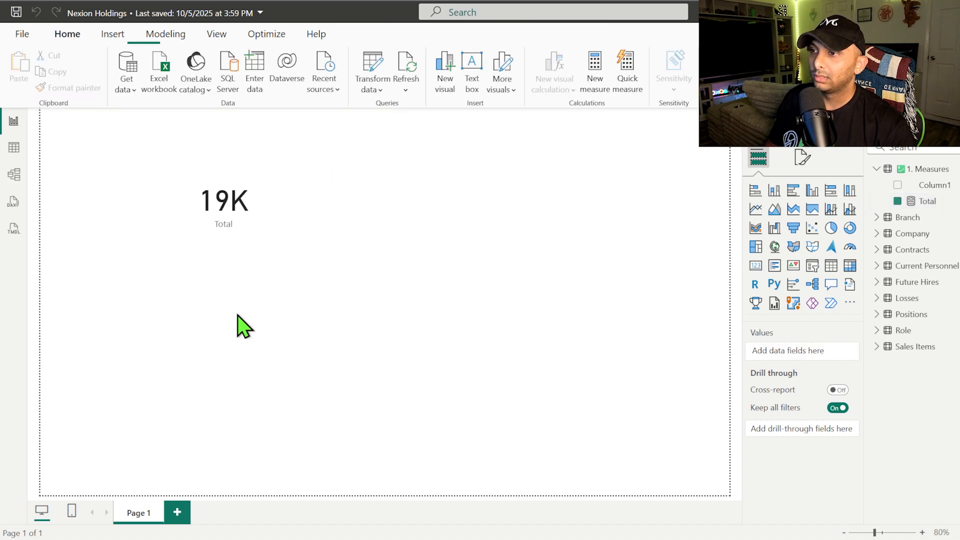
# Step: Set the display units of the Total card's callout value to None
pyautogui.click(250, 221)
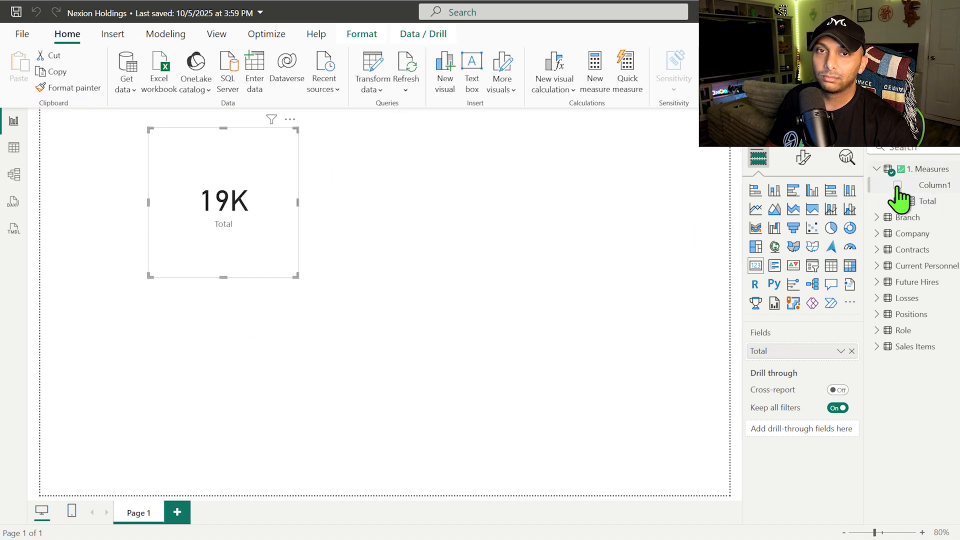
pyautogui.click(804, 162)
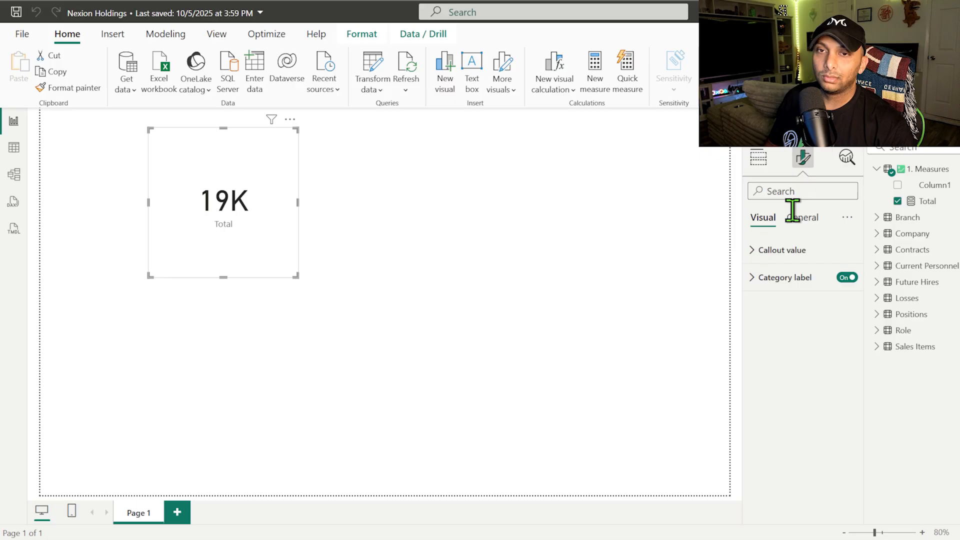
pyautogui.click(782, 278)
pyautogui.click(781, 251)
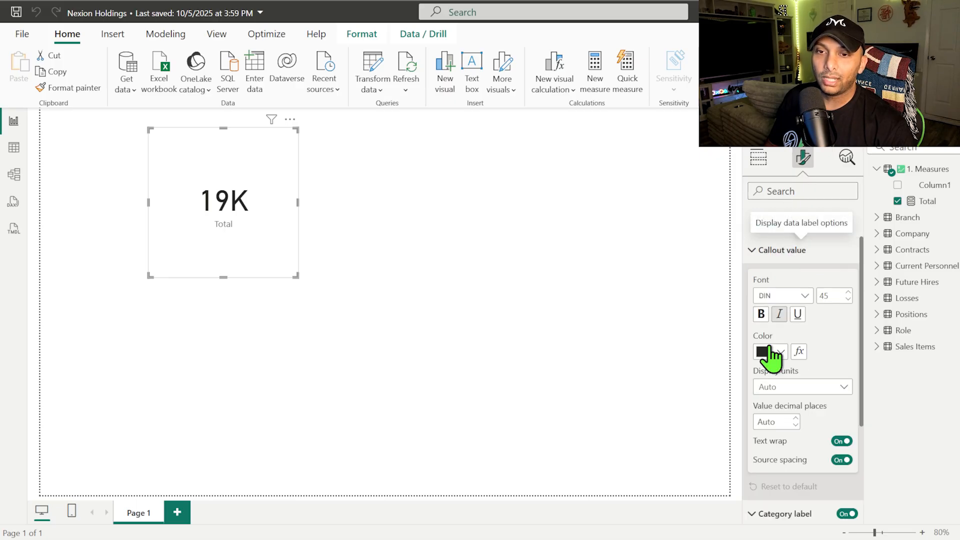
pyautogui.click(783, 388)
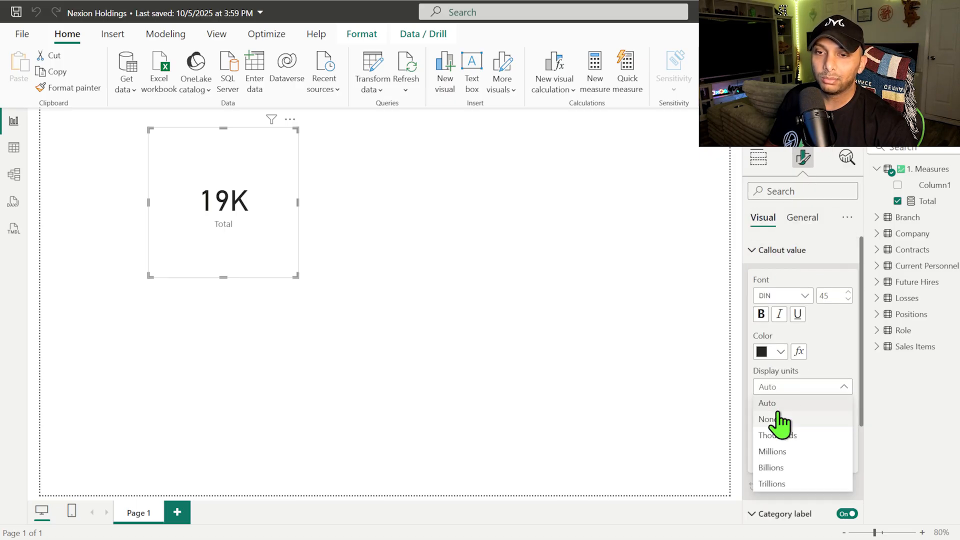
pyautogui.click(778, 419)
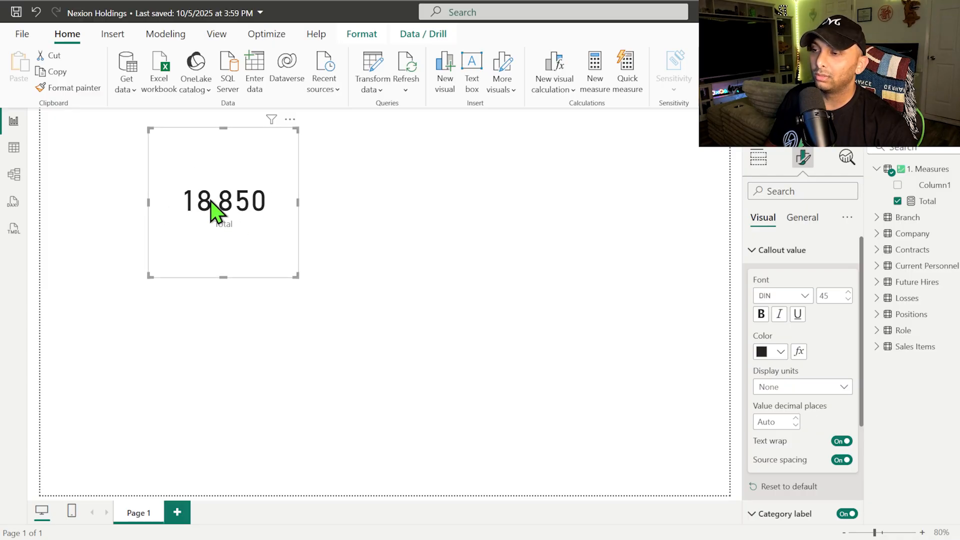
pyautogui.click(94, 217)
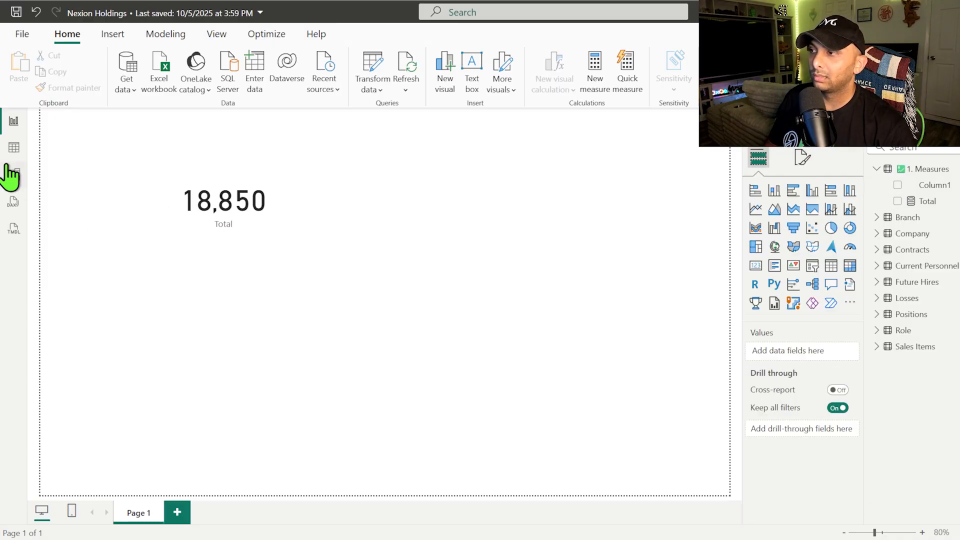
# Step: Check the Current Personnel table's row count against the Total card and return to the card on the report page
pyautogui.click(13, 148)
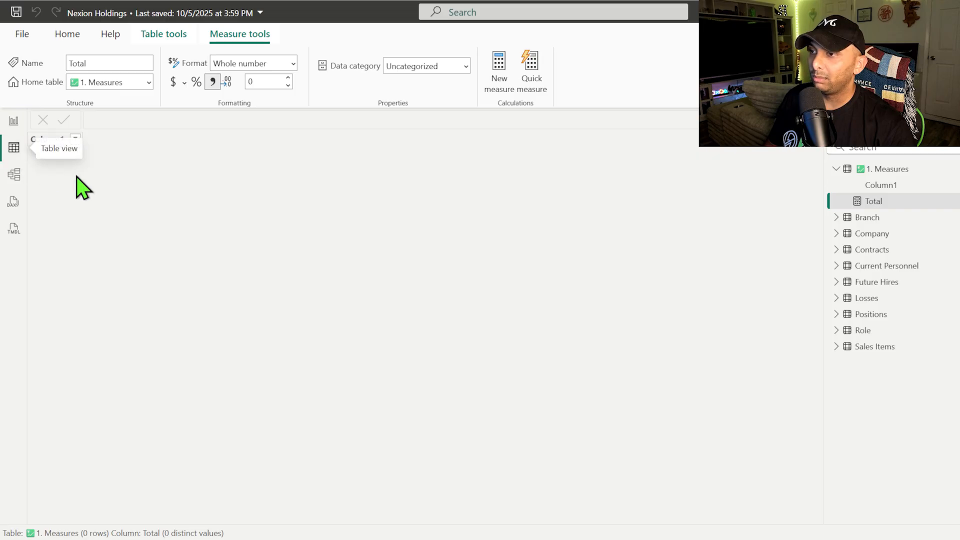
pyautogui.click(871, 266)
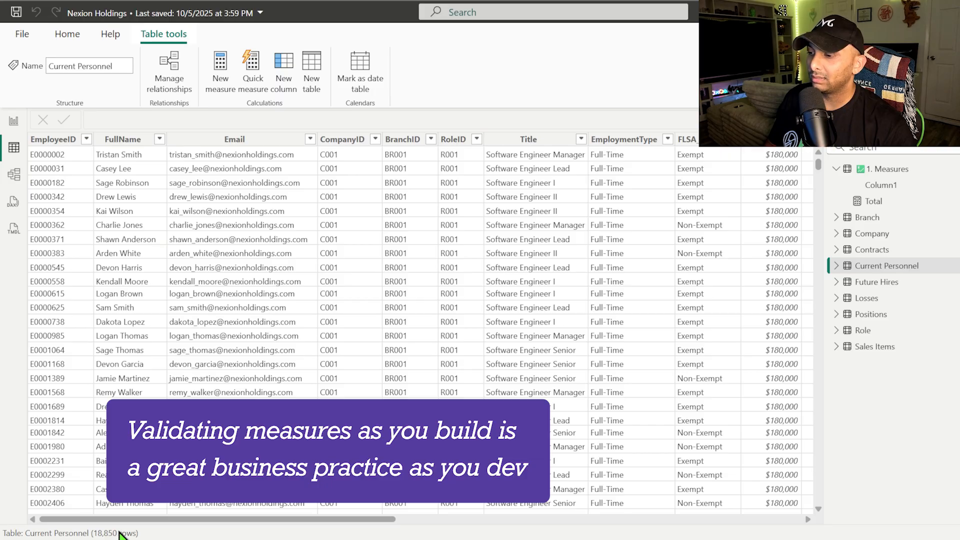
pyautogui.click(16, 119)
pyautogui.click(215, 211)
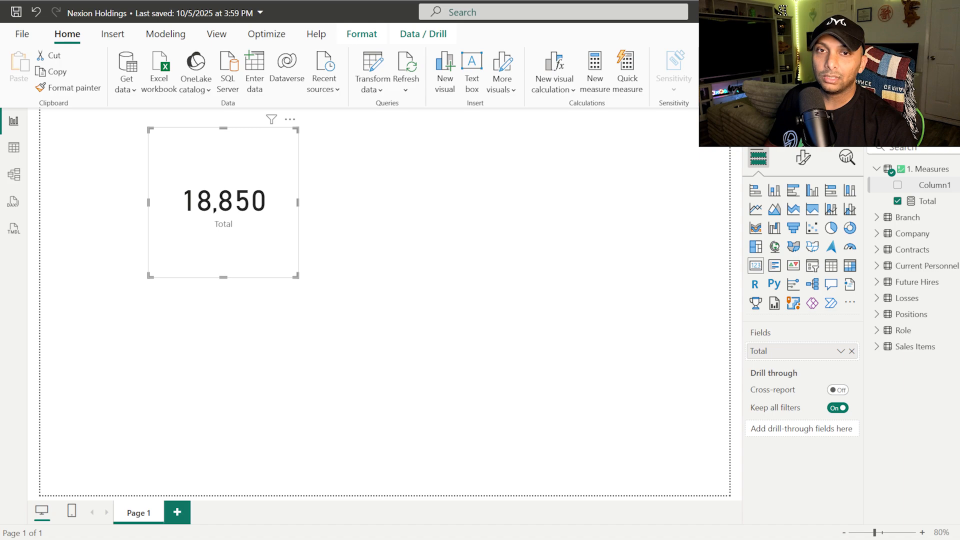
# Step: Delete the placeholder column Column1 of the 1. Measures table from the model
pyautogui.rightClick(931, 185)
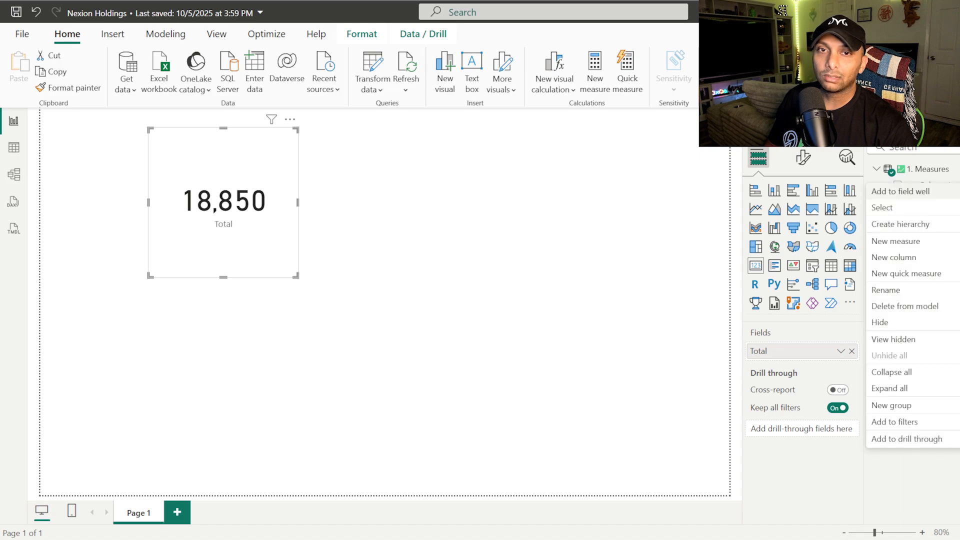
pyautogui.click(889, 307)
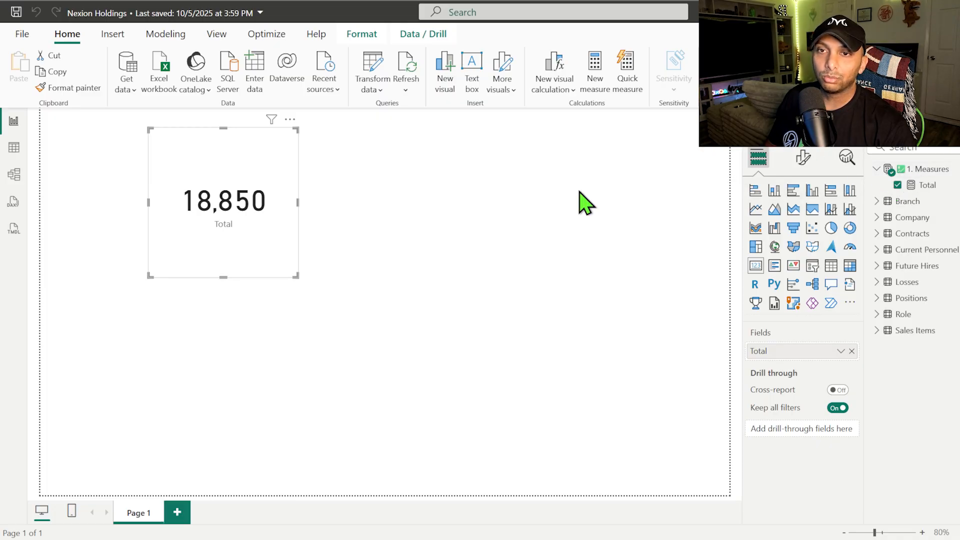
pyautogui.click(534, 208)
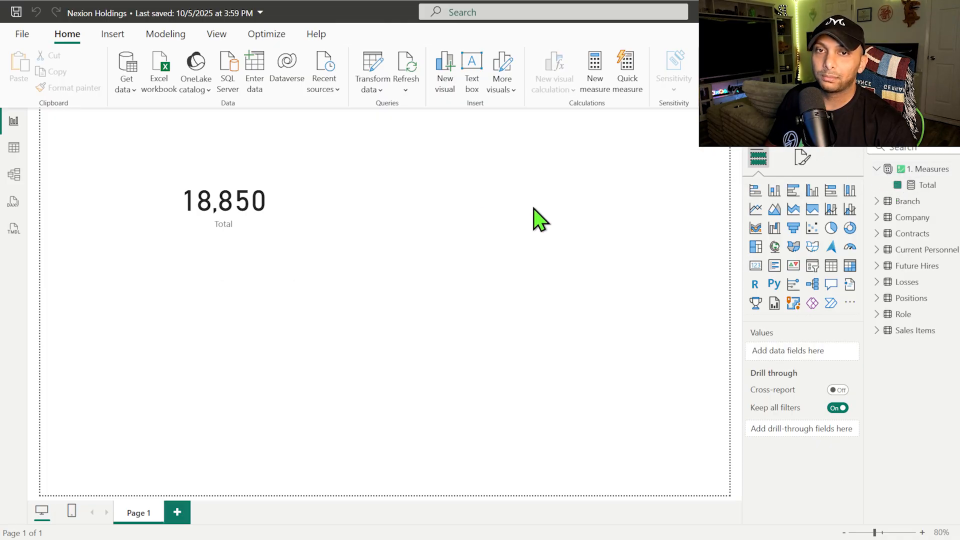
# Step: Shrink the Total card to fit closely around its value and place it nearer the report page's upper-left corner
pyautogui.click(231, 215)
pyautogui.moveTo(298, 276); pyautogui.dragTo(193, 214)
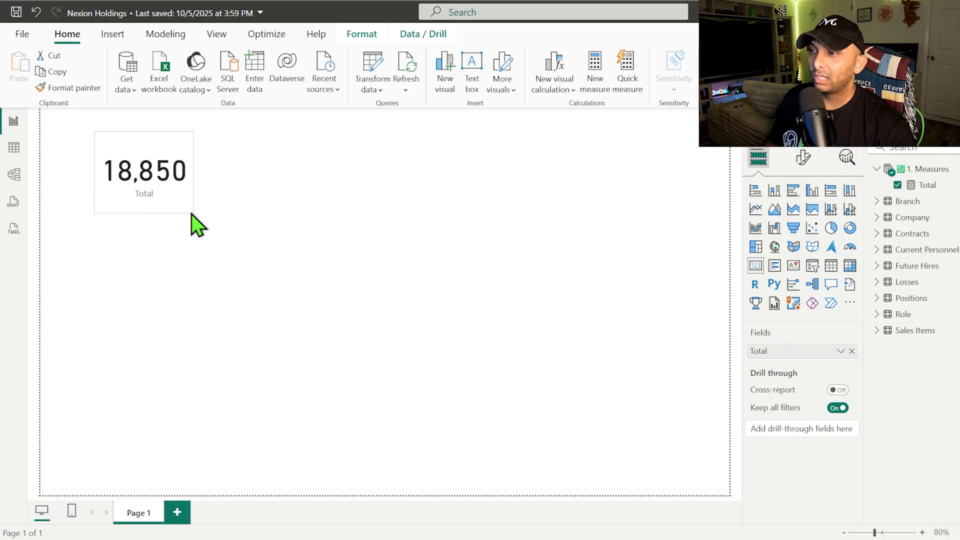
# Step: Nudge the Total card slightly inward, then duplicate it and place the copy directly to its right, aligned with the original
pyautogui.moveTo(169, 178); pyautogui.dragTo(174, 181)
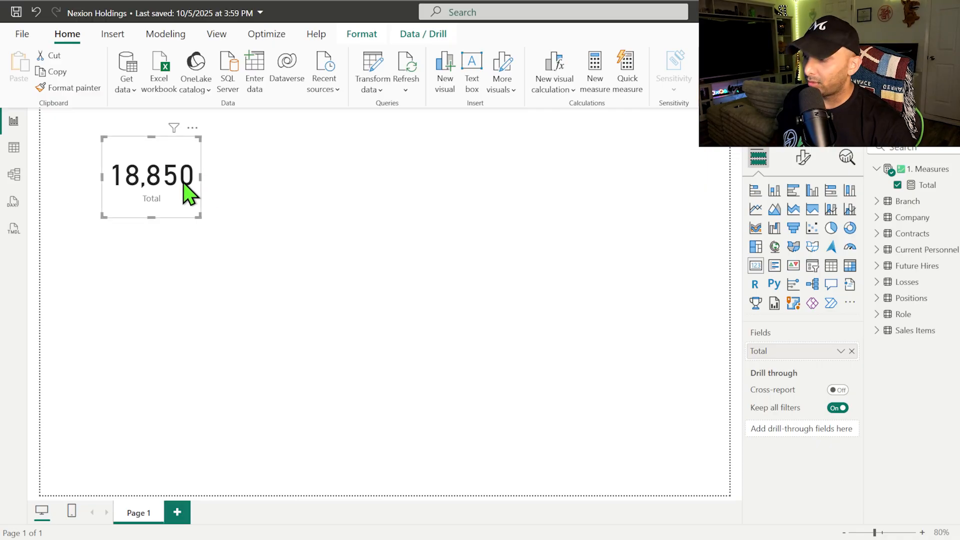
pyautogui.hotkey('ctrl', 'v')
pyautogui.moveTo(163, 181); pyautogui.dragTo(259, 181)
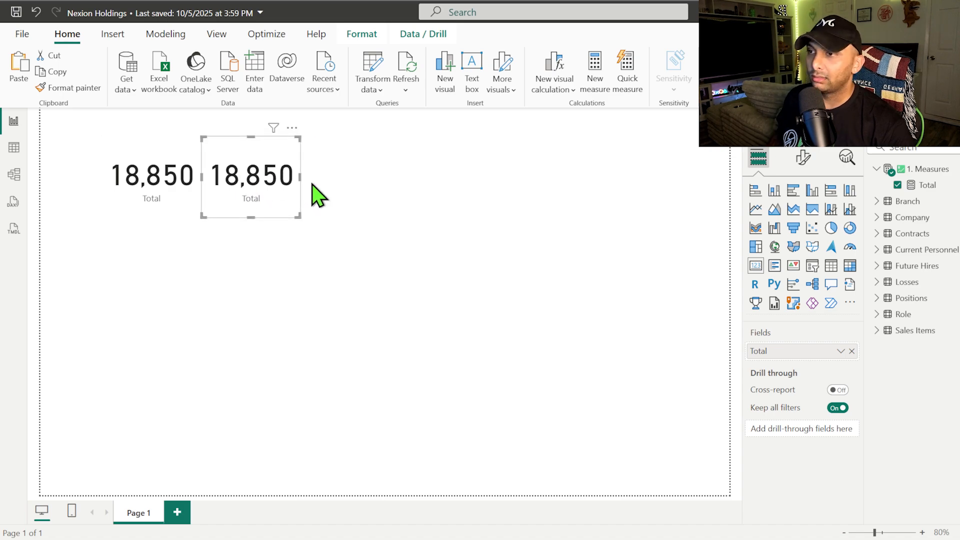
# Step: Set the callout value font size of the duplicated Total card to 35
pyautogui.click(803, 159)
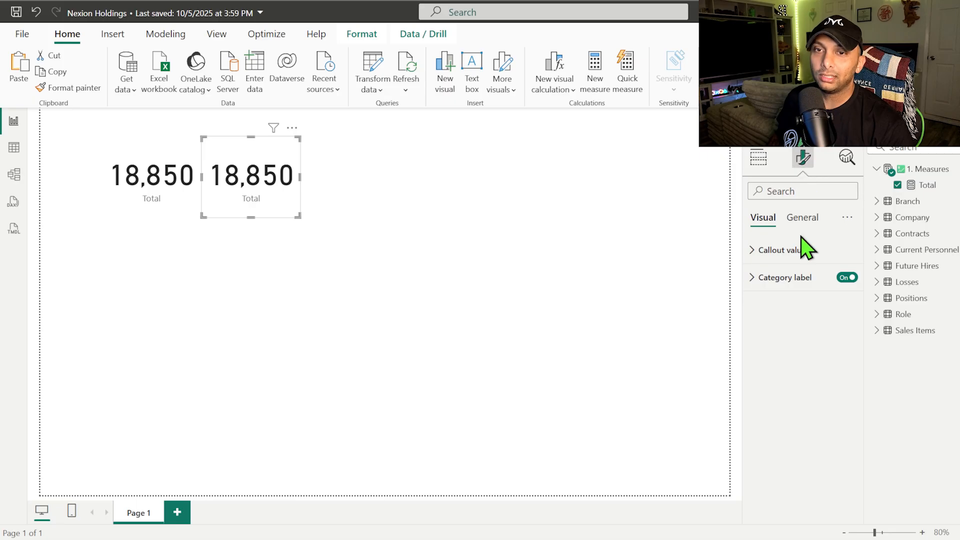
pyautogui.click(801, 250)
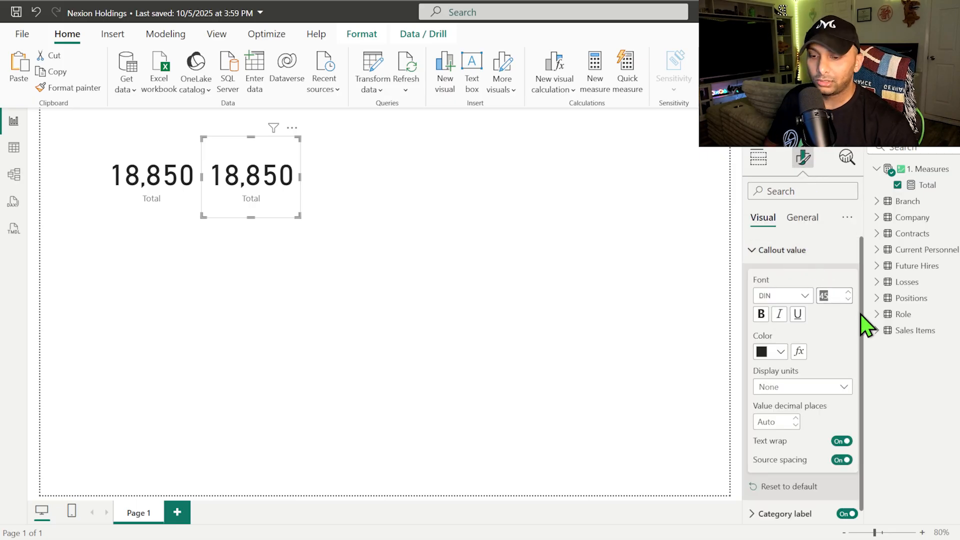
pyautogui.press('Return')
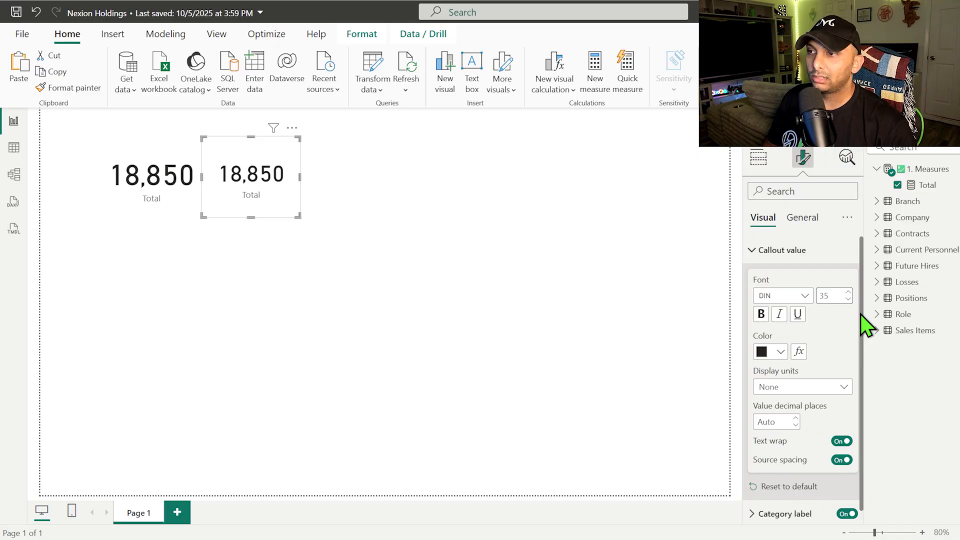
pyautogui.click(346, 263)
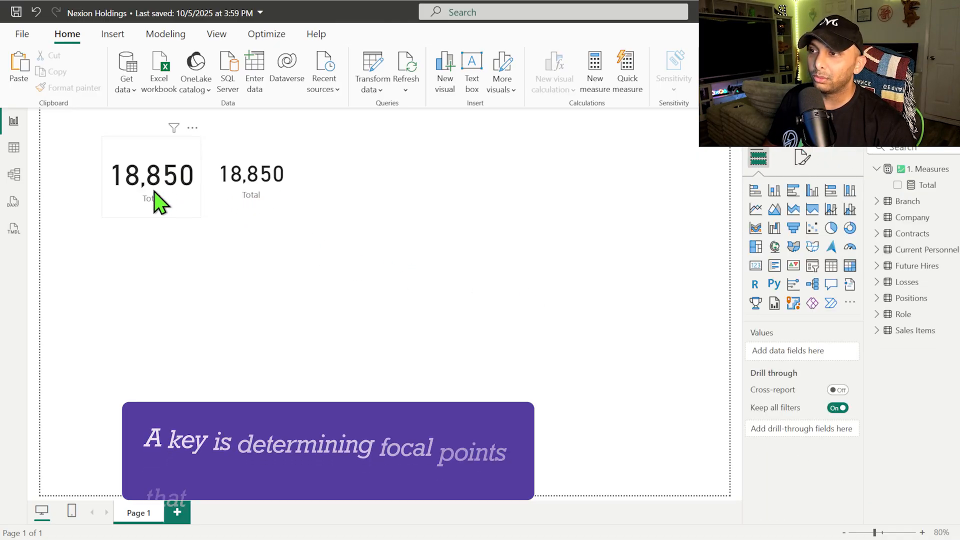
# Step: Duplicate the smaller-font Total card and align the copy directly to its right, forming a row of three cards
pyautogui.click(239, 182)
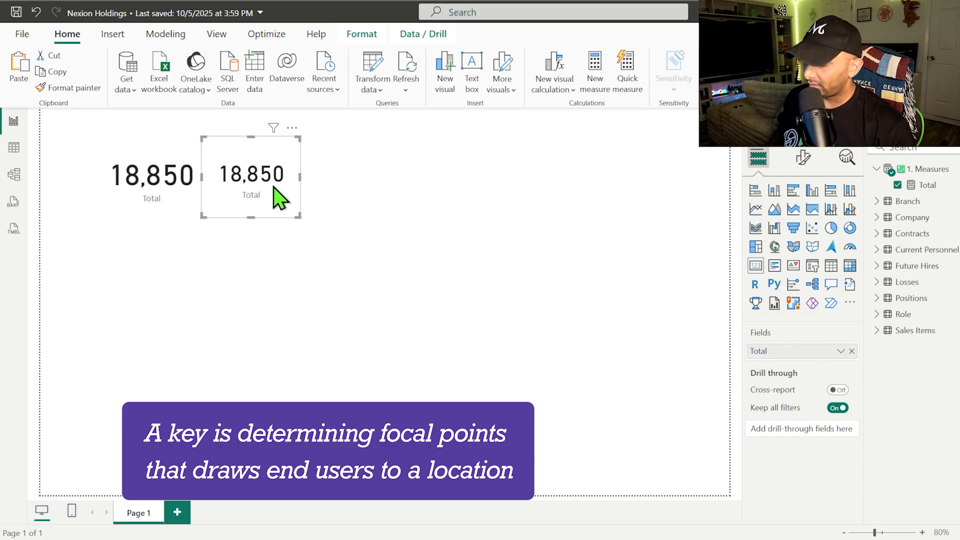
pyautogui.hotkey('ctrl', 'c')
pyautogui.hotkey('ctrl', 'v')
pyautogui.moveTo(263, 193); pyautogui.dragTo(354, 188)
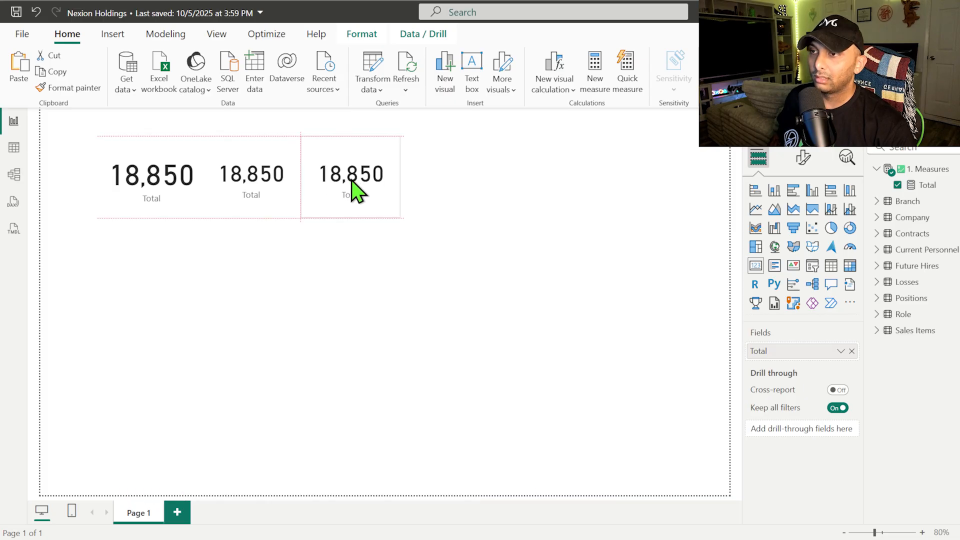
pyautogui.click(330, 249)
pyautogui.click(275, 194)
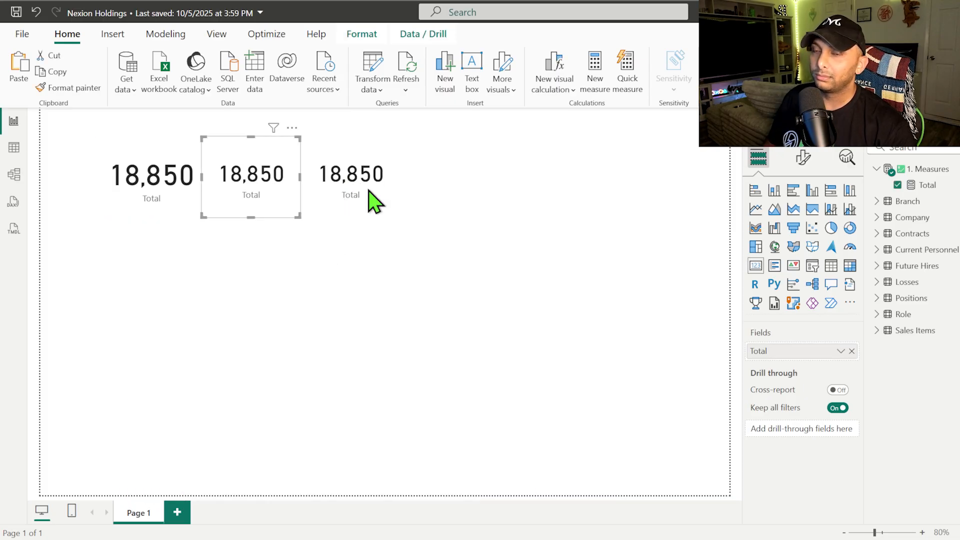
# Step: Create a new measure in 1. Measures from a copy of the Total measure's formula and name it Males
pyautogui.click(920, 186)
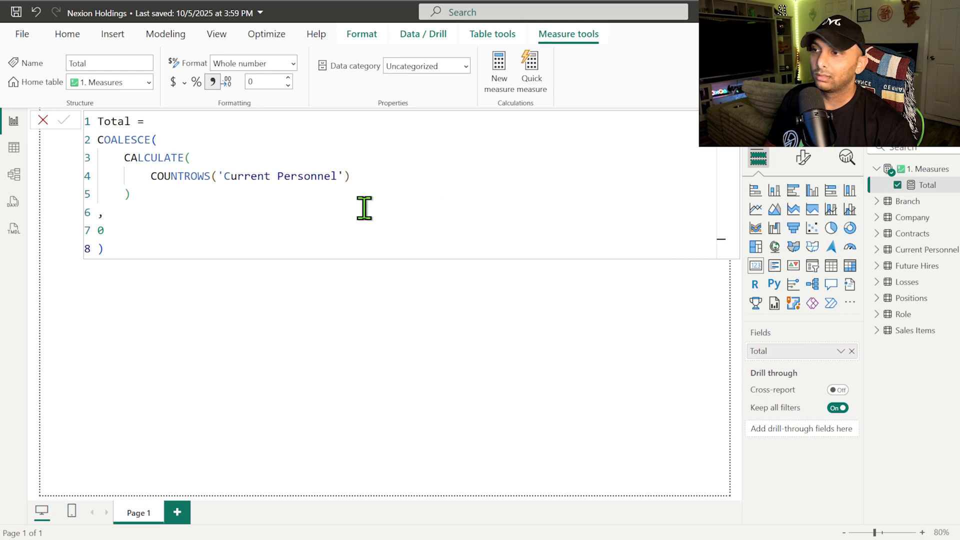
pyautogui.moveTo(132, 247); pyautogui.dragTo(88, 129)
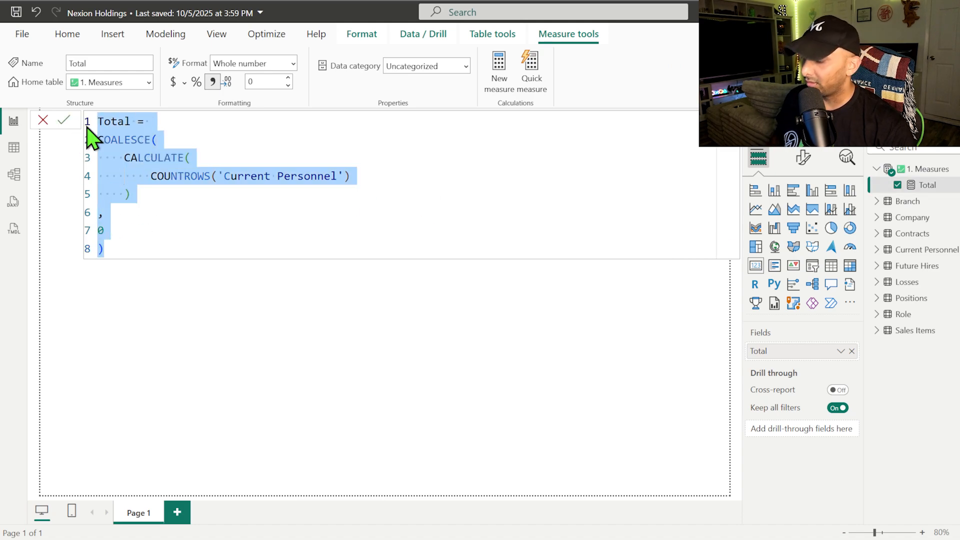
pyautogui.click(499, 80)
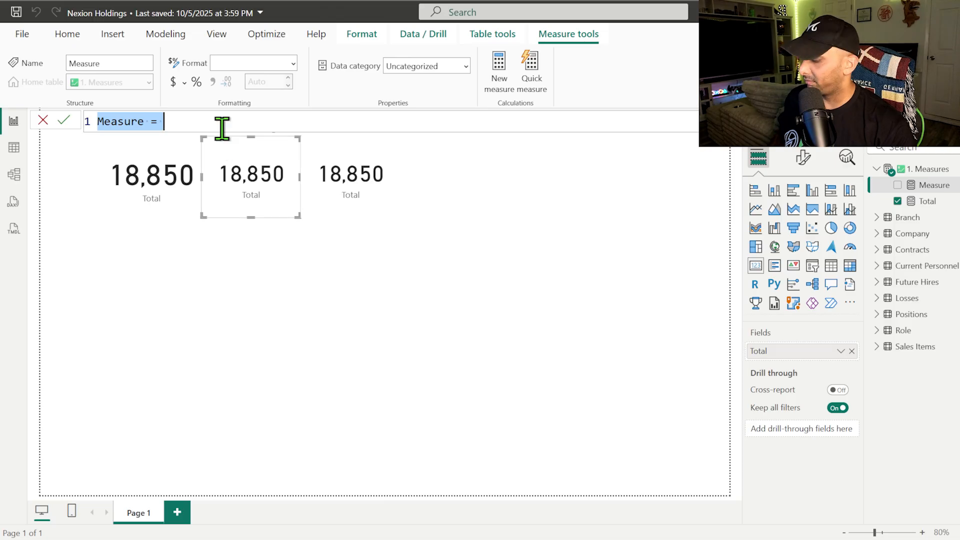
pyautogui.hotkey('ctrl', 'v')
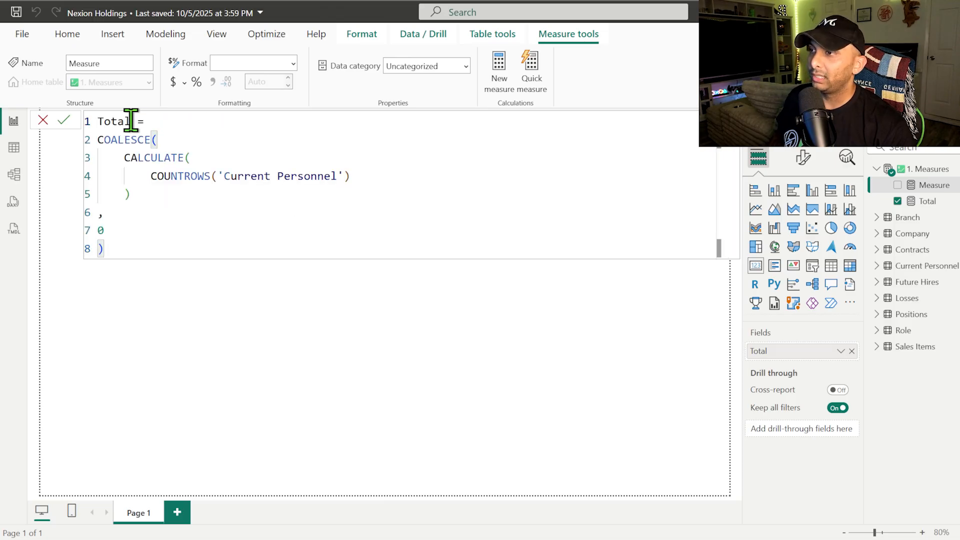
pyautogui.moveTo(131, 120); pyautogui.dragTo(92, 119)
pyautogui.write('Ma')
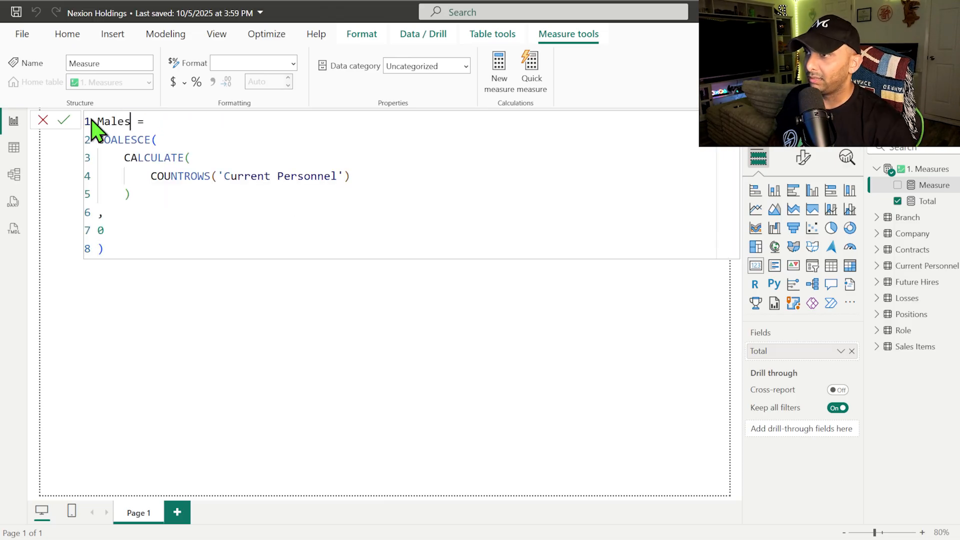
pyautogui.write('les')
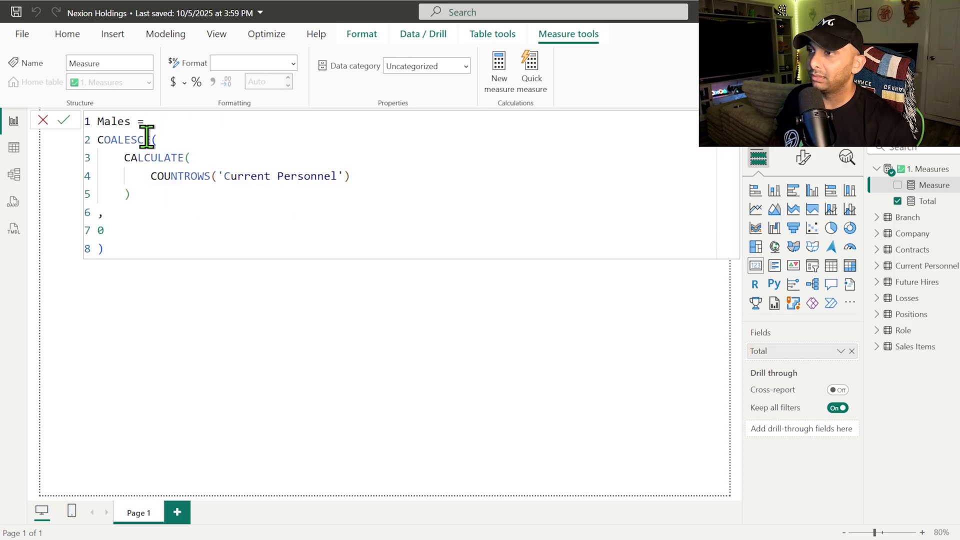
# Step: Add the filter 'Current Personnel'[Gender] = "M" after COUNTROWS inside CALCULATE and commit the Males measure
pyautogui.click(353, 179)
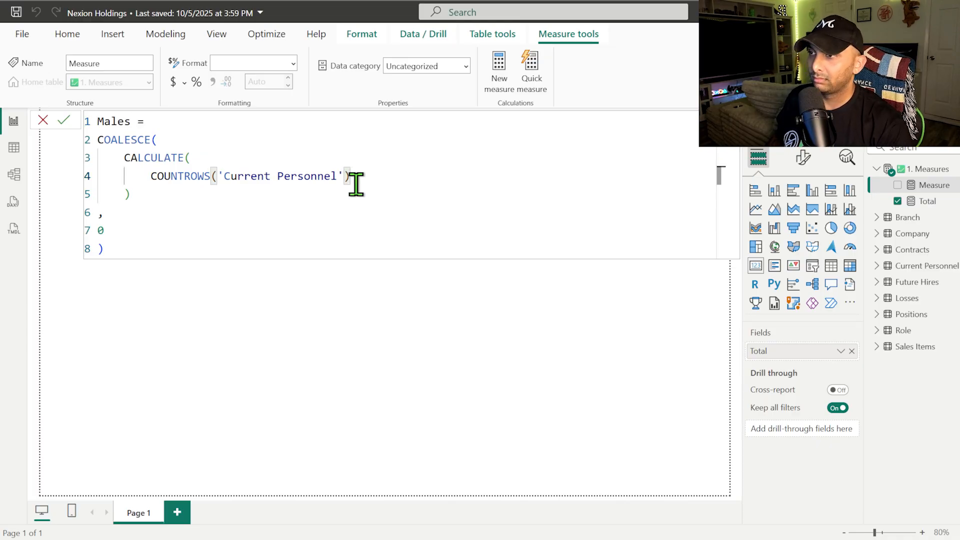
pyautogui.write(',')
pyautogui.hotkey('shift', 'Return')
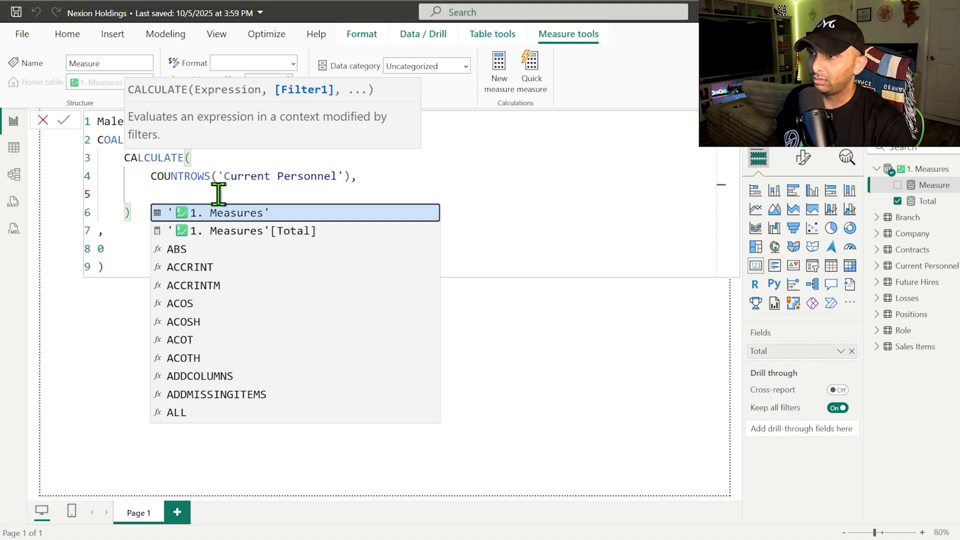
pyautogui.write('curr')
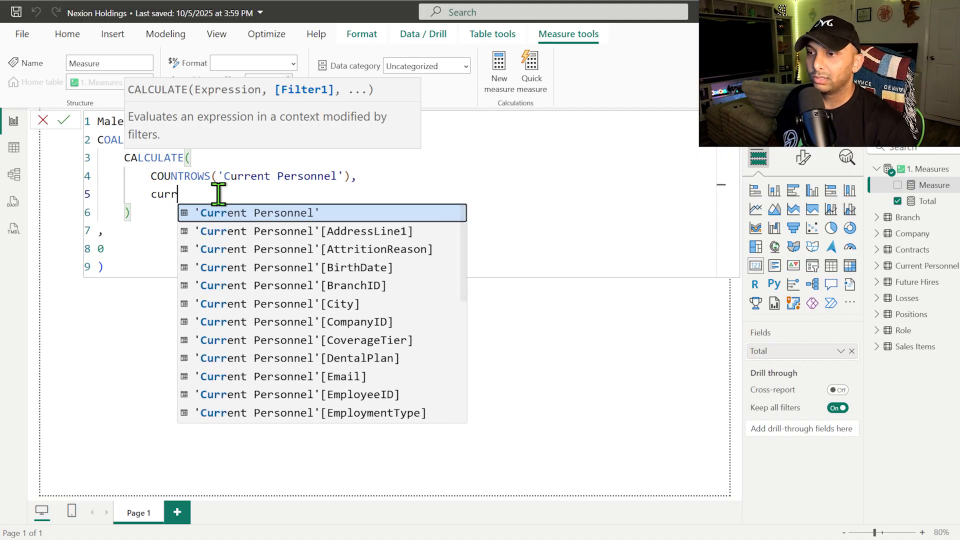
pyautogui.scroll(-1, 284, 249)
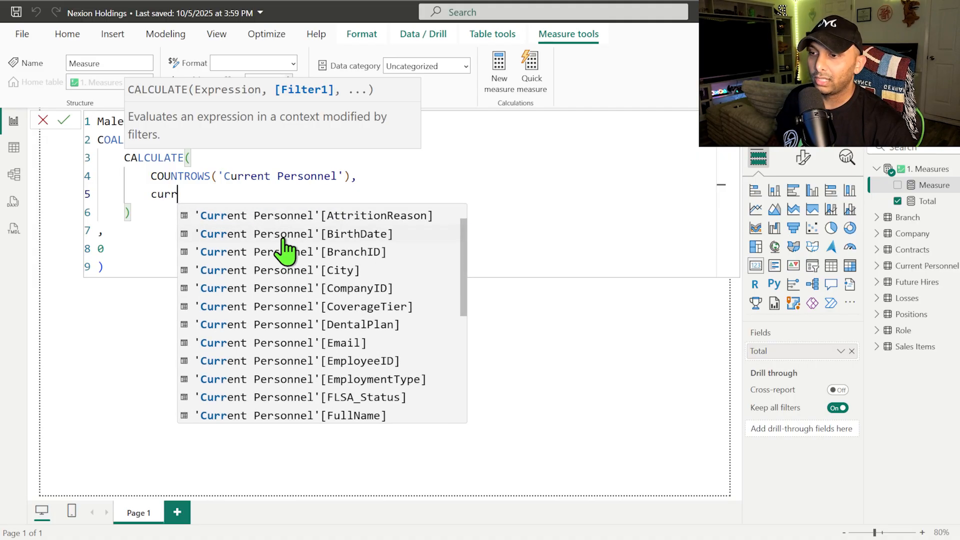
pyautogui.scroll(-3, 284, 249)
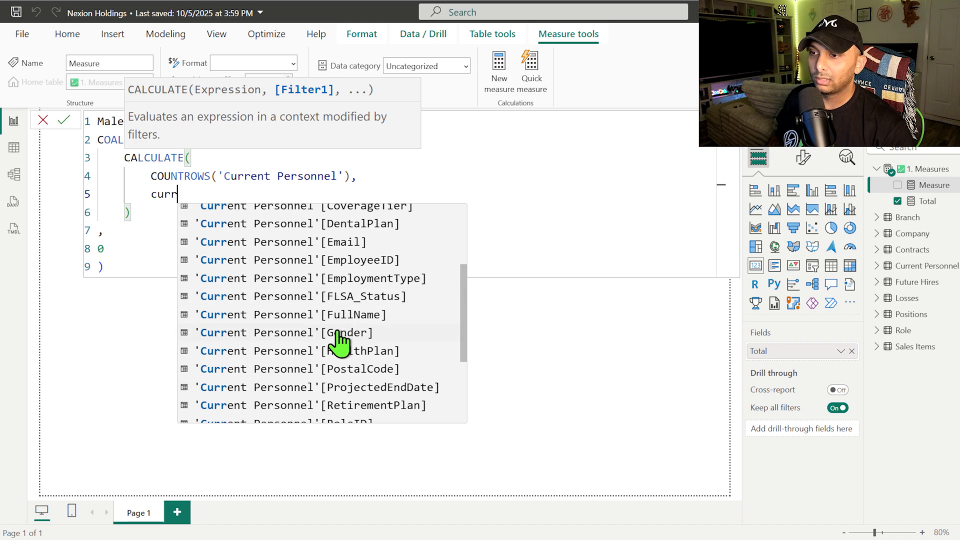
pyautogui.click(339, 333)
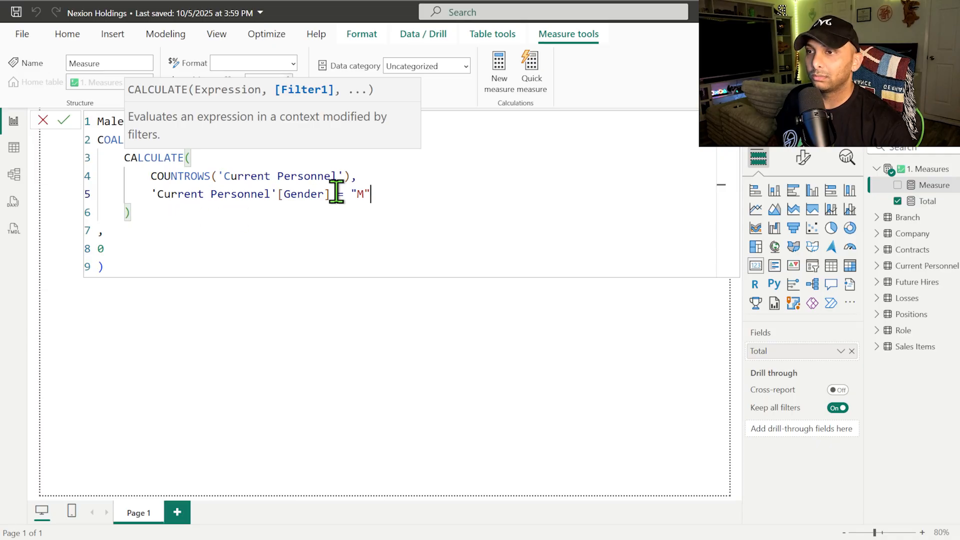
pyautogui.click(64, 120)
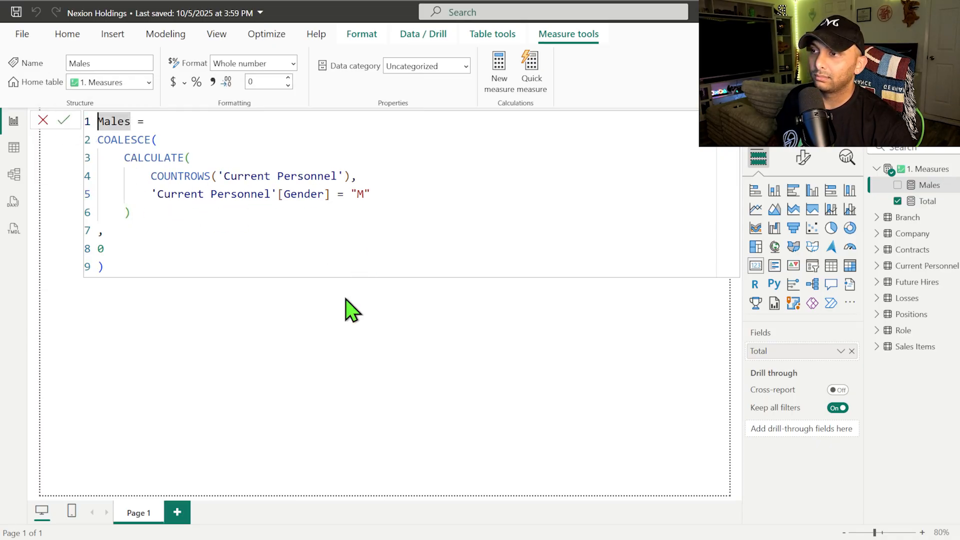
pyautogui.click(304, 348)
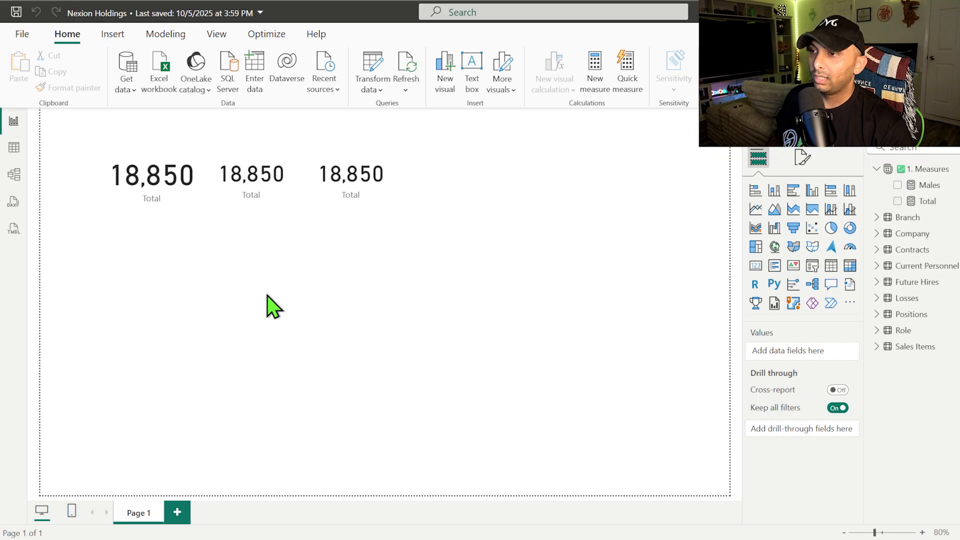
# Step: Check how values are written in the Current Personnel table's Gender column and return to the report page
pyautogui.click(15, 151)
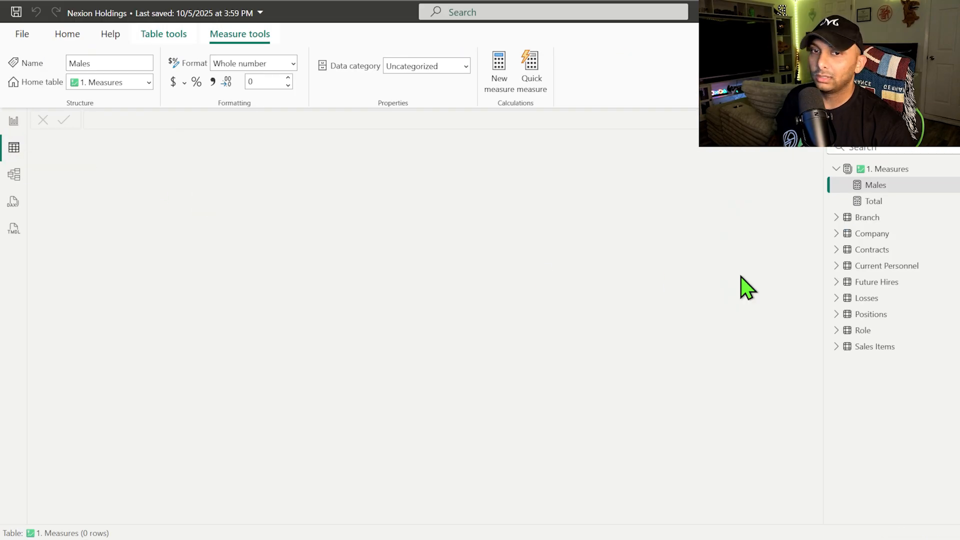
pyautogui.click(862, 269)
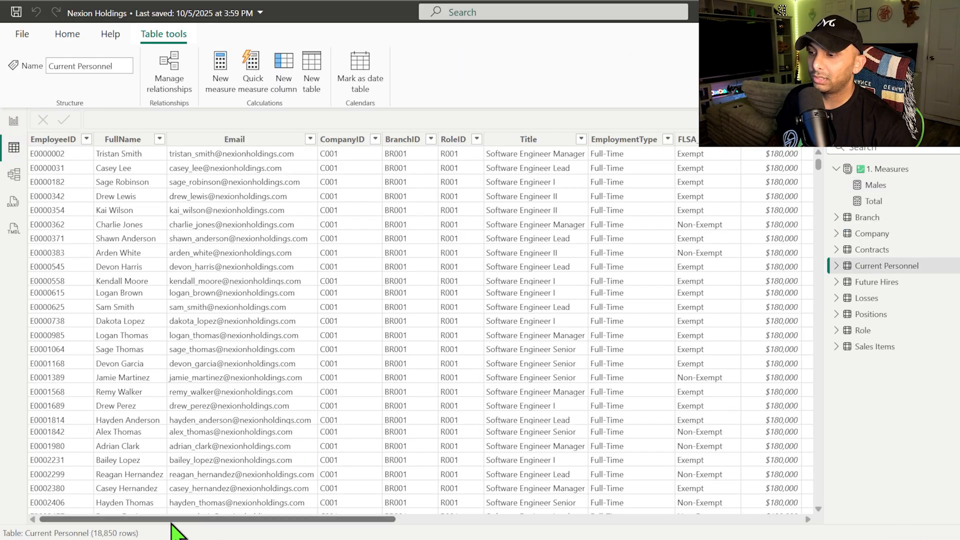
pyautogui.moveTo(173, 521); pyautogui.dragTo(419, 521)
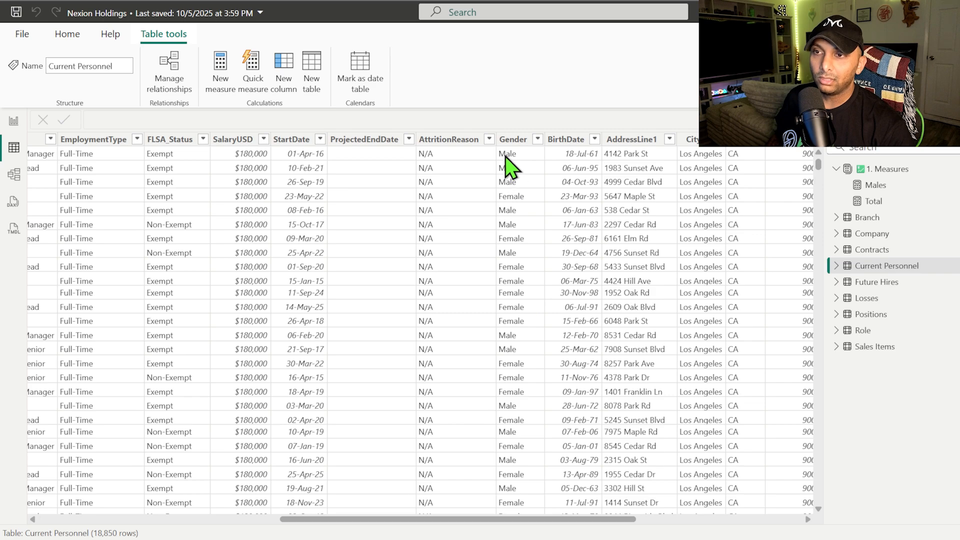
pyautogui.click(13, 122)
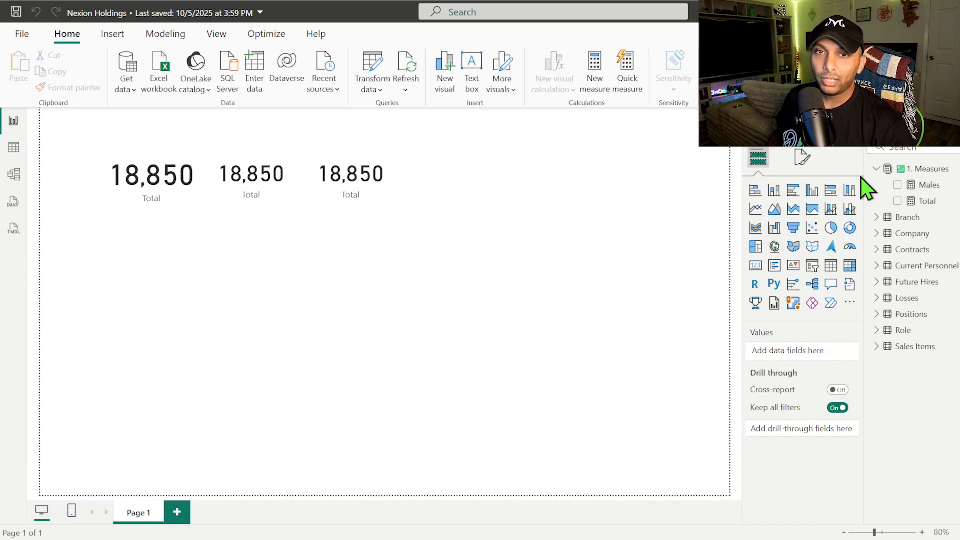
# Step: Change the Gender filter value in the Males measure to "Male" and commit the formula
pyautogui.click(929, 185)
pyautogui.click(365, 194)
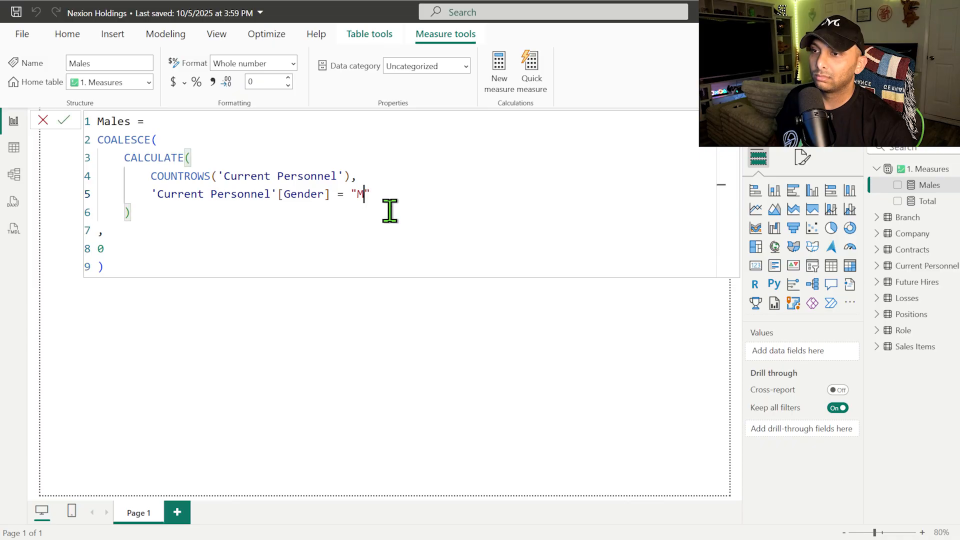
pyautogui.write('ale')
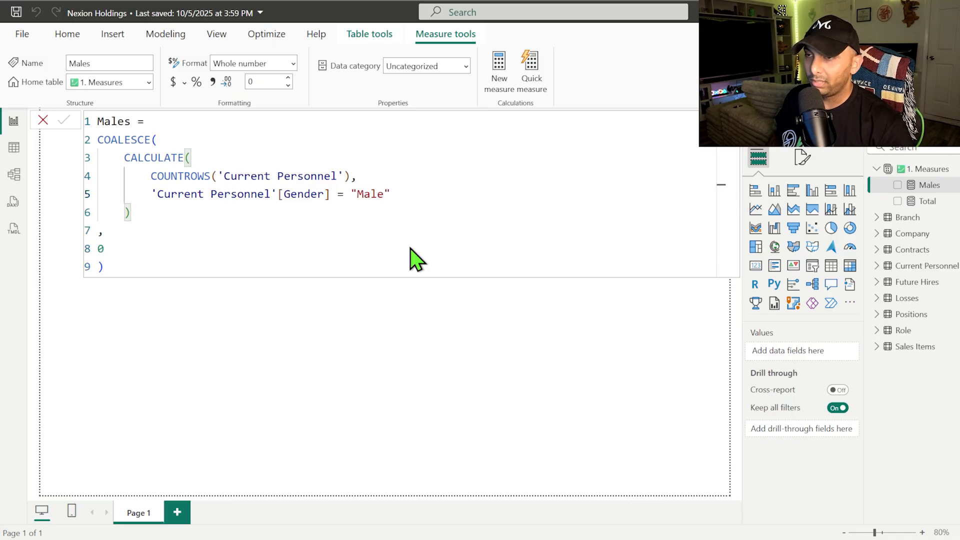
# Step: Start a new measure from a copy of the Males measure's formula and enter Femles as its name
pyautogui.moveTo(118, 268); pyautogui.dragTo(91, 113)
pyautogui.hotkey('ctrl', 'c')
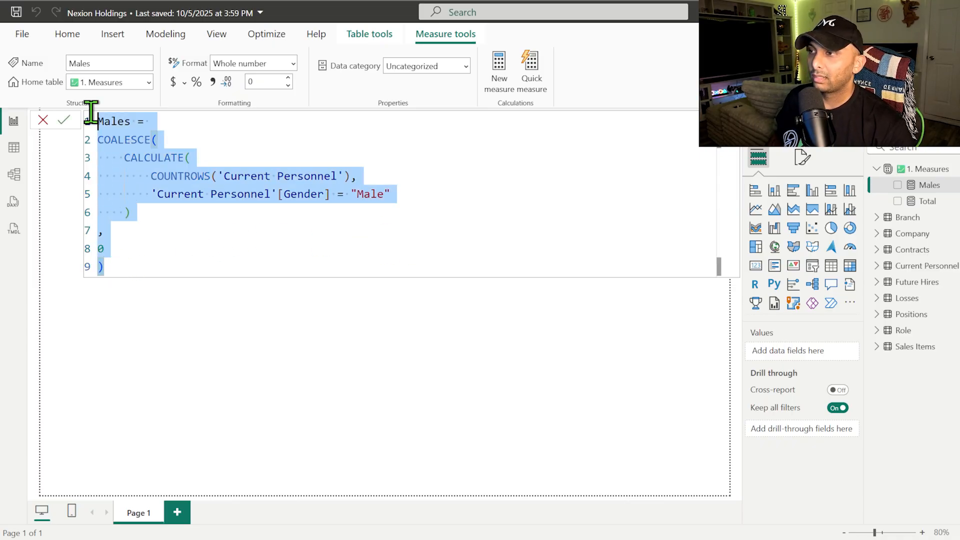
pyautogui.click(500, 97)
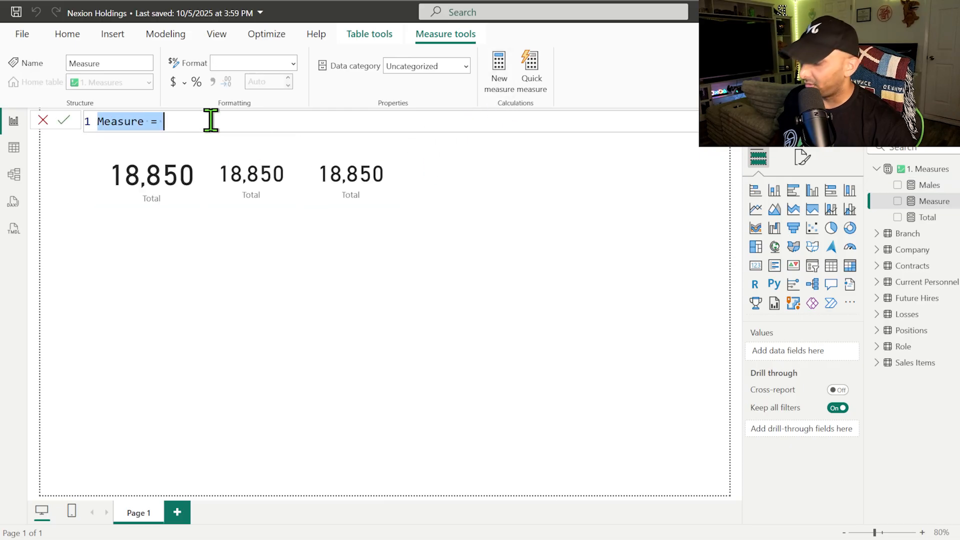
pyautogui.hotkey('ctrl', 'v')
pyautogui.moveTo(109, 121); pyautogui.dragTo(102, 121)
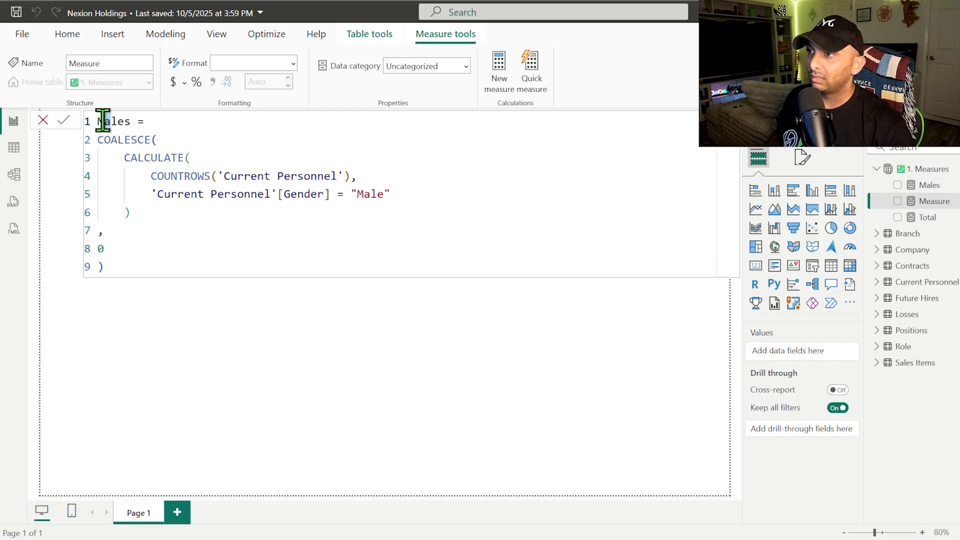
pyautogui.write('Fem')
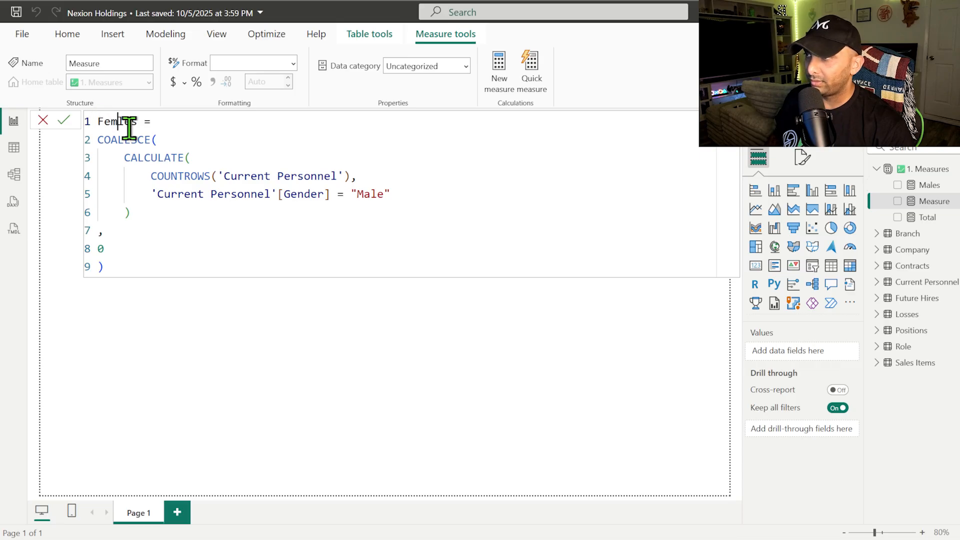
# Step: Set the Gender filter value in the new measure's formula to "Female"
pyautogui.doubleClick(365, 194)
pyautogui.write('F')
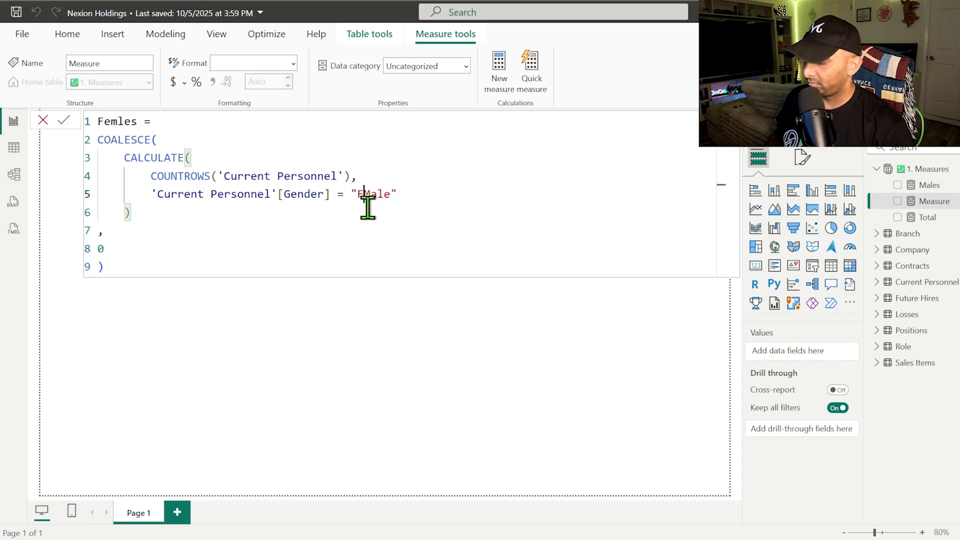
pyautogui.write('em')
pyautogui.press('Delete')
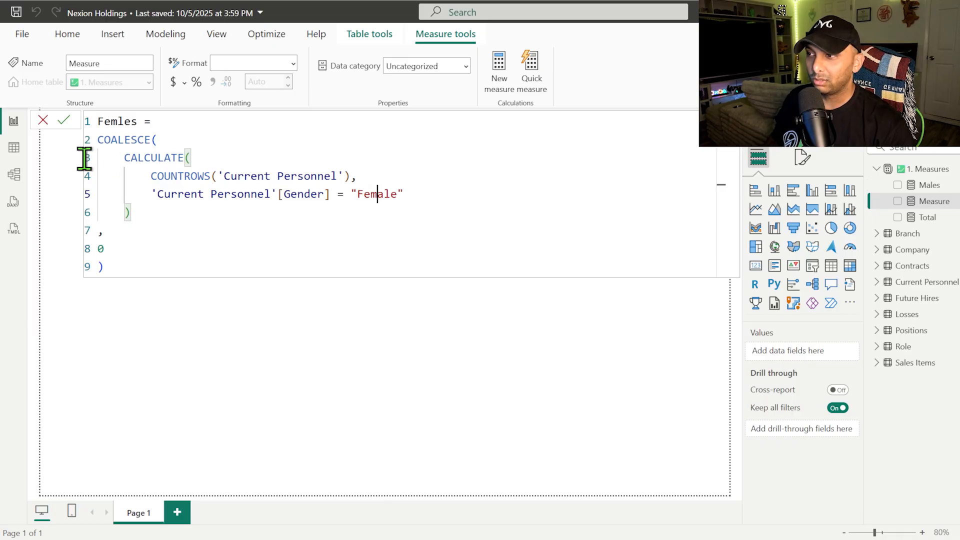
# Step: Correct the new measure's name to Females and commit its formula
pyautogui.click(122, 122)
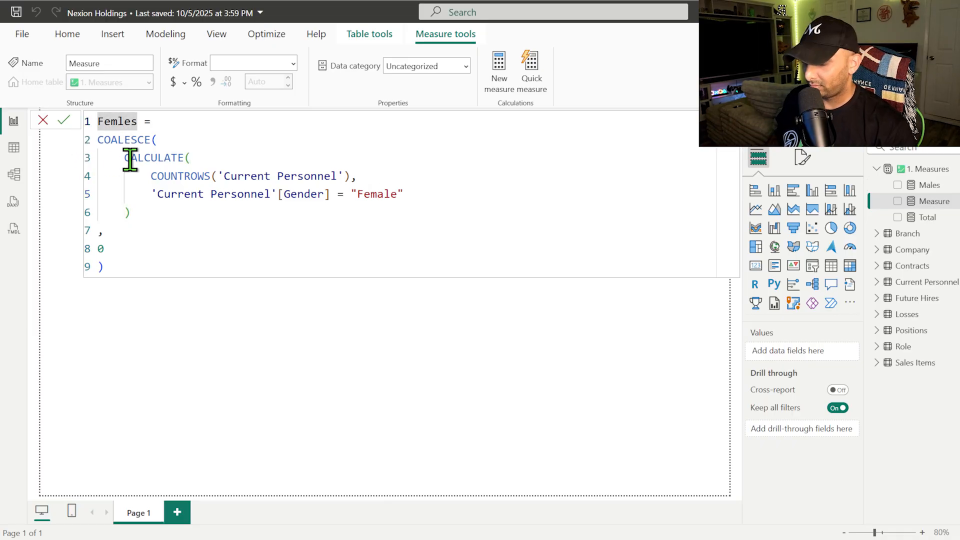
pyautogui.write('a')
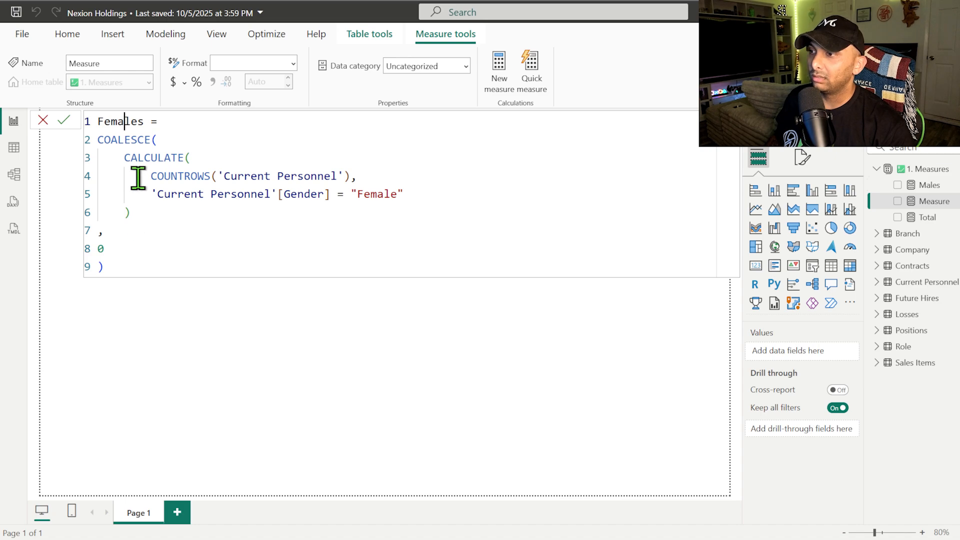
pyautogui.click(64, 120)
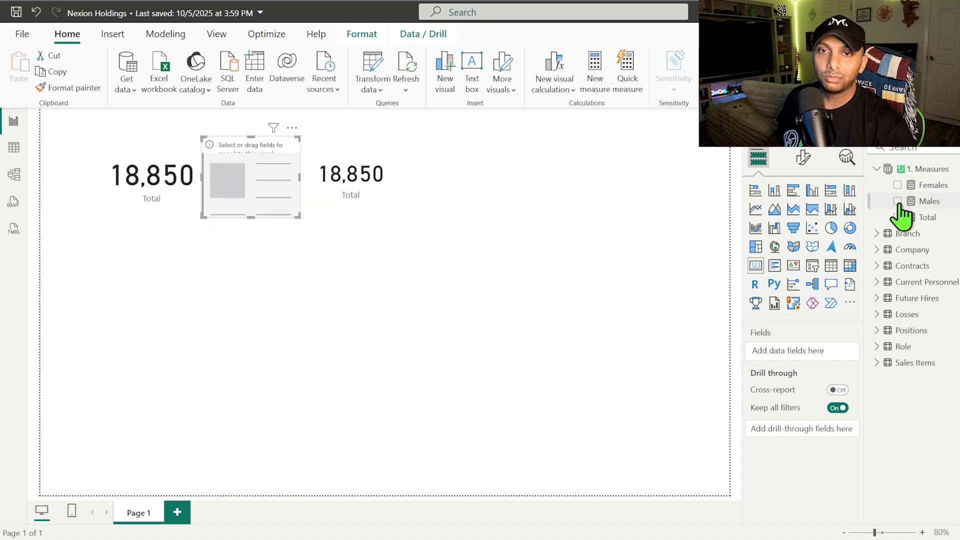
# Step: Show the Males measure in the empty middle card and format the measure with a thousands separator
pyautogui.click(898, 201)
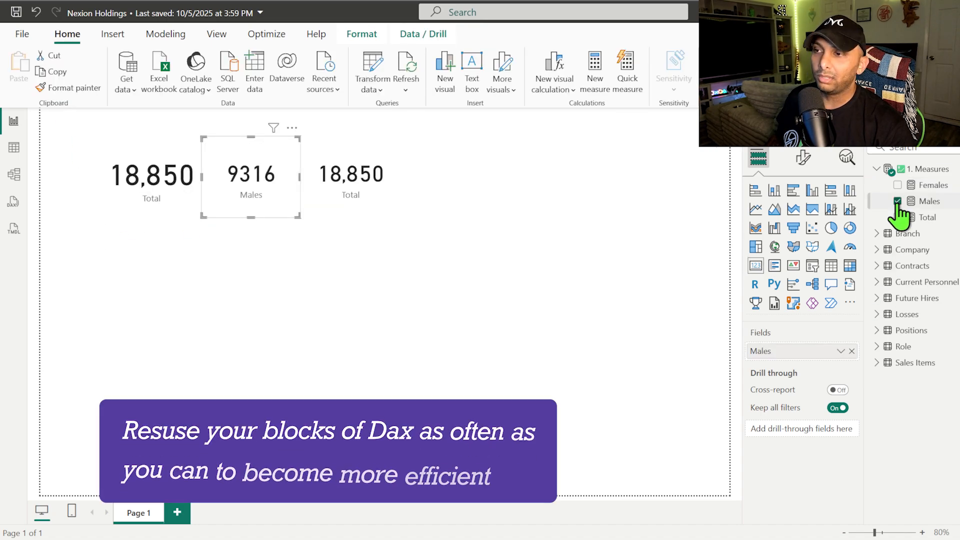
pyautogui.click(938, 202)
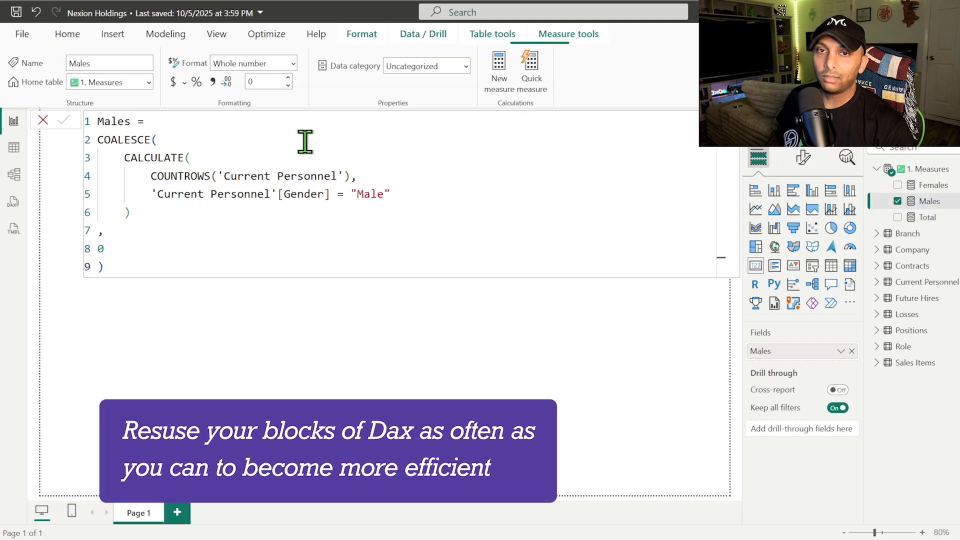
pyautogui.click(343, 349)
# Step: Replace Total with the Females measure in the third card and format Females with a thousands separator
pyautogui.click(351, 192)
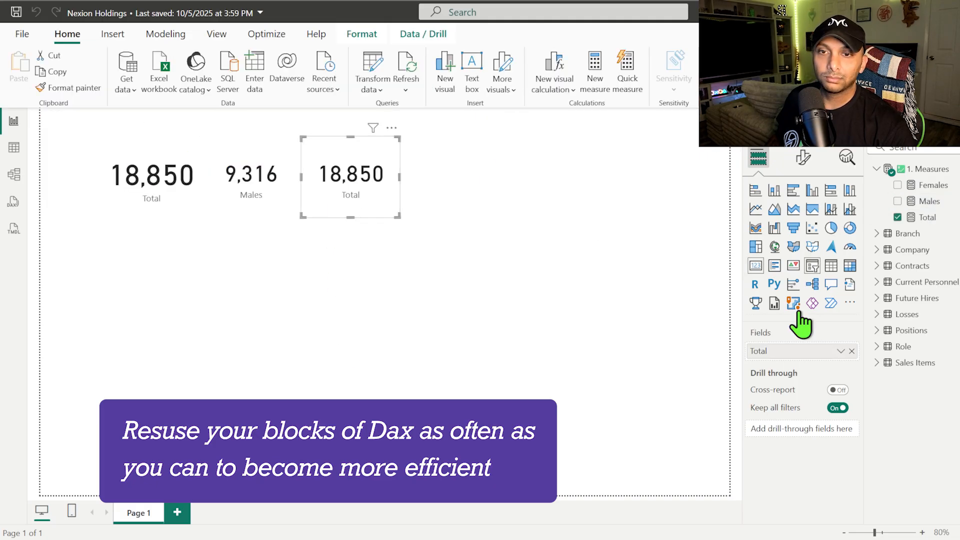
pyautogui.click(899, 185)
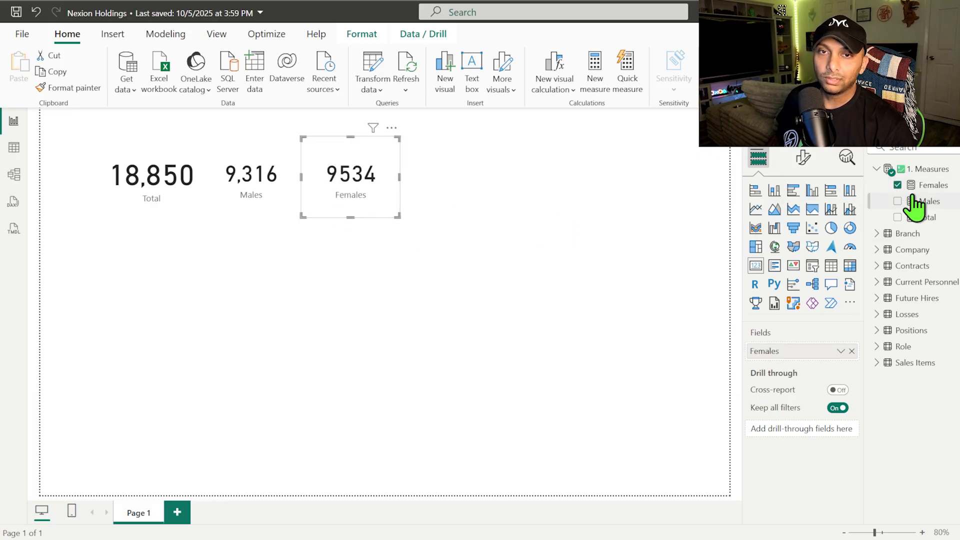
pyautogui.click(931, 185)
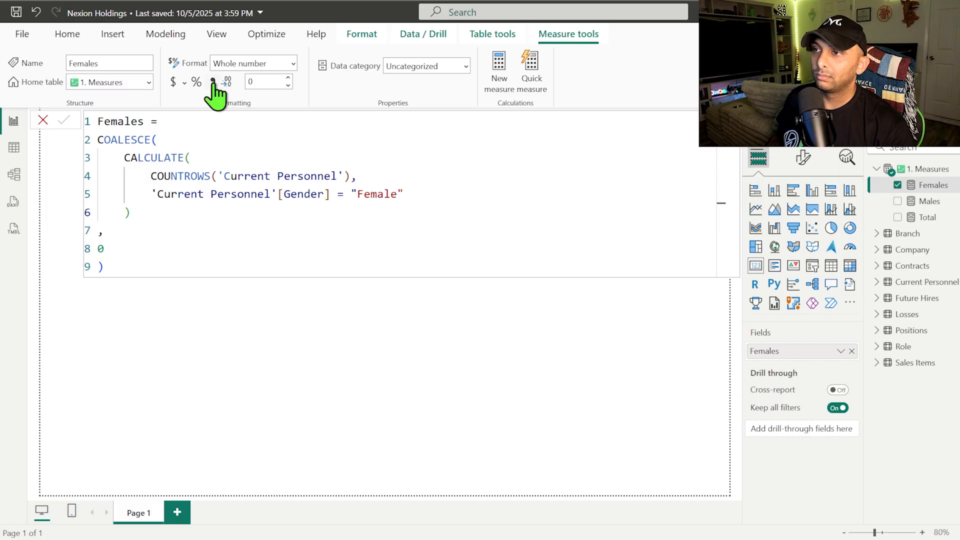
pyautogui.click(374, 345)
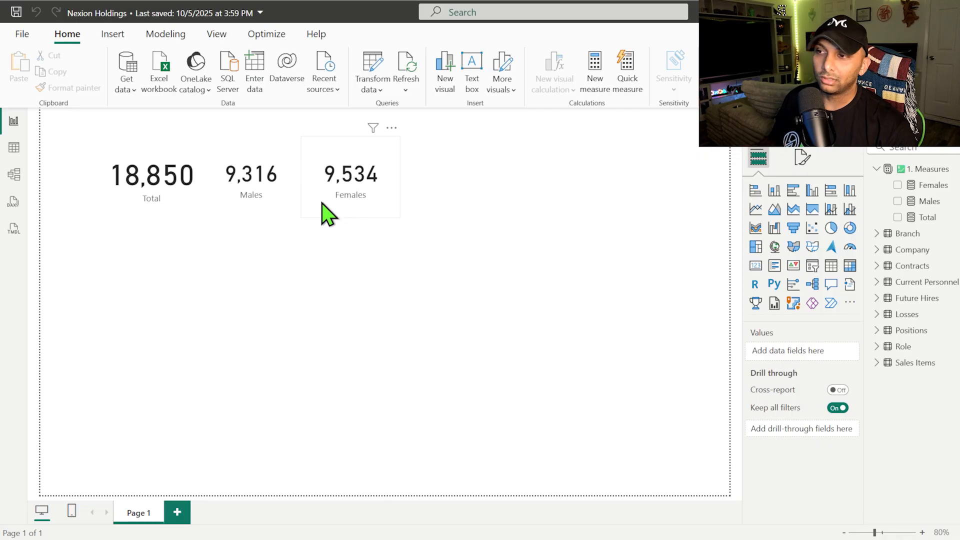
# Step: Check the male row count by filtering the Current Personnel table's Gender column to Male, clear the filter and return to the report
pyautogui.click(15, 147)
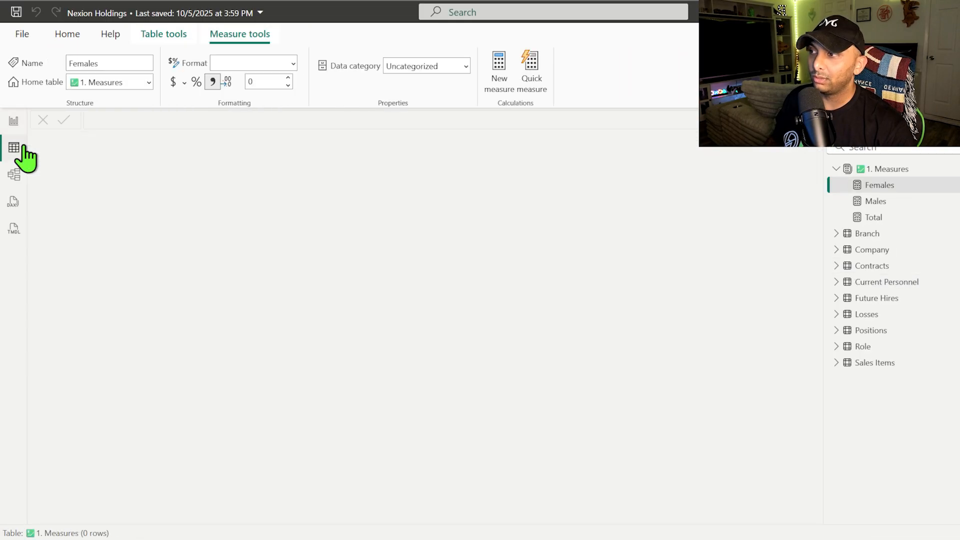
pyautogui.click(877, 281)
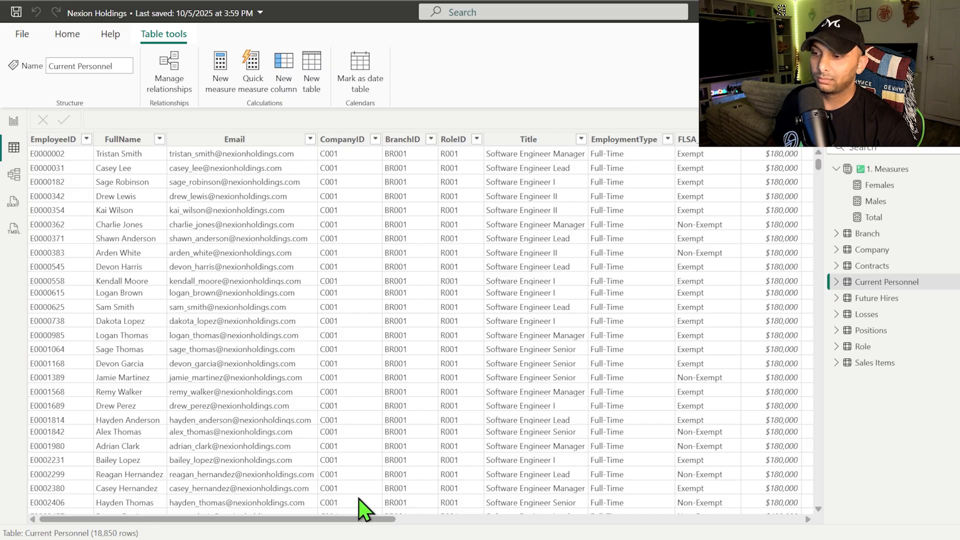
pyautogui.moveTo(393, 521); pyautogui.dragTo(587, 527)
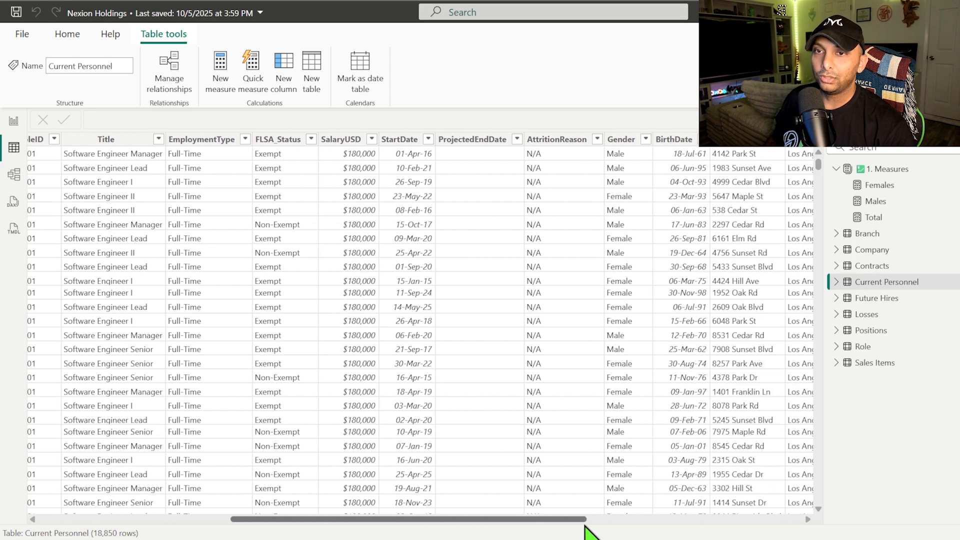
pyautogui.click(646, 140)
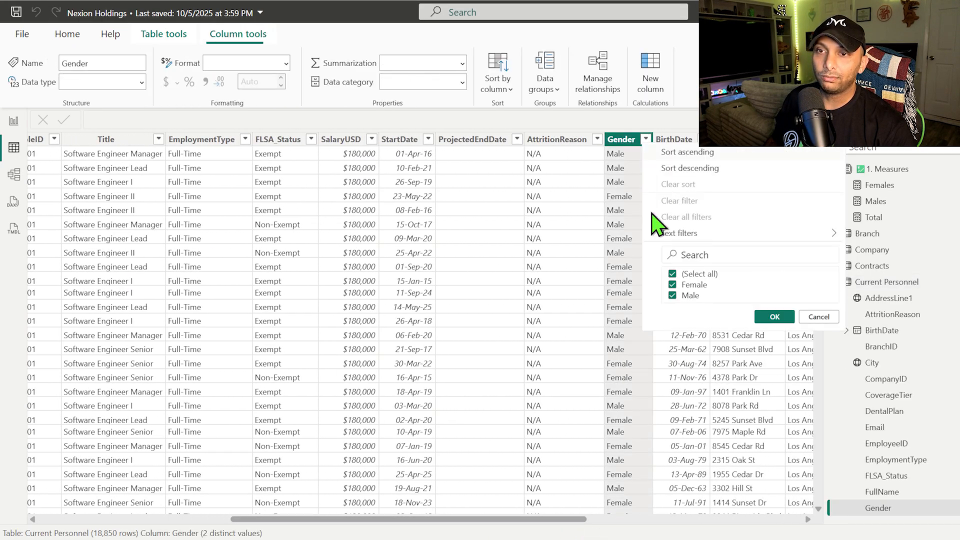
pyautogui.click(672, 285)
pyautogui.click(775, 317)
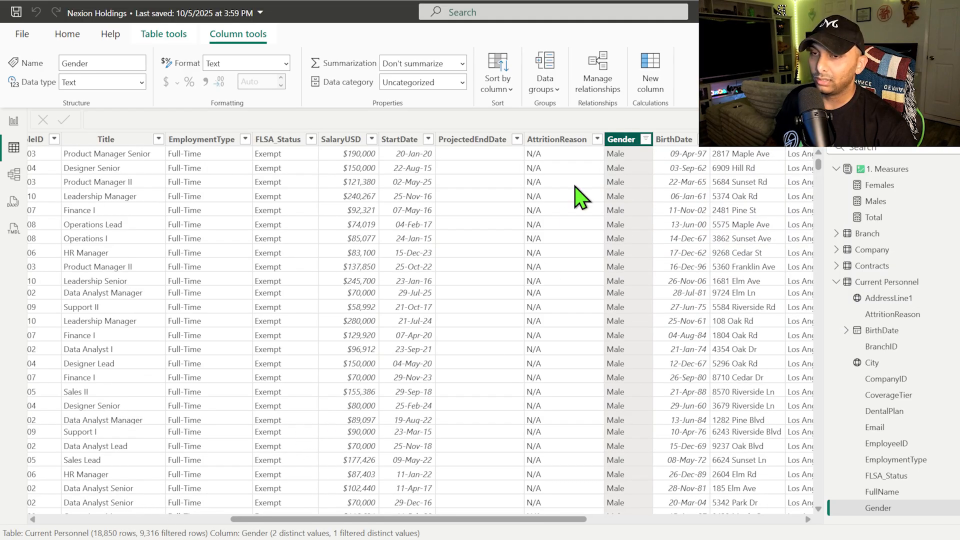
pyautogui.click(646, 140)
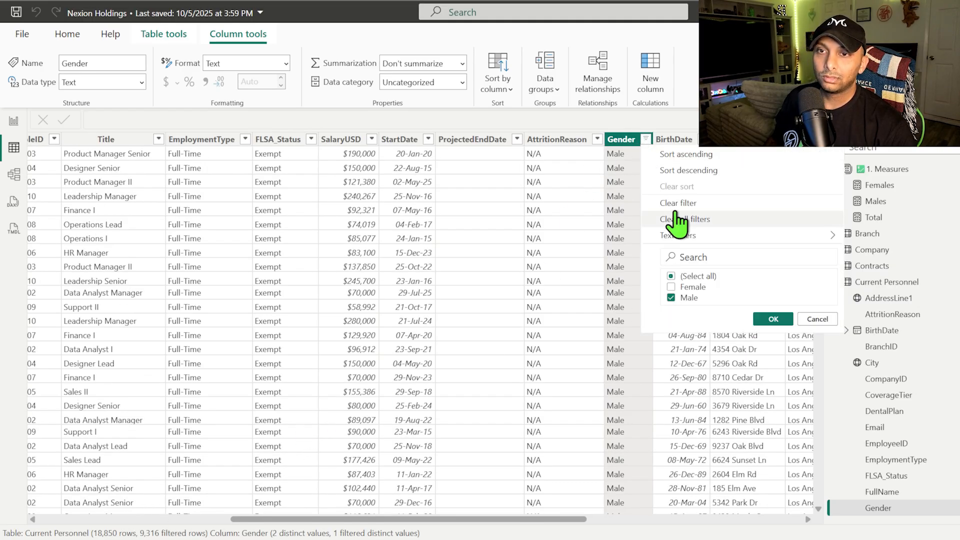
pyautogui.click(675, 202)
pyautogui.click(14, 121)
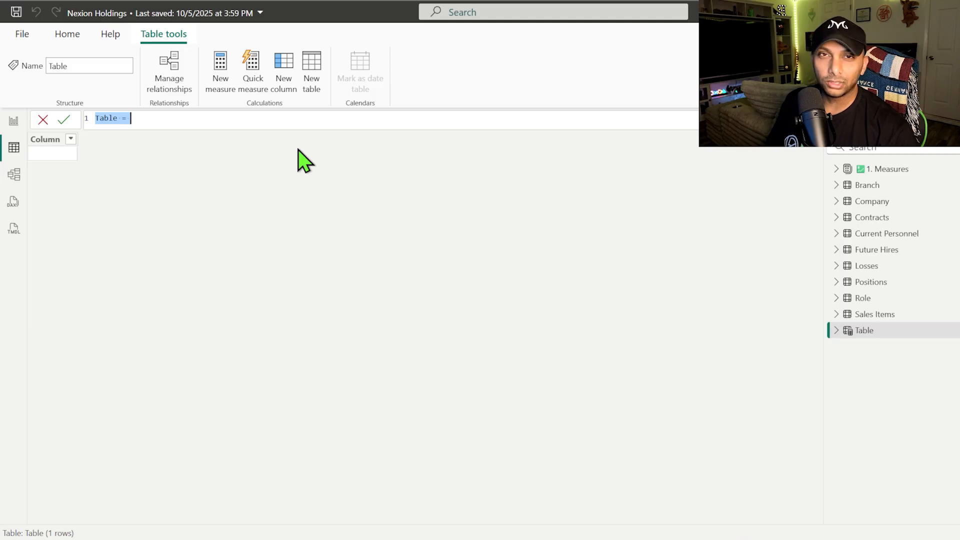
# Step: Enlarge the formula text and name the new calculated table Date Table in its formula
pyautogui.scroll(5, 288, 119)
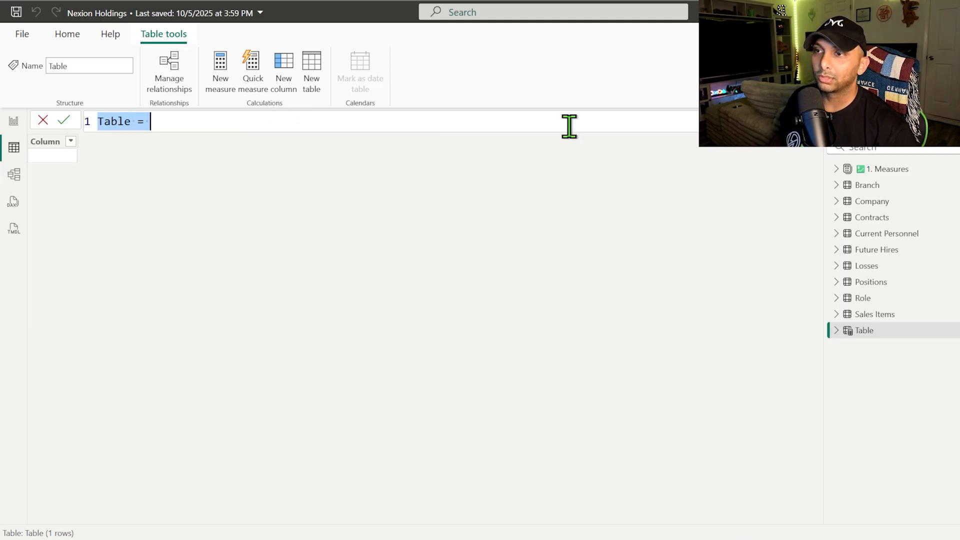
pyautogui.write('Date ')
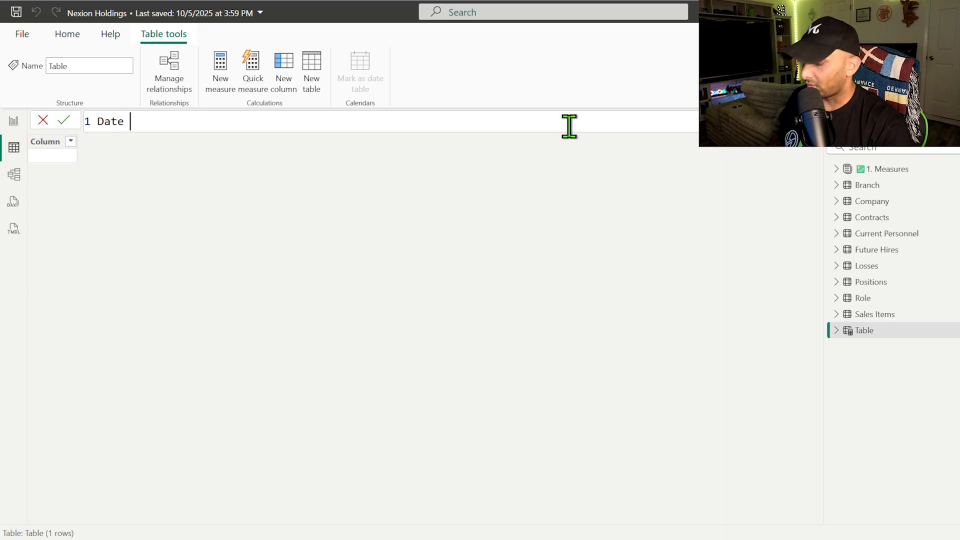
pyautogui.write('Table =')
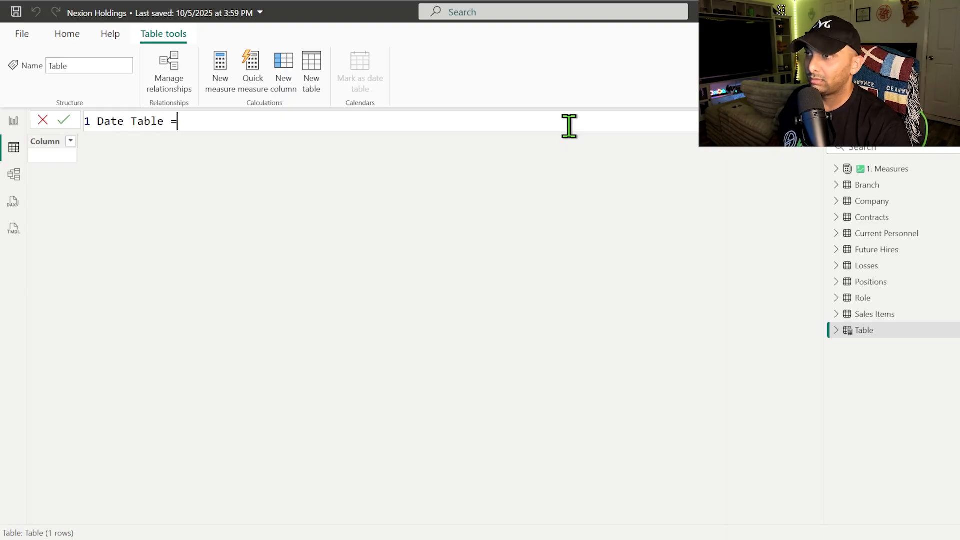
pyautogui.hotkey('shift', 'Return')
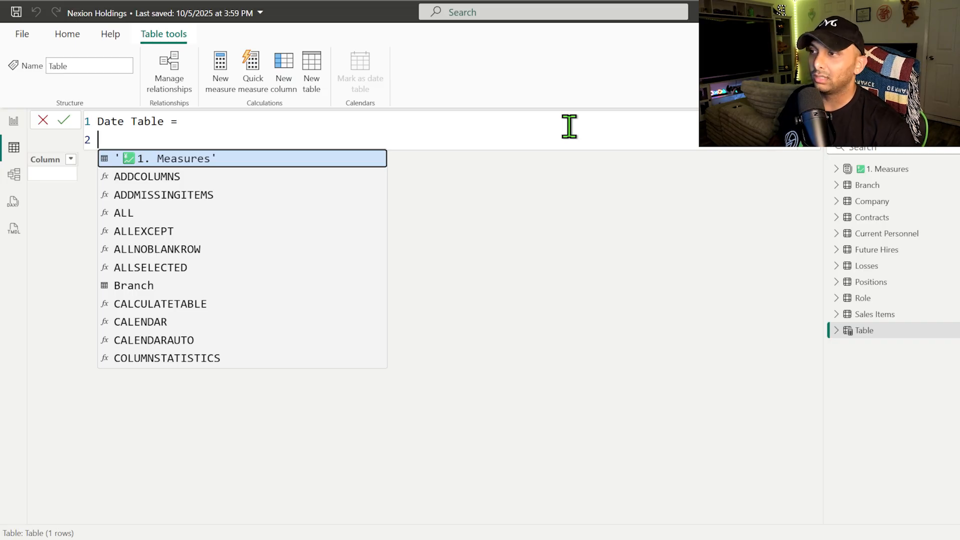
# Step: Define a StartDate variable equal to TODAY() in the Date Table formula
pyautogui.write('VAR')
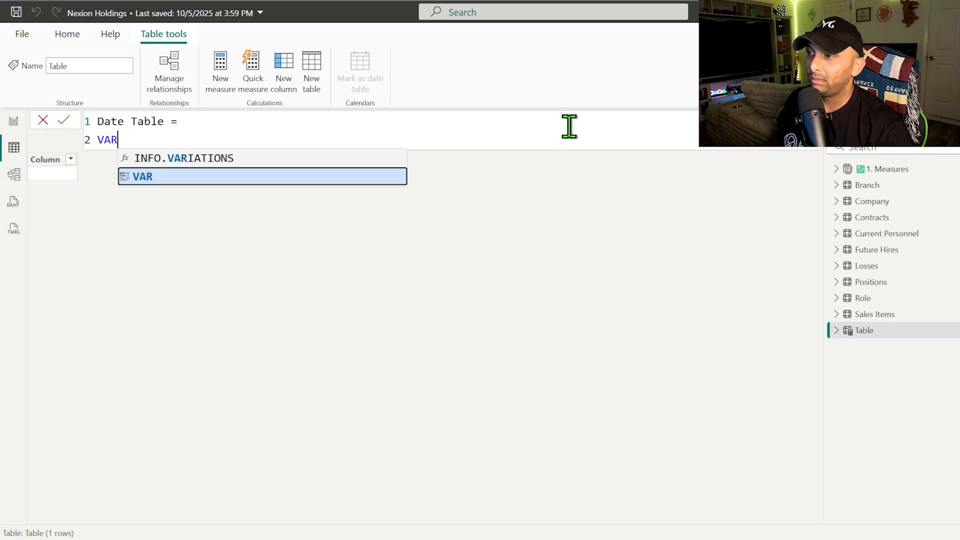
pyautogui.write(' Star')
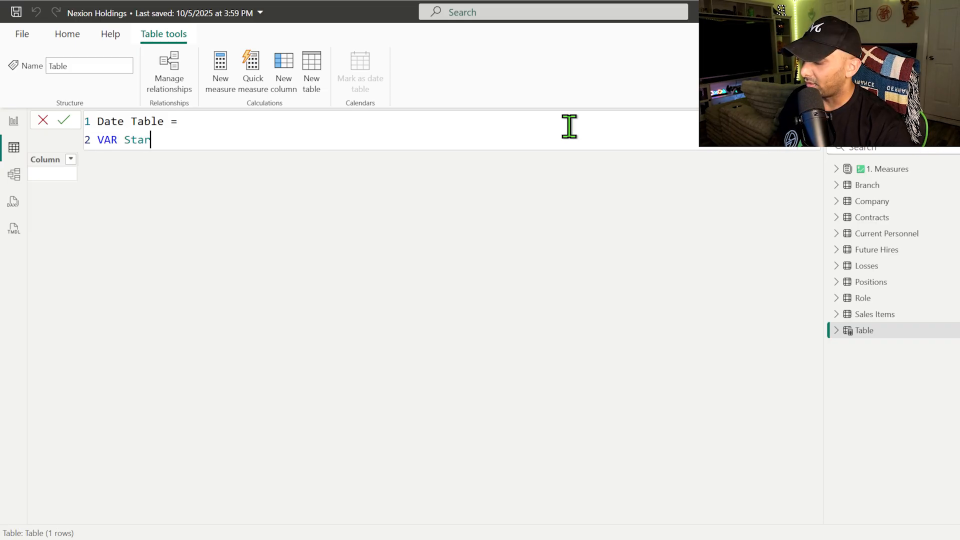
pyautogui.write('tDate =')
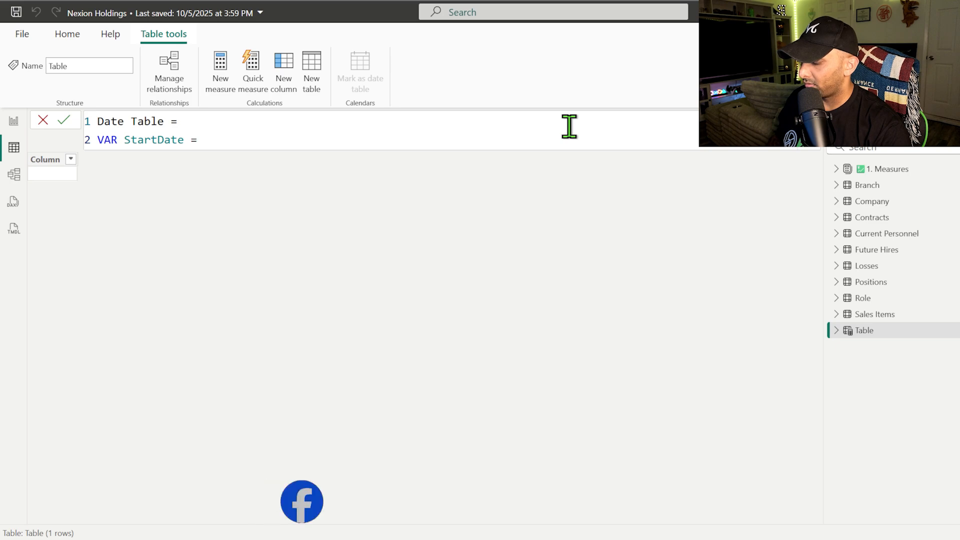
pyautogui.write(' today')
pyautogui.press('Tab')
pyautogui.hotkey('shift', 'Return')
# Step: Define an EndDate variable equal to TODAY()+180 in the Date Table formula
pyautogui.write('VAR End')
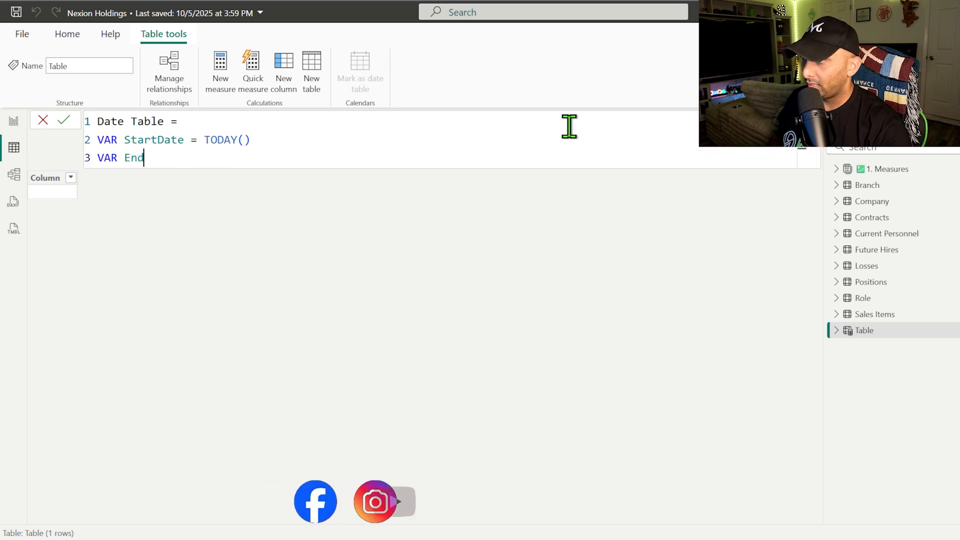
pyautogui.write('Date ')
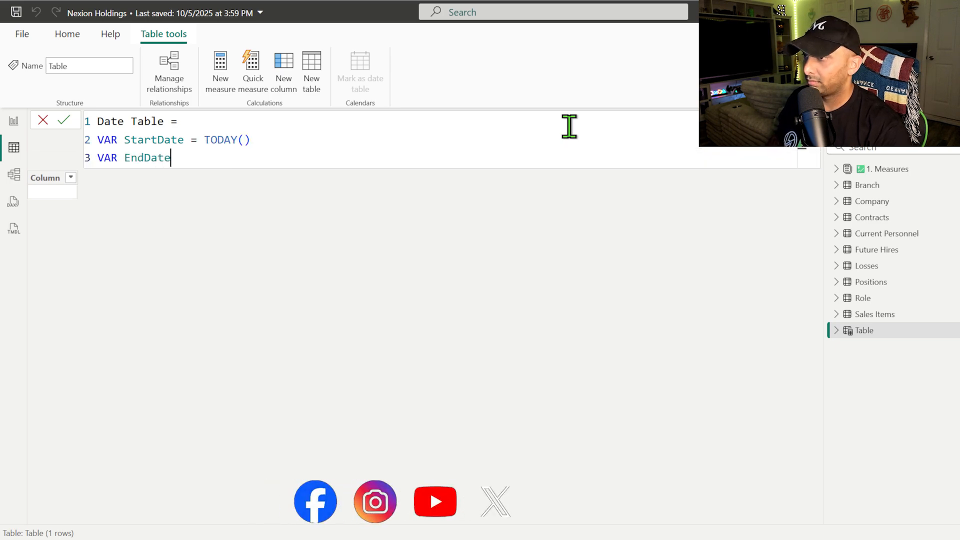
pyautogui.write('= today')
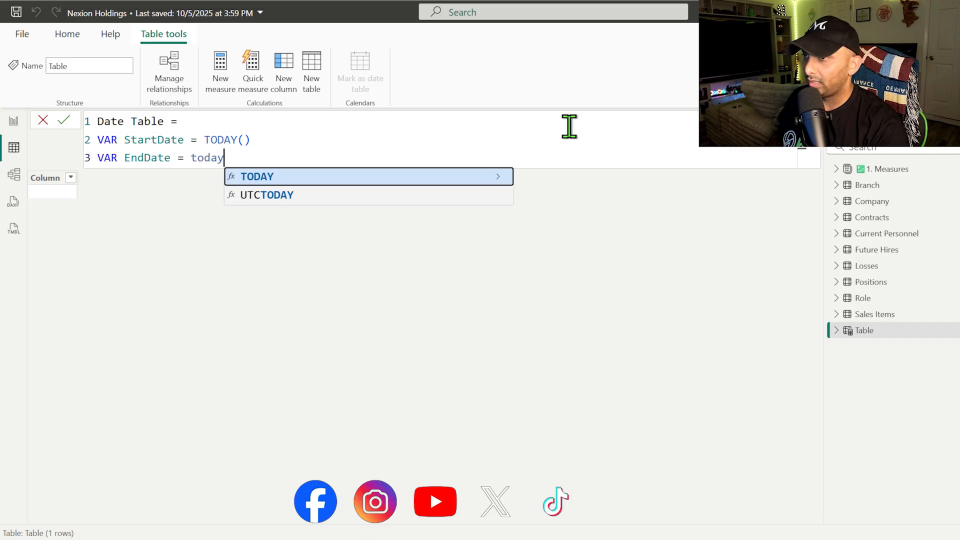
pyautogui.press('Tab')
pyautogui.write('+180')
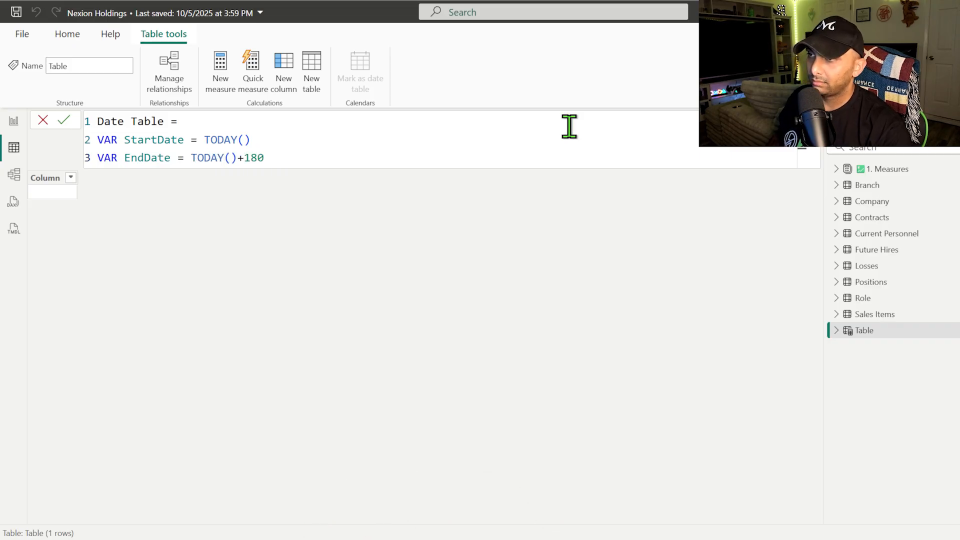
# Step: Add a RETURN keyword below the variables, followed by two new lines for the table expression
pyautogui.press('Return')
pyautogui.write('return')
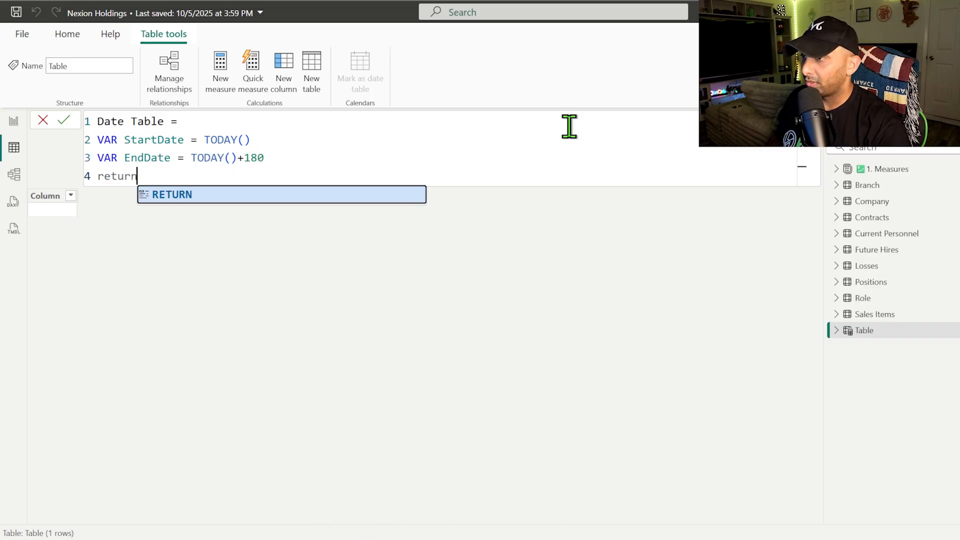
pyautogui.press('Tab')
pyautogui.hotkey('shift', 'Return')
pyautogui.hotkey('shift', 'Return')
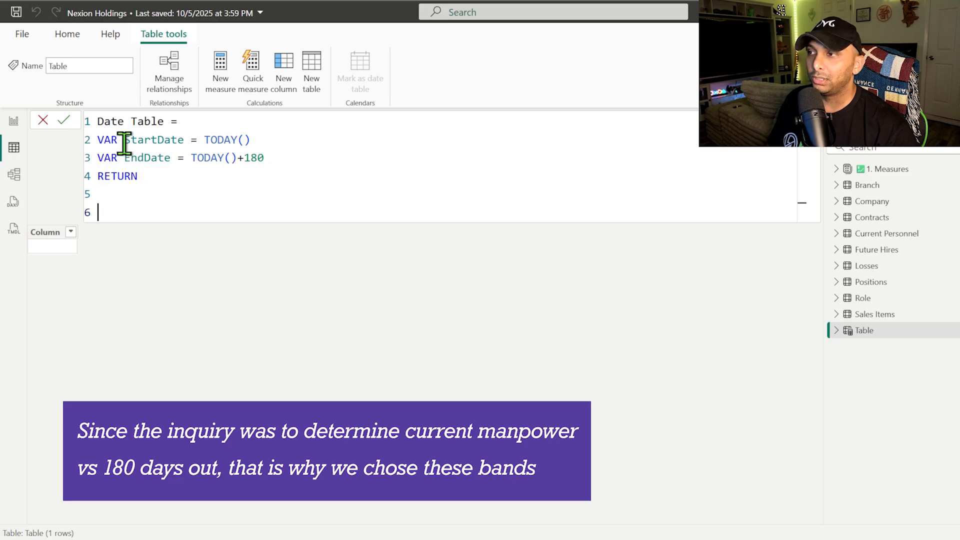
pyautogui.moveTo(124, 141); pyautogui.dragTo(252, 143)
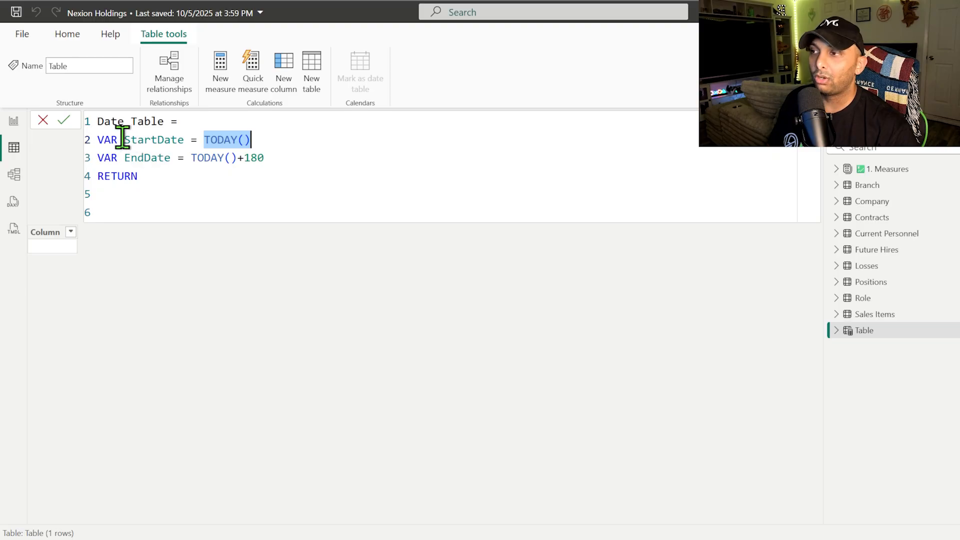
pyautogui.moveTo(125, 141); pyautogui.dragTo(184, 142)
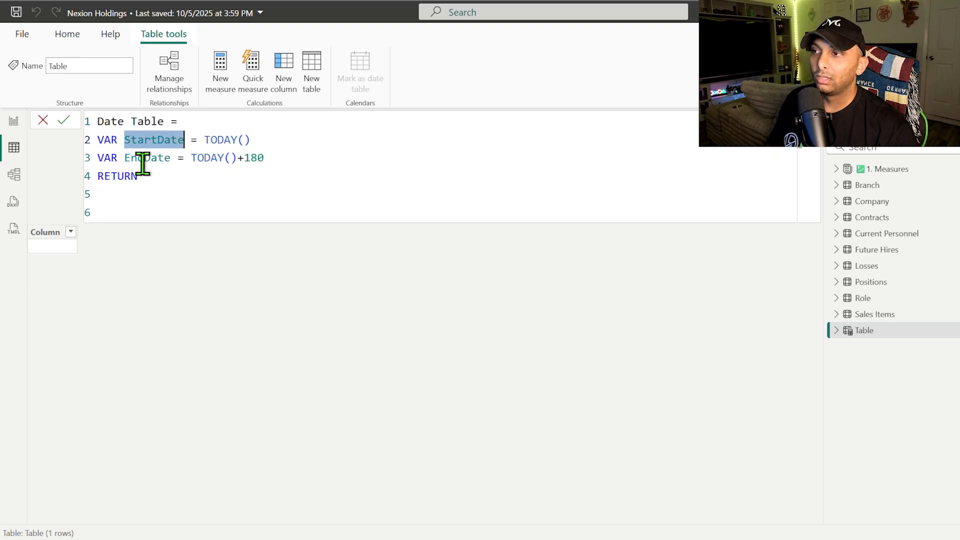
# Step: Start an ADDCOLUMNS function on the last line below RETURN in the Date Table formula, with a new line for its arguments
pyautogui.click(117, 212)
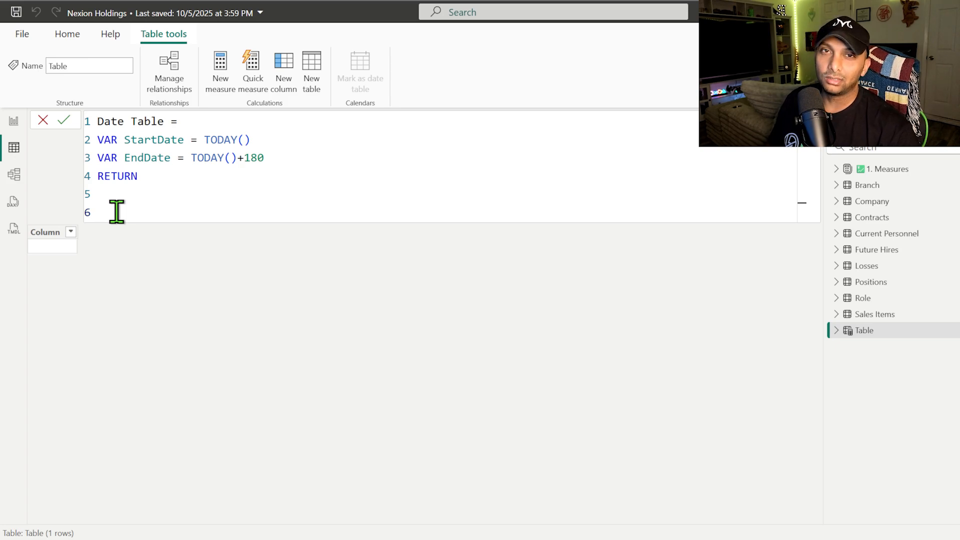
pyautogui.write('add')
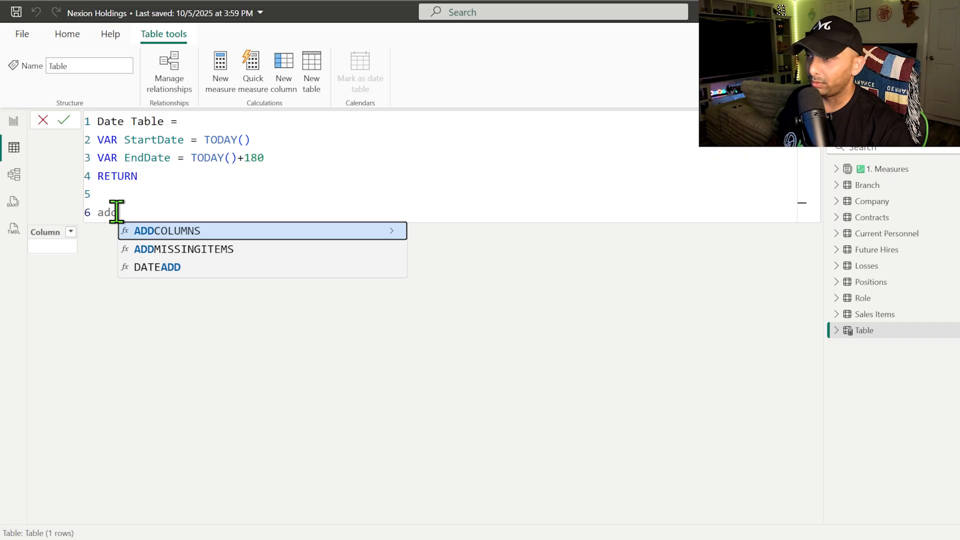
pyautogui.press('Tab')
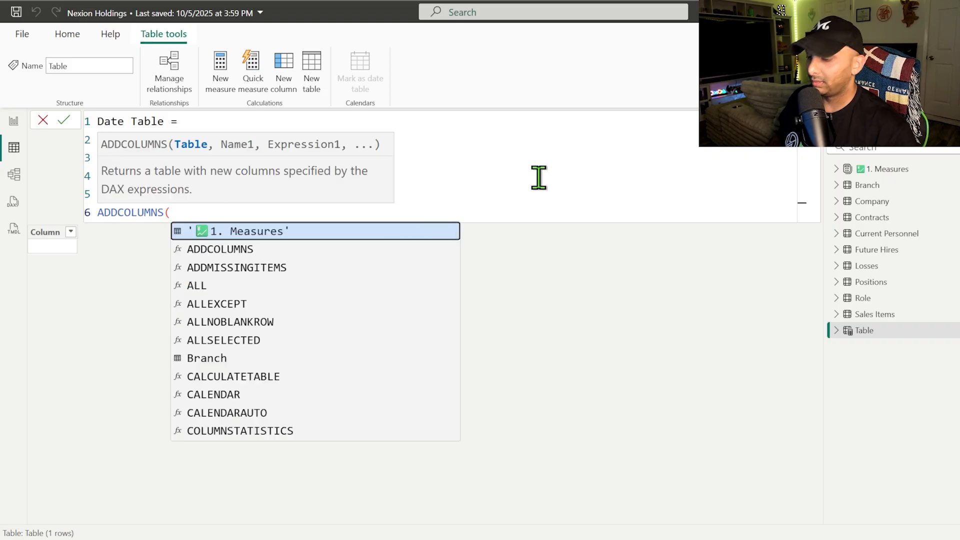
pyautogui.hotkey('shift', 'Return')
# Step: Enter CALENDAR(StartDate, EndDate) as the table argument of ADDCOLUMNS
pyautogui.write('cal')
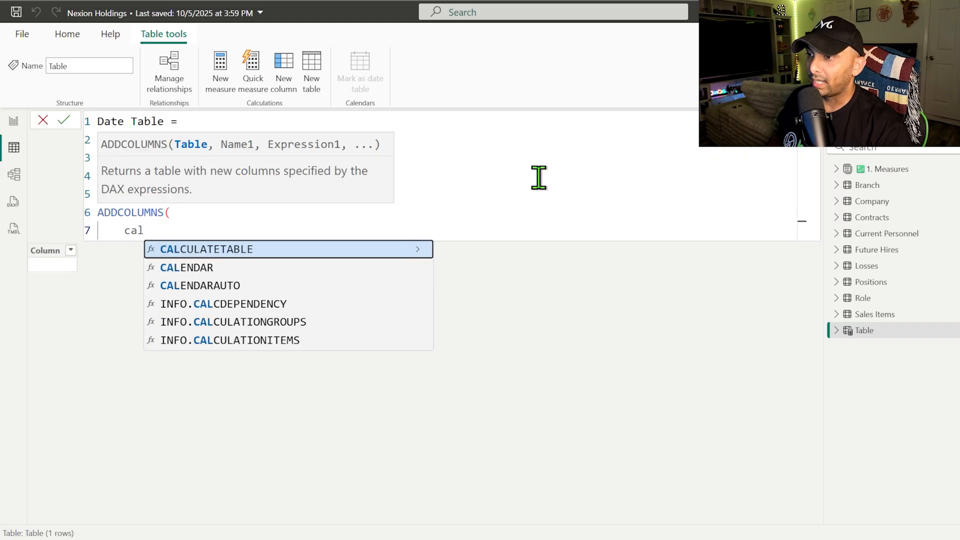
pyautogui.press('Down')
pyautogui.press('Tab')
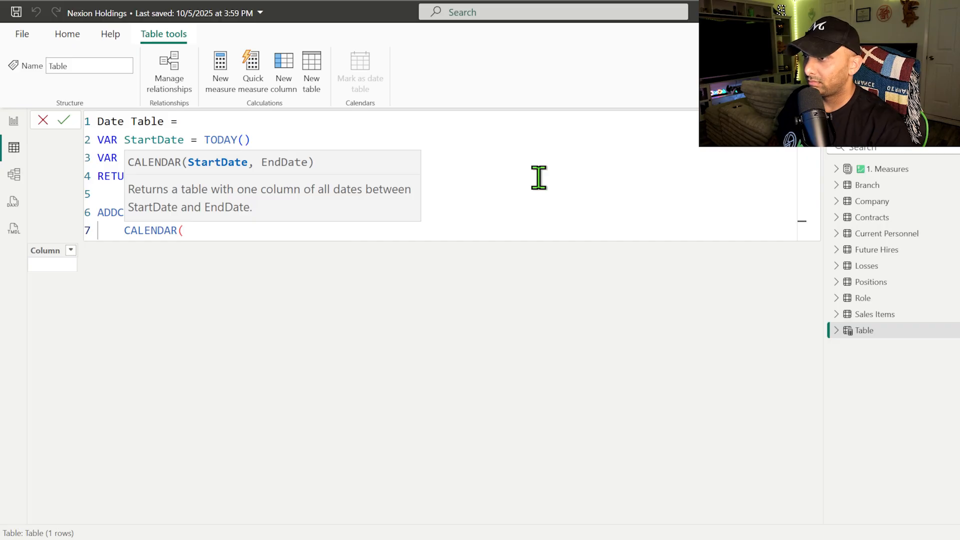
pyautogui.write('start')
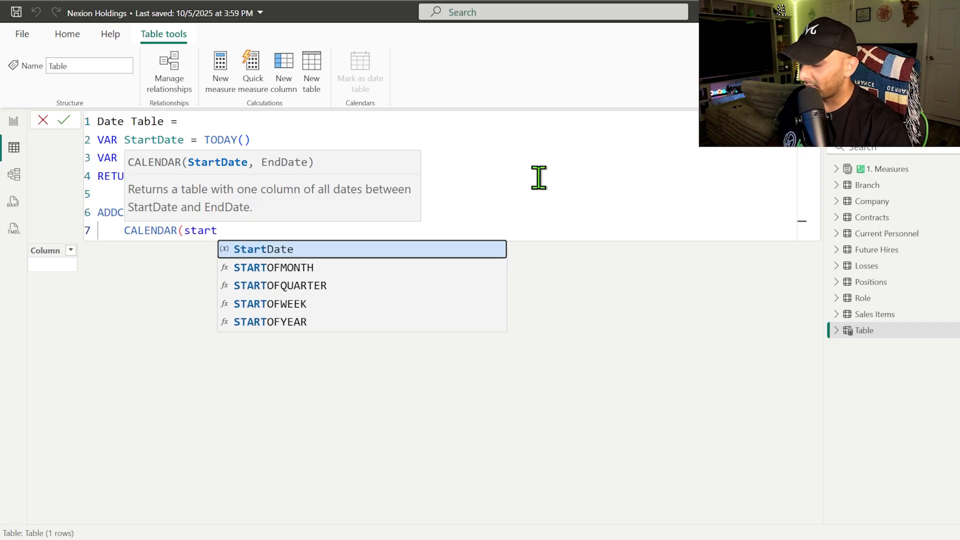
pyautogui.press('Tab')
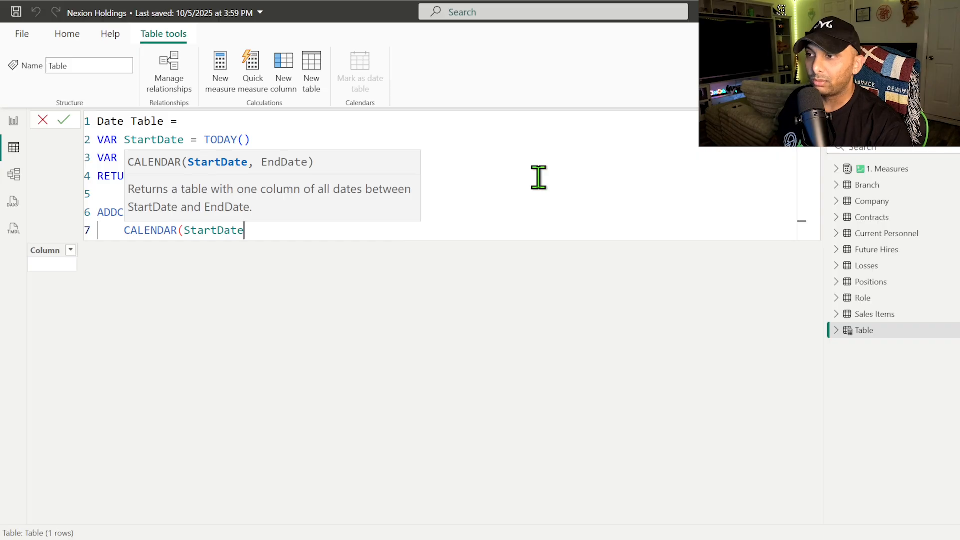
pyautogui.write(', ')
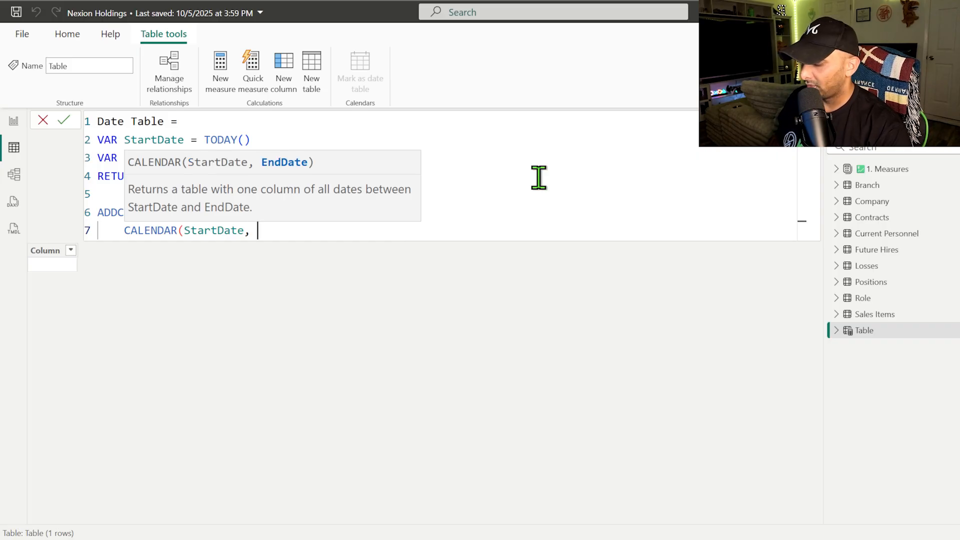
pyautogui.write('end')
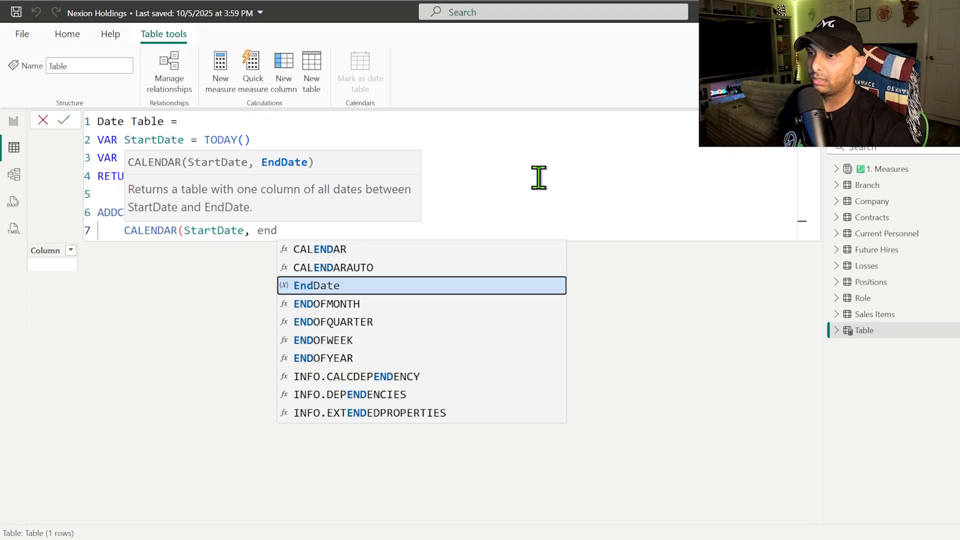
pyautogui.press('Tab')
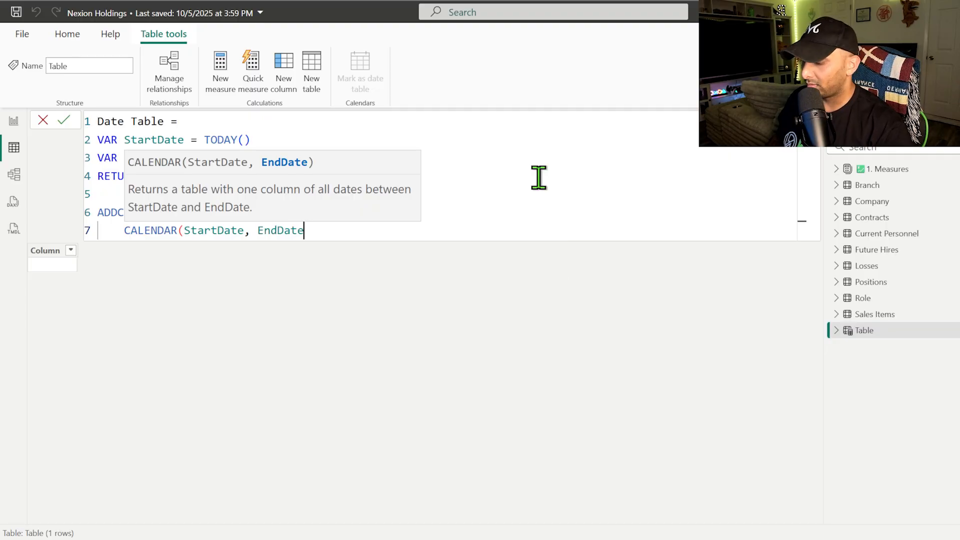
pyautogui.write(')')
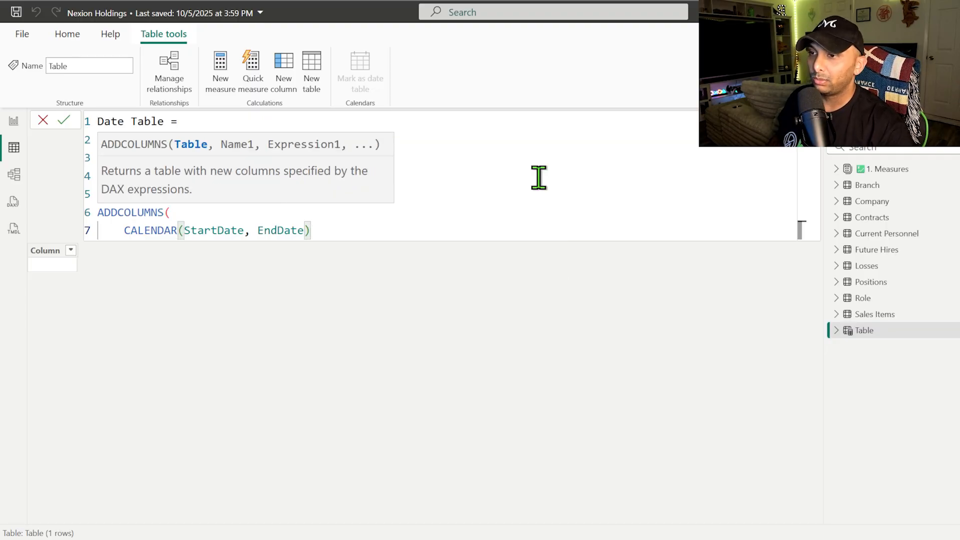
pyautogui.write(',')
pyautogui.press('Return')
# Step: Add a "Month Name" column to ADDCOLUMNS defined as FORMAT([Date], "MMM")
pyautogui.write('"')
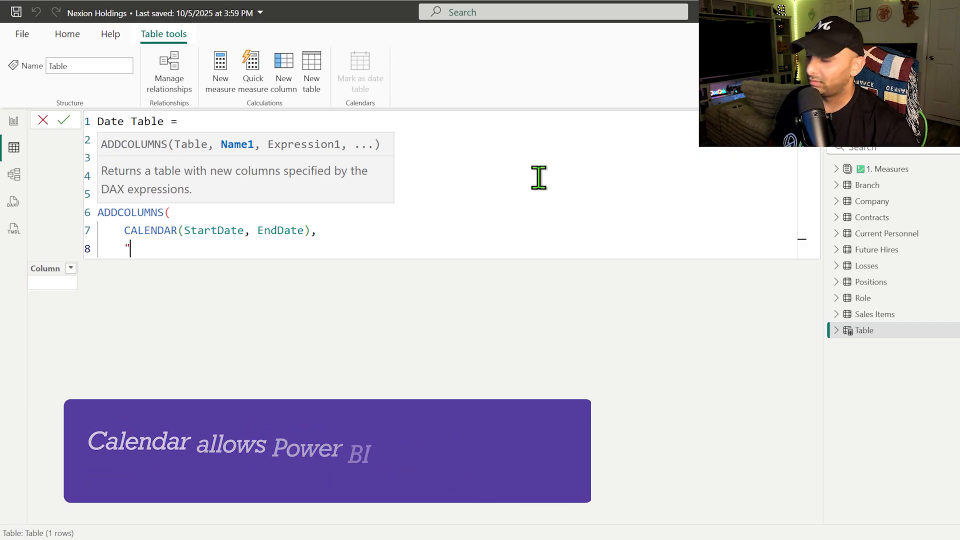
pyautogui.write('Month Name')
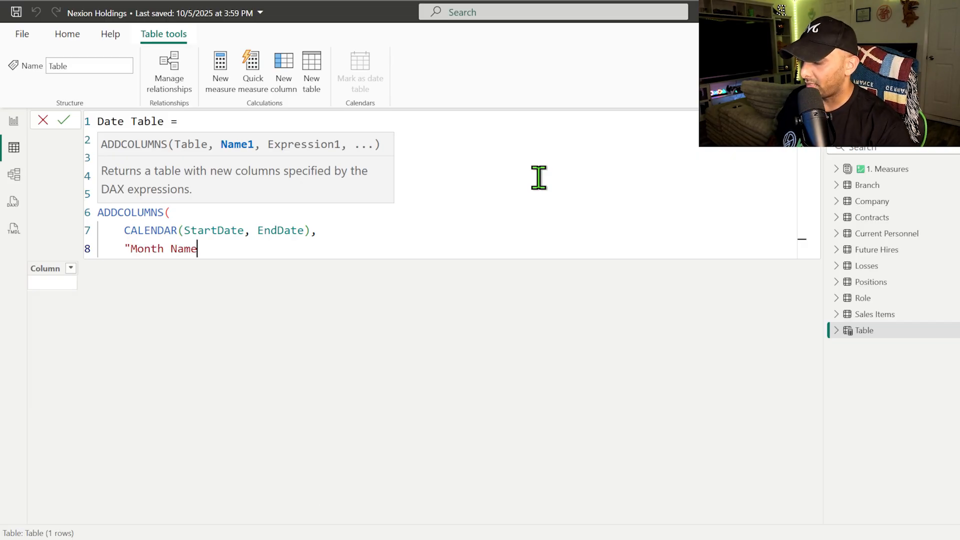
pyautogui.write('", forma')
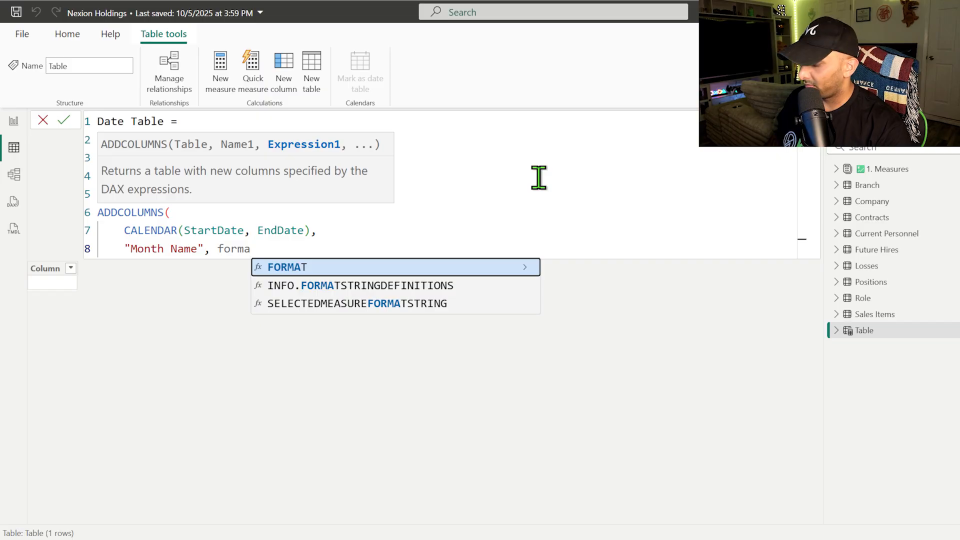
pyautogui.press('Tab')
pyautogui.write('([d')
pyautogui.press('Tab')
pyautogui.write(', "')
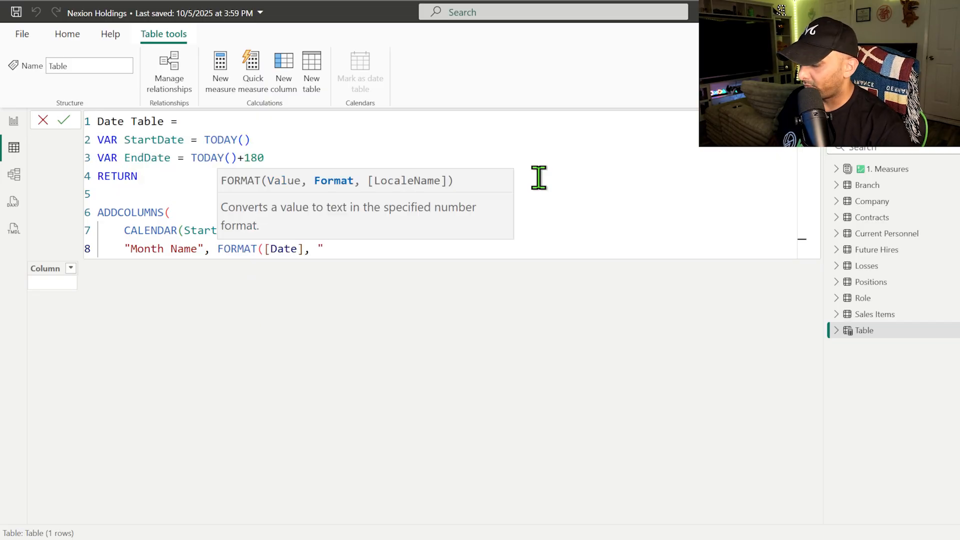
pyautogui.write('MMM')
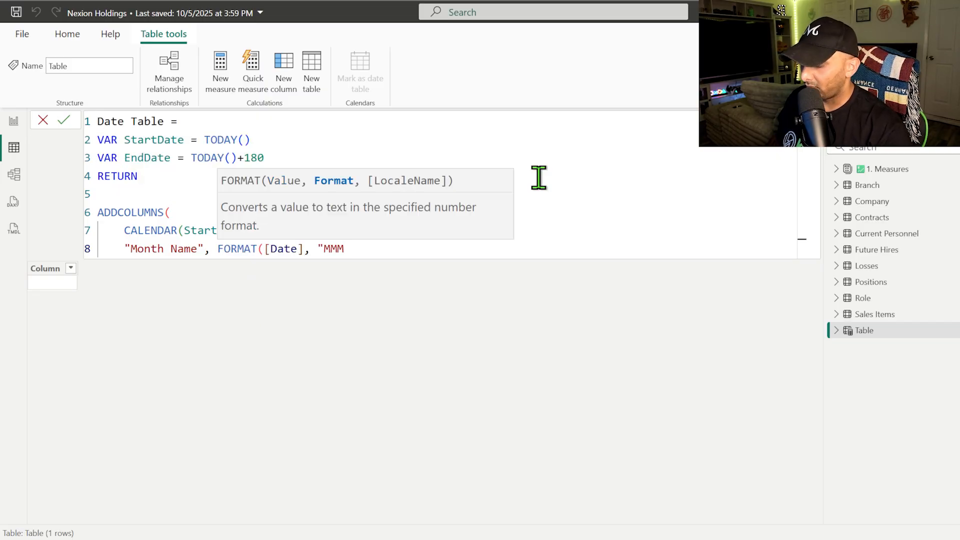
pyautogui.write('")')
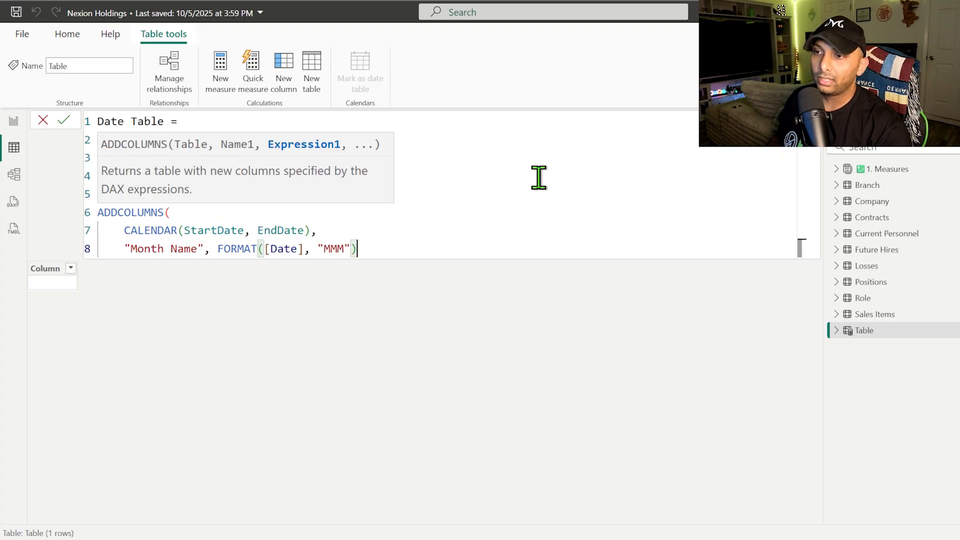
pyautogui.write(',')
pyautogui.hotkey('shift', 'Return')
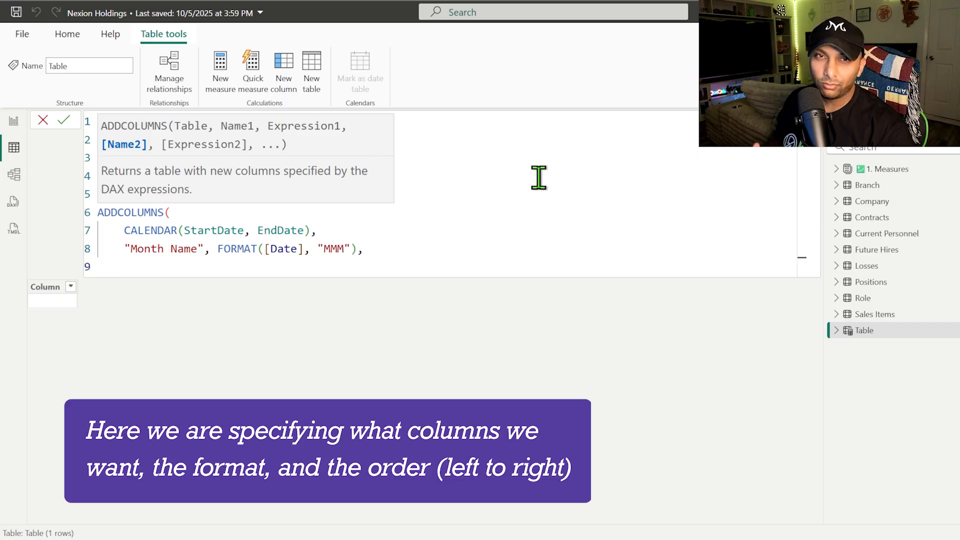
# Step: Add a "Day" column to ADDCOLUMNS defined as DAY([Date])
pyautogui.write('"Day')
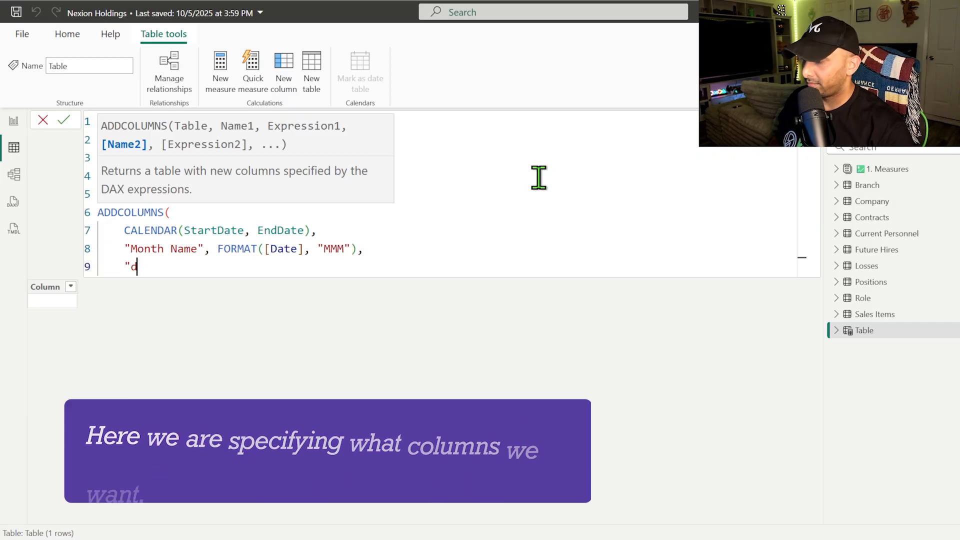
pyautogui.write('"')
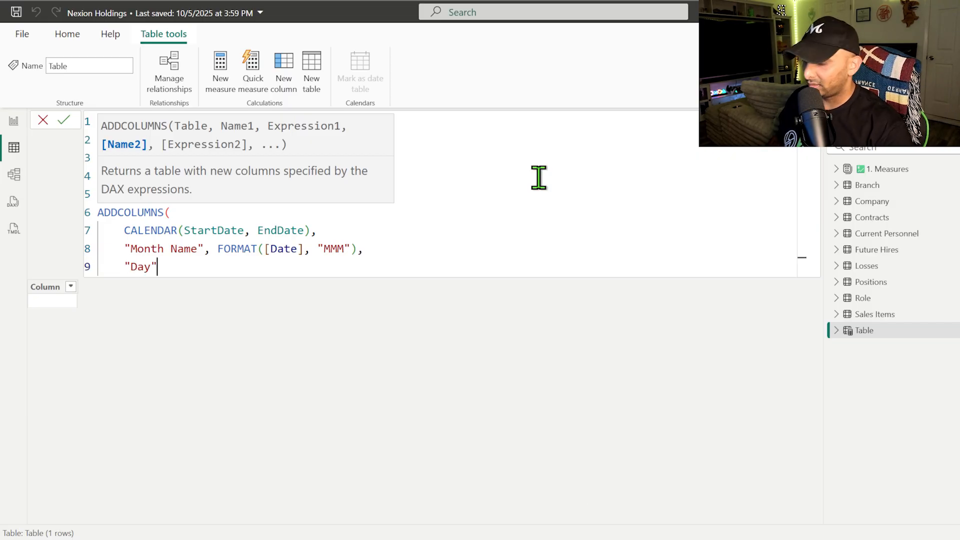
pyautogui.write(',')
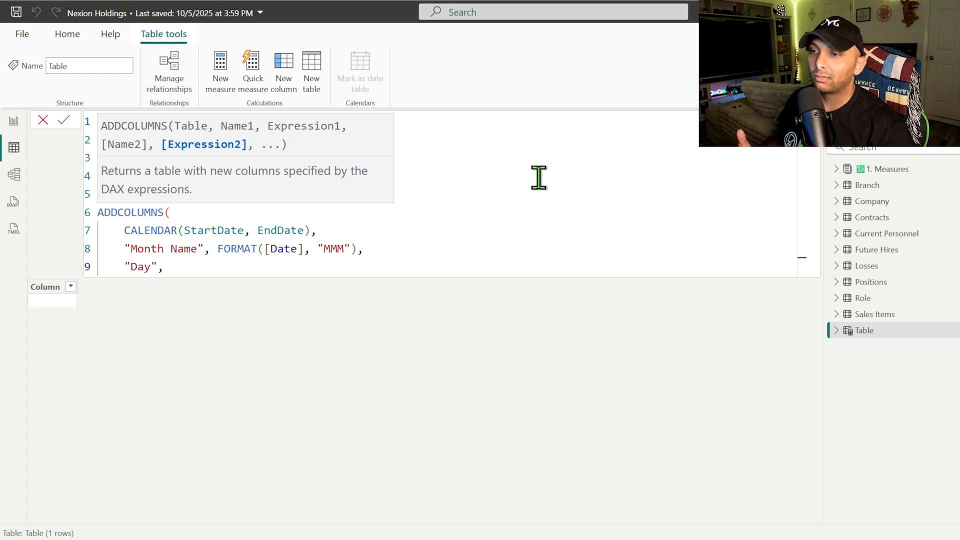
pyautogui.write('day')
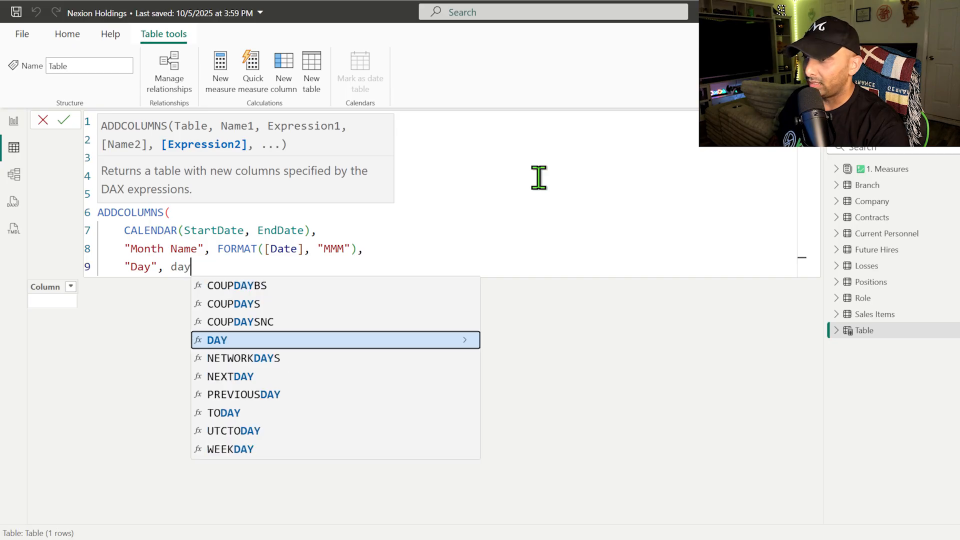
pyautogui.press('Tab')
pyautogui.write('([')
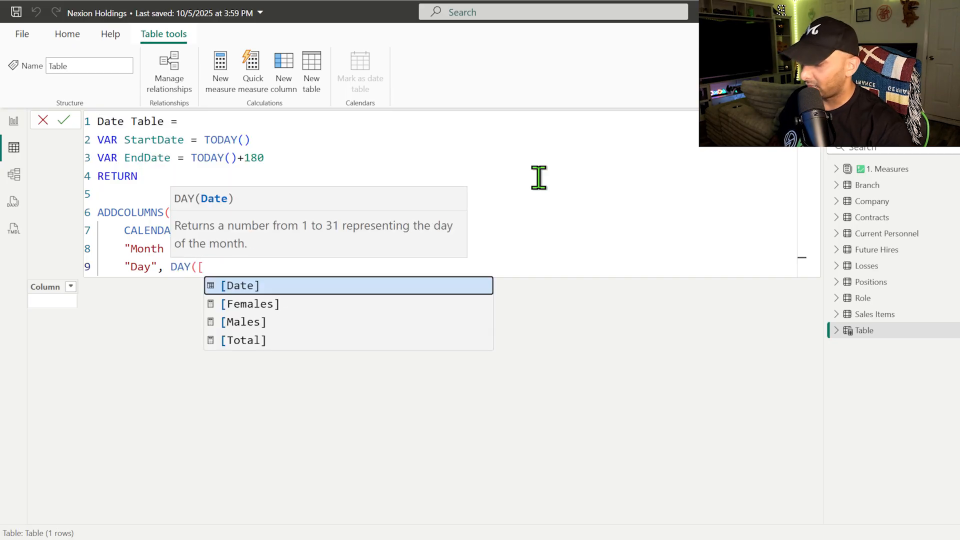
pyautogui.press('Tab')
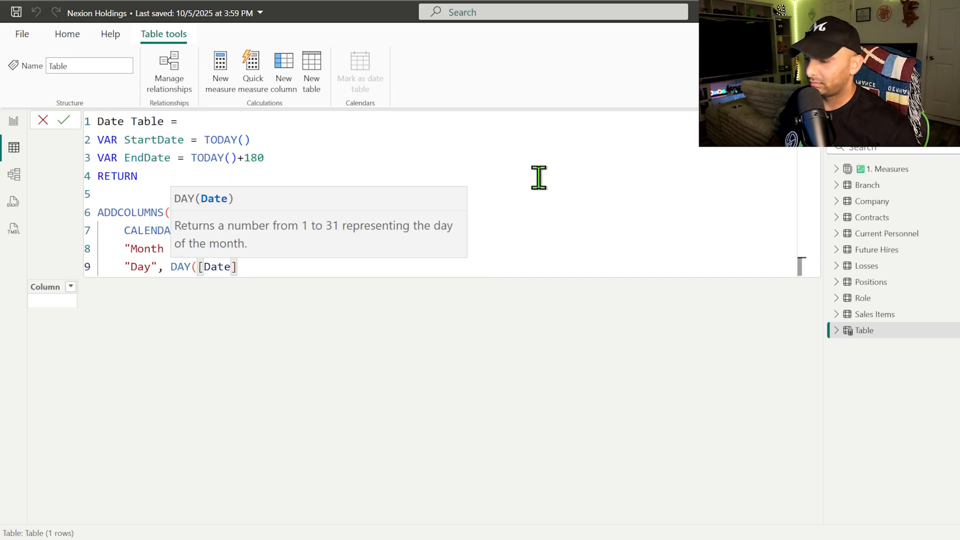
pyautogui.write('),')
pyautogui.press('Return')
# Step: Add a "Year" column to ADDCOLUMNS defined as YEAR([Date])
pyautogui.write('"Year", YEAR(')
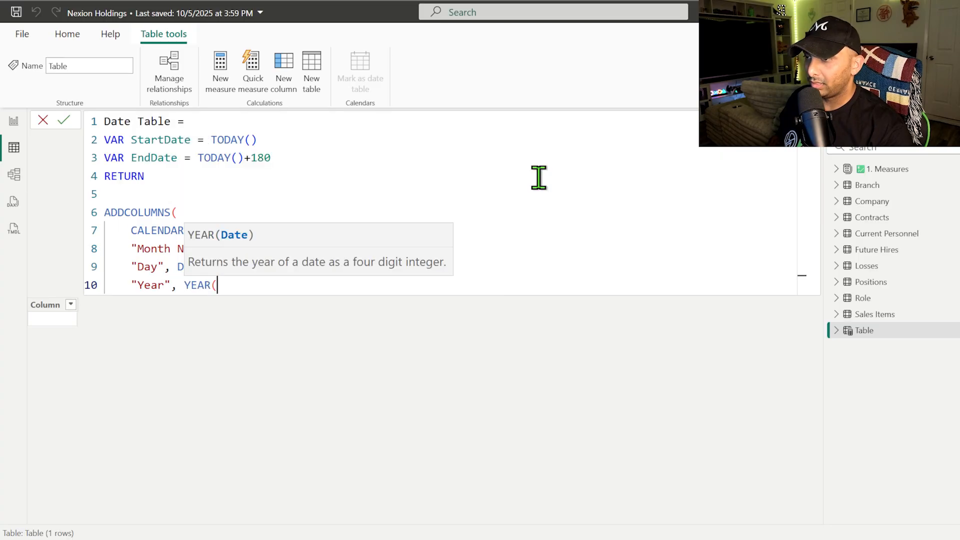
pyautogui.write('[date')
pyautogui.press('Tab')
pyautogui.write('),')
pyautogui.press('Return')
# Step: Add a "Month" column to ADDCOLUMNS defined as MONTH([Date]), followed by a comma
pyautogui.write('"Month')
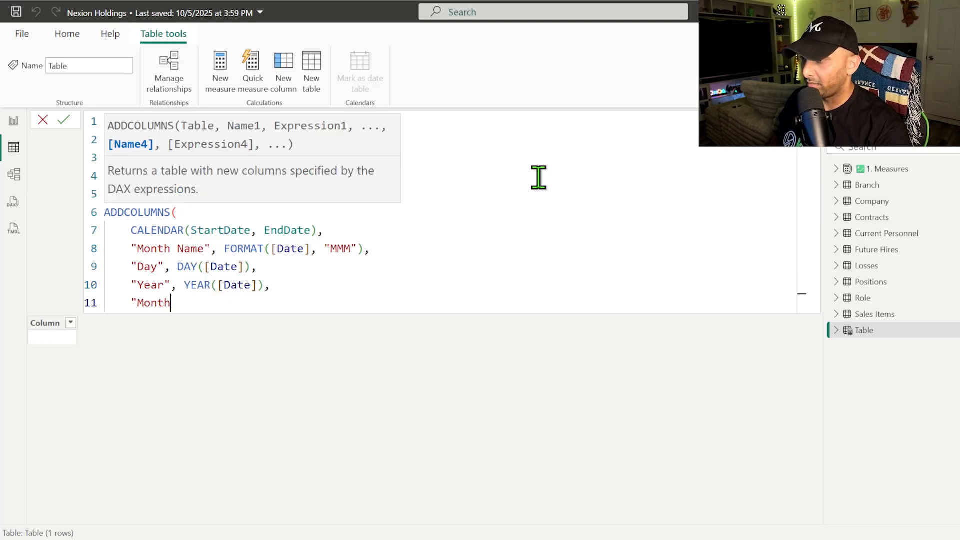
pyautogui.write('", month')
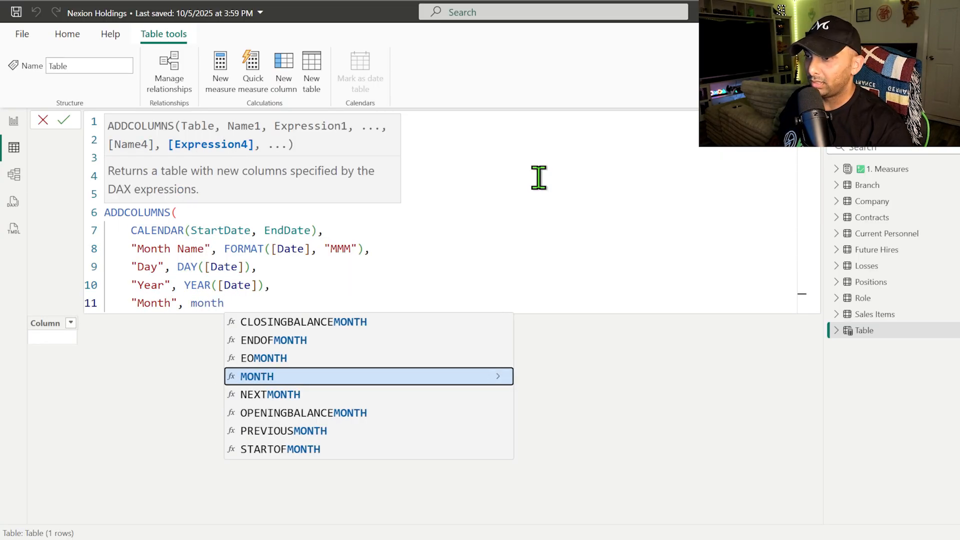
pyautogui.press('Tab')
pyautogui.write('[date')
pyautogui.press('Tab')
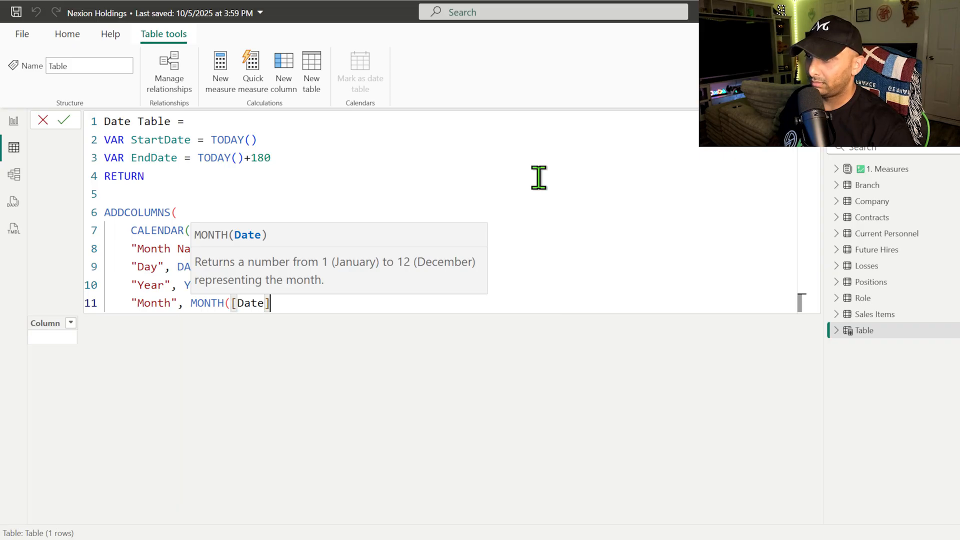
pyautogui.write('),')
# Step: Close the ADDCOLUMNS function without the trailing comma after the Month column, and commit the Date Table formula
pyautogui.press('Return')
pyautogui.write(')')
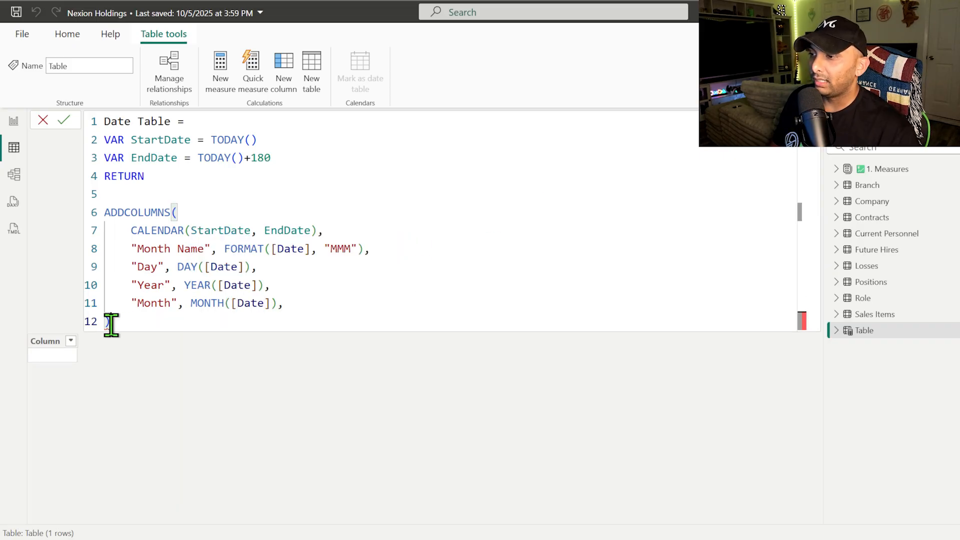
pyautogui.moveTo(112, 325); pyautogui.dragTo(104, 325)
pyautogui.click(142, 330)
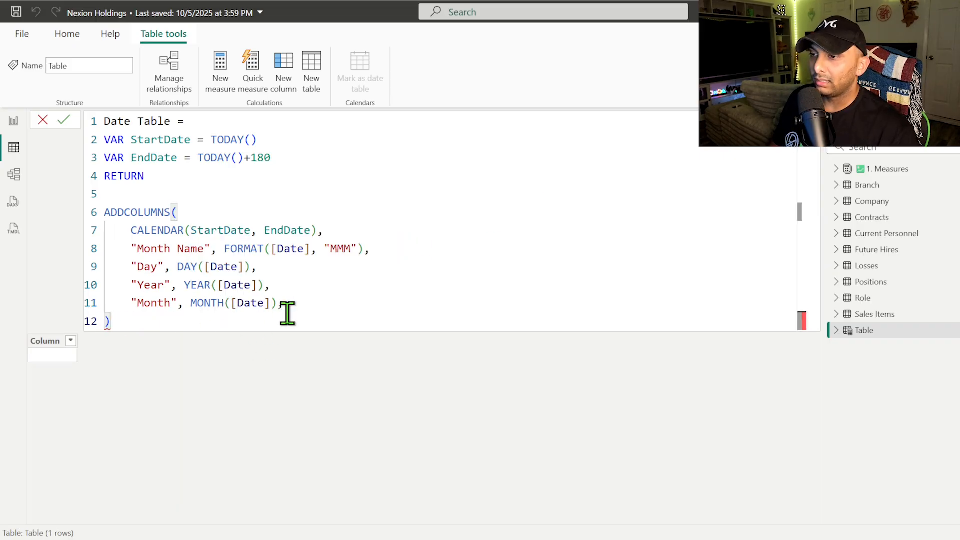
pyautogui.click(309, 302)
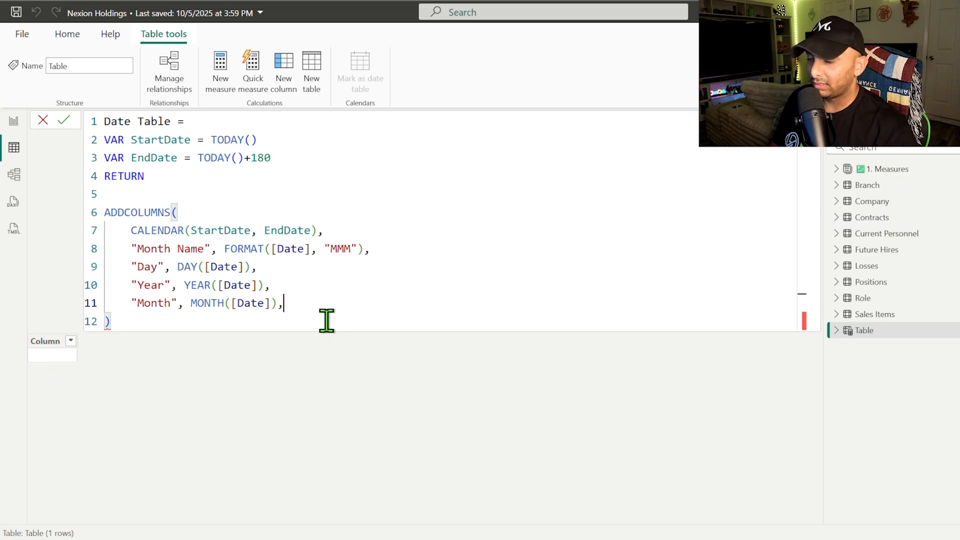
pyautogui.press('BackSpace')
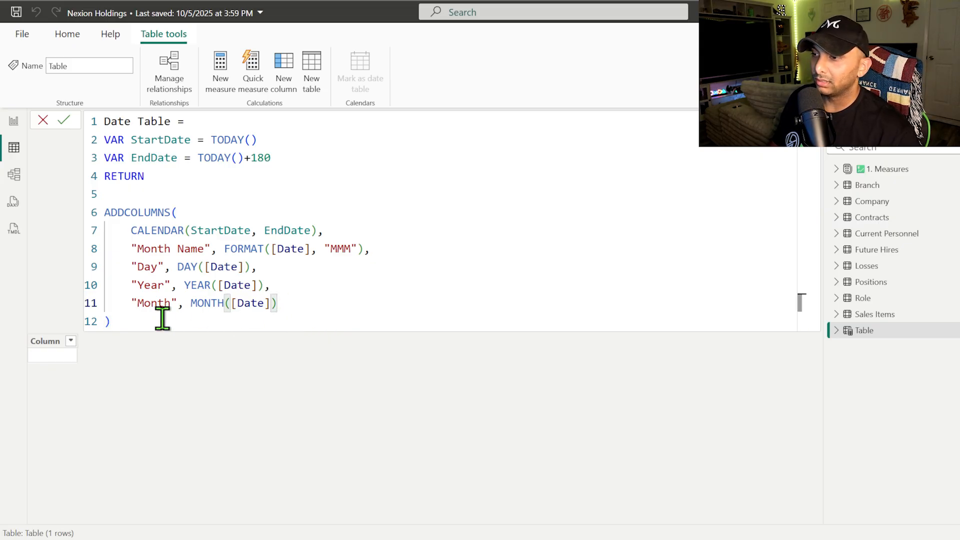
pyautogui.click(64, 120)
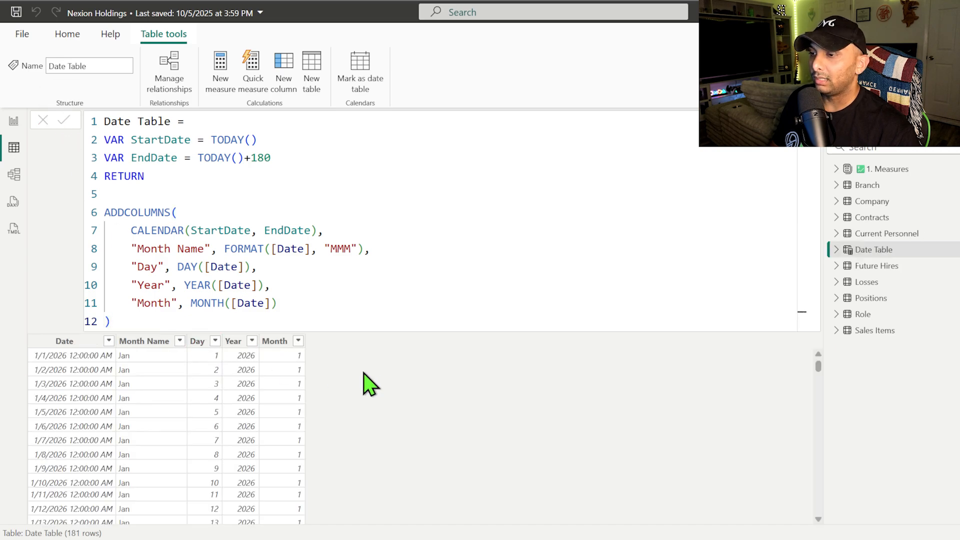
# Step: Format the Date Table's Date column as 14-Mar-01 (dd-mmm-yy) and expand its date hierarchy
pyautogui.scroll(-4, 365, 382)
pyautogui.scroll(4, 261, 396)
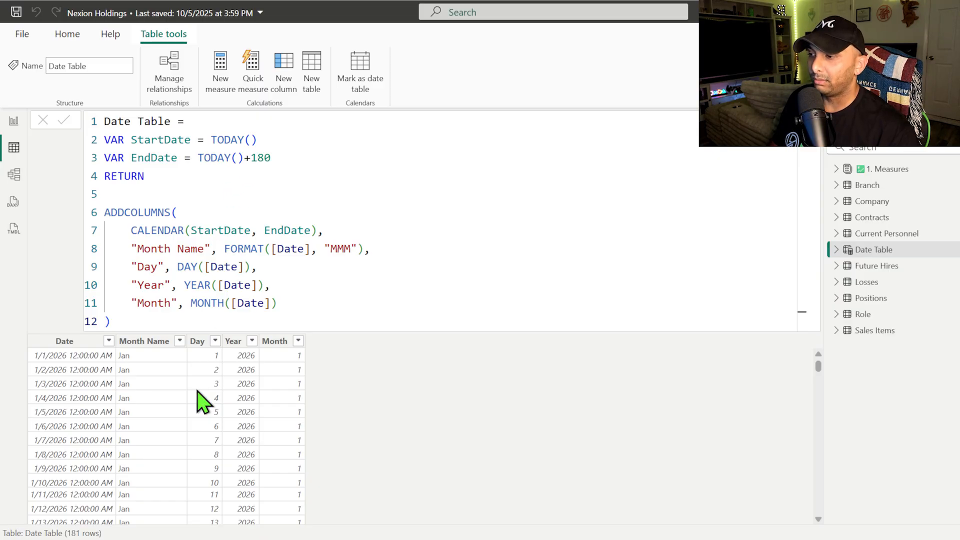
pyautogui.click(108, 340)
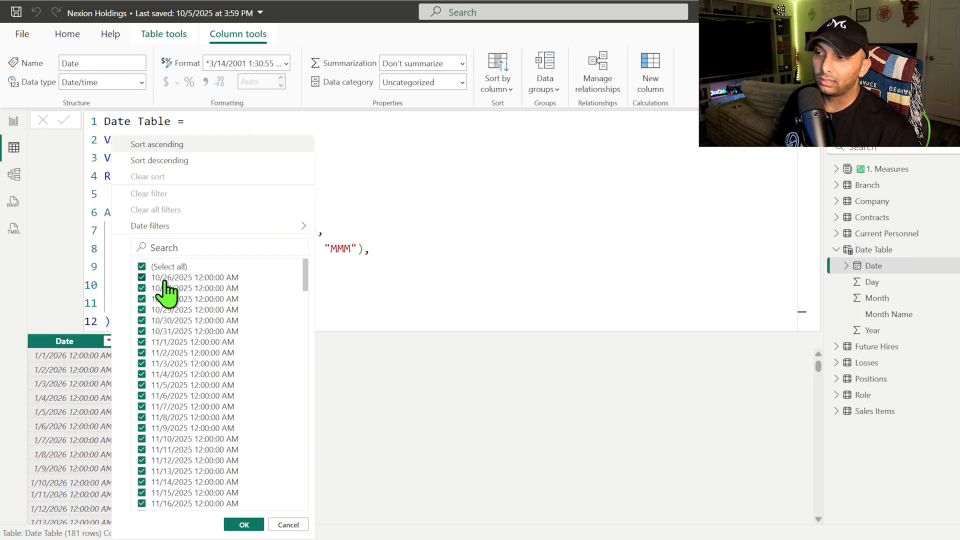
pyautogui.click(289, 523)
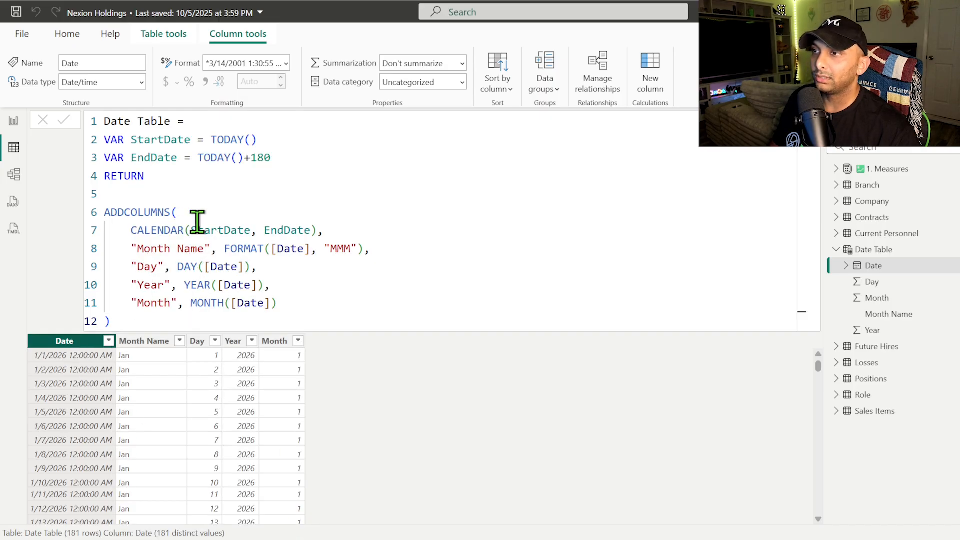
pyautogui.click(286, 64)
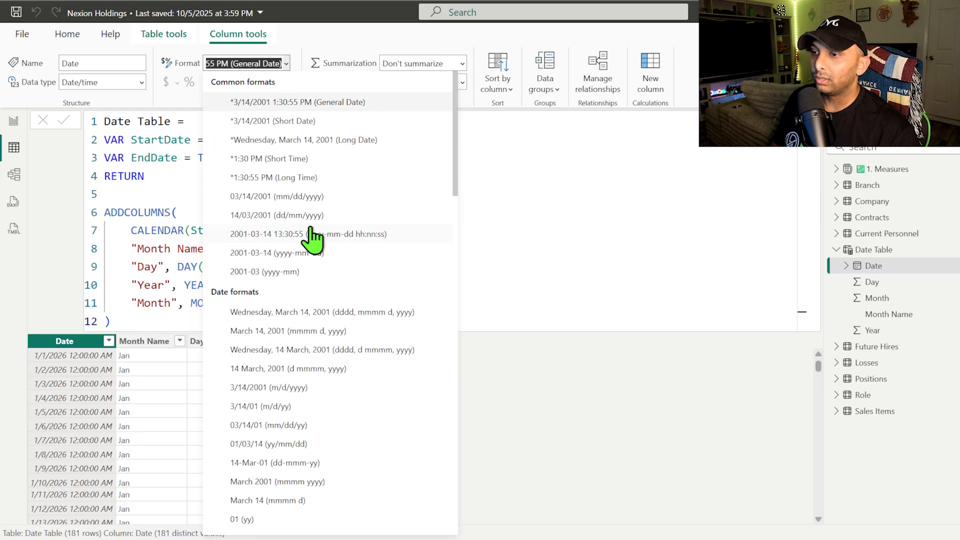
pyautogui.click(283, 464)
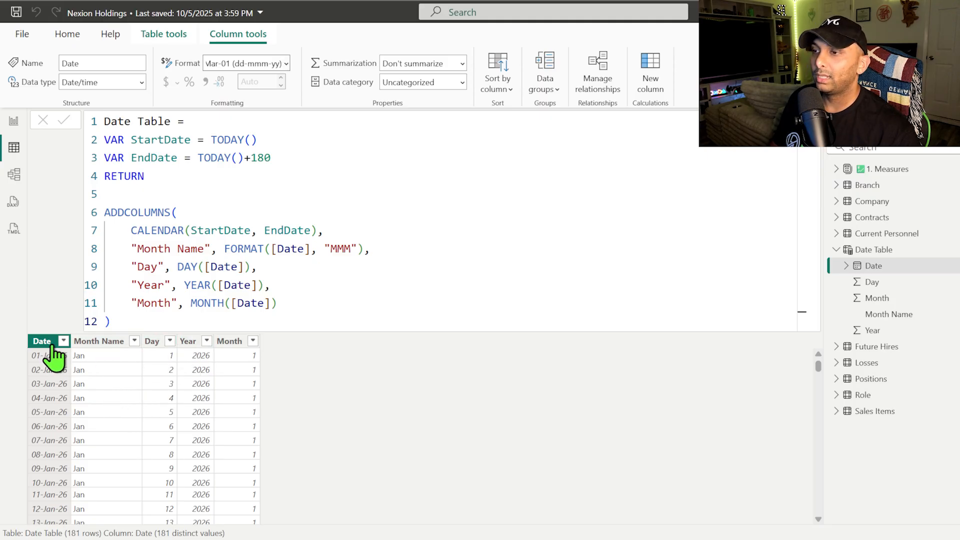
pyautogui.click(846, 266)
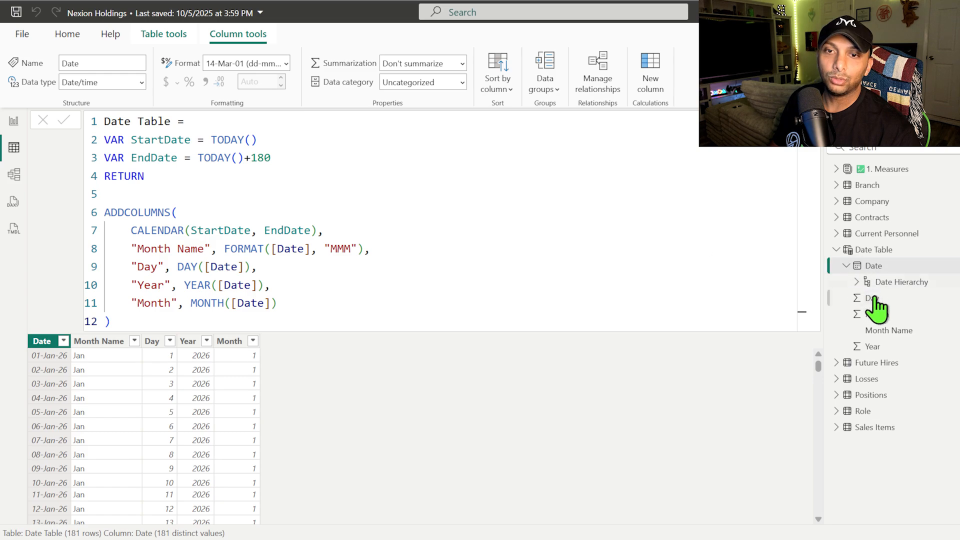
pyautogui.click(857, 282)
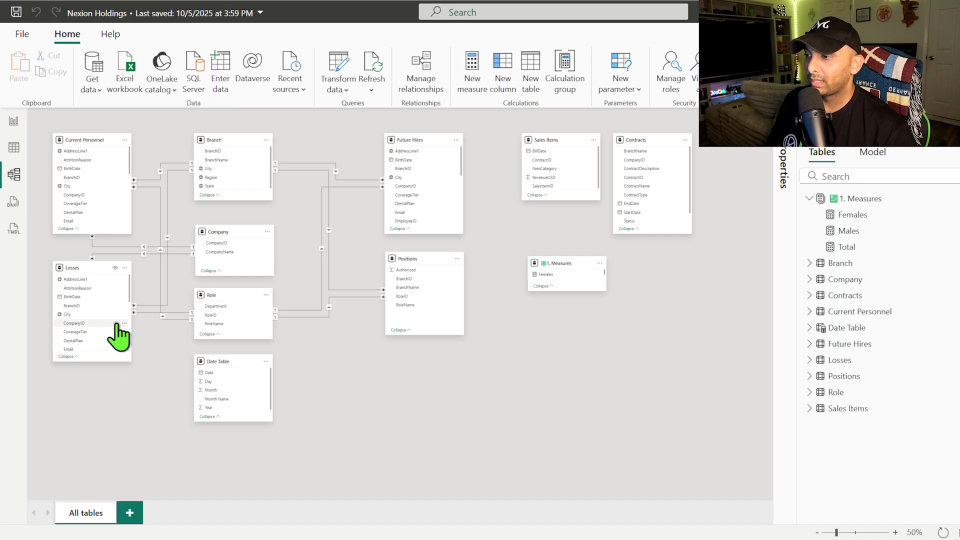
# Step: In the model, relate the Losses table's ProjectedEndDate to the Date Table's Date column
pyautogui.scroll(-3, 116, 331)
pyautogui.scroll(-3, 108, 321)
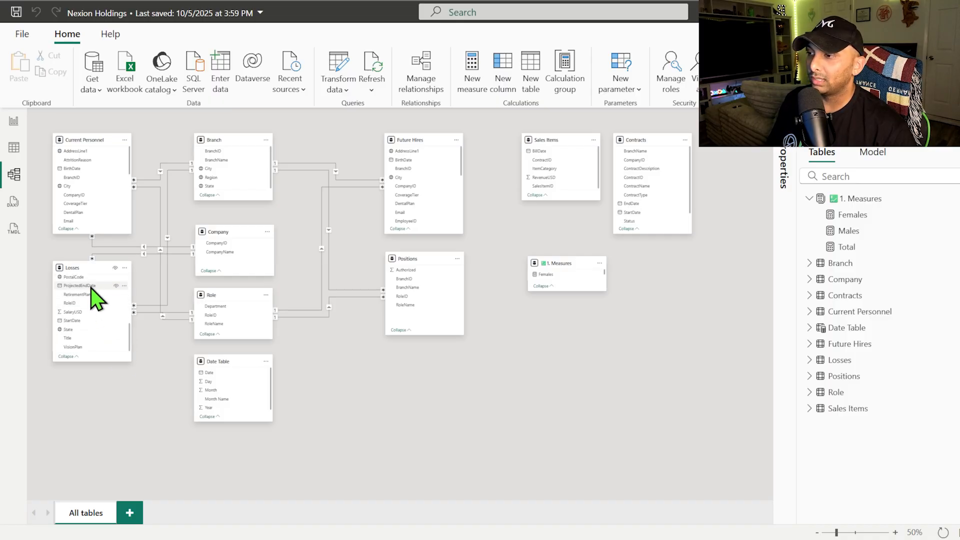
pyautogui.moveTo(91, 286); pyautogui.dragTo(239, 372)
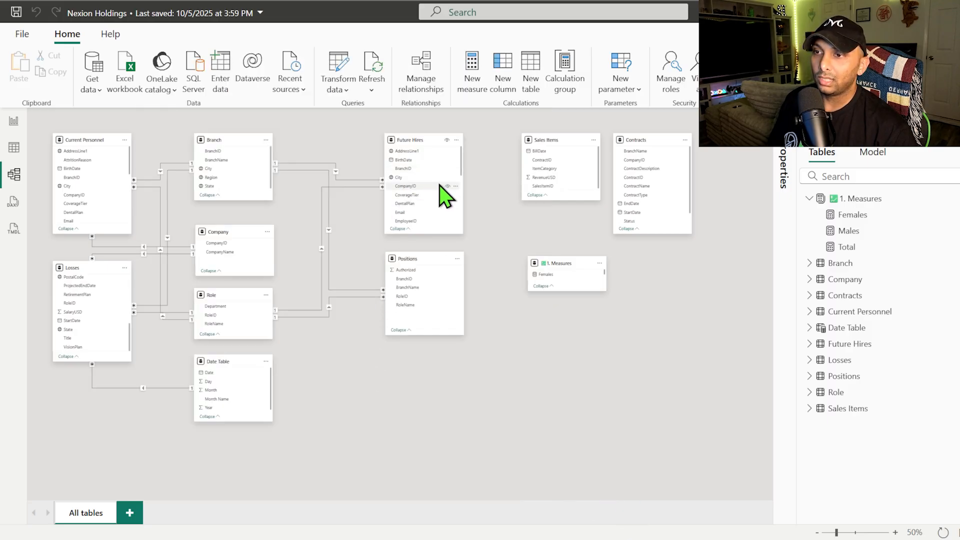
# Step: Relate the Future Hires table's FutureStartDate to the Date Table's Date column and save the relationship
pyautogui.scroll(-3, 441, 186)
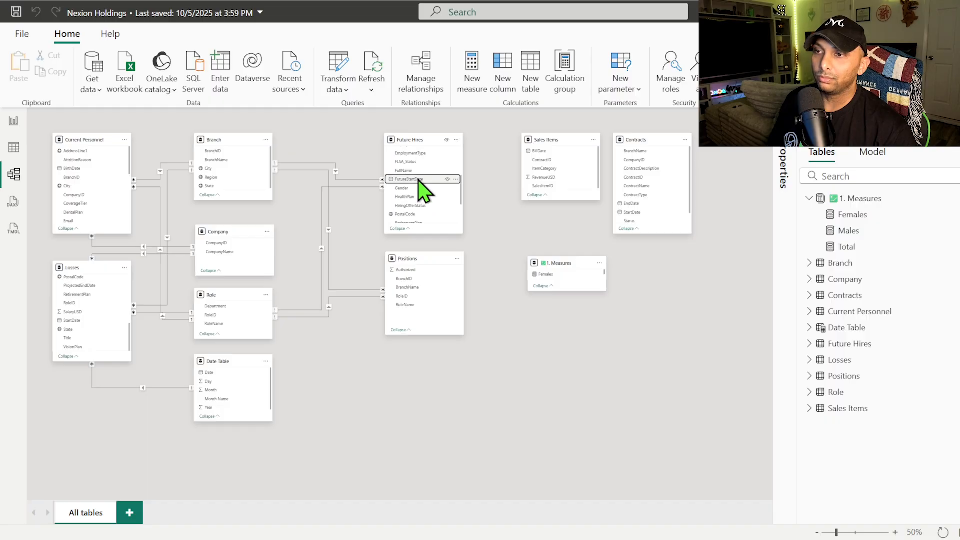
pyautogui.moveTo(419, 182); pyautogui.dragTo(236, 373)
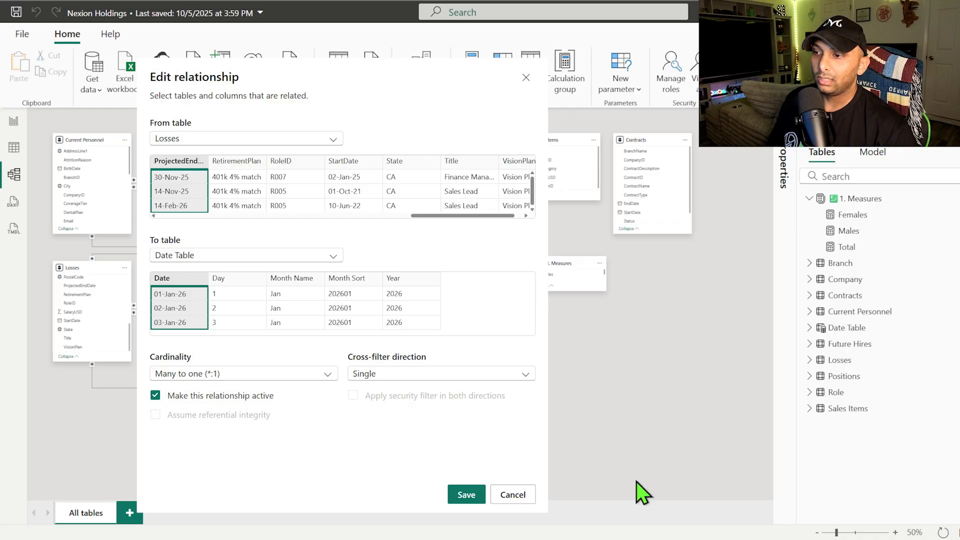
pyautogui.click(467, 495)
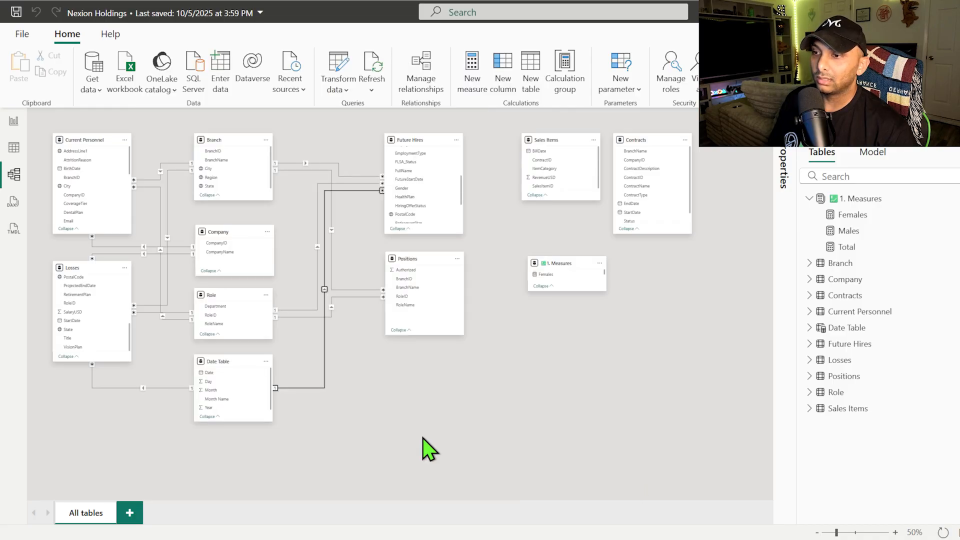
# Step: On the report page, add the Date Table's Date field as a page-level filter with the Relative date filter type
pyautogui.click(18, 125)
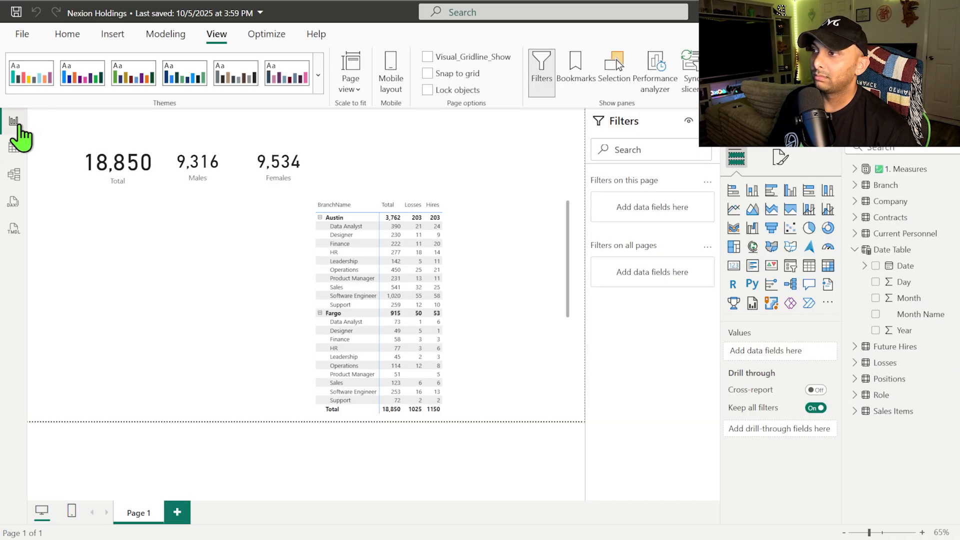
pyautogui.click(506, 306)
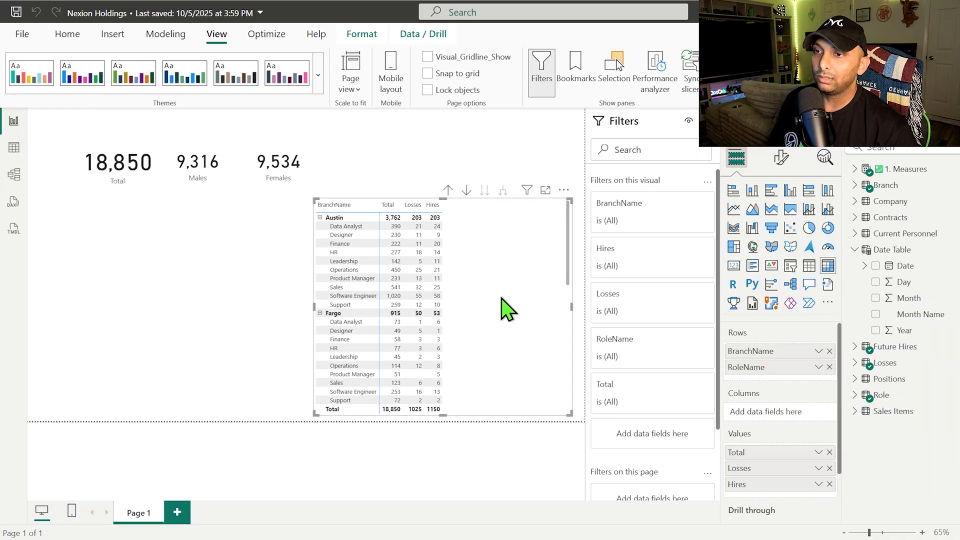
pyautogui.click(425, 161)
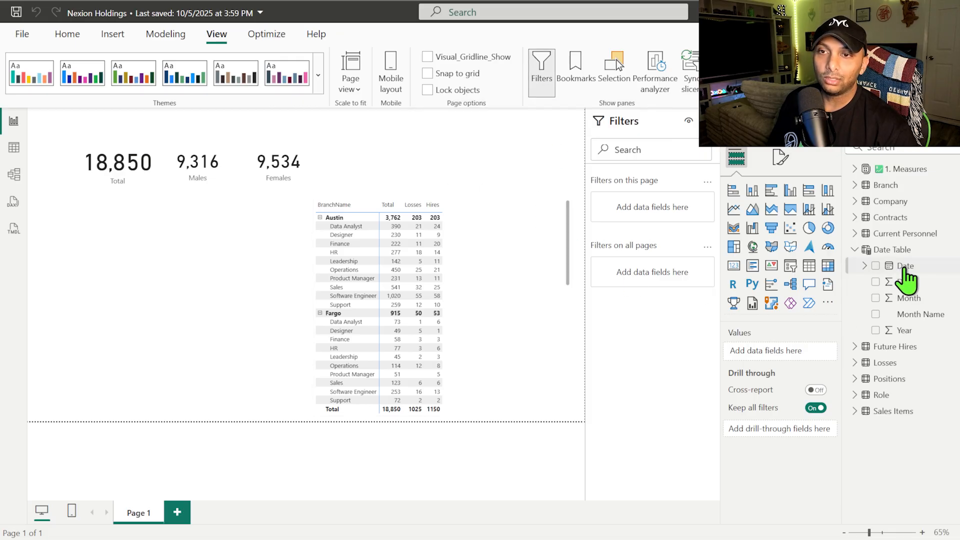
pyautogui.moveTo(902, 273); pyautogui.dragTo(648, 222)
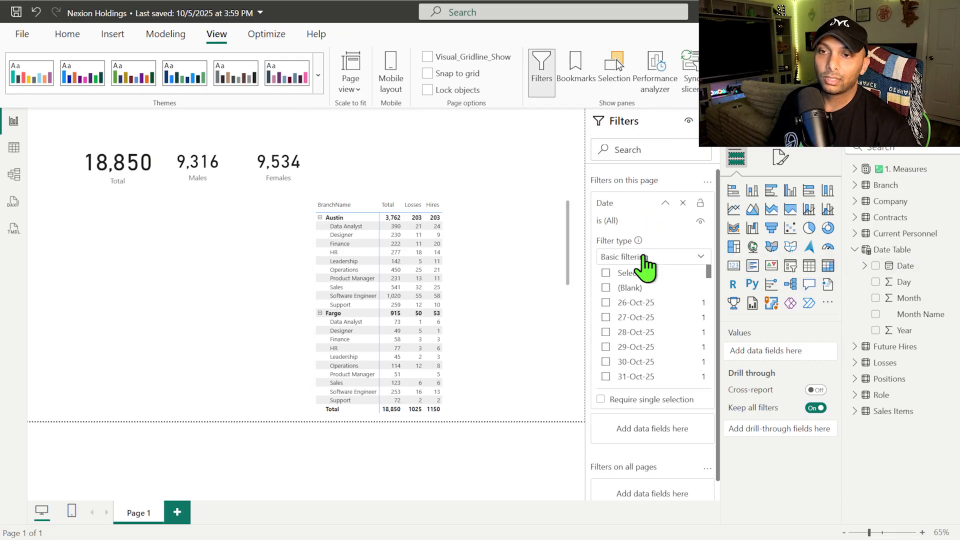
pyautogui.click(645, 257)
pyautogui.click(643, 307)
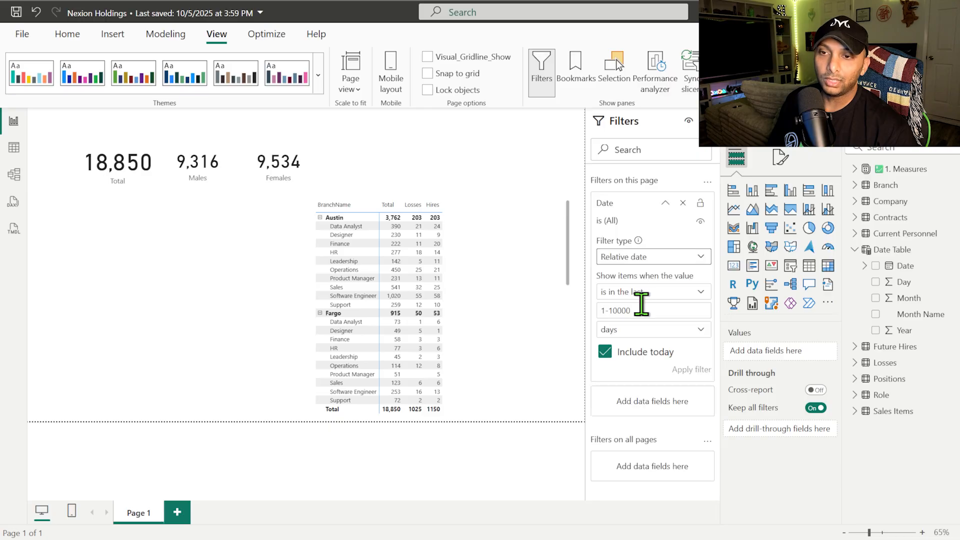
# Step: Set the page's Date filter to the next 180 days, including today, and apply it
pyautogui.click(637, 293)
pyautogui.click(636, 342)
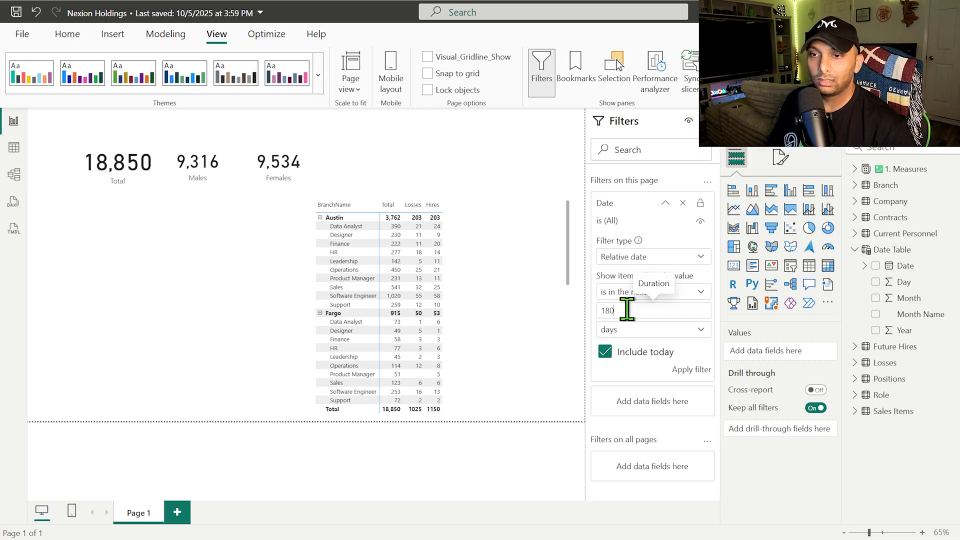
pyautogui.click(631, 330)
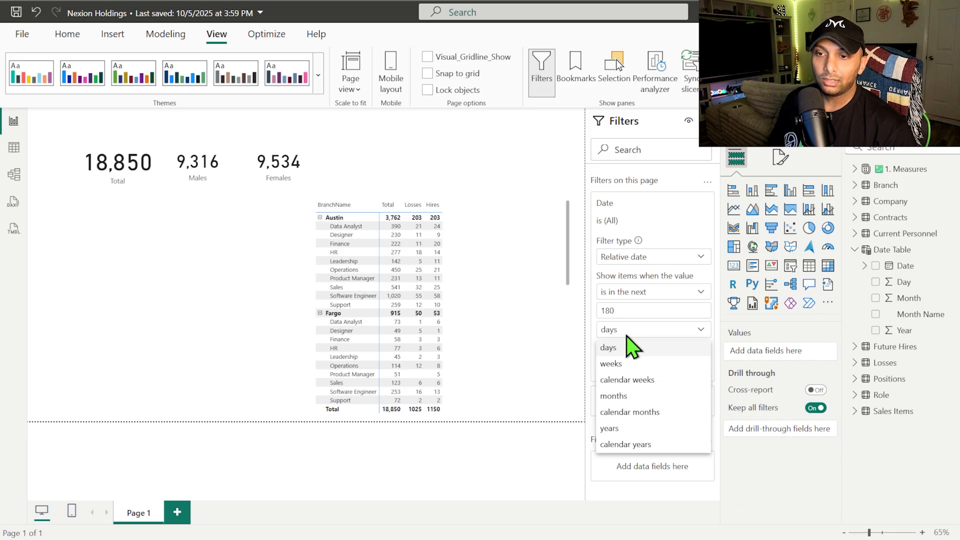
pyautogui.click(574, 345)
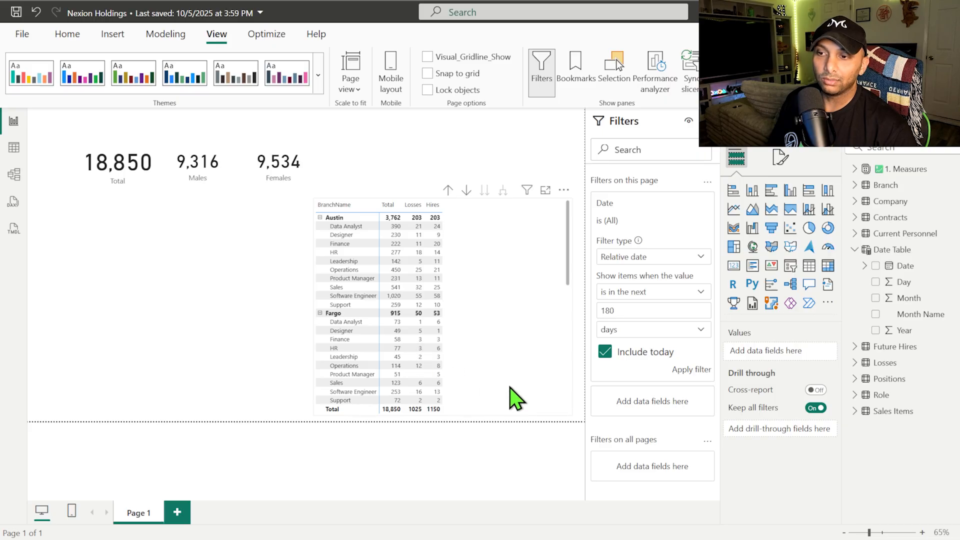
pyautogui.click(696, 370)
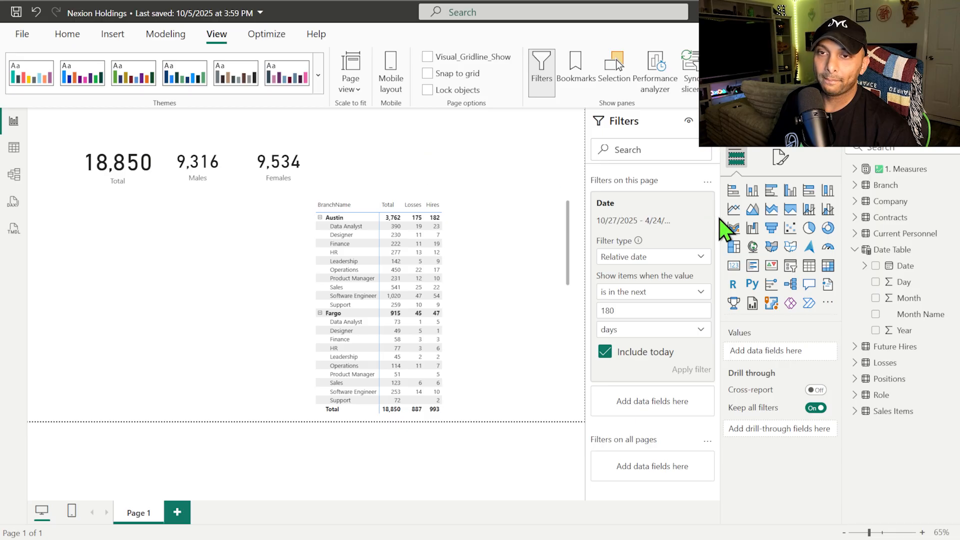
# Step: Collapse the Date filter card and hide the report's filter settings
pyautogui.click(671, 207)
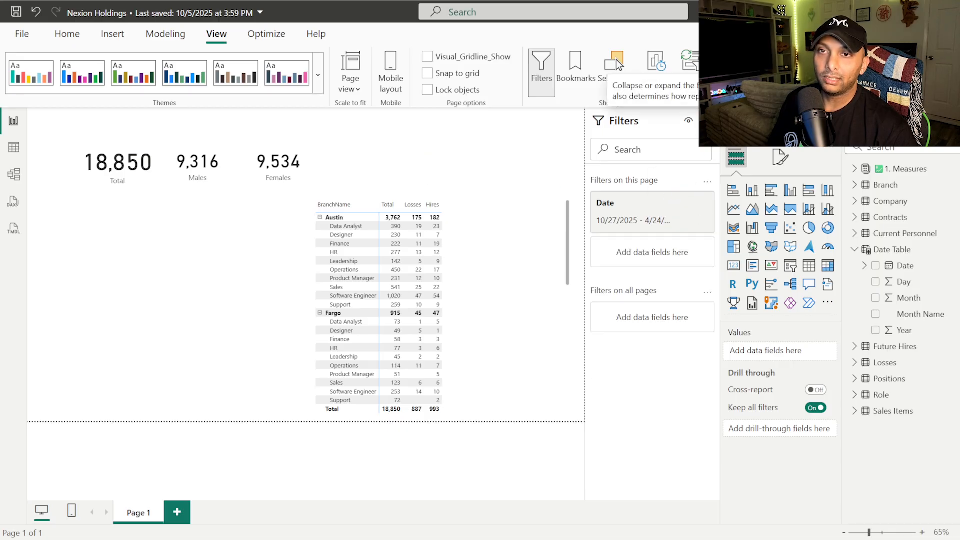
pyautogui.click(706, 121)
pyautogui.click(538, 78)
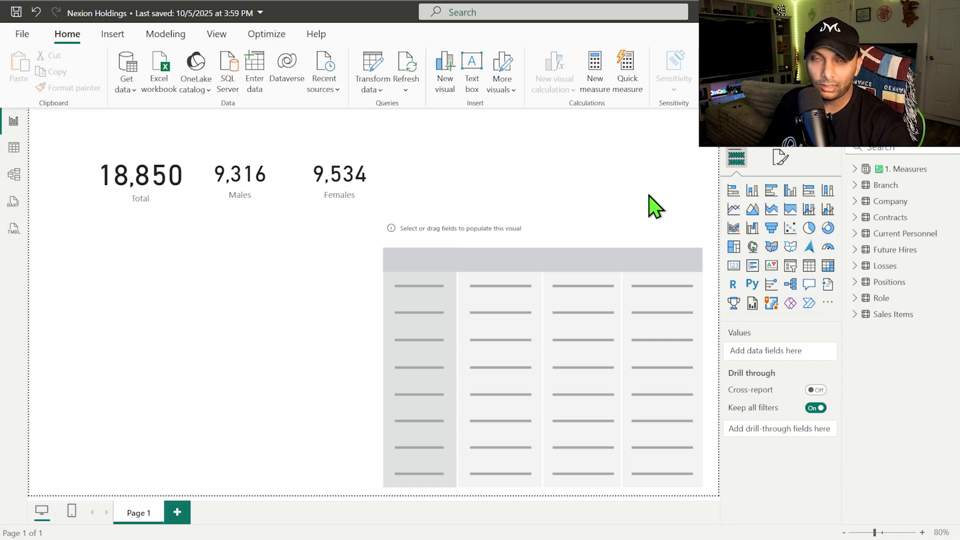
# Step: Clear the matrix rows by removing the Role and Branch fields
pyautogui.click(631, 244)
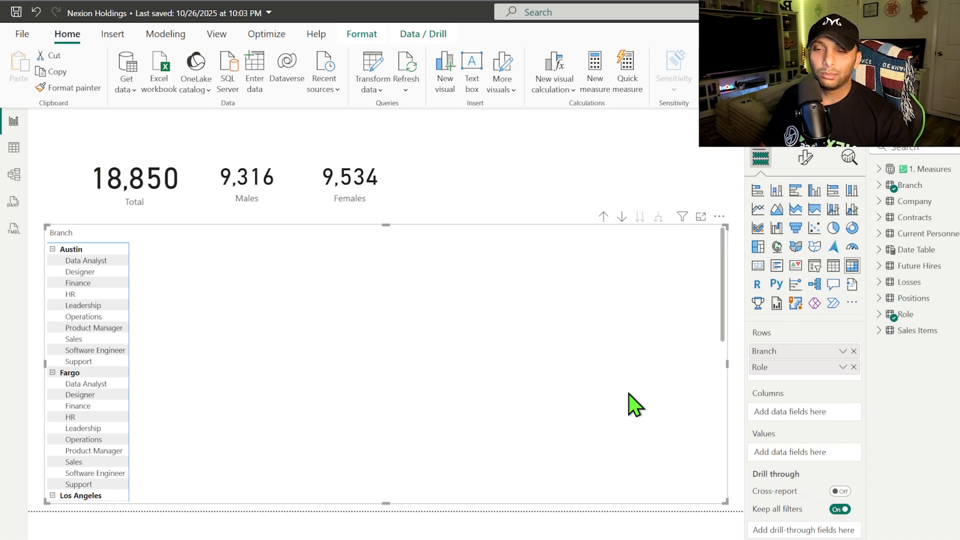
pyautogui.click(854, 367)
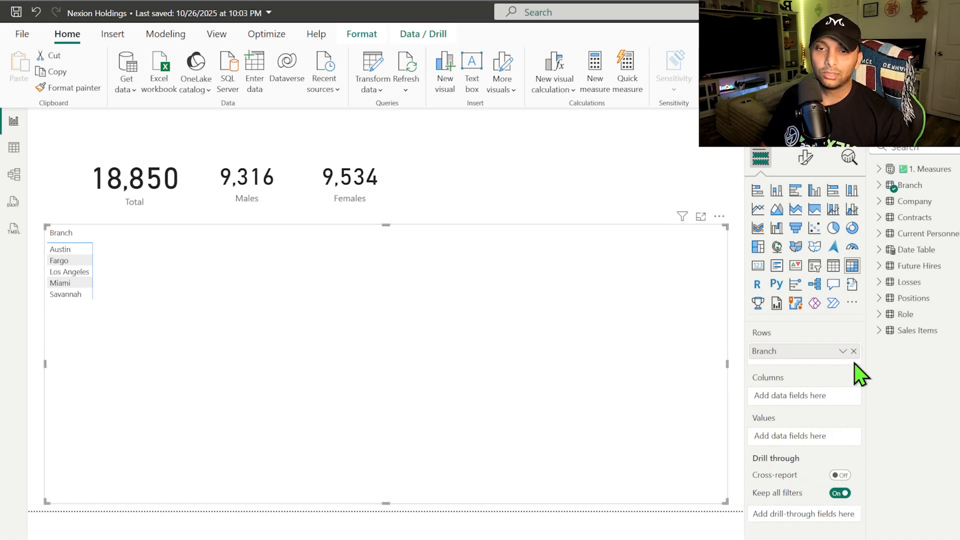
pyautogui.click(854, 351)
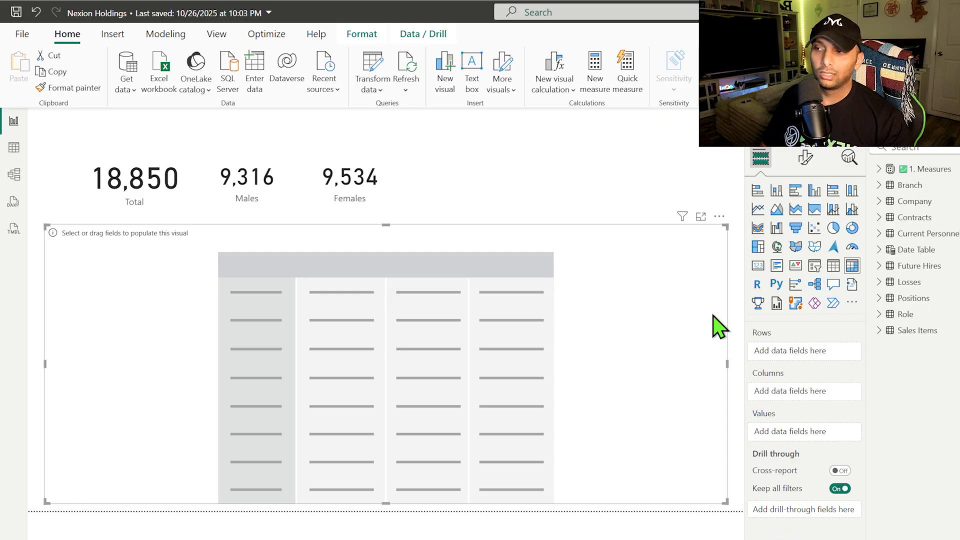
# Step: Add BranchName and RoleName to the matrix rows in that order, and expand all branches one level down
pyautogui.click(886, 186)
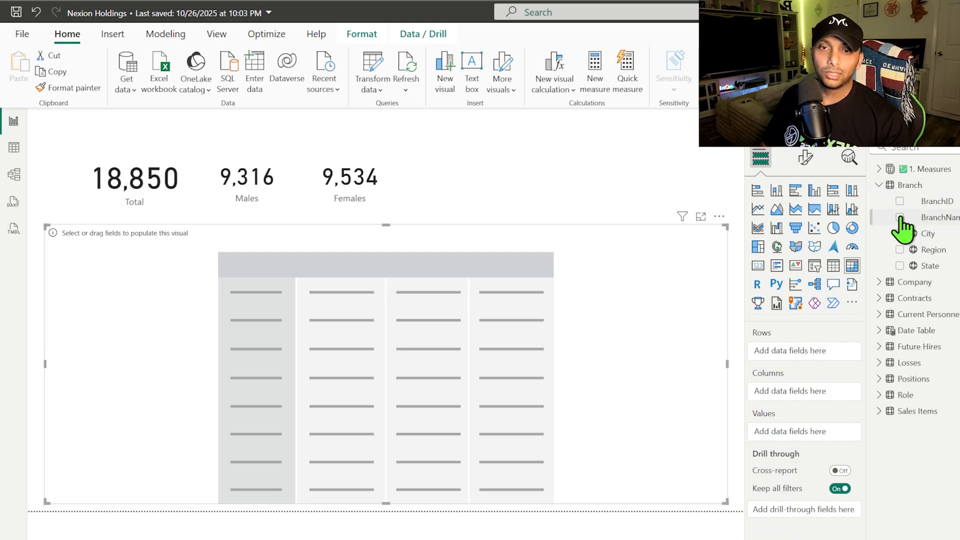
pyautogui.click(900, 217)
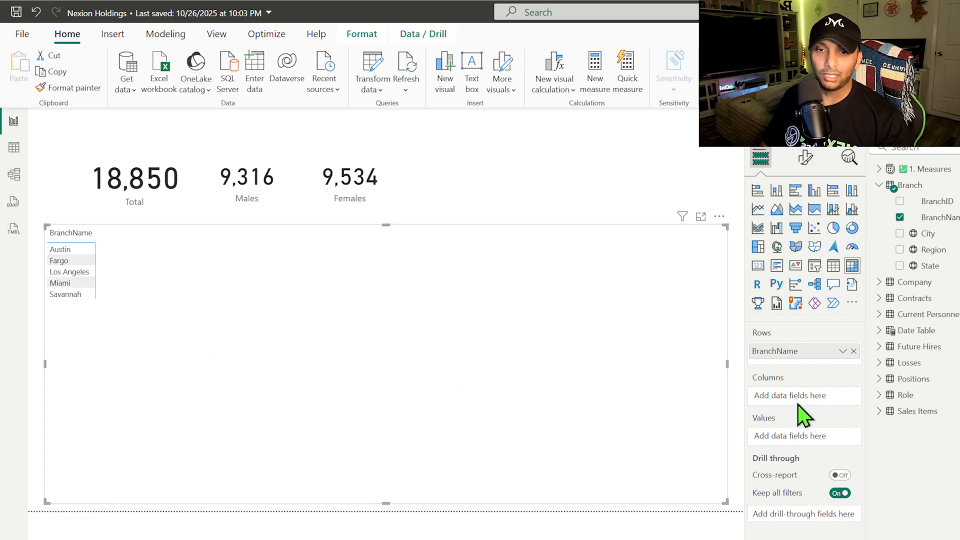
pyautogui.click(879, 395)
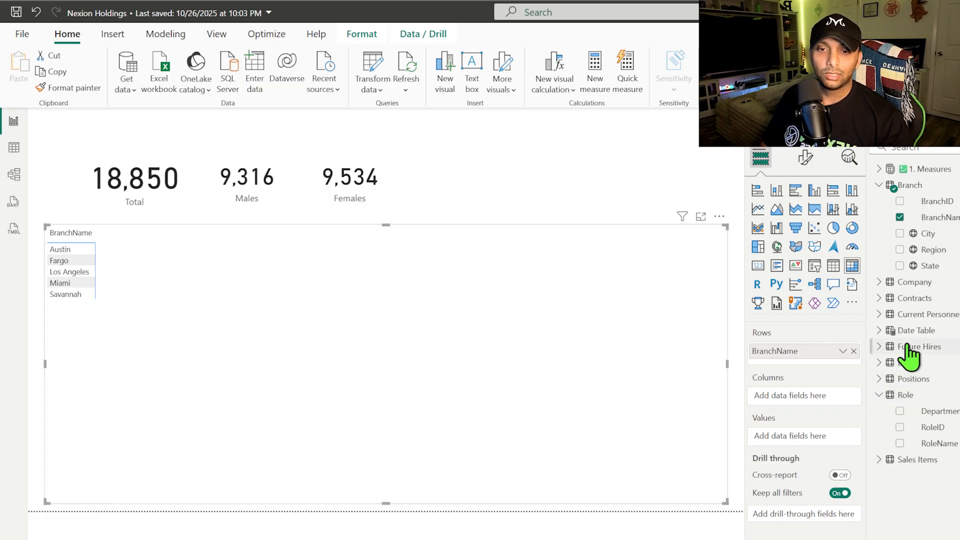
pyautogui.click(900, 444)
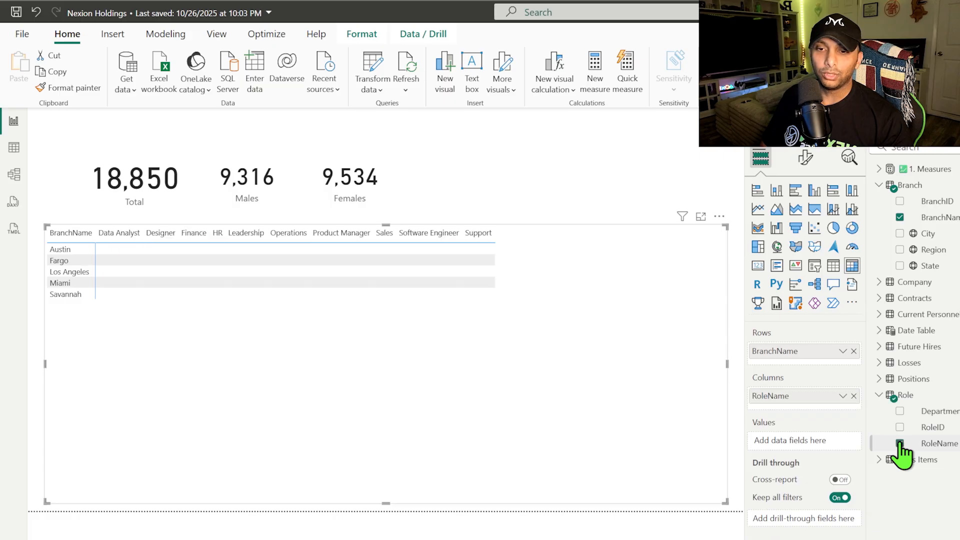
pyautogui.moveTo(795, 396); pyautogui.dragTo(787, 372)
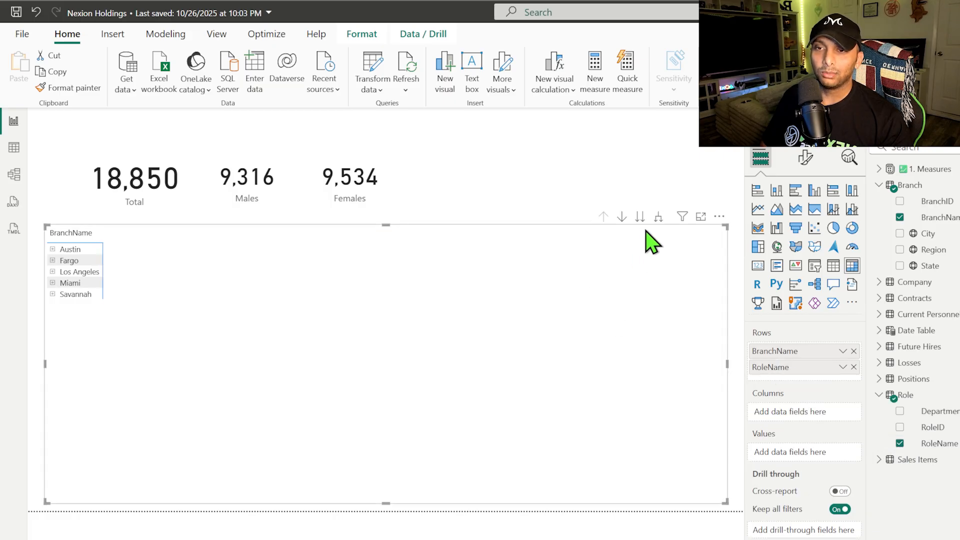
pyautogui.click(659, 217)
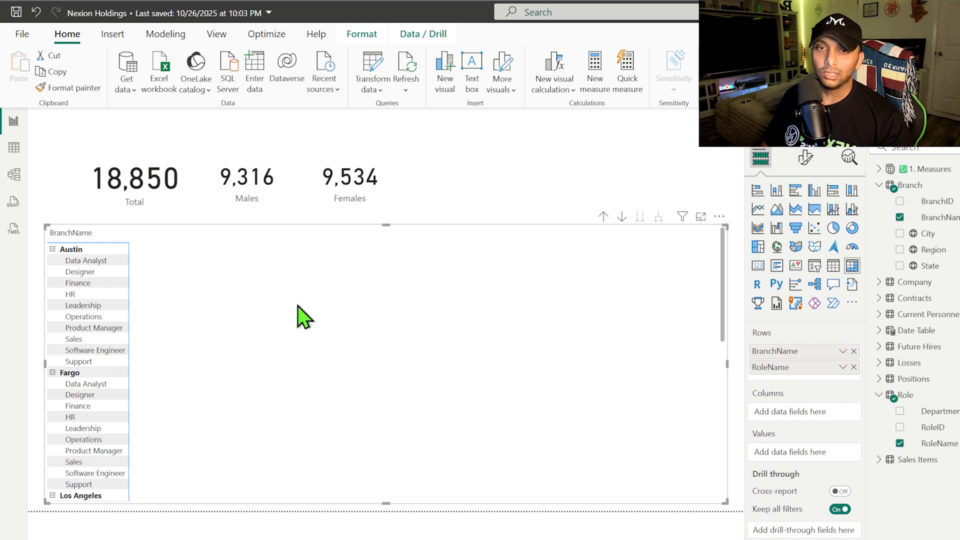
# Step: Collapse the Branch and Role tables in the field list and expand the 1. Measures table
pyautogui.click(884, 189)
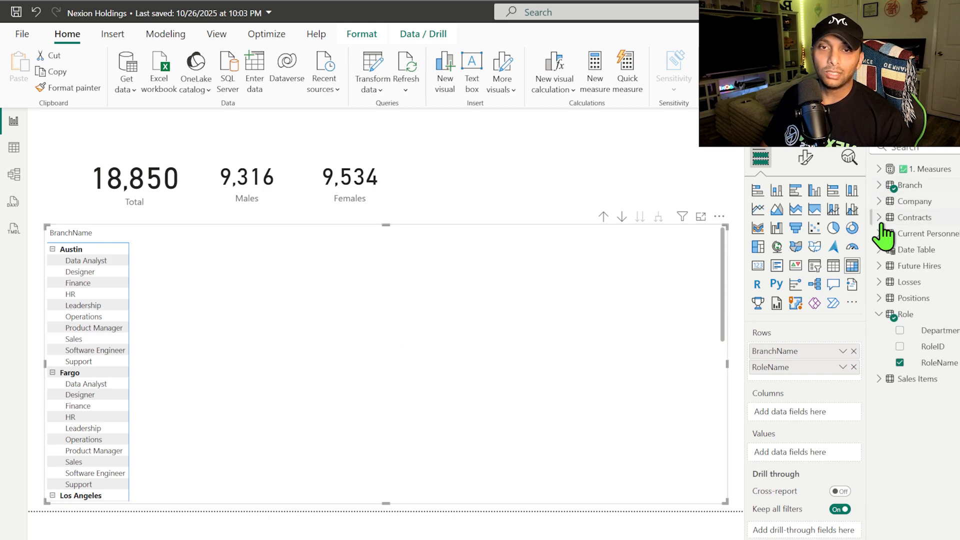
pyautogui.click(879, 315)
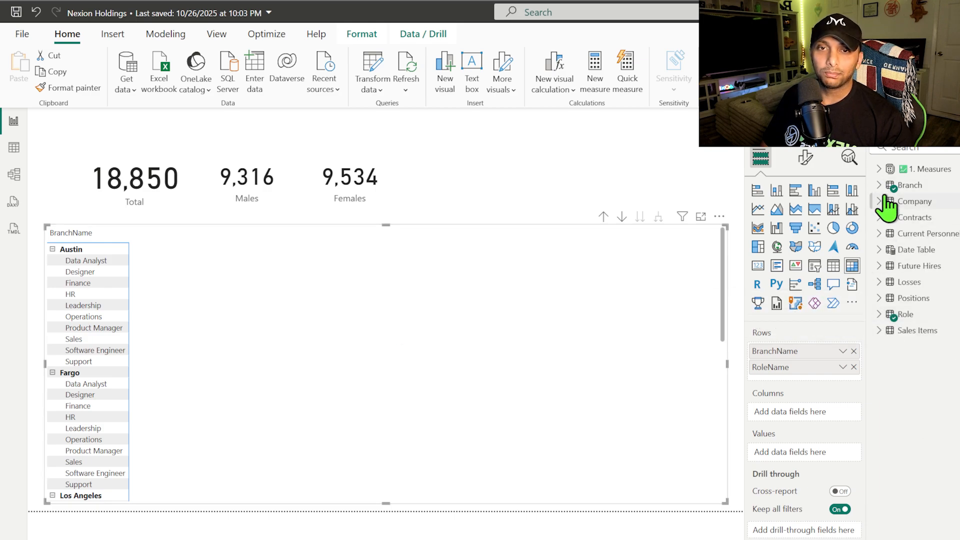
pyautogui.click(879, 169)
pyautogui.scroll(-3, 893, 270)
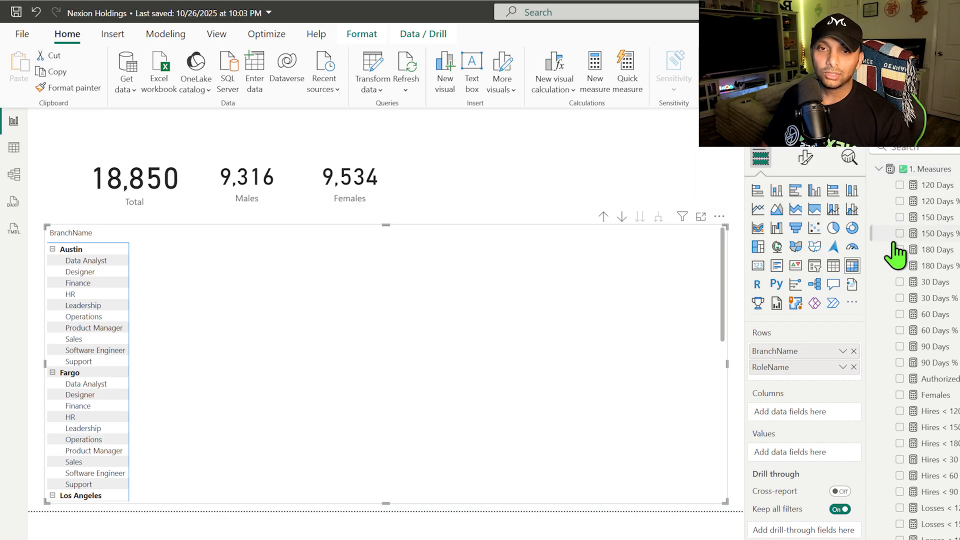
pyautogui.scroll(3, 893, 290)
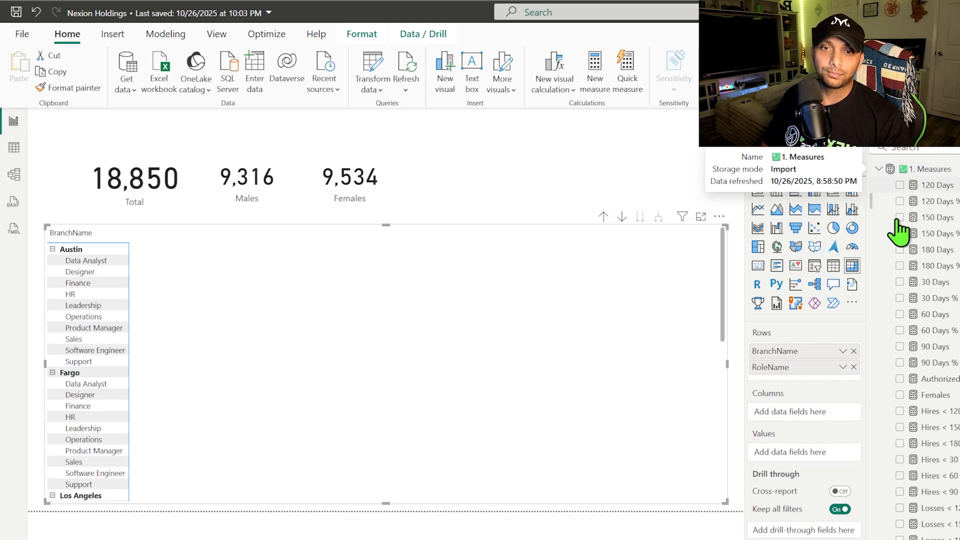
pyautogui.scroll(-6, 889, 300)
pyautogui.scroll(4, 883, 318)
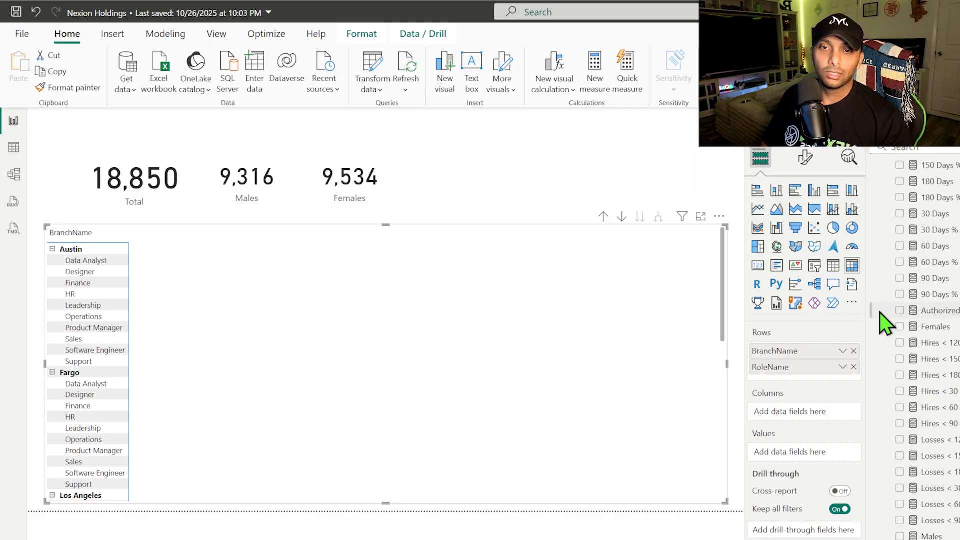
# Step: Review the Authorized measure's formula and add the measure to the matrix values
pyautogui.click(926, 312)
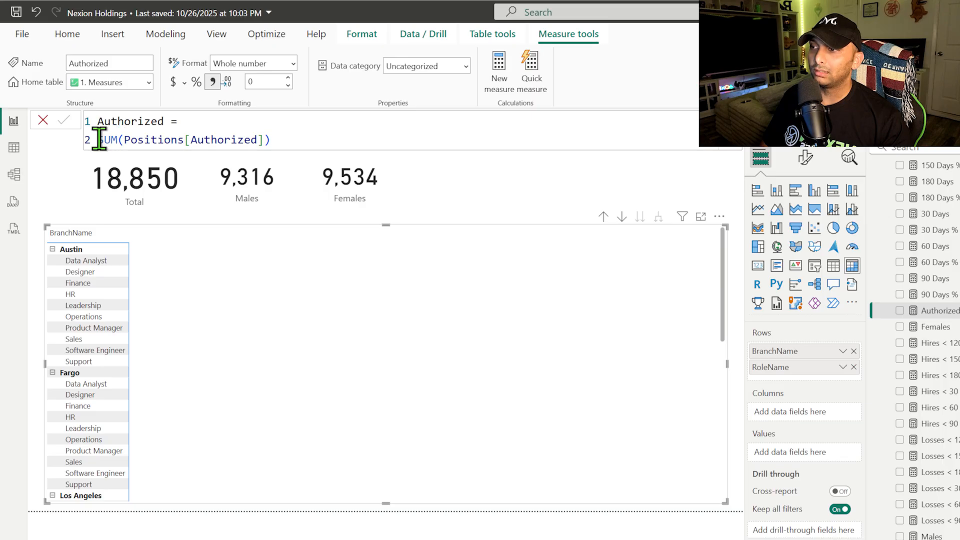
pyautogui.click(84, 141)
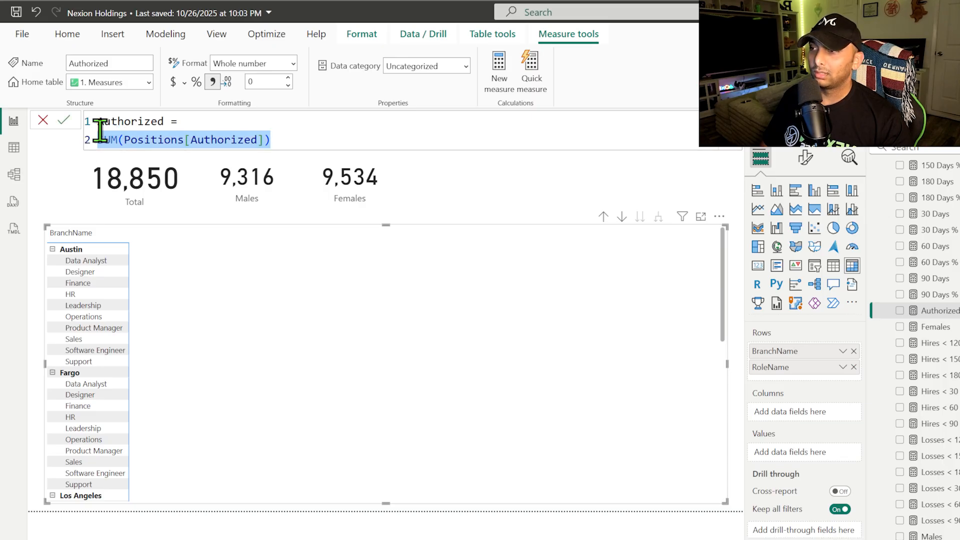
pyautogui.click(215, 262)
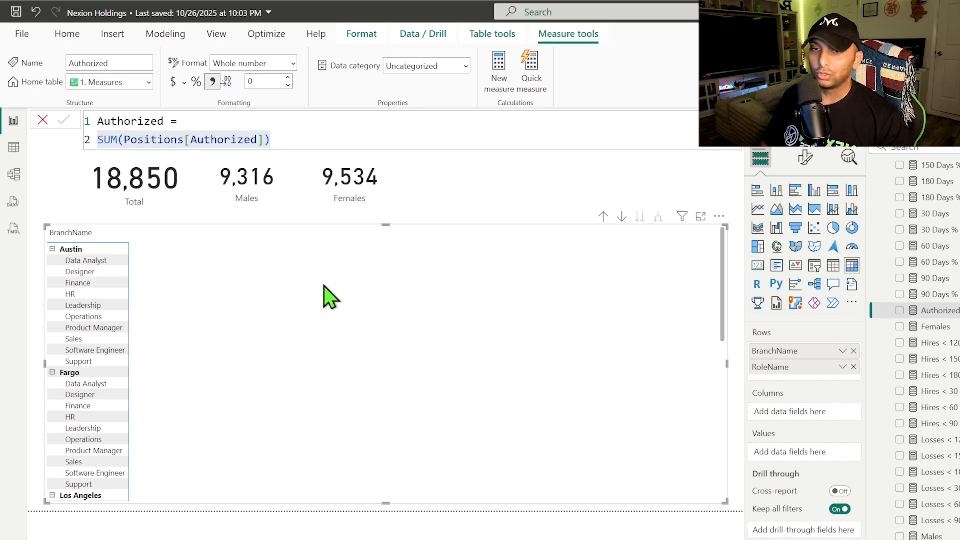
pyautogui.click(906, 312)
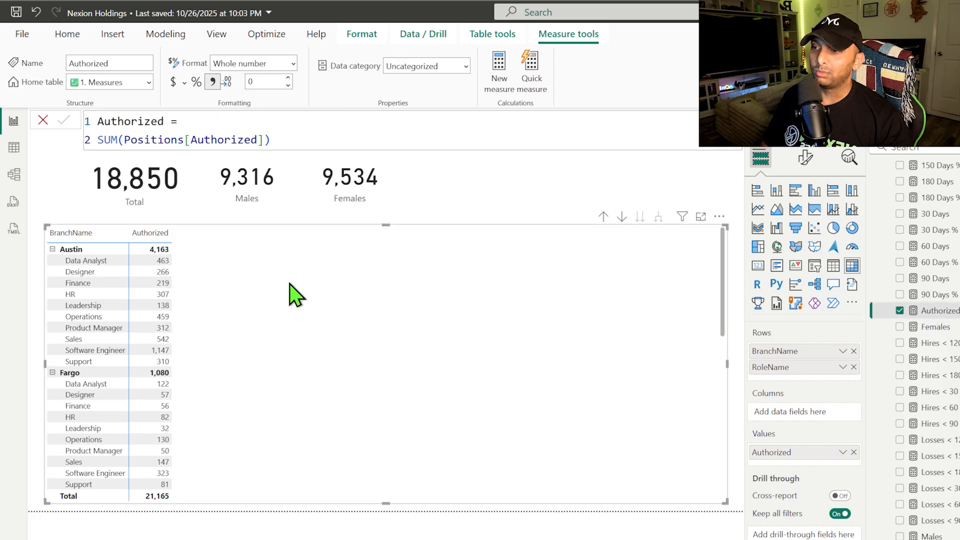
pyautogui.click(435, 325)
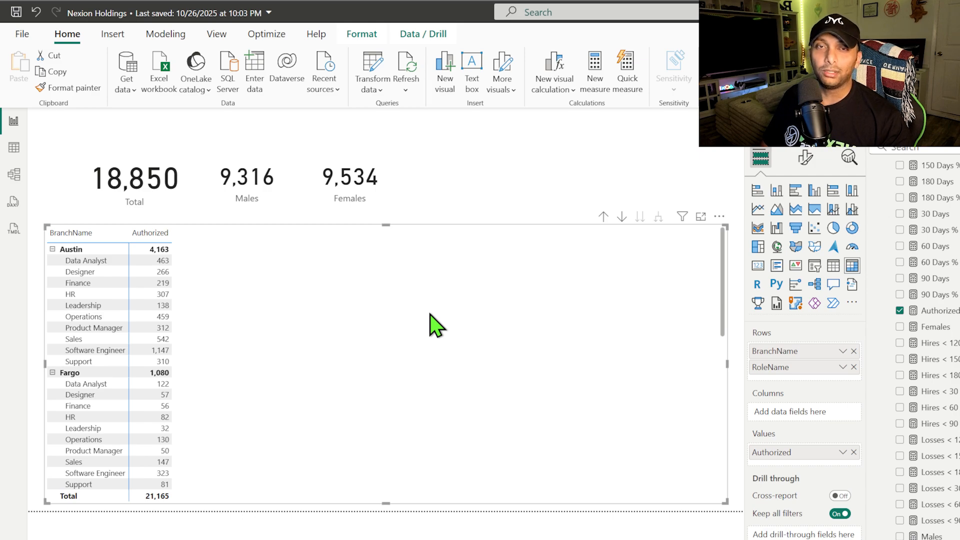
# Step: Review the Total measure's formula and add the measure to the matrix values after Authorized
pyautogui.scroll(3, 953, 335)
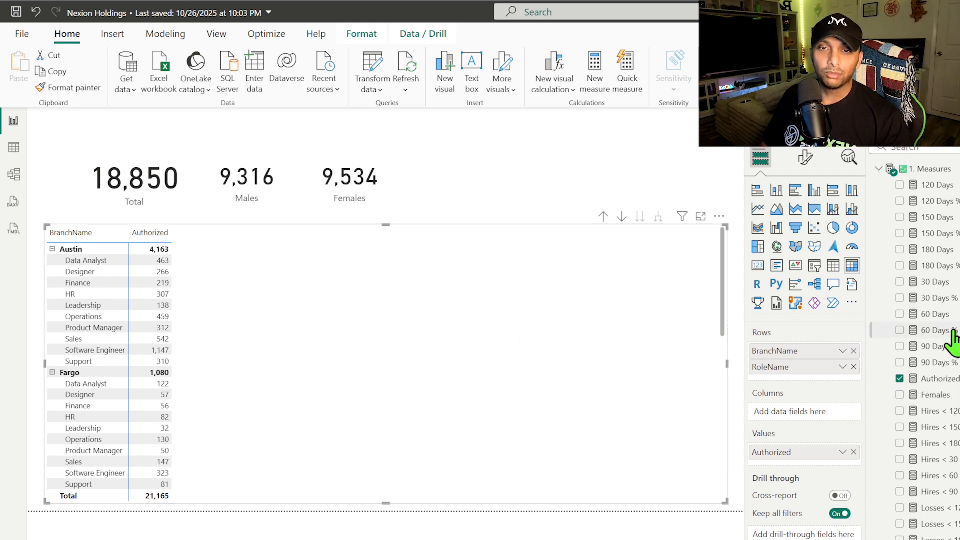
pyautogui.scroll(-5, 953, 336)
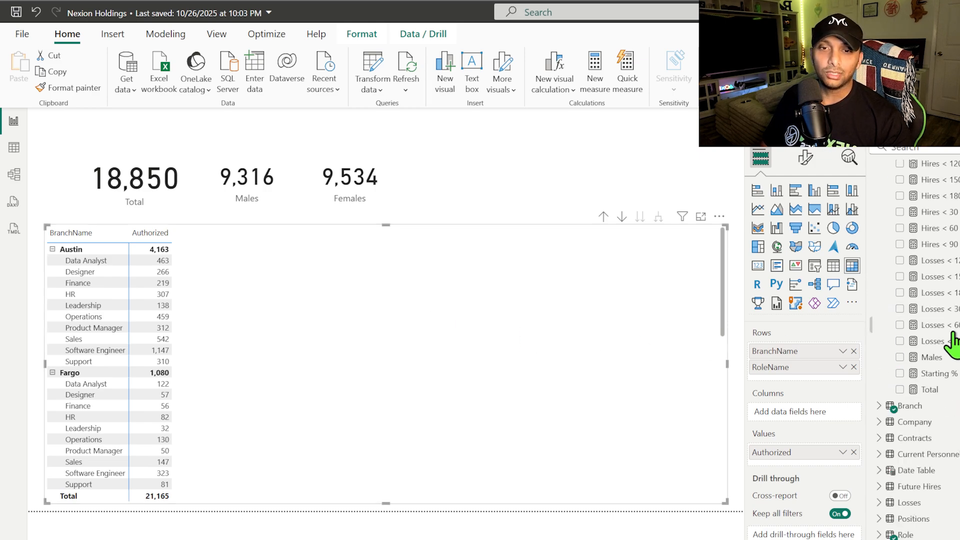
pyautogui.click(943, 390)
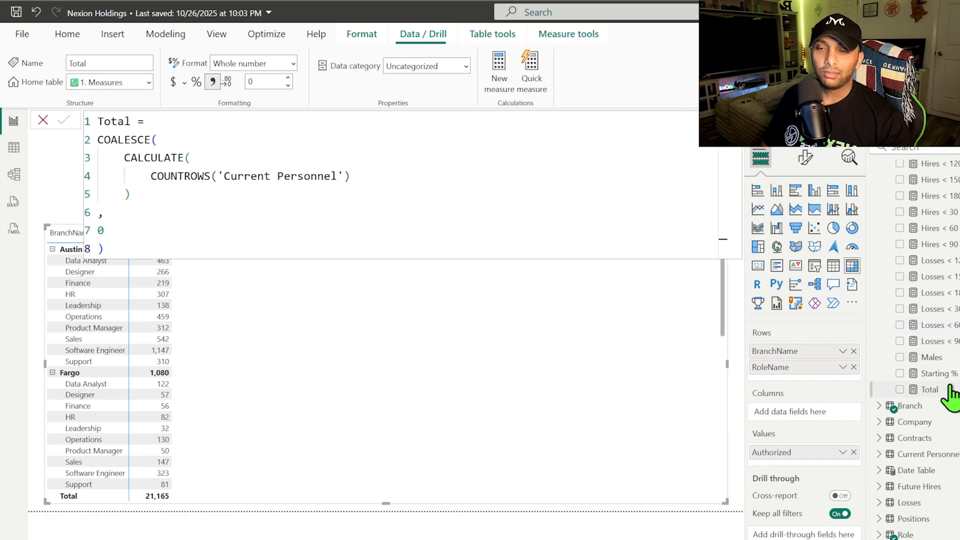
pyautogui.click(373, 278)
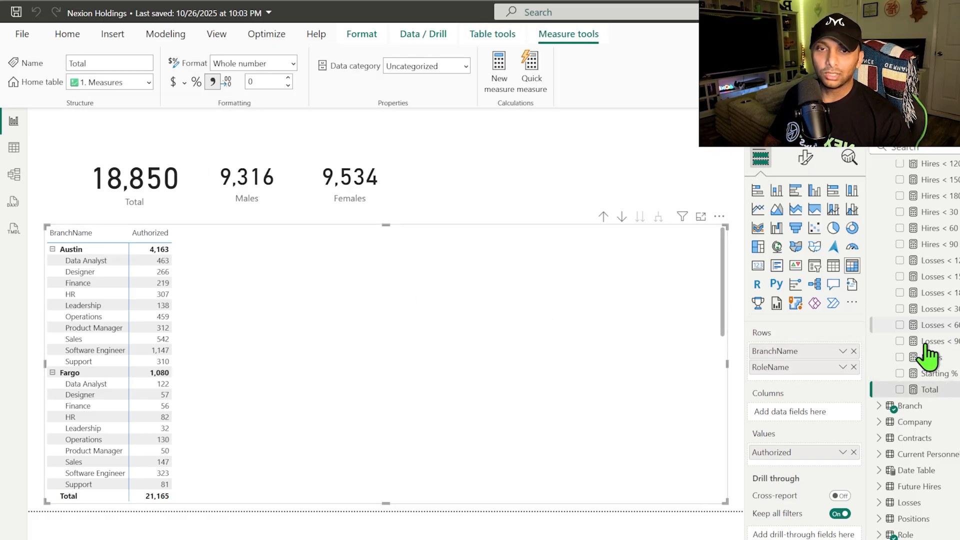
pyautogui.click(899, 389)
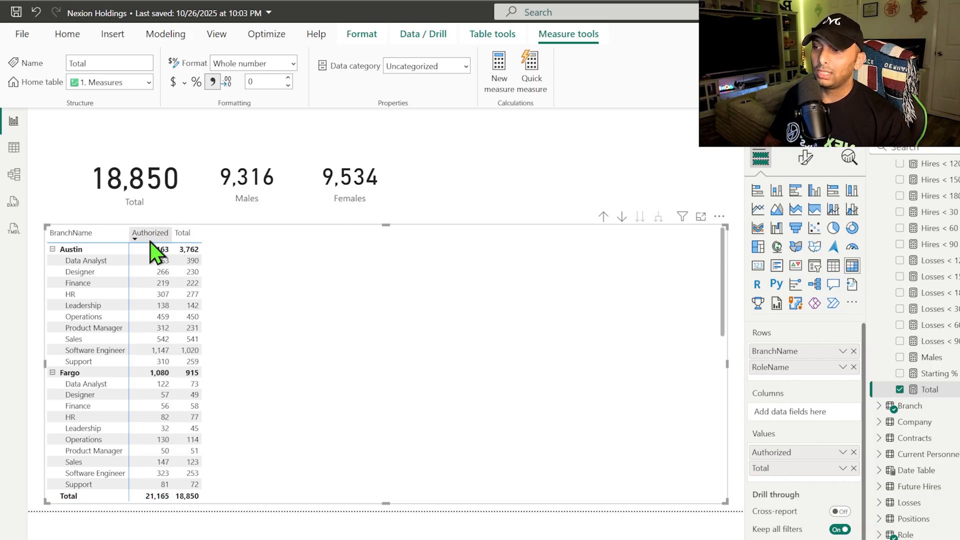
# Step: Define the Starting % measure as DIVIDE([Total],[Authorized],0), commit it, and add it to the matrix values
pyautogui.click(935, 374)
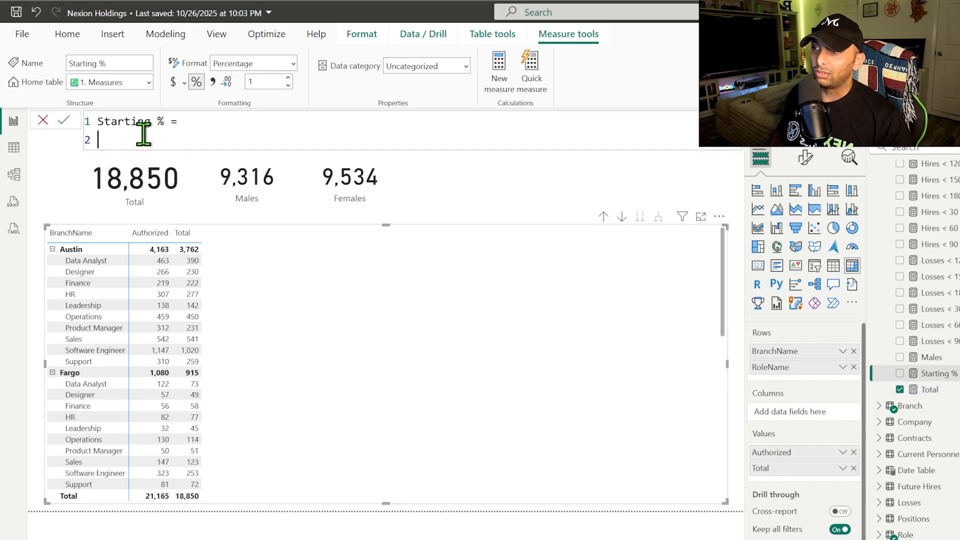
pyautogui.write('divide(tot')
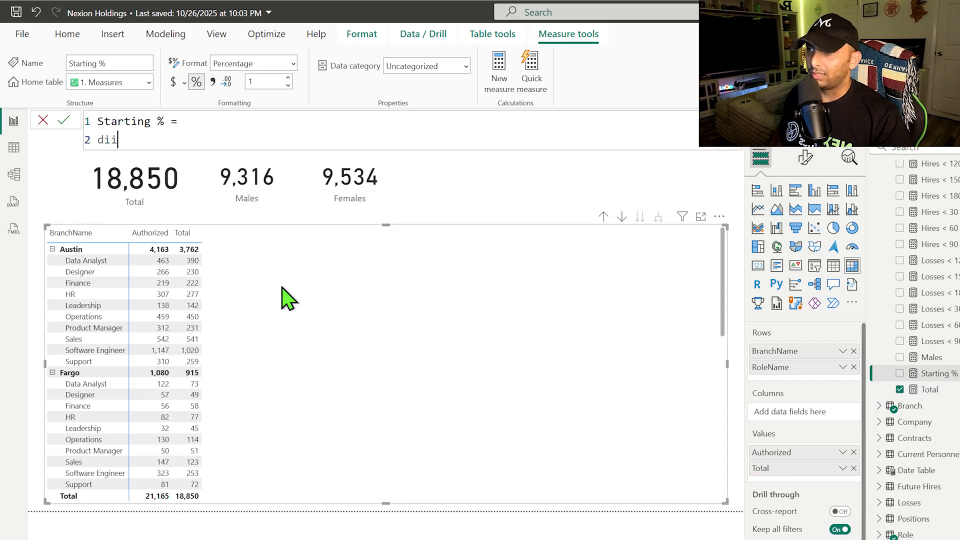
pyautogui.press('Tab')
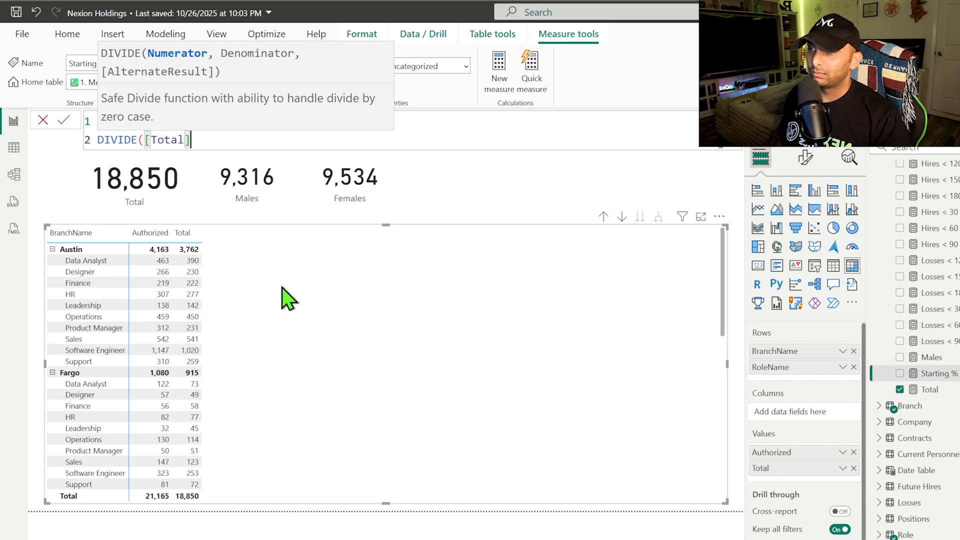
pyautogui.write(',auth')
pyautogui.press('Tab')
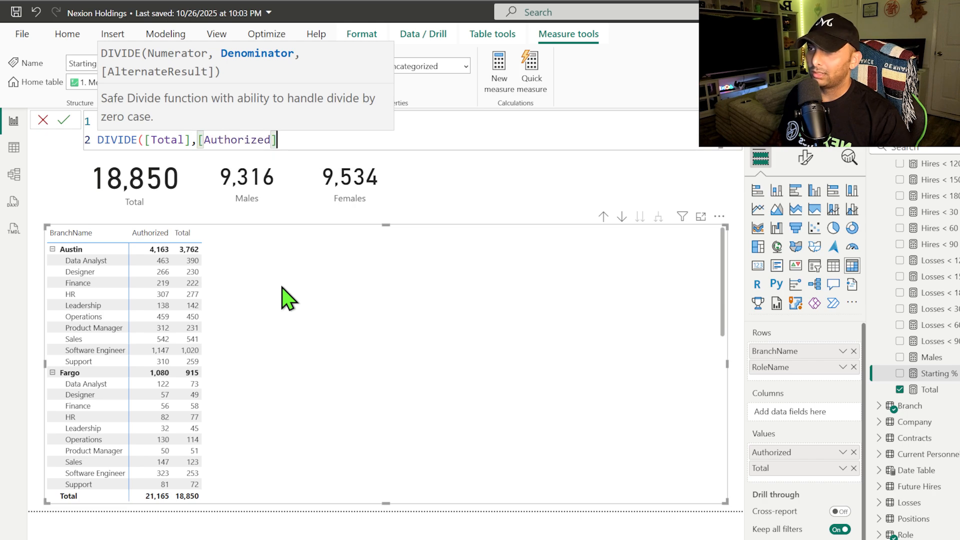
pyautogui.write(',0')
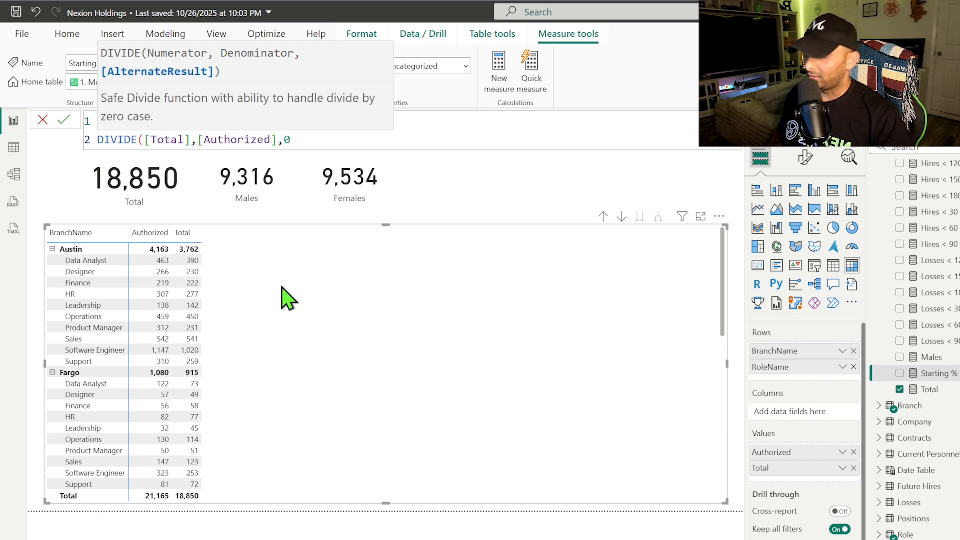
pyautogui.write(')')
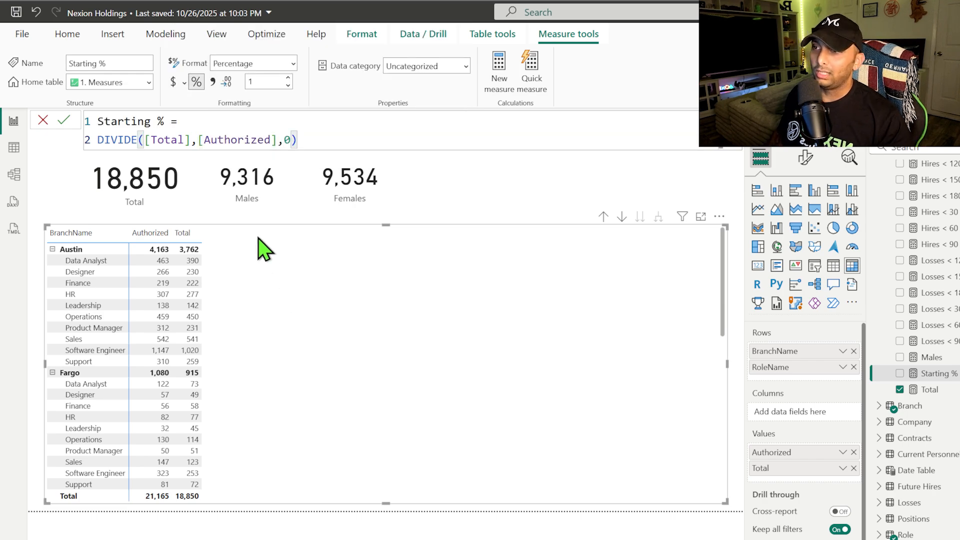
pyautogui.click(64, 120)
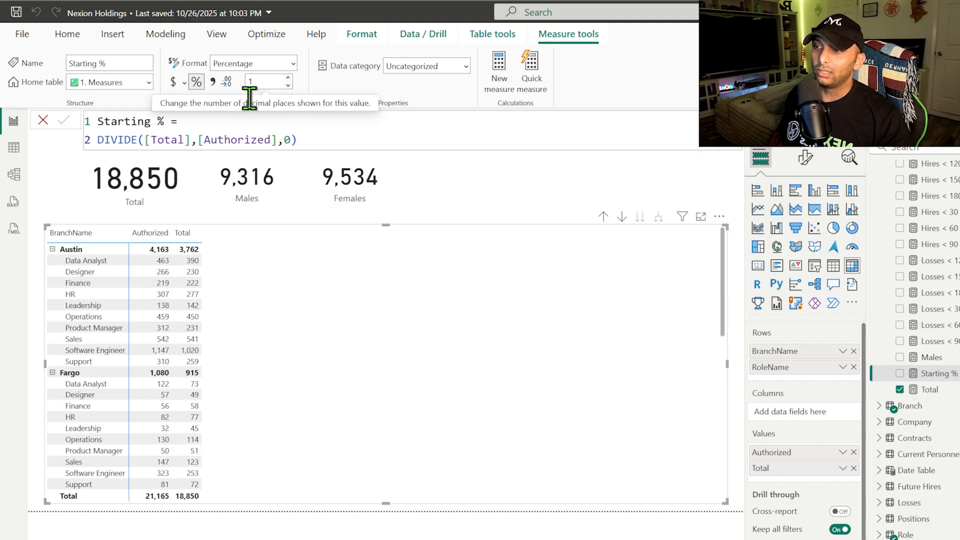
pyautogui.click(900, 374)
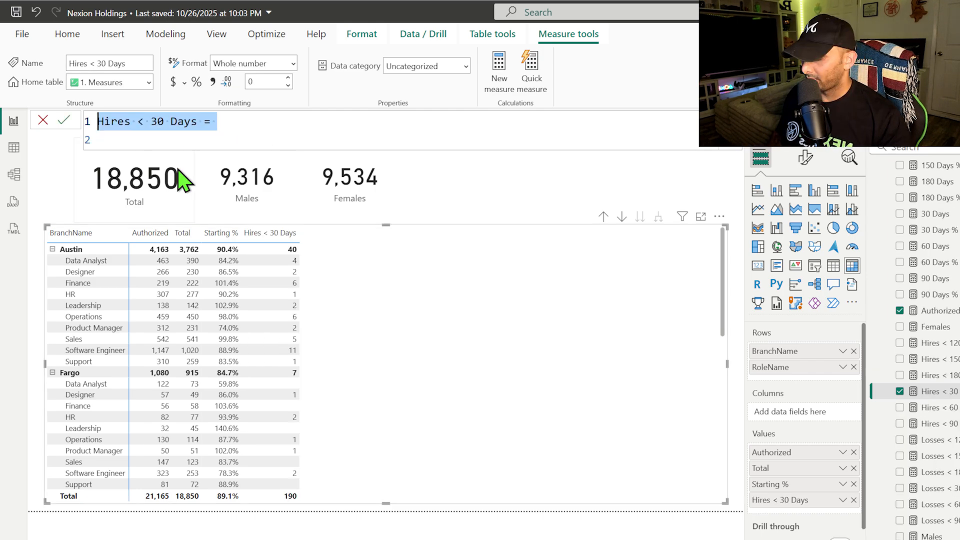
# Step: Rewrite the Hires < 30 Days measure's name line and declare a variable Today equal to TODAY()
pyautogui.write('Hires <')
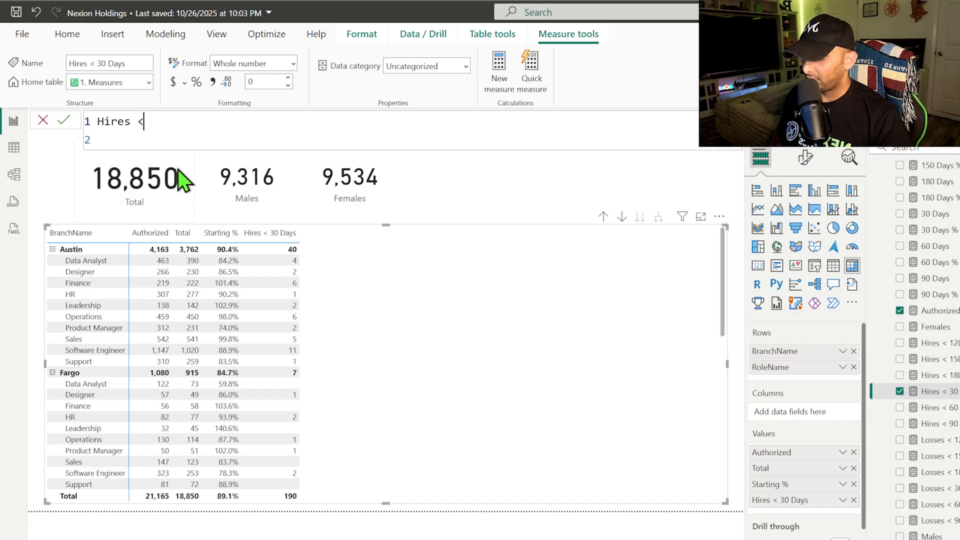
pyautogui.write(' 30 Days =')
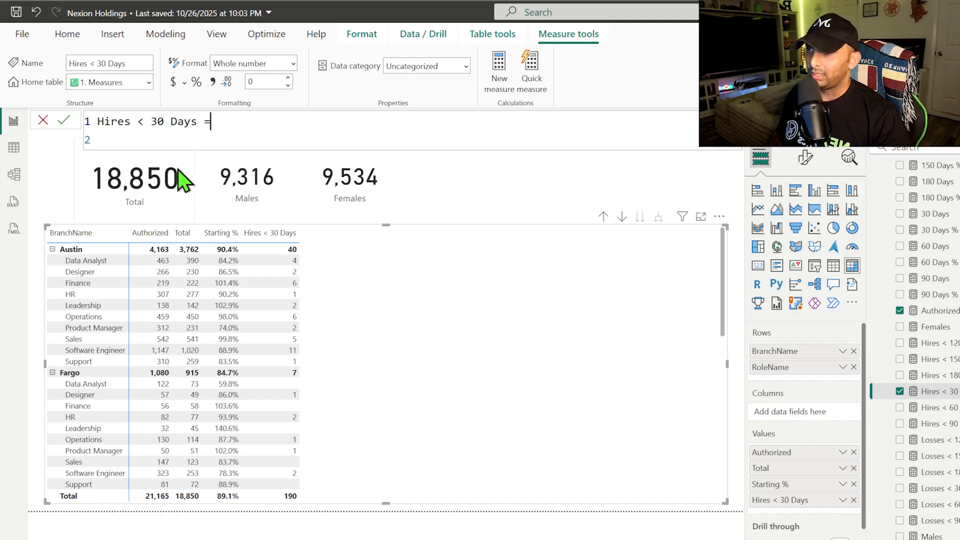
pyautogui.hotkey('shift', 'Return')
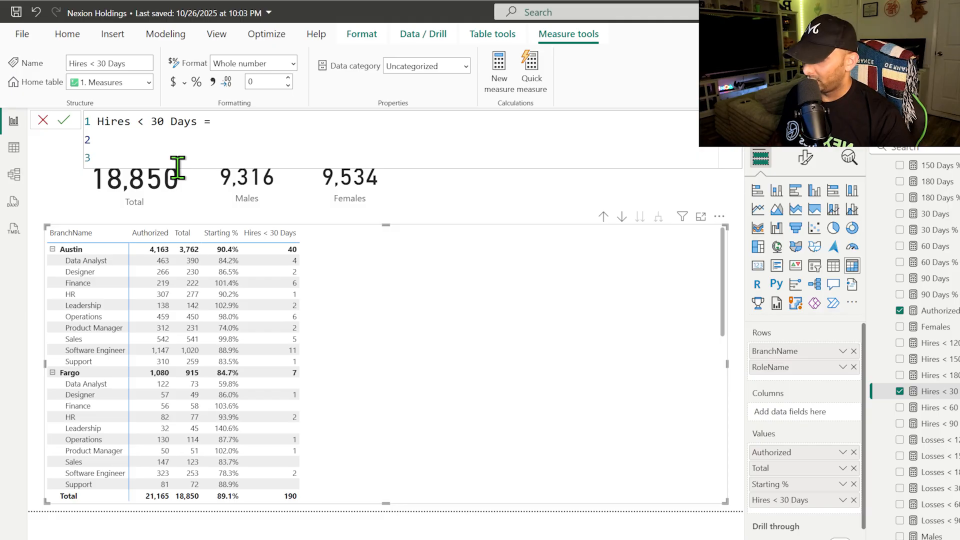
pyautogui.write('VAR')
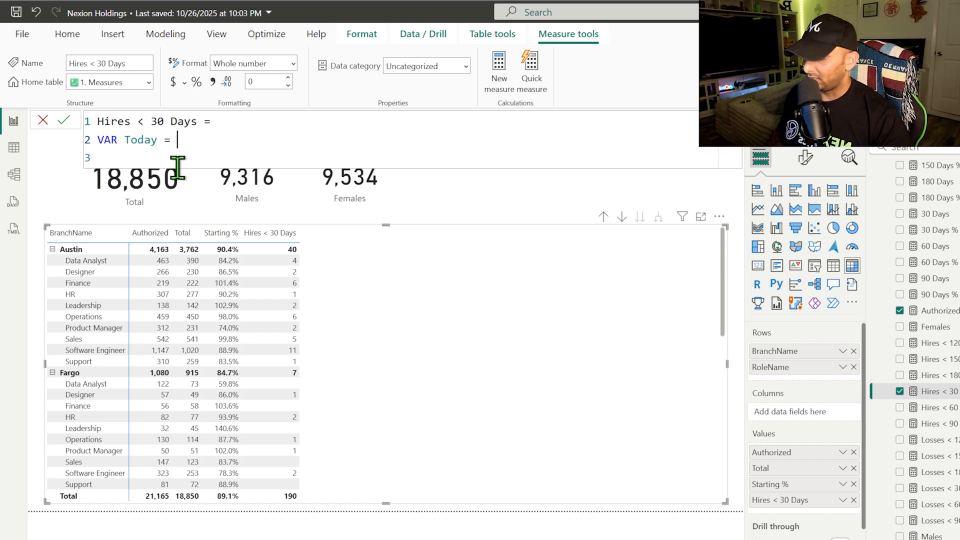
pyautogui.write('today')
pyautogui.press('Tab')
pyautogui.hotkey('shift', 'Return')
# Step: Declare a variable TargetDate equal to TODAY() + 30 in the Hires < 30 Days measure, followed by blank lines
pyautogui.write('V')
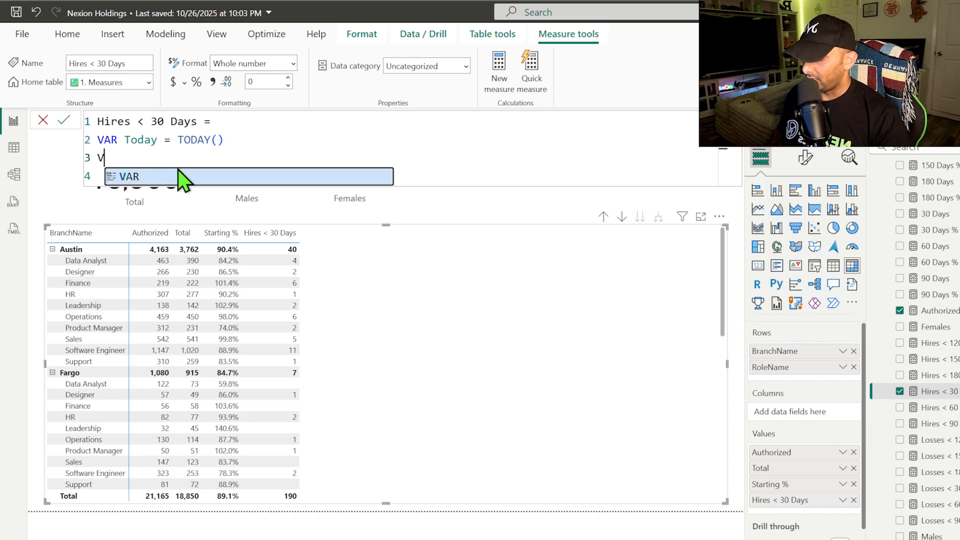
pyautogui.write('AR')
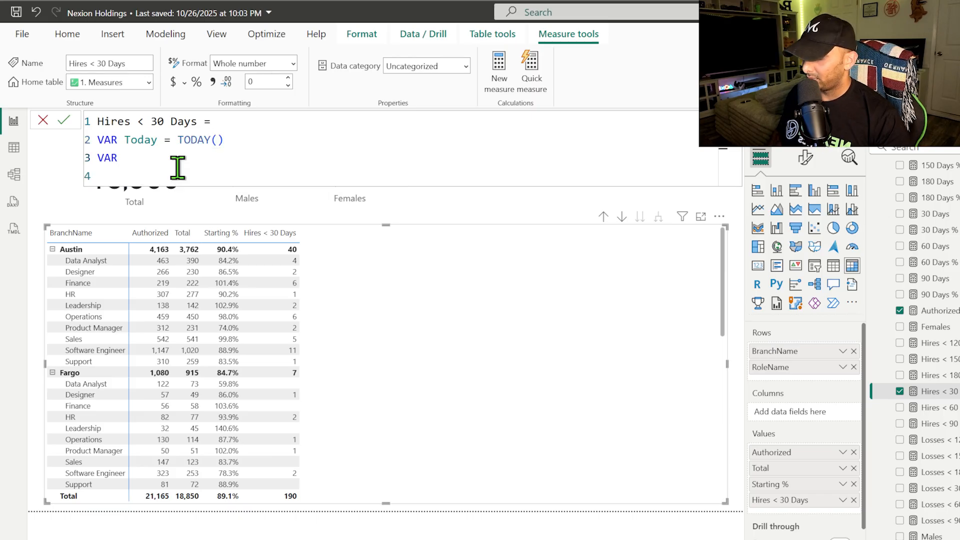
pyautogui.write(' TargetD')
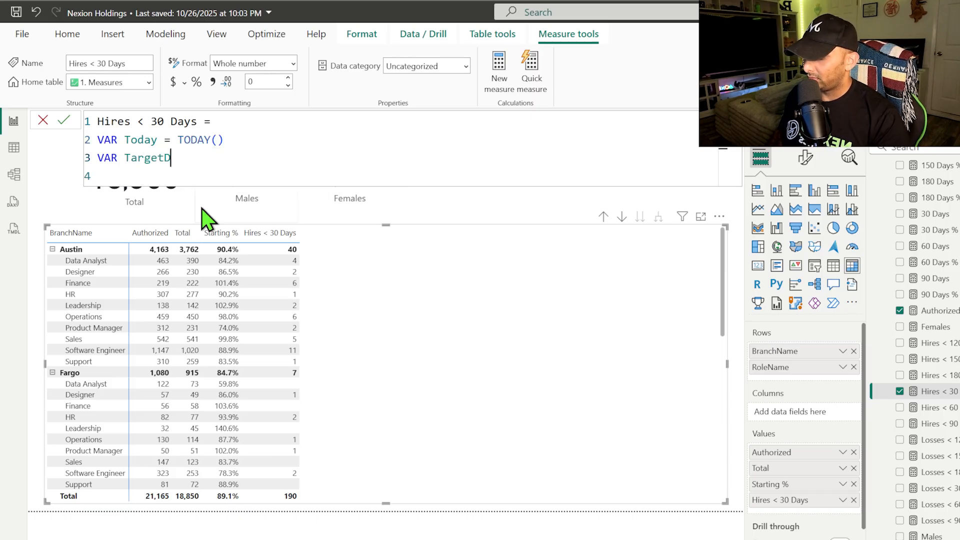
pyautogui.write('= today')
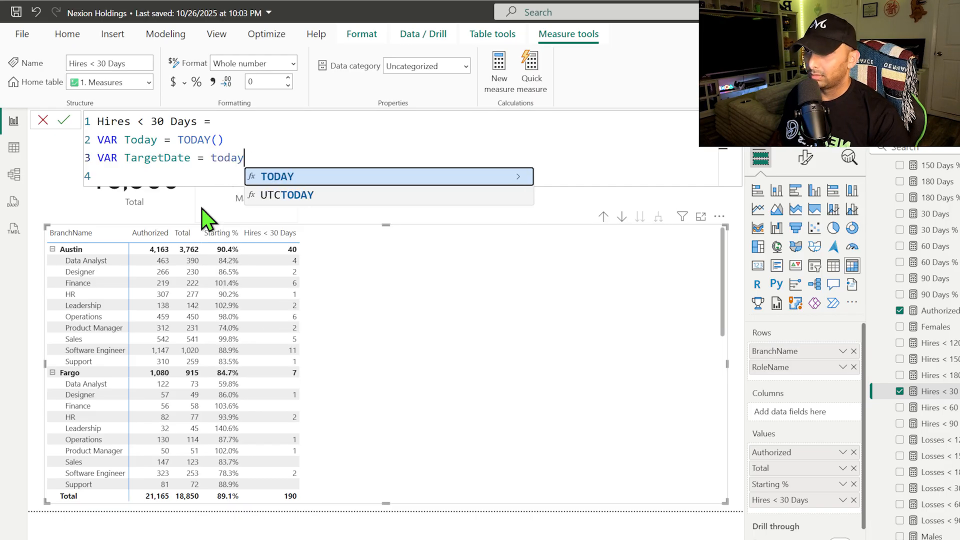
pyautogui.press('Tab')
pyautogui.write('() + 30')
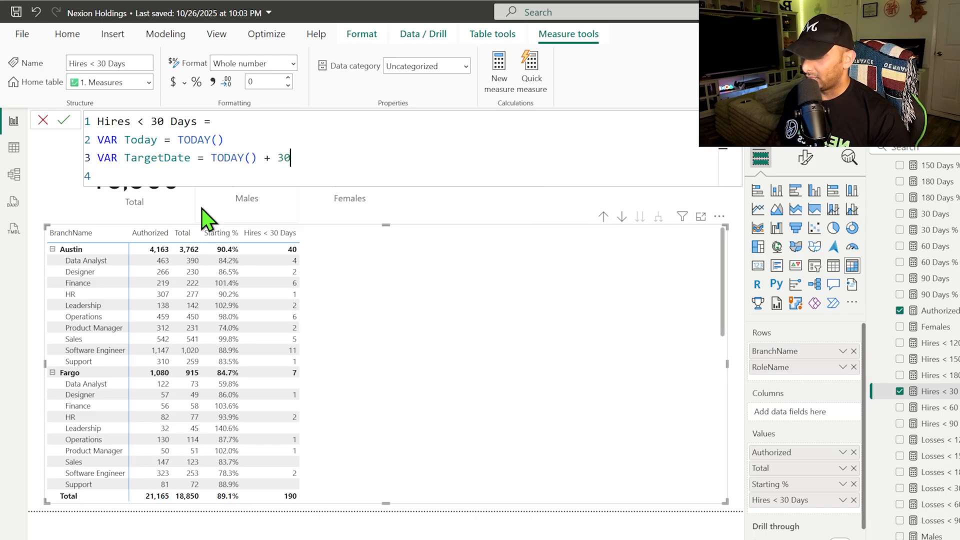
pyautogui.hotkey('shift', 'Return')
pyautogui.hotkey('shift', 'Return')
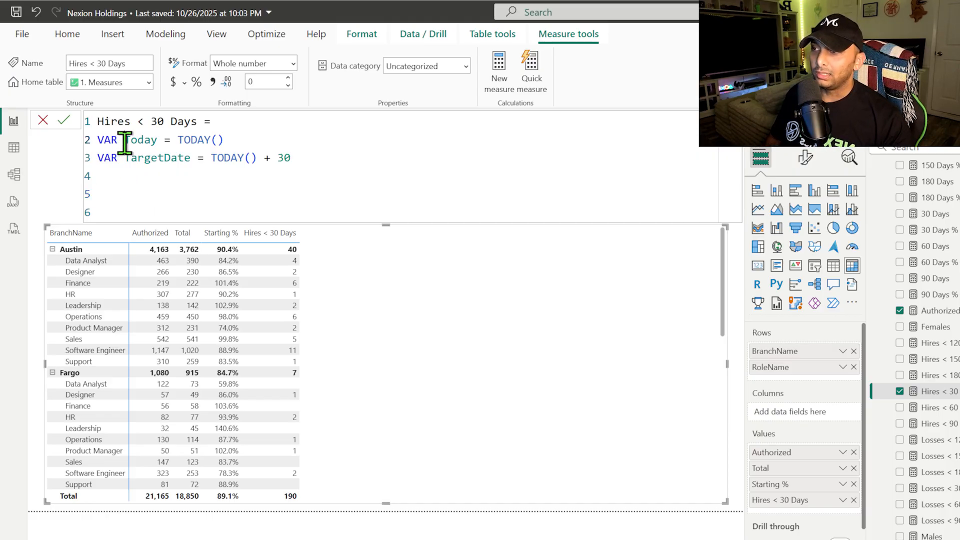
# Step: Declare a variable HiresIn30 in the Hires < 30 Days measure, below the Today and TargetDate variables
pyautogui.moveTo(123, 140); pyautogui.dragTo(222, 140)
pyautogui.moveTo(124, 159); pyautogui.dragTo(293, 159)
pyautogui.click(135, 197)
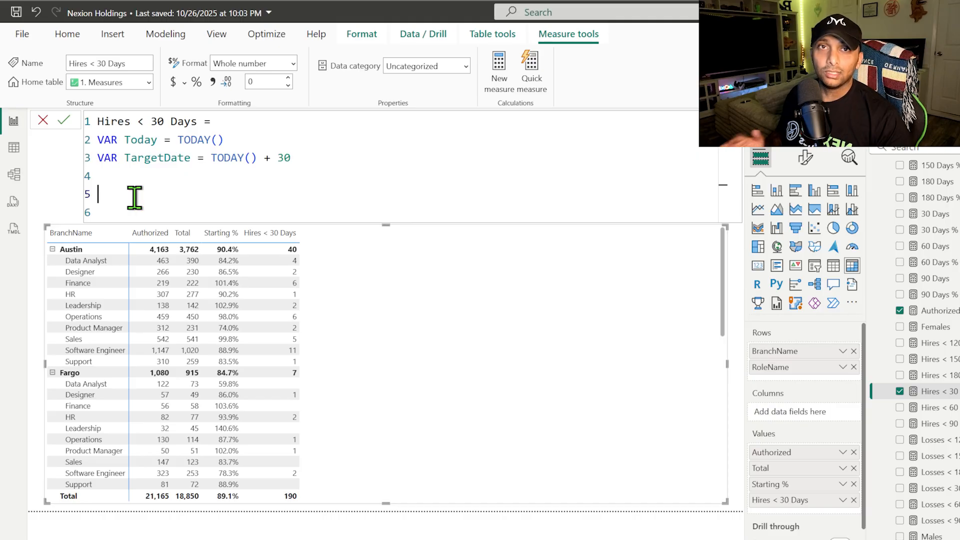
pyautogui.write('VAR')
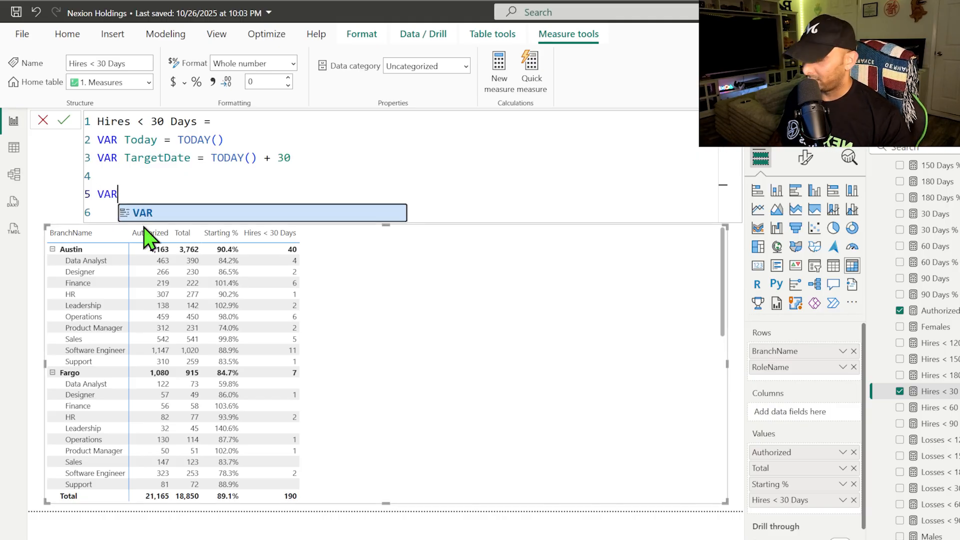
pyautogui.write(' HiresIn')
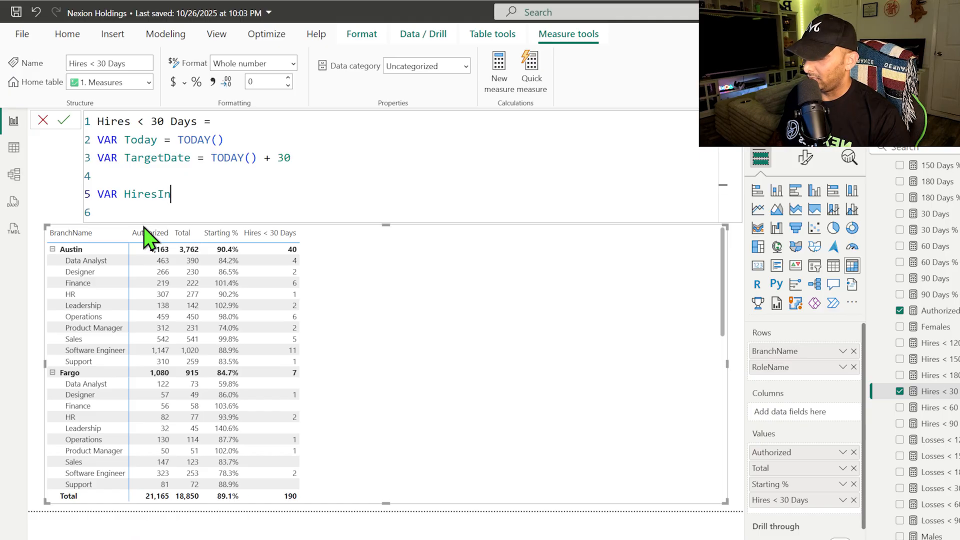
pyautogui.write('30 =')
pyautogui.hotkey('shift', 'Return')
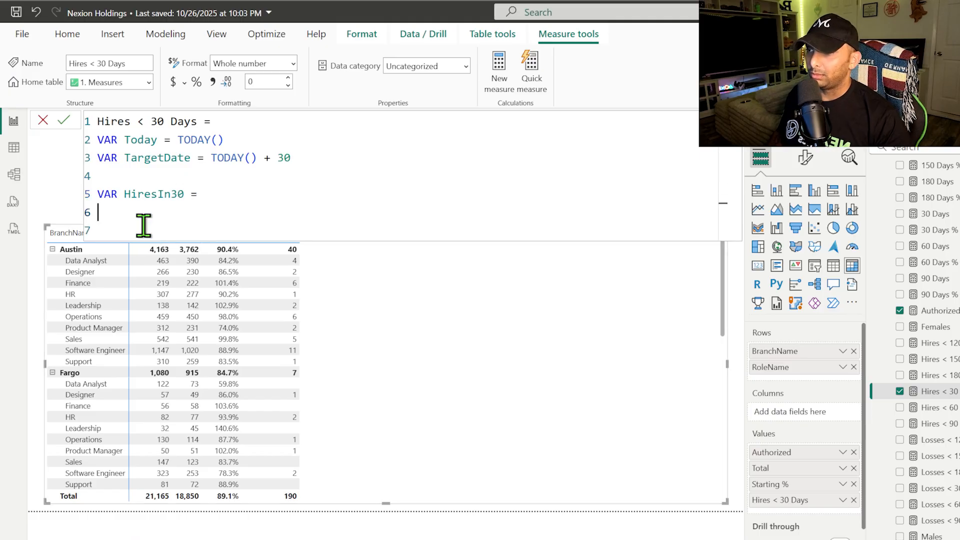
# Step: Begin the HiresIn30 expression with a CALCULATE whose first argument is COUNTROWS('Future Hires')
pyautogui.press('Tab')
pyautogui.write('cal')
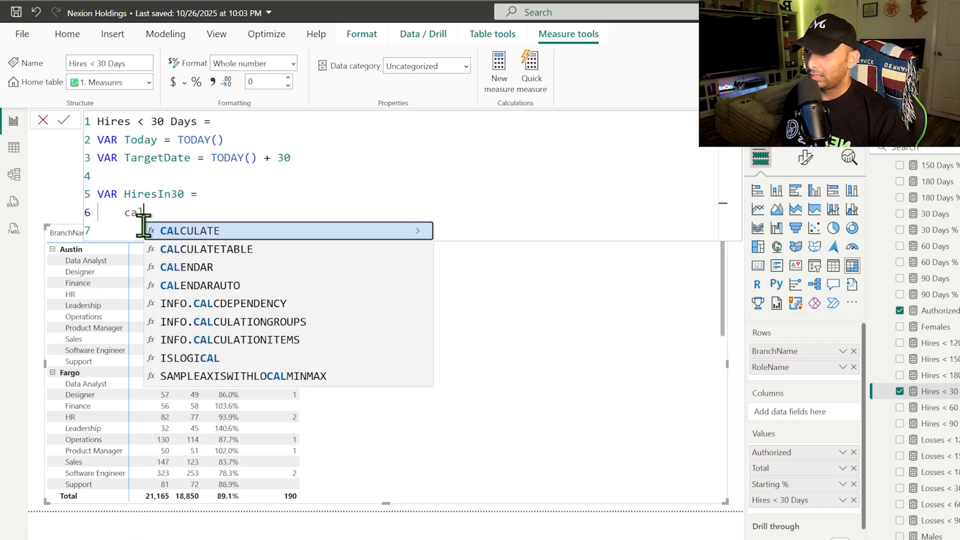
pyautogui.press('Tab')
pyautogui.hotkey('shift', 'Return')
pyautogui.press('Tab')
pyautogui.write('countr')
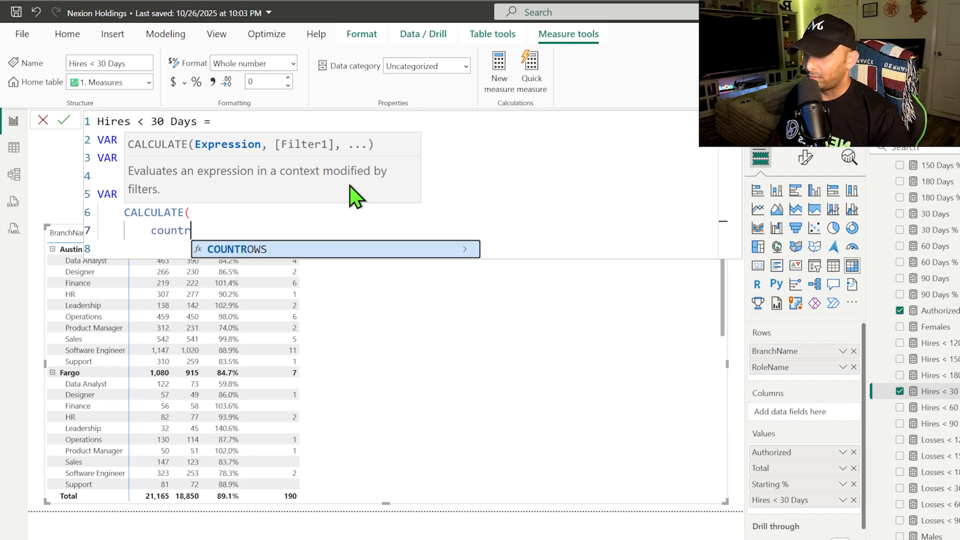
pyautogui.press('Tab')
pyautogui.write("'Future")
pyautogui.press('Tab')
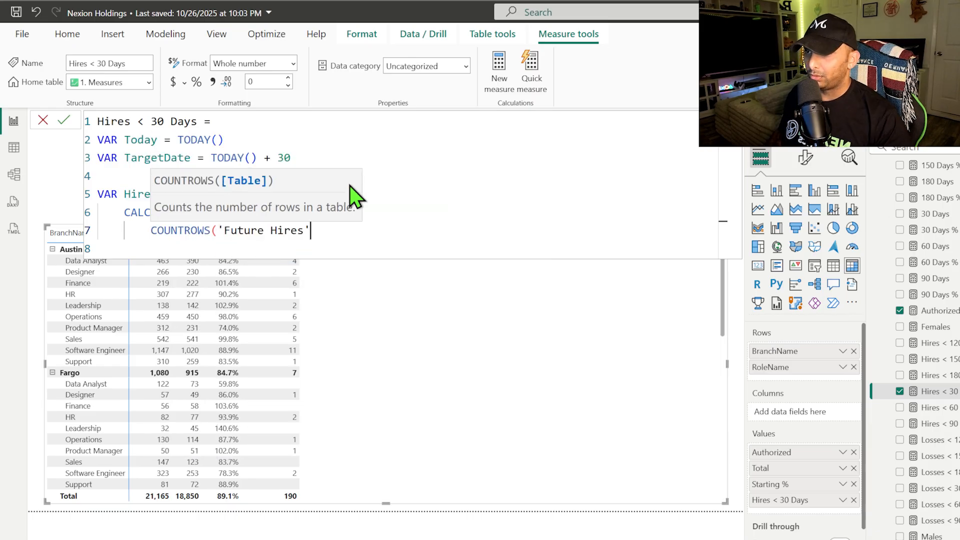
pyautogui.write('),')
# Step: Add the first CALCULATE filter, 'Future Hires'[FutureStartDate] >= TODAY()
pyautogui.hotkey('shift', 'Return')
pyautogui.write('sta')
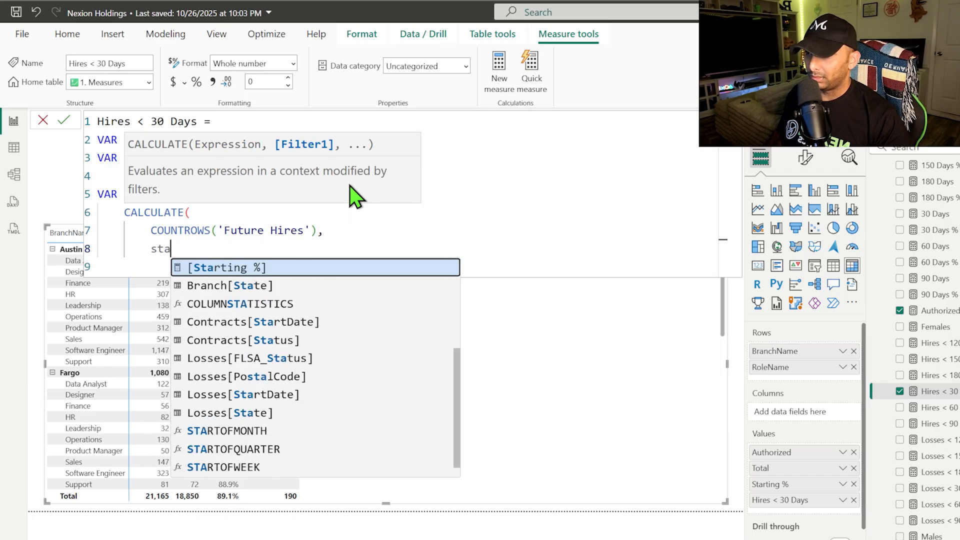
pyautogui.write('rt')
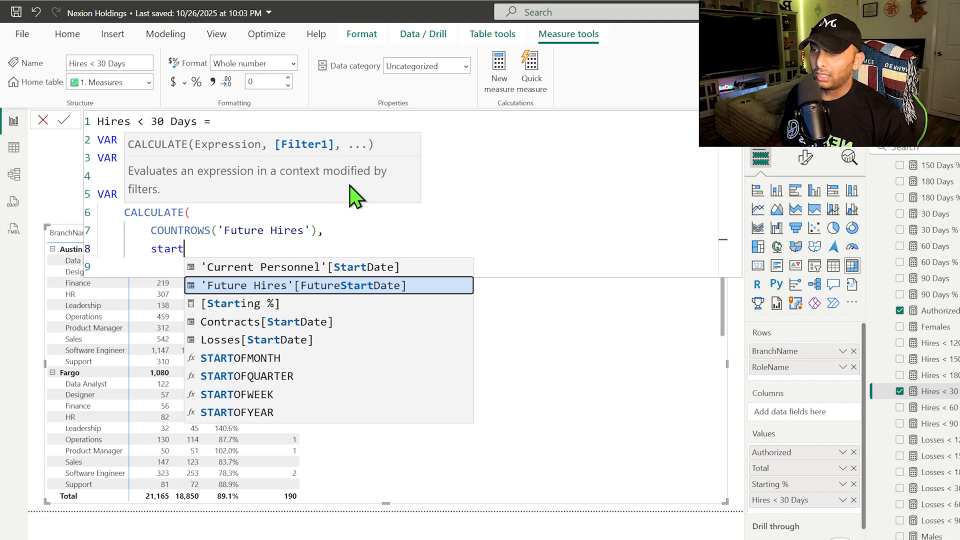
pyautogui.press('Tab')
pyautogui.write('>=')
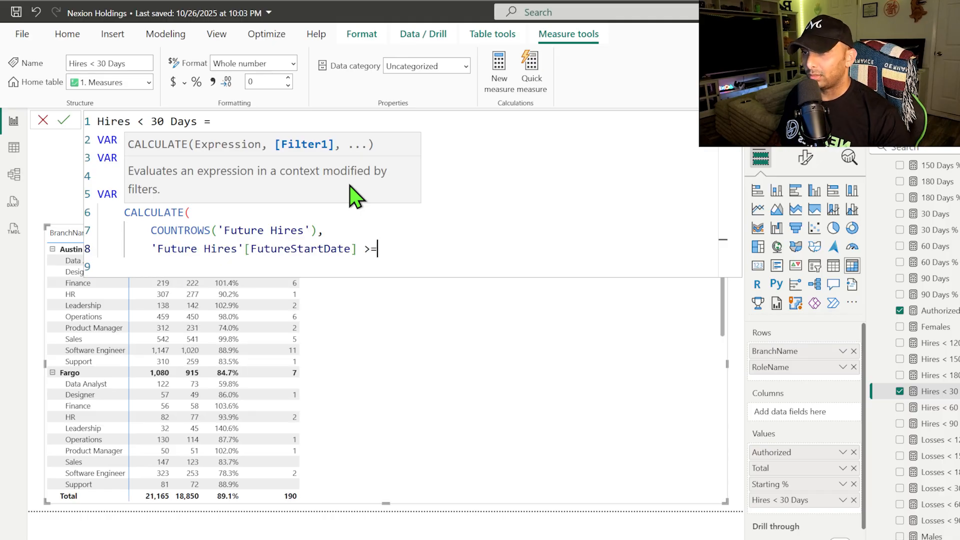
pyautogui.write(' tod')
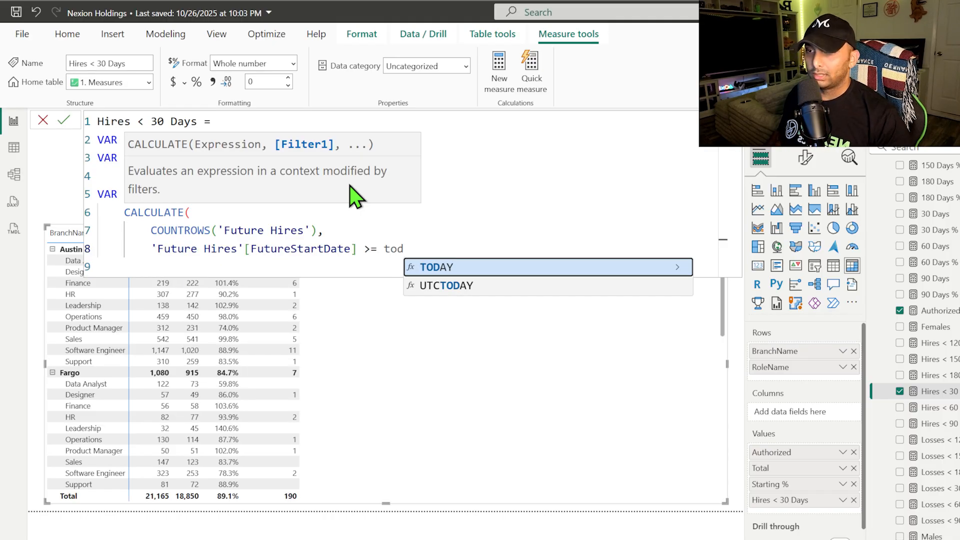
pyautogui.press('Tab')
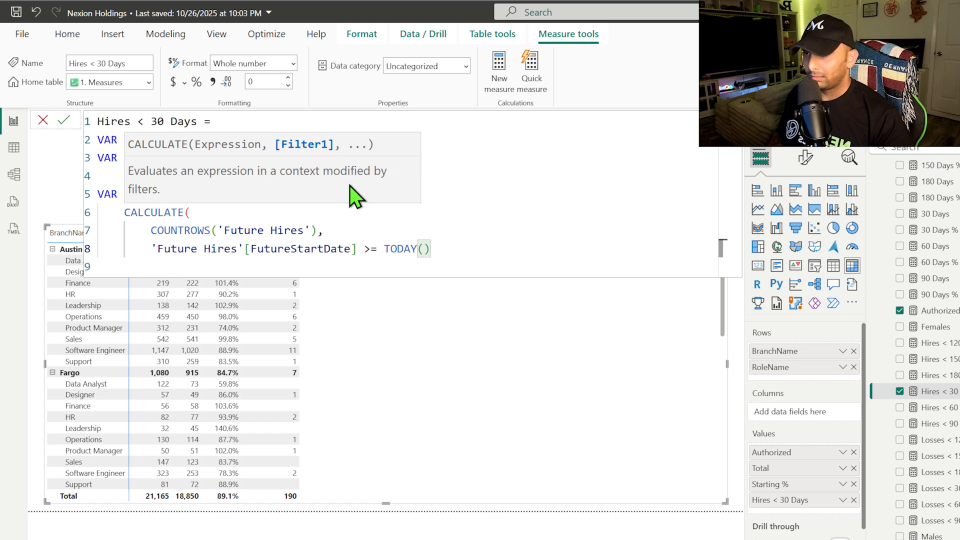
pyautogui.write(',')
# Step: Add a second filter, 'Future Hires'[FutureStartDate] <= TargetDate, and close the CALCULATE on its own line
pyautogui.press('Return')
pyautogui.write('futu')
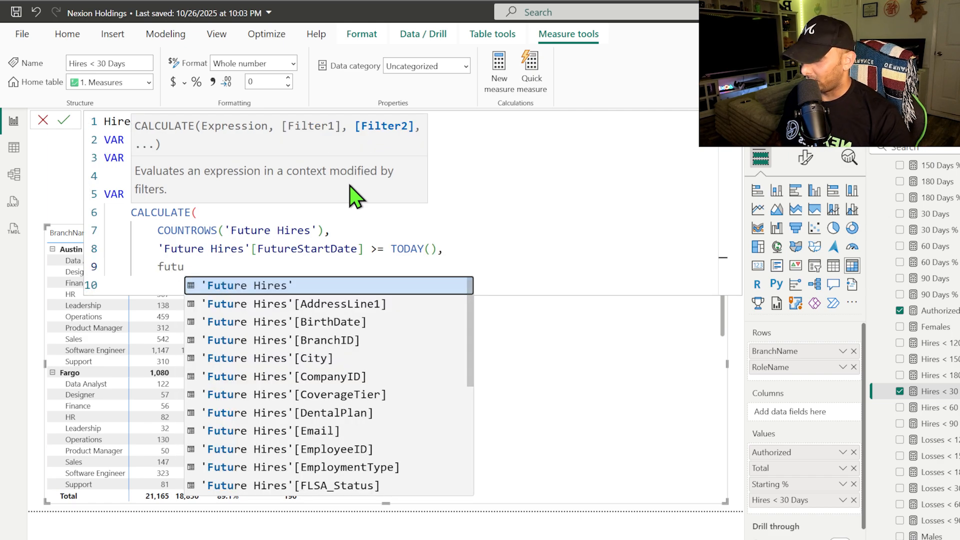
pyautogui.write('re')
pyautogui.press('Down')
pyautogui.press('Down')
pyautogui.press('Down')
pyautogui.press('Down')
pyautogui.press('Down')
pyautogui.press('Down')
pyautogui.press('Down')
pyautogui.press('Down')
pyautogui.press('Down')
pyautogui.press('Down')
pyautogui.press('Down')
pyautogui.press('Down')
pyautogui.press('Down')
pyautogui.press('Down')
pyautogui.press('Down')
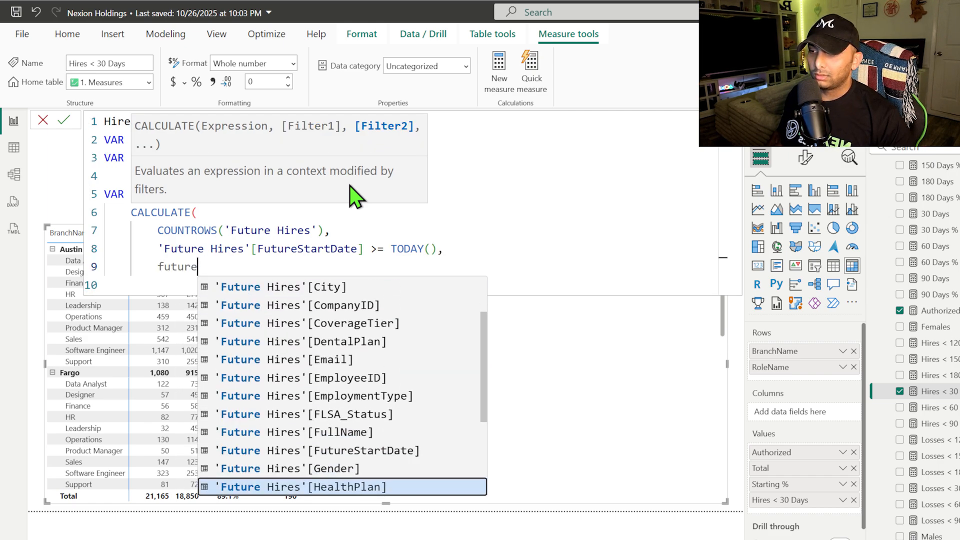
pyautogui.press('Down')
pyautogui.press('Down')
pyautogui.press('Down')
pyautogui.press('Down')
pyautogui.press('Down')
pyautogui.press('Up')
pyautogui.press('Up')
pyautogui.press('Up')
pyautogui.press('Up')
pyautogui.press('Up')
pyautogui.press('Up')
pyautogui.press('Up')
pyautogui.press('Up')
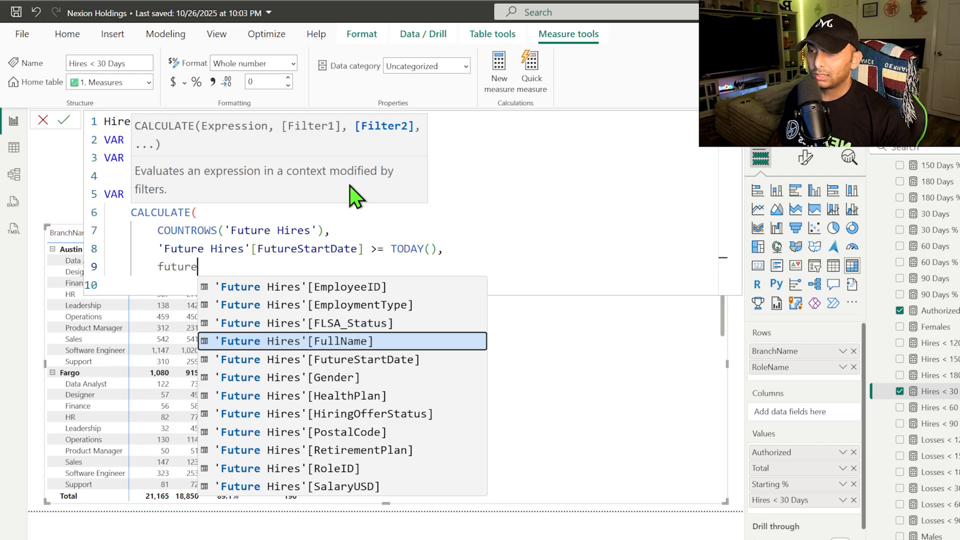
pyautogui.press('Down')
pyautogui.press('Tab')
pyautogui.write('<')
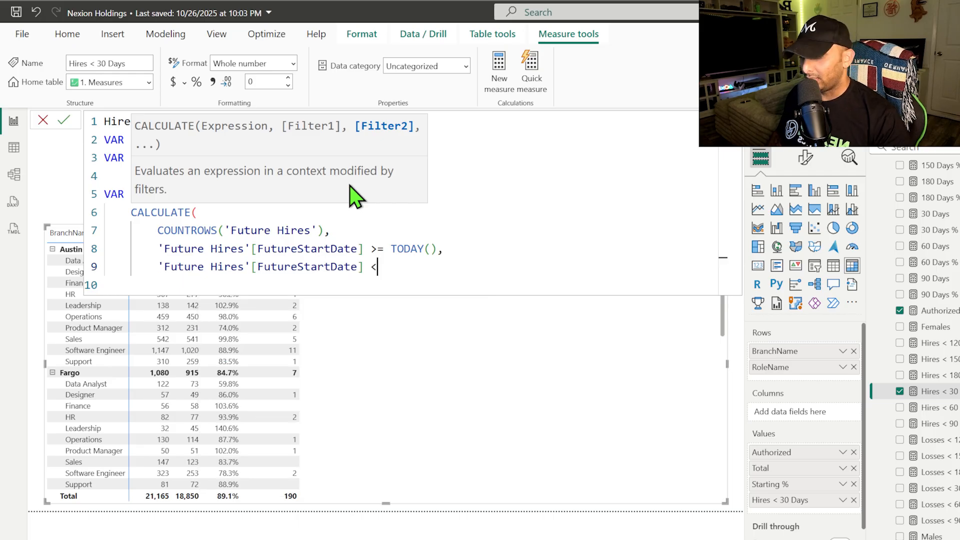
pyautogui.write('= TargetDate')
pyautogui.press('Return')
pyautogui.write(')')
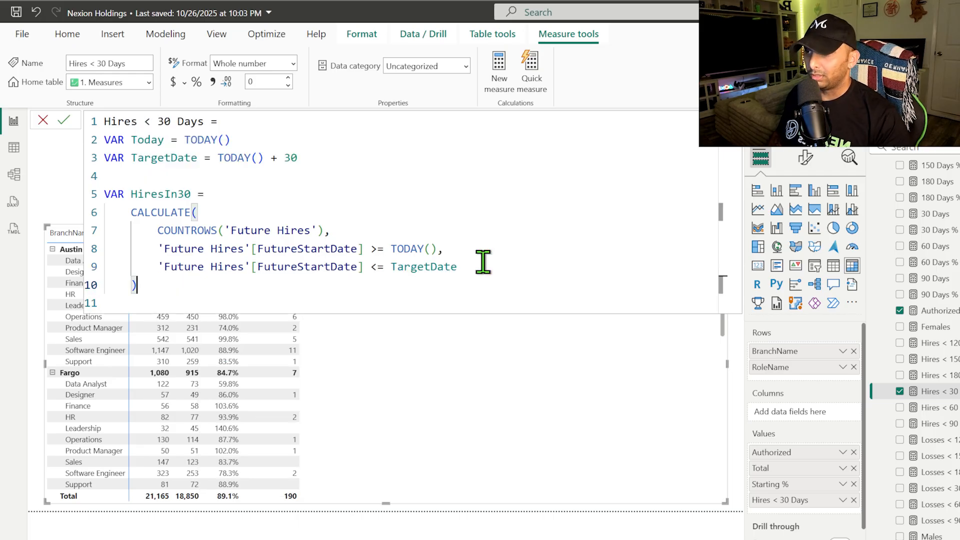
# Step: End the Hires < 30 Days measure with a RETURN statement that returns the HiresIn30 variable
pyautogui.press('Return')
pyautogui.press('Return')
pyautogui.write('RETURN')
pyautogui.press('Return')
pyautogui.write('Hir')
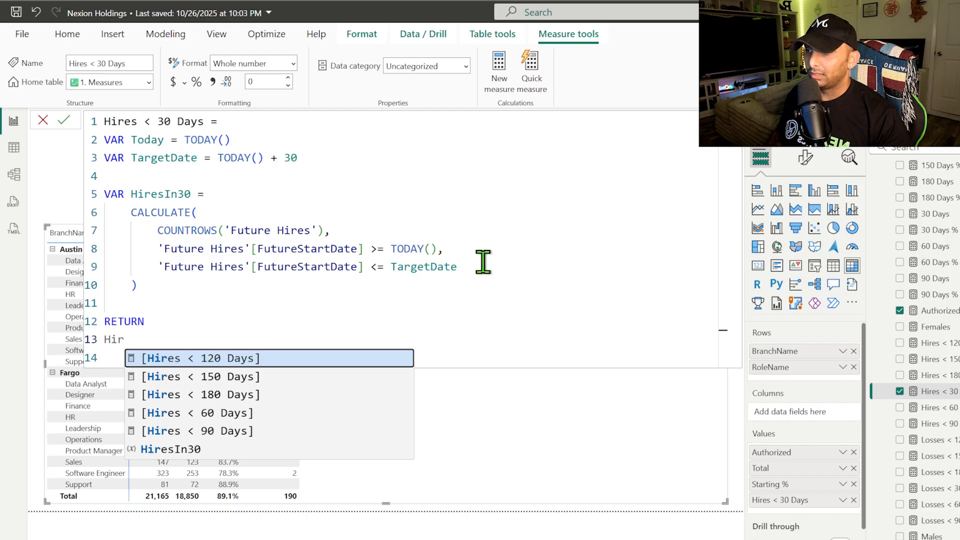
pyautogui.click(217, 449)
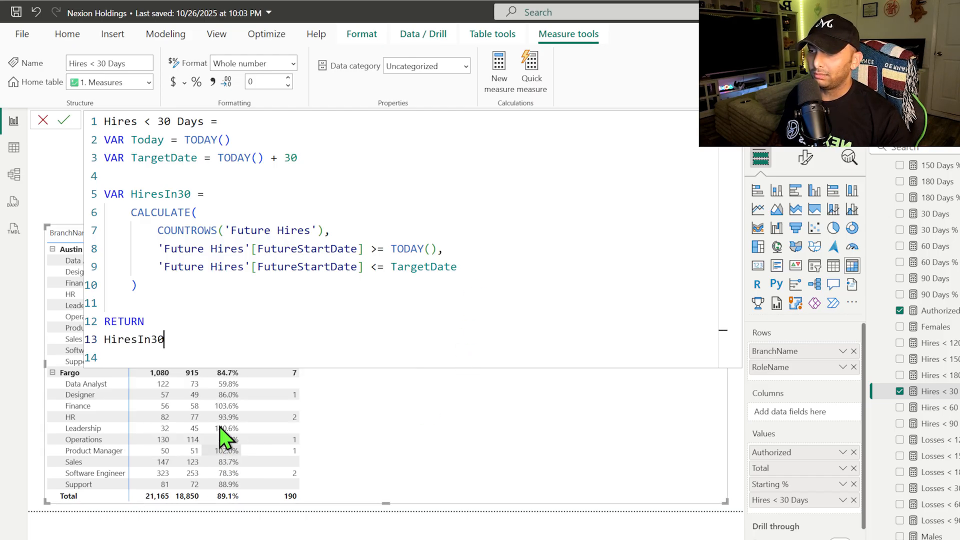
pyautogui.click(168, 300)
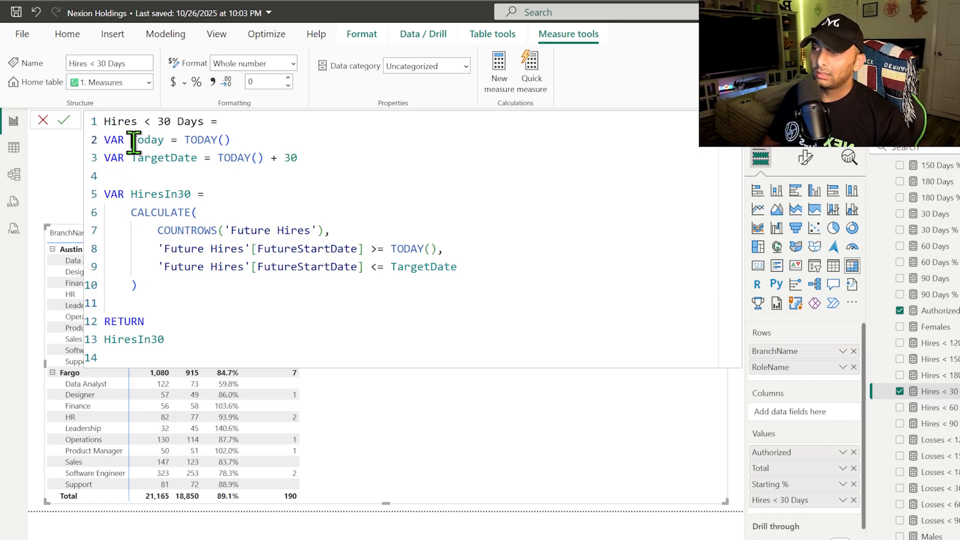
# Step: Review the variable declarations and RETURN statement of the Hires < 30 Days measure, and commit the formula
pyautogui.moveTo(132, 143); pyautogui.dragTo(239, 142)
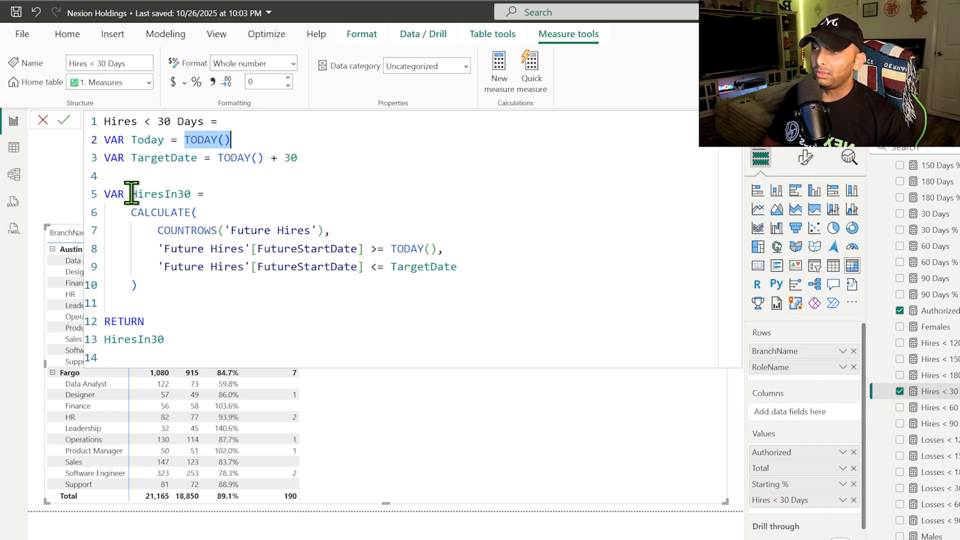
pyautogui.moveTo(131, 195); pyautogui.dragTo(192, 194)
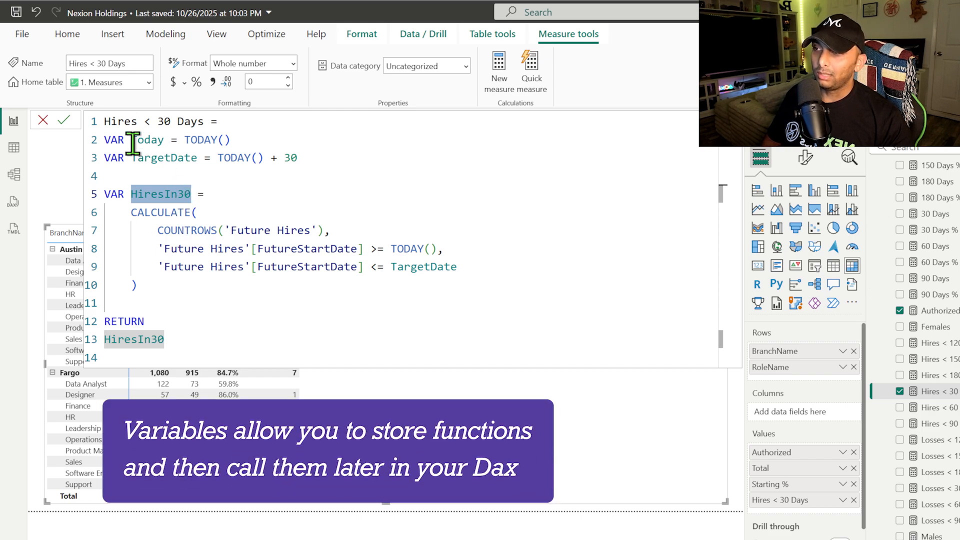
pyautogui.moveTo(132, 140); pyautogui.dragTo(165, 141)
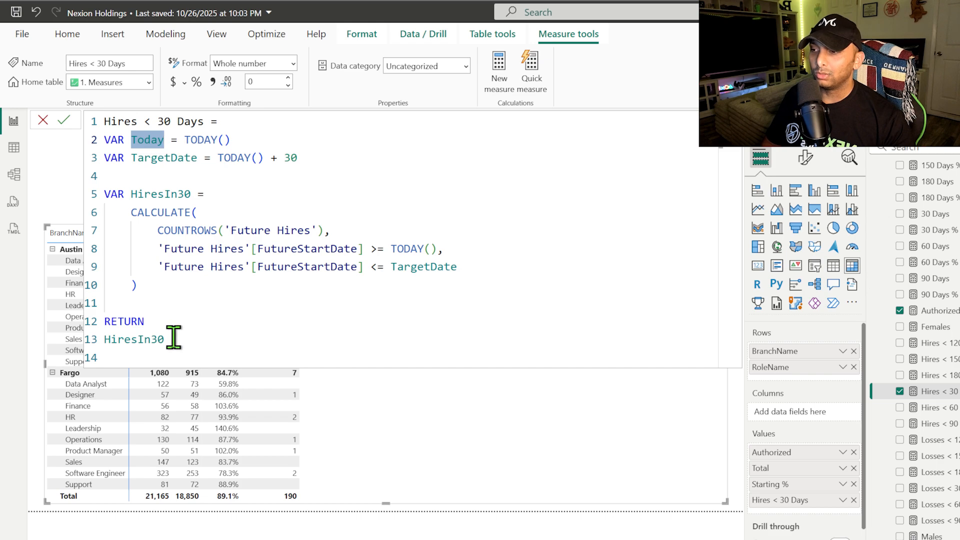
pyautogui.moveTo(165, 340); pyautogui.dragTo(105, 322)
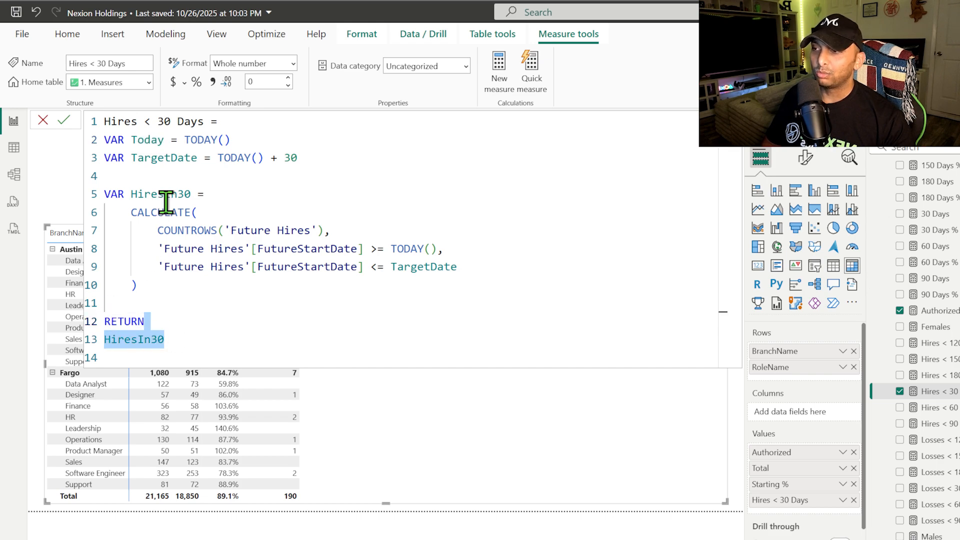
pyautogui.moveTo(210, 195); pyautogui.dragTo(112, 194)
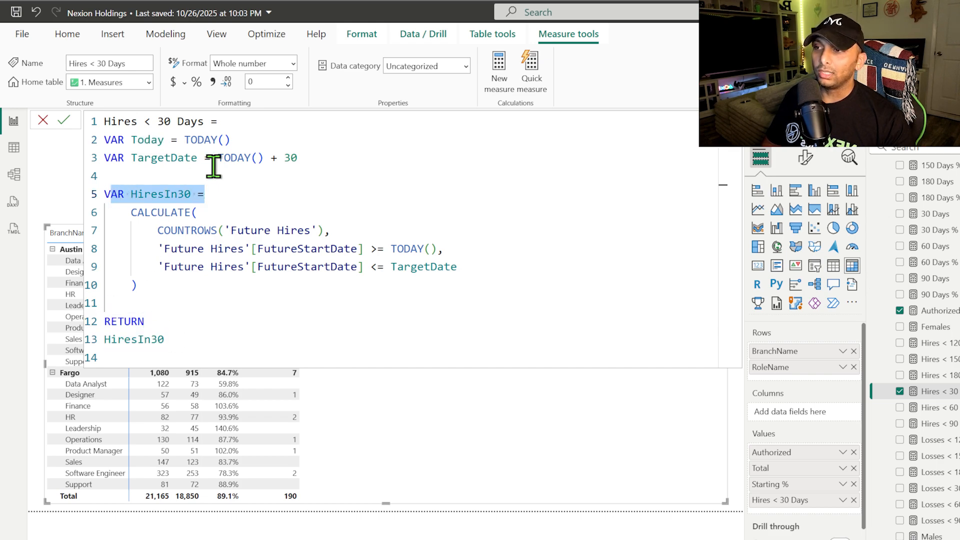
pyautogui.moveTo(299, 158); pyautogui.dragTo(103, 141)
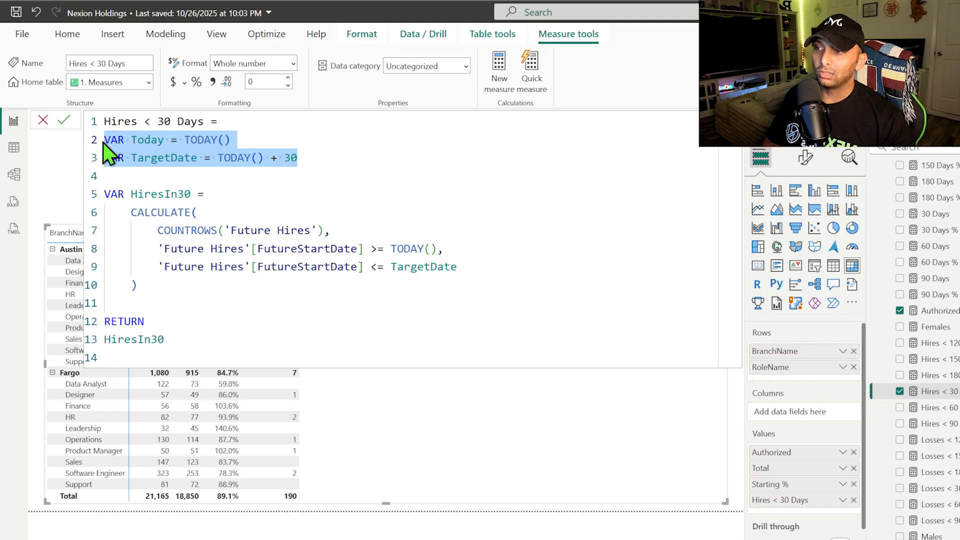
pyautogui.click(164, 176)
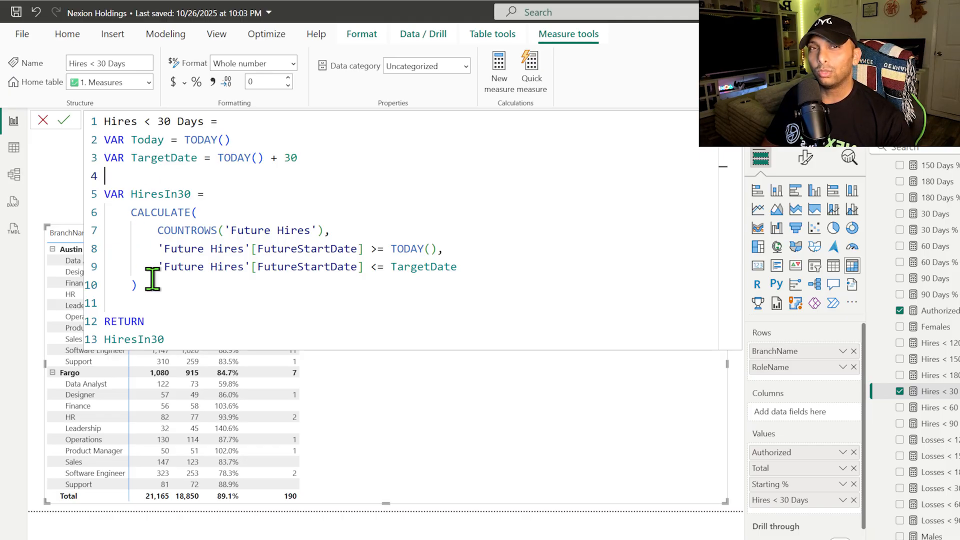
pyautogui.click(64, 121)
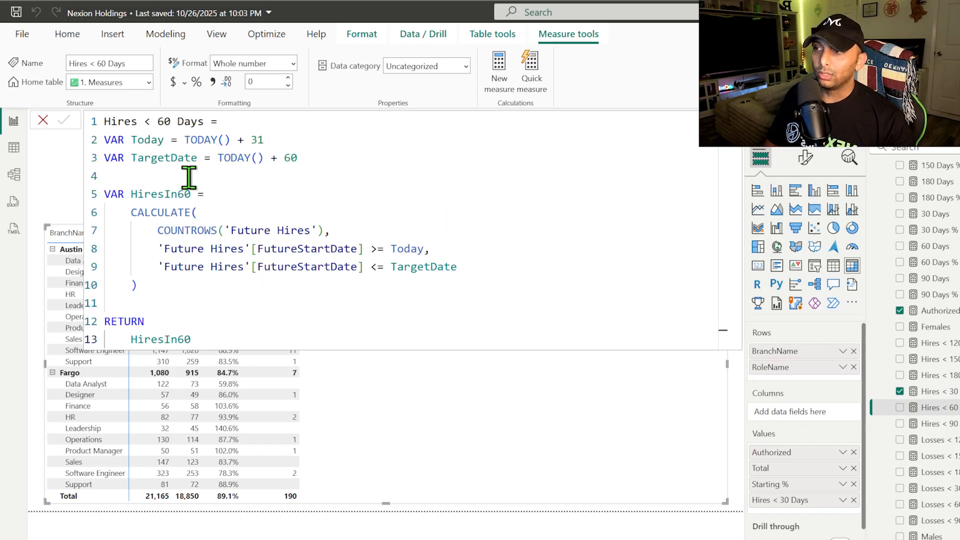
# Step: Examine the Hires < 60 Days measure's Today and TargetDate day offsets, its HiresIn60 variable and its name
pyautogui.click(264, 140)
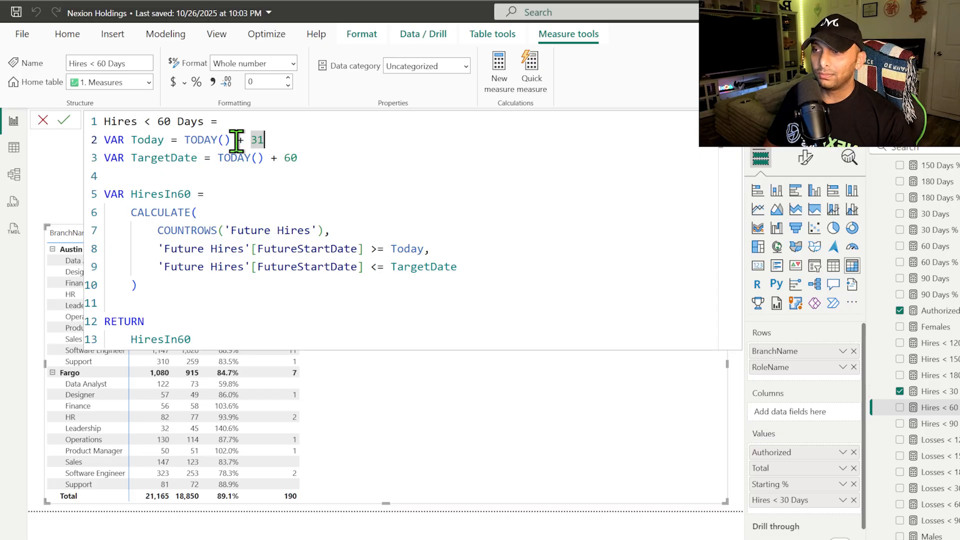
pyautogui.moveTo(237, 139); pyautogui.dragTo(276, 140)
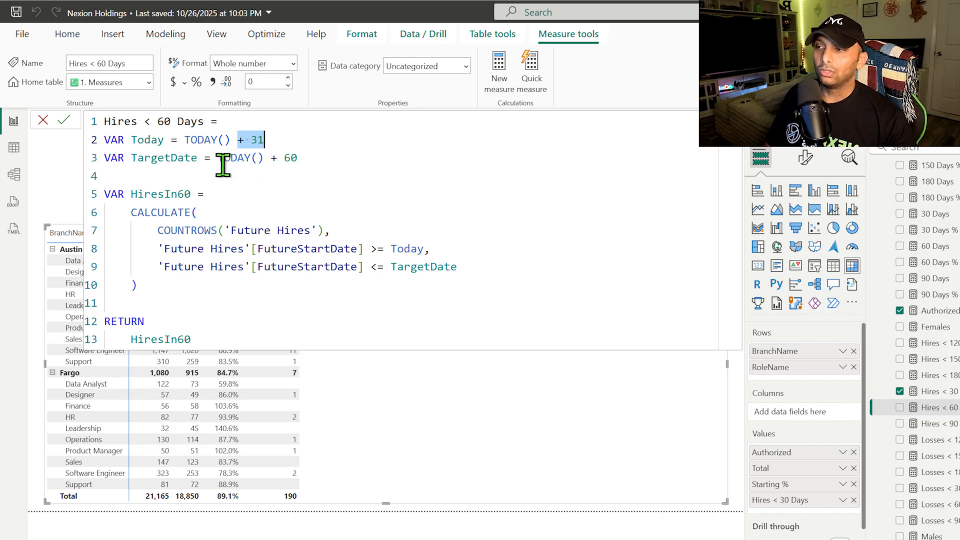
pyautogui.moveTo(270, 160); pyautogui.dragTo(298, 161)
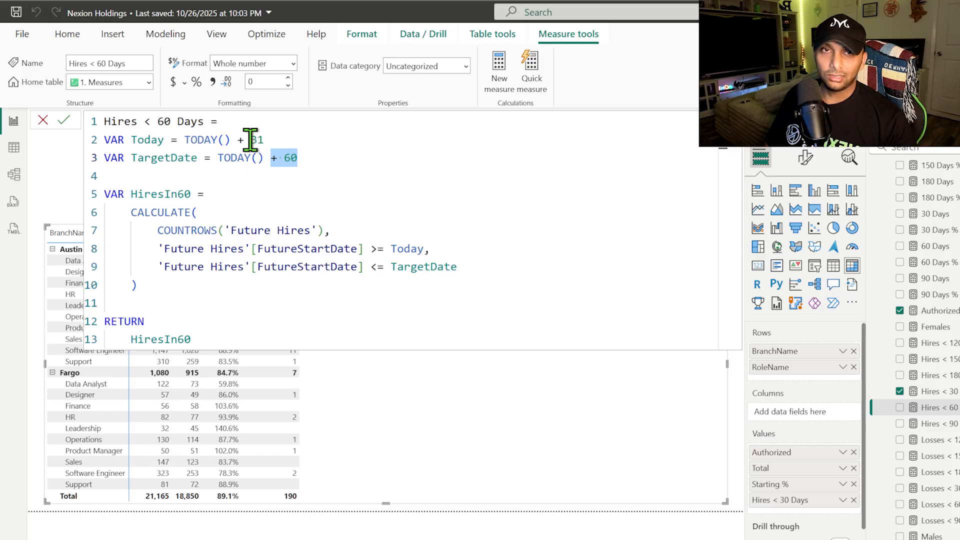
pyautogui.click(179, 194)
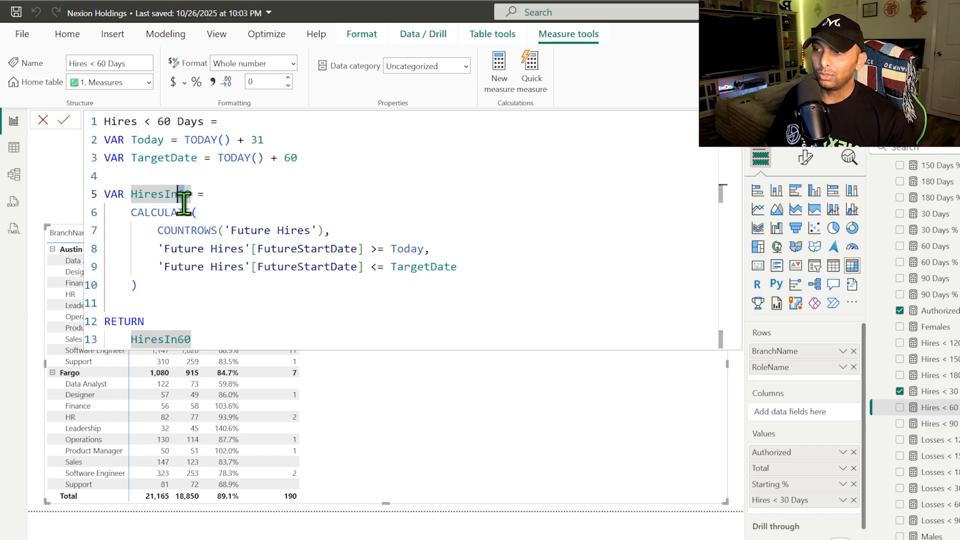
pyautogui.click(179, 340)
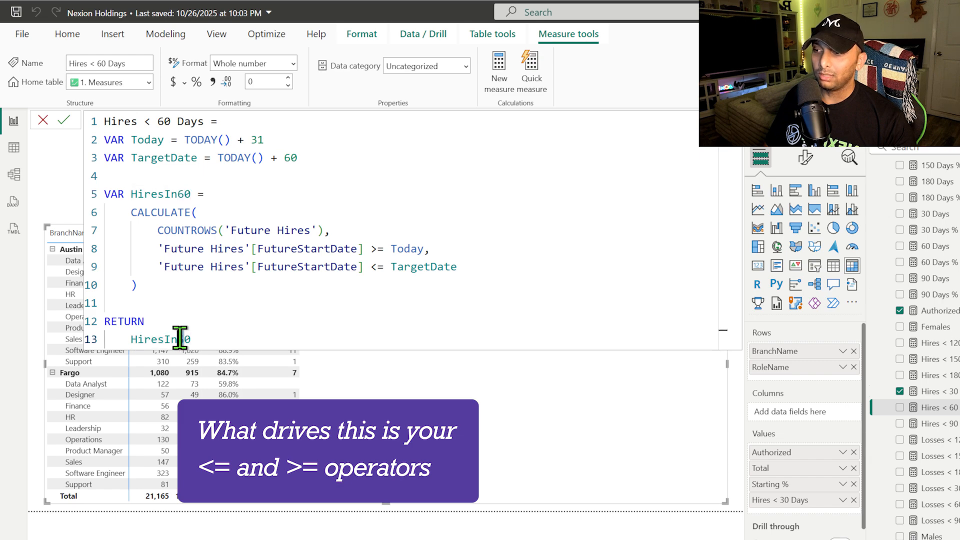
pyautogui.click(158, 301)
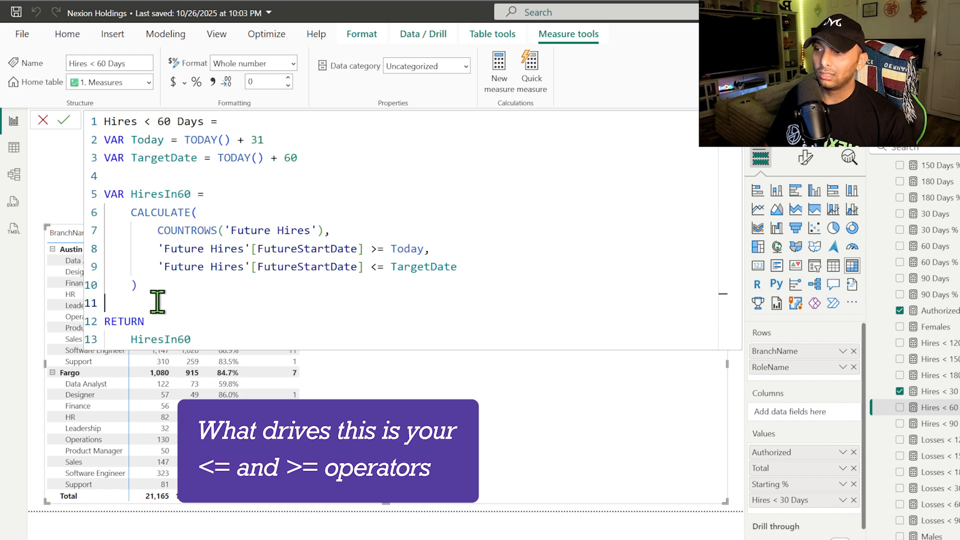
pyautogui.doubleClick(164, 122)
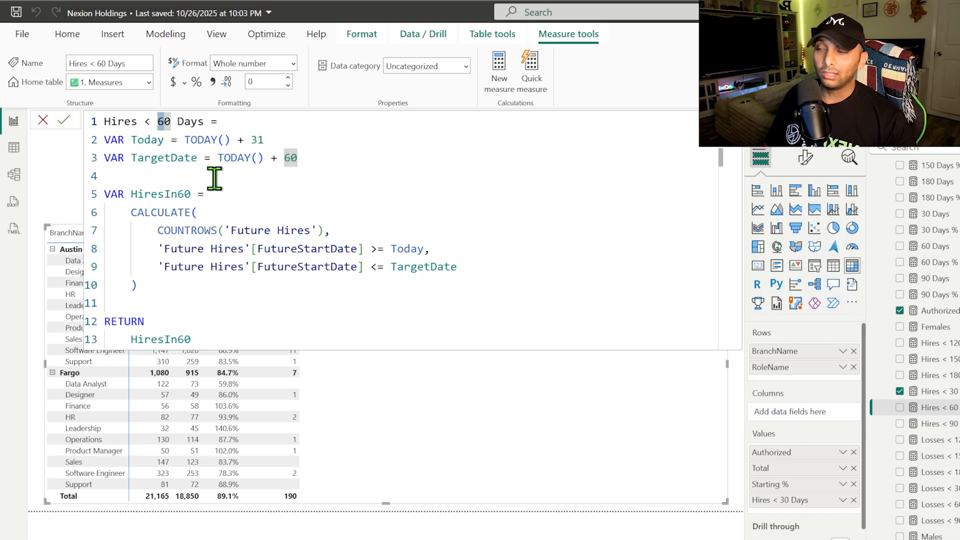
# Step: Examine the Today and TargetDate day offsets in the Hires < 90, 120, 150 and 180 Days measures
pyautogui.click(934, 424)
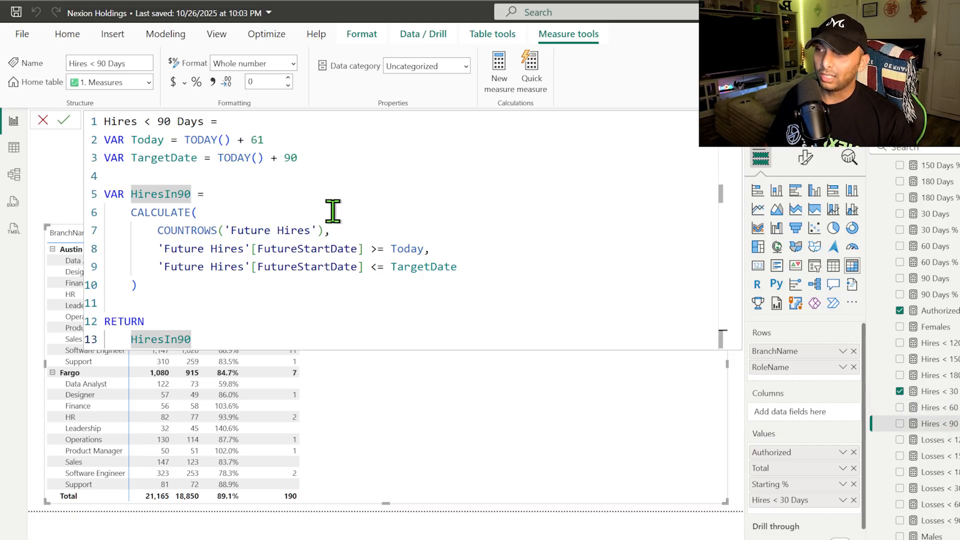
pyautogui.click(254, 140)
pyautogui.doubleClick(256, 140)
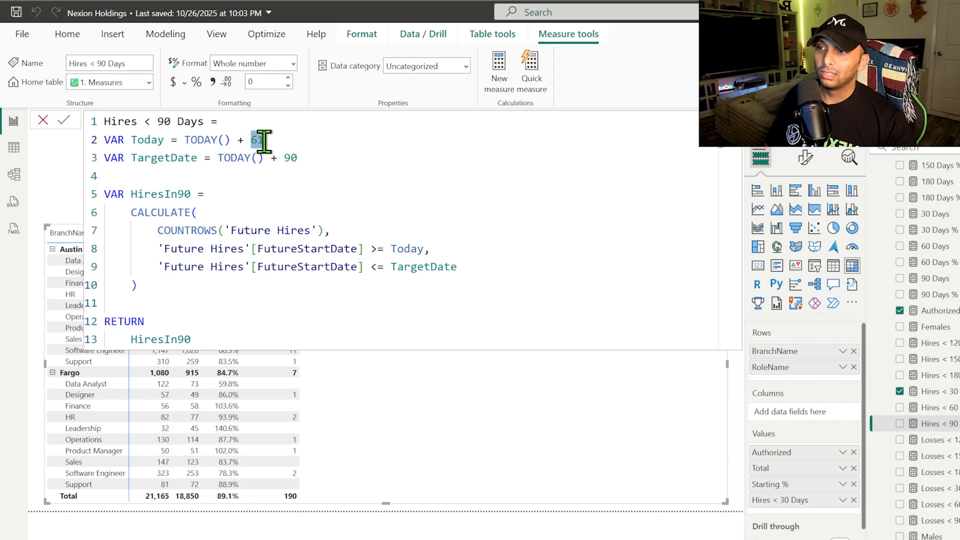
pyautogui.moveTo(284, 159); pyautogui.dragTo(307, 160)
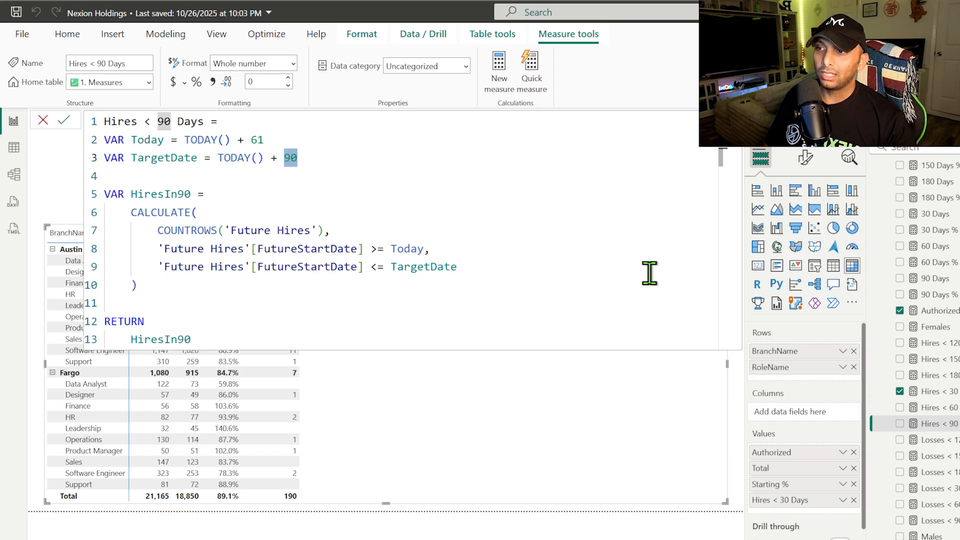
pyautogui.click(940, 343)
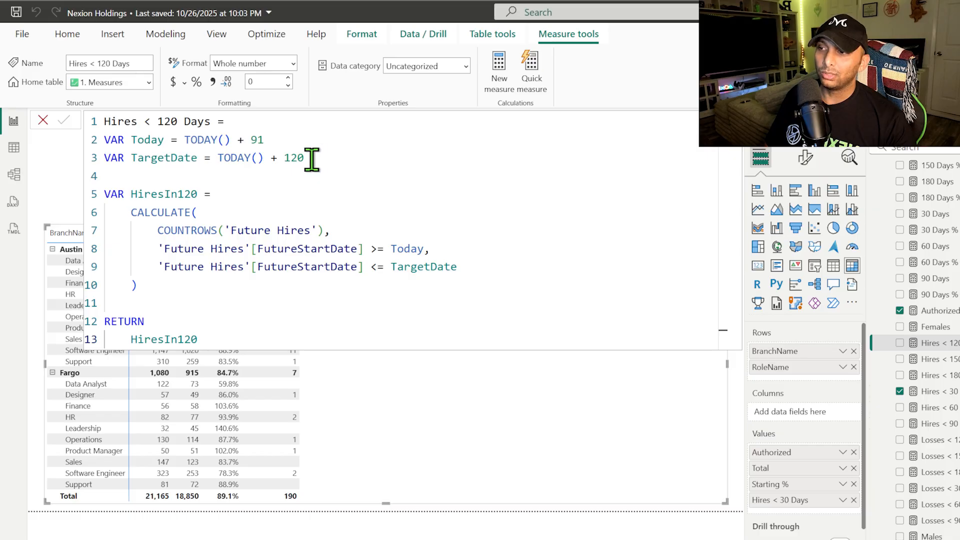
pyautogui.click(939, 359)
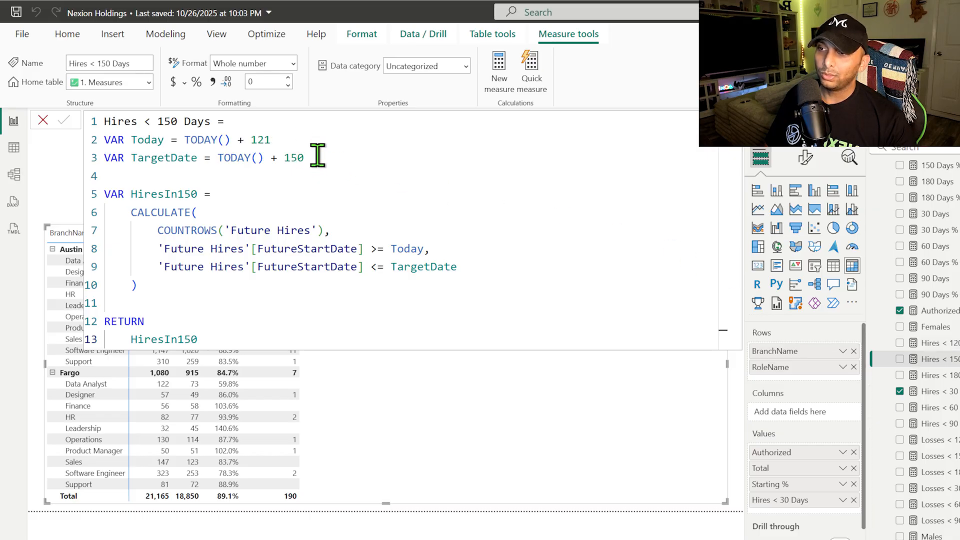
pyautogui.click(954, 376)
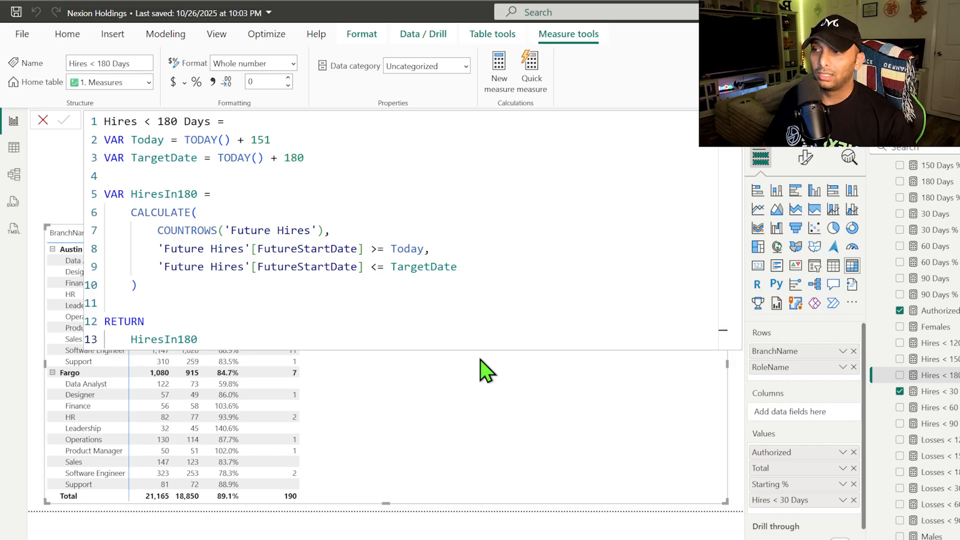
# Step: Review the 'Future Hires' table in COUNTROWS and the two FutureStartDate filters of the Hires < 180 Days measure, and close the formula
pyautogui.moveTo(364, 249); pyautogui.dragTo(158, 250)
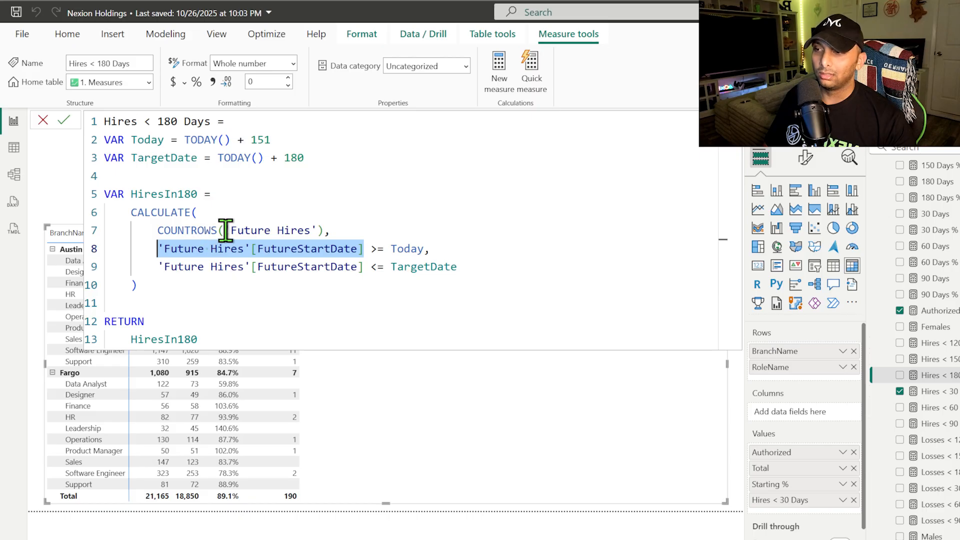
pyautogui.moveTo(225, 230); pyautogui.dragTo(316, 232)
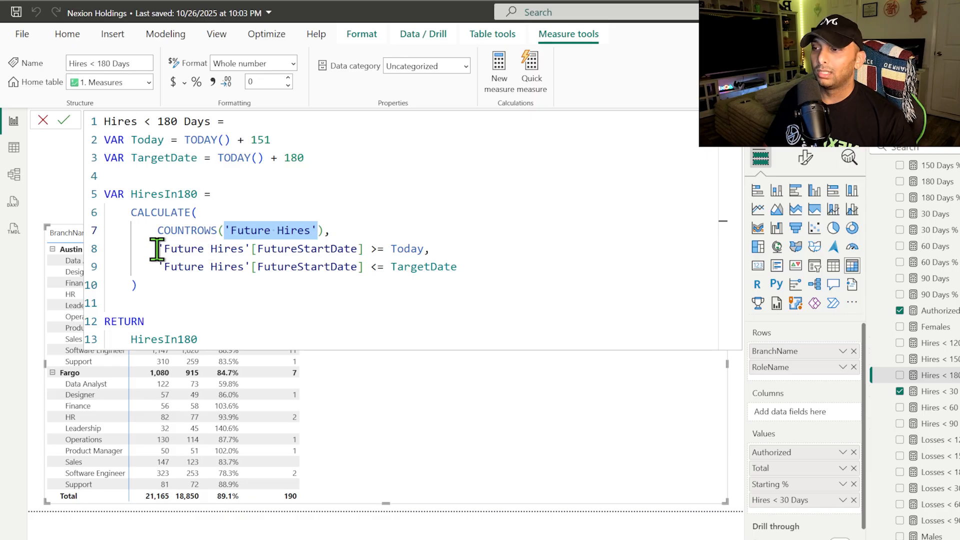
pyautogui.moveTo(156, 249)
pyautogui.mouseDown()
pyautogui.moveTo(365, 250)
pyautogui.moveTo(347, 268)
pyautogui.moveTo(158, 266)
pyautogui.mouseUp()
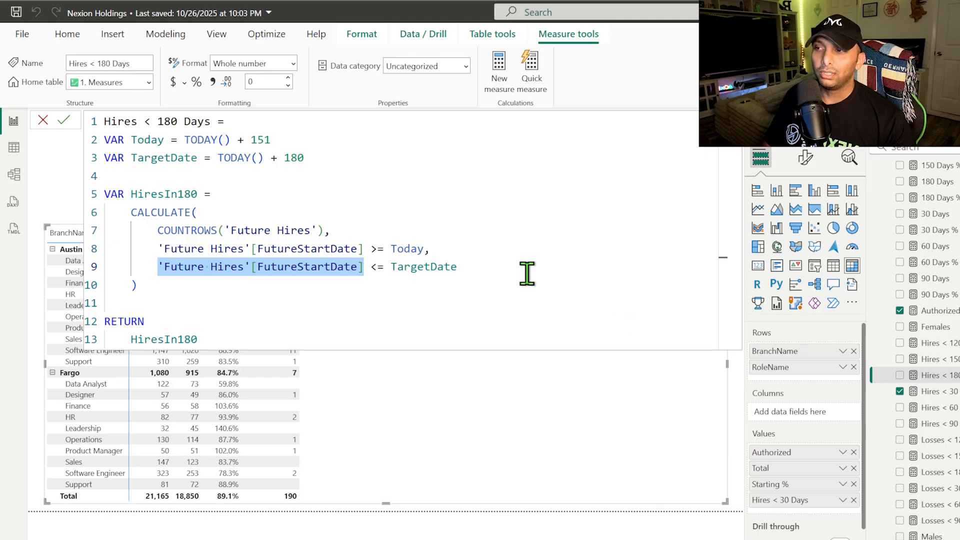
pyautogui.click(491, 394)
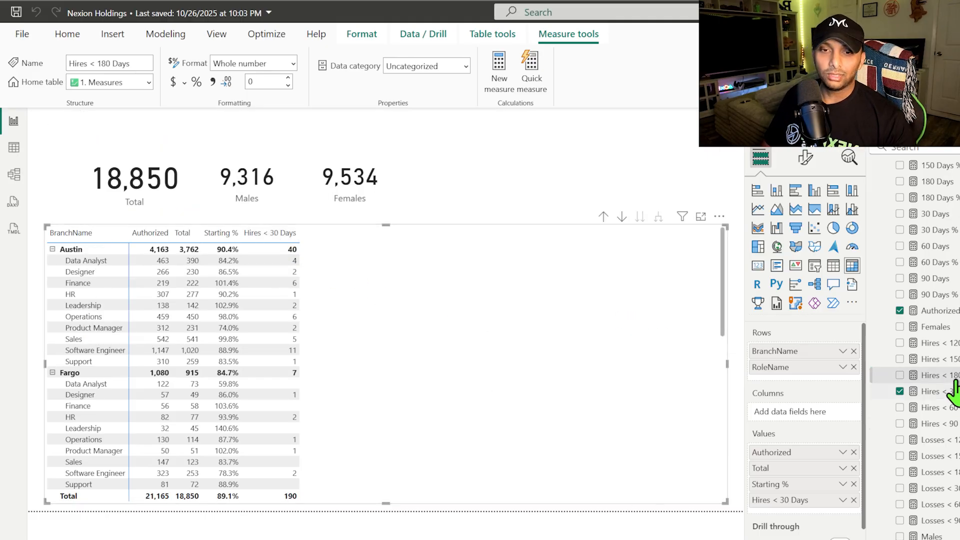
# Step: Copy the formula body of the Hires < 30 Days measure, from VAR Today through the returned HiresIn30
pyautogui.scroll(-4, 945, 395)
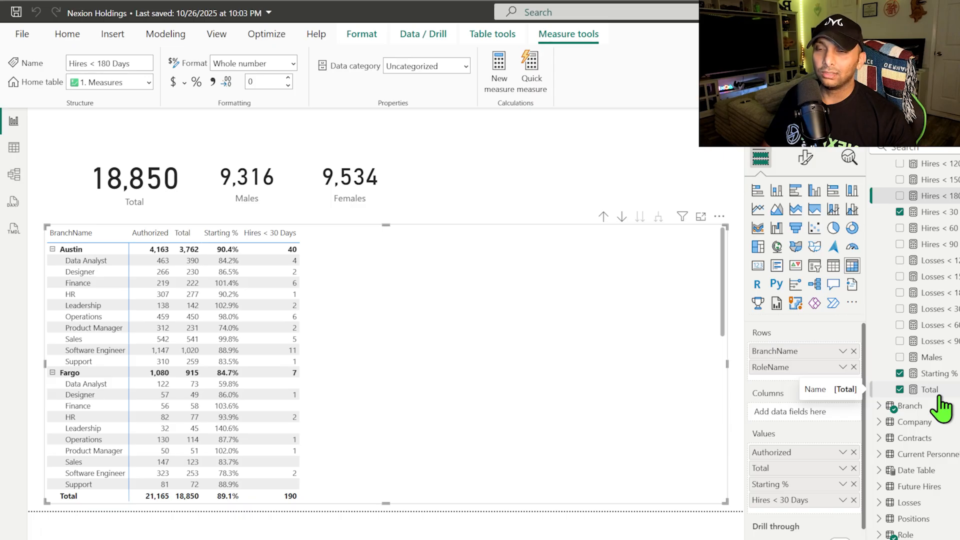
pyautogui.click(933, 308)
pyautogui.click(931, 212)
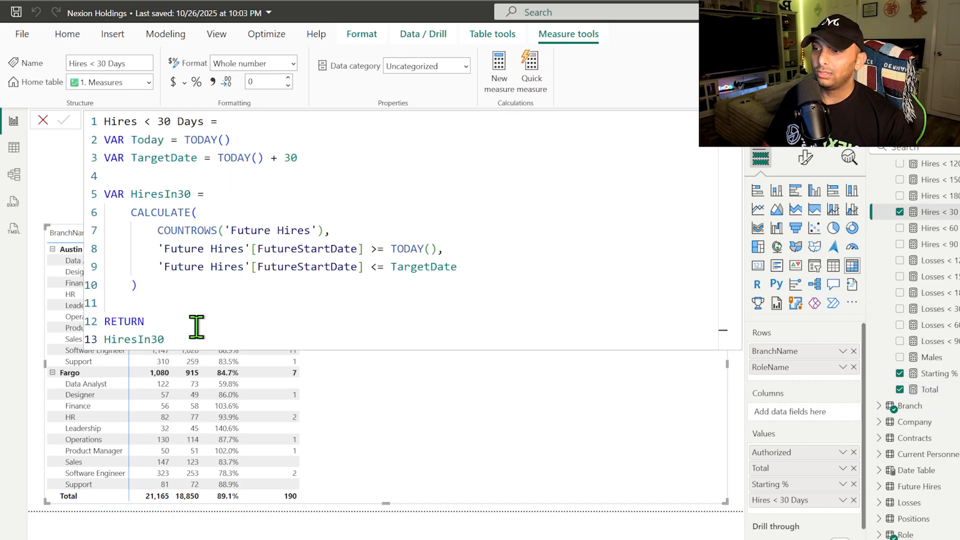
pyautogui.moveTo(165, 339); pyautogui.dragTo(95, 146)
pyautogui.hotkey('ctrl', 'c')
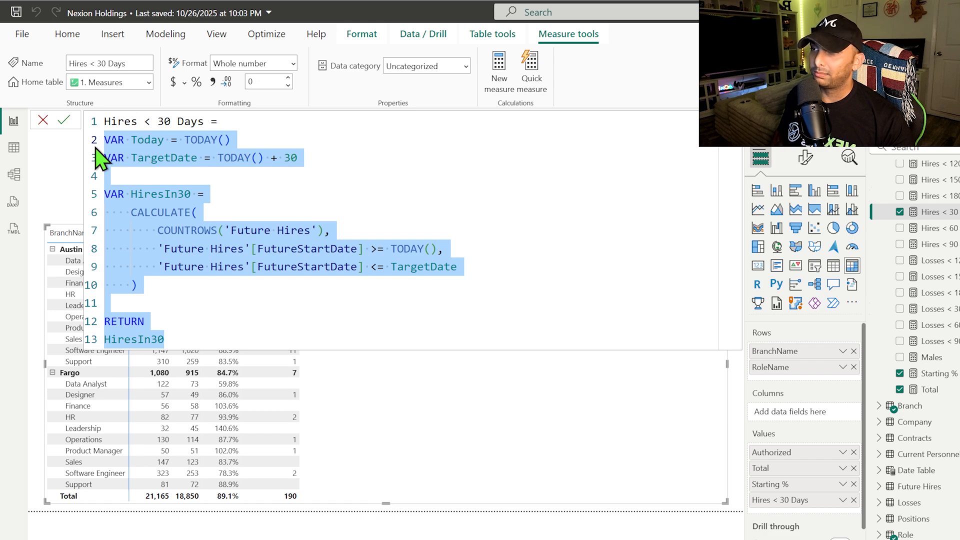
# Step: Create a new measure named Losses < 30 Days and paste the copied formula body beneath its name
pyautogui.click(498, 83)
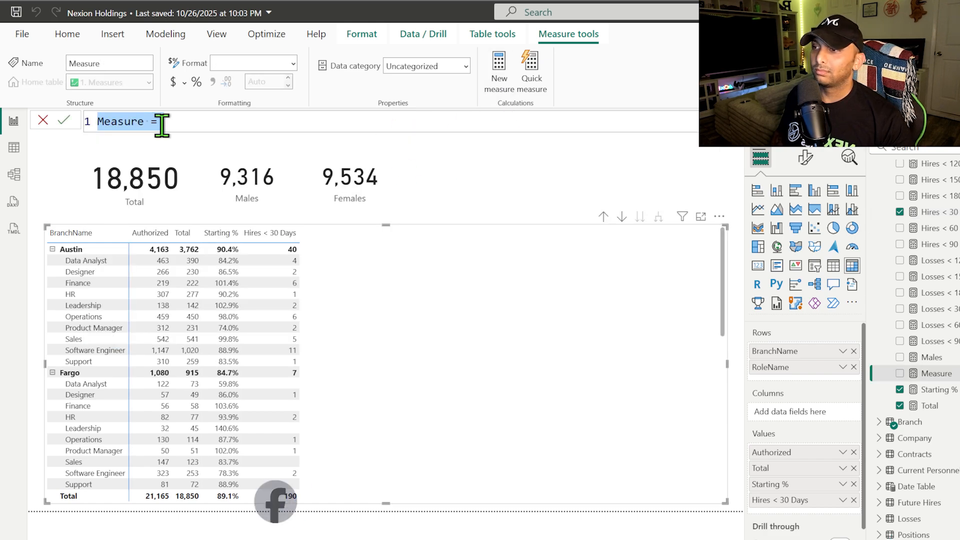
pyautogui.write('Losses')
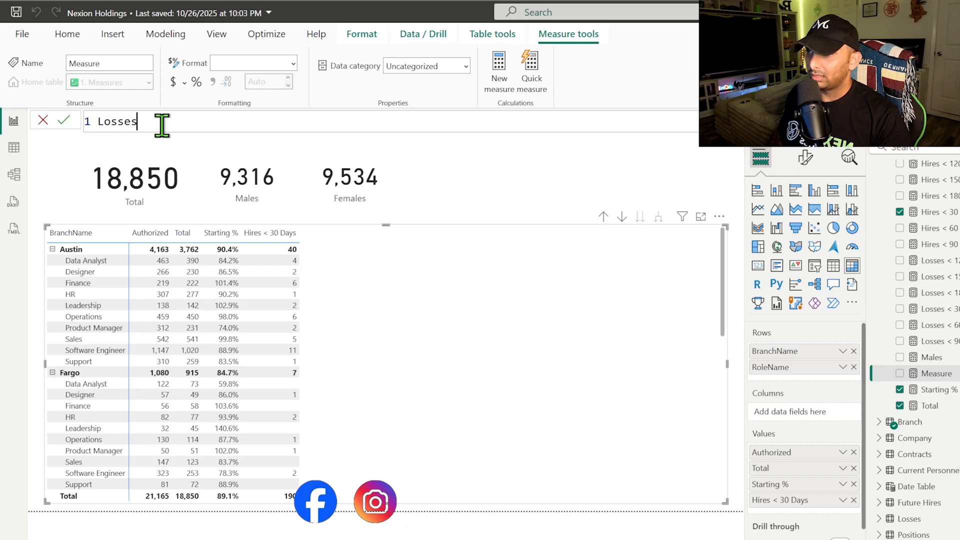
pyautogui.write(' < 30 ')
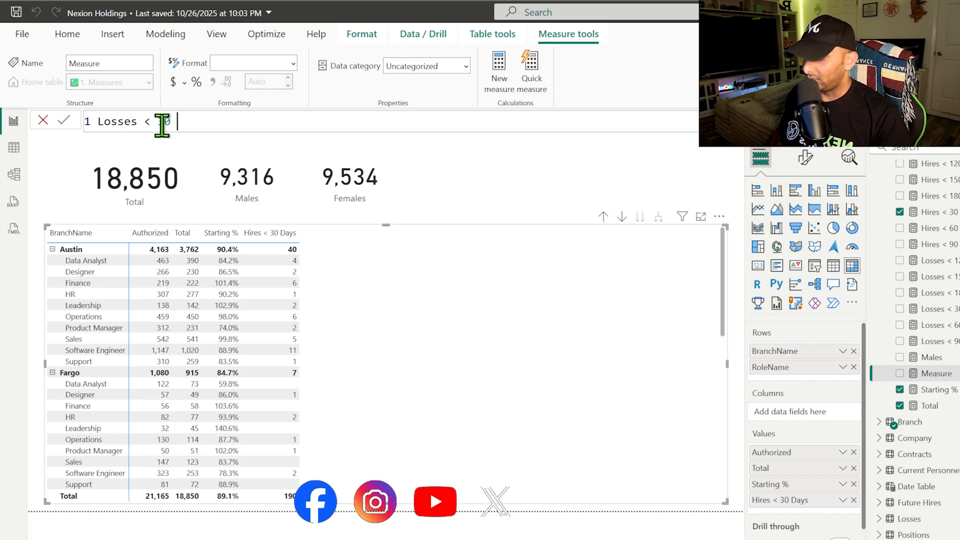
pyautogui.write('Days =')
pyautogui.hotkey('shift', 'Return')
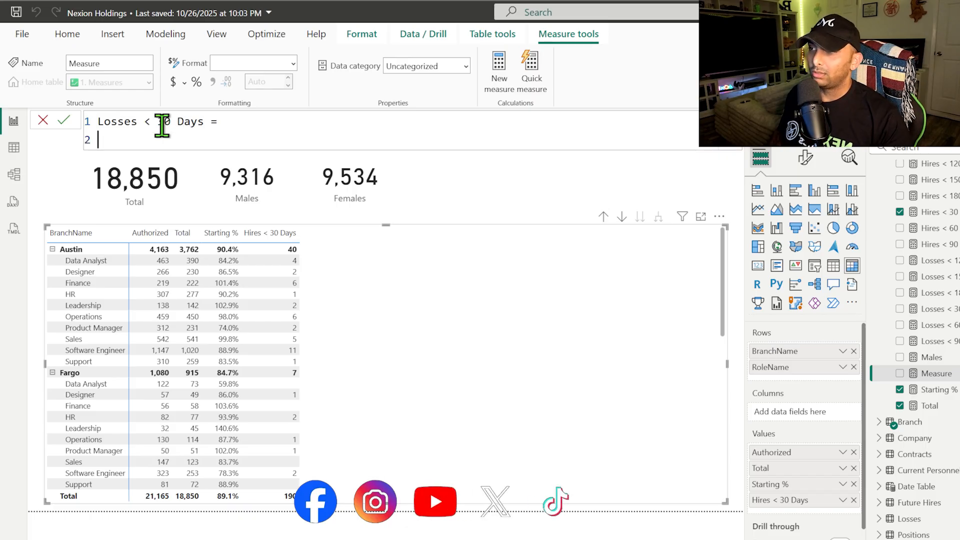
pyautogui.hotkey('ctrl', 'v')
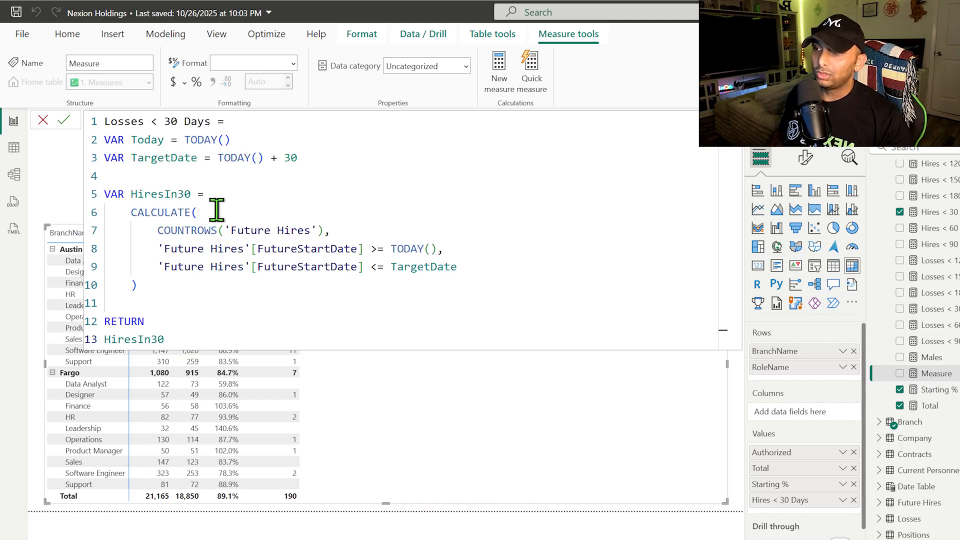
# Step: Replace the 'Future Hires' table in the new measure's COUNTROWS with 'Losses'
pyautogui.moveTo(231, 230); pyautogui.dragTo(313, 227)
pyautogui.write('lo')
pyautogui.click(289, 250)
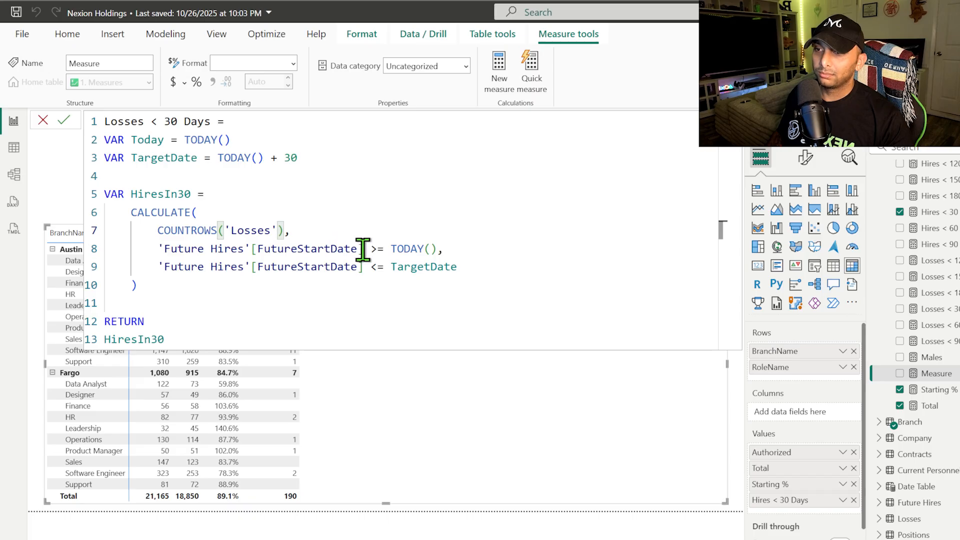
# Step: Base both date filters of the new losses measure on 'Losses'[ProjectedEndDate] instead of 'Future Hires'[FutureStartDate]
pyautogui.moveTo(364, 250); pyautogui.dragTo(164, 249)
pyautogui.write('losse')
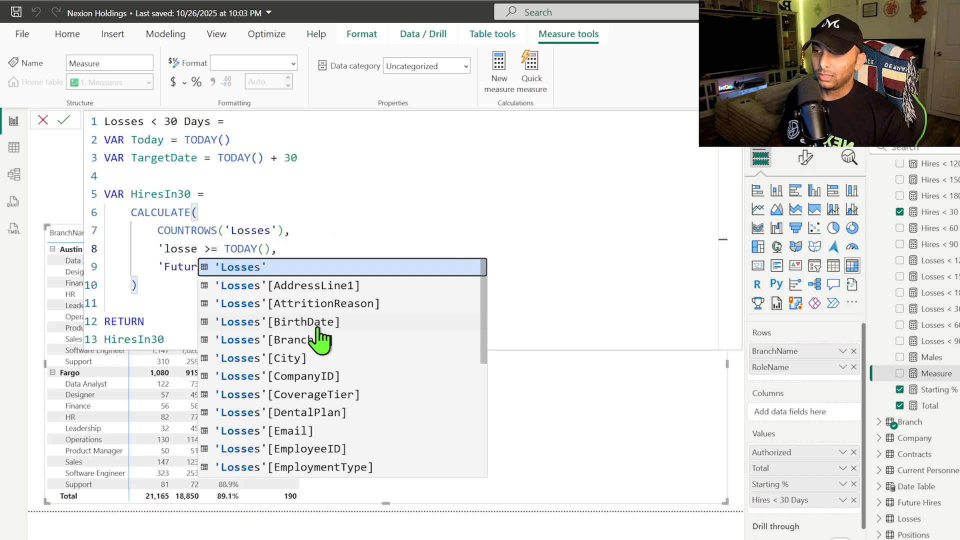
pyautogui.scroll(-2, 320, 330)
pyautogui.scroll(-3, 323, 341)
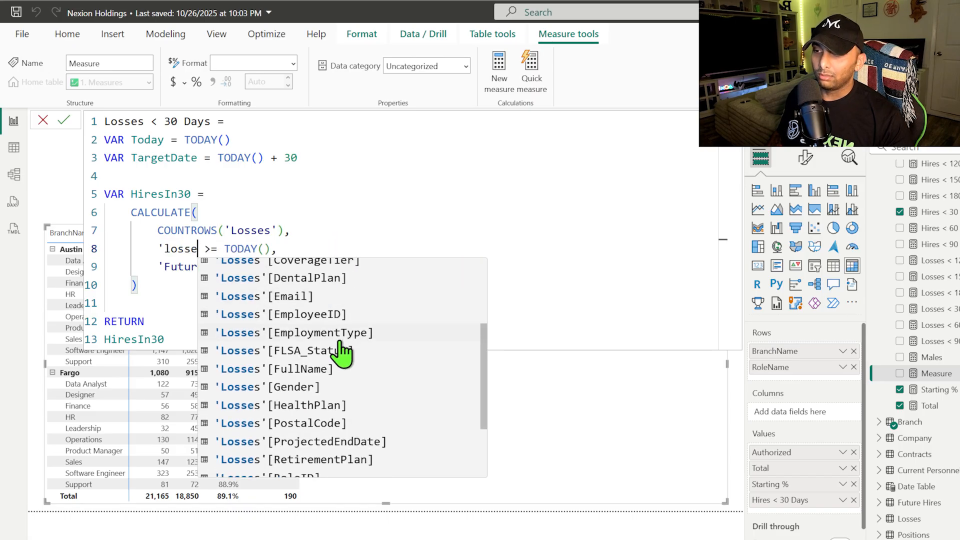
pyautogui.click(339, 409)
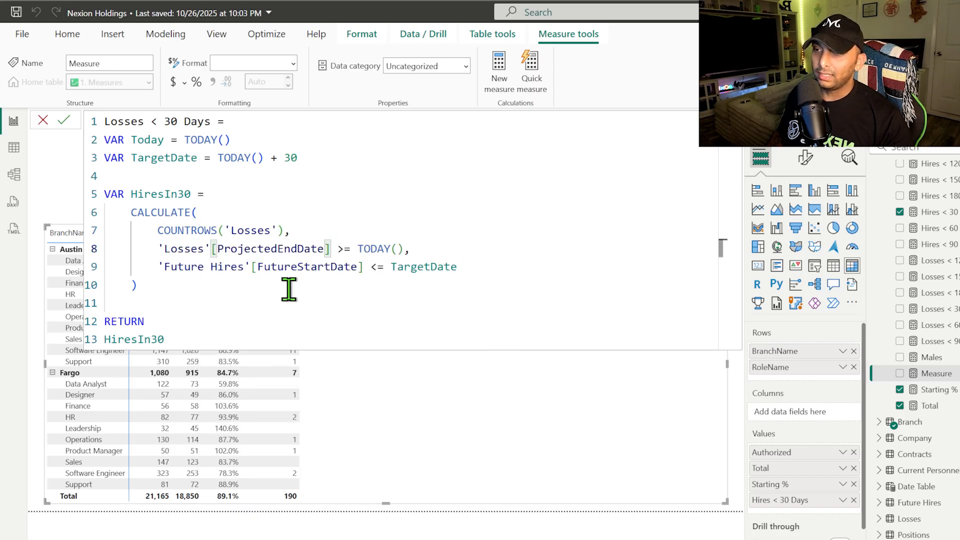
pyautogui.moveTo(331, 249); pyautogui.dragTo(158, 245)
pyautogui.hotkey('ctrl', 'c')
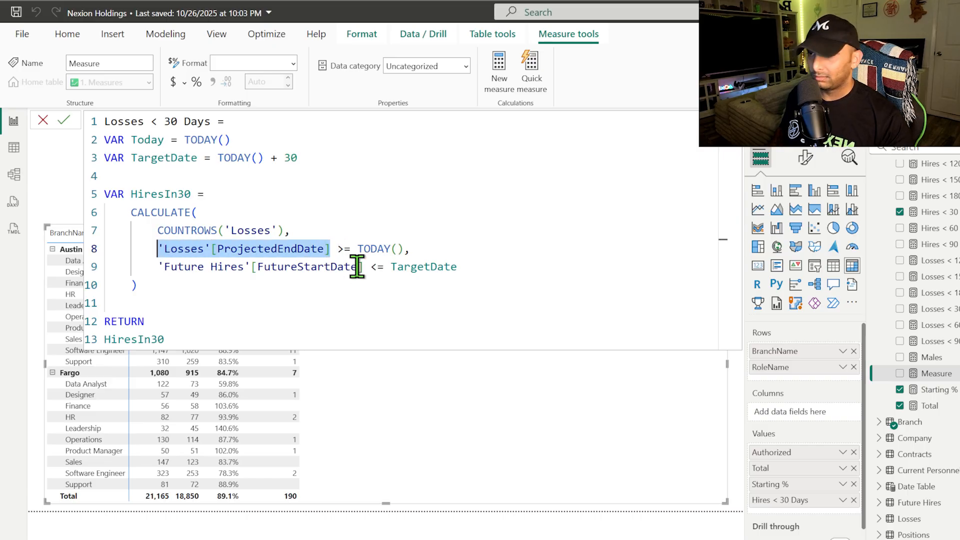
pyautogui.moveTo(364, 267); pyautogui.dragTo(161, 269)
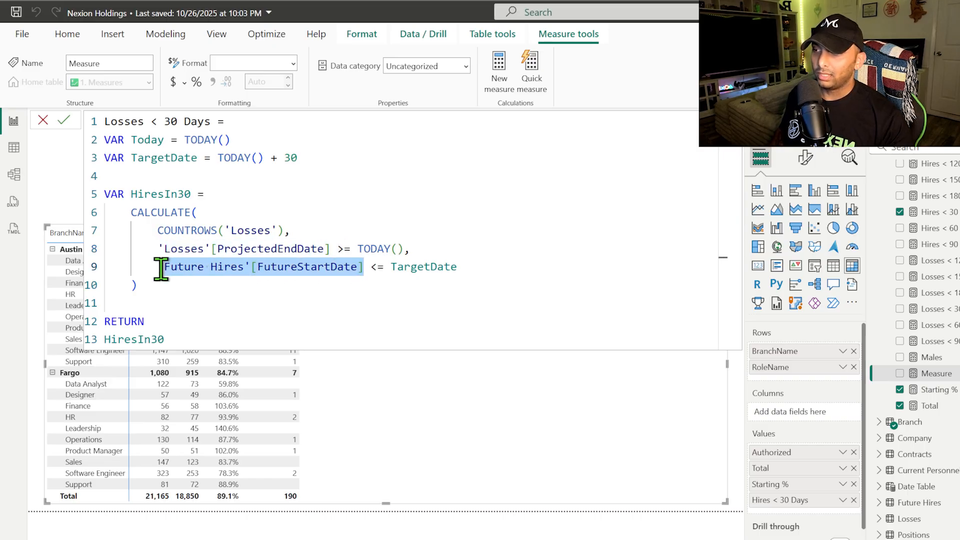
pyautogui.hotkey('ctrl', 'v')
# Step: Rename the HiresIn30 variable to LossesIn30 in both its declaration and the RETURN statement
pyautogui.click(137, 194)
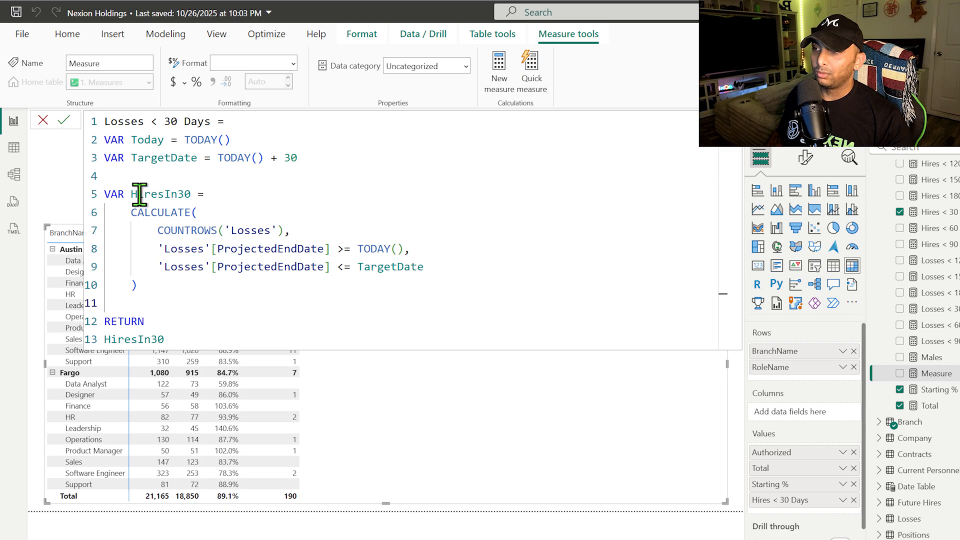
pyautogui.press('BackSpace')
pyautogui.press('BackSpace')
pyautogui.press('BackSpace')
pyautogui.press('BackSpace')
pyautogui.press('BackSpace')
pyautogui.write('Losses')
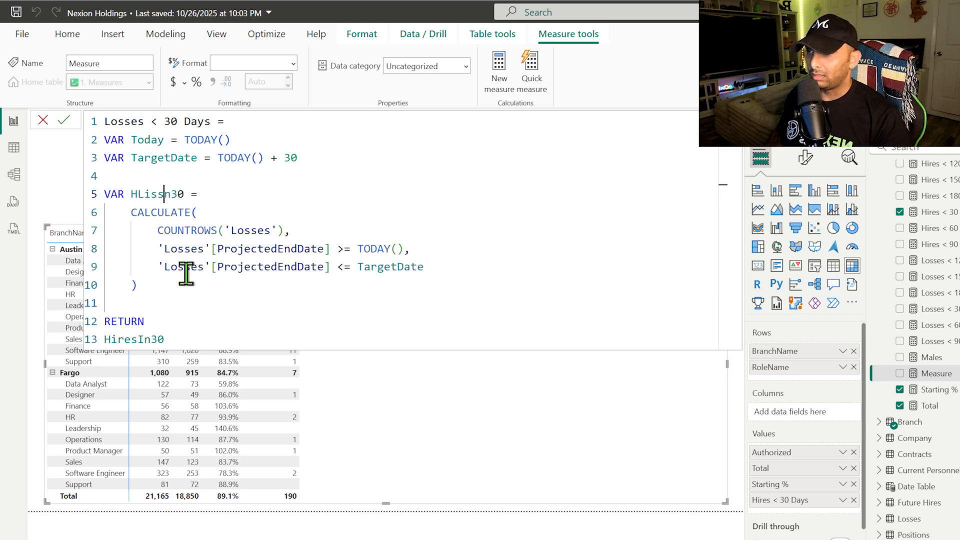
pyautogui.doubleClick(137, 339)
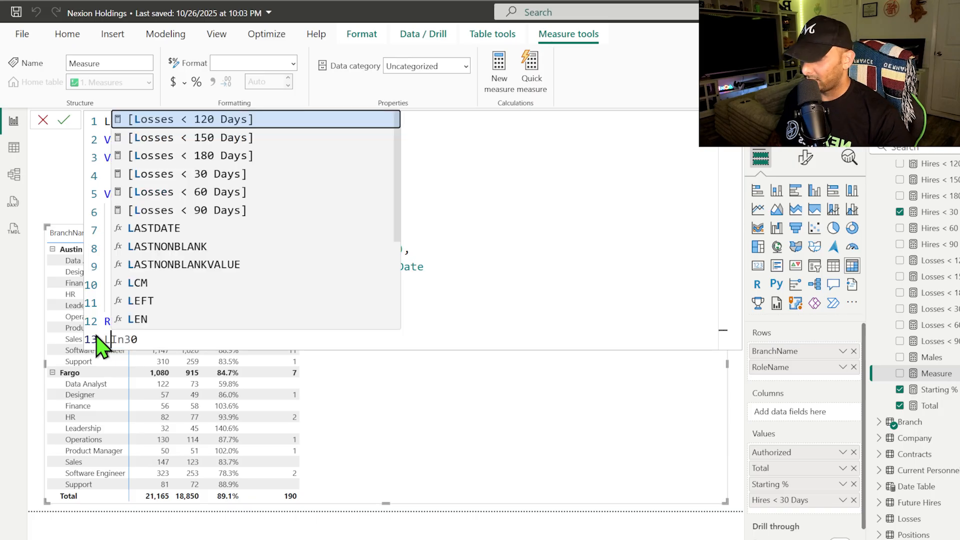
pyautogui.write('Losses')
pyautogui.click(150, 302)
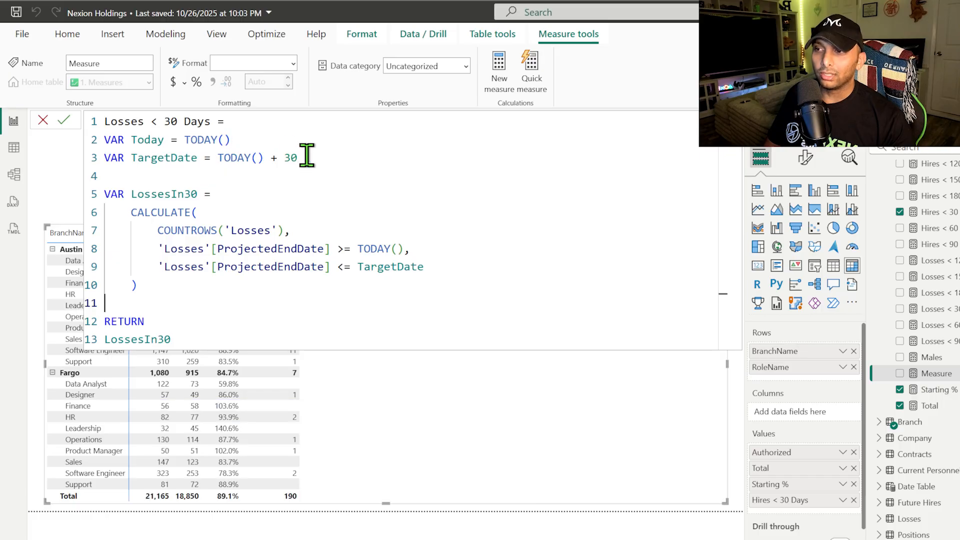
# Step: Review the draft's Today variable, leave the draft uncommitted, and add the existing Losses < 30 Days measure to the matrix values
pyautogui.moveTo(300, 158); pyautogui.dragTo(236, 144)
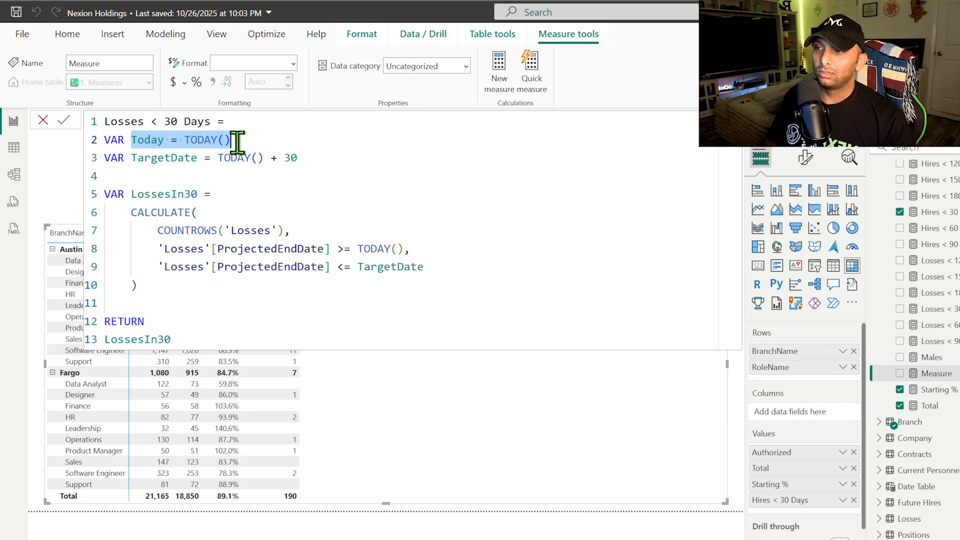
pyautogui.click(186, 181)
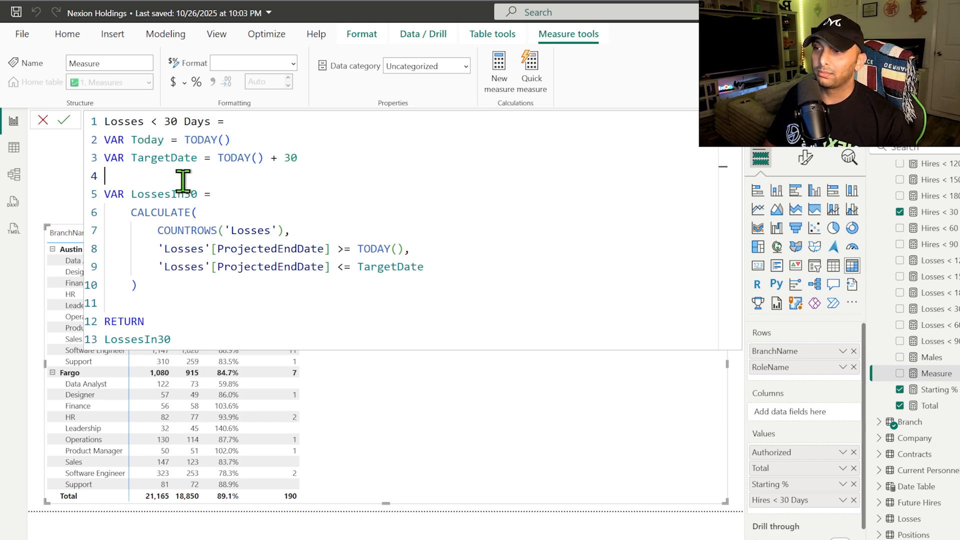
pyautogui.click(505, 339)
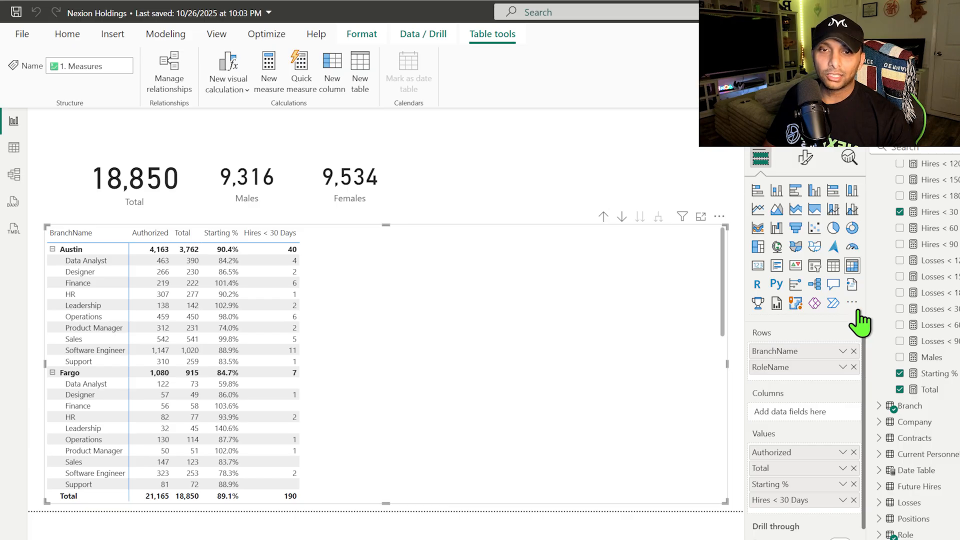
pyautogui.click(899, 309)
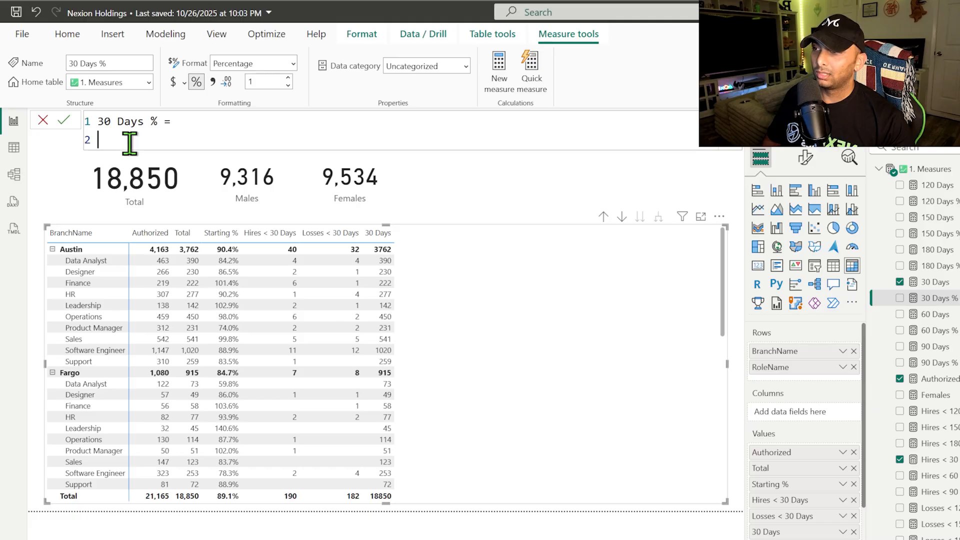
# Step: Start the 30 Days % measure's formula as a DIVIDE with the 30 Days measure as numerator
pyautogui.write('divide')
pyautogui.press('Tab')
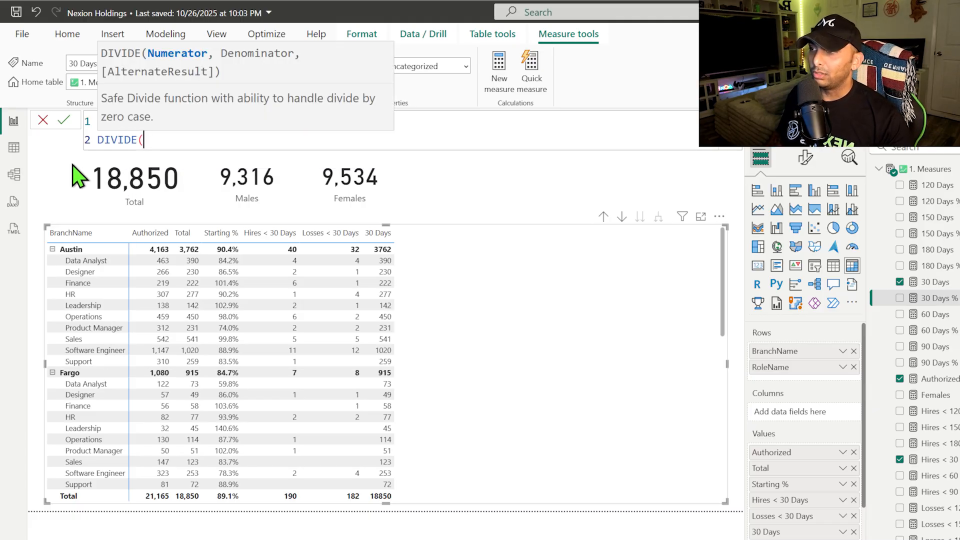
pyautogui.write('30')
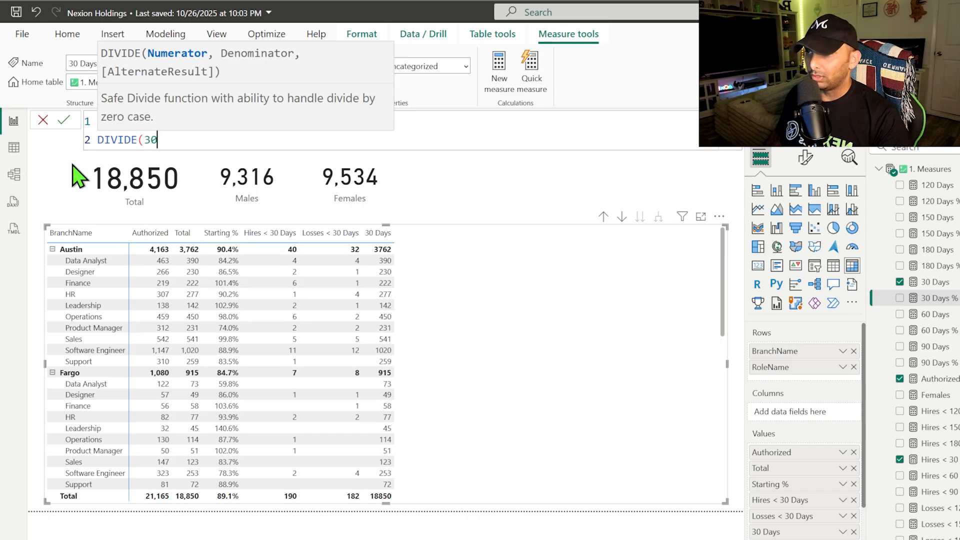
pyautogui.press('BackSpace')
pyautogui.press('BackSpace')
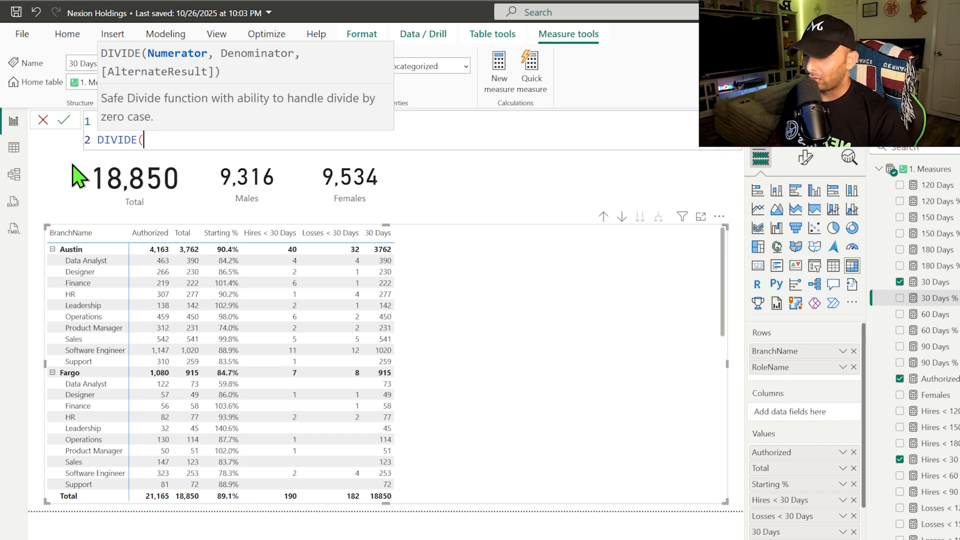
pyautogui.write("'")
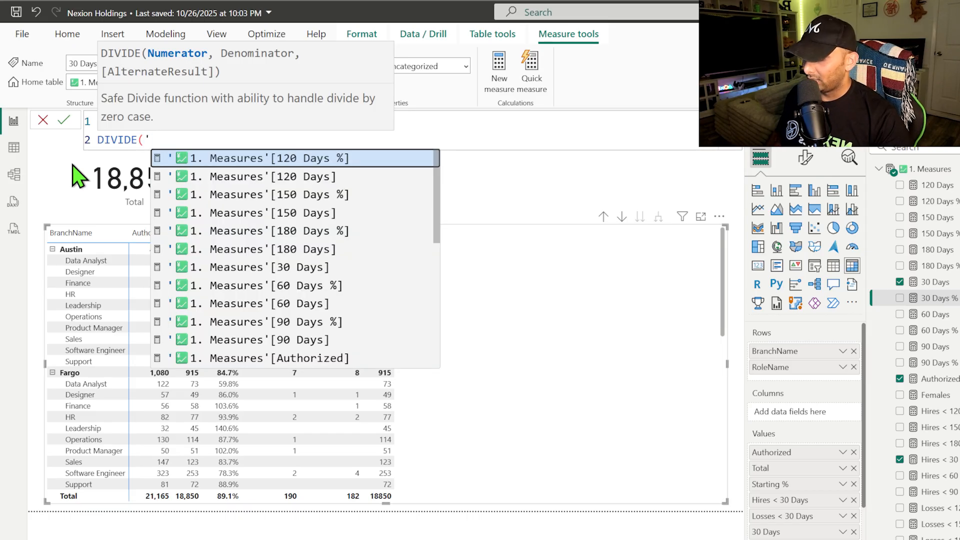
pyautogui.write('30')
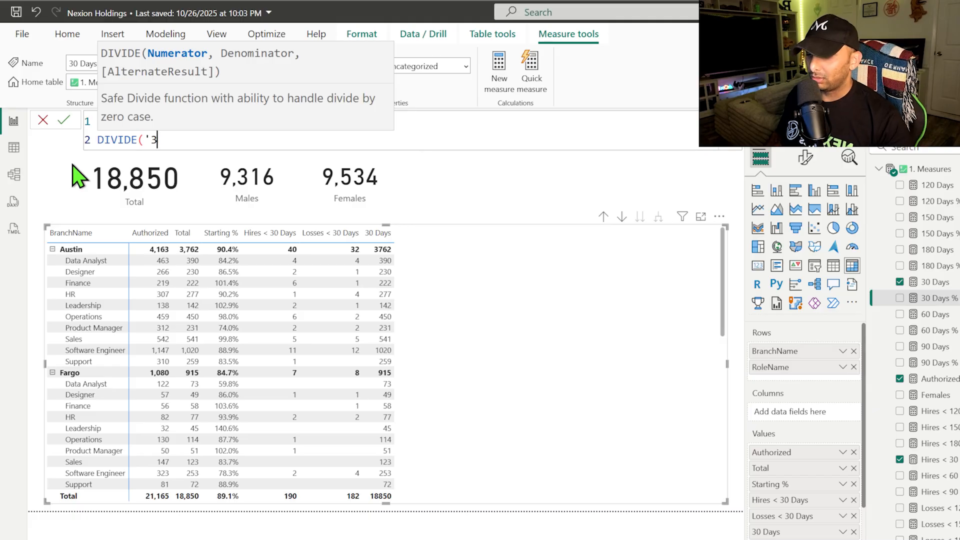
pyautogui.press('BackSpace')
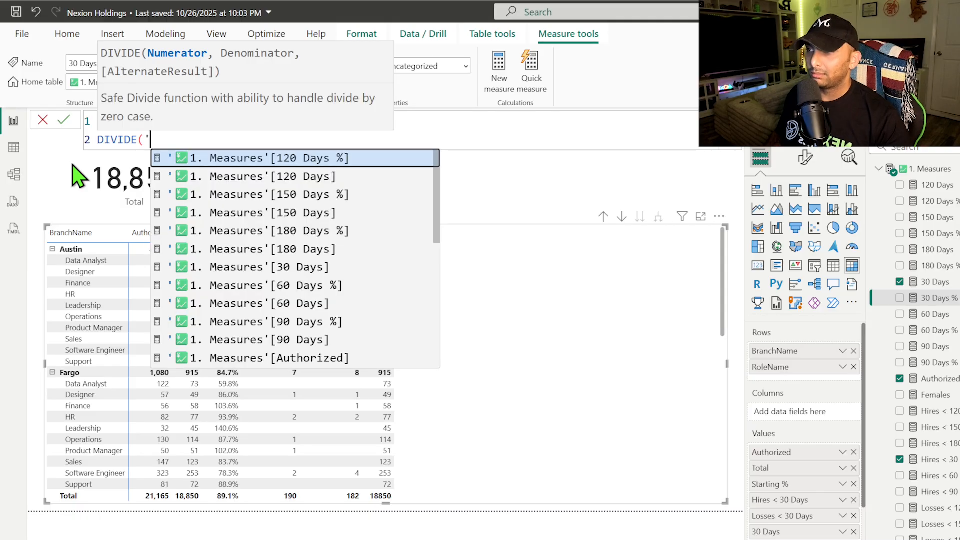
pyautogui.click(240, 269)
pyautogui.write(', ')
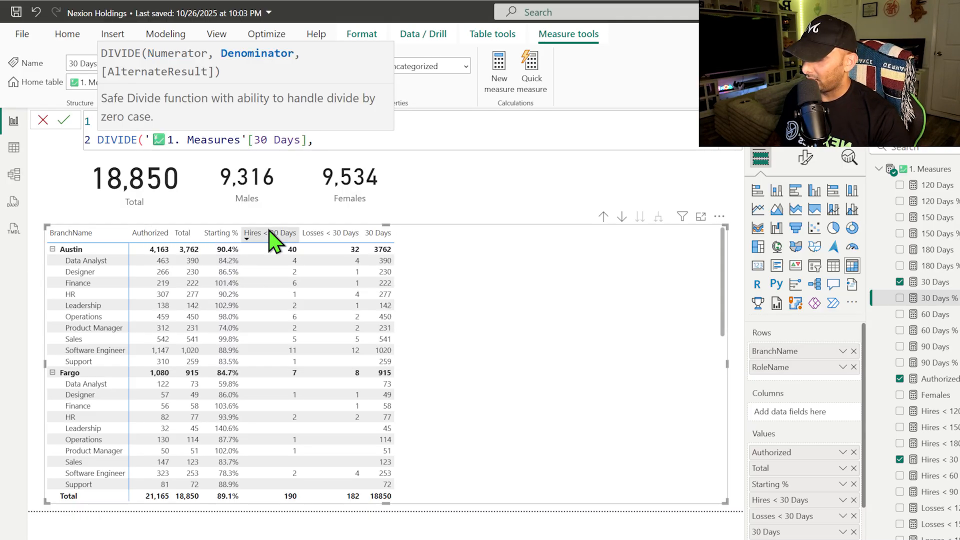
# Step: Complete the DIVIDE with [Authorized] as denominator and 0 as alternate result, commit the 30 Days % measure, and add it to the matrix values
pyautogui.write('auth')
pyautogui.press('Tab')
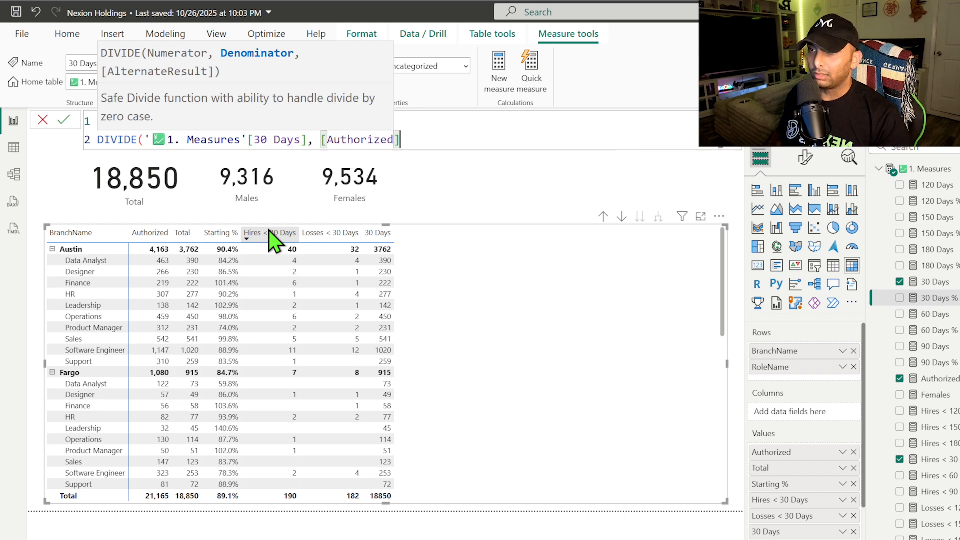
pyautogui.write(', 0)')
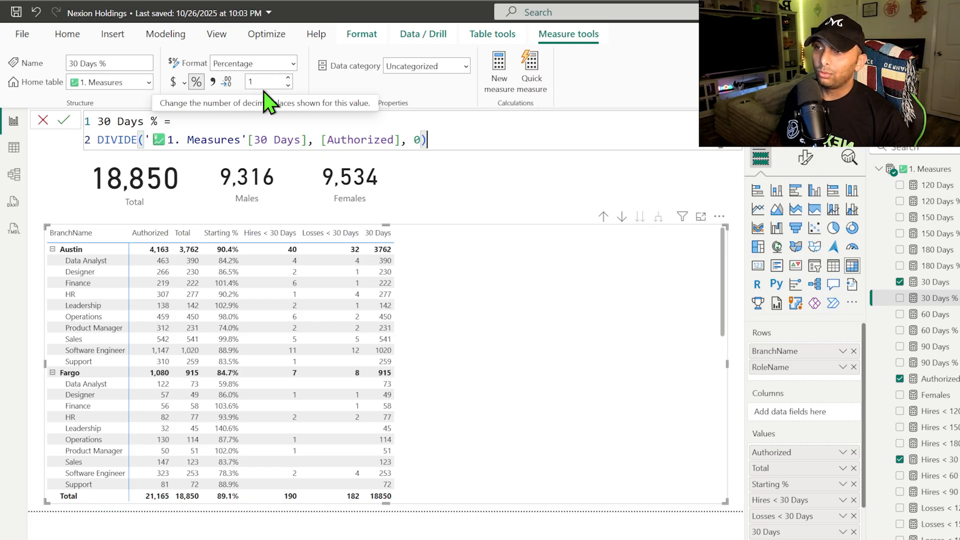
pyautogui.click(62, 120)
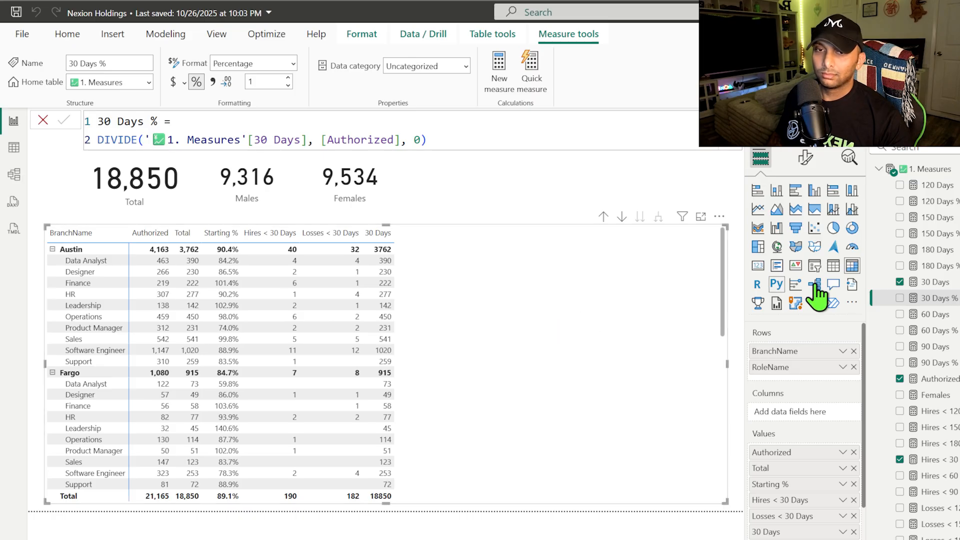
pyautogui.click(900, 299)
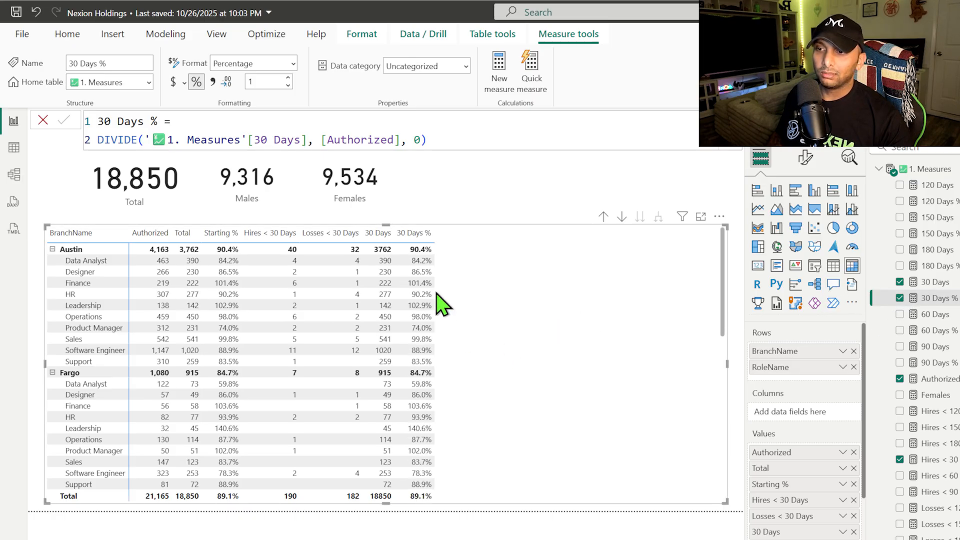
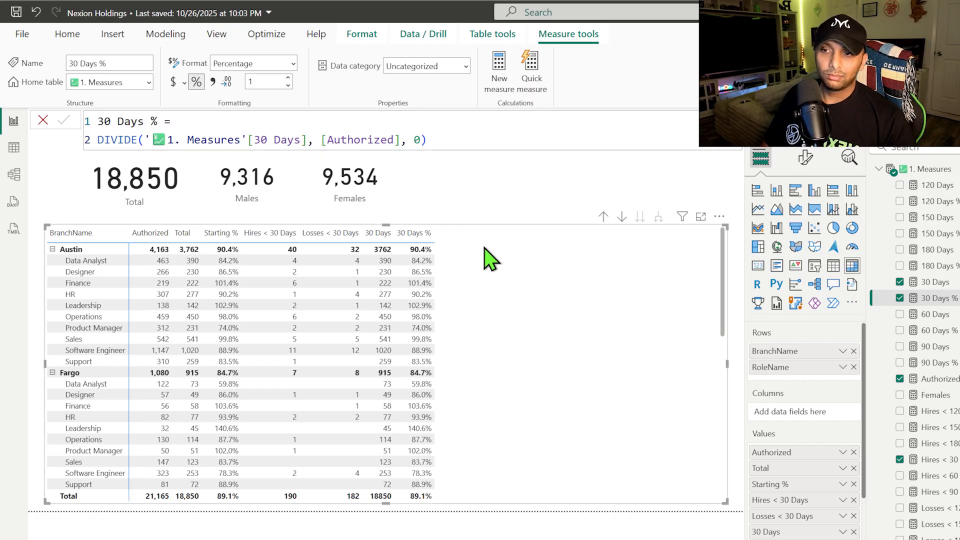
# Step: Remove the 30 Days, Hires < 30 Days and Losses < 30 Days measures from the matrix values
pyautogui.click(900, 283)
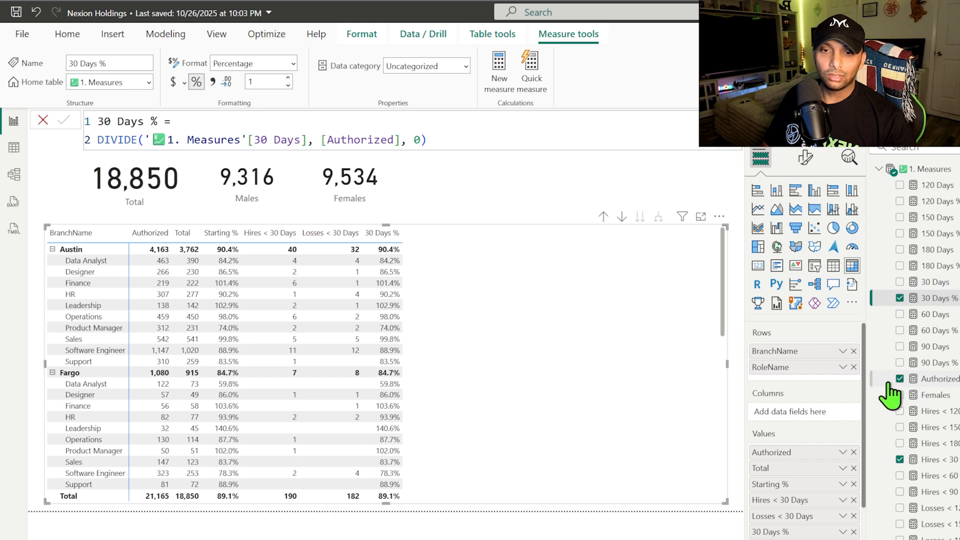
pyautogui.scroll(-3, 898, 393)
pyautogui.scroll(-2, 817, 419)
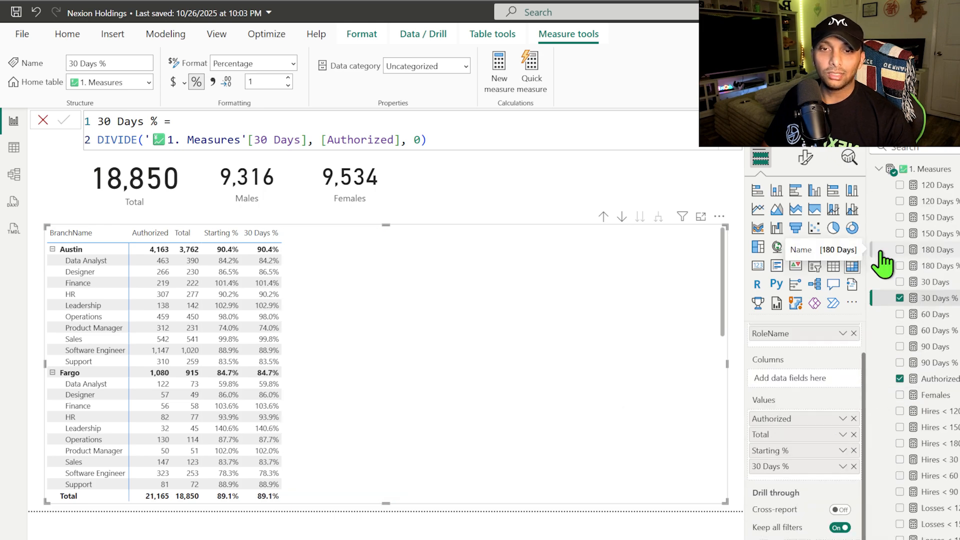
# Step: Add the 60, 90, 120, 150 and 180 Days % measures to the matrix values in ascending order
pyautogui.click(900, 331)
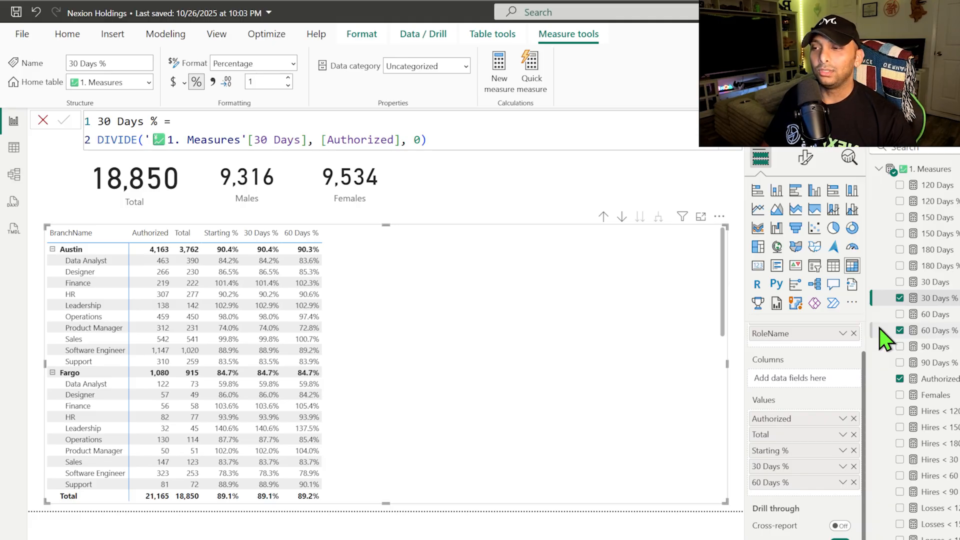
pyautogui.click(900, 363)
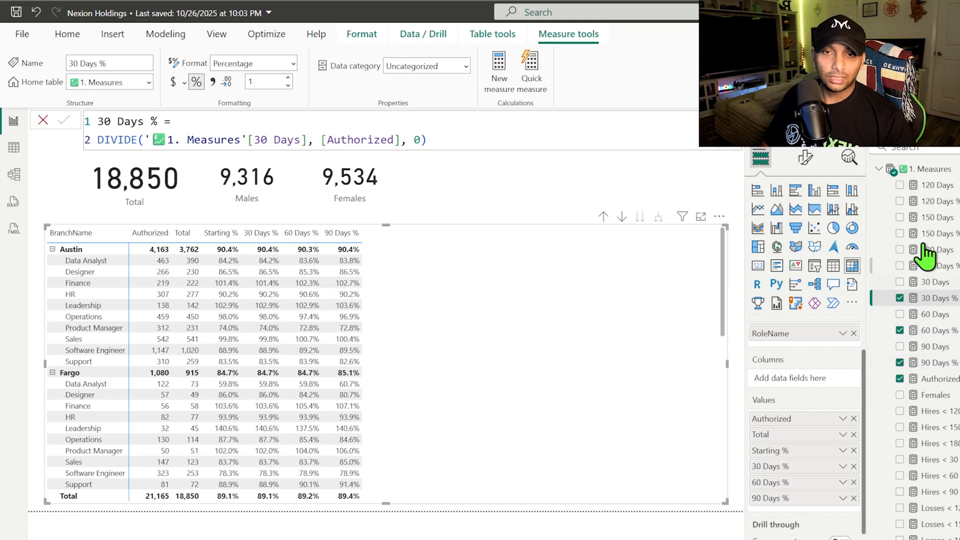
pyautogui.click(900, 201)
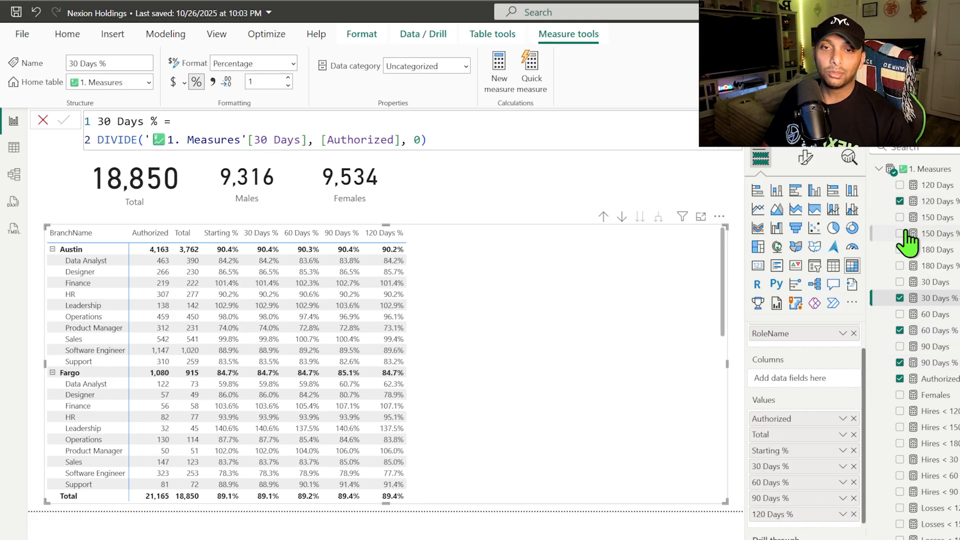
pyautogui.click(900, 233)
pyautogui.click(899, 265)
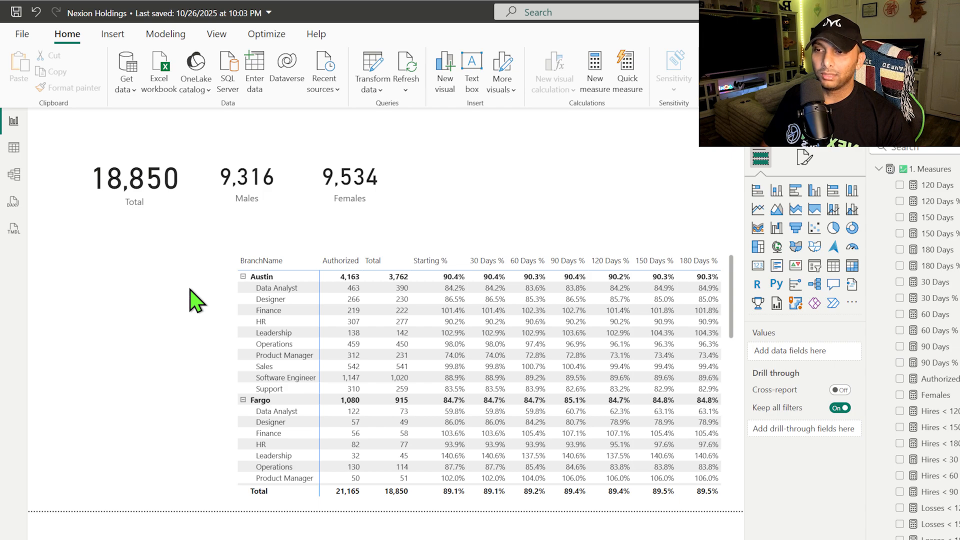
# Step: Center-align the matrix's Authorized column, applying the specific column formatting to its header and total as well
pyautogui.click(411, 260)
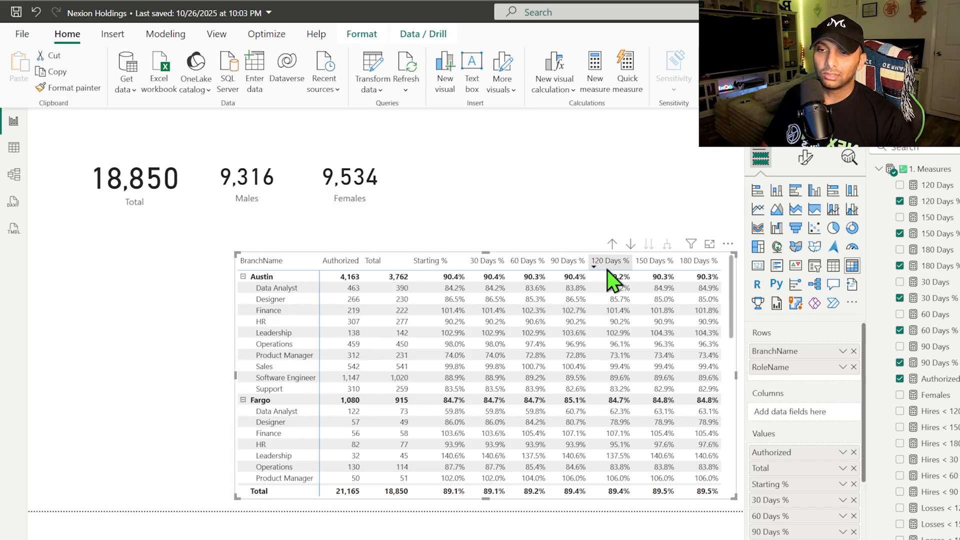
pyautogui.click(805, 159)
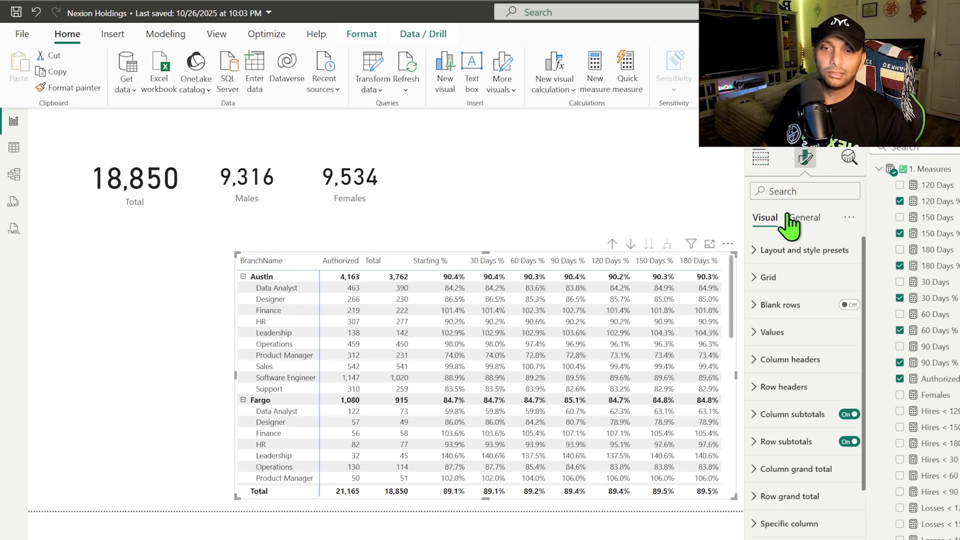
pyautogui.scroll(-3, 797, 260)
pyautogui.click(788, 436)
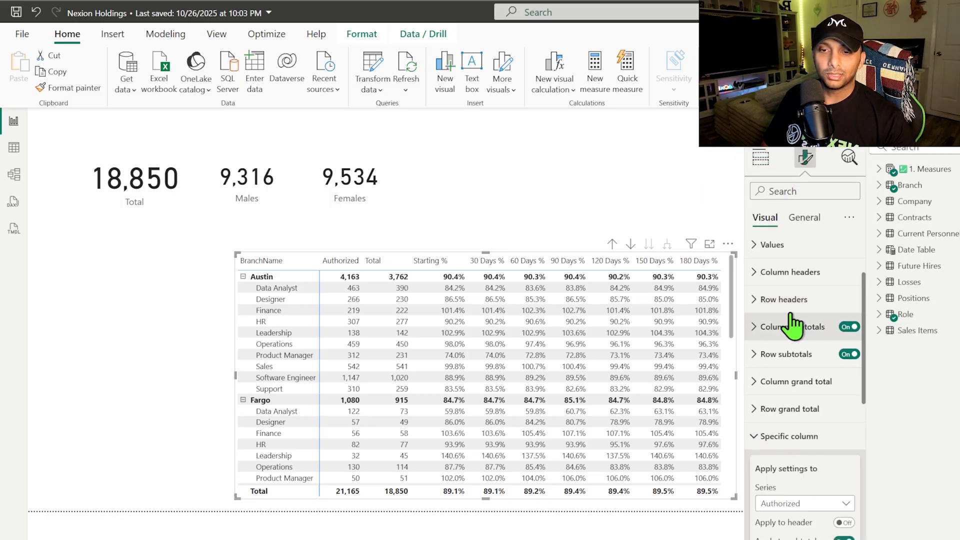
pyautogui.scroll(-8, 796, 317)
pyautogui.scroll(3, 801, 314)
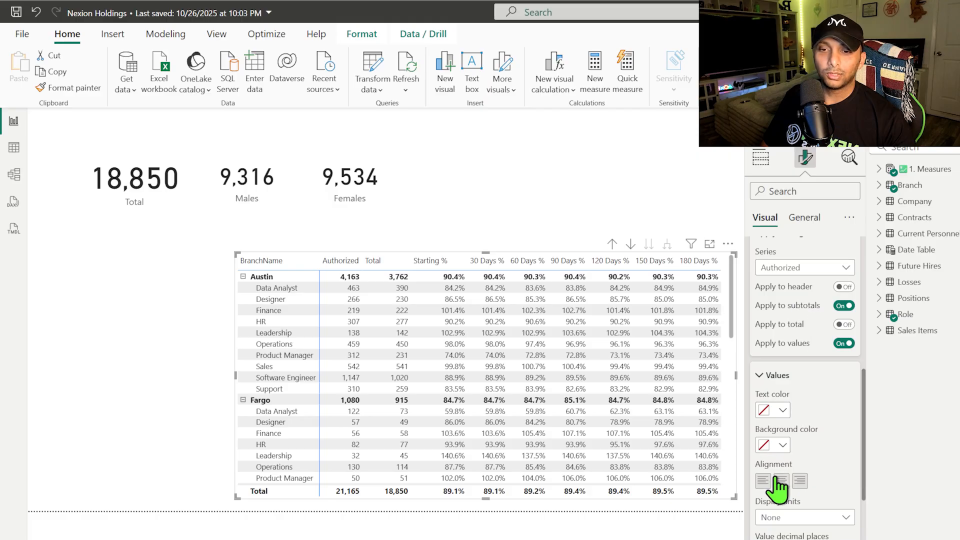
pyautogui.click(844, 288)
pyautogui.click(844, 324)
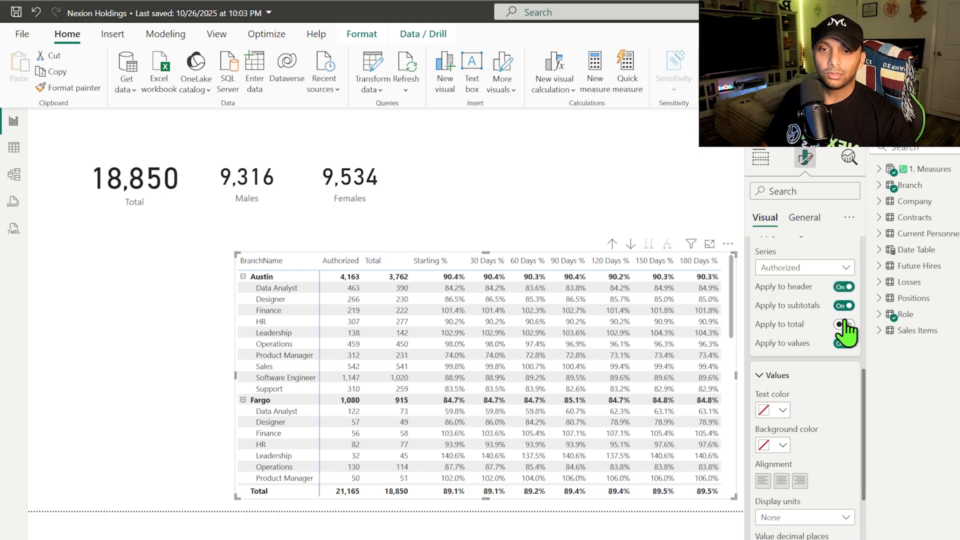
pyautogui.click(781, 481)
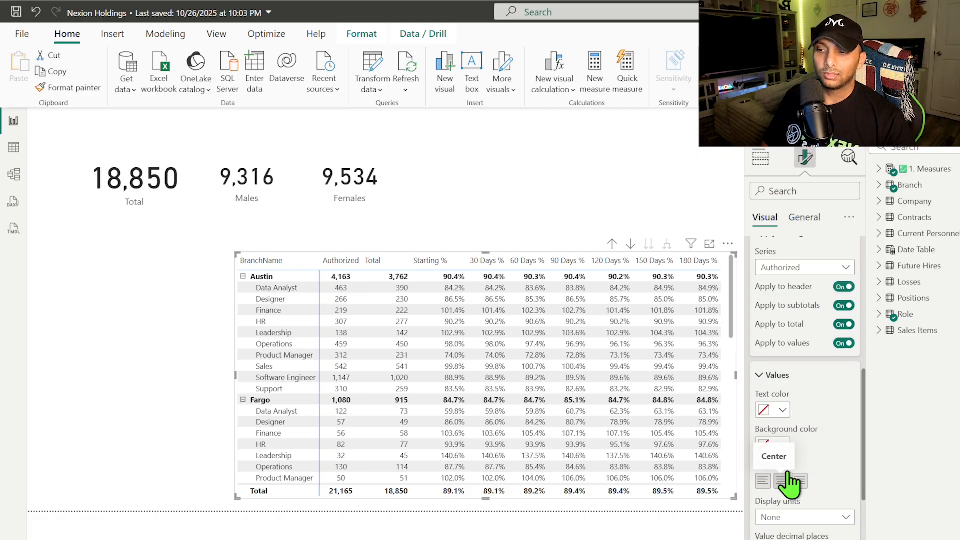
# Step: Center-align the matrix's Total column, including its header and total row
pyautogui.click(778, 269)
pyautogui.click(779, 300)
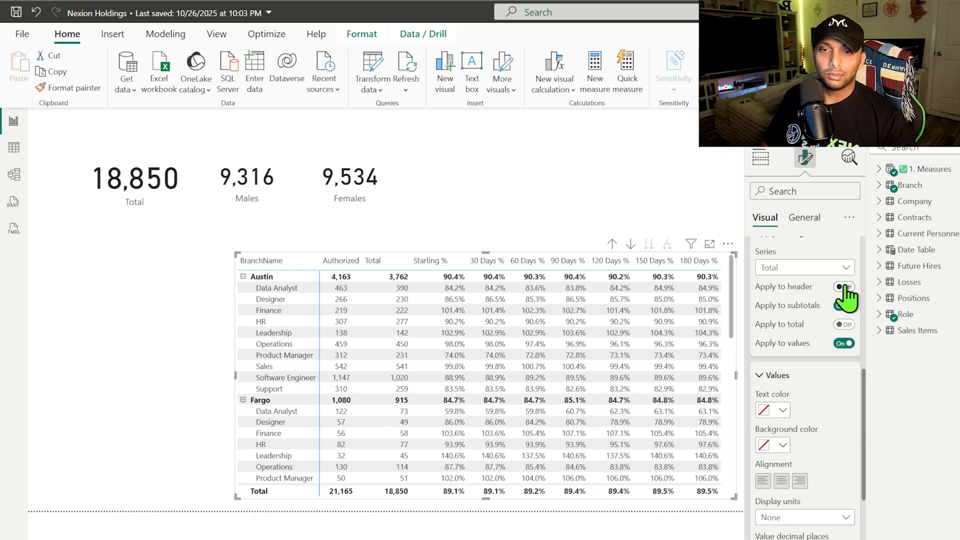
pyautogui.click(844, 287)
pyautogui.click(845, 305)
pyautogui.click(844, 325)
pyautogui.click(781, 481)
# Step: Center-align the Starting % column and the 30 to 180 Days % columns, including their headers, subtotals and totals
pyautogui.click(800, 268)
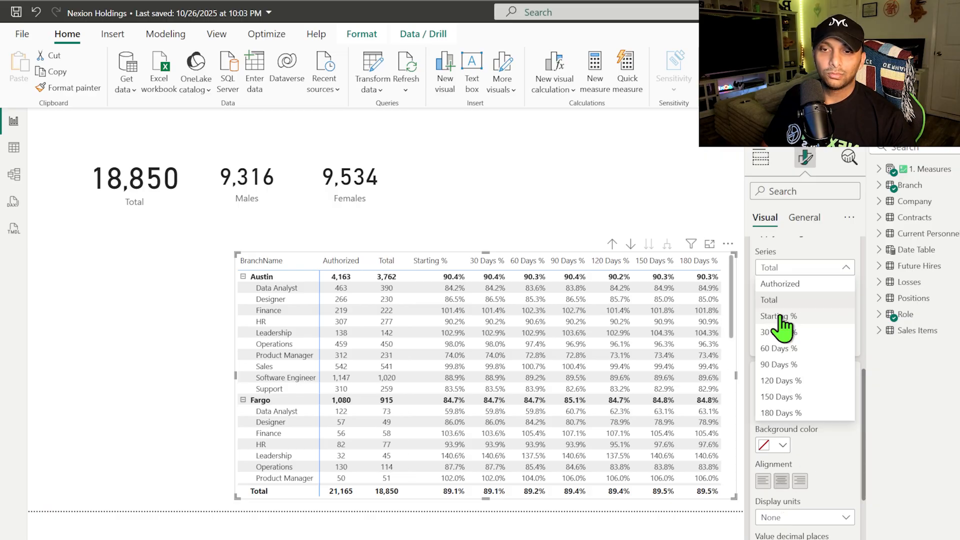
pyautogui.click(780, 317)
pyautogui.click(845, 287)
pyautogui.click(845, 305)
pyautogui.click(843, 326)
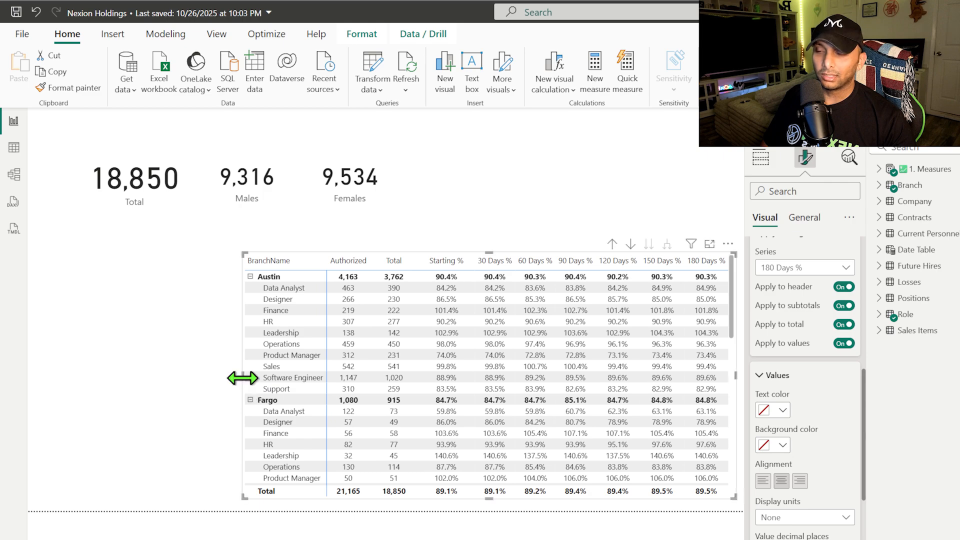
pyautogui.click(167, 383)
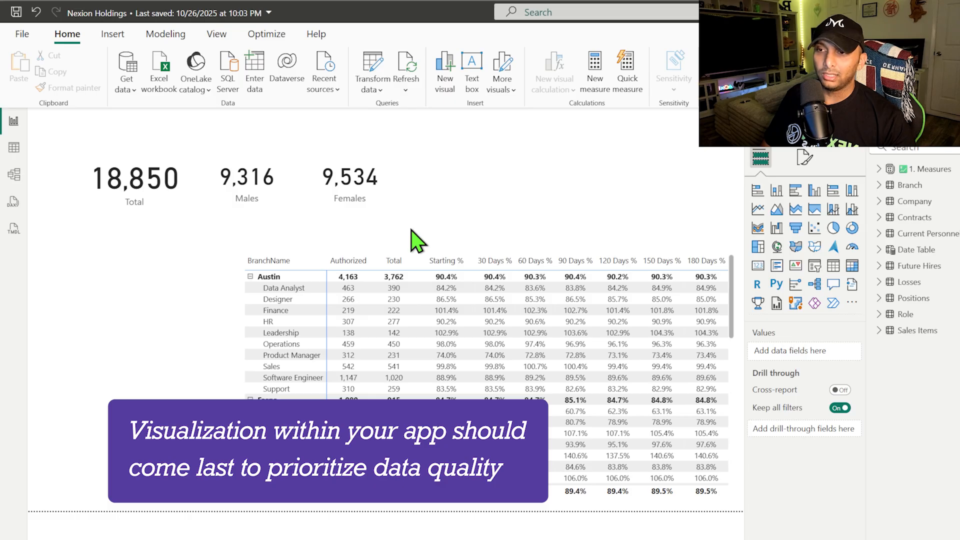
# Step: Add an Authorized card from a copy of the Females card and place it between Total and Females, with Males after Females
pyautogui.click(373, 197)
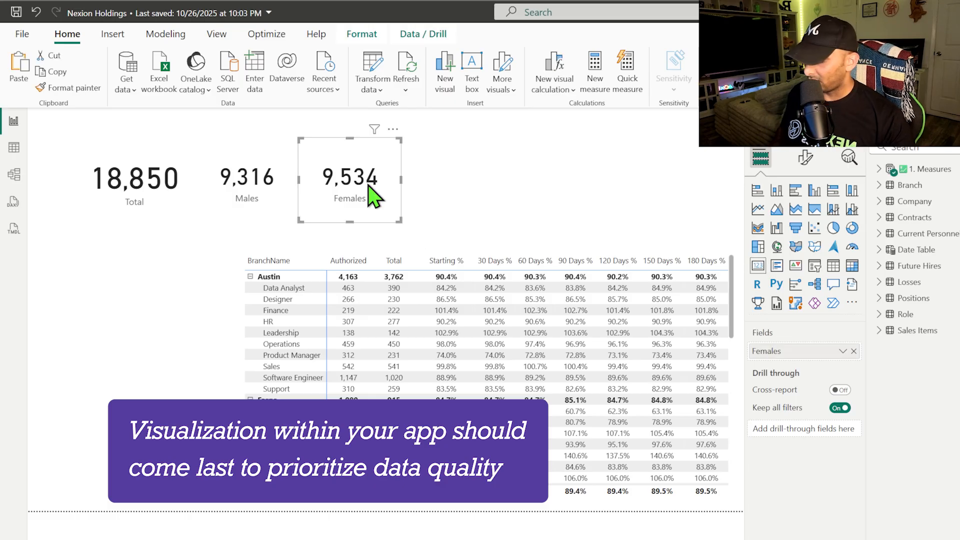
pyautogui.hotkey('ctrl', 'c')
pyautogui.hotkey('ctrl', 'v')
pyautogui.moveTo(369, 193); pyautogui.dragTo(466, 183)
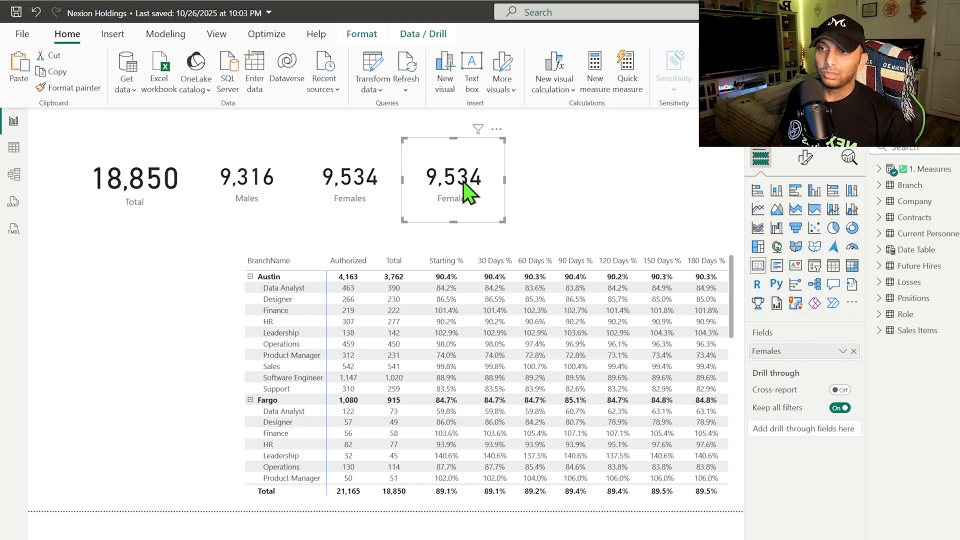
pyautogui.click(881, 170)
pyautogui.click(854, 351)
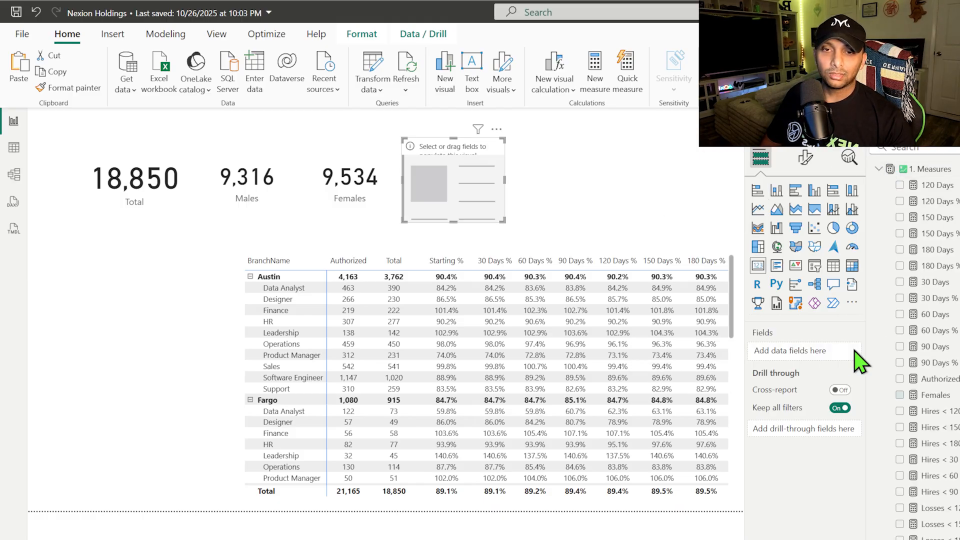
pyautogui.click(899, 380)
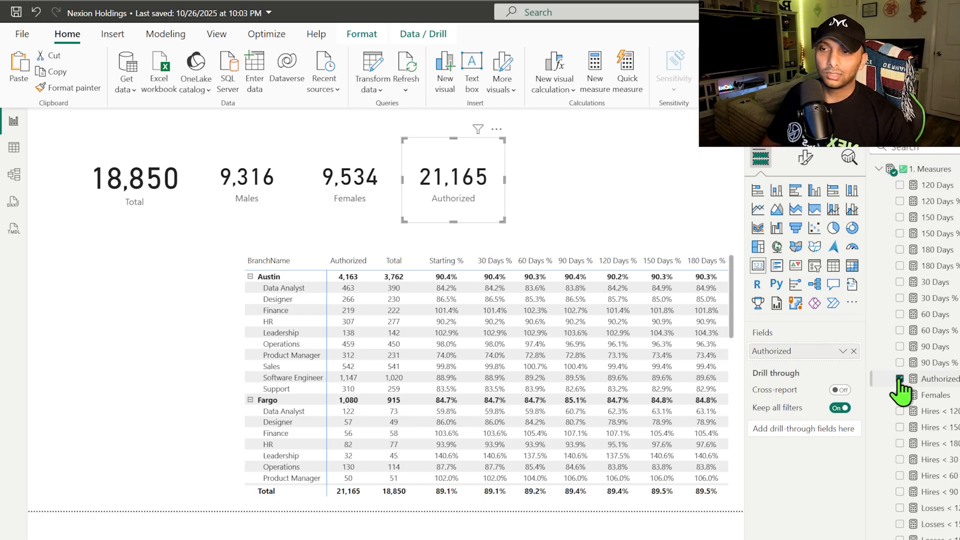
pyautogui.hotkey('ctrl', 'c')
pyautogui.hotkey('ctrl', 'v')
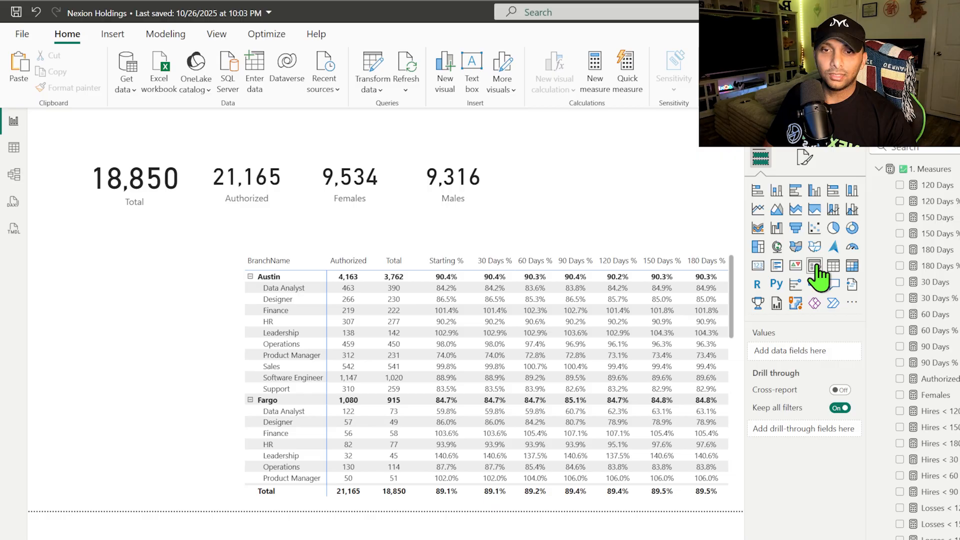
# Step: Insert an empty slicer on the canvas beside the Males card
pyautogui.click(815, 265)
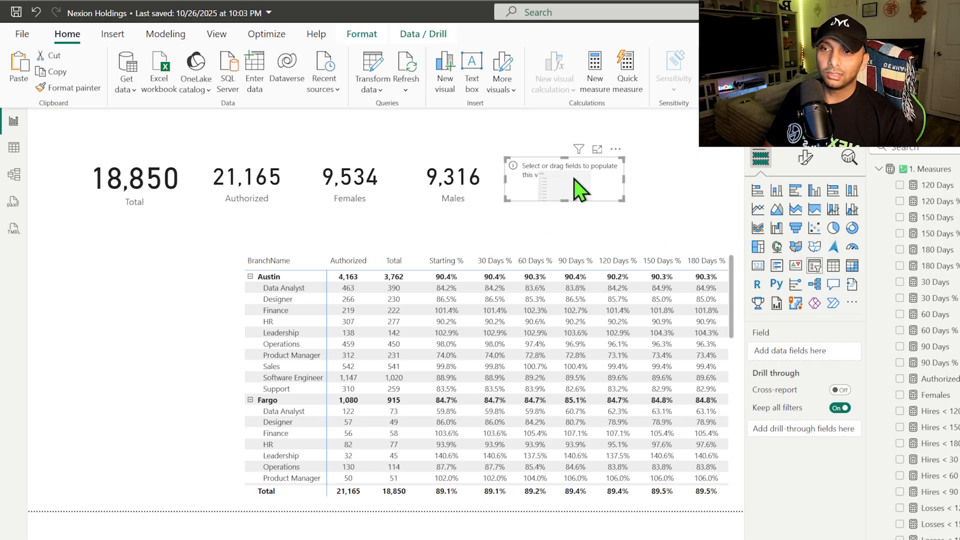
pyautogui.moveTo(574, 184); pyautogui.dragTo(574, 186)
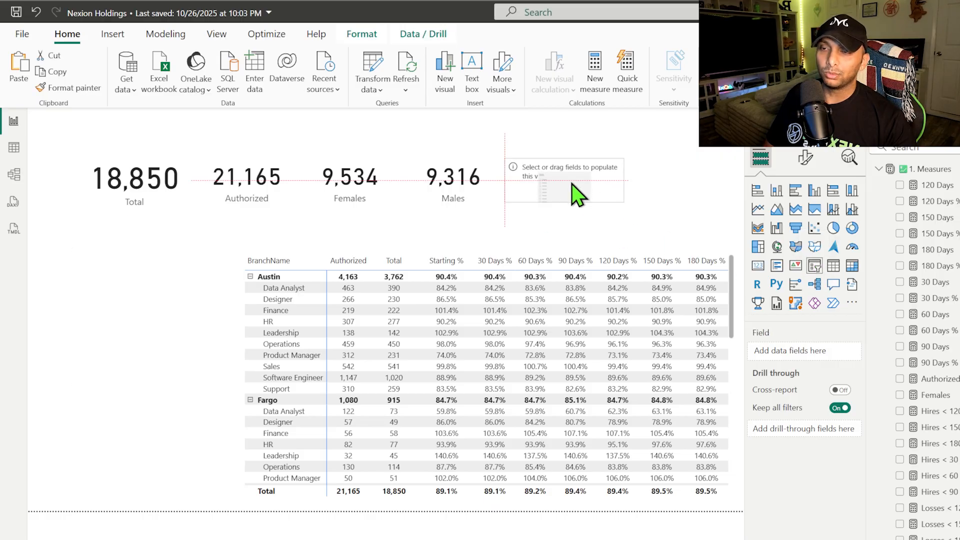
# Step: Stack the Total, Authorized, Females and Males cards in one column at the page's left edge and move the matrix closer to them
pyautogui.moveTo(136, 197); pyautogui.dragTo(107, 198)
pyautogui.moveTo(247, 188); pyautogui.dragTo(106, 270)
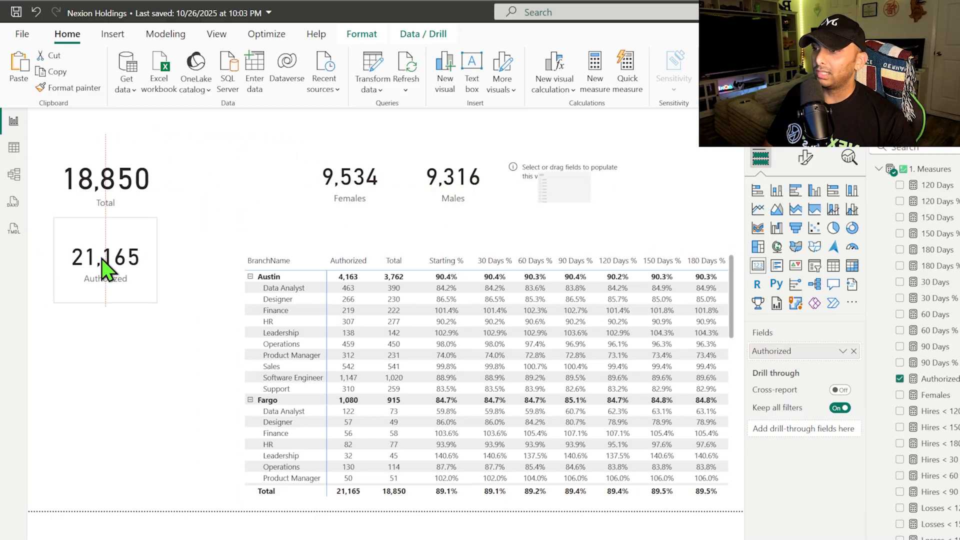
pyautogui.moveTo(531, 265); pyautogui.dragTo(476, 248)
pyautogui.moveTo(192, 245); pyautogui.dragTo(185, 332)
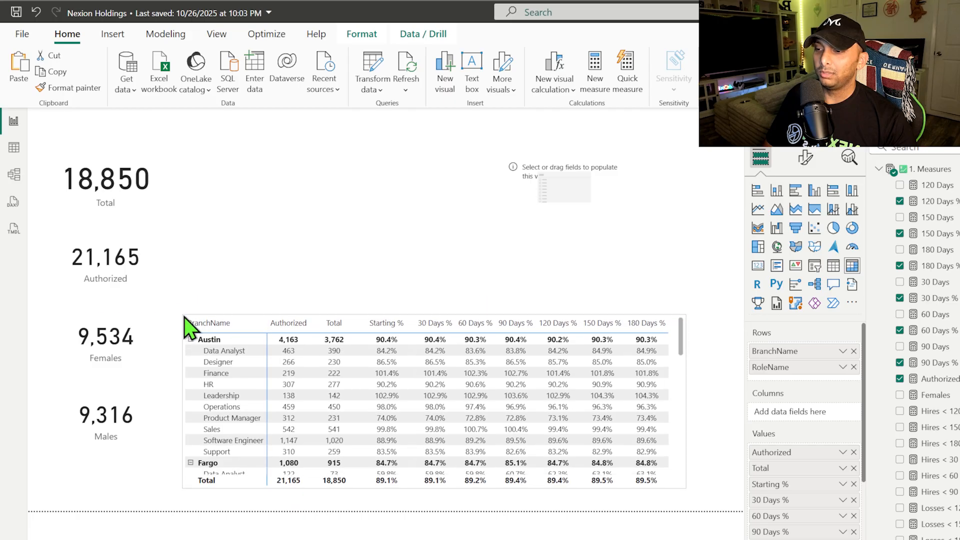
pyautogui.moveTo(474, 330); pyautogui.dragTo(504, 349)
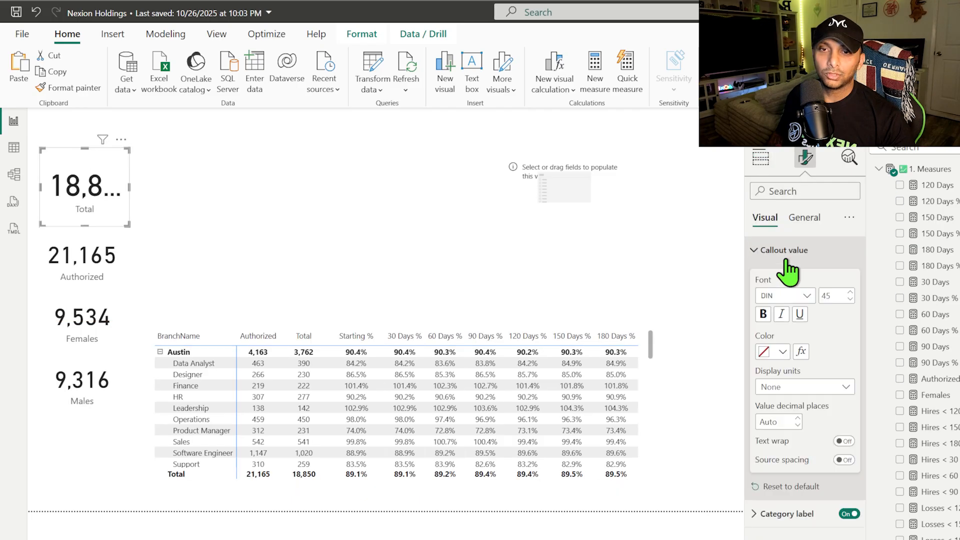
# Step: Reduce the callout value font size of the Total card, and also of the Authorized, Females and Males cards
pyautogui.click(848, 300)
pyautogui.click(96, 263)
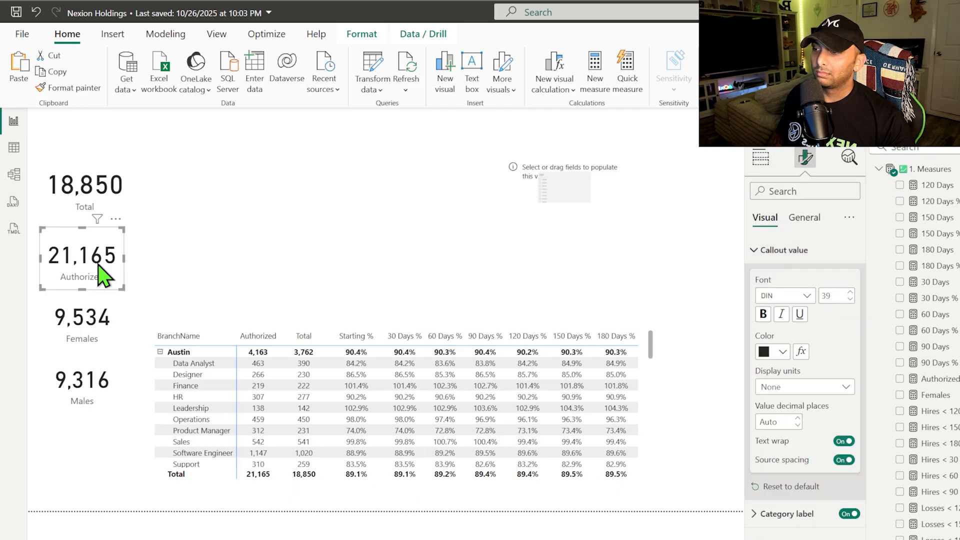
pyautogui.keyDown('ctrl'); pyautogui.click(105, 320); pyautogui.keyUp('ctrl')
pyautogui.keyDown('ctrl'); pyautogui.click(108, 383); pyautogui.keyUp('ctrl')
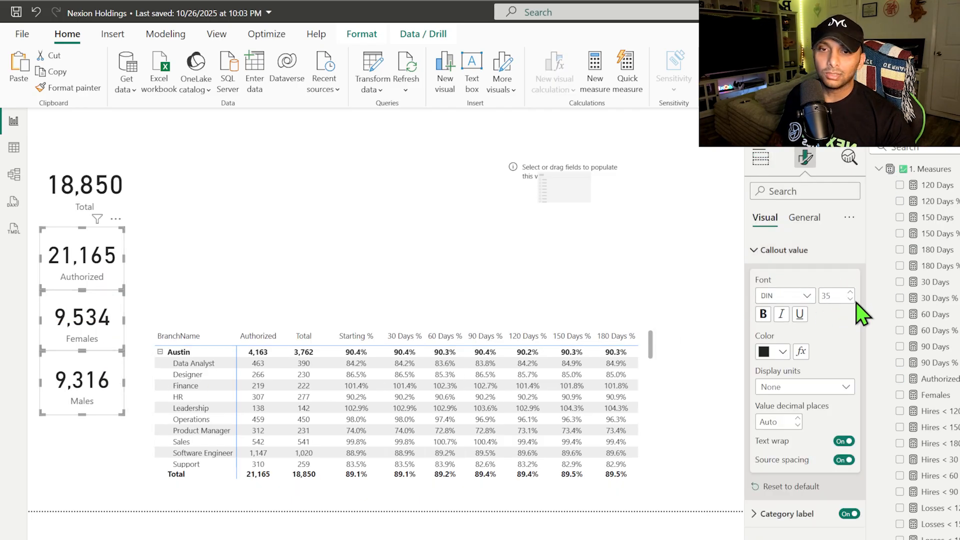
pyautogui.click(851, 300)
pyautogui.click(212, 248)
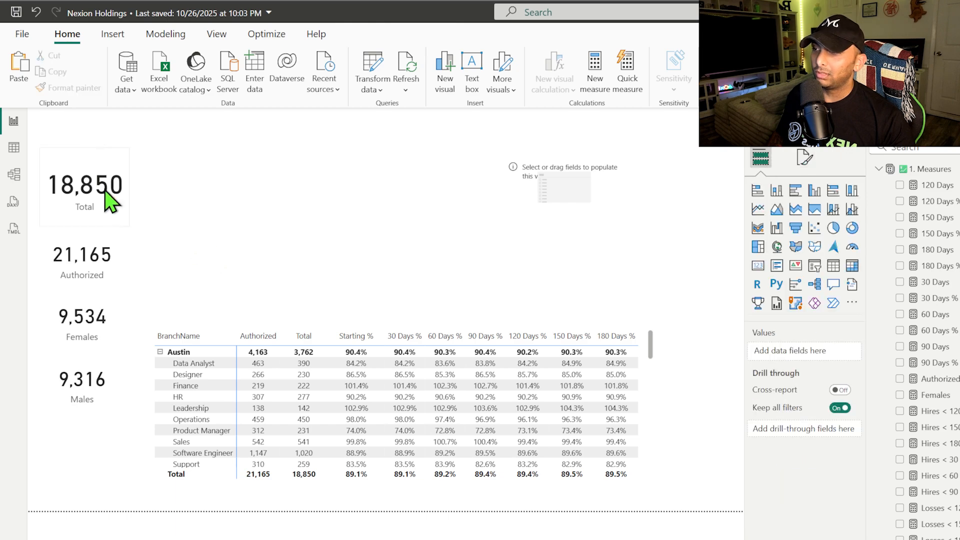
# Step: Narrow the Total card to align with the cards below it and shift the matrix slightly toward the card column
pyautogui.click(92, 183)
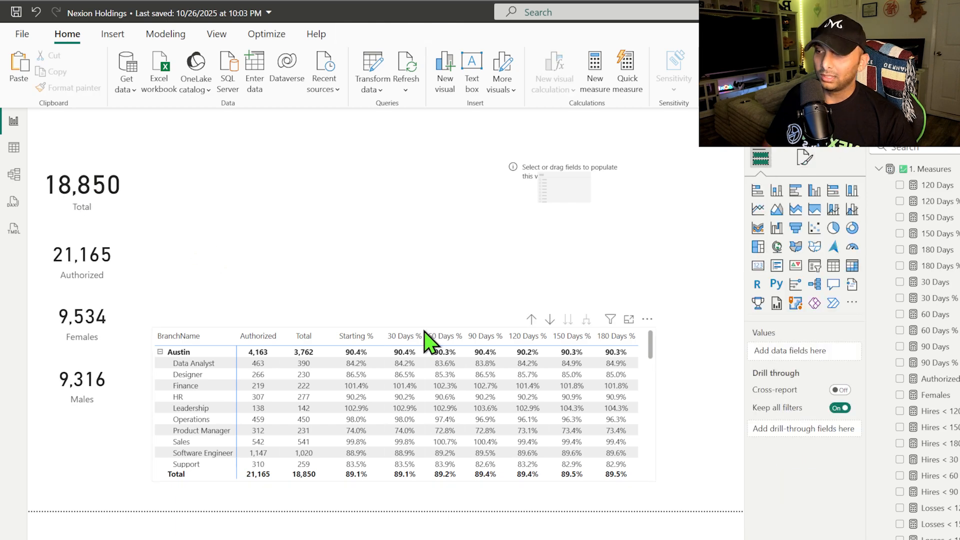
pyautogui.moveTo(425, 330)
pyautogui.mouseDown()
pyautogui.moveTo(418, 324)
pyautogui.moveTo(418, 334)
pyautogui.mouseUp()
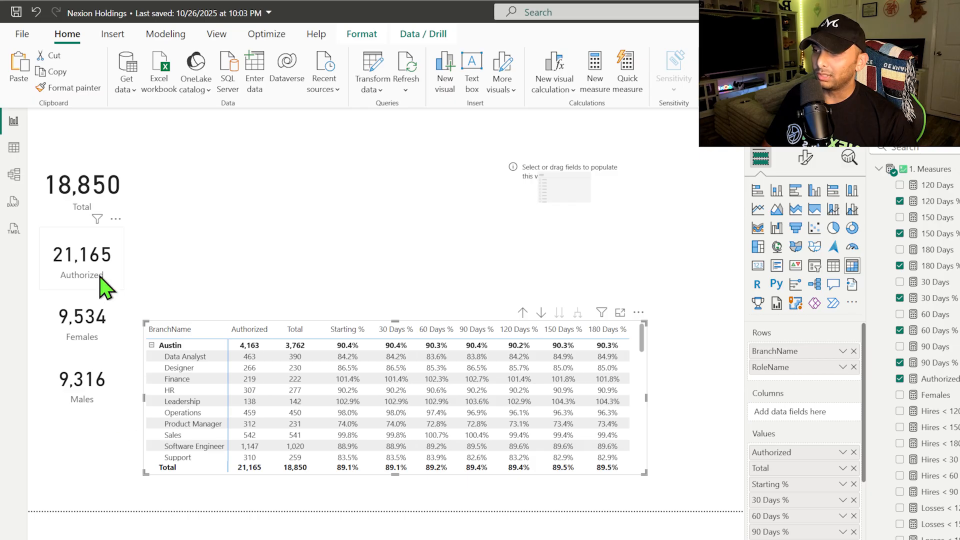
# Step: Move the Females card below the Males card, leaving a gap under the Authorized card
pyautogui.click(77, 393)
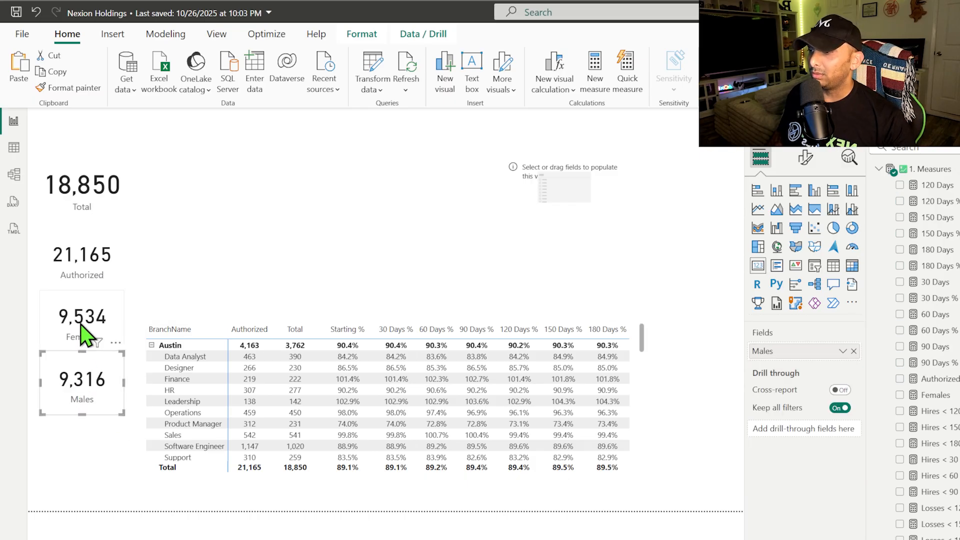
pyautogui.keyDown('ctrl'); pyautogui.click(82, 328); pyautogui.keyUp('ctrl')
pyautogui.moveTo(88, 327); pyautogui.dragTo(90, 443)
# Step: Duplicate the Males card into the gap below the Authorized card and replace the copy's field with the Starting % measure
pyautogui.click(80, 398)
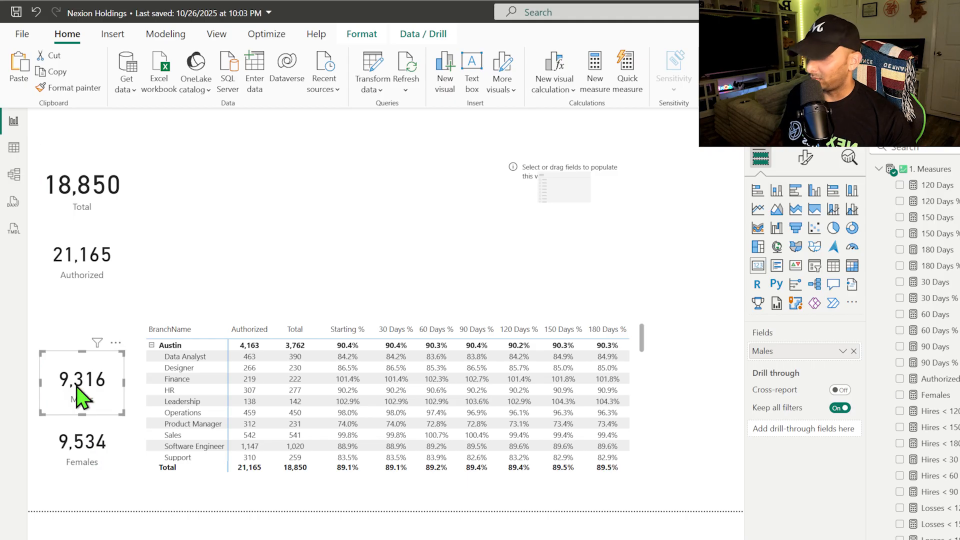
pyautogui.hotkey('ctrl', 'c')
pyautogui.hotkey('ctrl', 'v')
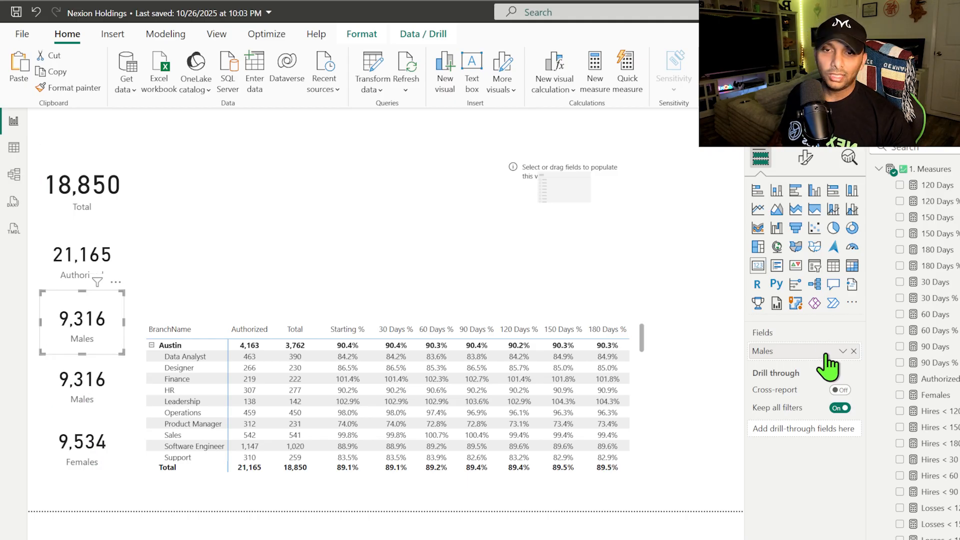
pyautogui.click(854, 351)
pyautogui.scroll(-4, 924, 325)
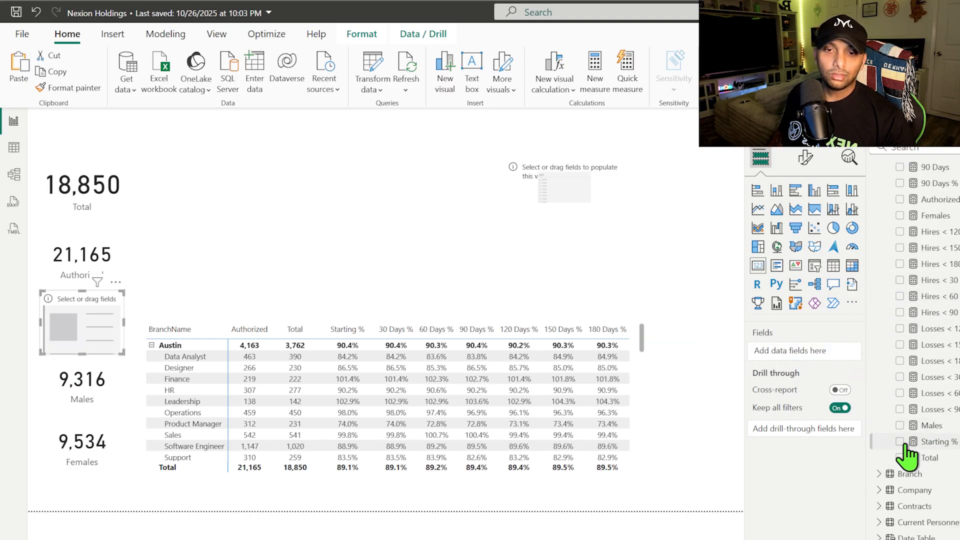
pyautogui.click(900, 442)
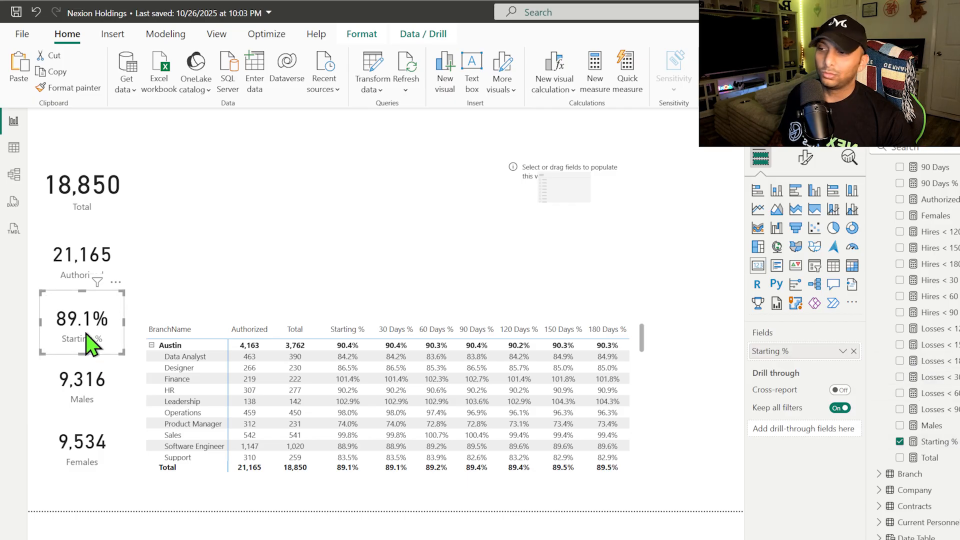
# Step: Rename the Starting % card's field as Current % and the Total card's field as Employees for their visuals
pyautogui.doubleClick(774, 354)
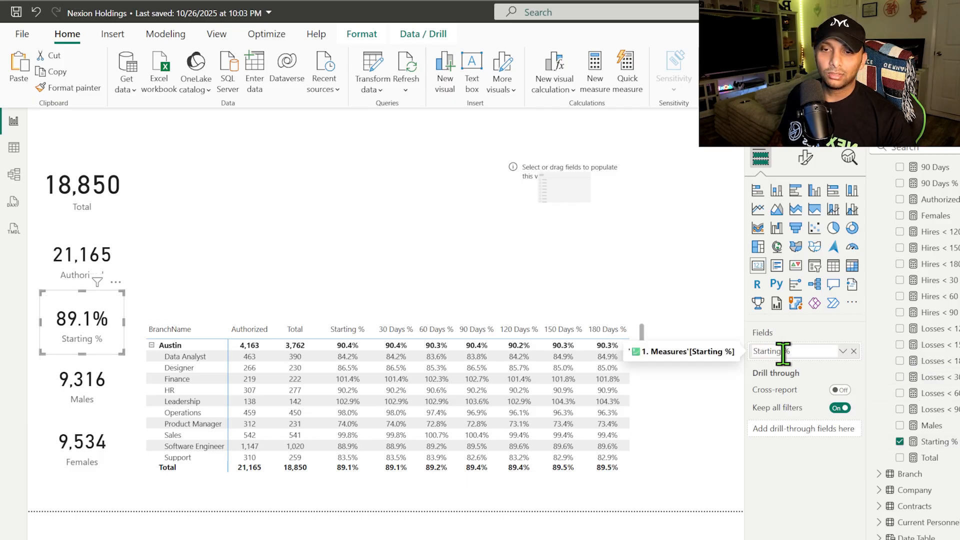
pyautogui.hotkey('ctrl', 'a')
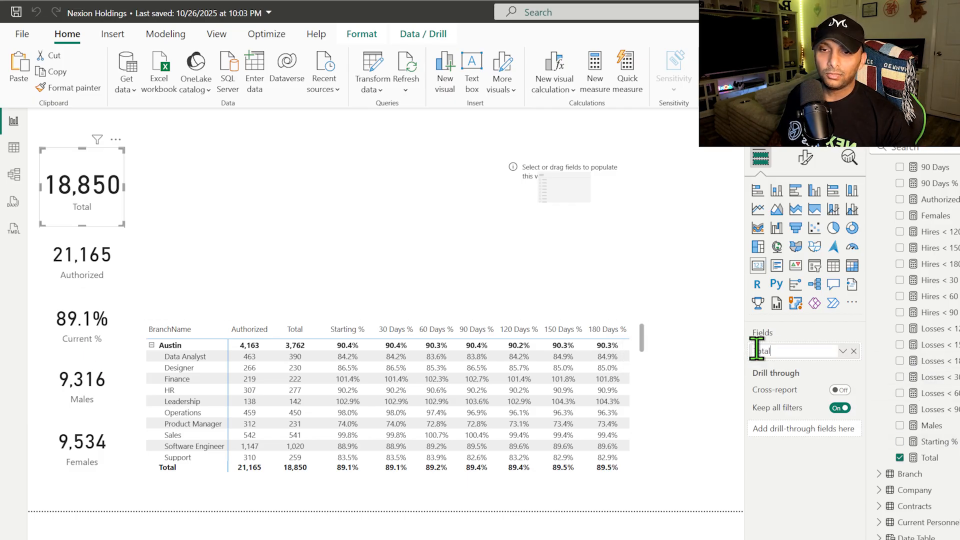
pyautogui.doubleClick(761, 351)
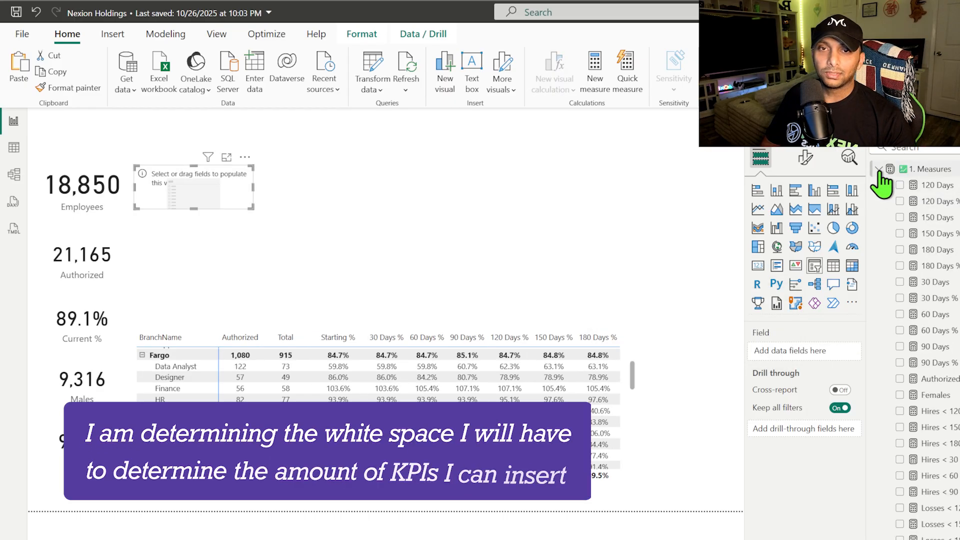
# Step: Add the BranchName field from the Branch table to the empty slicer
pyautogui.click(881, 170)
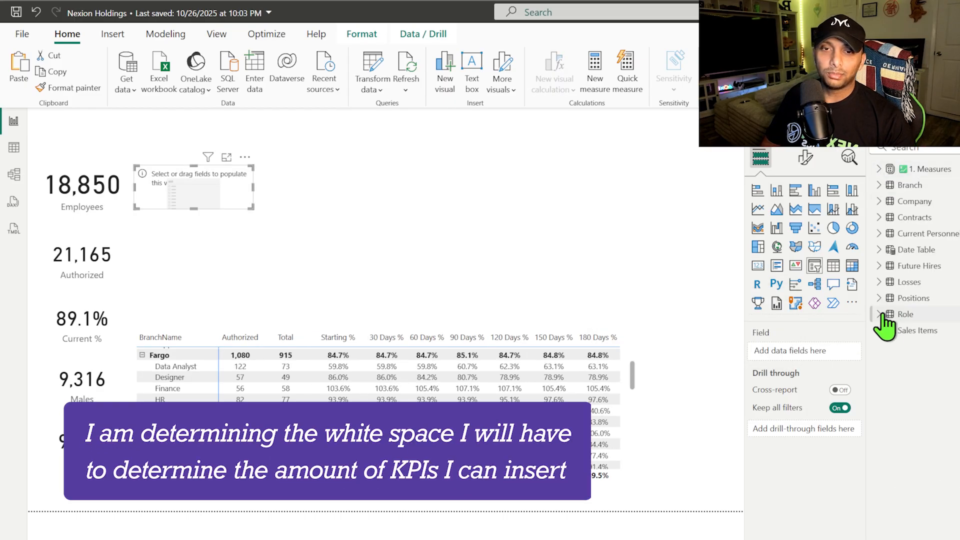
pyautogui.click(885, 186)
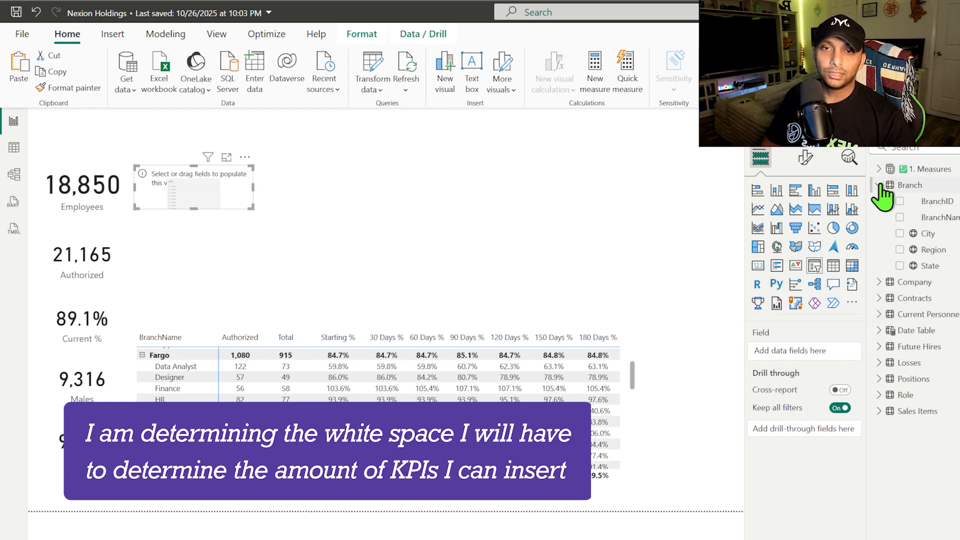
pyautogui.click(900, 218)
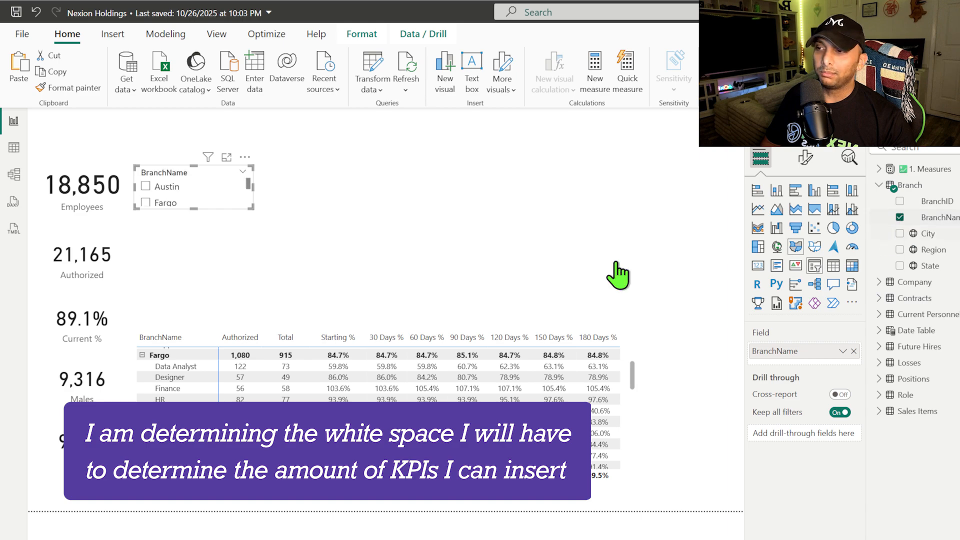
# Step: Set the BranchName slicer's style to Dropdown
pyautogui.click(806, 159)
pyautogui.click(795, 250)
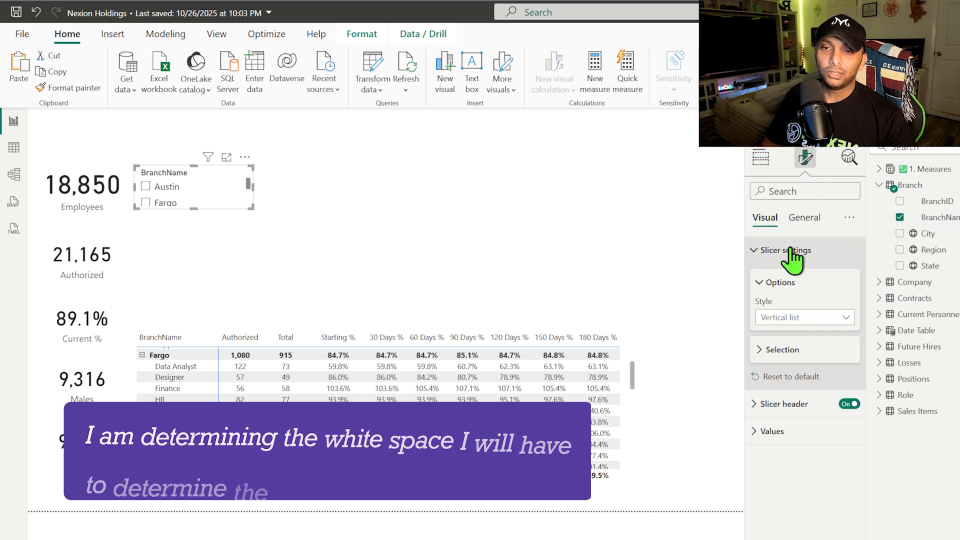
pyautogui.click(795, 317)
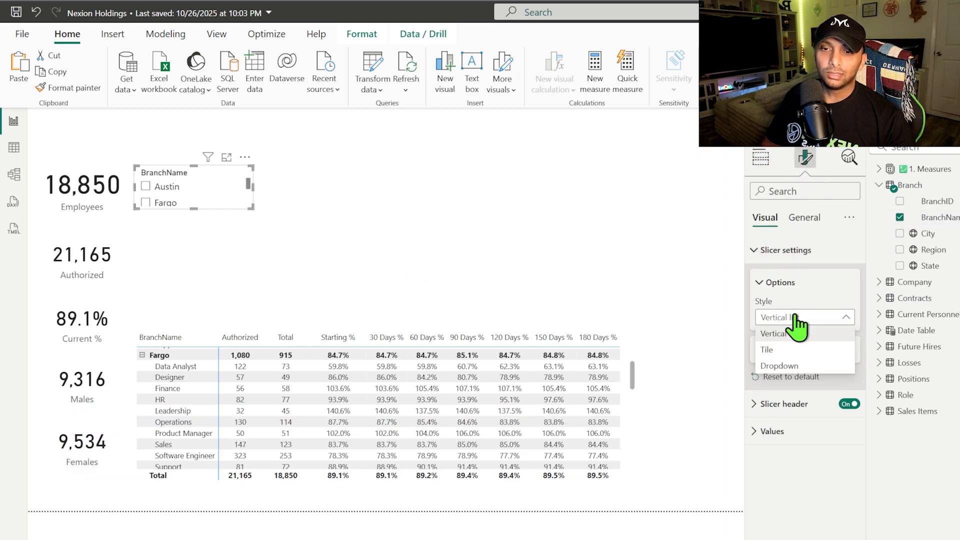
pyautogui.click(783, 367)
# Step: Place a copy of the BranchName slicer beside the original and remove the BranchName field from the copy
pyautogui.moveTo(199, 169); pyautogui.dragTo(314, 171)
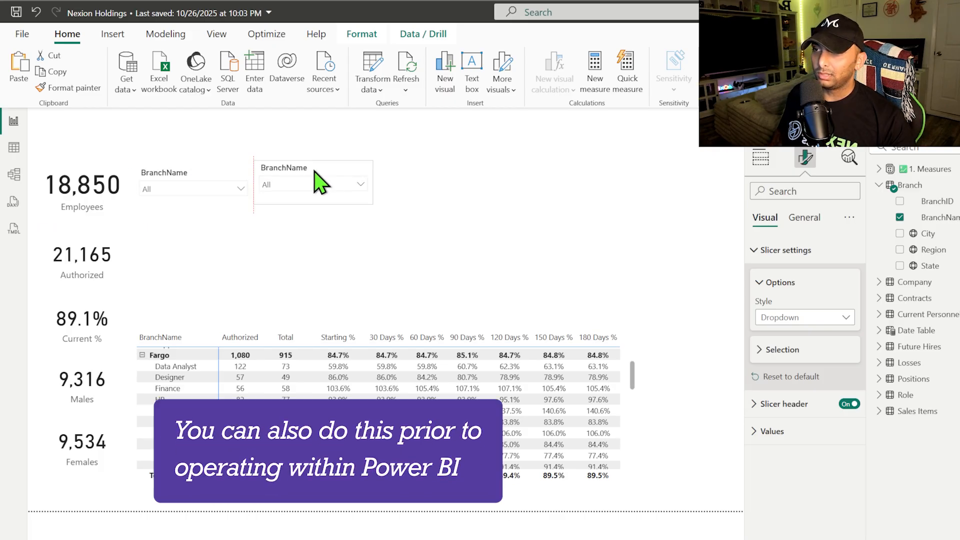
pyautogui.click(900, 217)
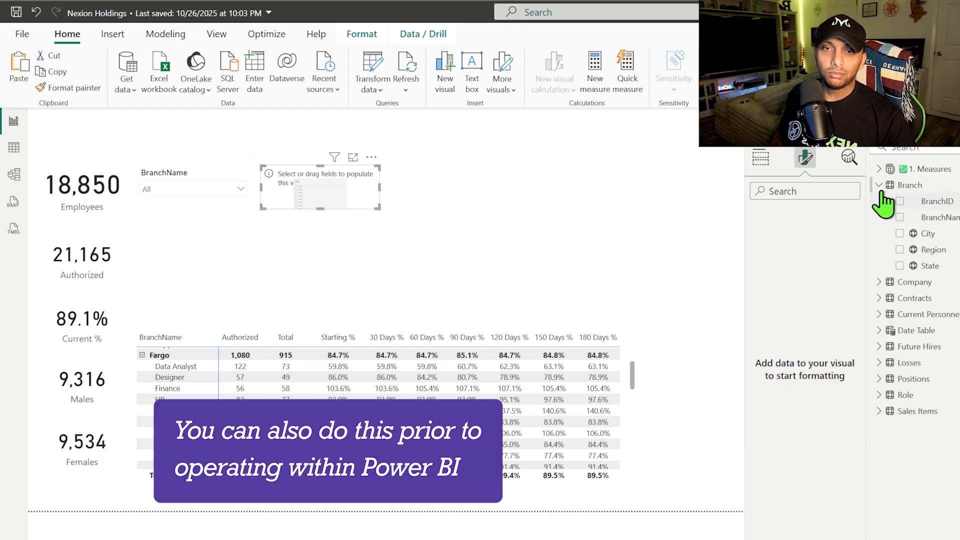
# Step: Add RoleName from the Role table to the empty slicer and rename the slicer's field as Role
pyautogui.click(879, 186)
pyautogui.click(880, 314)
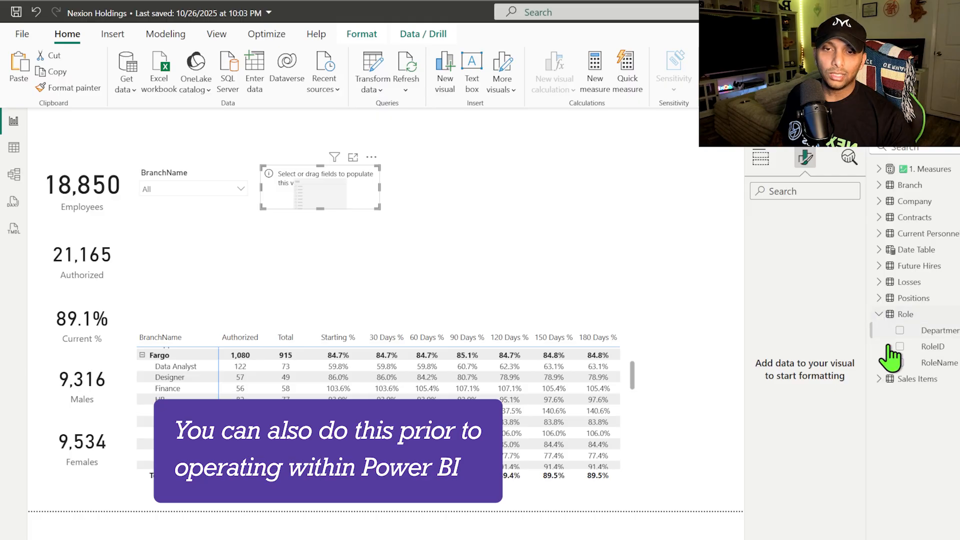
pyautogui.click(900, 363)
pyautogui.click(761, 157)
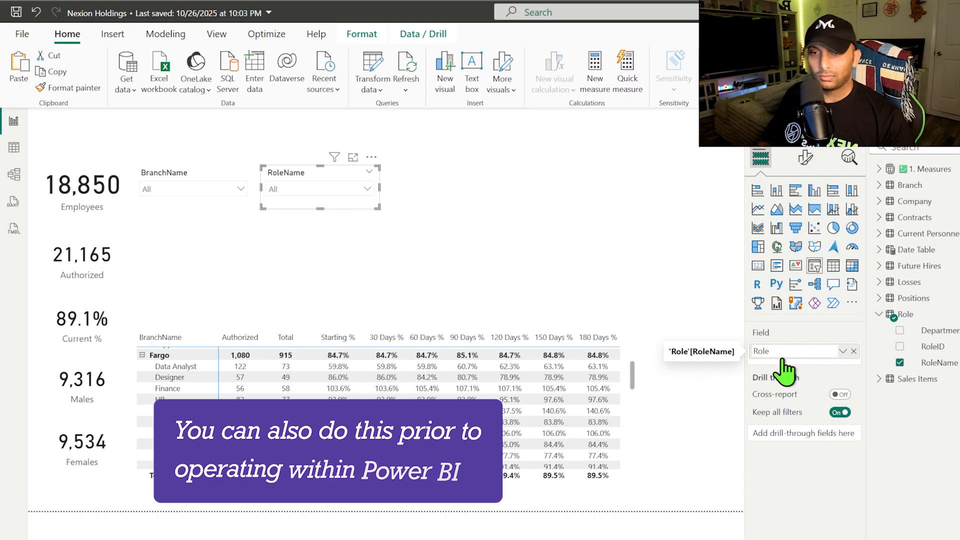
pyautogui.press('Return')
# Step: Rename the matrix's row fields RoleName and BranchName as Role and Branch, and the BranchName slicer's field as Branch
pyautogui.click(257, 341)
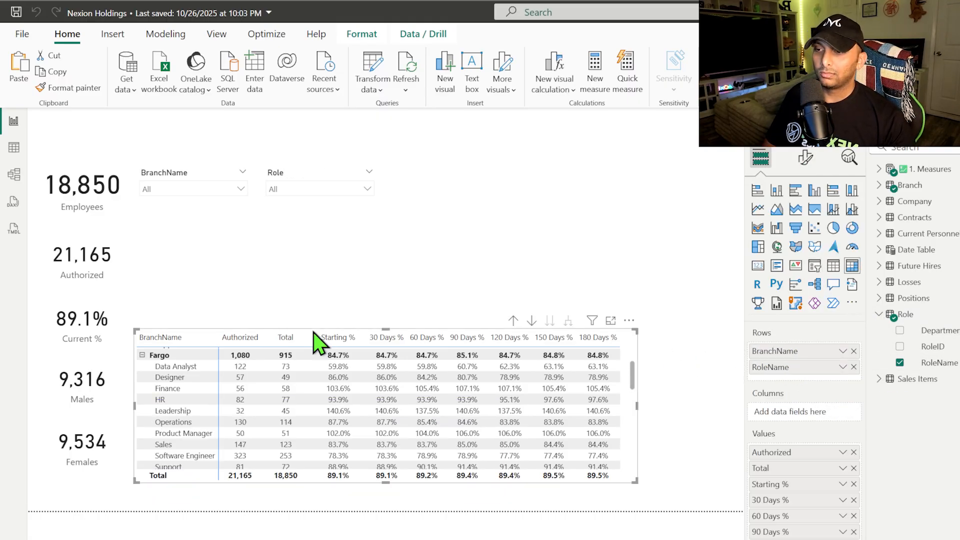
pyautogui.doubleClick(790, 368)
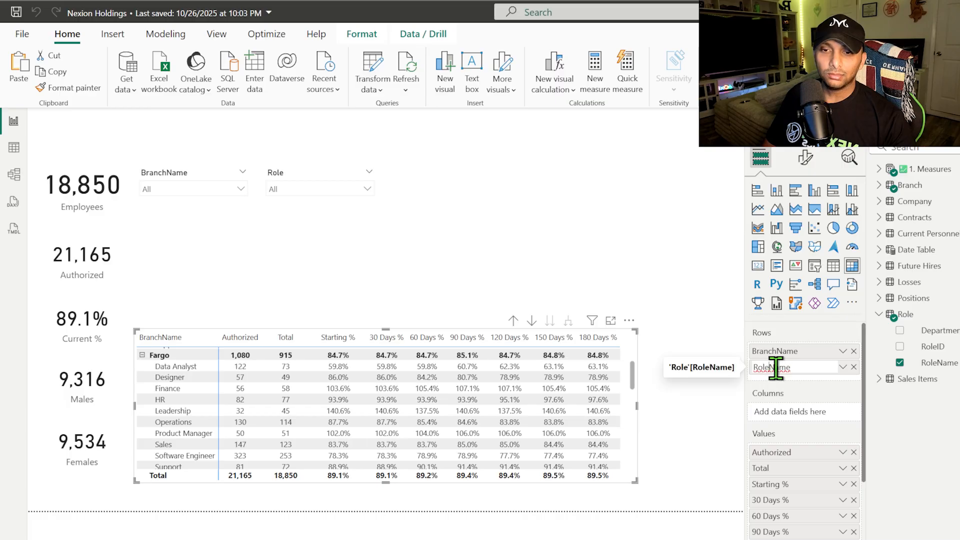
pyautogui.write('Role')
pyautogui.press('Return')
pyautogui.doubleClick(783, 352)
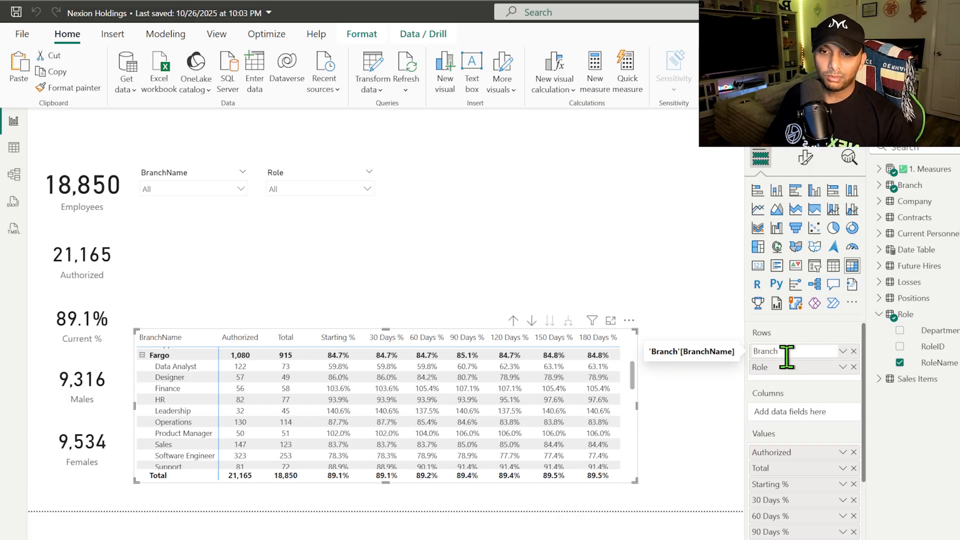
pyautogui.write('Branch')
pyautogui.press('Return')
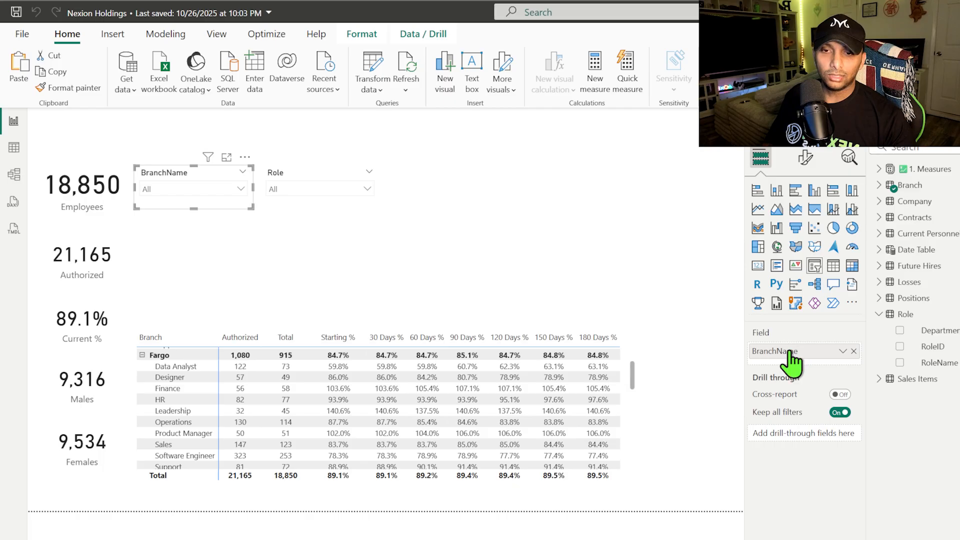
pyautogui.doubleClick(802, 352)
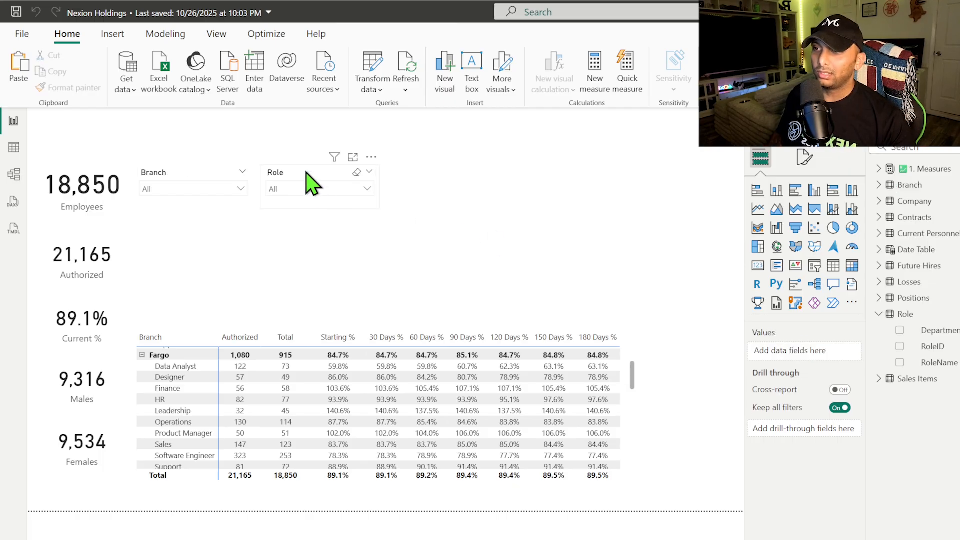
# Step: Move the Role slicer to the page's upper-right corner and the Branch slicer directly beside it
pyautogui.moveTo(327, 188); pyautogui.dragTo(665, 133)
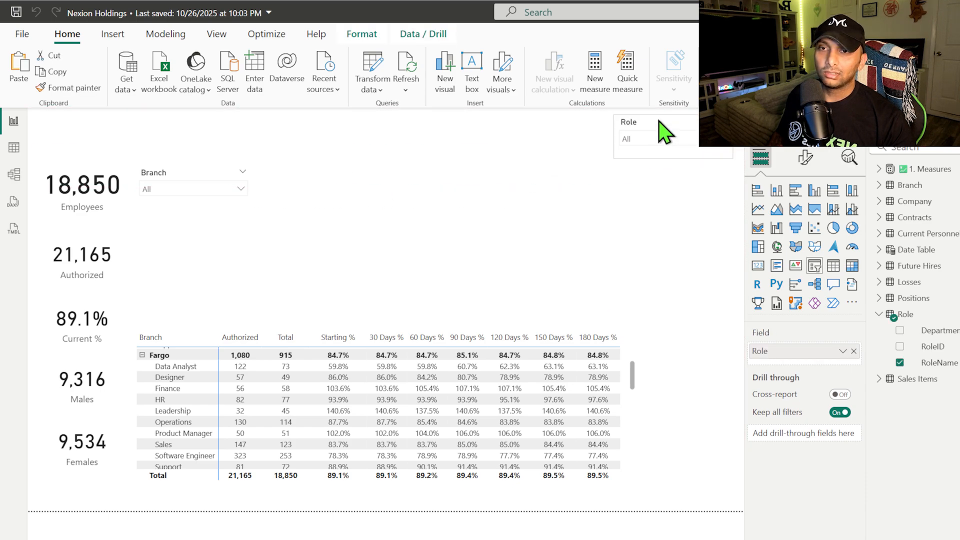
pyautogui.moveTo(173, 184); pyautogui.dragTo(524, 134)
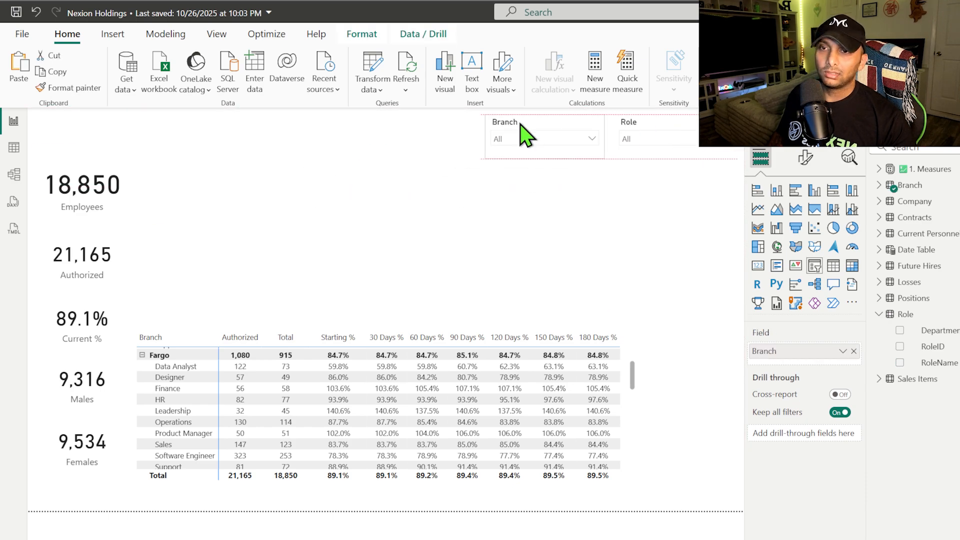
pyautogui.click(396, 173)
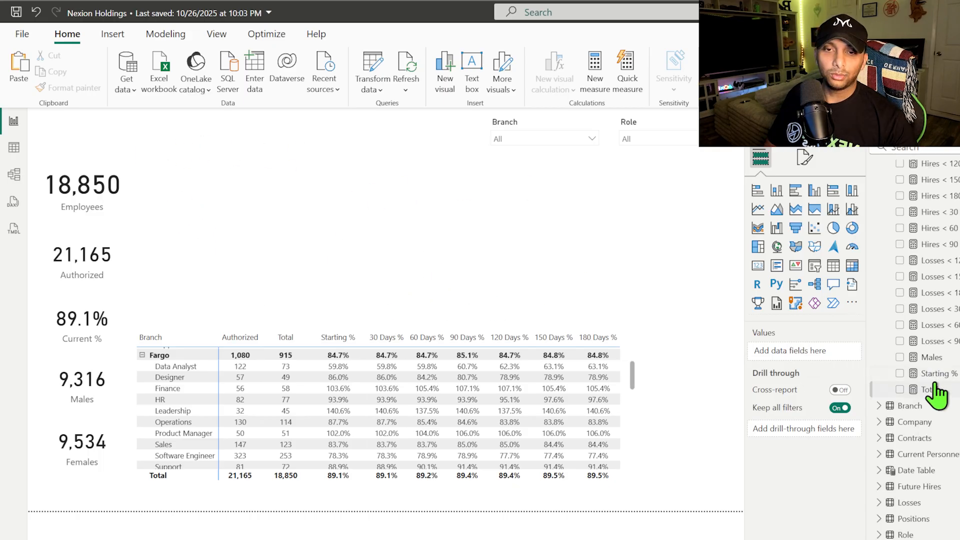
# Step: Create a measure Total Hires from a copy of the Total measure's formula, counting the rows of 'Future Hires' instead
pyautogui.click(938, 392)
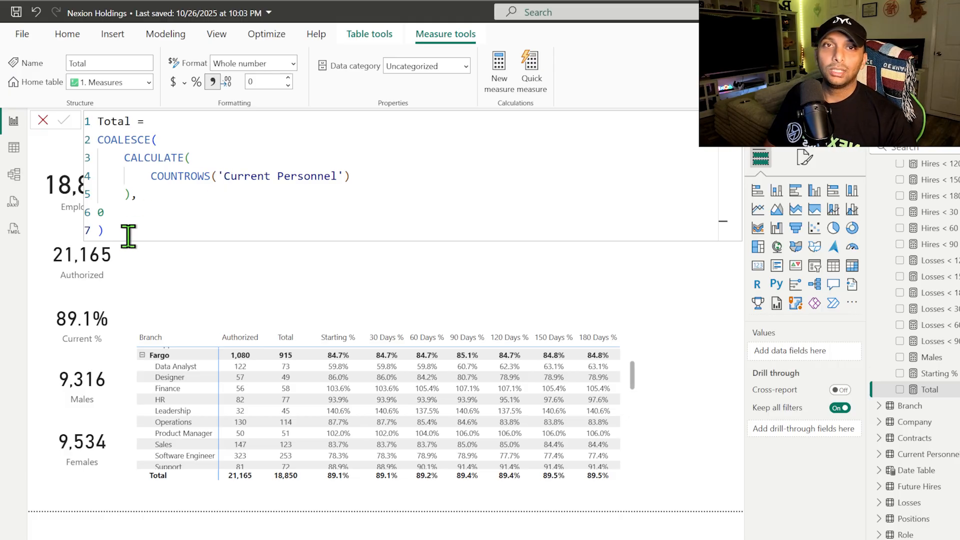
pyautogui.hotkey('ctrl', 'a')
pyautogui.hotkey('ctrl', 'c')
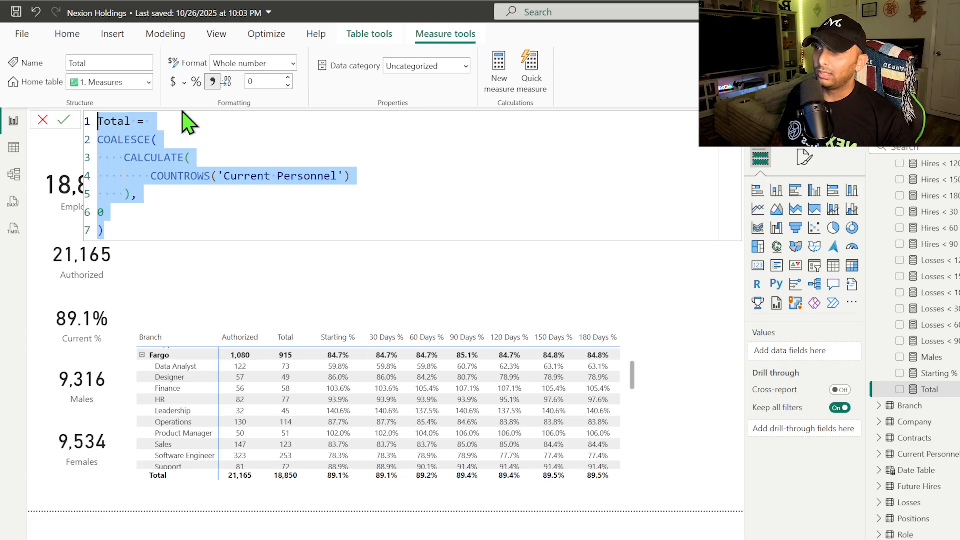
pyautogui.click(498, 79)
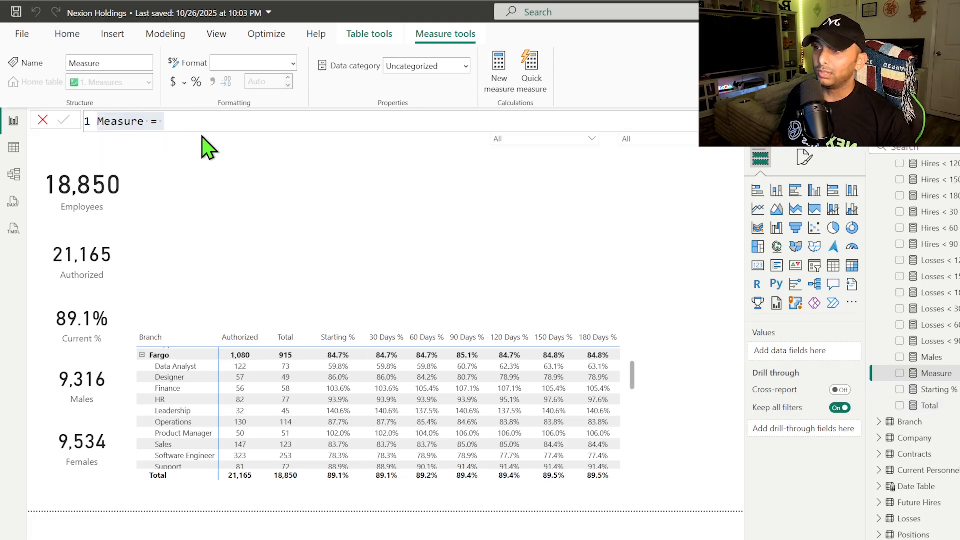
pyautogui.hotkey('ctrl', 'v')
pyautogui.click(139, 121)
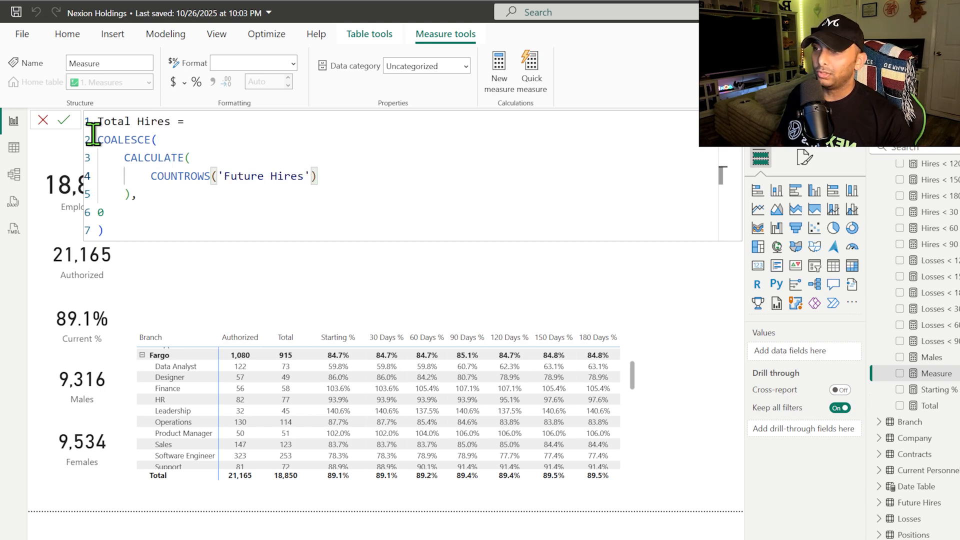
pyautogui.click(64, 120)
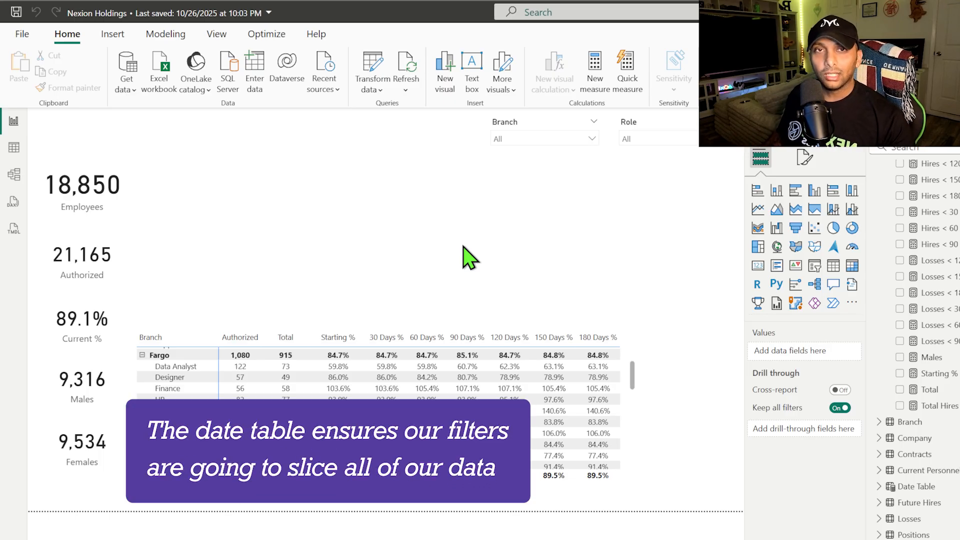
# Step: Place a copy of the Females card beside the matrix, replace its field with Total Hires and give that measure a thousands separator
pyautogui.click(67, 457)
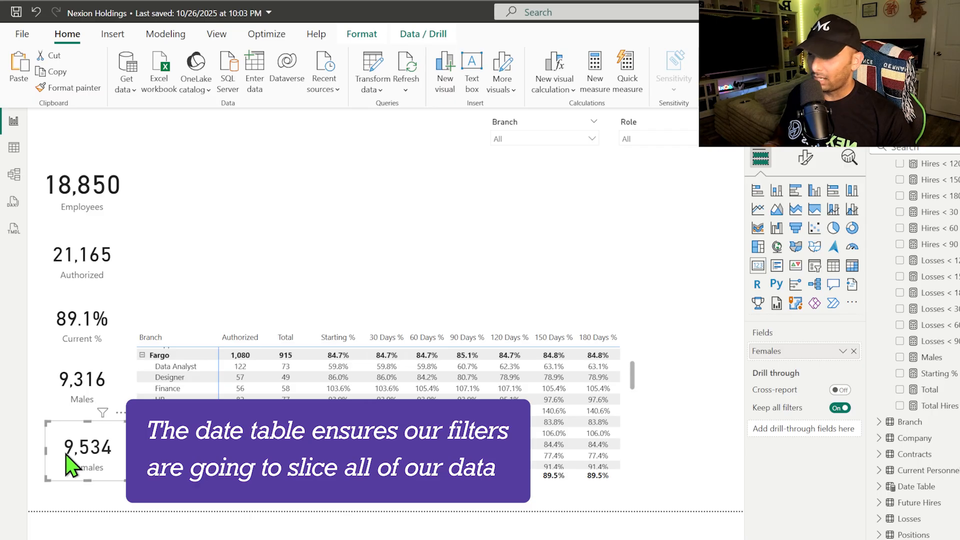
pyautogui.moveTo(65, 450); pyautogui.dragTo(686, 375)
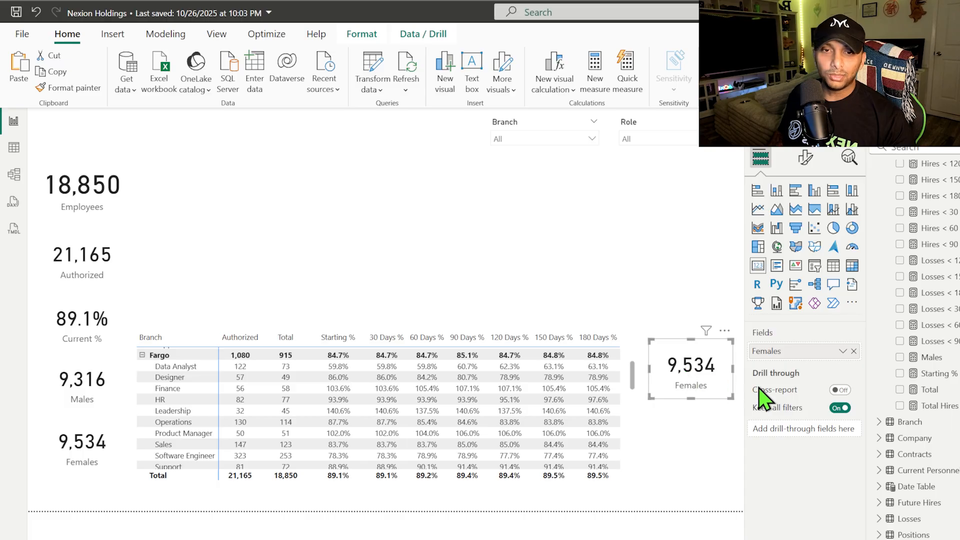
pyautogui.click(853, 351)
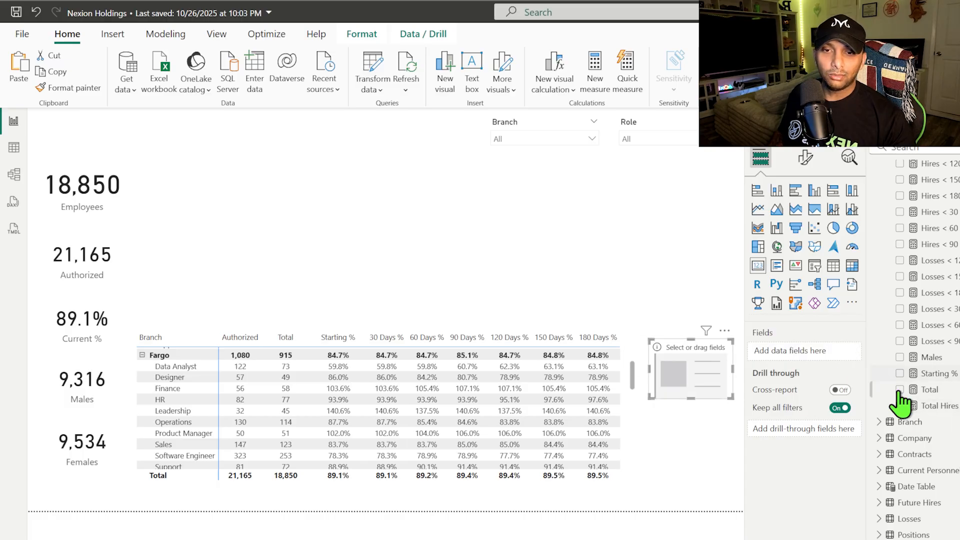
pyautogui.click(925, 406)
pyautogui.click(930, 406)
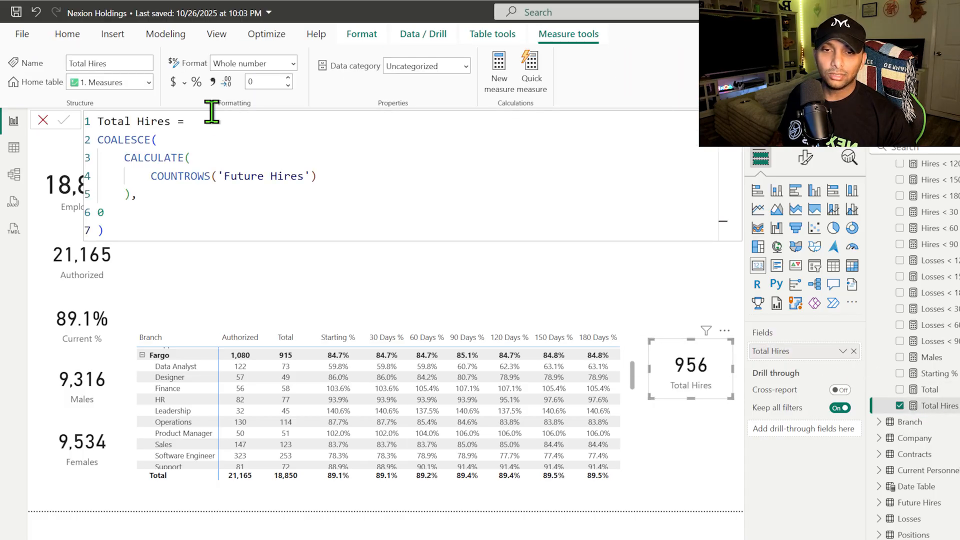
pyautogui.click(213, 82)
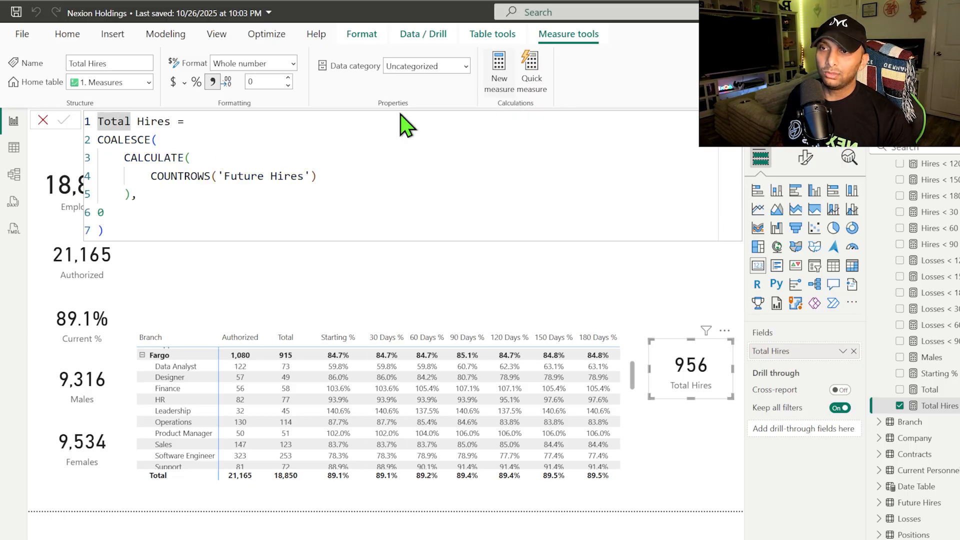
# Step: Create a measure Total Losses from a copy of the Total Hires formula, counting the rows of 'Losses' instead
pyautogui.click(499, 71)
pyautogui.hotkey('ctrl', 'z')
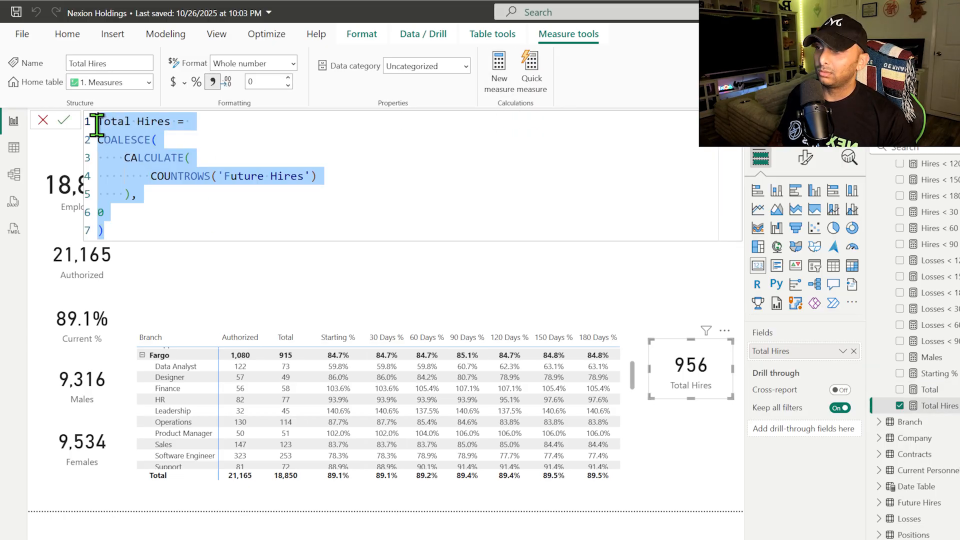
pyautogui.click(491, 85)
pyautogui.write('se')
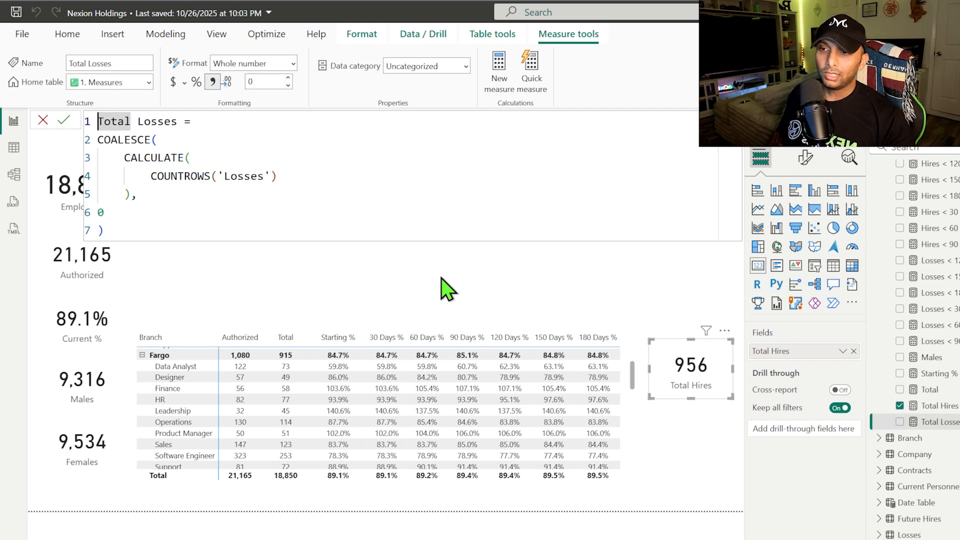
# Step: Place a copy of the Total Hires card directly below the original and replace its field with Total Losses
pyautogui.click(691, 370)
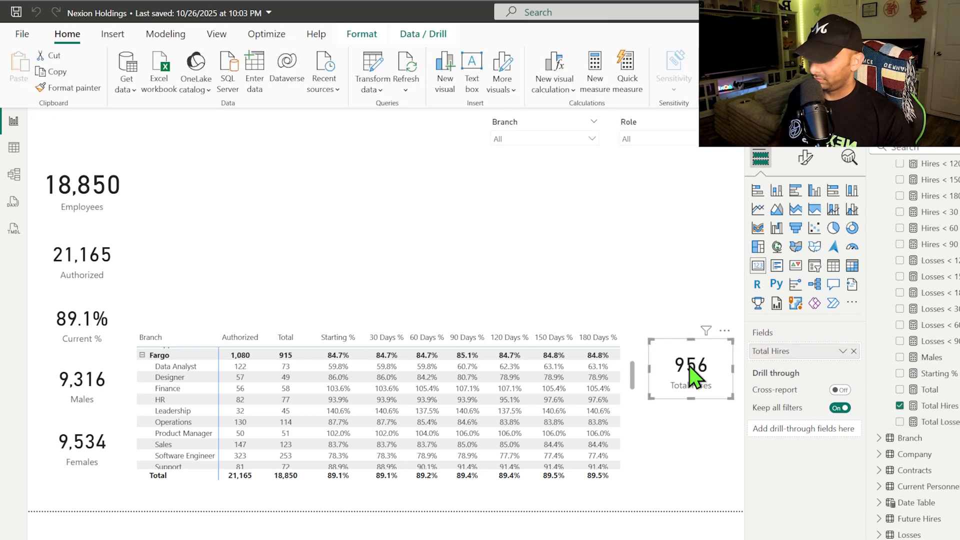
pyautogui.hotkey('ctrl', 'c')
pyautogui.hotkey('ctrl', 'v')
pyautogui.moveTo(692, 370); pyautogui.dragTo(686, 430)
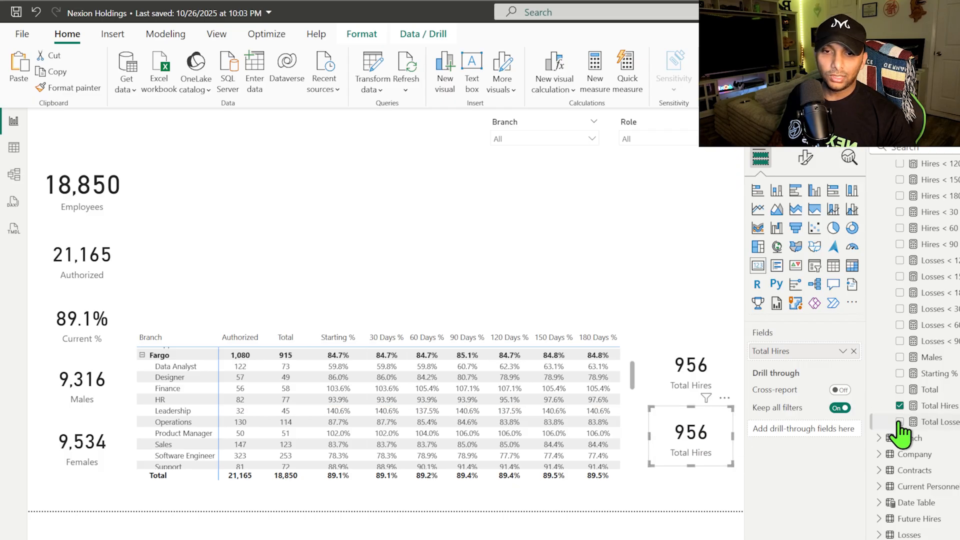
pyautogui.click(854, 351)
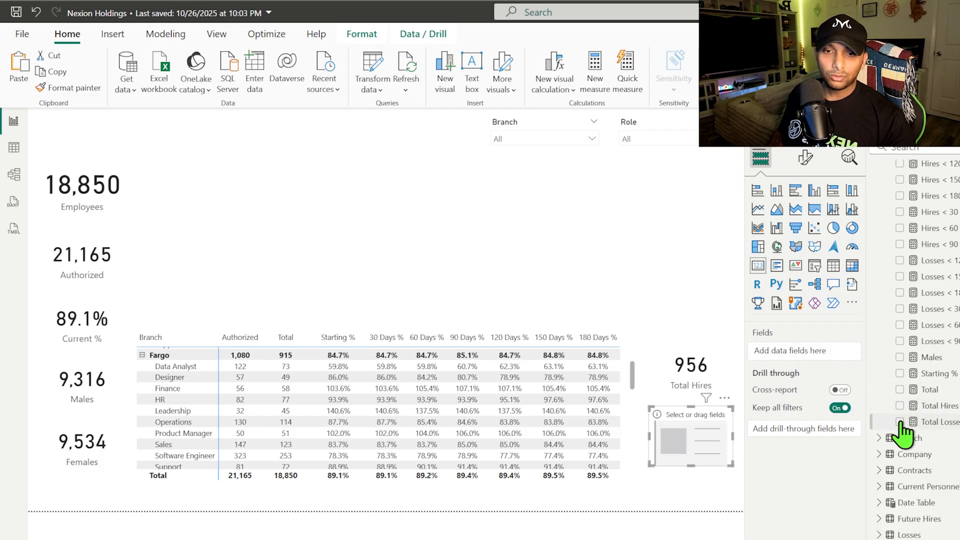
pyautogui.click(900, 422)
pyautogui.click(508, 257)
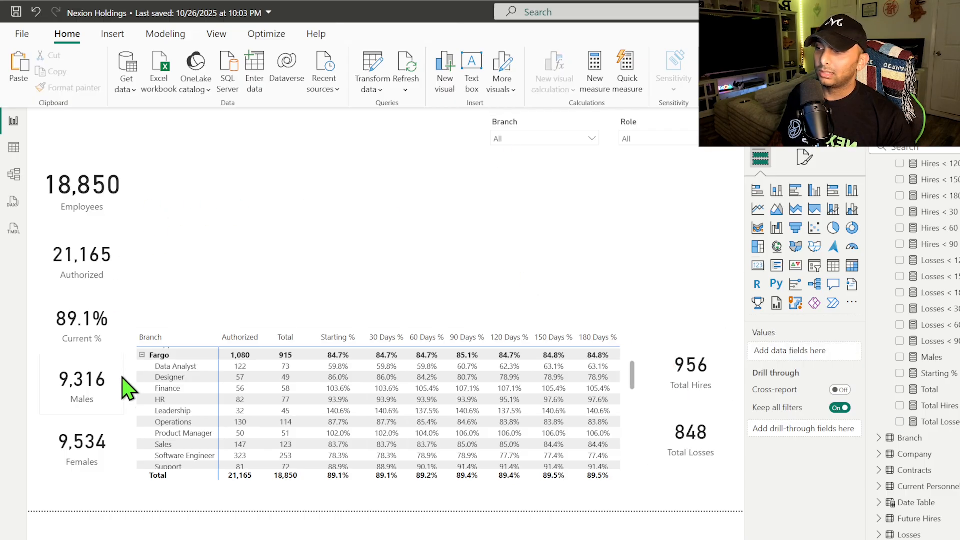
# Step: Check the Branch slicer by filtering the page to Austin, reviewing the cards and matrix, and clearing the selection
pyautogui.scroll(4, 413, 380)
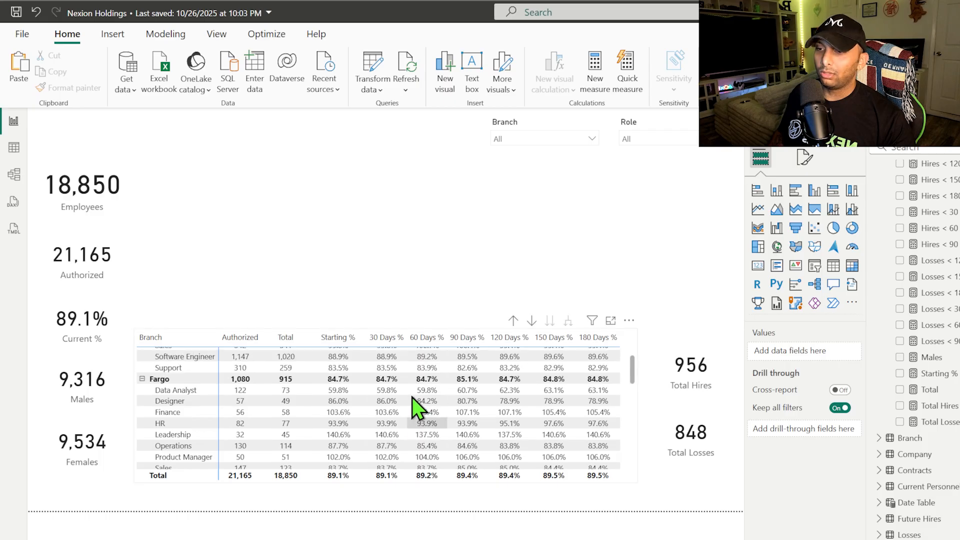
pyautogui.click(504, 144)
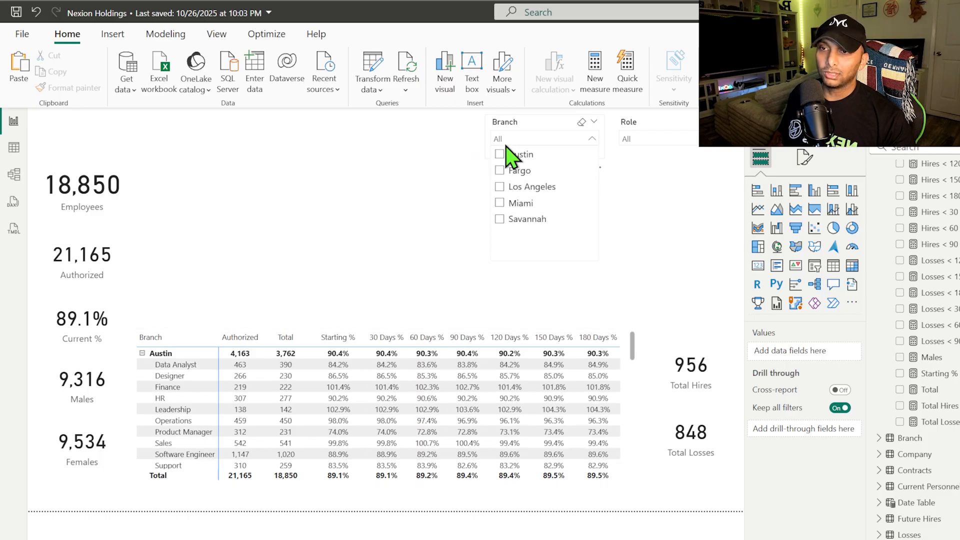
pyautogui.click(499, 157)
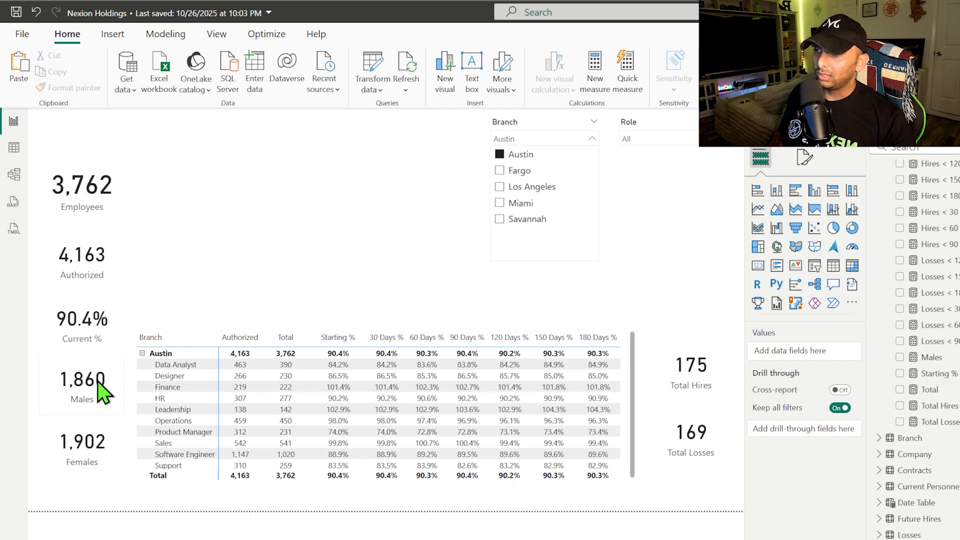
pyautogui.click(499, 155)
# Step: Check the Role slicer by filtering the page to Data Analyst, reviewing the cards and matrix, and clearing the selection
pyautogui.click(651, 139)
pyautogui.click(629, 155)
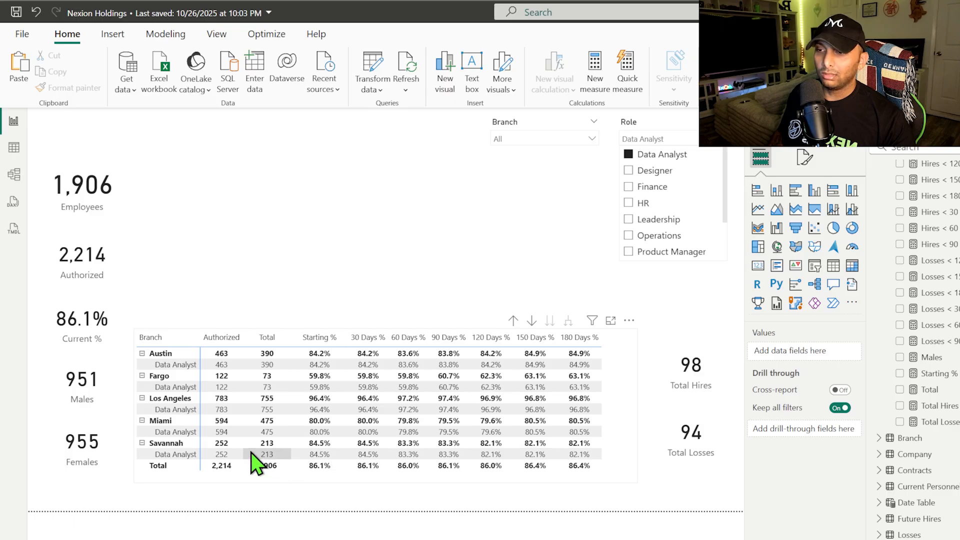
pyautogui.click(629, 155)
pyautogui.click(545, 225)
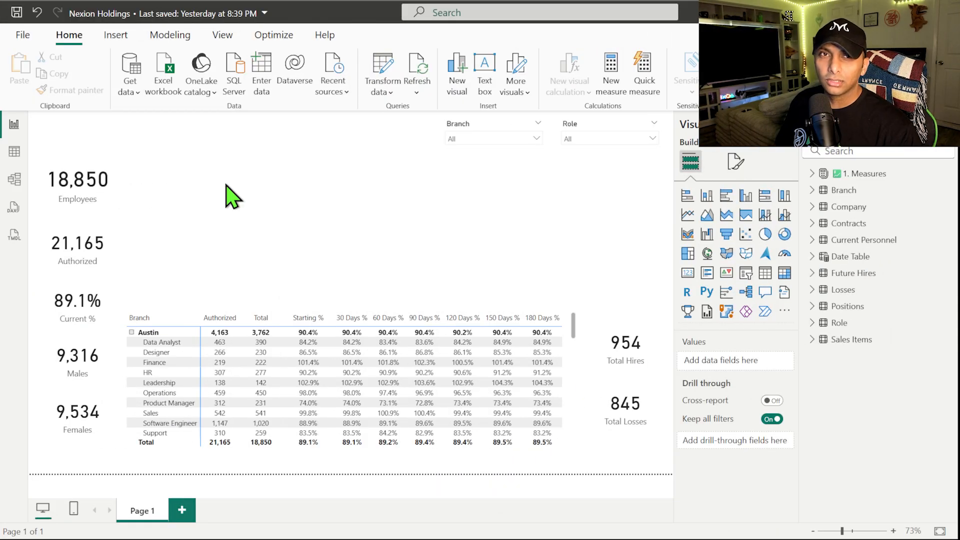
# Step: Add a line and clustered column chart above the matrix and size it to span roughly three quarters of the matrix's width
pyautogui.click(785, 215)
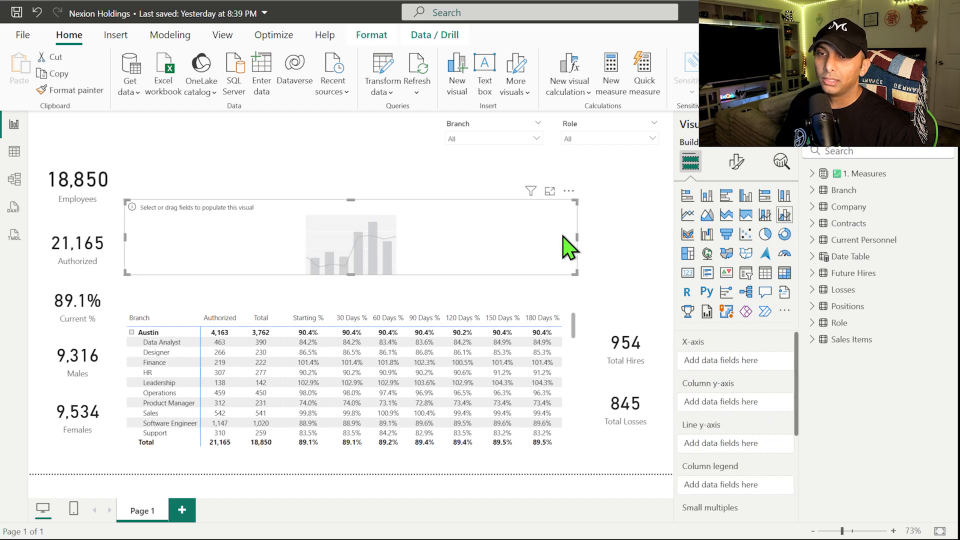
pyautogui.moveTo(276, 283); pyautogui.dragTo(276, 291)
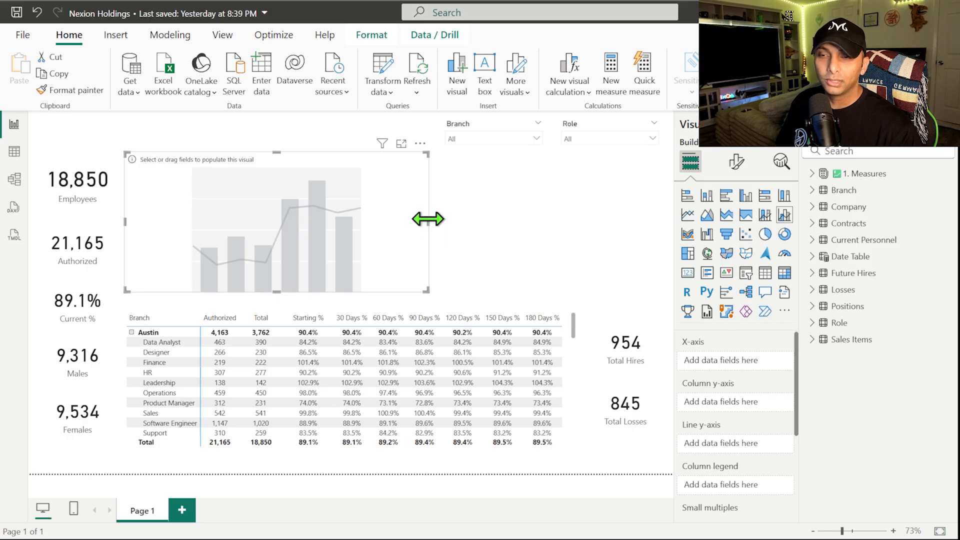
pyautogui.moveTo(429, 219); pyautogui.dragTo(457, 223)
# Step: Add the Total Hires and Total Losses measures to the chart's column y-axis
pyautogui.scroll(-3, 839, 286)
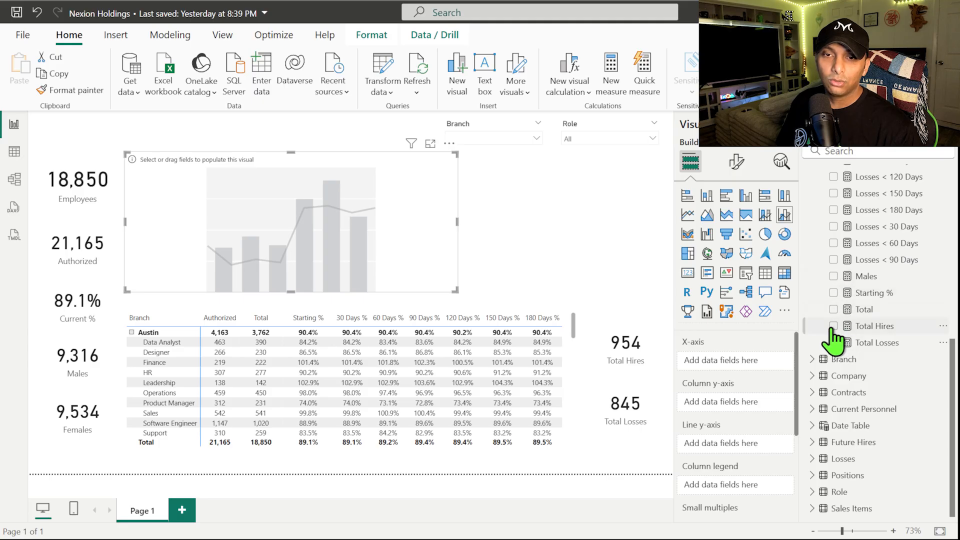
pyautogui.click(833, 326)
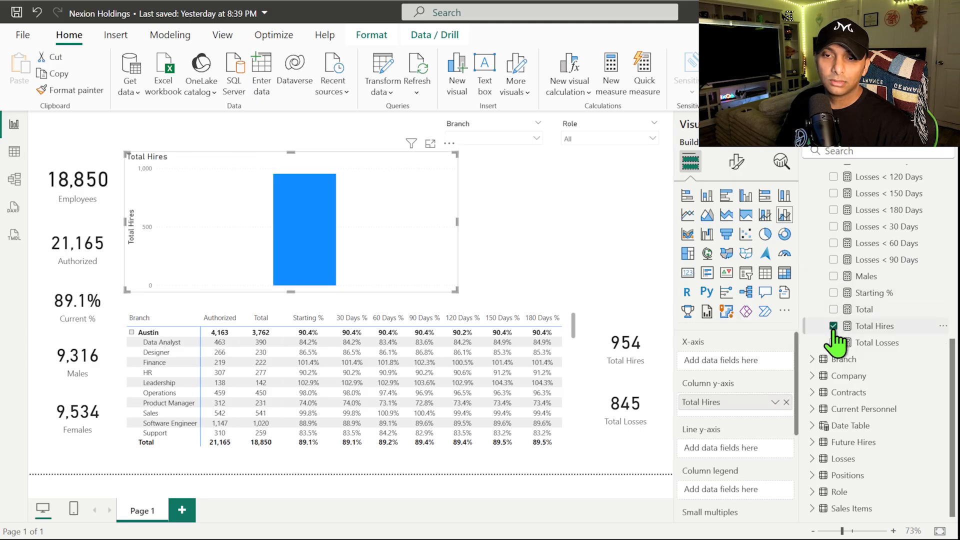
pyautogui.click(834, 343)
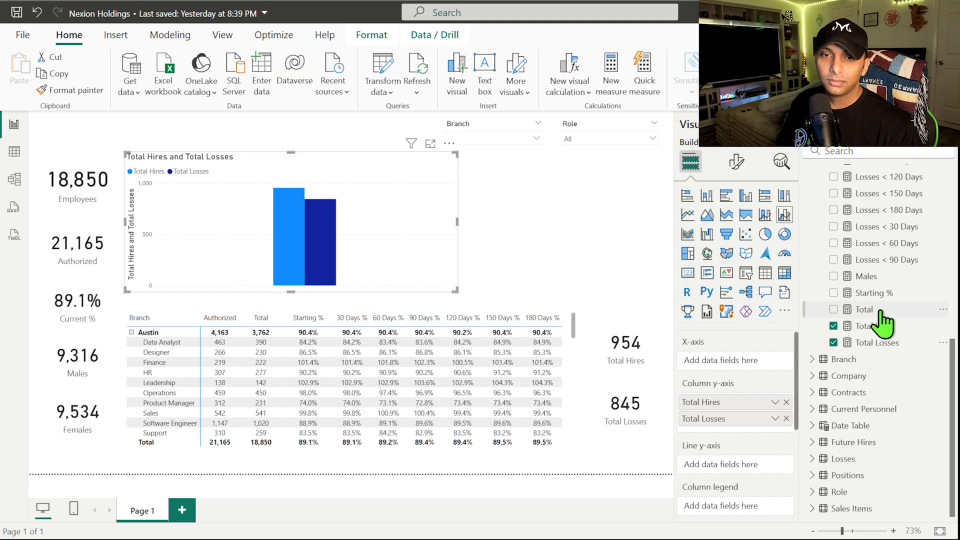
# Step: Start a new measure named Projected Personnel in the 1. Measures table
pyautogui.scroll(5, 883, 312)
pyautogui.click(856, 177)
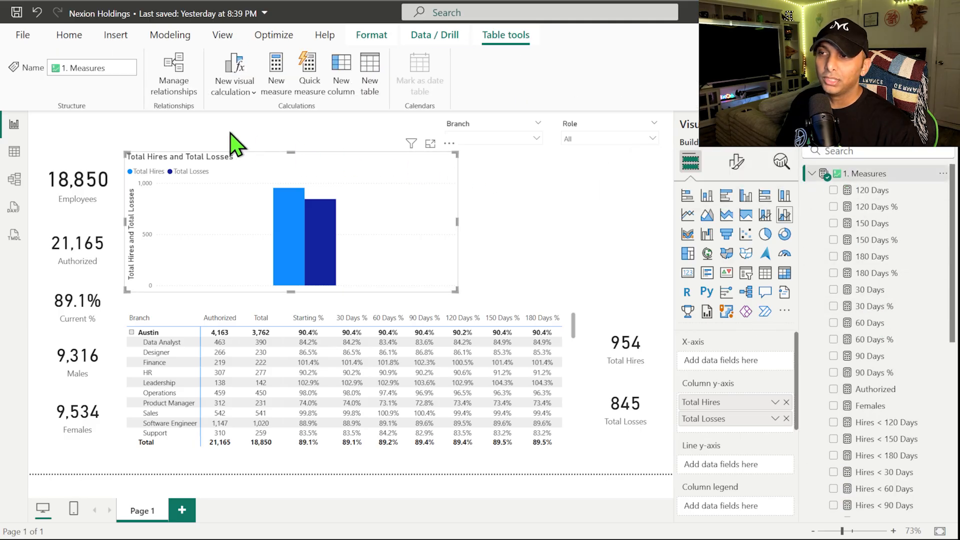
pyautogui.click(275, 85)
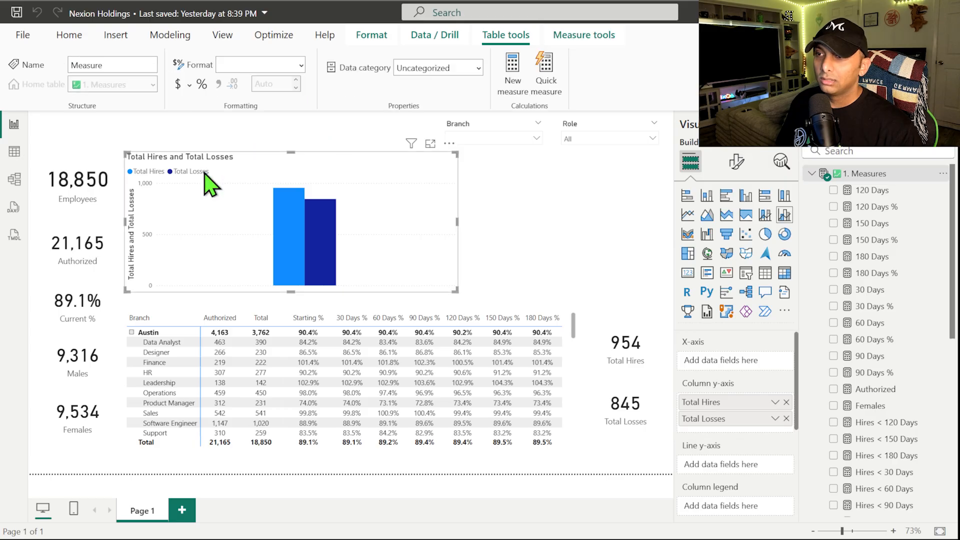
pyautogui.write('Pro')
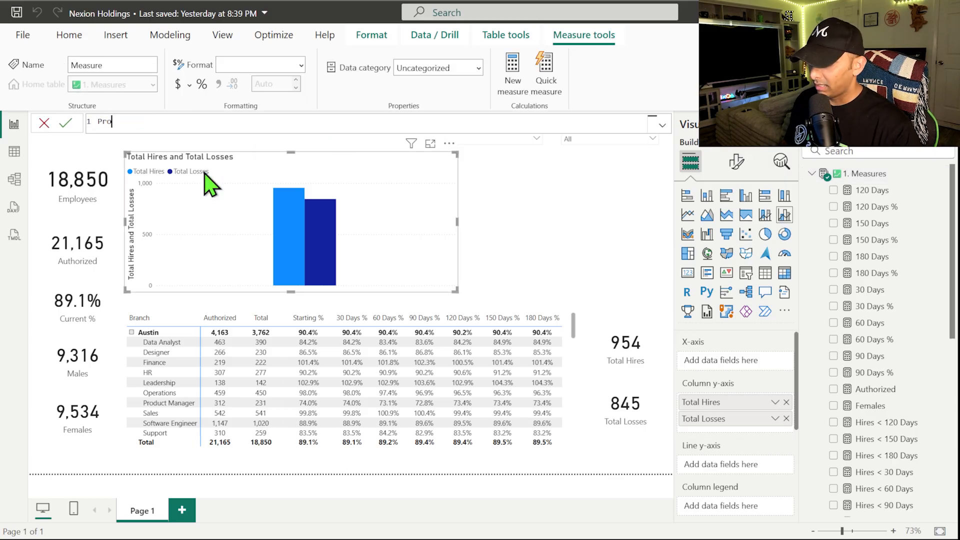
pyautogui.write('jected Personnel =')
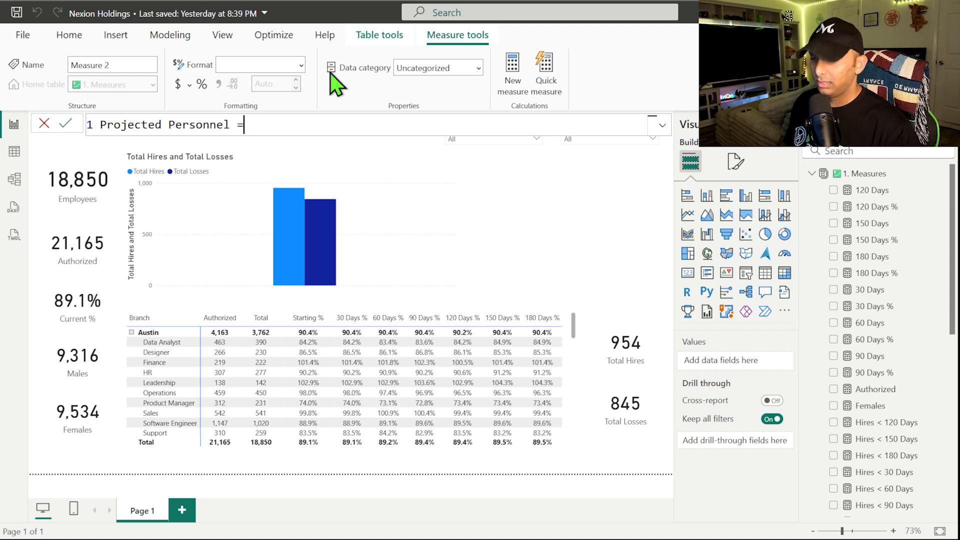
pyautogui.hotkey('shift', 'Return')
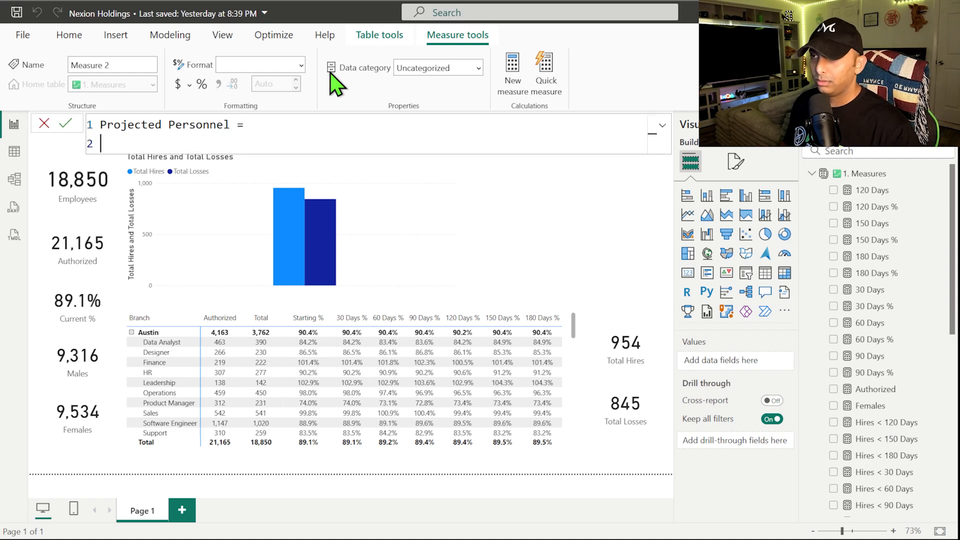
# Step: Define Projected Personnel as [Total] + [Total Hires] - [Total Losses] and commit the measure
pyautogui.write('[tot')
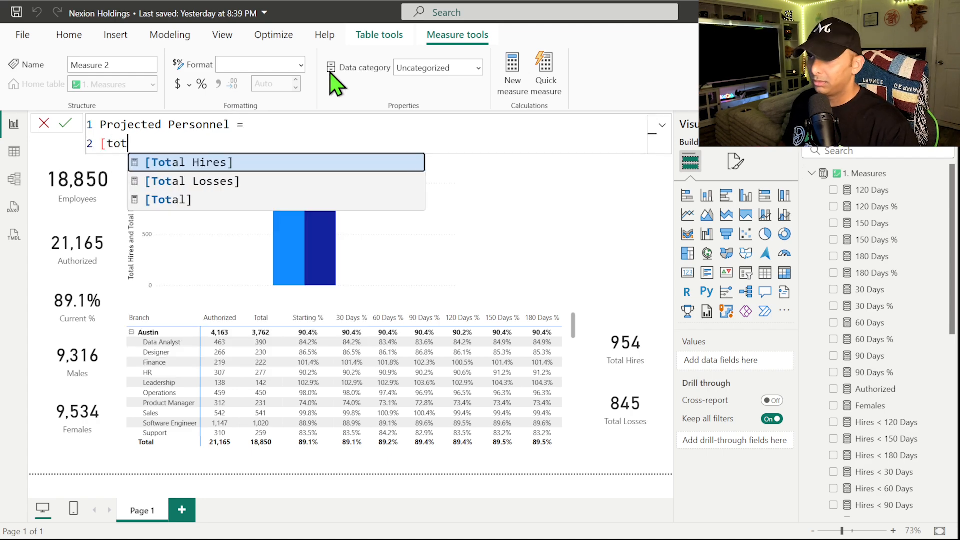
pyautogui.press('Down')
pyautogui.press('Down')
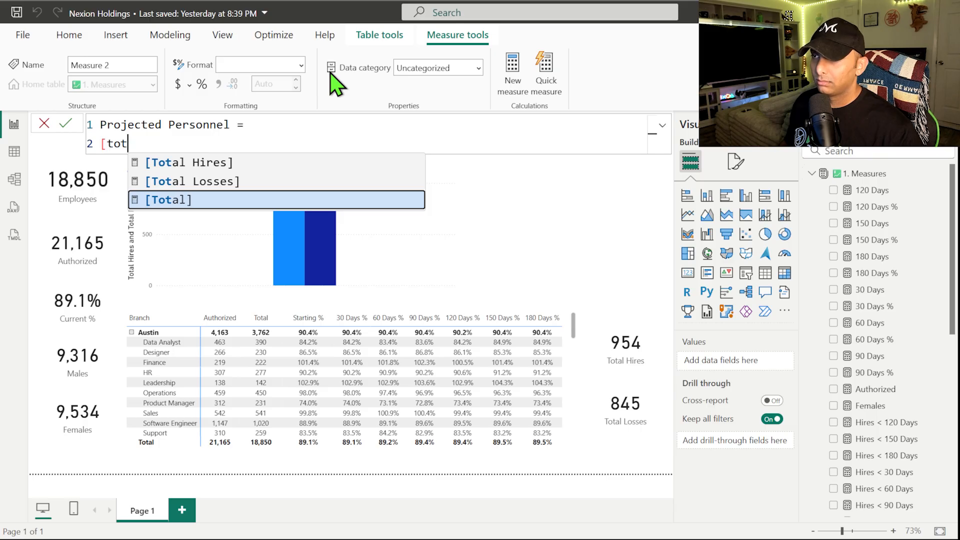
pyautogui.press('Tab')
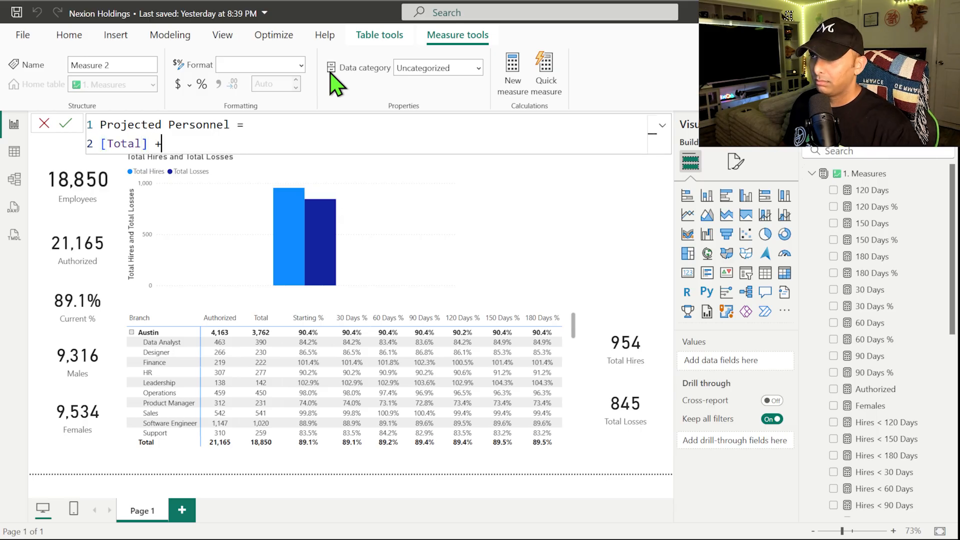
pyautogui.write('+ [tot')
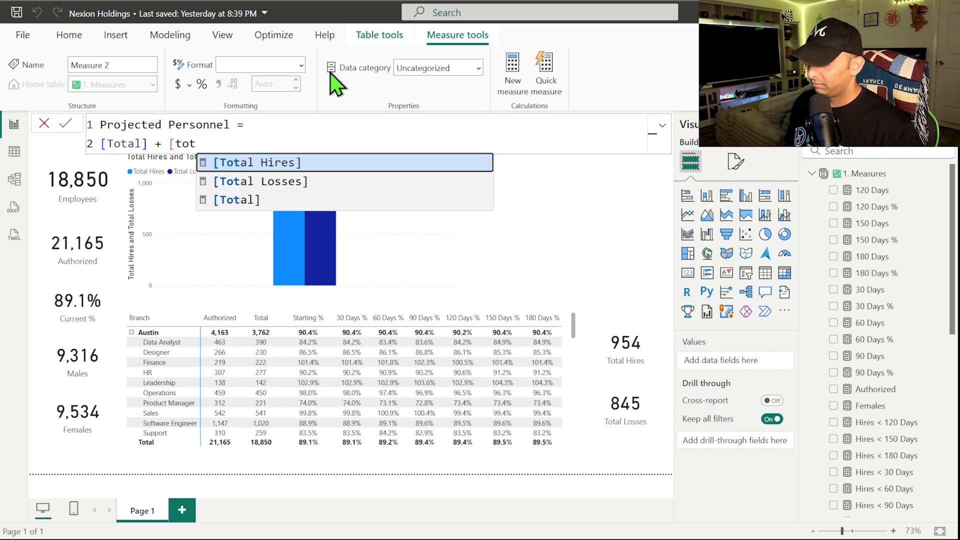
pyautogui.press('Tab')
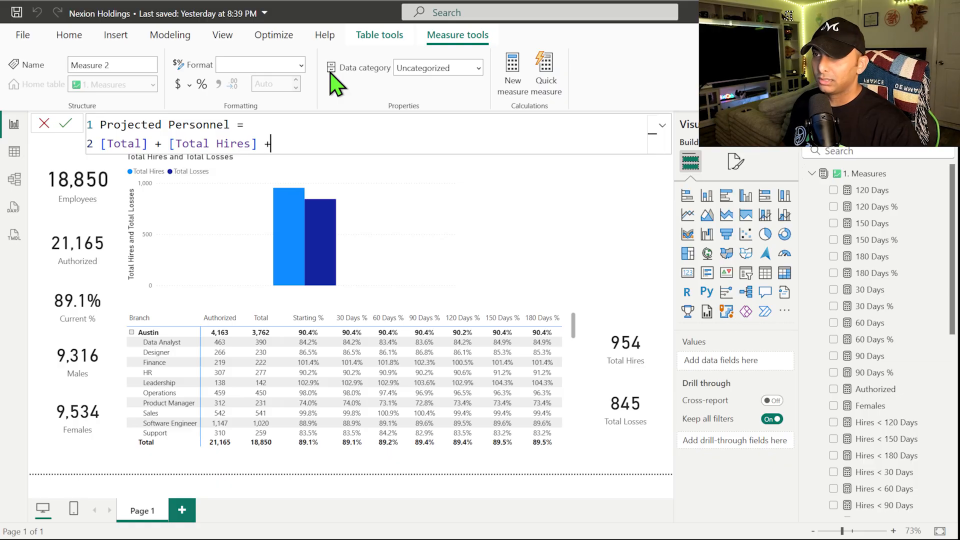
pyautogui.write('+ tot')
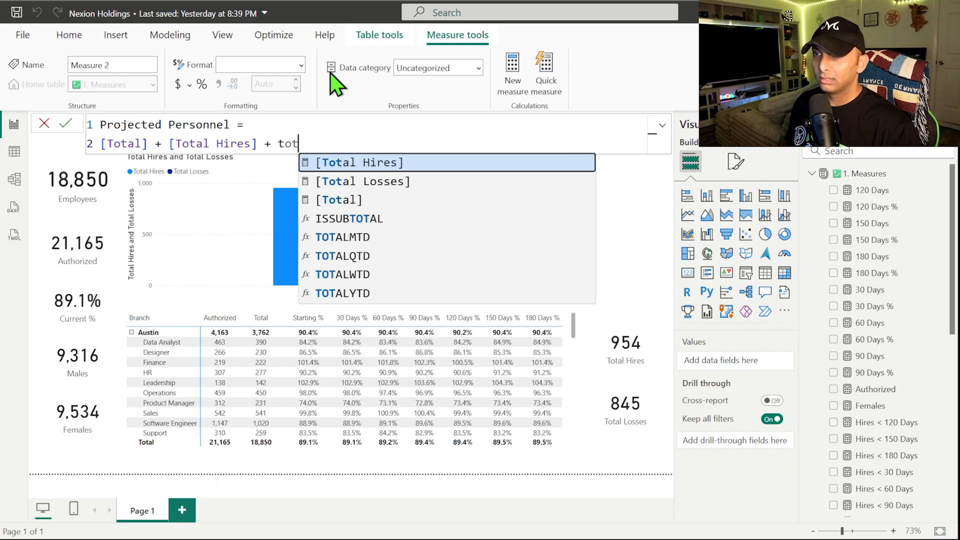
pyautogui.press('Down')
pyautogui.press('Tab')
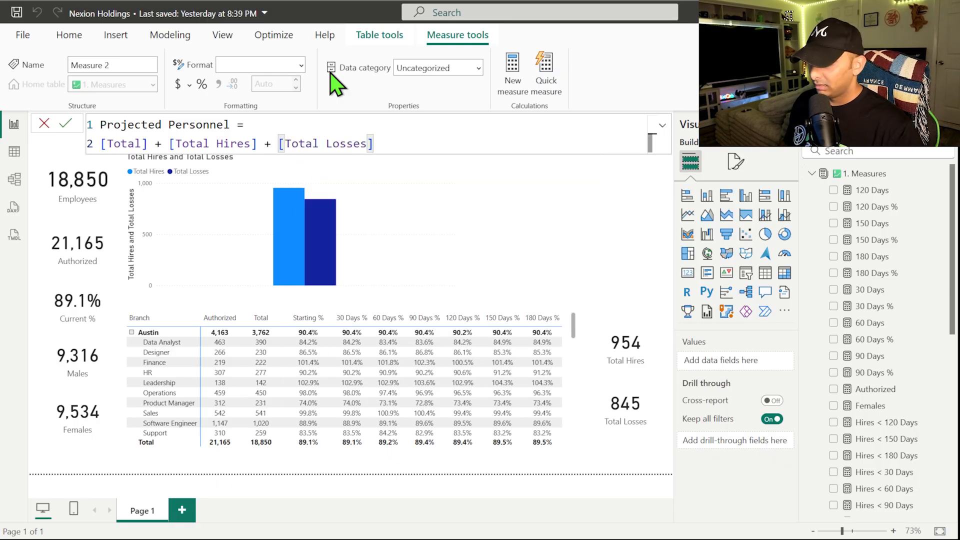
pyautogui.click(66, 129)
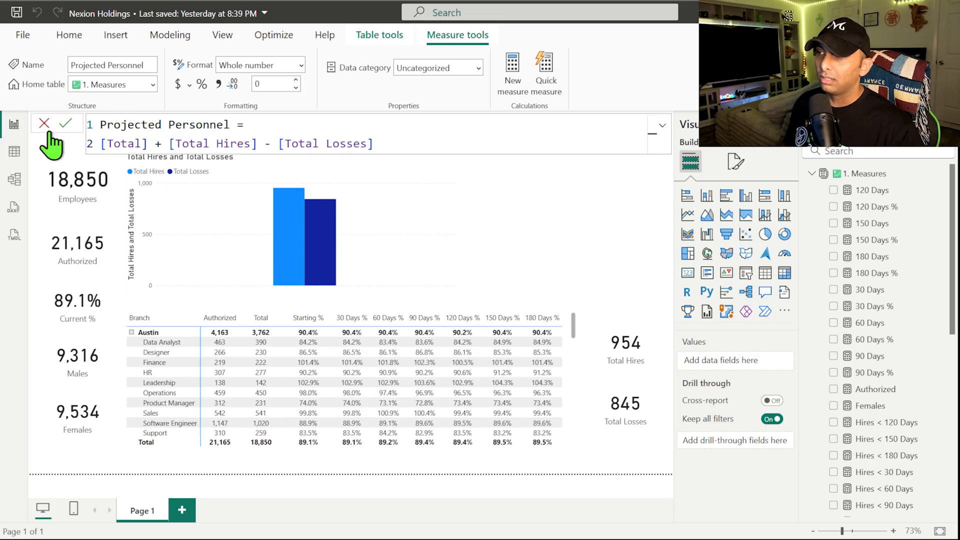
pyautogui.click(62, 123)
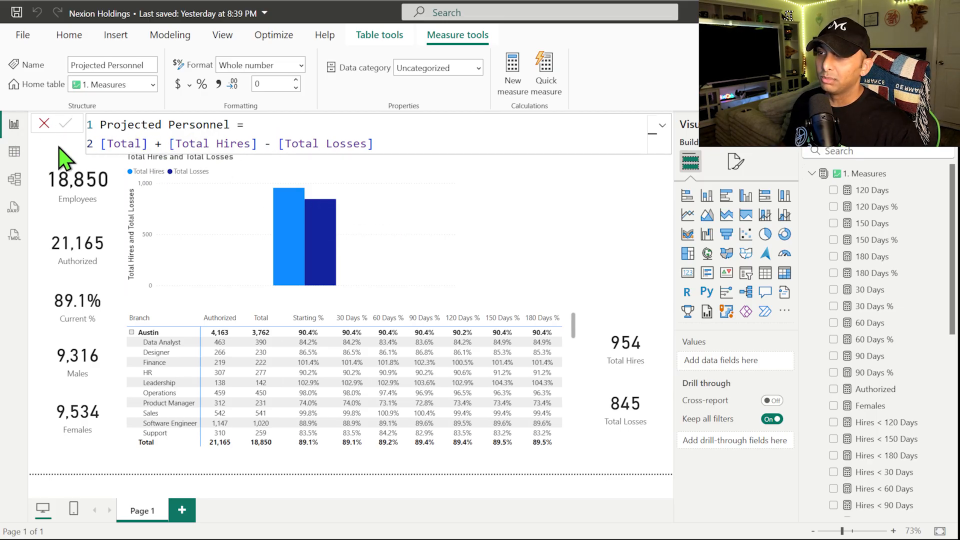
# Step: Add the Projected Personnel measure to the combo chart's line y-axis
pyautogui.click(525, 235)
pyautogui.click(450, 231)
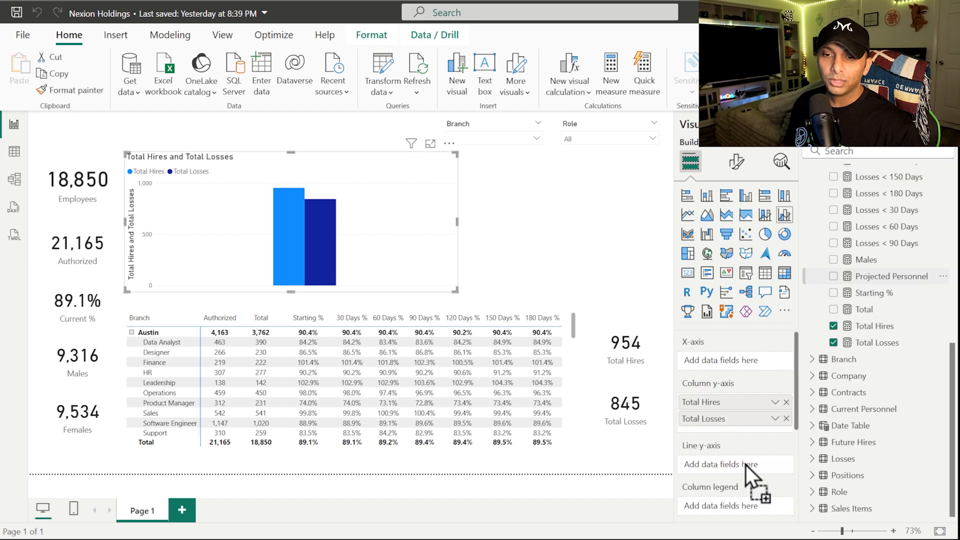
pyautogui.moveTo(736, 465); pyautogui.dragTo(735, 468)
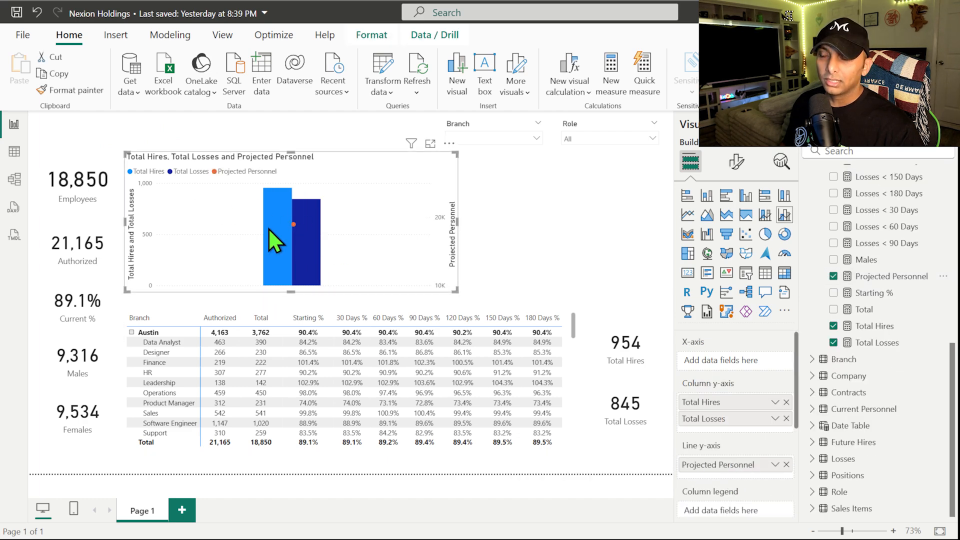
# Step: Put Month Name from the Date Table on the combo chart's x-axis
pyautogui.moveTo(274, 242)
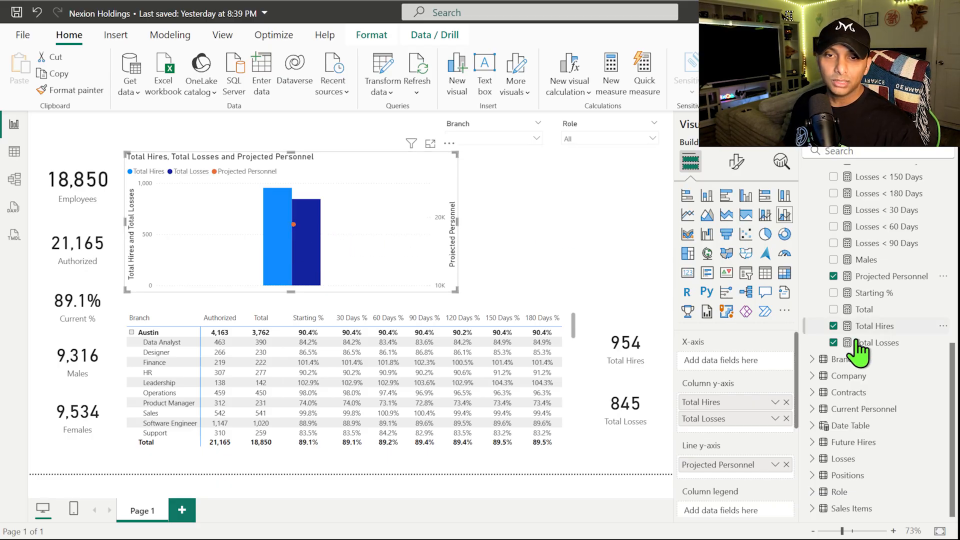
pyautogui.click(821, 426)
pyautogui.scroll(-3, 823, 400)
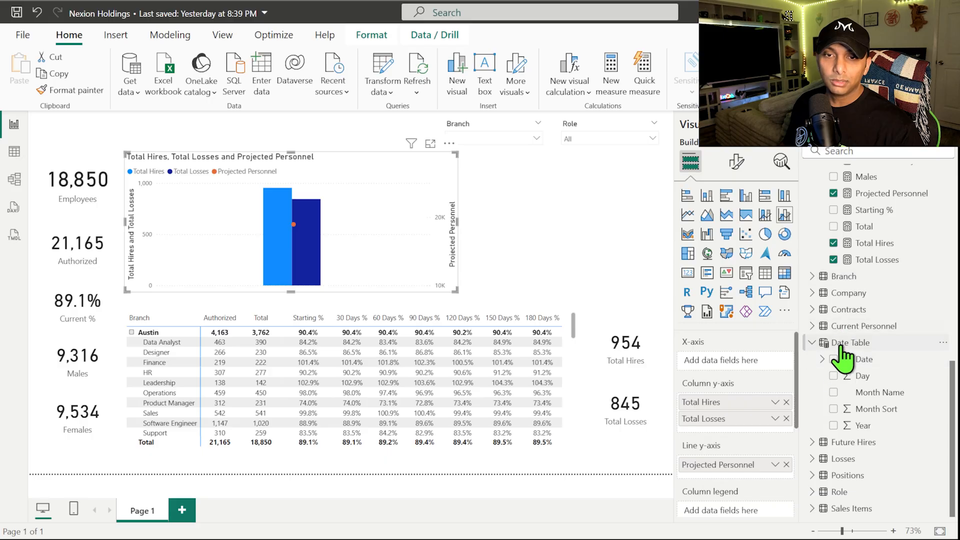
pyautogui.click(822, 360)
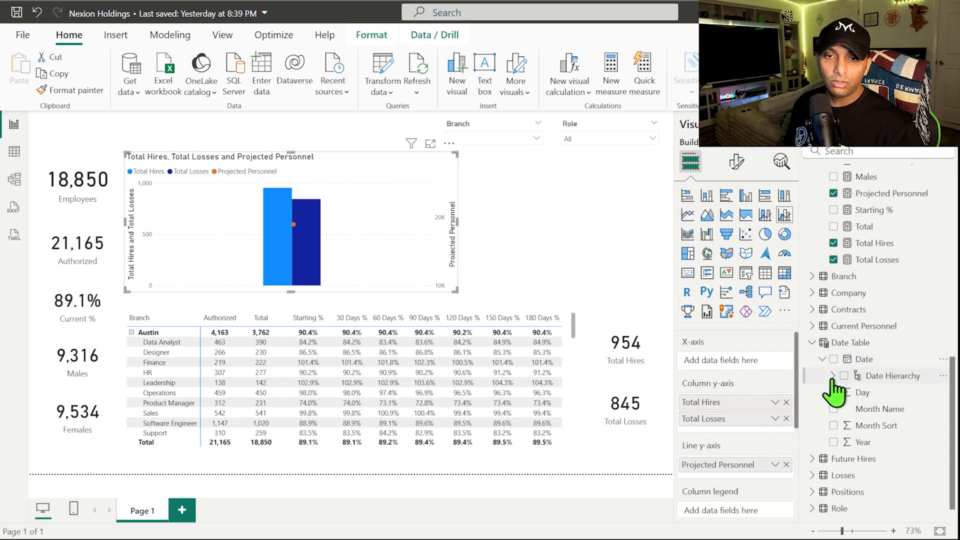
pyautogui.click(833, 376)
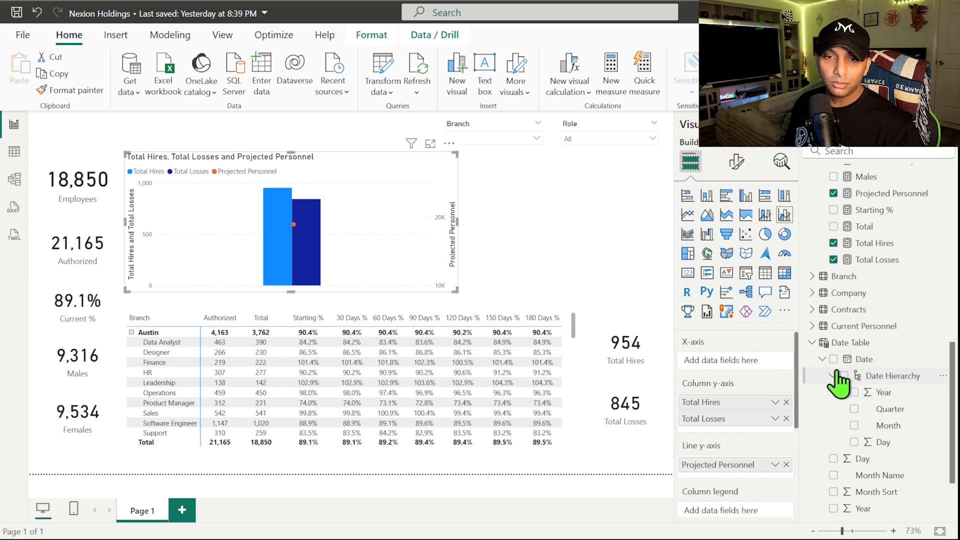
pyautogui.scroll(-3, 854, 396)
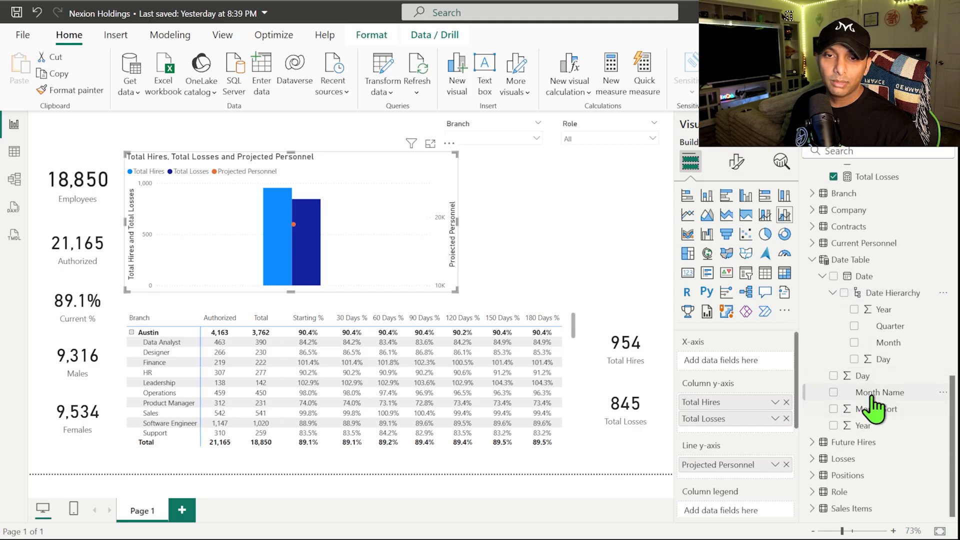
pyautogui.moveTo(880, 395); pyautogui.dragTo(751, 394)
pyautogui.moveTo(724, 358); pyautogui.dragTo(724, 358)
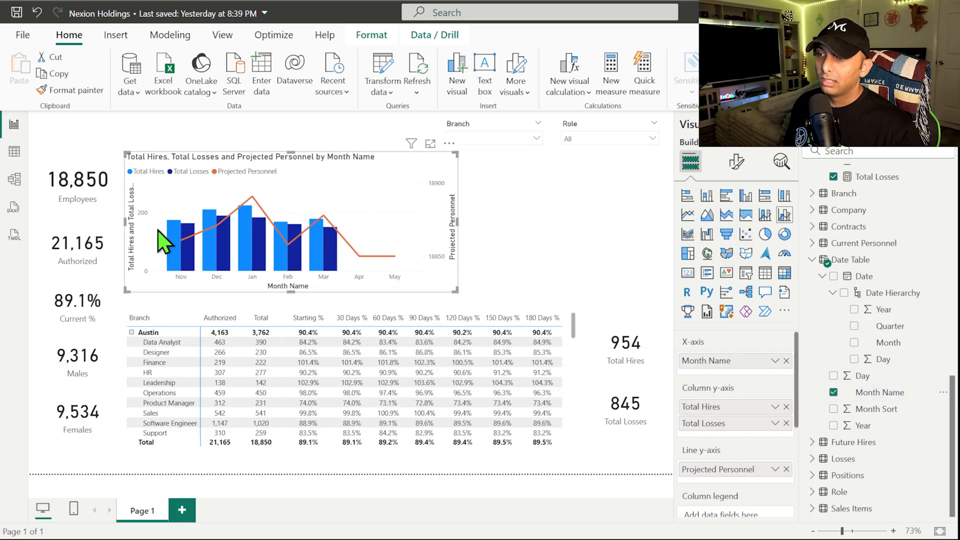
# Step: Check the chart's November values and the page-level Date filter, and collapse the filter details
pyautogui.moveTo(183, 273)
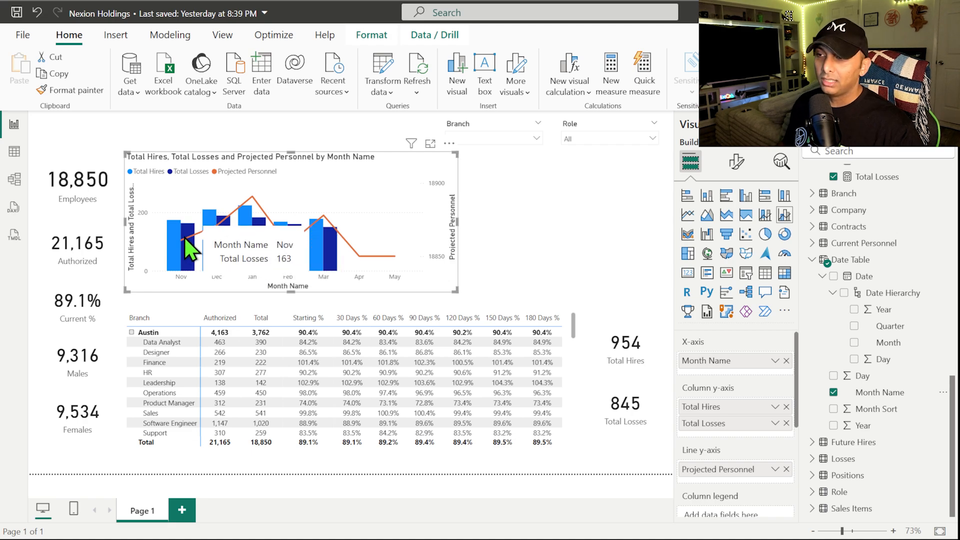
pyautogui.click(520, 219)
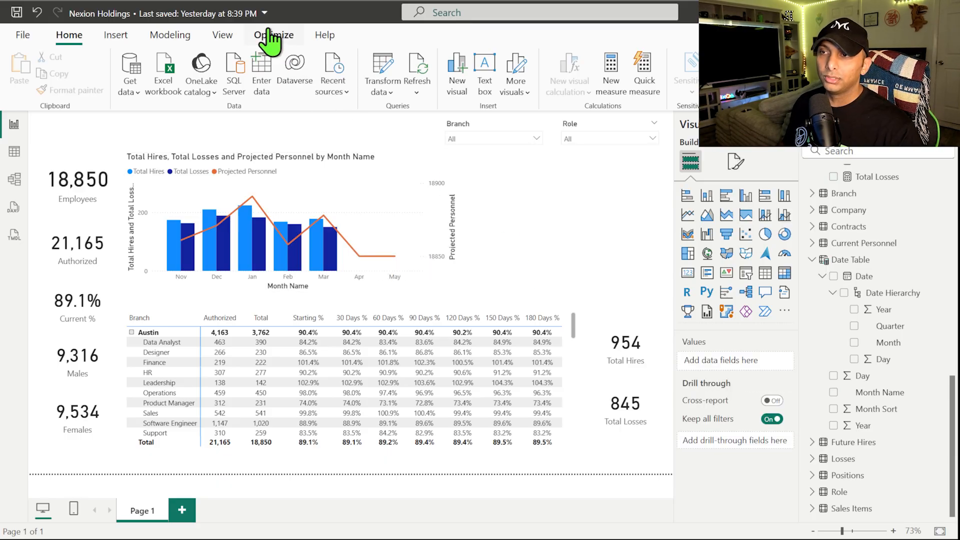
pyautogui.click(223, 35)
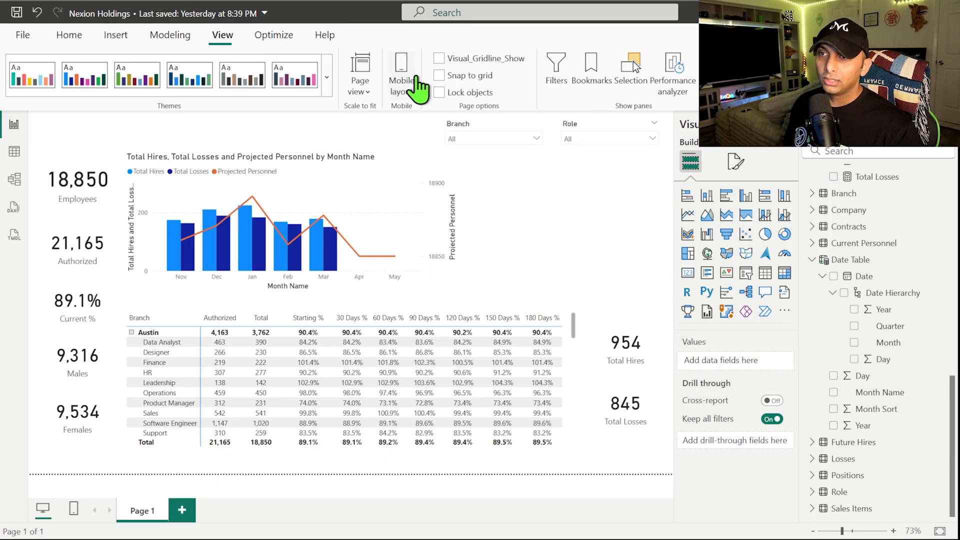
pyautogui.click(556, 75)
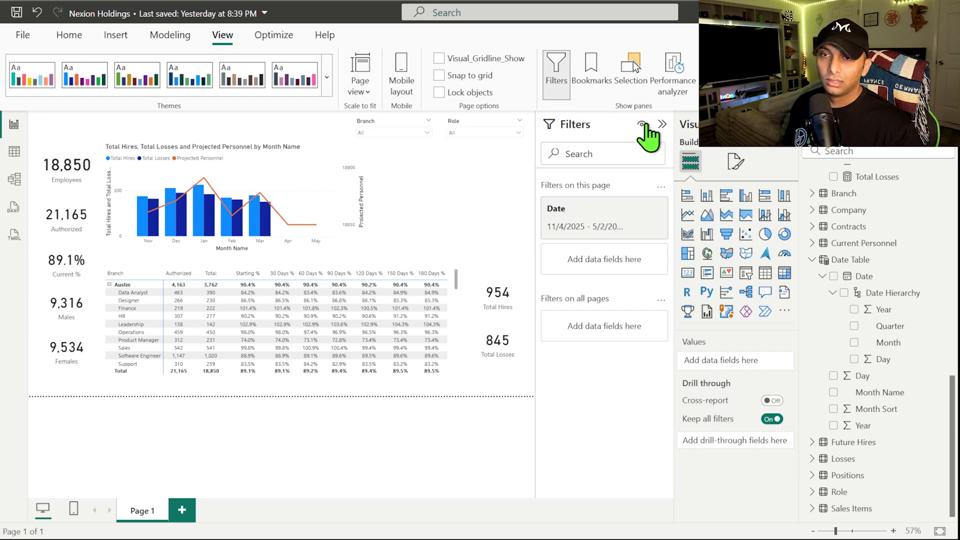
pyautogui.click(662, 124)
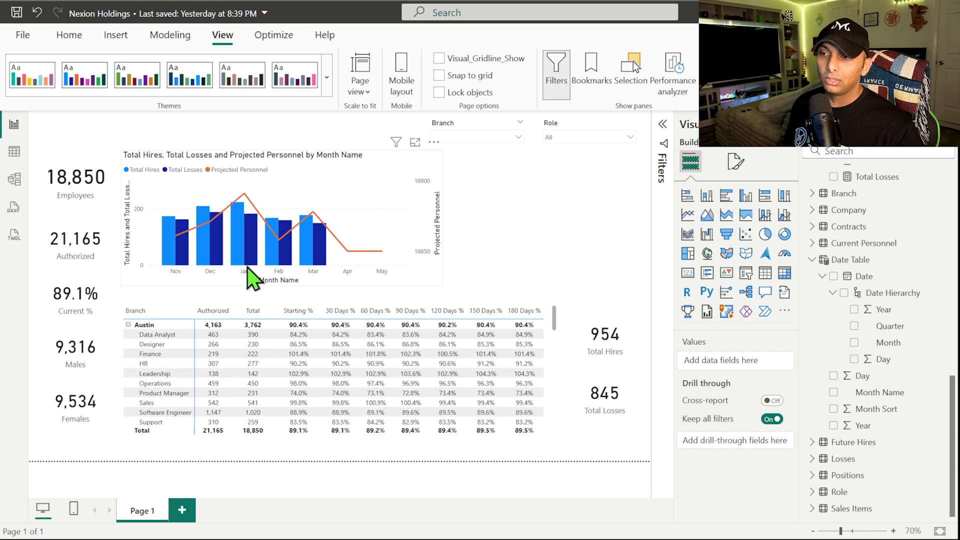
pyautogui.moveTo(311, 268)
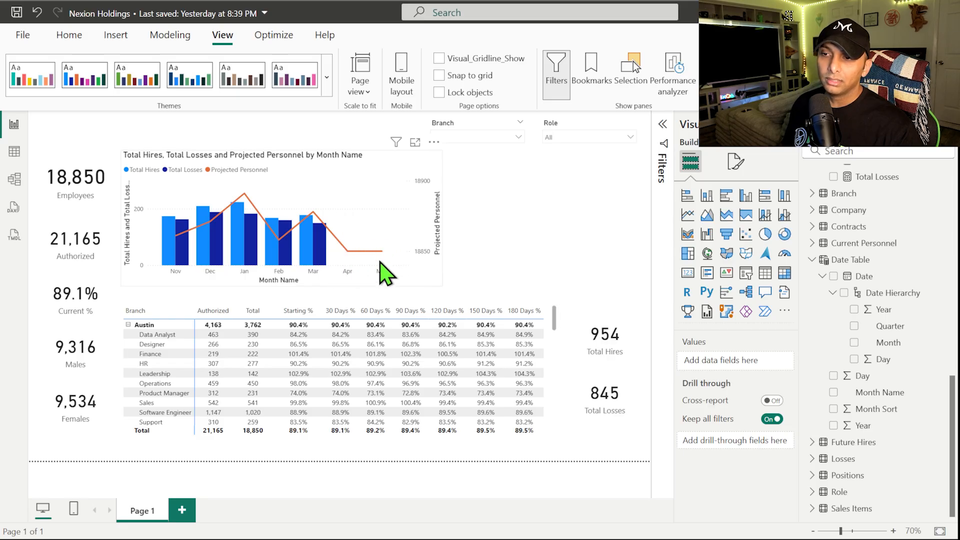
# Step: Turn off the y-axis and x-axis titles on the combo chart
pyautogui.click(409, 173)
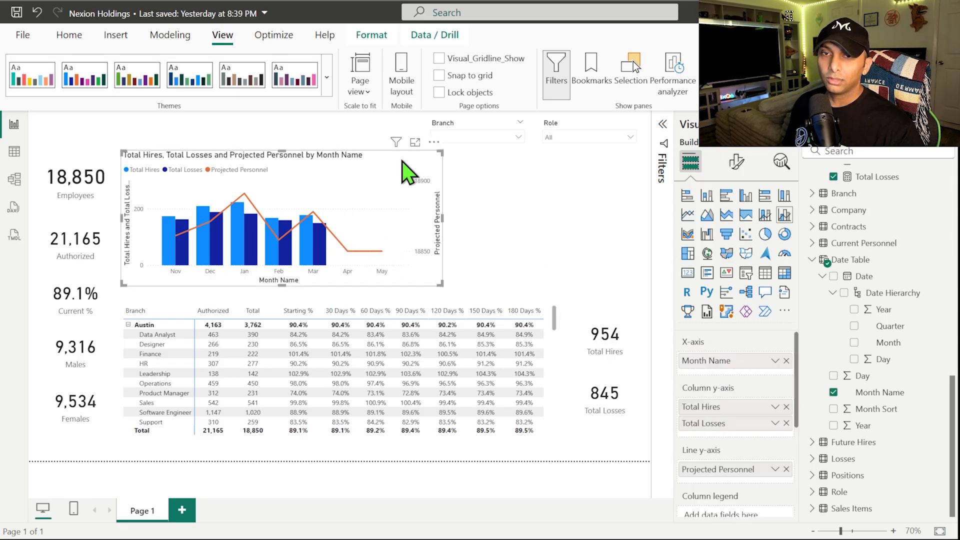
pyautogui.click(735, 163)
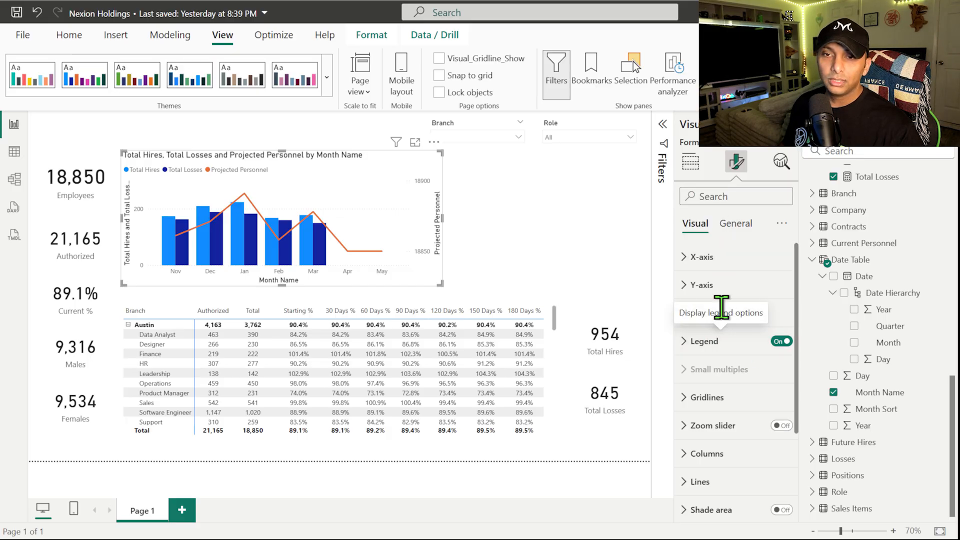
pyautogui.click(705, 286)
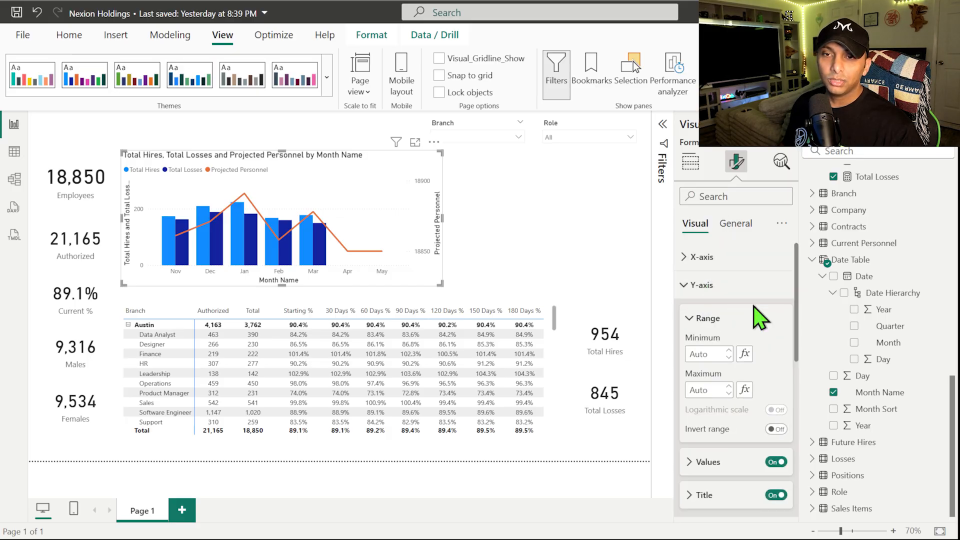
pyautogui.click(776, 496)
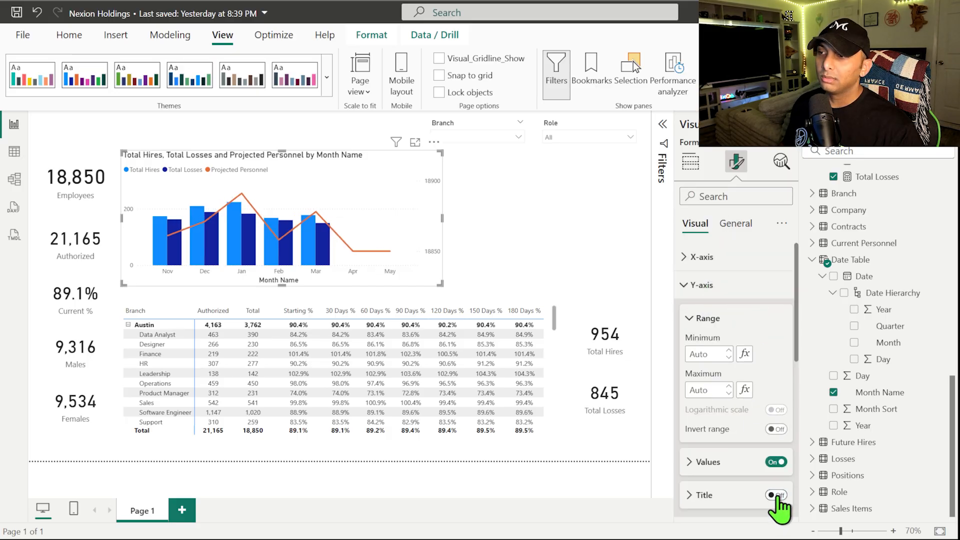
pyautogui.click(691, 290)
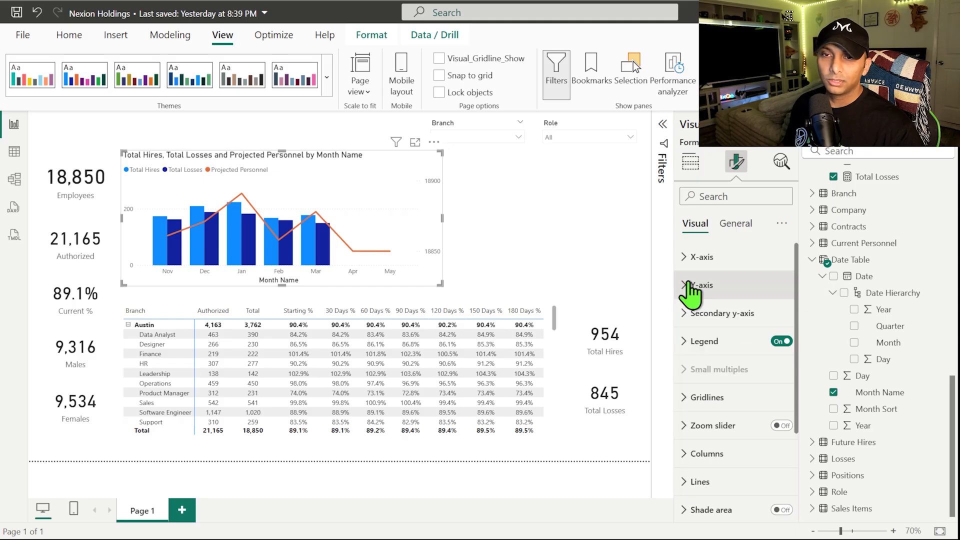
pyautogui.click(686, 255)
pyautogui.click(775, 489)
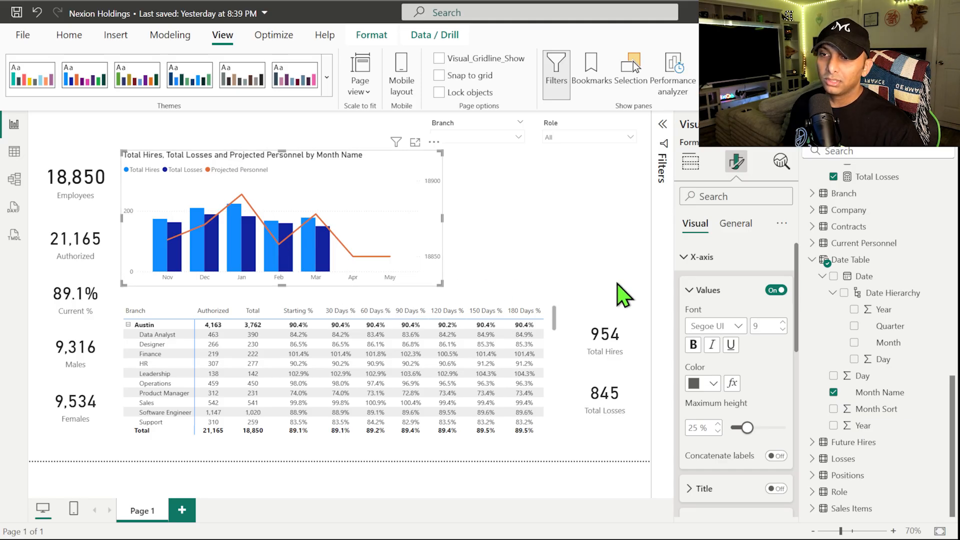
# Step: Change the combo chart's title to Turbulence and center it horizontally
pyautogui.click(734, 226)
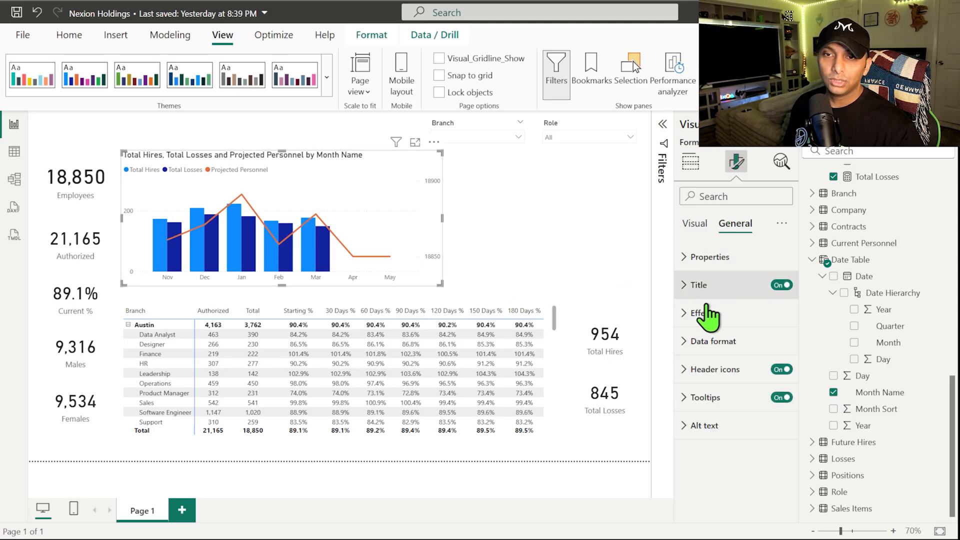
pyautogui.click(693, 285)
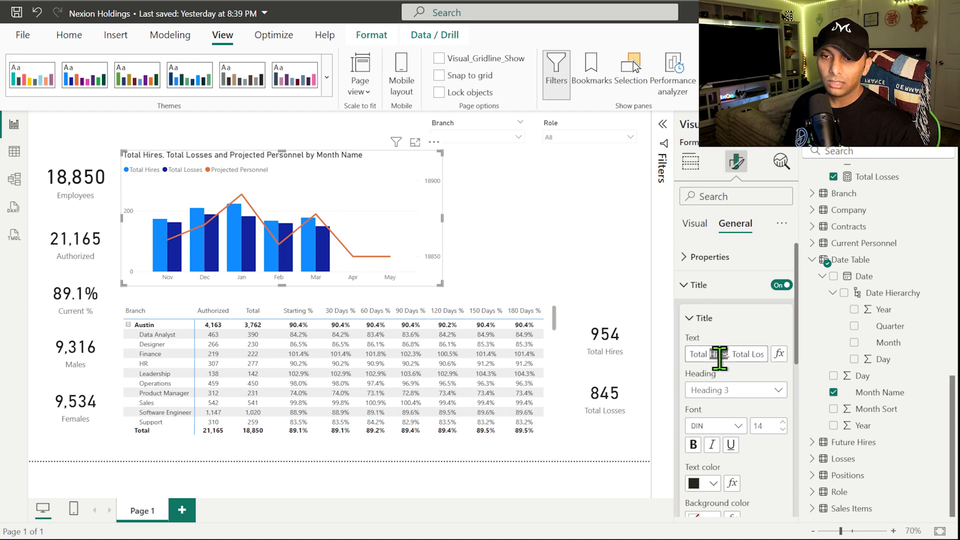
pyautogui.hotkey('ctrl', 'a')
pyautogui.write('T')
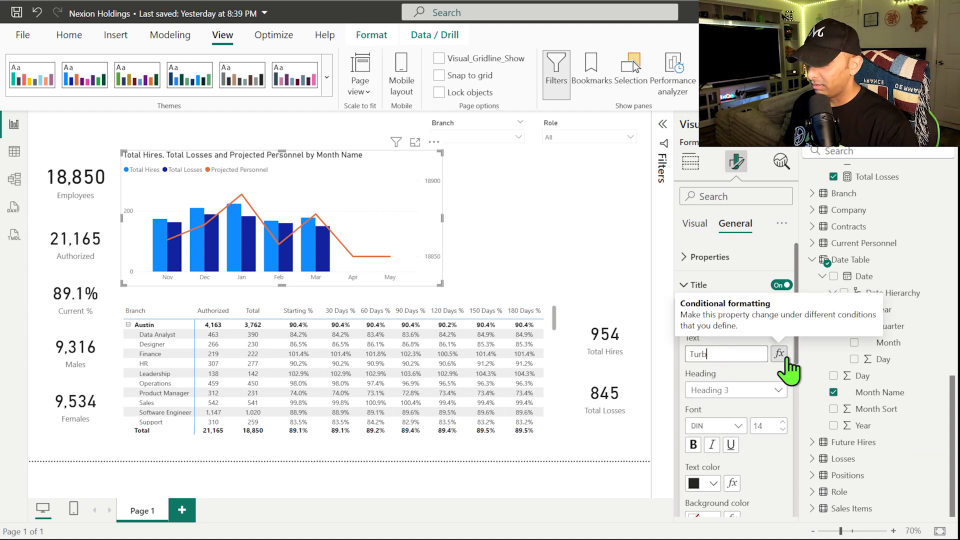
pyautogui.scroll(-3, 720, 476)
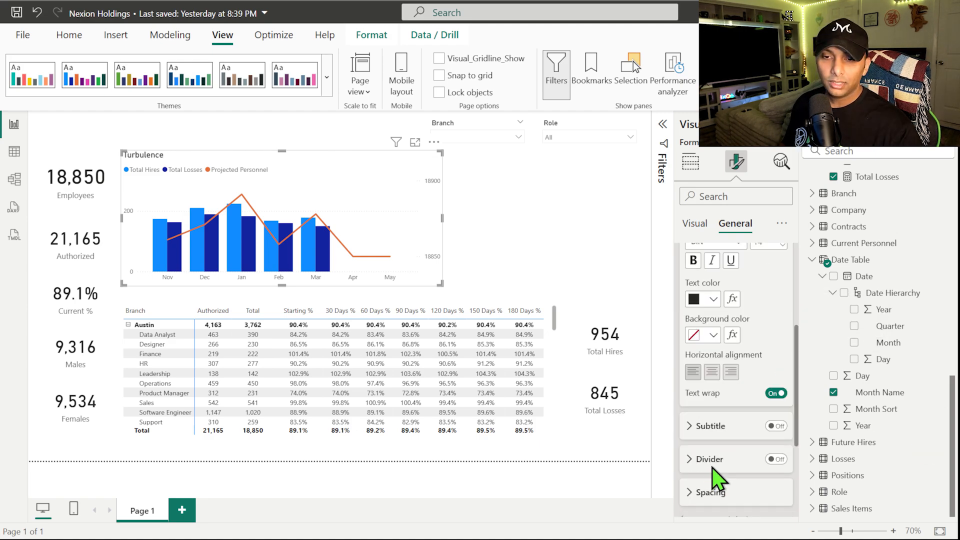
pyautogui.click(711, 372)
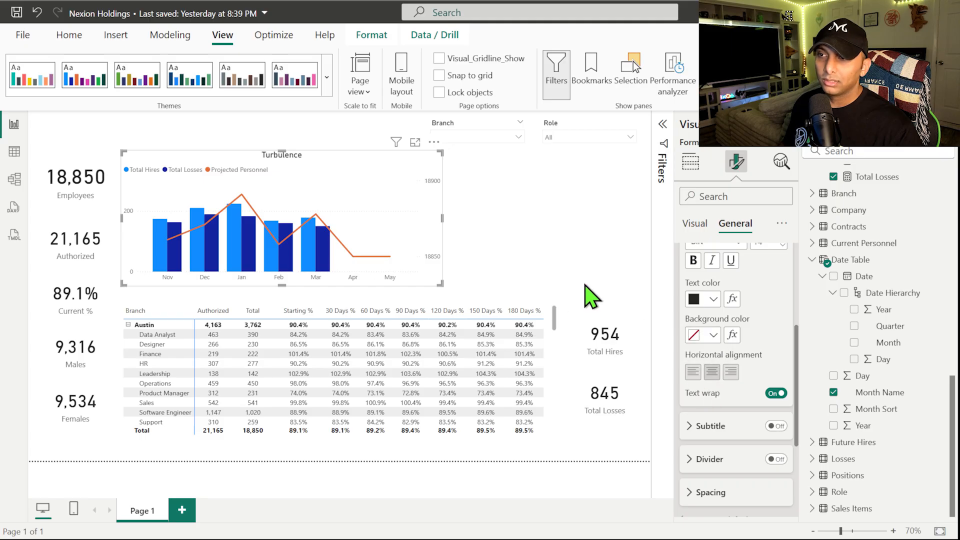
pyautogui.click(551, 274)
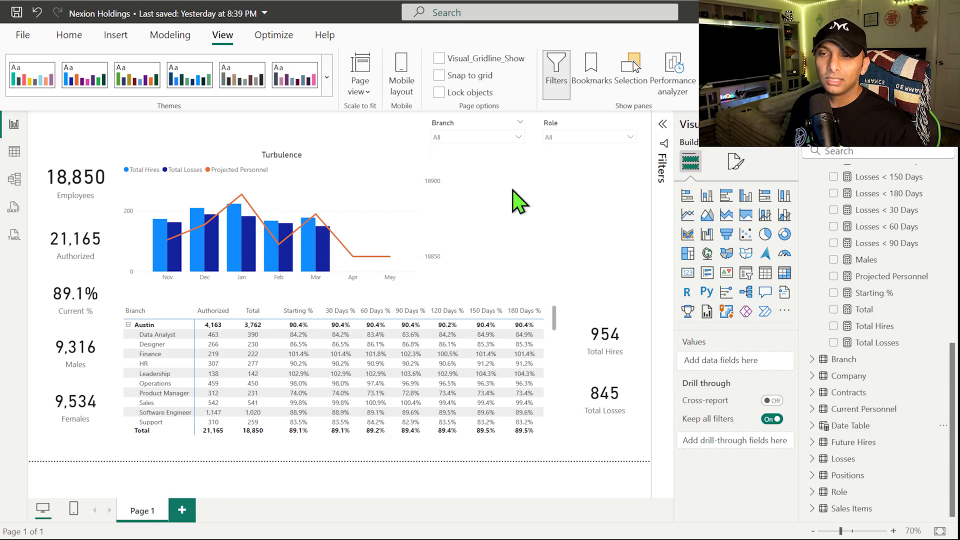
# Step: Add a clustered bar chart beside the Turbulence chart, widen it, and plot Total Losses by AttritionReason from the Losses table
pyautogui.click(727, 196)
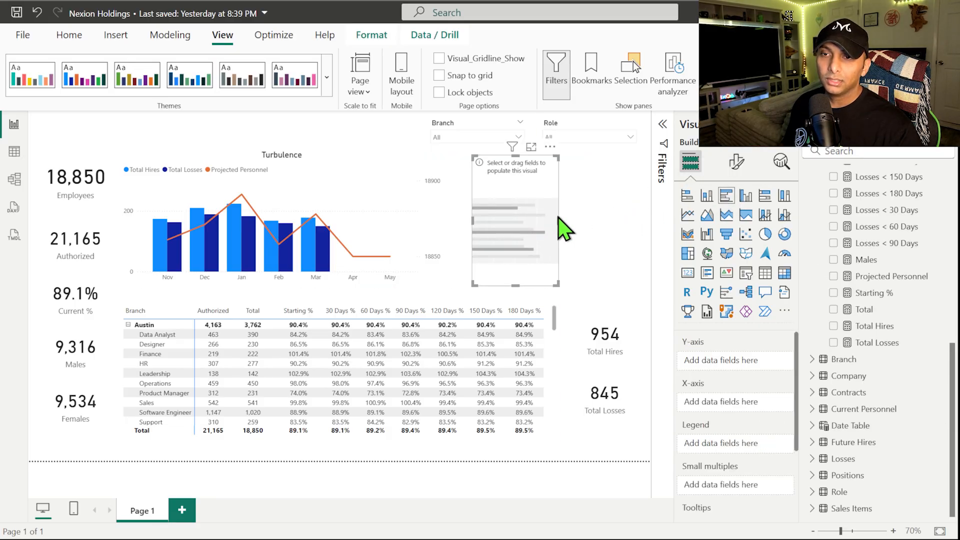
pyautogui.moveTo(558, 221); pyautogui.dragTo(638, 230)
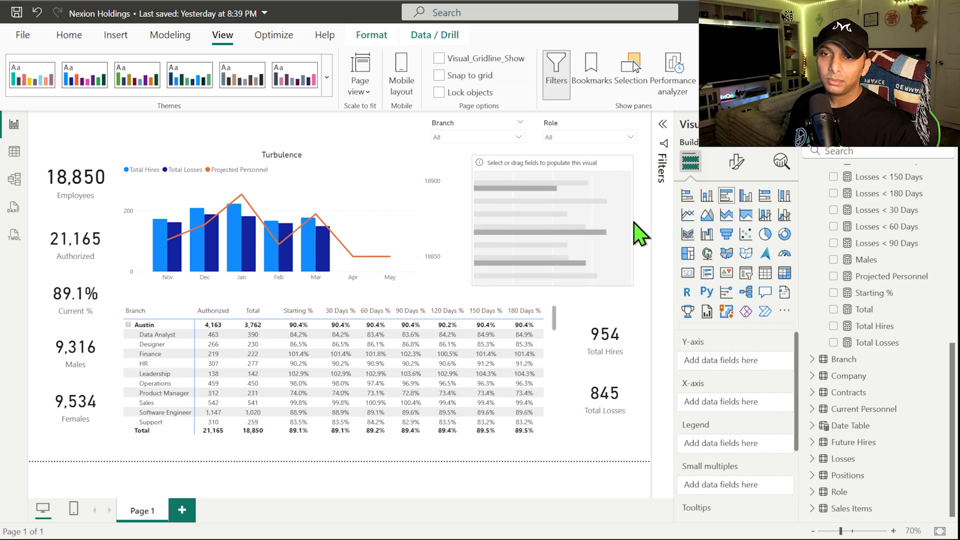
pyautogui.click(845, 343)
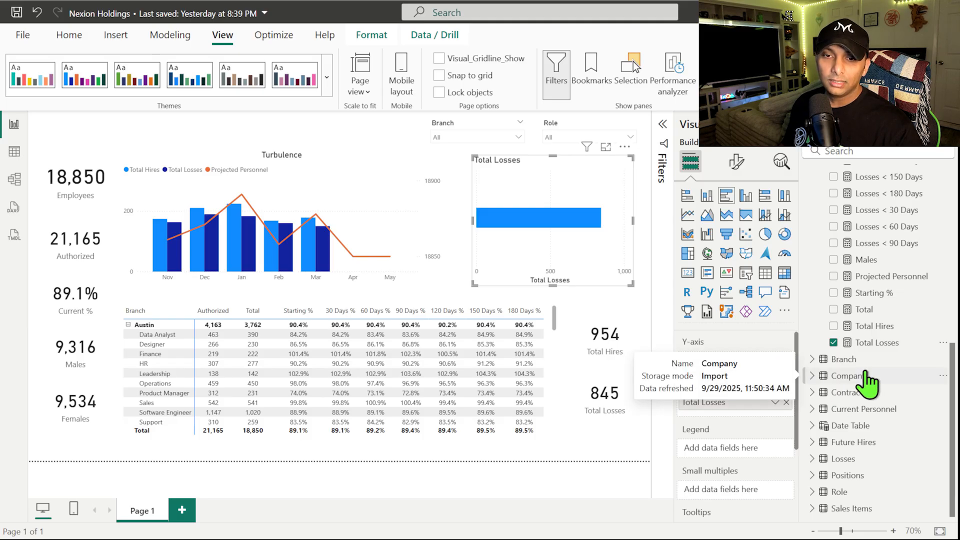
pyautogui.click(812, 458)
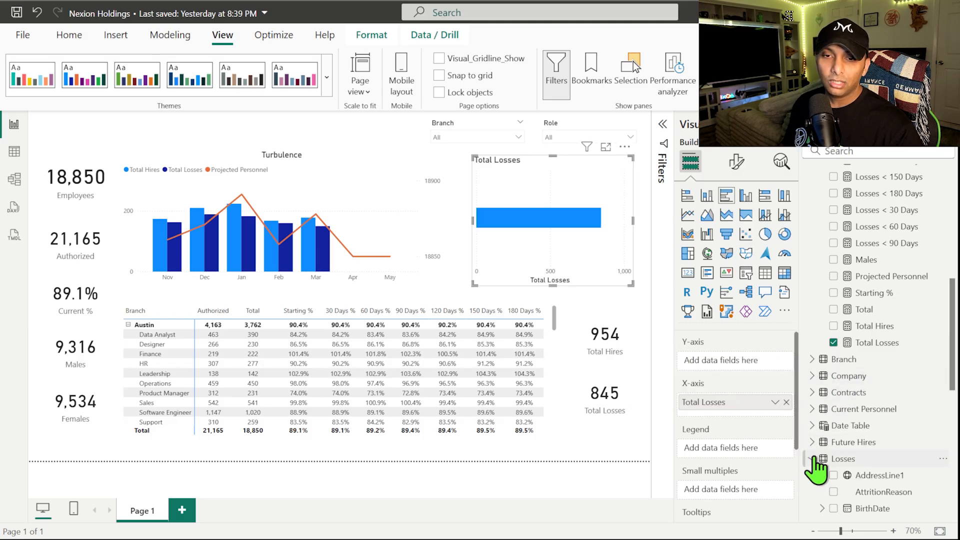
pyautogui.scroll(-3, 820, 450)
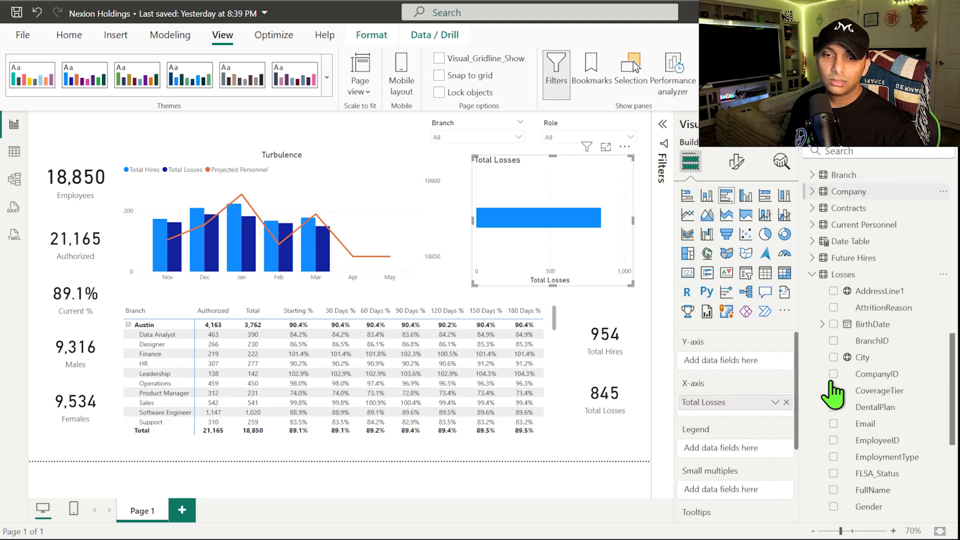
pyautogui.click(836, 307)
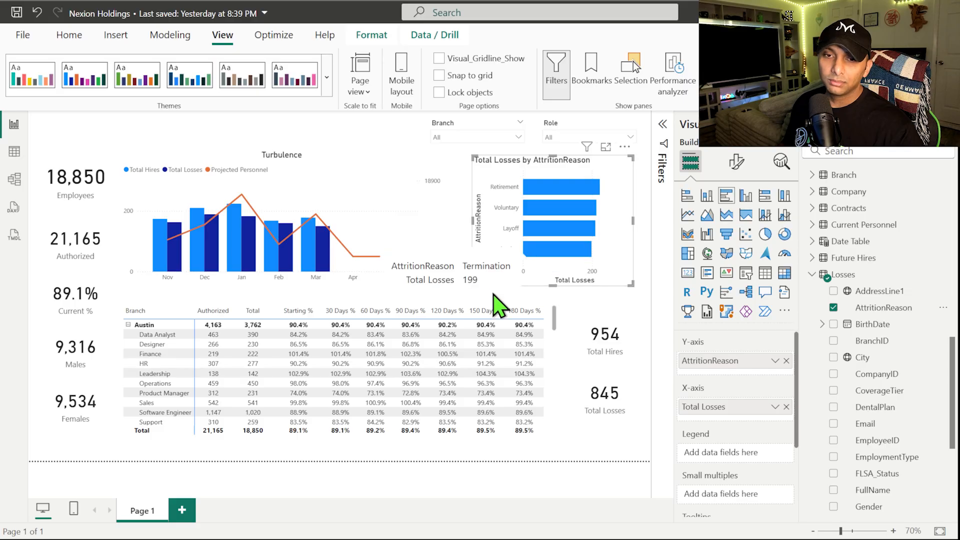
# Step: Check how selecting the November columns and Austin's Data Analyst row cross-filters the other visuals, and clear the selections
pyautogui.click(160, 260)
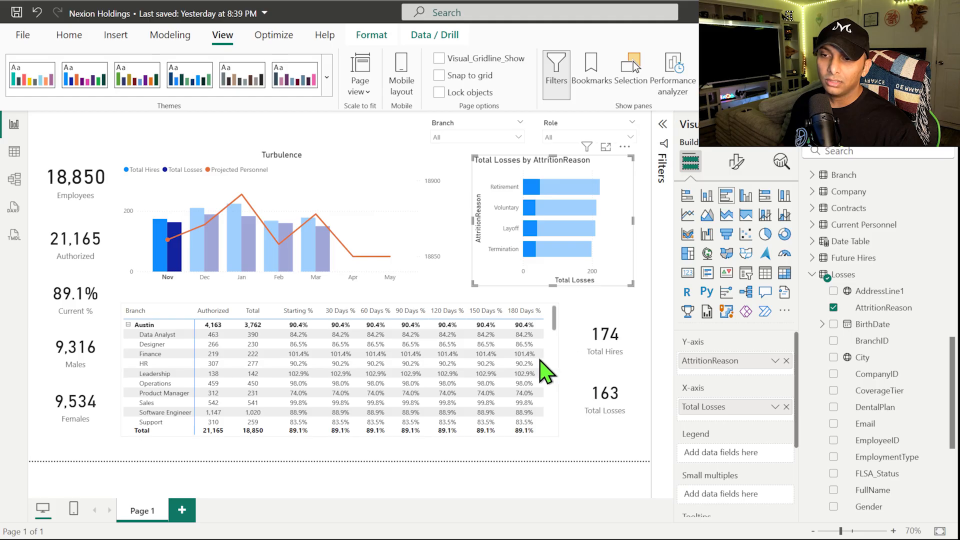
pyautogui.click(169, 265)
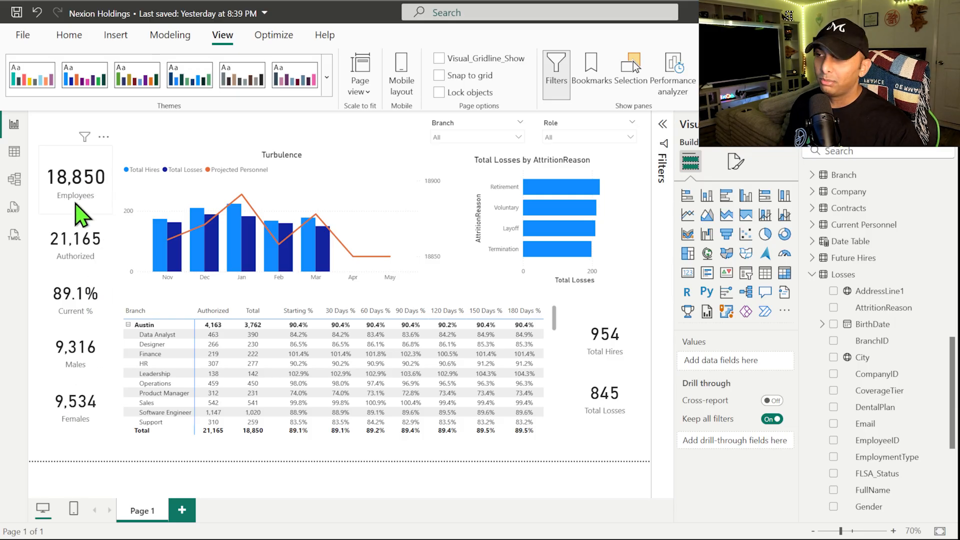
pyautogui.click(160, 265)
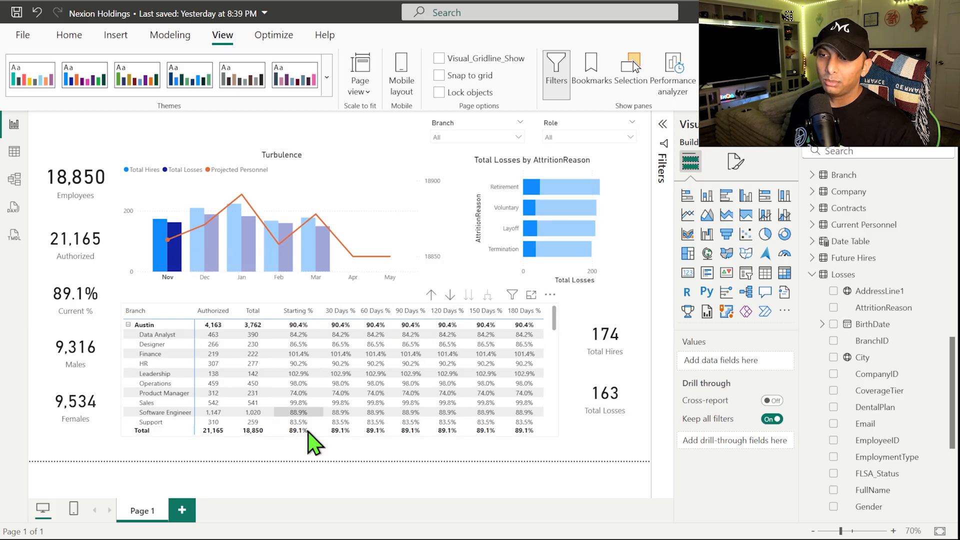
pyautogui.click(167, 251)
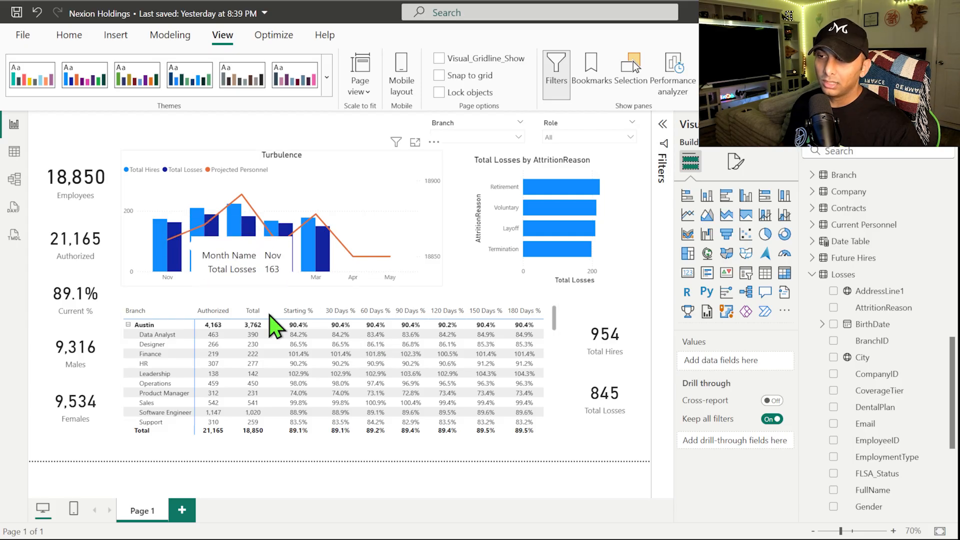
pyautogui.click(252, 335)
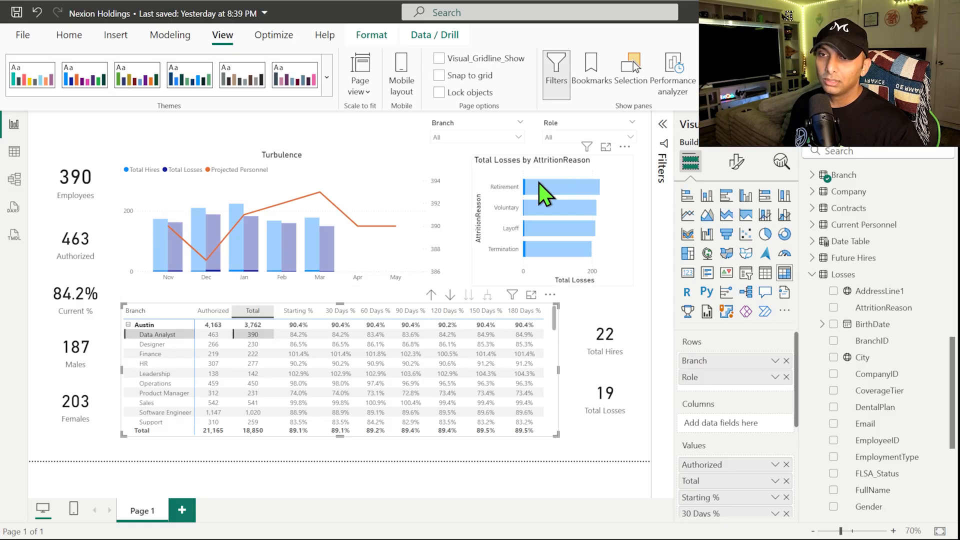
pyautogui.click(262, 335)
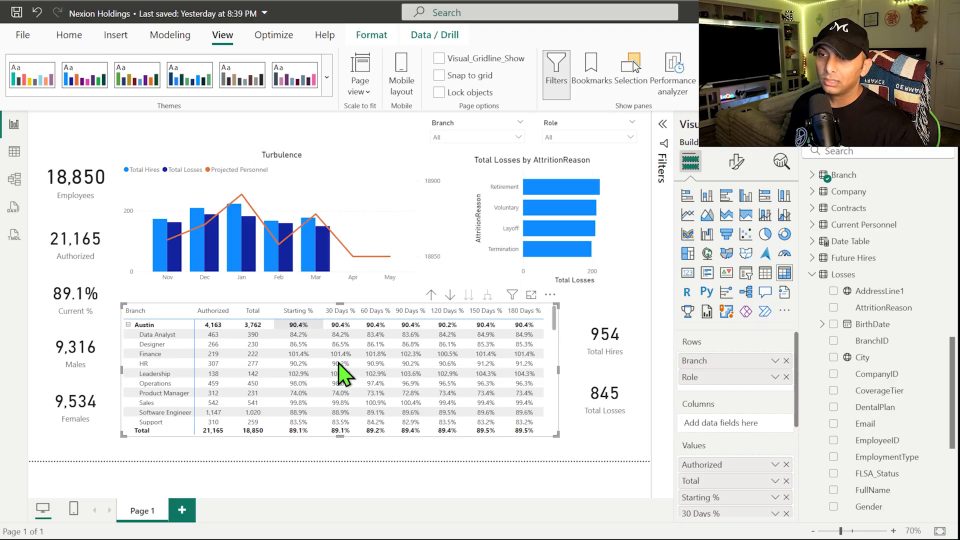
pyautogui.click(208, 144)
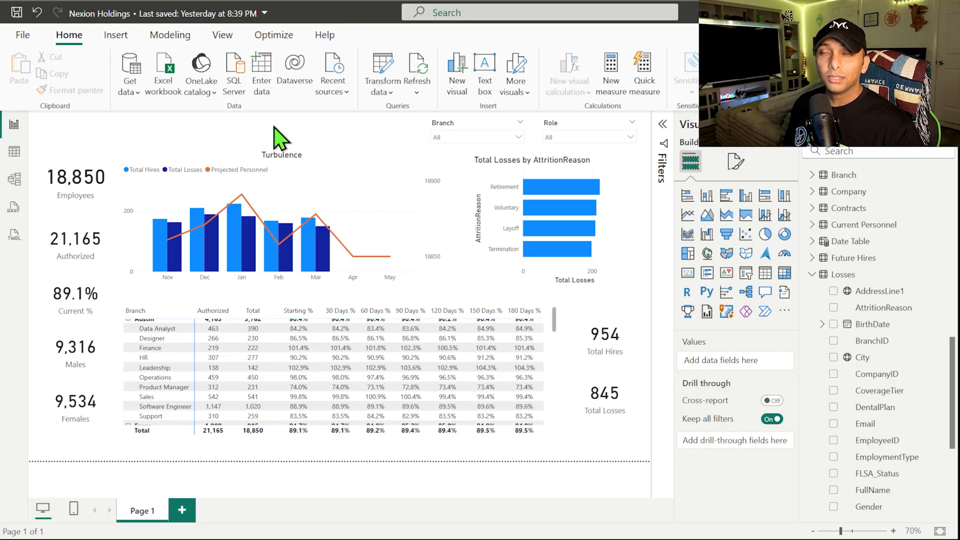
# Step: Edit the Turbulence chart's interactions so that its effect on the staffing matrix is None
pyautogui.click(342, 182)
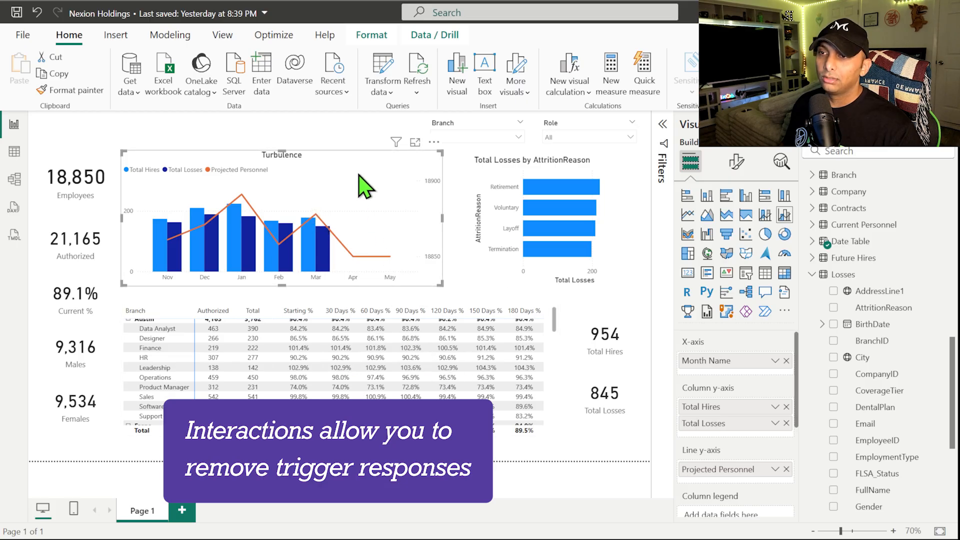
pyautogui.click(380, 35)
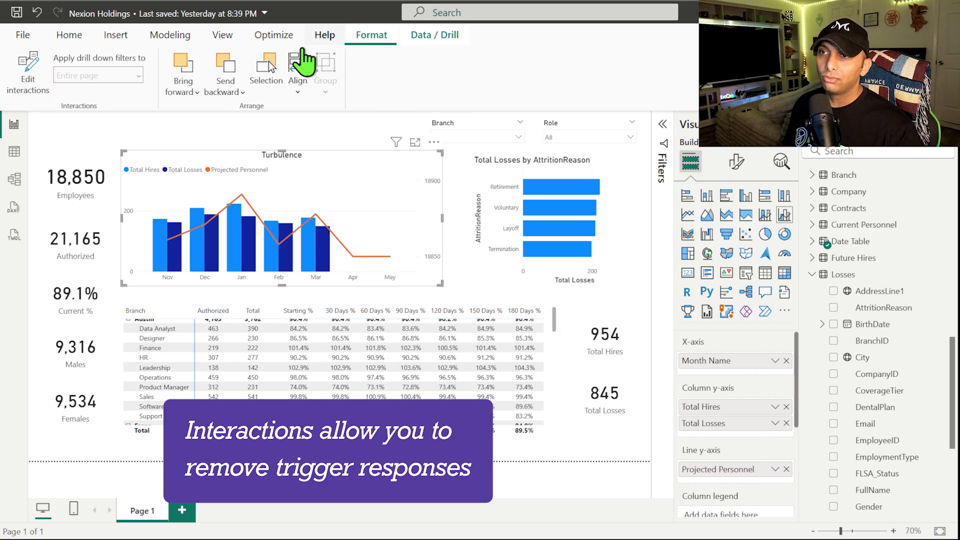
pyautogui.click(29, 89)
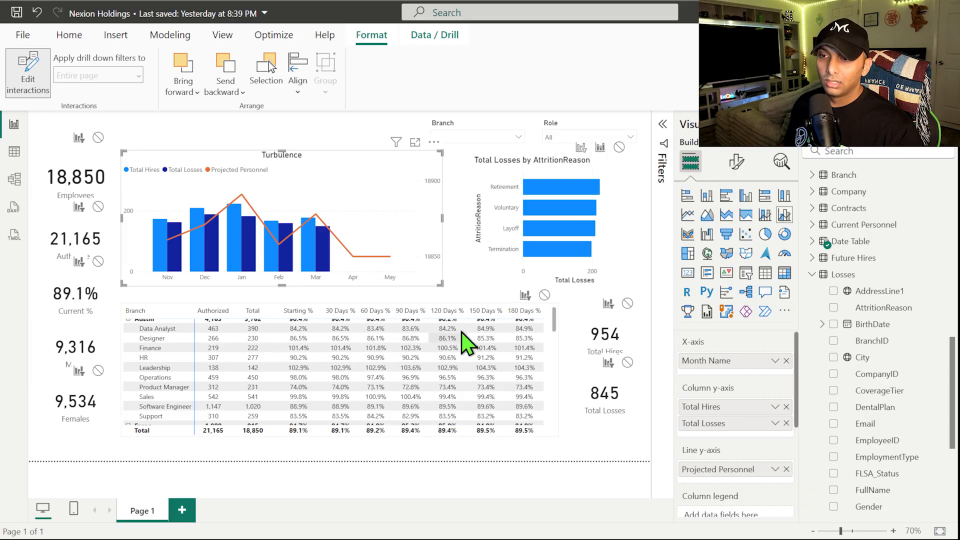
pyautogui.click(545, 295)
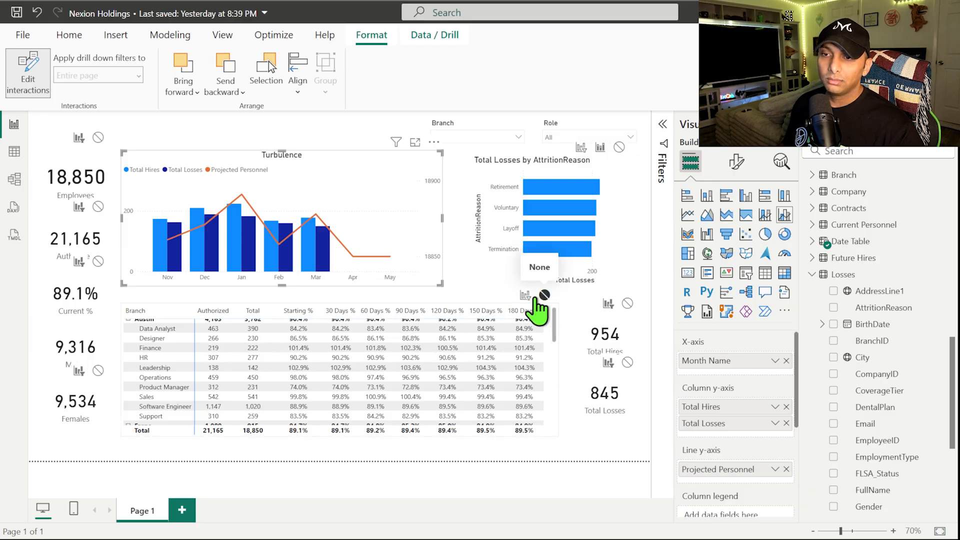
pyautogui.click(31, 83)
pyautogui.click(214, 133)
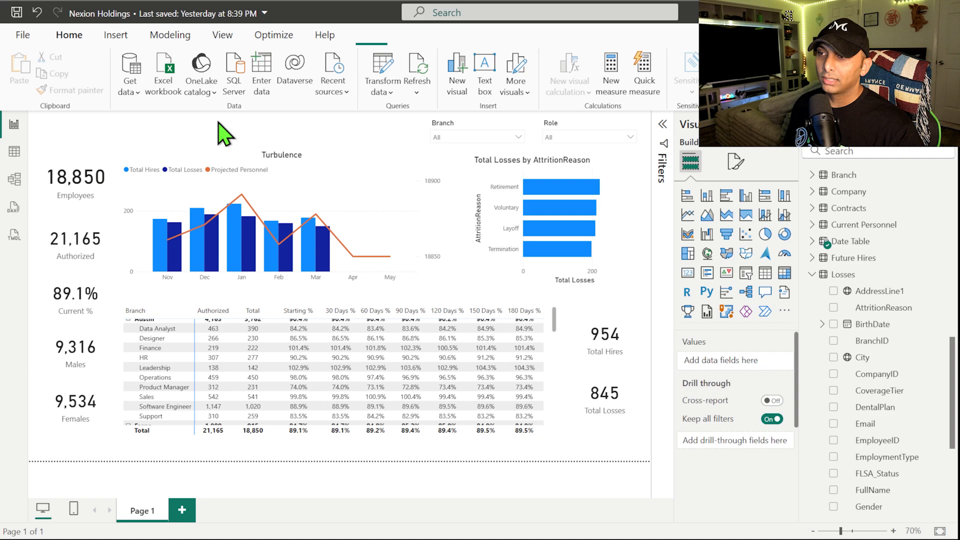
# Step: Test the Turbulence chart's cross-filtering by selecting its month columns from November through March
pyautogui.click(175, 253)
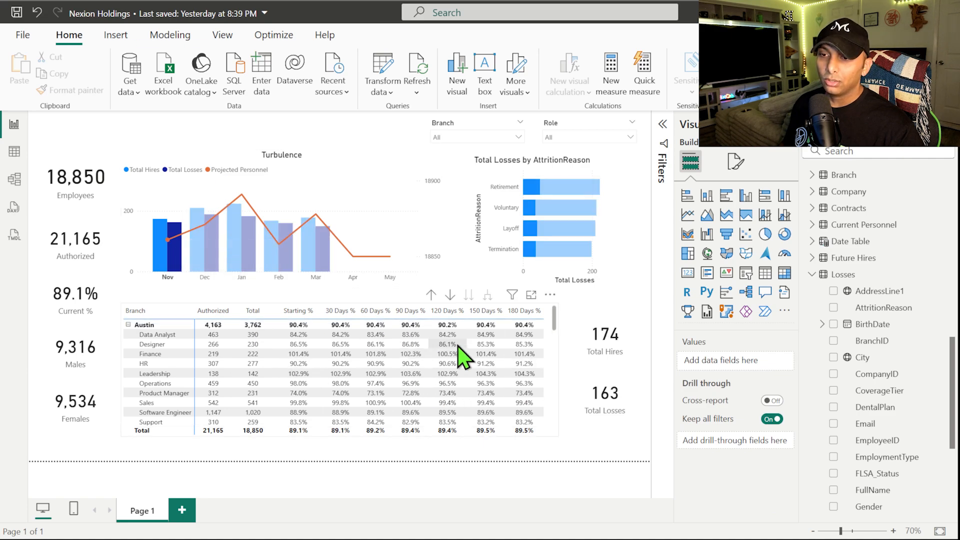
pyautogui.click(193, 248)
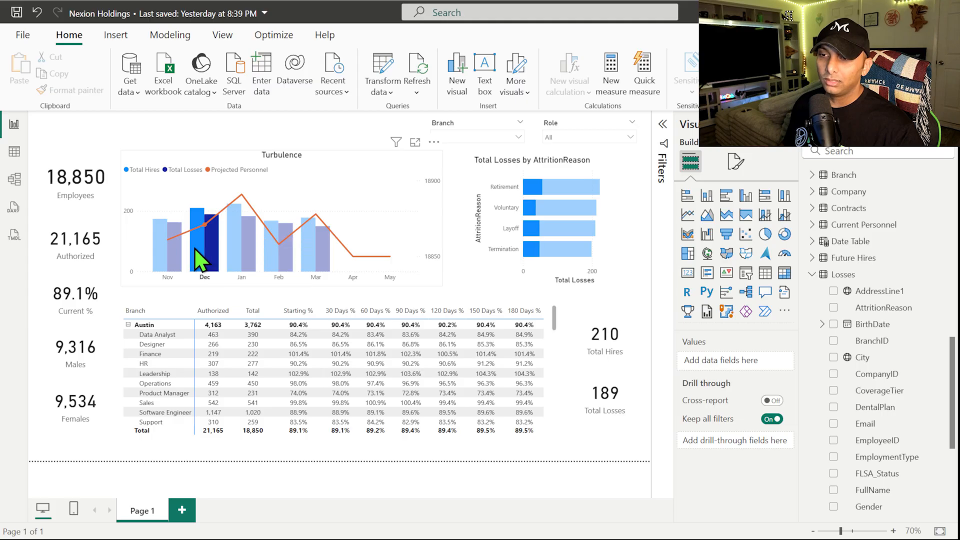
pyautogui.click(245, 255)
pyautogui.click(279, 259)
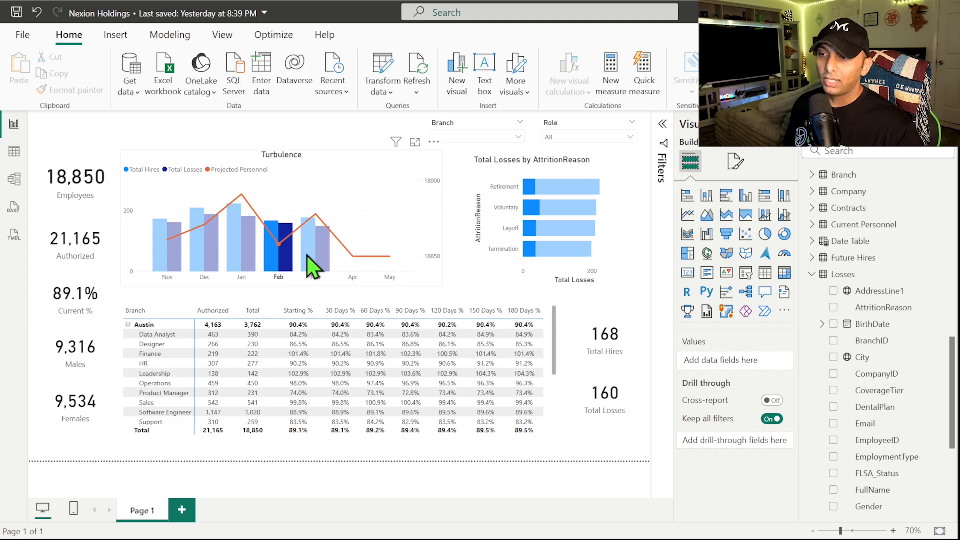
pyautogui.click(308, 255)
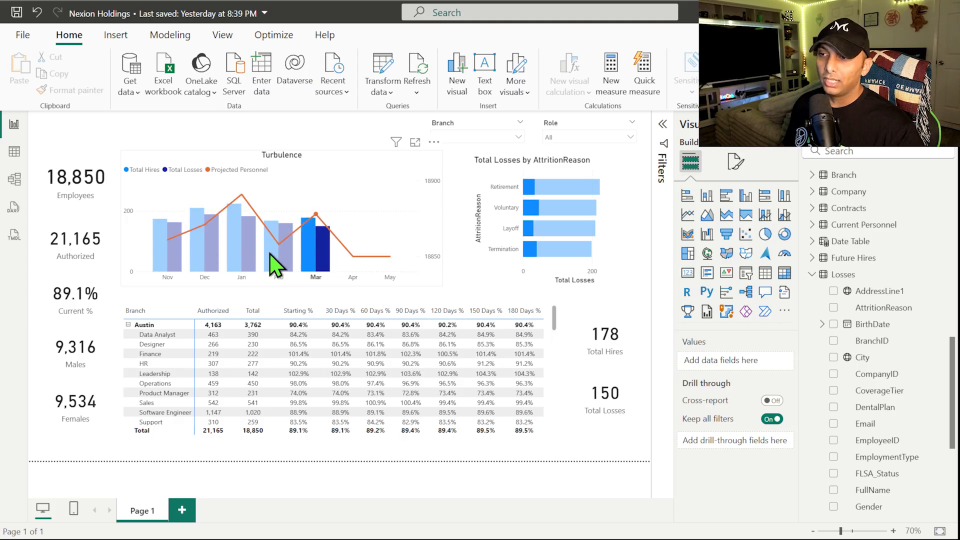
pyautogui.click(269, 253)
pyautogui.click(234, 251)
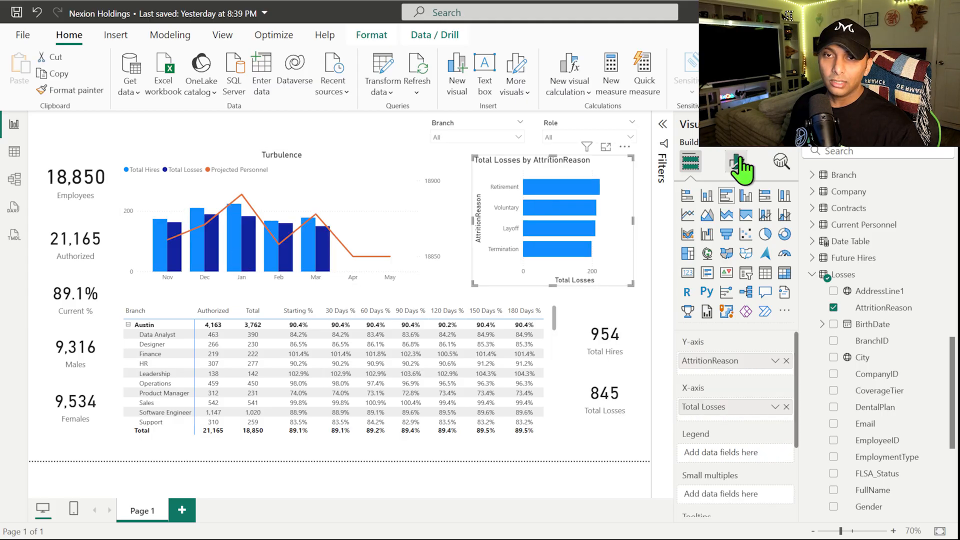
# Step: Turn off the x-axis and y-axis titles on the attrition bar chart
pyautogui.click(737, 160)
pyautogui.click(723, 289)
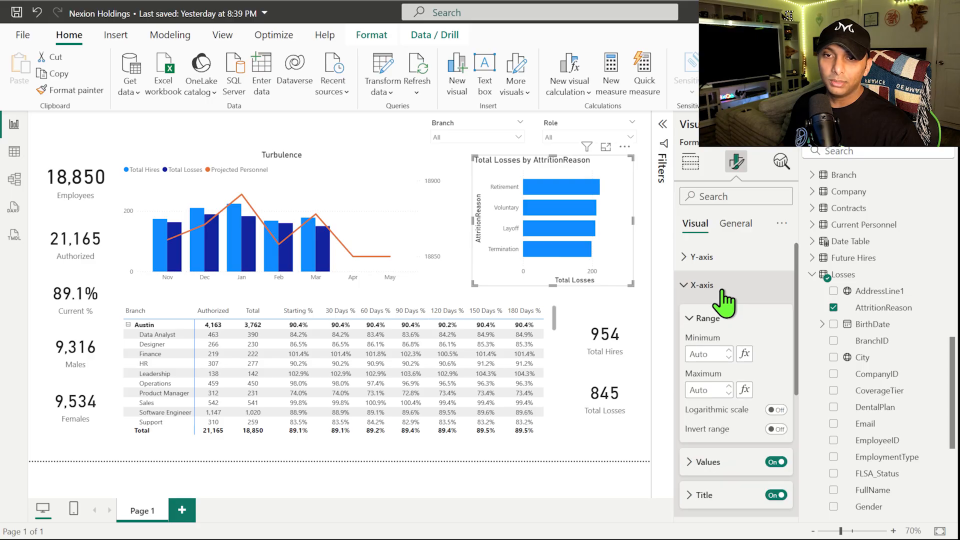
pyautogui.click(773, 494)
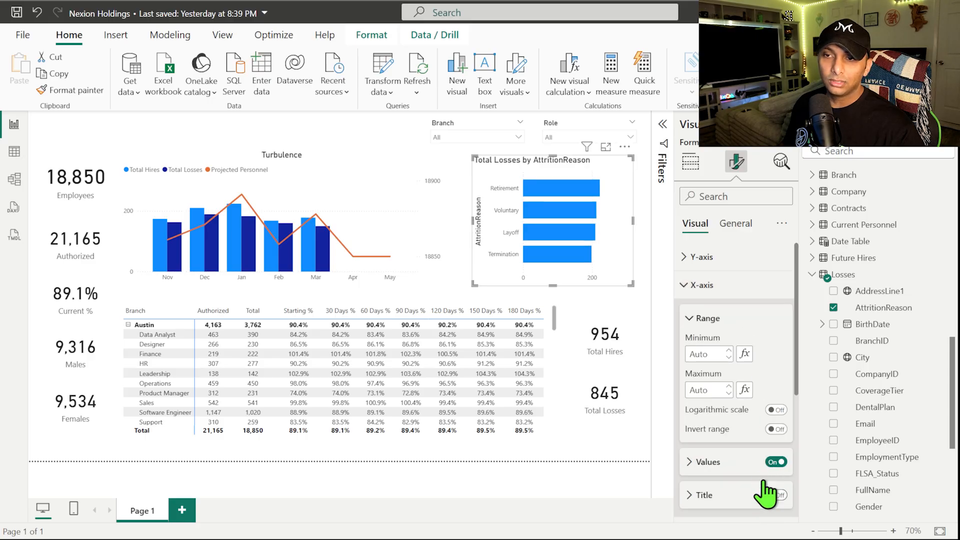
pyautogui.click(684, 293)
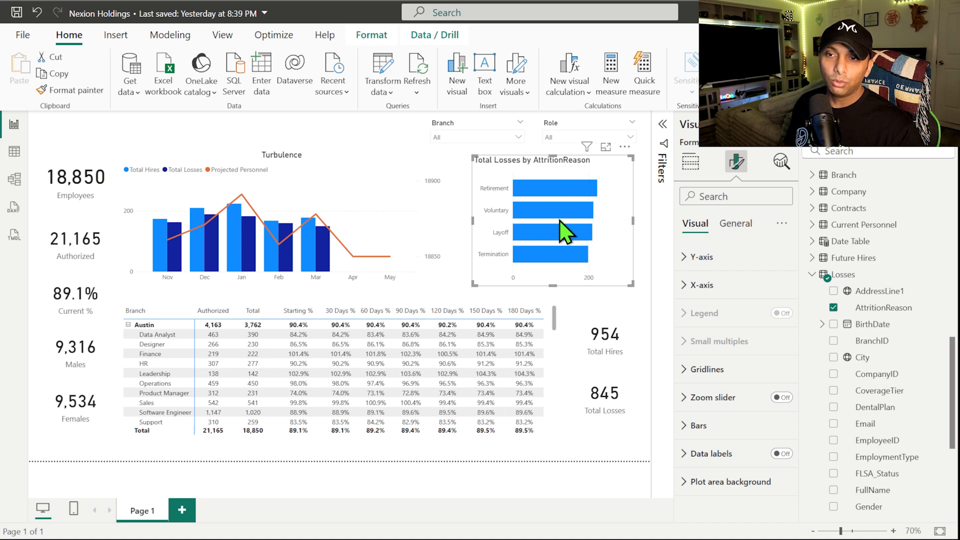
# Step: Change the bar chart's title to Attrition Reason and center it horizontally
pyautogui.moveTo(539, 213)
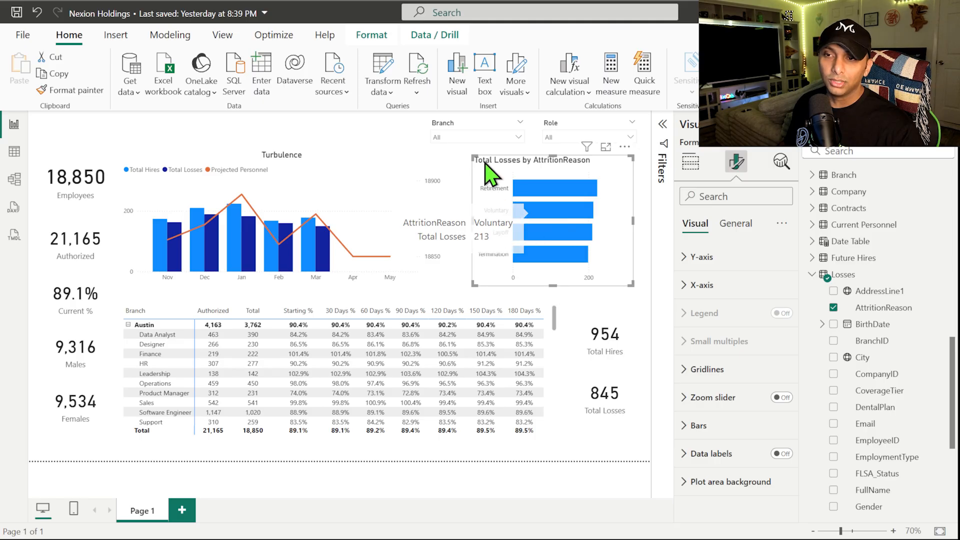
pyautogui.click(736, 225)
pyautogui.click(728, 282)
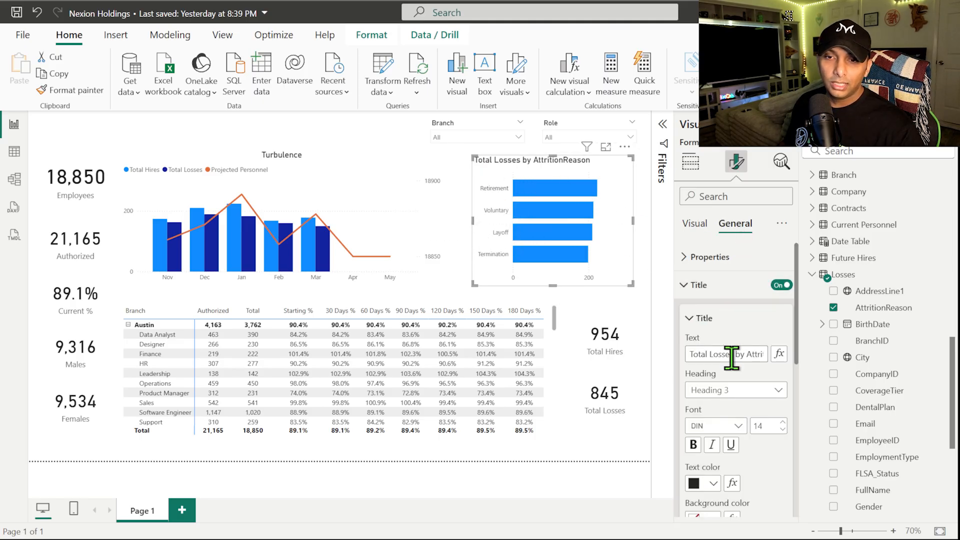
pyautogui.moveTo(742, 359); pyautogui.dragTo(625, 370)
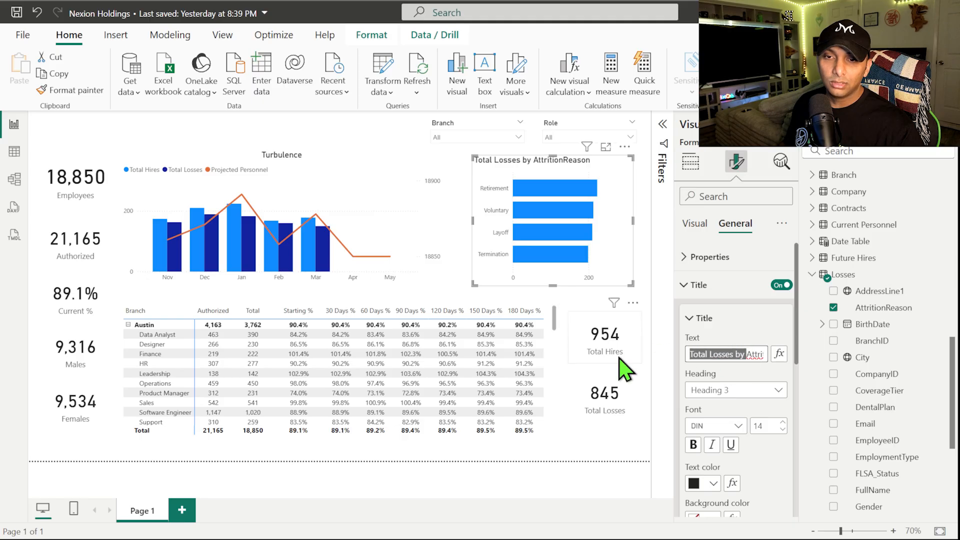
pyautogui.press('BackSpace')
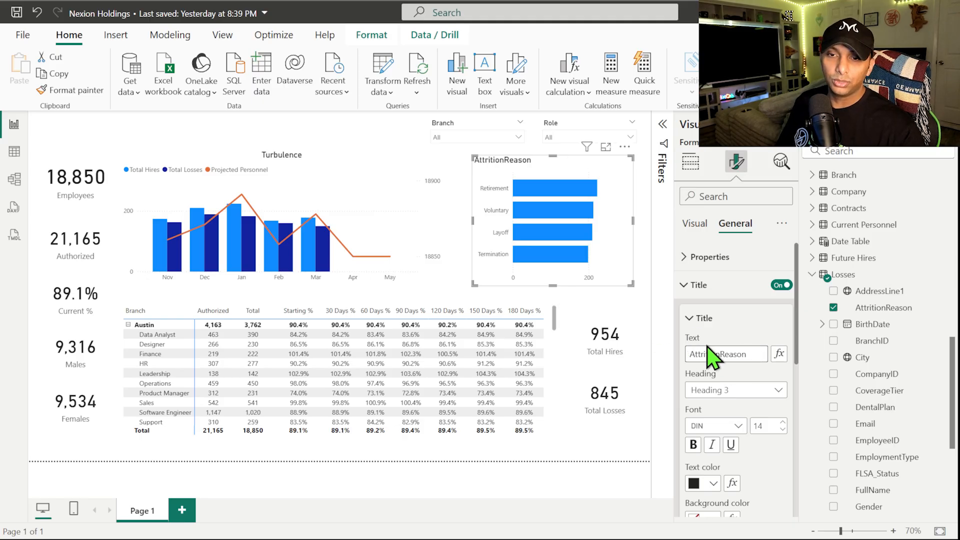
pyautogui.click(719, 353)
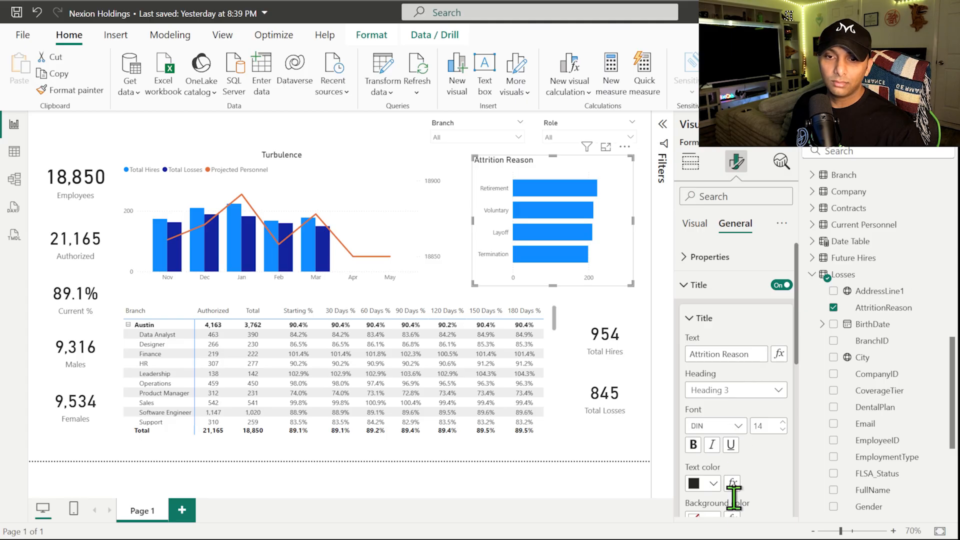
pyautogui.scroll(-4, 731, 490)
pyautogui.click(711, 377)
pyautogui.click(572, 306)
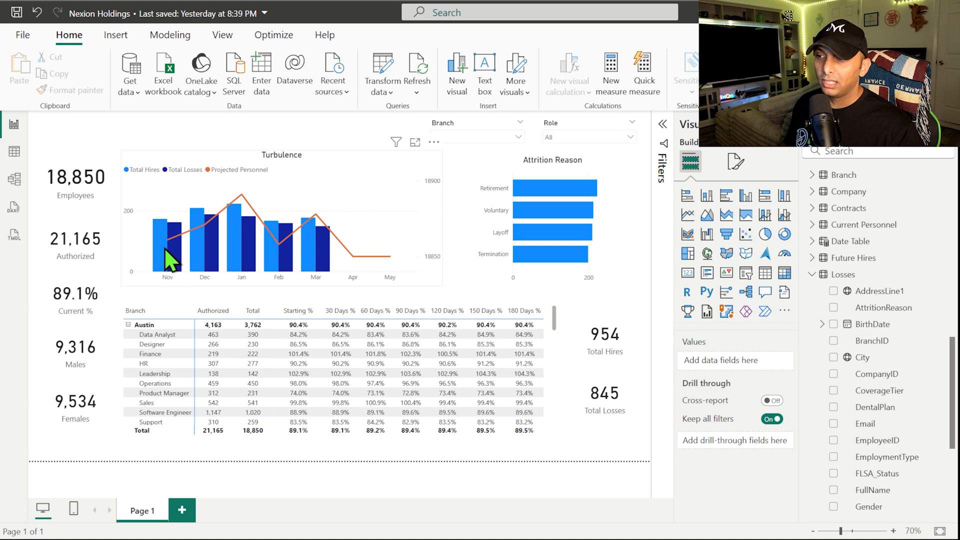
# Step: Check how selecting the Retirement bar in the Attrition Reason chart cross-filters the other visuals, and clear the selection
pyautogui.moveTo(166, 250)
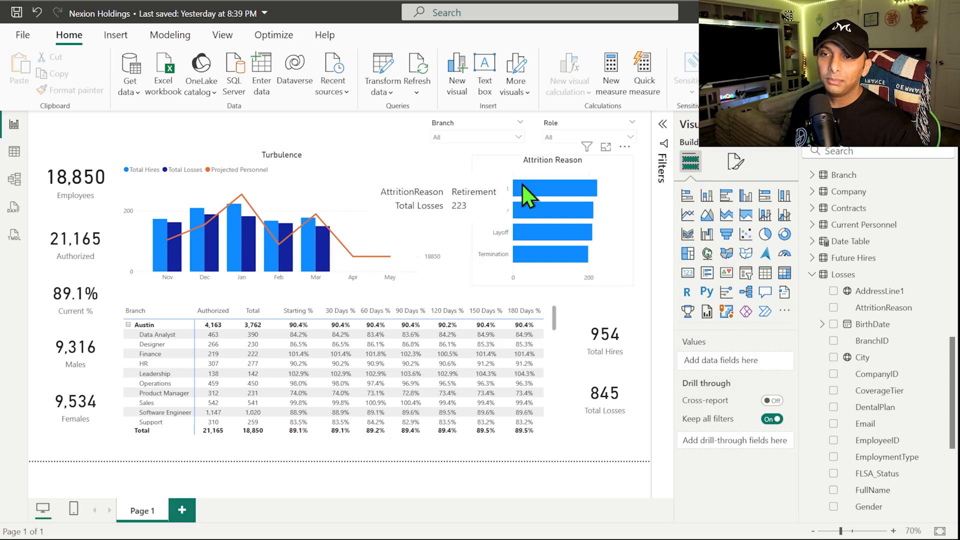
pyautogui.moveTo(522, 208)
pyautogui.click(542, 182)
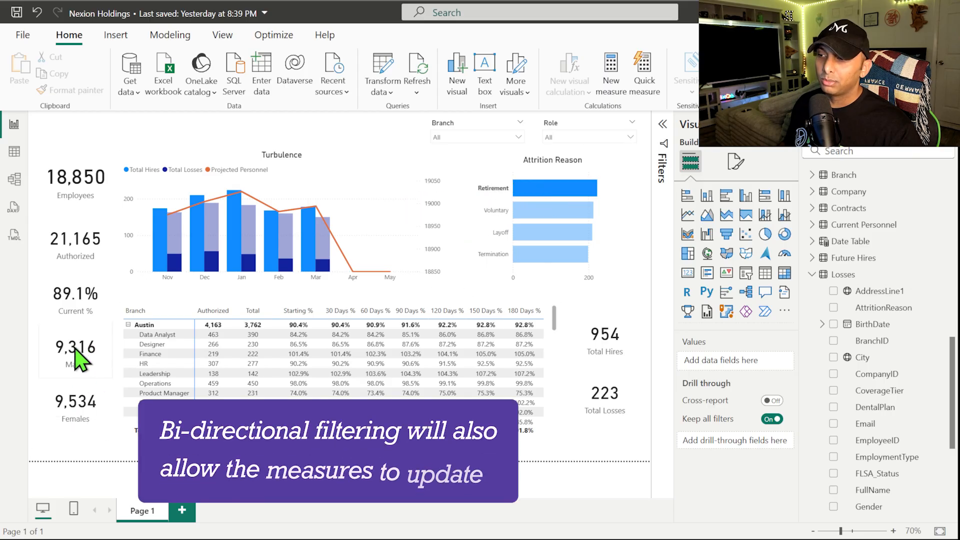
pyautogui.click(575, 182)
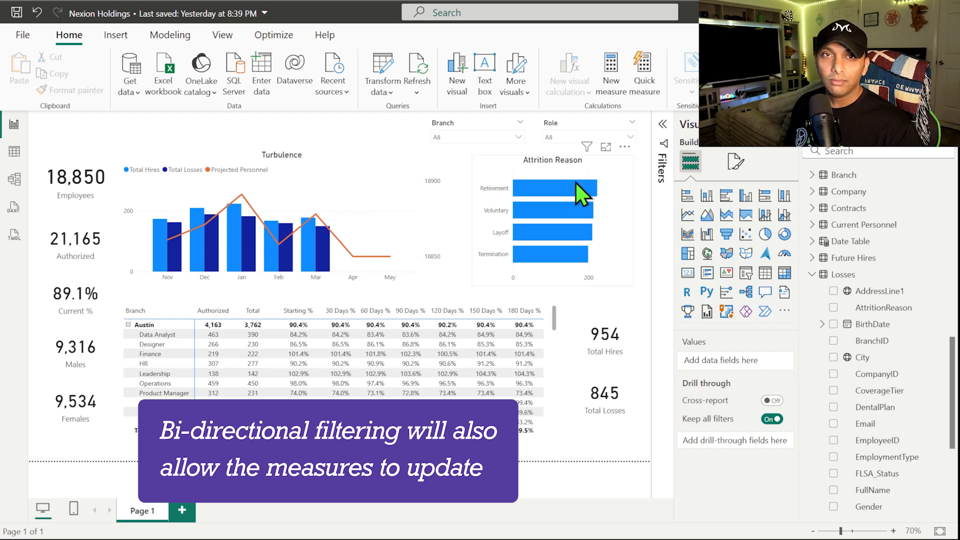
# Step: Rename the report page Page 1 to Workforce
pyautogui.doubleClick(145, 511)
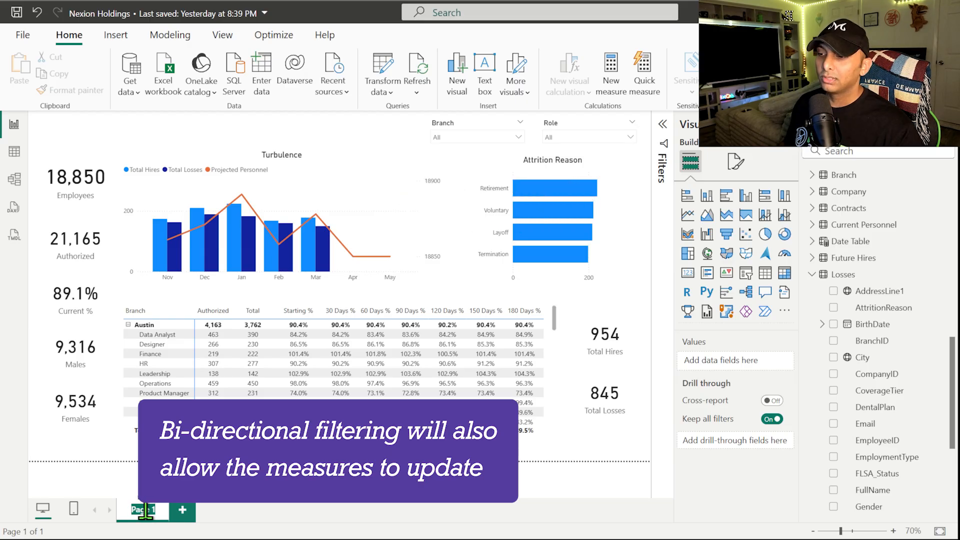
pyautogui.write('W')
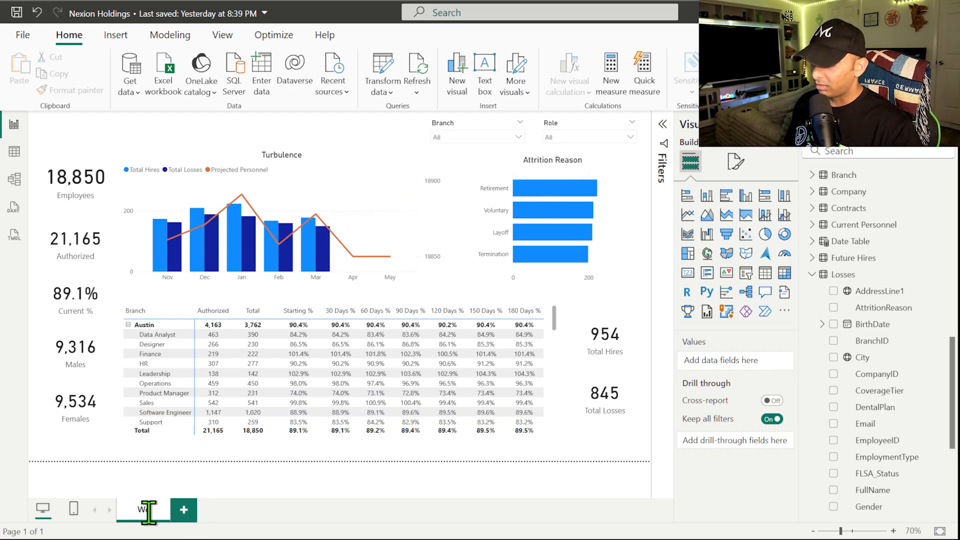
pyautogui.write('orkforc')
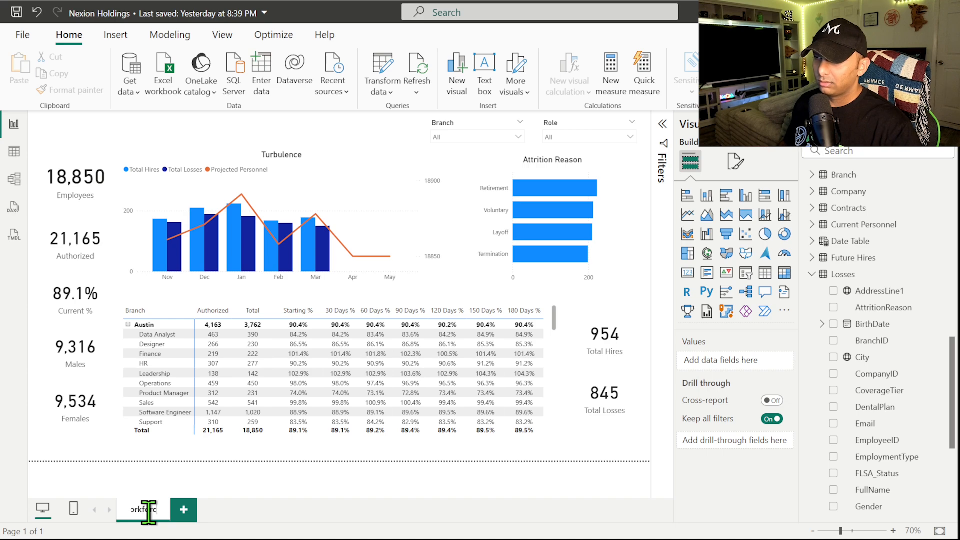
pyautogui.write('e')
pyautogui.press('Return')
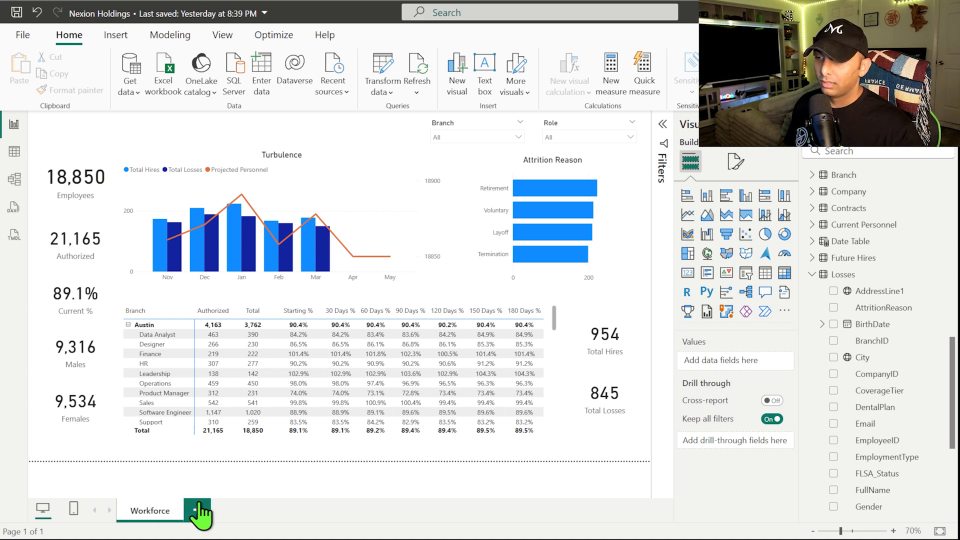
# Step: Add a second report page and set its canvas type to Tooltip
pyautogui.click(199, 511)
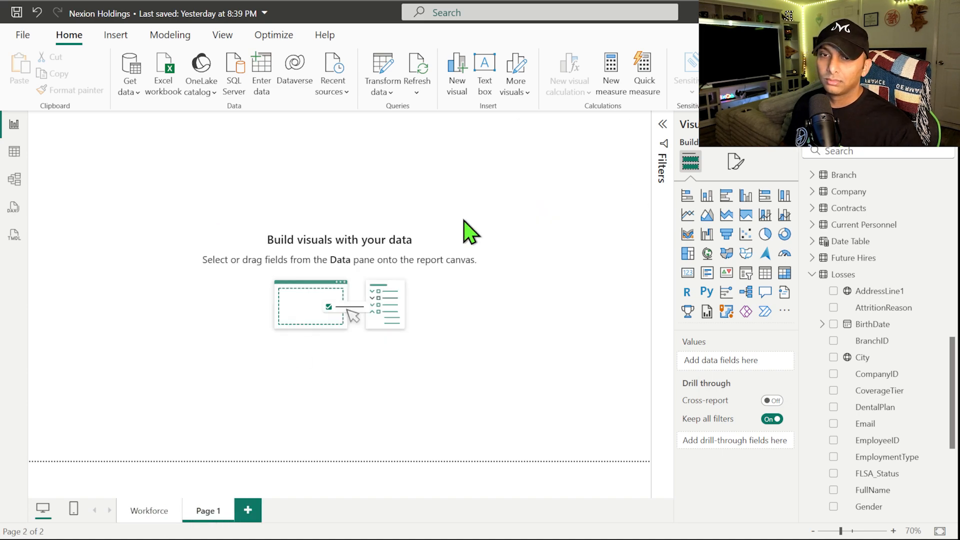
pyautogui.click(736, 162)
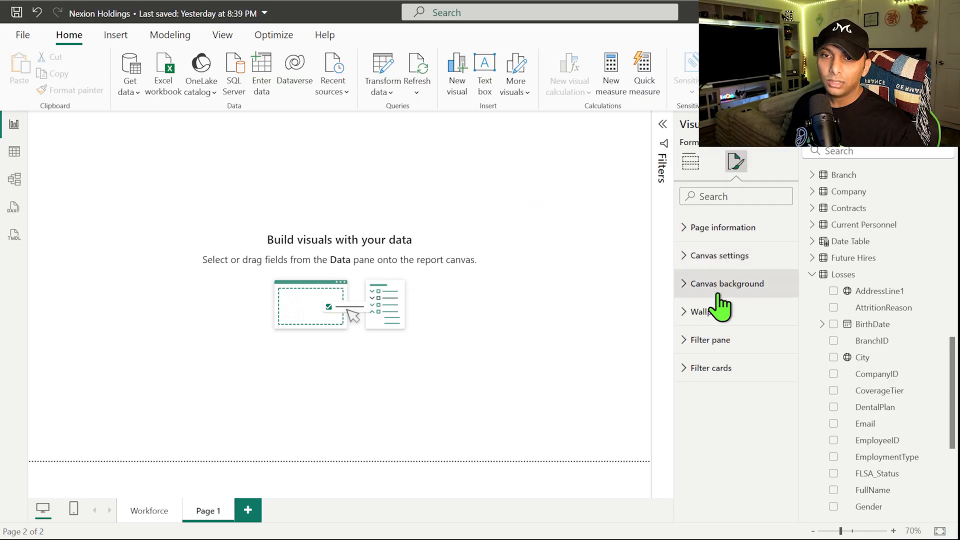
pyautogui.click(708, 258)
pyautogui.click(706, 303)
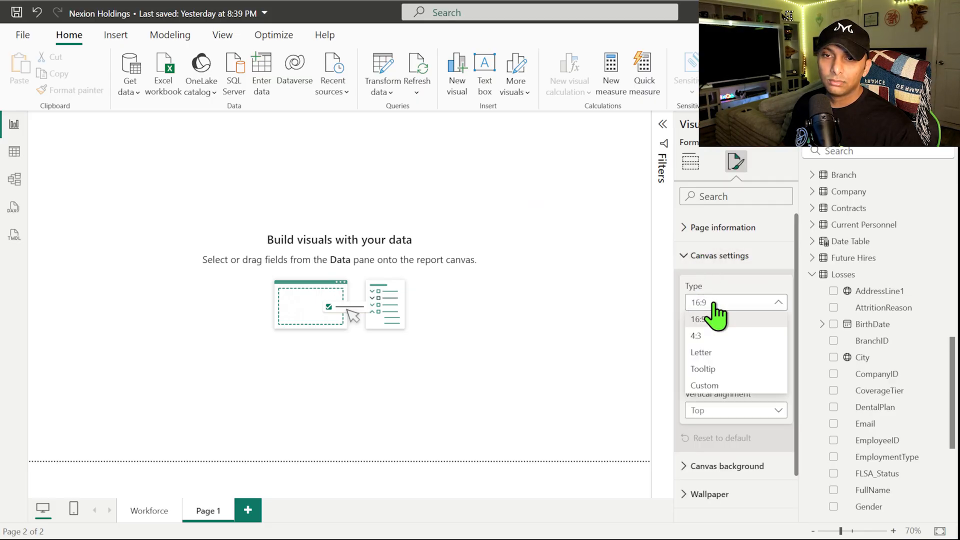
pyautogui.click(720, 375)
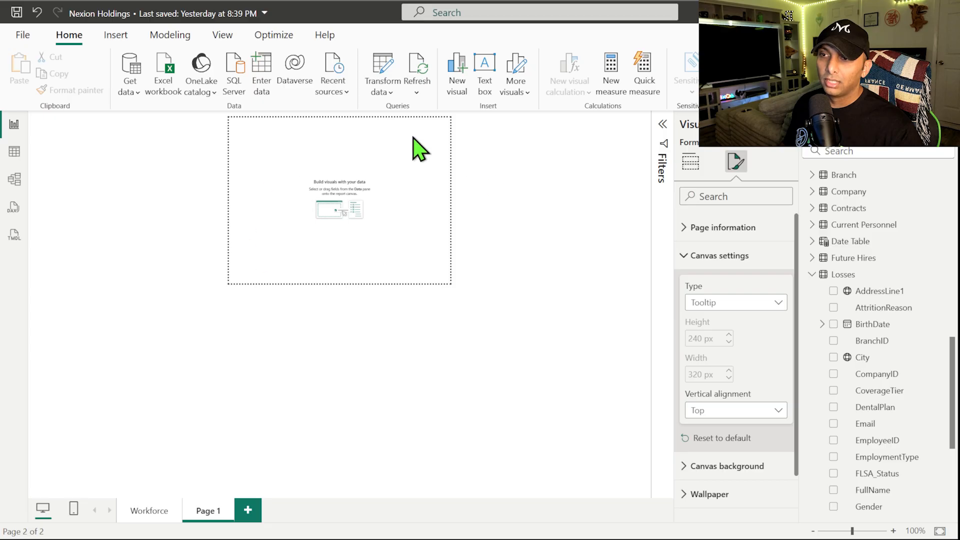
pyautogui.click(361, 299)
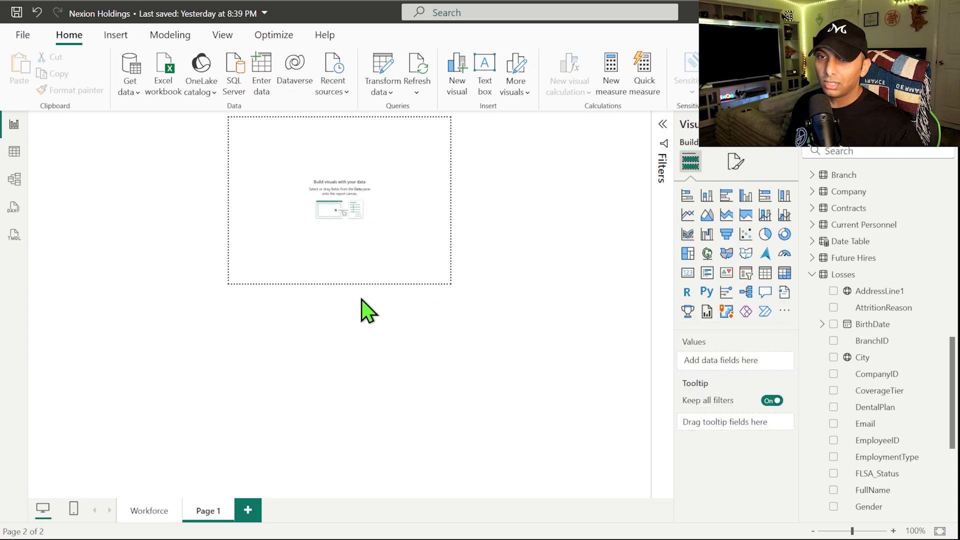
# Step: Insert a pie chart on the tooltip page and enlarge it to fill the whole canvas
pyautogui.click(765, 235)
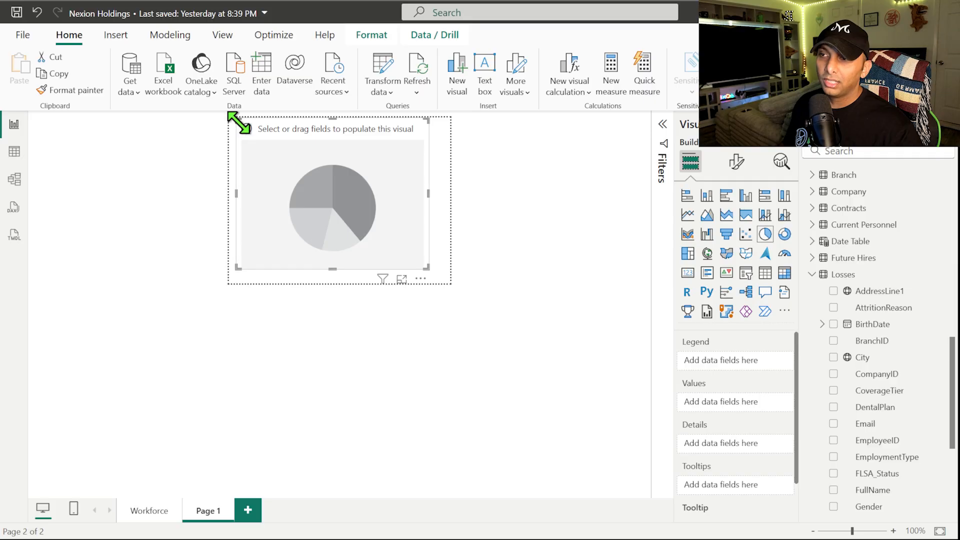
pyautogui.moveTo(235, 120); pyautogui.dragTo(230, 120)
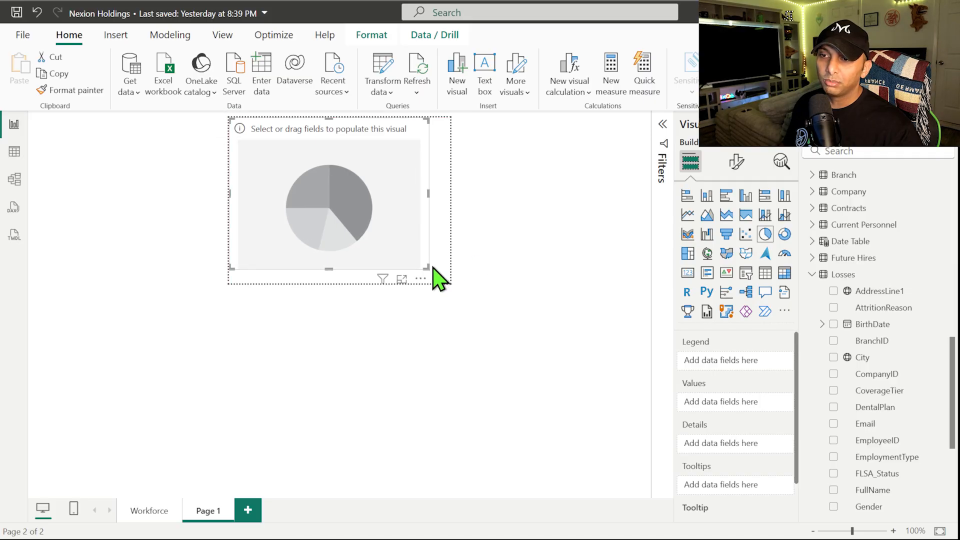
pyautogui.moveTo(429, 266); pyautogui.dragTo(450, 284)
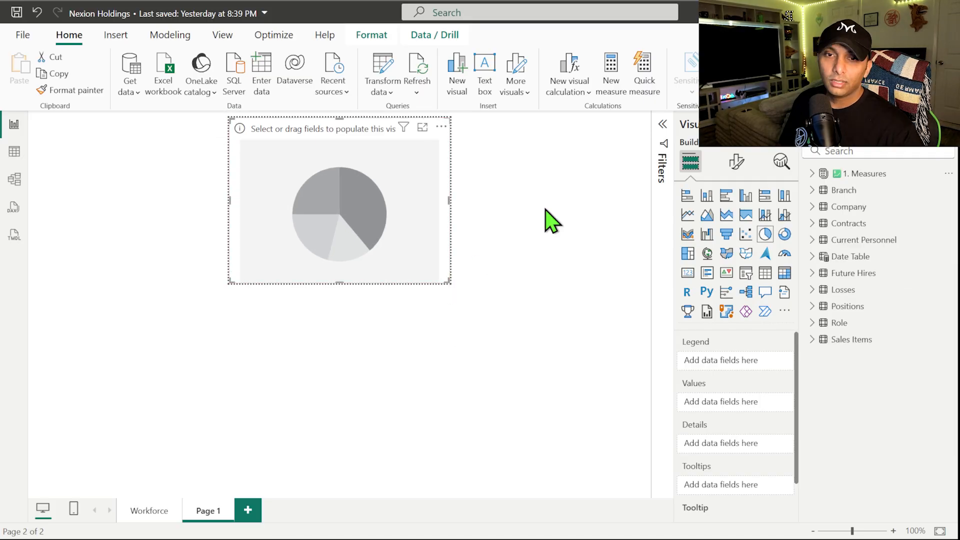
# Step: Use Gender from the Losses table as the pie chart's legend and the Total Losses measure as its values
pyautogui.click(811, 290)
pyautogui.scroll(-5, 813, 297)
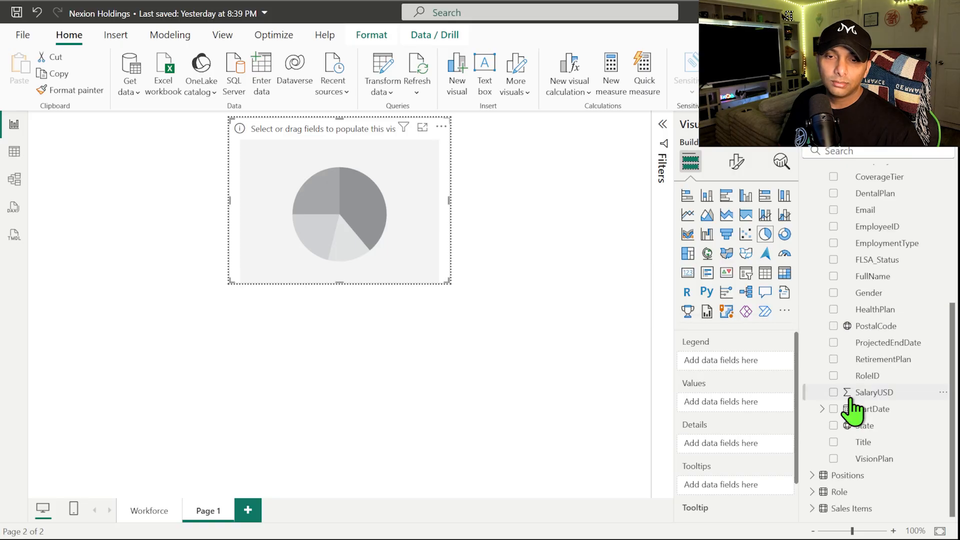
pyautogui.click(833, 293)
pyautogui.click(811, 290)
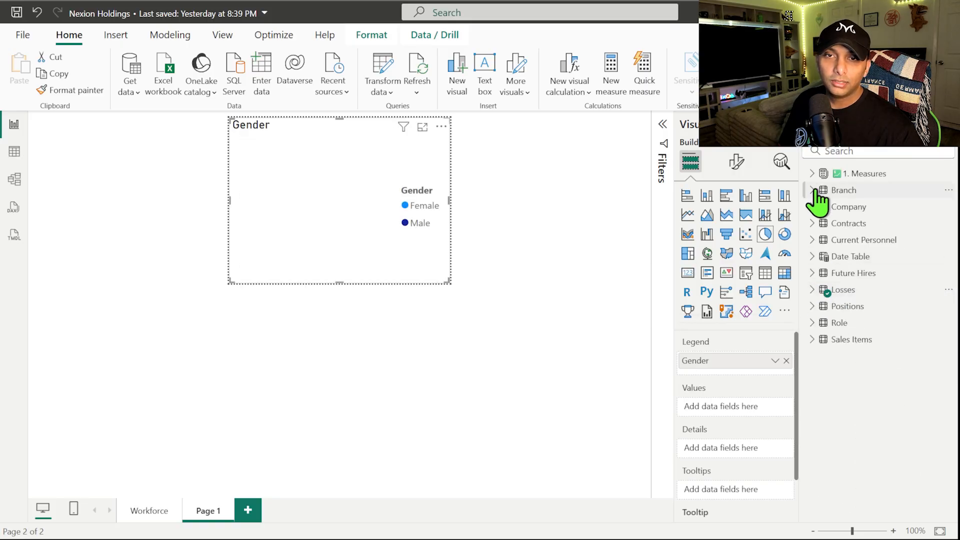
pyautogui.click(812, 173)
pyautogui.scroll(-1, 838, 345)
pyautogui.scroll(-6, 838, 345)
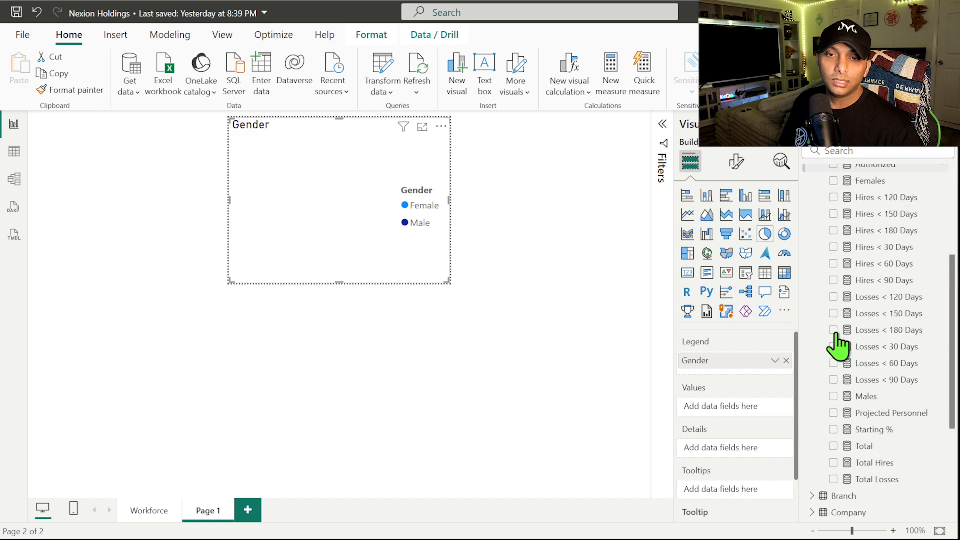
pyautogui.click(833, 342)
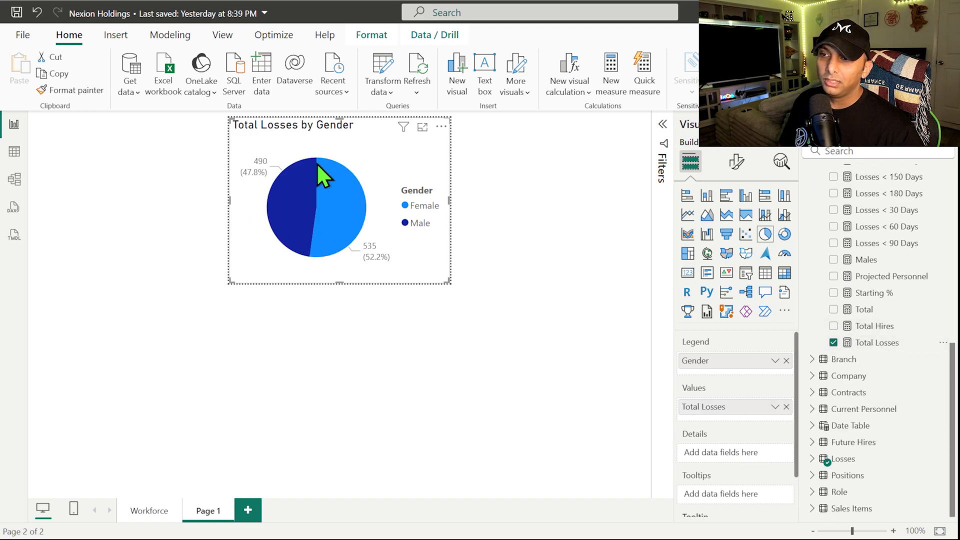
# Step: Rename the tooltip page to Gender
pyautogui.doubleClick(208, 511)
pyautogui.write('Ge')
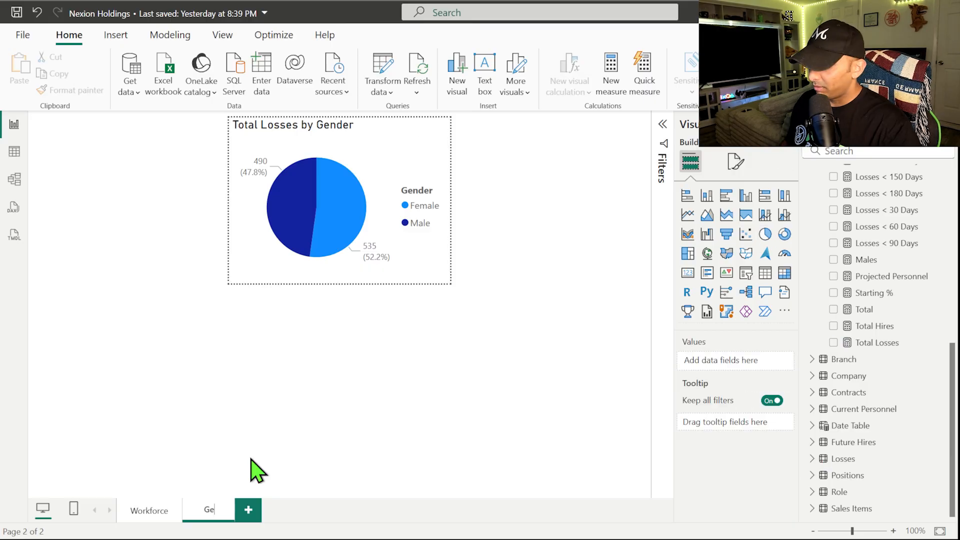
pyautogui.write('nder')
pyautogui.press('Return')
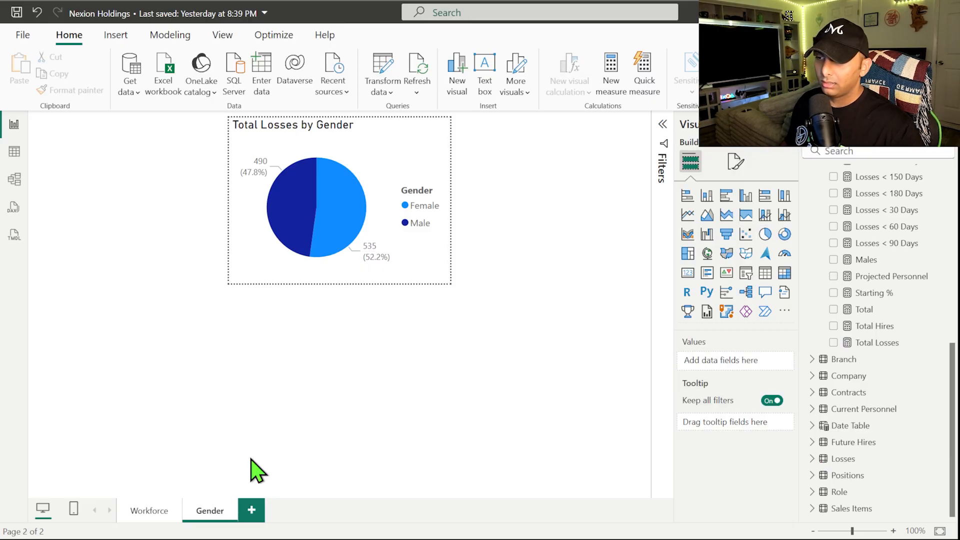
# Step: Assign the Gender page as the Turbulence chart's report page tooltip on the Workforce page, and preview it on the November columns
pyautogui.click(154, 512)
pyautogui.click(212, 172)
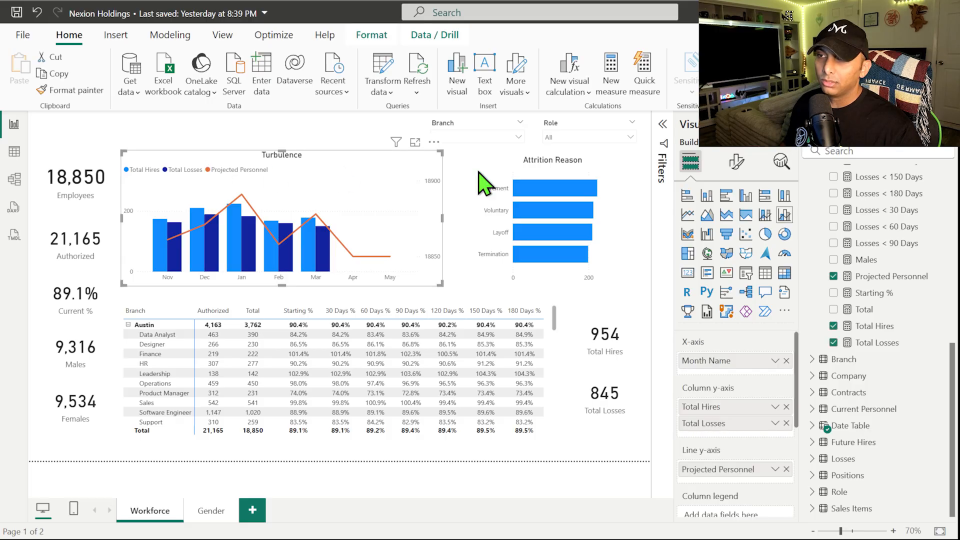
pyautogui.click(735, 163)
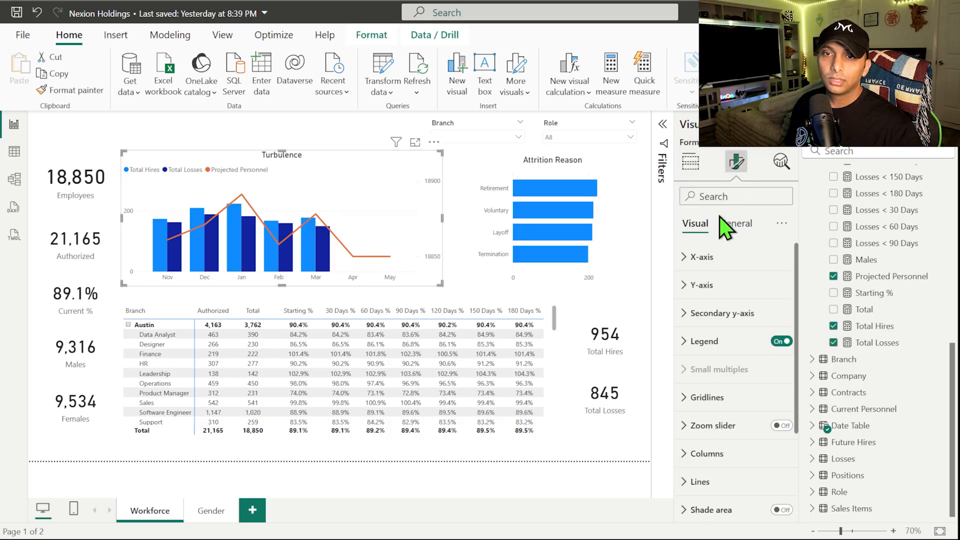
pyautogui.click(731, 225)
pyautogui.click(705, 398)
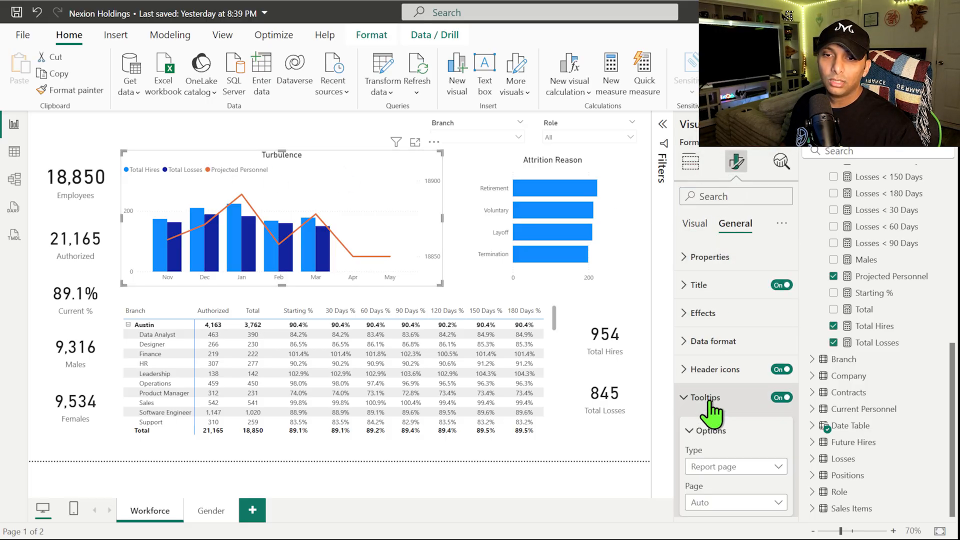
pyautogui.scroll(-3, 708, 395)
pyautogui.click(708, 383)
pyautogui.click(743, 415)
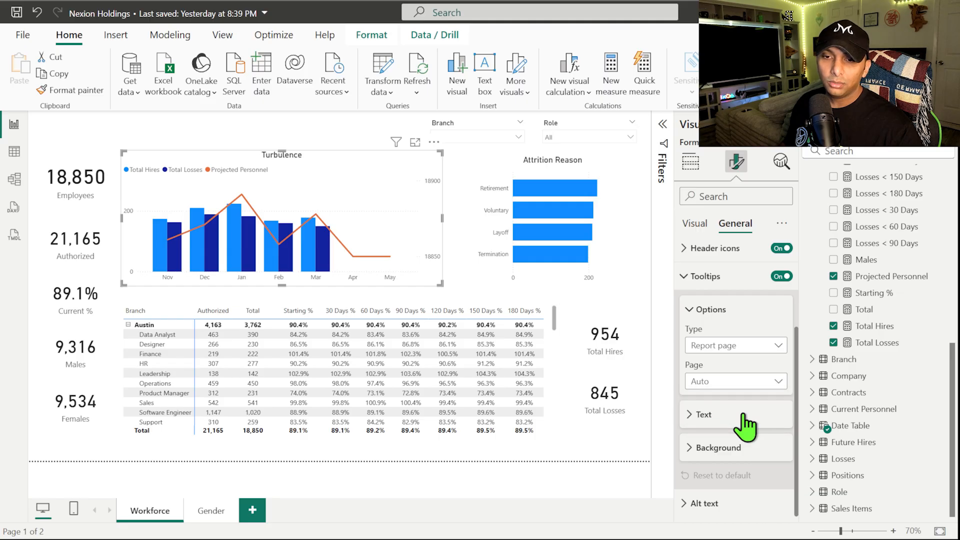
pyautogui.click(637, 314)
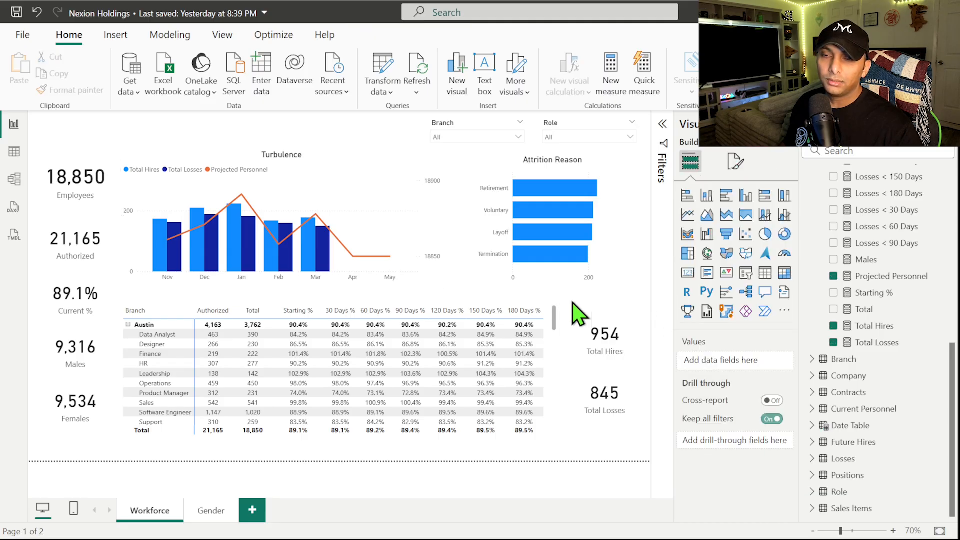
pyautogui.moveTo(158, 251)
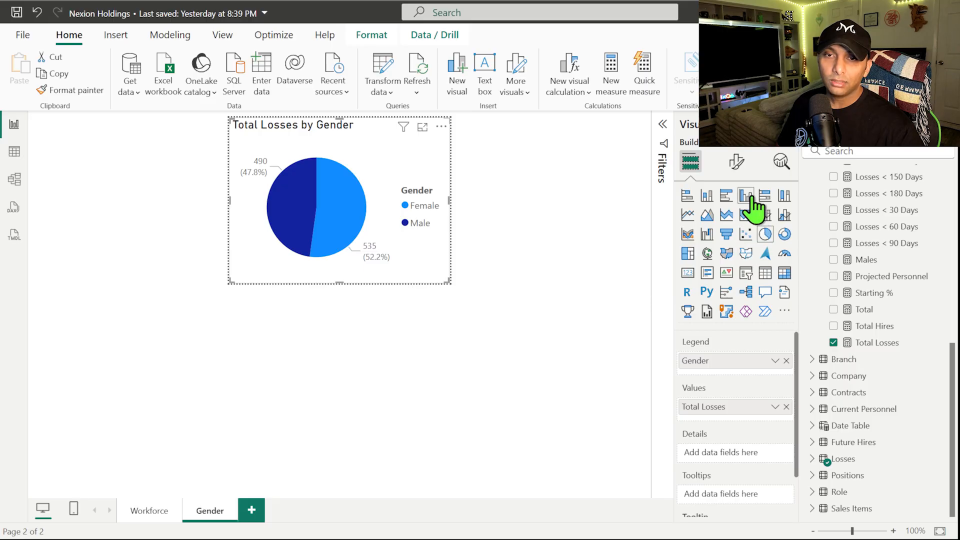
# Step: Convert the Gender page's pie chart to a clustered bar chart and narrow it to about half the canvas width
pyautogui.click(725, 195)
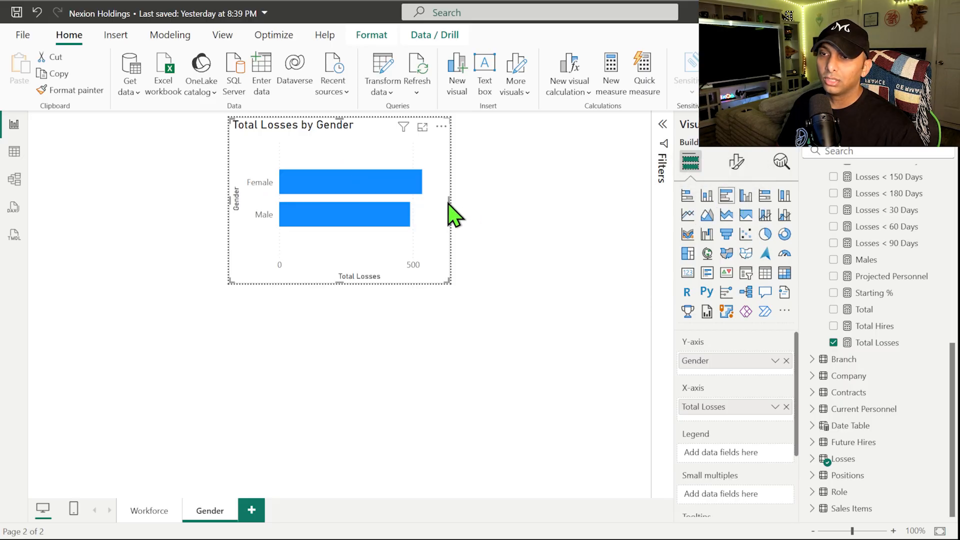
pyautogui.moveTo(449, 199); pyautogui.dragTo(333, 199)
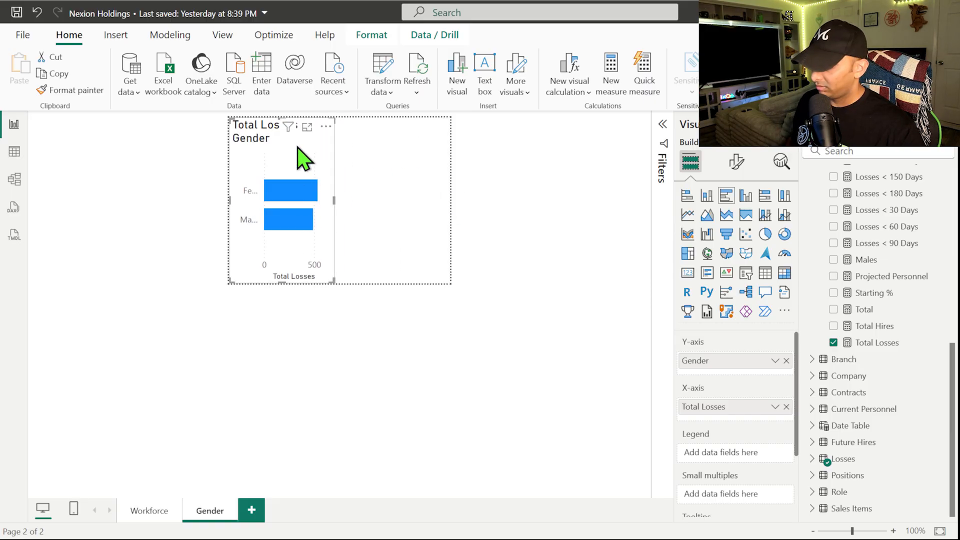
# Step: Duplicate the Total Losses by Gender bar chart and place the copy beside the original in the empty half of the canvas
pyautogui.hotkey('ctrl', 'v')
pyautogui.moveTo(296, 146); pyautogui.dragTo(451, 151)
pyautogui.click(353, 324)
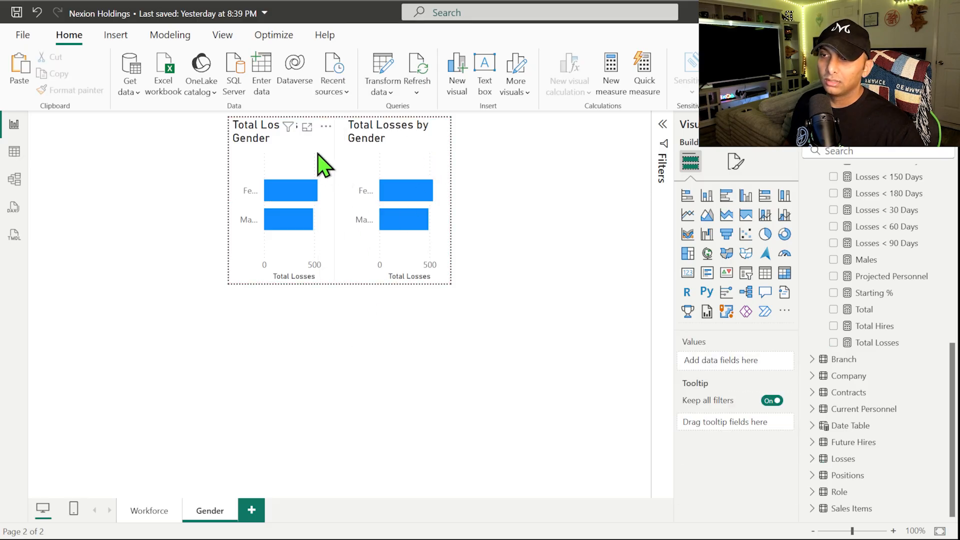
# Step: Change the original bar chart's title to By Gender Losses and set the title font size to 10
pyautogui.click(302, 159)
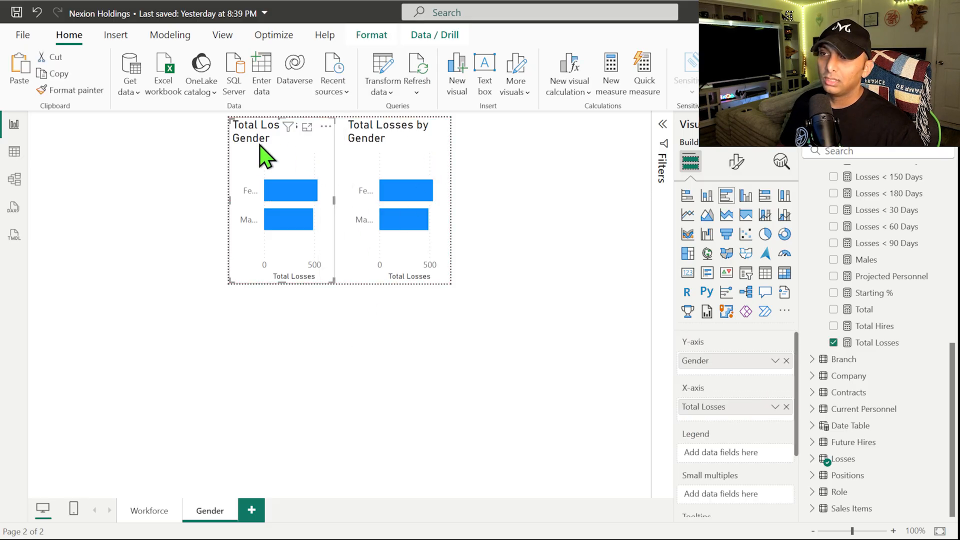
pyautogui.click(736, 162)
pyautogui.click(736, 226)
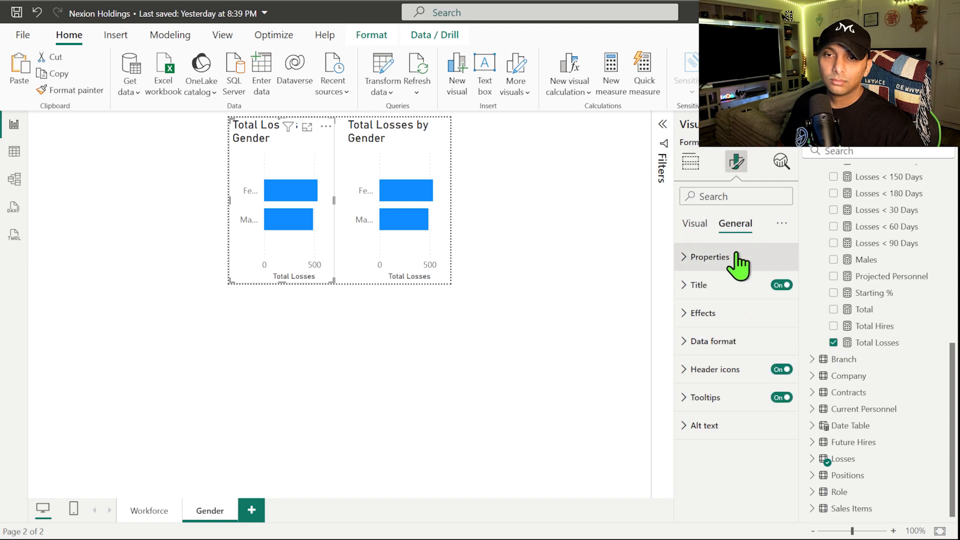
pyautogui.click(711, 286)
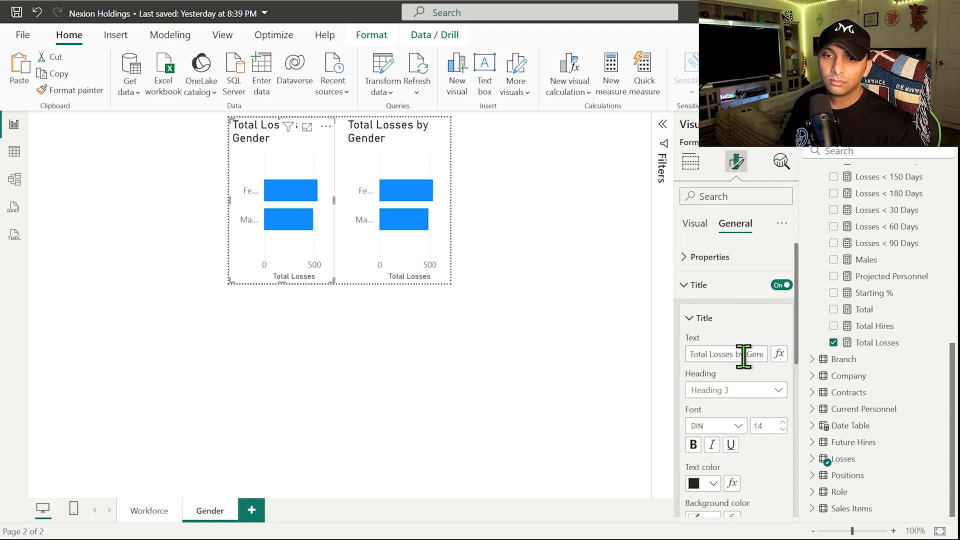
pyautogui.moveTo(746, 355); pyautogui.dragTo(670, 362)
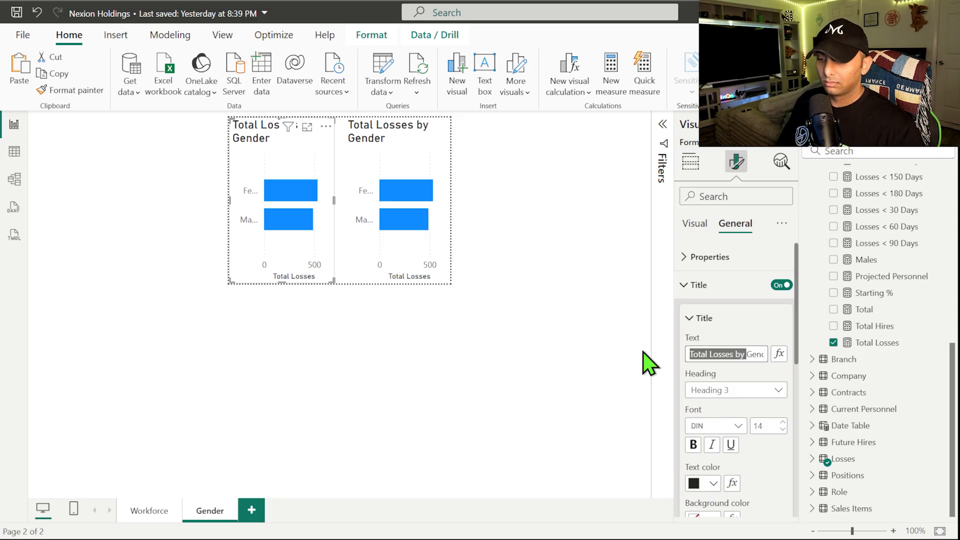
pyautogui.press('BackSpace')
pyautogui.write('By Gender Losses')
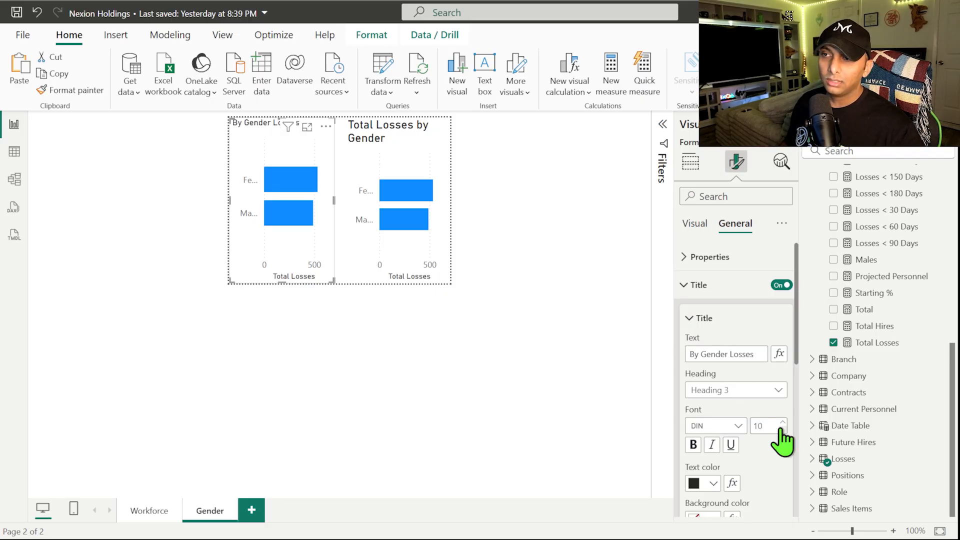
# Step: Center the By Gender Losses chart's title horizontally
pyautogui.scroll(-3, 761, 467)
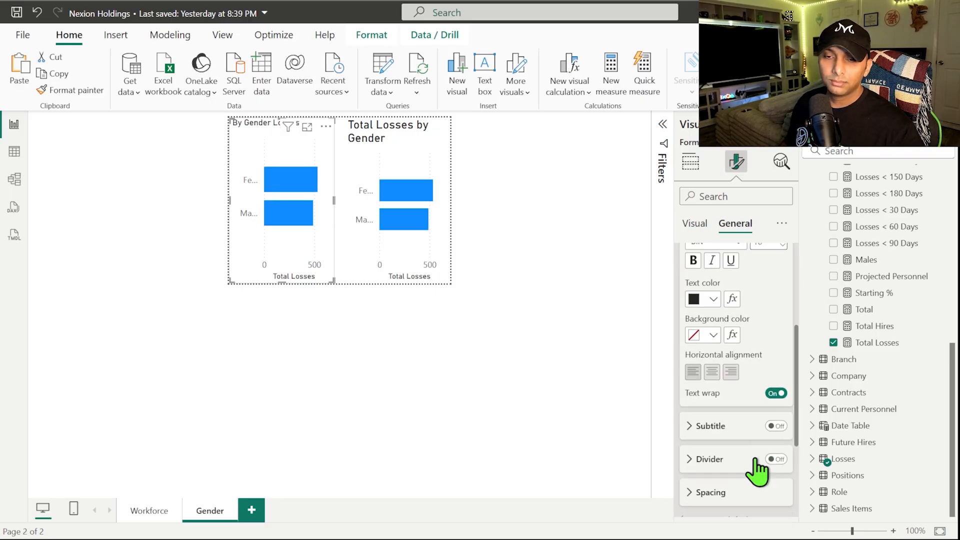
pyautogui.click(710, 373)
pyautogui.click(457, 397)
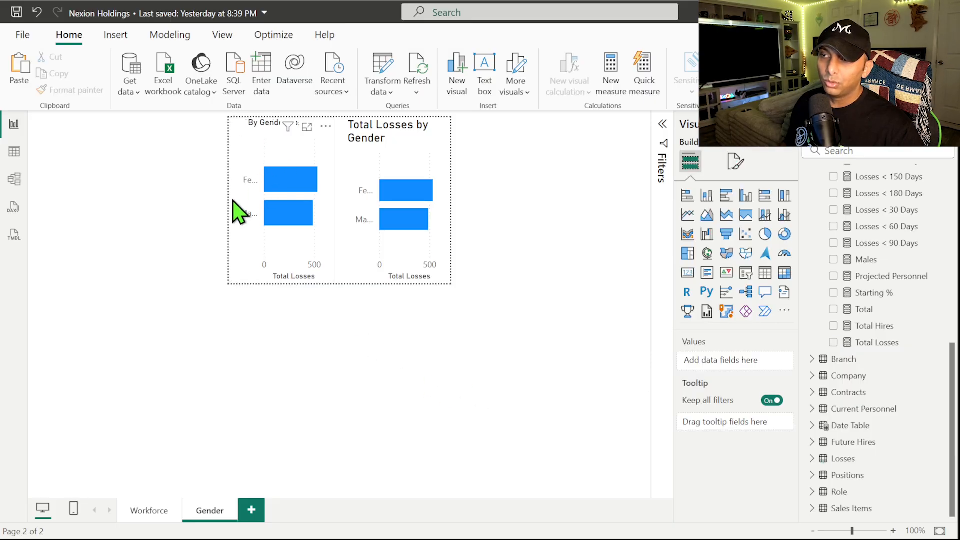
# Step: Turn off the X-axis title on the By Gender Losses bar chart
pyautogui.click(243, 253)
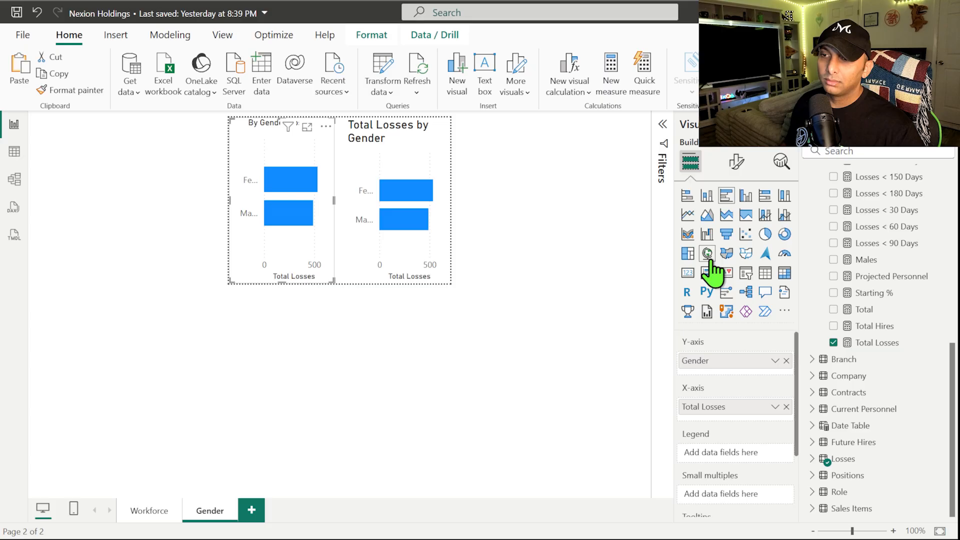
pyautogui.click(736, 161)
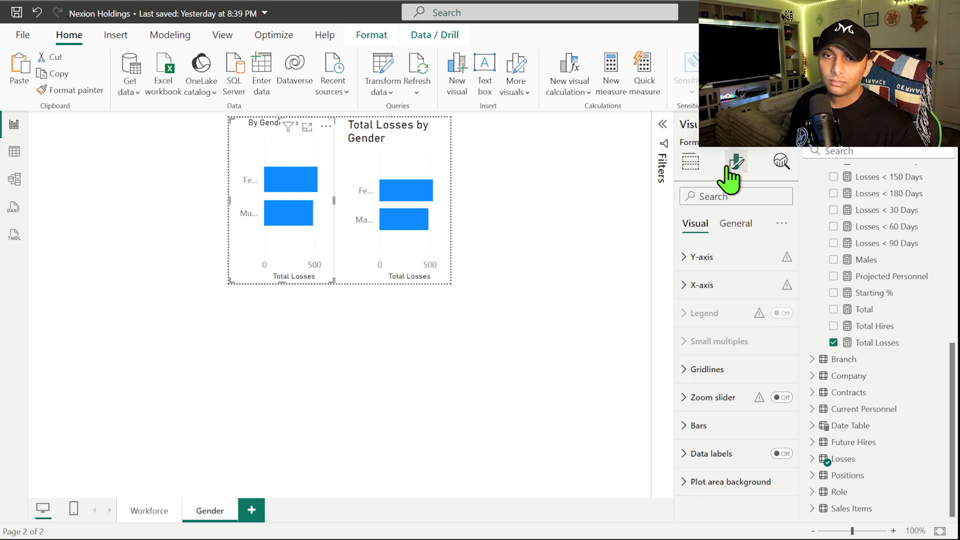
pyautogui.click(703, 257)
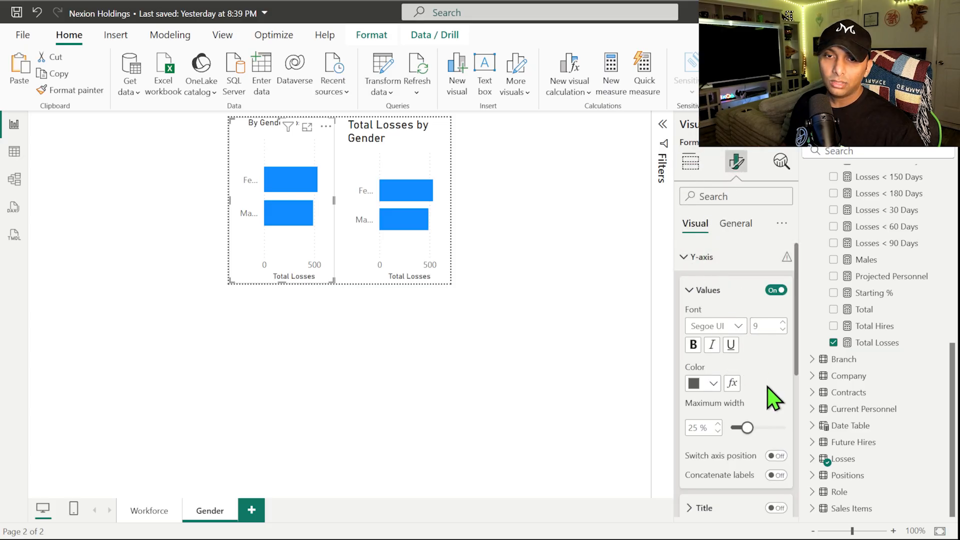
pyautogui.scroll(-3, 773, 401)
pyautogui.click(684, 413)
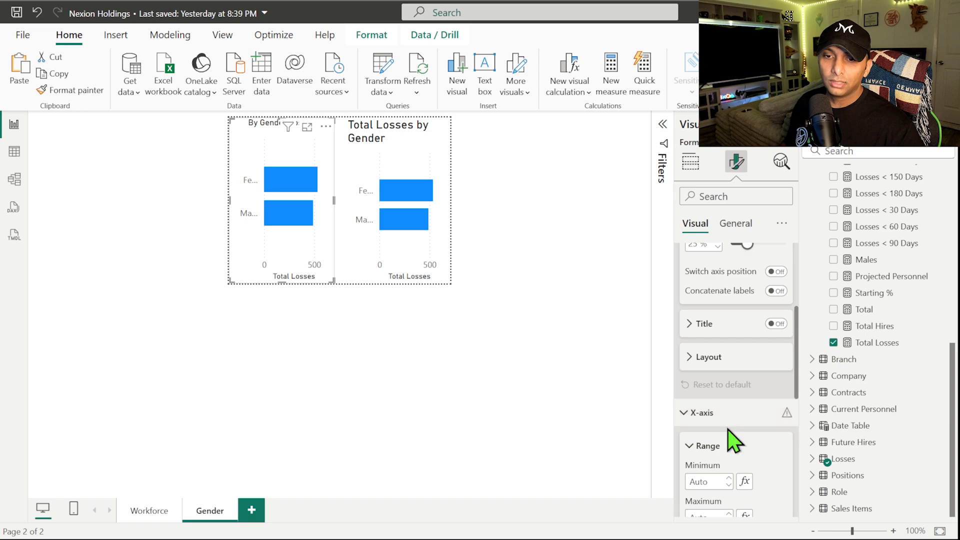
pyautogui.scroll(-3, 734, 440)
pyautogui.click(776, 439)
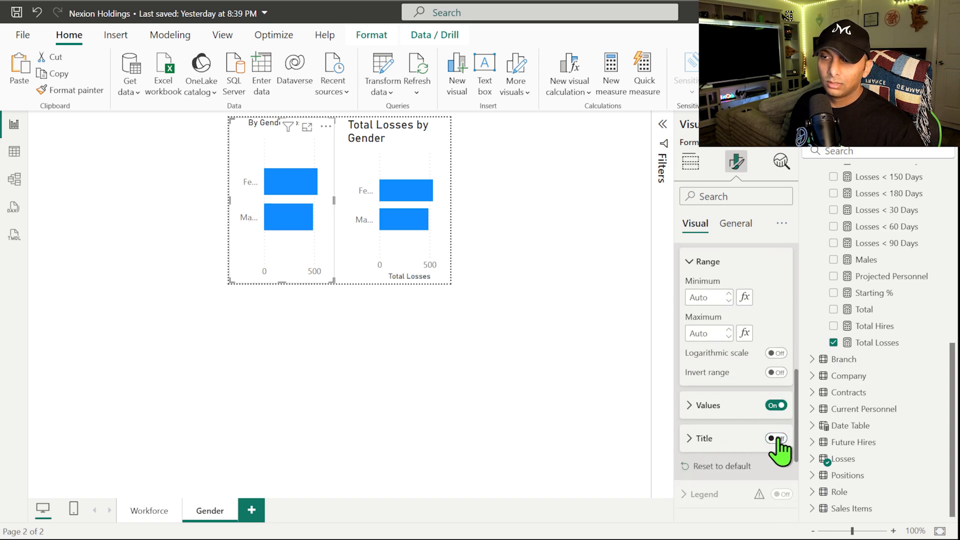
# Step: Convert the By Gender Losses chart to a clustered column chart and set its X-axis values font size to 8
pyautogui.click(691, 161)
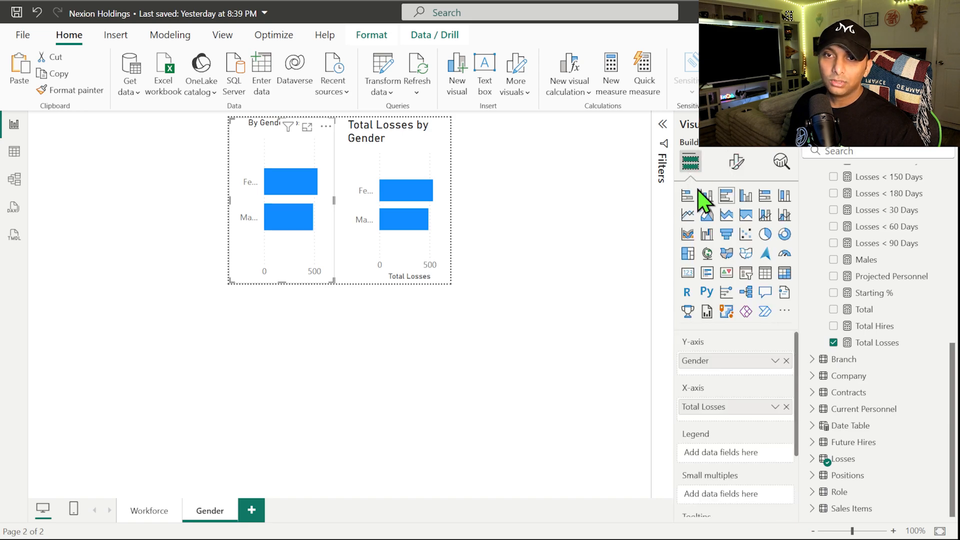
pyautogui.click(746, 197)
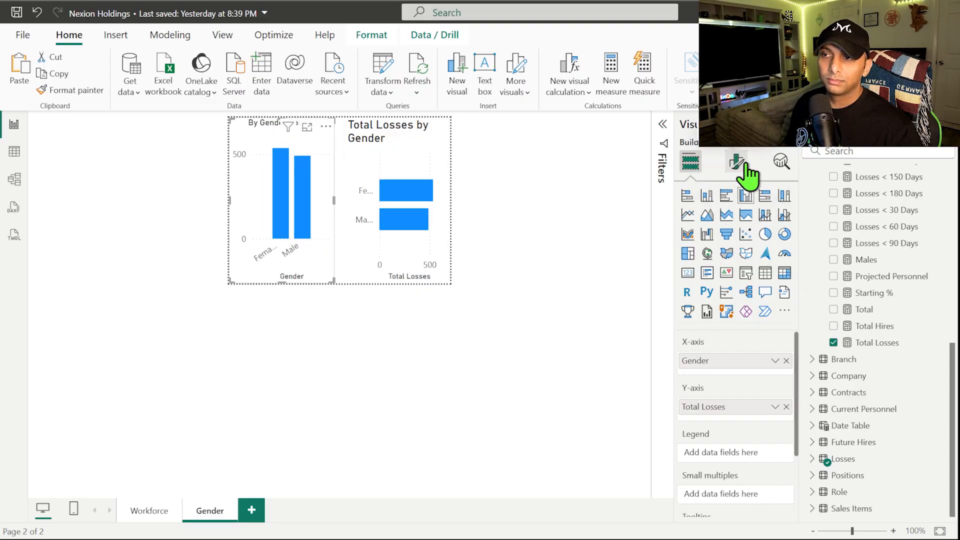
pyautogui.click(738, 163)
pyautogui.click(720, 259)
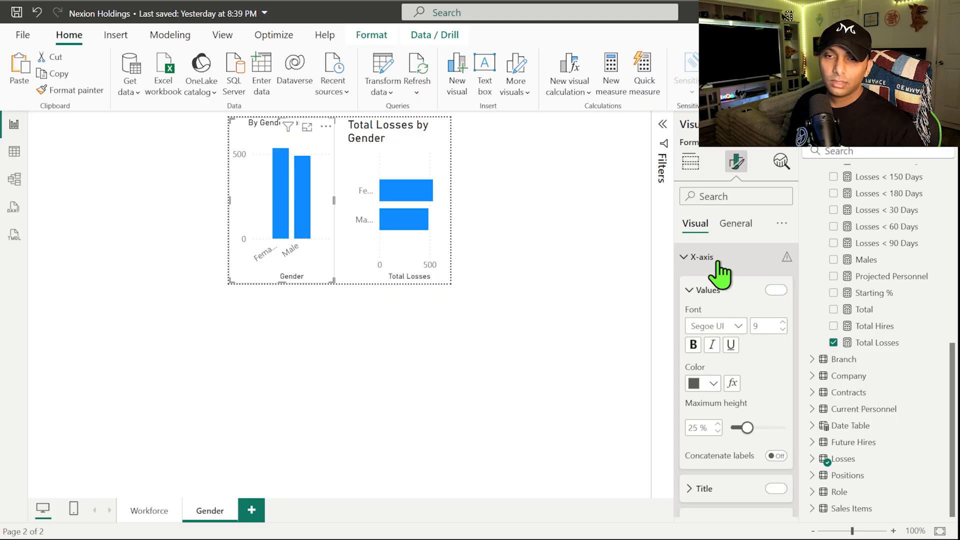
pyautogui.click(782, 330)
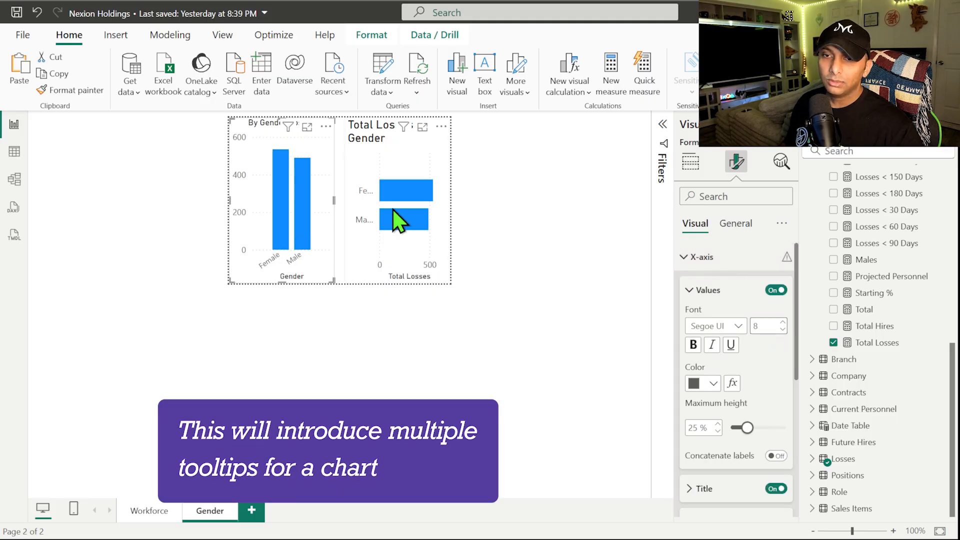
# Step: Delete the Total Losses by Gender bar chart and put a copy of the By Gender Losses column chart in its place
pyautogui.click(368, 140)
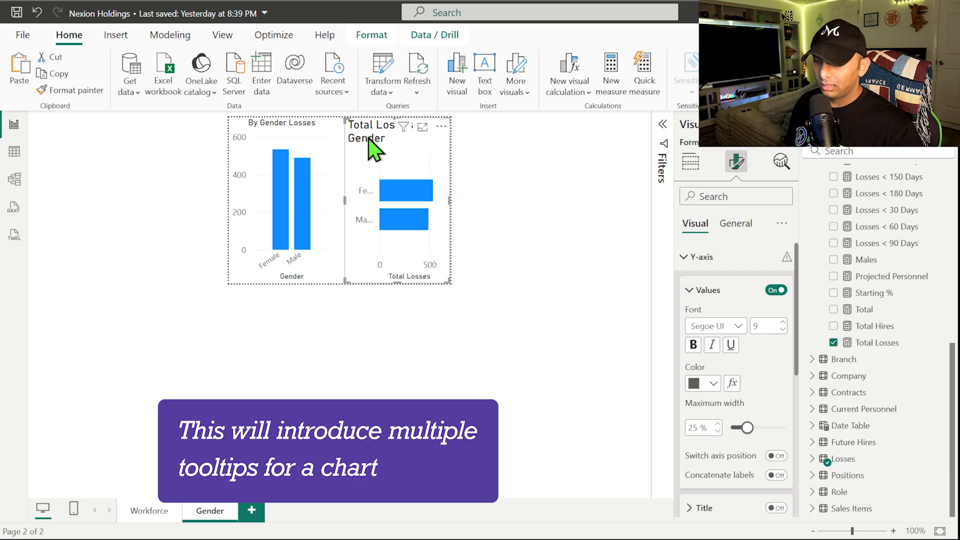
pyautogui.press('Delete')
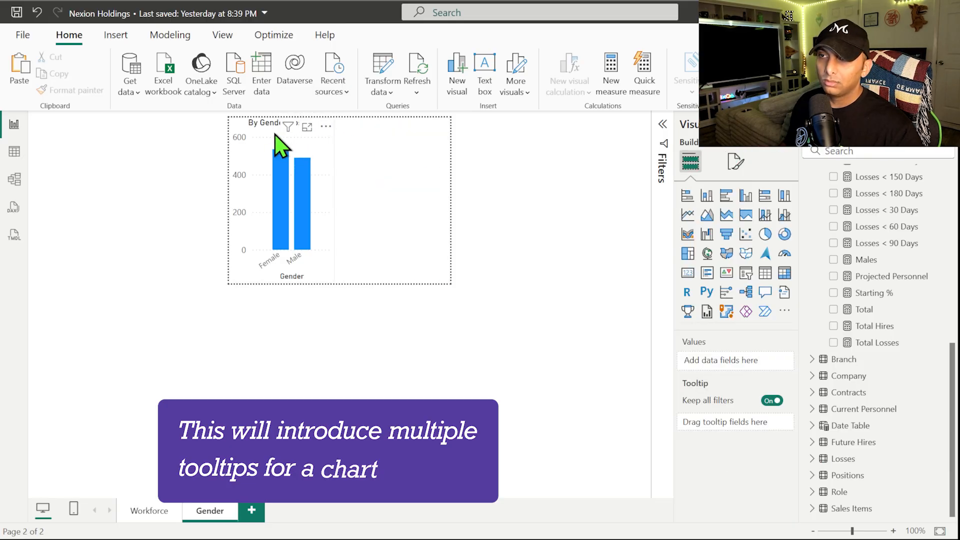
pyautogui.hotkey('ctrl', 'z')
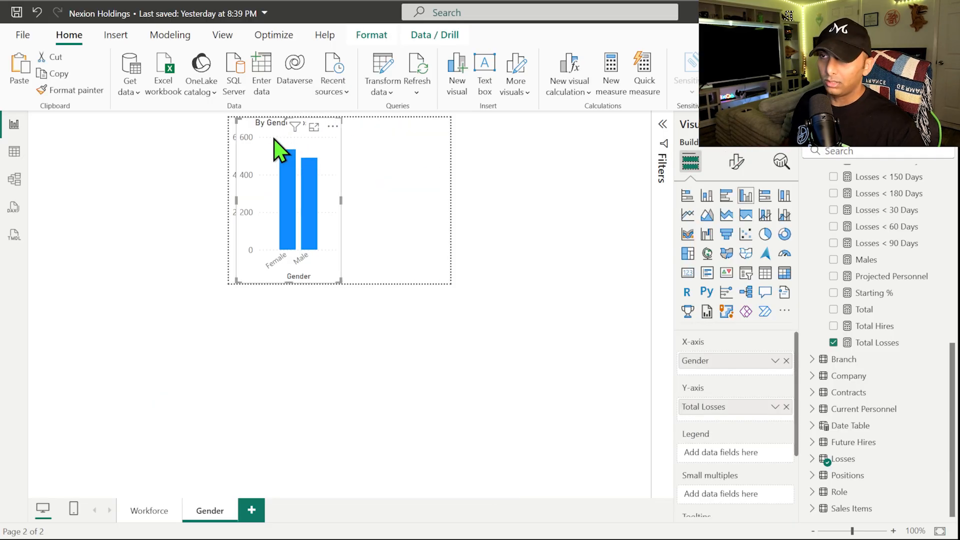
pyautogui.moveTo(280, 150); pyautogui.dragTo(440, 150)
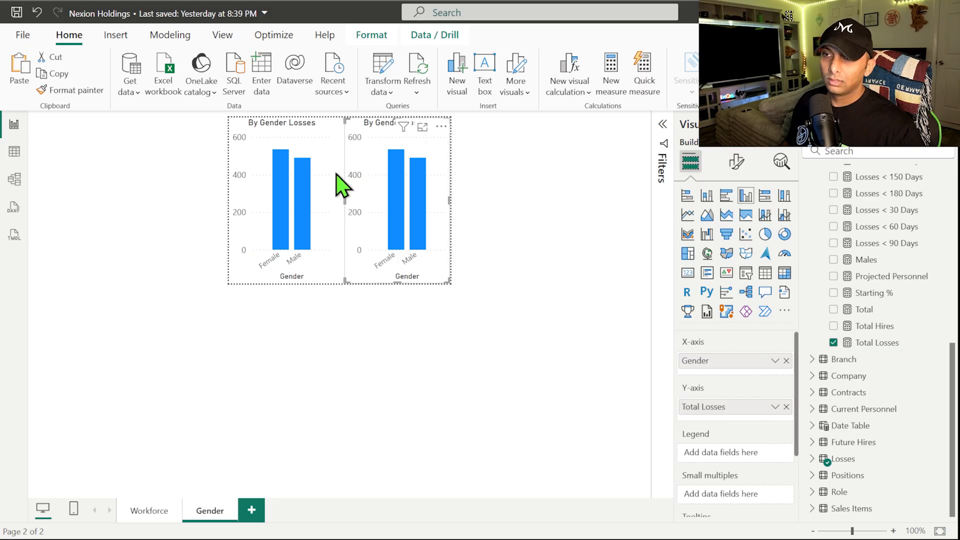
# Step: Widen both column charts so each fills half of the canvas and they meet in the middle
pyautogui.click(329, 200)
pyautogui.moveTo(333, 199); pyautogui.dragTo(339, 201)
pyautogui.click(372, 204)
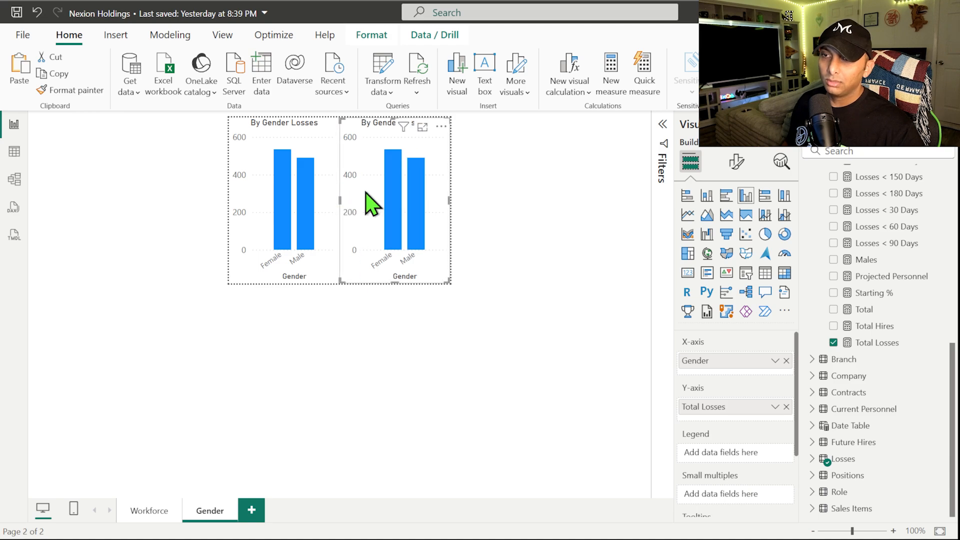
pyautogui.click(490, 270)
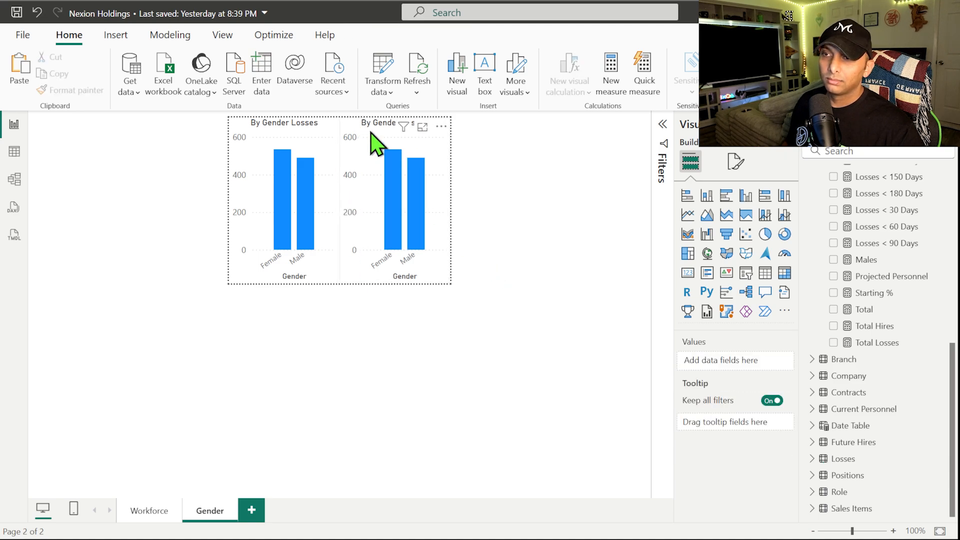
# Step: Replace the copied chart's fields with Total Hires on the Y-axis and Gender from the Future Hires table on the X-axis
pyautogui.click(371, 145)
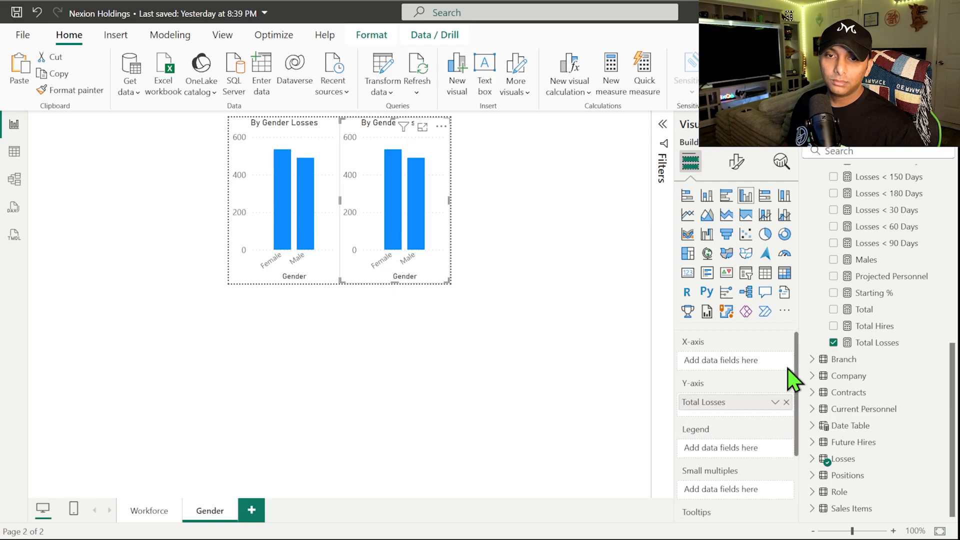
pyautogui.click(787, 402)
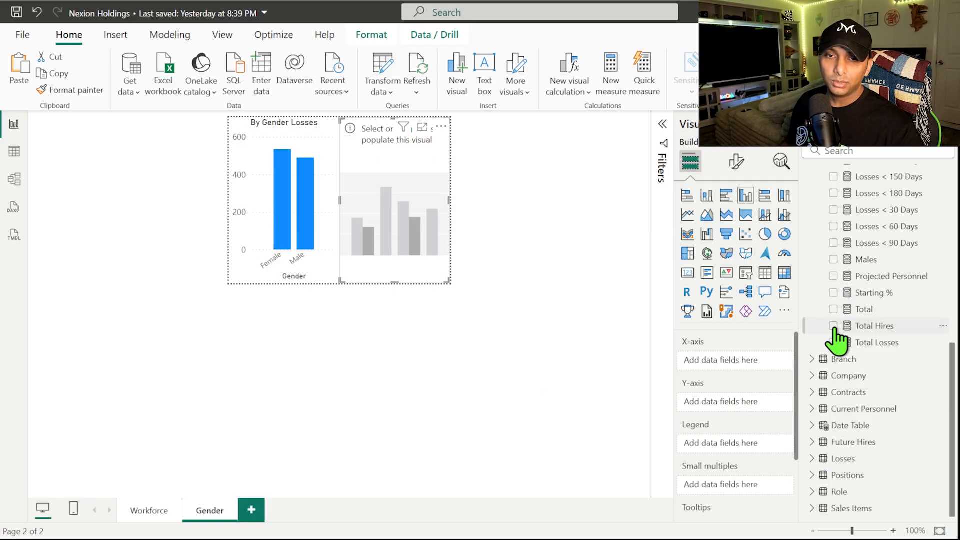
pyautogui.click(833, 326)
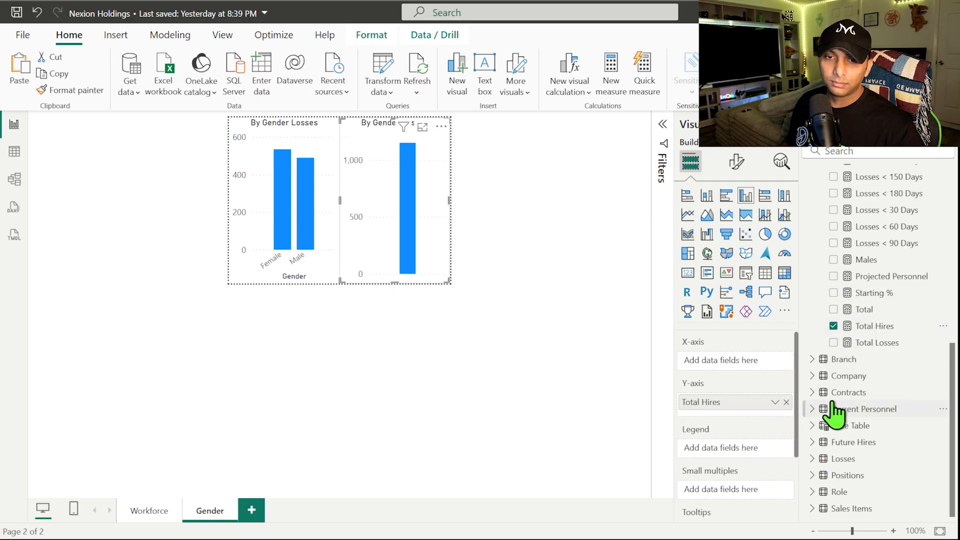
pyautogui.click(813, 443)
pyautogui.scroll(-4, 833, 435)
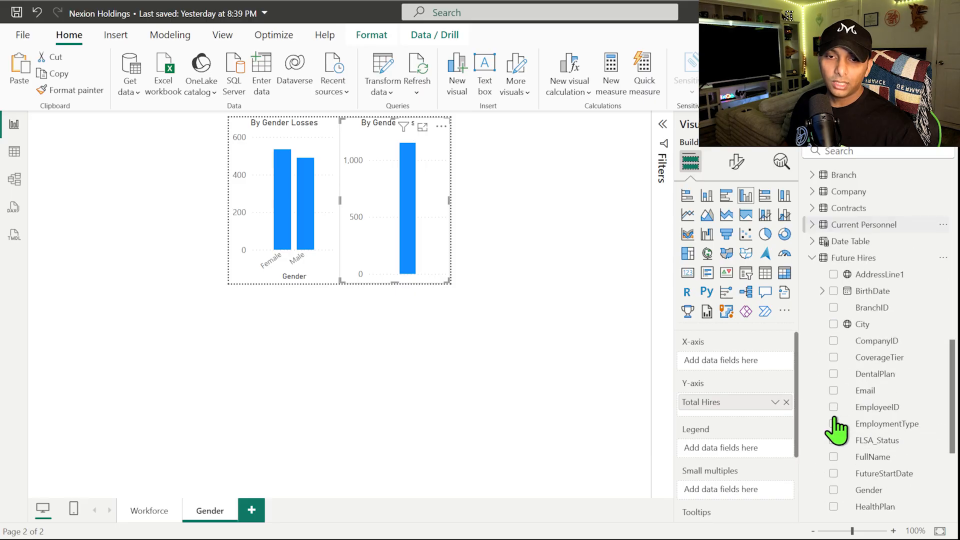
pyautogui.click(833, 490)
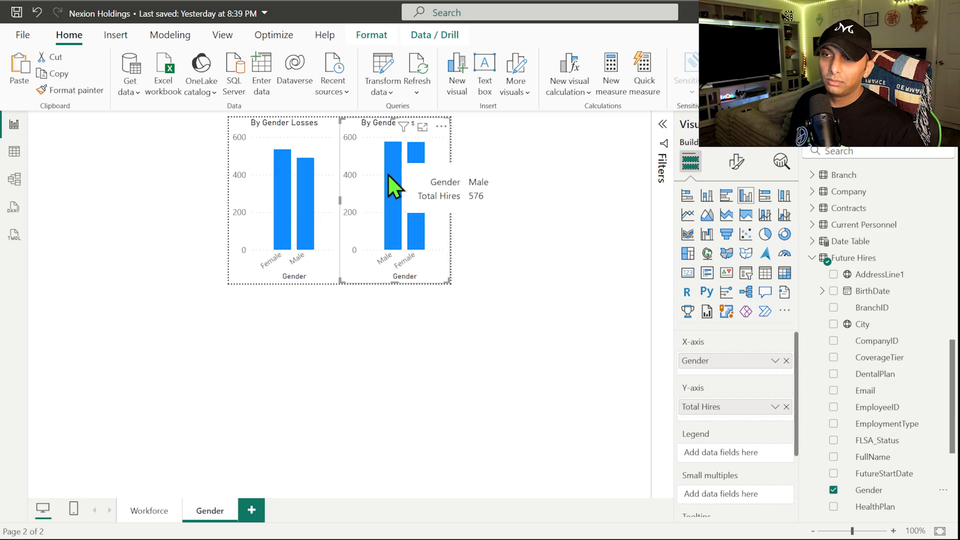
pyautogui.moveTo(415, 171)
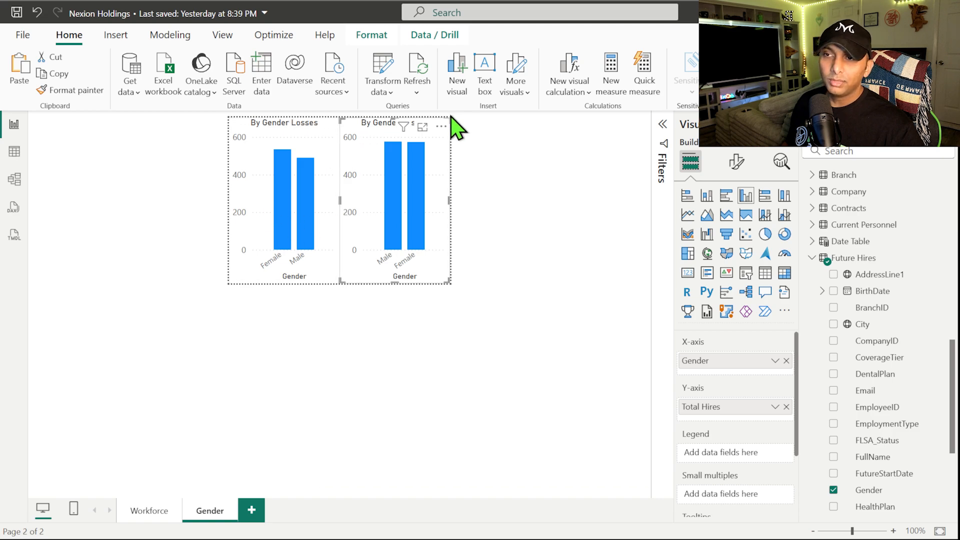
# Step: Sort the Total Hires chart's axis by Gender in ascending order
pyautogui.click(441, 126)
pyautogui.moveTo(488, 209)
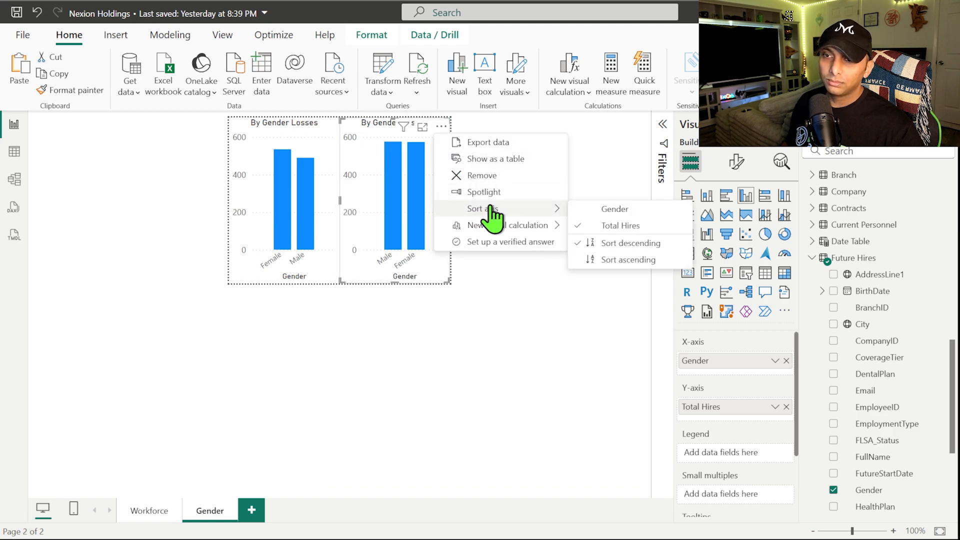
pyautogui.click(609, 220)
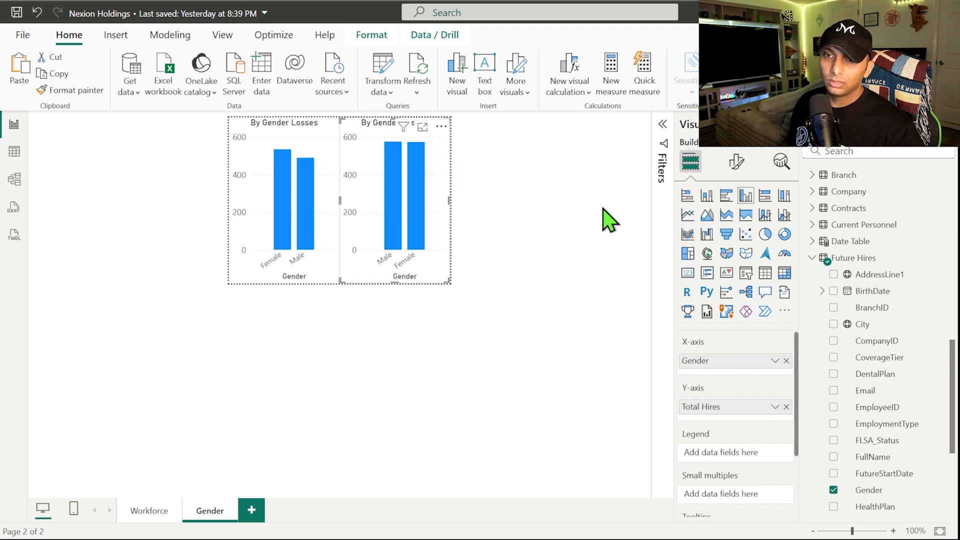
pyautogui.click(441, 126)
pyautogui.moveTo(570, 209)
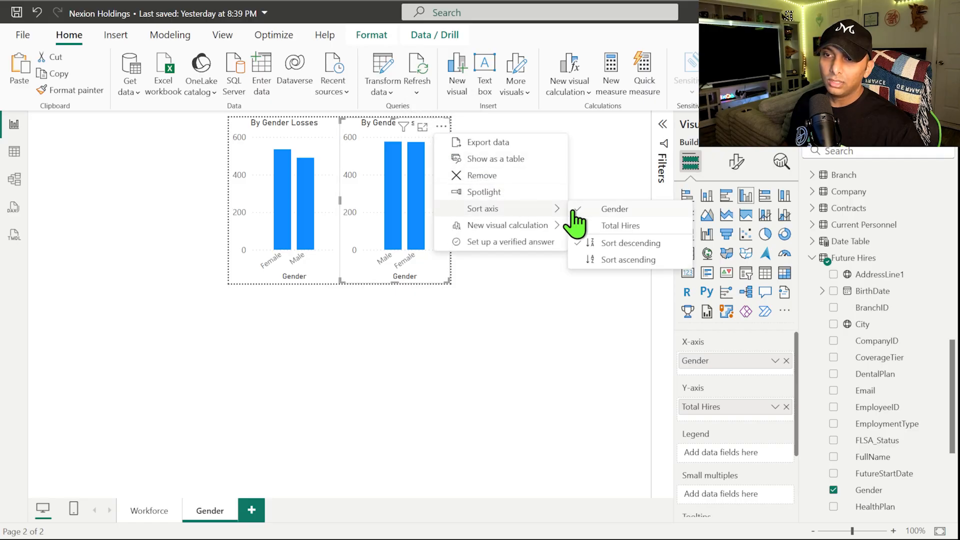
pyautogui.click(608, 259)
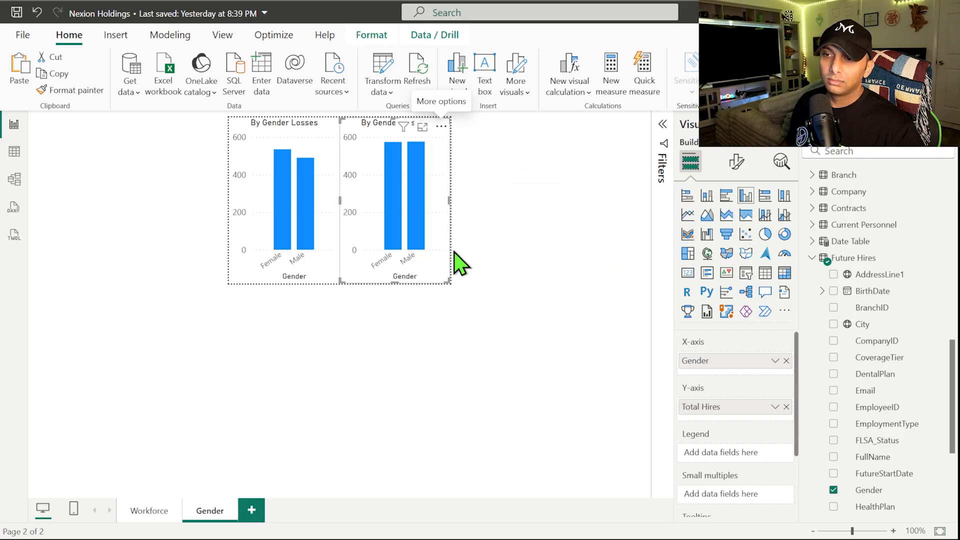
pyautogui.click(506, 276)
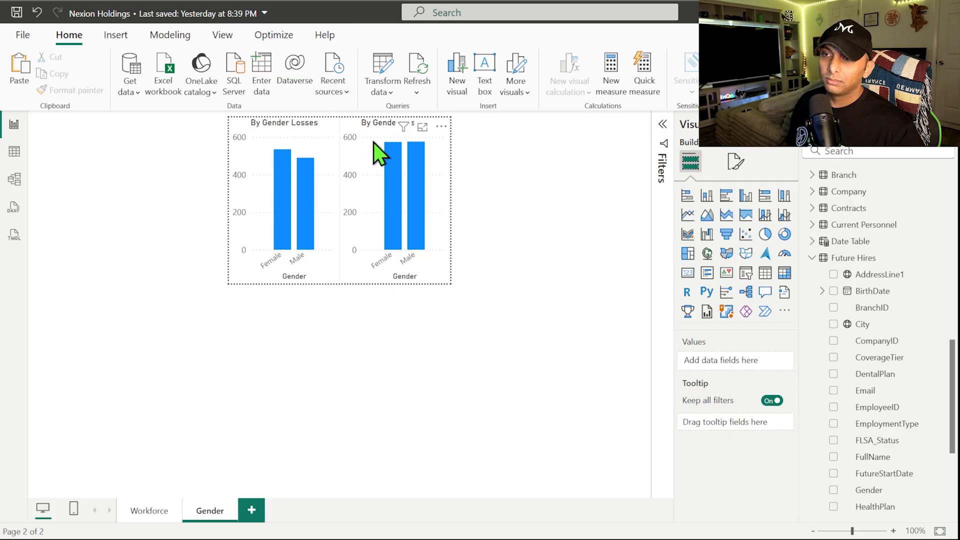
# Step: Change the Total Hires chart's title to By Gender Hires
pyautogui.click(380, 155)
pyautogui.doubleClick(752, 354)
pyautogui.write('Hires')
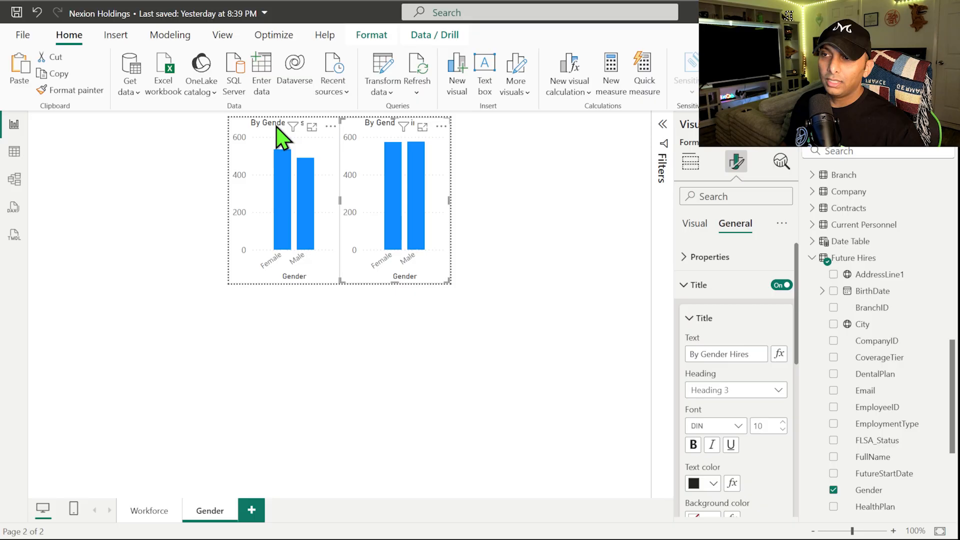
# Step: Turn on data labels for the By Gender Losses and By Gender Hires charts together
pyautogui.keyDown('ctrl'); pyautogui.click(282, 138); pyautogui.keyUp('ctrl')
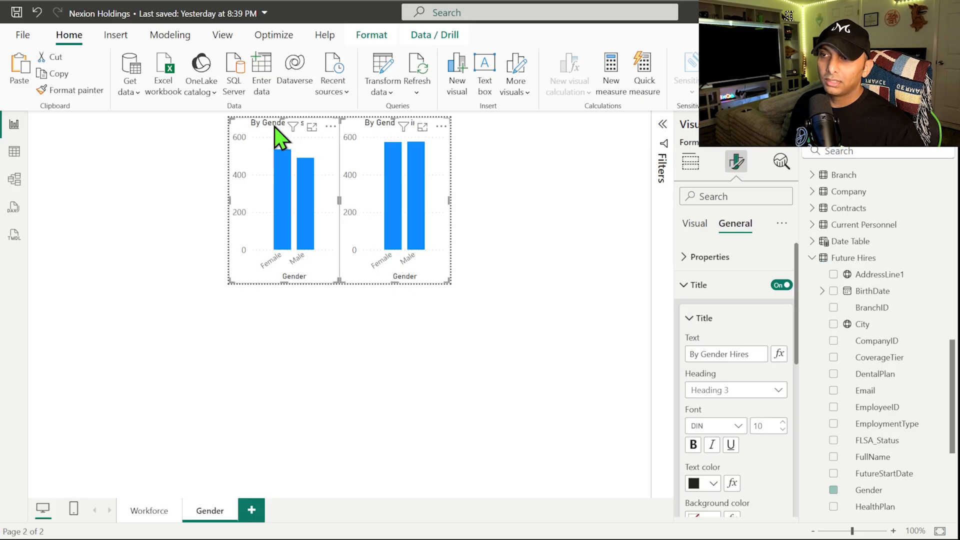
pyautogui.click(697, 225)
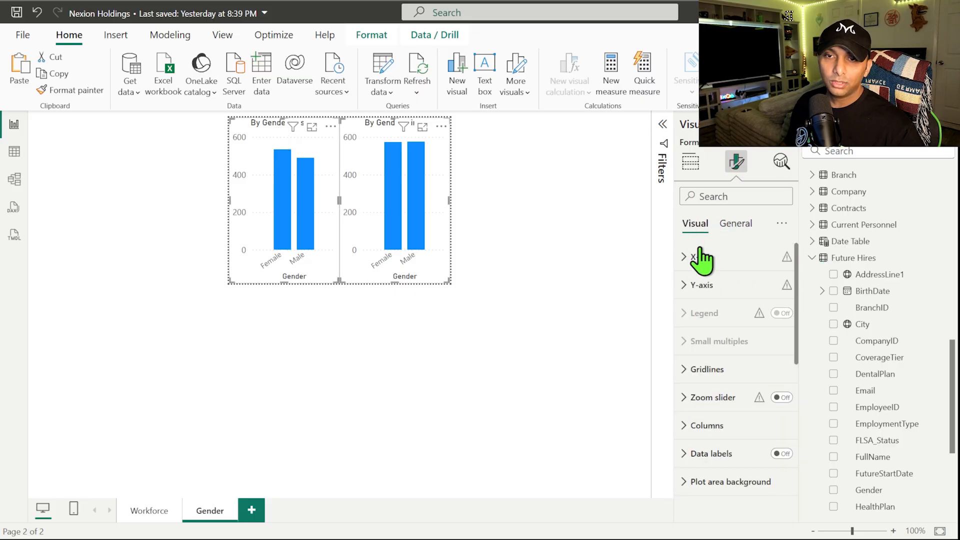
pyautogui.click(782, 454)
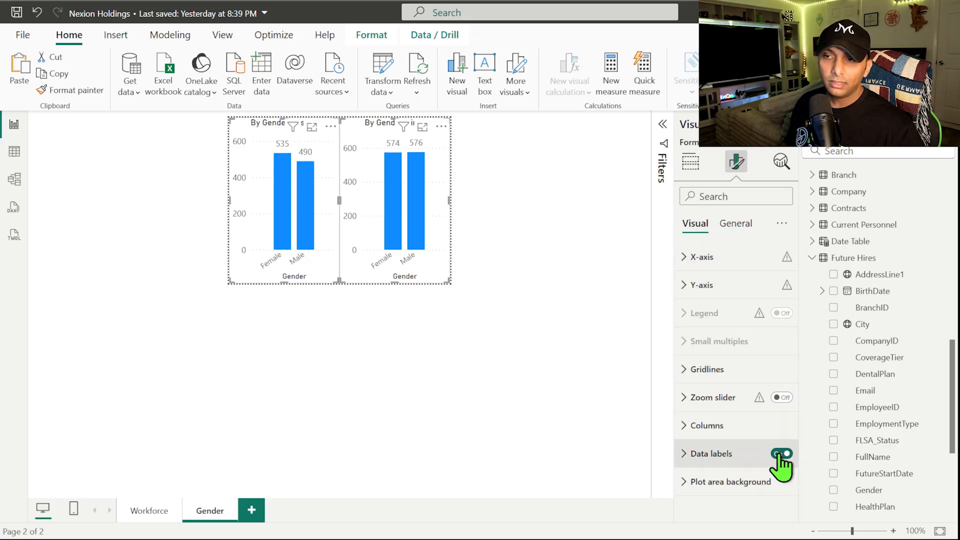
pyautogui.click(189, 307)
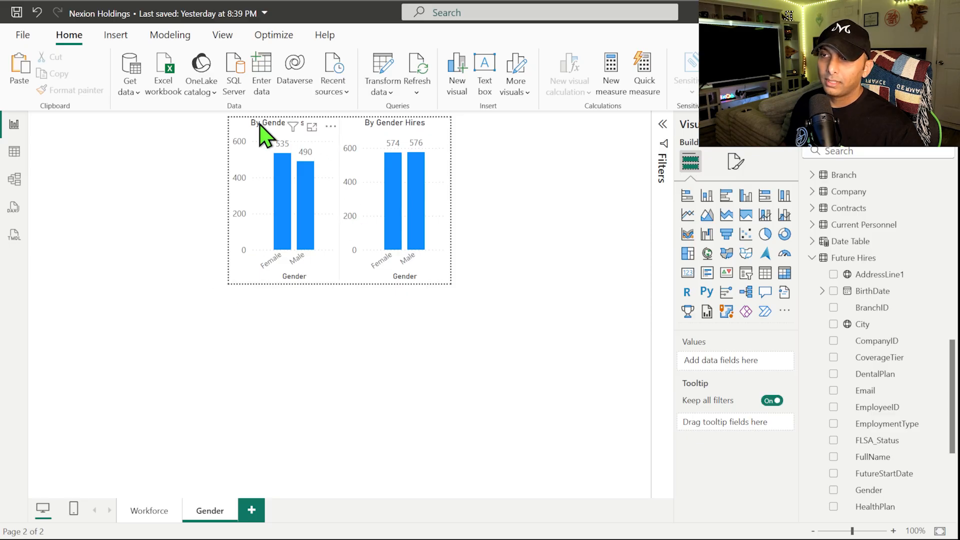
# Step: Turn off the X-axis title on both gender column charts together
pyautogui.click(312, 132)
pyautogui.keyDown('ctrl'); pyautogui.click(373, 138); pyautogui.keyUp('ctrl')
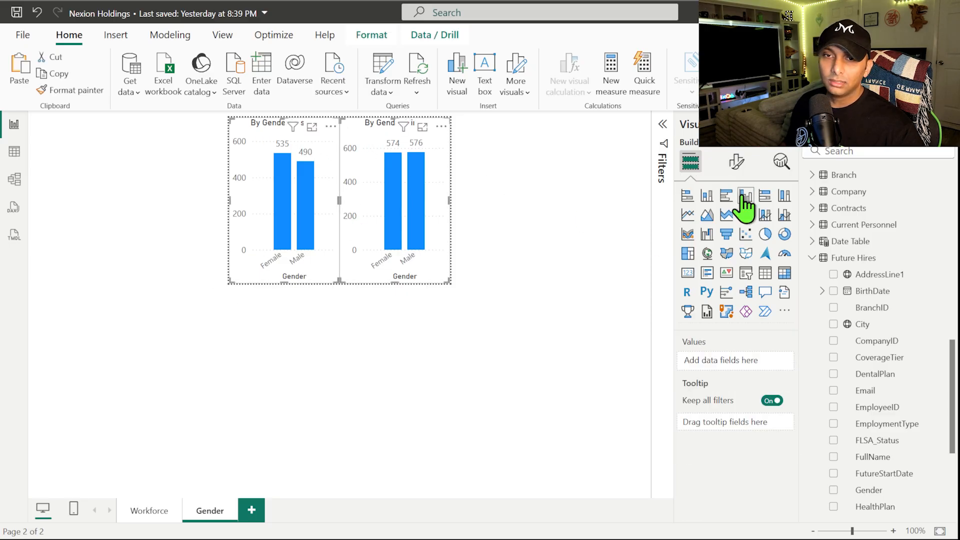
pyautogui.click(737, 168)
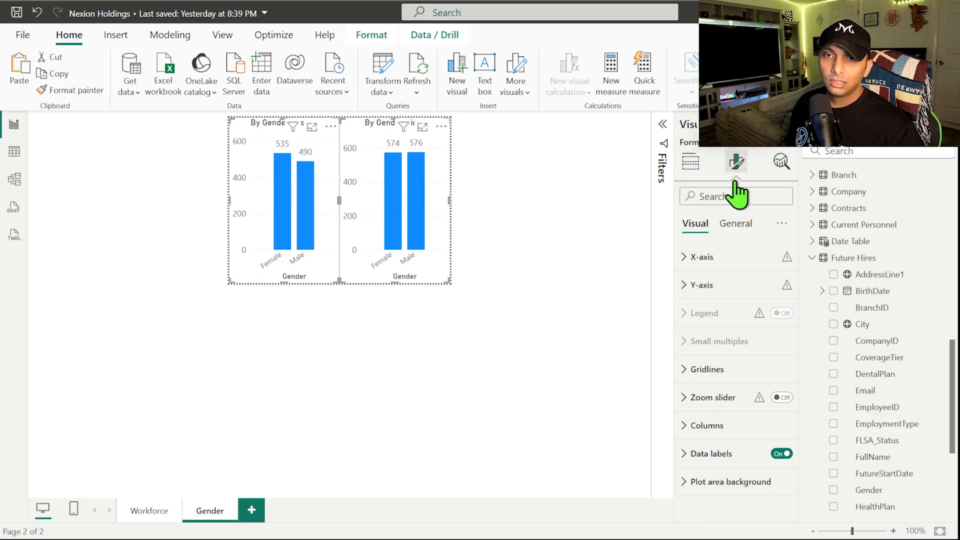
pyautogui.click(723, 289)
pyautogui.click(699, 258)
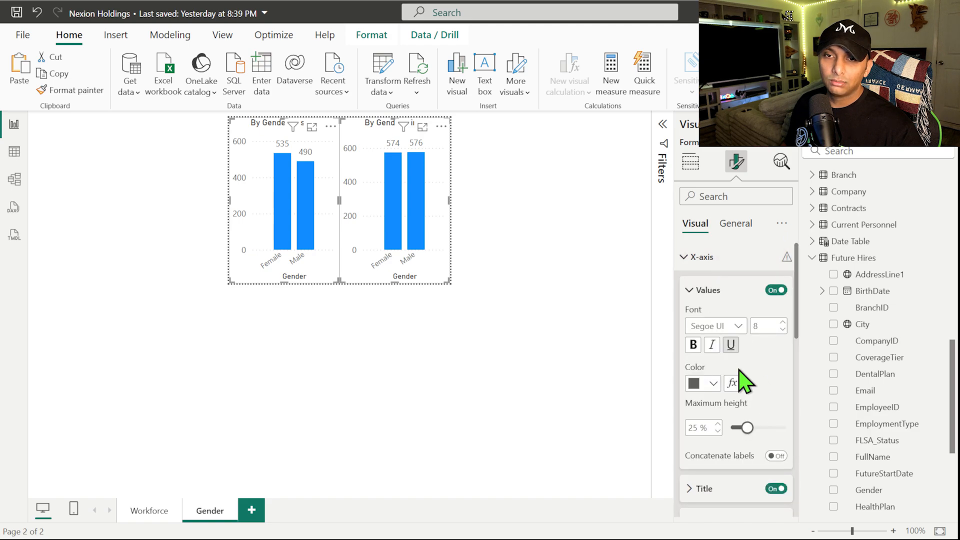
pyautogui.click(775, 490)
pyautogui.click(181, 311)
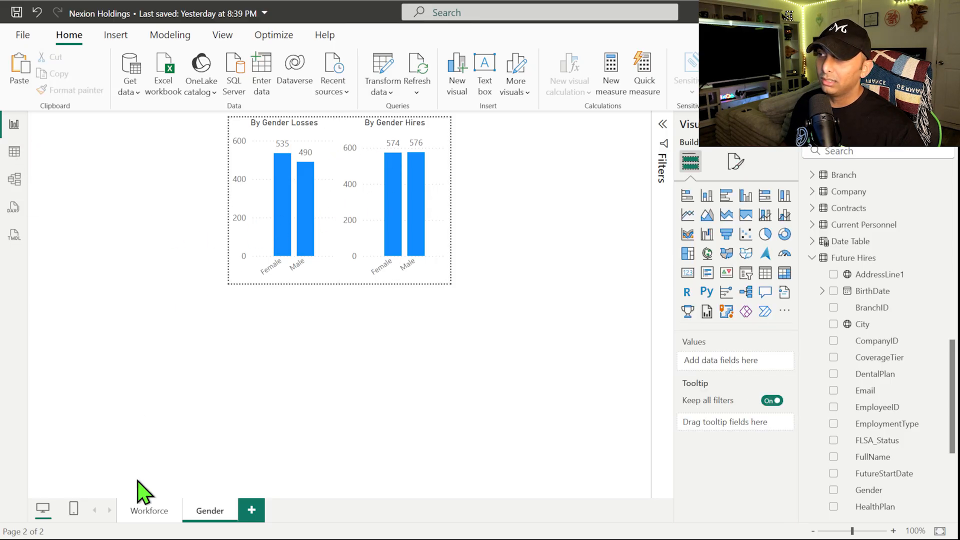
# Step: Check the gender tooltip on several months of the Workforce page's Turbulence chart
pyautogui.click(149, 511)
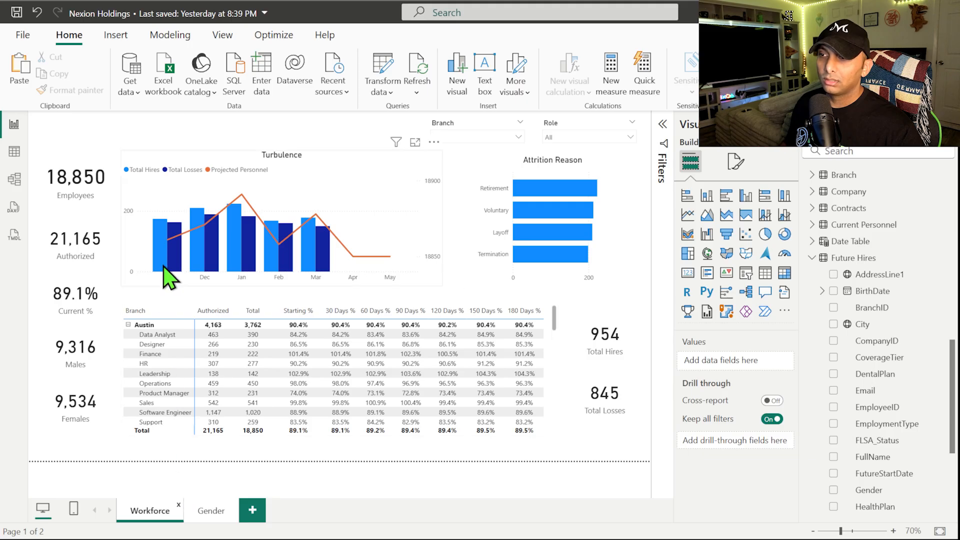
pyautogui.moveTo(166, 259)
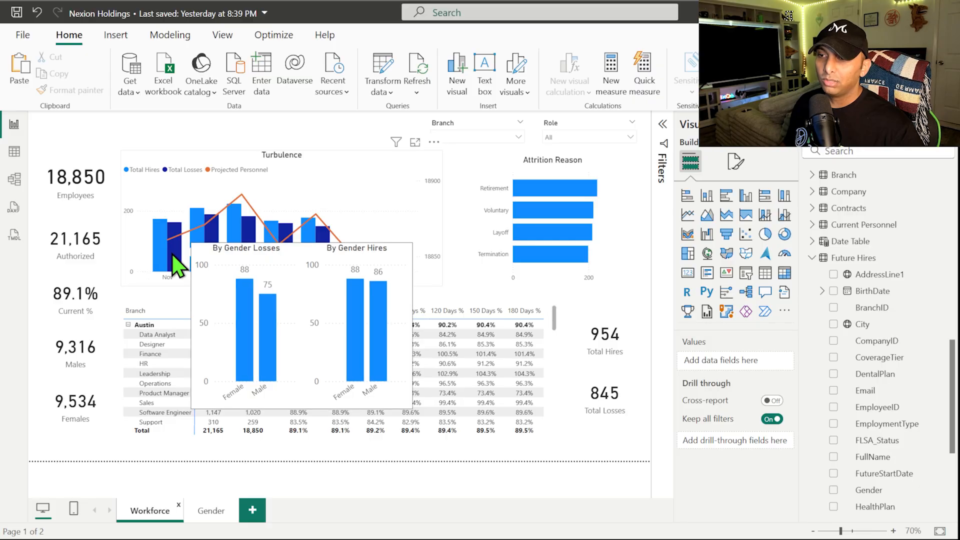
pyautogui.moveTo(195, 238)
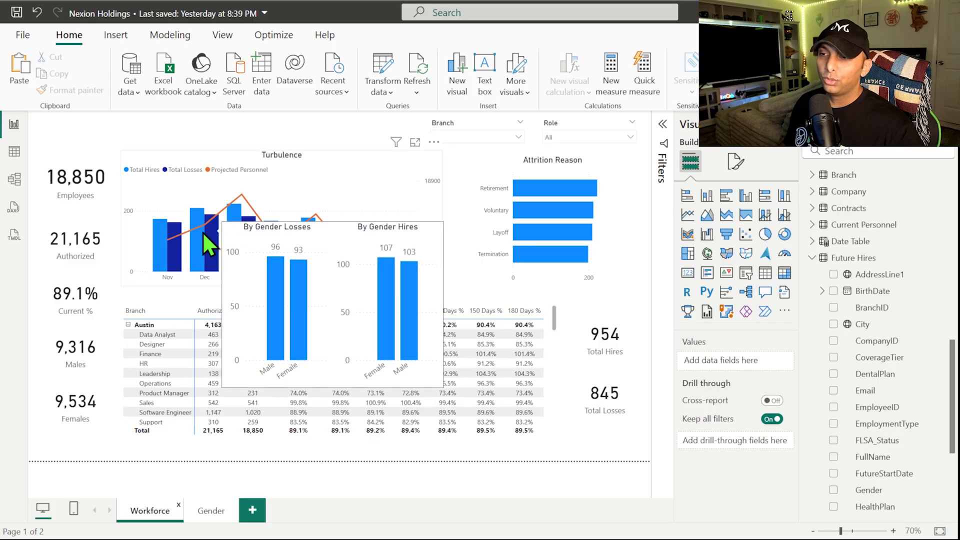
pyautogui.moveTo(259, 262)
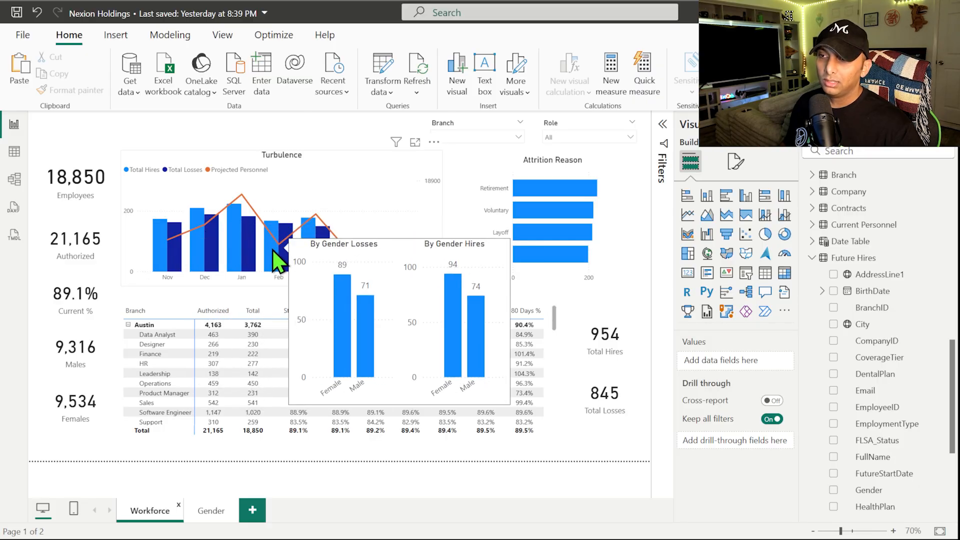
pyautogui.moveTo(331, 260)
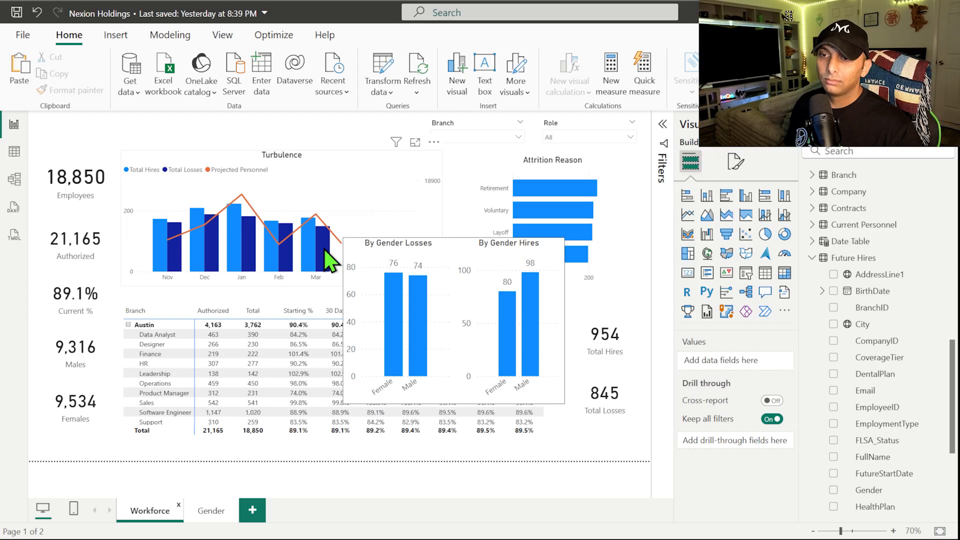
# Step: Set the Attrition Reason chart's tooltip to use the Gender report page
pyautogui.click(536, 186)
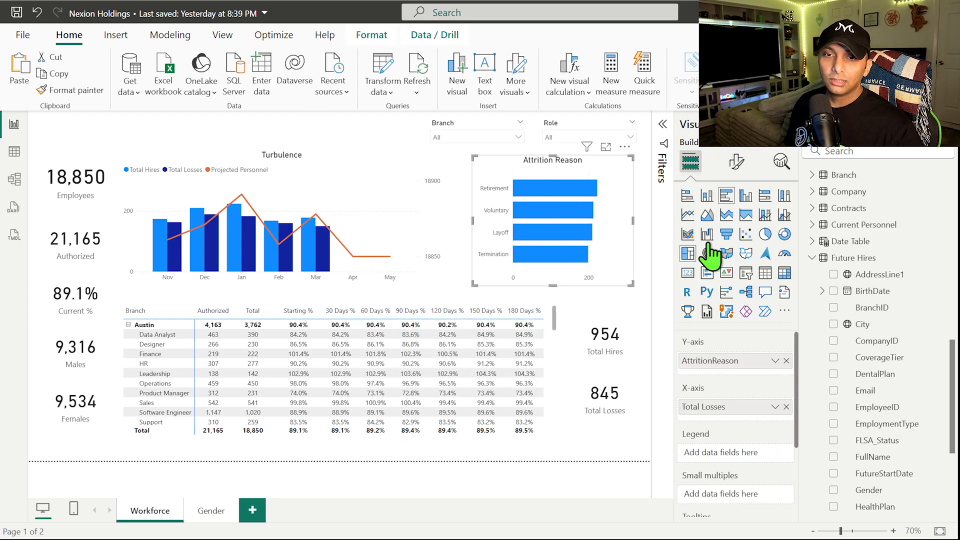
pyautogui.click(737, 162)
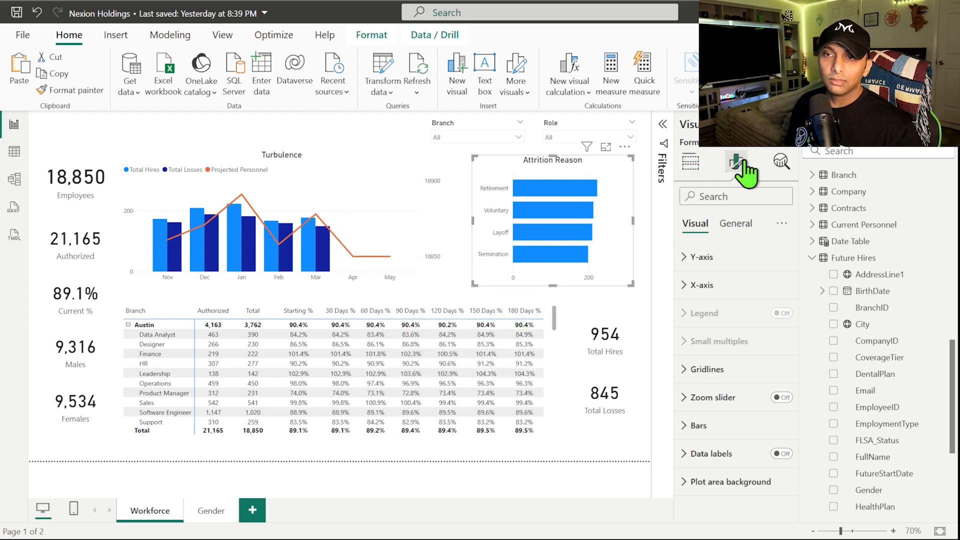
pyautogui.click(743, 222)
pyautogui.click(720, 403)
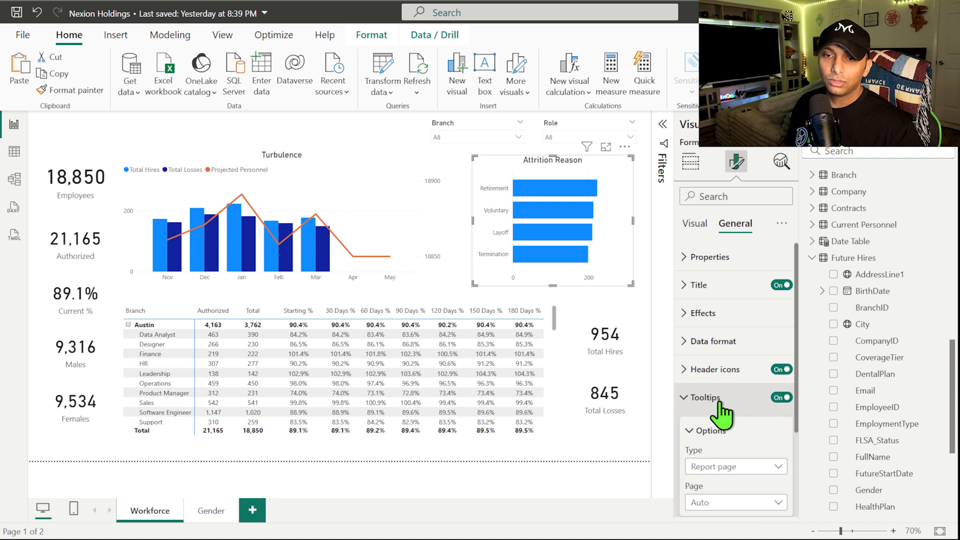
pyautogui.scroll(-2, 735, 450)
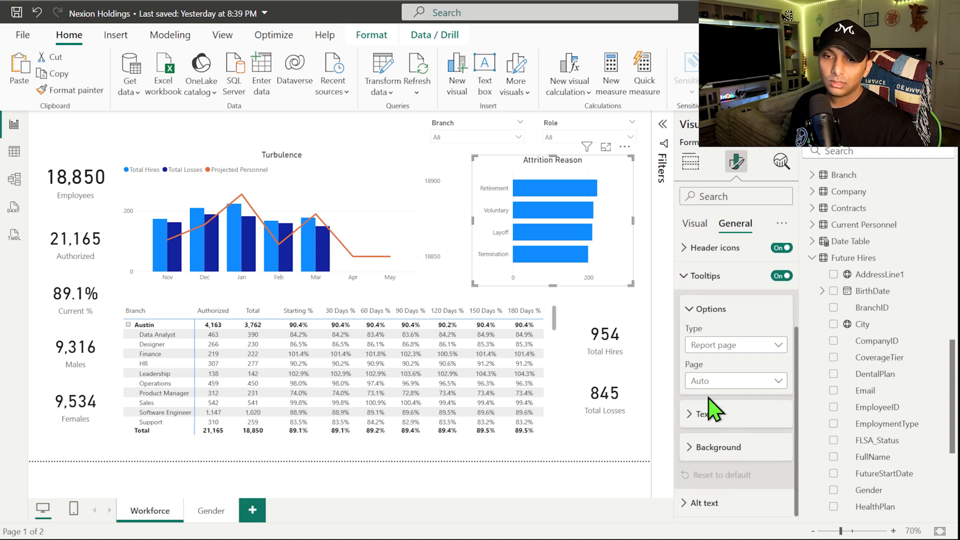
pyautogui.click(722, 346)
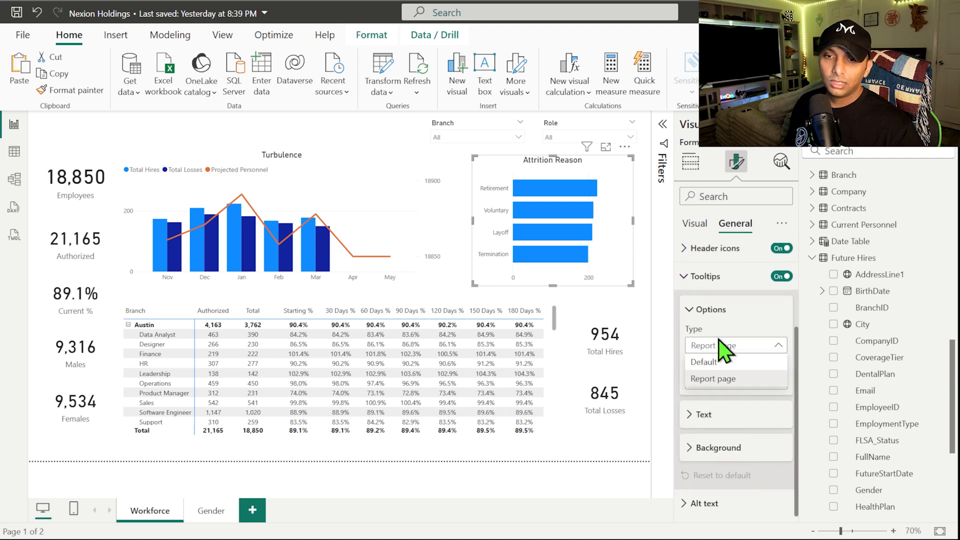
pyautogui.click(734, 360)
pyautogui.click(729, 385)
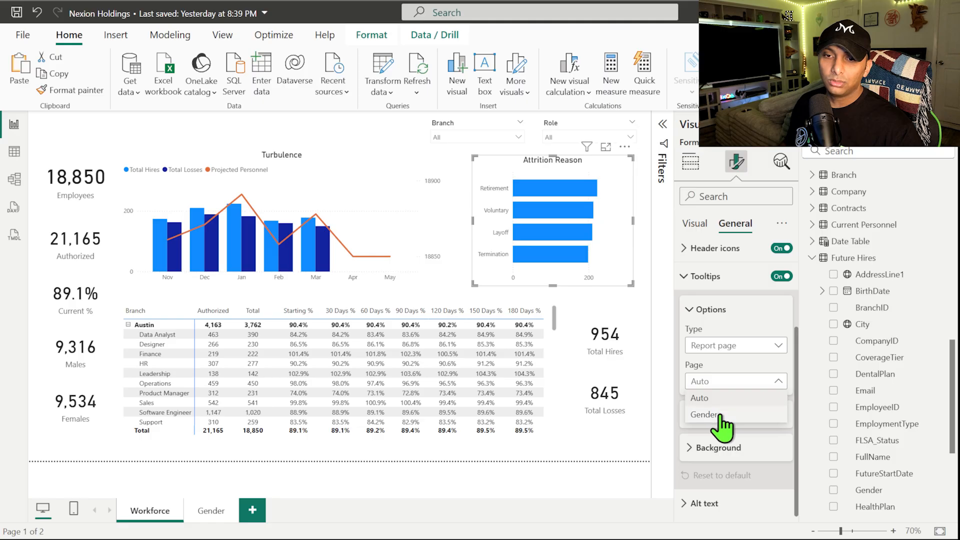
pyautogui.click(723, 415)
pyautogui.moveTo(542, 186)
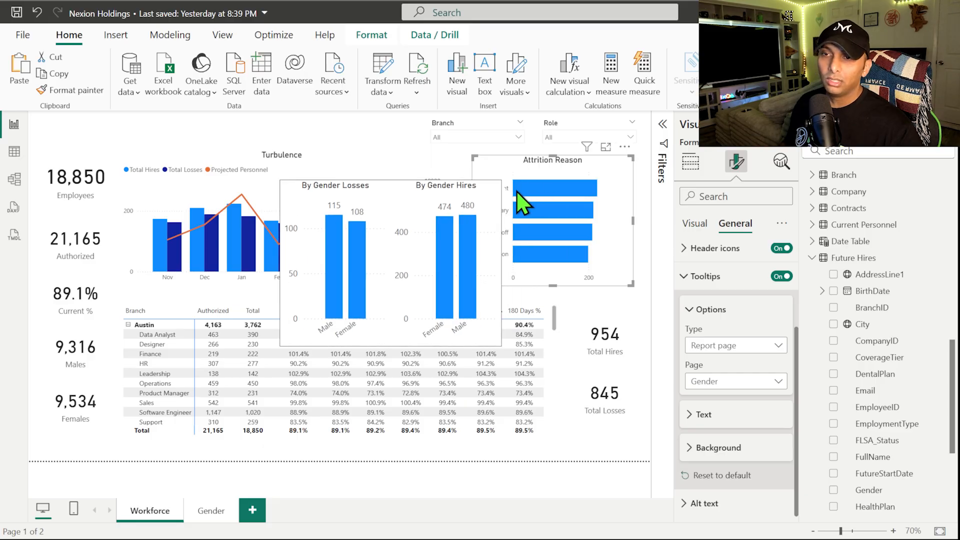
pyautogui.click(436, 159)
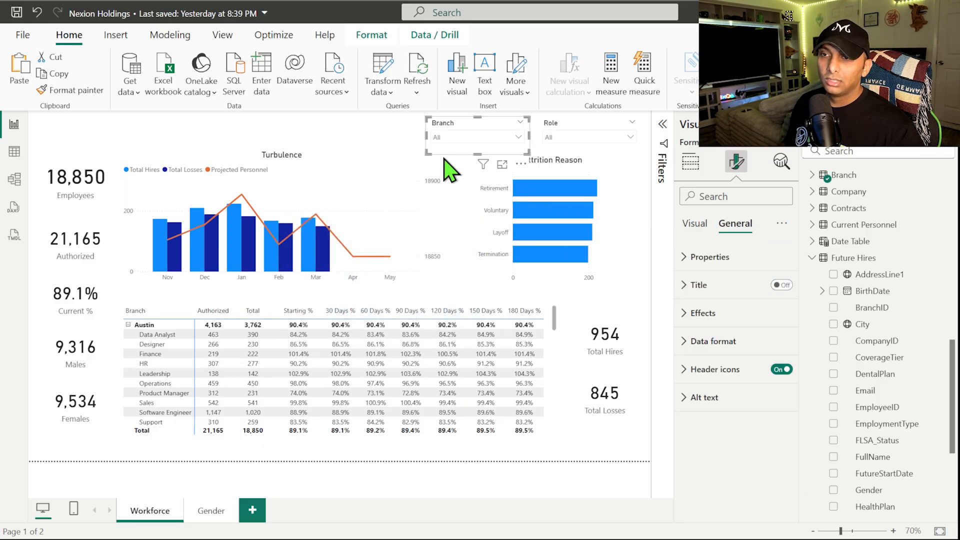
# Step: Duplicate the Gender page and rename the copy as Attrition
pyautogui.click(205, 513)
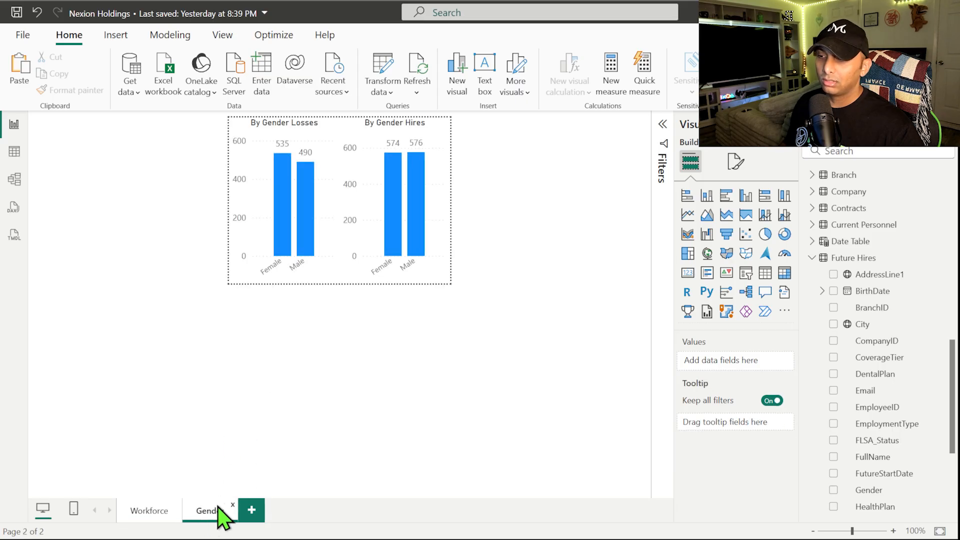
pyautogui.rightClick(219, 507)
pyautogui.click(253, 429)
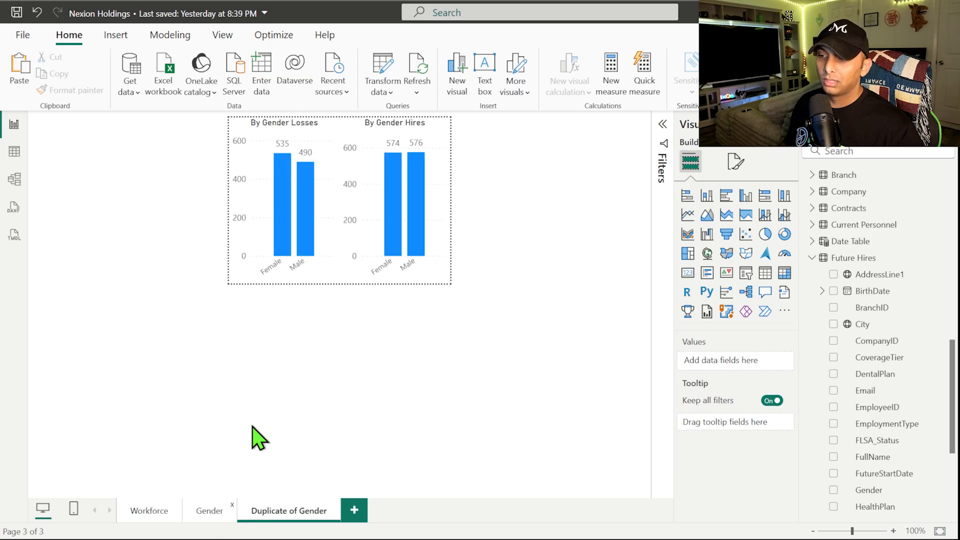
pyautogui.doubleClick(295, 511)
pyautogui.write('LosGender')
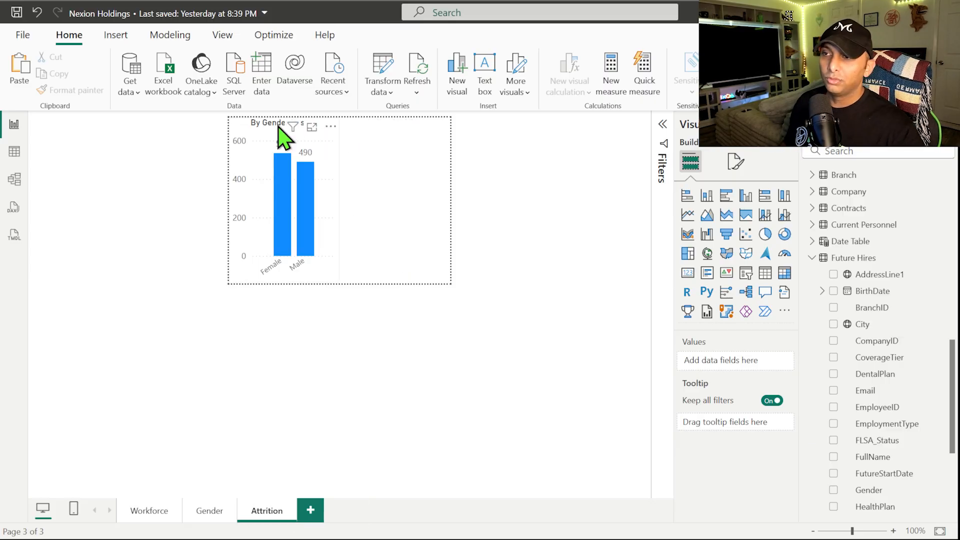
# Step: Remove the By Gender Hires chart from the Attrition page and widen the By Gender Losses chart to fill the page
pyautogui.click(336, 178)
pyautogui.moveTo(339, 200); pyautogui.dragTo(450, 203)
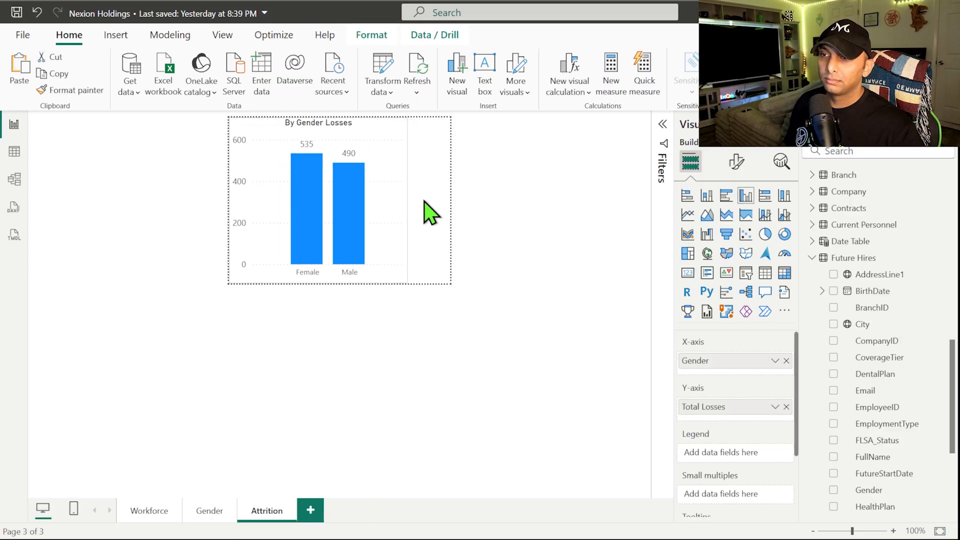
pyautogui.click(162, 221)
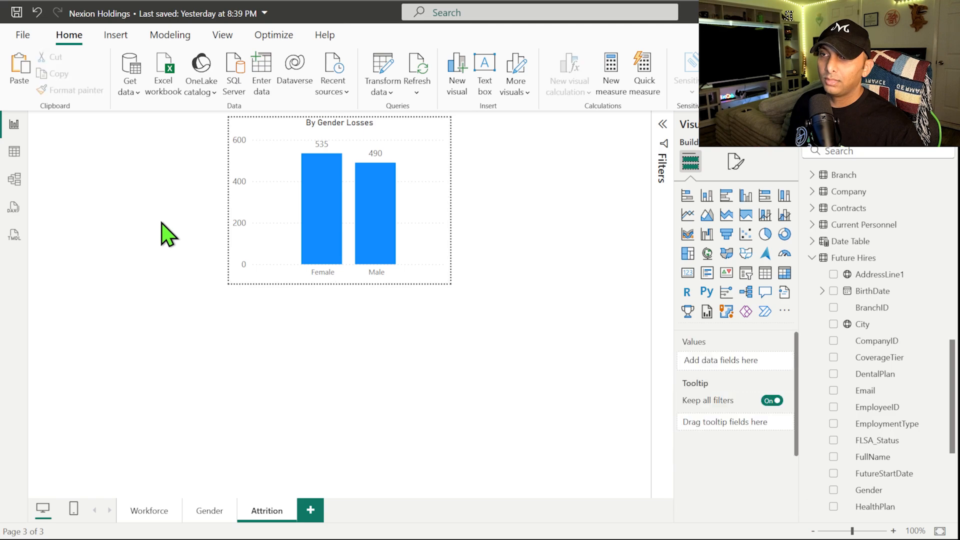
# Step: Rename the Gender page as Turbulence
pyautogui.doubleClick(203, 508)
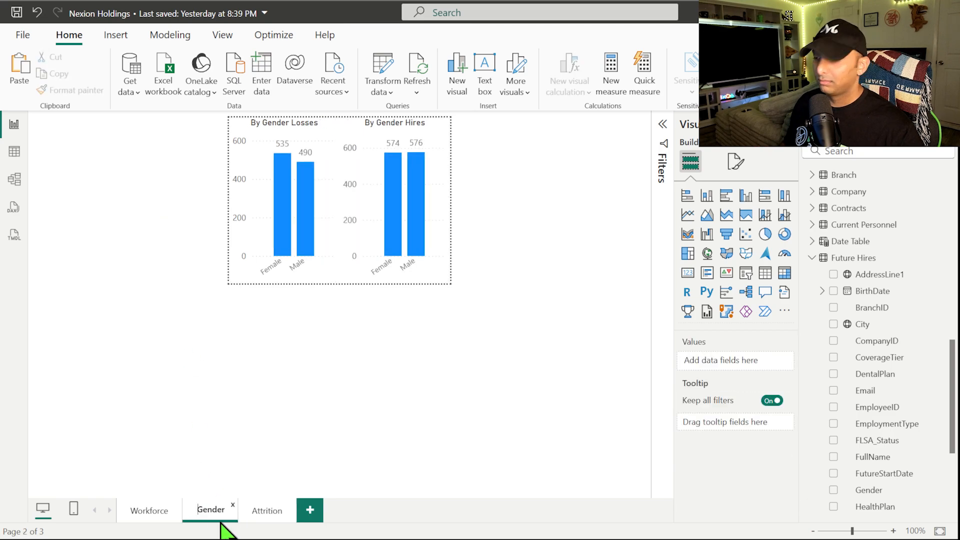
pyautogui.write('Turbi')
pyautogui.press('Delete')
pyautogui.press('Delete')
pyautogui.press('Delete')
pyautogui.press('Delete')
pyautogui.press('Delete')
pyautogui.press('Delete')
pyautogui.press('BackSpace')
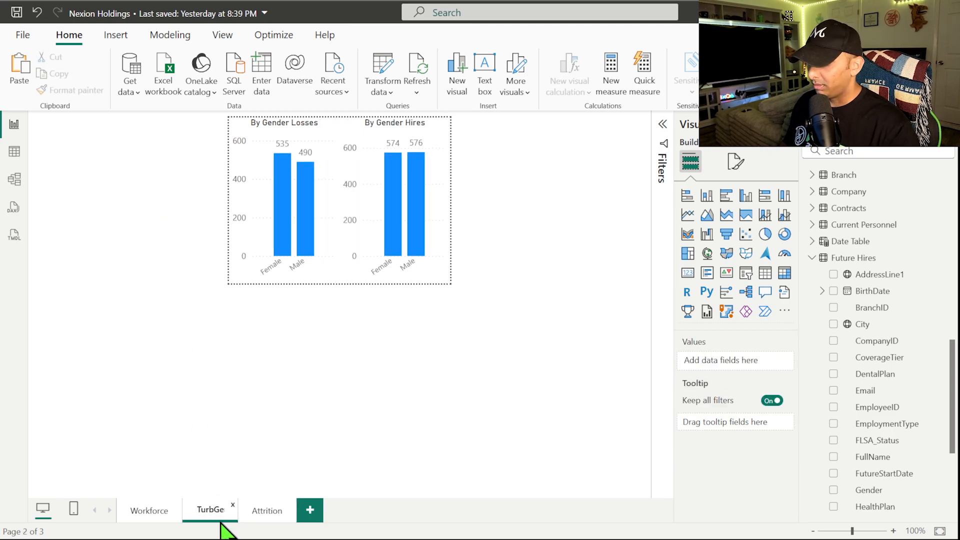
pyautogui.write('ulence')
pyautogui.press('Return')
# Step: Set the tooltip page of the Workforce page's Attrition Reason chart to Attrition
pyautogui.click(149, 511)
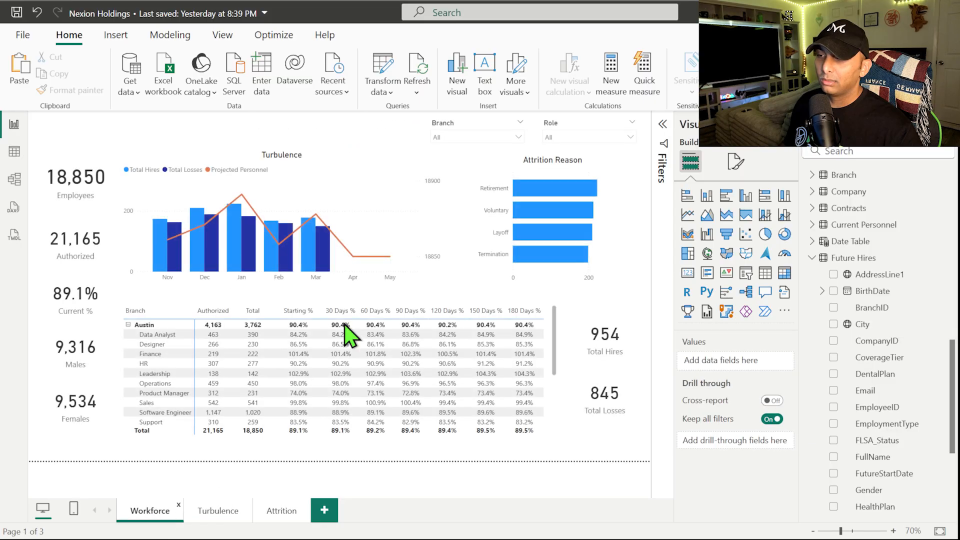
pyautogui.click(529, 184)
pyautogui.click(733, 164)
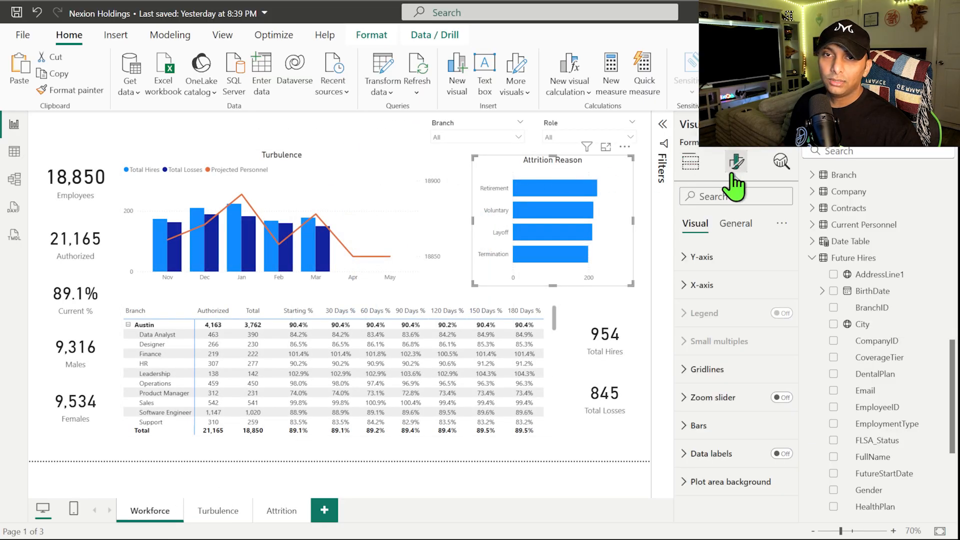
pyautogui.click(734, 226)
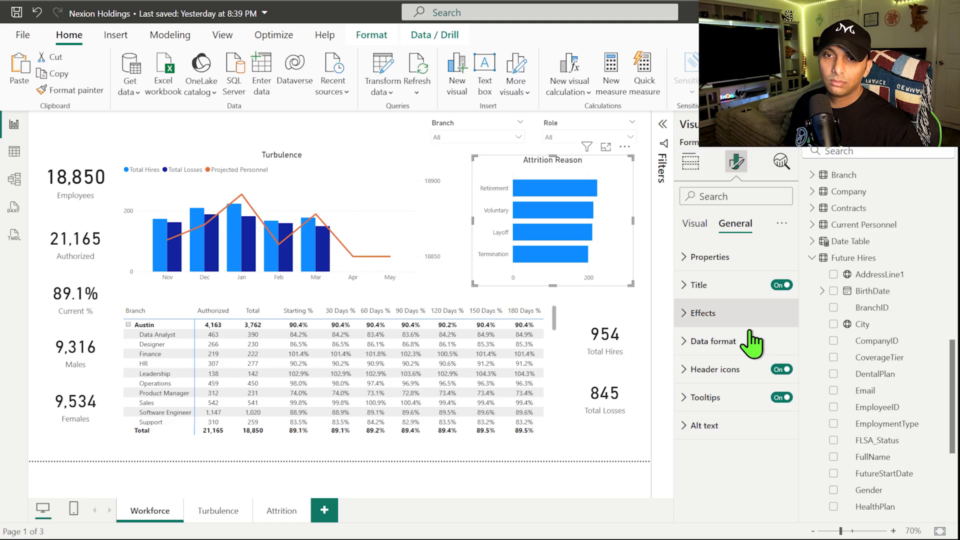
pyautogui.click(727, 399)
pyautogui.click(724, 503)
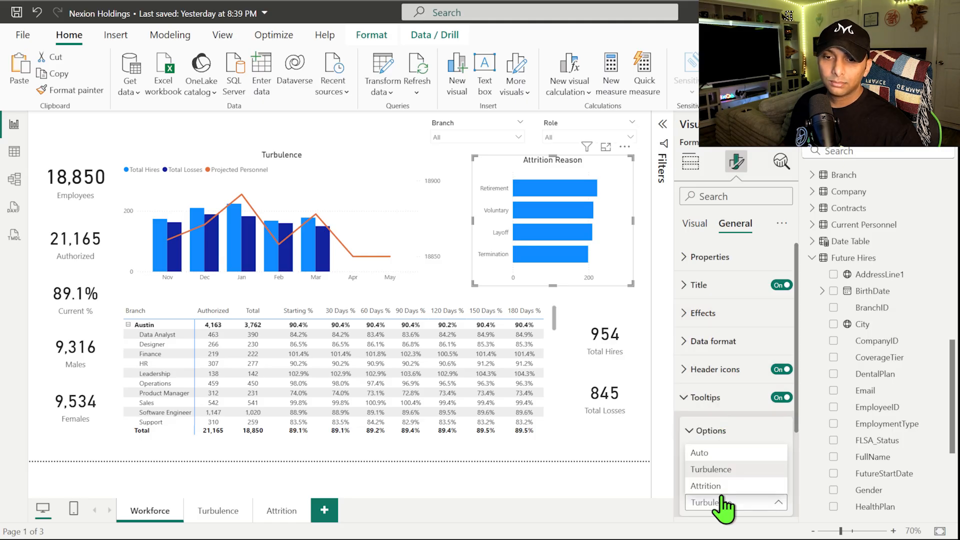
pyautogui.click(716, 488)
# Step: Check the tooltips on the Attrition Reason bars and cross-filter the page by Voluntary, clearing the selection again
pyautogui.moveTo(552, 183)
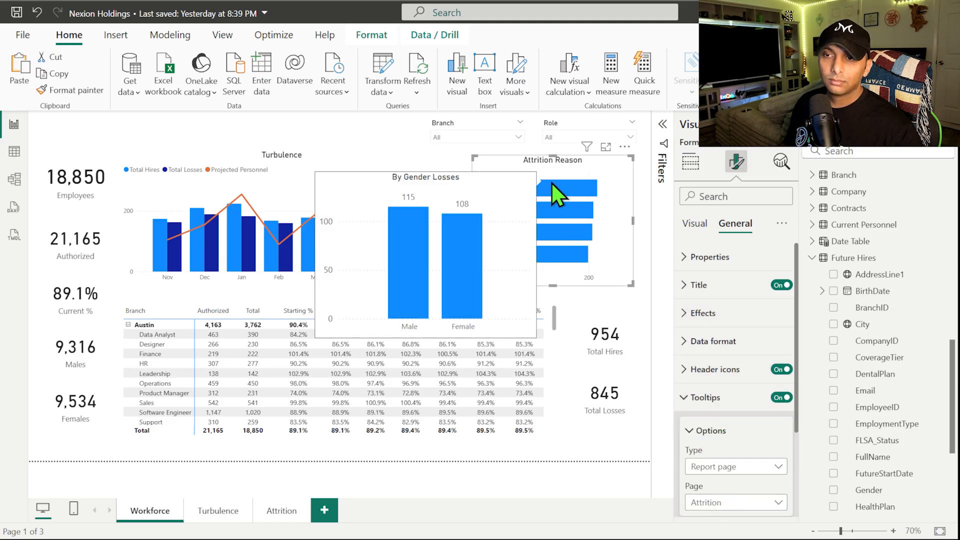
pyautogui.moveTo(556, 214)
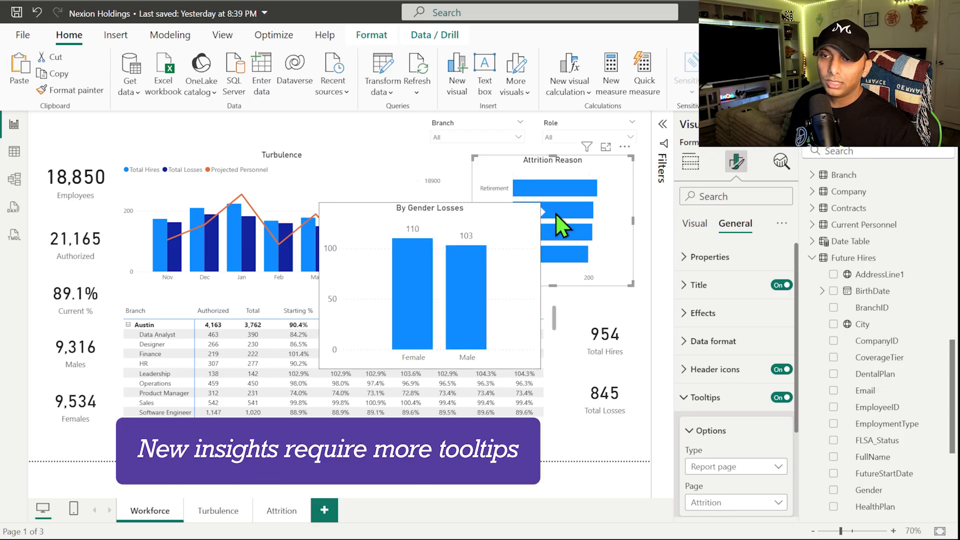
pyautogui.click(561, 226)
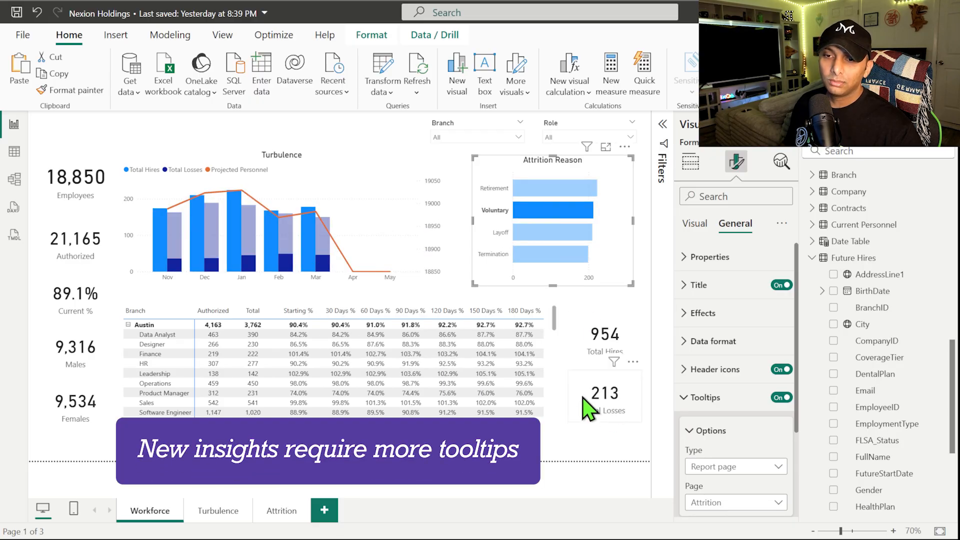
pyautogui.click(541, 209)
pyautogui.click(253, 139)
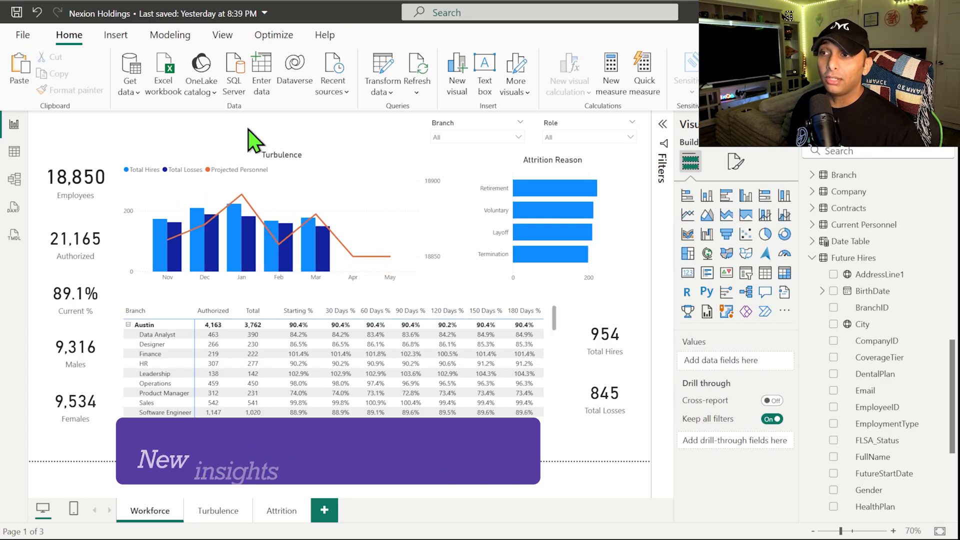
# Step: Insert a text box in the Workforce page's upper-left corner and resize it into a wide, short header strip above the Turbulence chart
pyautogui.click(125, 35)
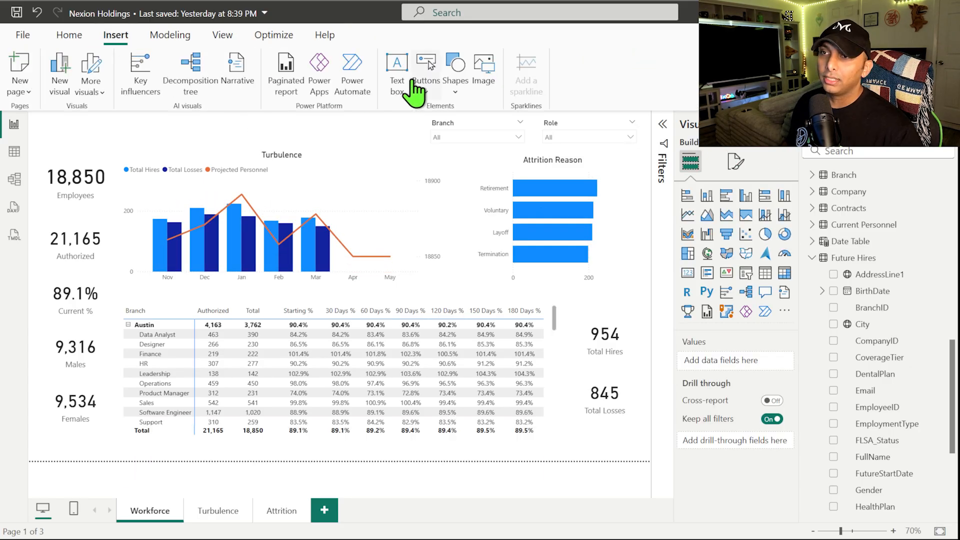
pyautogui.click(416, 70)
pyautogui.click(399, 91)
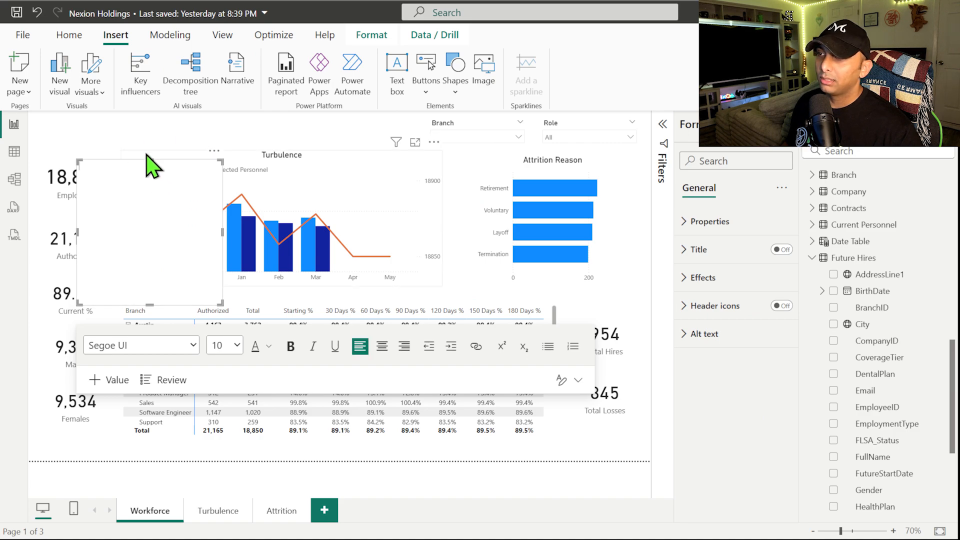
pyautogui.moveTo(141, 171); pyautogui.dragTo(95, 125)
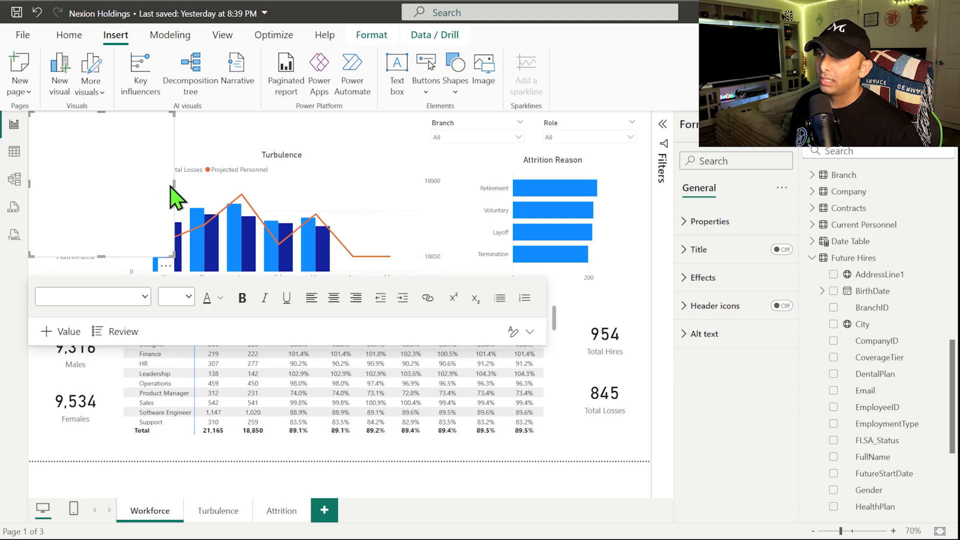
pyautogui.moveTo(174, 192); pyautogui.dragTo(351, 175)
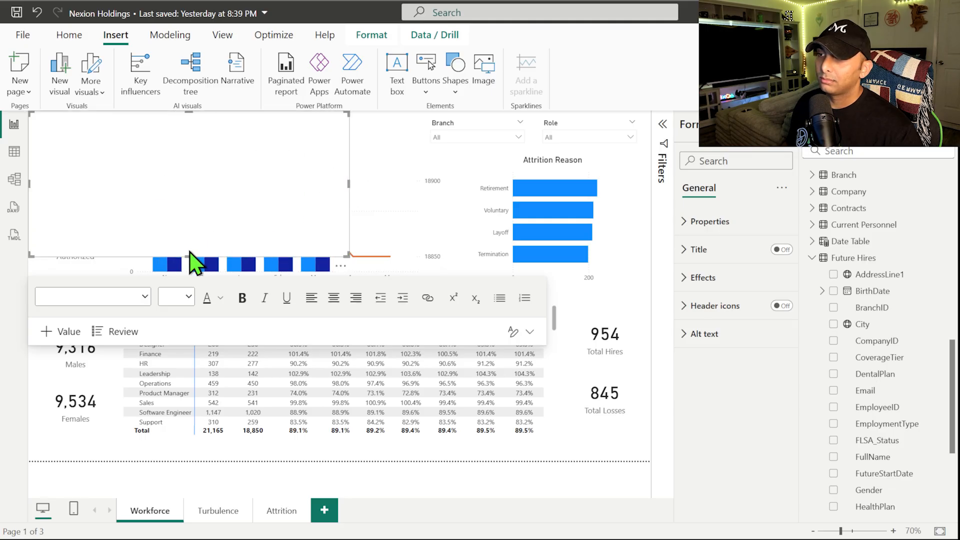
pyautogui.moveTo(189, 256); pyautogui.dragTo(192, 140)
# Step: Enter the title Workforce Analysis in the header text box
pyautogui.click(133, 121)
pyautogui.write('Wor')
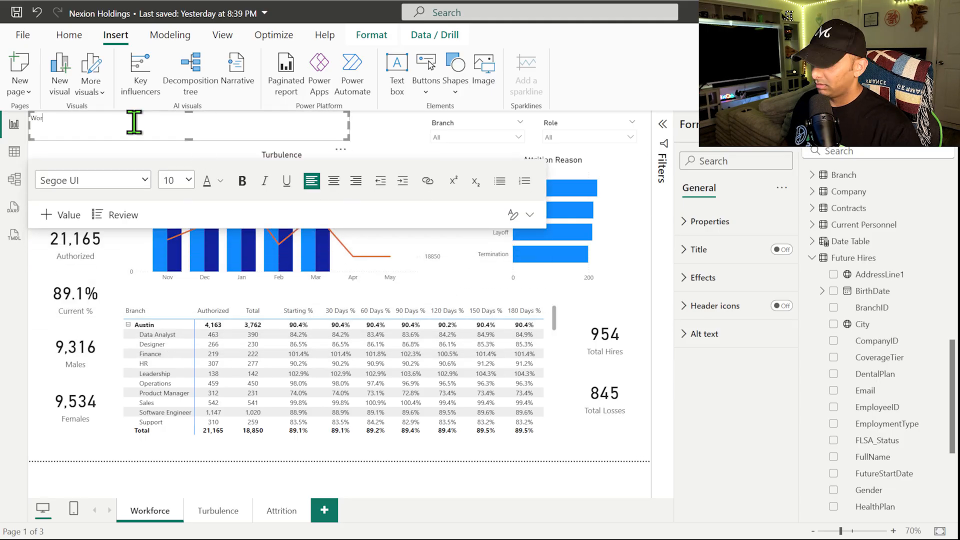
pyautogui.write('kforce Anal')
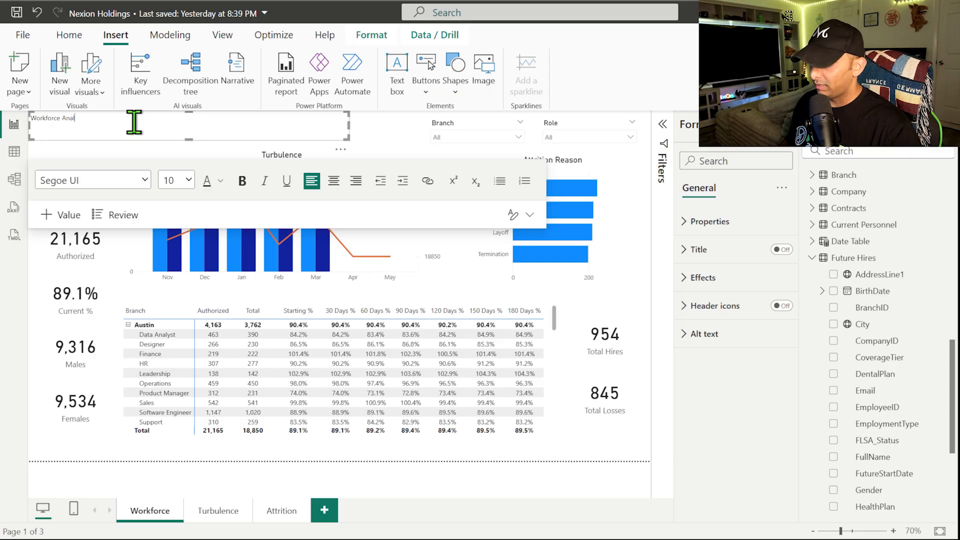
pyautogui.write('ysis')
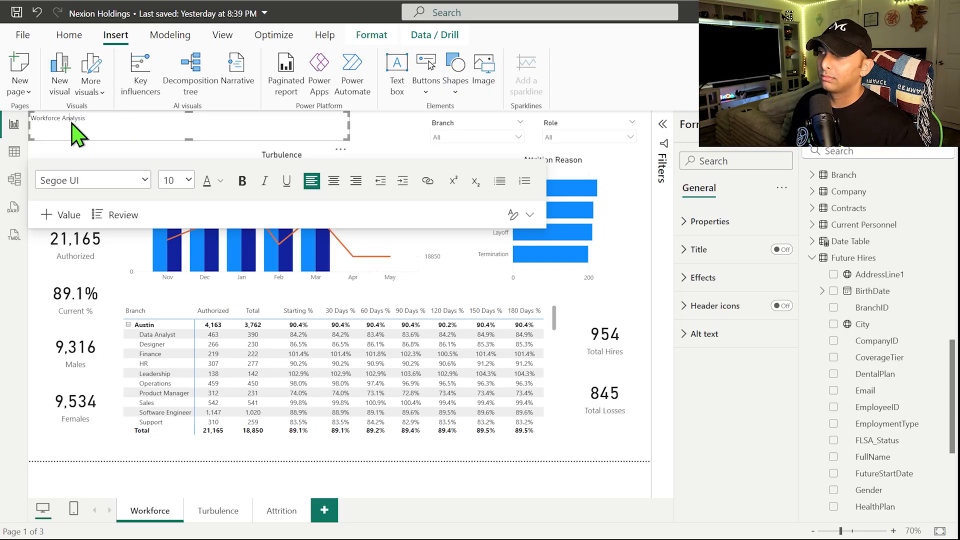
# Step: Format the Workforce Analysis title text as bold, centred and 32 pt
pyautogui.moveTo(90, 118); pyautogui.dragTo(30, 118)
pyautogui.click(242, 181)
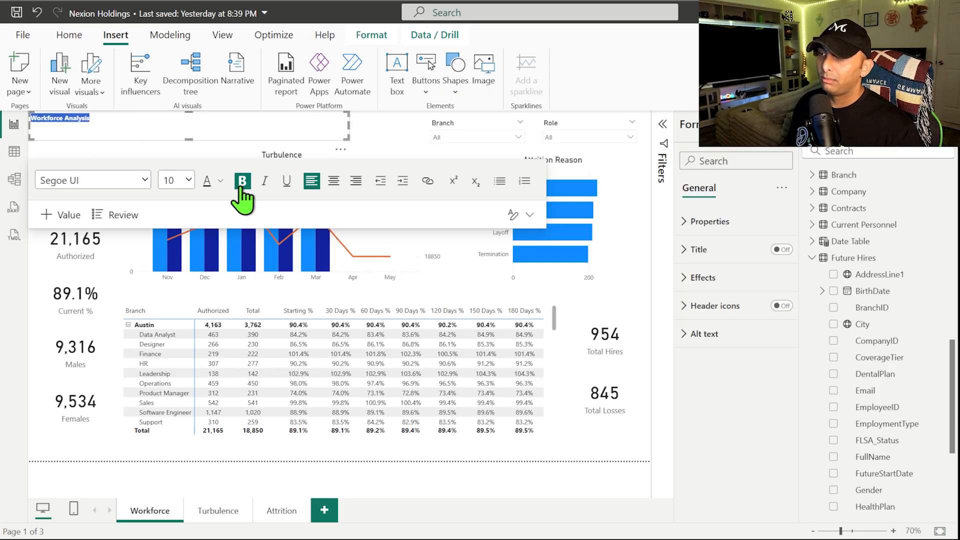
pyautogui.click(331, 181)
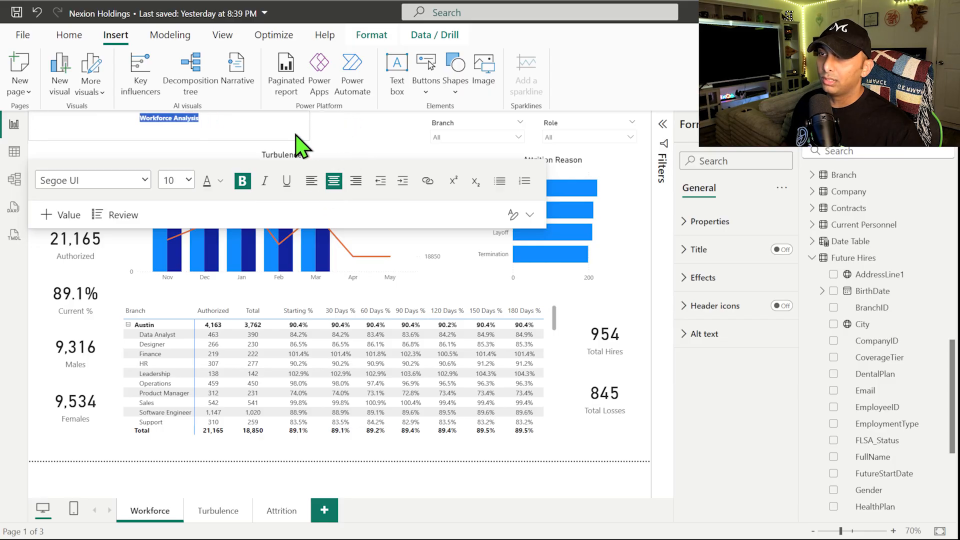
pyautogui.moveTo(295, 134); pyautogui.dragTo(123, 128)
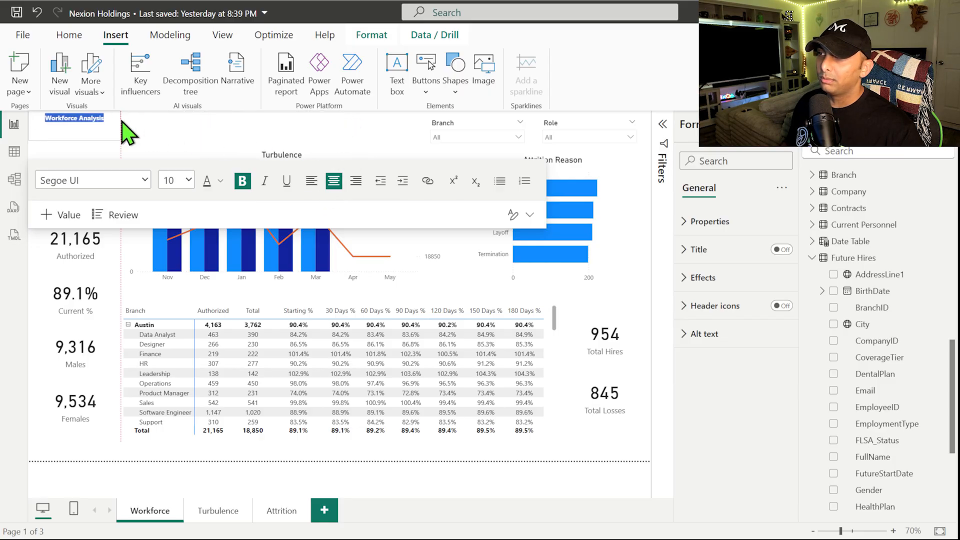
pyautogui.click(190, 176)
pyautogui.click(191, 1)
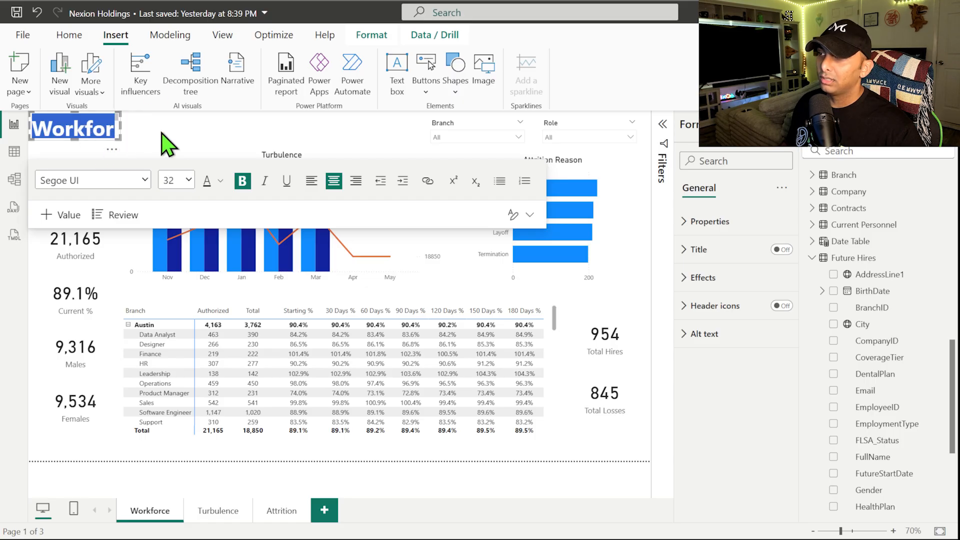
# Step: Widen the title text box and make it slightly taller so the whole title fits on one line above the Turbulence chart
pyautogui.moveTo(119, 129); pyautogui.dragTo(248, 130)
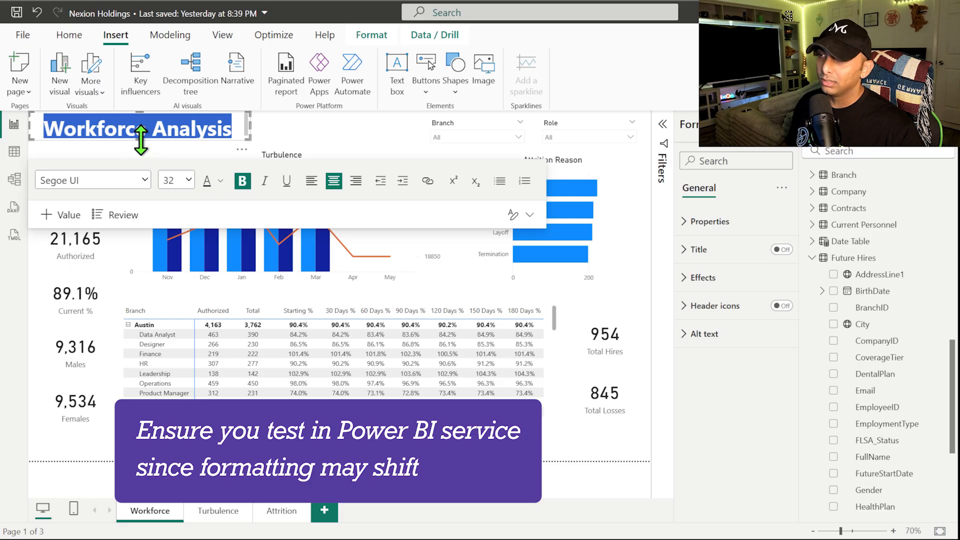
pyautogui.moveTo(141, 140); pyautogui.dragTo(140, 145)
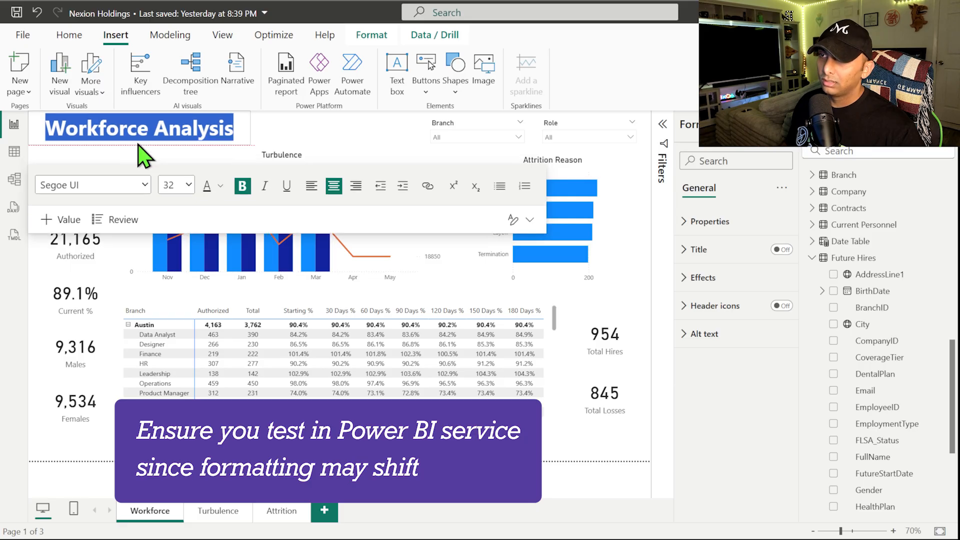
pyautogui.click(294, 149)
pyautogui.click(242, 126)
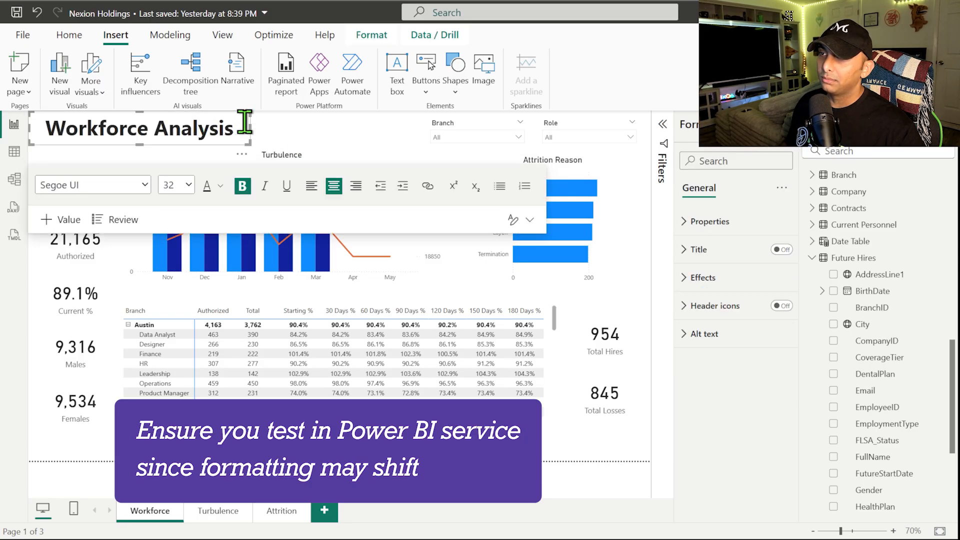
pyautogui.click(264, 133)
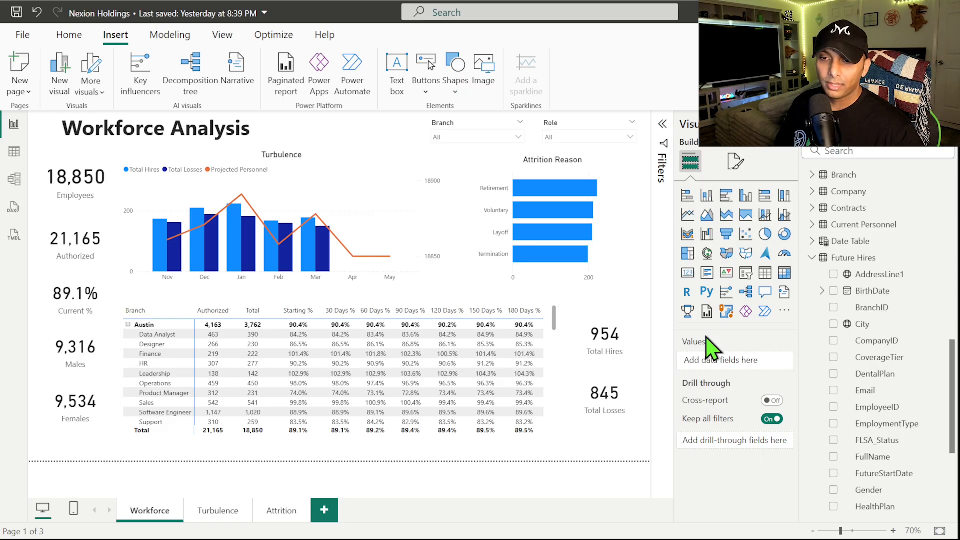
# Step: Add the 30 Days measure to the branch matrix's values, directly before 30 Days %
pyautogui.click(812, 257)
pyautogui.scroll(10, 831, 260)
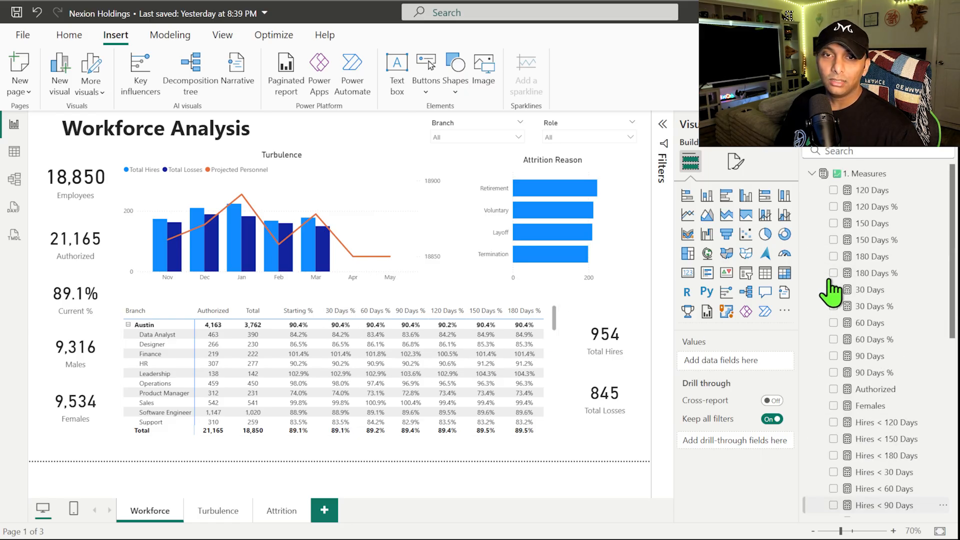
pyautogui.click(550, 344)
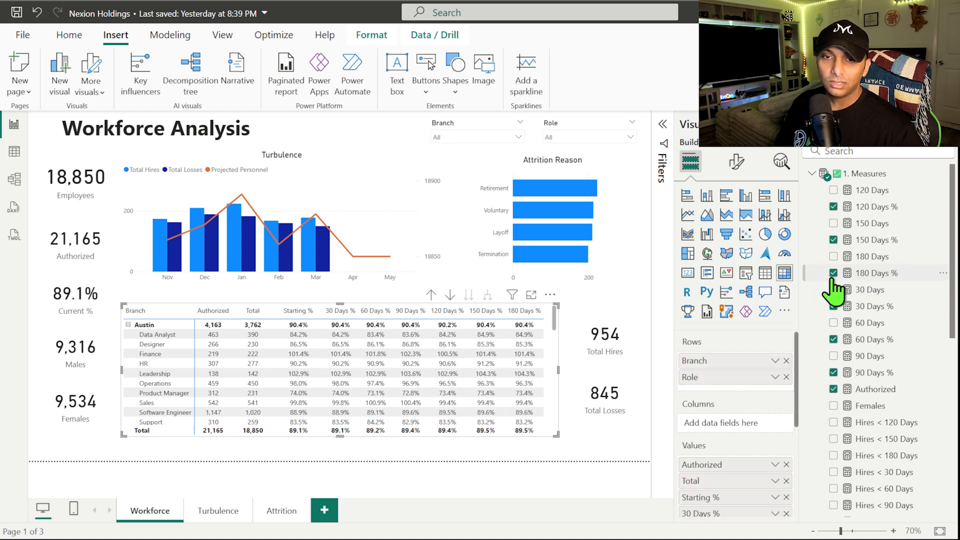
pyautogui.scroll(-5, 765, 393)
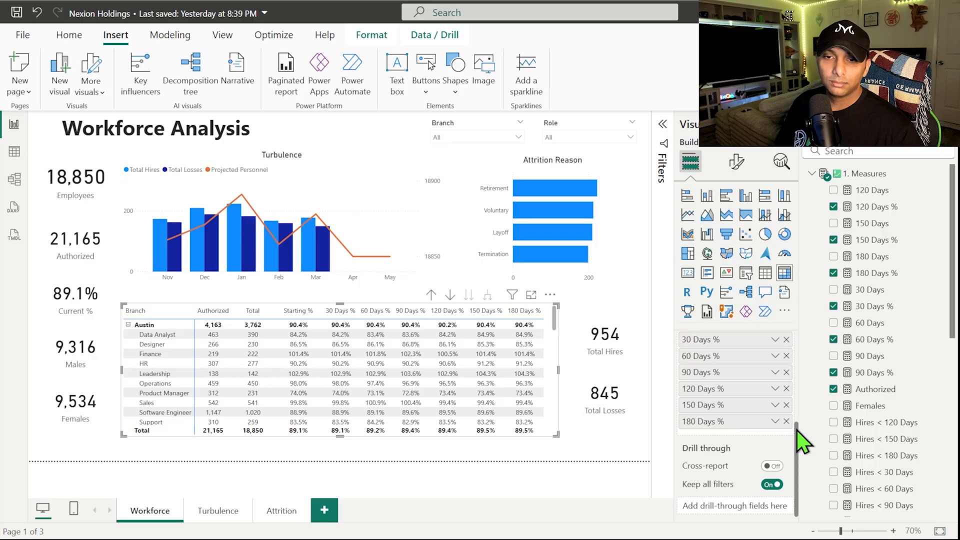
pyautogui.moveTo(796, 425); pyautogui.dragTo(795, 405)
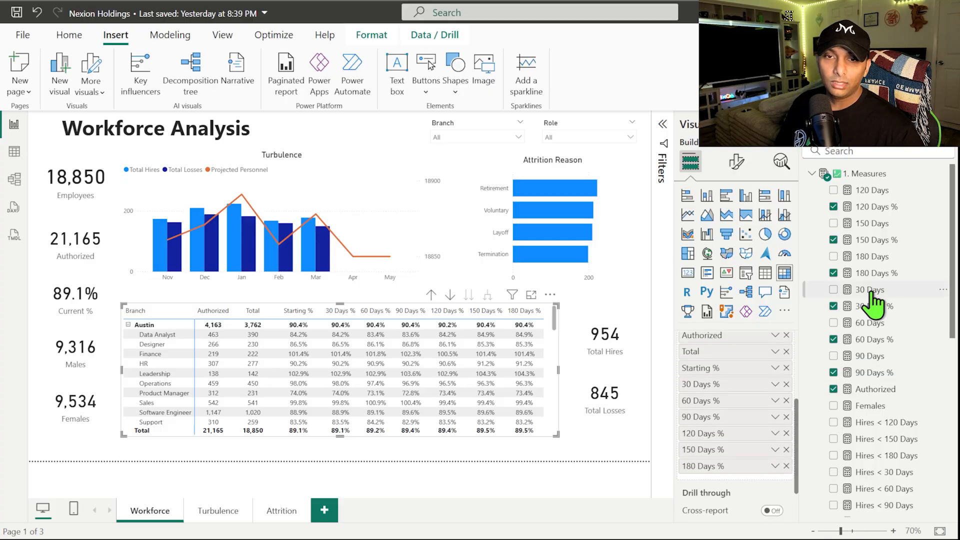
pyautogui.moveTo(873, 296); pyautogui.dragTo(733, 384)
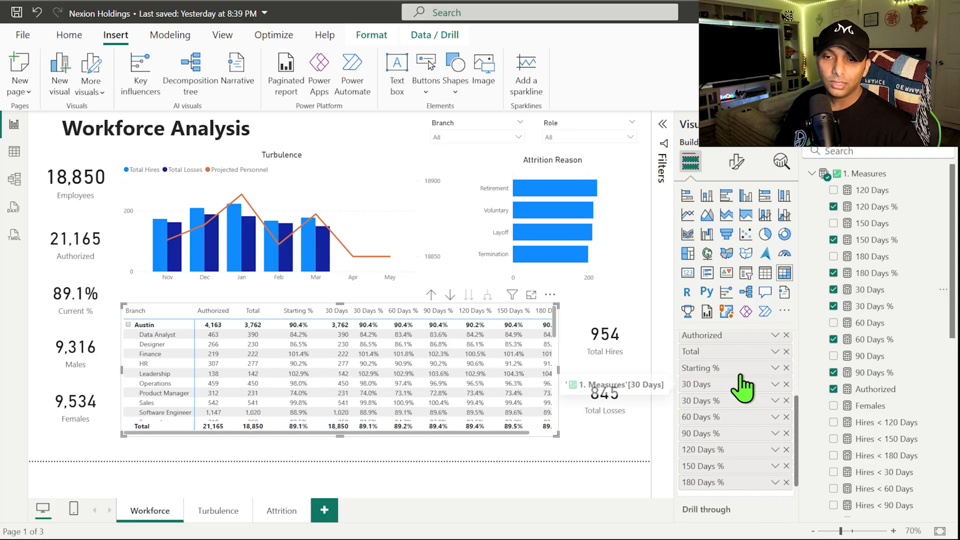
# Step: Add Hires < 30 Days and Losses < 30 Days to the matrix's values, between Starting % and 30 Days
pyautogui.scroll(-4, 843, 310)
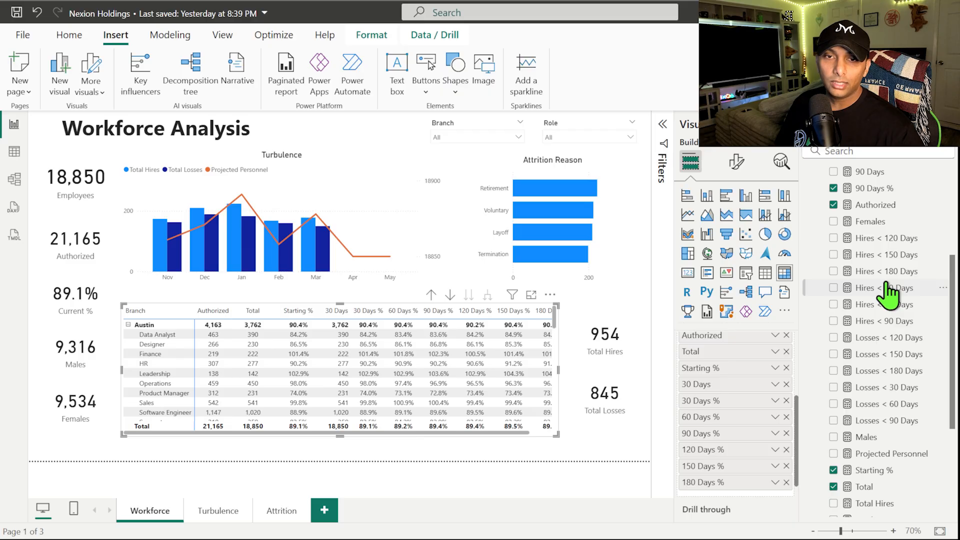
pyautogui.moveTo(888, 288); pyautogui.dragTo(725, 373)
pyautogui.moveTo(918, 393); pyautogui.dragTo(750, 394)
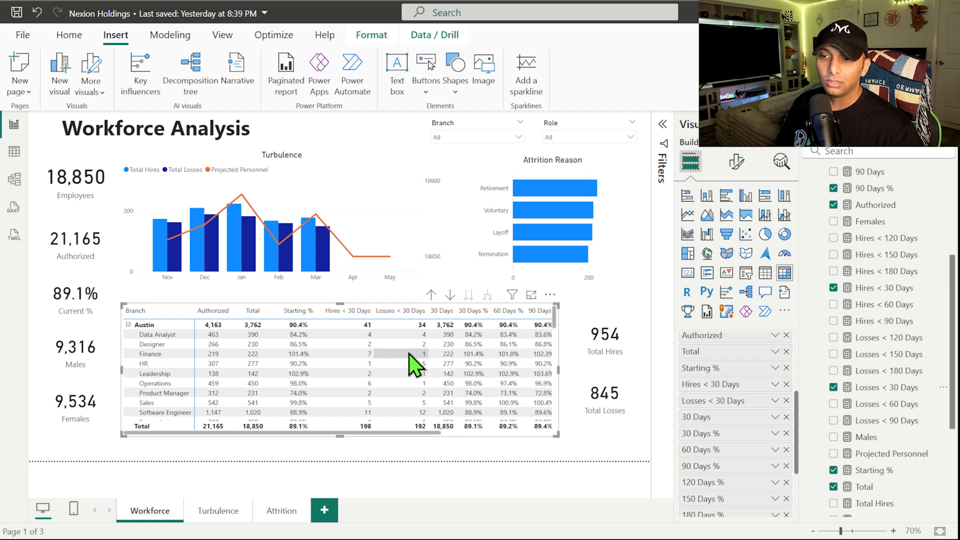
pyautogui.scroll(-5, 416, 365)
pyautogui.scroll(5, 380, 393)
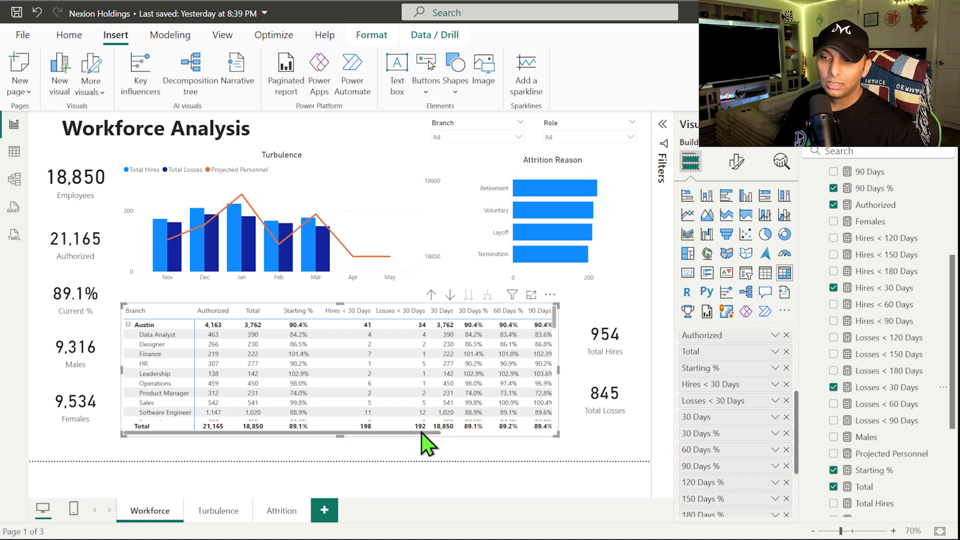
pyautogui.moveTo(422, 435)
pyautogui.mouseDown()
pyautogui.moveTo(533, 440)
pyautogui.moveTo(416, 439)
pyautogui.mouseUp()
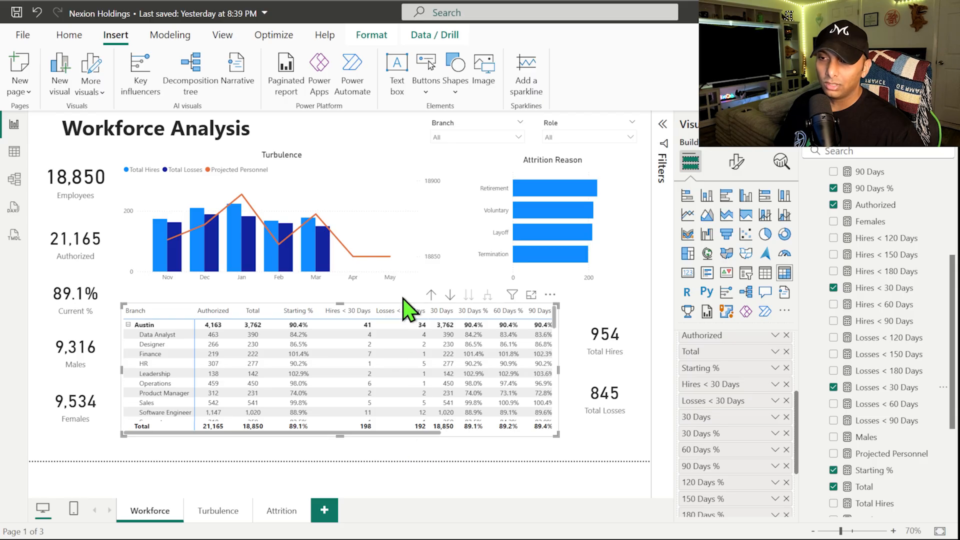
# Step: Create a new measure in the 1. Measures table and name it Net Change < 30 Days
pyautogui.scroll(4, 870, 225)
pyautogui.click(866, 175)
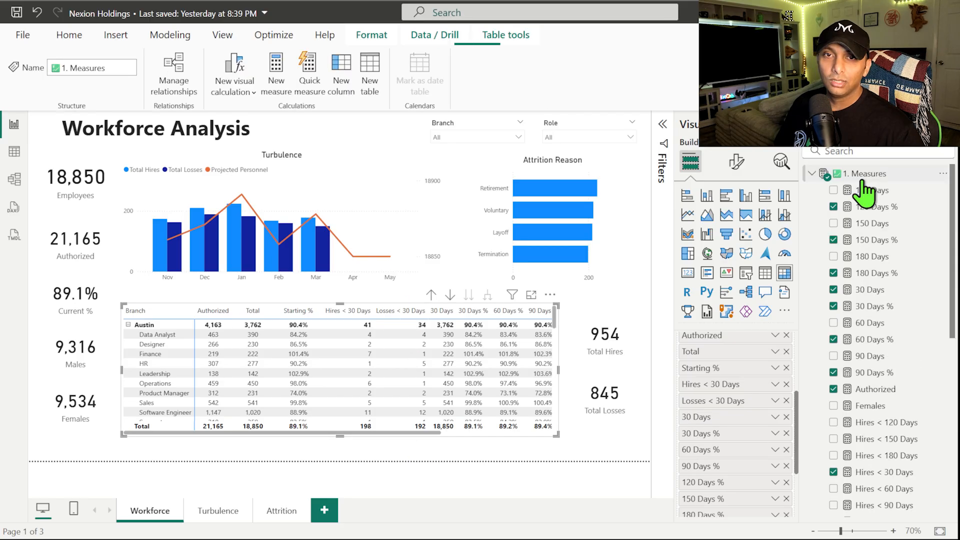
pyautogui.click(278, 88)
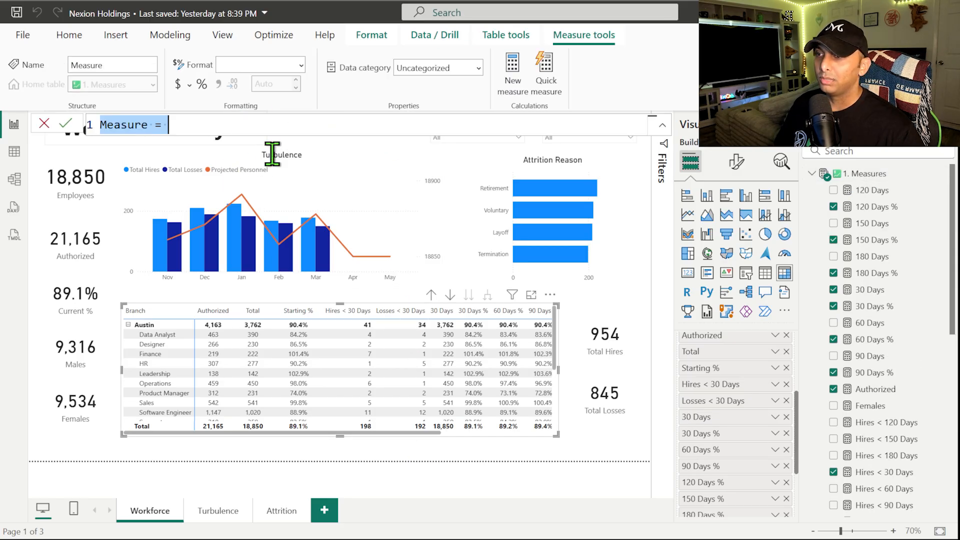
pyautogui.write('Tu')
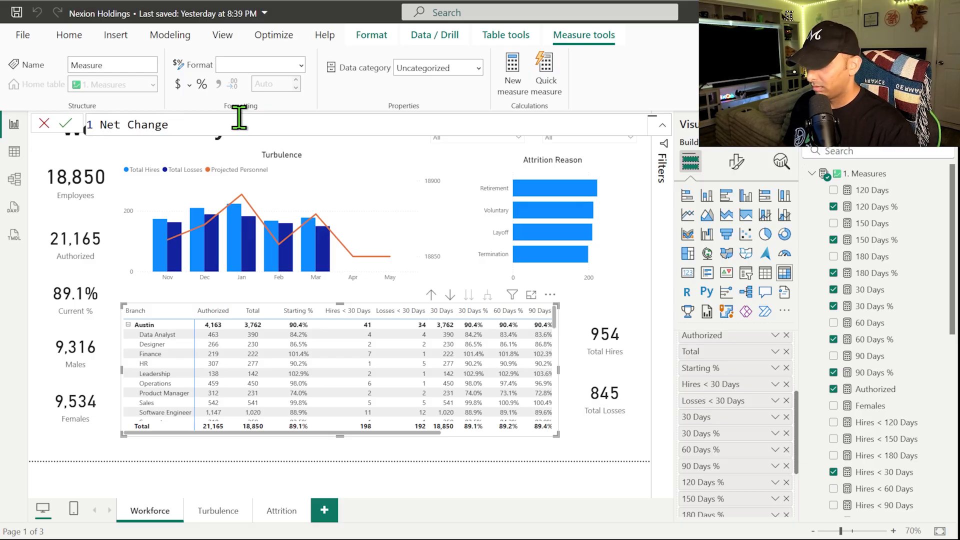
pyautogui.write('30 Days')
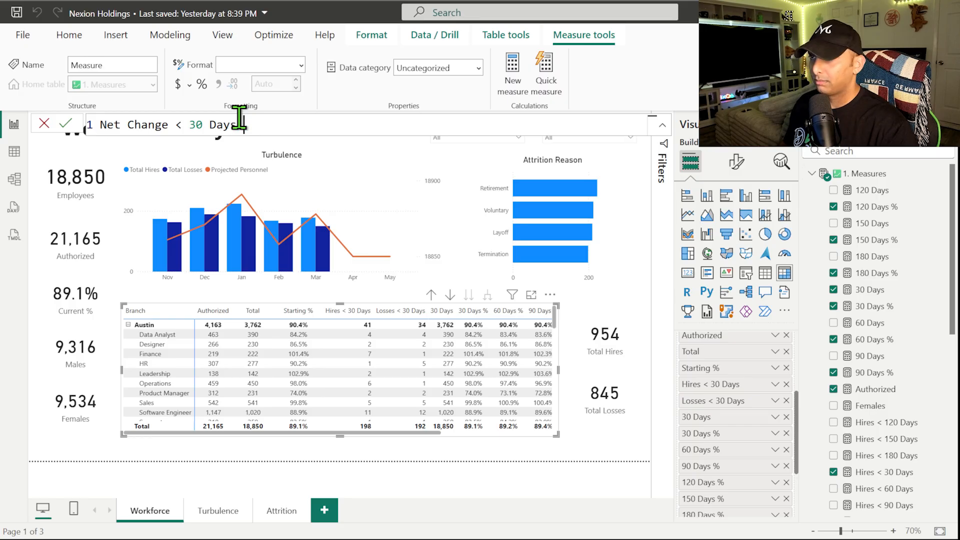
pyautogui.write(' =')
pyautogui.hotkey('shift', 'Return')
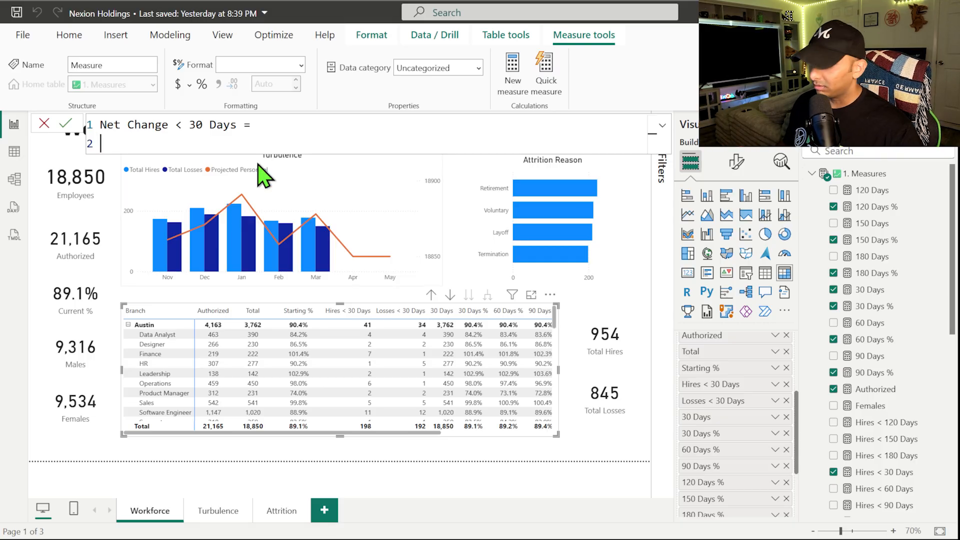
# Step: Define the measure as [Hires < 30 Days] - [Losses < 30 Days] and format it with a thousands separator
pyautogui.write('[hi')
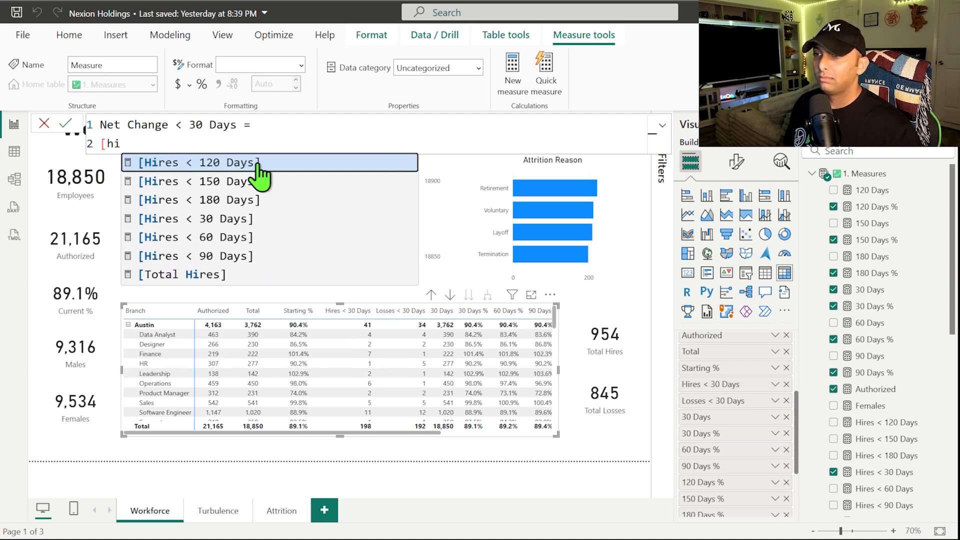
pyautogui.click(253, 218)
pyautogui.write('- ')
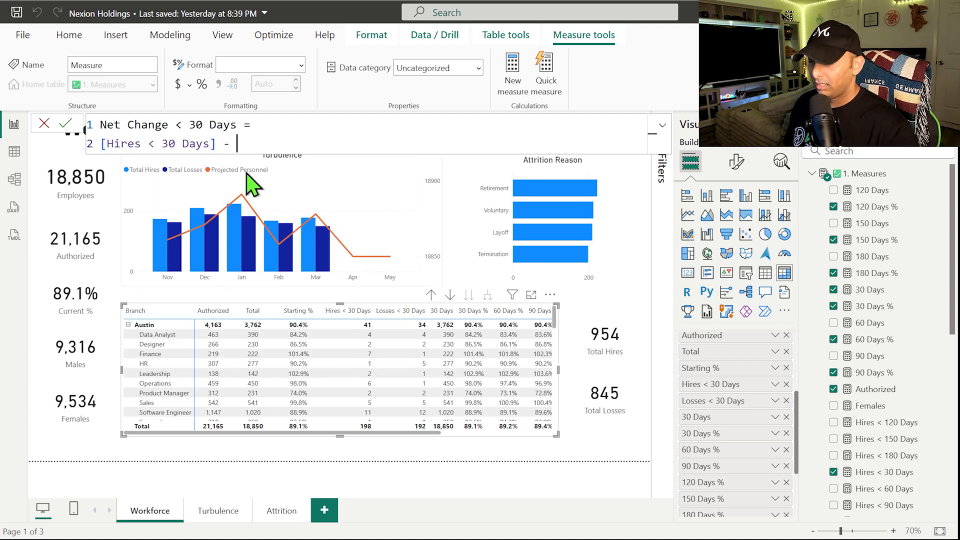
pyautogui.write('[lo')
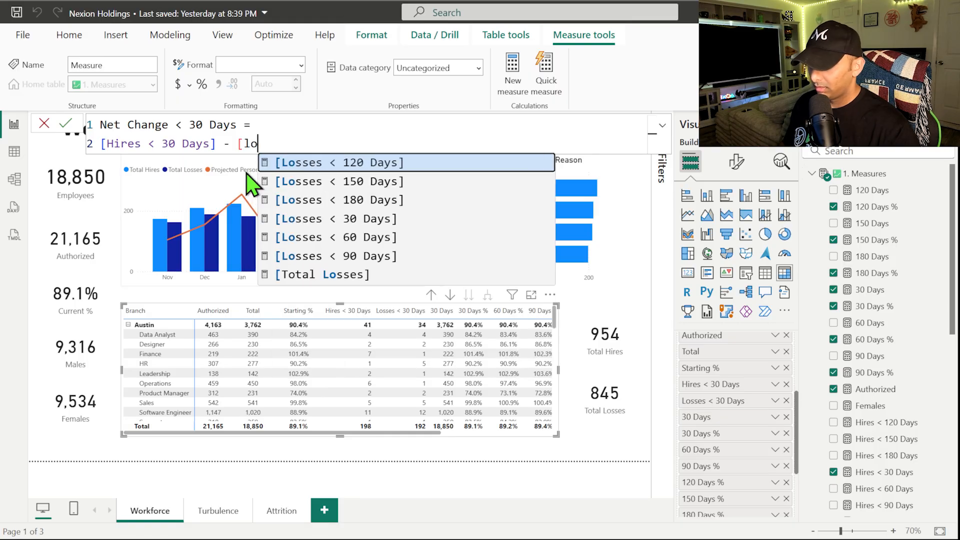
pyautogui.click(304, 219)
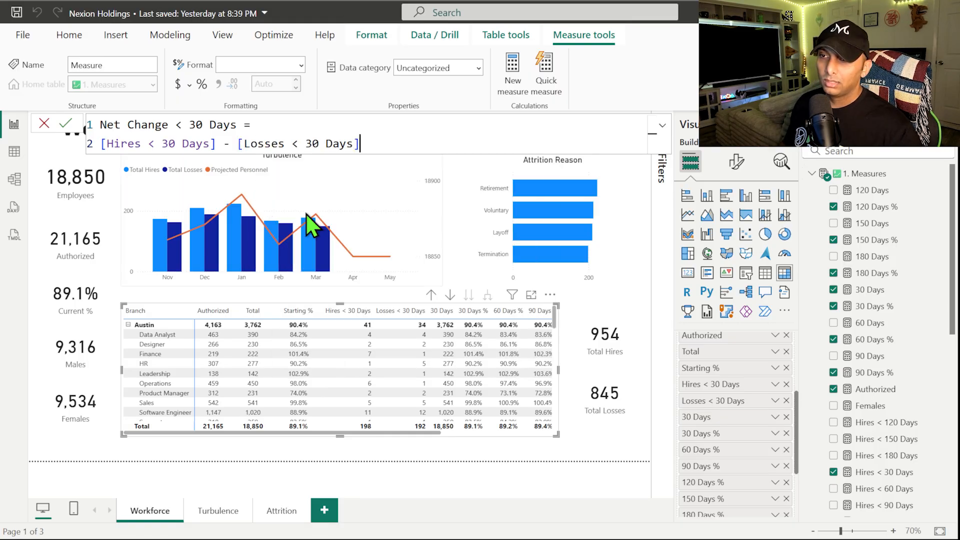
pyautogui.click(65, 123)
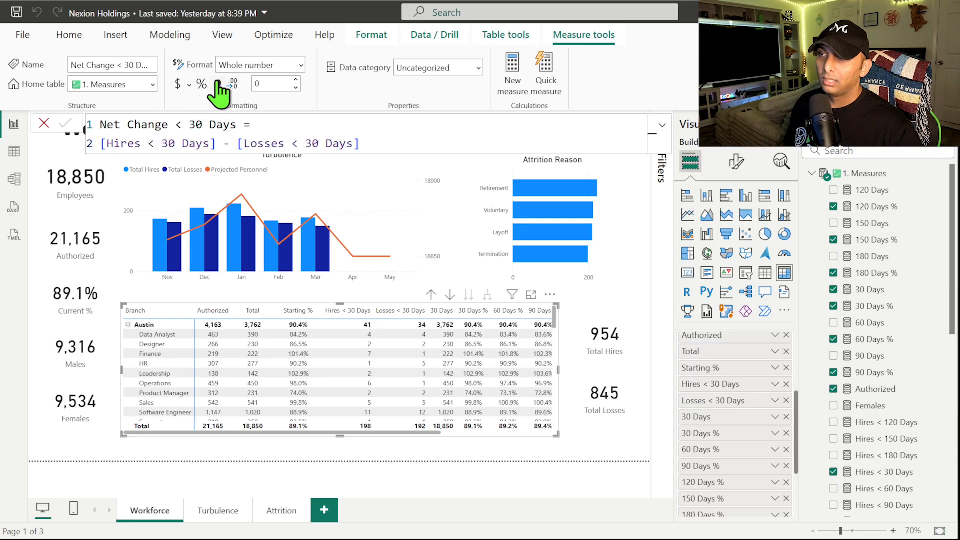
pyautogui.click(219, 83)
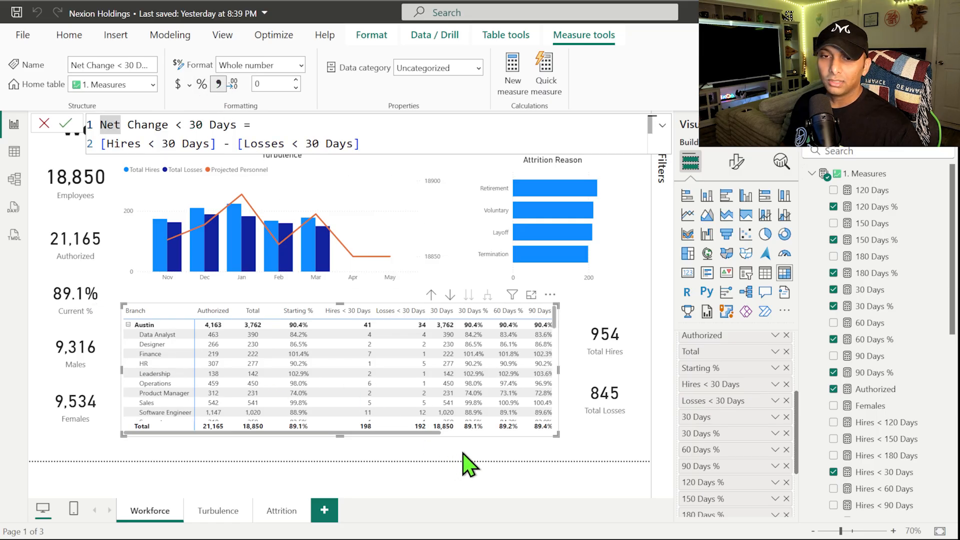
# Step: Add Net Change < 30 Days to the matrix's values after Losses < 30 Days and check the 30-day columns
pyautogui.scroll(-3, 873, 428)
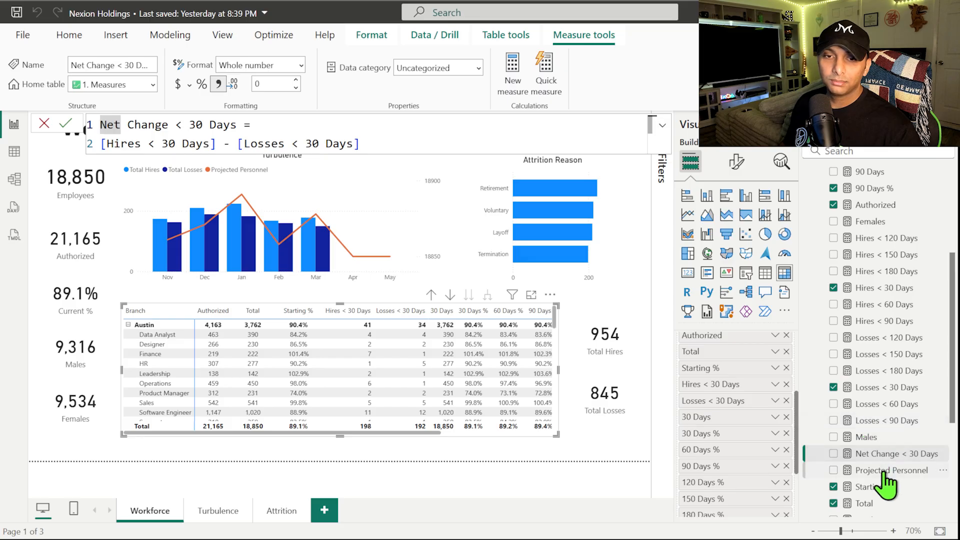
pyautogui.moveTo(880, 453); pyautogui.dragTo(730, 410)
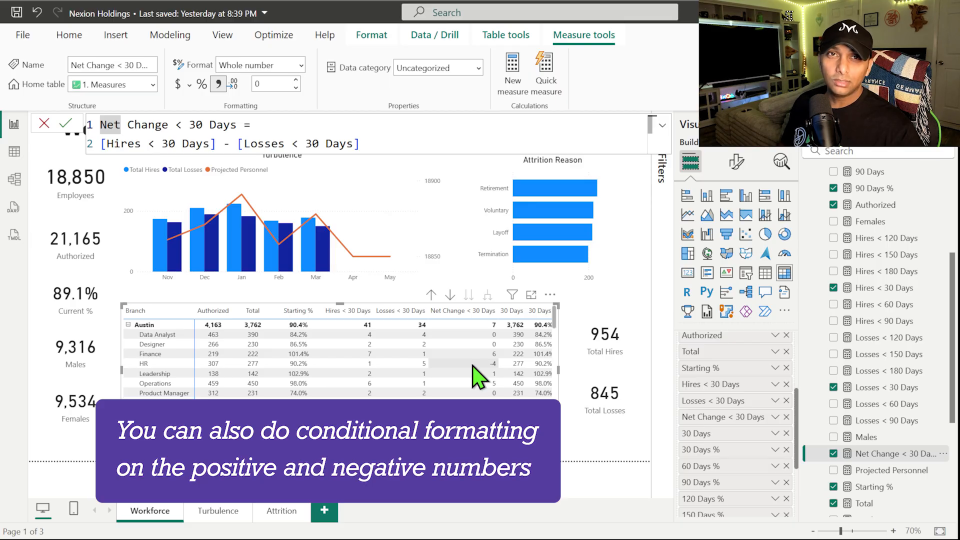
pyautogui.hscroll(1, 475, 378)
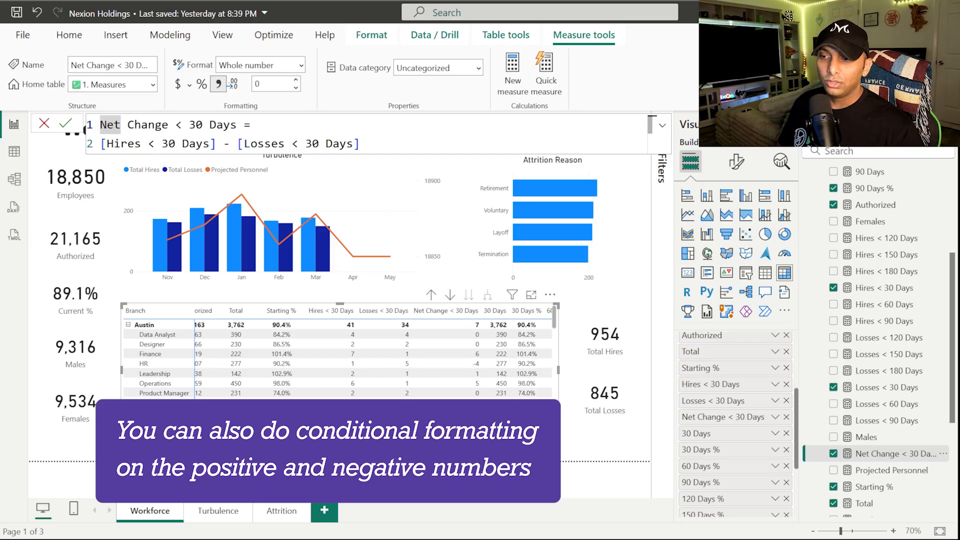
pyautogui.hscroll(2, 476, 378)
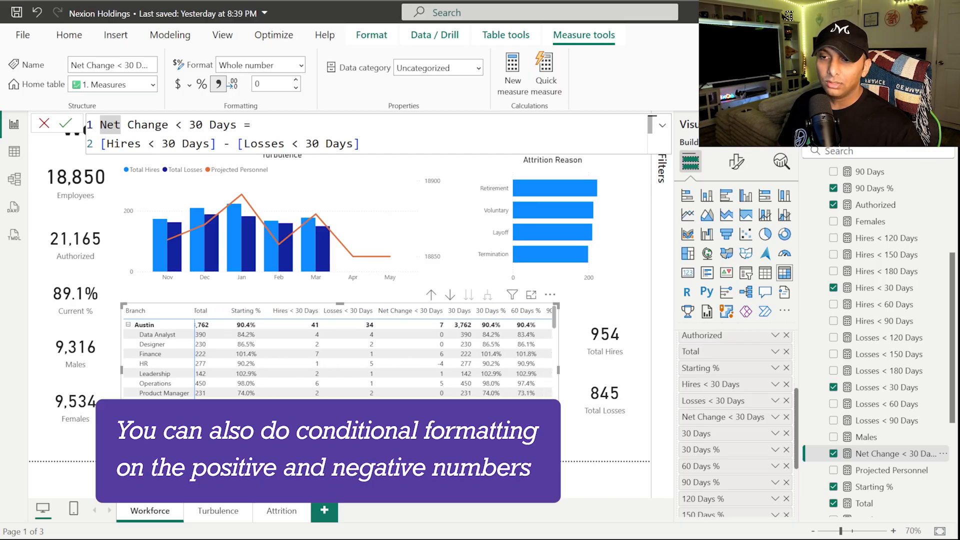
pyautogui.hscroll(1, 457, 350)
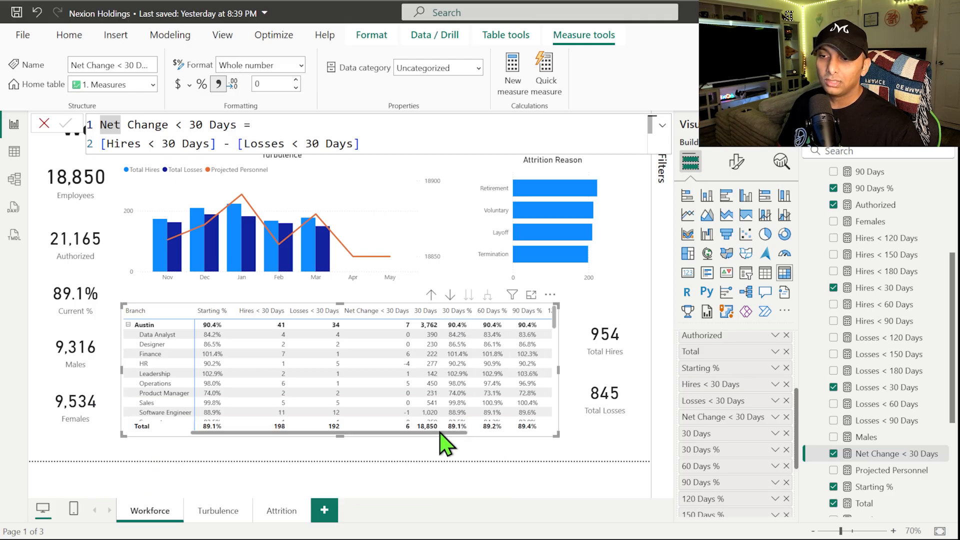
pyautogui.moveTo(440, 432); pyautogui.dragTo(405, 433)
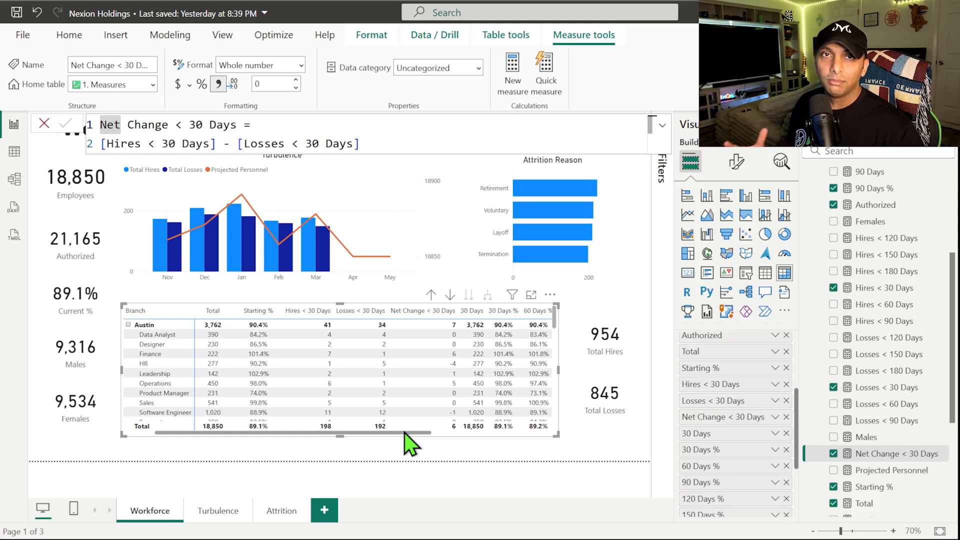
pyautogui.moveTo(406, 434); pyautogui.dragTo(417, 434)
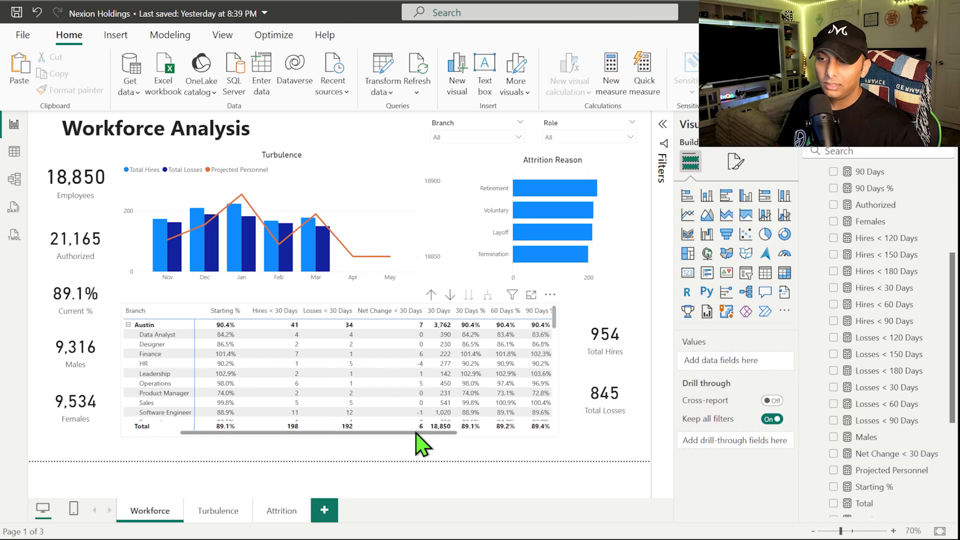
# Step: Review the matrix's columns from Authorized to the day-percentage forecasts and its branch and role rows down to Los Angeles
pyautogui.click(422, 375)
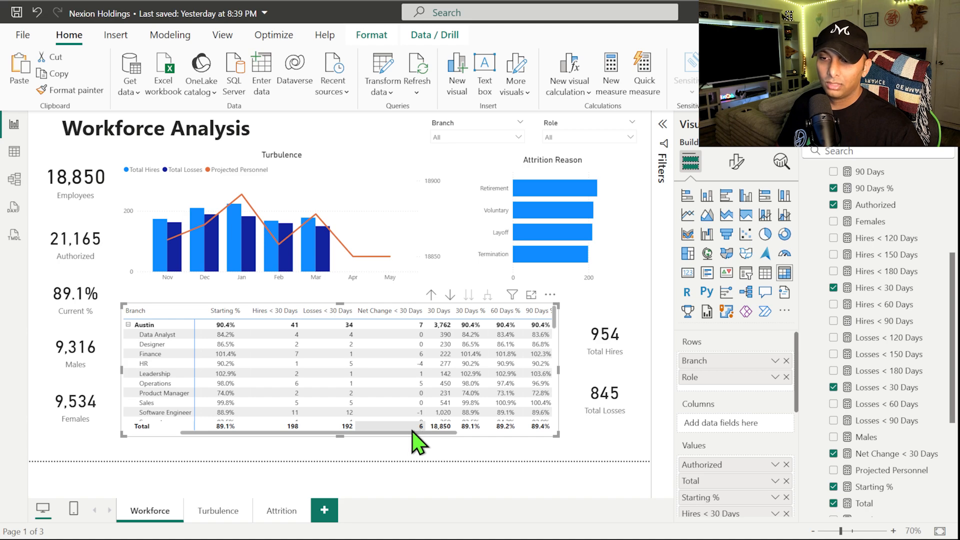
pyautogui.moveTo(413, 433); pyautogui.dragTo(478, 435)
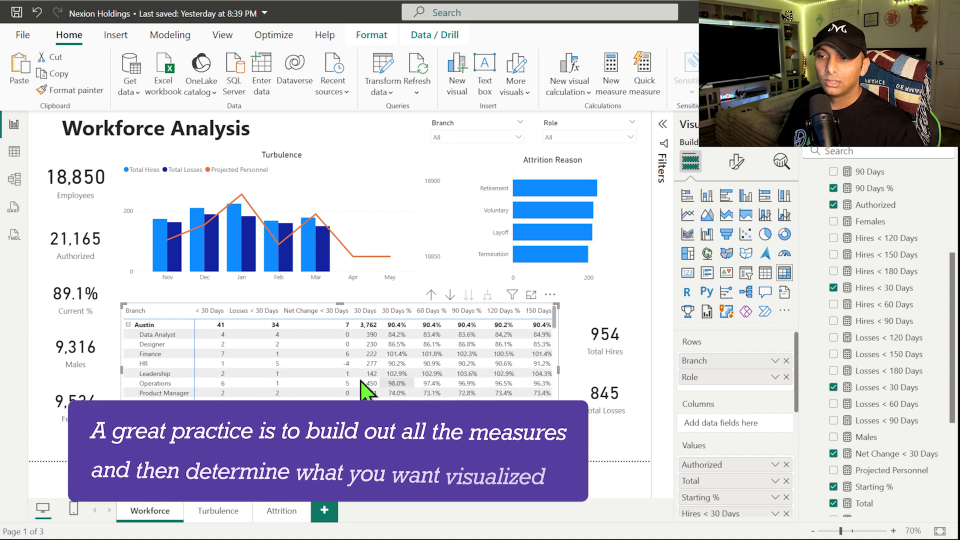
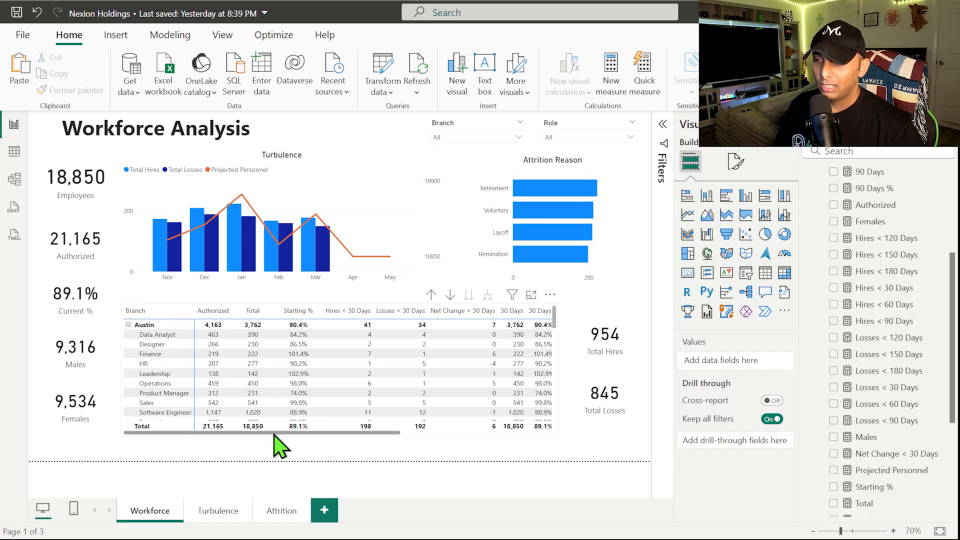
pyautogui.moveTo(275, 433); pyautogui.dragTo(470, 428)
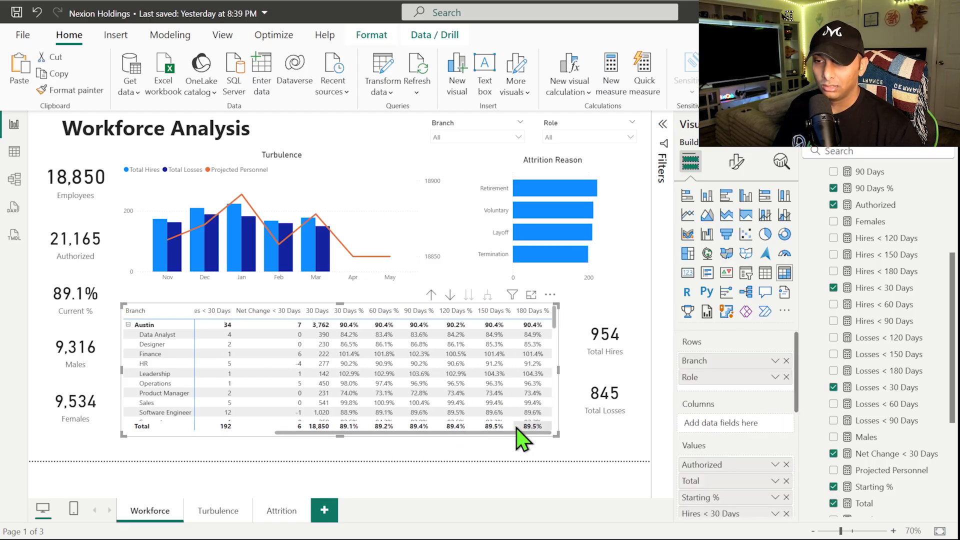
pyautogui.moveTo(515, 434); pyautogui.dragTo(337, 431)
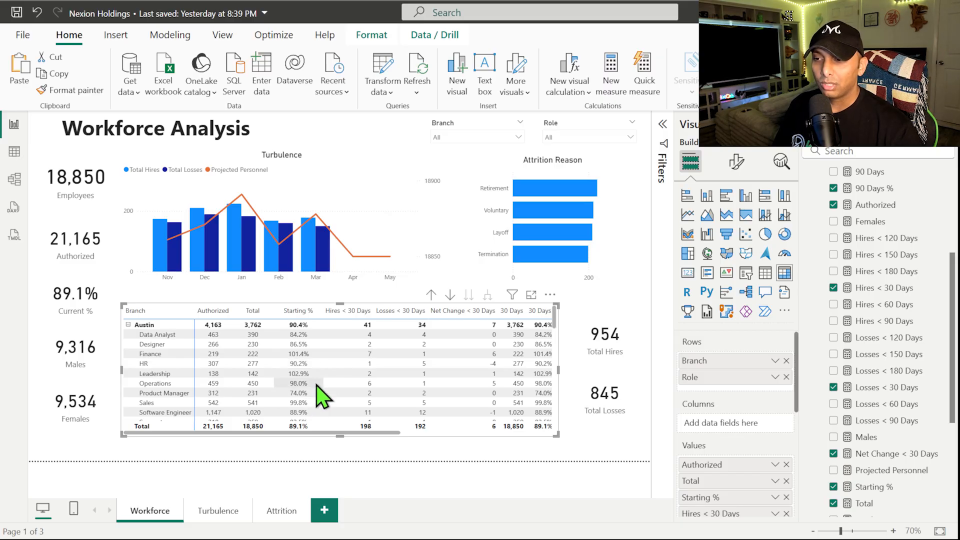
pyautogui.moveTo(557, 323); pyautogui.dragTo(561, 356)
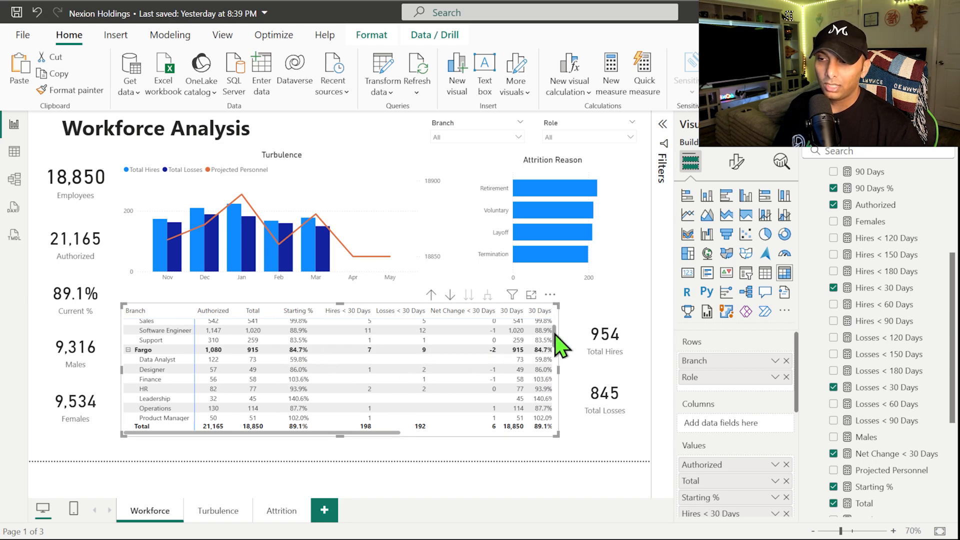
pyautogui.moveTo(555, 335); pyautogui.dragTo(555, 347)
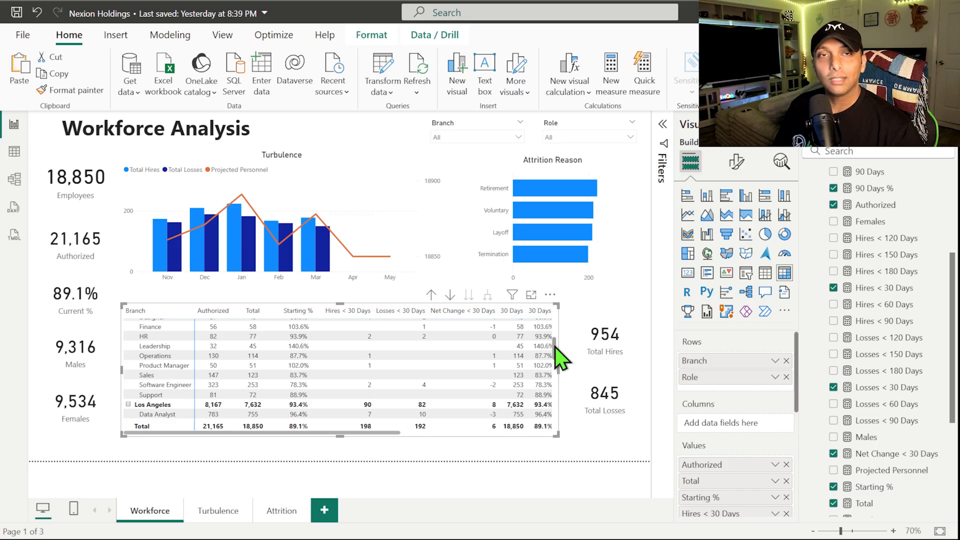
pyautogui.scroll(-5, 560, 356)
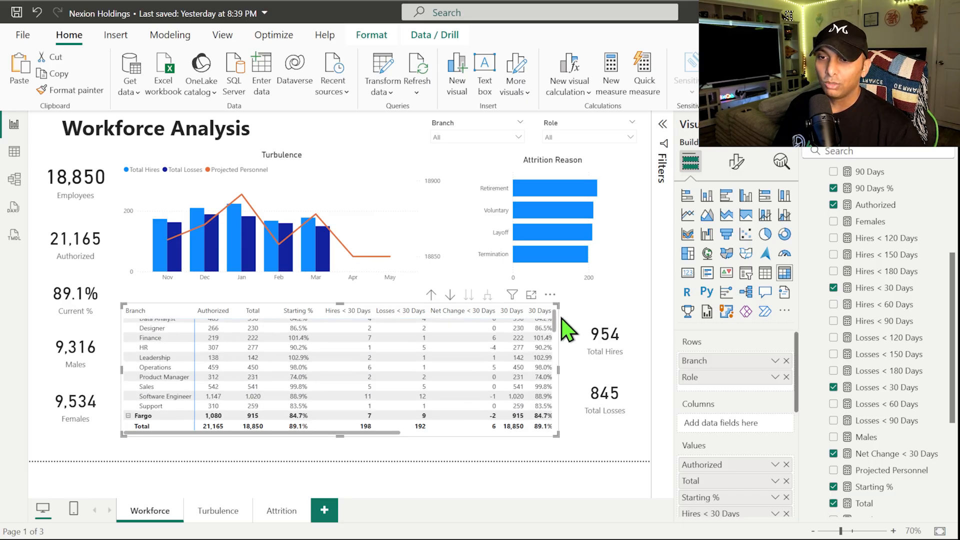
pyautogui.scroll(3, 568, 331)
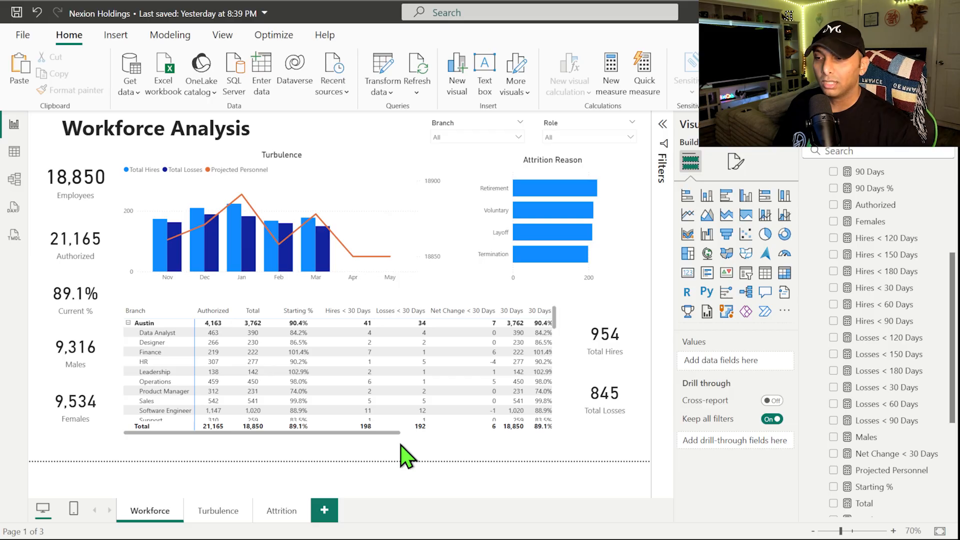
# Step: Compare the matrix's 30 Days % to 180 Days % columns with its starting, hires, losses and net change columns
pyautogui.click(293, 435)
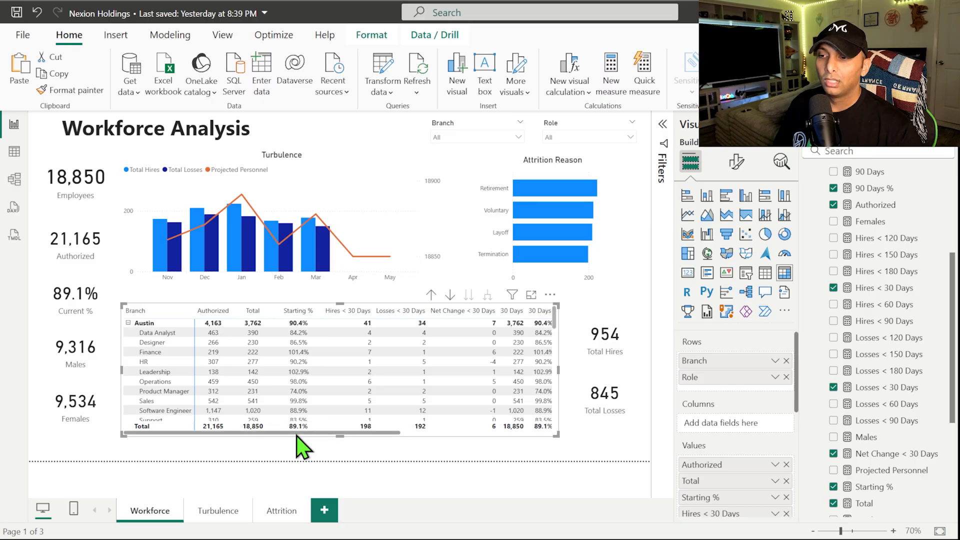
pyautogui.moveTo(300, 434); pyautogui.dragTo(531, 433)
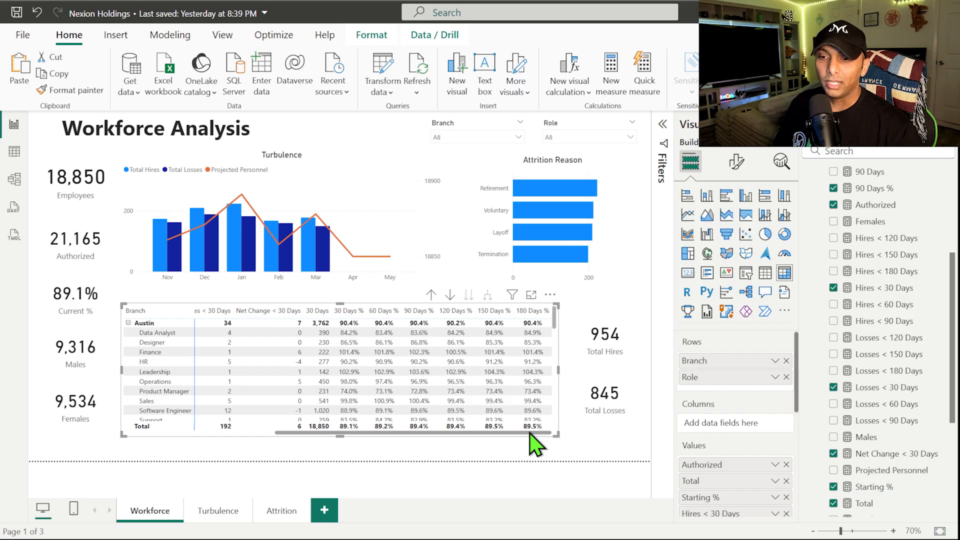
pyautogui.moveTo(530, 433)
pyautogui.mouseDown()
pyautogui.moveTo(384, 437)
pyautogui.moveTo(533, 436)
pyautogui.mouseUp()
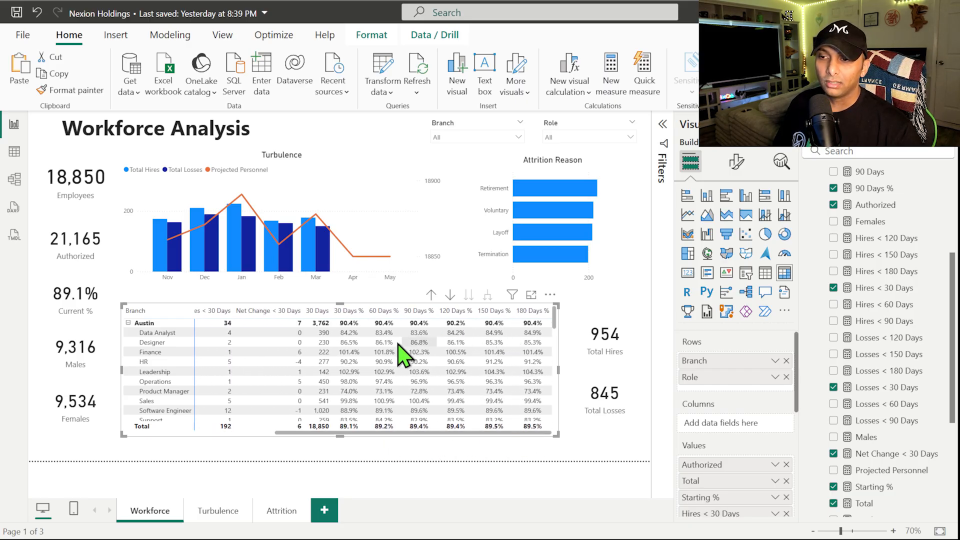
pyautogui.click(490, 311)
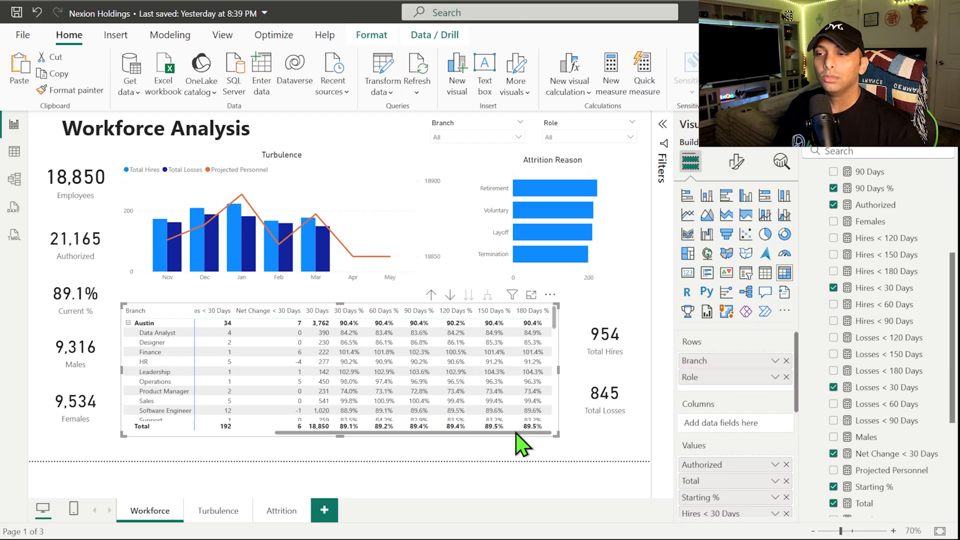
pyautogui.moveTo(516, 434); pyautogui.dragTo(380, 433)
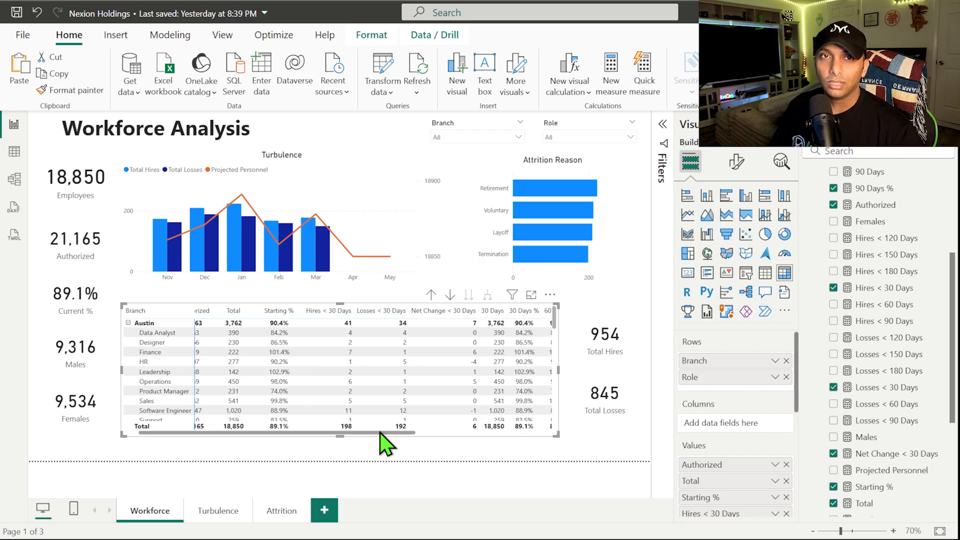
pyautogui.moveTo(381, 433); pyautogui.dragTo(379, 433)
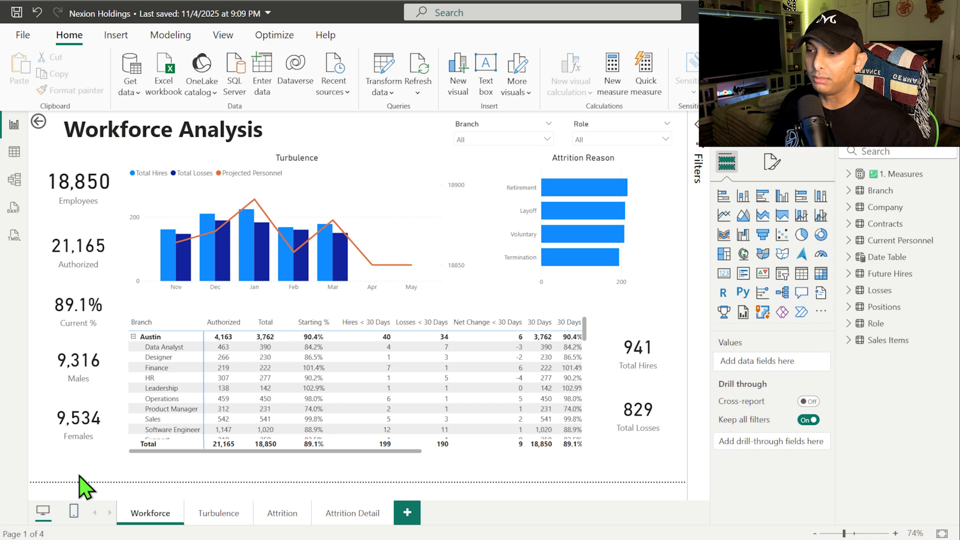
# Step: Insert a rectangle shape on the Workforce page and shrink it to a small legend box in the page's lower-left corner
pyautogui.click(116, 35)
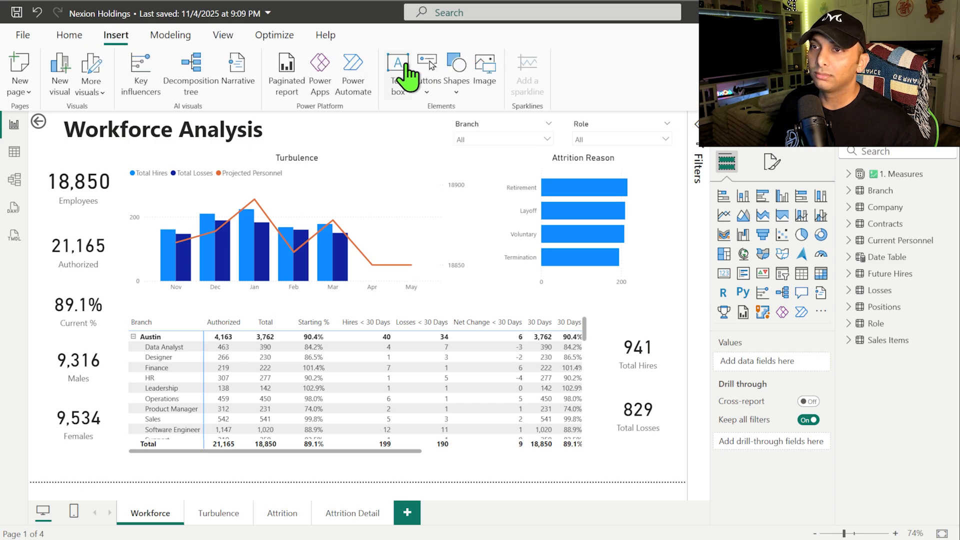
pyautogui.click(453, 81)
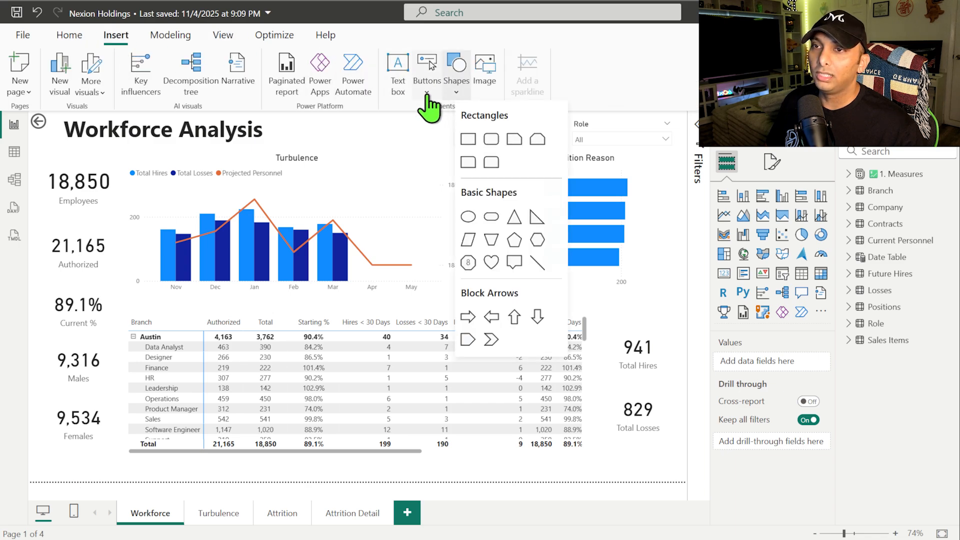
pyautogui.click(468, 140)
pyautogui.moveTo(164, 233); pyautogui.dragTo(109, 421)
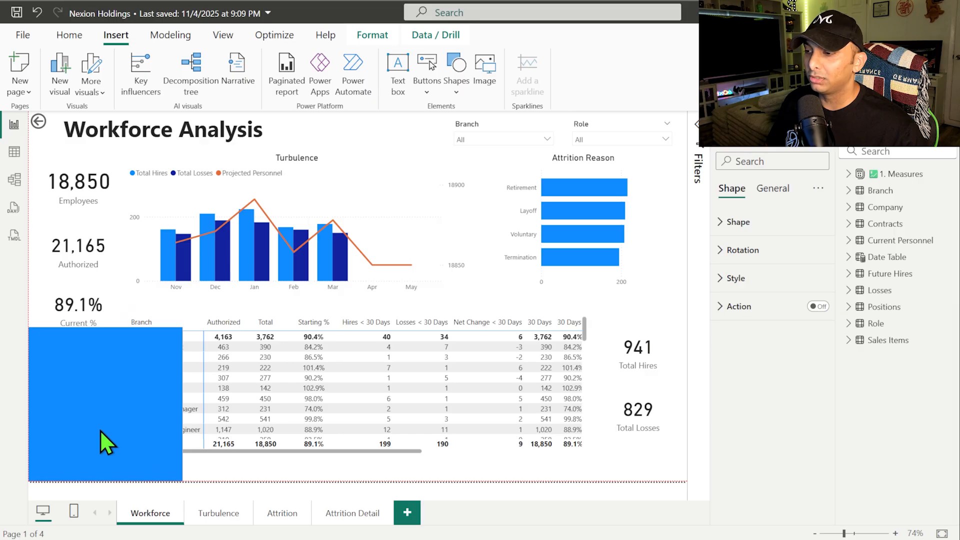
pyautogui.moveTo(182, 328); pyautogui.dragTo(49, 475)
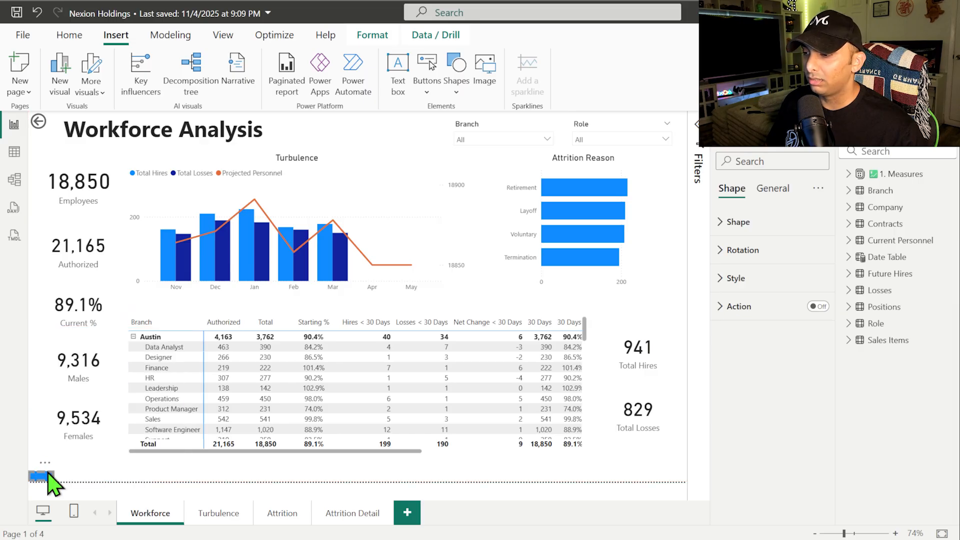
# Step: Turn on the rectangle's text, enter "<= 75%" and set its font size to 8
pyautogui.click(738, 278)
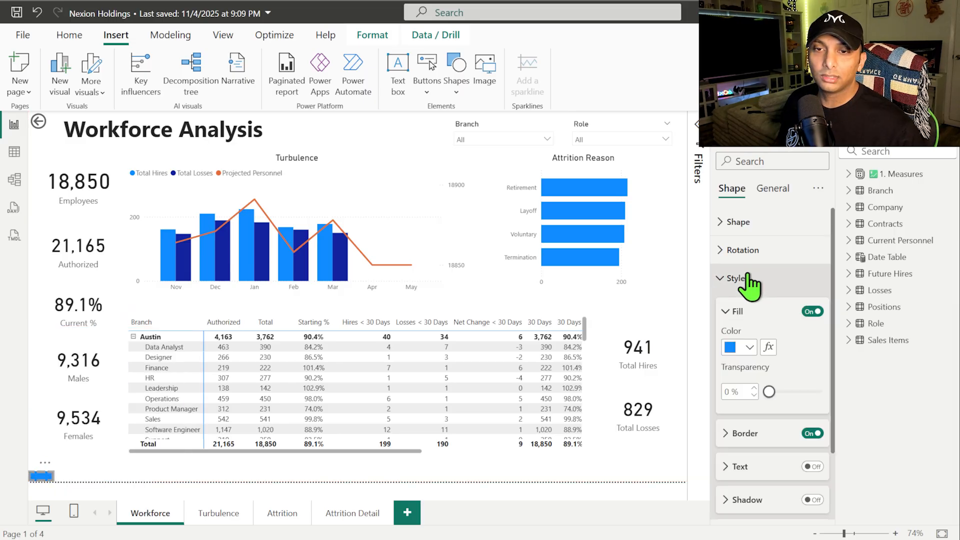
pyautogui.click(812, 467)
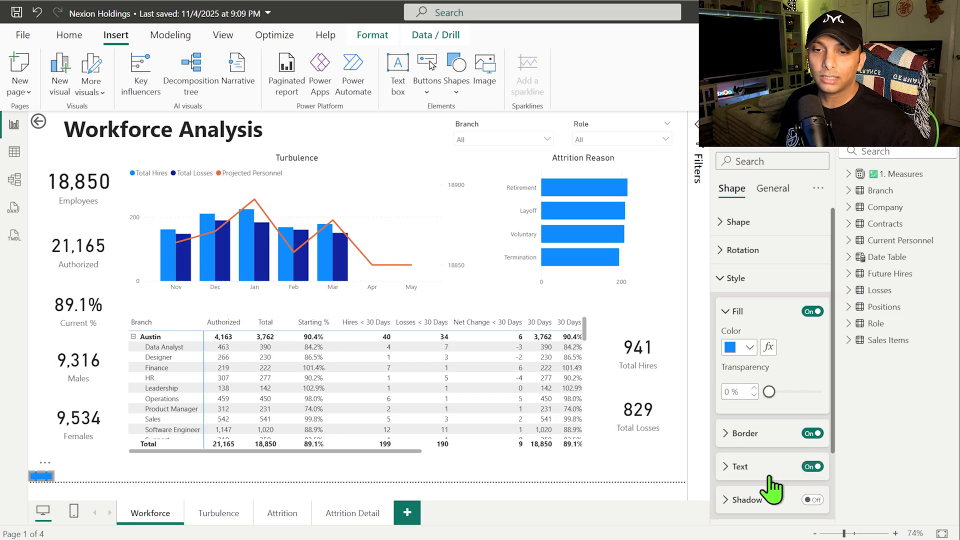
pyautogui.click(748, 467)
pyautogui.scroll(-3, 750, 440)
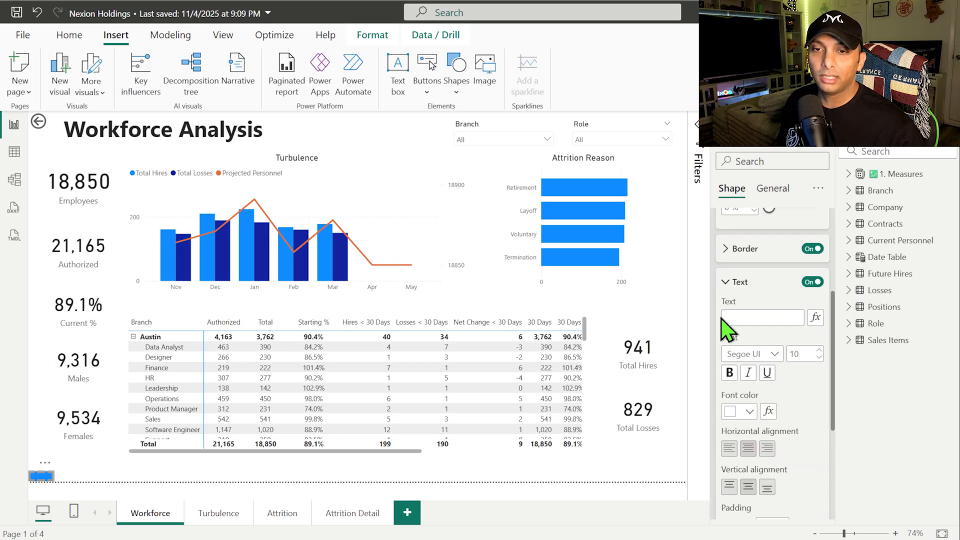
pyautogui.click(736, 318)
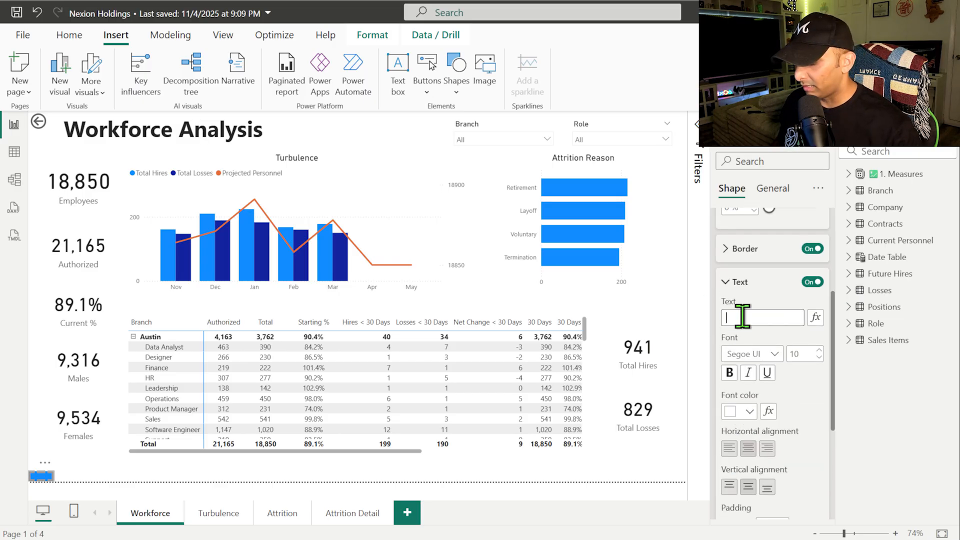
pyautogui.write('<=')
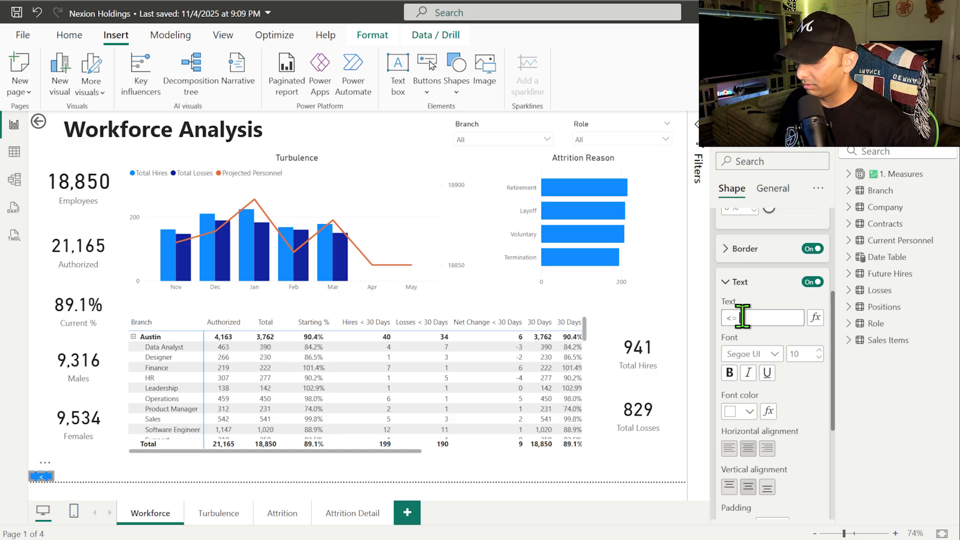
pyautogui.write(' 75%')
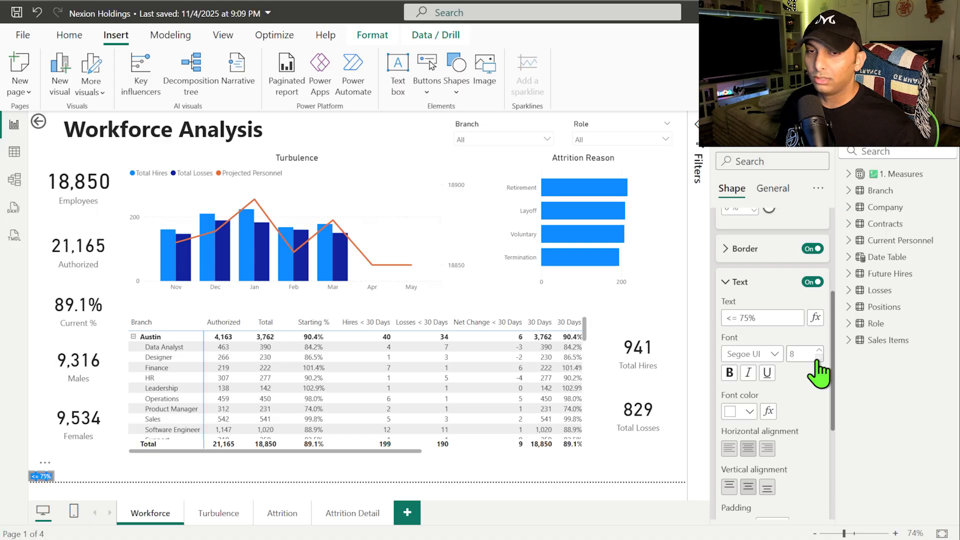
# Step: Set the legend box's fill color to the light red #de6a73 and deselect it
pyautogui.scroll(5, 818, 372)
pyautogui.click(740, 263)
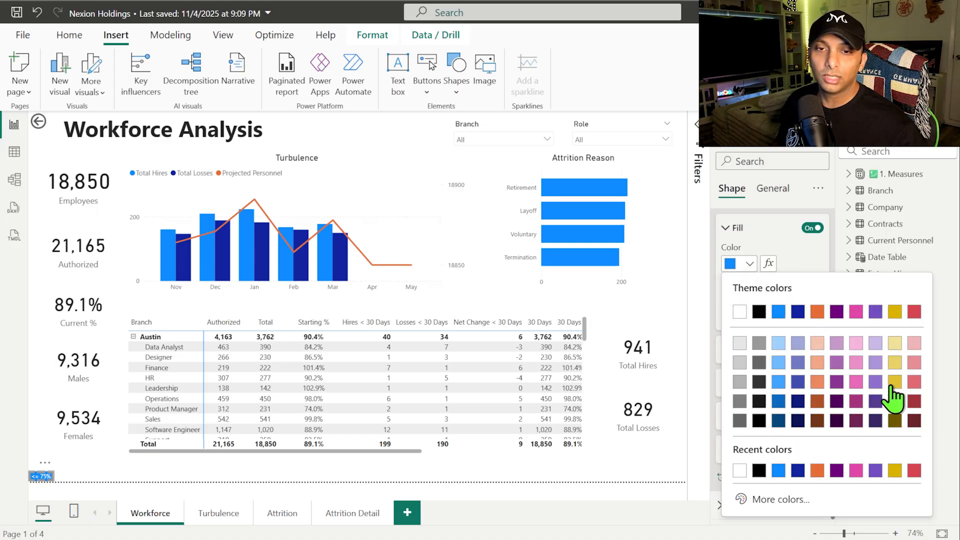
pyautogui.click(914, 383)
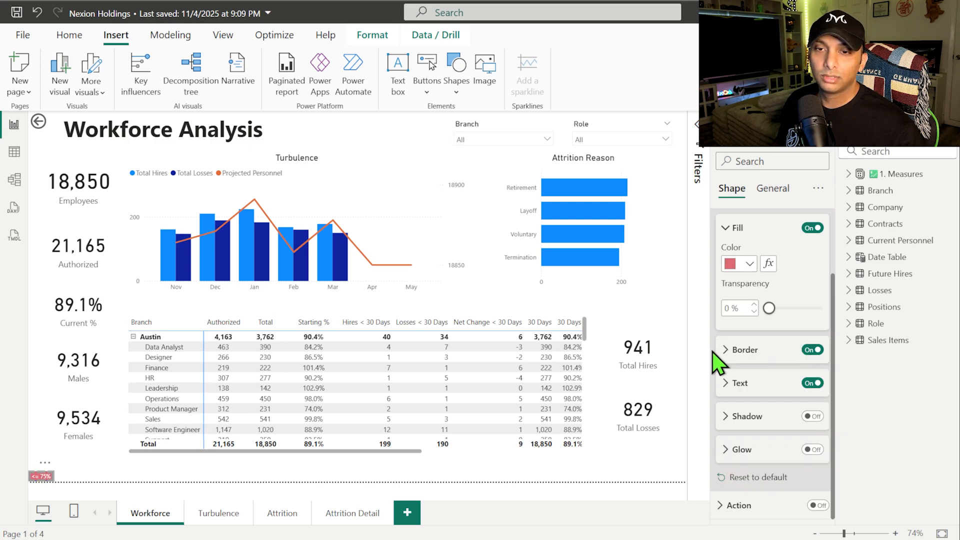
pyautogui.click(65, 480)
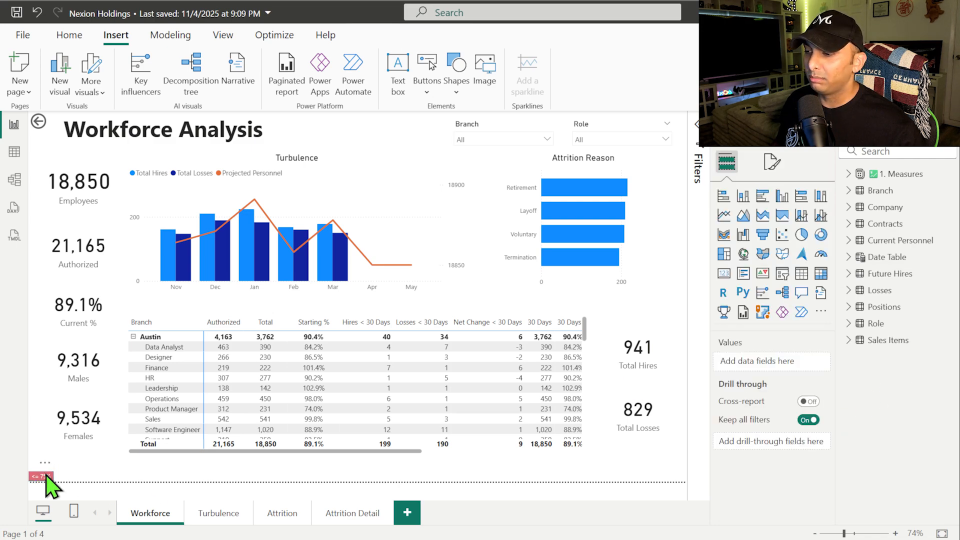
# Step: Set the <= 75% legend box's border color to the same light red, #de6a73
pyautogui.click(46, 476)
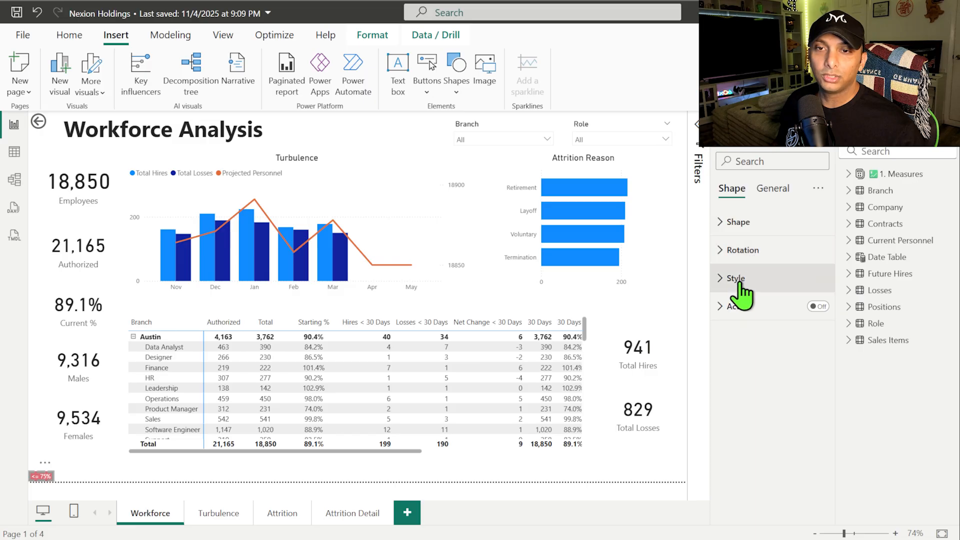
pyautogui.click(739, 280)
pyautogui.click(746, 434)
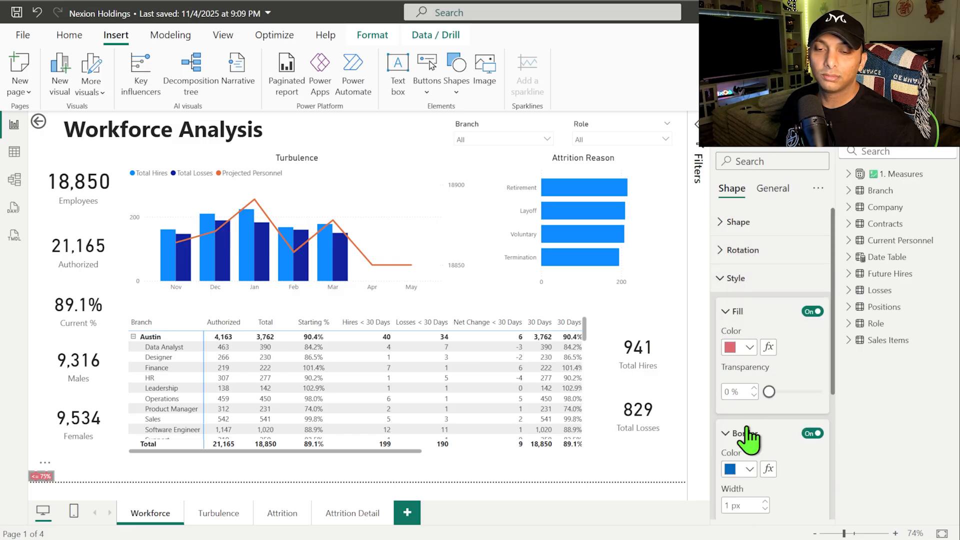
pyautogui.click(740, 470)
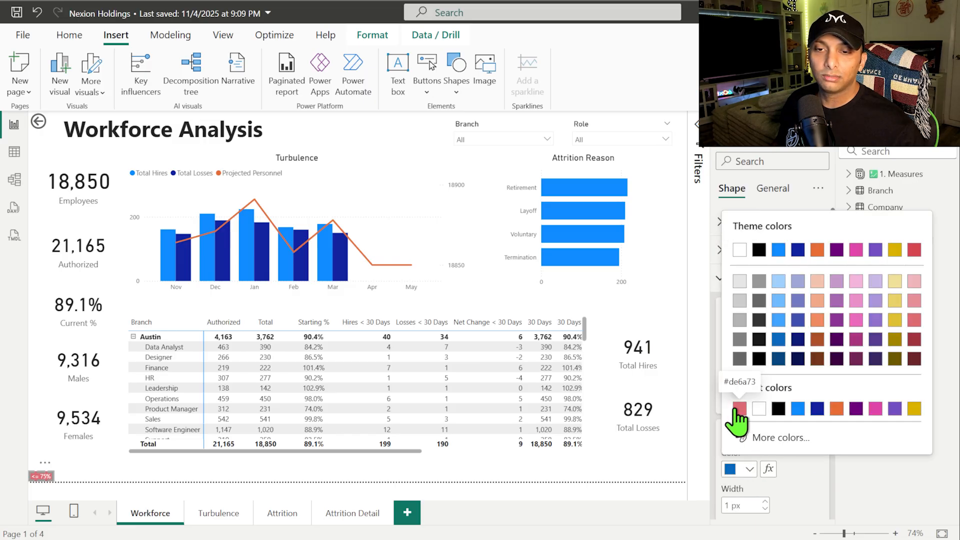
pyautogui.click(739, 409)
# Step: Set the font color of the <= 75% legend box's text to black
pyautogui.scroll(-3, 750, 395)
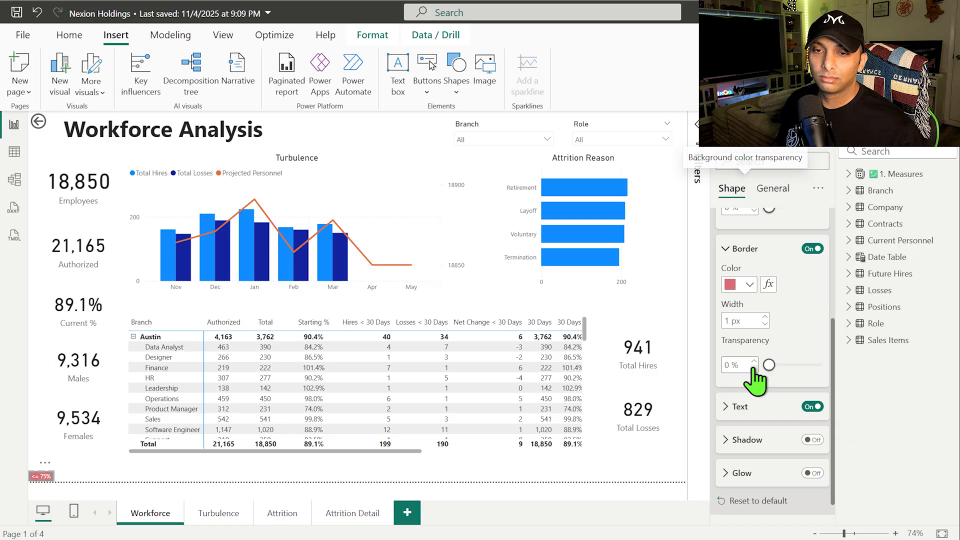
pyautogui.click(744, 406)
pyautogui.scroll(-4, 778, 483)
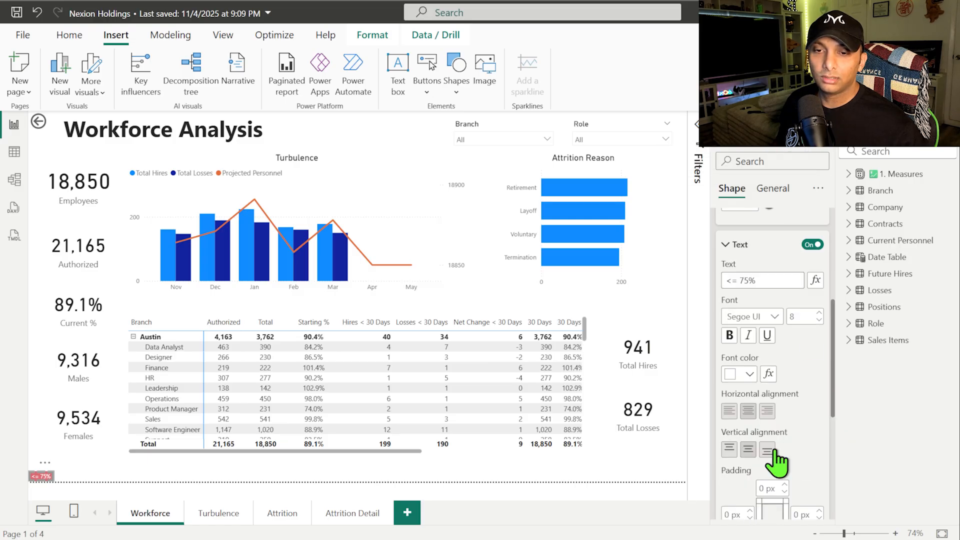
pyautogui.click(750, 350)
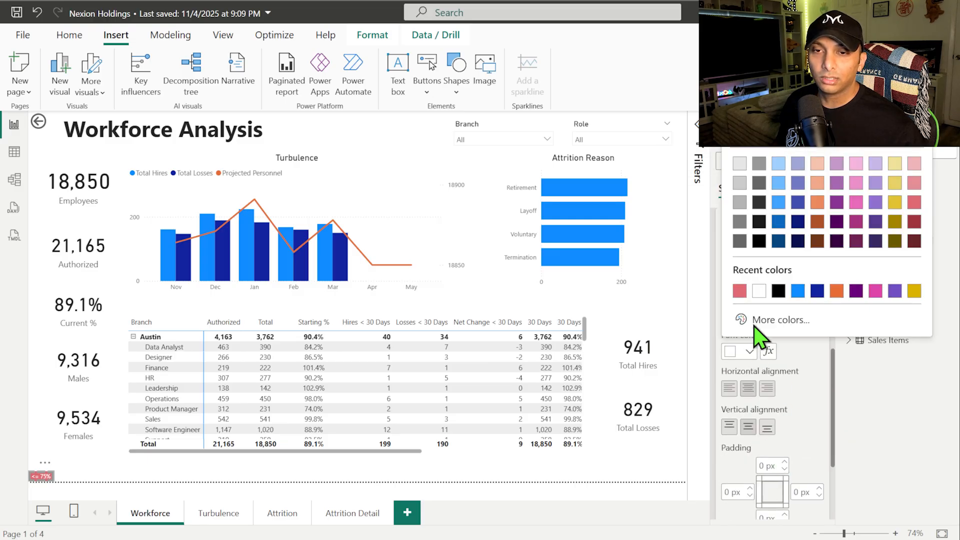
pyautogui.click(779, 289)
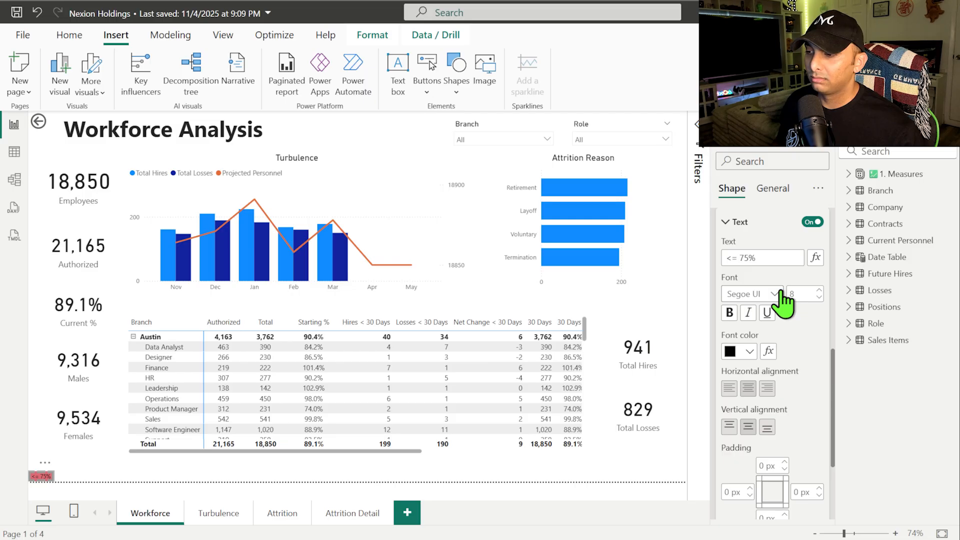
# Step: Make the <= 75% legend text bold, duplicate the box and place the copy directly to the right of the original
pyautogui.click(730, 315)
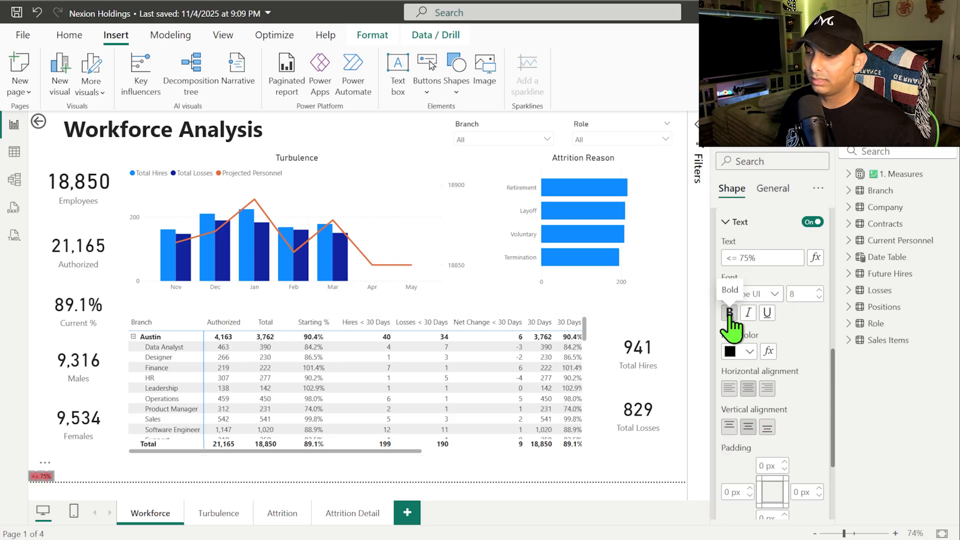
pyautogui.click(107, 483)
pyautogui.click(42, 478)
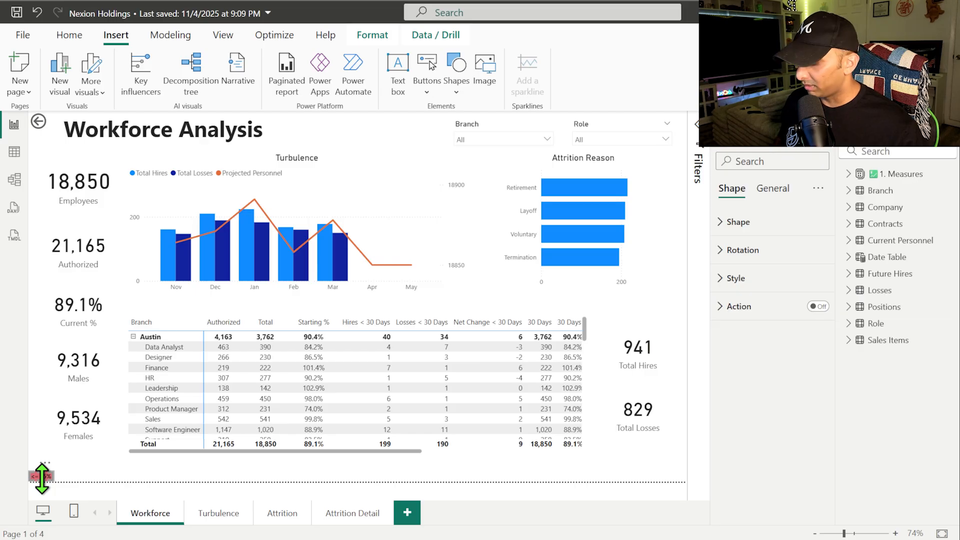
pyautogui.hotkey('ctrl', 'v')
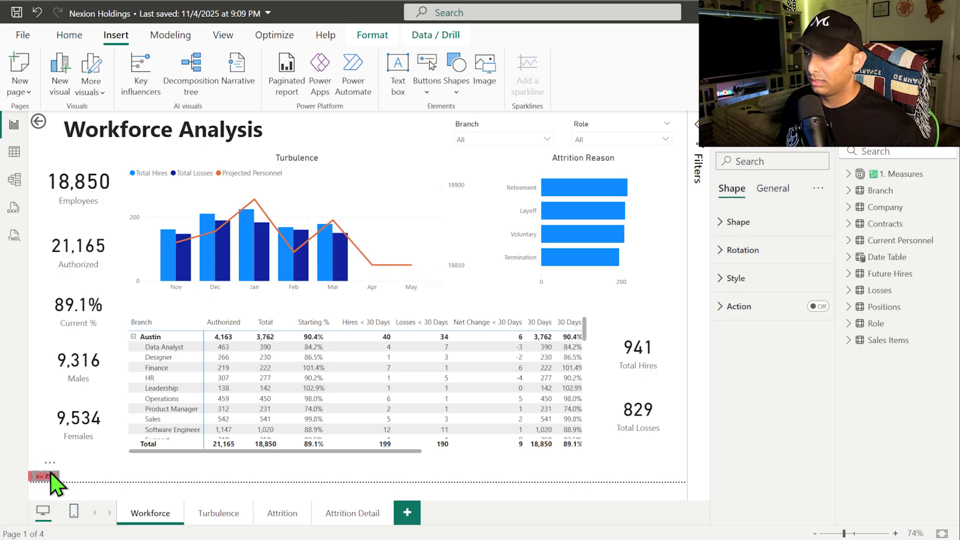
pyautogui.moveTo(50, 472); pyautogui.dragTo(74, 472)
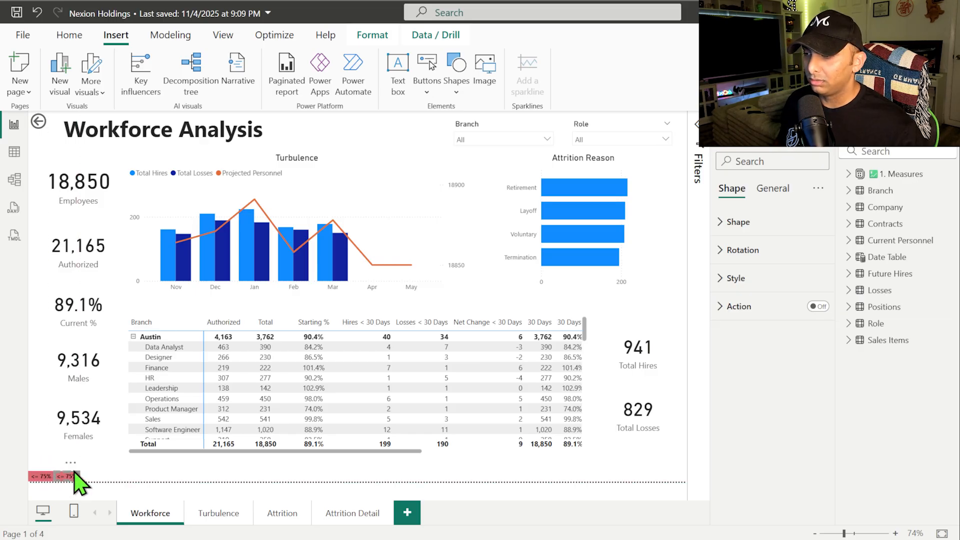
# Step: Change the text of the copied legend box to "<= 90%"
pyautogui.click(739, 279)
pyautogui.click(734, 471)
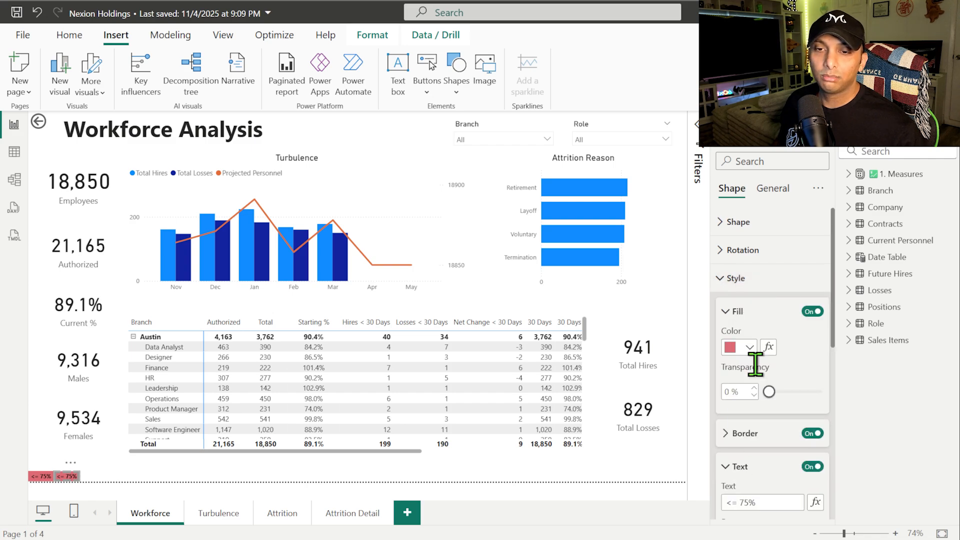
pyautogui.scroll(-4, 763, 360)
pyautogui.click(746, 317)
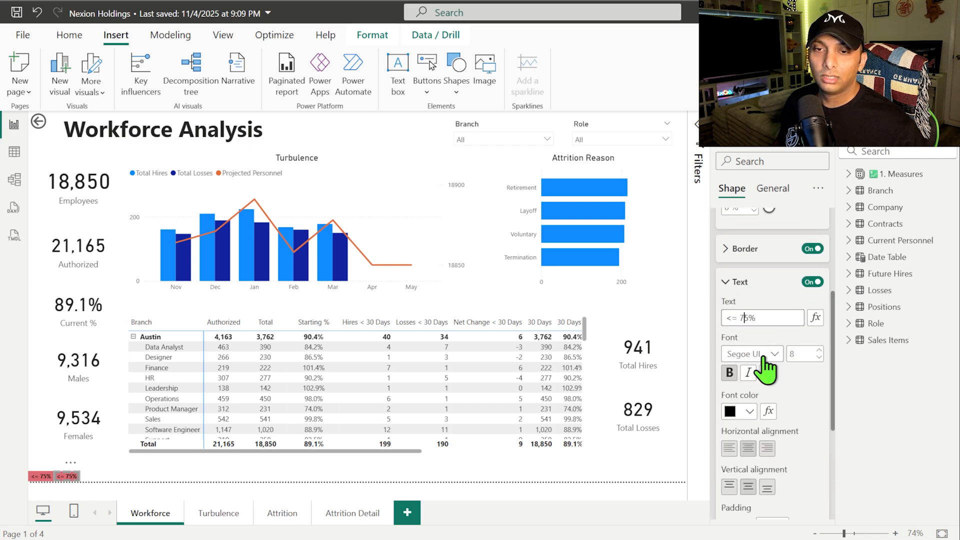
pyautogui.press('Delete')
pyautogui.press('BackSpace')
pyautogui.write('90')
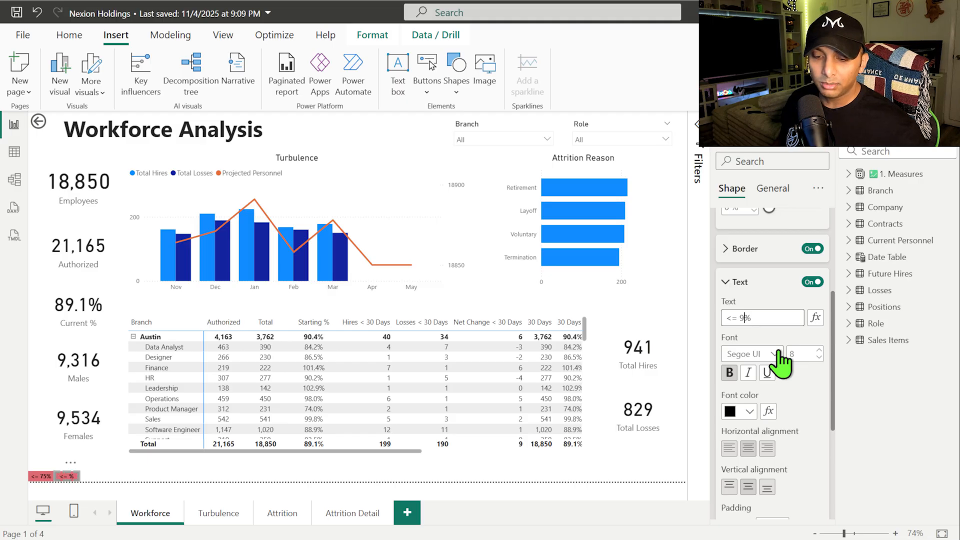
# Step: Set both the fill color and the border color of the <= 90% legend box to light orange
pyautogui.scroll(4, 759, 319)
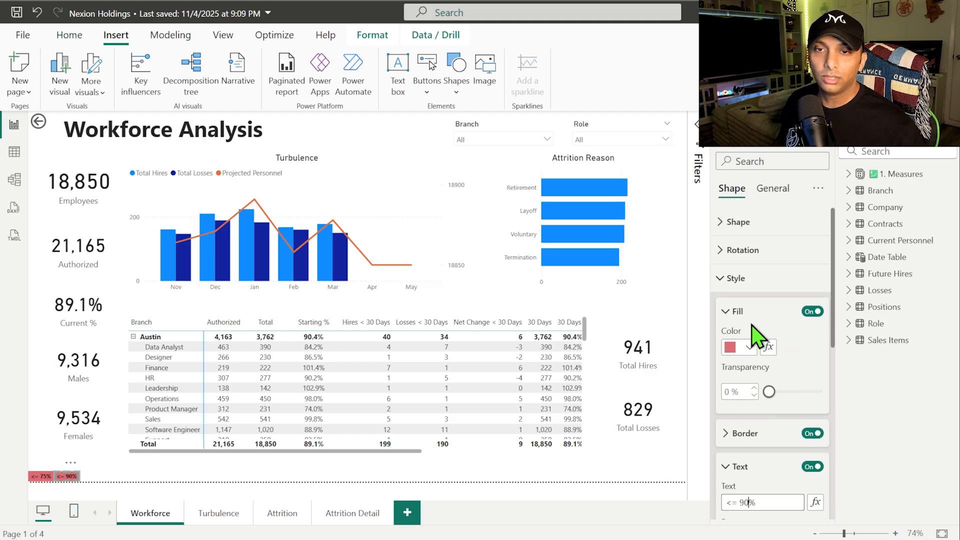
pyautogui.click(750, 347)
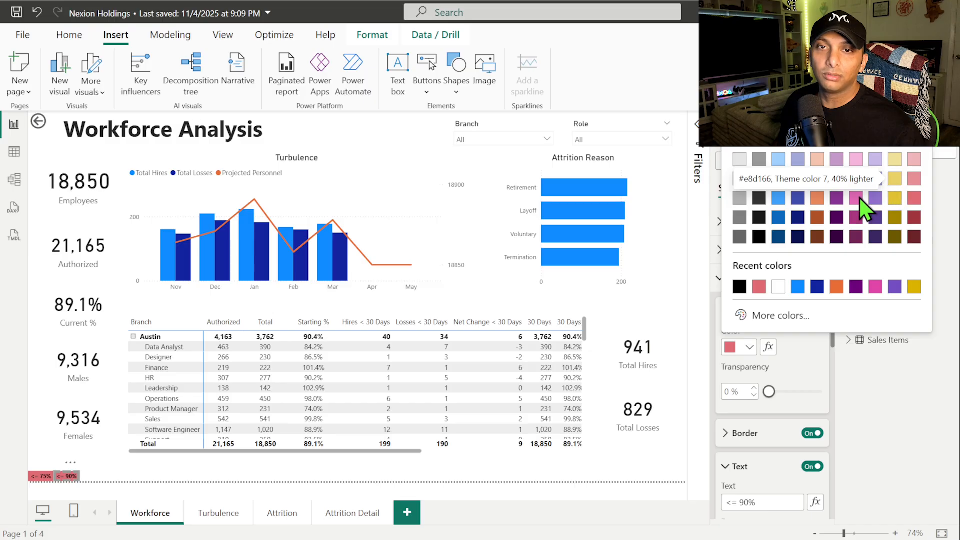
pyautogui.click(817, 217)
pyautogui.scroll(-3, 758, 328)
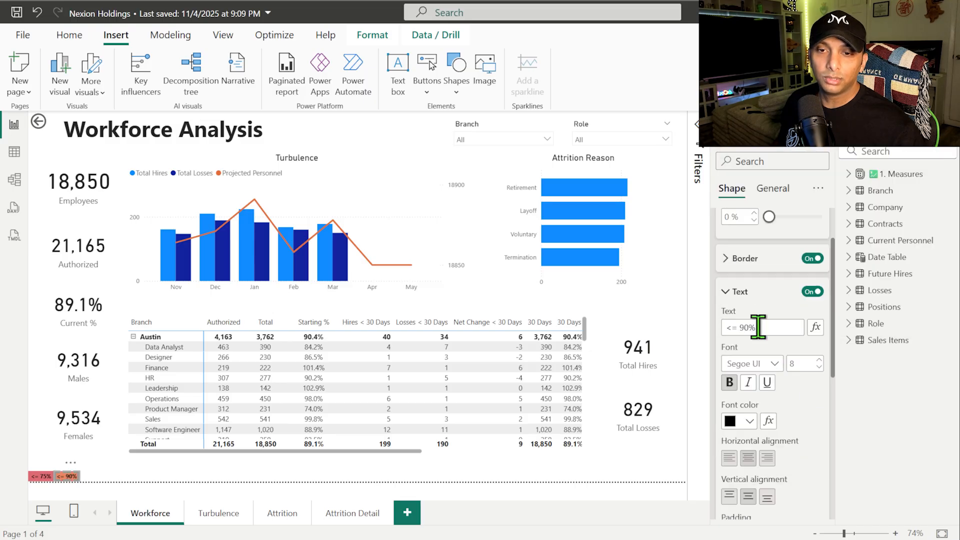
pyautogui.scroll(-1, 758, 327)
pyautogui.click(749, 250)
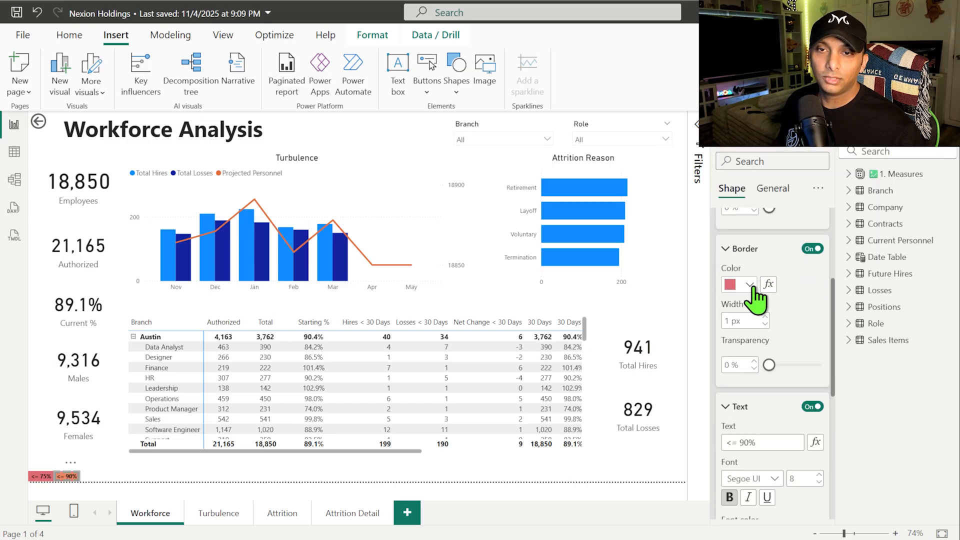
pyautogui.click(747, 285)
pyautogui.click(740, 225)
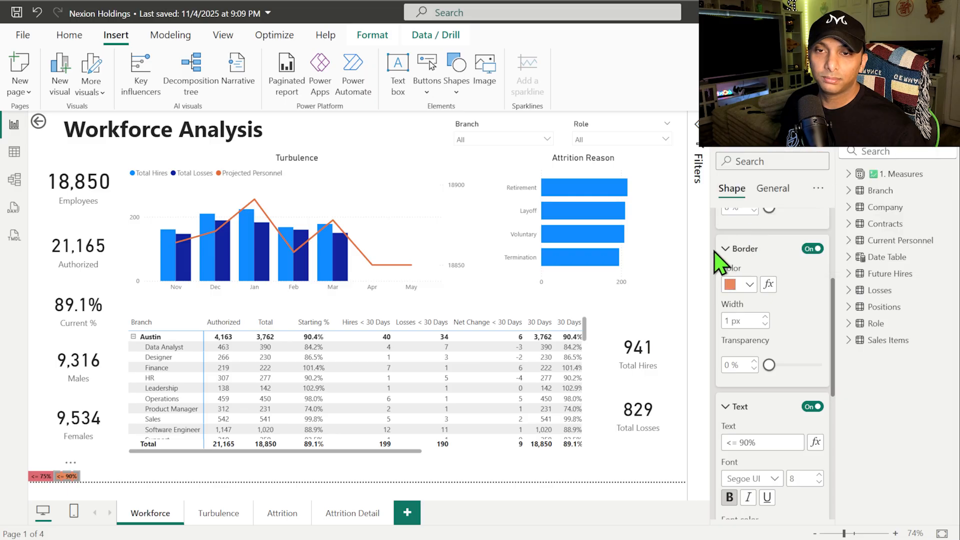
# Step: Duplicate the <= 75% box, place the copy right of the <= 90% box and make its border and fill light green
pyautogui.click(70, 475)
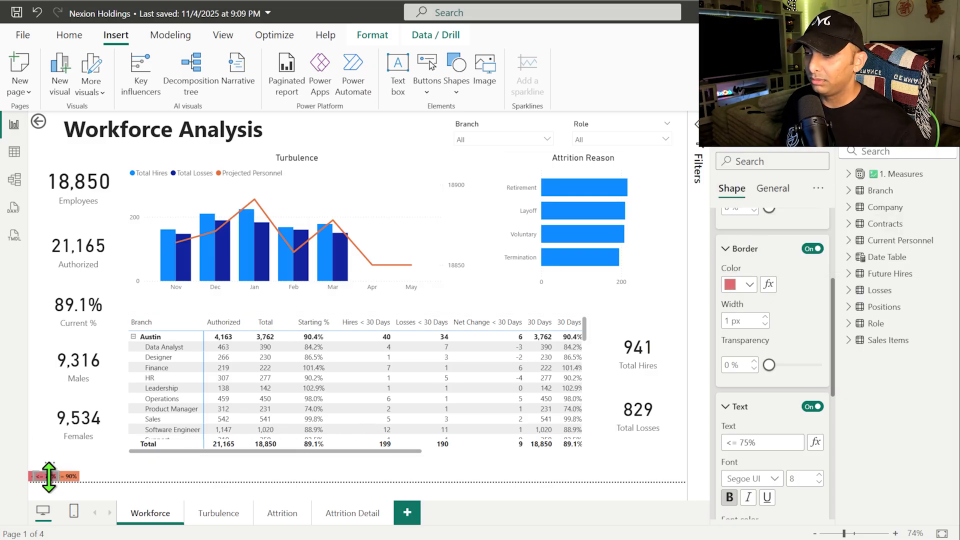
pyautogui.moveTo(55, 483); pyautogui.dragTo(100, 483)
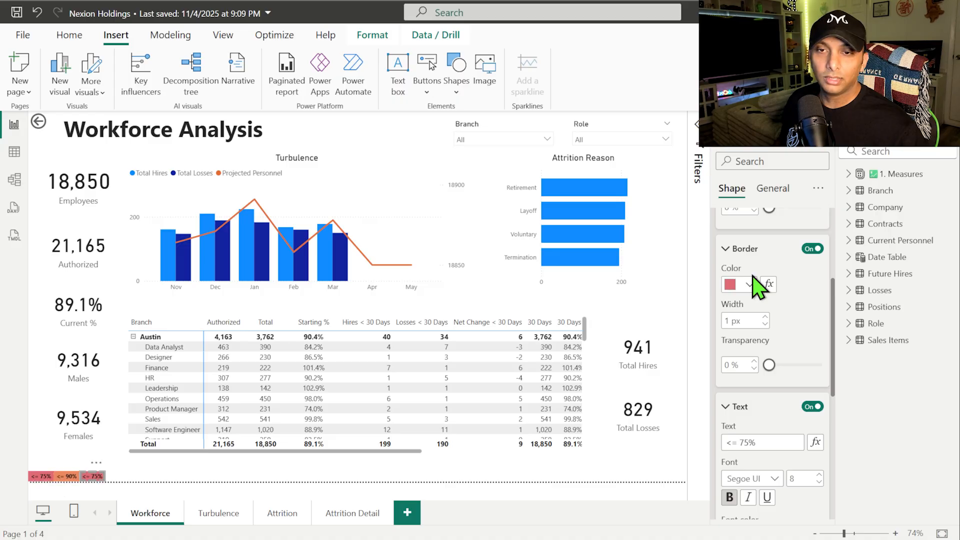
pyautogui.click(749, 284)
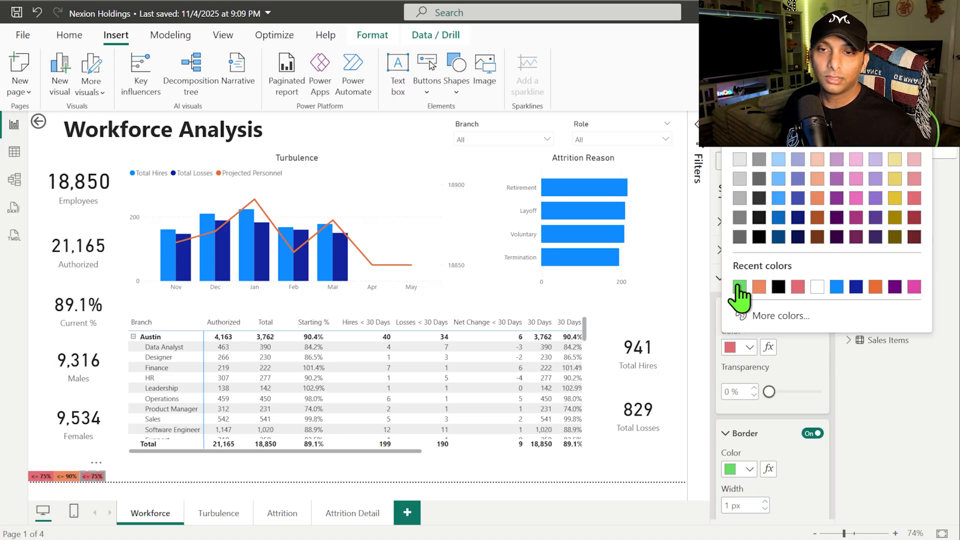
pyautogui.click(740, 287)
# Step: Change the text of the green legend box to "> 90%" and deselect it
pyautogui.scroll(-4, 735, 367)
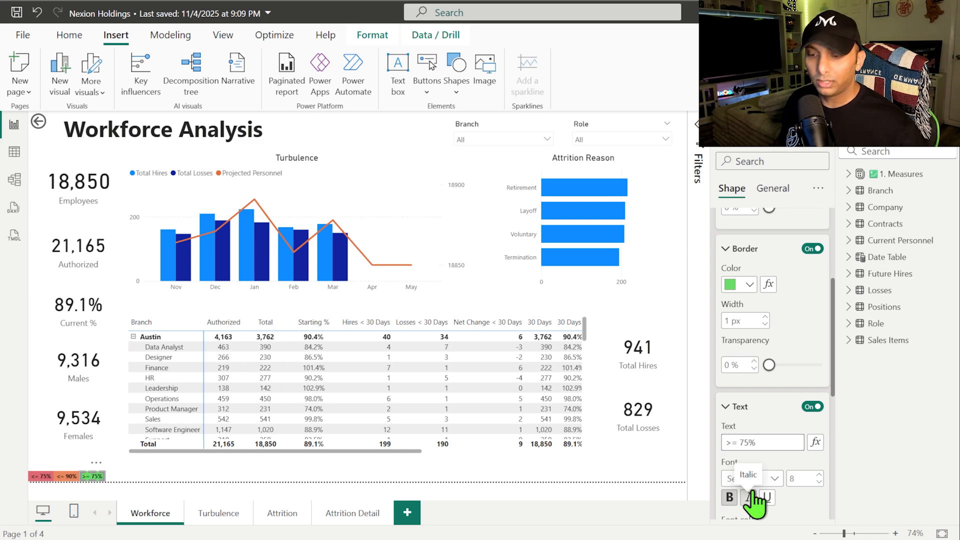
pyautogui.press('Delete')
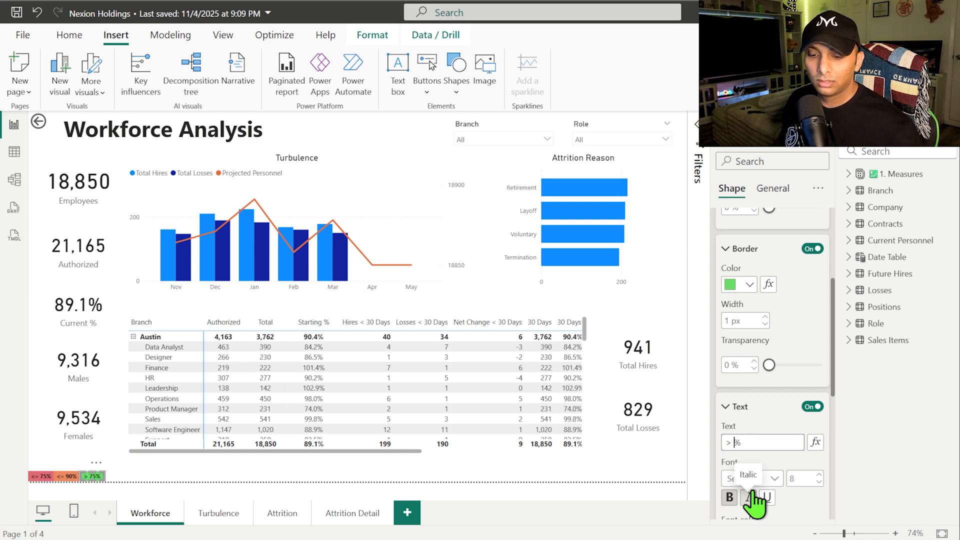
pyautogui.write('90')
pyautogui.click(118, 469)
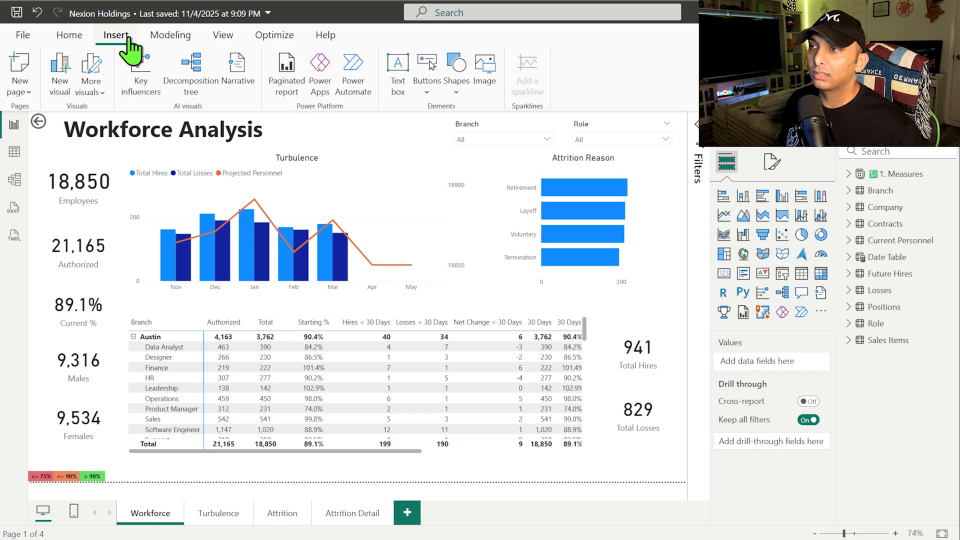
# Step: Add a small text box reading "Legend" just above the three colored boxes and center its text
pyautogui.click(385, 93)
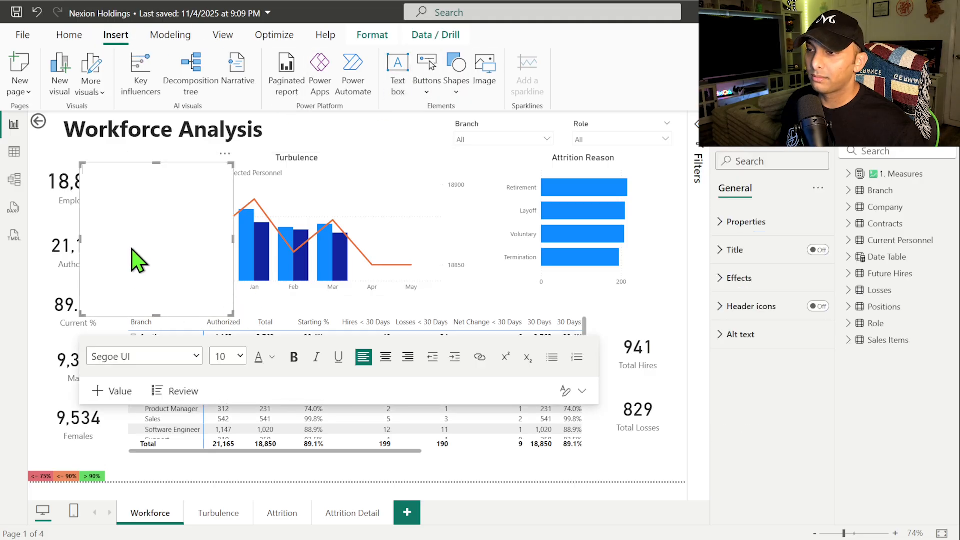
pyautogui.write('Legend')
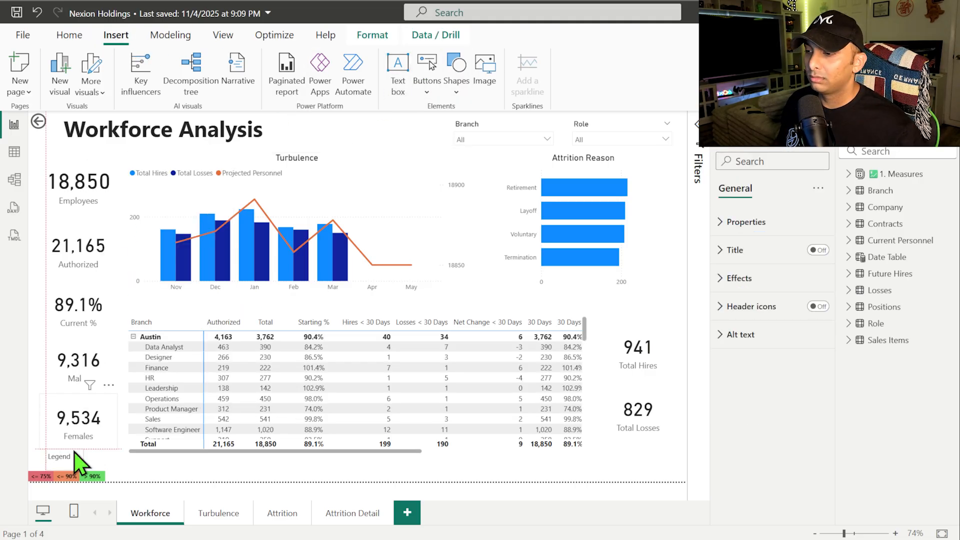
pyautogui.moveTo(73, 449); pyautogui.dragTo(78, 459)
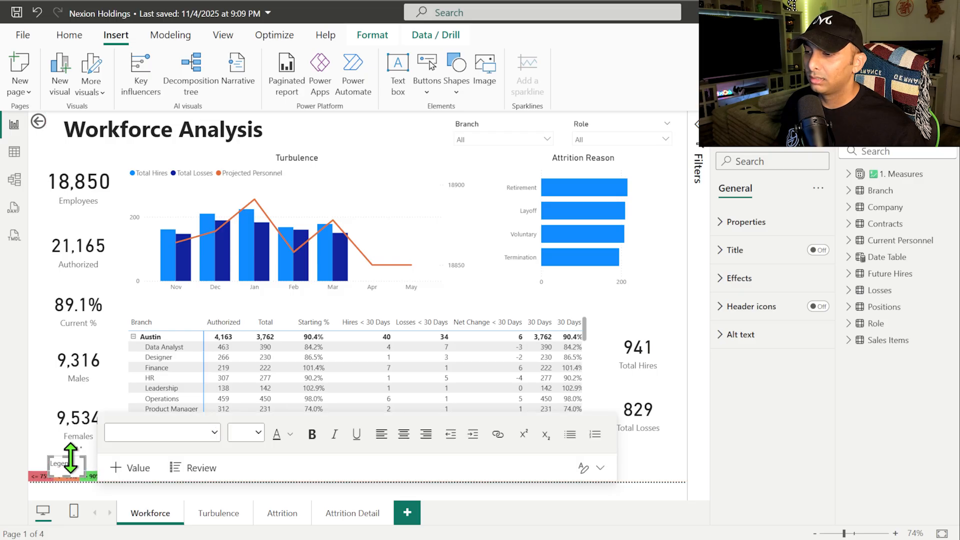
pyautogui.click(405, 435)
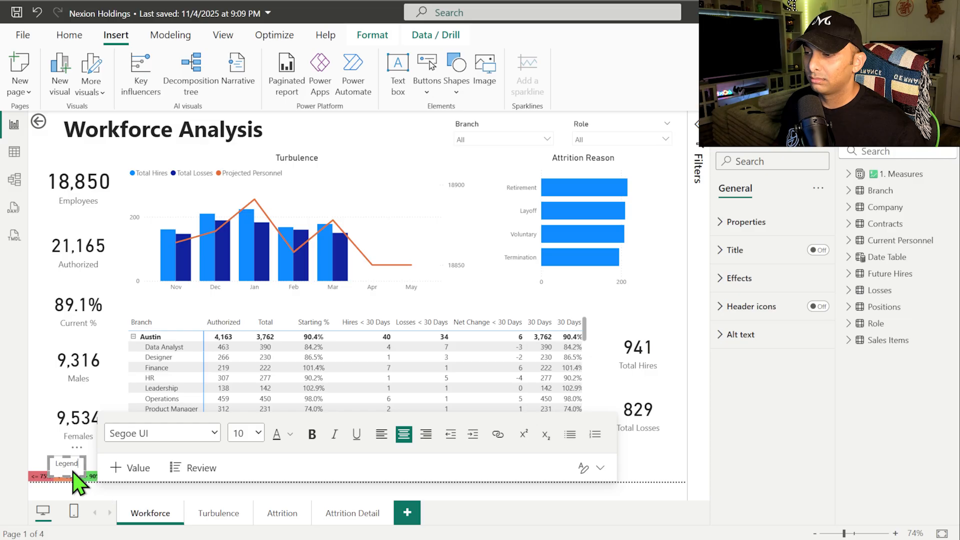
# Step: Format the word "Legend" as bold italic with font size 8
pyautogui.moveTo(73, 462); pyautogui.dragTo(242, 433)
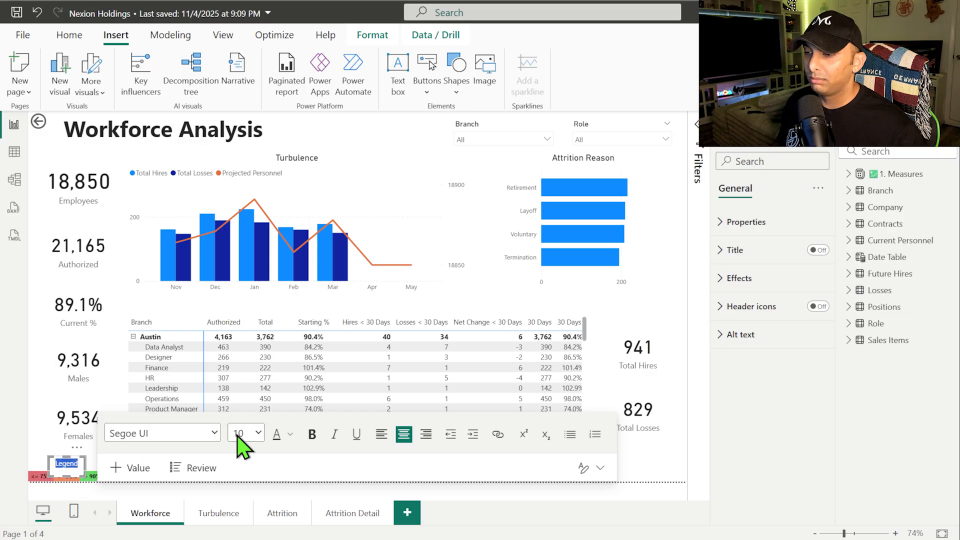
pyautogui.click(313, 435)
pyautogui.click(335, 435)
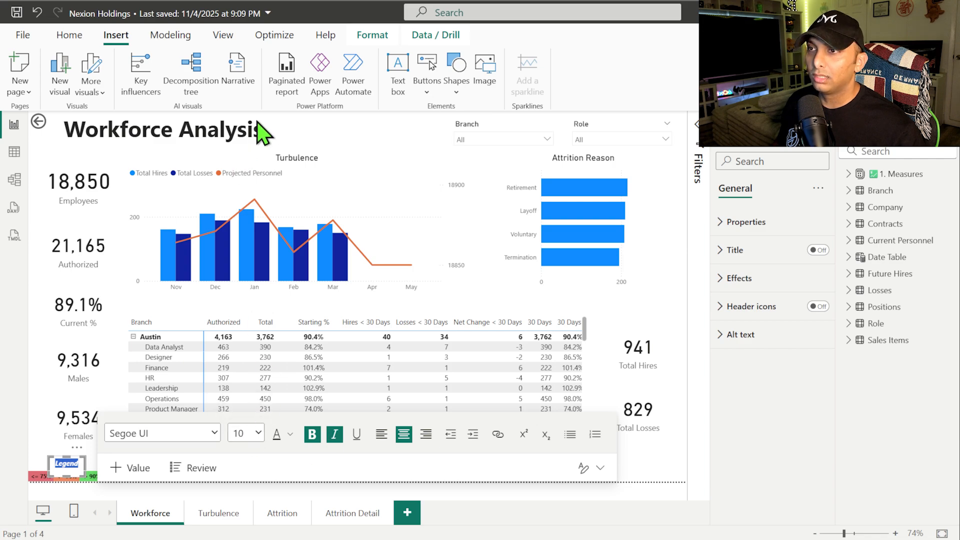
pyautogui.click(233, 62)
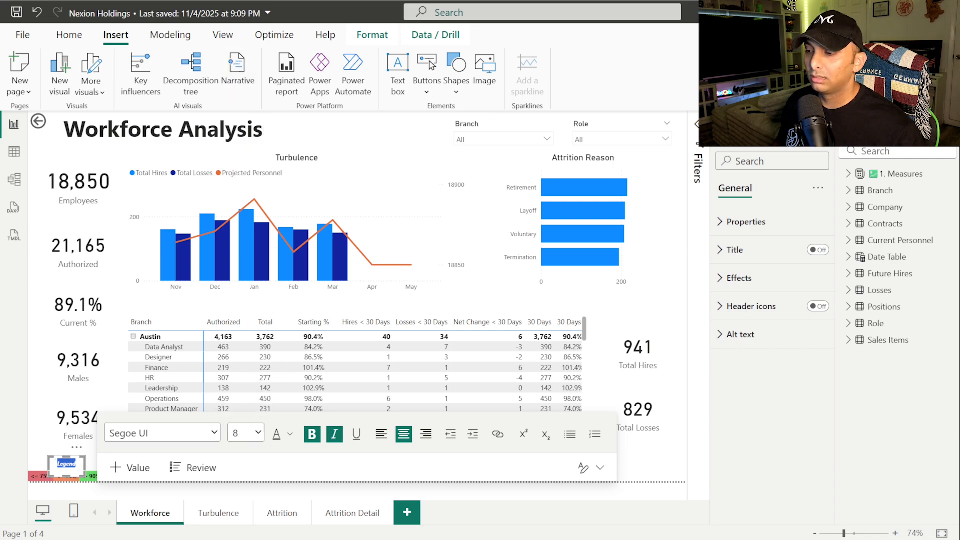
pyautogui.click(44, 431)
# Step: Nudge the Legend text box slightly upward over the colored boxes
pyautogui.click(62, 465)
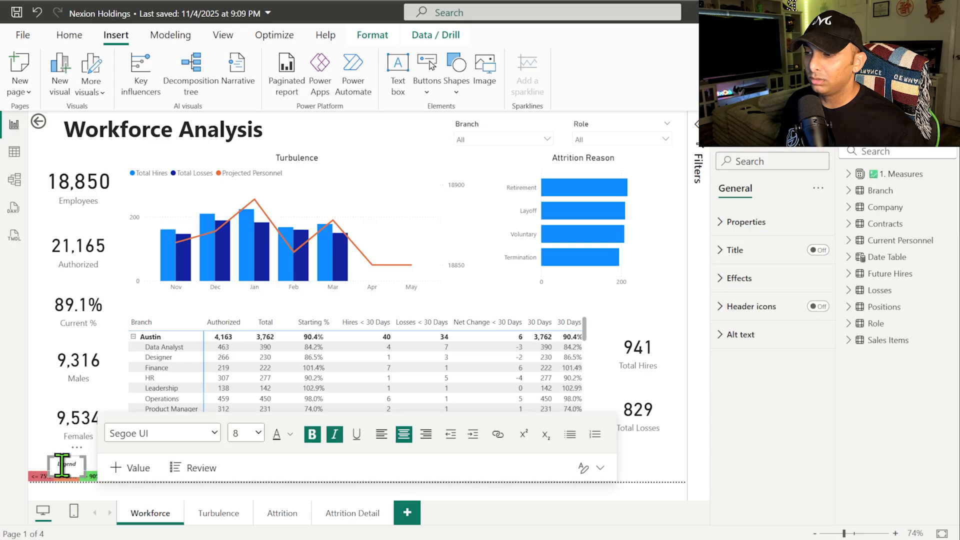
pyautogui.click(71, 456)
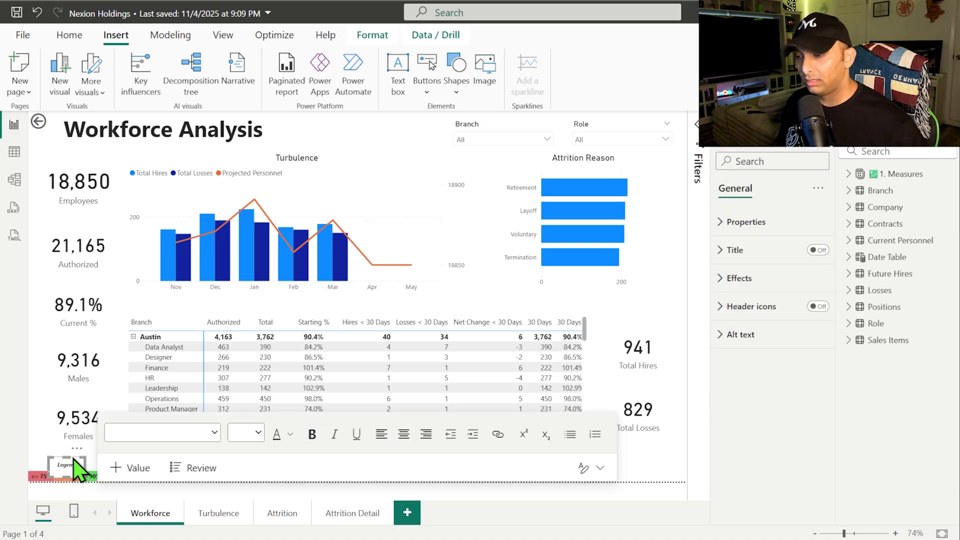
pyautogui.press('Up')
pyautogui.press('Up')
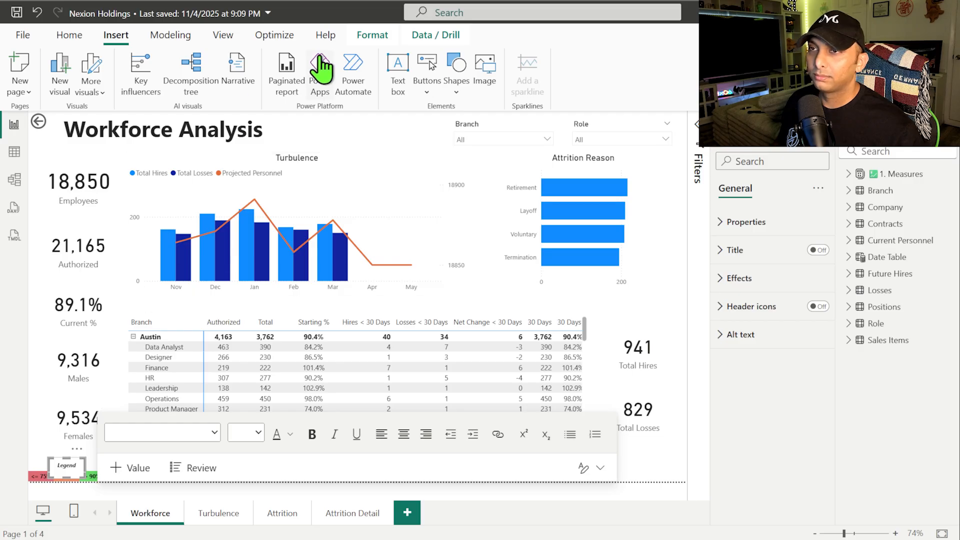
# Step: Send the Legend text box to the back, behind the colored boxes
pyautogui.click(431, 36)
pyautogui.click(375, 37)
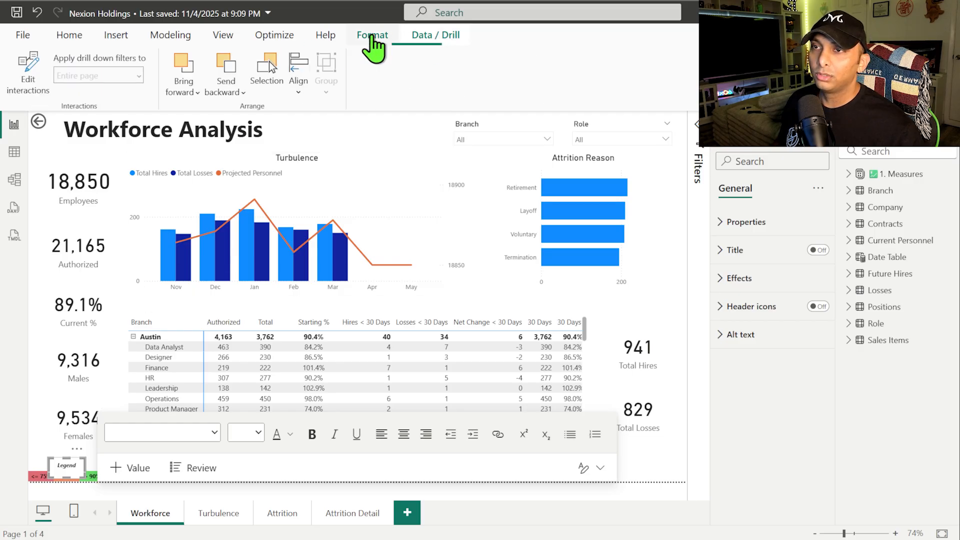
pyautogui.click(226, 95)
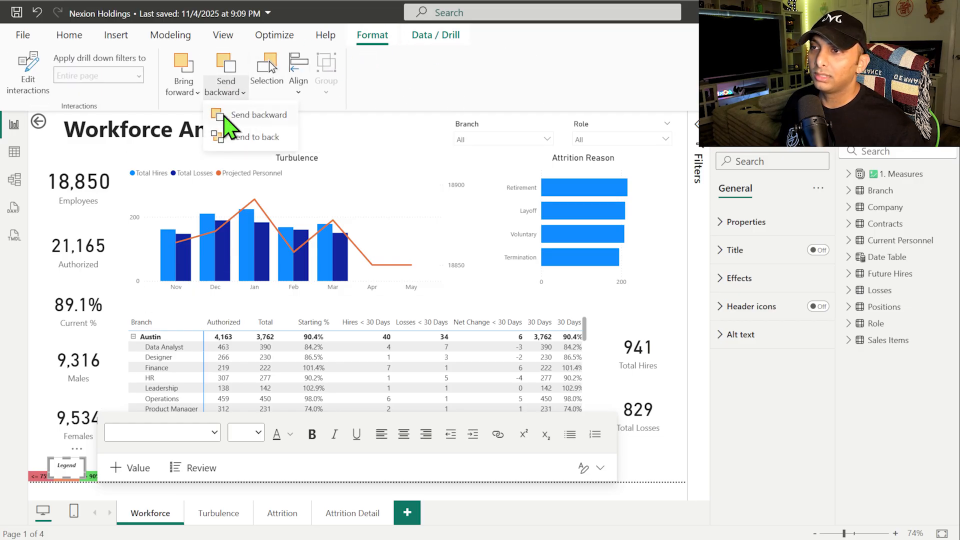
pyautogui.click(234, 140)
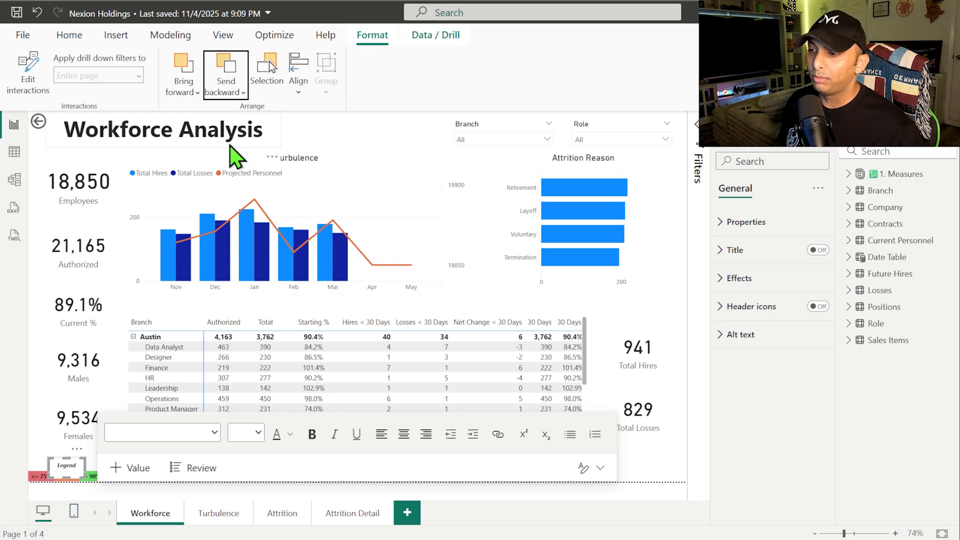
# Step: Turn off the background of the Legend text box
pyautogui.click(41, 457)
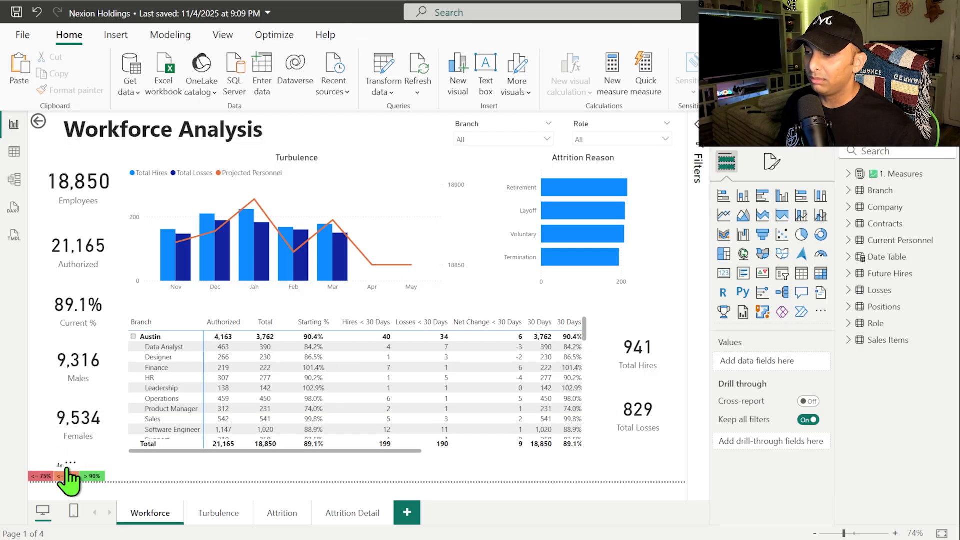
pyautogui.rightClick(67, 471)
pyautogui.click(61, 467)
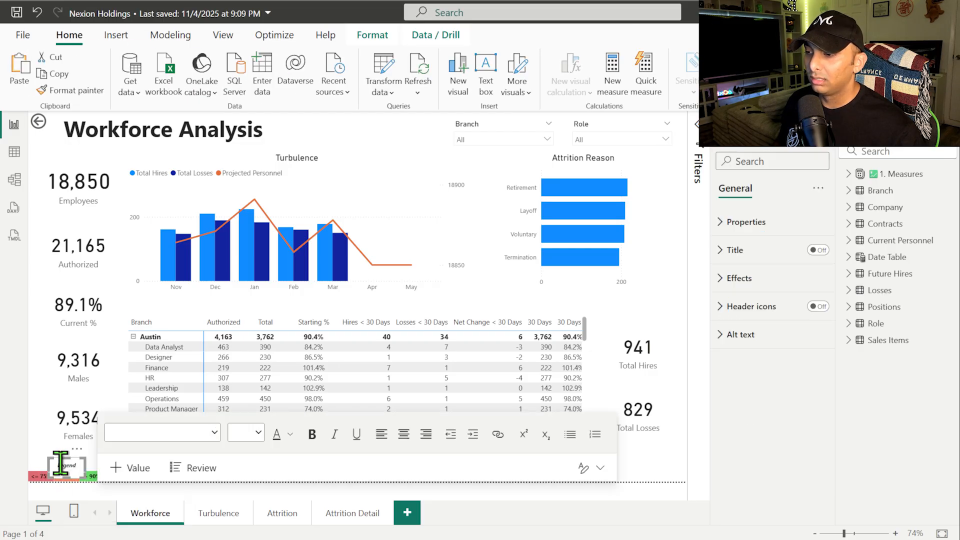
pyautogui.click(734, 279)
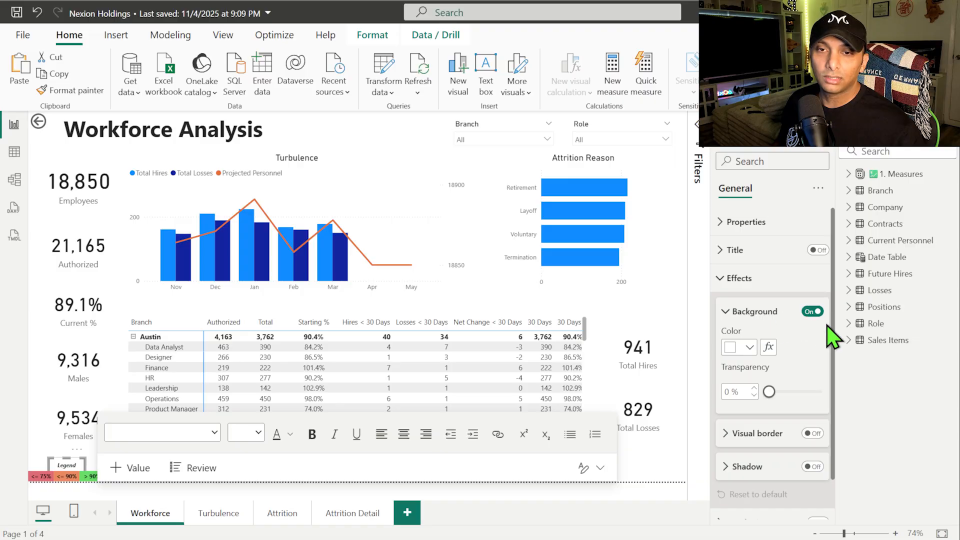
pyautogui.click(812, 311)
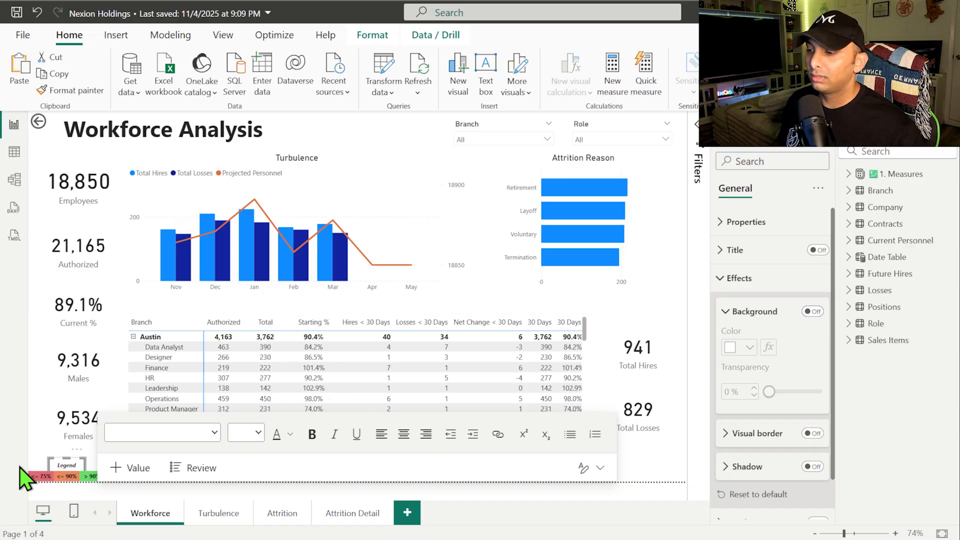
# Step: Turn on background color conditional formatting for the Starting % values in the Workforce matrix's cell elements
pyautogui.click(25, 493)
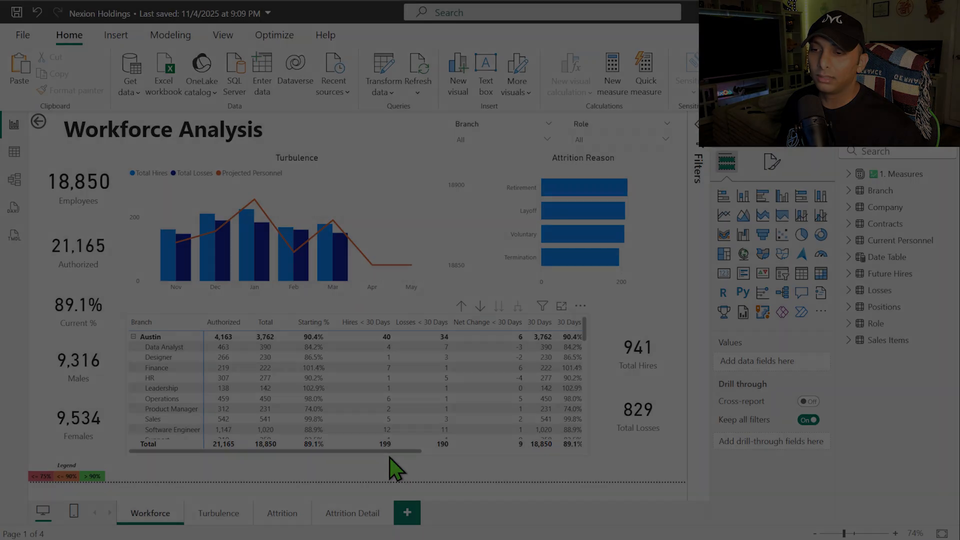
pyautogui.click(292, 346)
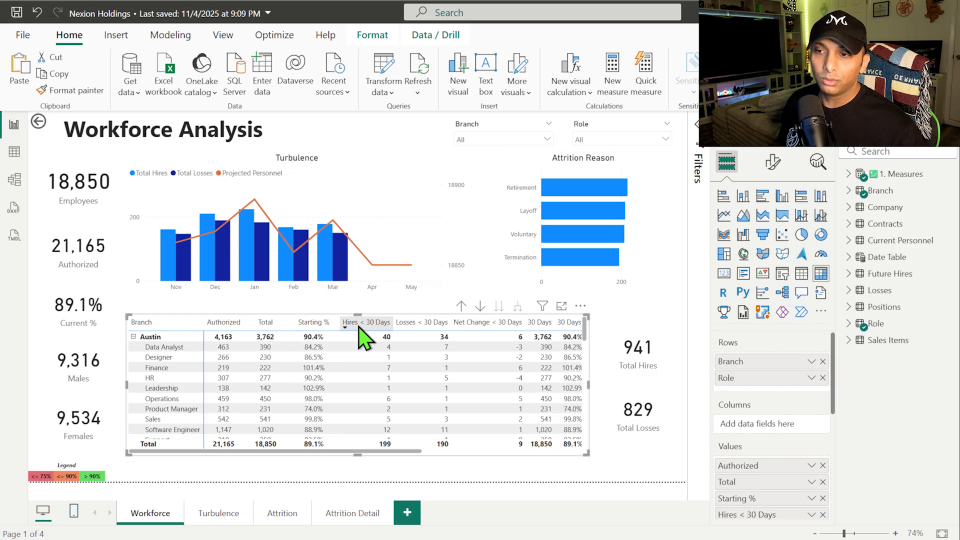
pyautogui.click(773, 161)
pyautogui.scroll(-3, 783, 257)
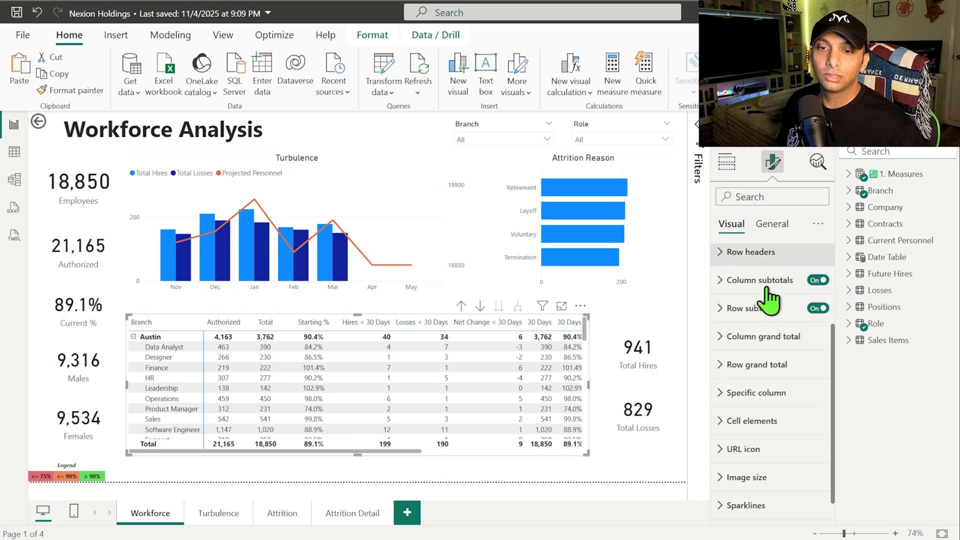
pyautogui.click(760, 422)
pyautogui.scroll(-5, 748, 320)
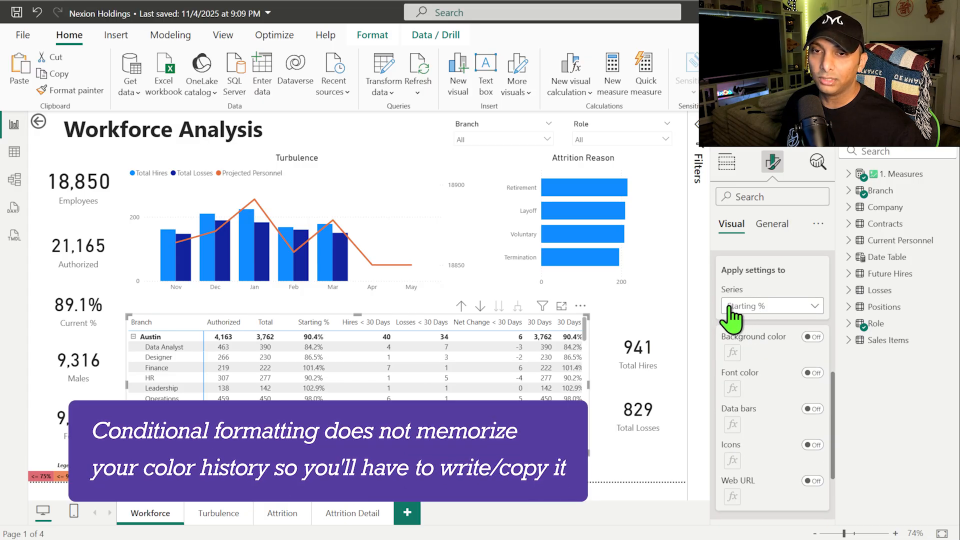
pyautogui.click(809, 336)
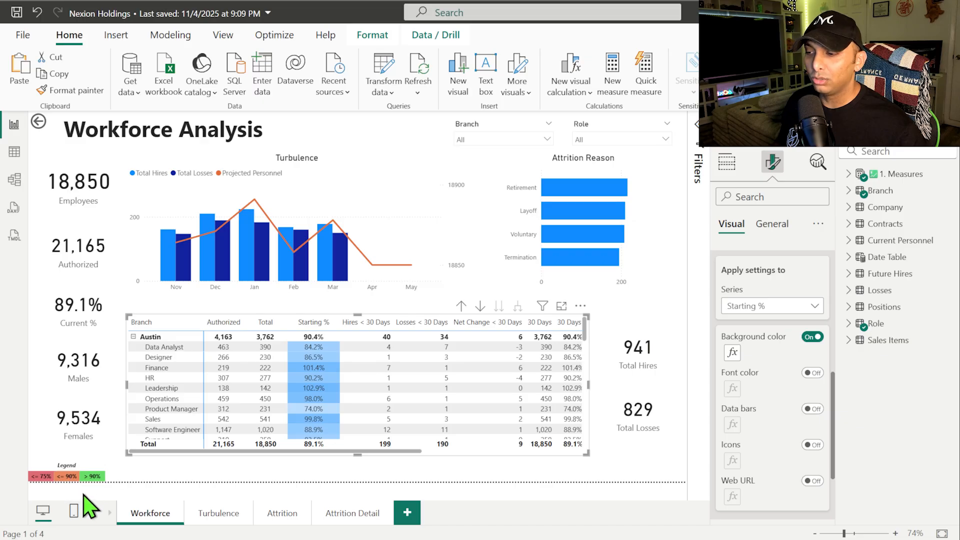
# Step: Set the Starting % background color to the Rules style, with Number thresholds, applied to values and totals
pyautogui.click(733, 352)
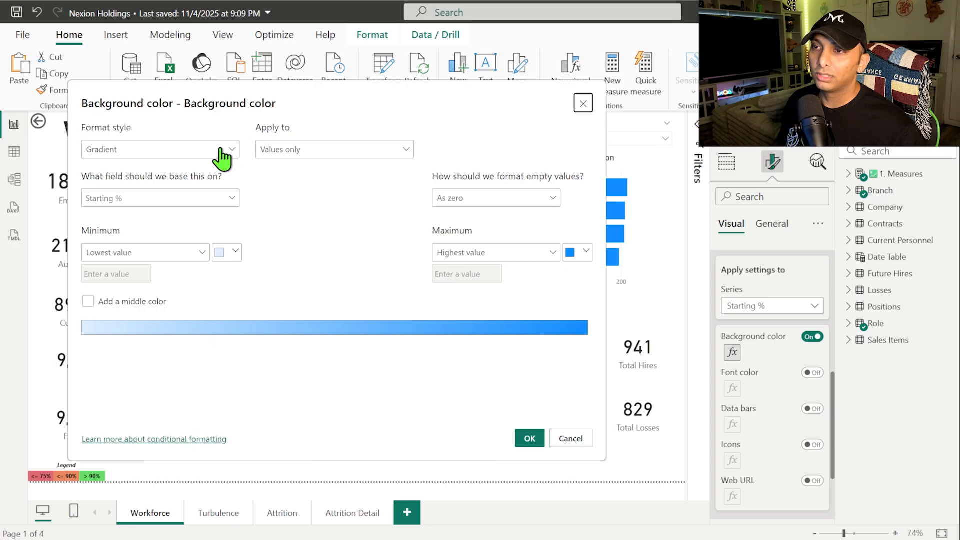
pyautogui.click(134, 150)
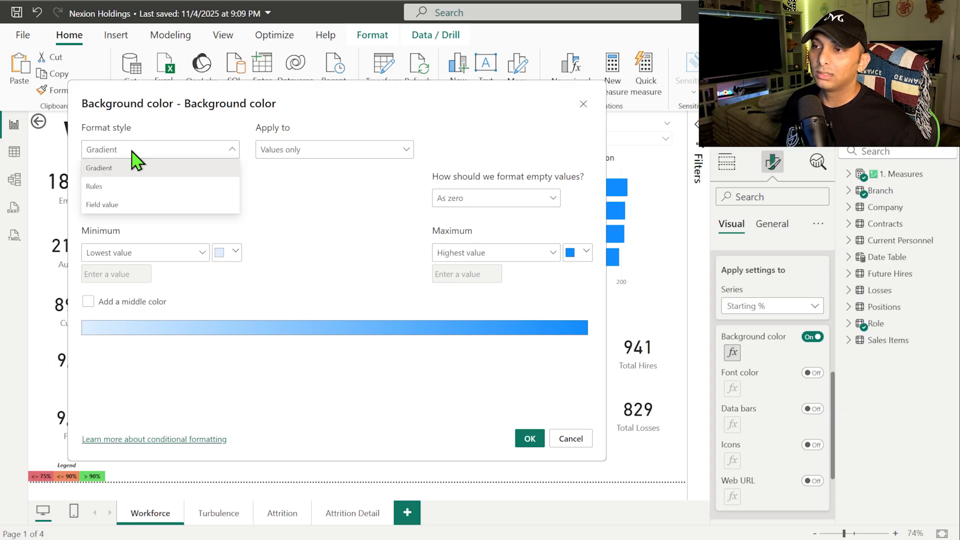
pyautogui.click(94, 189)
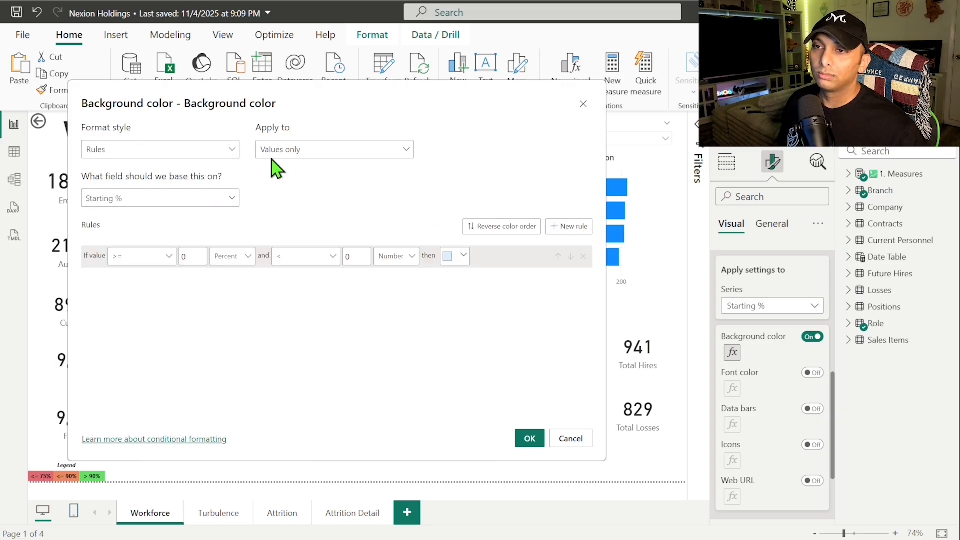
pyautogui.click(290, 161)
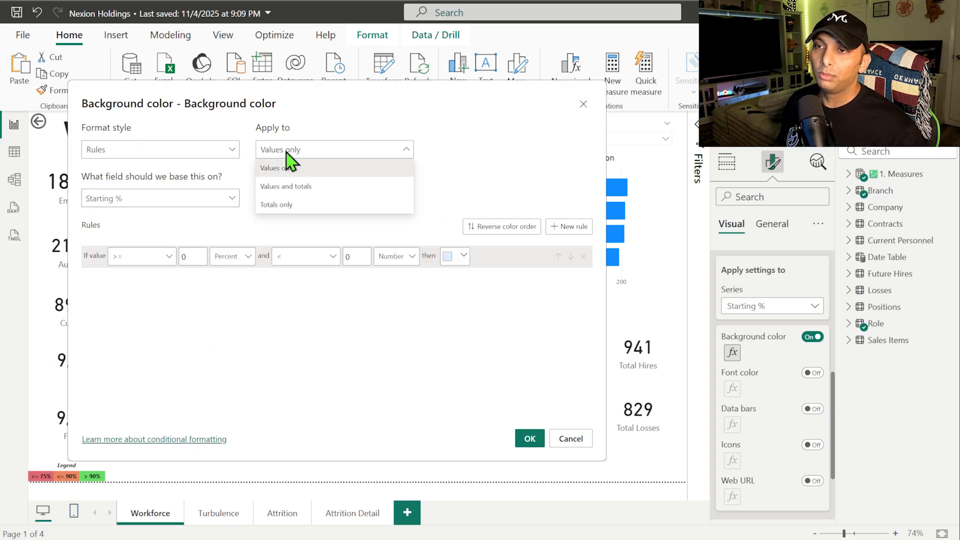
pyautogui.click(278, 168)
pyautogui.click(238, 256)
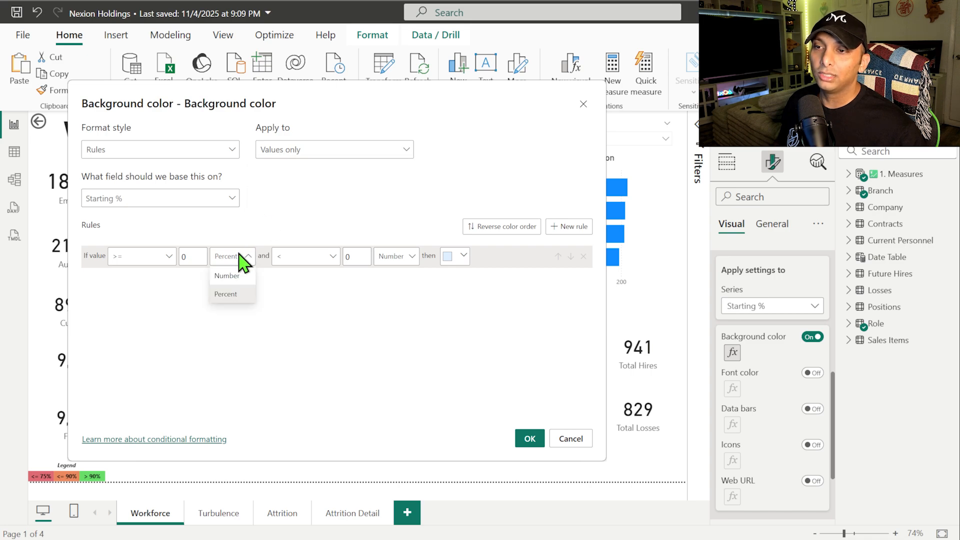
pyautogui.click(229, 276)
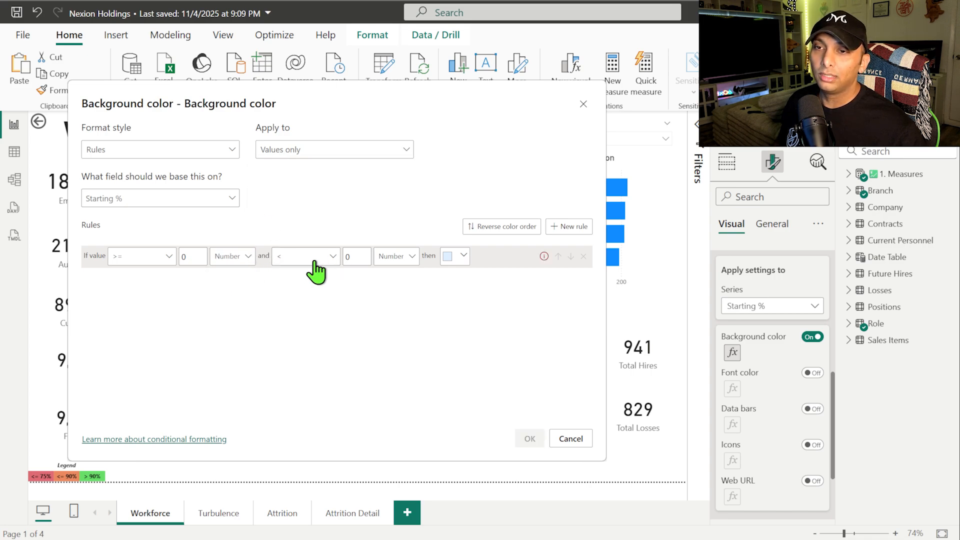
pyautogui.click(295, 158)
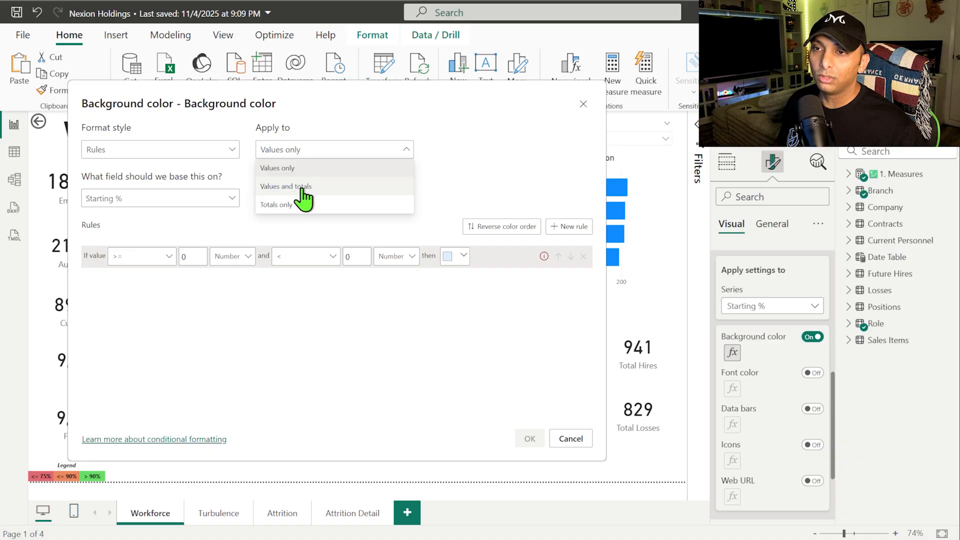
pyautogui.click(299, 186)
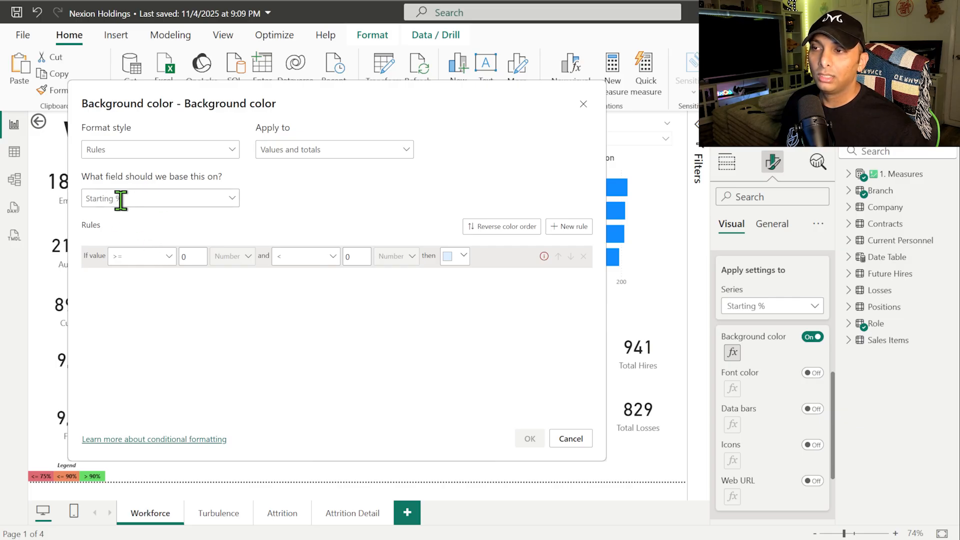
# Step: Add two more rules and make the last one color values from 0 to below 0.75 red
pyautogui.click(560, 228)
pyautogui.click(561, 228)
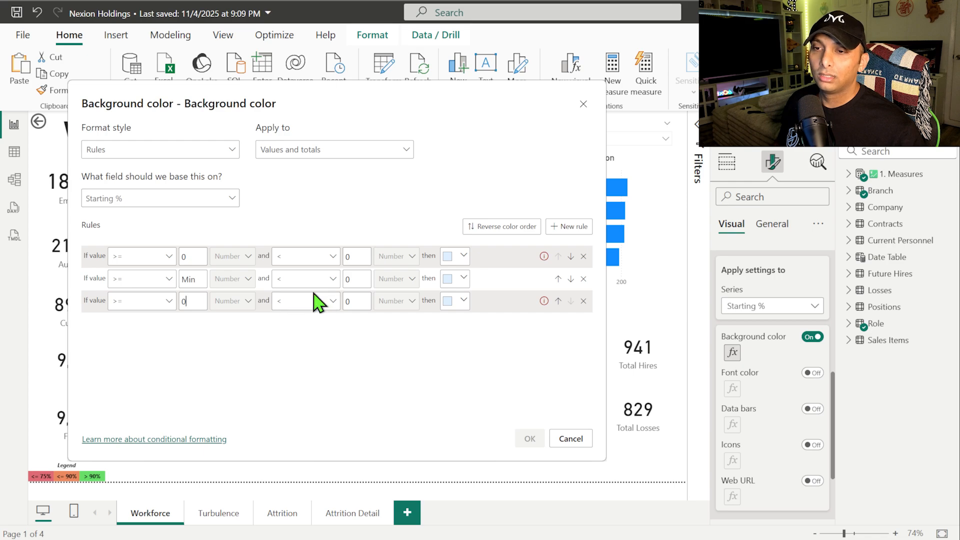
pyautogui.click(345, 301)
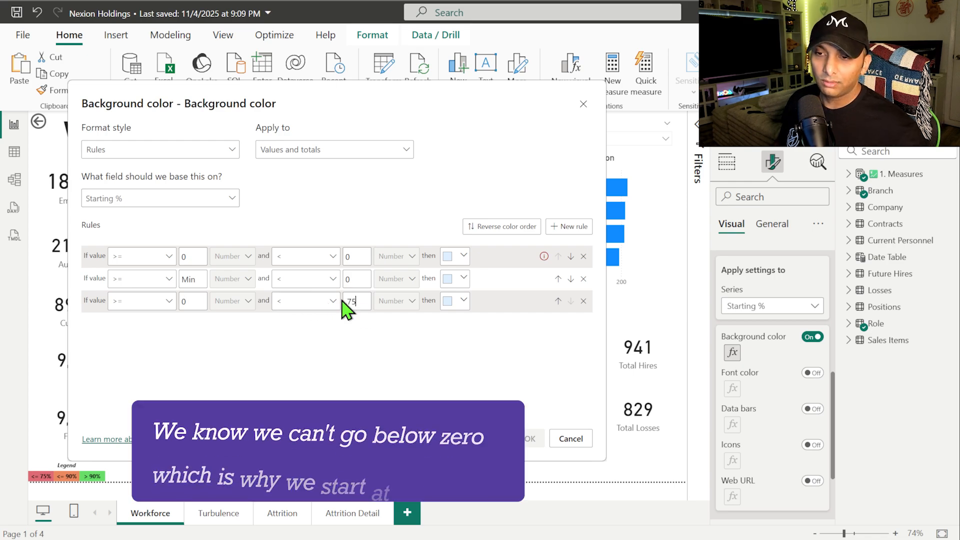
pyautogui.write('.75')
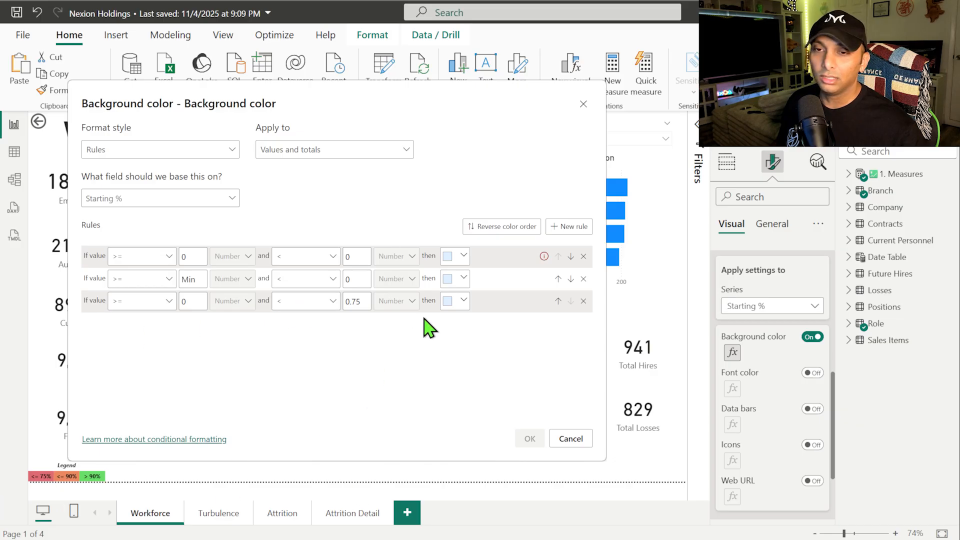
pyautogui.click(452, 302)
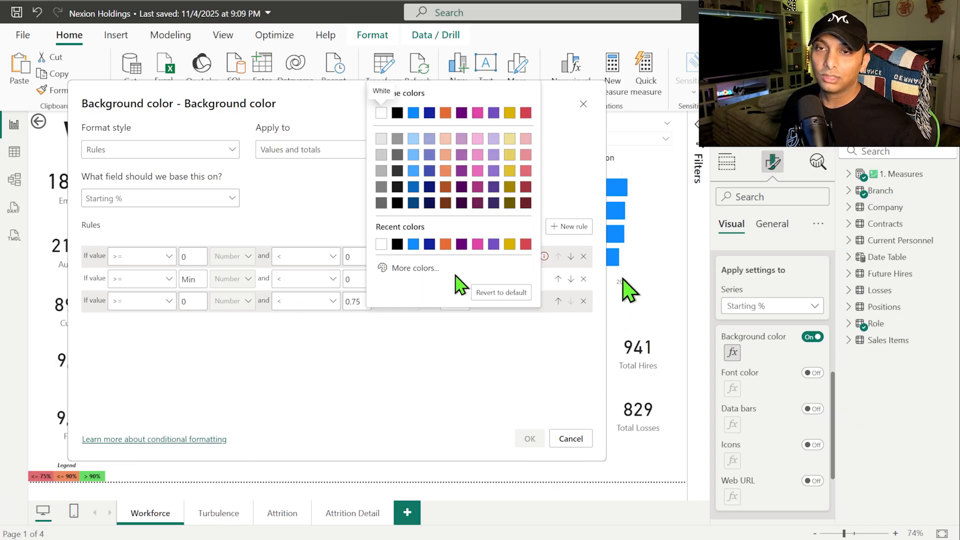
pyautogui.click(525, 170)
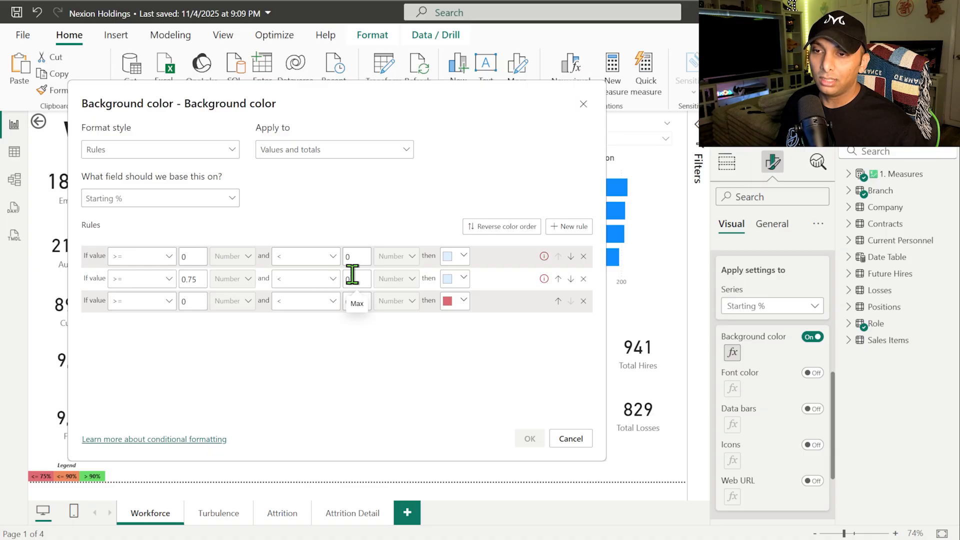
# Step: Set the middle rule to color values from 0.75 to below 0.90 orange
pyautogui.write('.90')
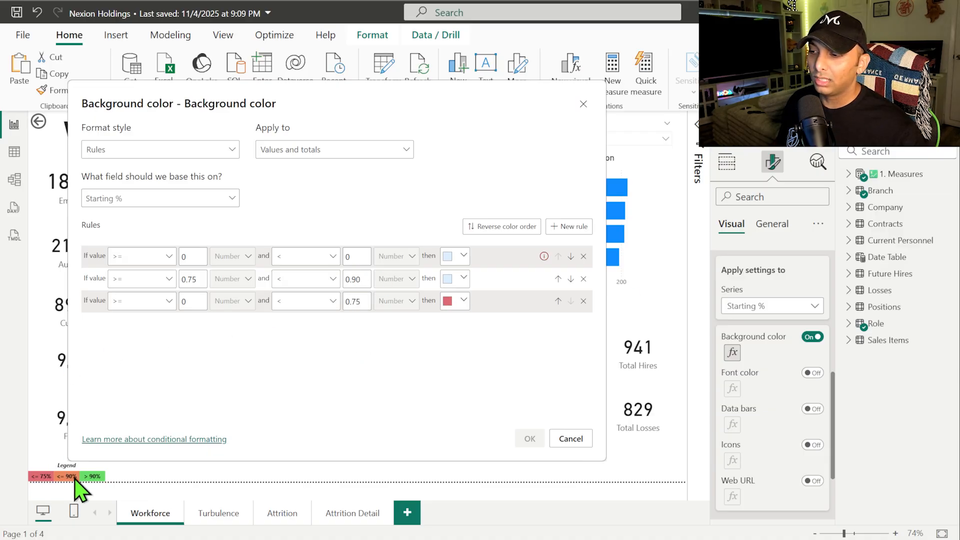
pyautogui.click(459, 279)
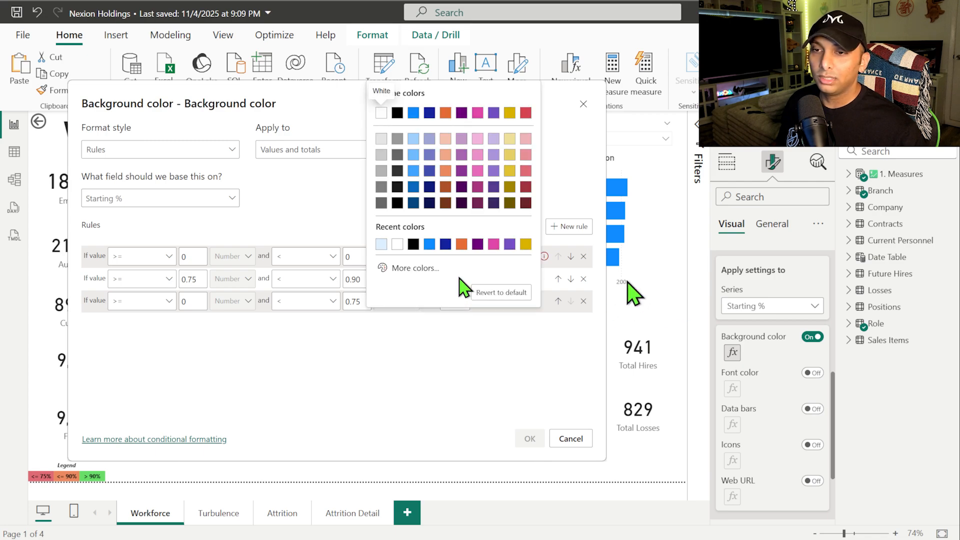
pyautogui.click(445, 172)
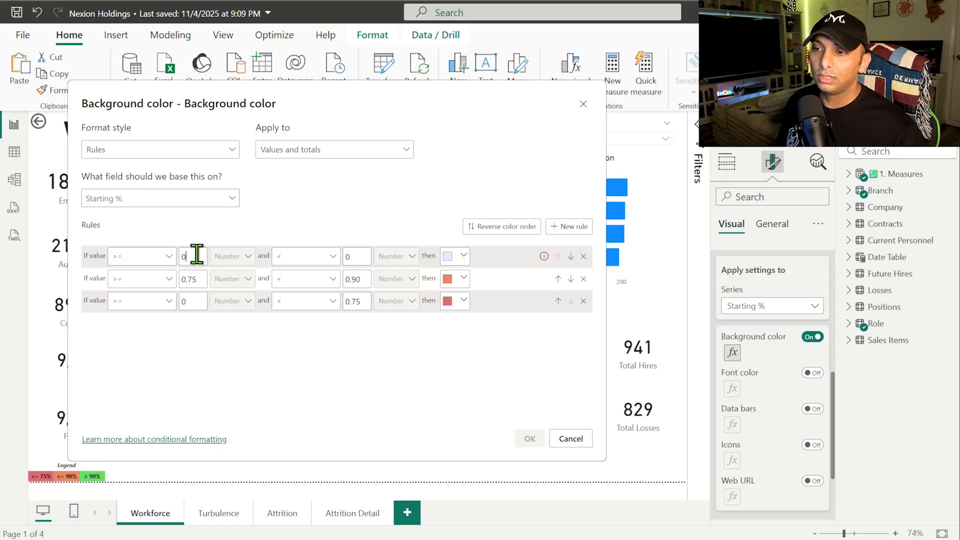
# Step: Set the first rule to cover values from 0.90 to below 1 and choose a custom green color for it
pyautogui.write('.9')
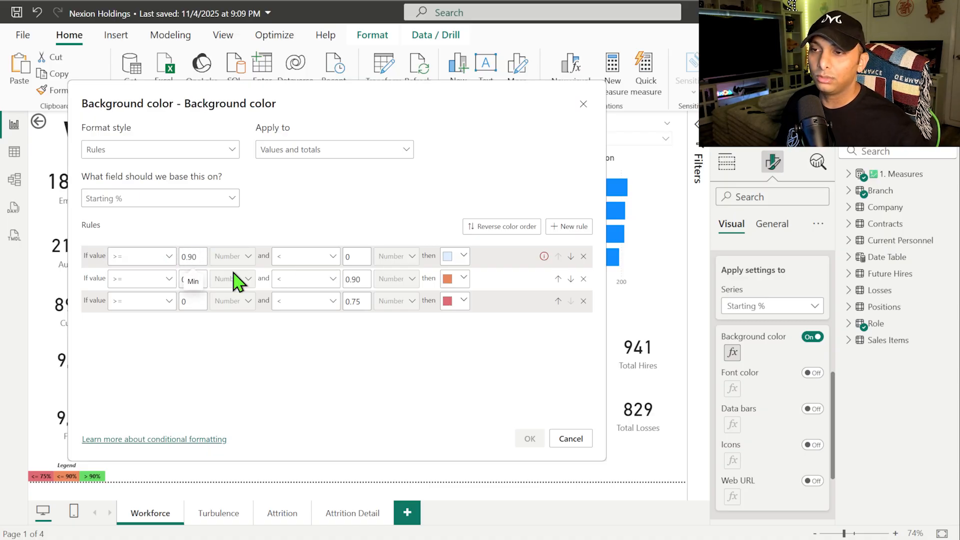
pyautogui.doubleClick(354, 257)
pyautogui.write('1')
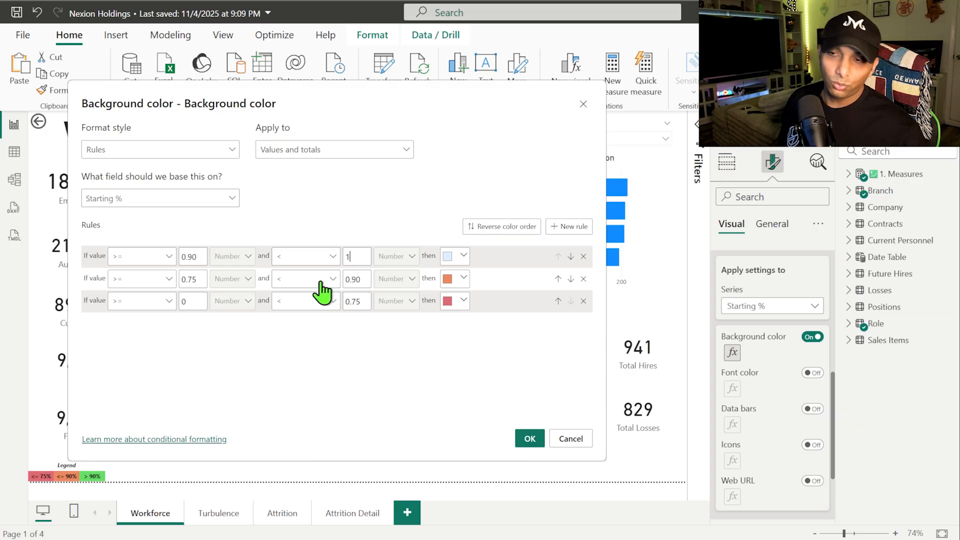
pyautogui.click(463, 256)
pyautogui.click(415, 420)
pyautogui.click(435, 382)
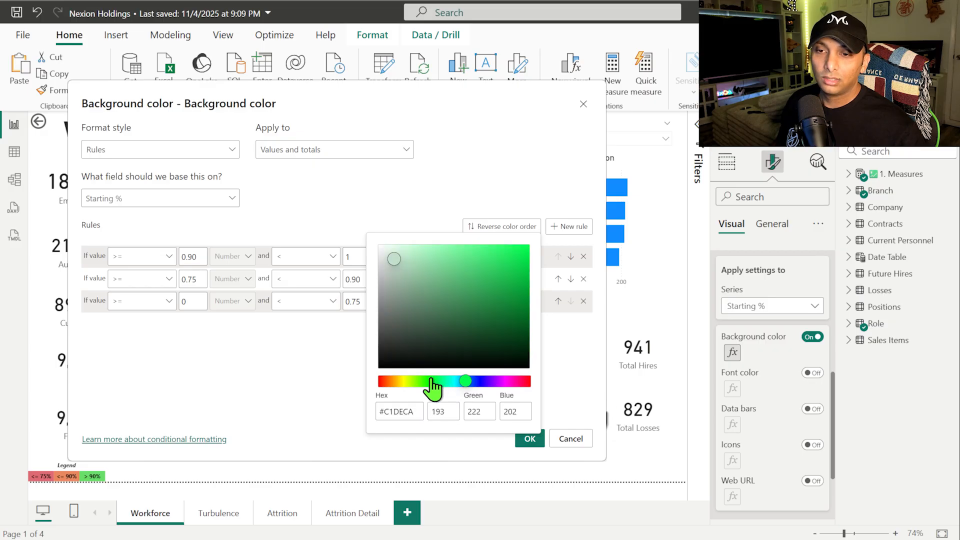
# Step: Set the colour of the 0.90-and-above rule for the Starting % background to green #47945F and apply the rules
pyautogui.click(453, 295)
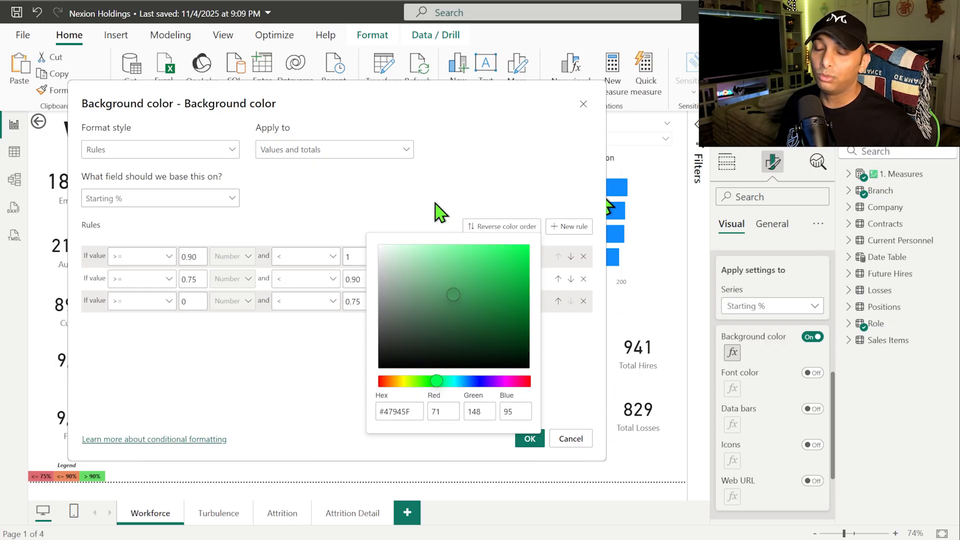
pyautogui.click(295, 224)
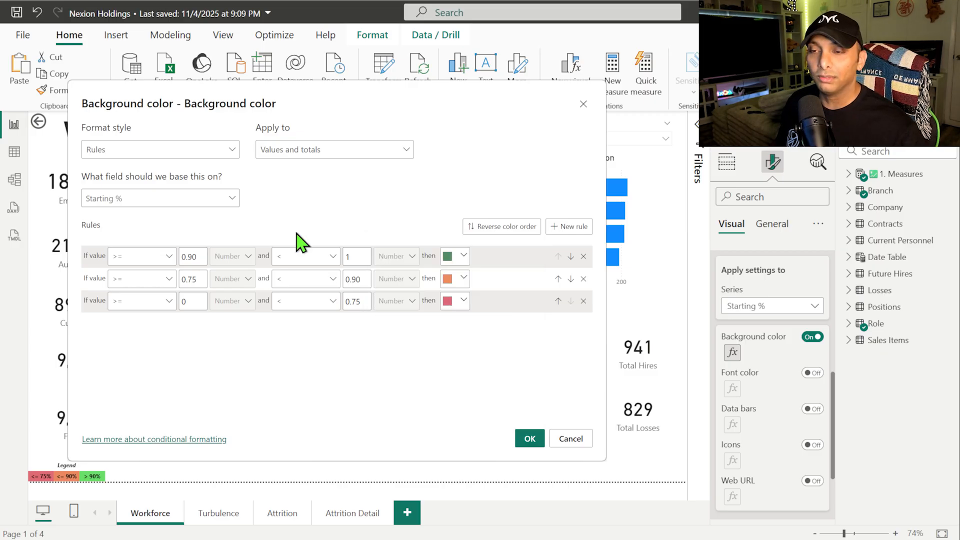
pyautogui.click(531, 439)
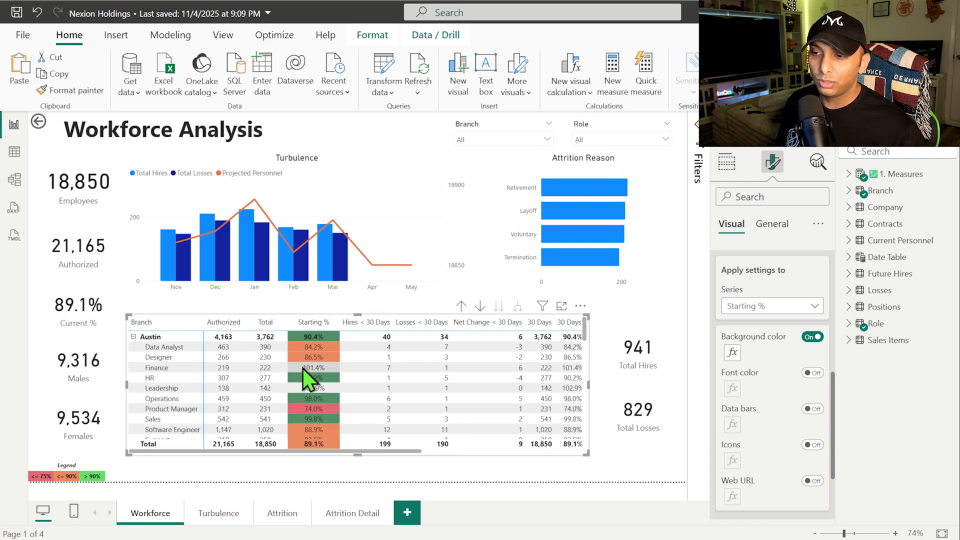
pyautogui.scroll(-5, 316, 373)
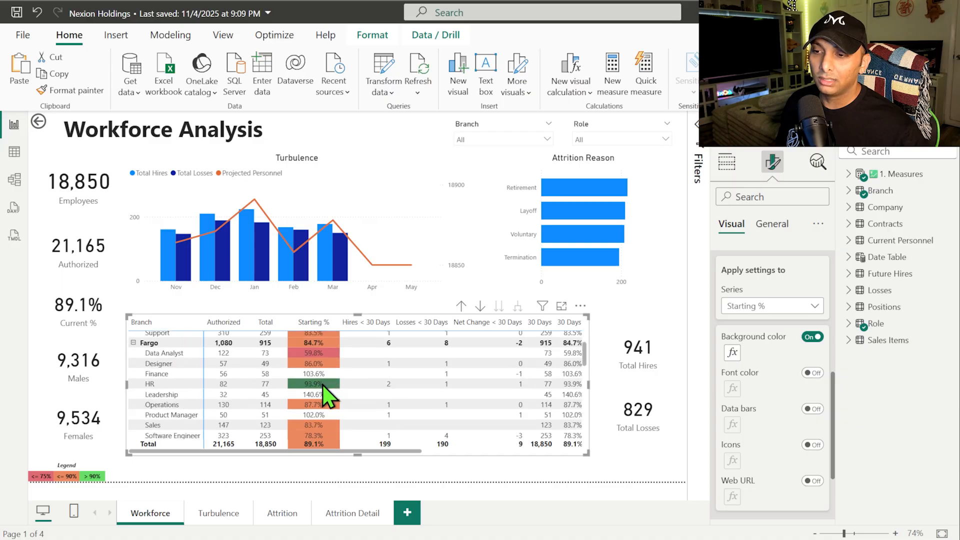
pyautogui.scroll(-3, 324, 397)
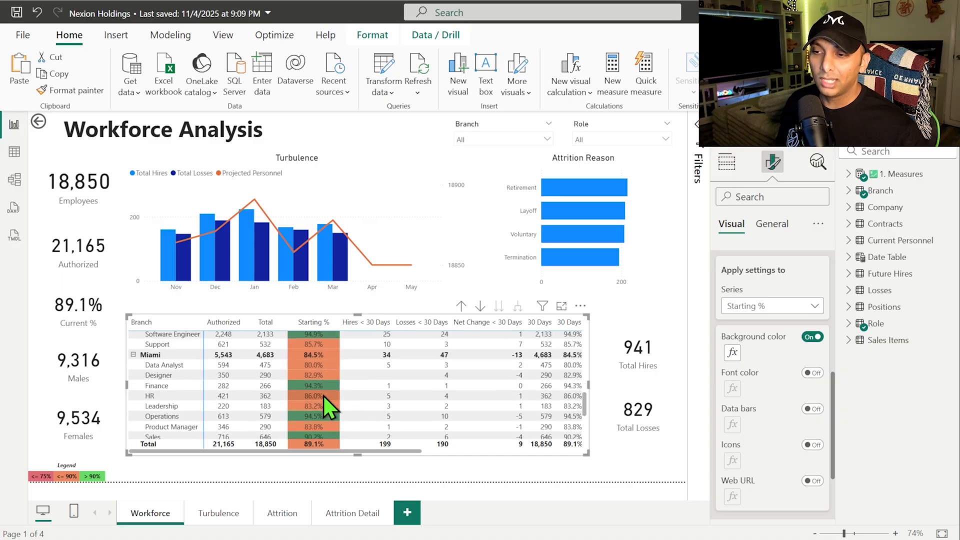
# Step: Change the legend labels to "< 90%" for orange, "< 75%" for red and ">= 90%" for green
pyautogui.click(70, 474)
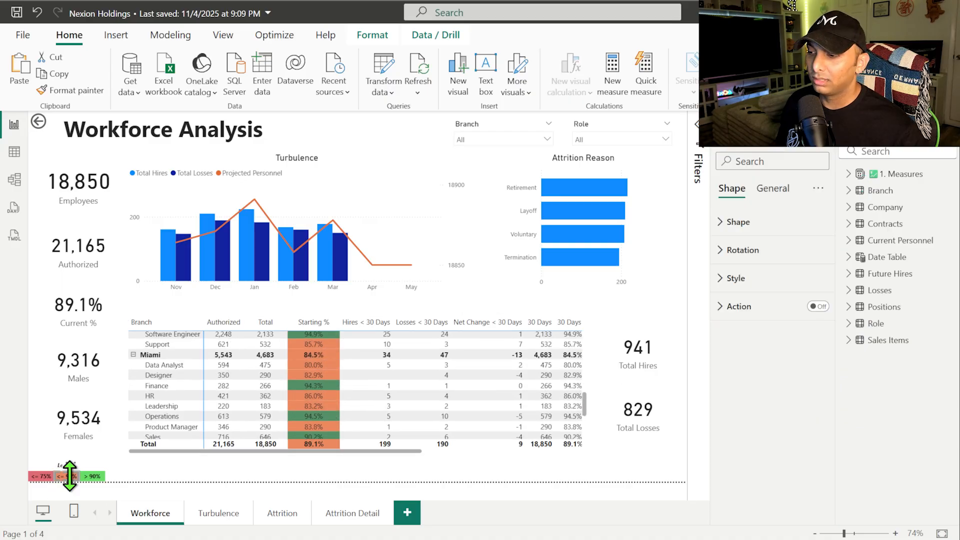
pyautogui.click(756, 289)
pyautogui.click(753, 468)
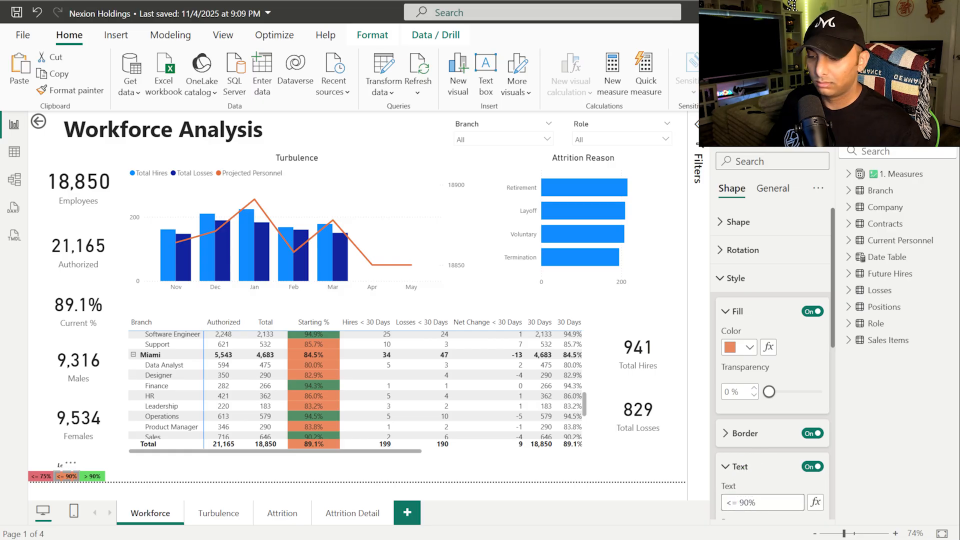
pyautogui.press('BackSpace')
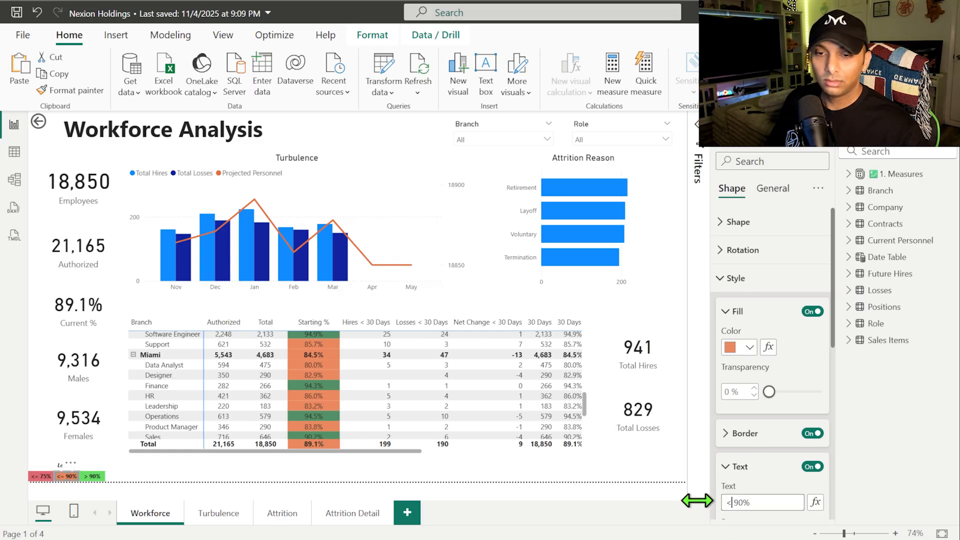
pyautogui.click(42, 477)
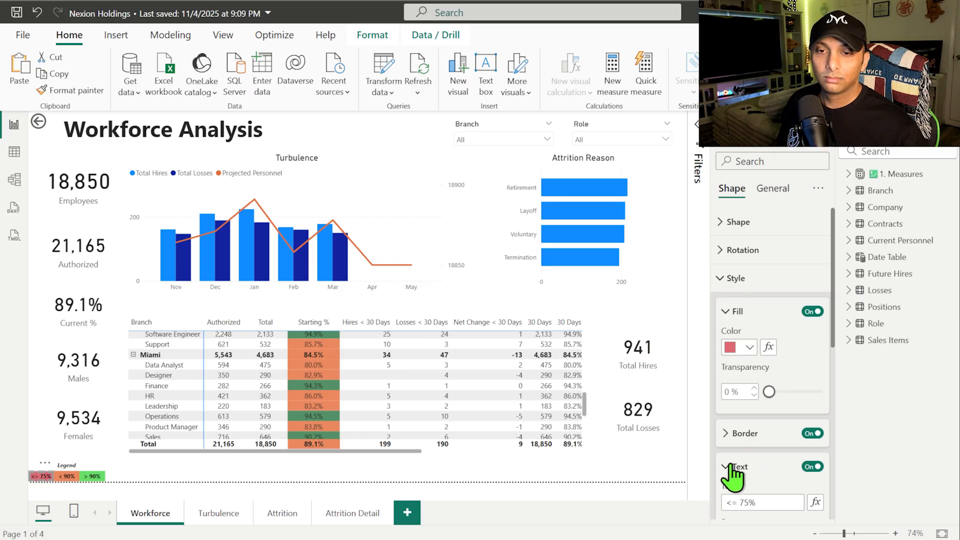
pyautogui.click(734, 503)
pyautogui.press('BackSpace')
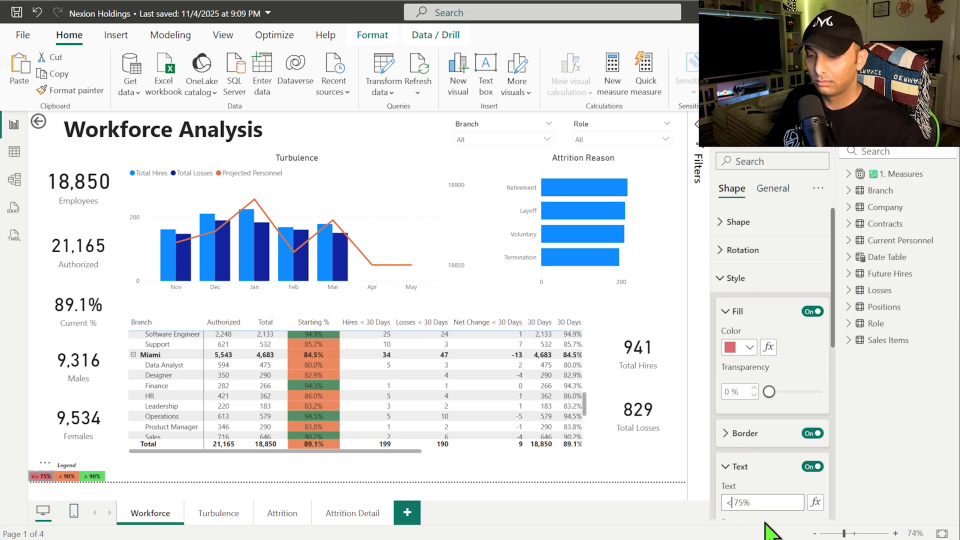
pyautogui.click(97, 477)
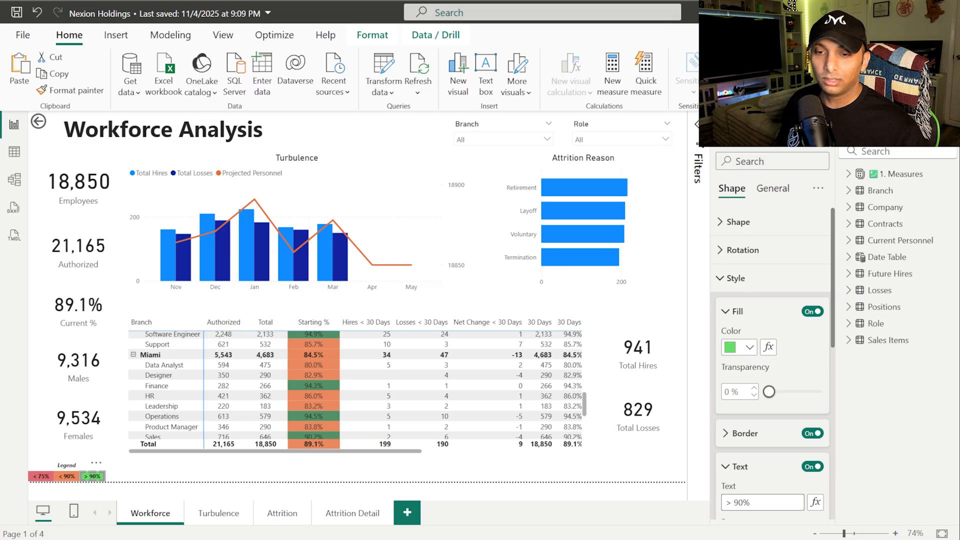
pyautogui.write('=')
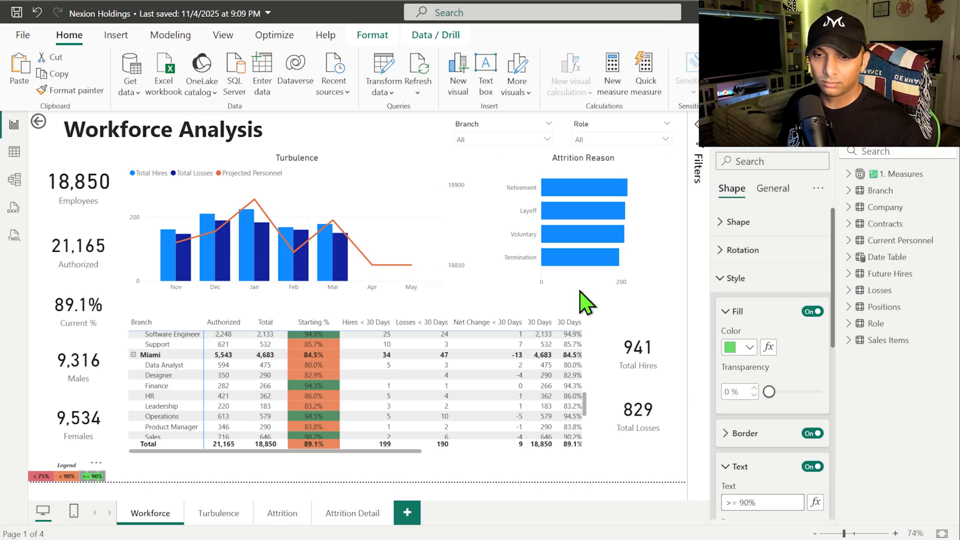
# Step: Set the upper limit of the green Starting % background rule to 10 and check the matrix colouring
pyautogui.click(480, 451)
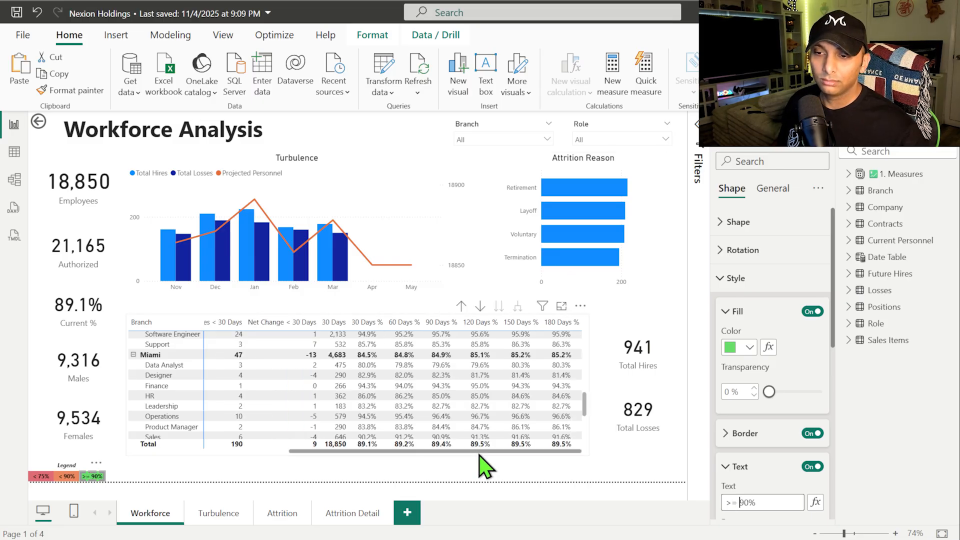
pyautogui.scroll(-10, 789, 403)
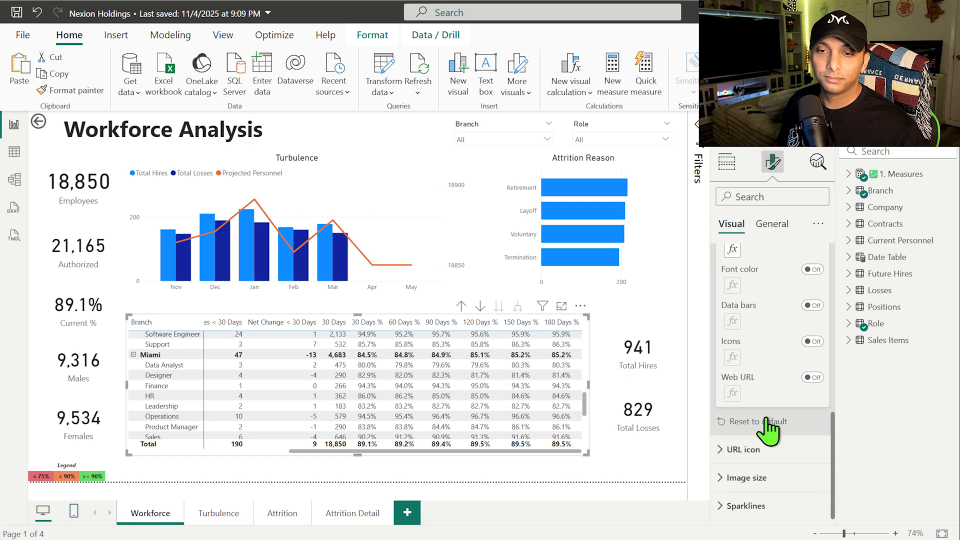
pyautogui.scroll(5, 769, 399)
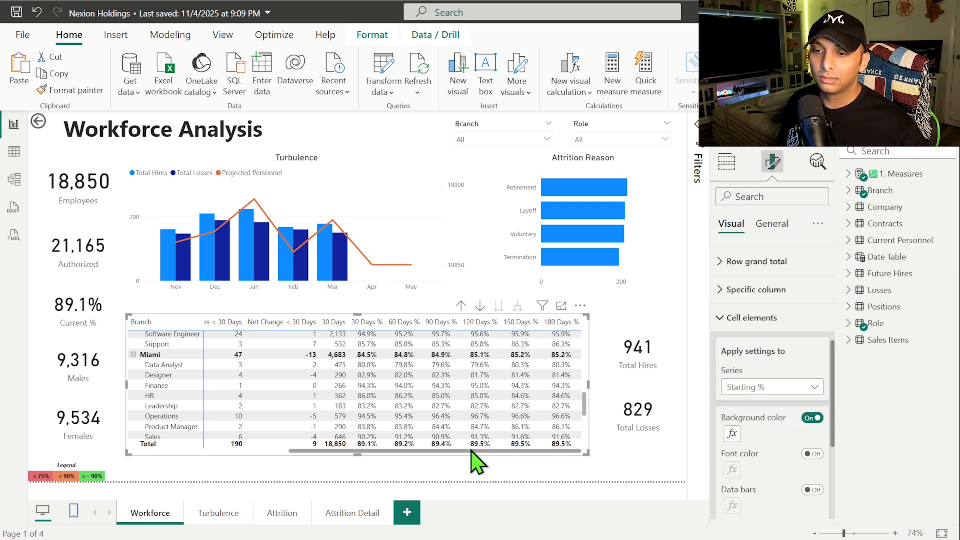
pyautogui.moveTo(473, 452); pyautogui.dragTo(288, 461)
pyautogui.scroll(3, 340, 415)
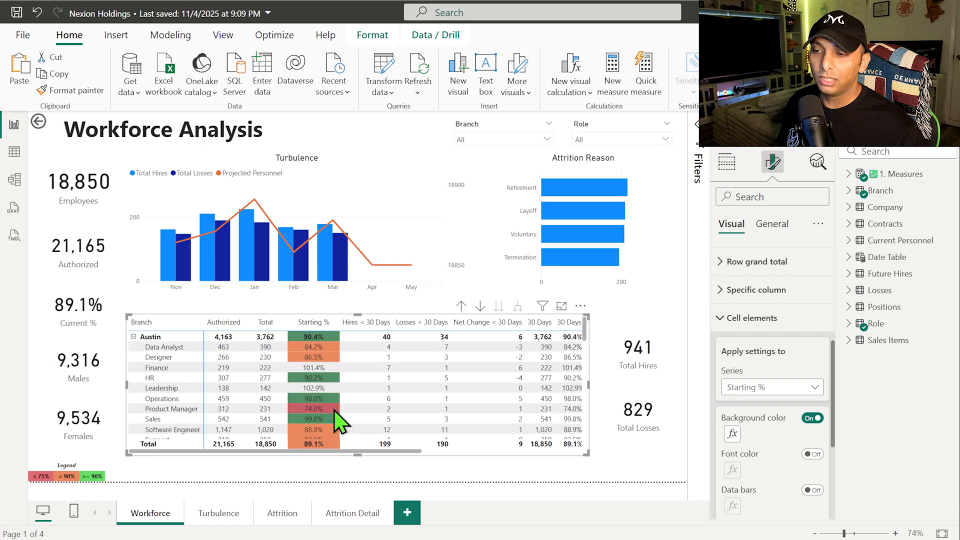
pyautogui.click(731, 434)
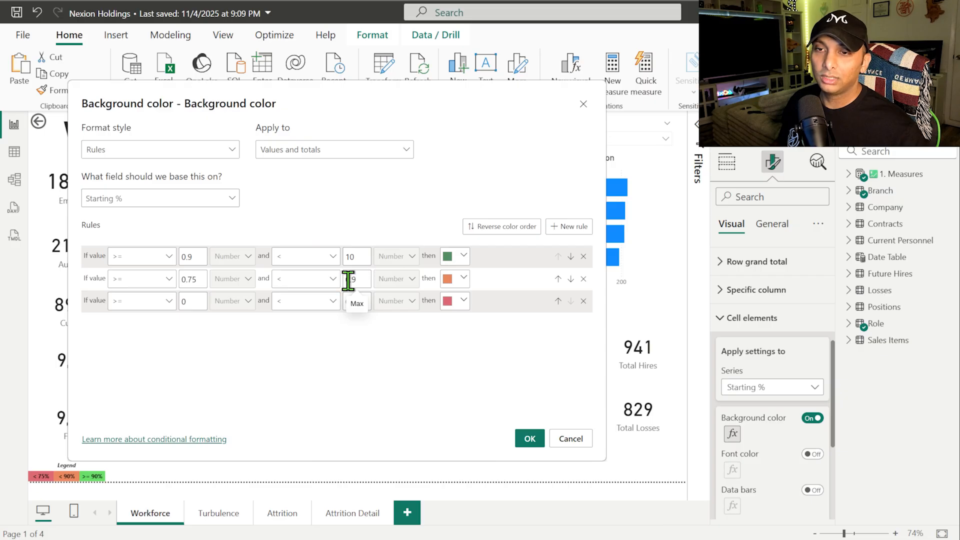
pyautogui.click(525, 440)
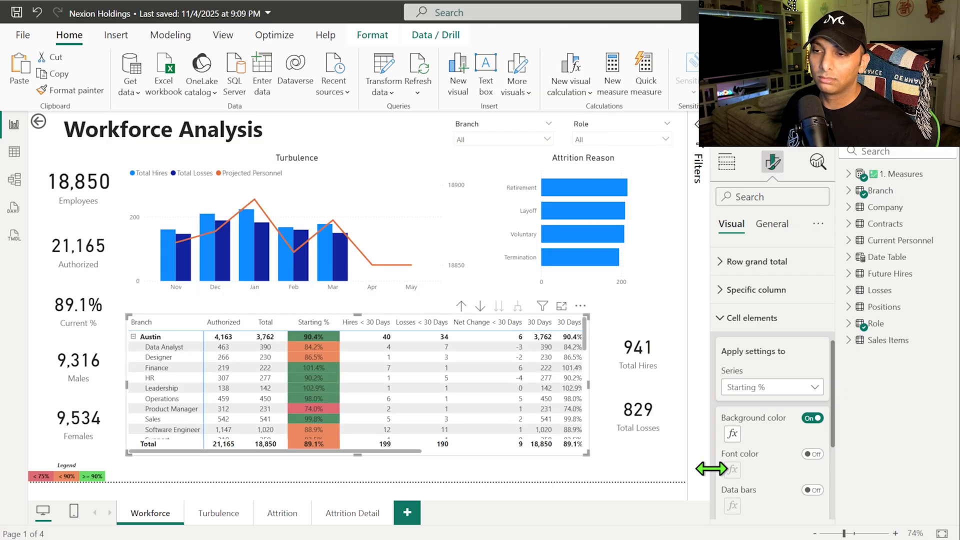
pyautogui.scroll(-4, 350, 389)
pyautogui.scroll(-6, 350, 390)
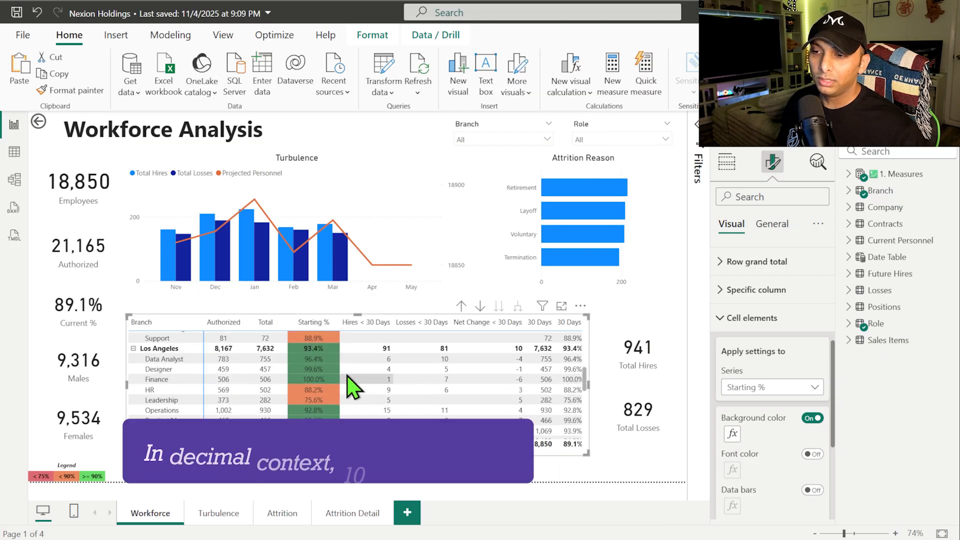
pyautogui.scroll(10, 346, 388)
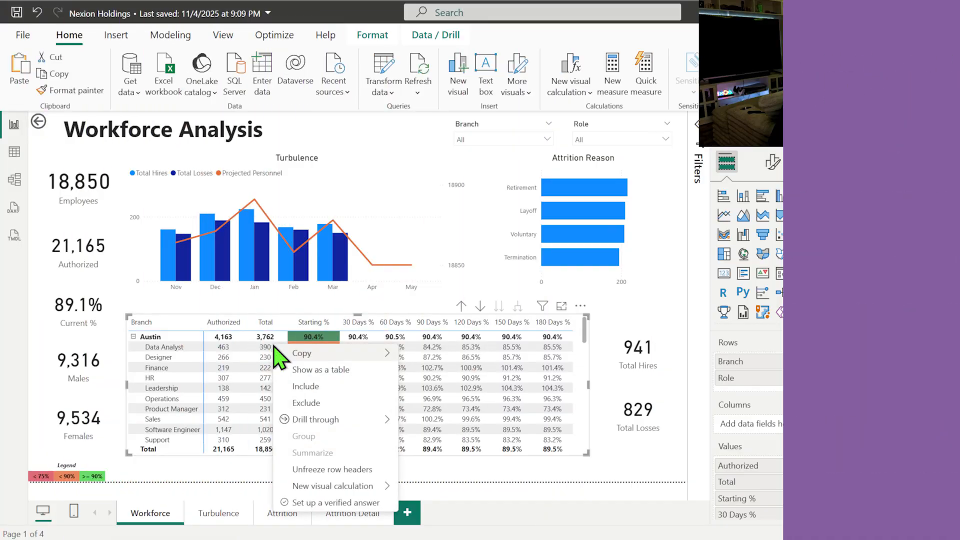
# Step: Drill through from the Austin Data Analyst row of the matrix to Attrition Detail and inspect the Current table
pyautogui.moveTo(303, 427)
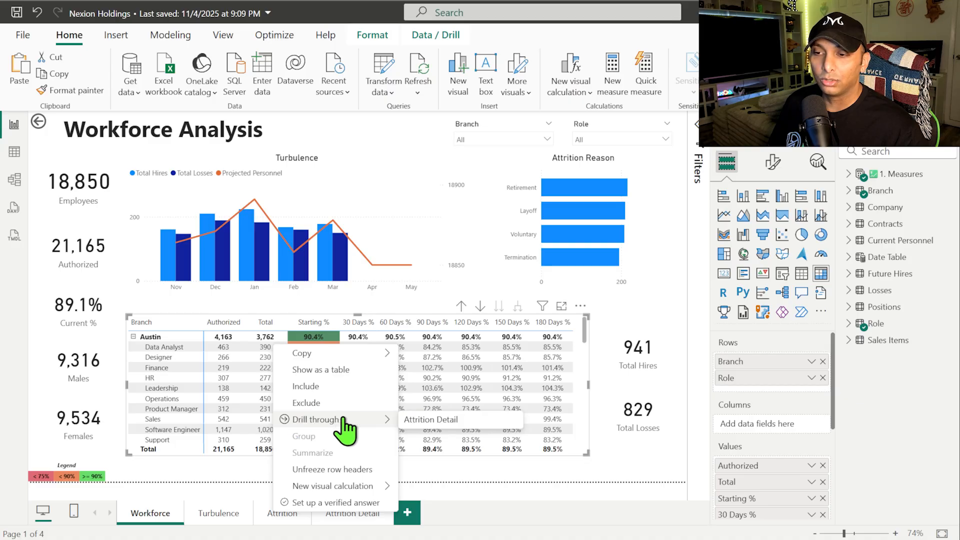
pyautogui.click(442, 424)
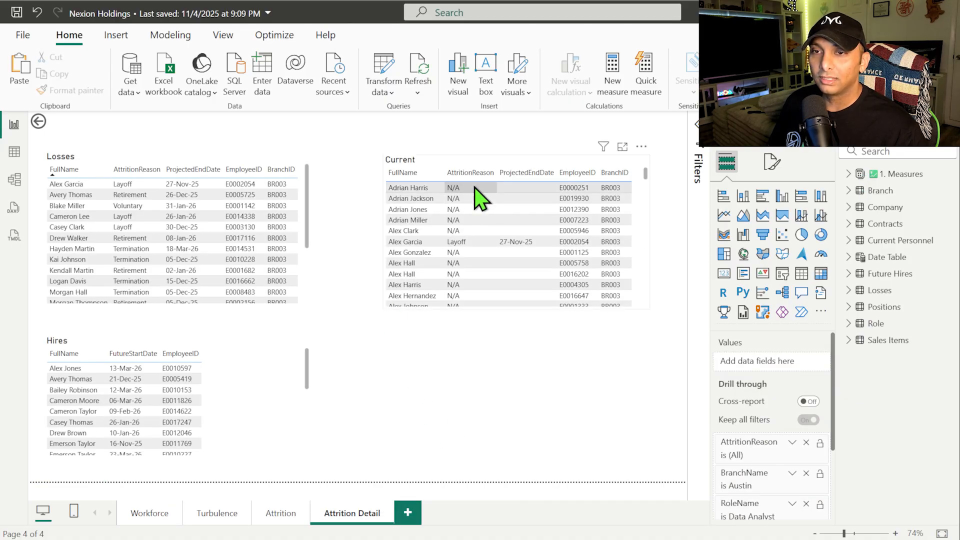
pyautogui.click(619, 178)
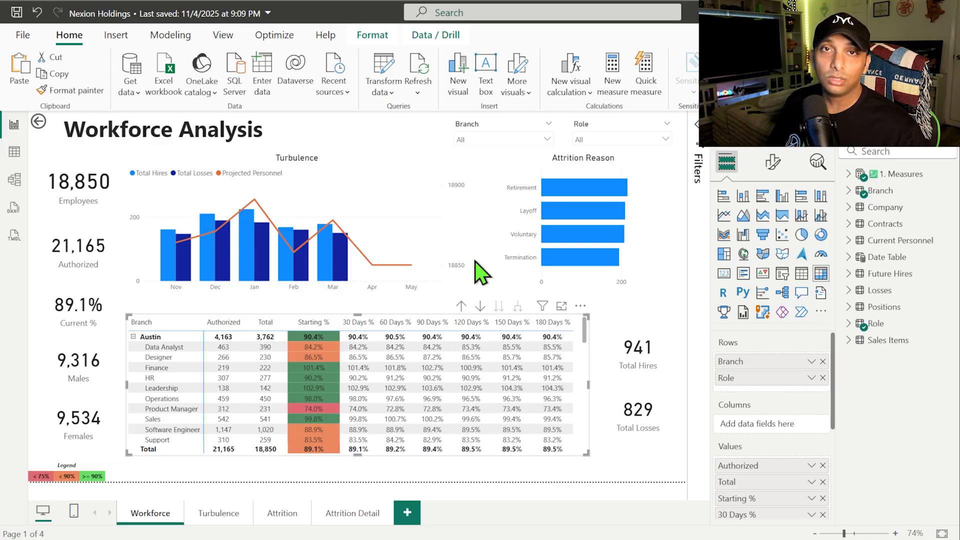
# Step: Examine the gender tooltips on the Turbulence and Attrition Reason charts, and cross-filter the page by Austin's Finance total before clearing it
pyautogui.click(386, 128)
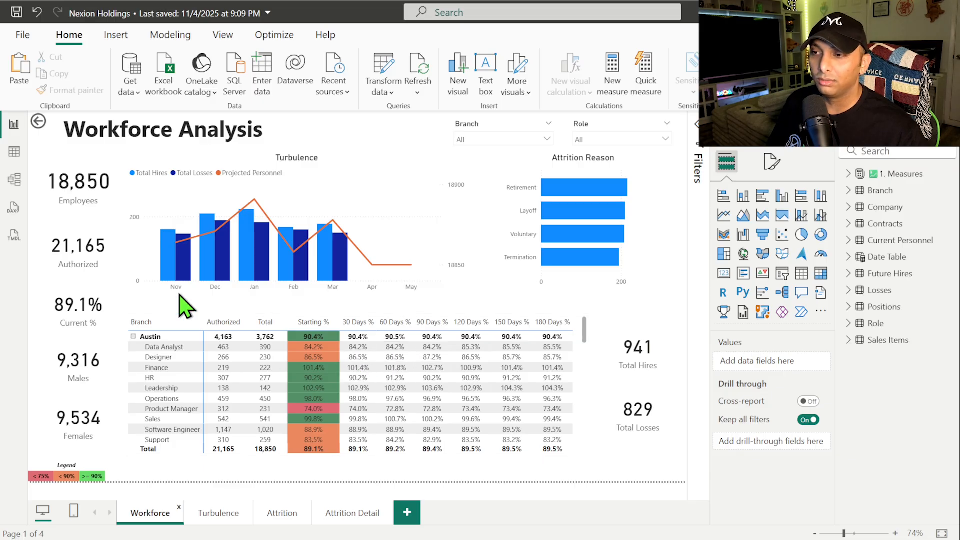
pyautogui.moveTo(174, 264)
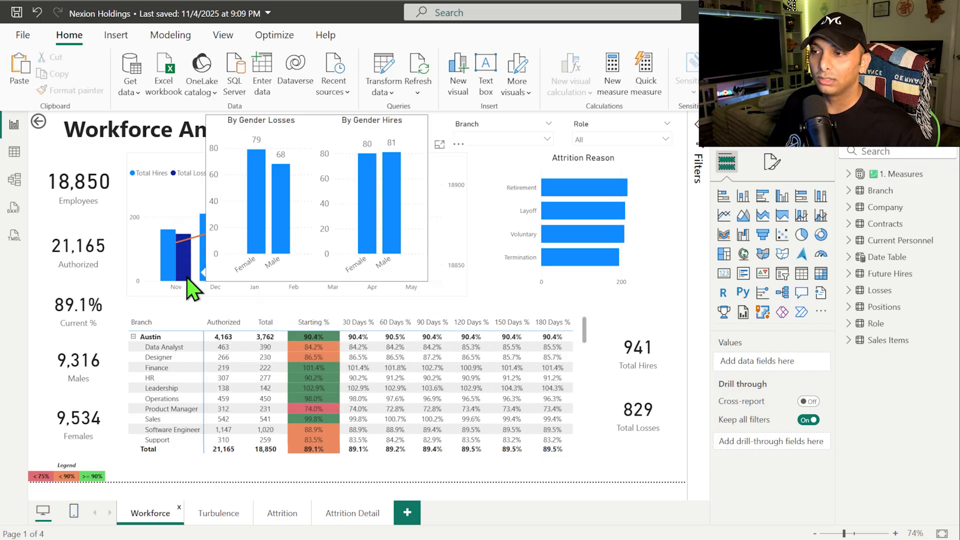
pyautogui.moveTo(211, 240)
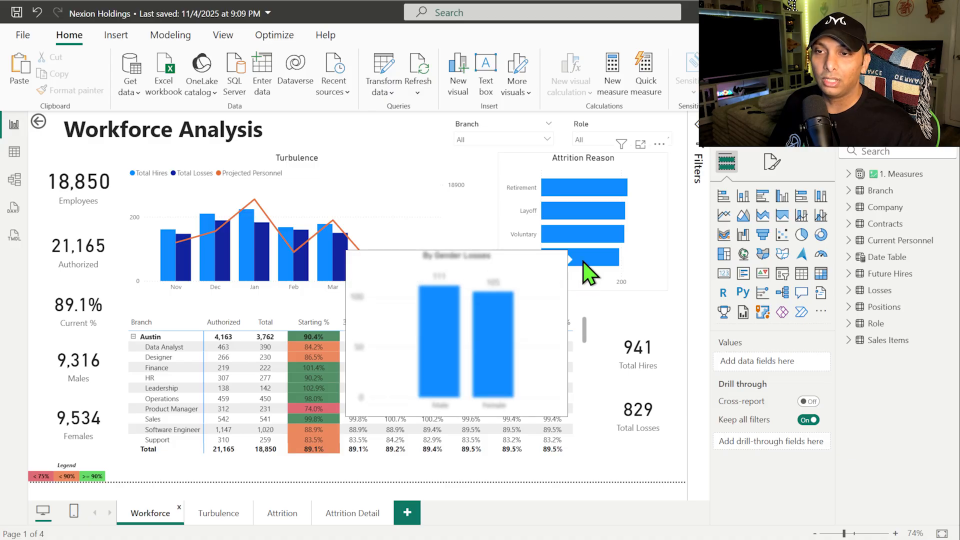
pyautogui.click(263, 369)
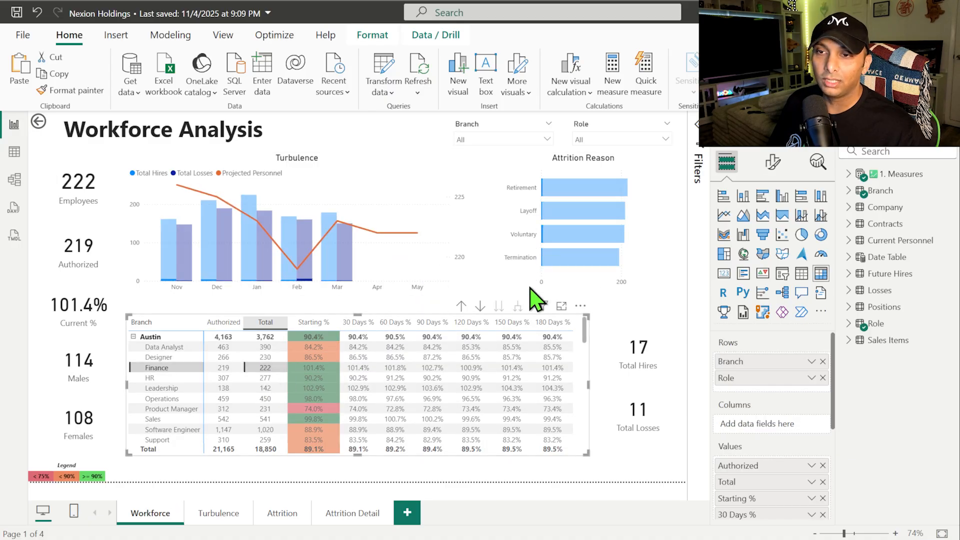
pyautogui.moveTo(544, 239)
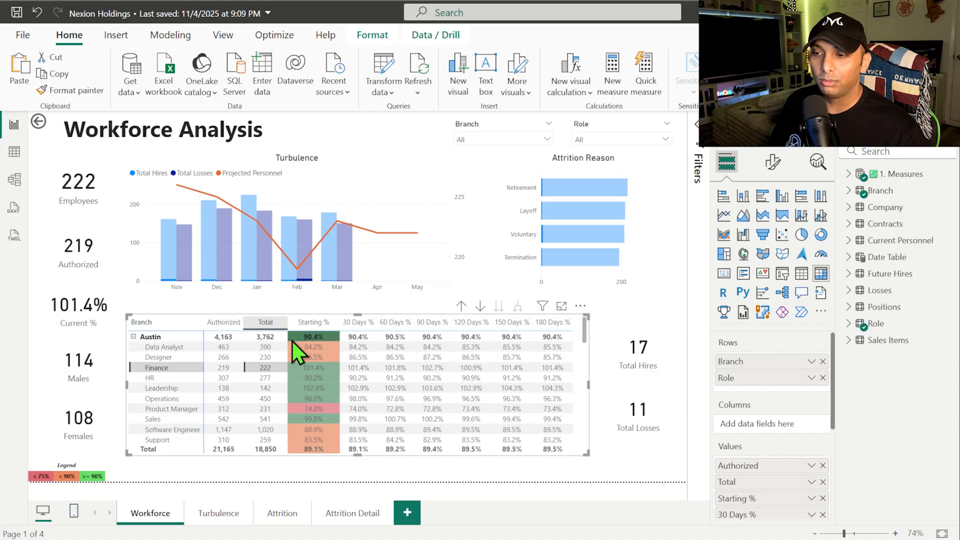
pyautogui.click(263, 369)
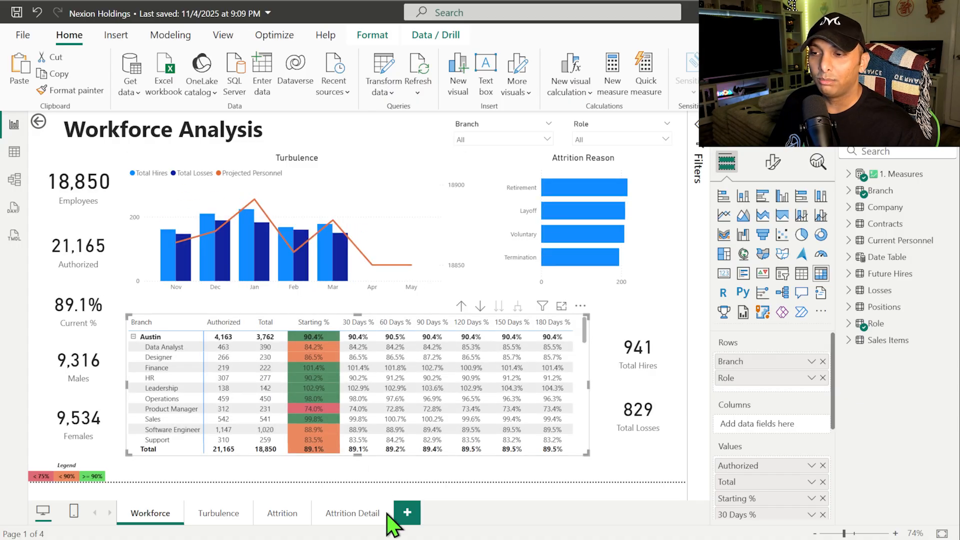
# Step: Insert a table visual on the Attrition Detail page, enlarge it and move it slightly down from the page's upper edge
pyautogui.click(351, 515)
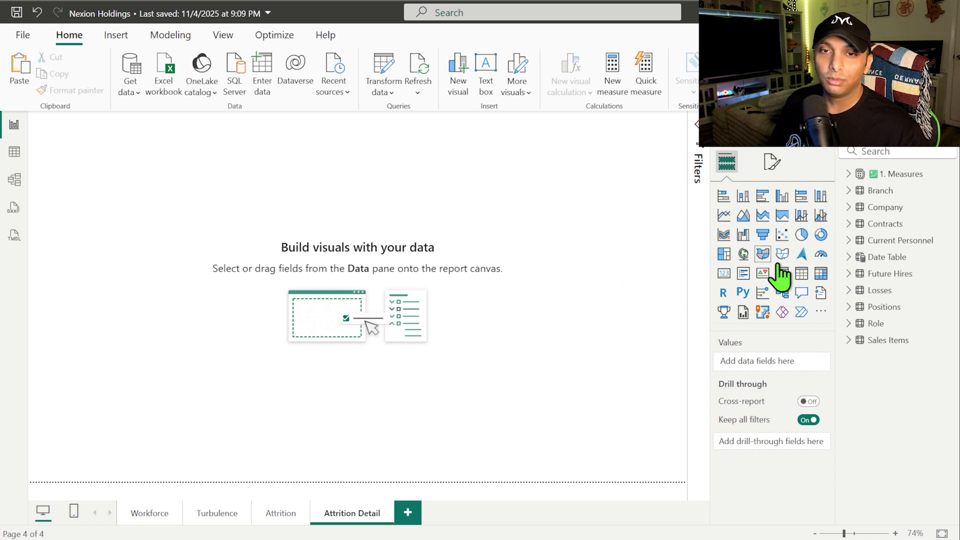
pyautogui.click(802, 273)
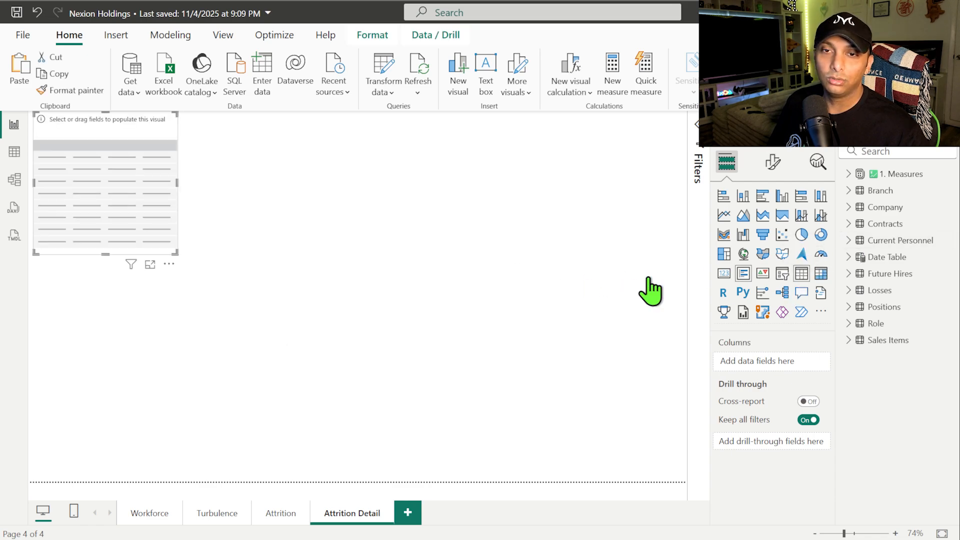
pyautogui.moveTo(178, 253); pyautogui.dragTo(229, 299)
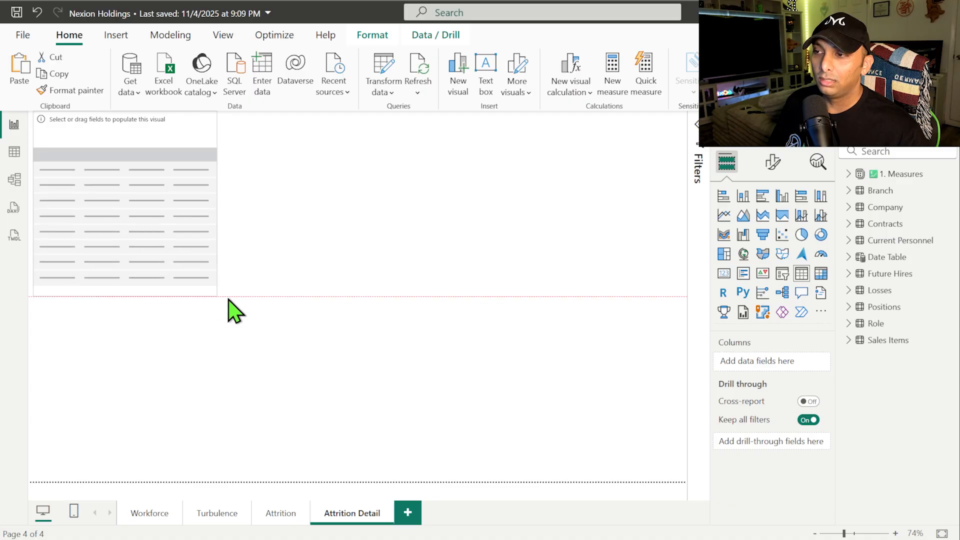
pyautogui.moveTo(189, 193)
pyautogui.mouseDown()
pyautogui.moveTo(203, 225)
pyautogui.moveTo(189, 207)
pyautogui.mouseUp()
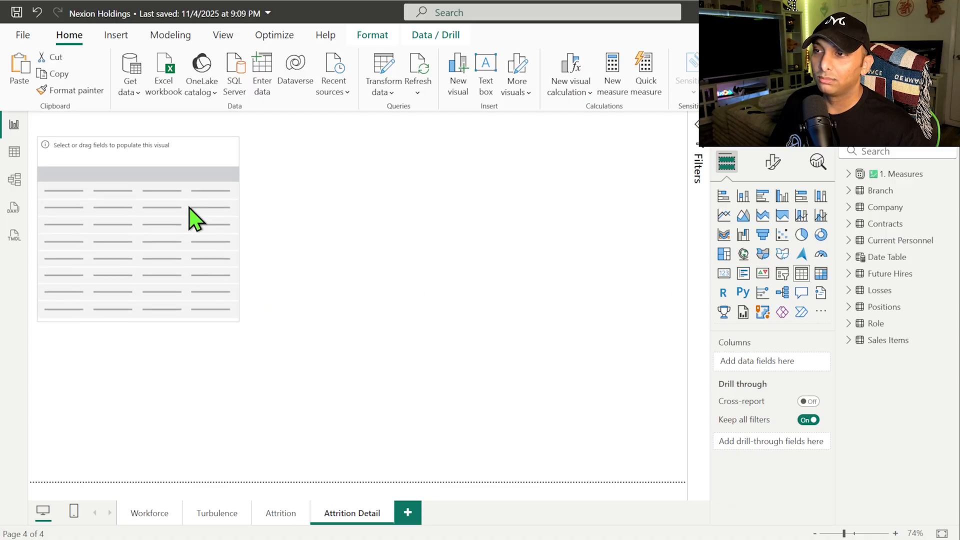
# Step: Add EmployeeID, FullName, BranchID, Gender and Title from Current Personnel to the empty table, and widen it to fit the Title column
pyautogui.click(859, 241)
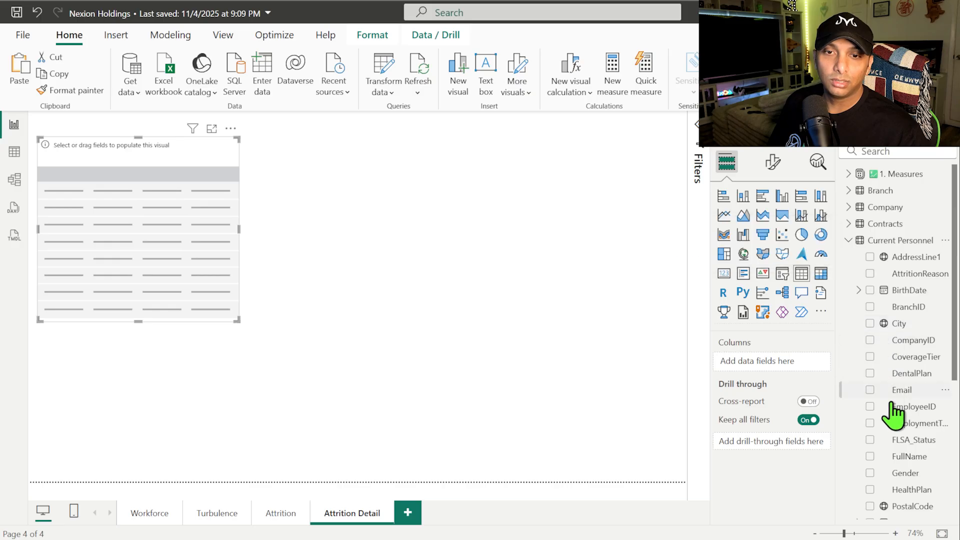
pyautogui.click(870, 407)
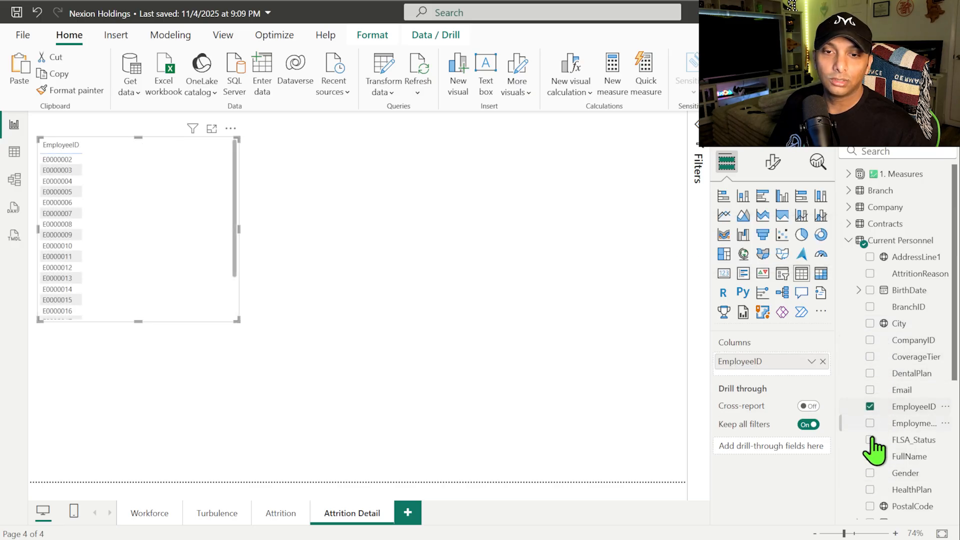
pyautogui.click(870, 456)
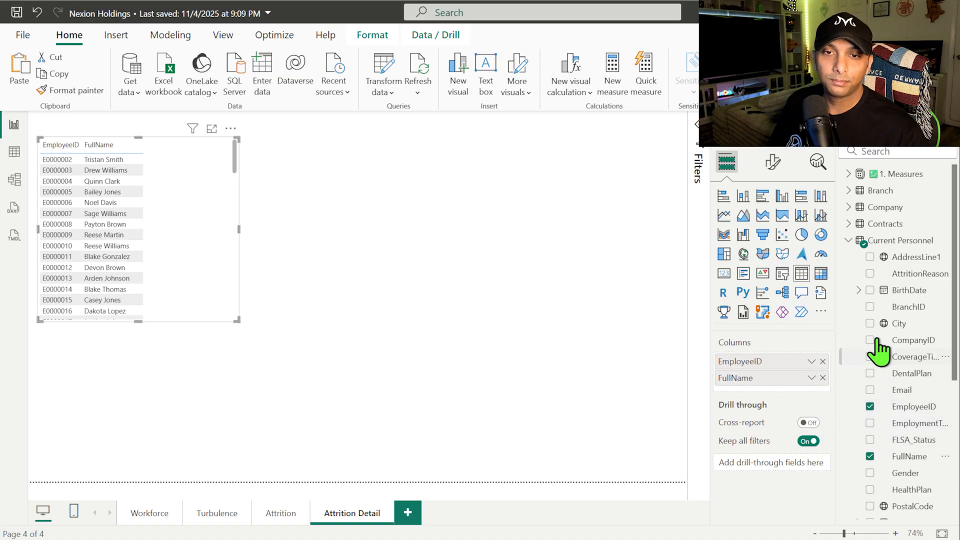
pyautogui.click(871, 306)
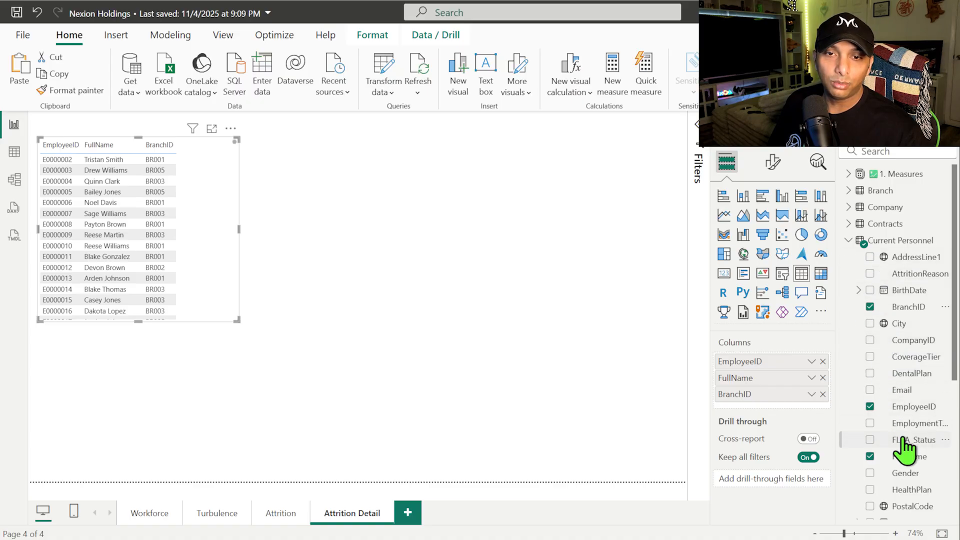
pyautogui.click(875, 474)
pyautogui.scroll(-4, 886, 456)
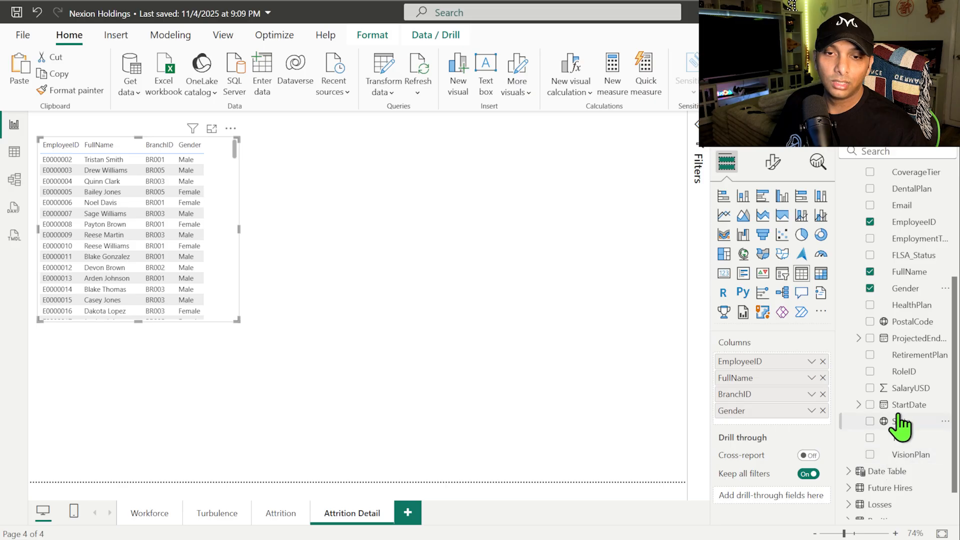
pyautogui.click(870, 439)
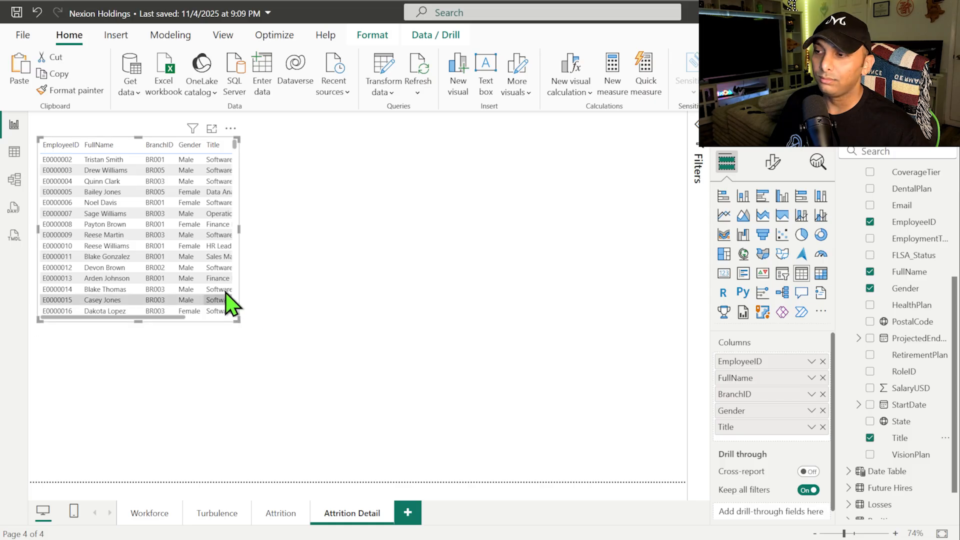
pyautogui.moveTo(246, 226); pyautogui.dragTo(305, 245)
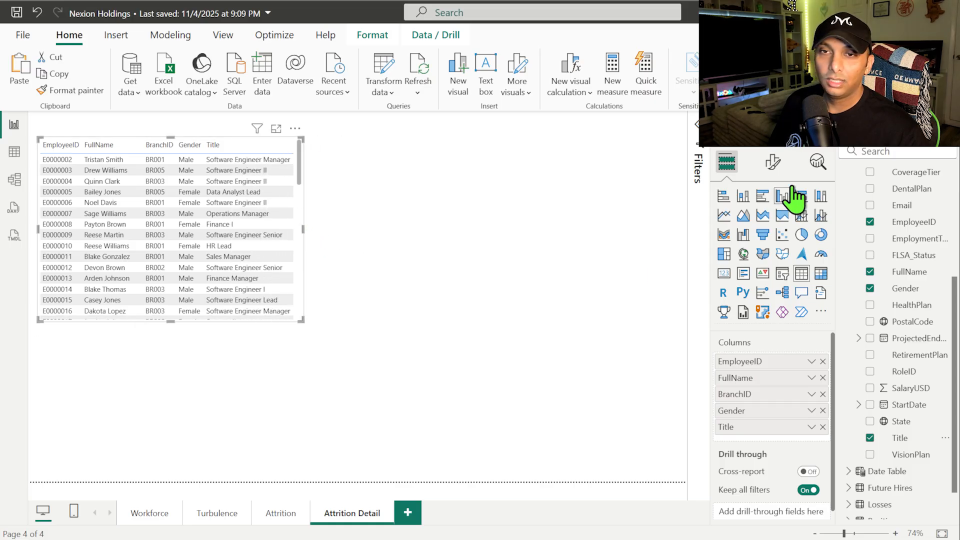
# Step: Turn on the table's title, set its text to Current Personnel and centre it horizontally
pyautogui.click(774, 162)
pyautogui.click(772, 224)
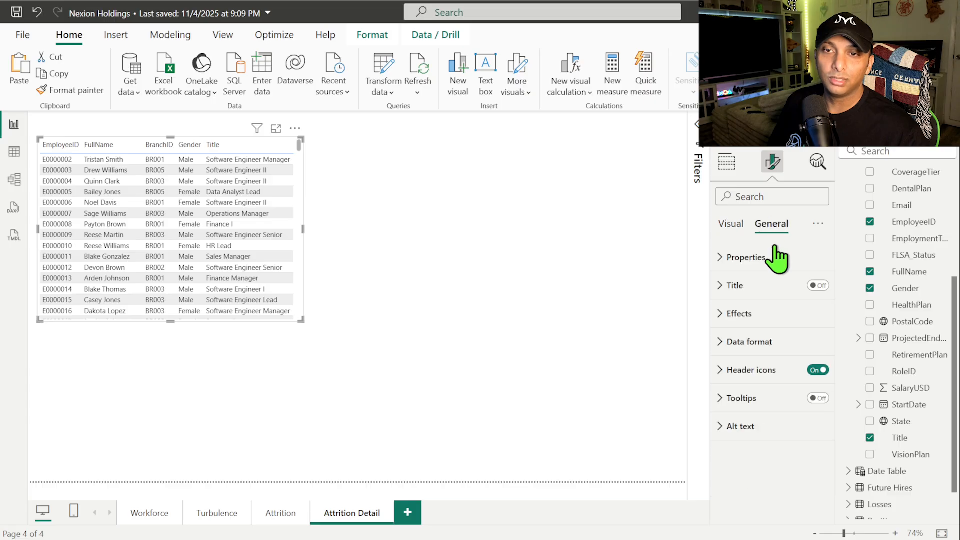
pyautogui.click(806, 295)
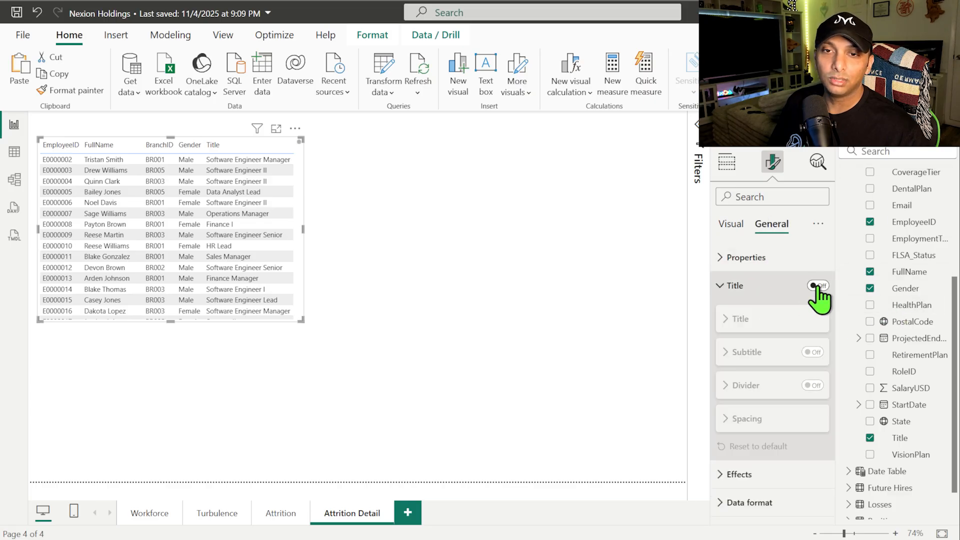
pyautogui.click(817, 288)
pyautogui.click(745, 355)
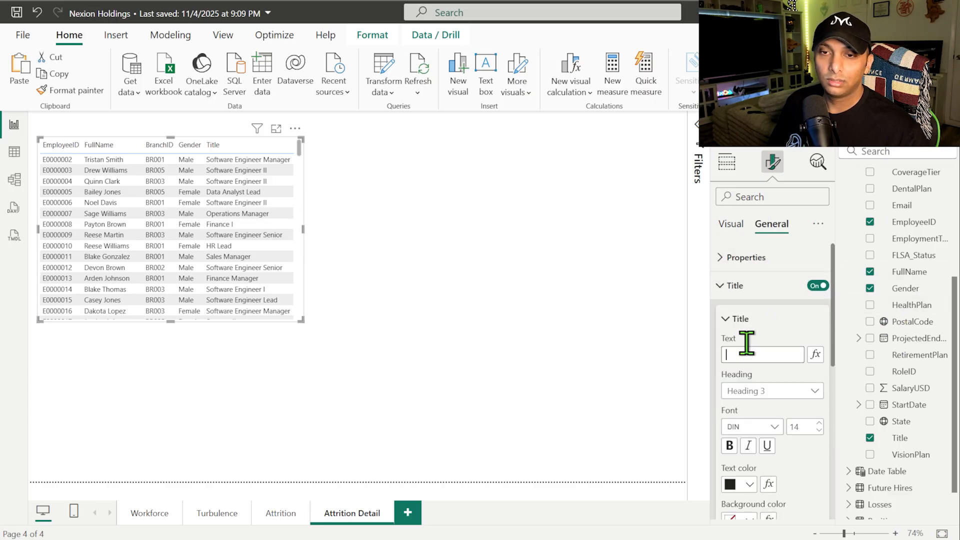
pyautogui.write('Current Personnel')
pyautogui.press('Return')
pyautogui.click(734, 322)
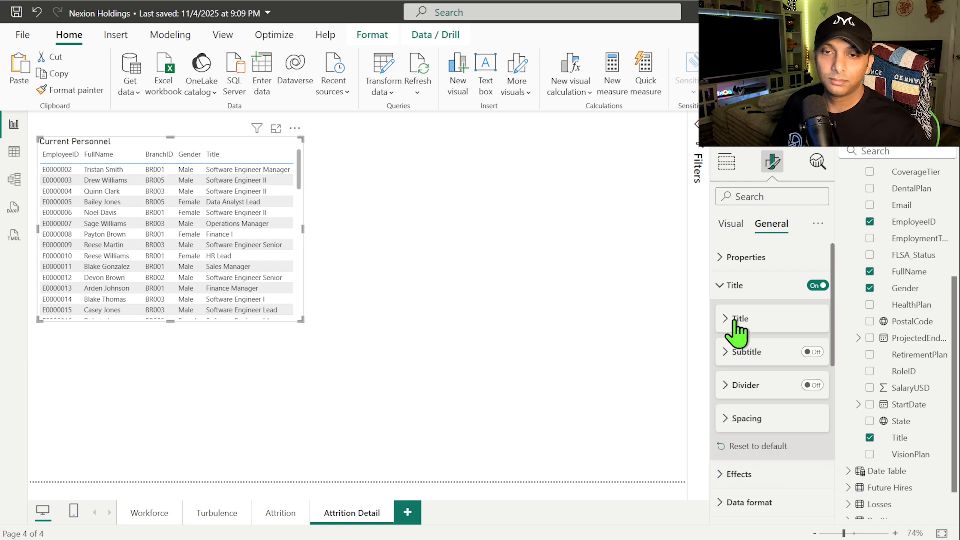
pyautogui.click(734, 322)
pyautogui.scroll(-3, 745, 370)
pyautogui.click(748, 377)
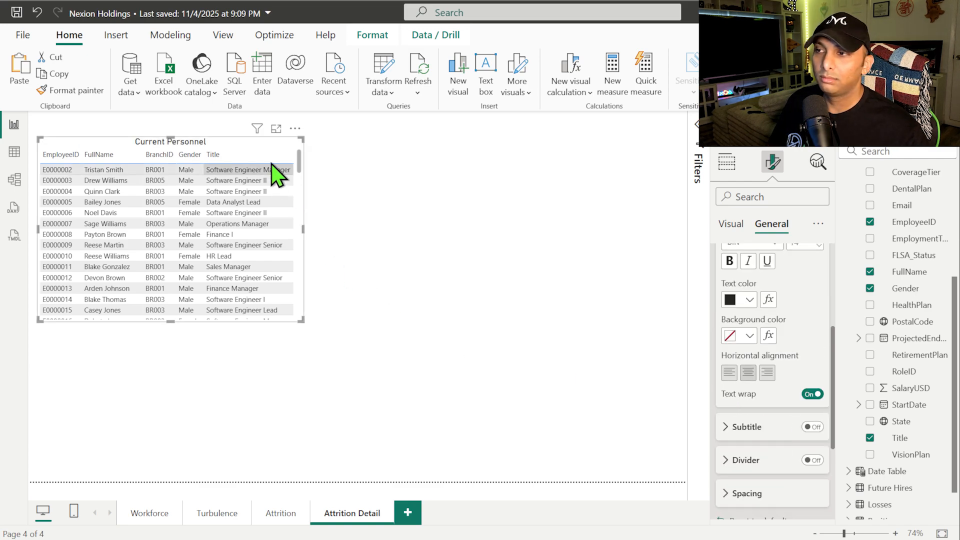
# Step: Duplicate the Current Personnel table, place the copy beside the original with tops aligned, and title it Losses
pyautogui.moveTo(253, 139); pyautogui.dragTo(532, 154)
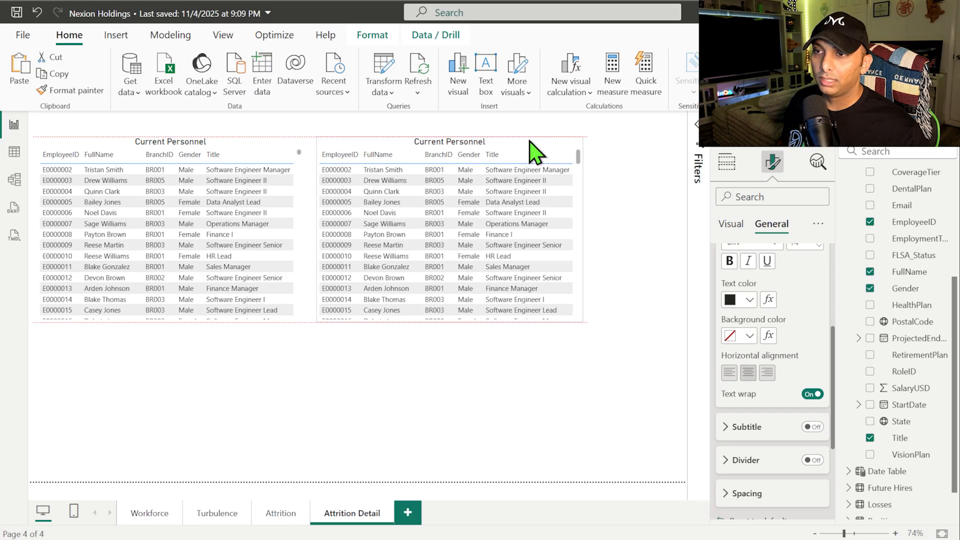
pyautogui.scroll(6, 746, 307)
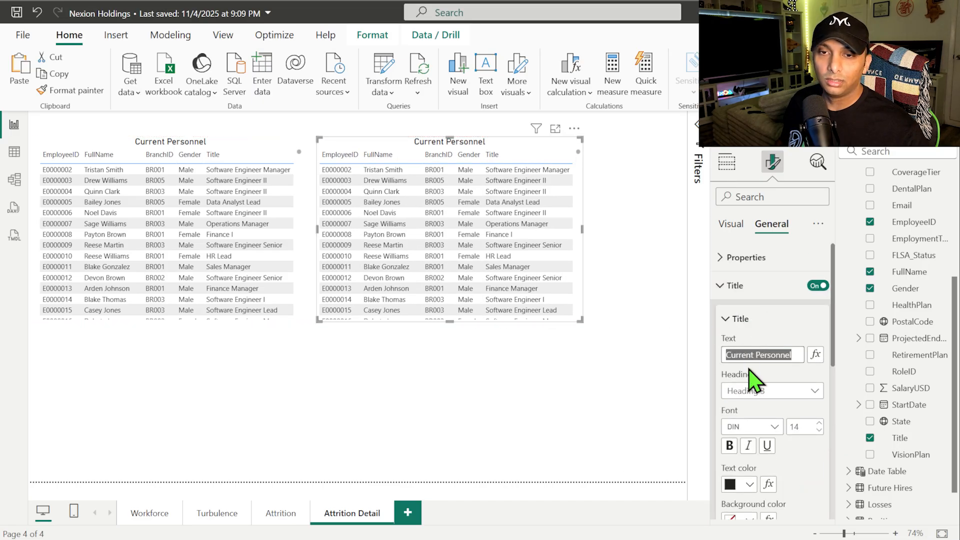
pyautogui.write('Losses')
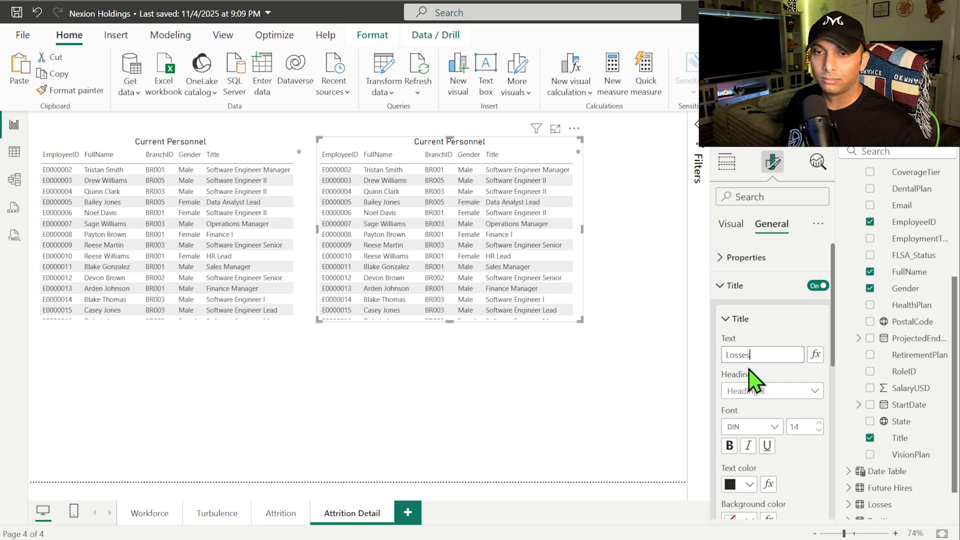
pyautogui.click(744, 321)
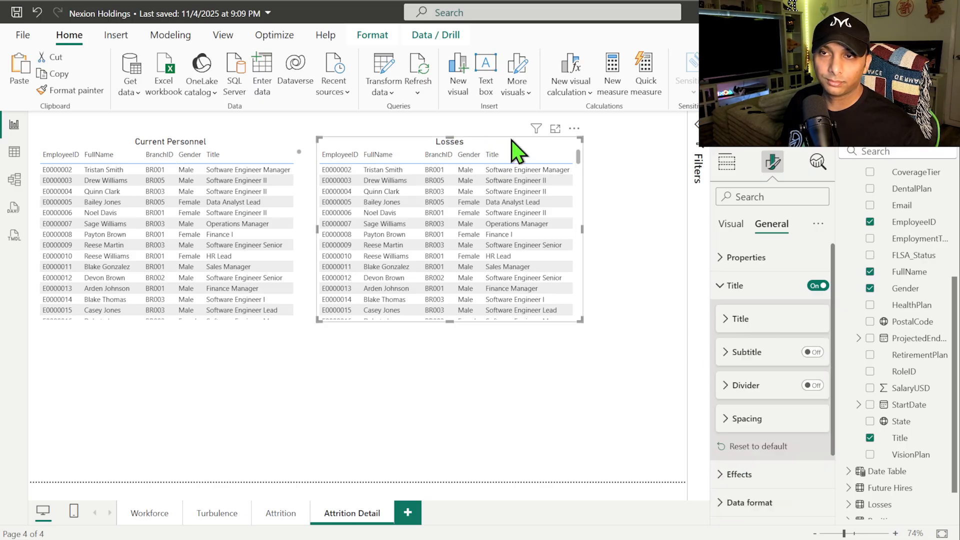
# Step: Remove all five Current Personnel fields from the table titled Losses
pyautogui.scroll(5, 876, 295)
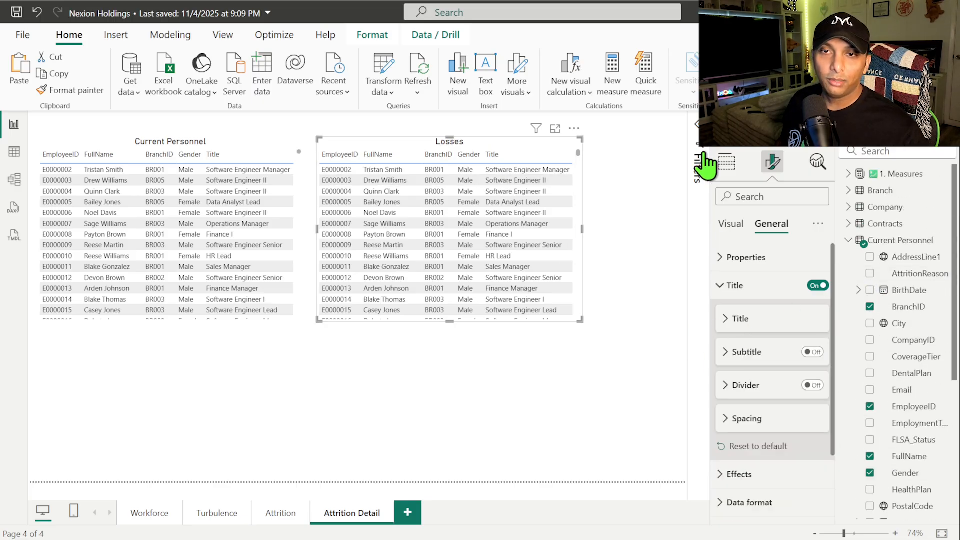
pyautogui.click(727, 161)
pyautogui.click(822, 362)
pyautogui.click(823, 361)
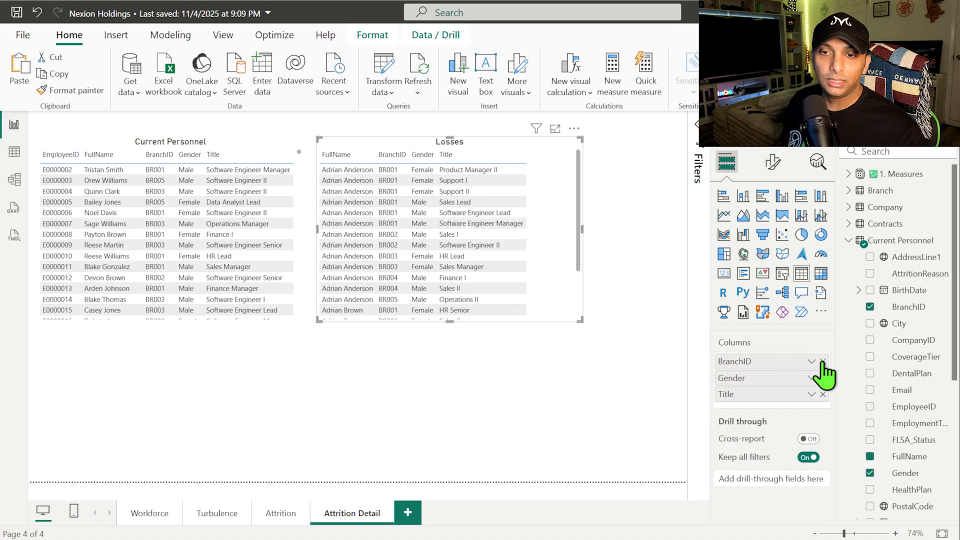
pyautogui.click(823, 362)
pyautogui.click(823, 361)
pyautogui.click(822, 362)
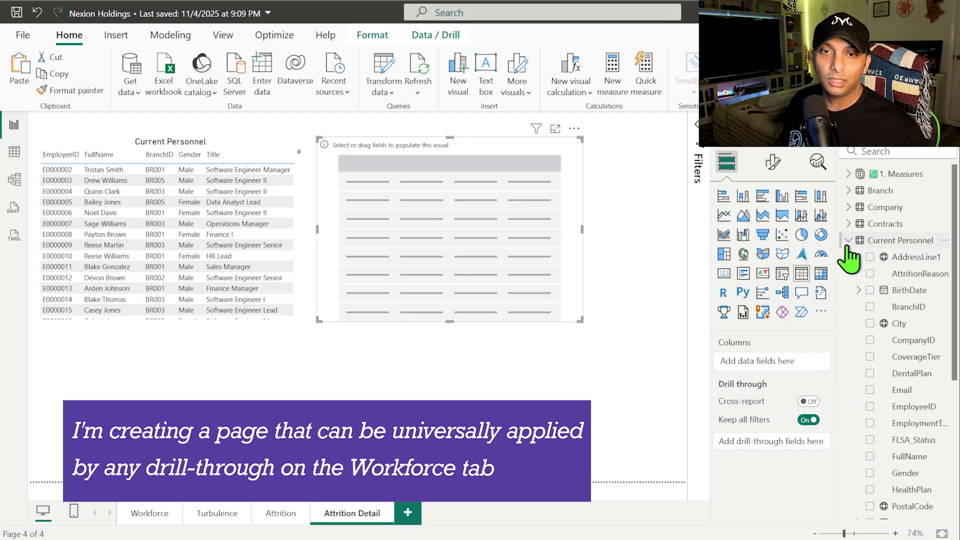
# Step: Fill the emptied table with EmployeeID, FullName, BranchID, Gender and Title from the Losses data table
pyautogui.click(849, 241)
pyautogui.click(865, 290)
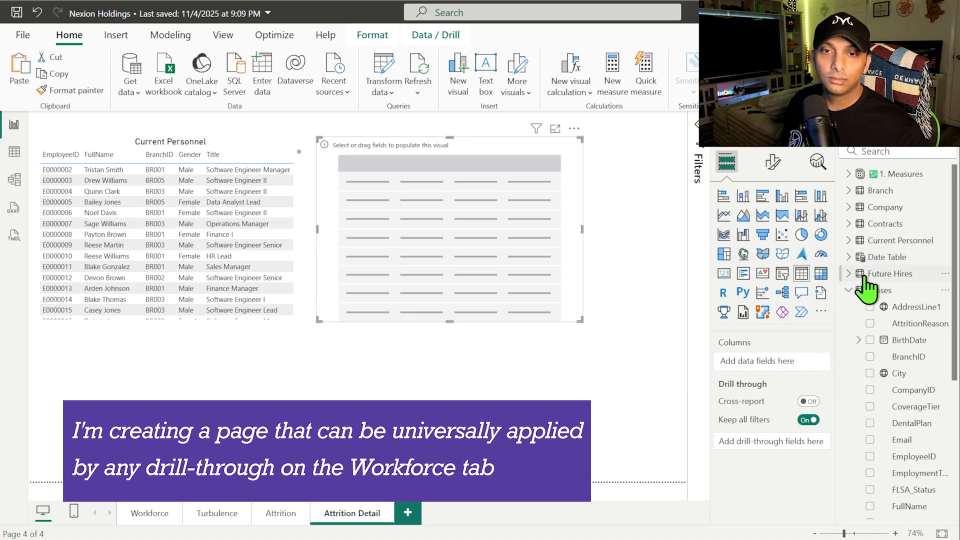
pyautogui.scroll(-4, 868, 287)
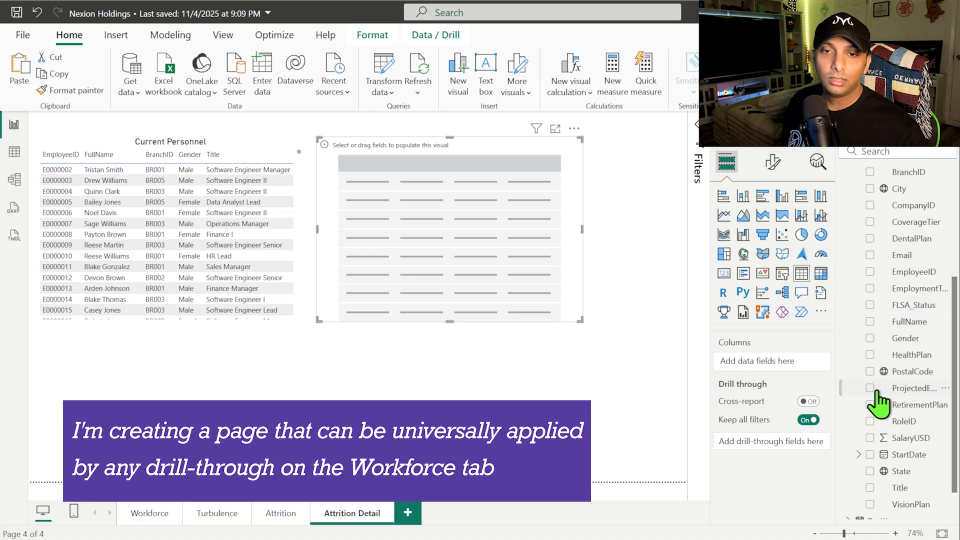
pyautogui.click(871, 272)
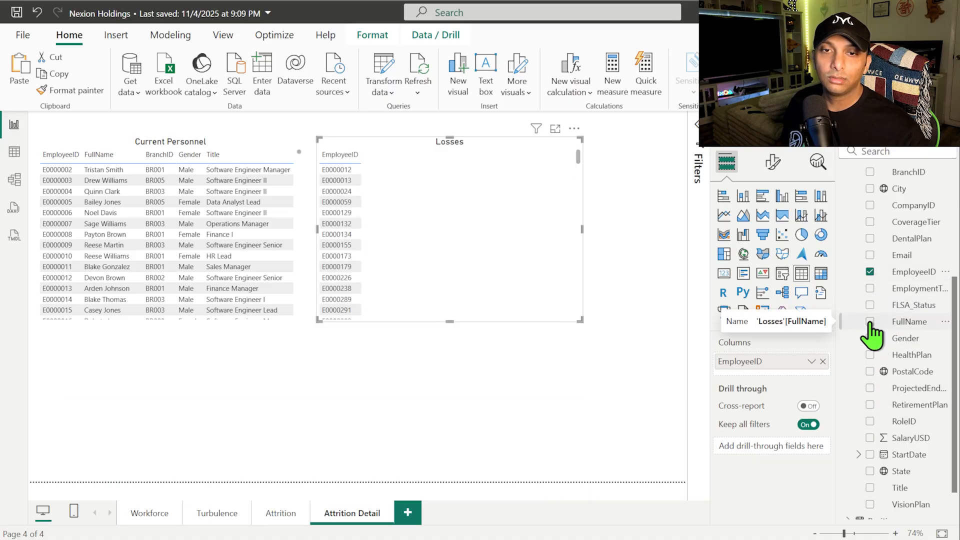
pyautogui.click(871, 323)
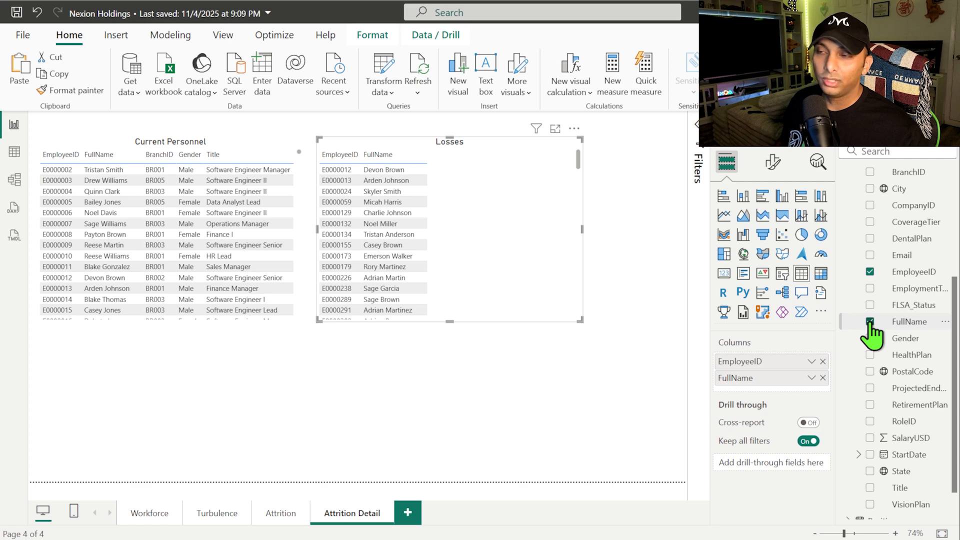
pyautogui.scroll(3, 875, 332)
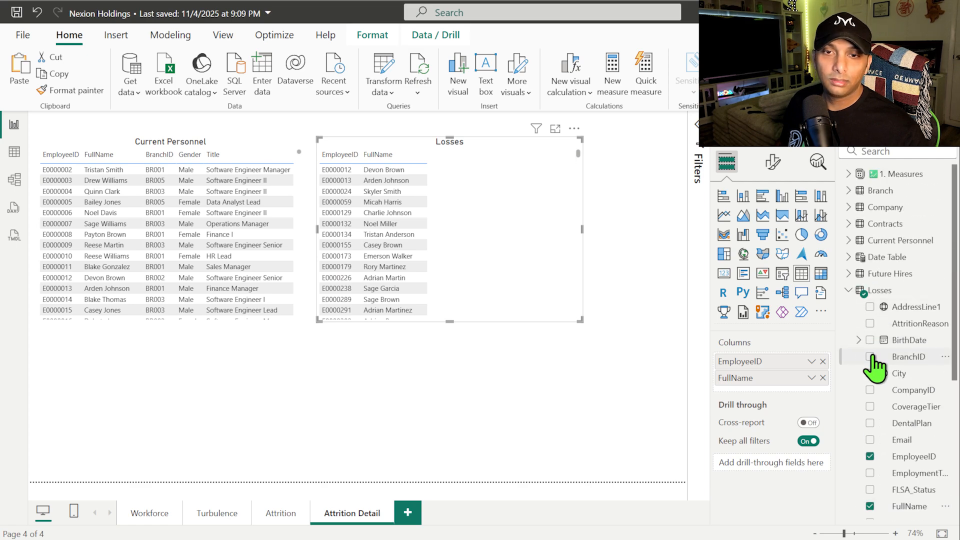
pyautogui.click(871, 357)
pyautogui.scroll(-4, 882, 383)
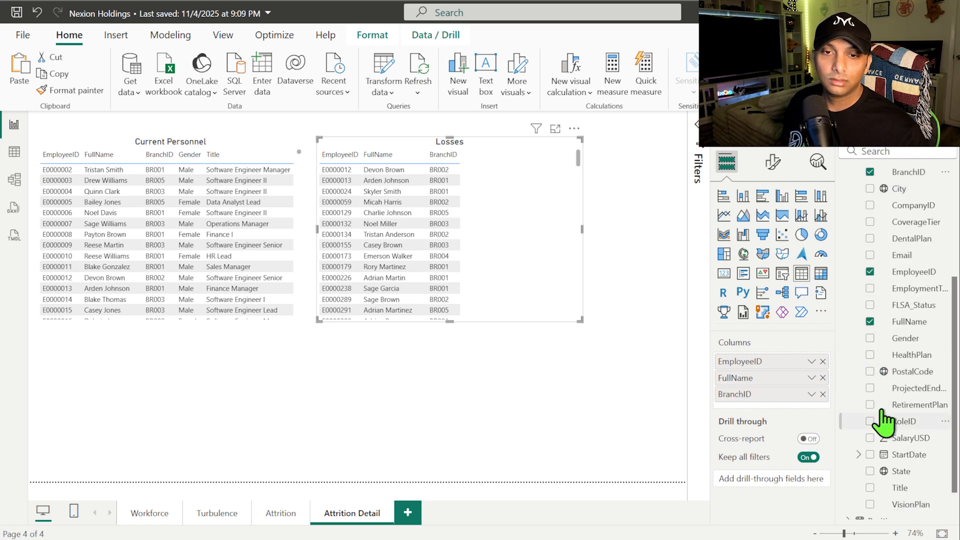
pyautogui.click(870, 339)
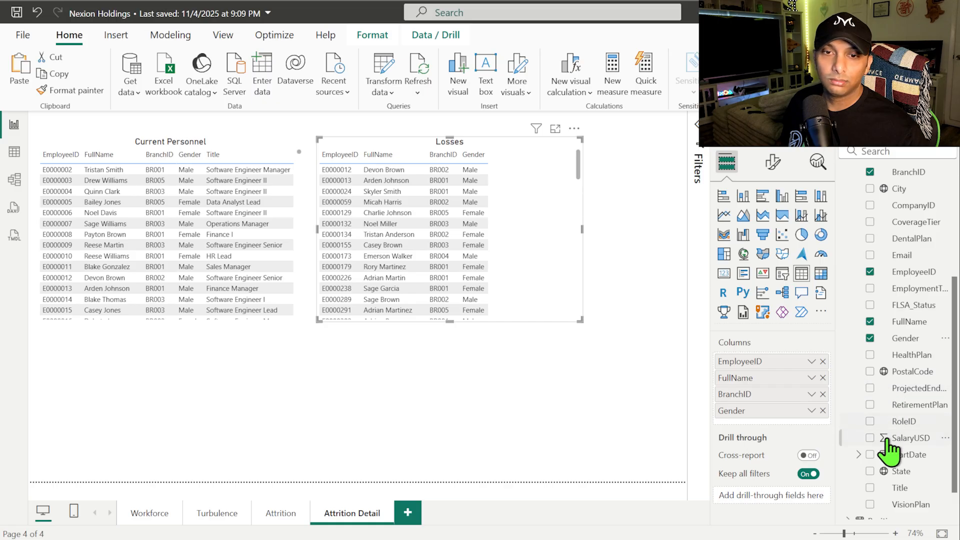
pyautogui.click(871, 489)
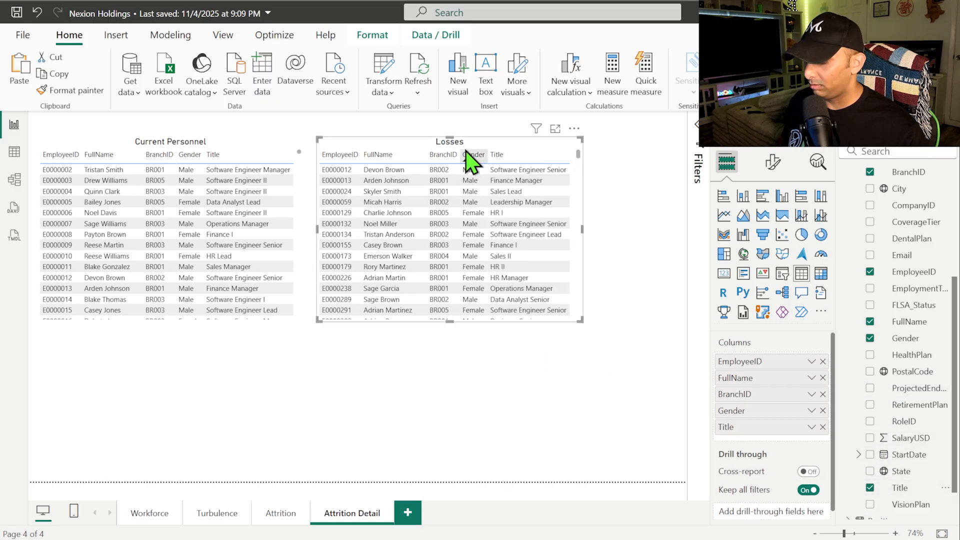
# Step: Duplicate the Losses table, fit the copy beneath Current Personnel at the same width, and title it Hires
pyautogui.hotkey('ctrl', 'c')
pyautogui.hotkey('ctrl', 'v')
pyautogui.moveTo(476, 151); pyautogui.dragTo(207, 381)
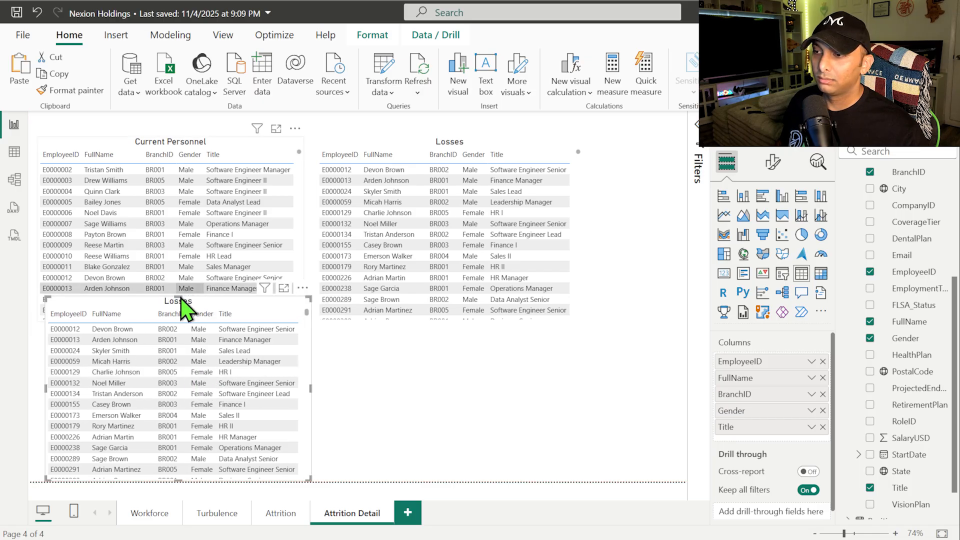
pyautogui.moveTo(179, 296); pyautogui.dragTo(212, 330)
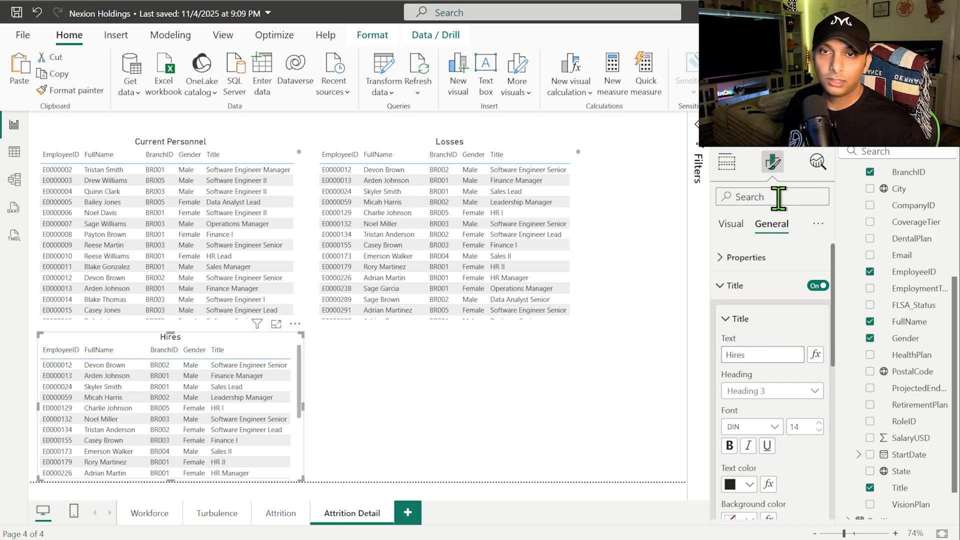
# Step: Replace the Hires table's fields with EmployeeID, FullName, BranchID, Gender and Title from the Future Hires data table
pyautogui.click(726, 161)
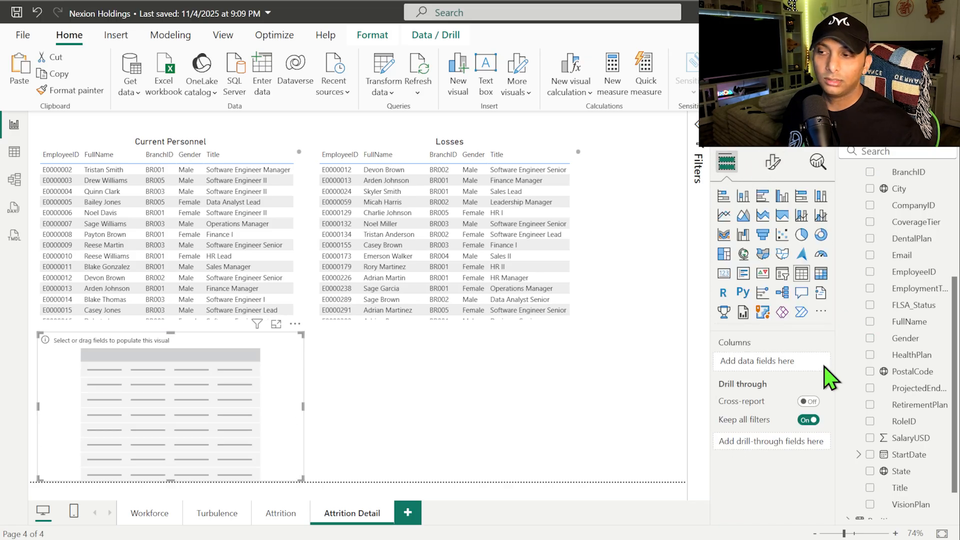
pyautogui.scroll(3, 865, 273)
pyautogui.click(856, 292)
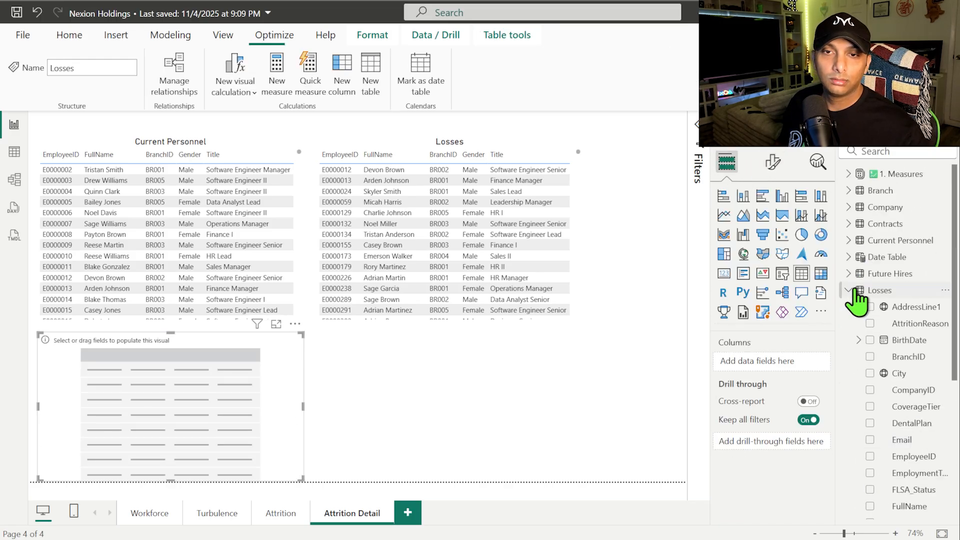
pyautogui.click(849, 275)
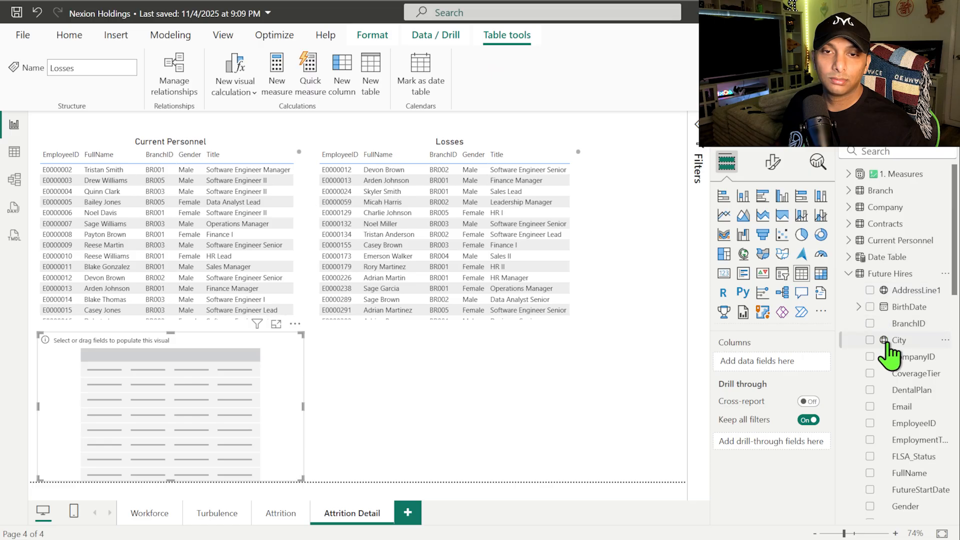
pyautogui.click(871, 424)
pyautogui.click(871, 474)
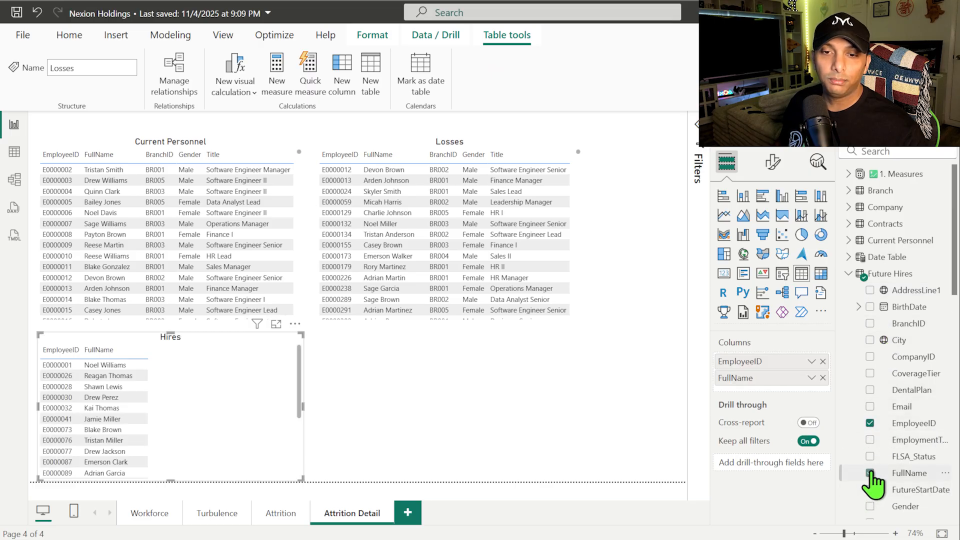
pyautogui.click(871, 324)
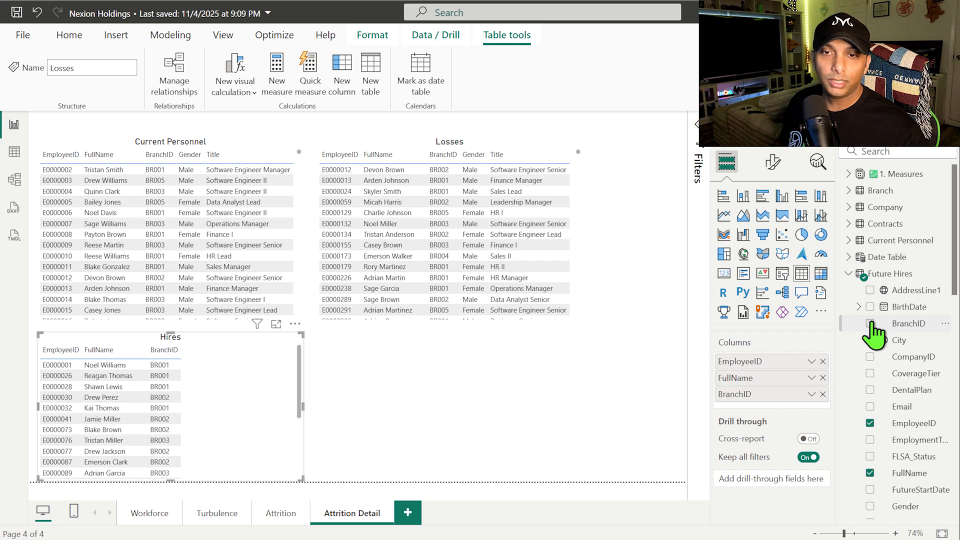
pyautogui.scroll(-4, 888, 375)
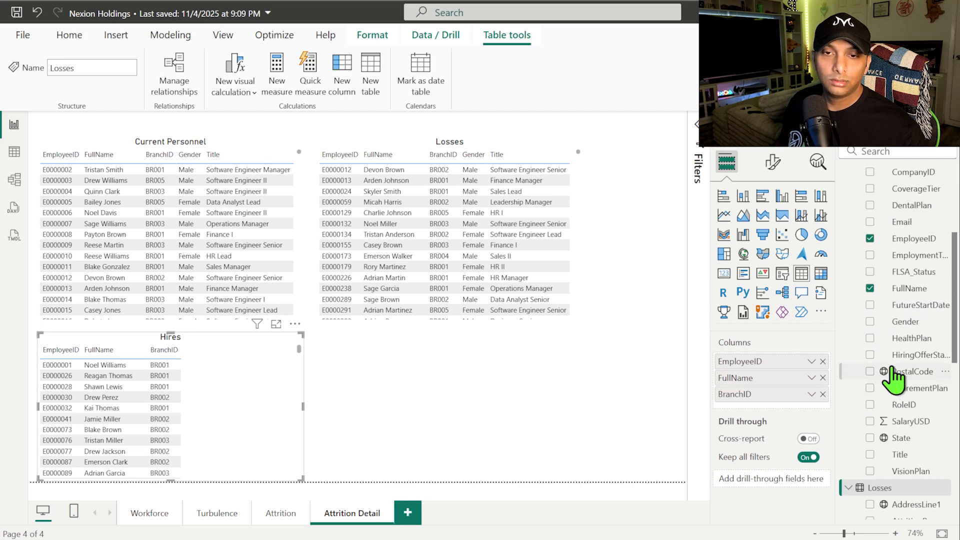
pyautogui.click(871, 321)
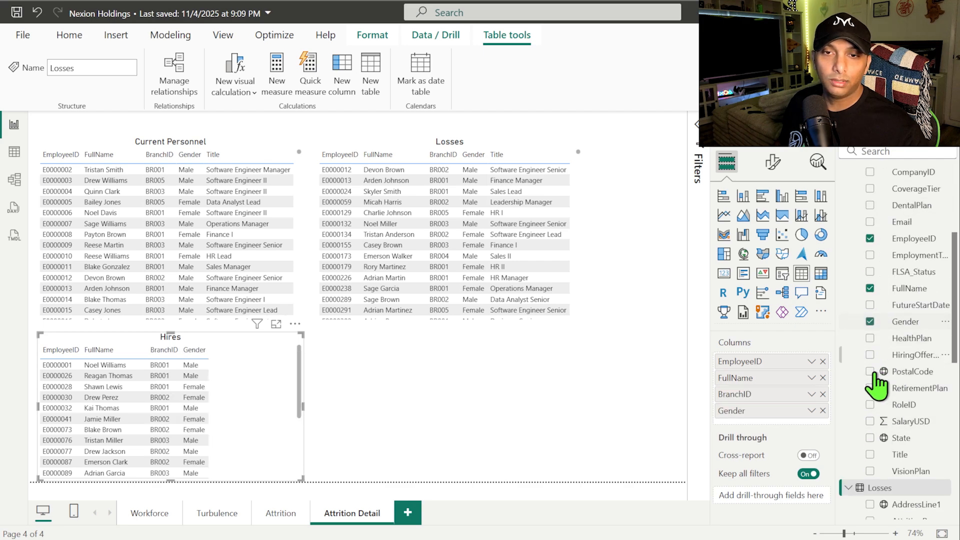
pyautogui.click(870, 455)
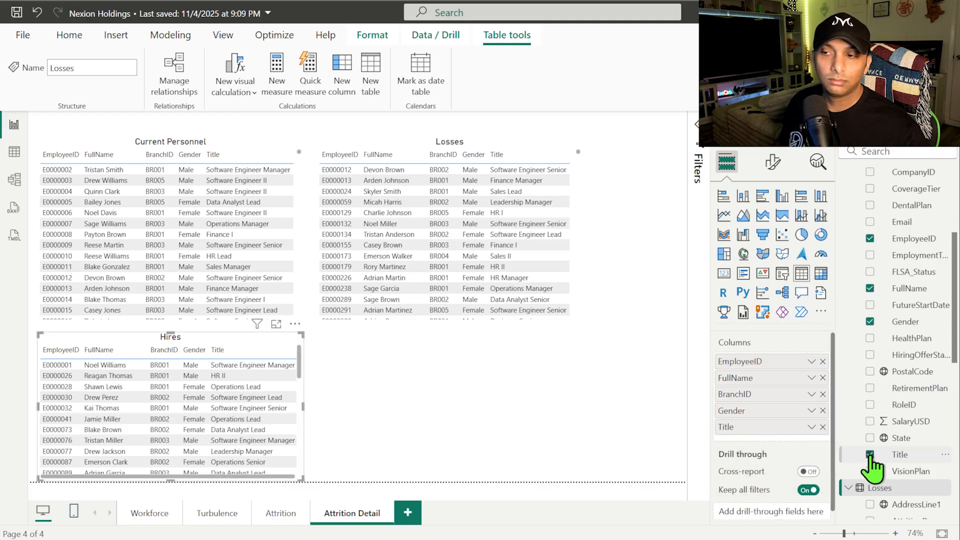
# Step: Widen the Hires table so its Title column fits without horizontal scrolling, and deselect it
pyautogui.click(342, 413)
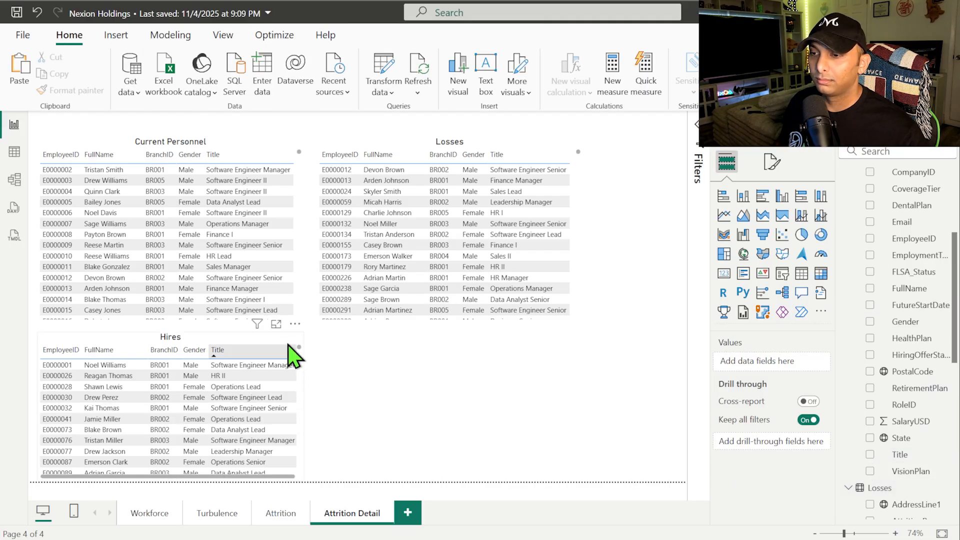
pyautogui.click(299, 403)
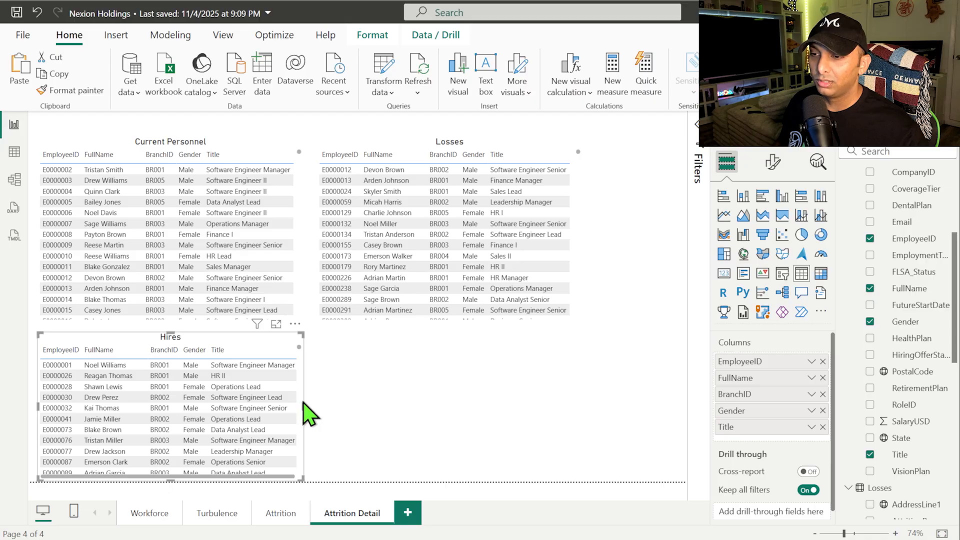
pyautogui.click(381, 409)
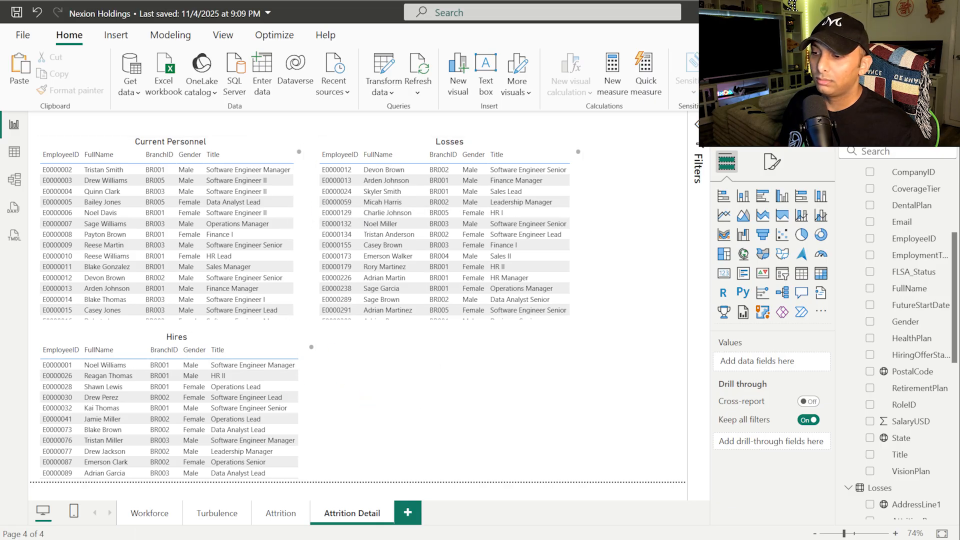
# Step: On the Workforce page, check whether the Austin Data Analyst total in the matrix offers a drill-through option
pyautogui.click(150, 515)
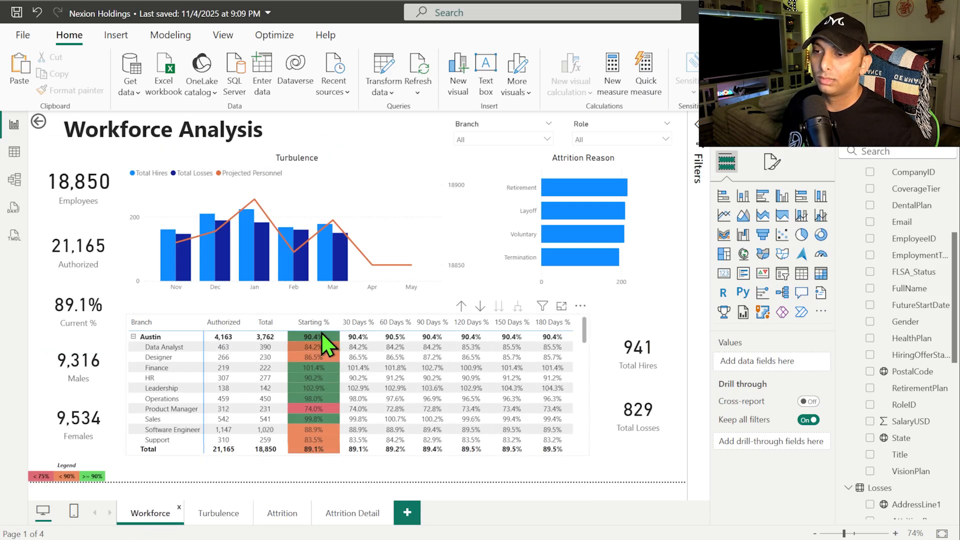
pyautogui.click(166, 323)
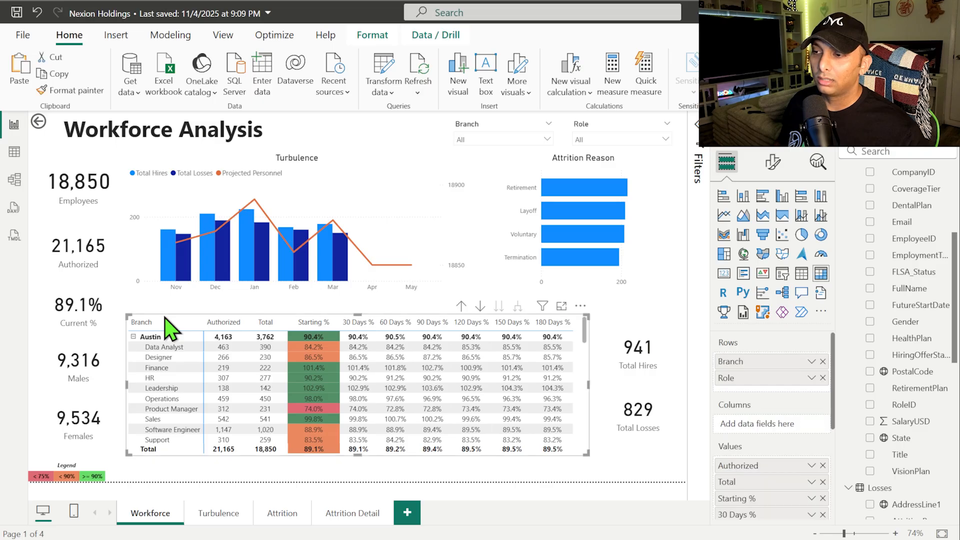
pyautogui.rightClick(256, 347)
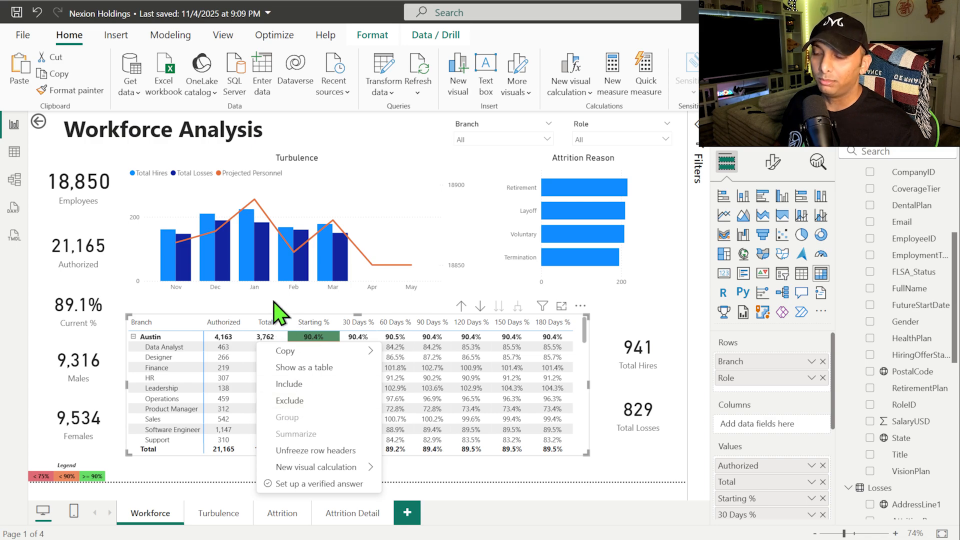
pyautogui.press('Escape')
# Step: Add RoleName from the Role table as a drill-through field on the Attrition Detail page and collapse its filter card
pyautogui.click(350, 513)
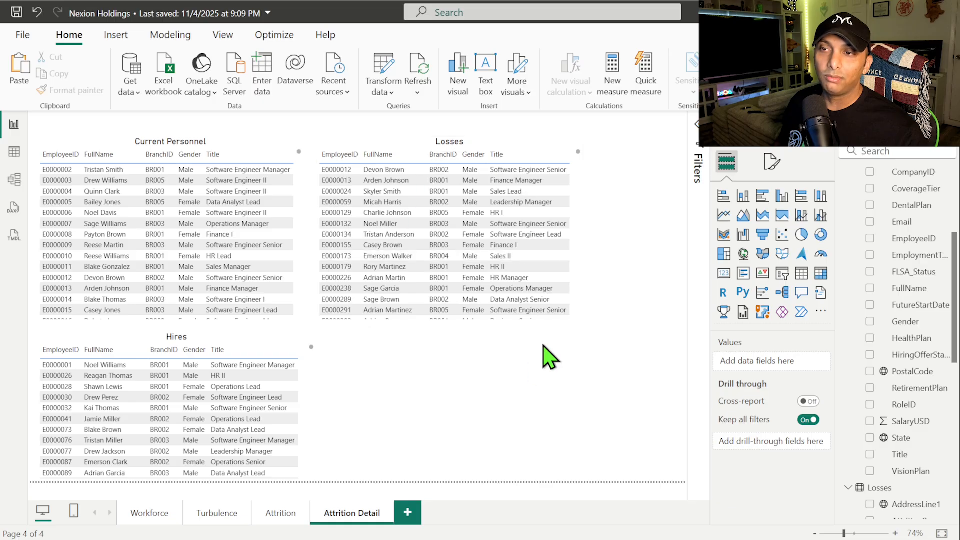
pyautogui.scroll(4, 896, 322)
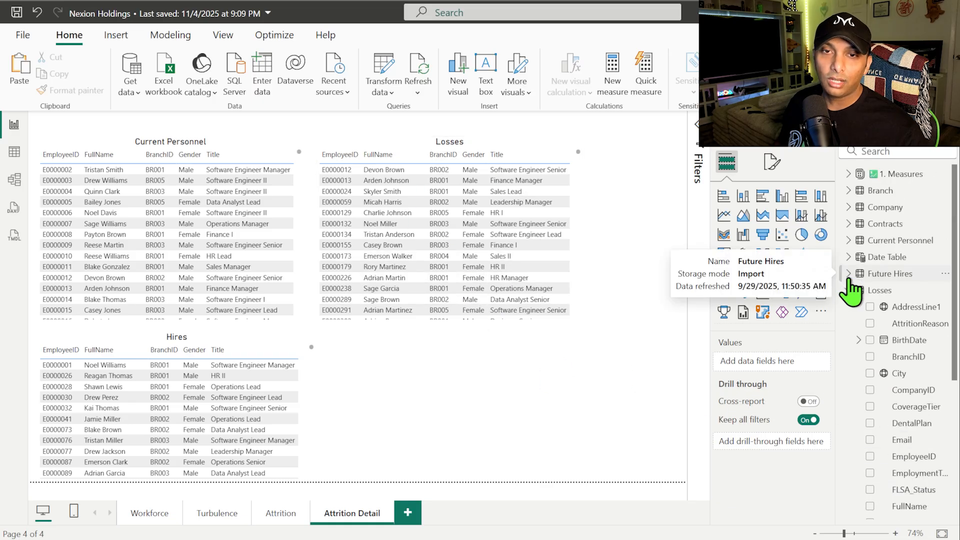
pyautogui.click(848, 292)
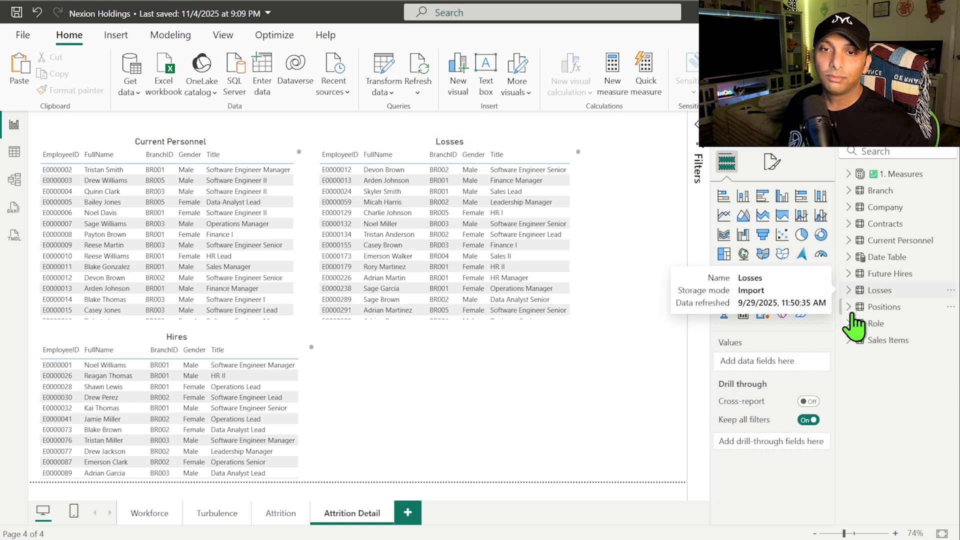
pyautogui.click(849, 324)
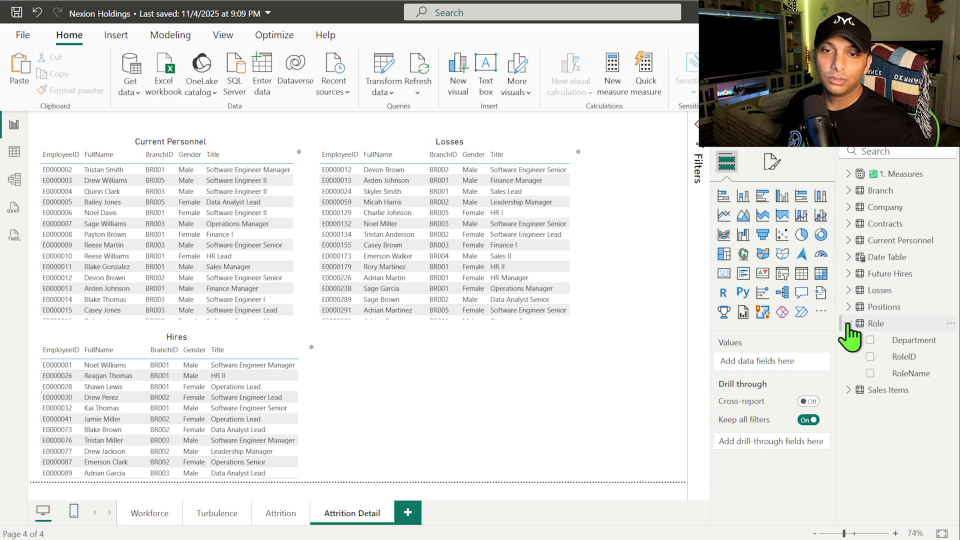
pyautogui.moveTo(911, 374); pyautogui.dragTo(775, 442)
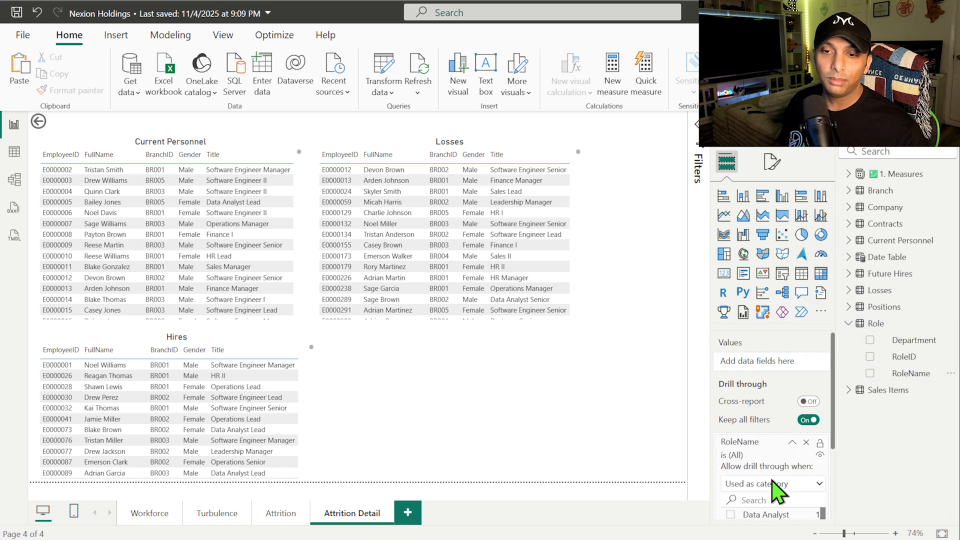
pyautogui.click(793, 443)
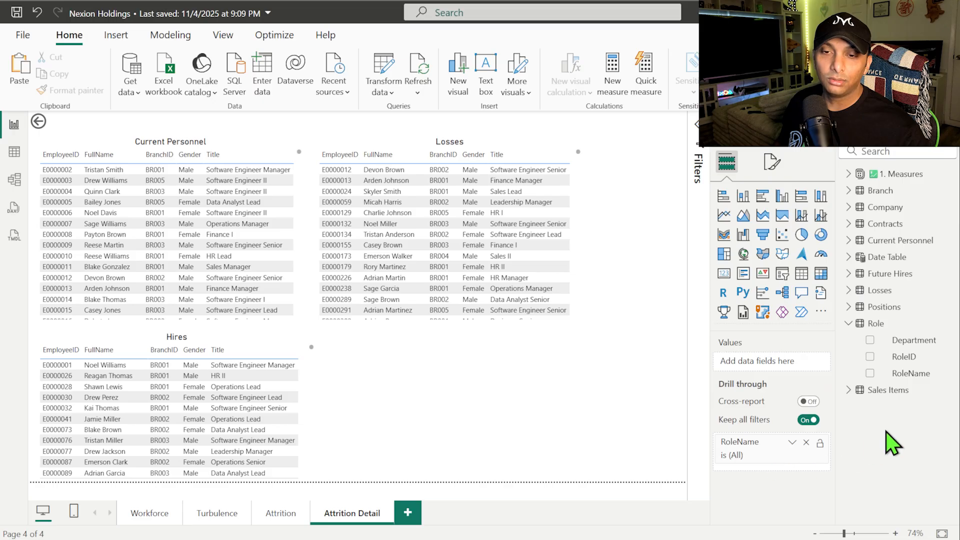
# Step: Add BranchName from the Branch table as a second drill-through field and collapse its filter card
pyautogui.click(878, 191)
pyautogui.moveTo(919, 229); pyautogui.dragTo(788, 476)
pyautogui.click(793, 472)
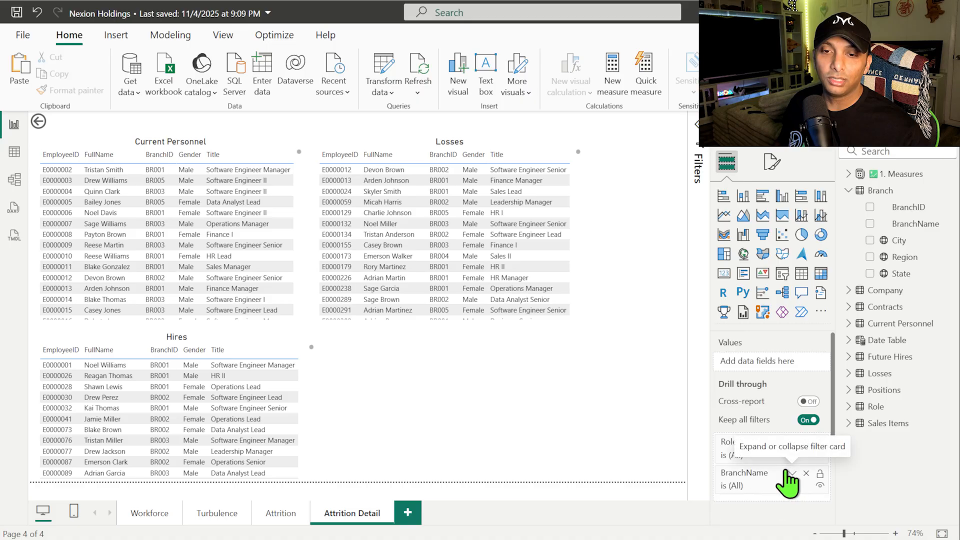
pyautogui.click(848, 191)
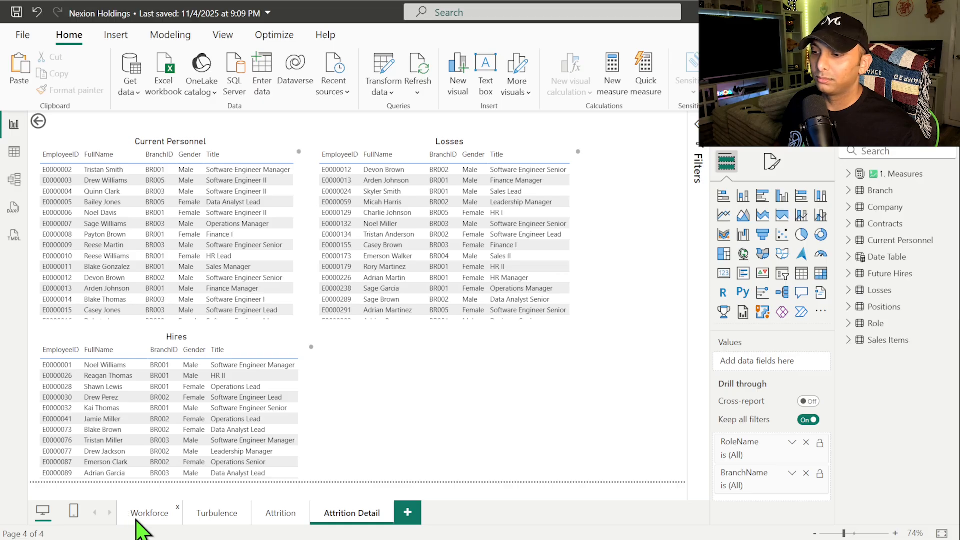
# Step: Check the drill-through targets available for the Austin Data Analyst total in the Workforce page's matrix
pyautogui.click(142, 515)
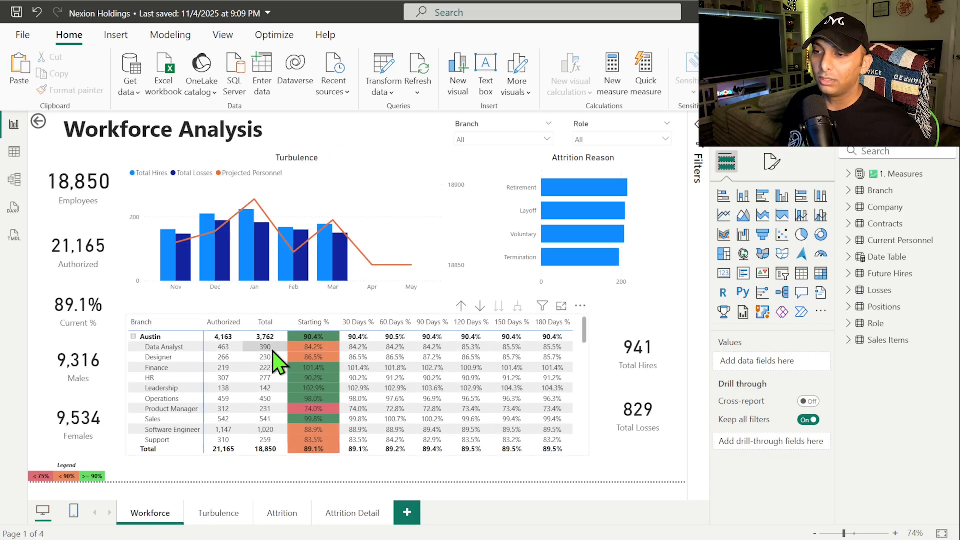
pyautogui.rightClick(273, 351)
pyautogui.moveTo(331, 425)
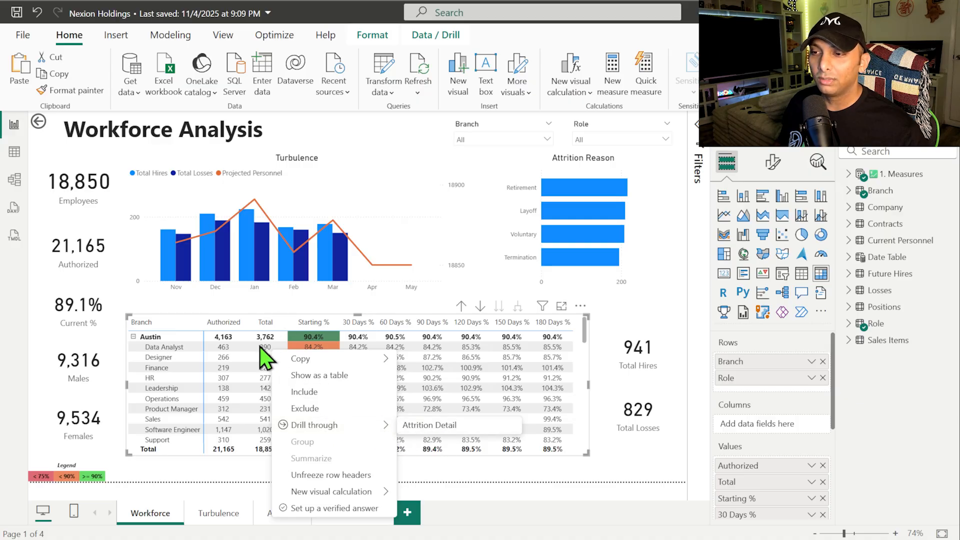
# Step: Cross-filter the Workforce page by the Austin Designer total and check the Attrition Reason chart's Termination bar for a drill-through option
pyautogui.click(263, 359)
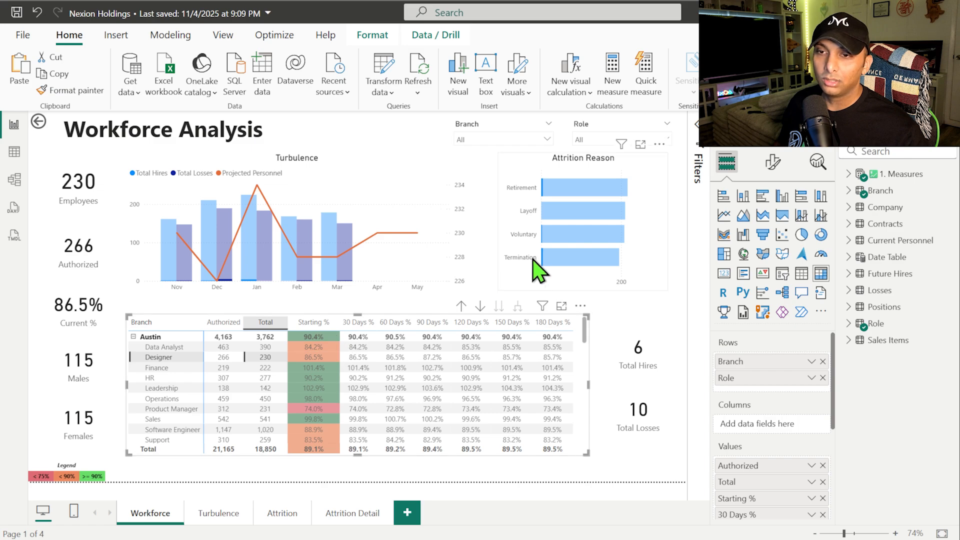
pyautogui.moveTo(544, 252)
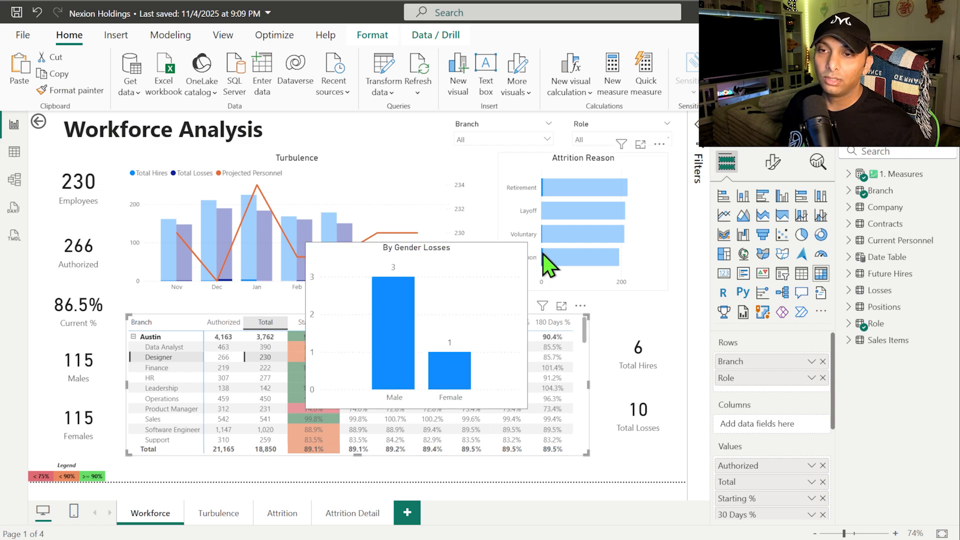
pyautogui.rightClick(543, 254)
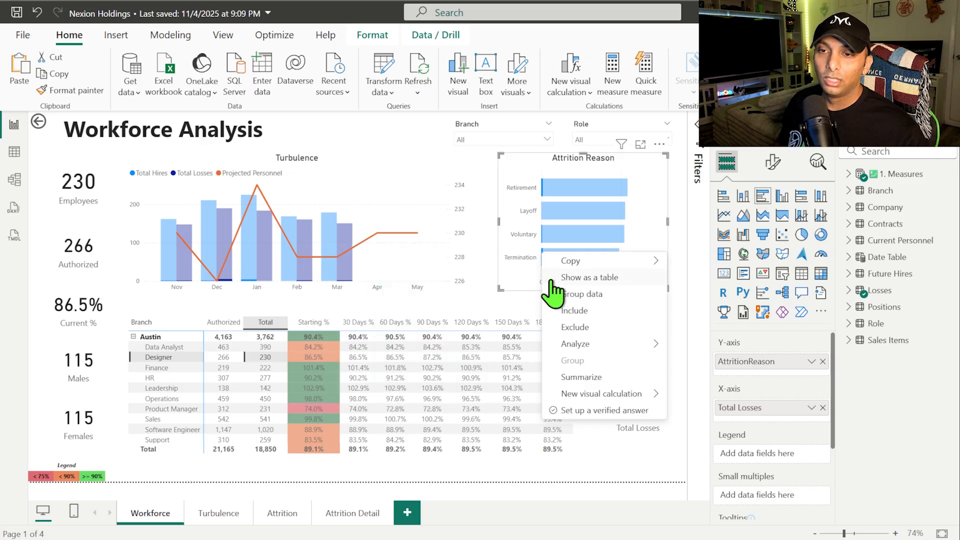
pyautogui.click(539, 286)
pyautogui.rightClick(543, 252)
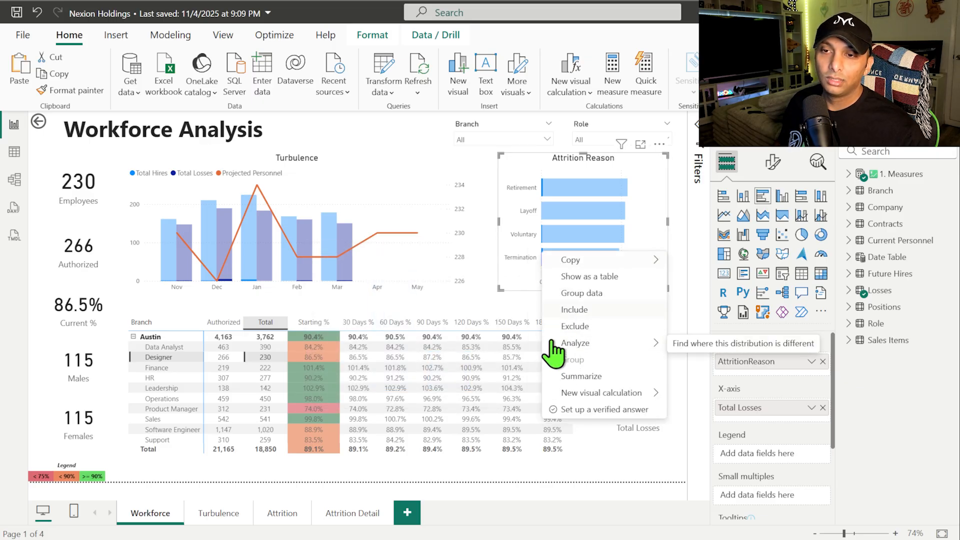
pyautogui.click(512, 266)
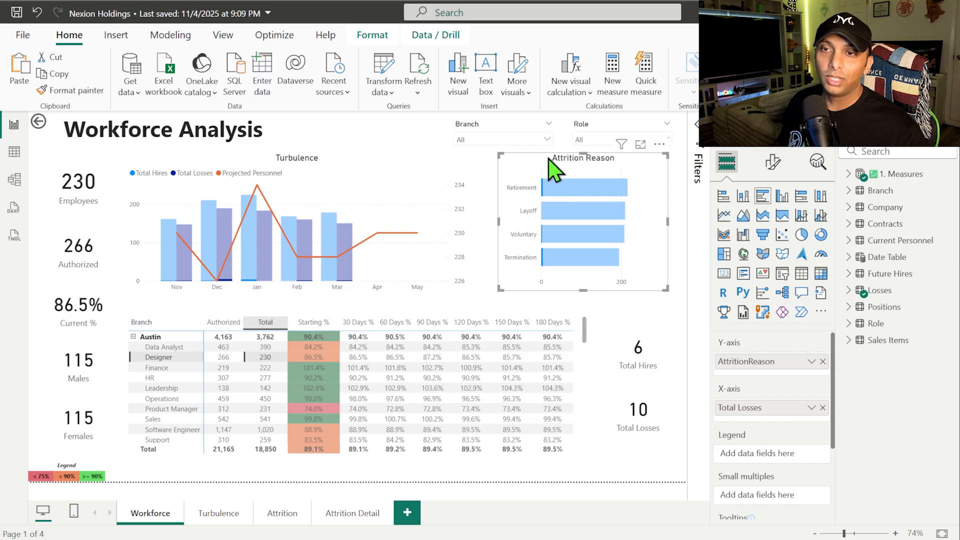
pyautogui.click(484, 307)
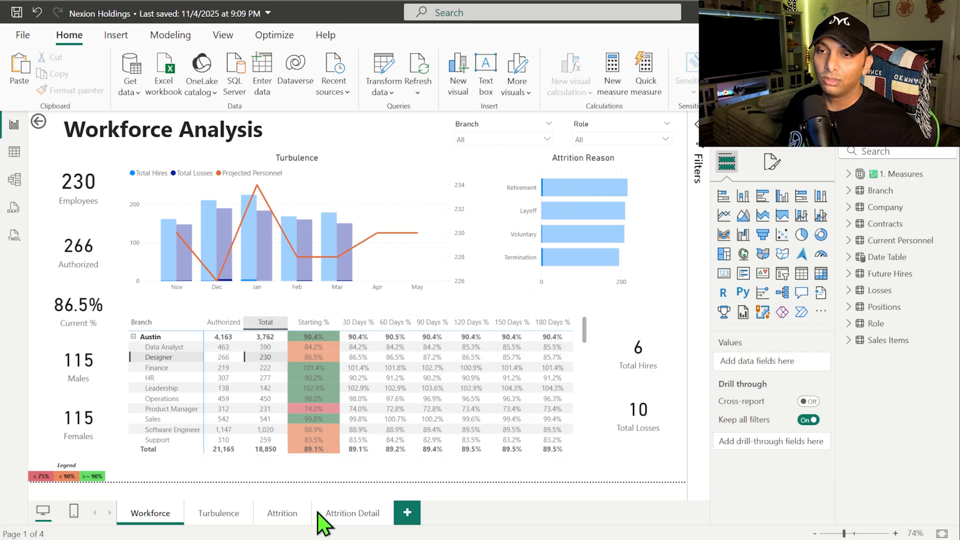
# Step: Add AttritionReason from the Losses table as a drill-through field on the Attrition Detail page
pyautogui.click(356, 520)
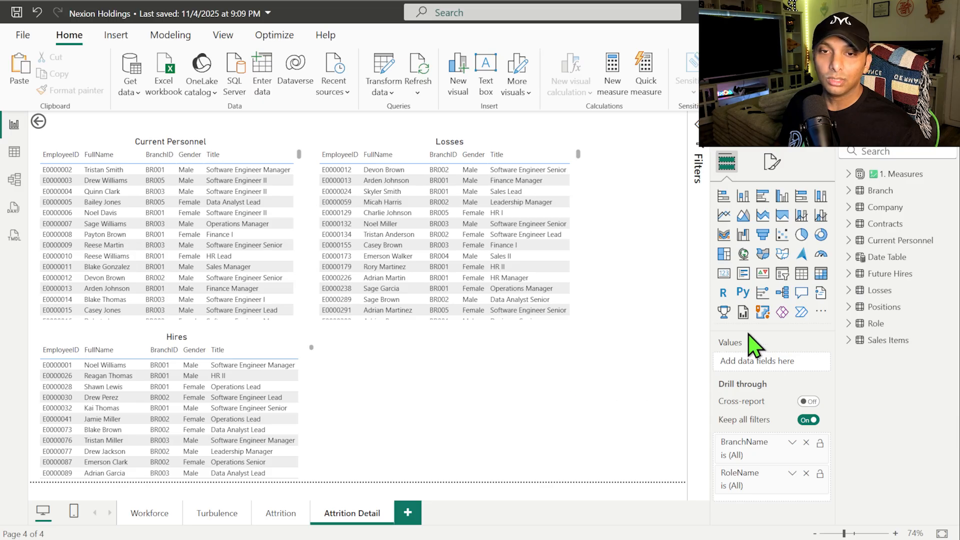
pyautogui.click(849, 291)
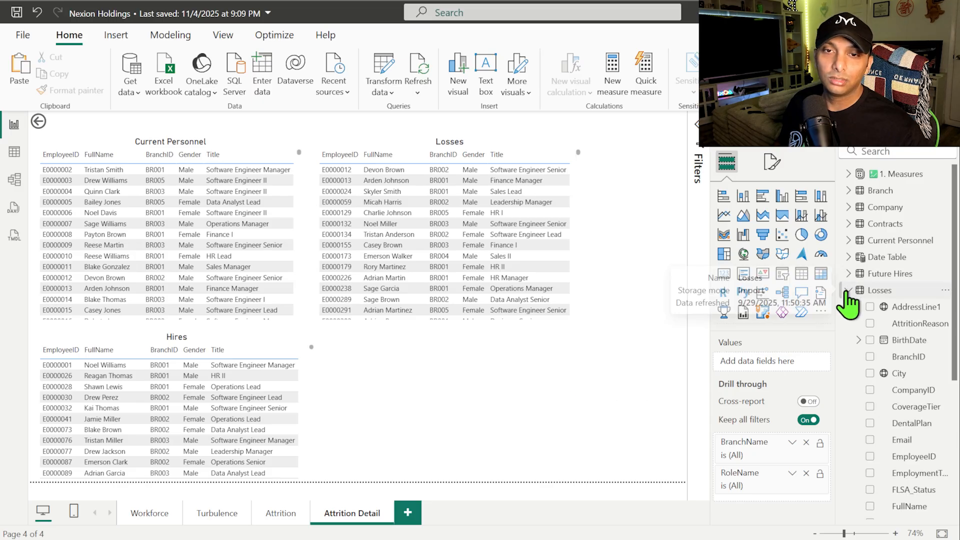
pyautogui.scroll(-4, 868, 350)
pyautogui.scroll(4, 920, 274)
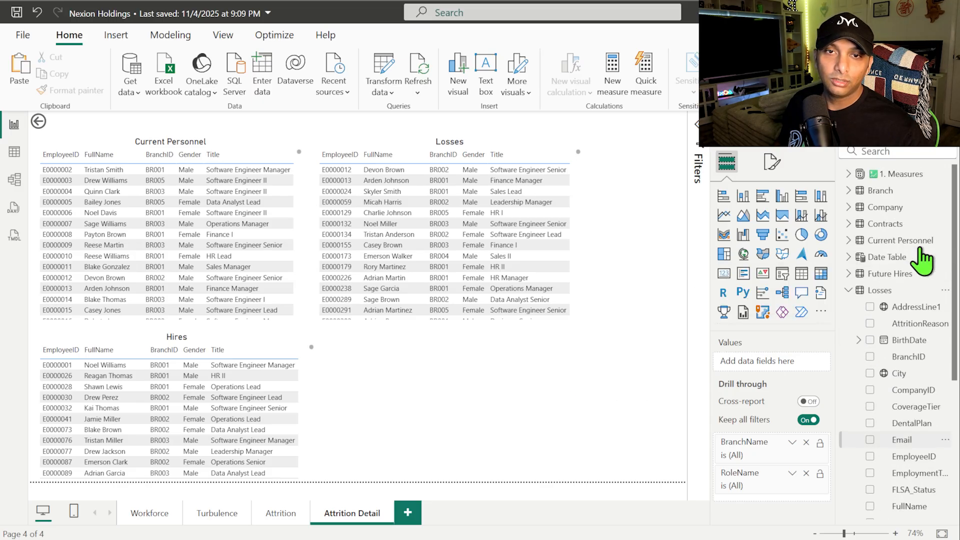
pyautogui.moveTo(923, 326); pyautogui.dragTo(775, 507)
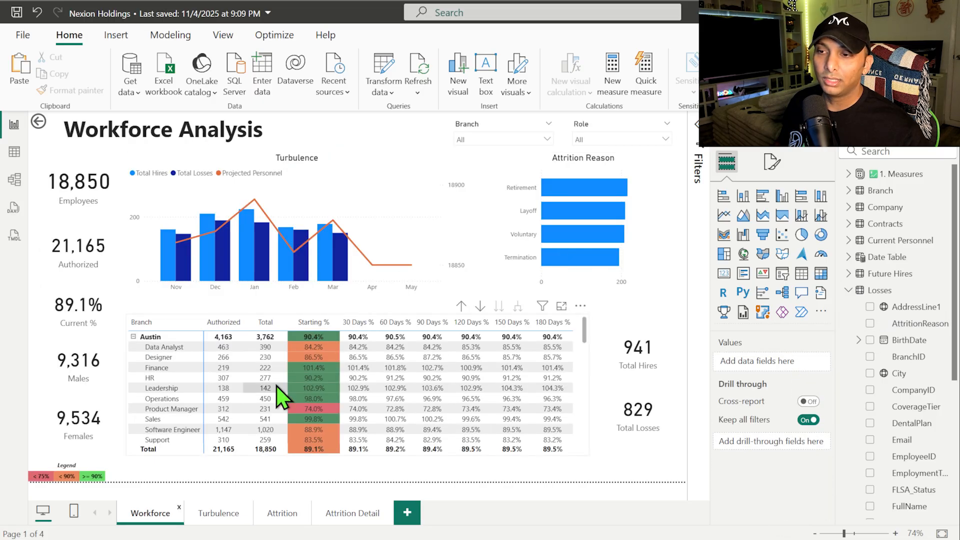
# Step: Cross-filter the Workforce page by the Austin Designer total, drill through from the Termination bar to Attrition Detail and inspect the Losses table
pyautogui.click(265, 358)
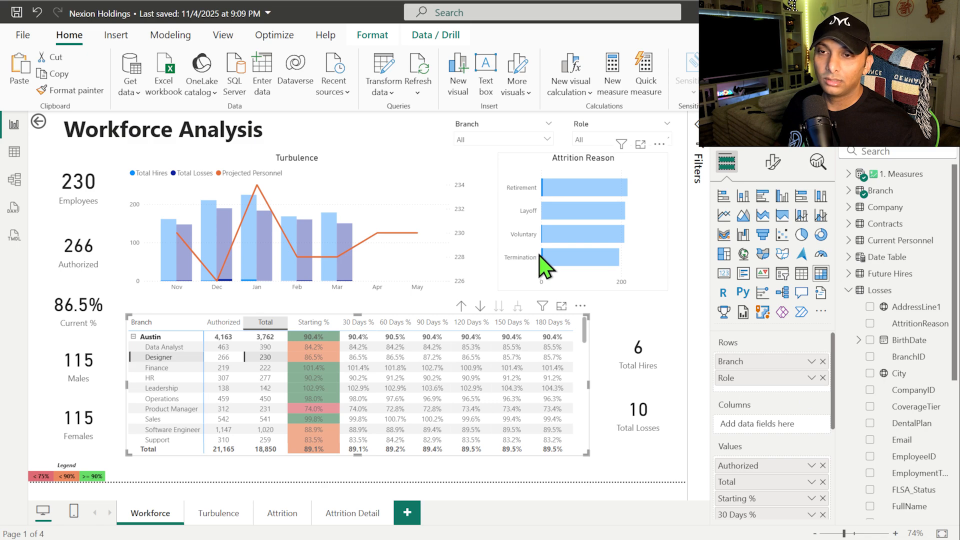
pyautogui.rightClick(543, 259)
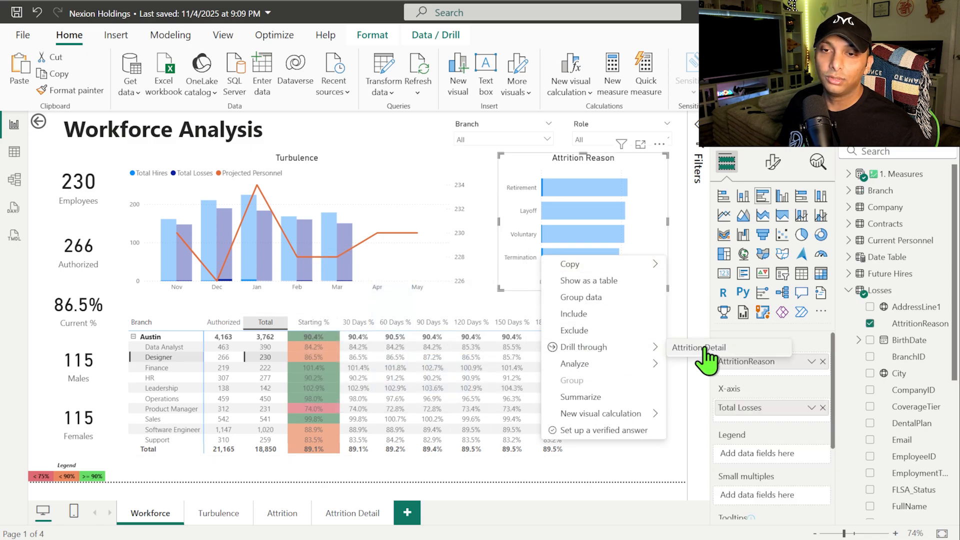
pyautogui.click(704, 349)
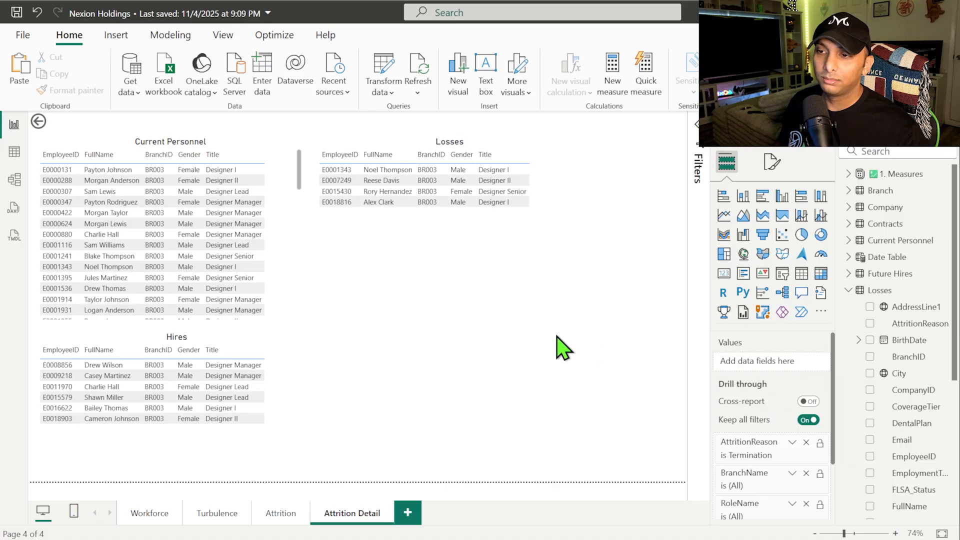
pyautogui.click(431, 280)
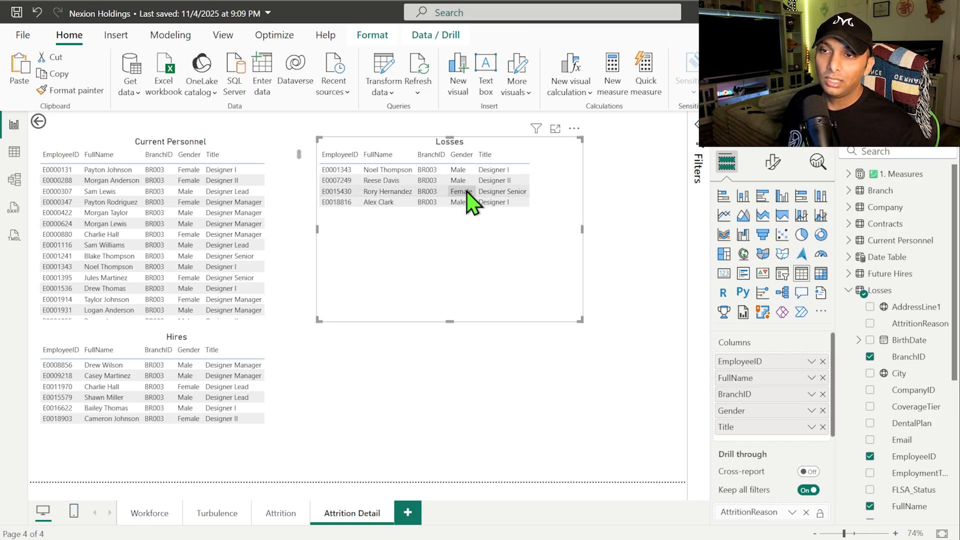
# Step: Compare the Termination bar's gender tooltip for the Austin Designer total with the employee lists on the Attrition Detail page
pyautogui.click(146, 517)
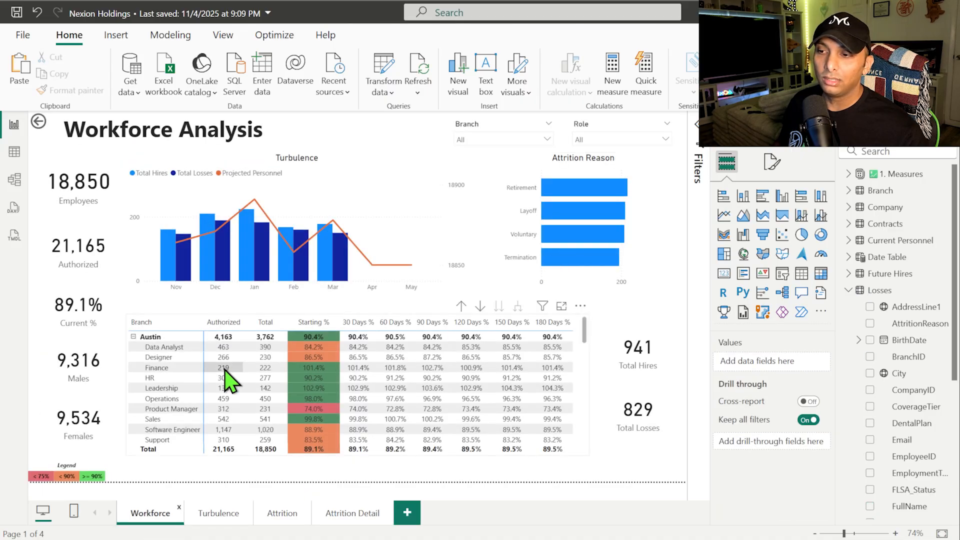
pyautogui.click(261, 357)
pyautogui.moveTo(543, 265)
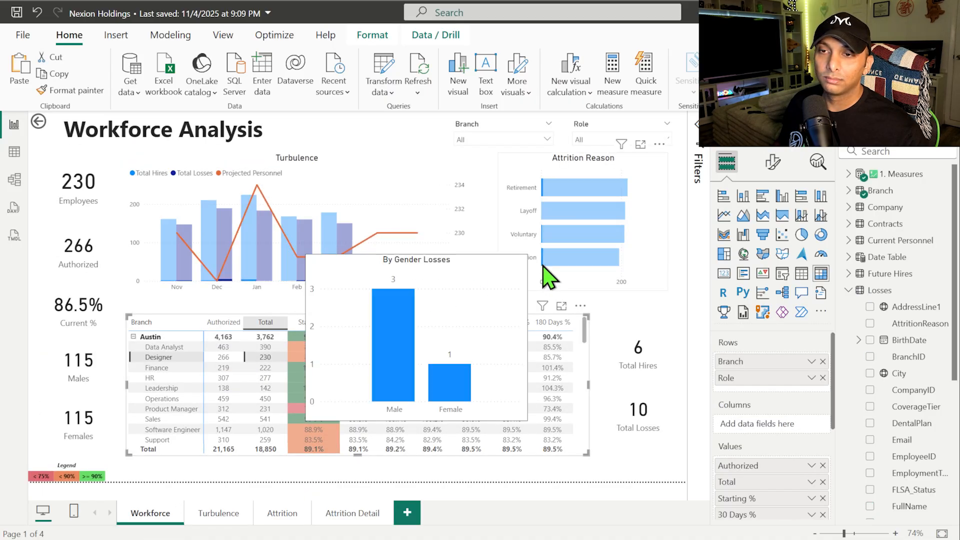
pyautogui.click(357, 511)
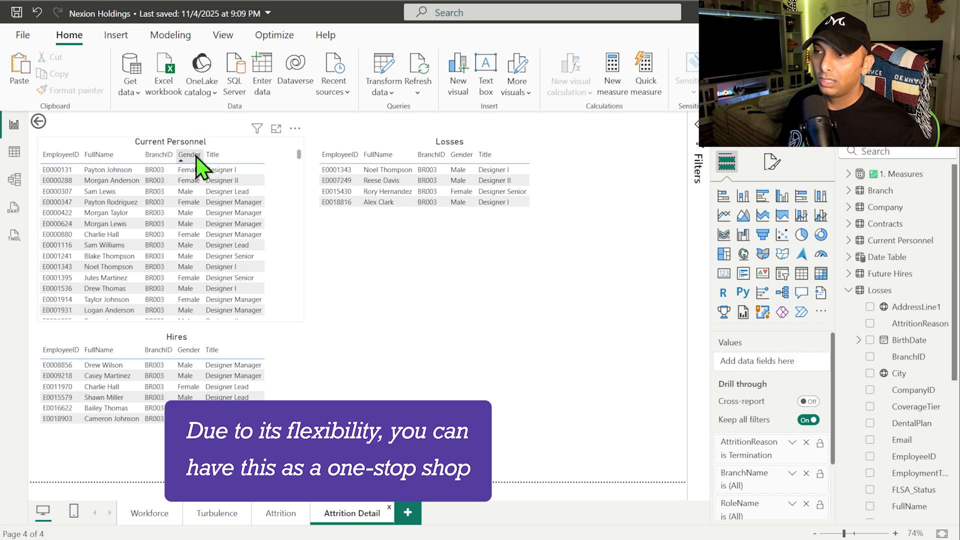
pyautogui.scroll(-5, 184, 291)
pyautogui.scroll(6, 187, 288)
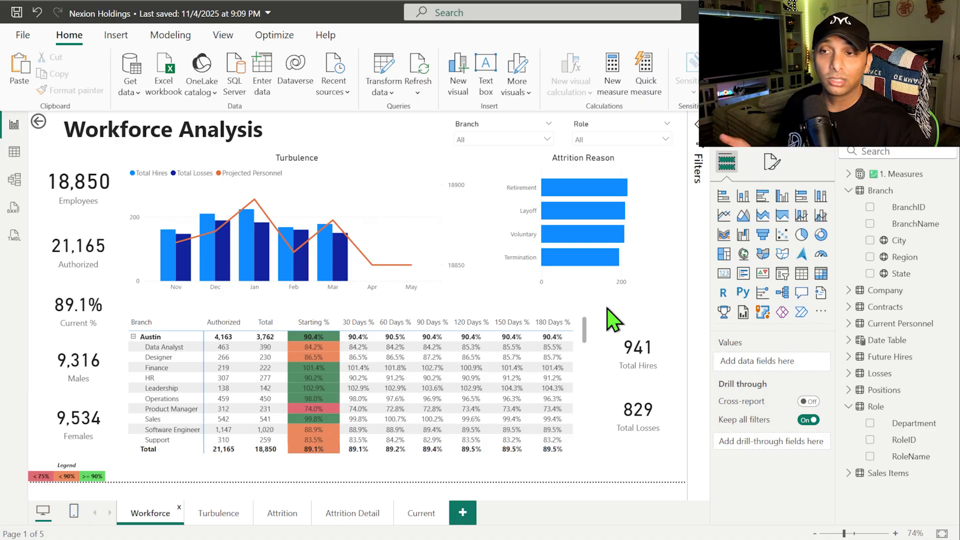
# Step: Cross-filter the Workforce page by the Austin total and check the Turbulence chart's November hires bar for a drill-through option
pyautogui.moveTo(296, 285)
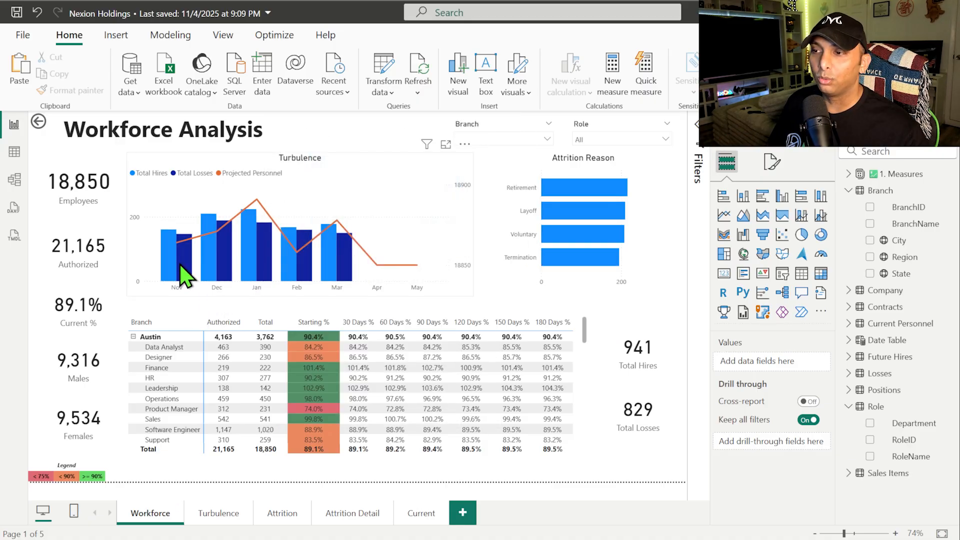
pyautogui.click(270, 345)
pyautogui.click(270, 340)
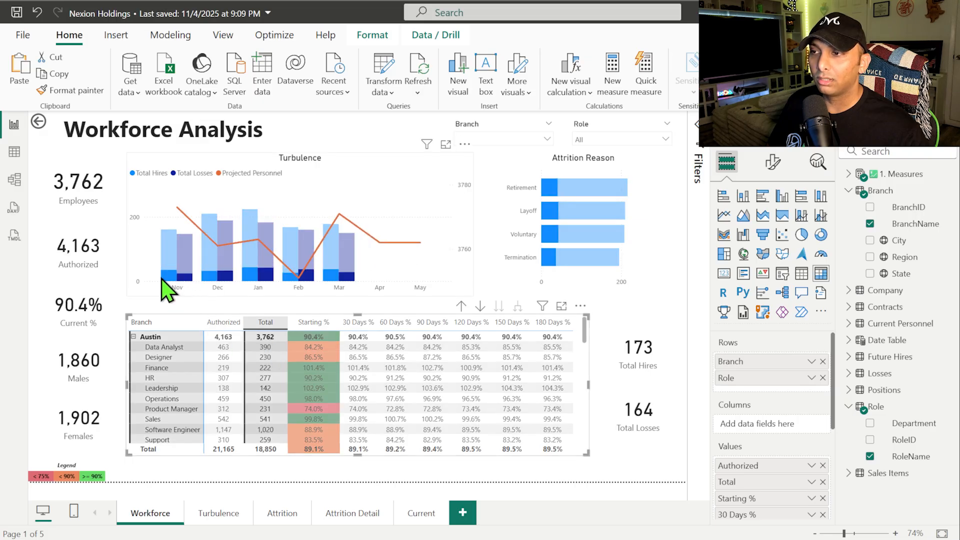
pyautogui.moveTo(172, 279)
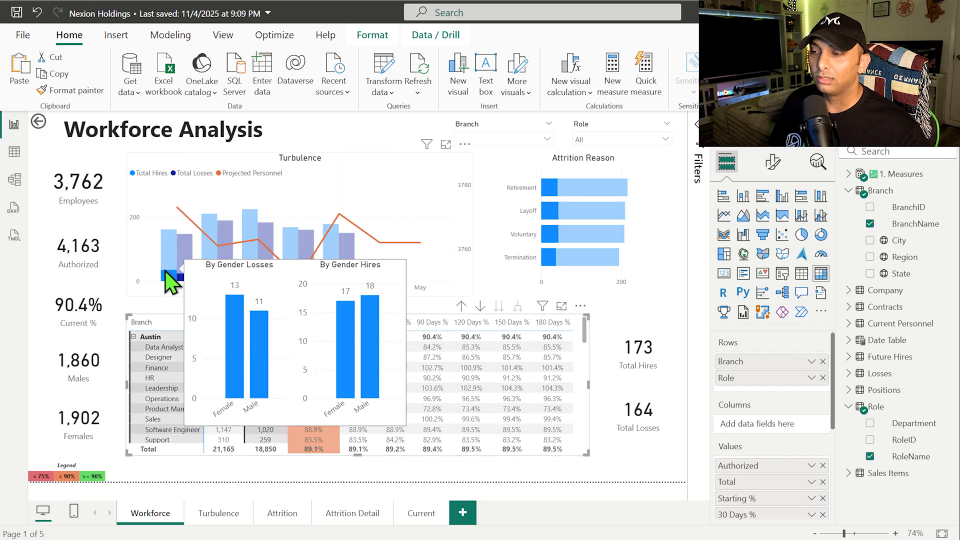
pyautogui.rightClick(167, 276)
pyautogui.rightClick(173, 275)
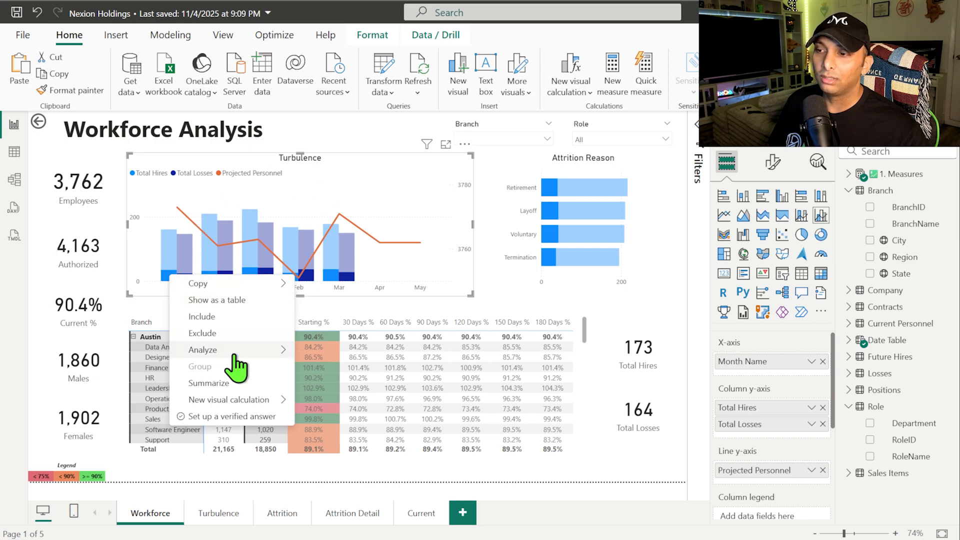
pyautogui.moveTo(269, 356)
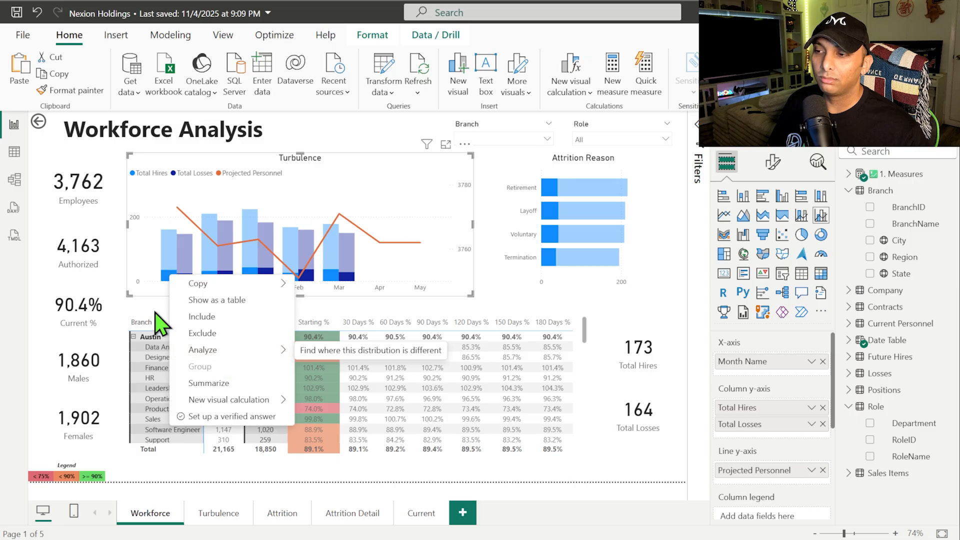
# Step: Check the drill-through targets offered for the Austin Data Analyst total in the matrix and select the Turbulence chart for comparison
pyautogui.click(190, 340)
pyautogui.click(261, 349)
pyautogui.rightClick(261, 349)
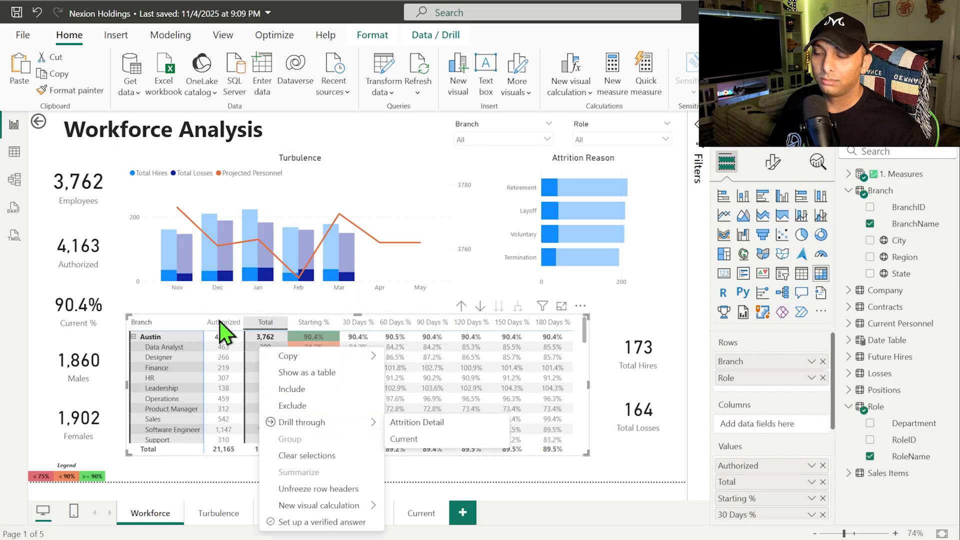
pyautogui.click(189, 291)
pyautogui.moveTo(182, 279)
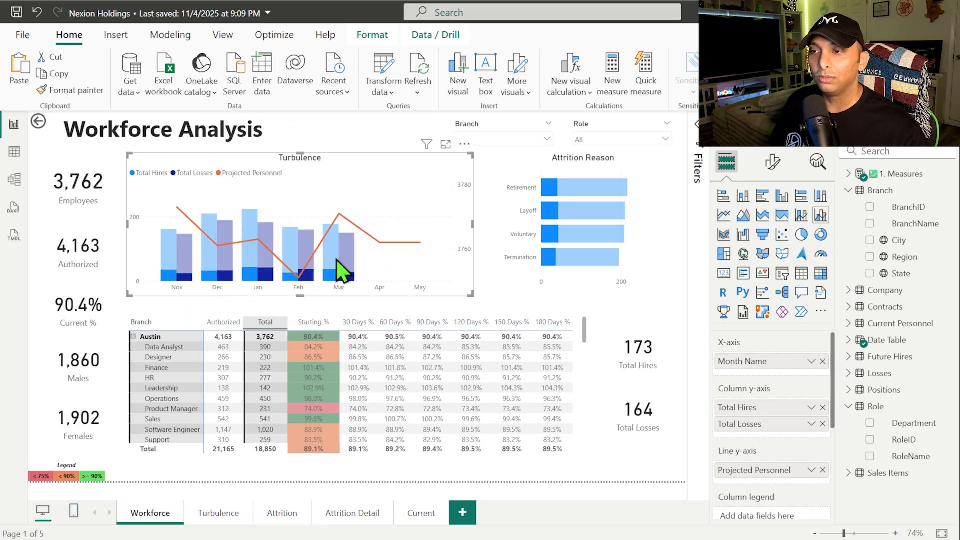
pyautogui.click(198, 305)
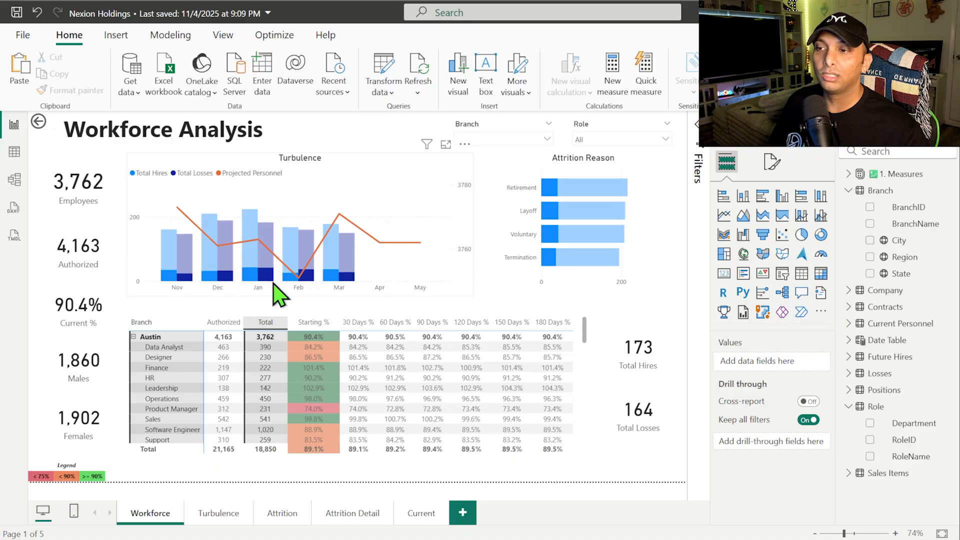
pyautogui.click(308, 172)
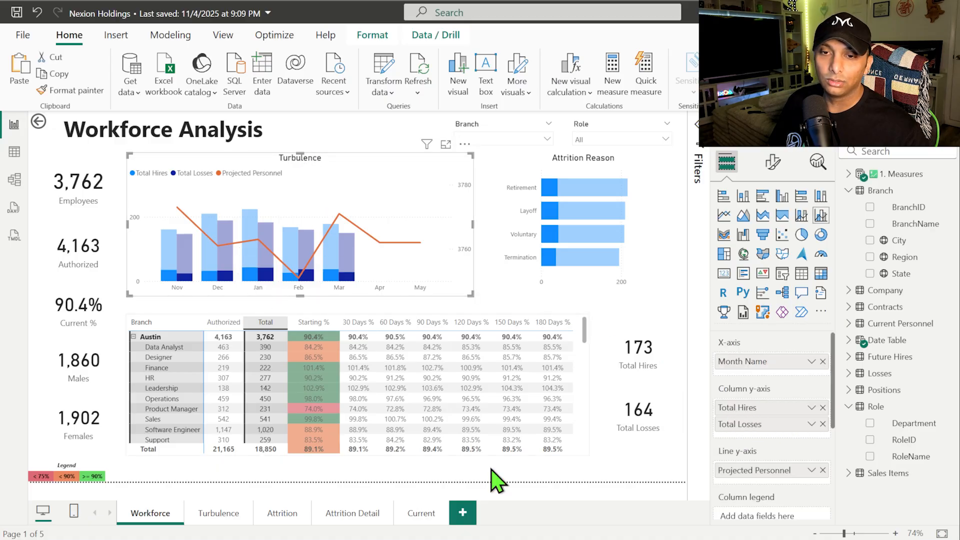
# Step: Add the Total Hires and Total Losses measures as drill-through fields on the Attrition Detail page
pyautogui.click(357, 514)
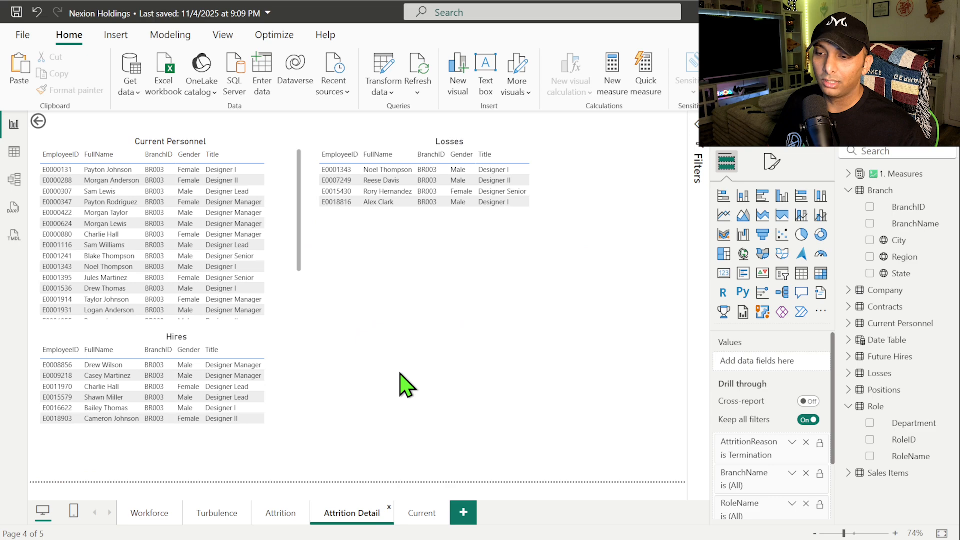
pyautogui.click(431, 300)
pyautogui.scroll(-3, 766, 405)
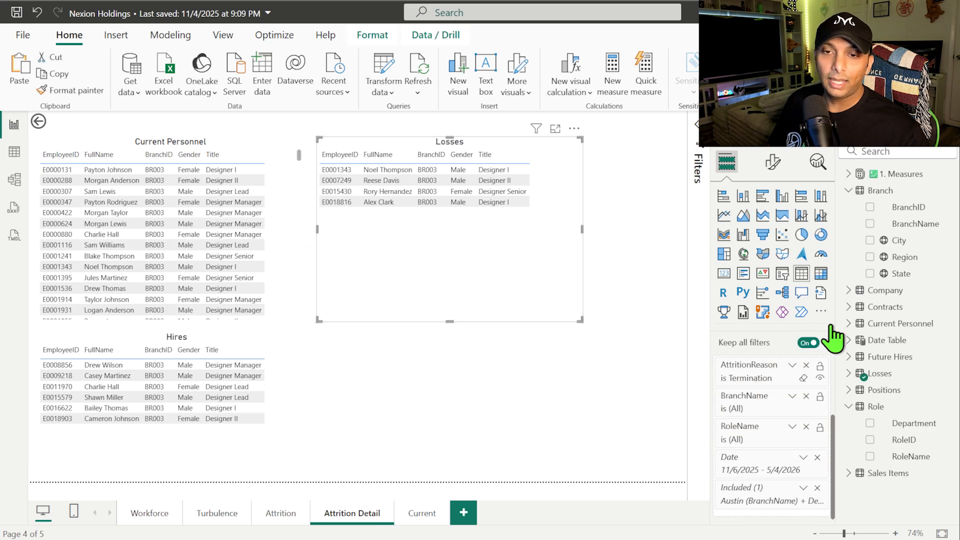
pyautogui.click(850, 190)
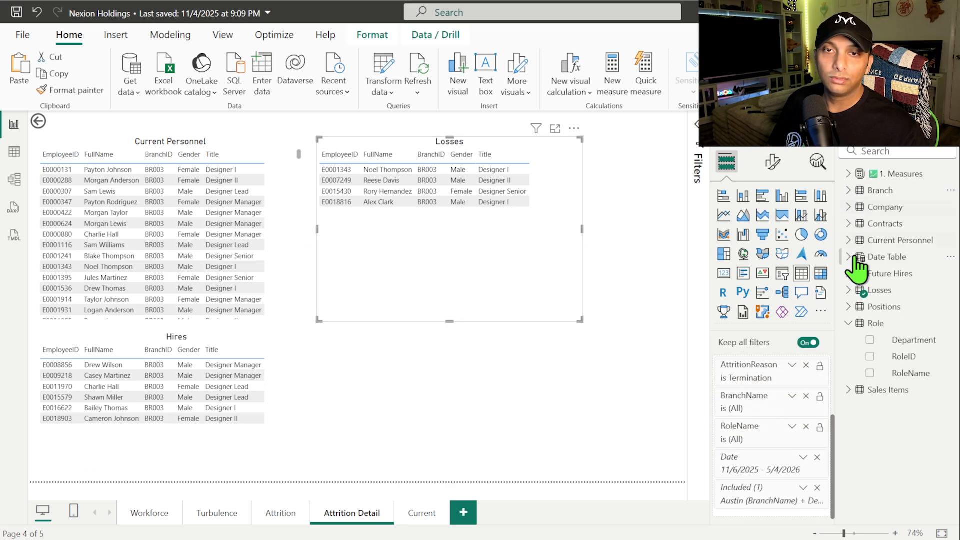
pyautogui.click(849, 323)
pyautogui.click(849, 173)
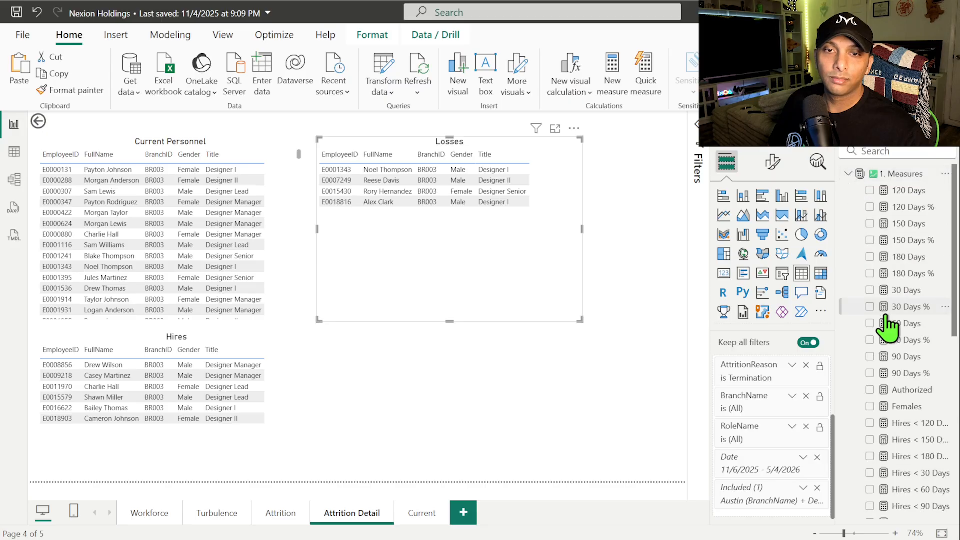
pyautogui.scroll(-5, 893, 350)
pyautogui.moveTo(908, 338); pyautogui.dragTo(813, 438)
pyautogui.moveTo(913, 357); pyautogui.dragTo(796, 443)
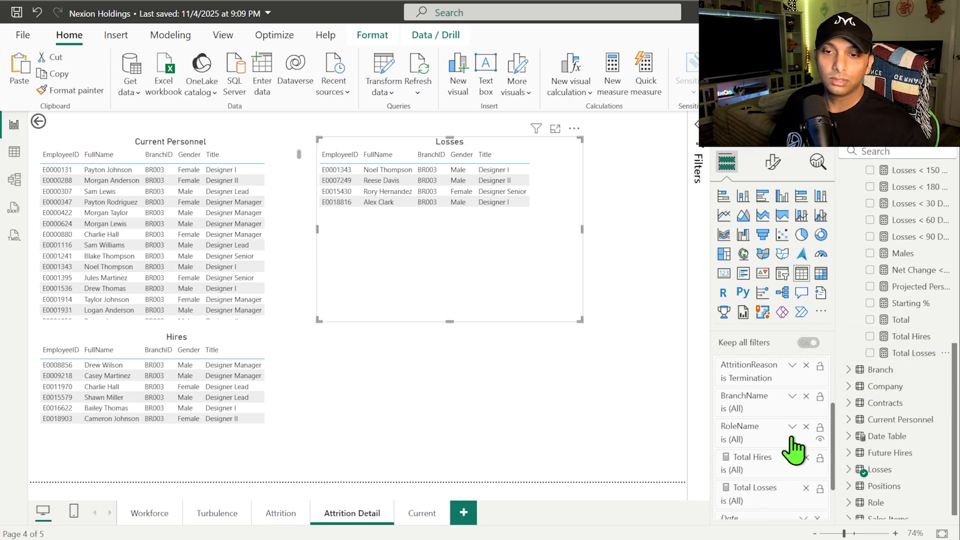
# Step: Cross-filter the Workforce page by the Austin total and drill through from the November hires bar to Attrition Detail
pyautogui.click(160, 513)
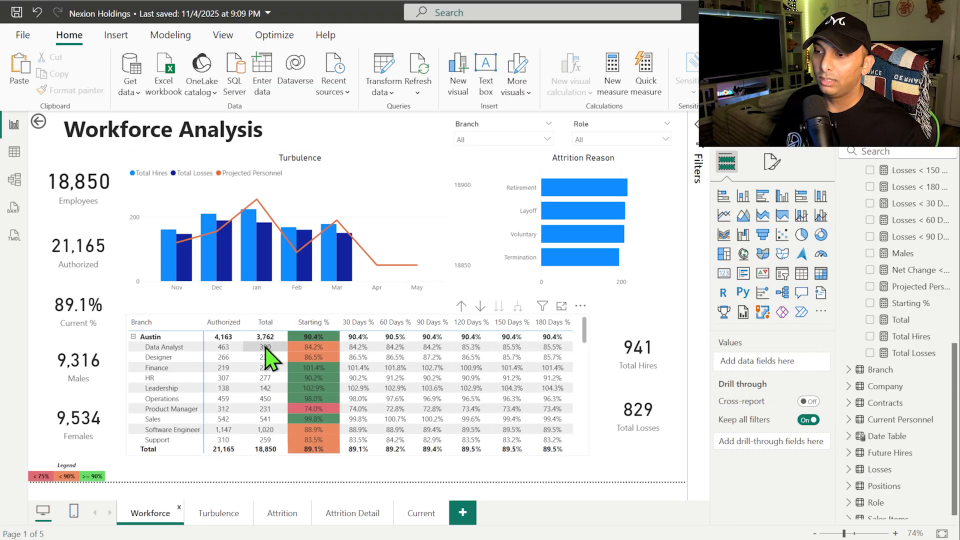
pyautogui.click(232, 343)
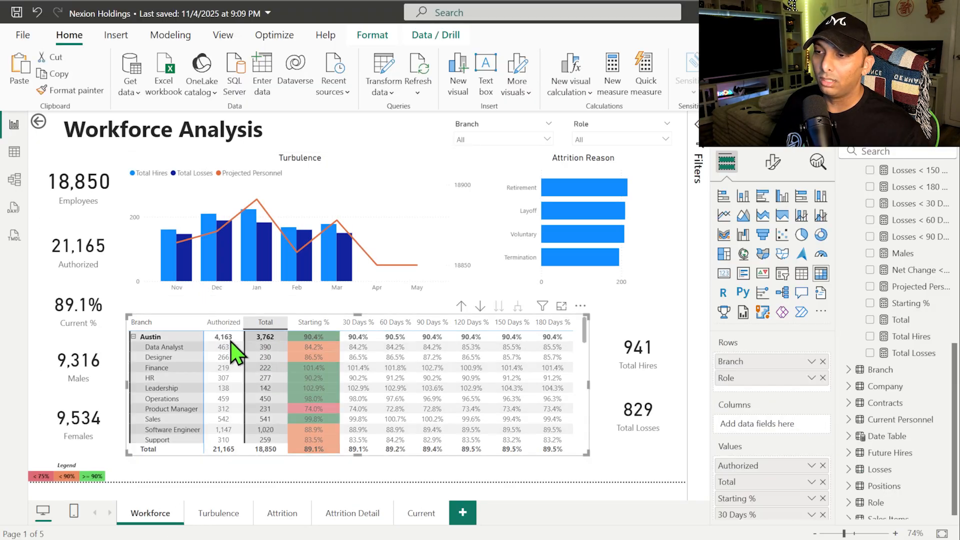
pyautogui.rightClick(172, 277)
pyautogui.moveTo(217, 351)
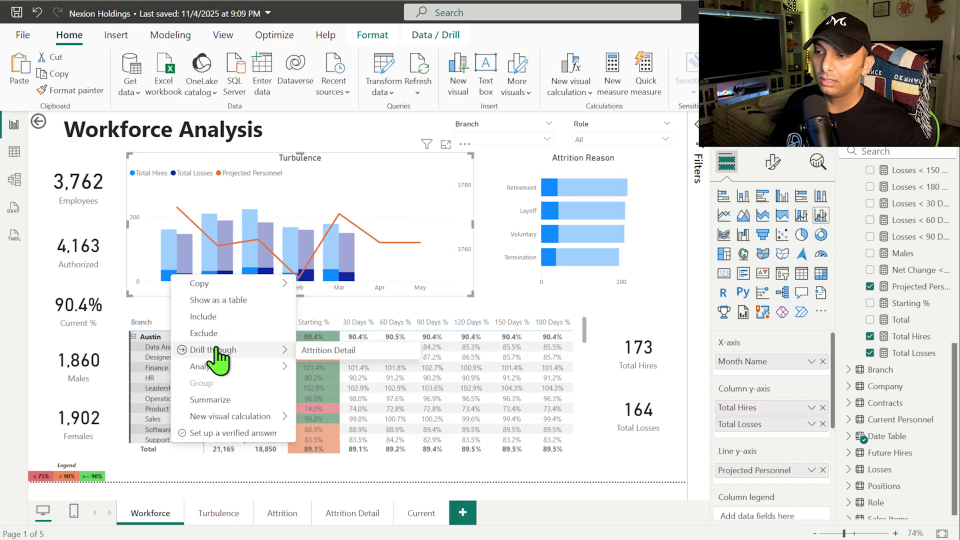
pyautogui.click(355, 359)
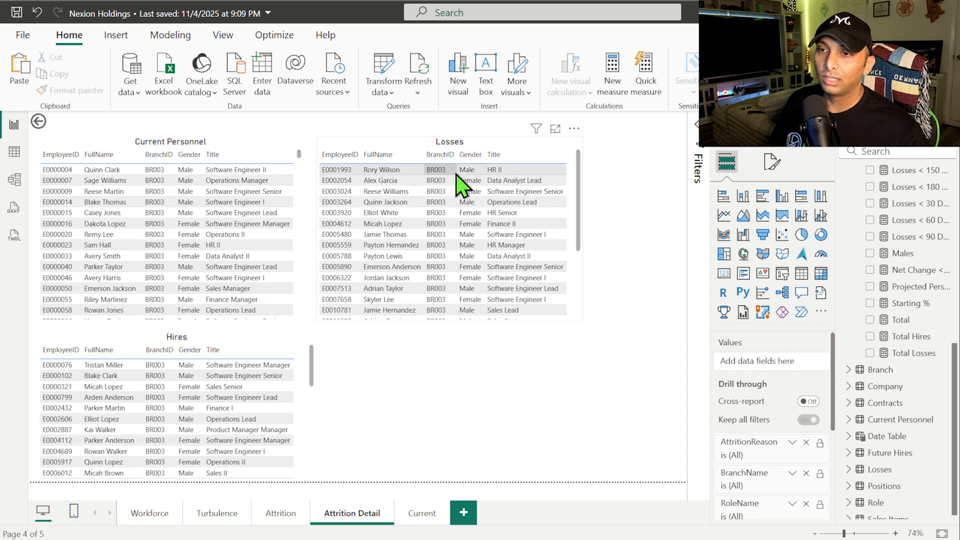
# Step: Review the employees listed in the Losses and Hires tables on the Attrition Detail page
pyautogui.scroll(-3, 487, 288)
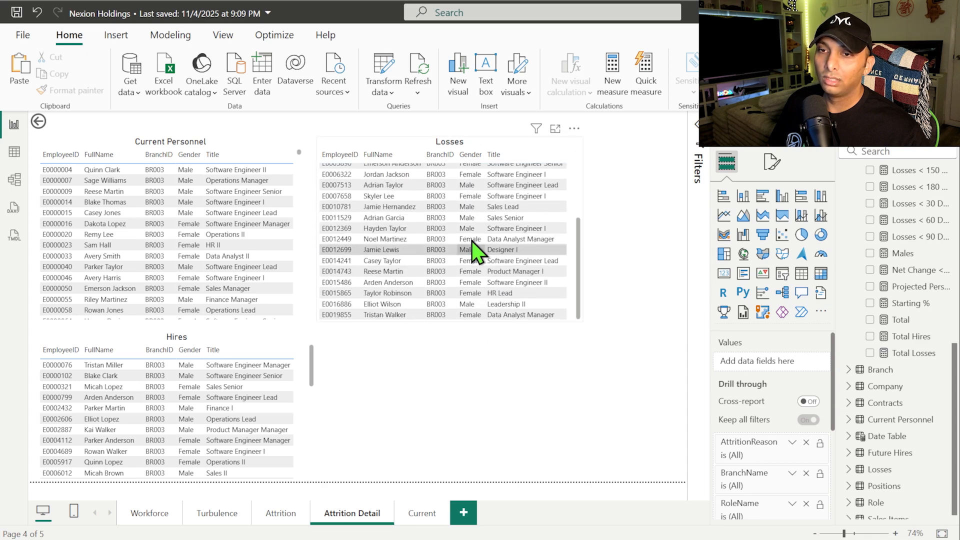
pyautogui.scroll(3, 472, 250)
pyautogui.scroll(-5, 189, 439)
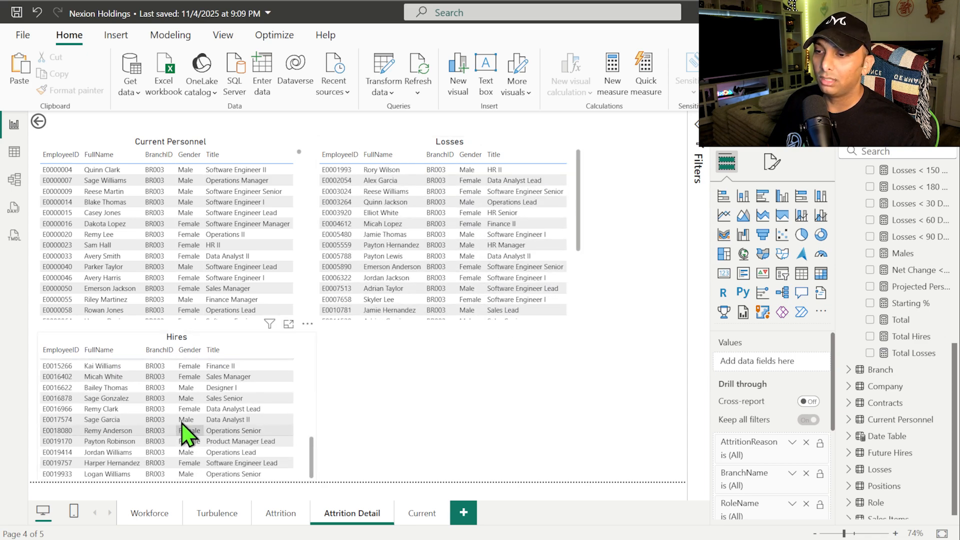
pyautogui.scroll(5, 189, 431)
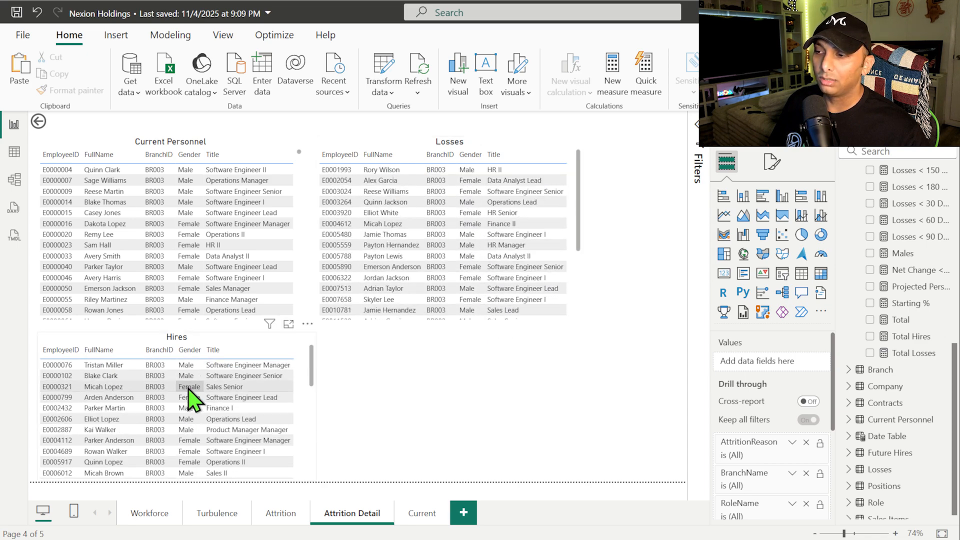
# Step: Return to the Workforce page and clear the Austin total's selection in the matrix
pyautogui.click(145, 515)
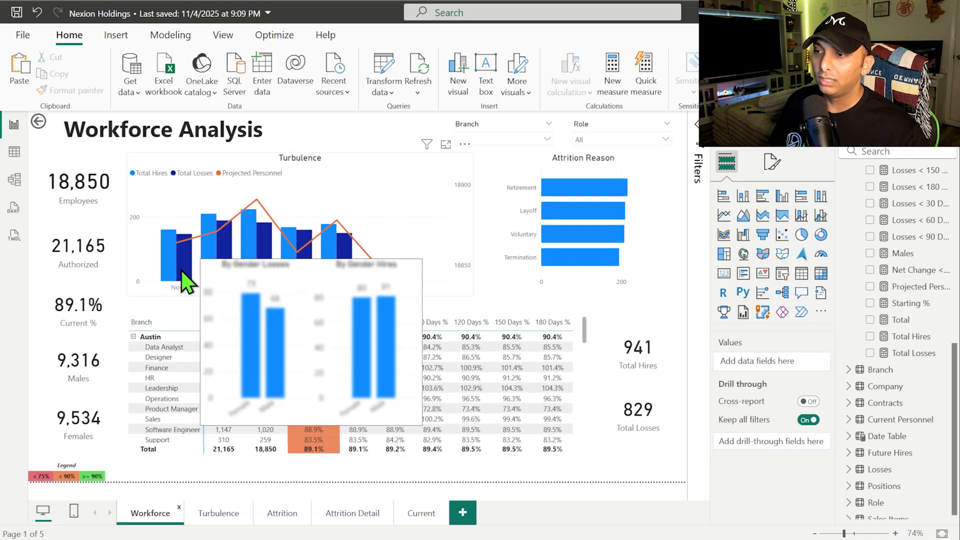
pyautogui.click(272, 340)
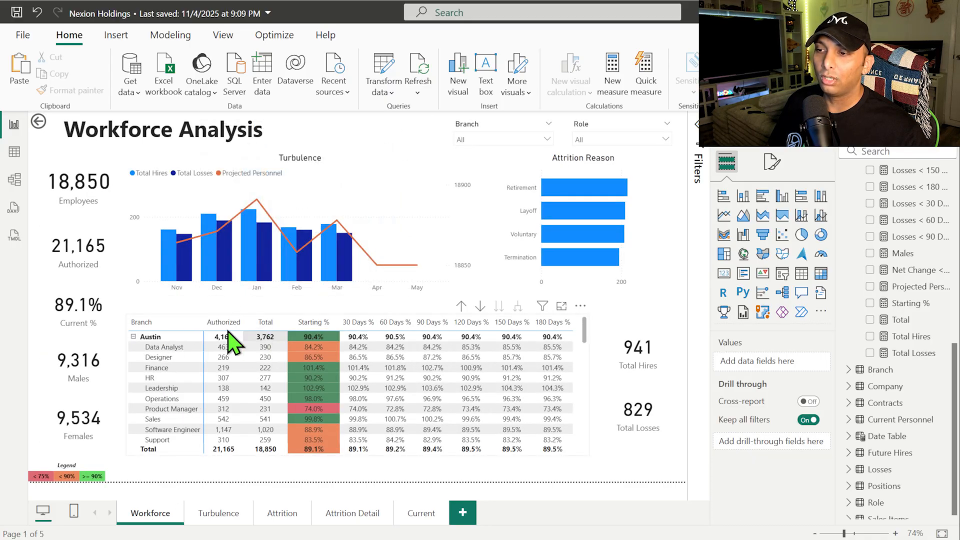
pyautogui.click(270, 304)
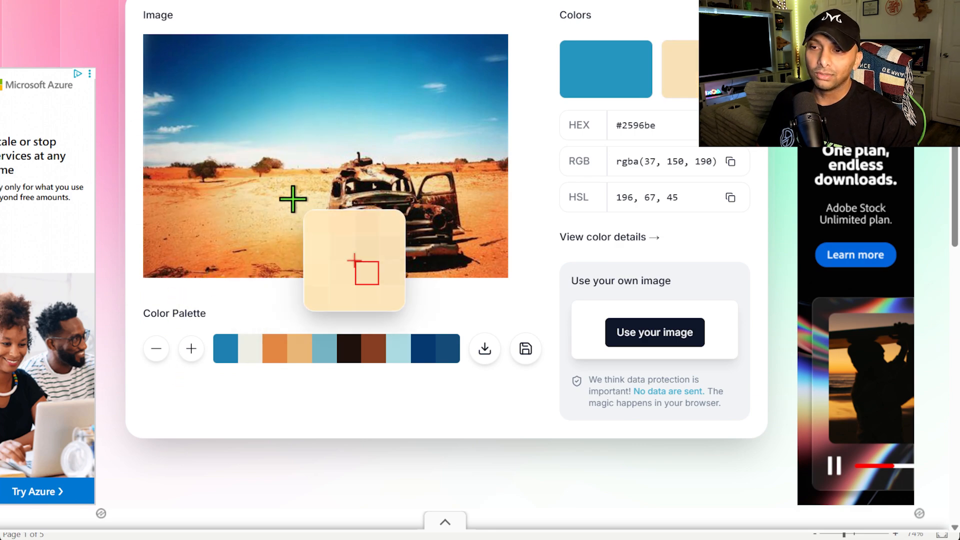
# Step: Pick the sandy orange #ffc375 from the desert image and preview the teal, black, brown, light blue and navy palette colours on it
pyautogui.click(329, 170)
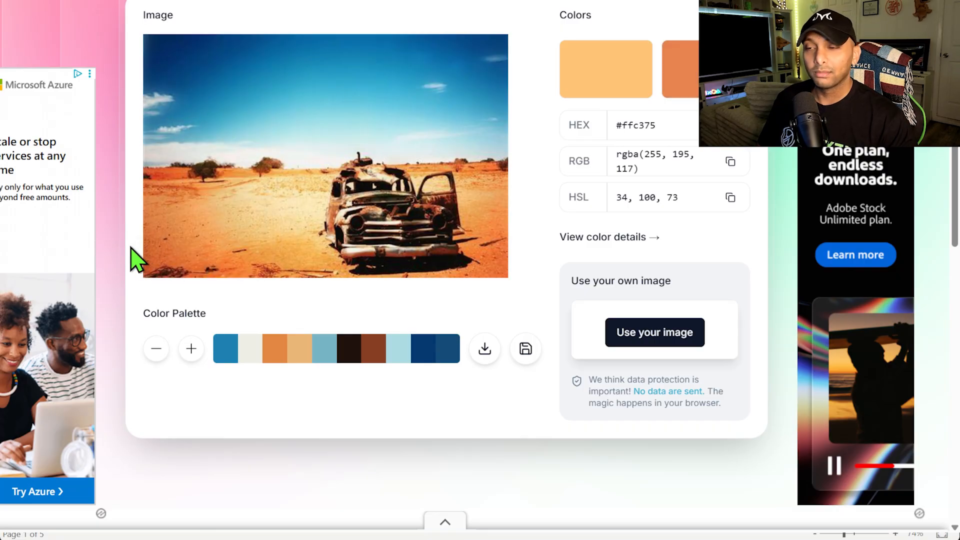
pyautogui.click(325, 350)
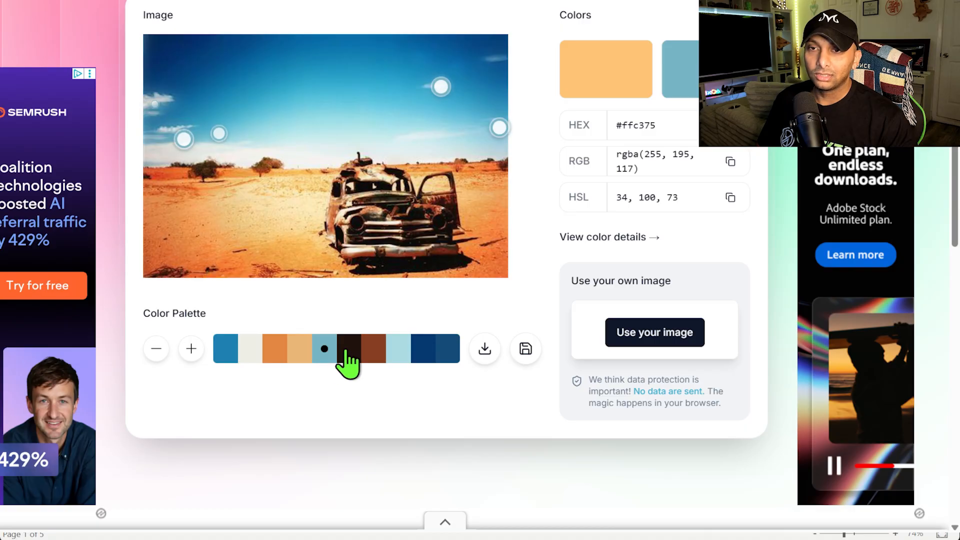
pyautogui.click(349, 350)
pyautogui.click(373, 350)
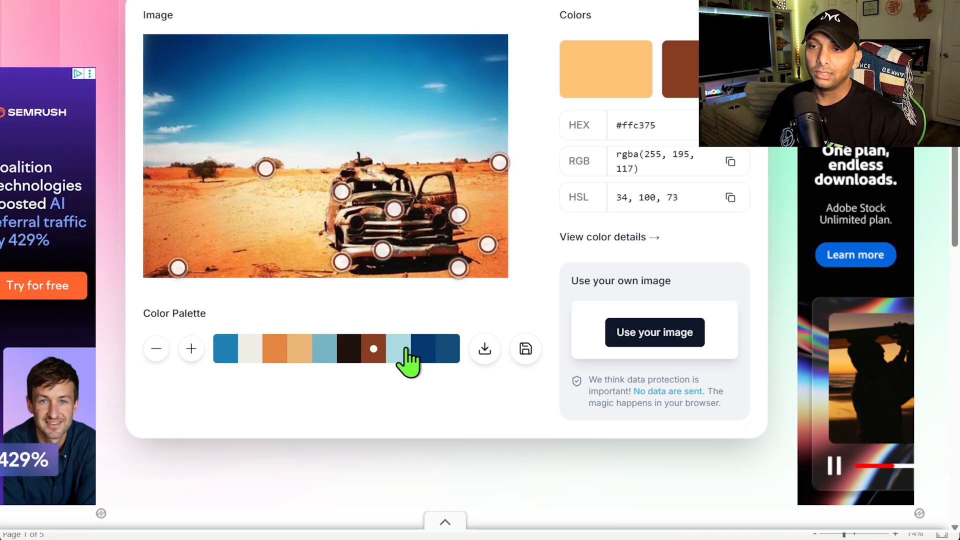
pyautogui.click(406, 350)
pyautogui.click(428, 350)
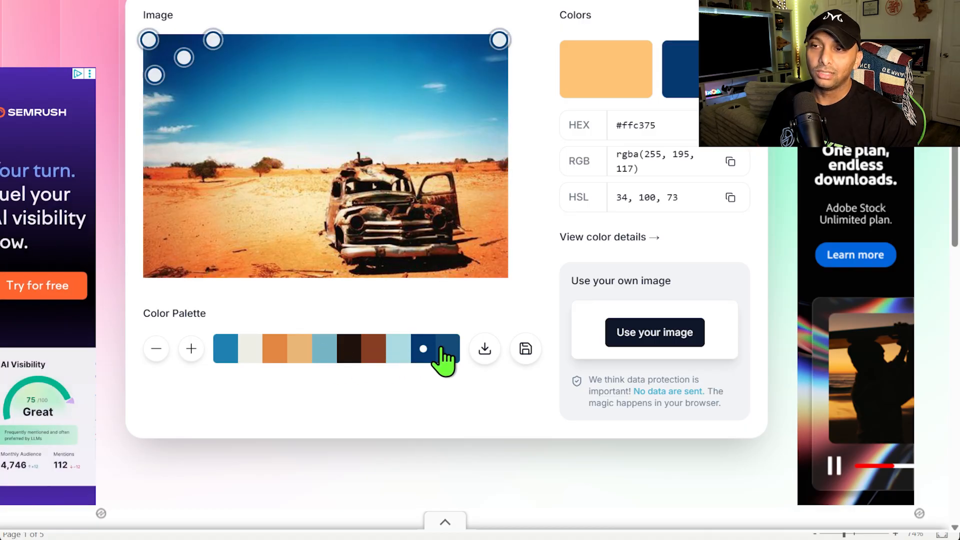
pyautogui.click(442, 349)
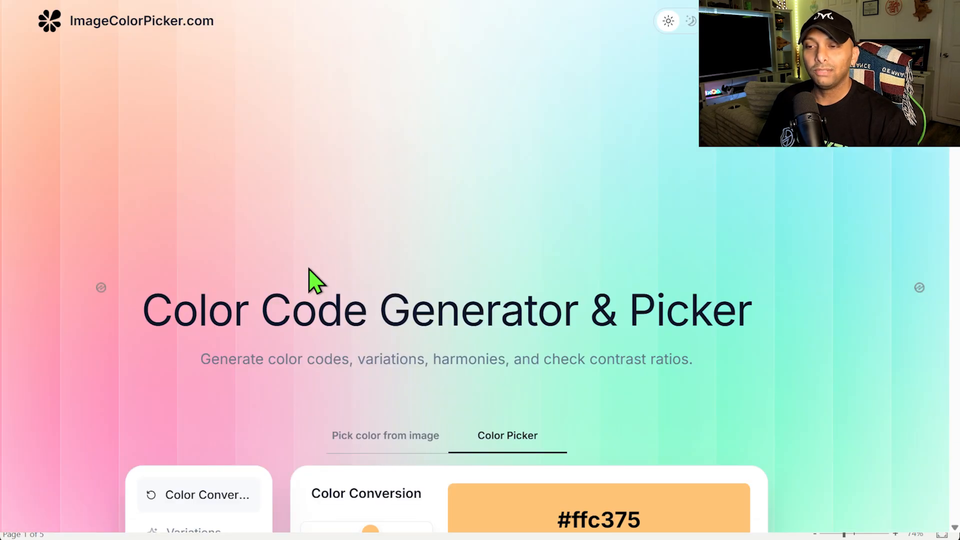
# Step: Open the picked colour's details and change the base colour in Color Conversion to the light blue #81d1e8
pyautogui.scroll(-3, 310, 272)
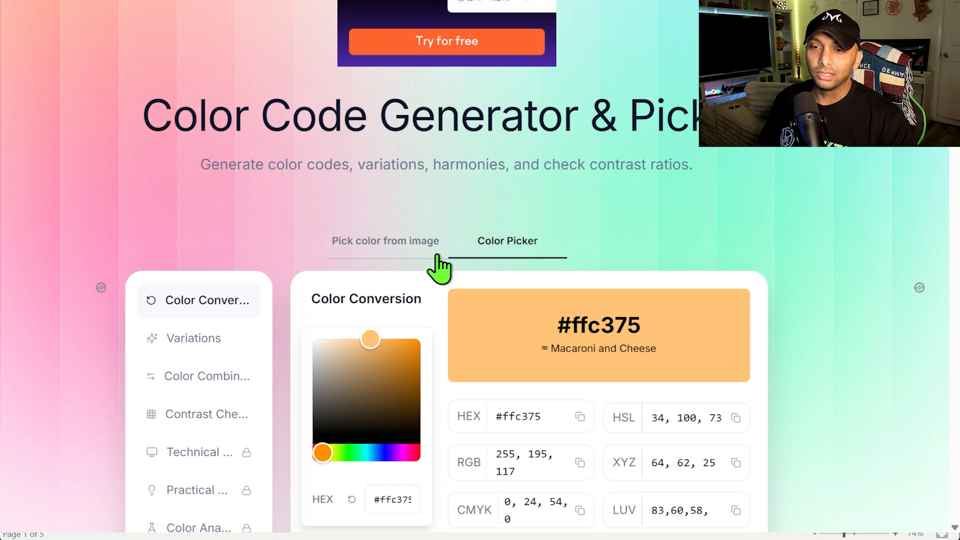
pyautogui.scroll(-4, 438, 256)
pyautogui.click(337, 195)
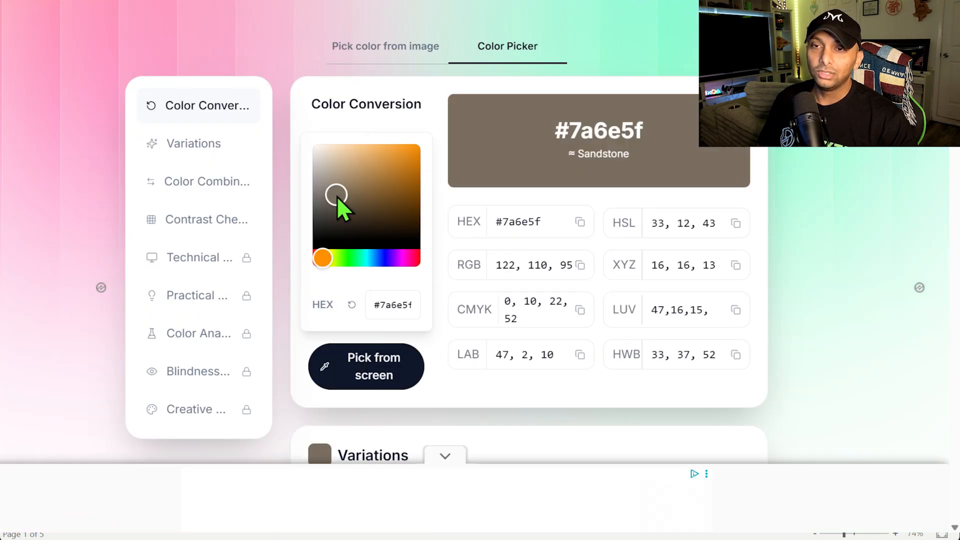
pyautogui.click(320, 209)
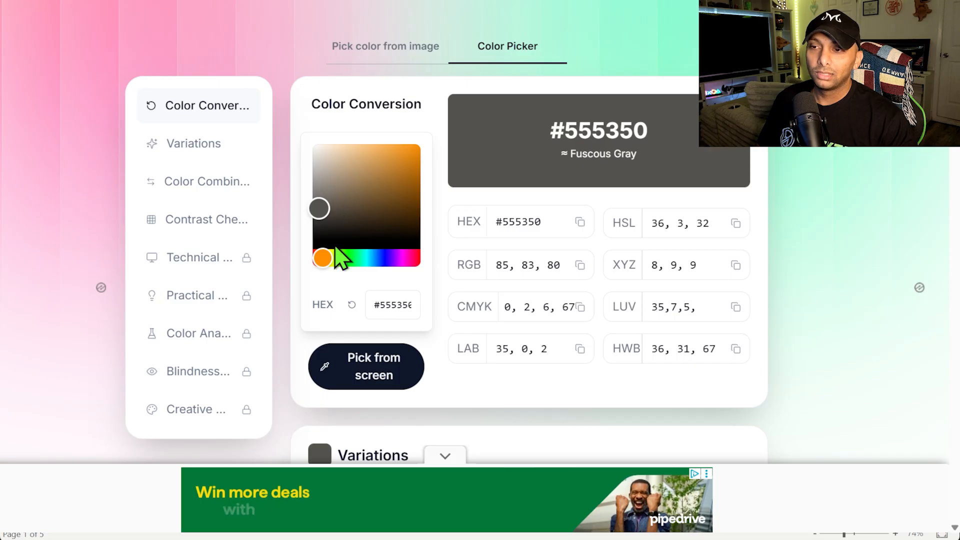
pyautogui.click(350, 260)
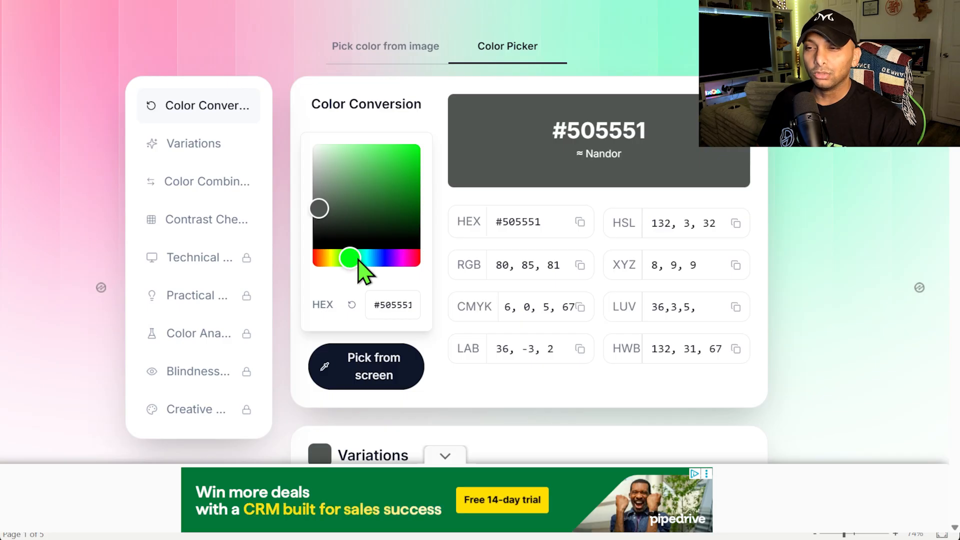
pyautogui.click(375, 260)
pyautogui.moveTo(377, 259)
pyautogui.mouseDown()
pyautogui.moveTo(405, 262)
pyautogui.moveTo(372, 268)
pyautogui.mouseUp()
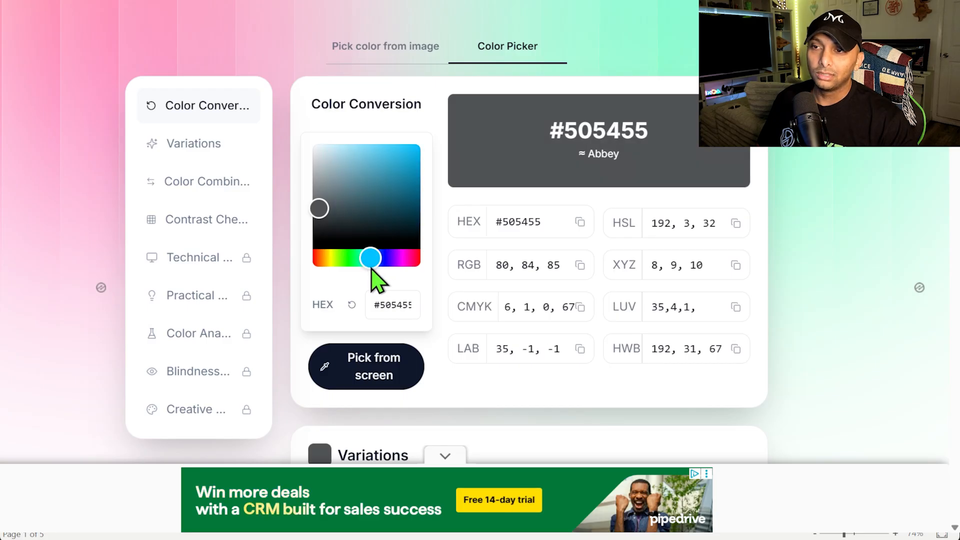
pyautogui.moveTo(360, 148)
pyautogui.mouseDown()
pyautogui.moveTo(365, 173)
pyautogui.moveTo(371, 157)
pyautogui.moveTo(358, 151)
pyautogui.moveTo(370, 157)
pyautogui.mouseUp()
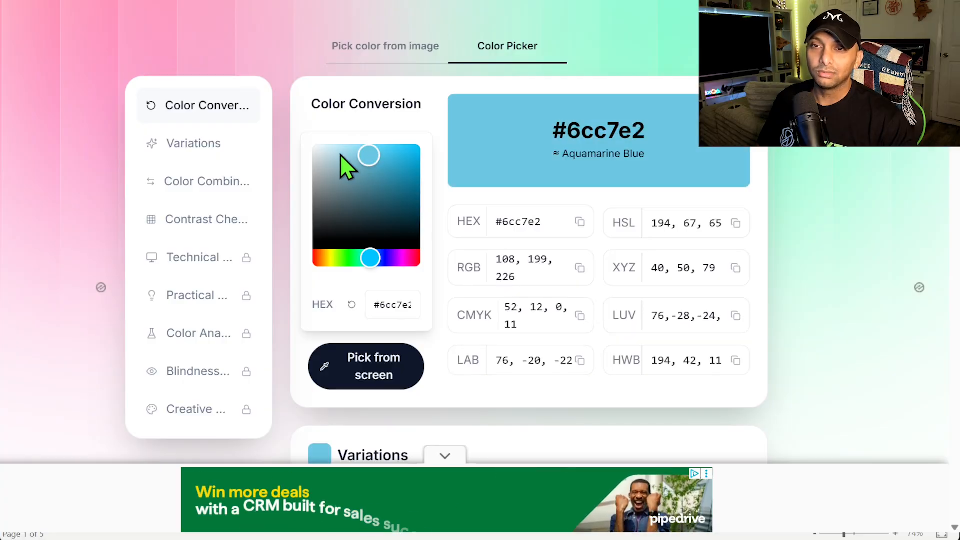
pyautogui.click(361, 160)
pyautogui.click(361, 152)
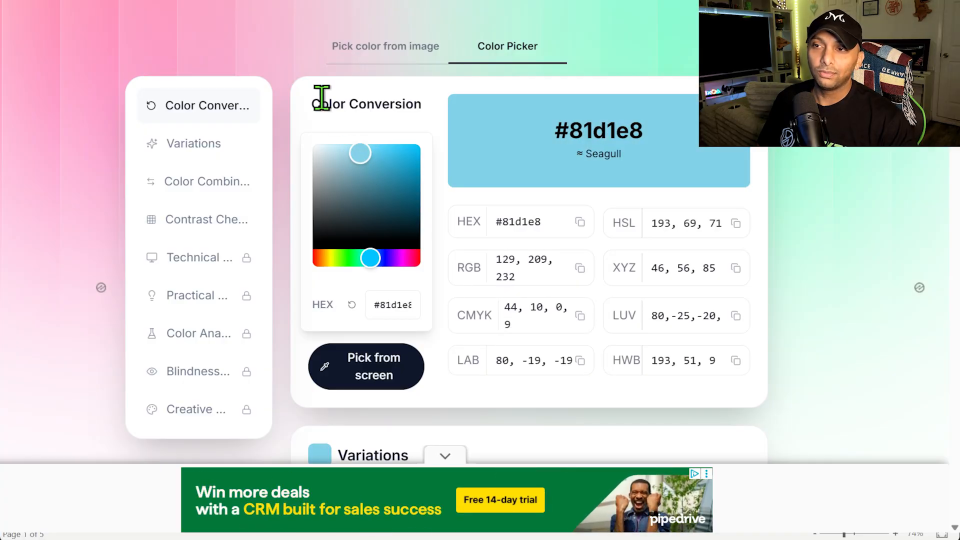
# Step: Examine the shades and tints generated from the light blue base colour
pyautogui.scroll(-4, 440, 175)
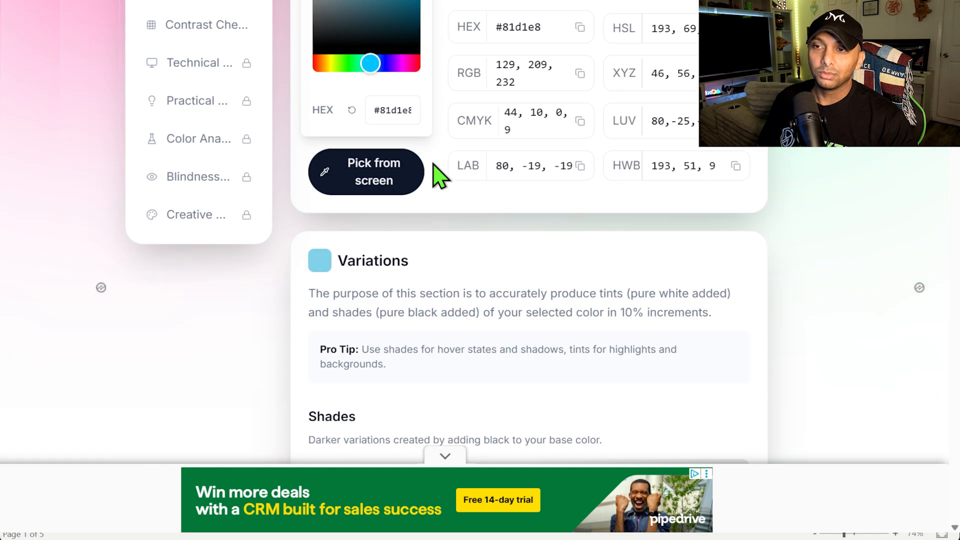
pyautogui.scroll(-4, 440, 175)
pyautogui.scroll(-4, 409, 176)
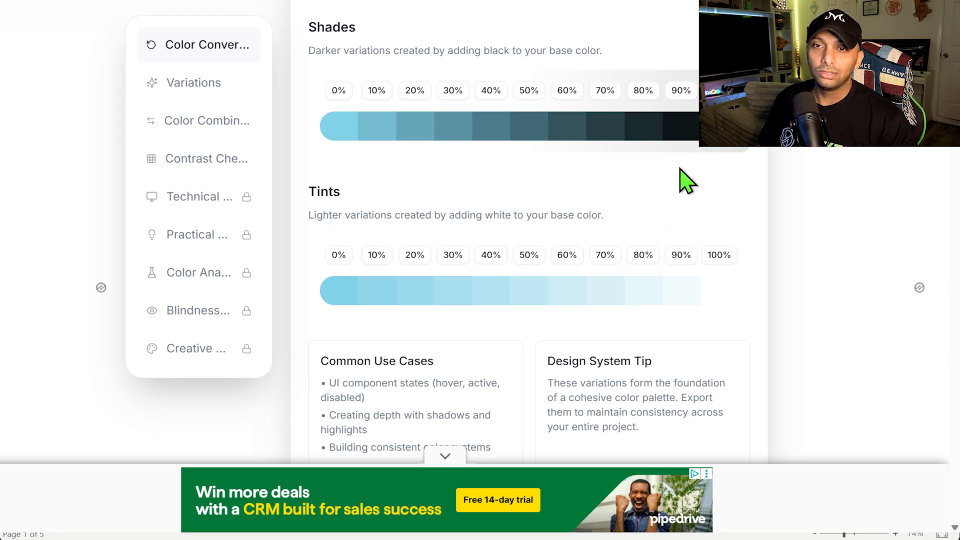
pyautogui.moveTo(572, 129)
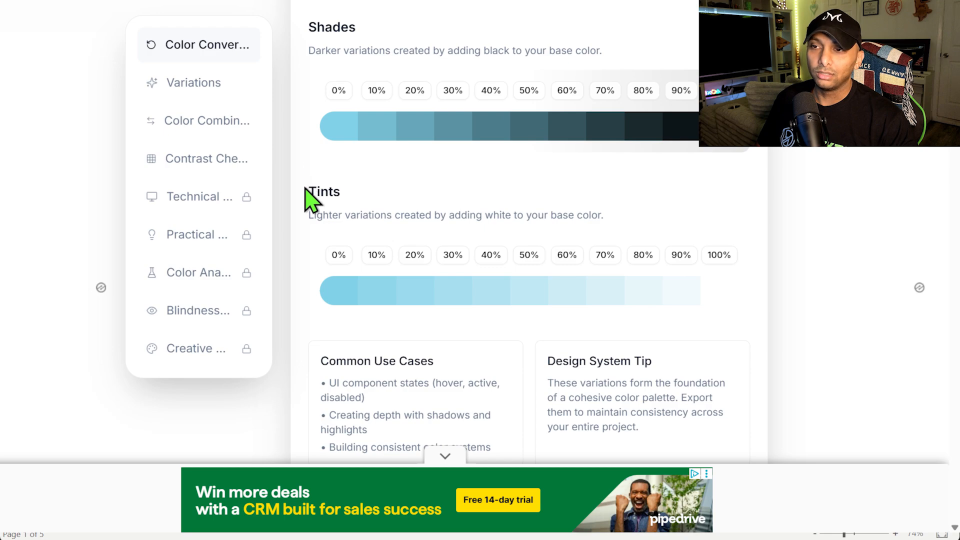
pyautogui.scroll(-4, 310, 200)
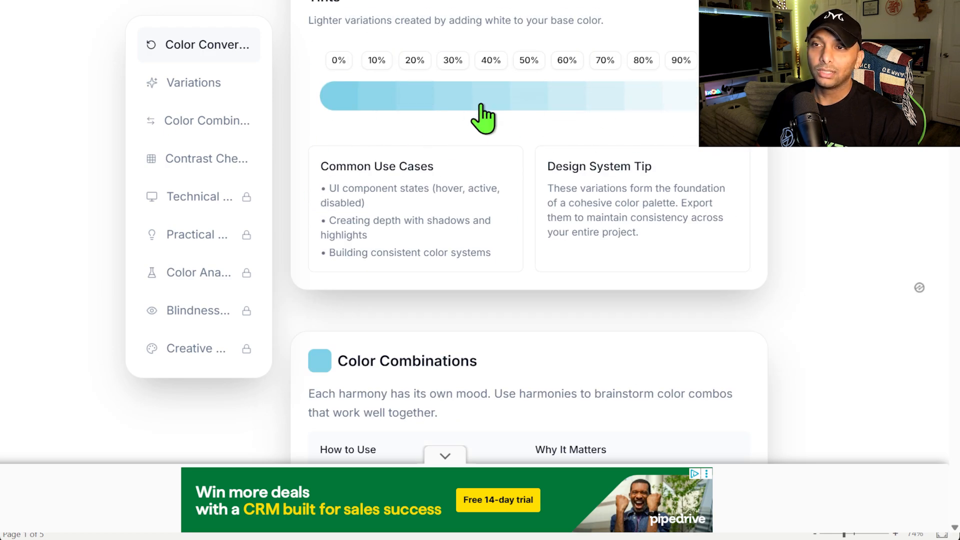
# Step: Review the Color Combinations section, comparing the Complement, Triadic, Analogous, Monochromatic and Tetradic harmonies
pyautogui.scroll(-4, 327, 193)
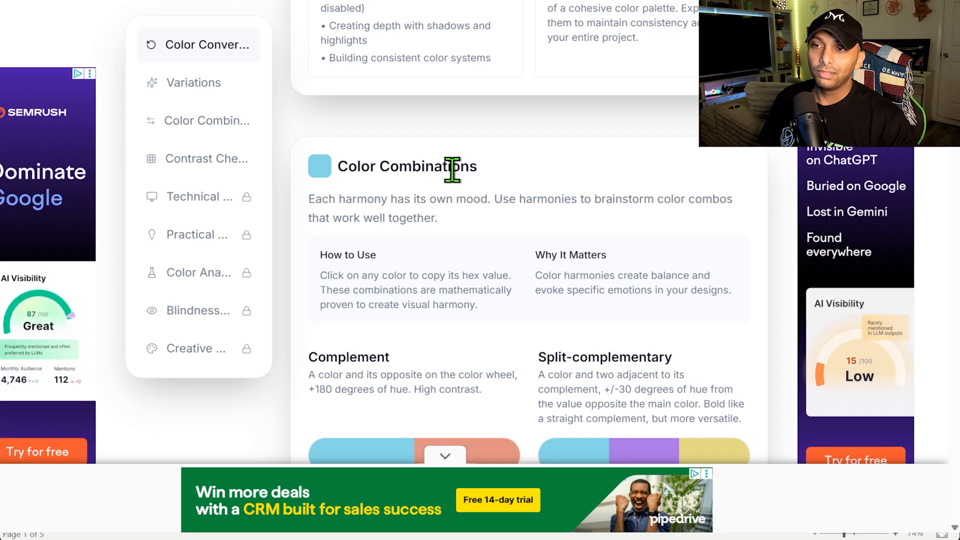
pyautogui.scroll(-13, 385, 255)
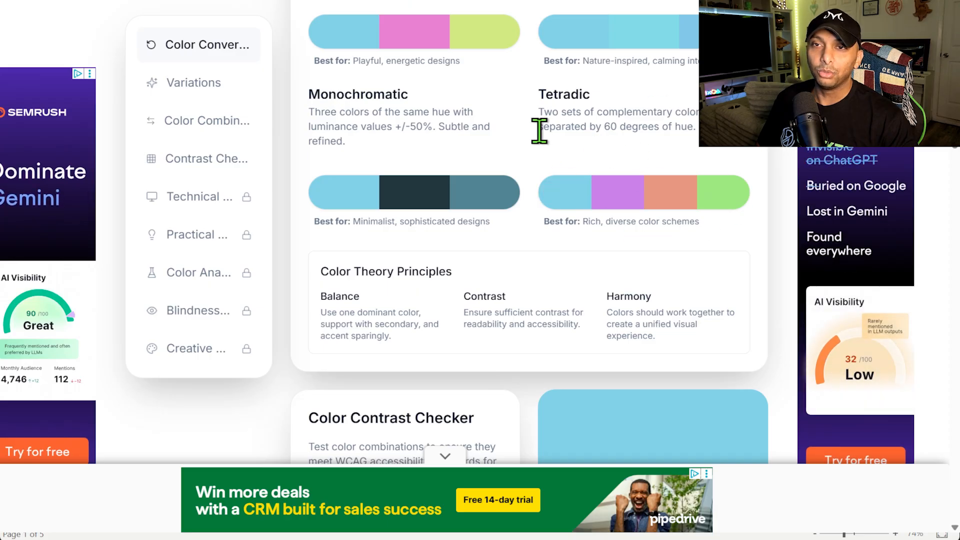
pyautogui.scroll(3, 540, 131)
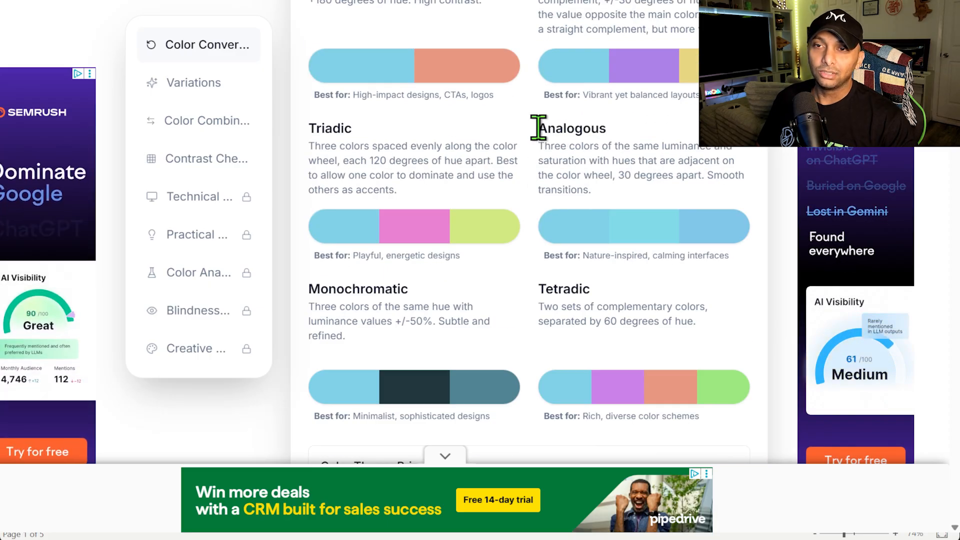
pyautogui.moveTo(539, 128); pyautogui.dragTo(617, 134)
pyautogui.click(619, 162)
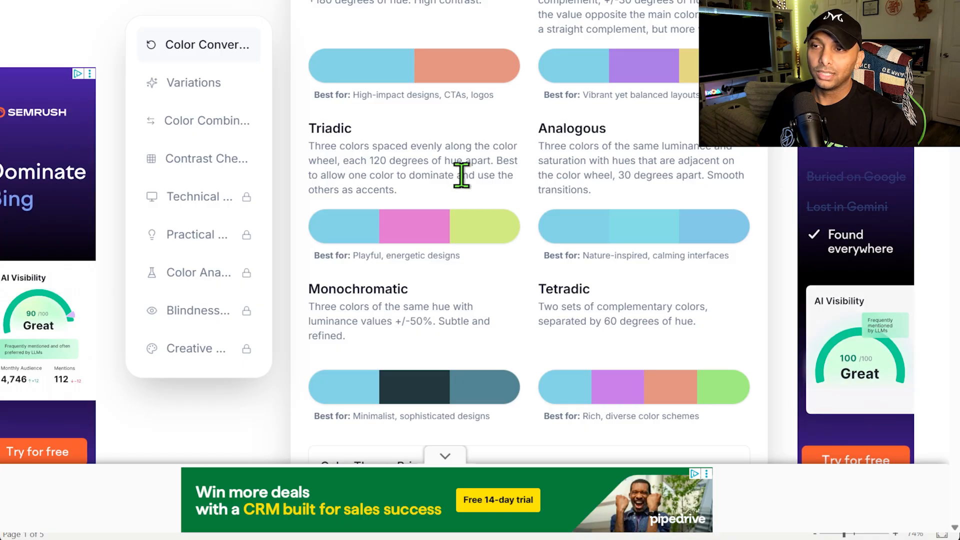
pyautogui.scroll(3, 430, 160)
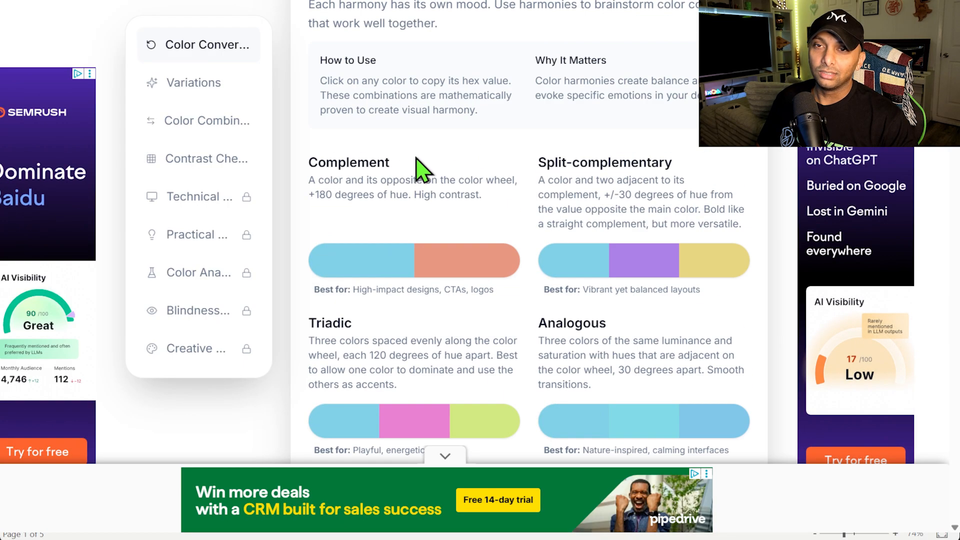
pyautogui.moveTo(389, 164); pyautogui.dragTo(308, 163)
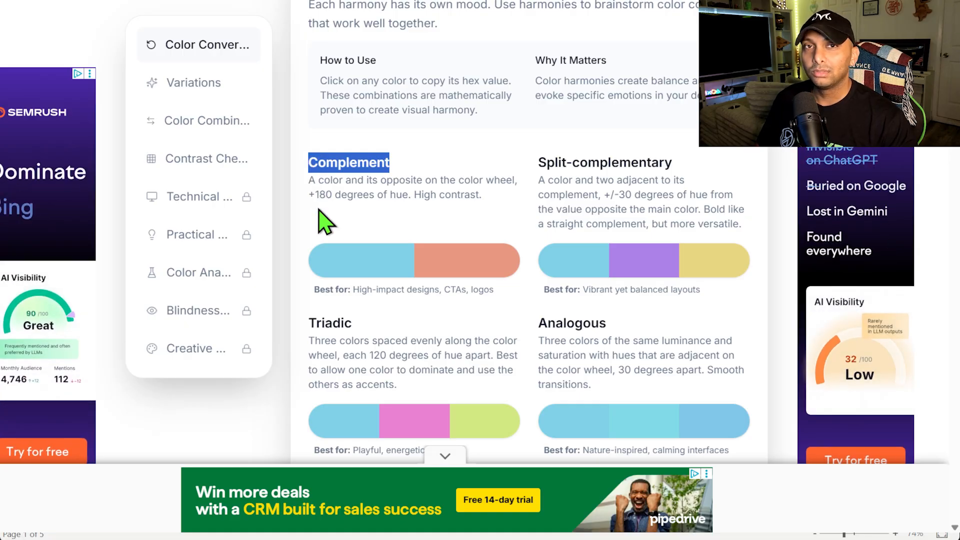
pyautogui.scroll(-8, 320, 220)
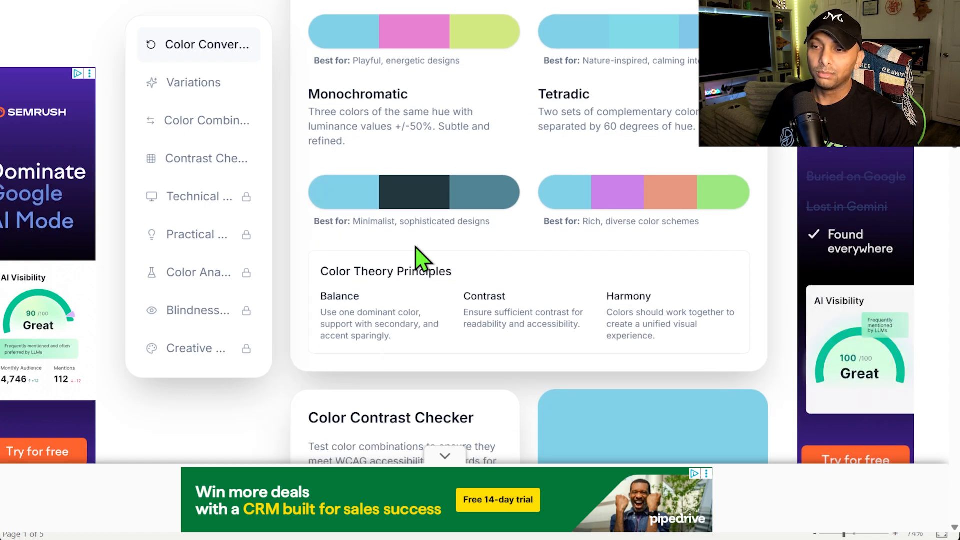
# Step: Go back to the Variations section and check the hex codes of individual shades of the base colour
pyautogui.scroll(20, 377, 149)
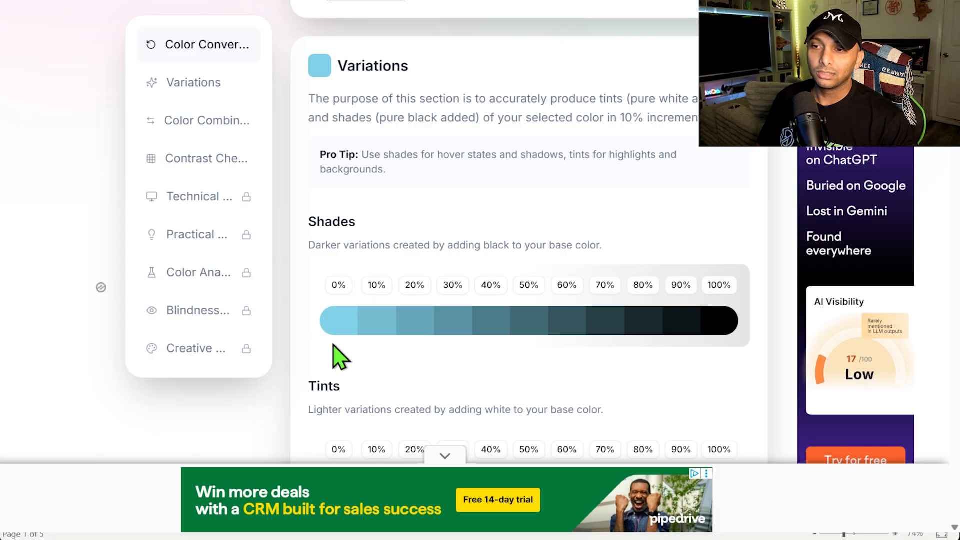
pyautogui.moveTo(338, 322)
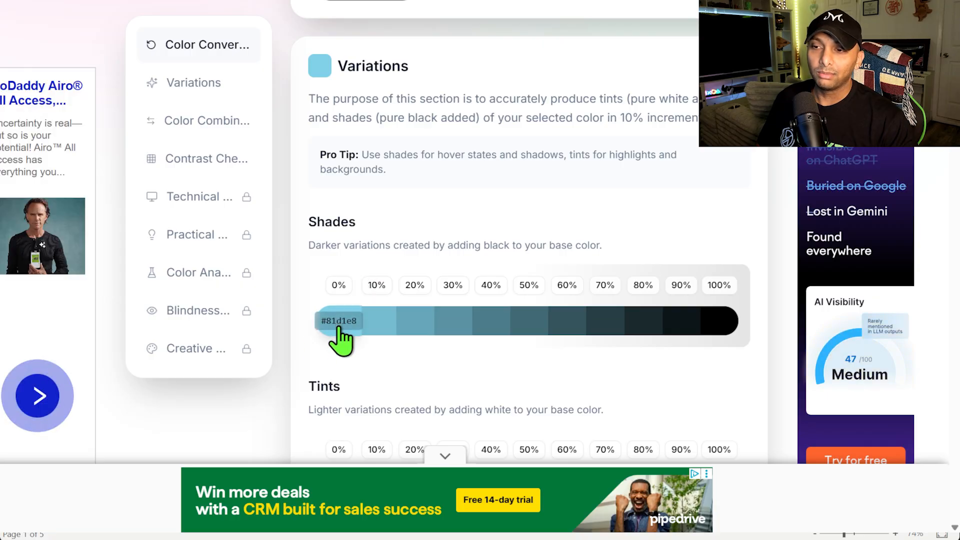
pyautogui.moveTo(566, 326)
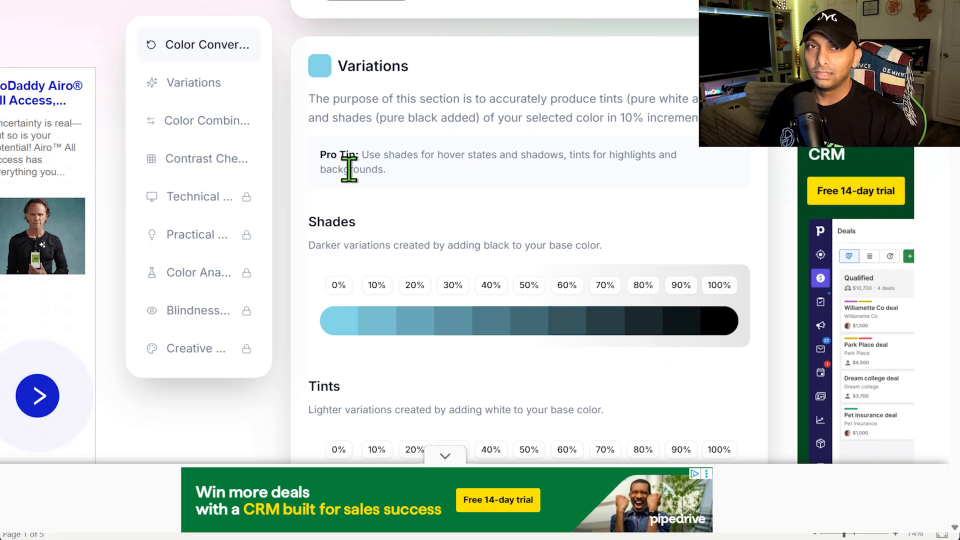
pyautogui.scroll(-4, 347, 174)
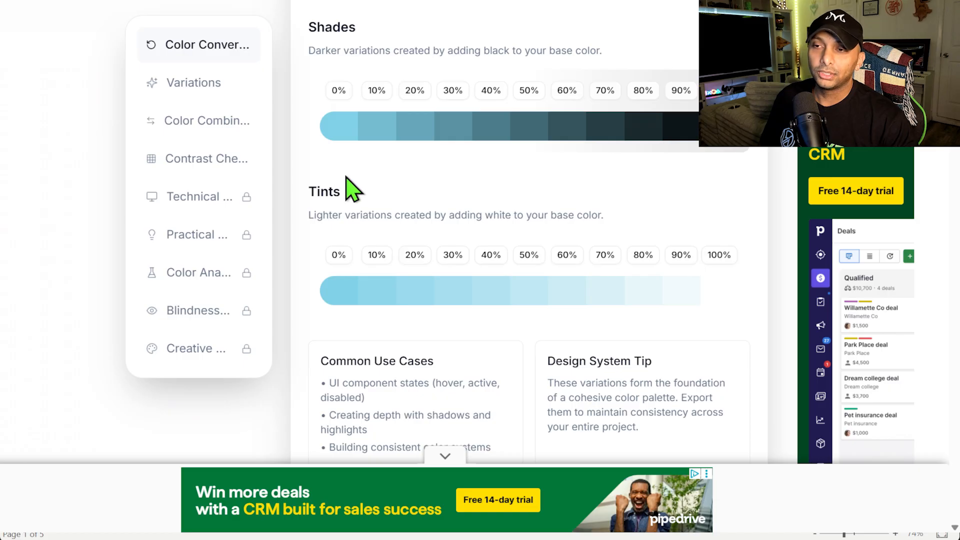
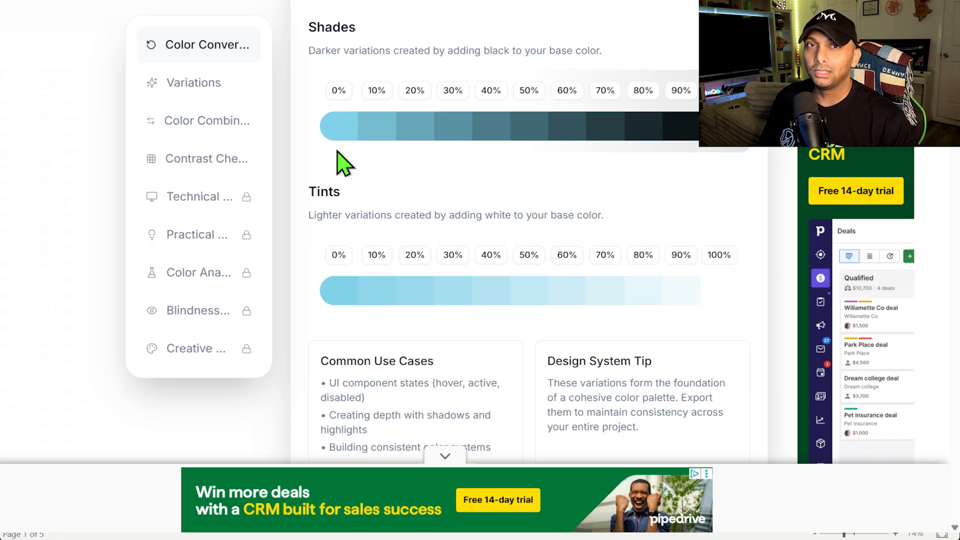
pyautogui.scroll(4, 344, 165)
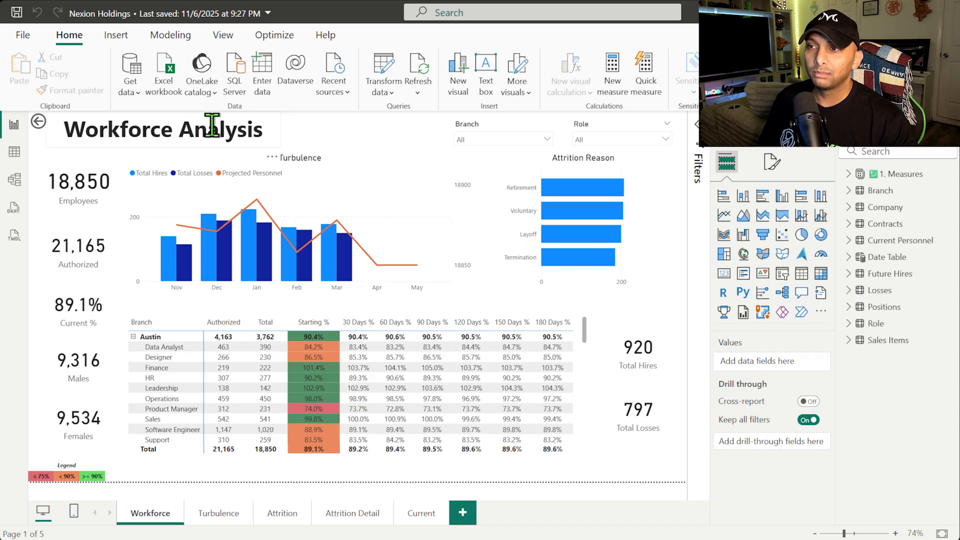
# Step: Switch to Power BI and look through the Turbulence, Attrition, Attrition Detail and Current pages
pyautogui.click(213, 513)
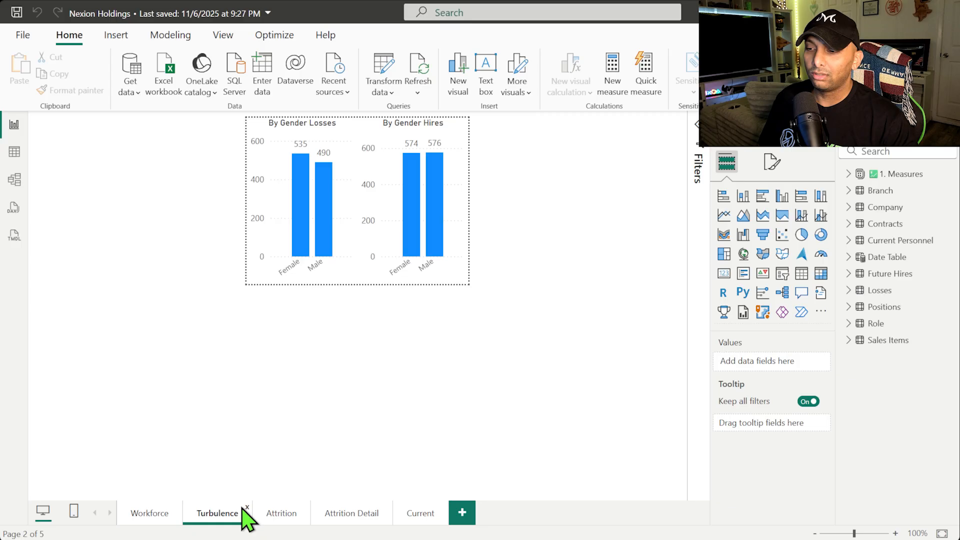
pyautogui.click(284, 510)
pyautogui.click(336, 521)
pyautogui.click(433, 515)
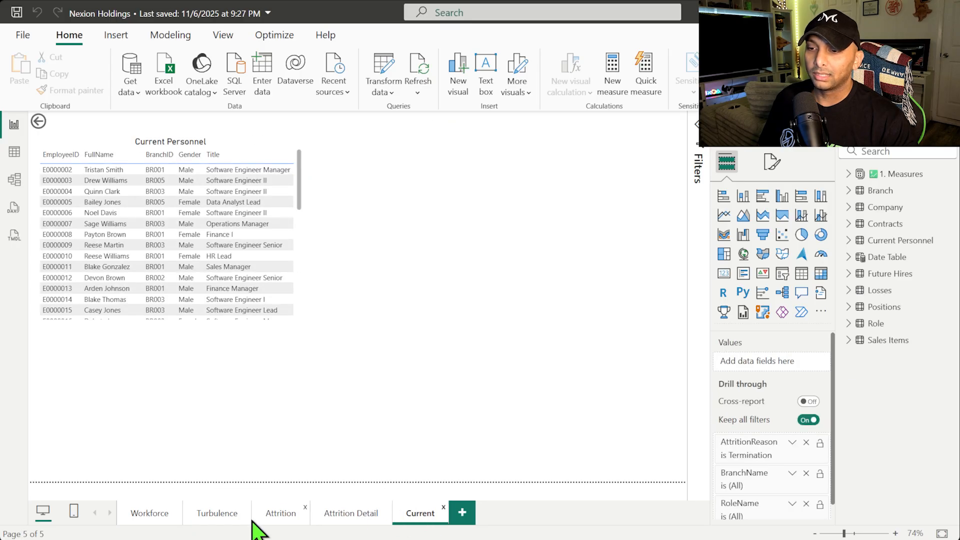
# Step: Return to the Workforce page and delete the back button beside the Workforce Analysis title
pyautogui.click(147, 520)
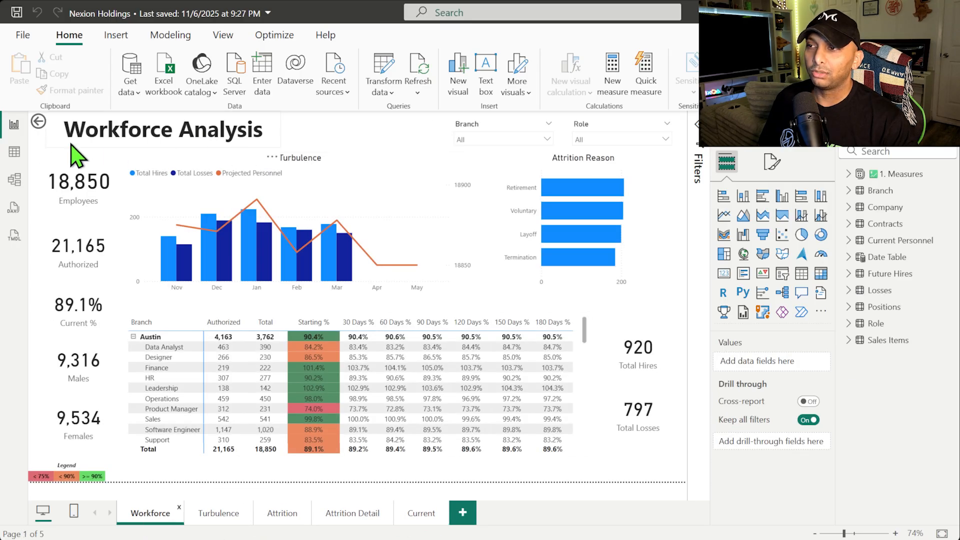
pyautogui.click(39, 124)
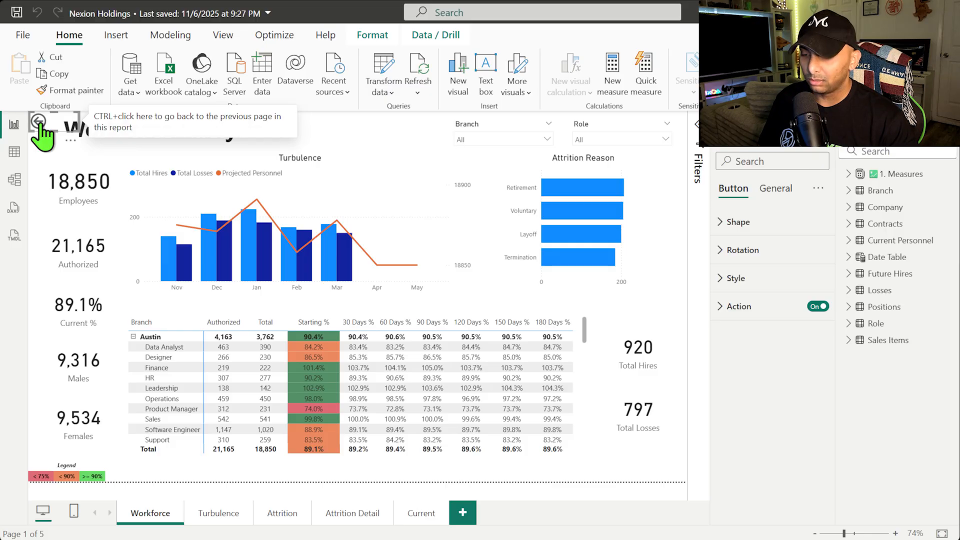
pyautogui.press('Delete')
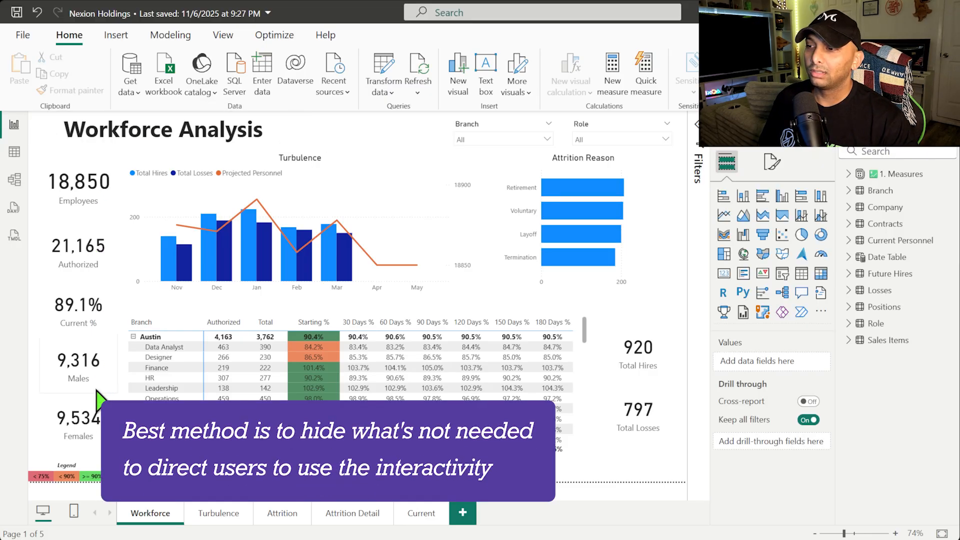
# Step: Fill the background of the Employees card with the colour #81D1E8
pyautogui.click(92, 188)
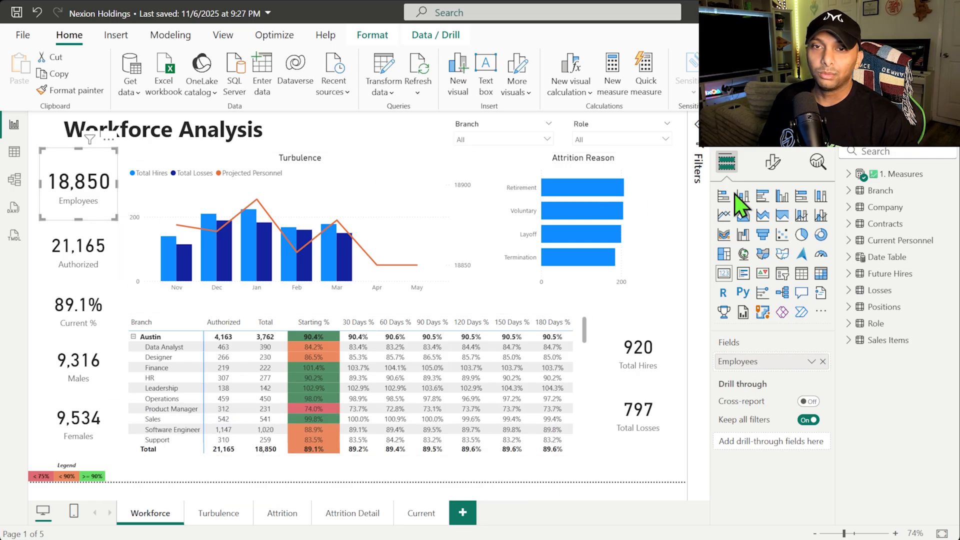
pyautogui.click(774, 164)
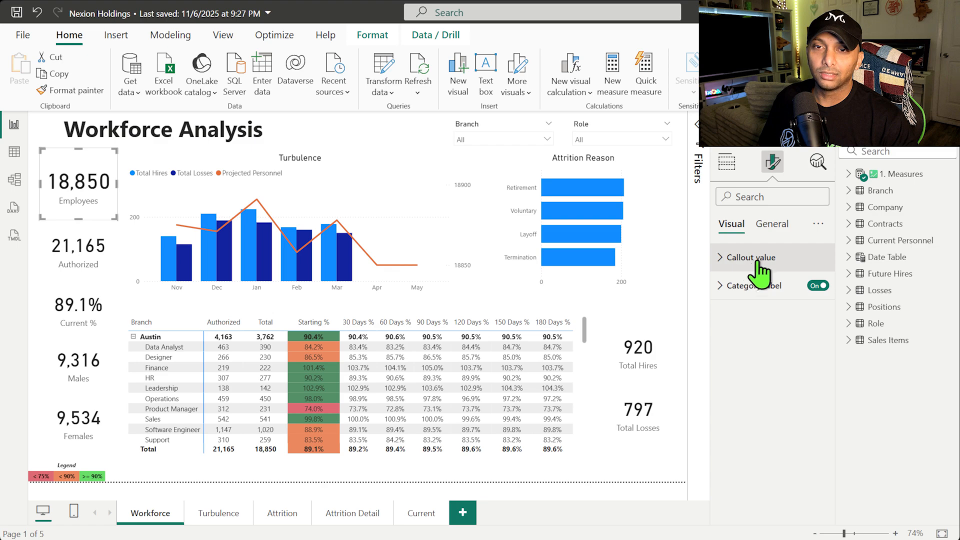
pyautogui.click(774, 228)
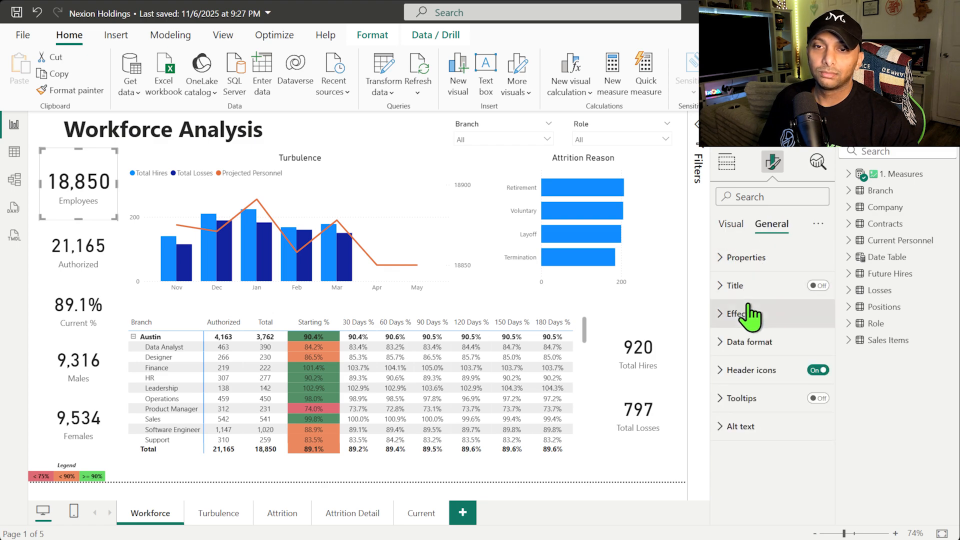
pyautogui.click(751, 315)
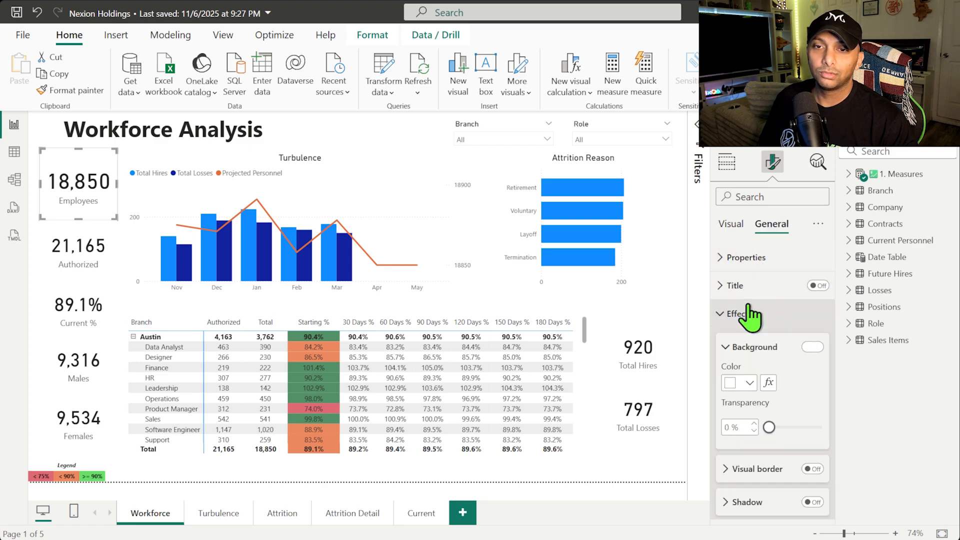
pyautogui.click(750, 383)
pyautogui.click(759, 351)
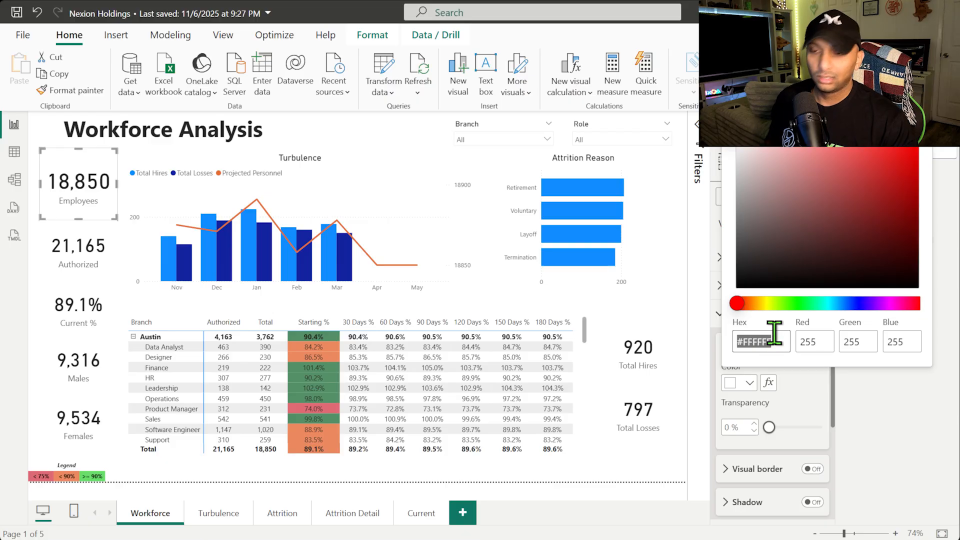
pyautogui.write('#81D1E8')
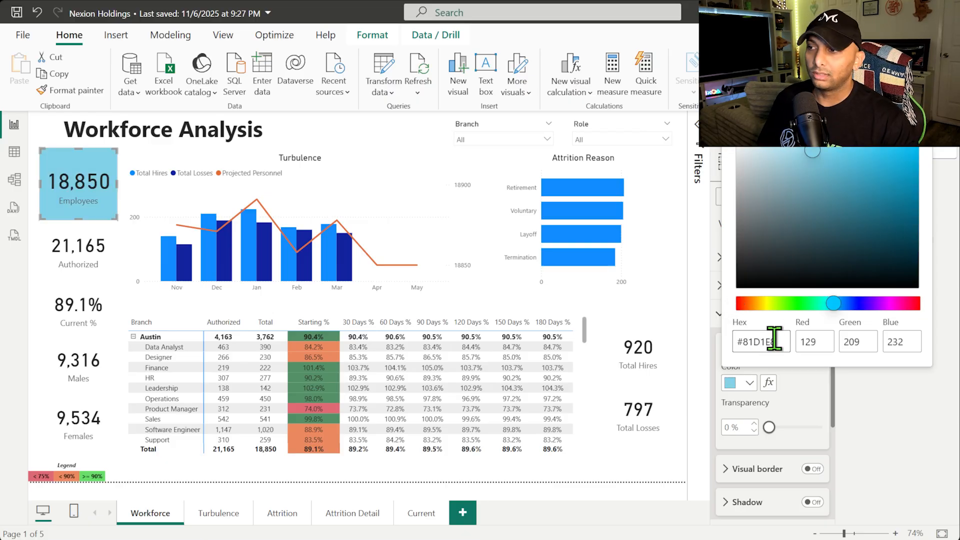
pyautogui.click(723, 364)
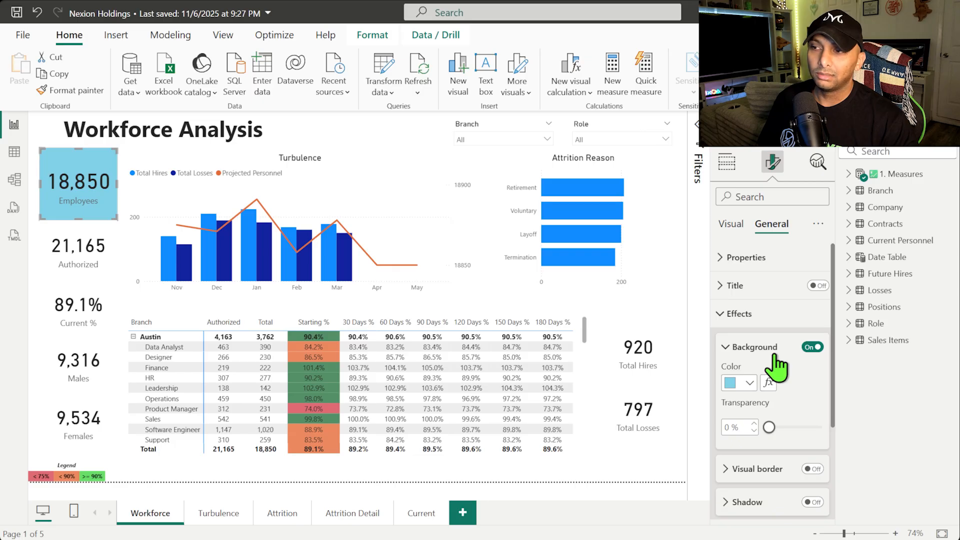
# Step: Enable the Employees card's visual border in the same light blue as its background and set rounded corners to 7 px
pyautogui.scroll(-3, 806, 407)
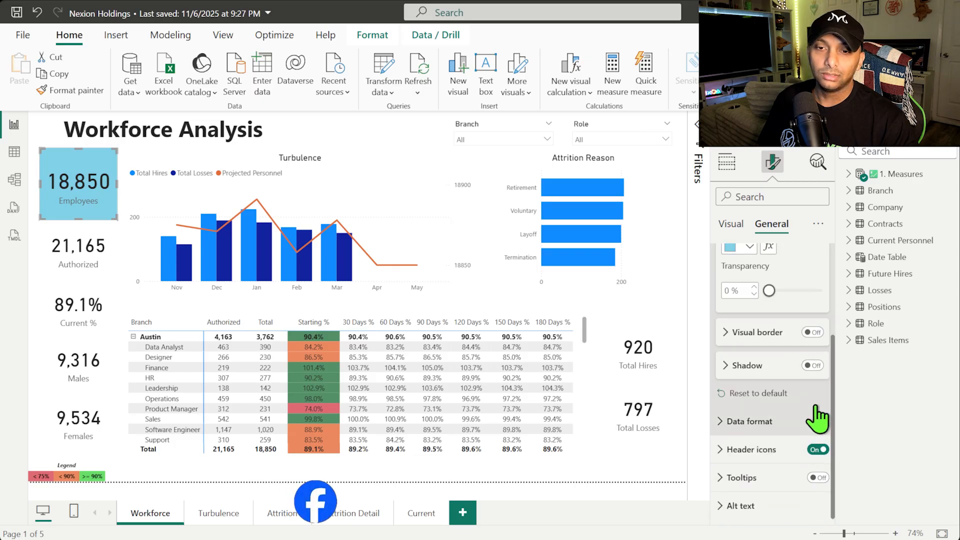
pyautogui.click(818, 335)
pyautogui.click(728, 333)
pyautogui.click(750, 368)
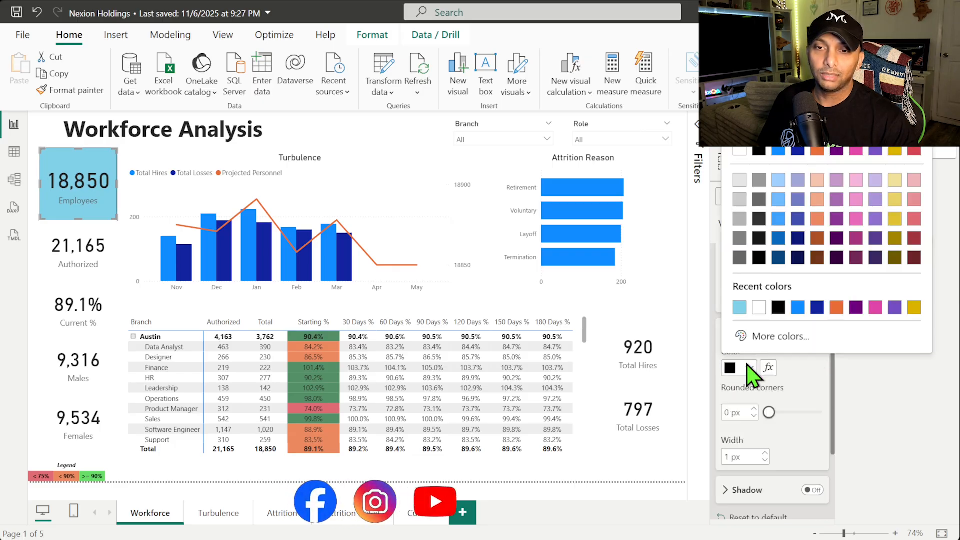
pyautogui.click(740, 307)
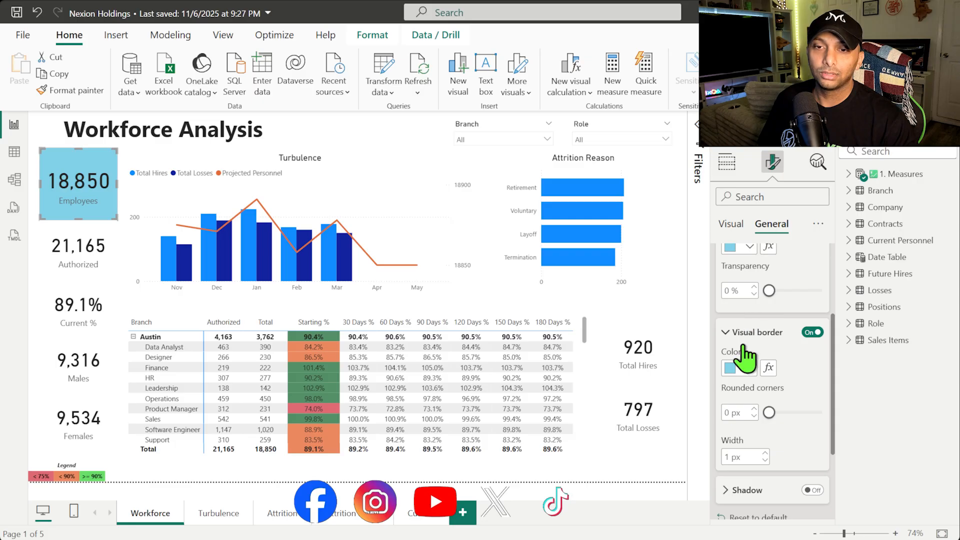
pyautogui.click(757, 410)
pyautogui.click(756, 410)
pyautogui.click(756, 409)
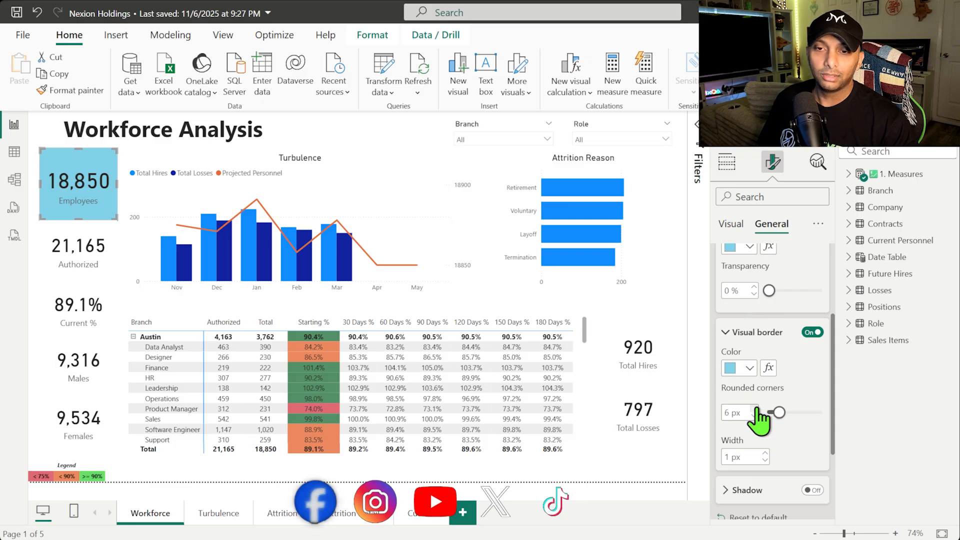
pyautogui.click(755, 409)
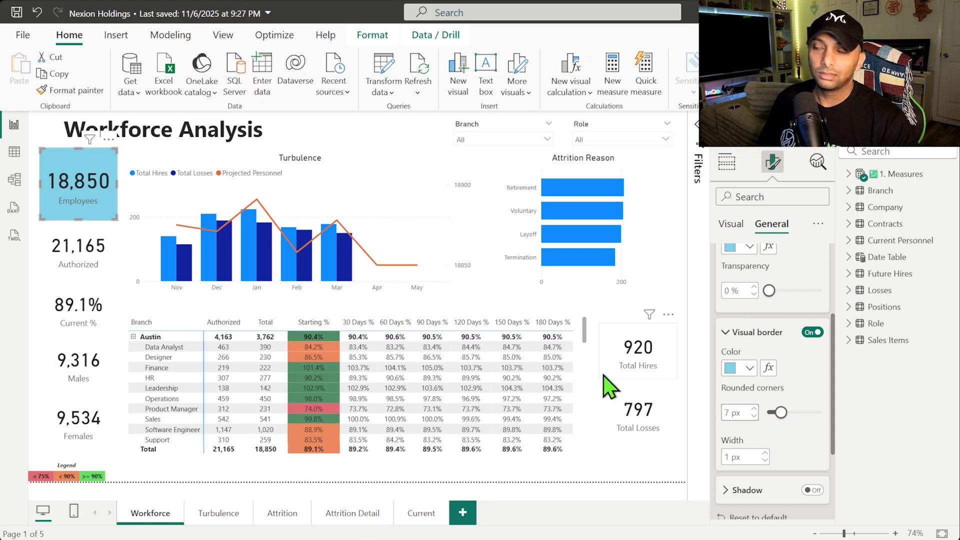
# Step: Reduce the Employees card's height to about 104 so it stands clear of the page title and the Authorized card
pyautogui.click(40, 233)
pyautogui.click(94, 158)
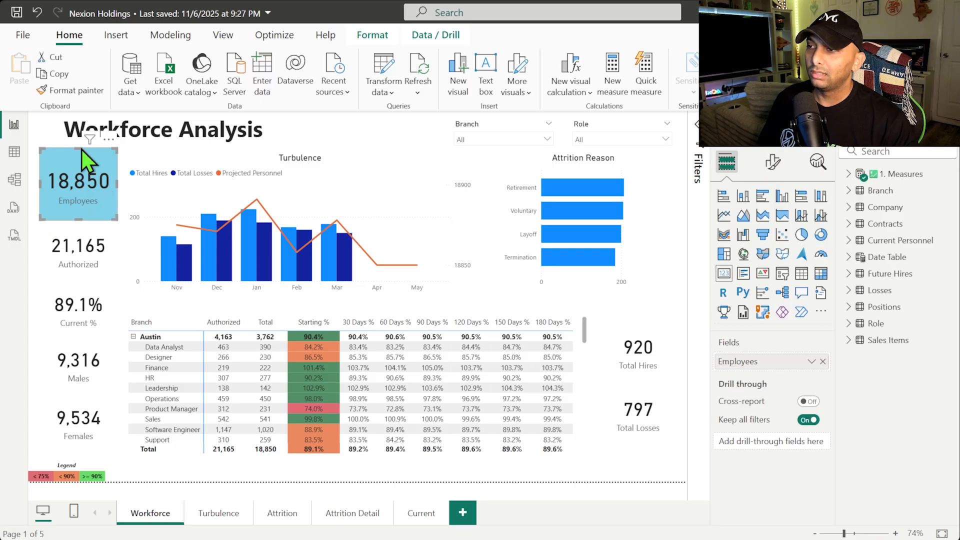
pyautogui.moveTo(81, 150); pyautogui.dragTo(80, 186)
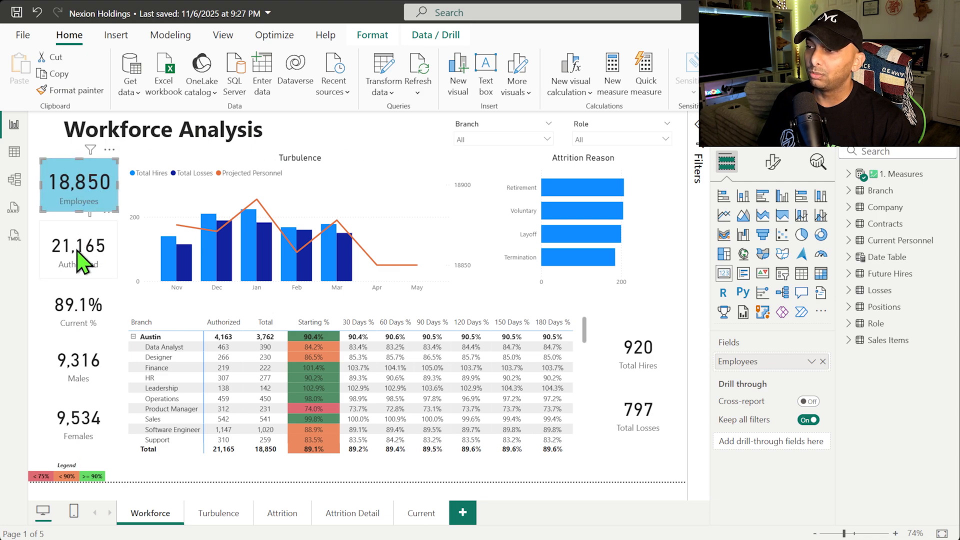
pyautogui.moveTo(77, 251); pyautogui.dragTo(79, 249)
# Step: Set the height of the Authorized, Current %, Males and Females cards to 104, matching the Employees card
pyautogui.click(86, 183)
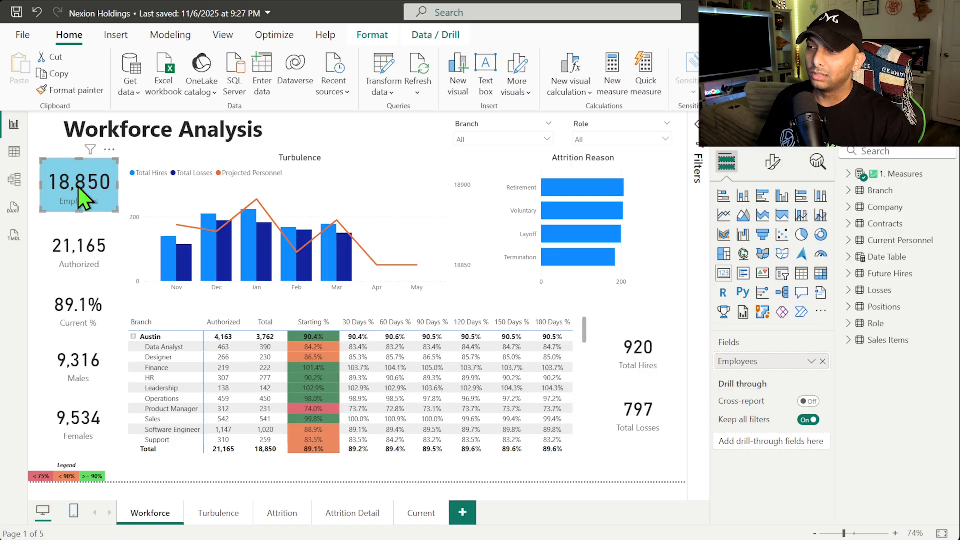
pyautogui.click(773, 162)
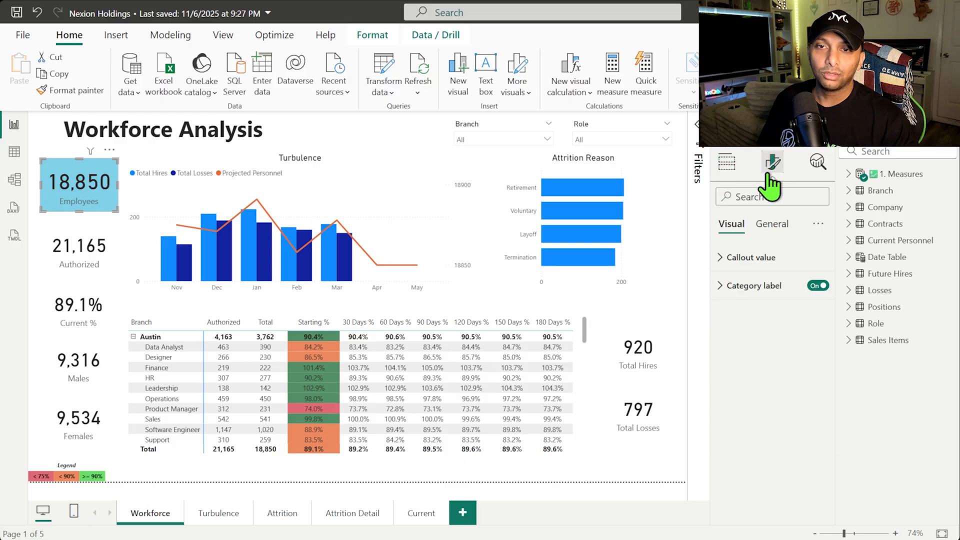
pyautogui.click(771, 225)
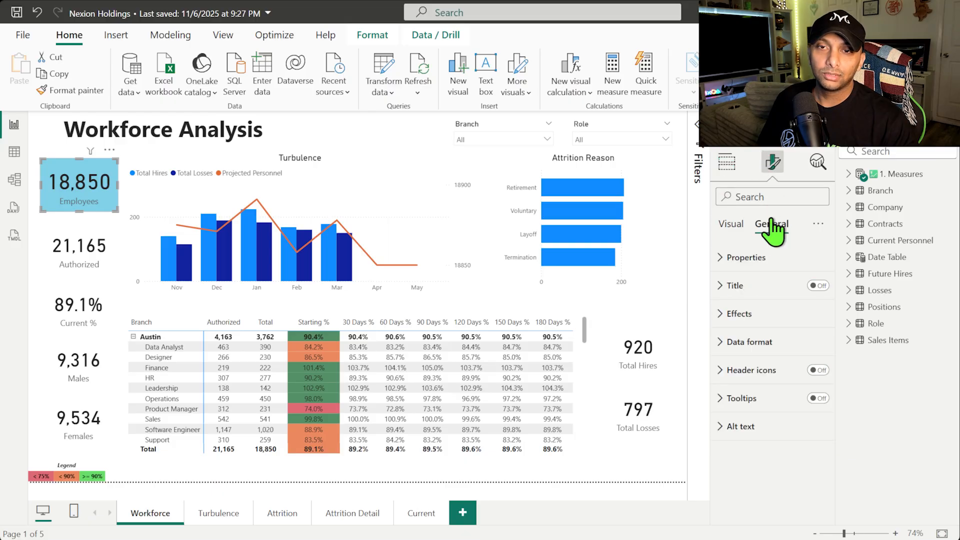
pyautogui.click(749, 259)
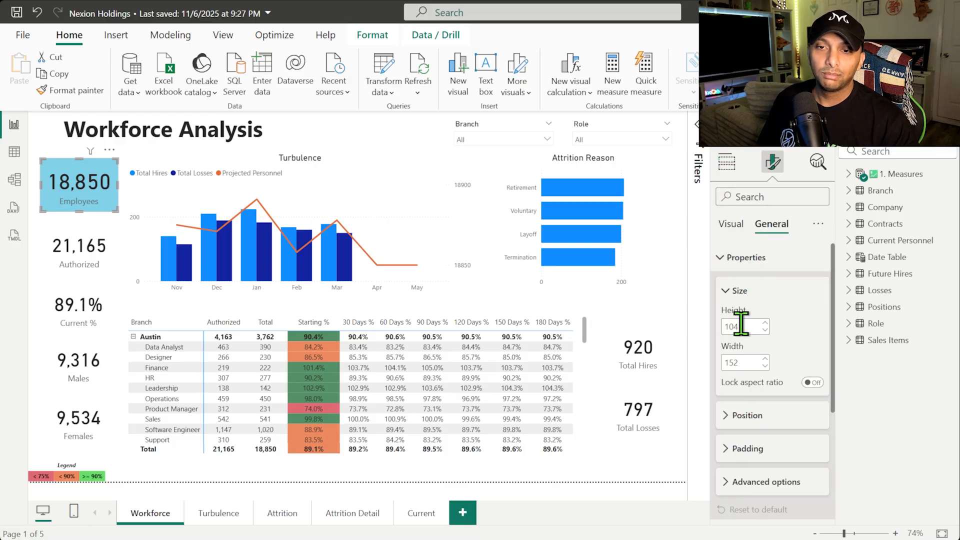
pyautogui.click(76, 254)
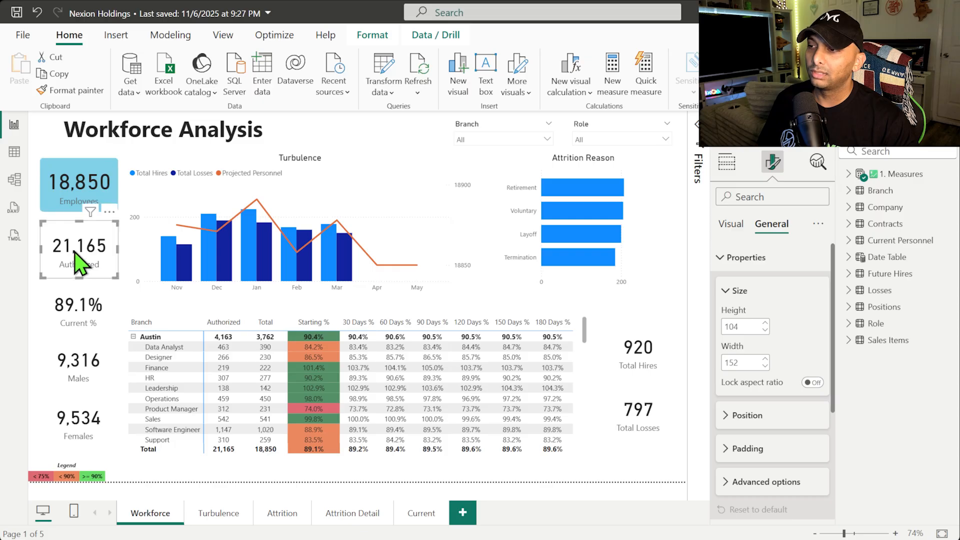
pyautogui.keyDown('ctrl'); pyautogui.click(78, 320); pyautogui.keyUp('ctrl')
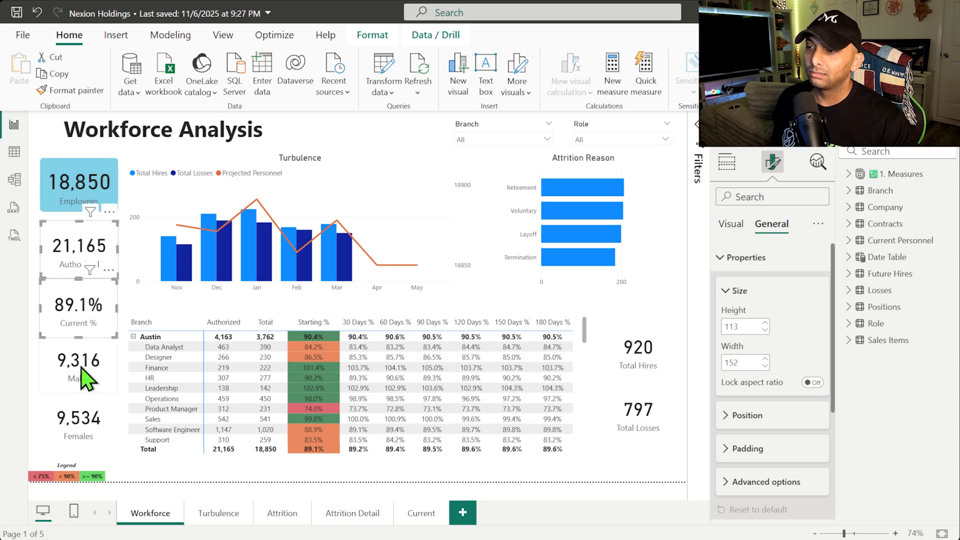
pyautogui.keyDown('ctrl'); pyautogui.click(85, 380); pyautogui.keyUp('ctrl')
pyautogui.keyDown('ctrl'); pyautogui.click(85, 419); pyautogui.keyUp('ctrl')
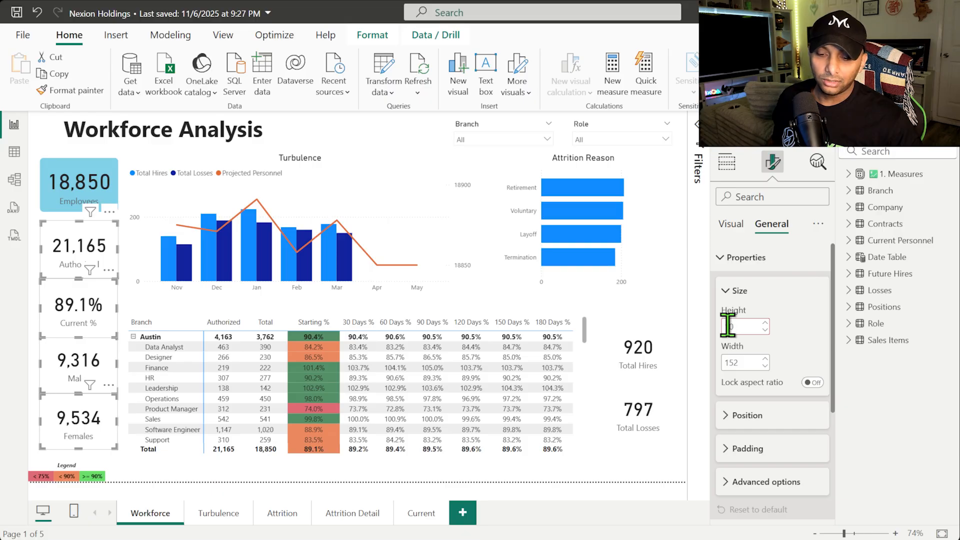
pyautogui.press('Return')
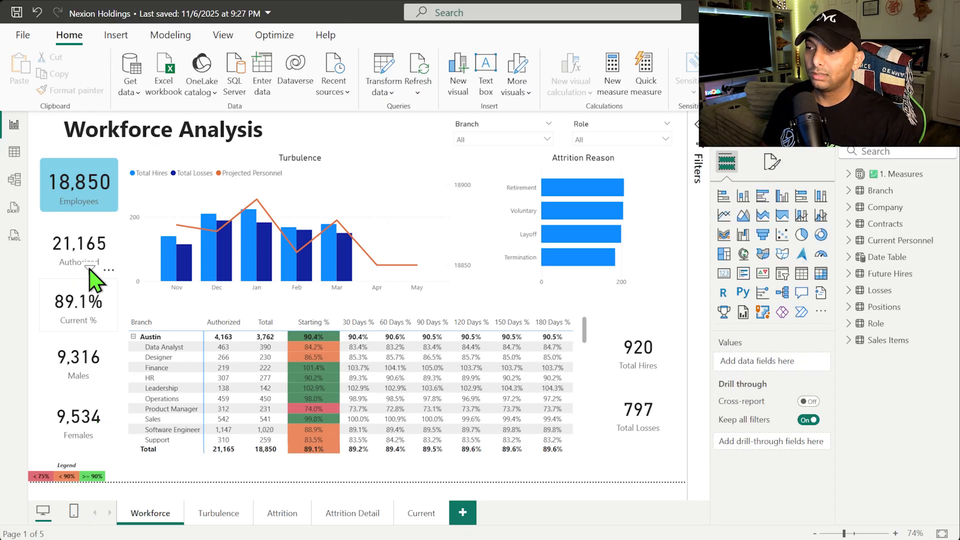
# Step: Set the text colour of the Employees card's callout value and category label to white
pyautogui.click(80, 193)
pyautogui.click(769, 164)
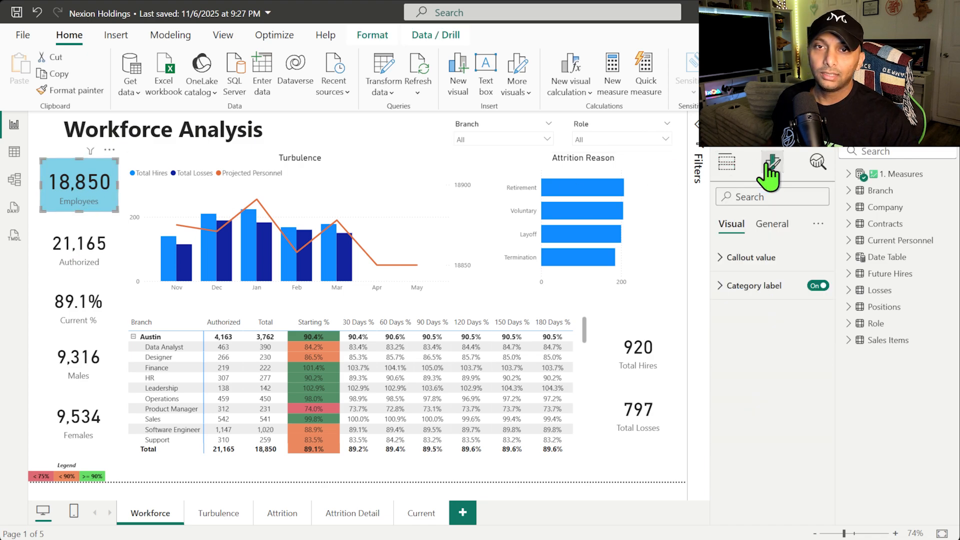
pyautogui.click(761, 258)
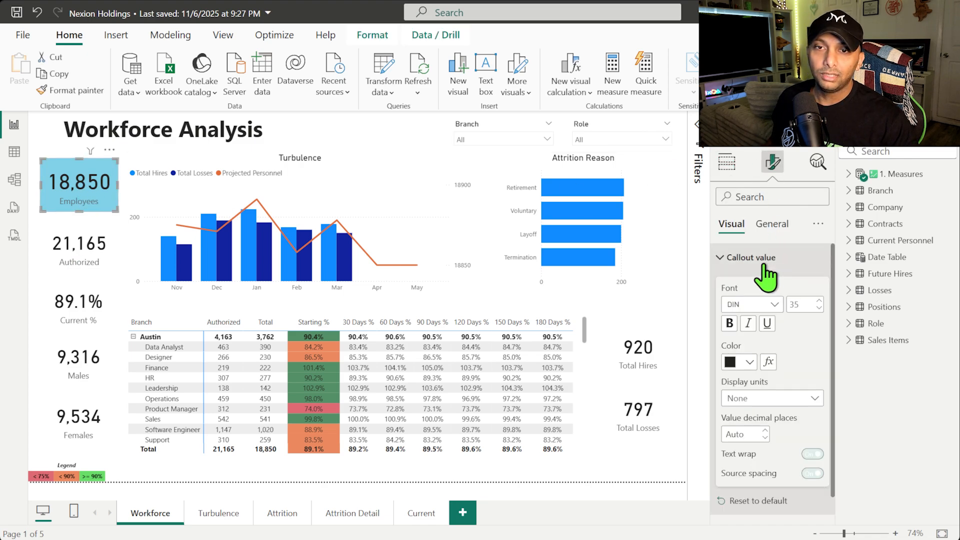
pyautogui.click(749, 363)
pyautogui.click(759, 301)
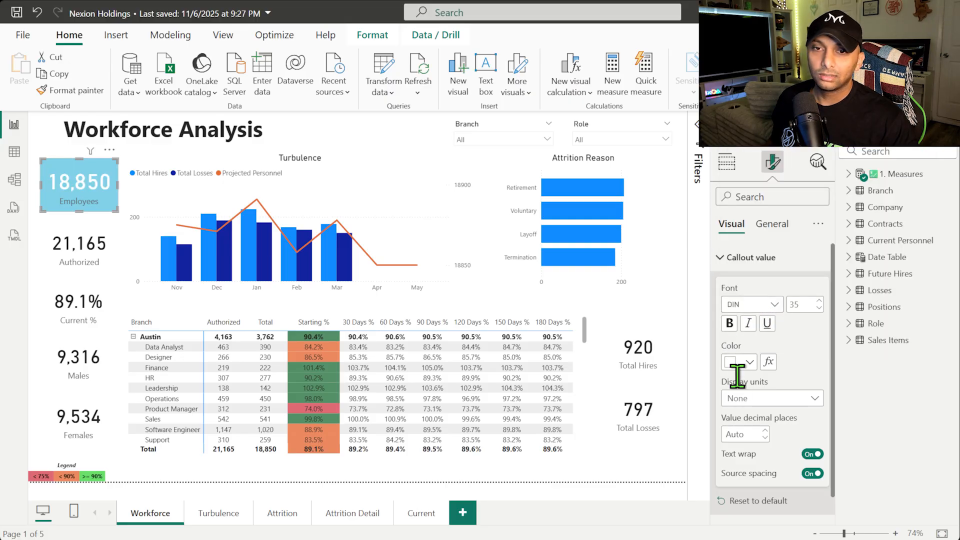
# Step: Try black text on the Employees card's callout value and category label
pyautogui.click(750, 363)
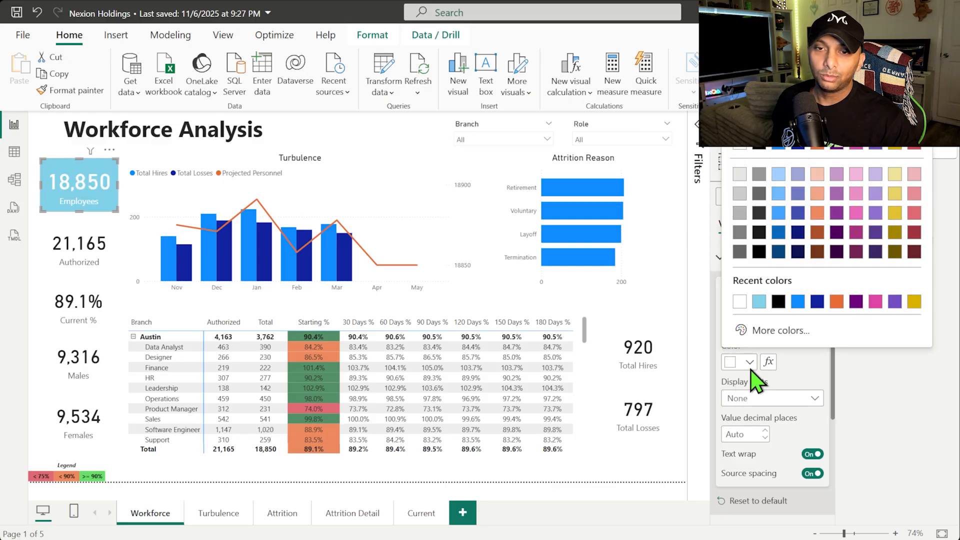
pyautogui.click(779, 306)
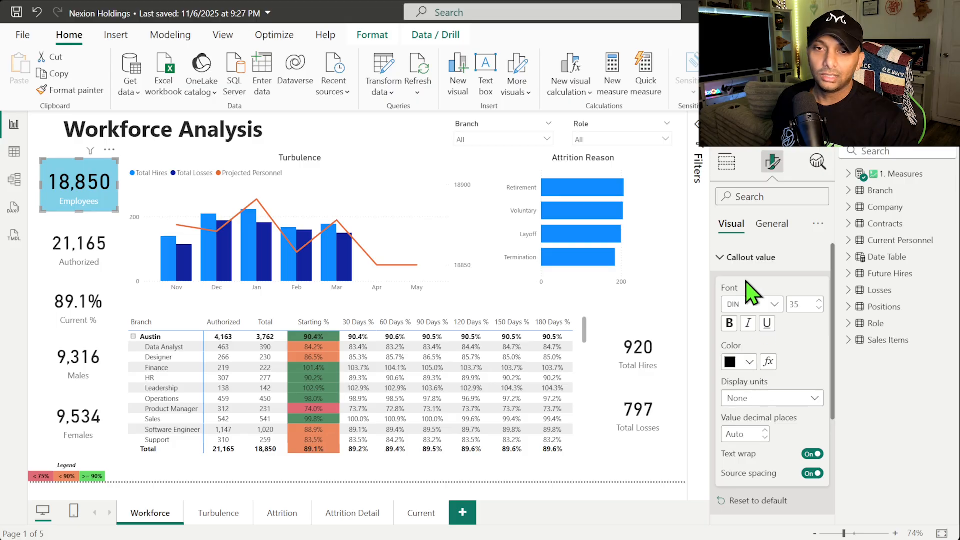
pyautogui.click(741, 257)
pyautogui.click(749, 389)
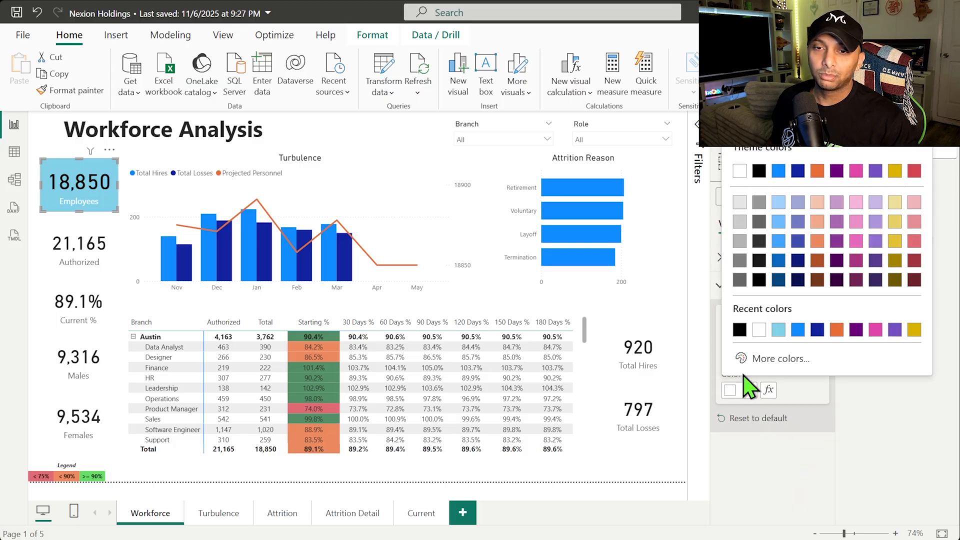
pyautogui.click(736, 330)
# Step: Make the Employees card's callout value white and bold
pyautogui.click(739, 362)
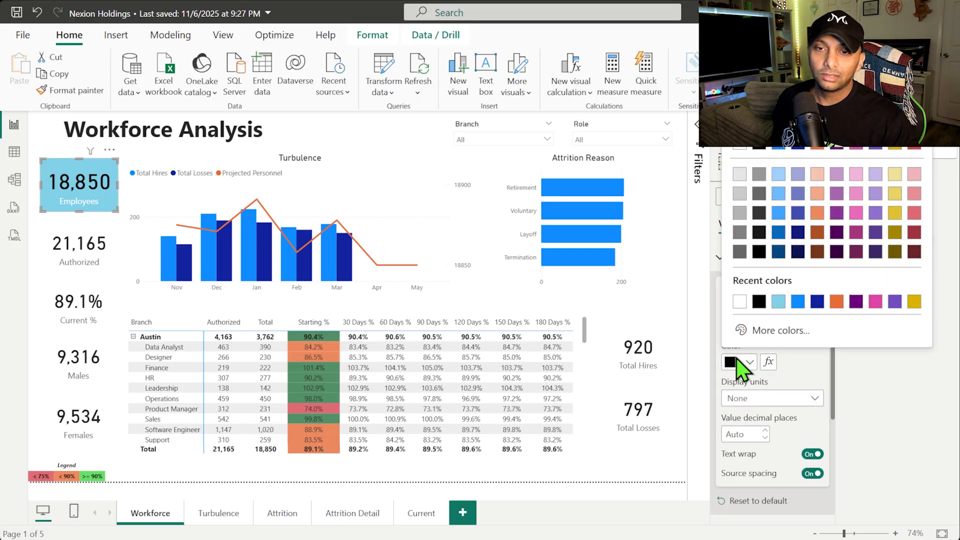
pyautogui.click(740, 301)
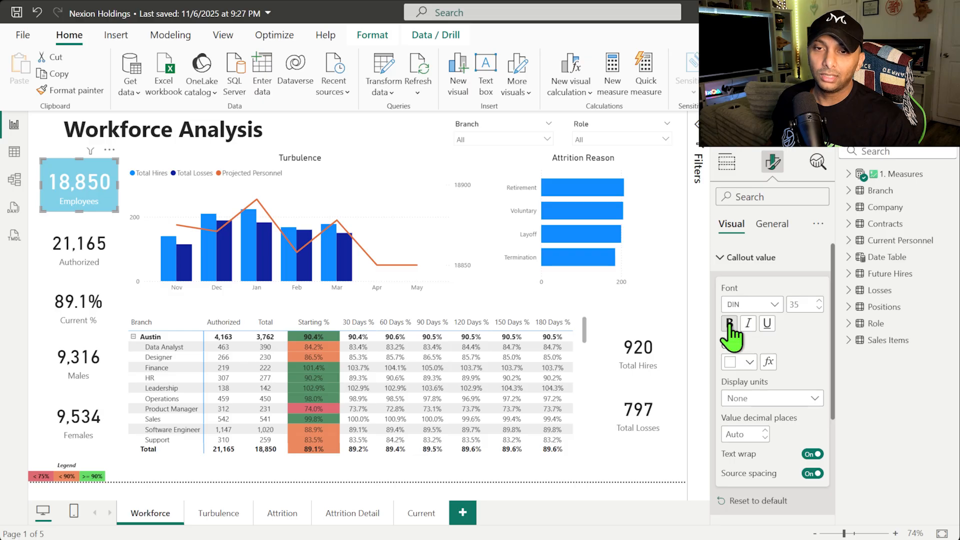
pyautogui.click(730, 323)
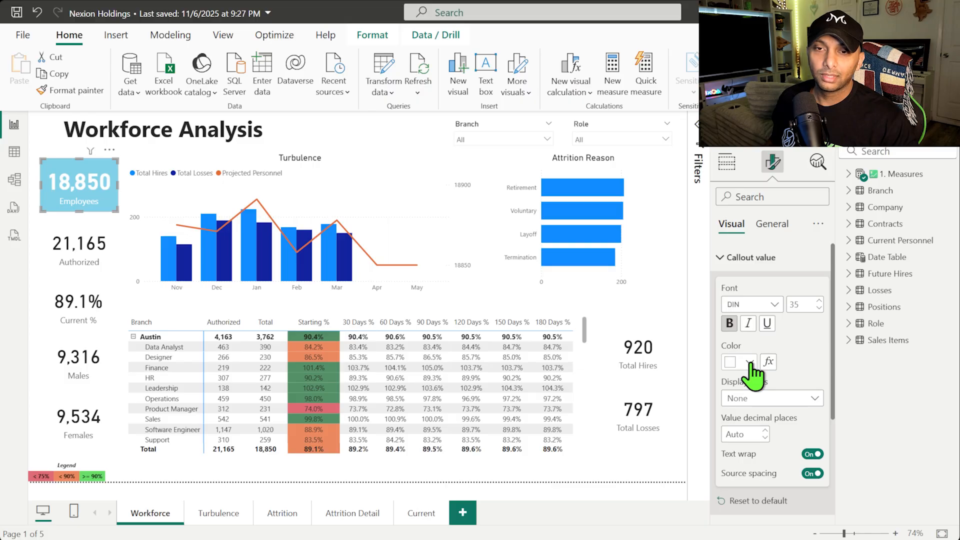
# Step: Change the Employees card's callout value to black without bold, and make its category label black
pyautogui.click(750, 362)
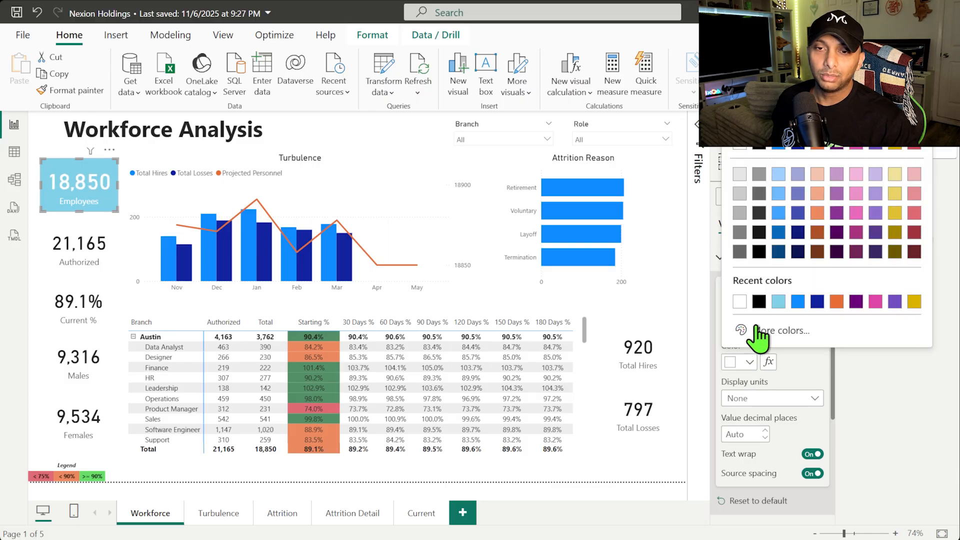
pyautogui.click(760, 303)
pyautogui.click(743, 259)
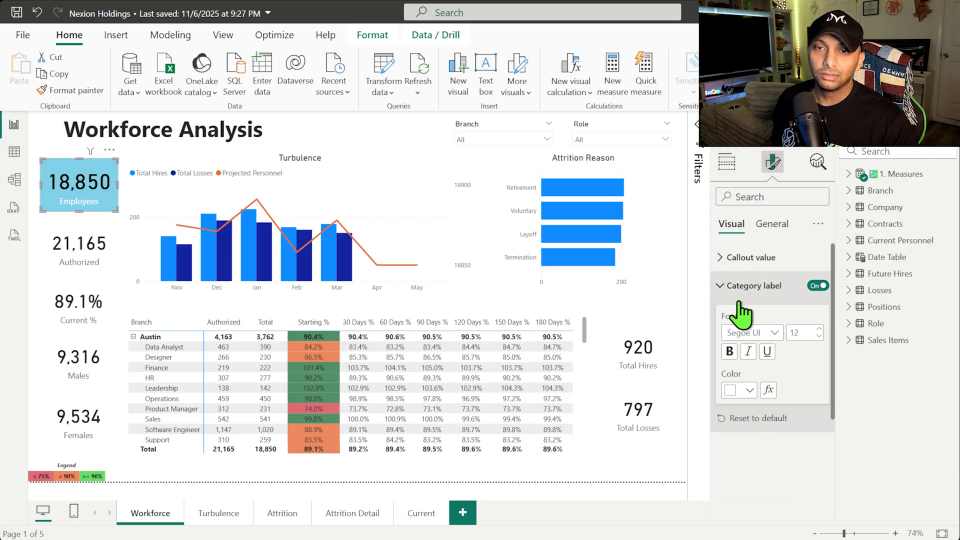
# Step: Set the background colour of the Authorized, Current %, Males and Females cards to #416974
pyautogui.click(92, 248)
pyautogui.keyDown('ctrl'); pyautogui.click(94, 321); pyautogui.keyUp('ctrl')
pyautogui.keyDown('ctrl'); pyautogui.click(92, 363); pyautogui.keyUp('ctrl')
pyautogui.keyDown('ctrl'); pyautogui.click(93, 417); pyautogui.keyUp('ctrl')
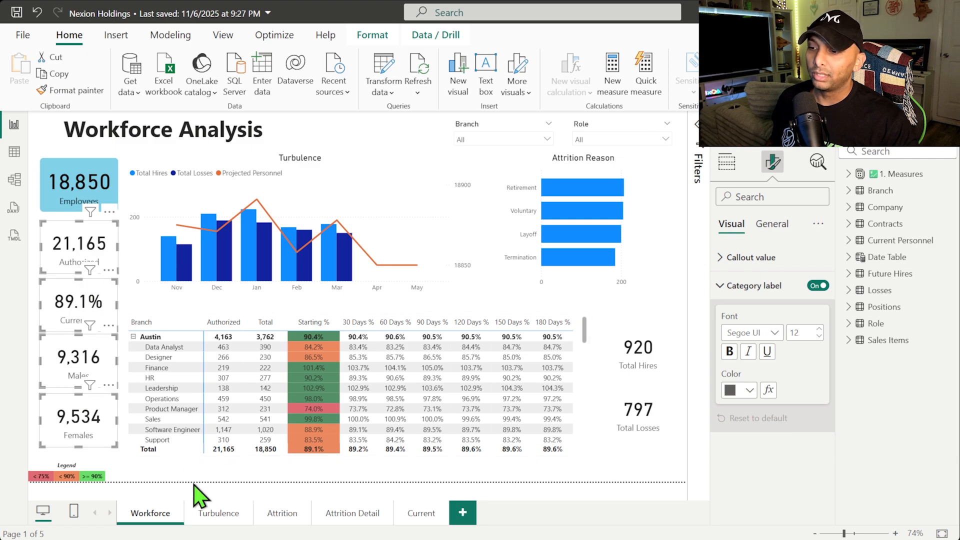
pyautogui.click(778, 226)
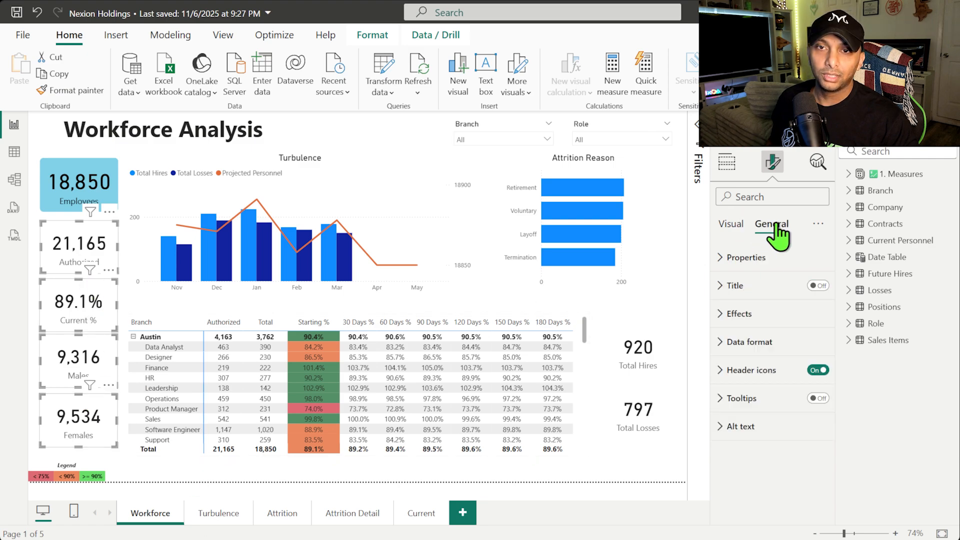
pyautogui.click(749, 314)
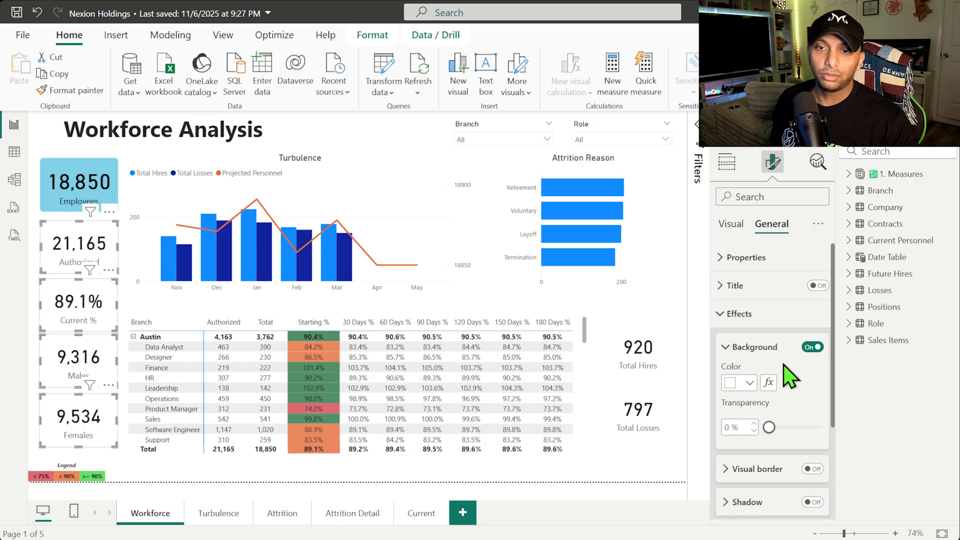
pyautogui.click(750, 383)
pyautogui.click(755, 352)
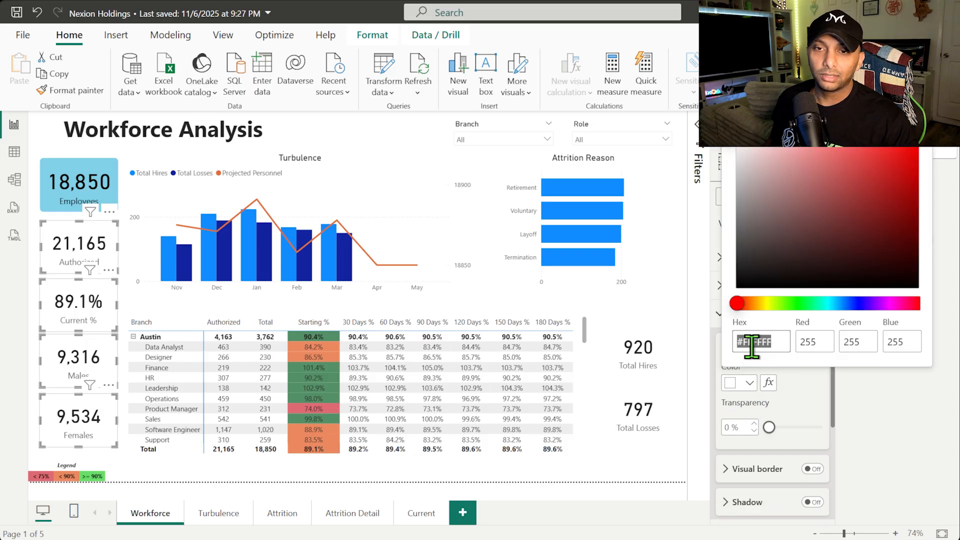
pyautogui.write('#416974')
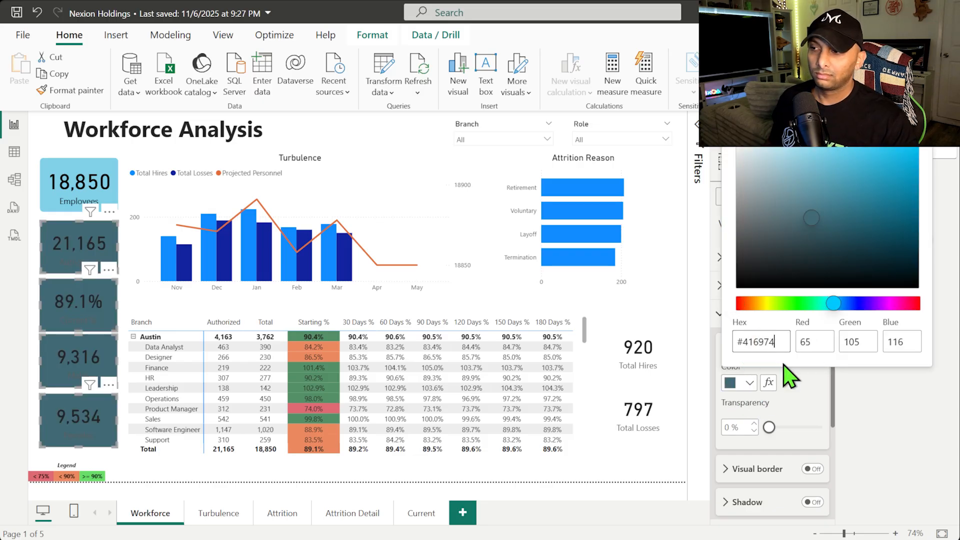
pyautogui.click(812, 395)
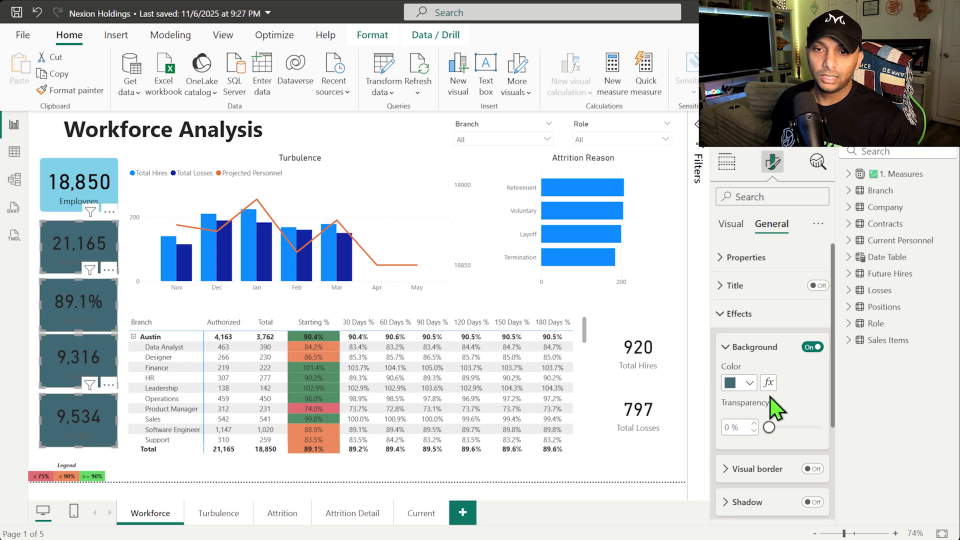
# Step: Turn on the visual border for the four selected cards and give it the same #416974 colour as their background
pyautogui.scroll(-3, 770, 399)
pyautogui.click(813, 332)
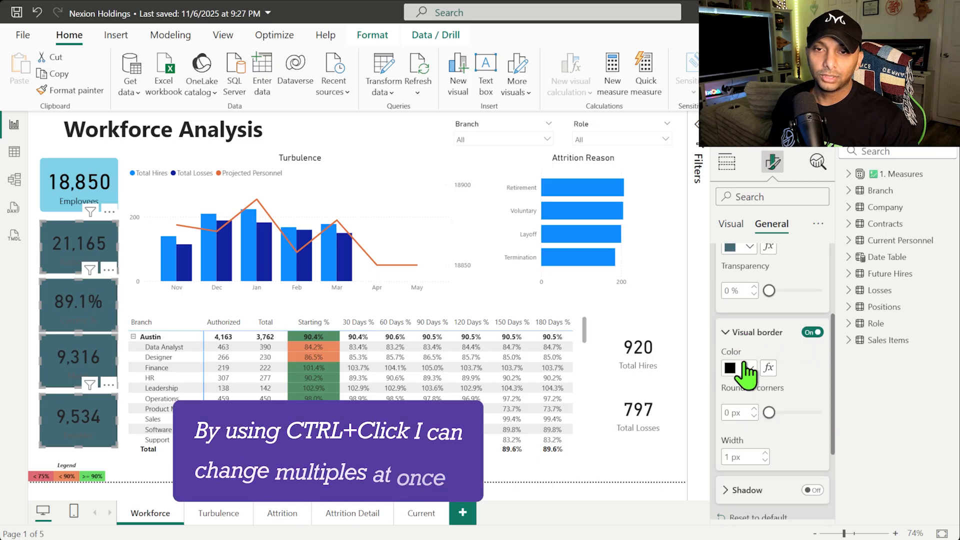
pyautogui.click(745, 369)
pyautogui.click(738, 306)
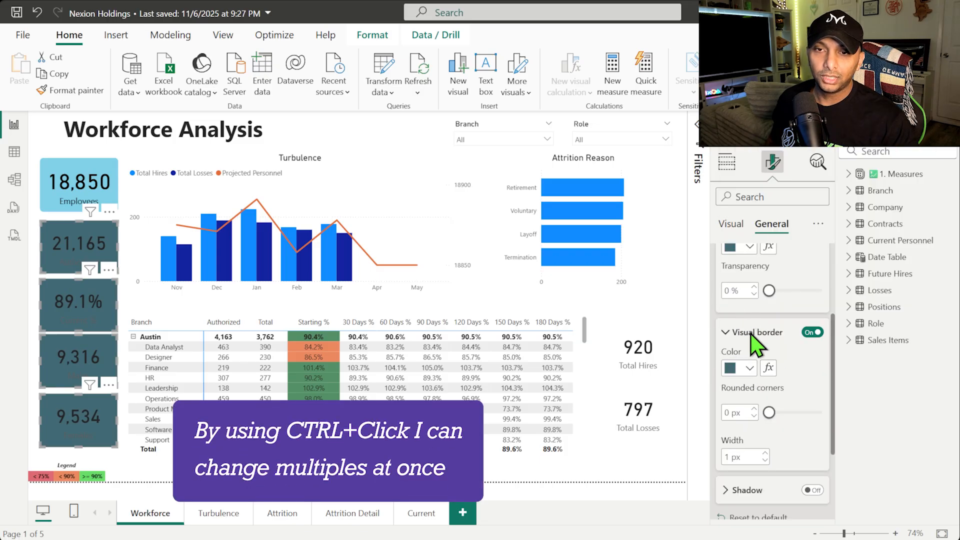
pyautogui.click(735, 335)
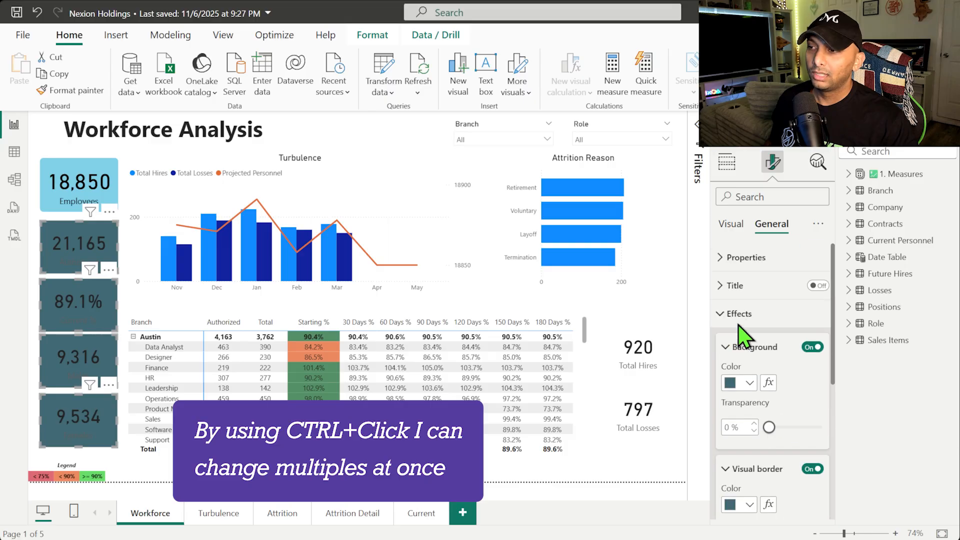
# Step: Make the category labels of the Authorized, Current %, Males and Females cards white
pyautogui.click(733, 225)
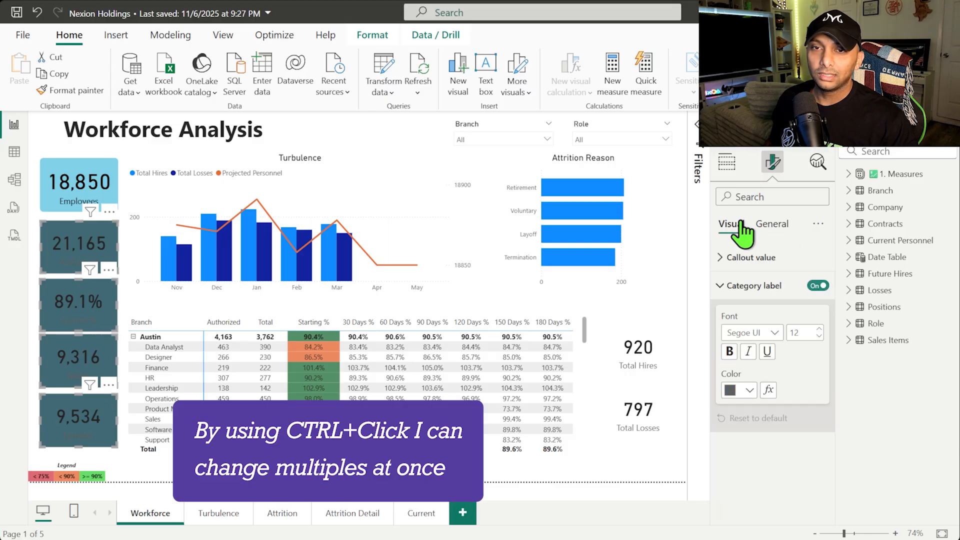
pyautogui.click(750, 392)
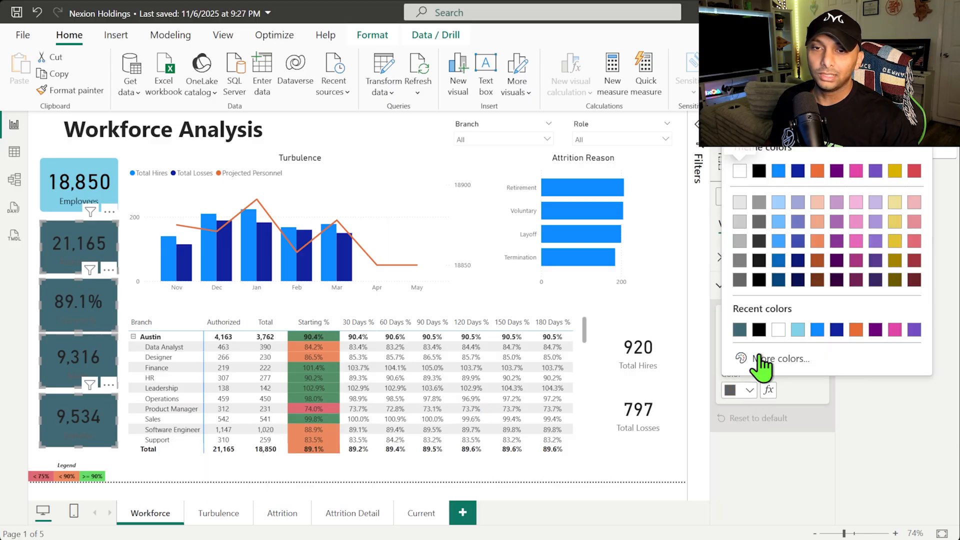
pyautogui.click(781, 331)
# Step: Make the four dark cards' callout values white and bold, and bold the Employees card's callout value as well
pyautogui.click(810, 257)
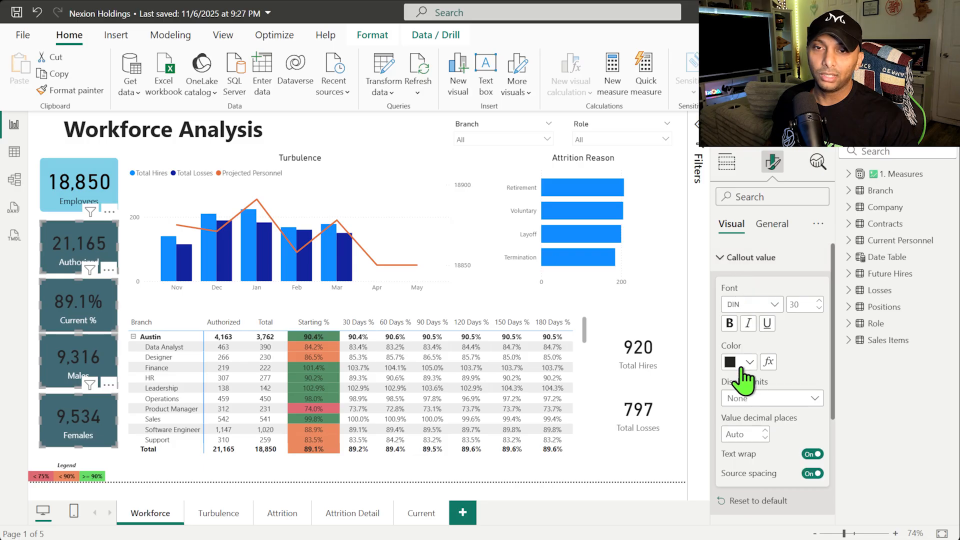
pyautogui.click(753, 365)
pyautogui.click(741, 302)
pyautogui.click(730, 324)
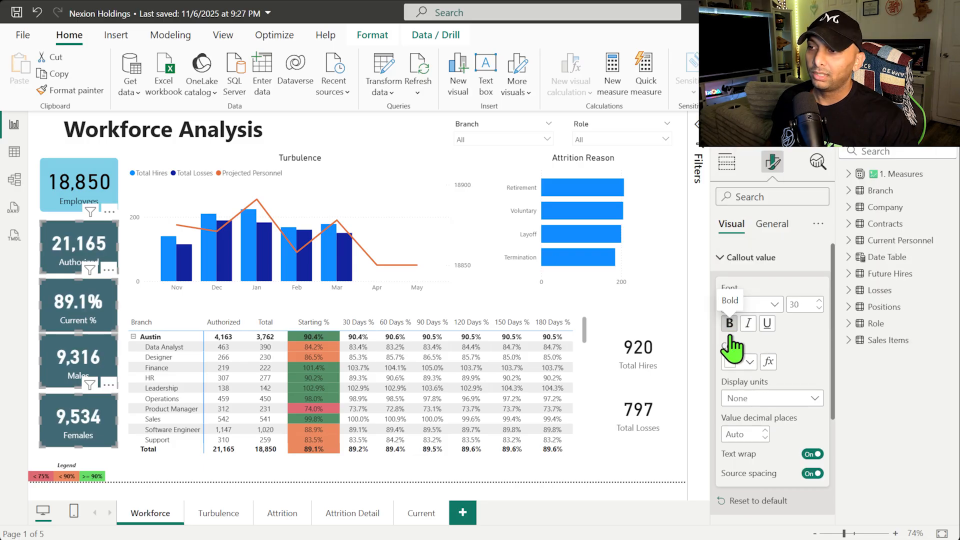
pyautogui.click(88, 183)
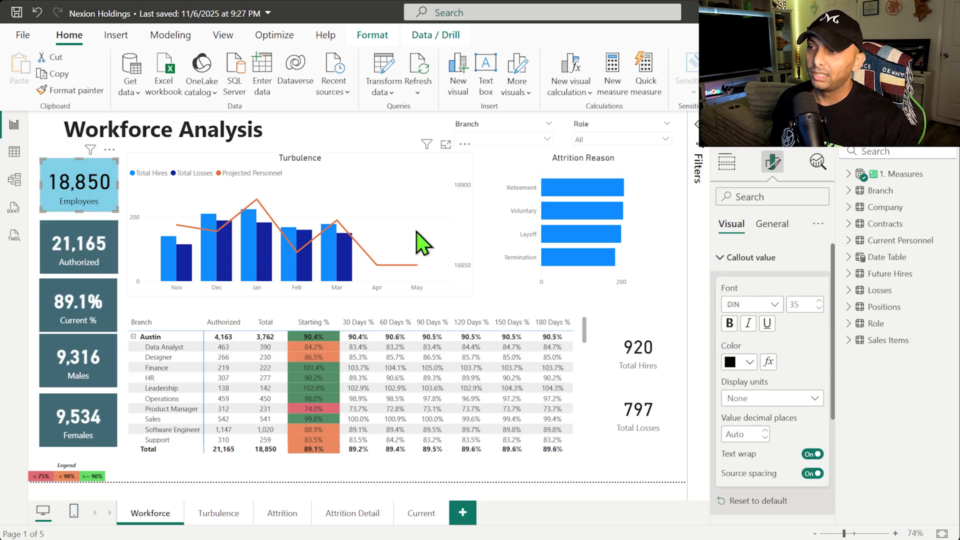
pyautogui.click(729, 324)
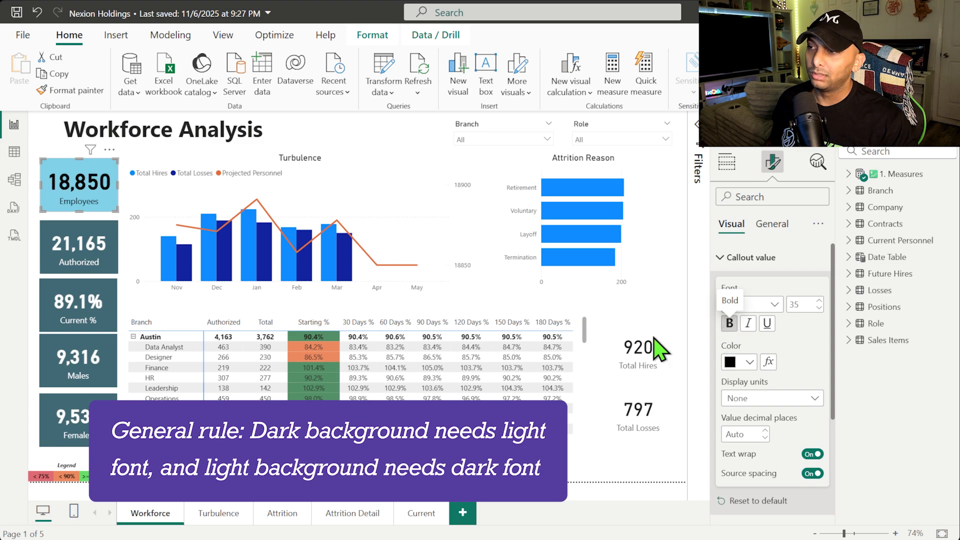
# Step: Round the border corners of the Authorized, Current %, Males and Females cards to 7 px
pyautogui.click(112, 260)
pyautogui.keyDown('ctrl'); pyautogui.click(74, 295); pyautogui.keyUp('ctrl')
pyautogui.keyDown('ctrl'); pyautogui.click(74, 361); pyautogui.keyUp('ctrl')
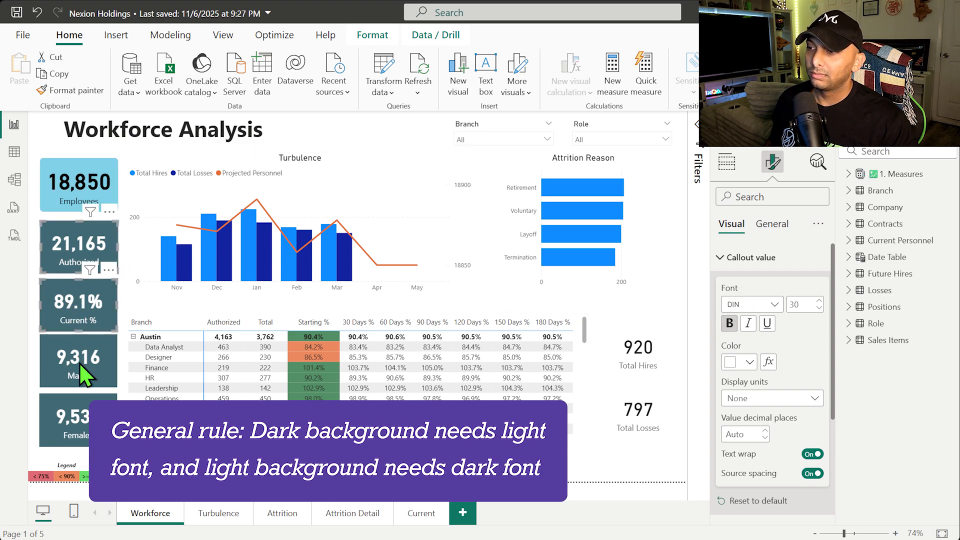
pyautogui.keyDown('ctrl'); pyautogui.click(78, 403); pyautogui.keyUp('ctrl')
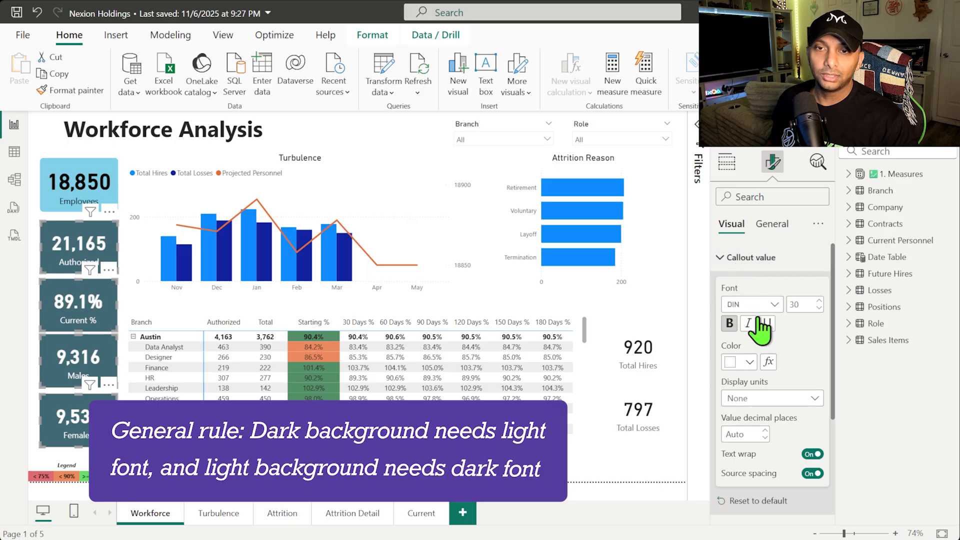
pyautogui.click(772, 224)
pyautogui.scroll(-1, 771, 383)
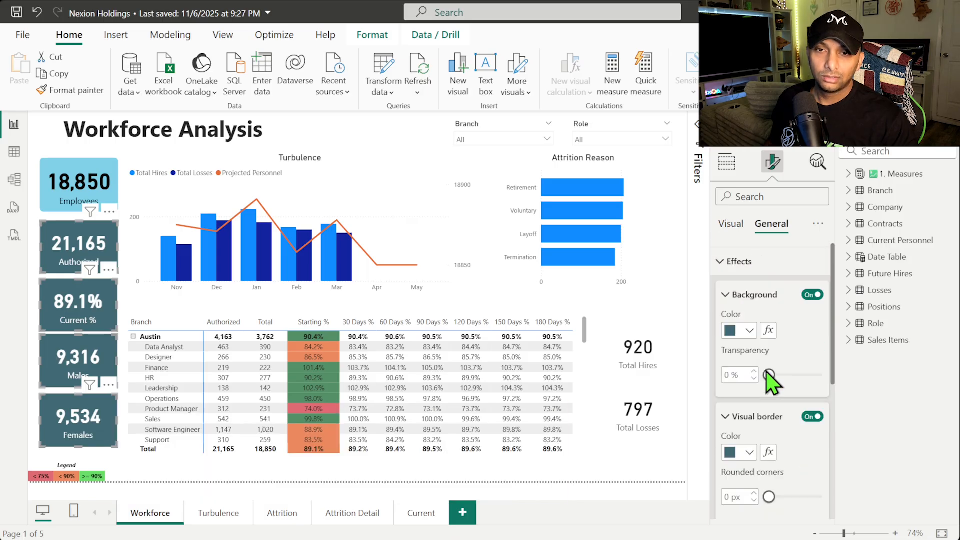
pyautogui.scroll(-3, 771, 382)
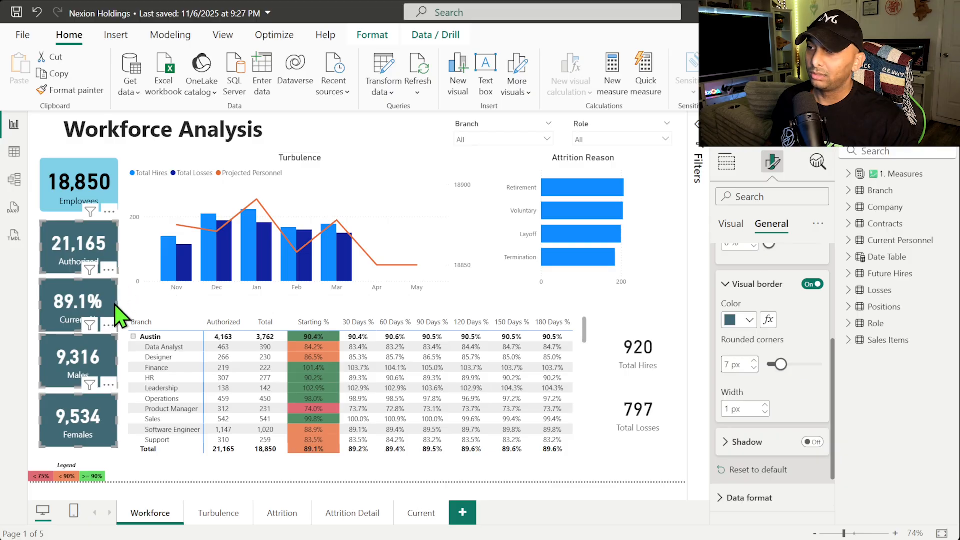
pyautogui.click(125, 318)
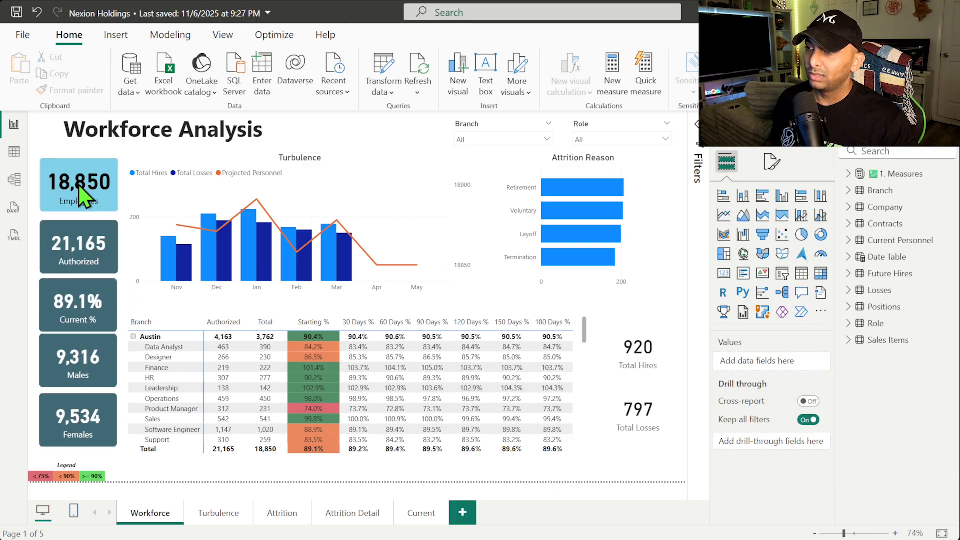
# Step: Select the Females, Males, Current %, Authorized and Employees cards together and open their callout value formatting
pyautogui.click(92, 429)
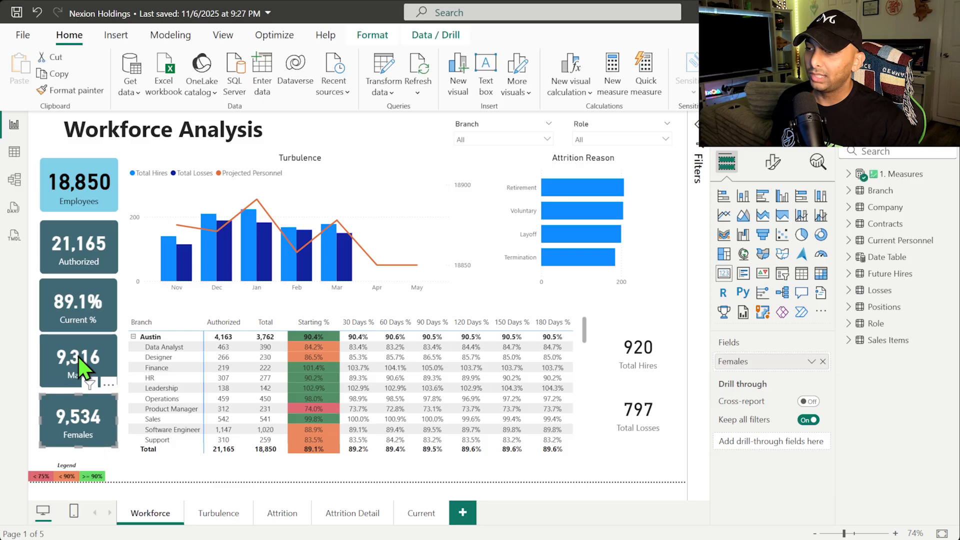
pyautogui.keyDown('ctrl'); pyautogui.click(79, 364); pyautogui.keyUp('ctrl')
pyautogui.keyDown('ctrl'); pyautogui.click(85, 306); pyautogui.keyUp('ctrl')
pyautogui.keyDown('ctrl'); pyautogui.click(79, 262); pyautogui.keyUp('ctrl')
pyautogui.keyDown('ctrl'); pyautogui.click(80, 190); pyautogui.keyUp('ctrl')
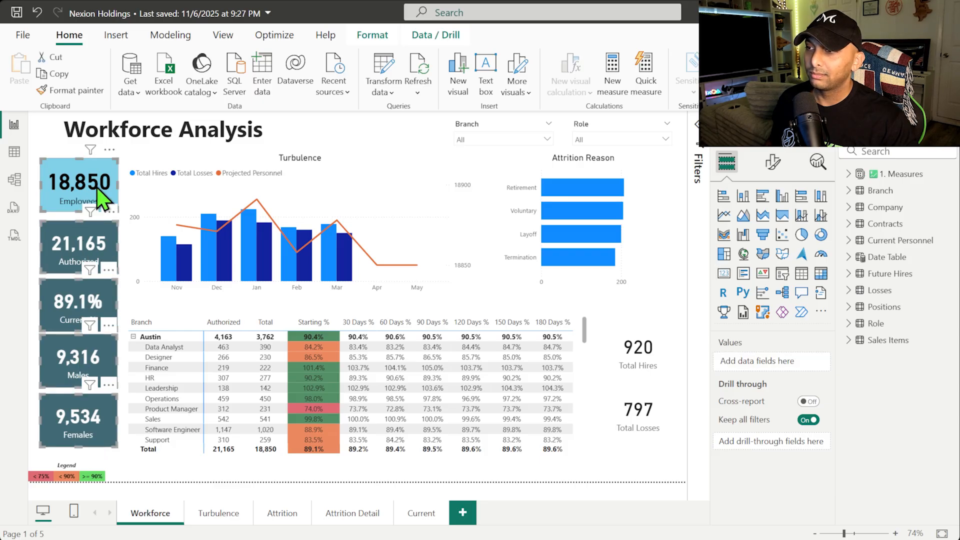
pyautogui.click(772, 162)
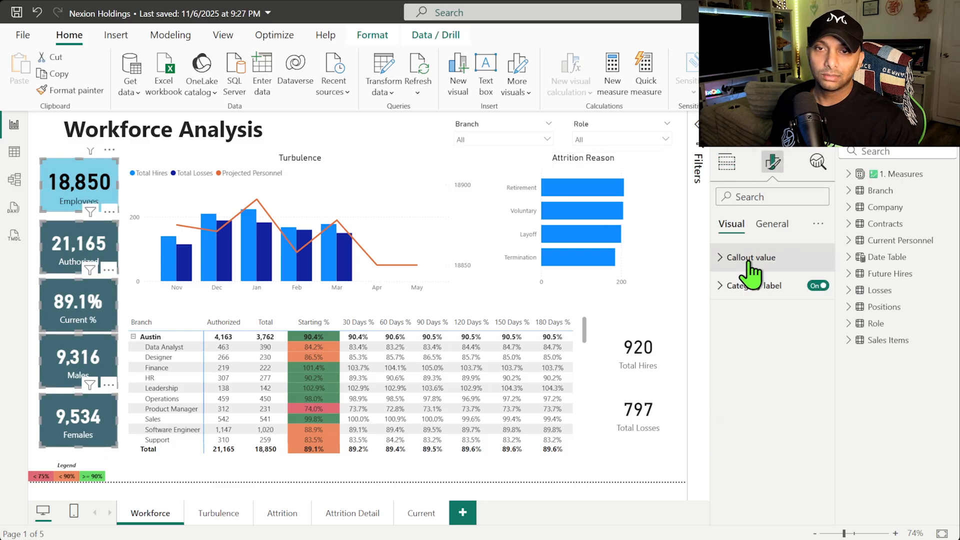
pyautogui.click(751, 257)
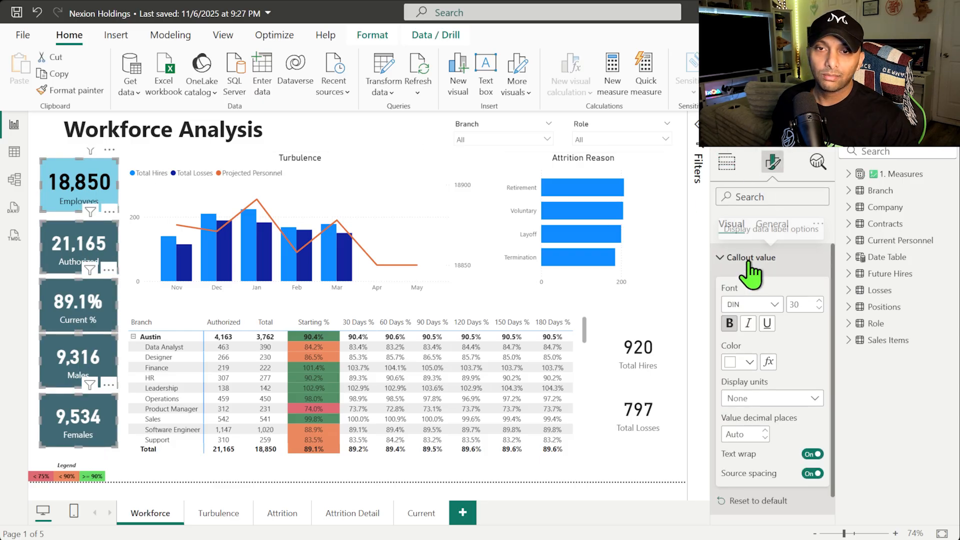
# Step: Try Segoe UI, Arial and Calibri as the callout value font of the five selected cards
pyautogui.click(732, 306)
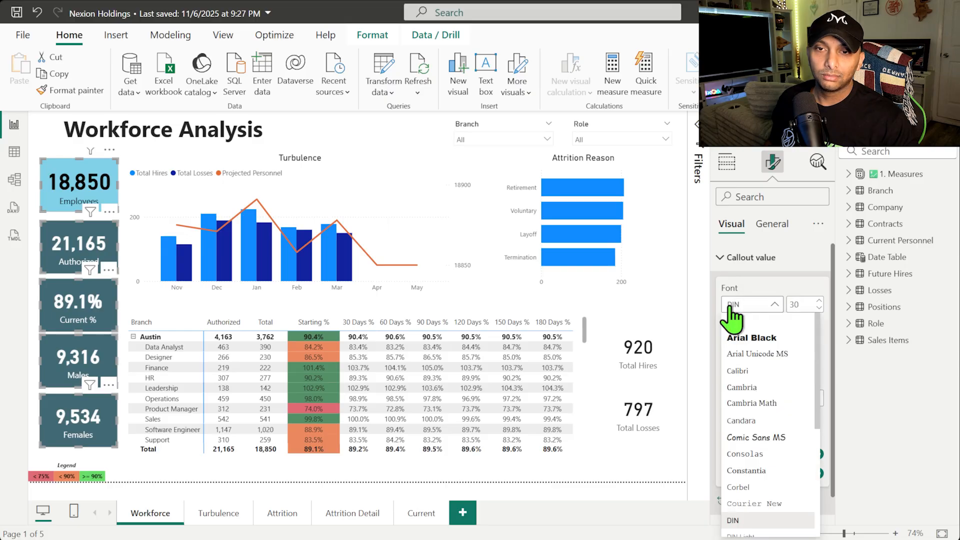
pyautogui.click(763, 371)
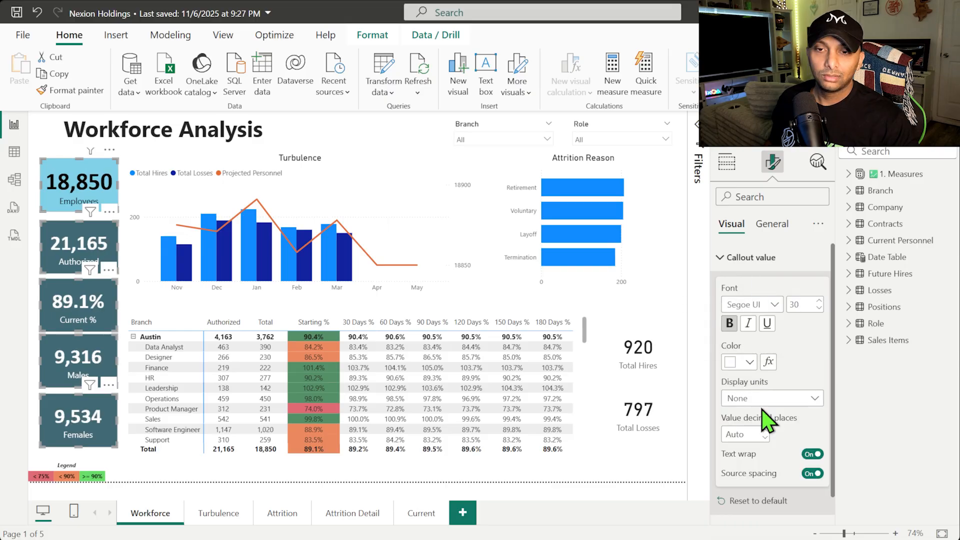
pyautogui.click(774, 307)
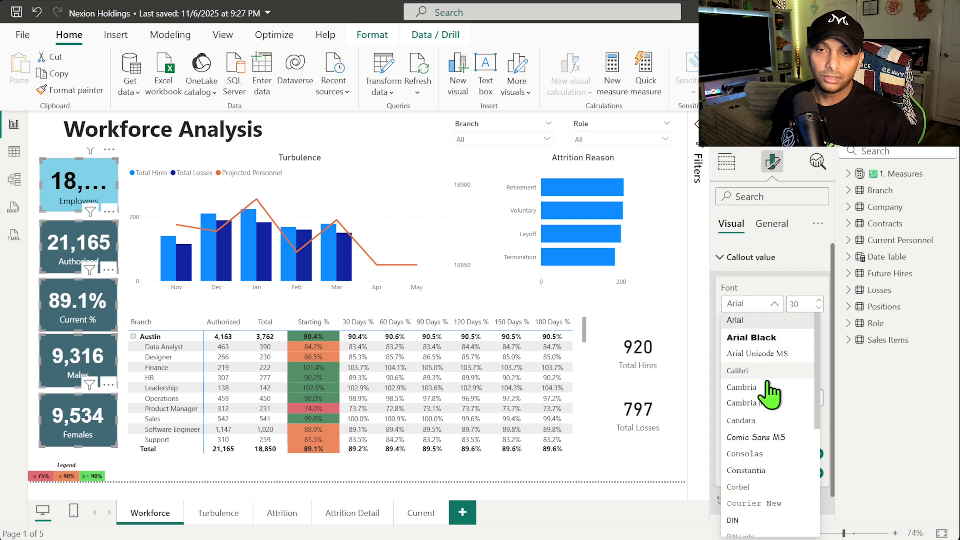
pyautogui.click(771, 371)
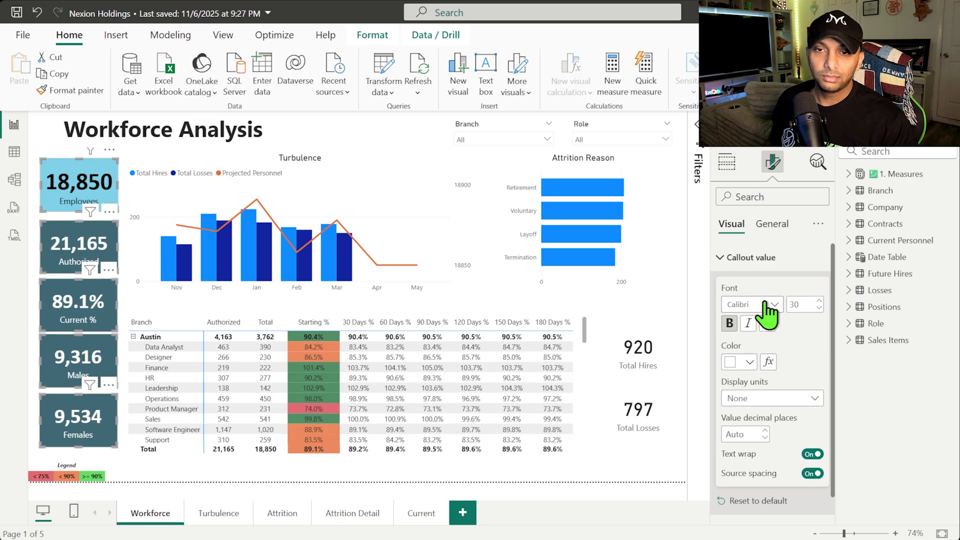
# Step: Set the callout values of the five selected cards to Arial at size 29
pyautogui.click(764, 305)
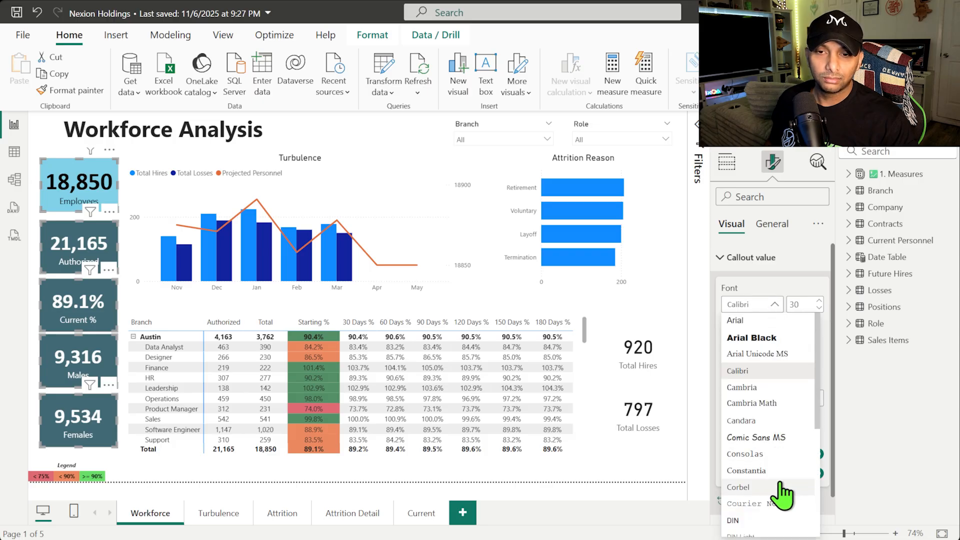
pyautogui.click(749, 321)
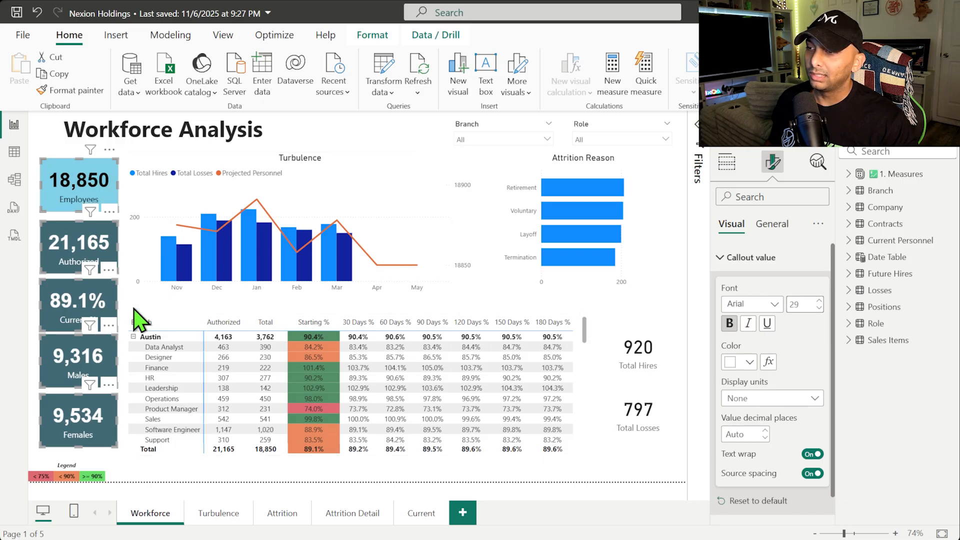
pyautogui.click(100, 219)
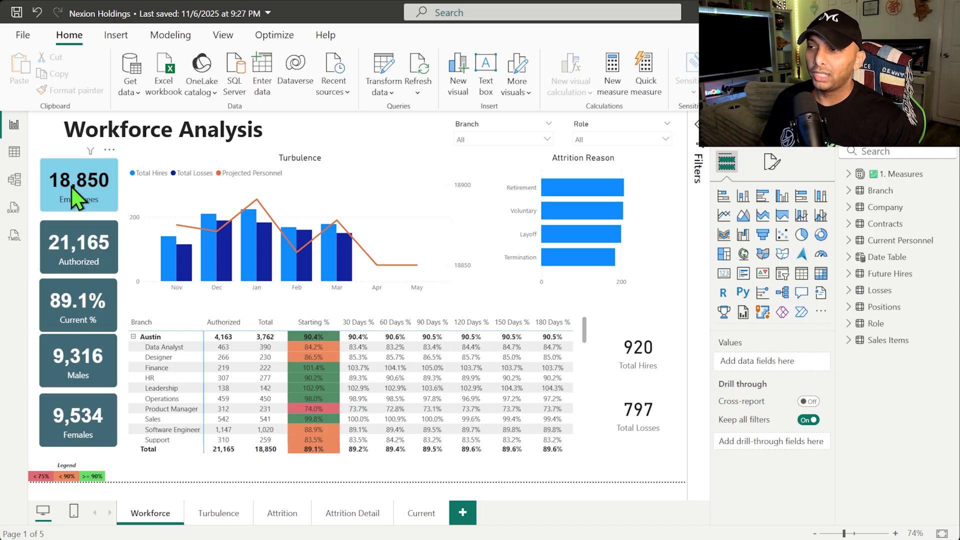
pyautogui.click(77, 239)
pyautogui.click(80, 305)
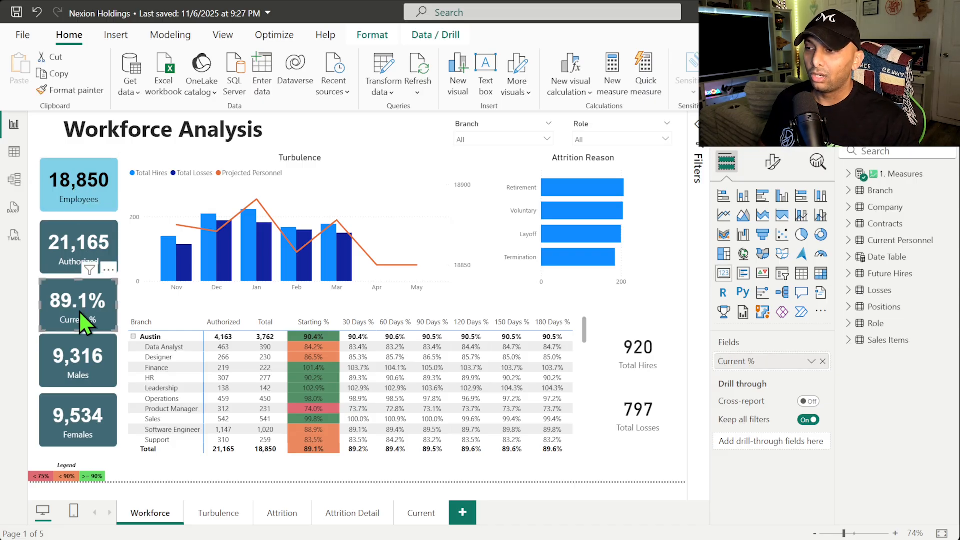
pyautogui.click(82, 366)
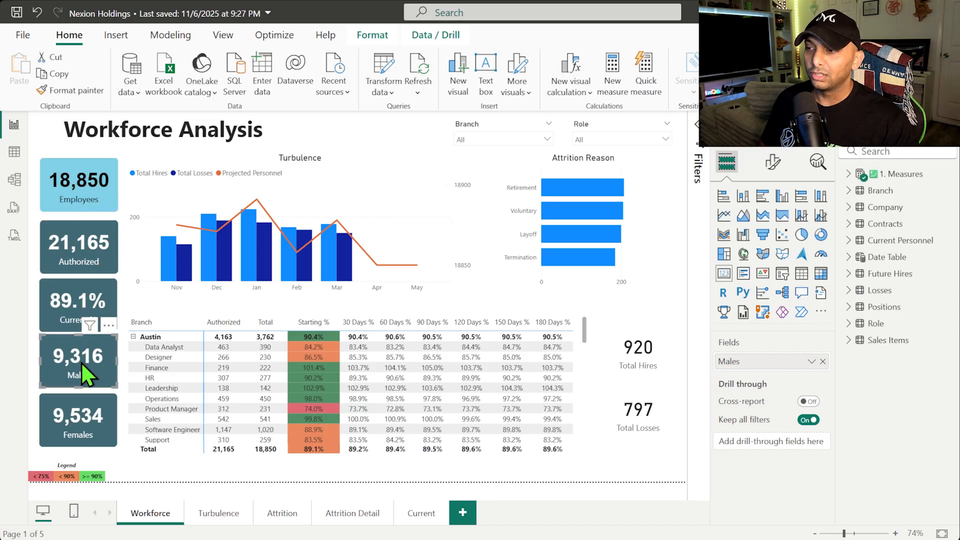
pyautogui.click(83, 198)
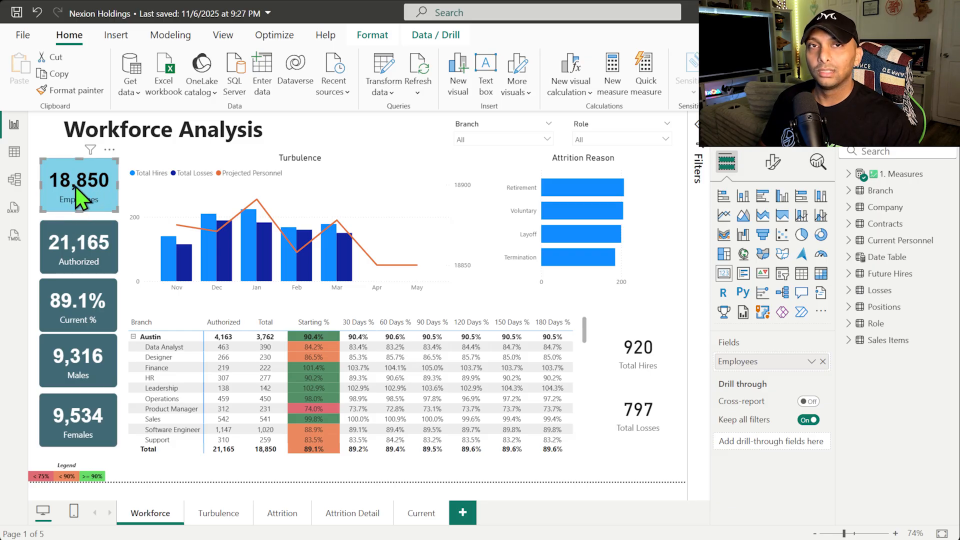
pyautogui.click(125, 273)
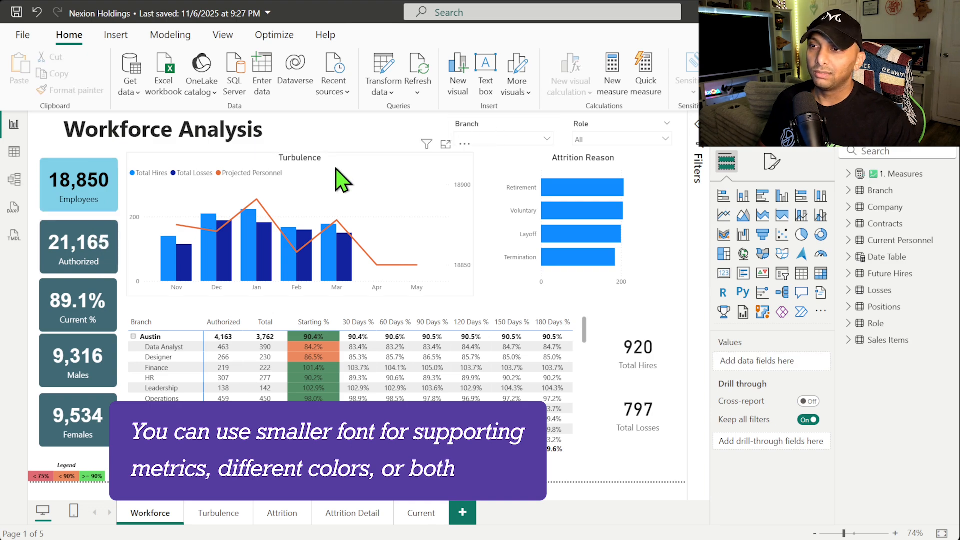
# Step: Copy the Authorized card's formatting onto the Total Hires and Total Losses cards with Format painter
pyautogui.click(624, 351)
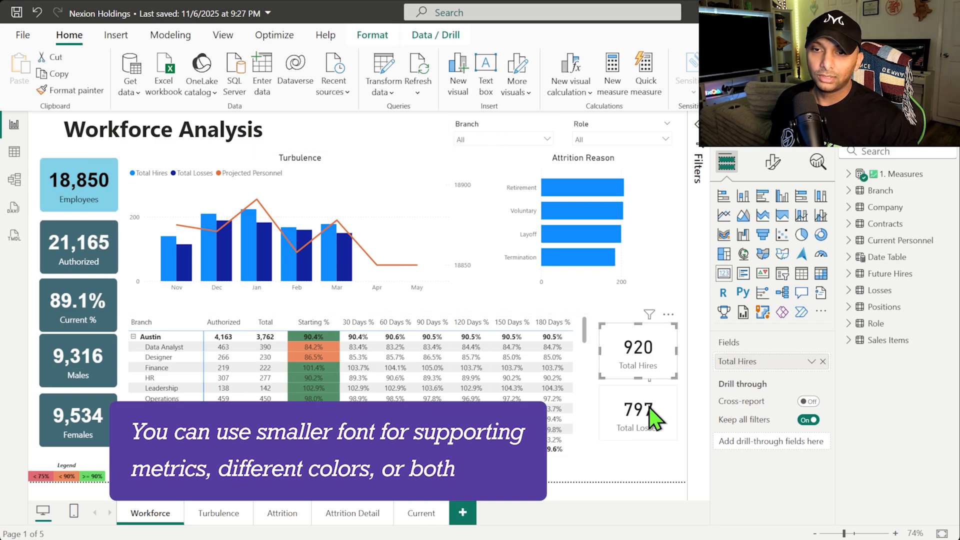
pyautogui.click(80, 261)
pyautogui.click(72, 91)
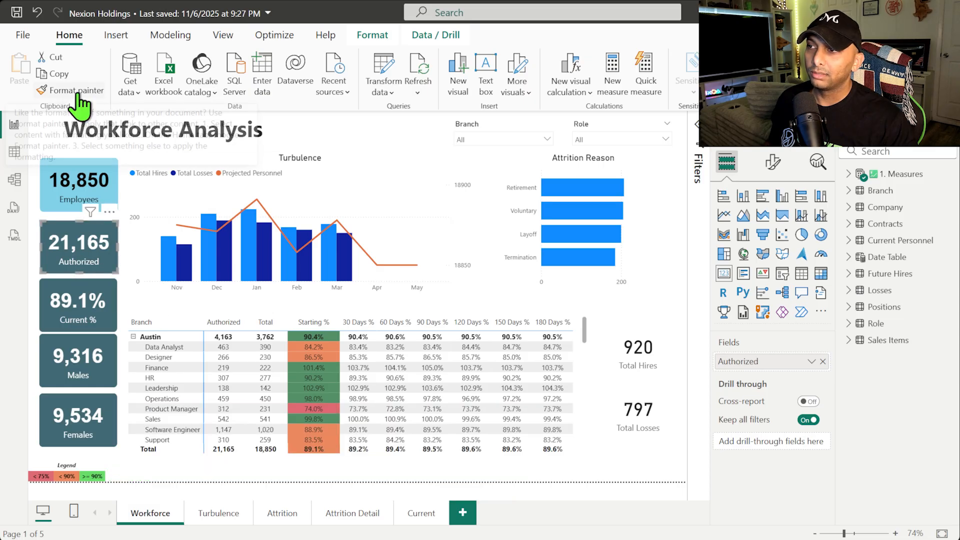
pyautogui.click(638, 348)
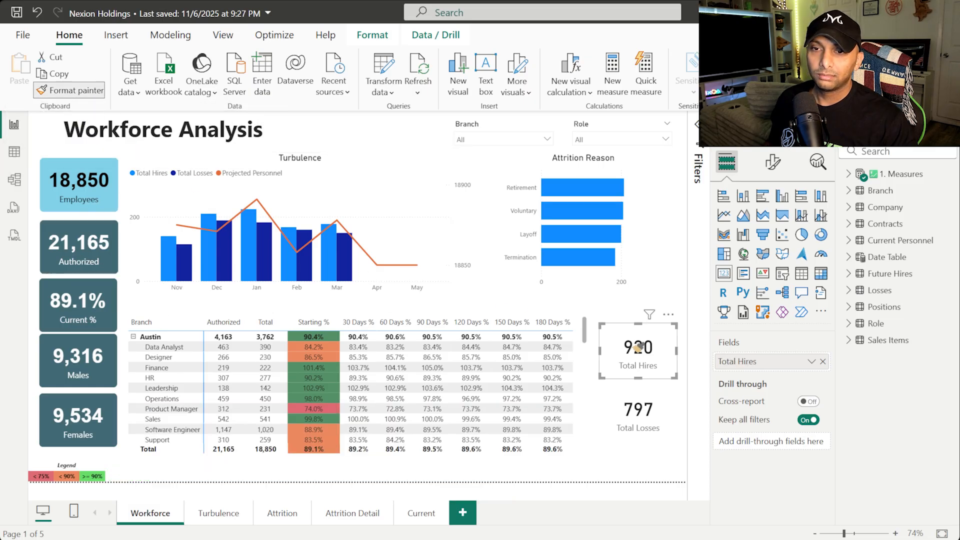
pyautogui.click(100, 258)
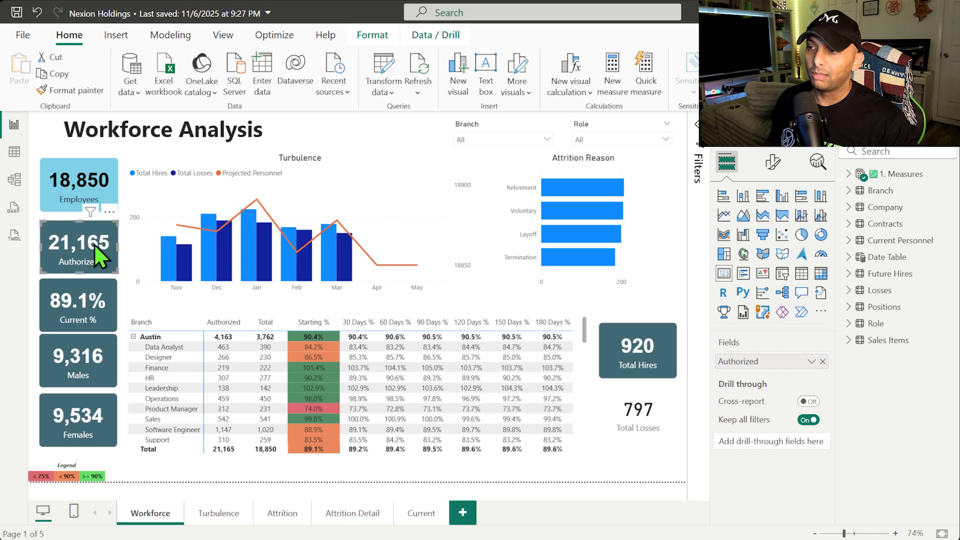
pyautogui.click(71, 91)
pyautogui.click(643, 426)
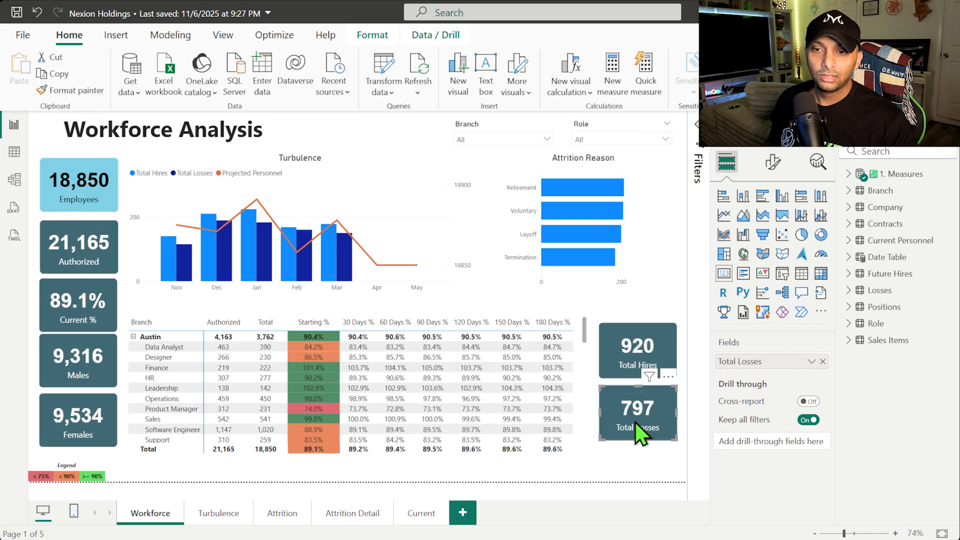
pyautogui.click(657, 456)
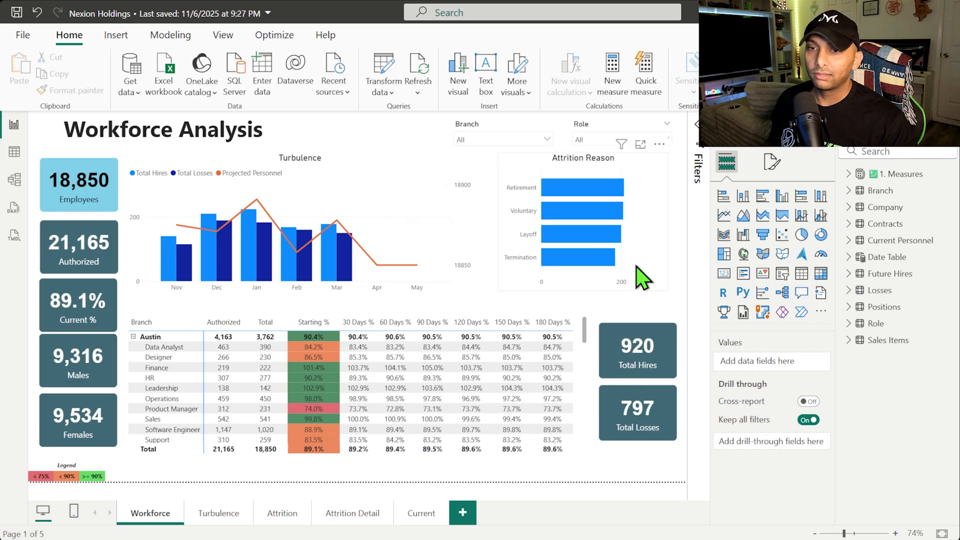
# Step: Set the Attrition Reason chart's background to the dark teal used on the KPI cards
pyautogui.click(526, 179)
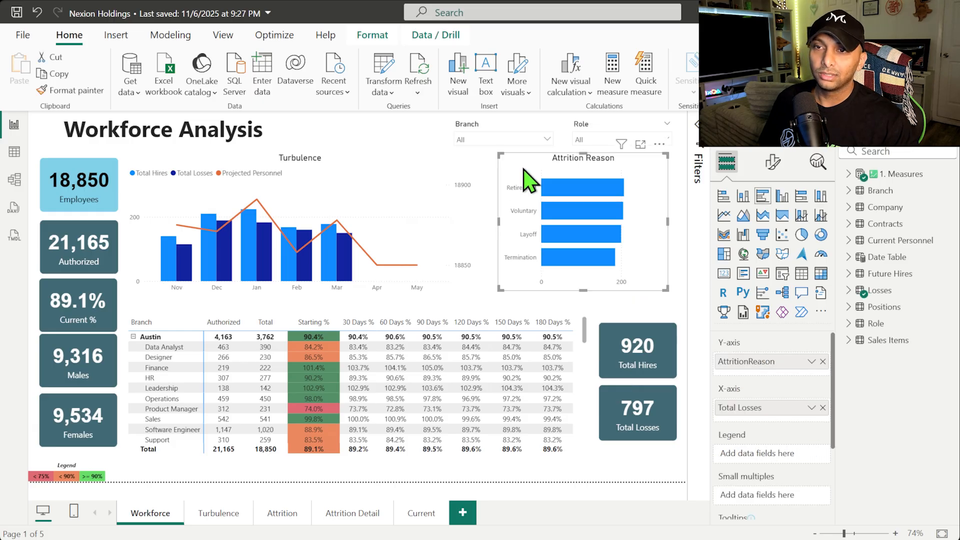
pyautogui.click(773, 161)
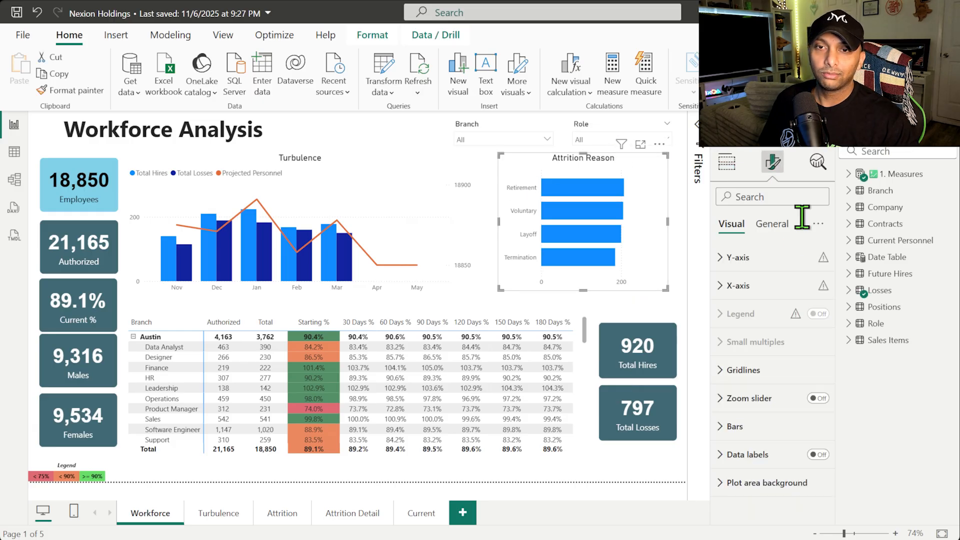
pyautogui.click(772, 223)
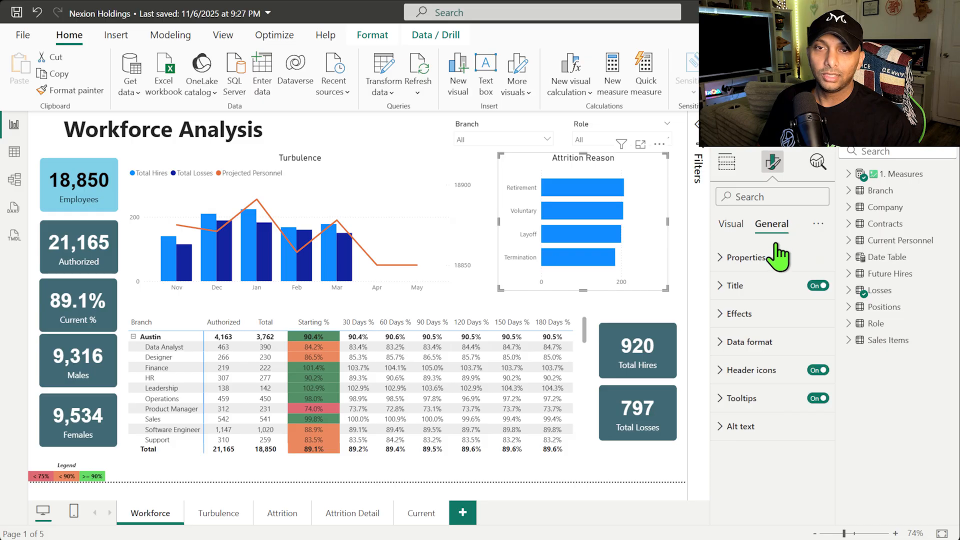
pyautogui.click(755, 316)
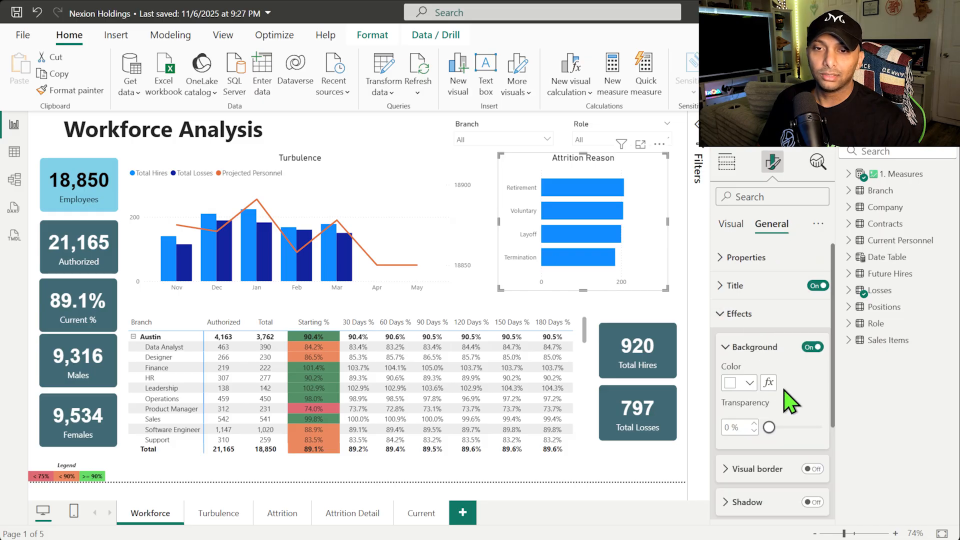
pyautogui.click(741, 383)
pyautogui.click(761, 324)
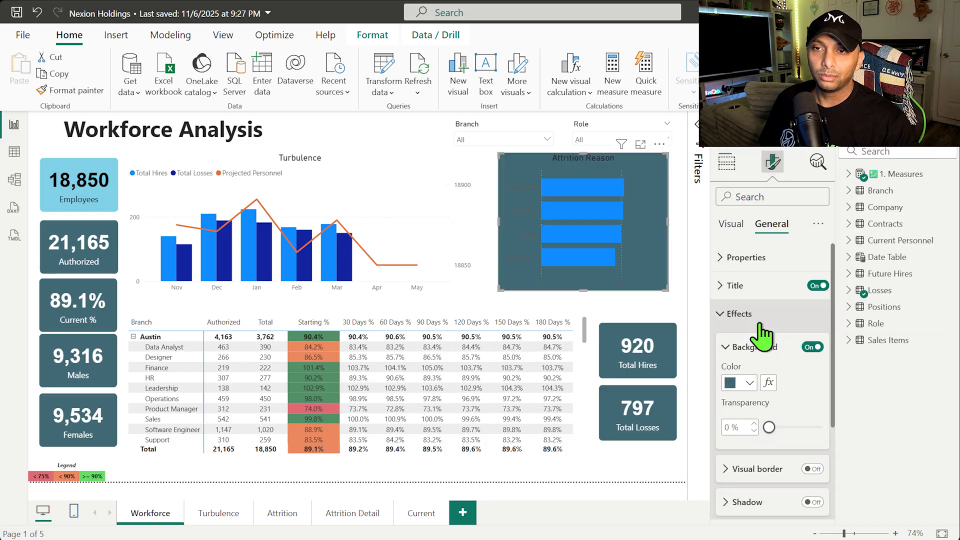
pyautogui.click(750, 383)
pyautogui.click(751, 383)
# Step: Give the Attrition Reason chart a dark teal visual border with 7 px rounded corners, and try a shadow on it
pyautogui.click(812, 469)
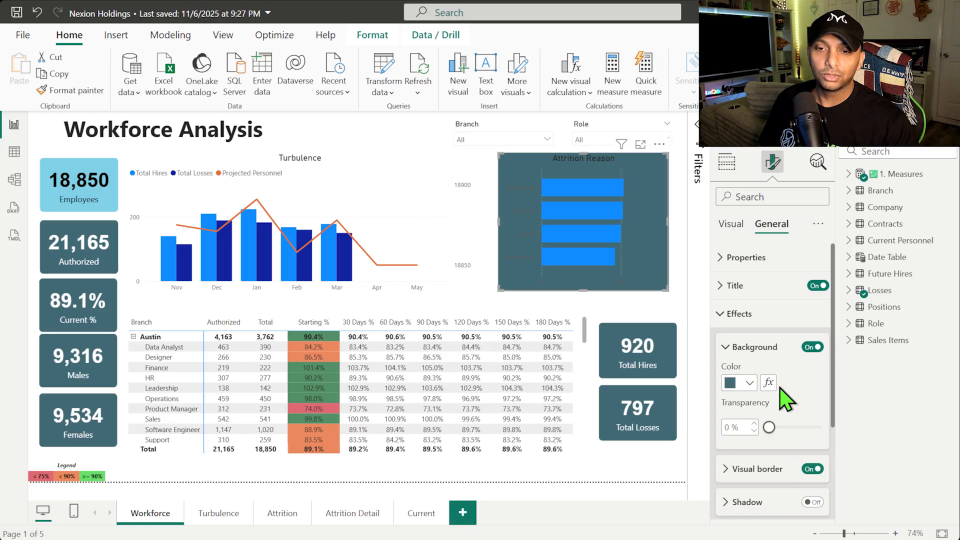
pyautogui.scroll(-3, 781, 398)
pyautogui.click(746, 332)
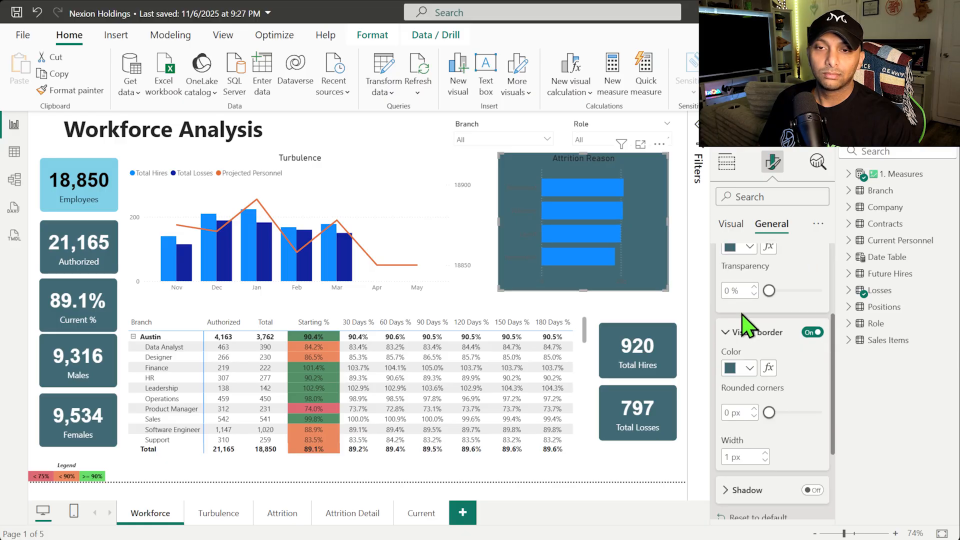
pyautogui.click(754, 408)
pyautogui.click(756, 409)
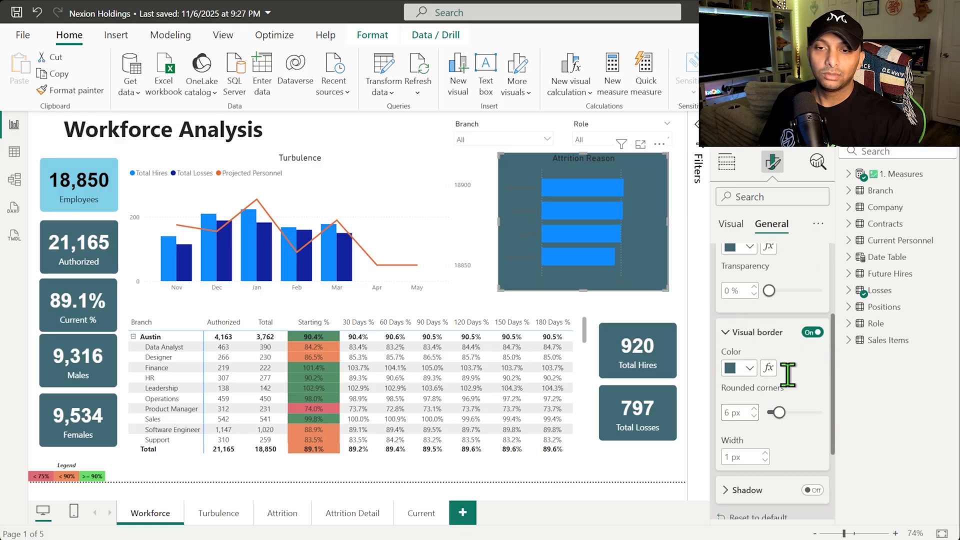
pyautogui.click(755, 408)
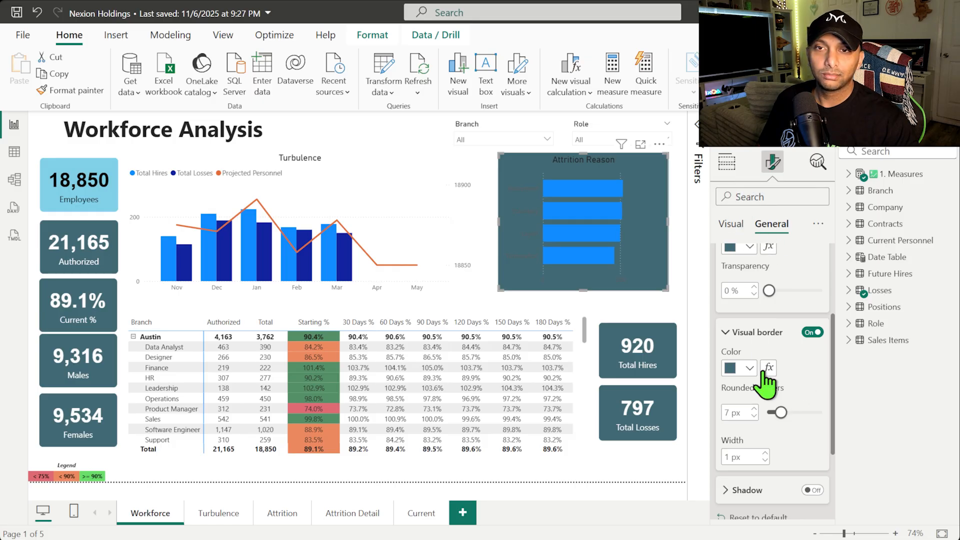
pyautogui.click(811, 491)
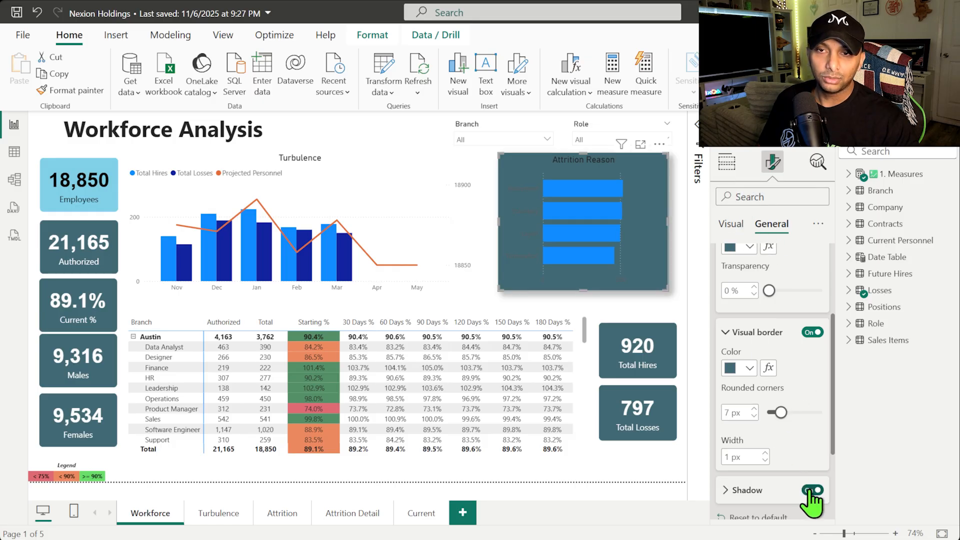
# Step: Recolour all bars of the Attrition Reason chart to the light blue used on the Employees card
pyautogui.click(733, 226)
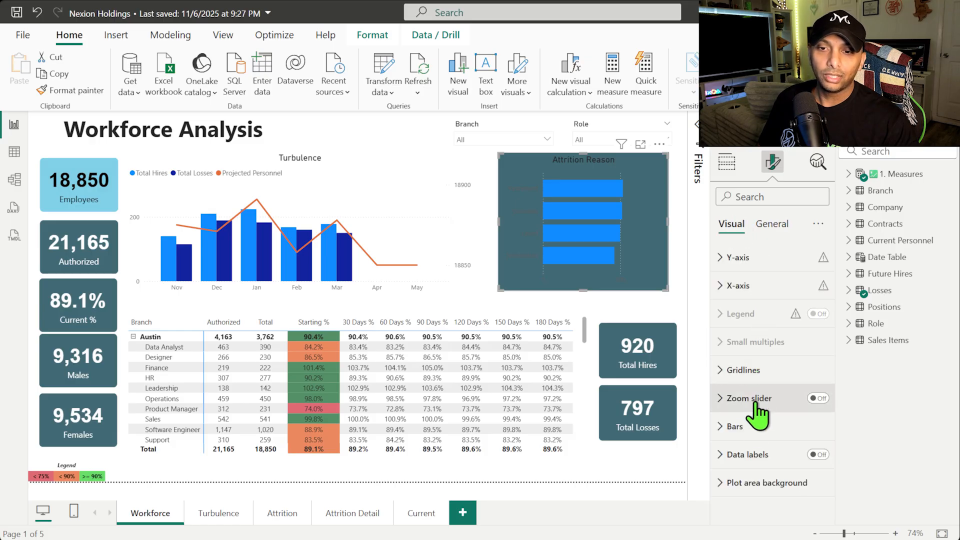
pyautogui.click(748, 426)
pyautogui.scroll(-4, 736, 235)
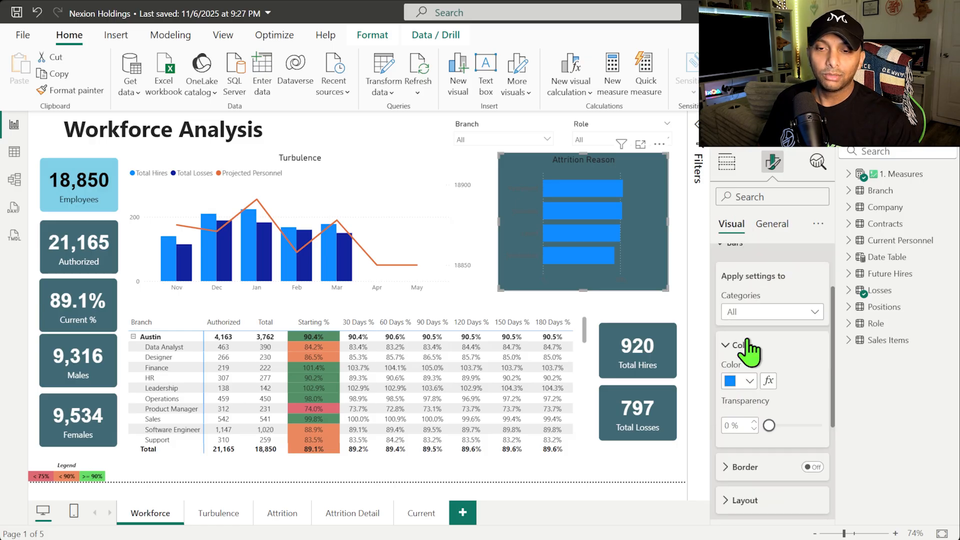
pyautogui.click(750, 381)
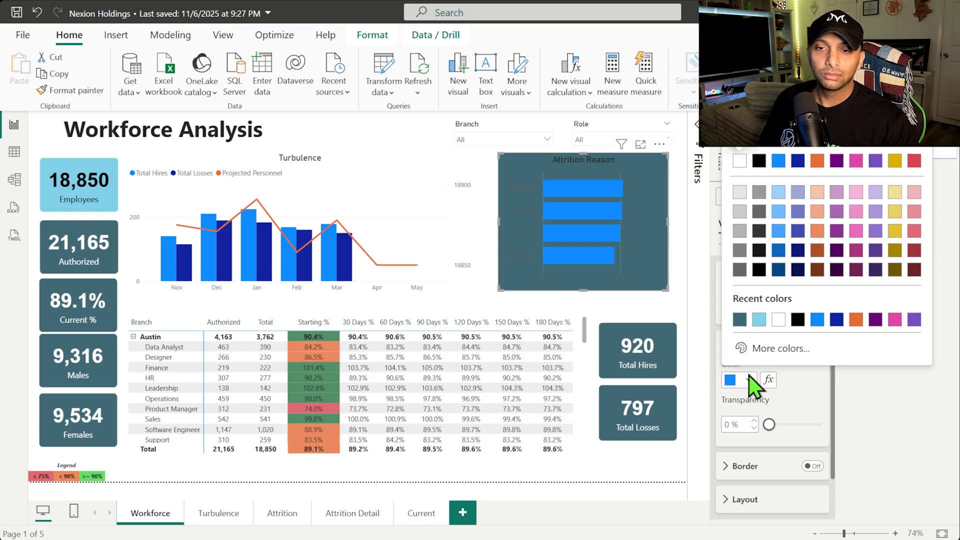
pyautogui.click(808, 383)
pyautogui.click(783, 312)
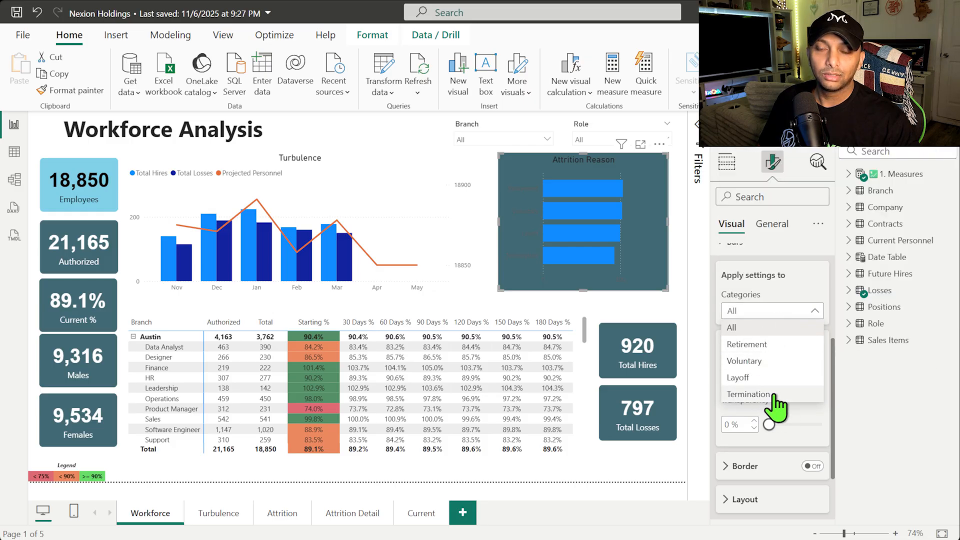
pyautogui.click(799, 419)
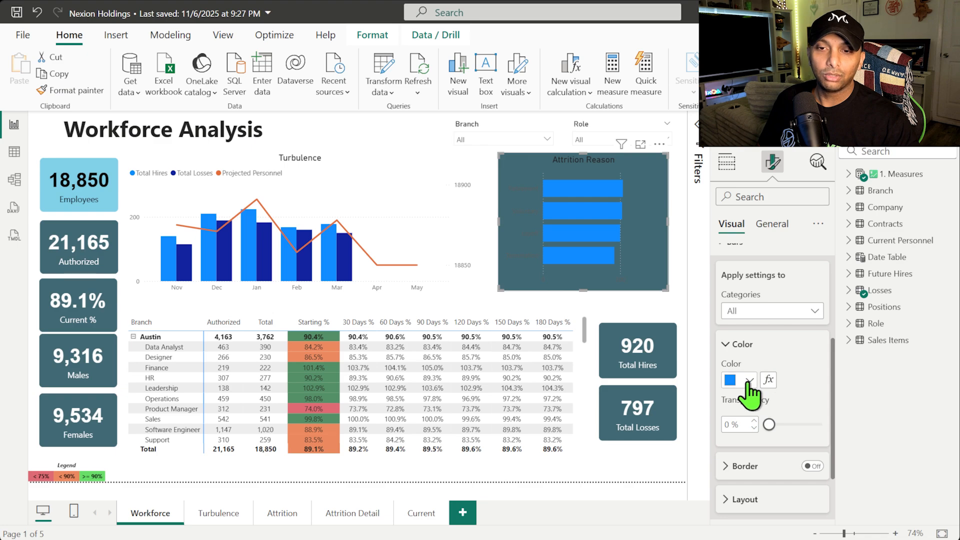
pyautogui.click(749, 381)
pyautogui.click(779, 320)
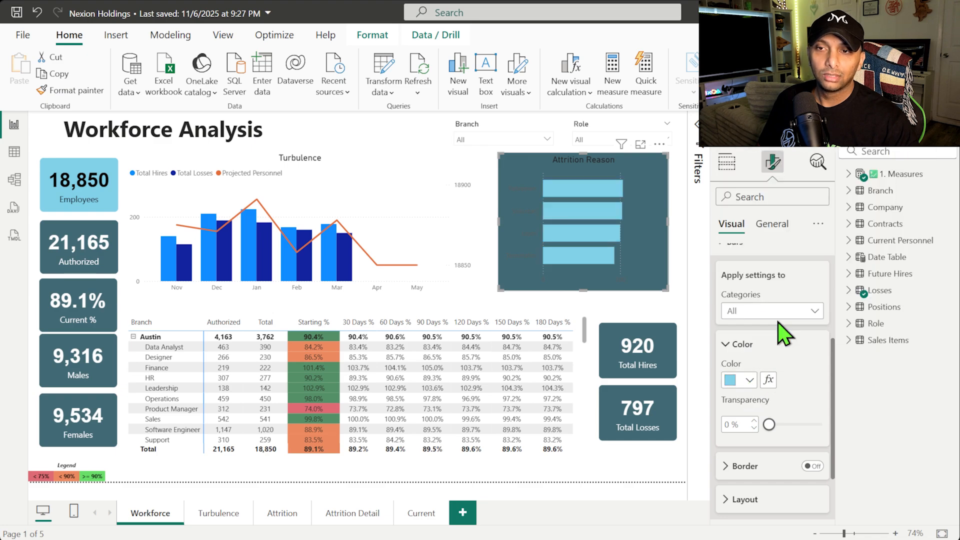
pyautogui.scroll(-2, 798, 392)
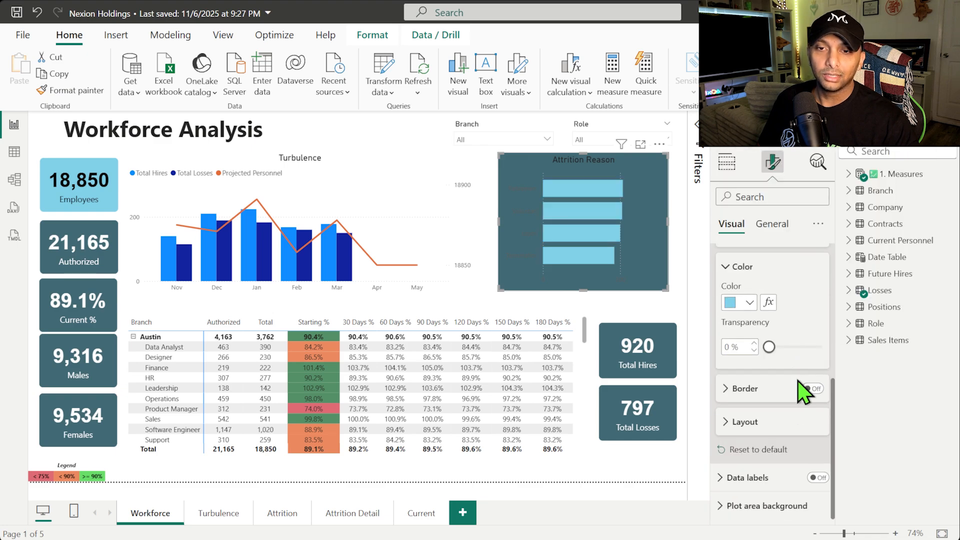
pyautogui.click(811, 390)
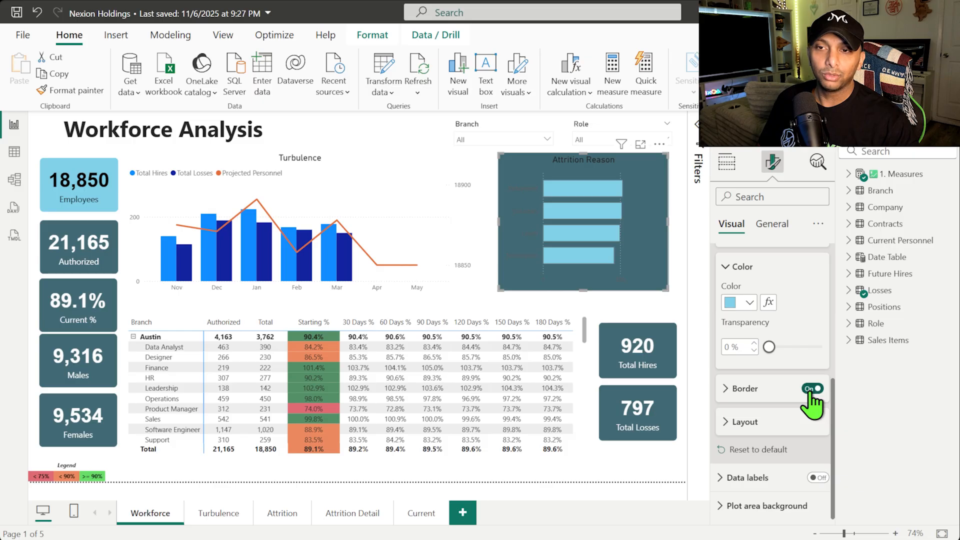
pyautogui.click(812, 390)
pyautogui.click(748, 423)
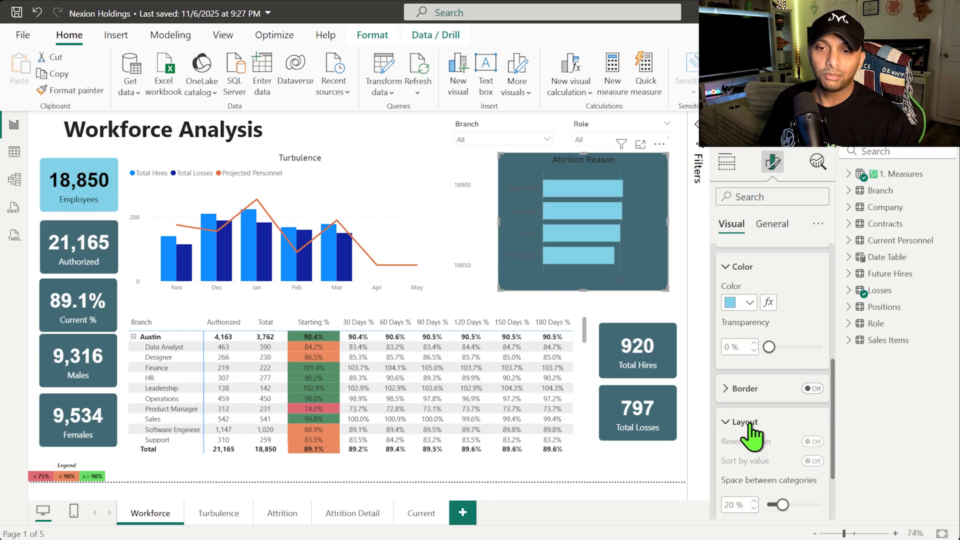
pyautogui.click(749, 423)
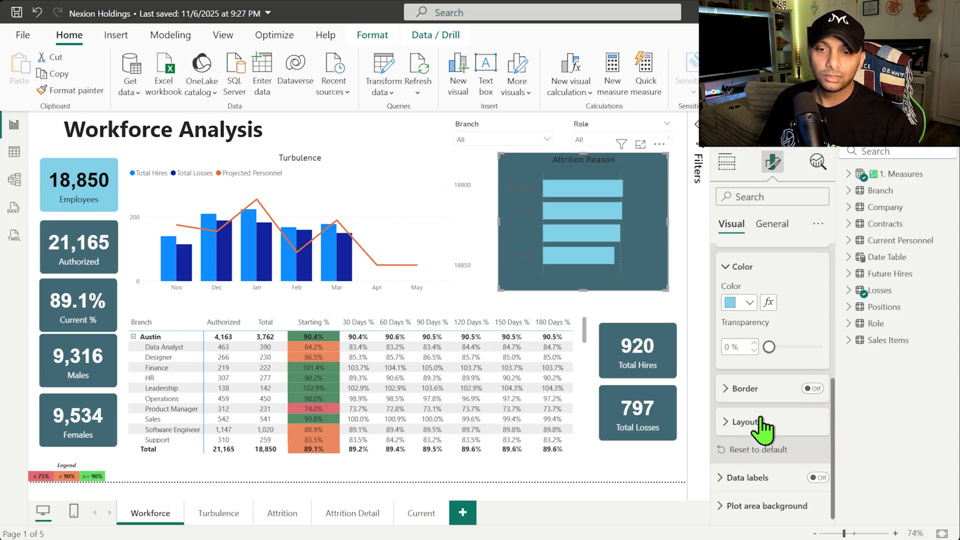
# Step: Turn on data labels for the Attrition Reason chart and make their values white, bold and size 12
pyautogui.click(820, 478)
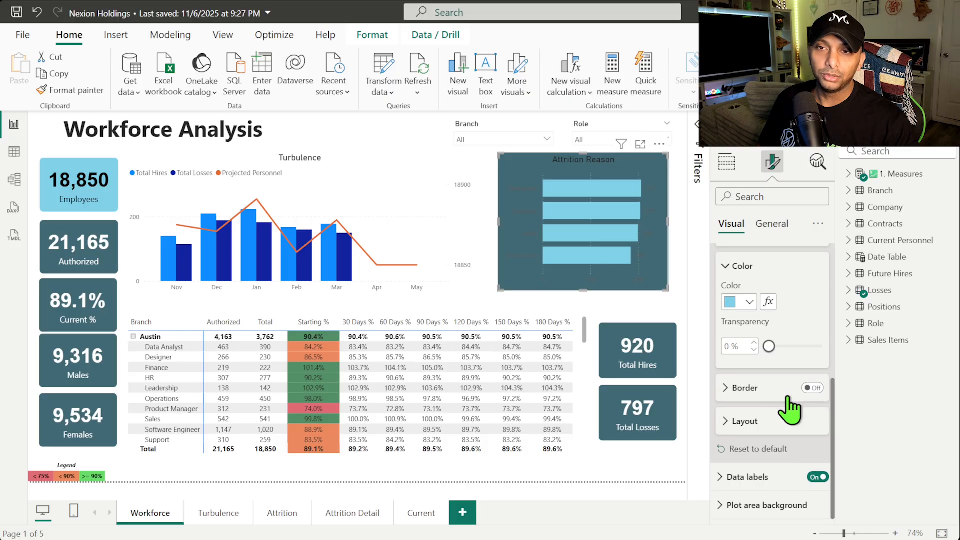
pyautogui.click(749, 478)
pyautogui.scroll(-4, 760, 430)
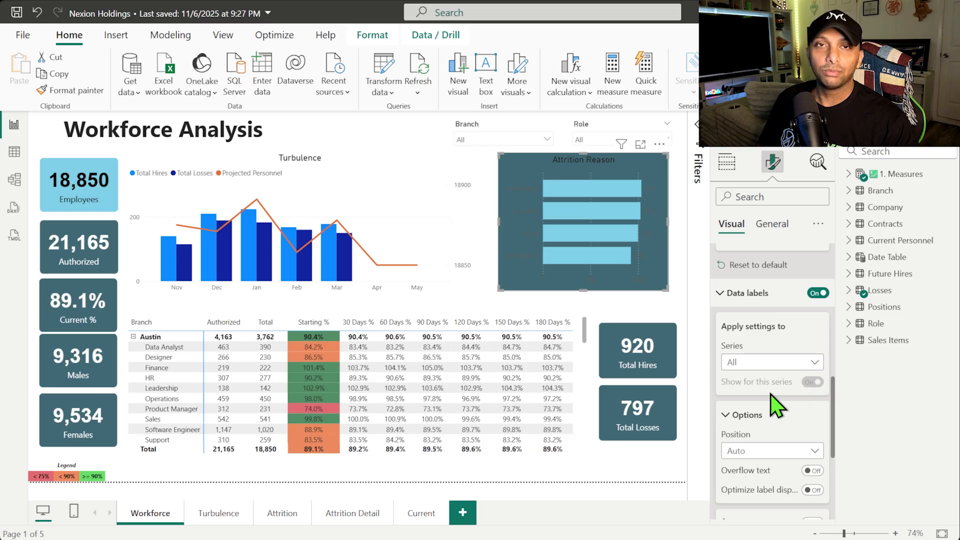
pyautogui.scroll(-3, 772, 405)
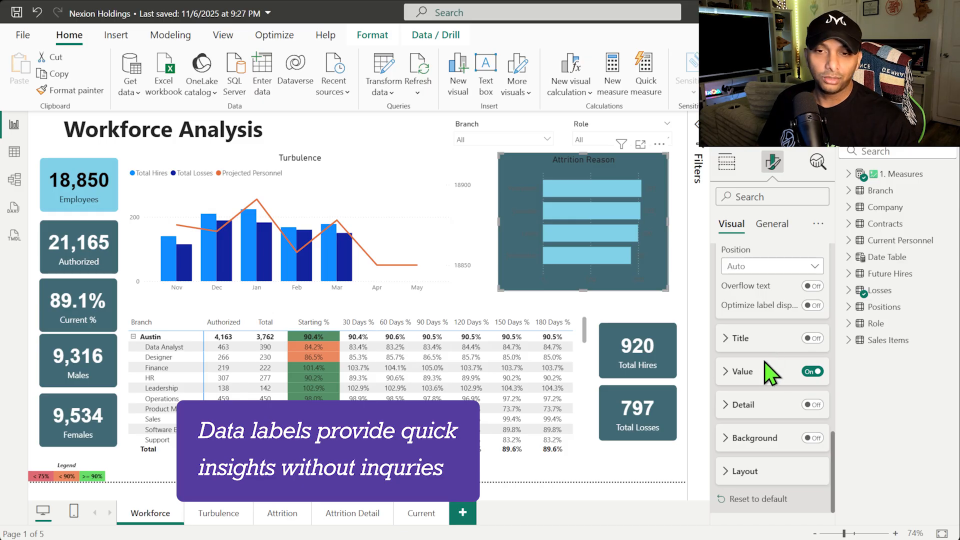
pyautogui.click(761, 371)
pyautogui.scroll(-3, 753, 350)
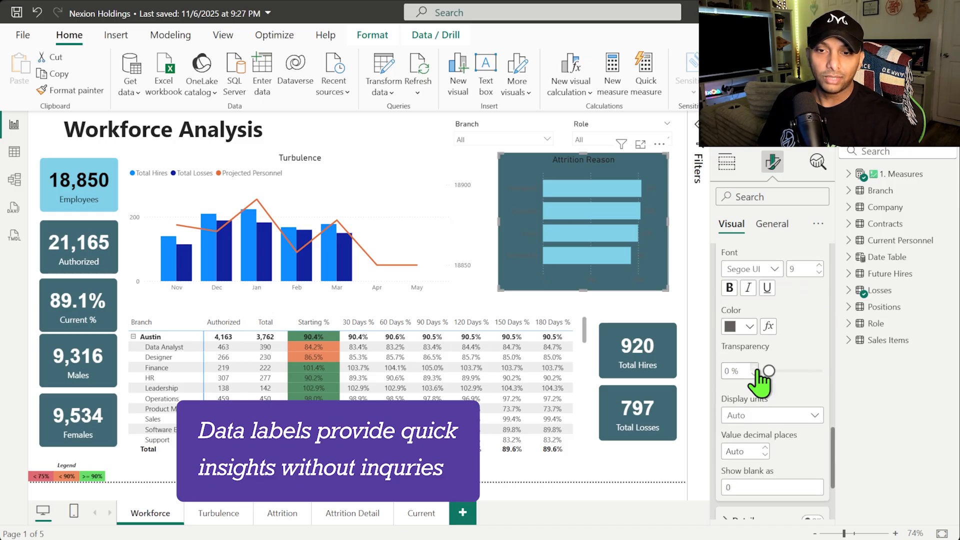
pyautogui.click(749, 328)
pyautogui.click(798, 273)
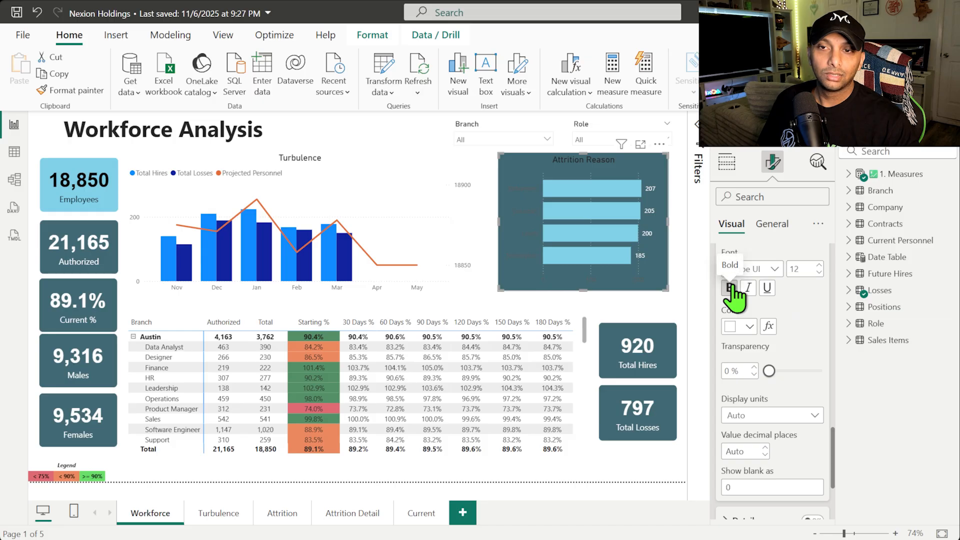
# Step: Set the Attrition Reason chart's data label values to Arial at size 13 and widen the chart slightly
pyautogui.click(773, 270)
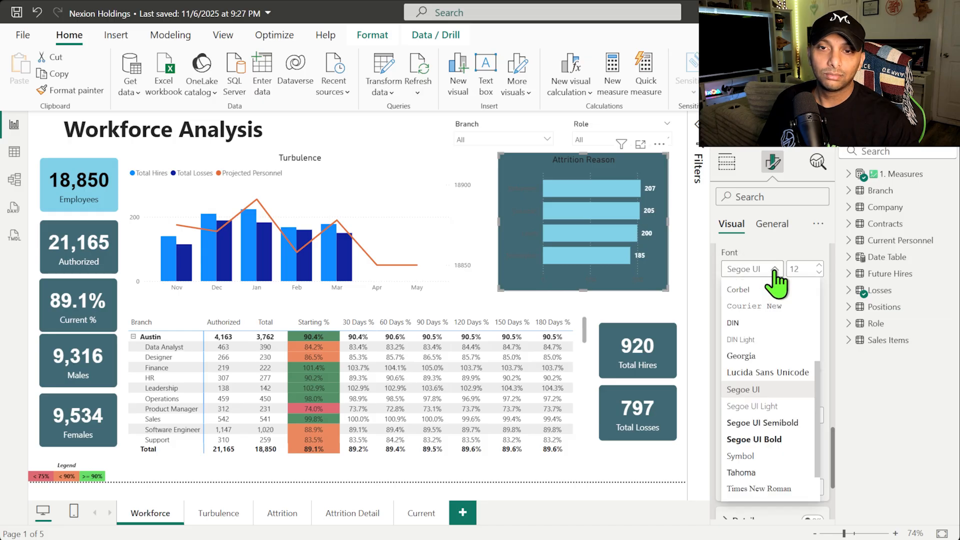
pyautogui.scroll(5, 755, 296)
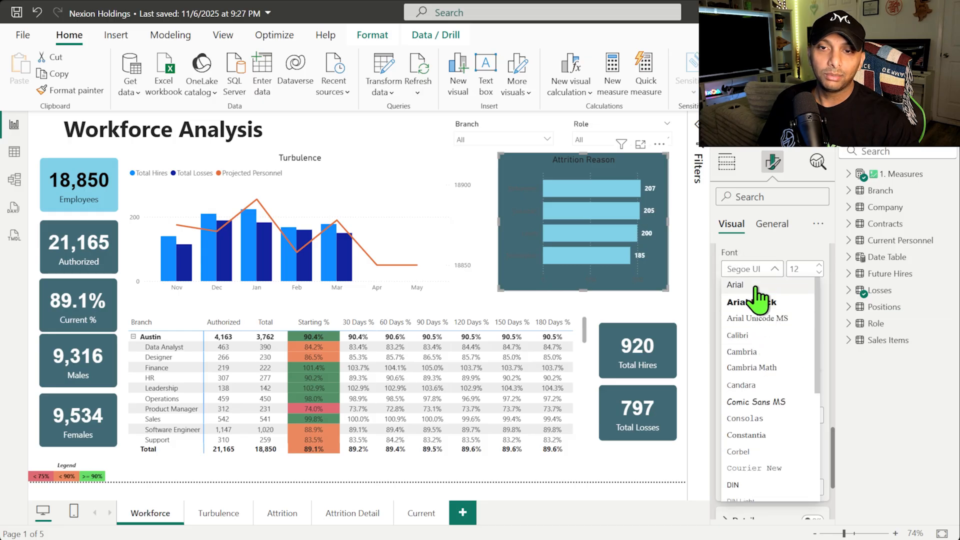
pyautogui.click(756, 296)
pyautogui.click(819, 266)
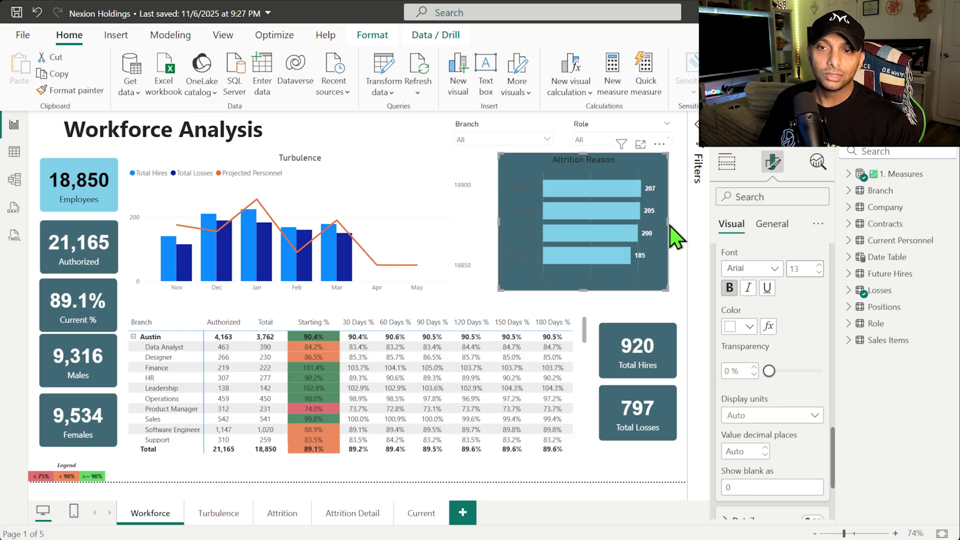
pyautogui.moveTo(668, 223); pyautogui.dragTo(676, 225)
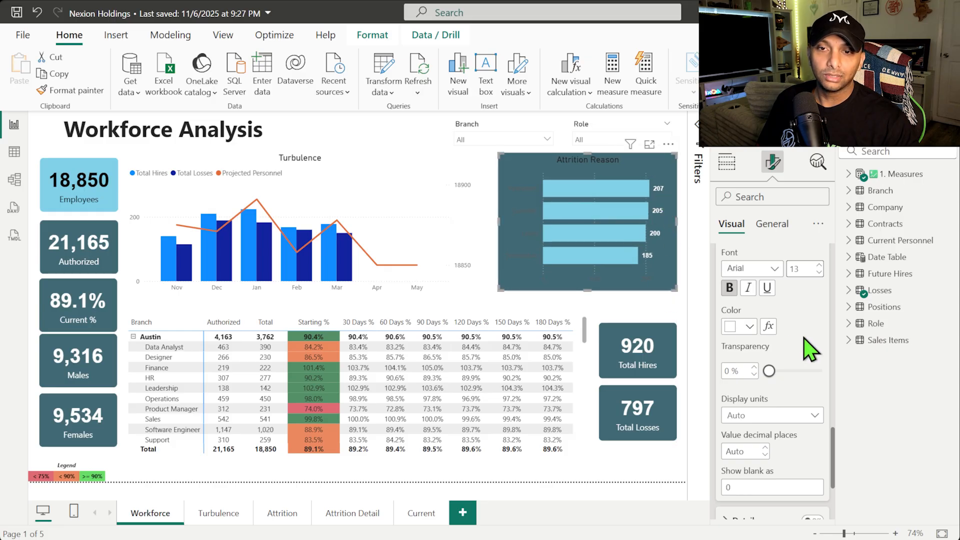
# Step: Make the category labels on the Attrition Reason chart's Y-axis white and bold at size 10
pyautogui.scroll(-3, 805, 287)
pyautogui.scroll(3, 783, 320)
pyautogui.click(749, 384)
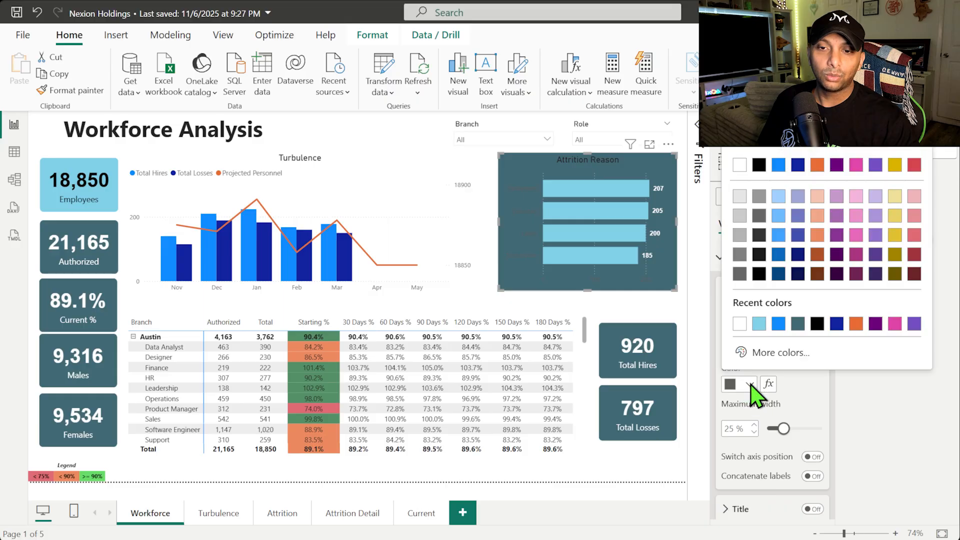
pyautogui.click(743, 326)
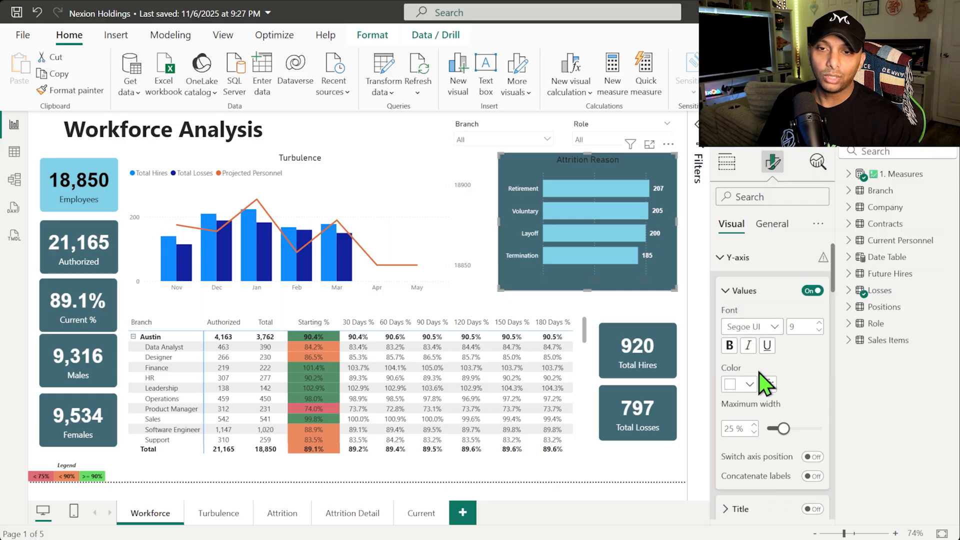
pyautogui.click(730, 345)
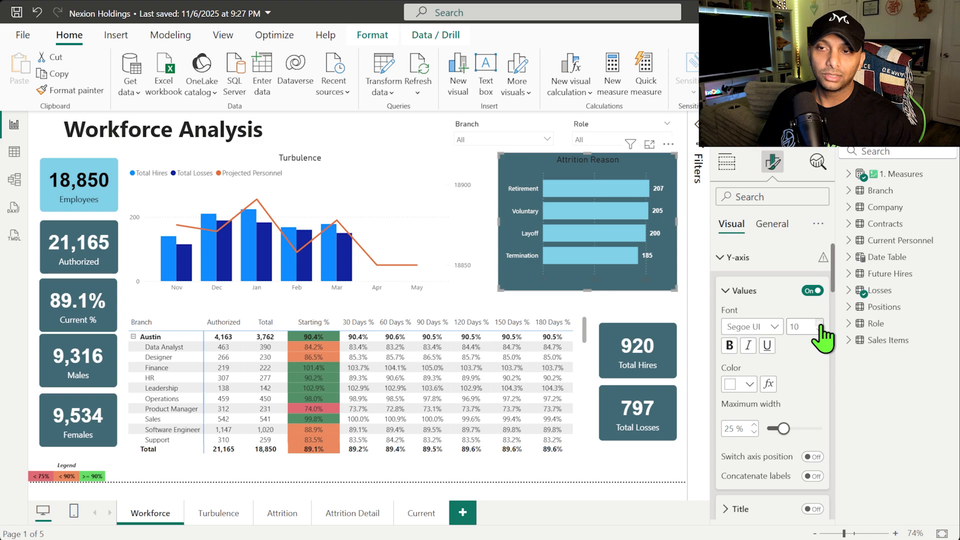
# Step: Change the value labels on the Attrition Reason chart's X-axis to white
pyautogui.scroll(-5, 810, 330)
pyautogui.click(750, 314)
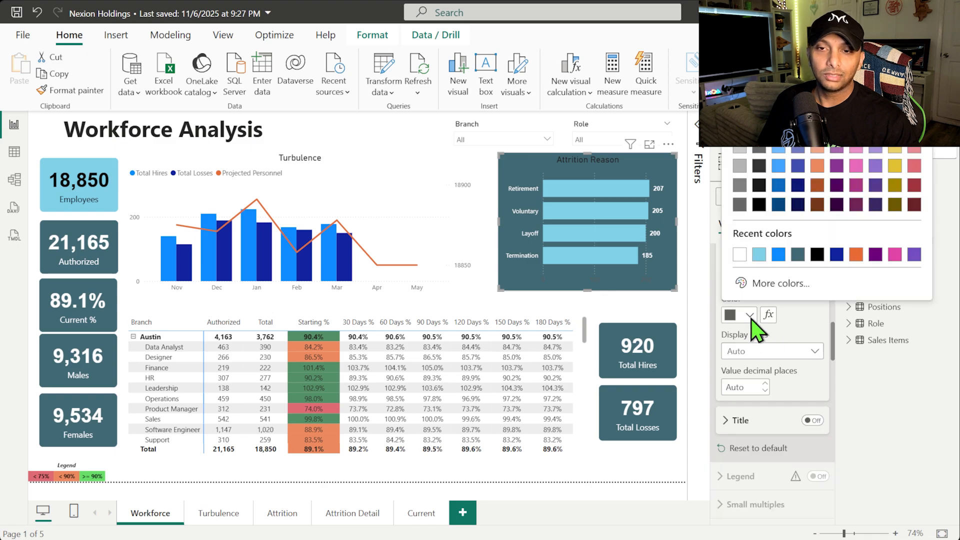
pyautogui.click(740, 256)
# Step: Format the Attrition Reason chart's title as white, underlined Arial text at size 16
pyautogui.click(772, 224)
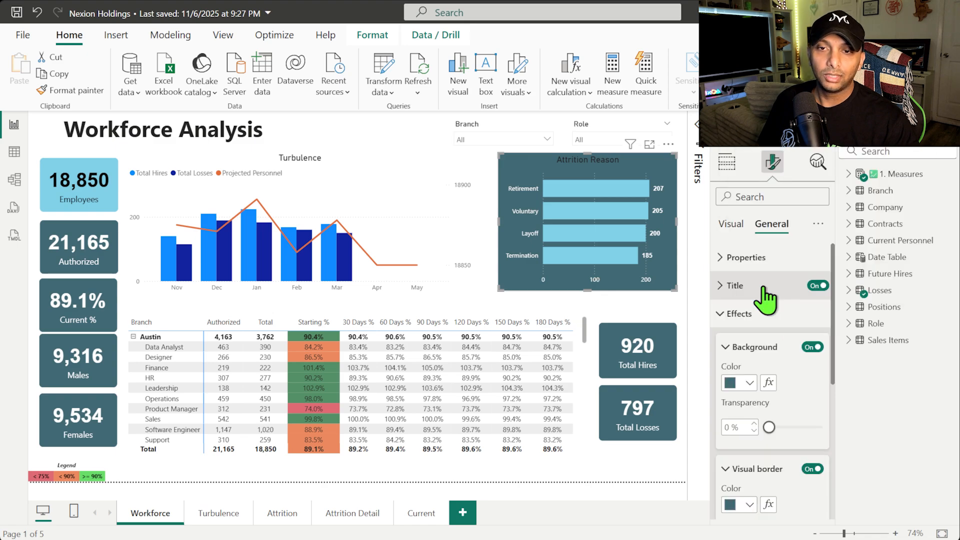
pyautogui.click(746, 288)
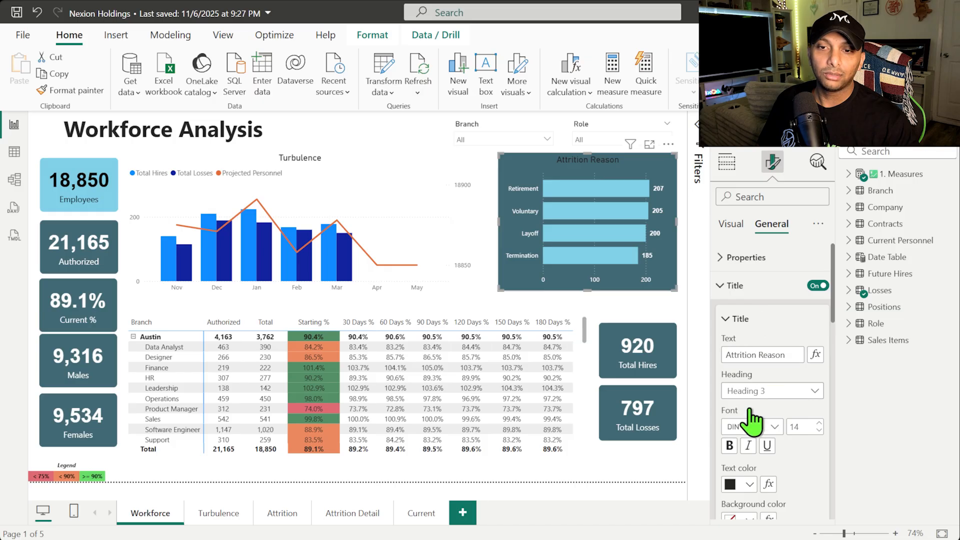
pyautogui.click(750, 484)
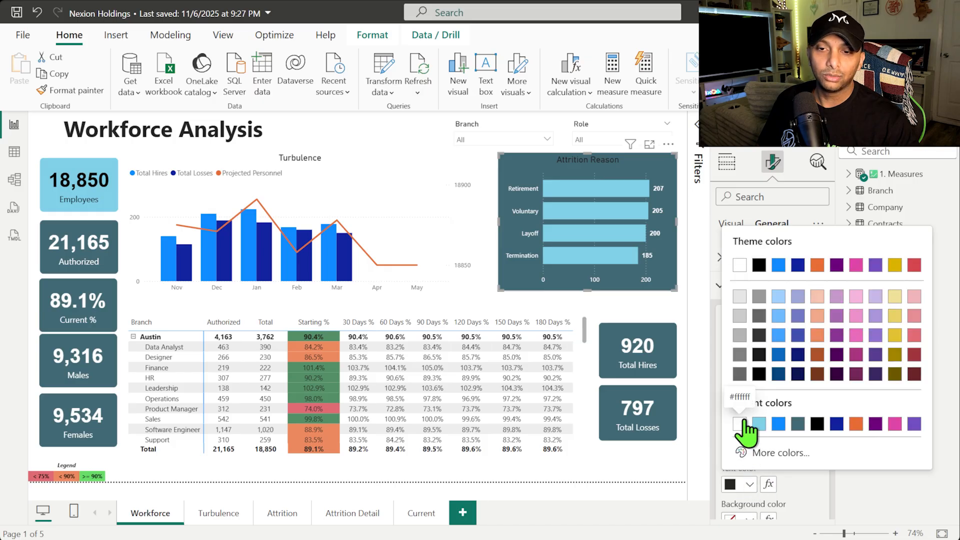
pyautogui.click(746, 427)
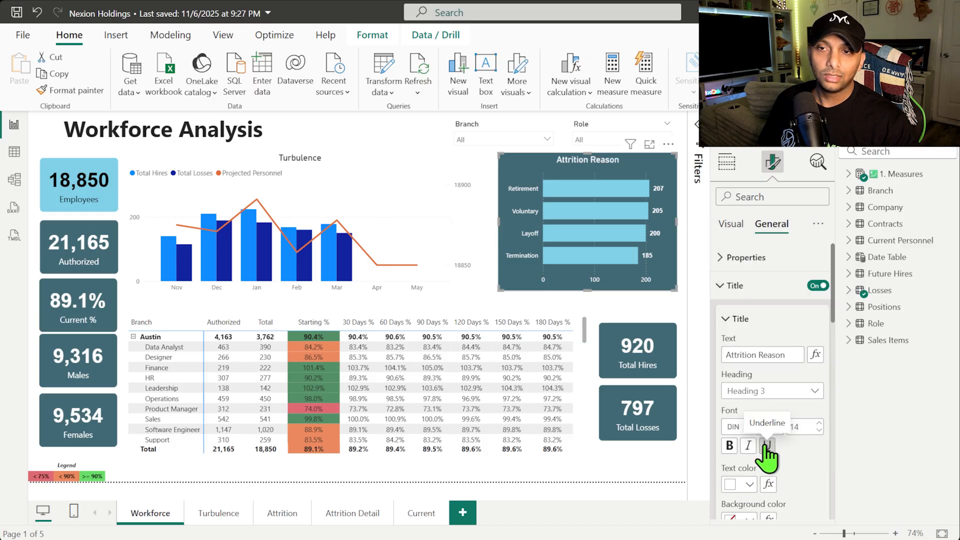
pyautogui.click(766, 445)
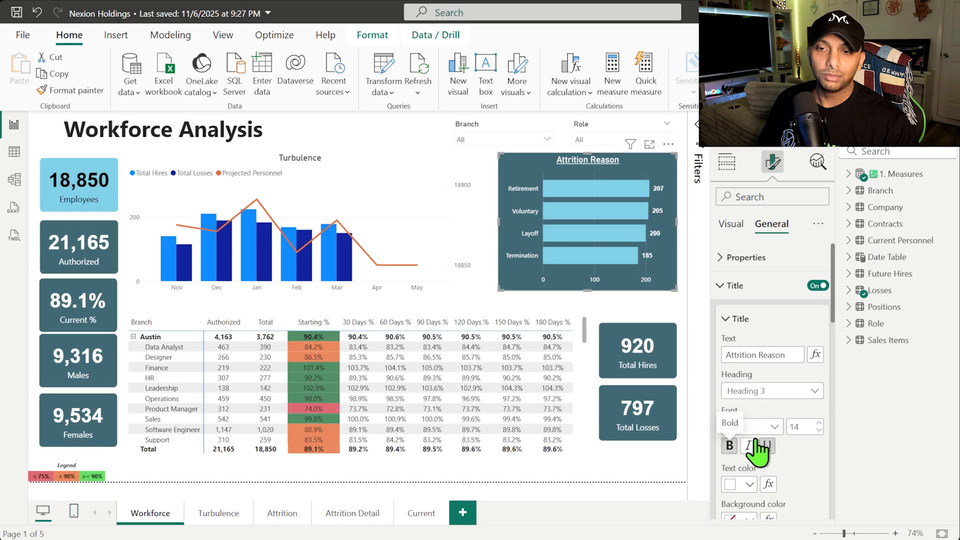
pyautogui.click(730, 445)
pyautogui.scroll(-3, 729, 265)
pyautogui.click(730, 262)
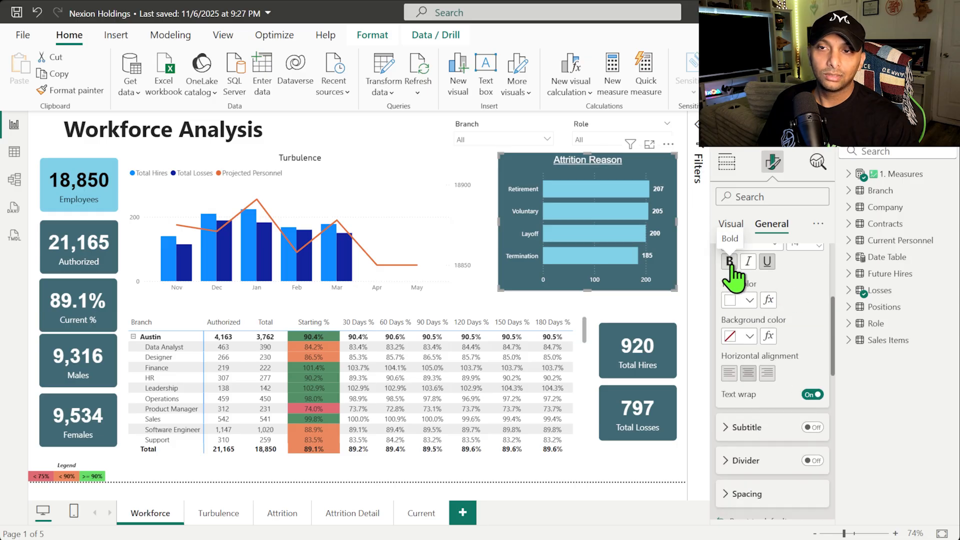
pyautogui.scroll(3, 800, 321)
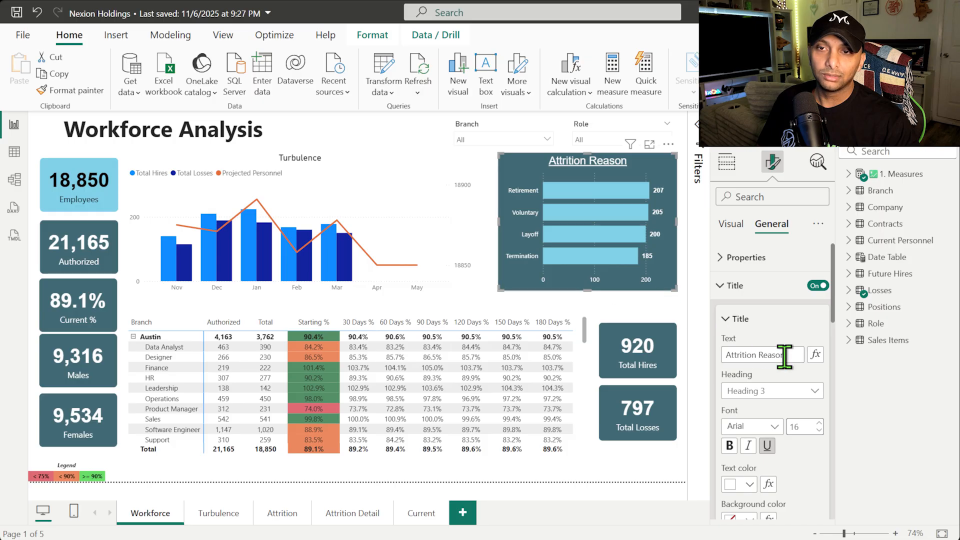
# Step: Add a dark background behind the Attrition Reason chart's data labels and set its transparency to 28%
pyautogui.scroll(-5, 773, 345)
pyautogui.scroll(-3, 773, 335)
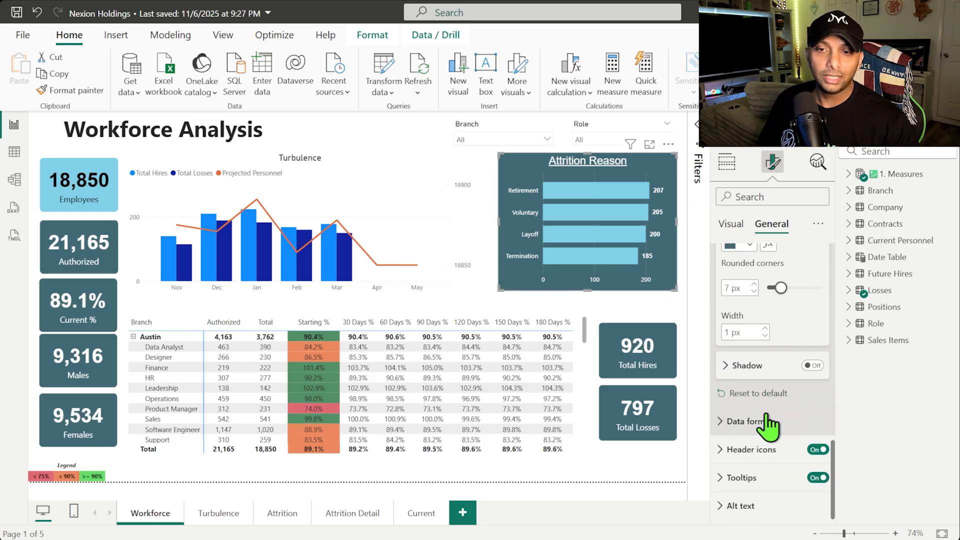
pyautogui.scroll(4, 770, 426)
pyautogui.scroll(-3, 749, 368)
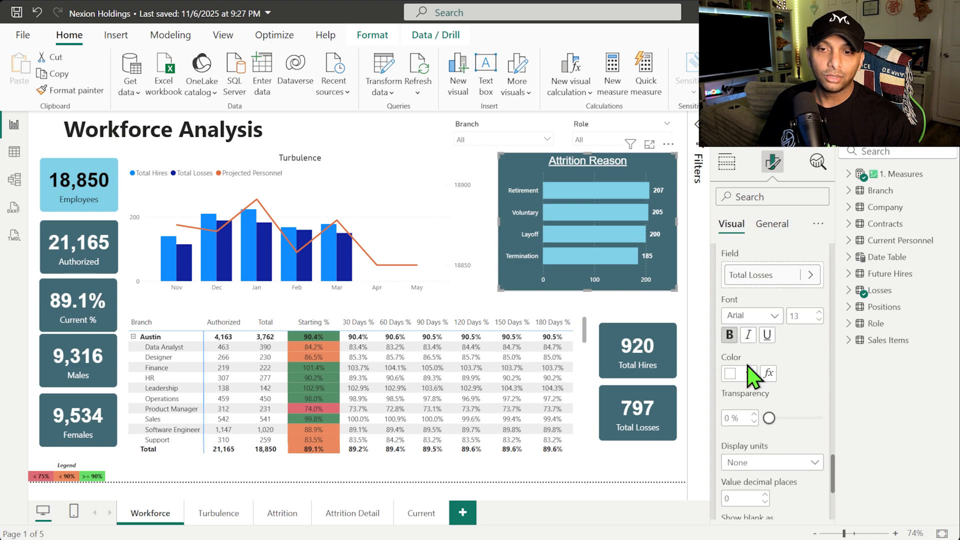
pyautogui.scroll(-4, 781, 395)
pyautogui.click(810, 417)
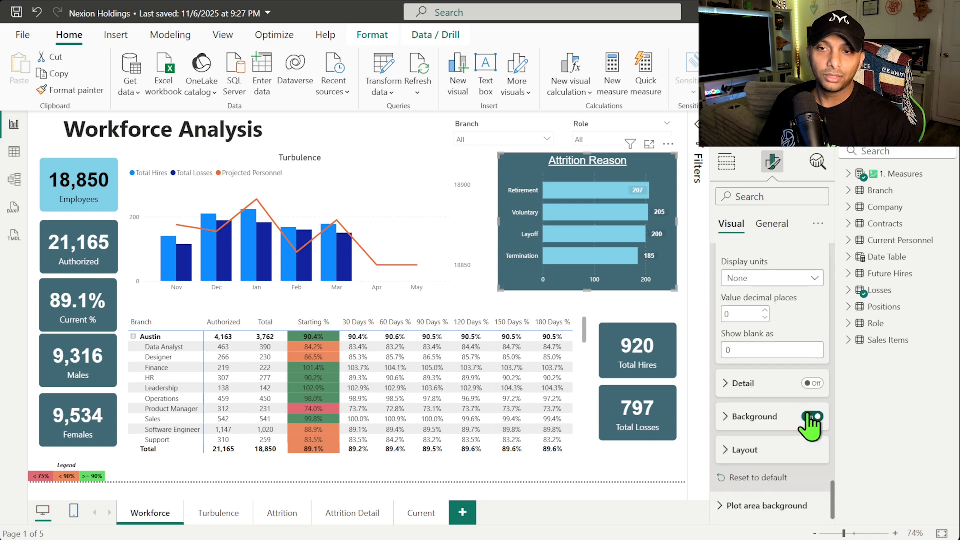
pyautogui.click(739, 418)
pyautogui.scroll(-2, 755, 353)
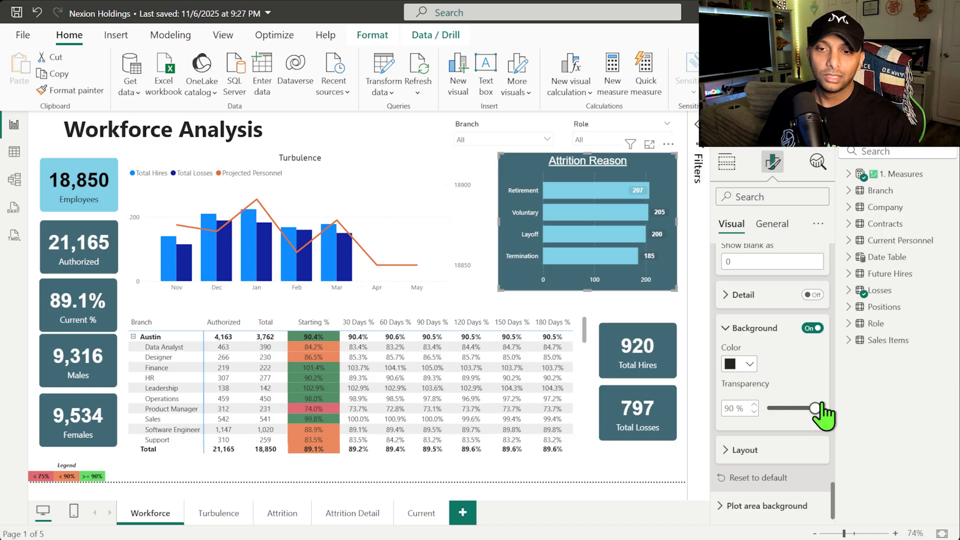
pyautogui.moveTo(816, 408); pyautogui.dragTo(784, 407)
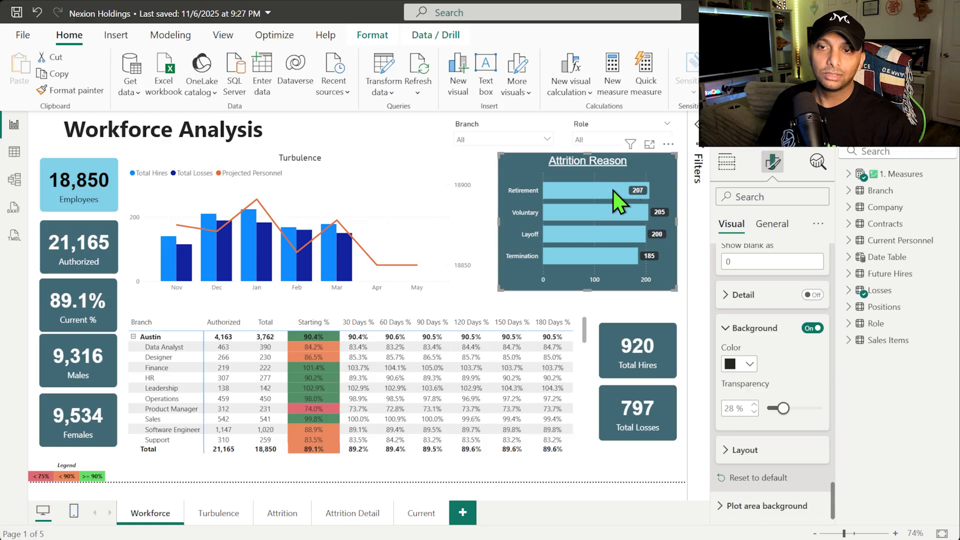
pyautogui.moveTo(613, 190)
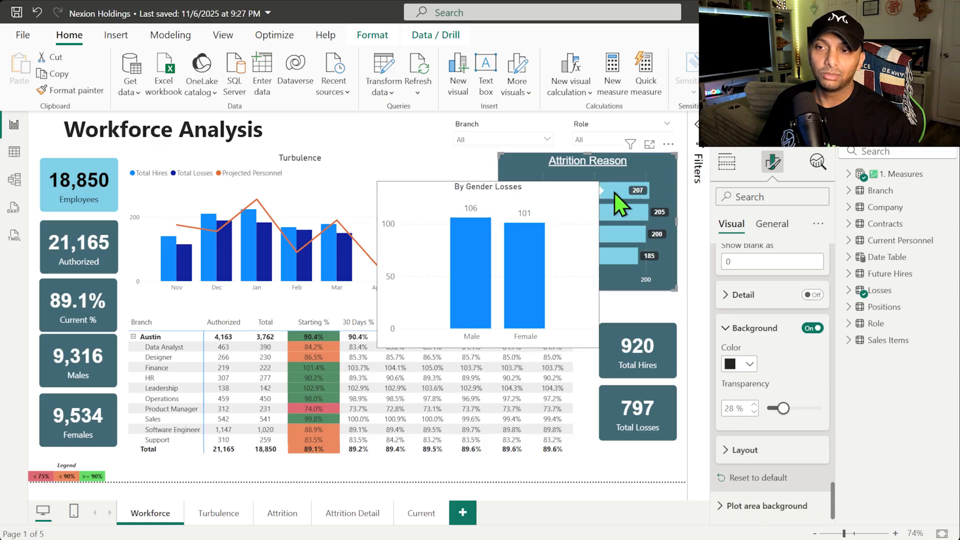
# Step: Turn on data labels for the Turbulence chart and open their detailed settings
pyautogui.click(376, 154)
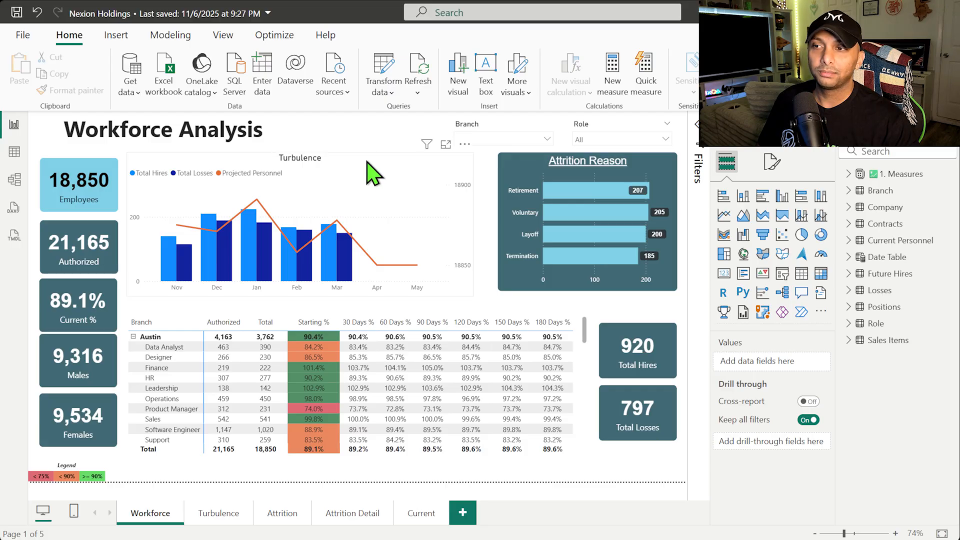
pyautogui.click(376, 155)
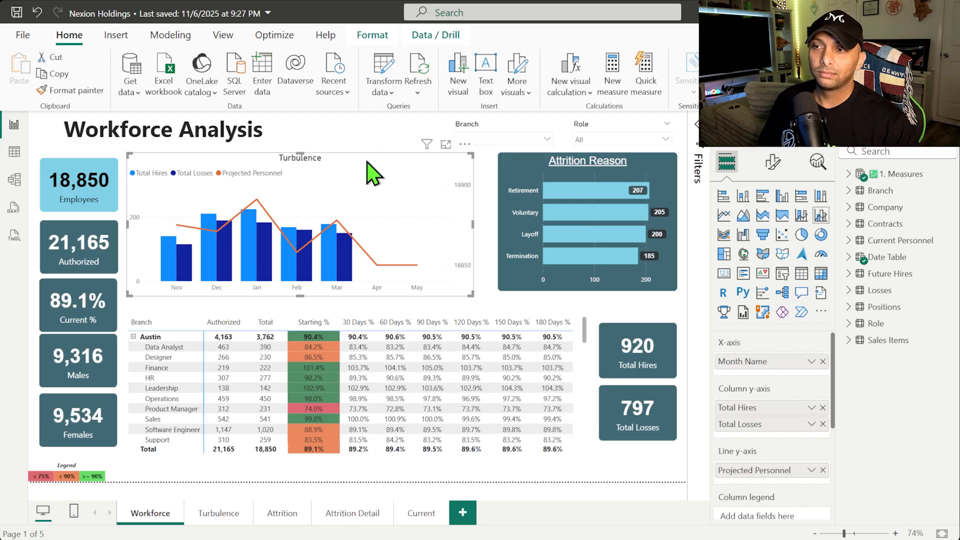
pyautogui.click(773, 163)
pyautogui.scroll(-3, 776, 382)
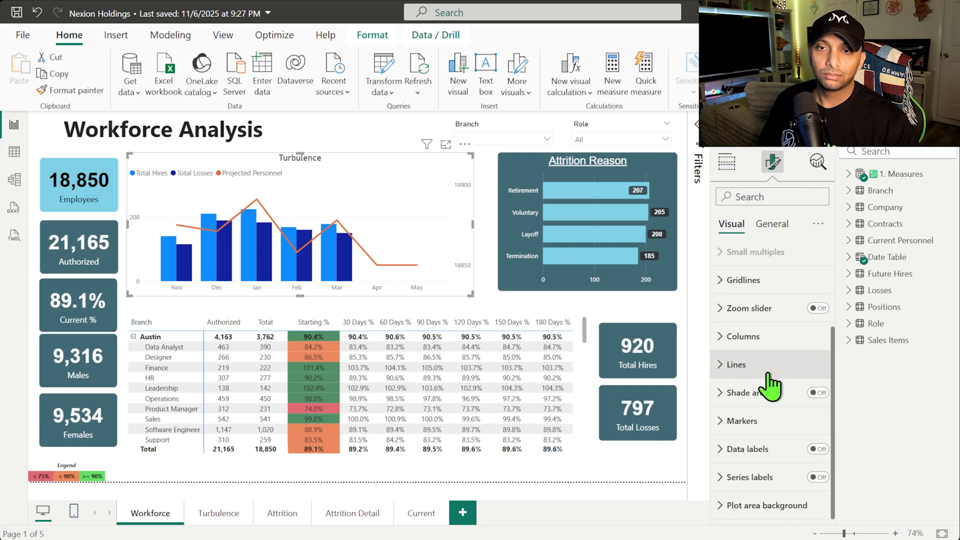
pyautogui.click(818, 450)
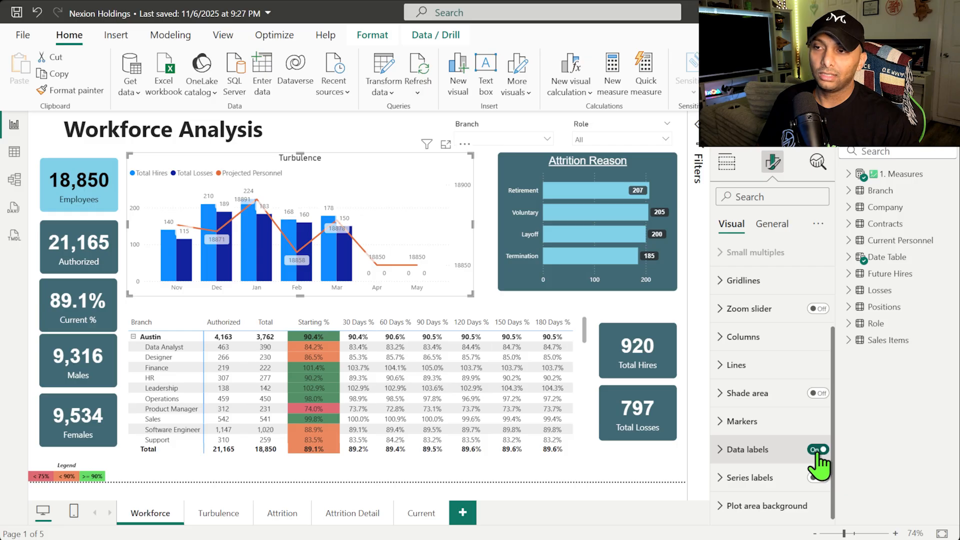
pyautogui.click(787, 450)
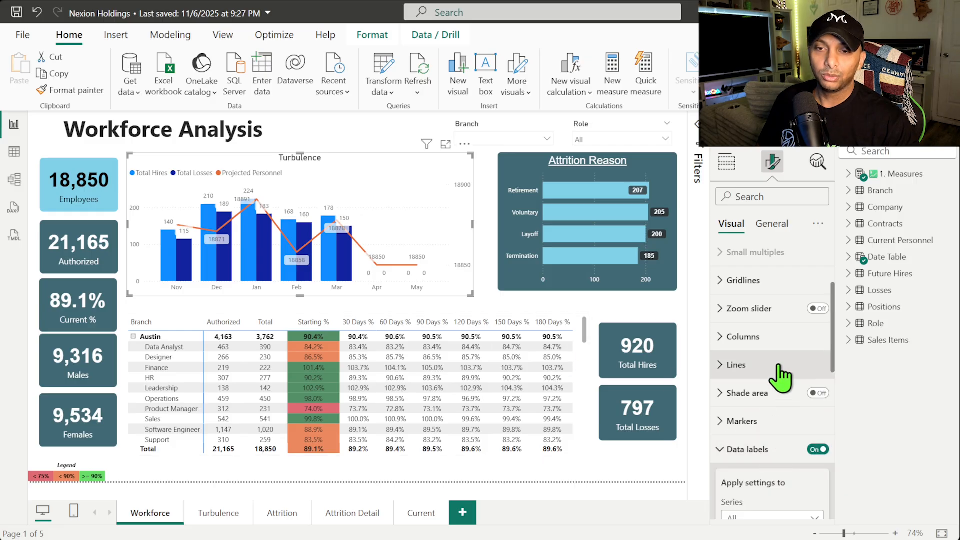
# Step: Hide the Total Hires and Total Losses data labels on the Turbulence chart, and make the Projected Personnel labels white on a dark background
pyautogui.scroll(-3, 780, 379)
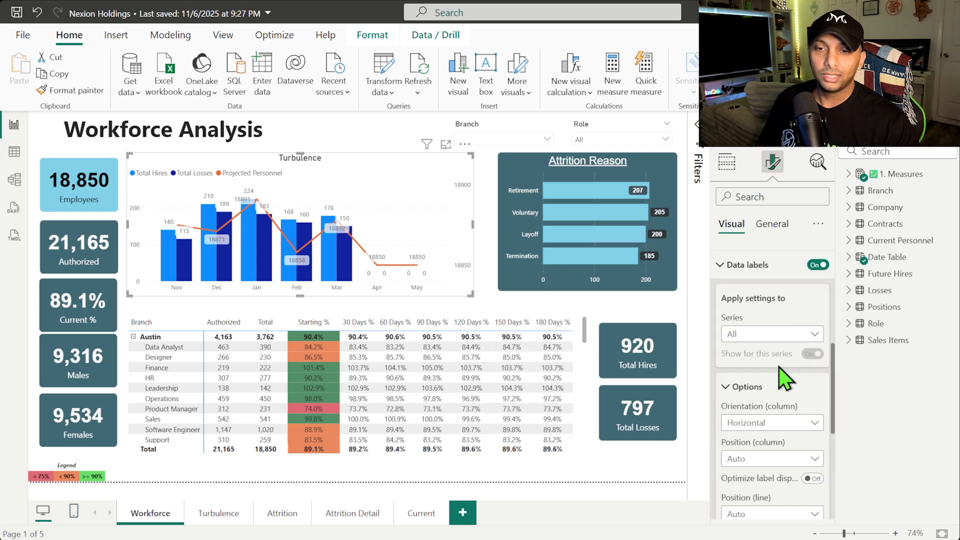
pyautogui.click(799, 341)
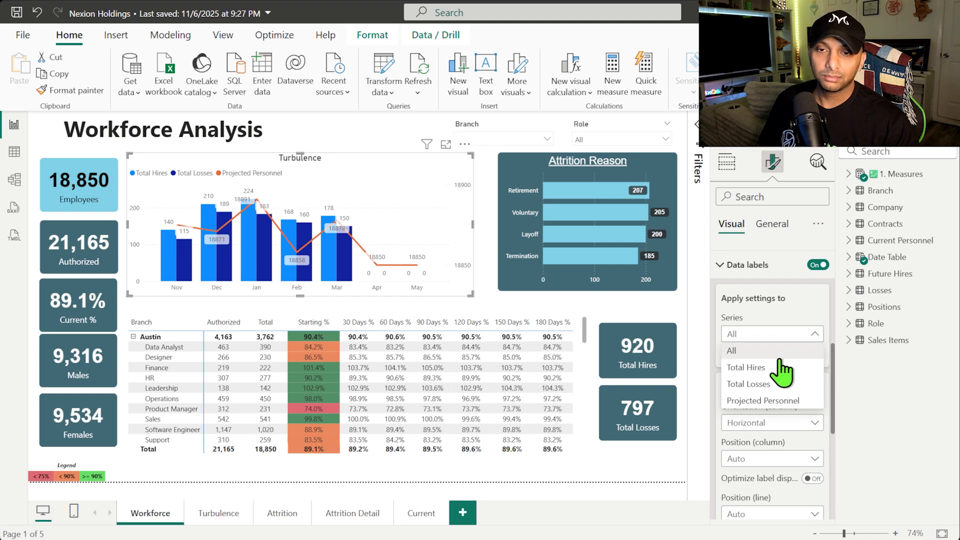
pyautogui.click(783, 369)
pyautogui.click(813, 355)
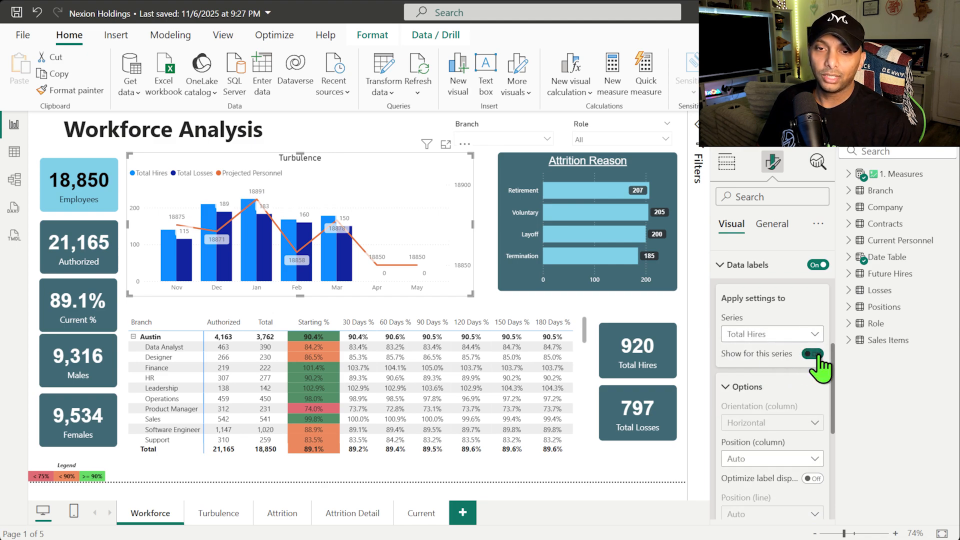
pyautogui.click(785, 336)
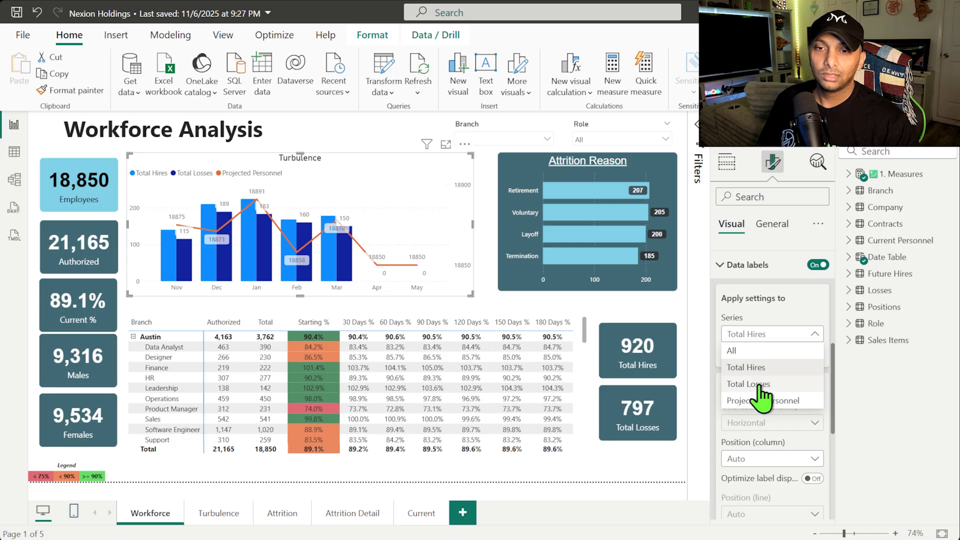
pyautogui.click(760, 389)
pyautogui.click(813, 354)
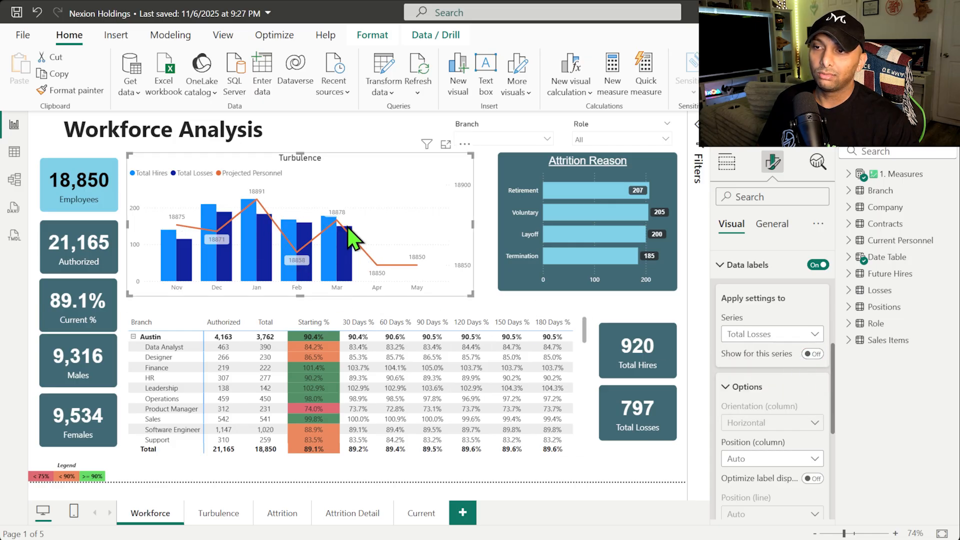
pyautogui.scroll(-5, 757, 409)
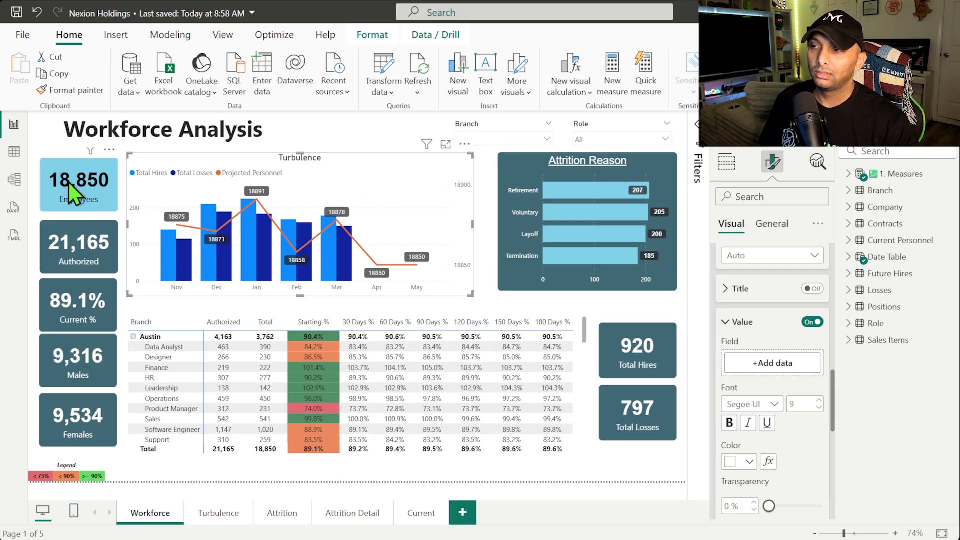
pyautogui.click(72, 198)
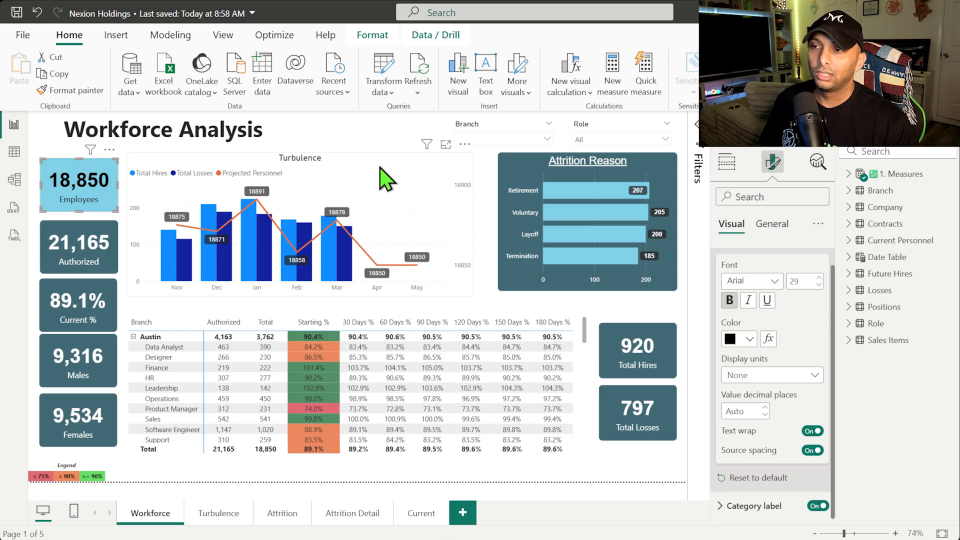
pyautogui.click(519, 168)
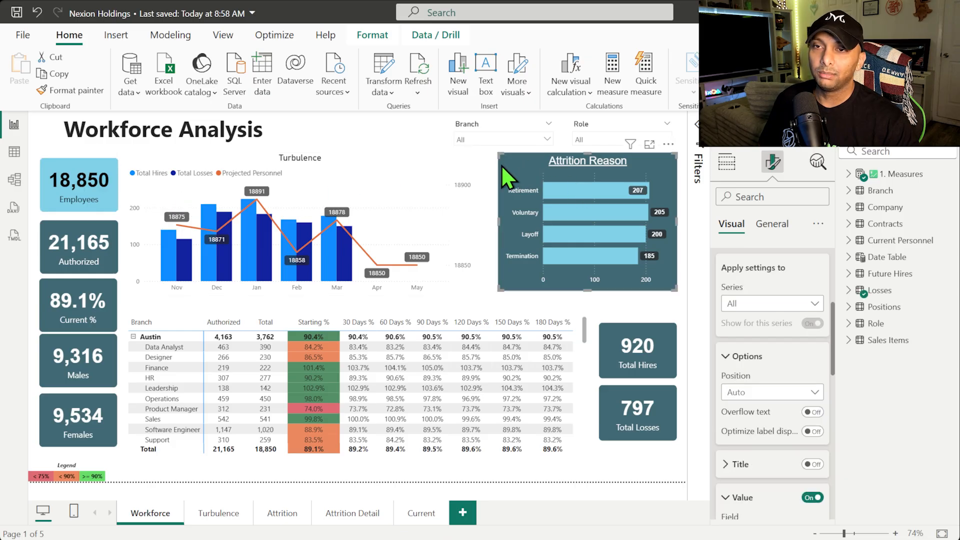
pyautogui.click(381, 178)
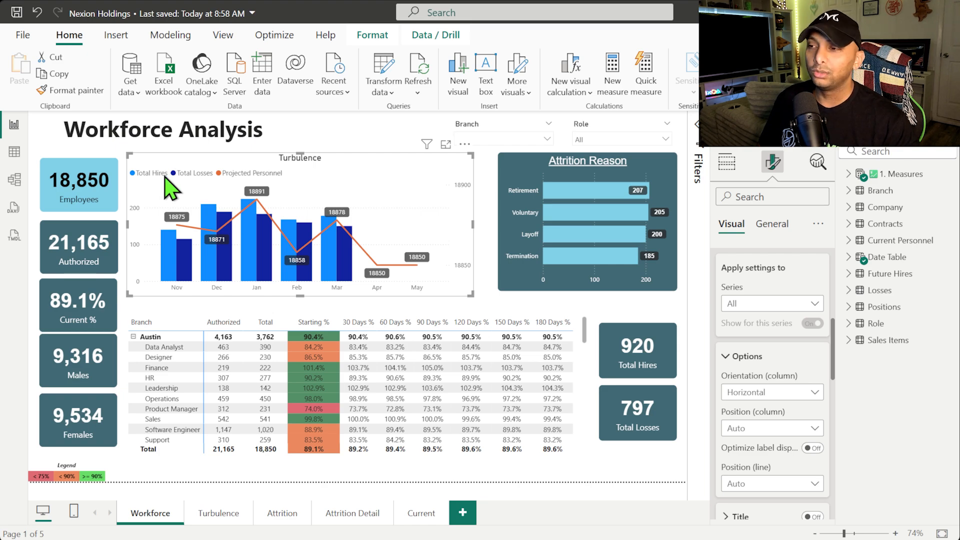
pyautogui.click(100, 205)
# Step: Set the Turbulence chart's background to the light blue sampled from the Employees card
pyautogui.click(222, 163)
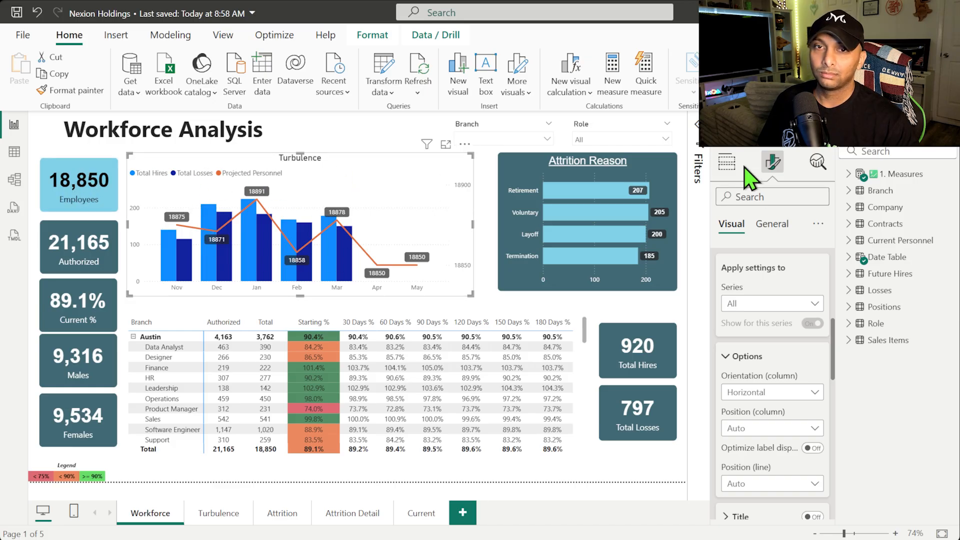
pyautogui.click(772, 225)
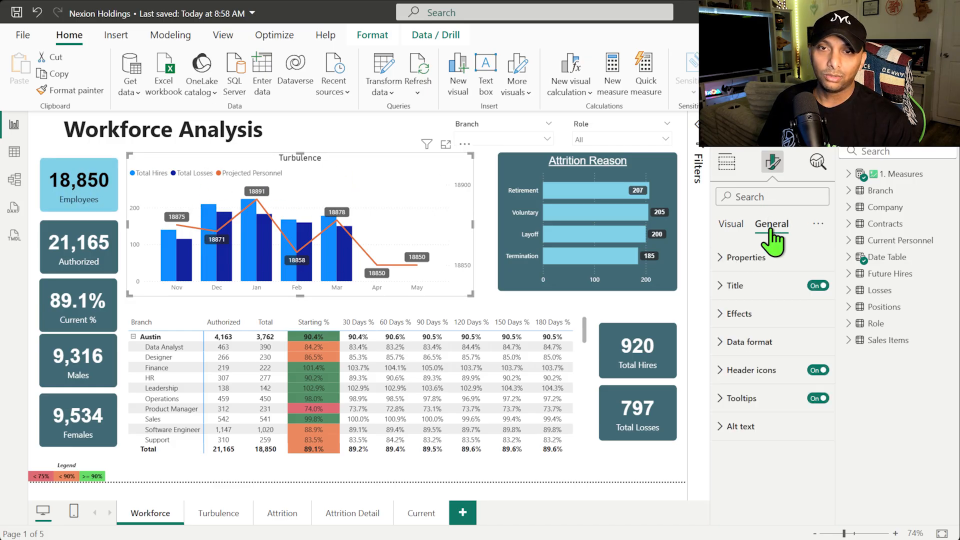
pyautogui.click(763, 314)
pyautogui.click(749, 383)
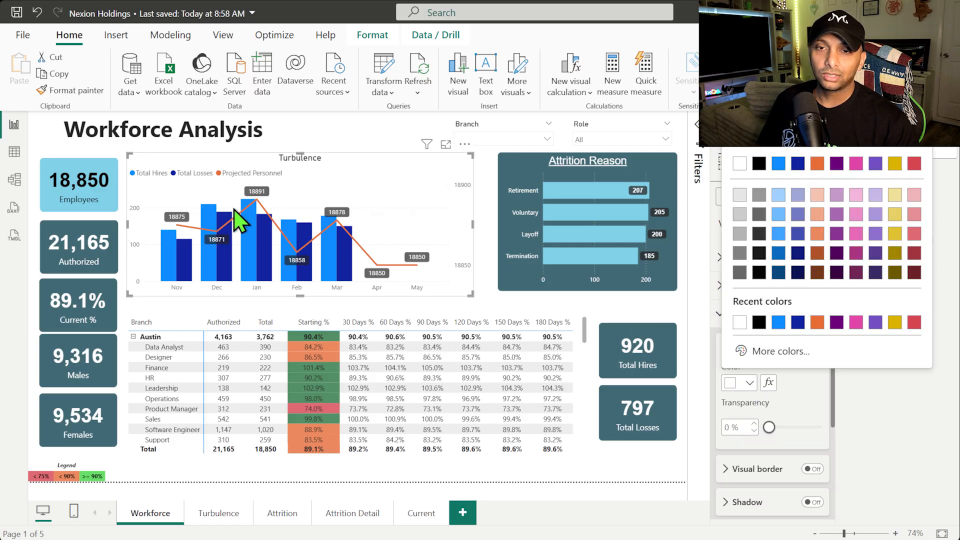
pyautogui.click(65, 193)
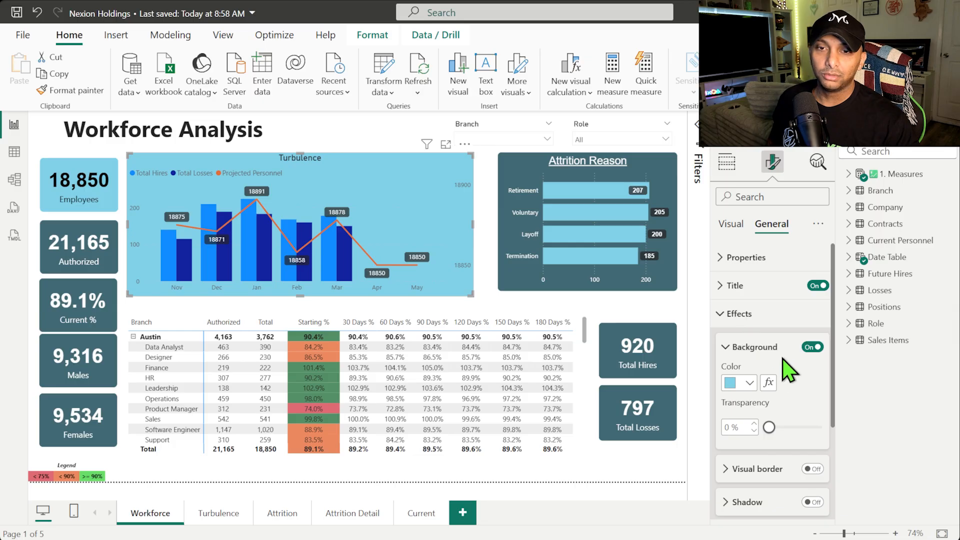
# Step: Turn on the visual border for the Turbulence chart and view its border settings
pyautogui.click(812, 469)
pyautogui.scroll(-3, 808, 440)
pyautogui.click(756, 341)
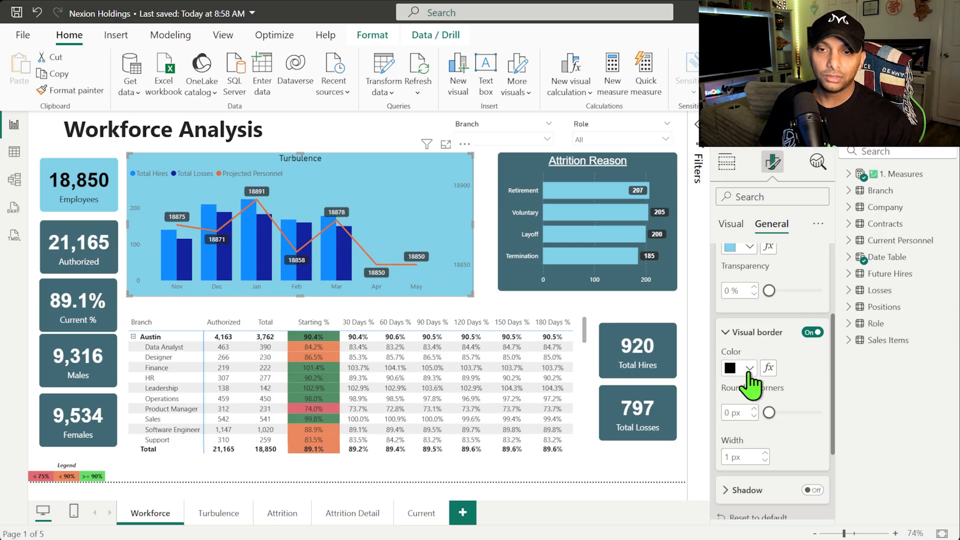
# Step: Format the Turbulence chart's title as bold, underlined Arial at size 16, comparing it with the Attrition Reason title
pyautogui.scroll(5, 757, 296)
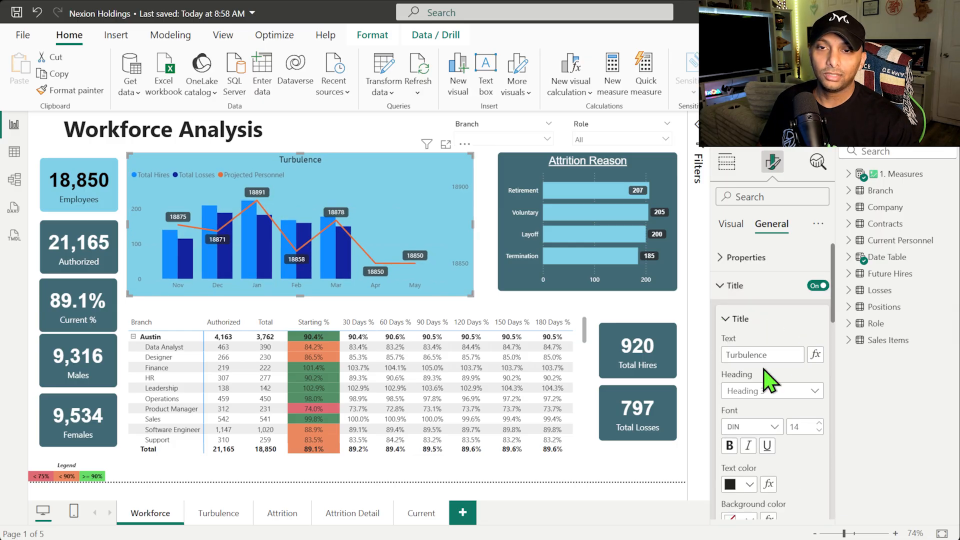
pyautogui.click(730, 446)
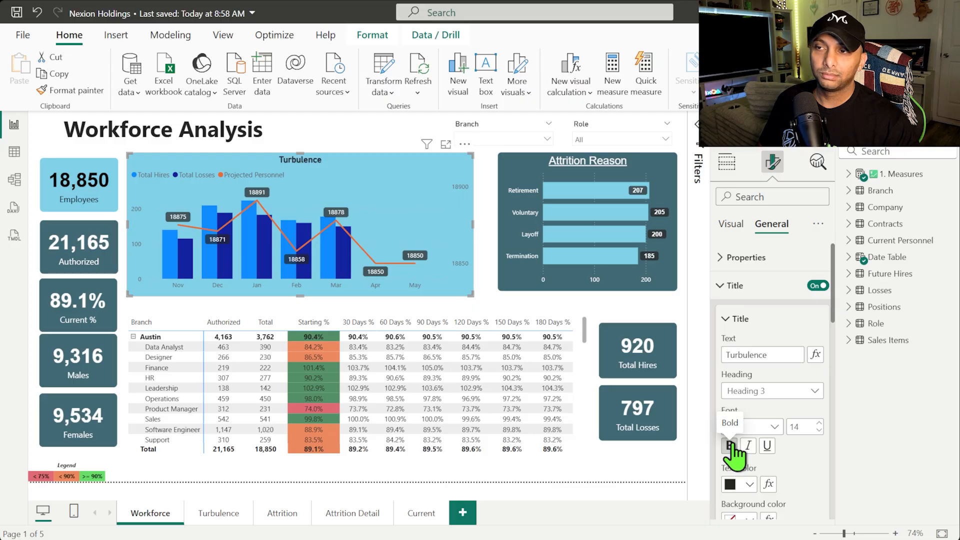
pyautogui.click(753, 426)
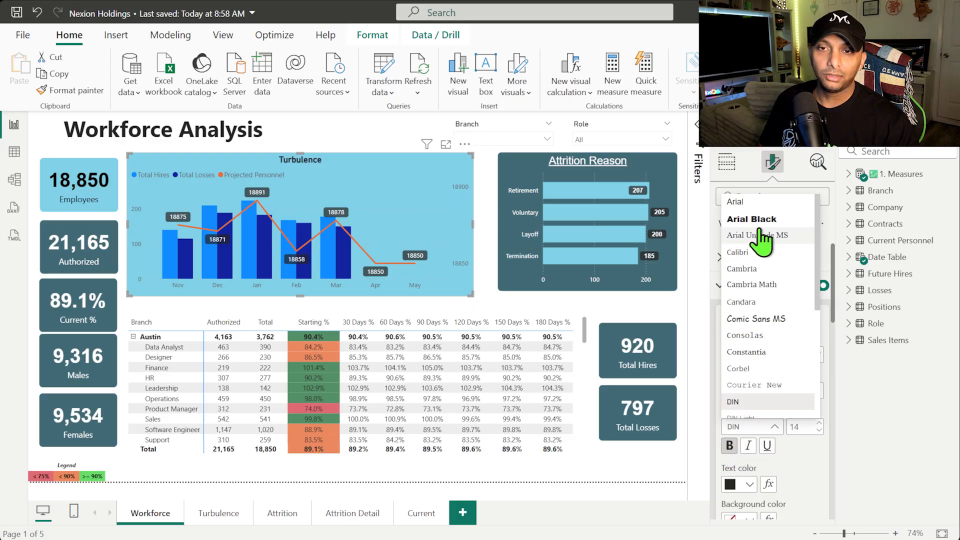
pyautogui.click(736, 202)
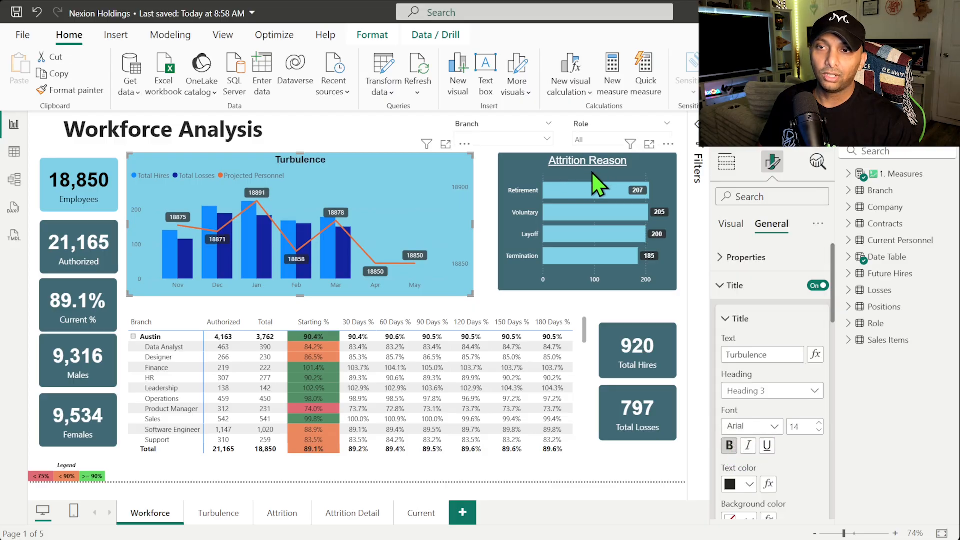
pyautogui.click(538, 161)
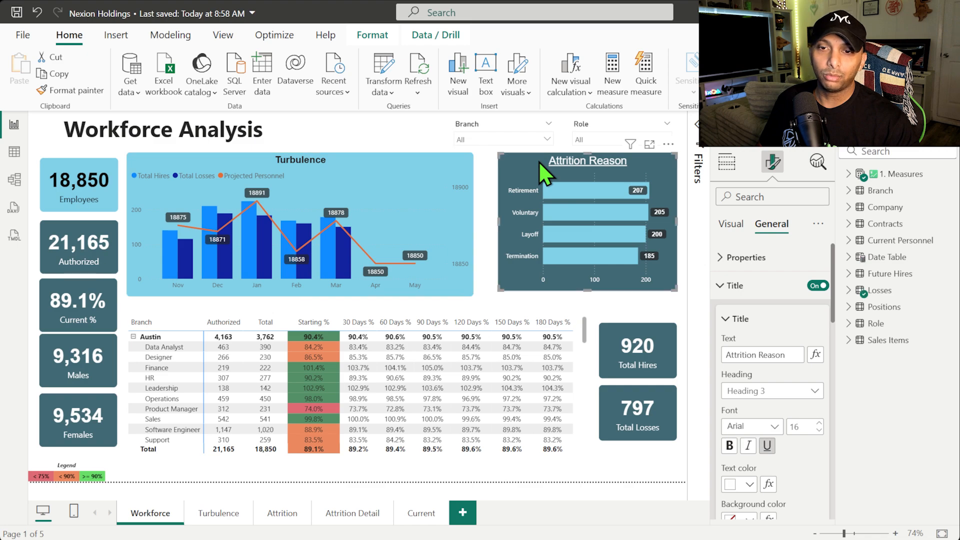
pyautogui.click(403, 175)
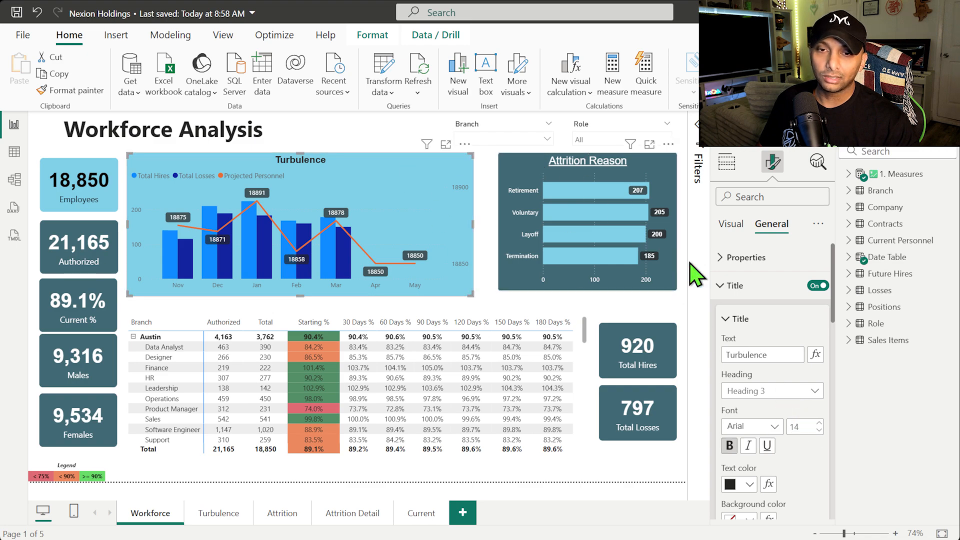
pyautogui.click(819, 422)
pyautogui.click(819, 422)
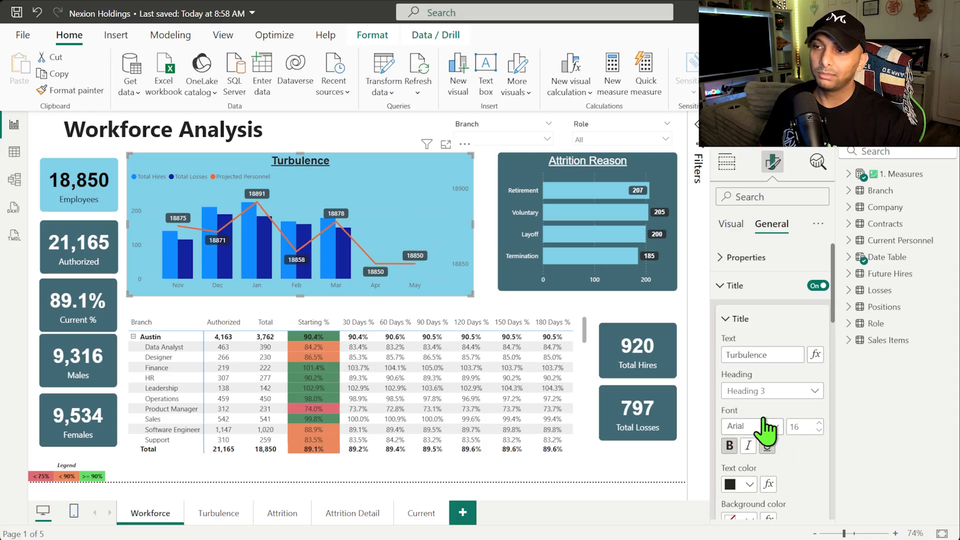
# Step: Set the Turbulence chart's X-axis values to black Arial text
pyautogui.click(730, 224)
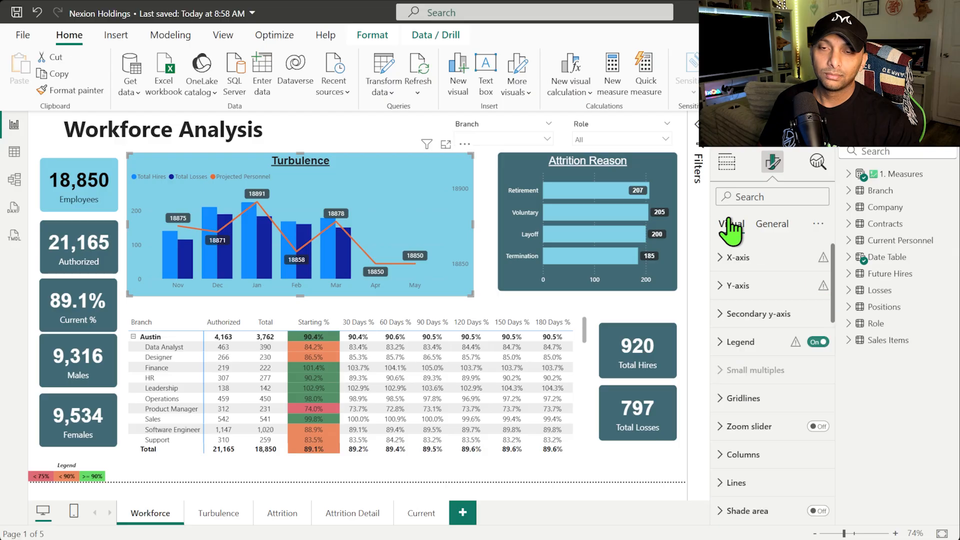
pyautogui.click(740, 258)
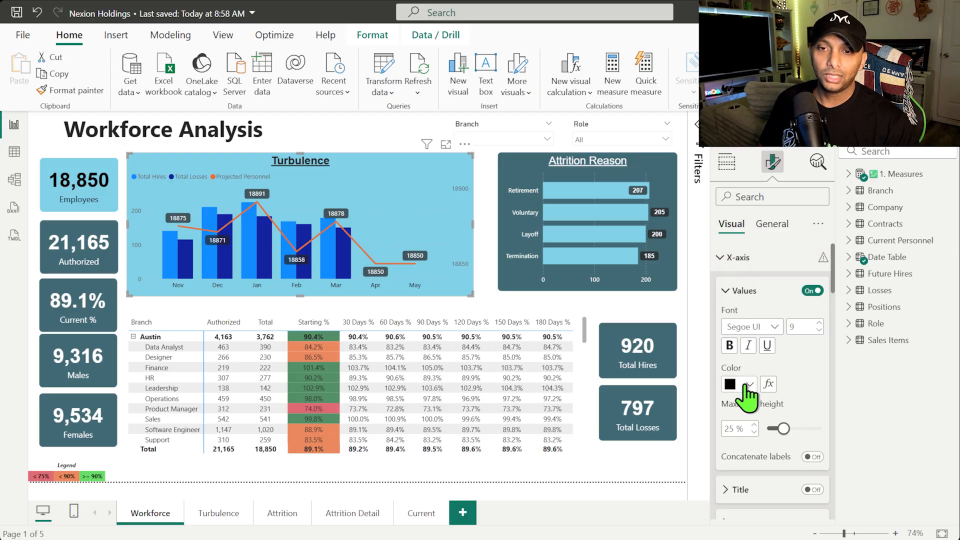
pyautogui.click(756, 328)
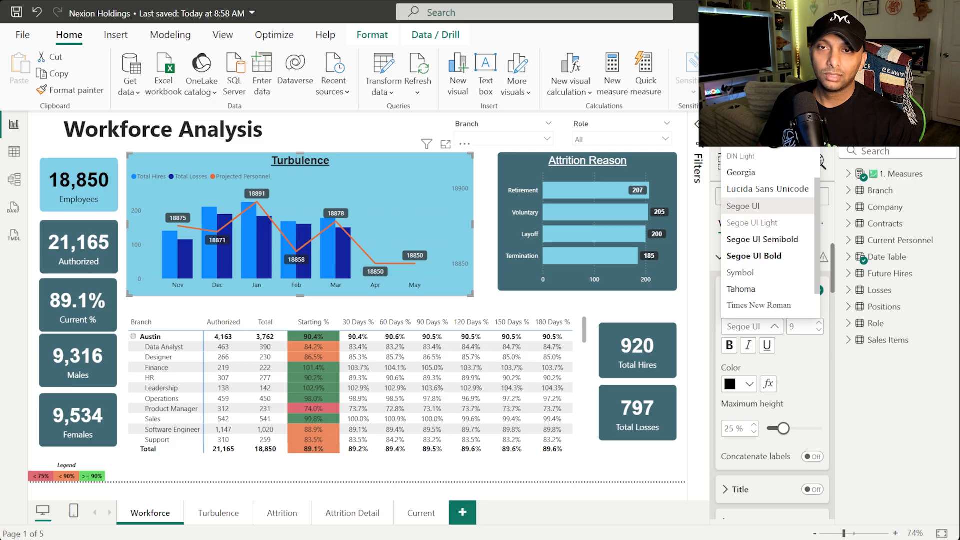
pyautogui.scroll(3, 754, 150)
pyautogui.click(745, 102)
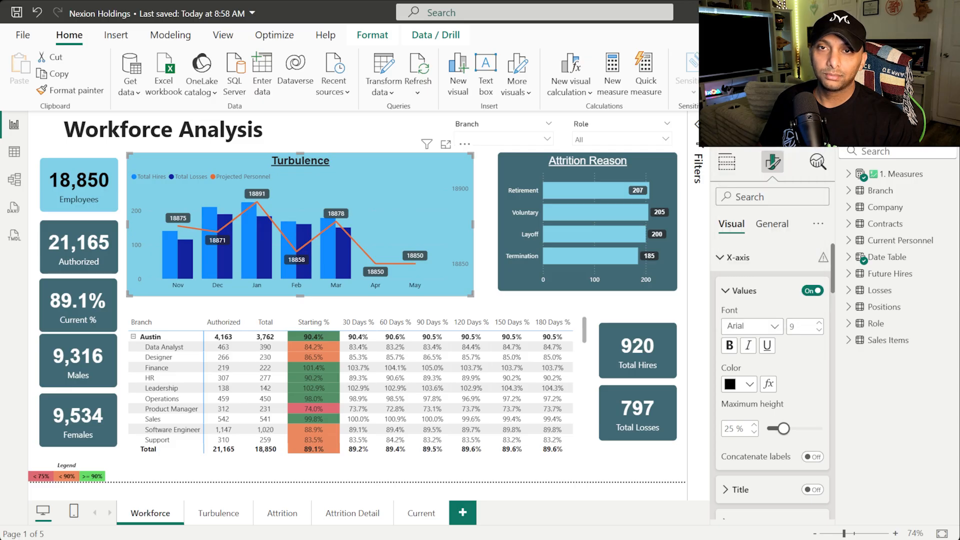
# Step: Set the Turbulence chart's Y-axis values to black Arial text
pyautogui.scroll(-6, 781, 369)
pyautogui.click(754, 393)
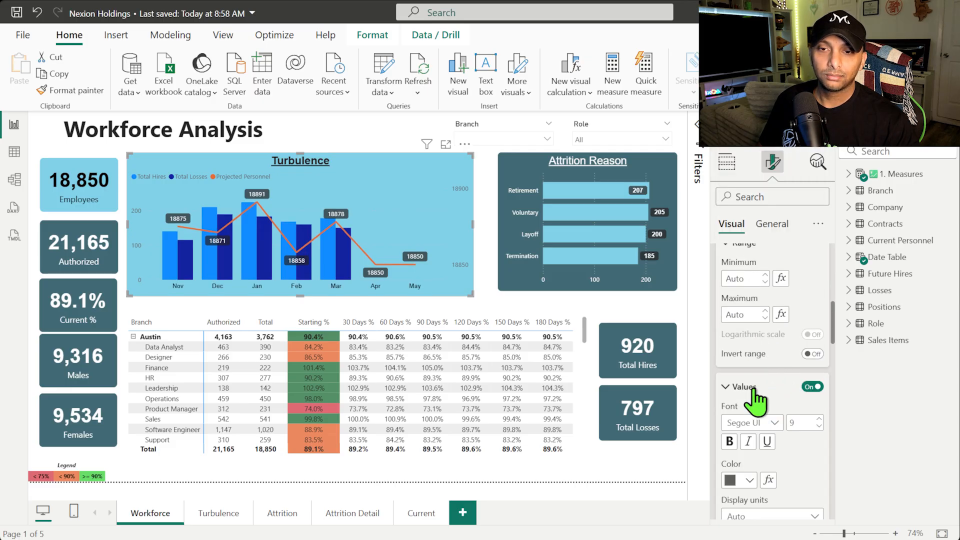
pyautogui.click(751, 480)
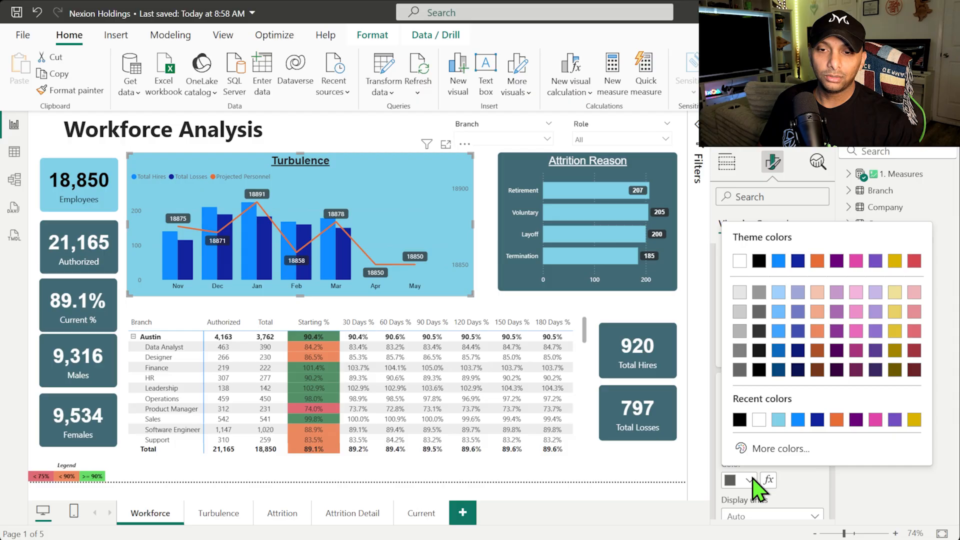
pyautogui.click(739, 420)
pyautogui.click(750, 423)
pyautogui.click(748, 197)
# Step: Change the Turbulence chart's legend text colour to black
pyautogui.scroll(-5, 735, 320)
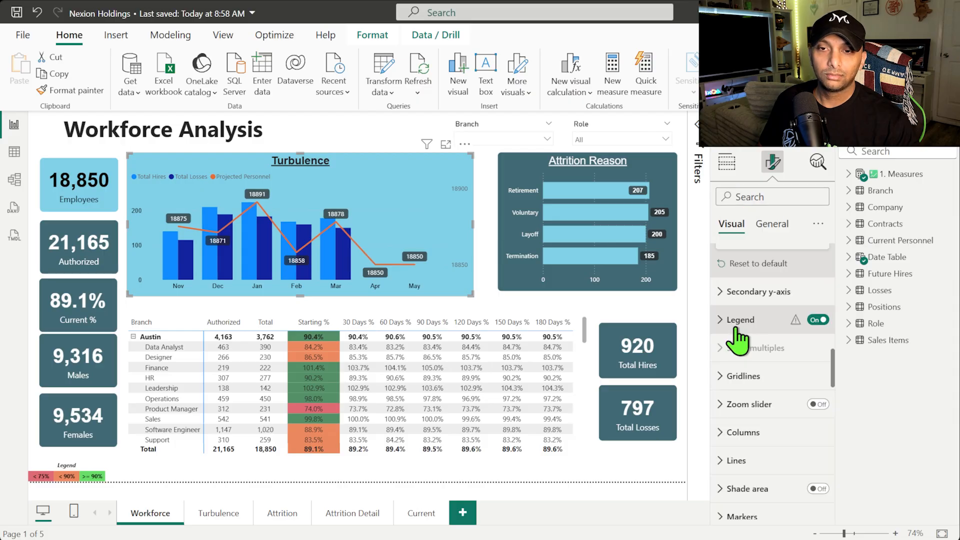
pyautogui.click(733, 318)
pyautogui.scroll(-3, 780, 400)
pyautogui.click(748, 295)
pyautogui.click(752, 384)
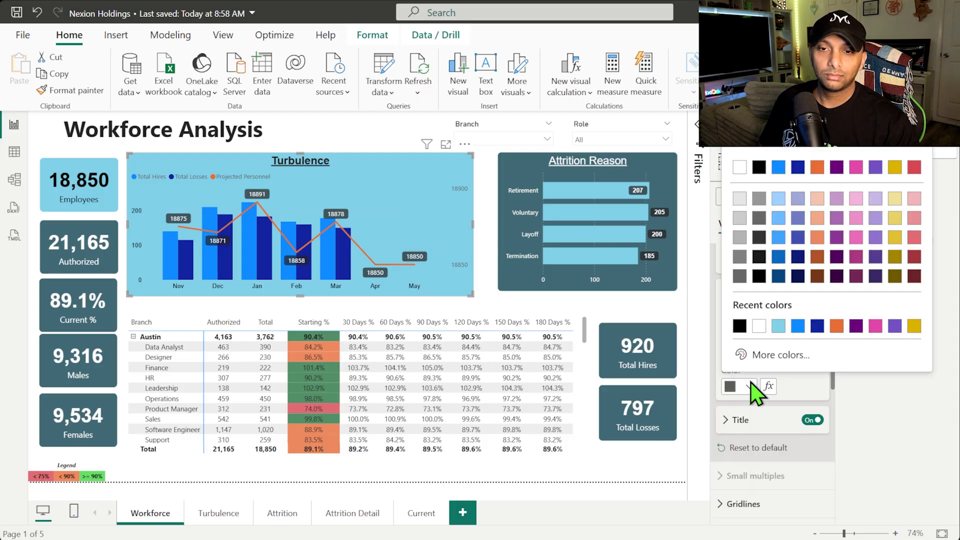
pyautogui.click(740, 328)
# Step: Colour the Turbulence chart's horizontal gridlines dark grey after trying white and light grey
pyautogui.scroll(-3, 743, 326)
pyautogui.click(742, 327)
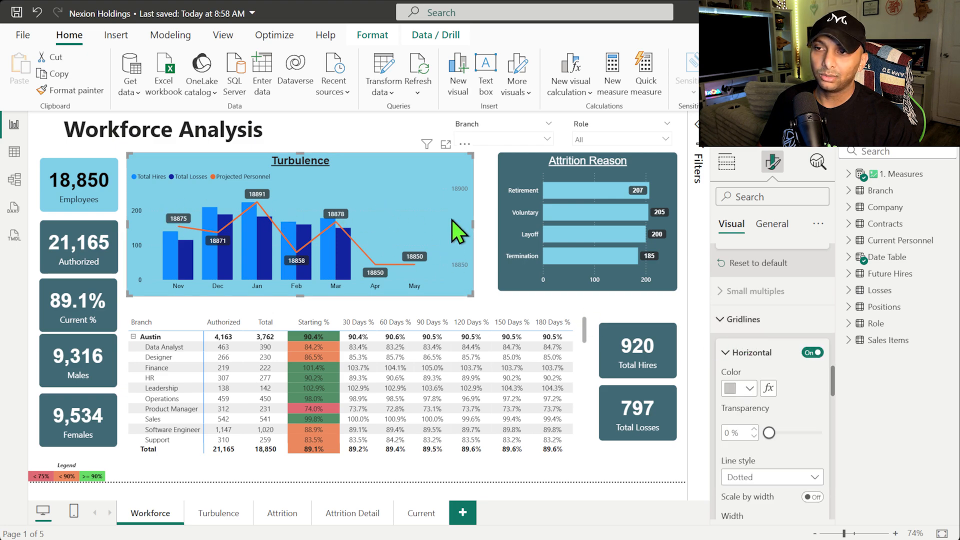
pyautogui.click(746, 389)
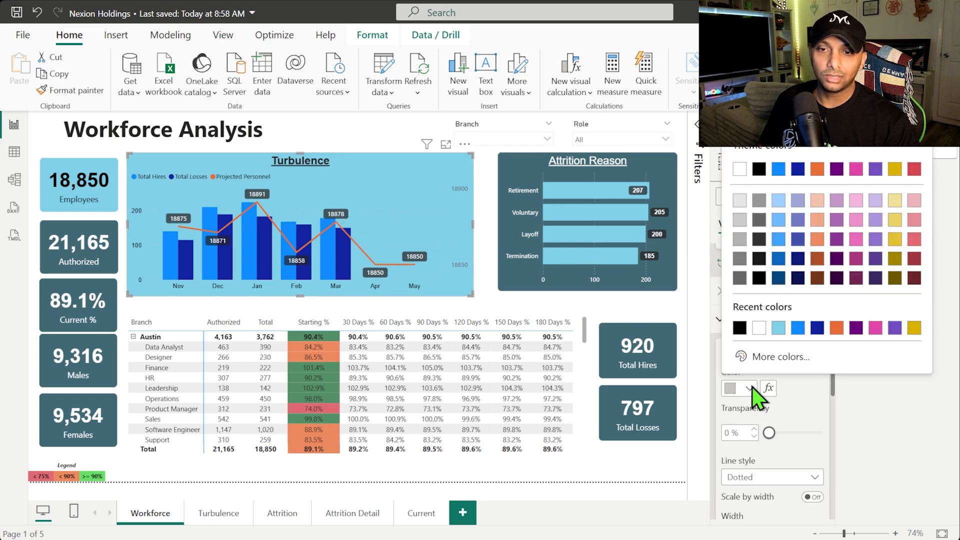
pyautogui.click(760, 328)
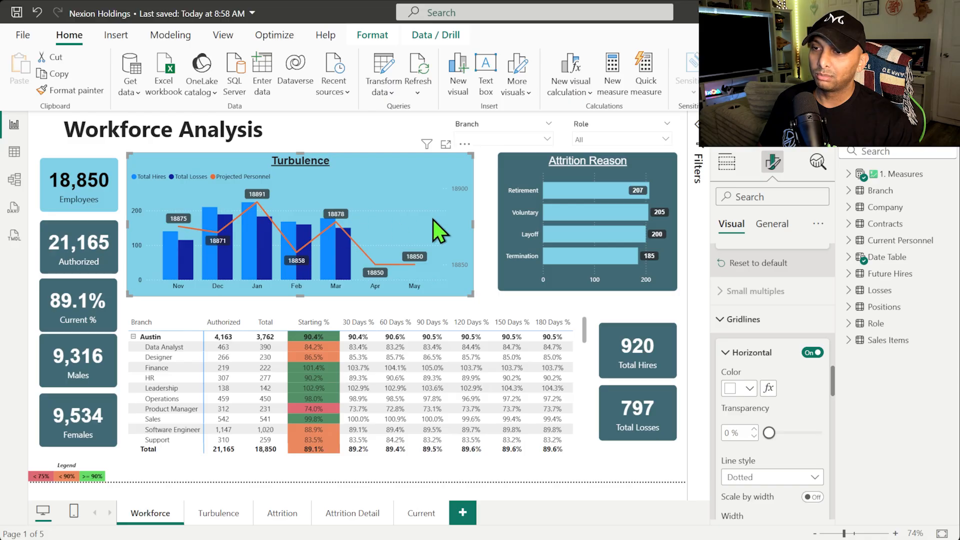
pyautogui.click(745, 389)
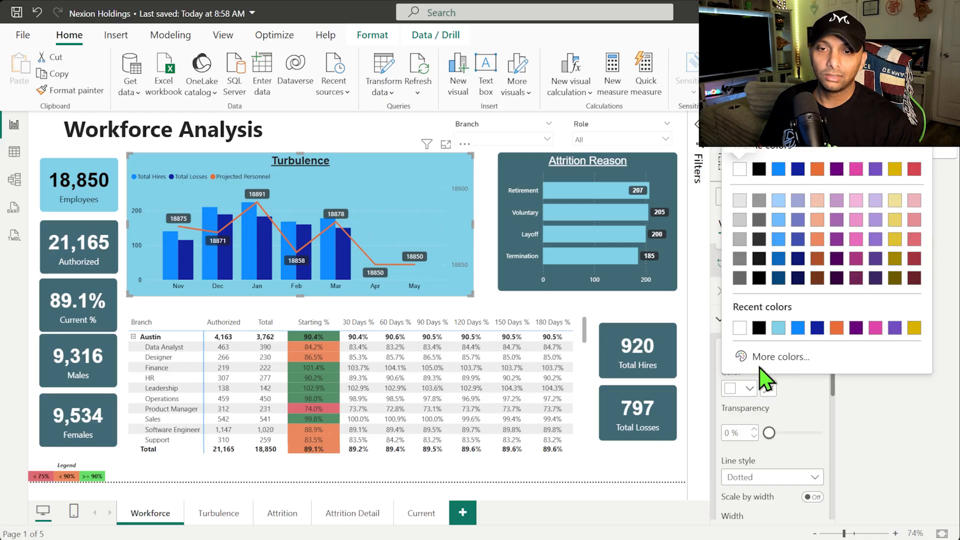
pyautogui.click(740, 219)
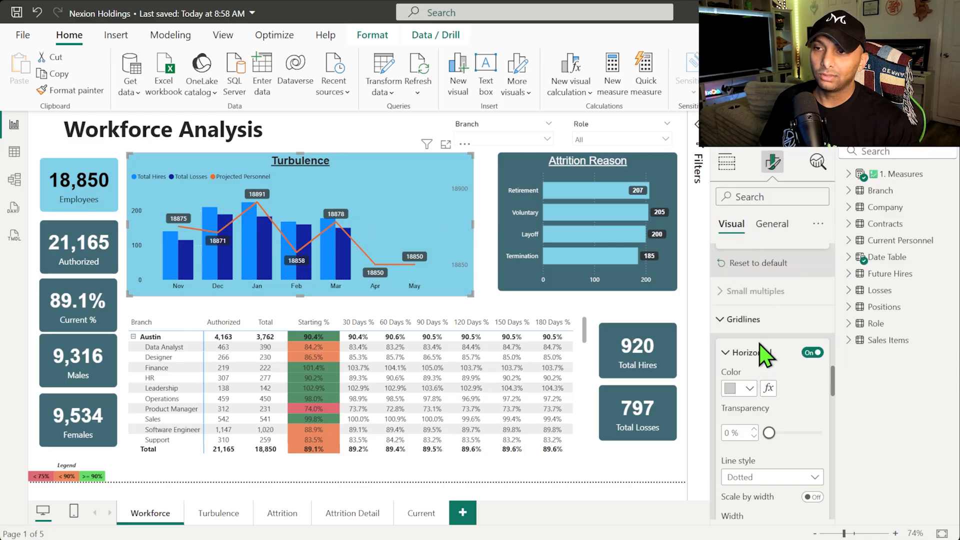
pyautogui.click(753, 390)
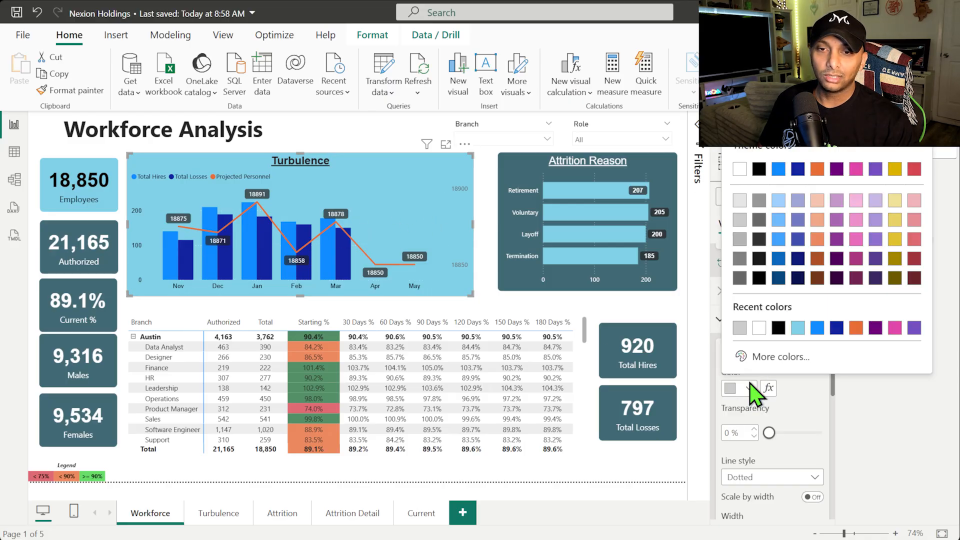
pyautogui.click(740, 260)
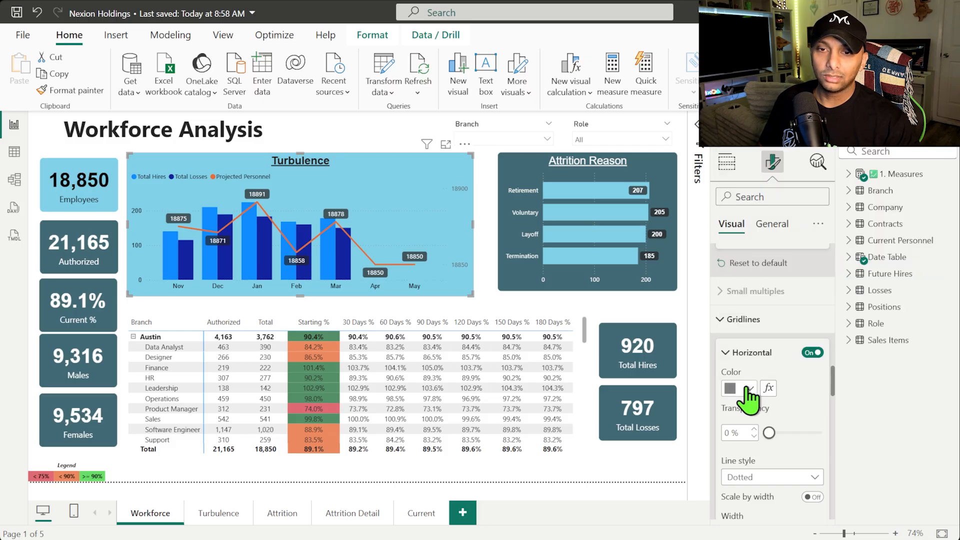
# Step: Set the width of the Turbulence chart's horizontal gridlines to 2 px
pyautogui.scroll(-3, 742, 440)
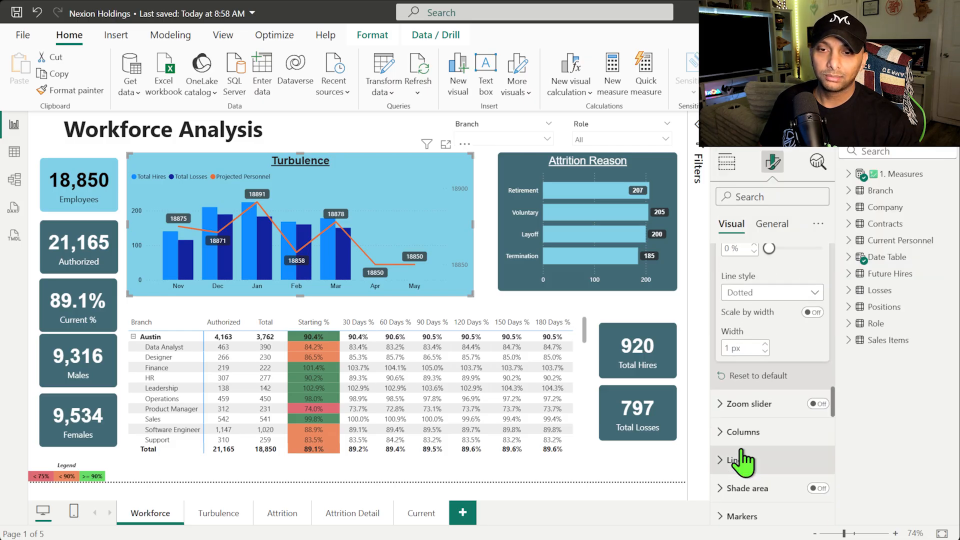
pyautogui.click(765, 344)
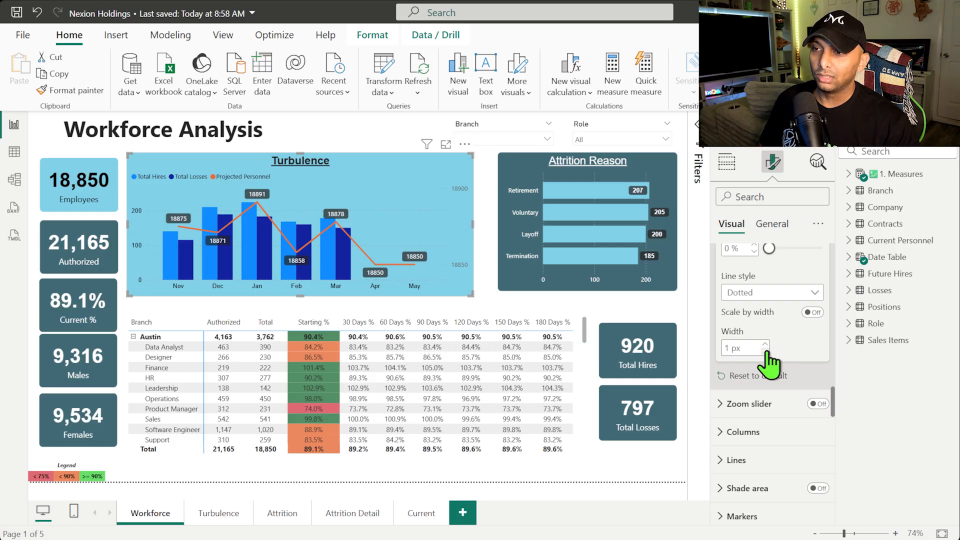
pyautogui.click(765, 344)
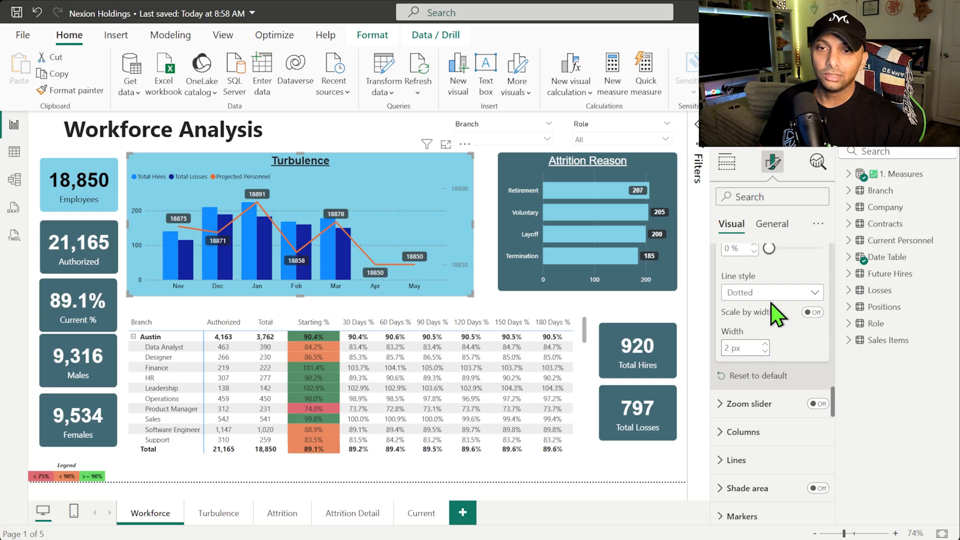
# Step: Try a medium grey for the Turbulence chart's horizontal gridlines, and return them to dark grey
pyautogui.scroll(4, 771, 353)
pyautogui.click(749, 389)
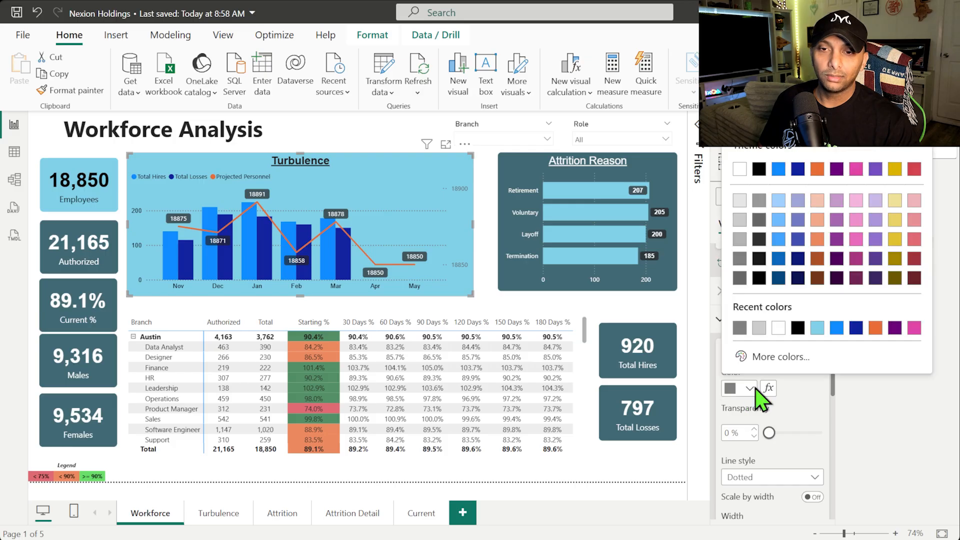
pyautogui.click(741, 240)
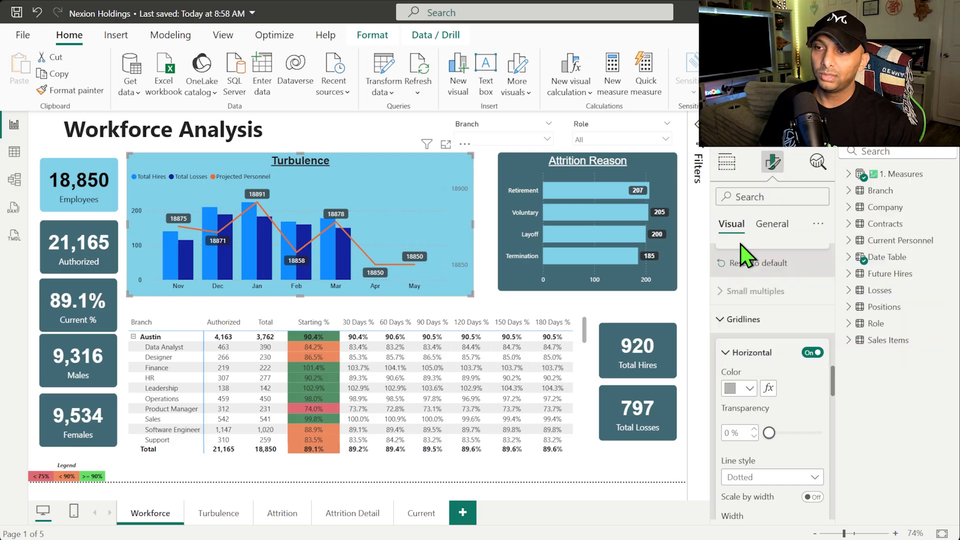
pyautogui.click(741, 389)
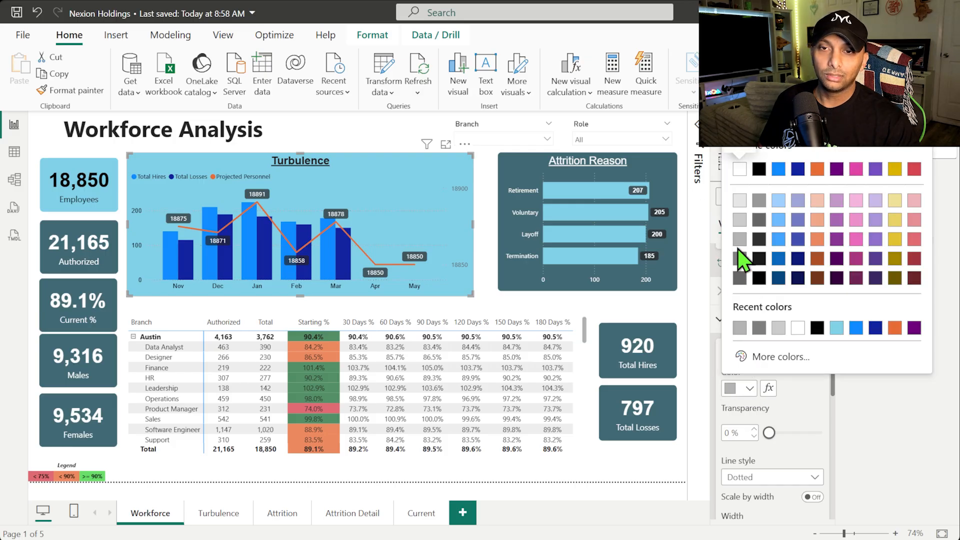
pyautogui.click(741, 259)
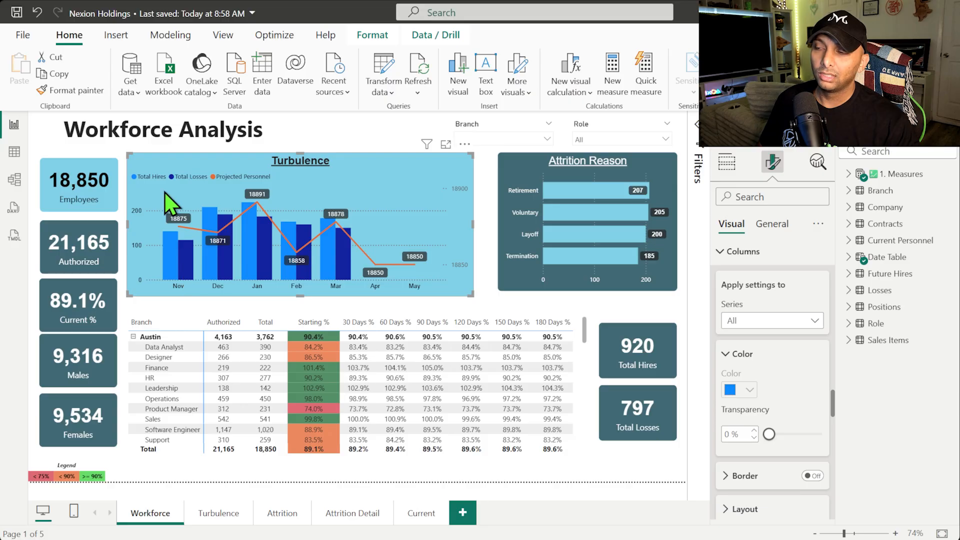
# Step: Colour the Turbulence chart's Total Hires columns with the dark teal used on the KPI cards
pyautogui.click(750, 389)
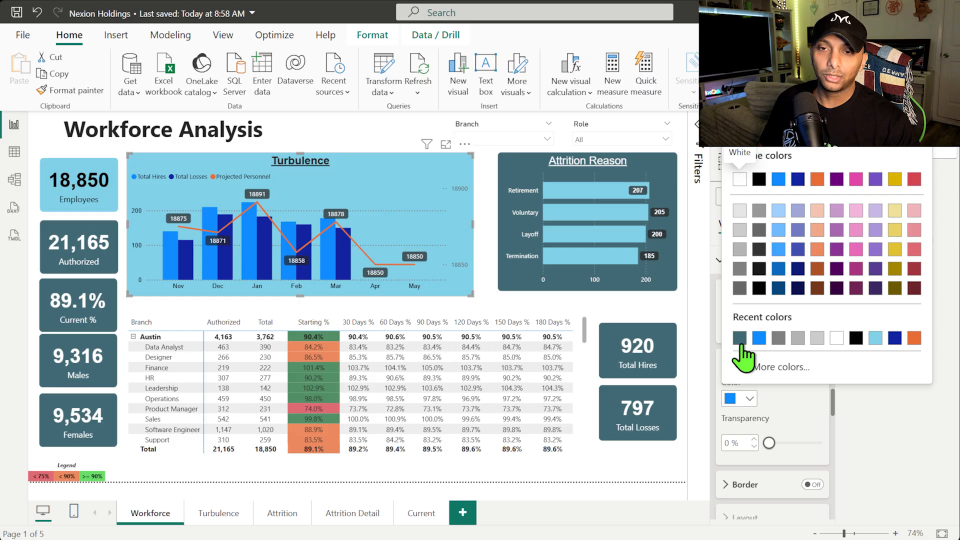
pyautogui.click(740, 339)
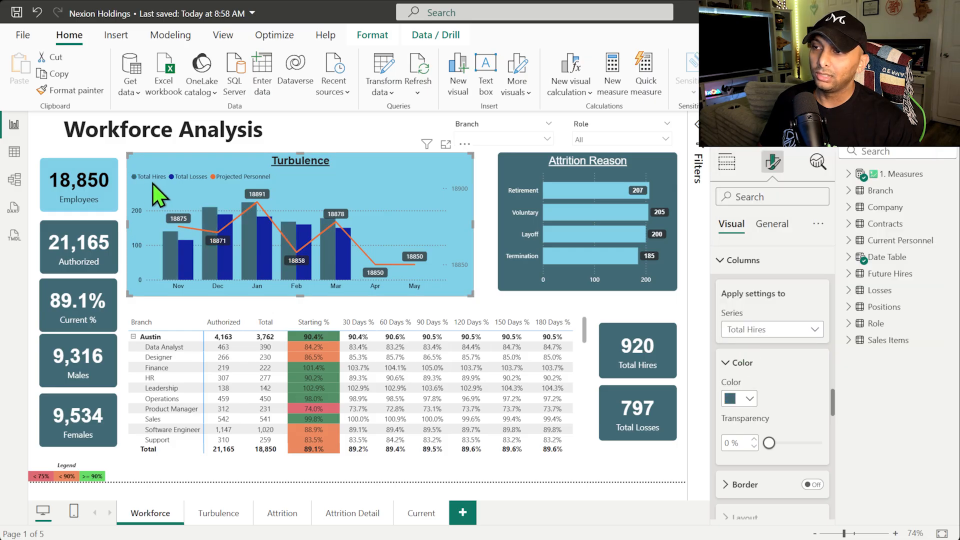
# Step: Colour the Turbulence chart's Total Losses columns white after trying dark red
pyautogui.scroll(-1, 729, 340)
pyautogui.click(771, 316)
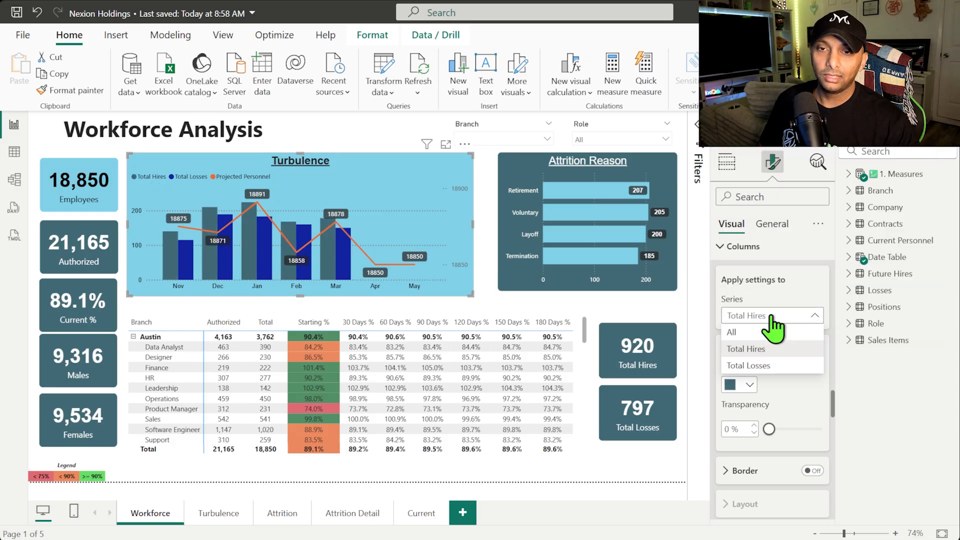
pyautogui.click(750, 365)
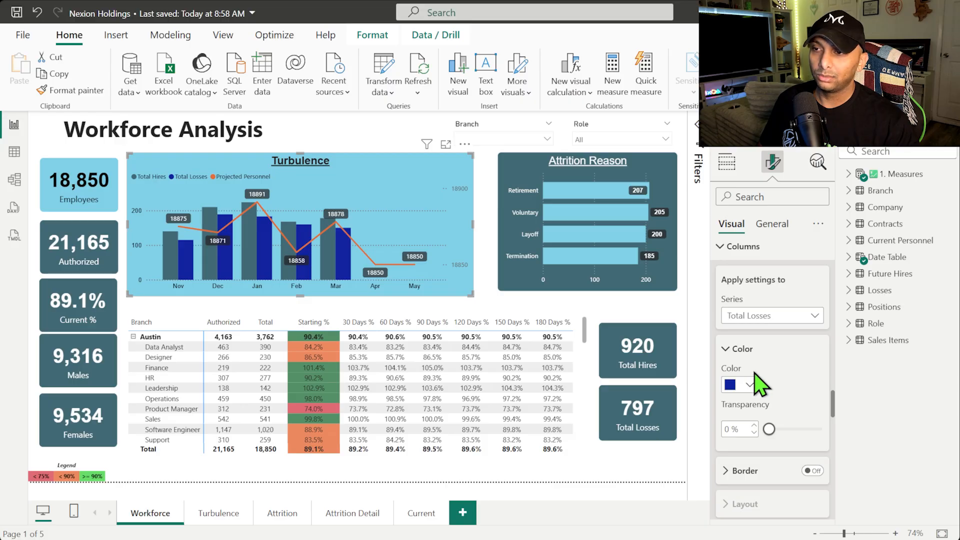
pyautogui.click(750, 383)
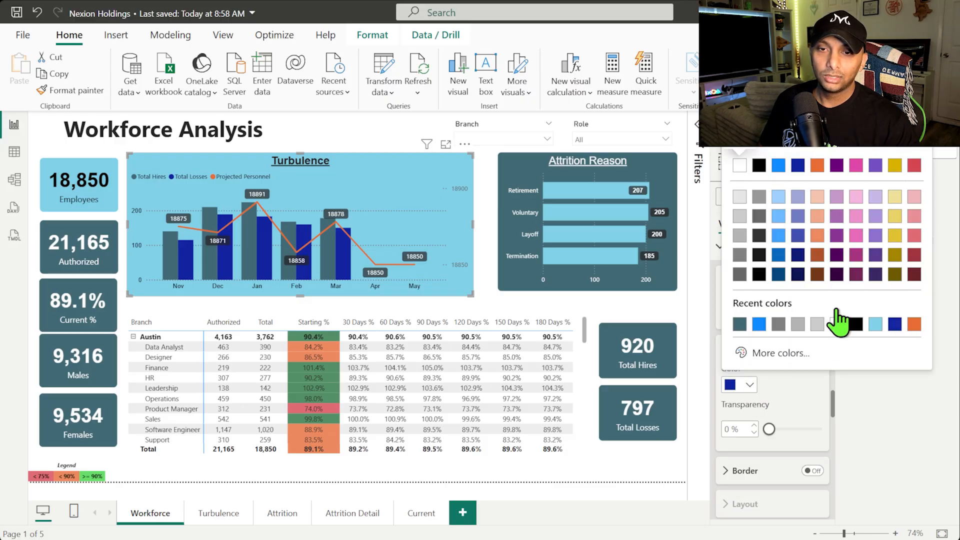
pyautogui.click(915, 255)
pyautogui.click(751, 385)
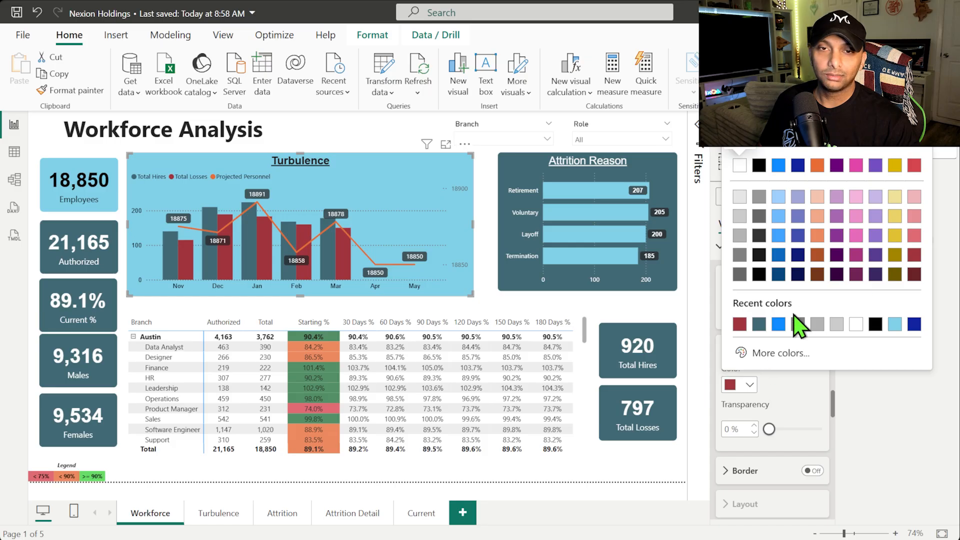
pyautogui.click(857, 325)
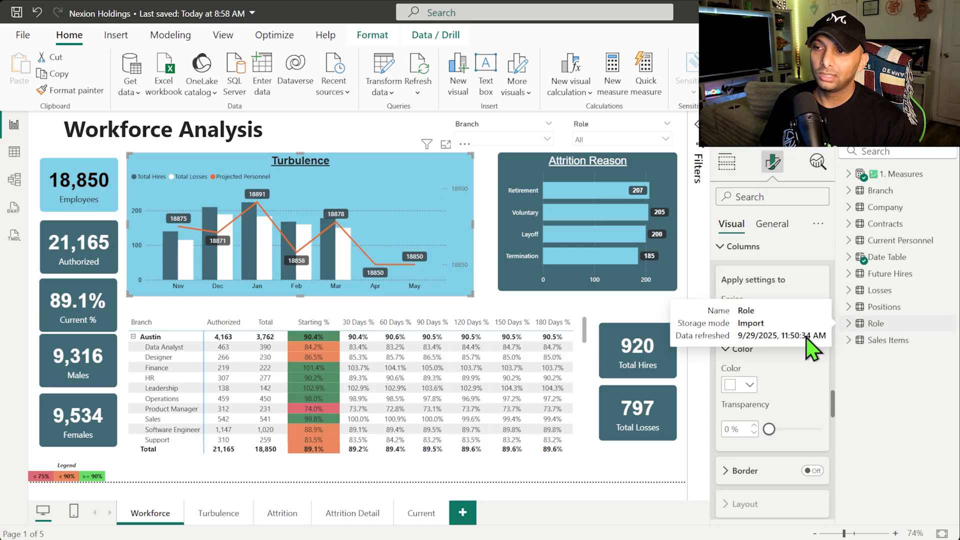
# Step: Switch to the colour converter web page and examine the shades and tints of the light blue base colour
pyautogui.click(750, 385)
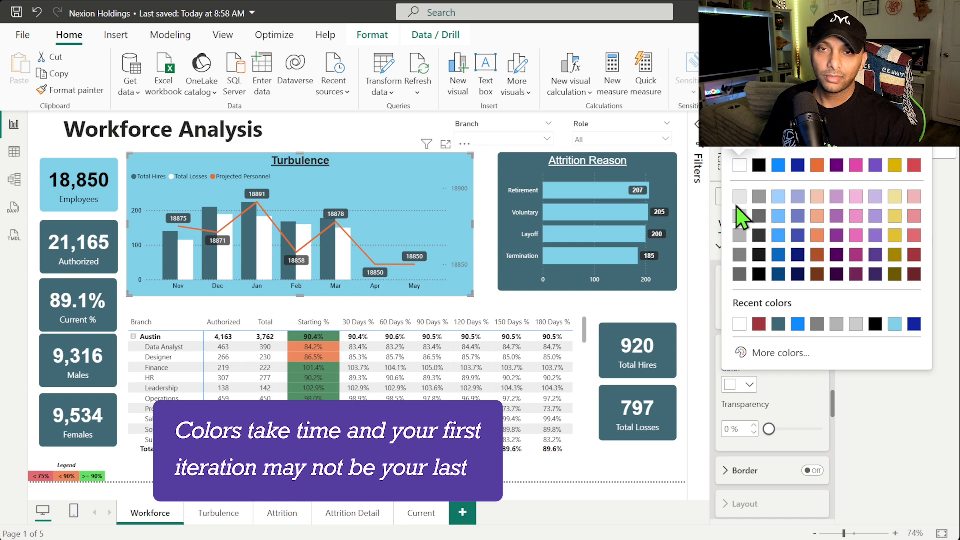
pyautogui.click(808, 421)
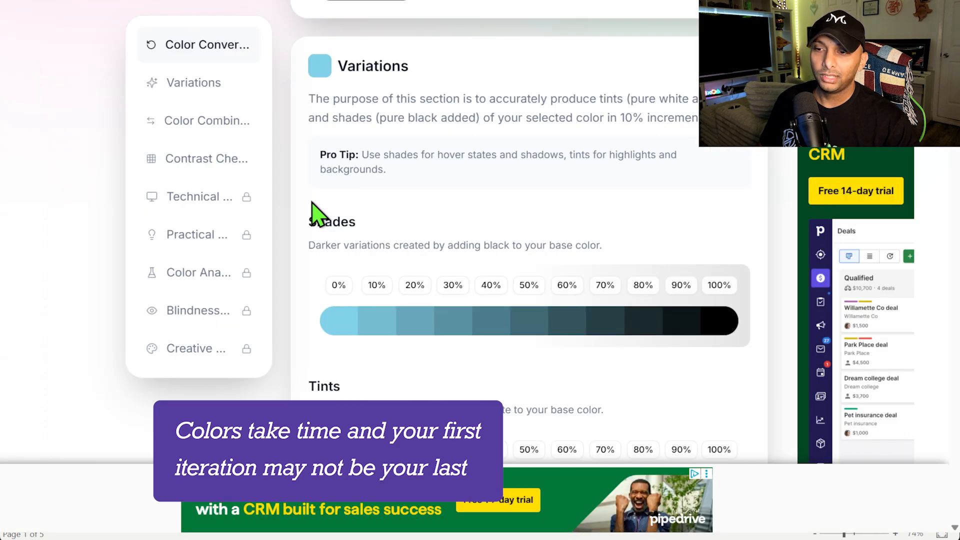
pyautogui.scroll(-4, 316, 214)
pyautogui.scroll(5, 315, 214)
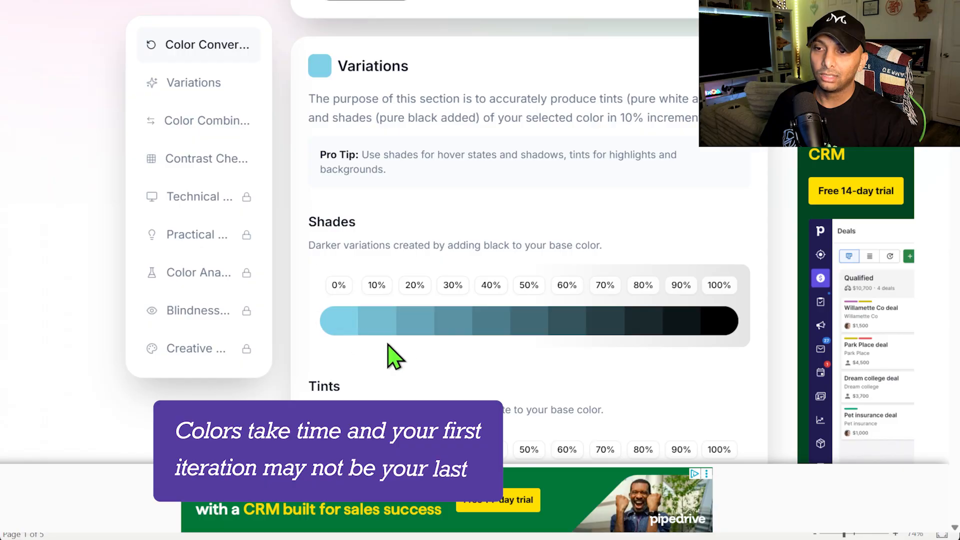
pyautogui.scroll(-5, 330, 359)
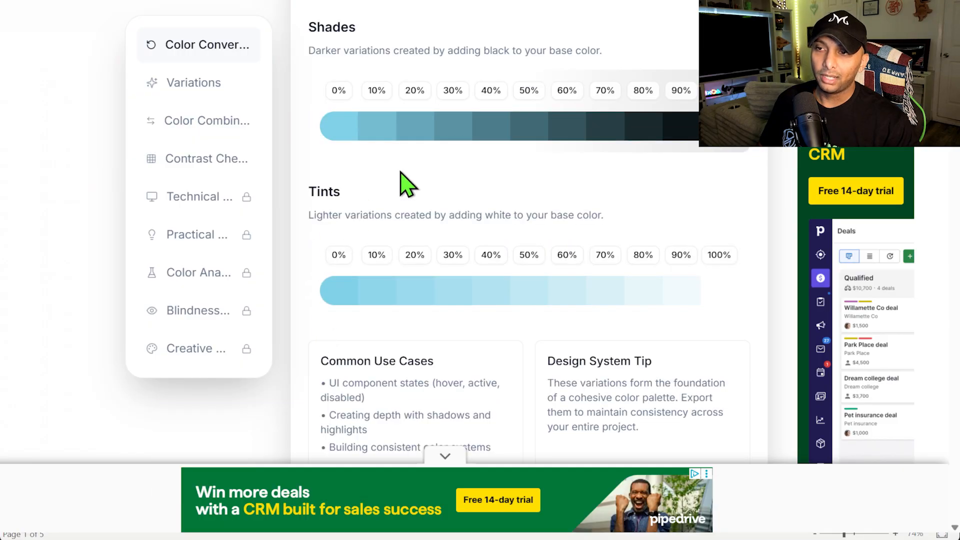
pyautogui.moveTo(334, 131)
pyautogui.moveTo(531, 134)
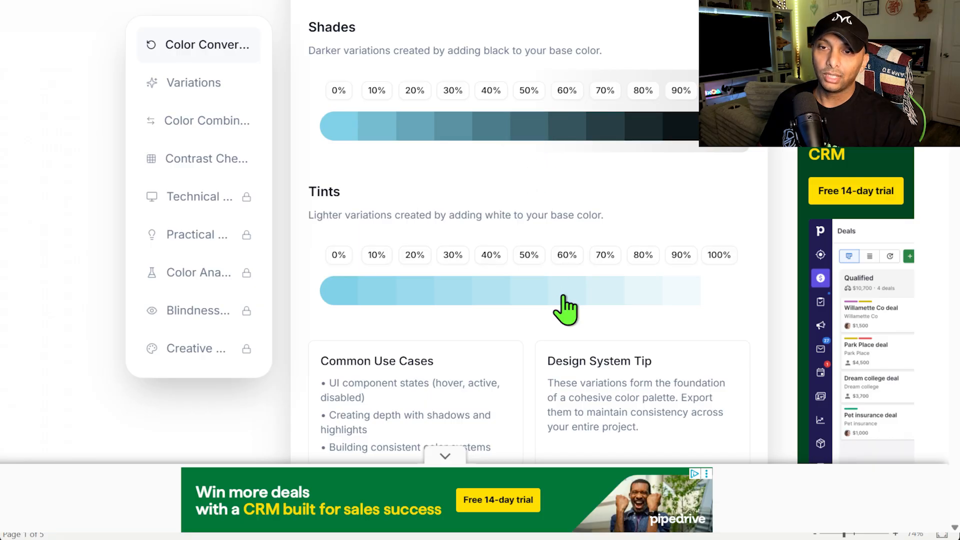
pyautogui.moveTo(650, 306)
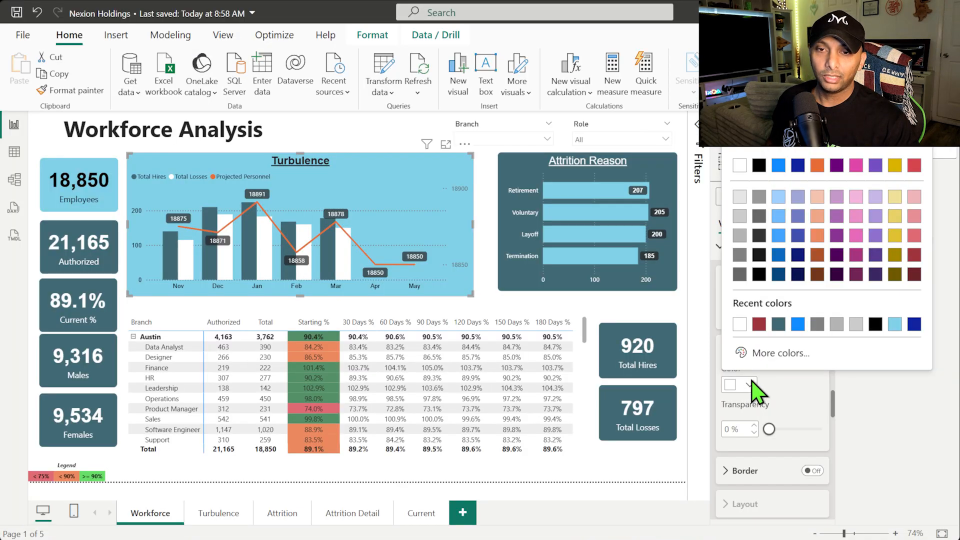
# Step: Switch back to Power BI and set the Turbulence chart's Total Losses column colour to hex #E6F6FA
pyautogui.click(763, 354)
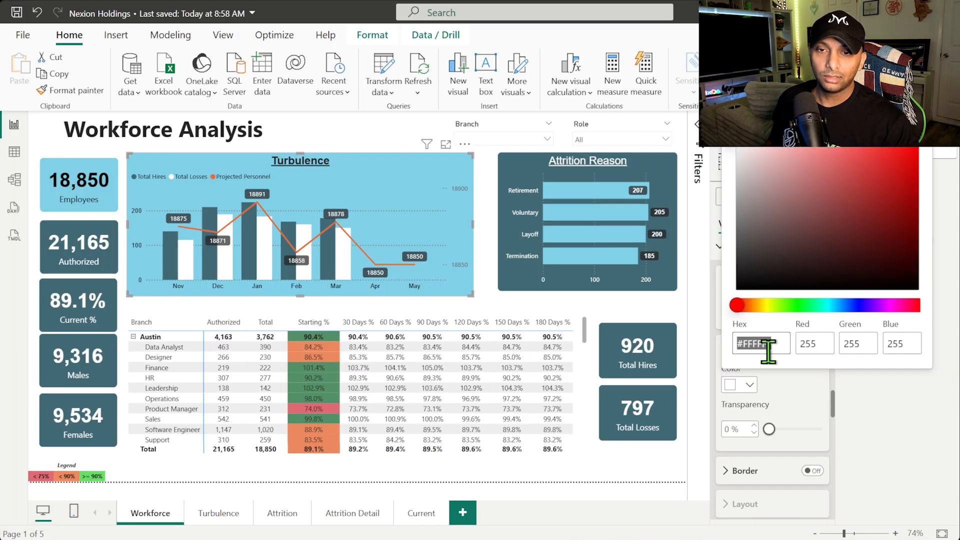
pyautogui.write('#E6F6FA')
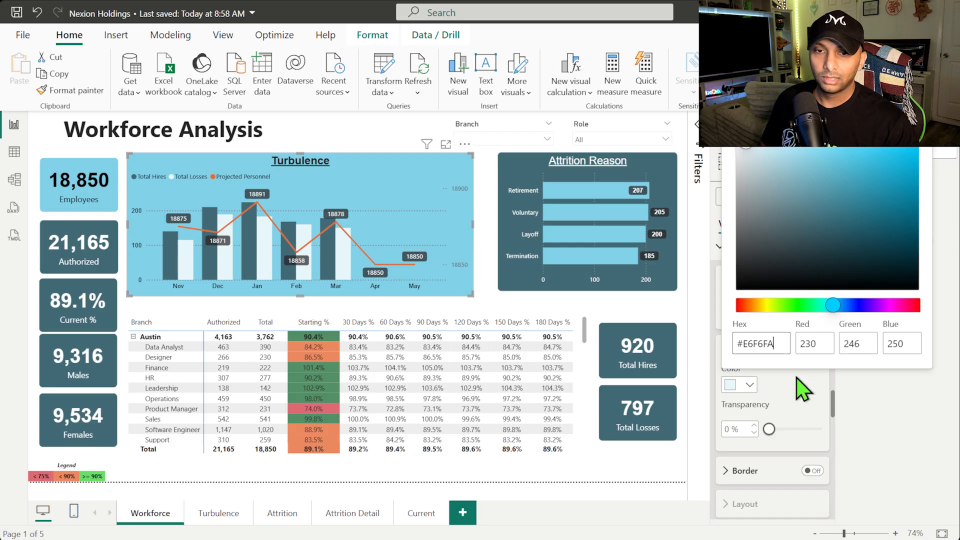
pyautogui.click(799, 400)
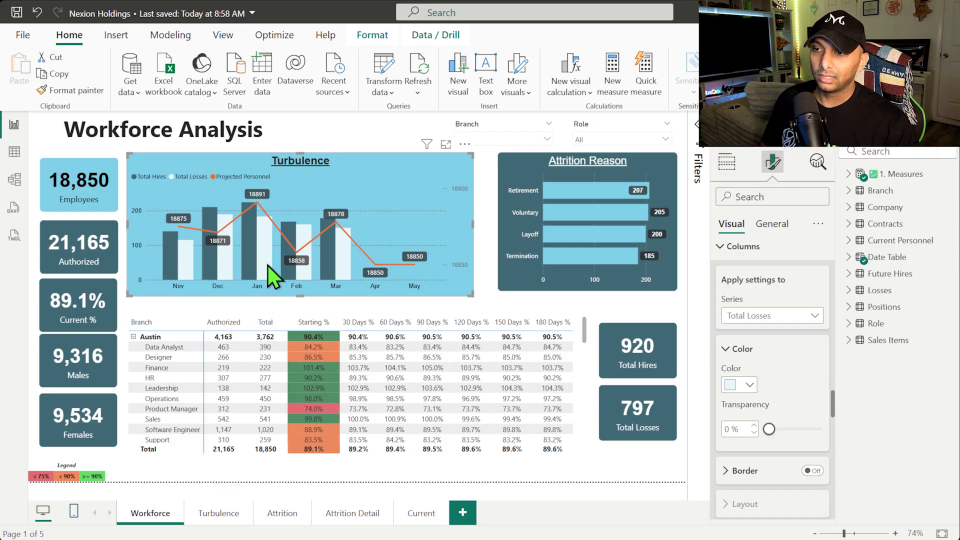
# Step: Try #E9F6FA for the Turbulence chart's Total Losses columns, and return them to white
pyautogui.click(743, 384)
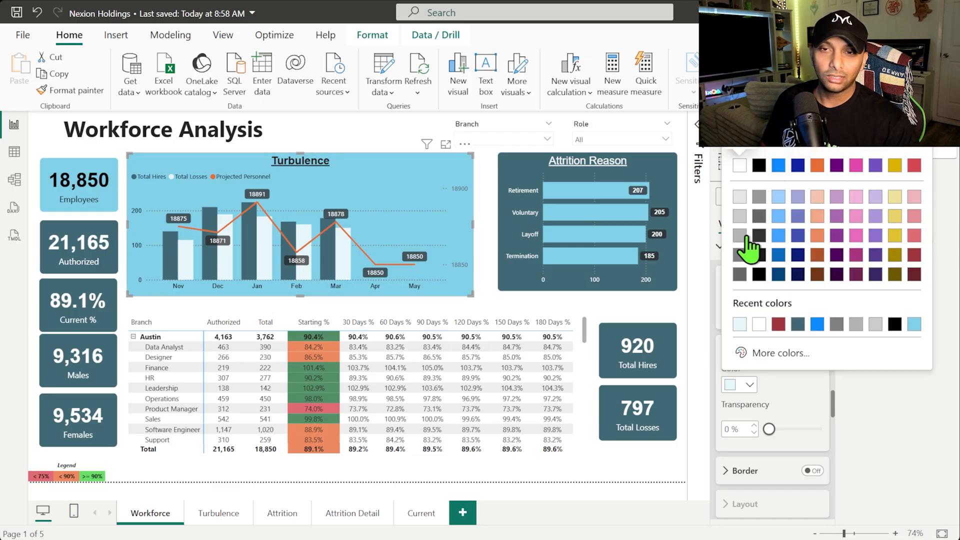
pyautogui.click(774, 354)
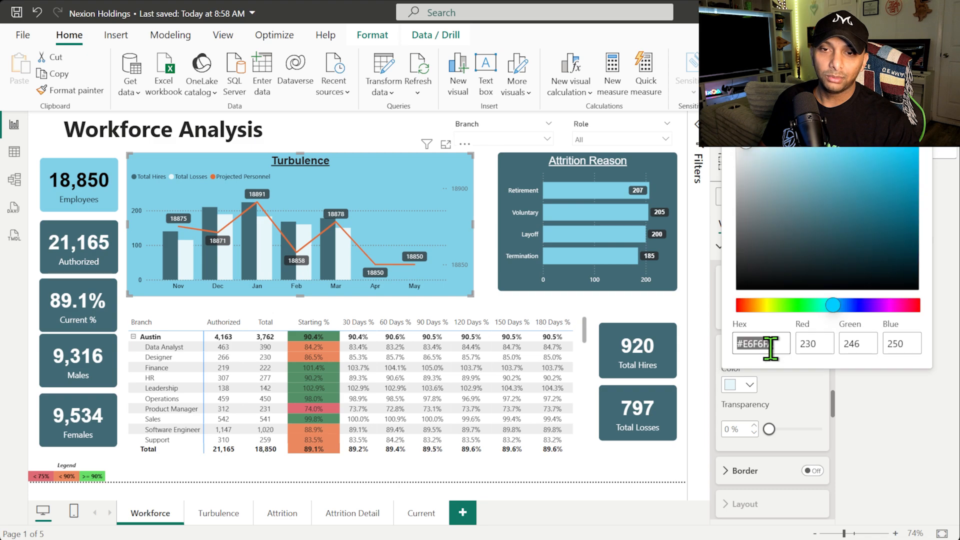
pyautogui.write('#E9F6FA')
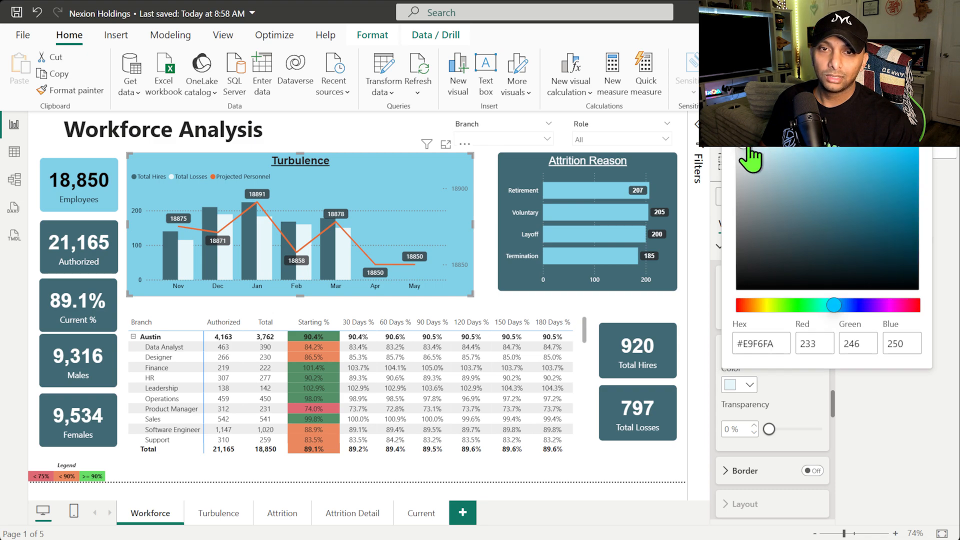
pyautogui.moveTo(750, 153); pyautogui.dragTo(766, 182)
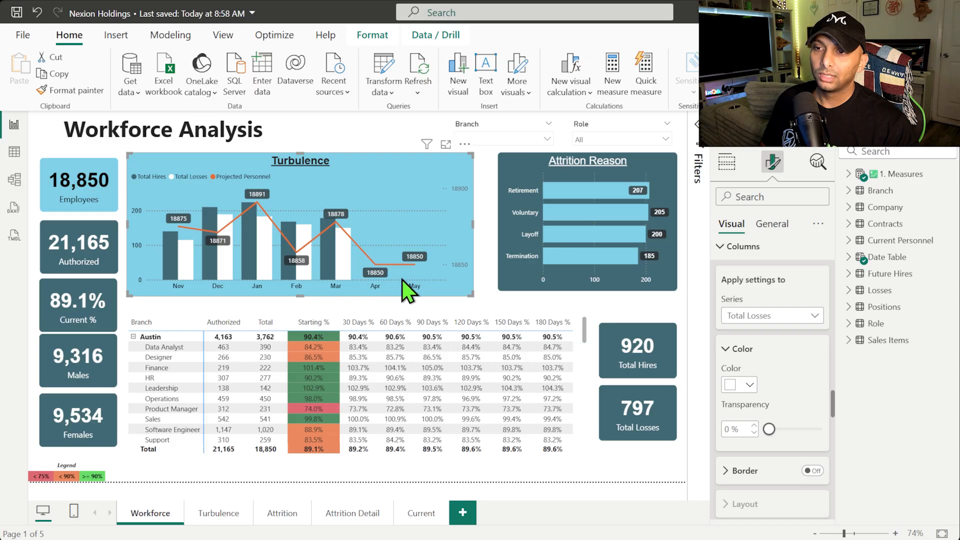
# Step: Reduce the transparency of the Turbulence chart's data label background to 7%
pyautogui.moveTo(409, 266)
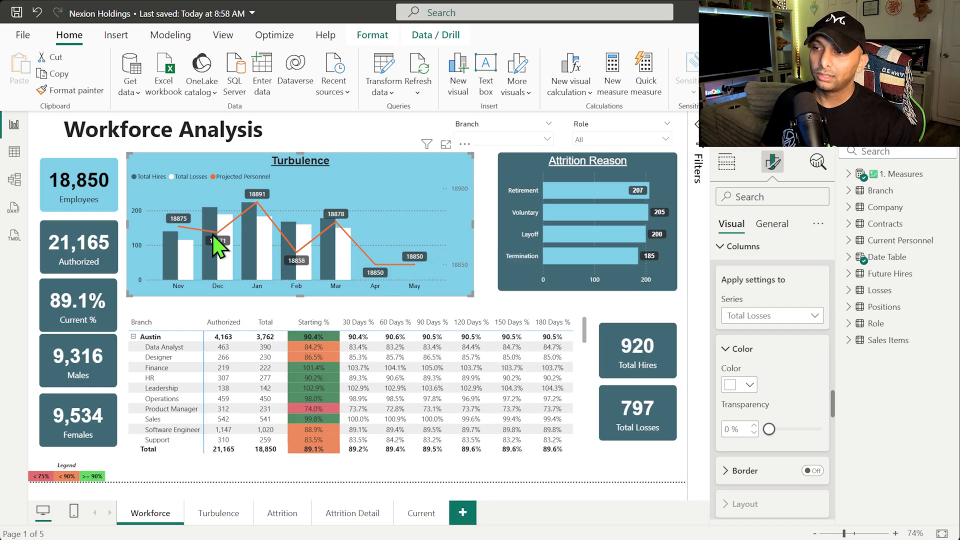
pyautogui.scroll(-10, 782, 378)
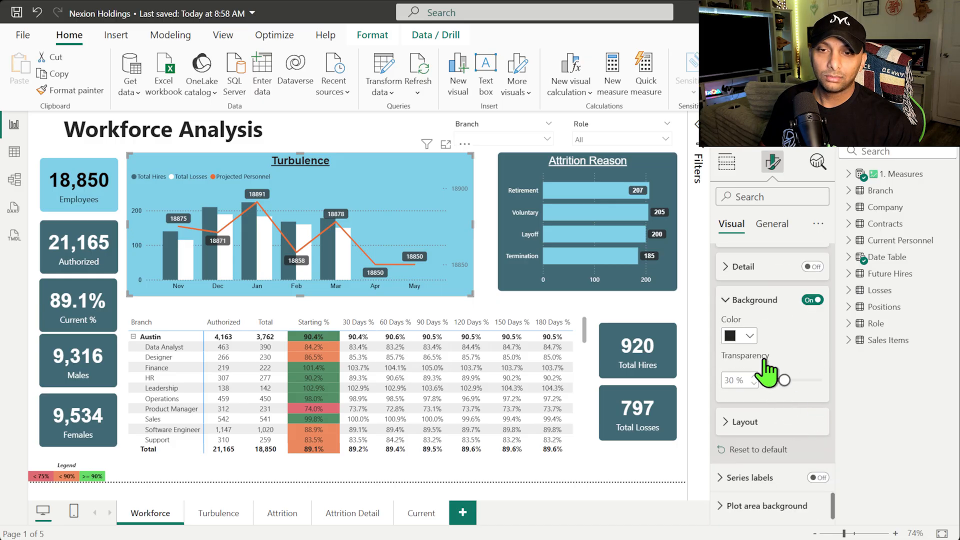
pyautogui.moveTo(784, 379); pyautogui.dragTo(773, 379)
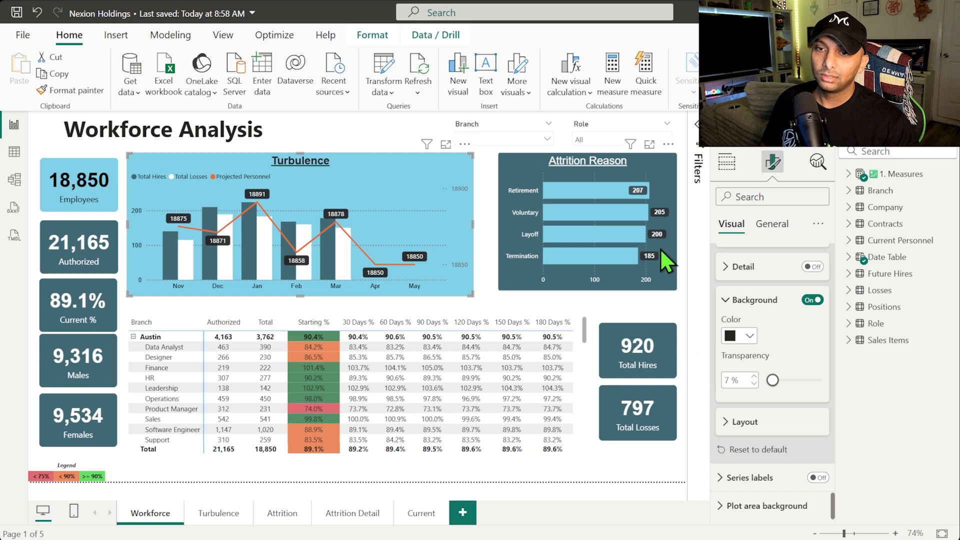
pyautogui.scroll(8, 757, 370)
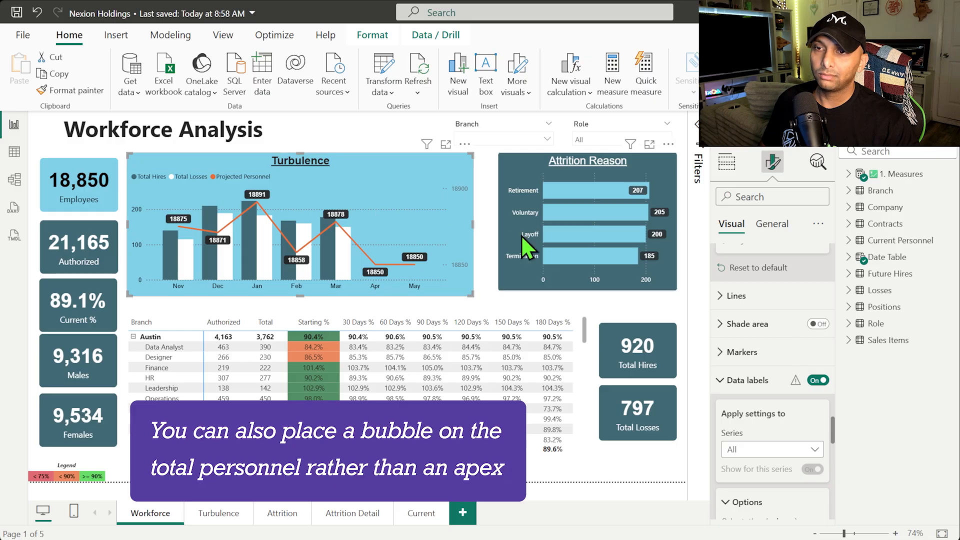
pyautogui.click(481, 249)
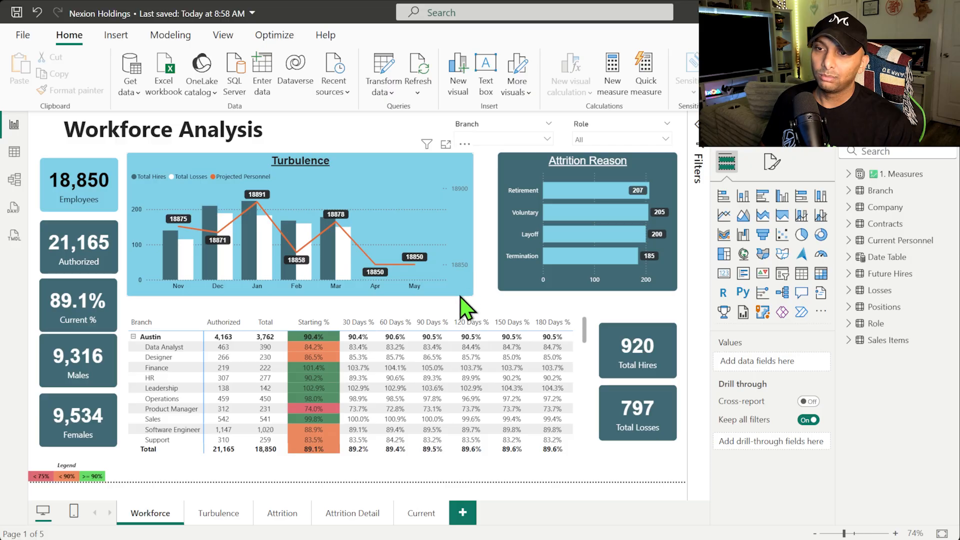
pyautogui.click(463, 206)
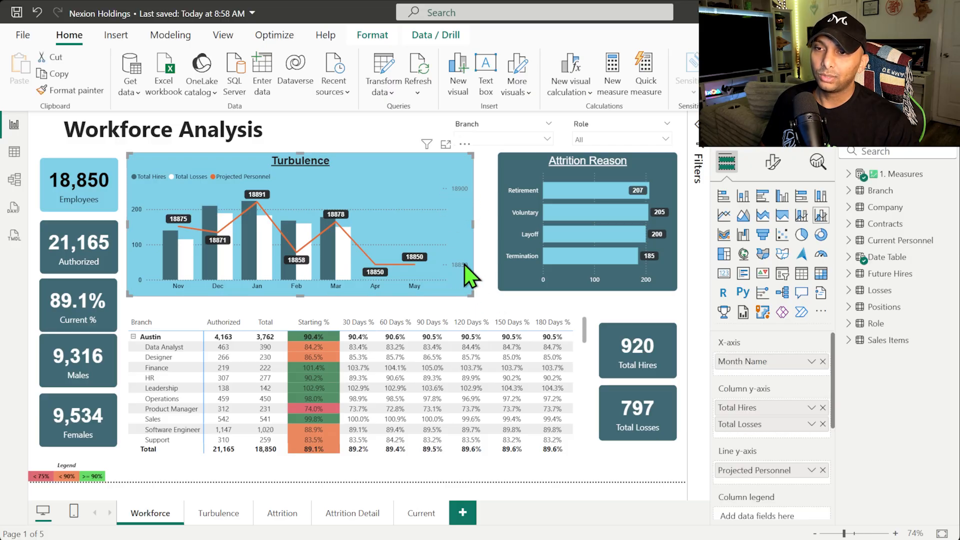
pyautogui.click(489, 238)
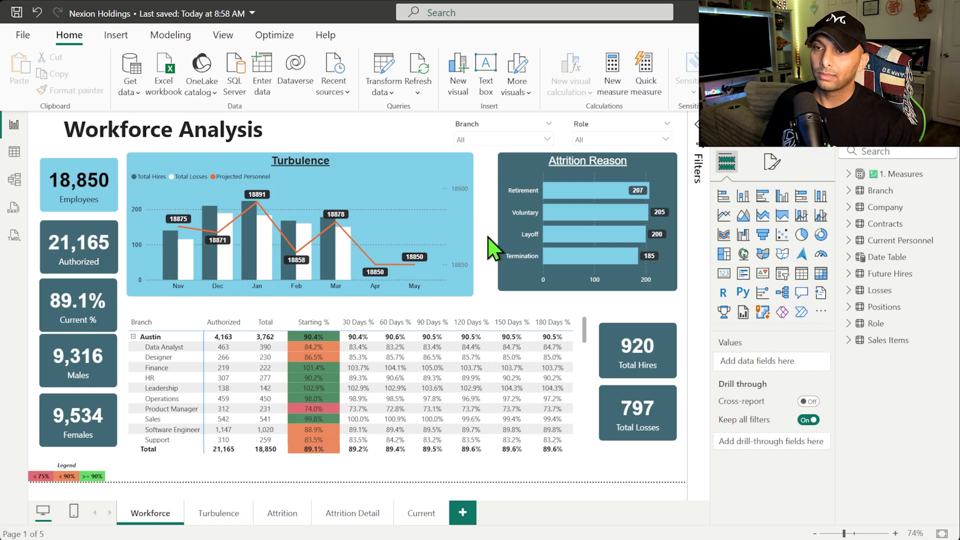
# Step: Turn on conditional background colour for the branch matrix's 180 Days % column, using the Rules format style
pyautogui.click(586, 350)
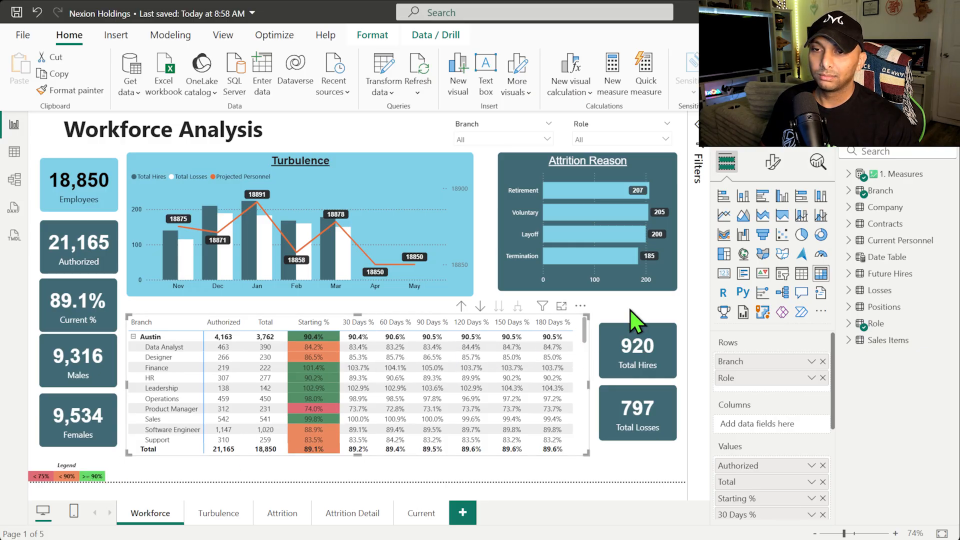
pyautogui.click(774, 162)
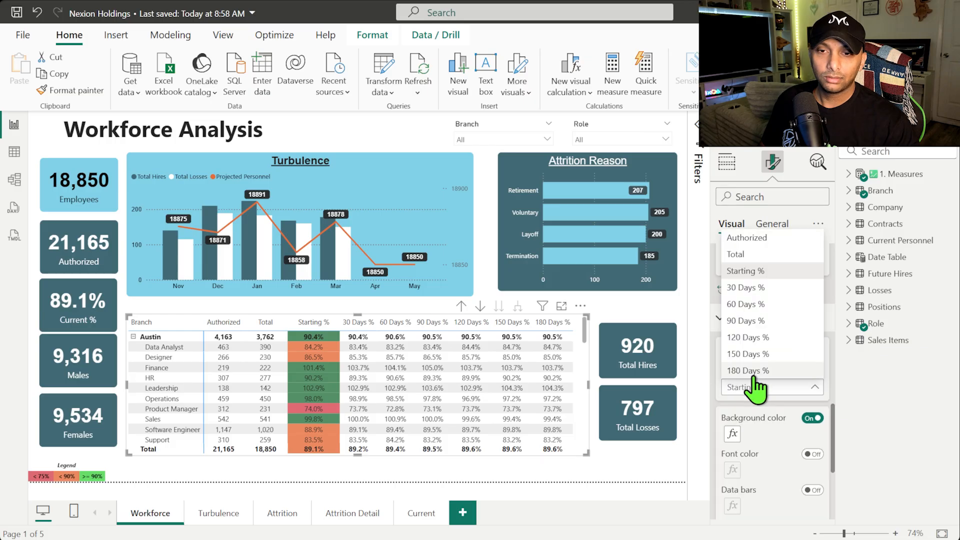
pyautogui.click(755, 374)
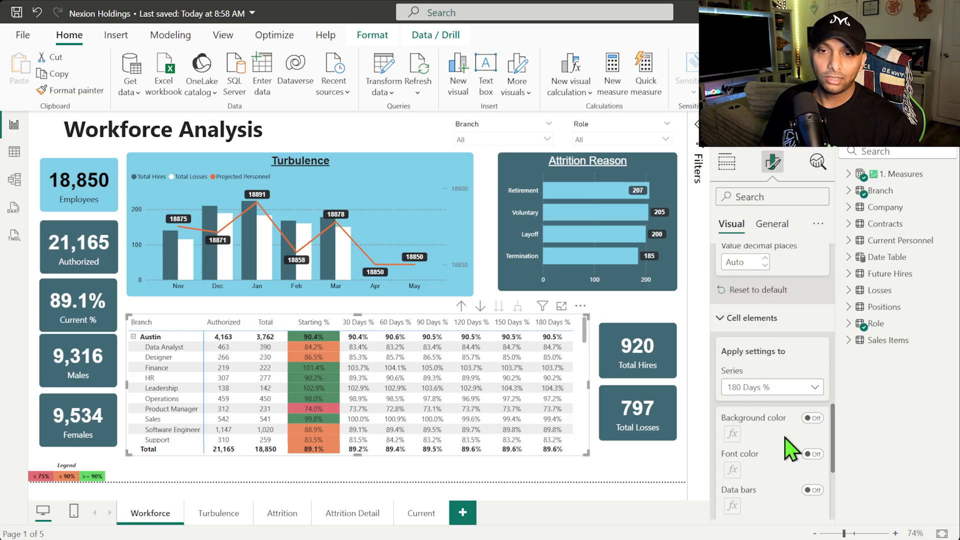
pyautogui.click(813, 419)
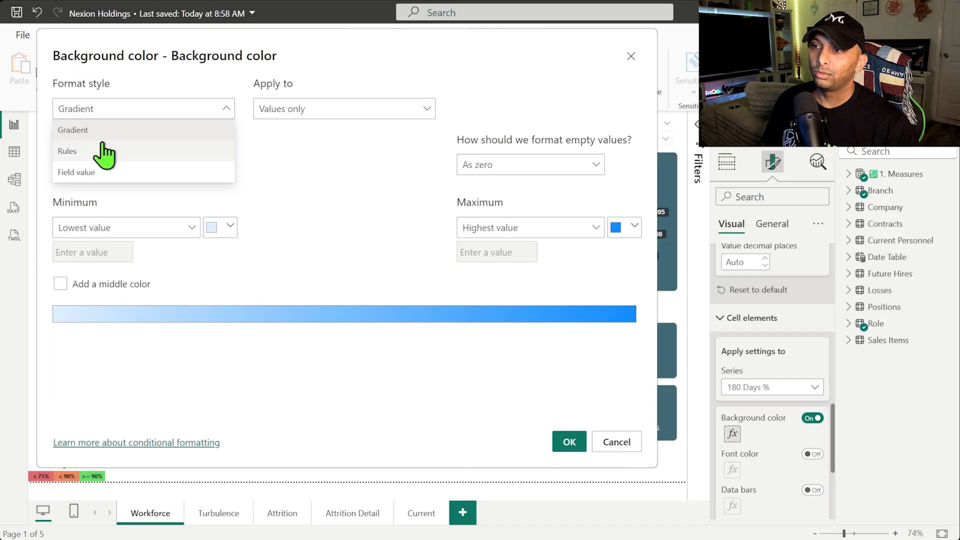
pyautogui.click(103, 154)
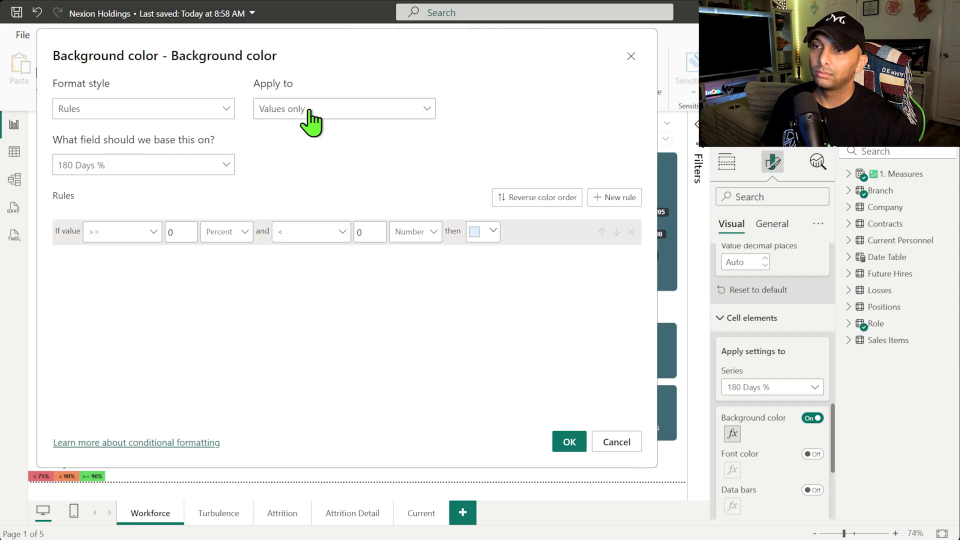
# Step: Set the first rule's lower bound type to Number, add two more rules, and apply the formatting to values and totals
pyautogui.click(230, 232)
pyautogui.click(225, 257)
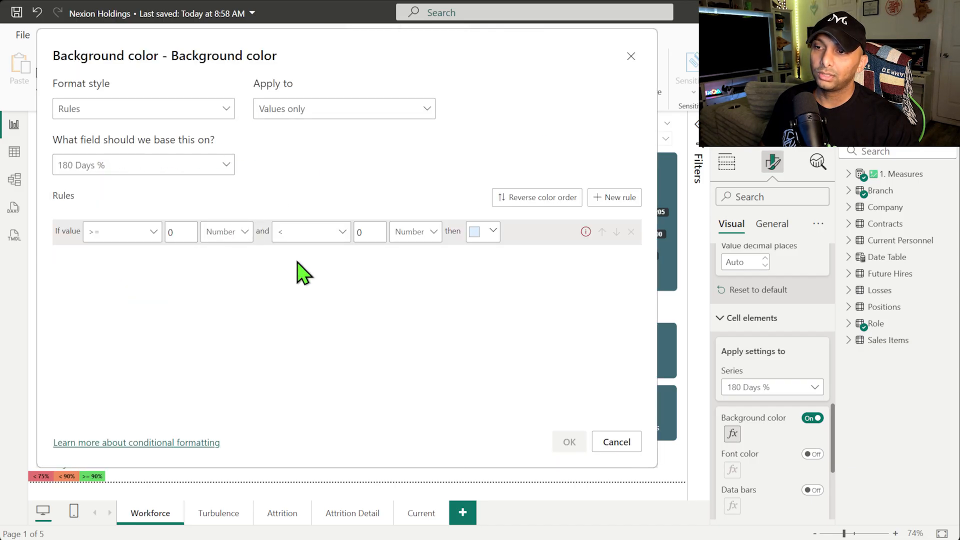
pyautogui.click(615, 197)
pyautogui.click(615, 197)
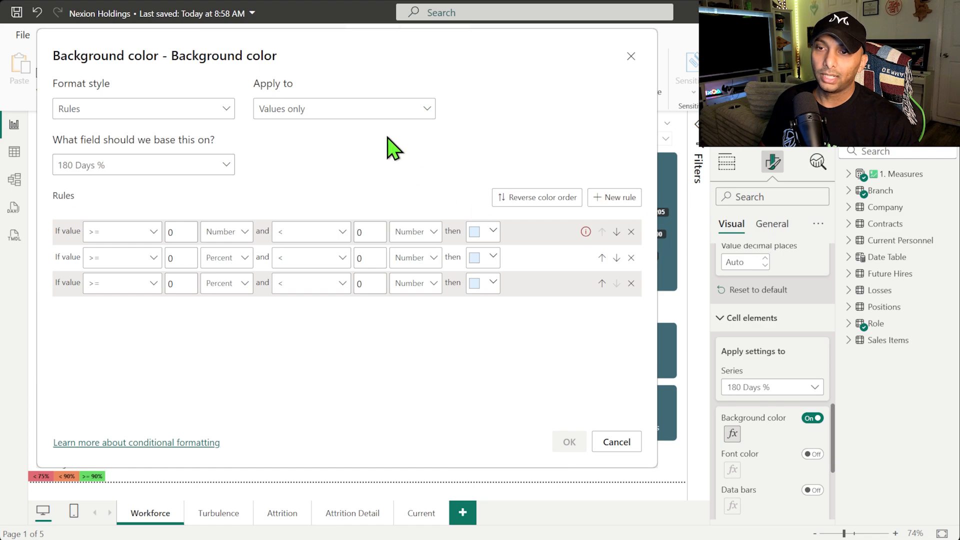
pyautogui.click(370, 109)
pyautogui.click(326, 152)
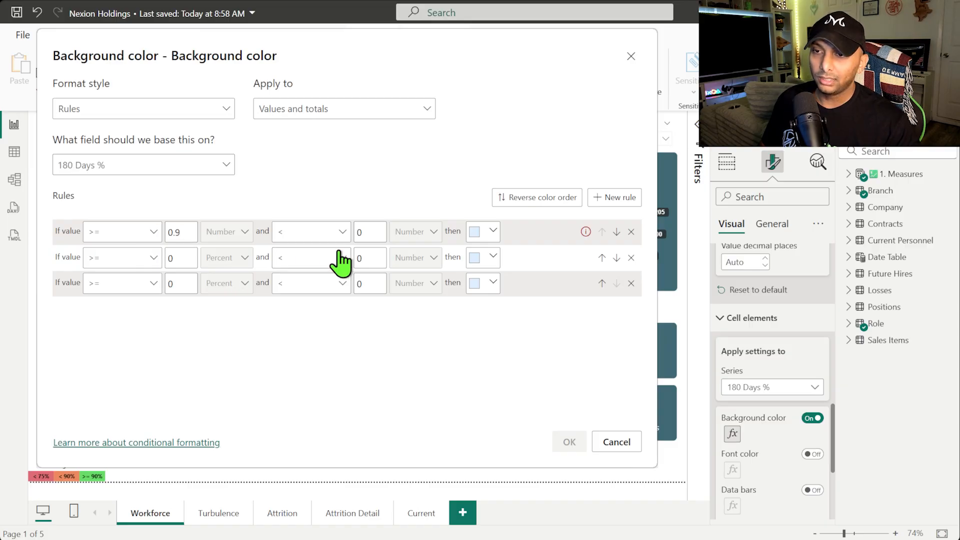
# Step: Set the three rules' ranges to 0.9 up to 10, 0.75 up to 0.9, and 0 up to 0.75
pyautogui.doubleClick(360, 233)
pyautogui.write('1')
pyautogui.click(370, 258)
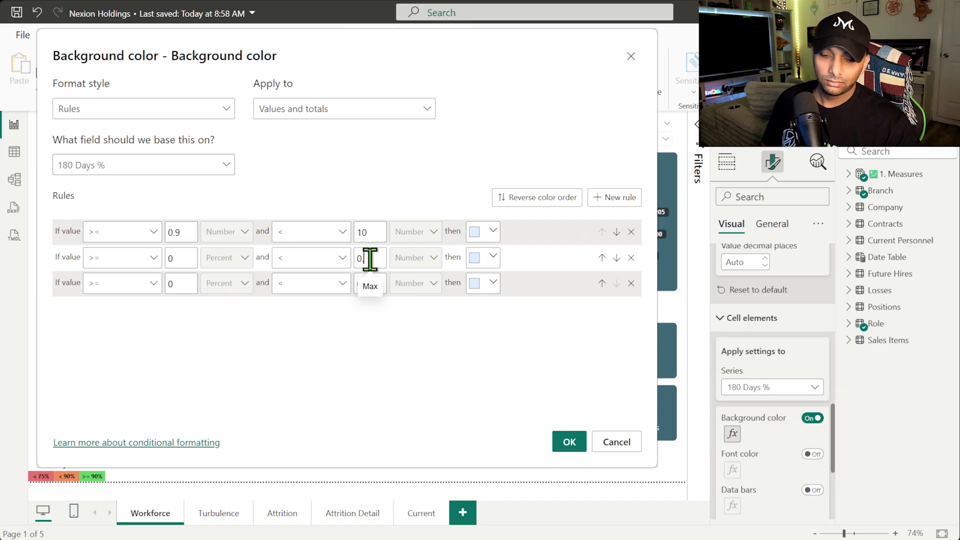
pyautogui.doubleClick(382, 283)
pyautogui.write('0.7')
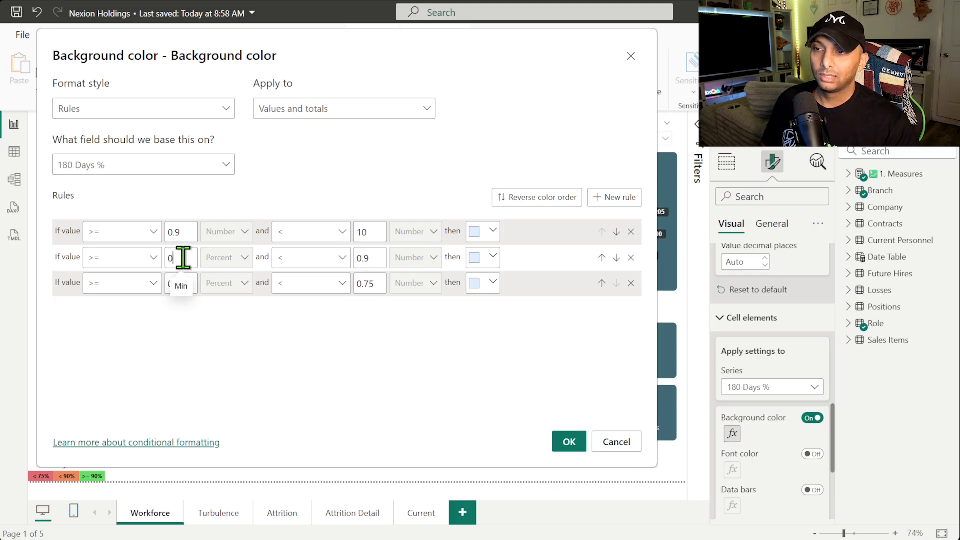
pyautogui.write('5')
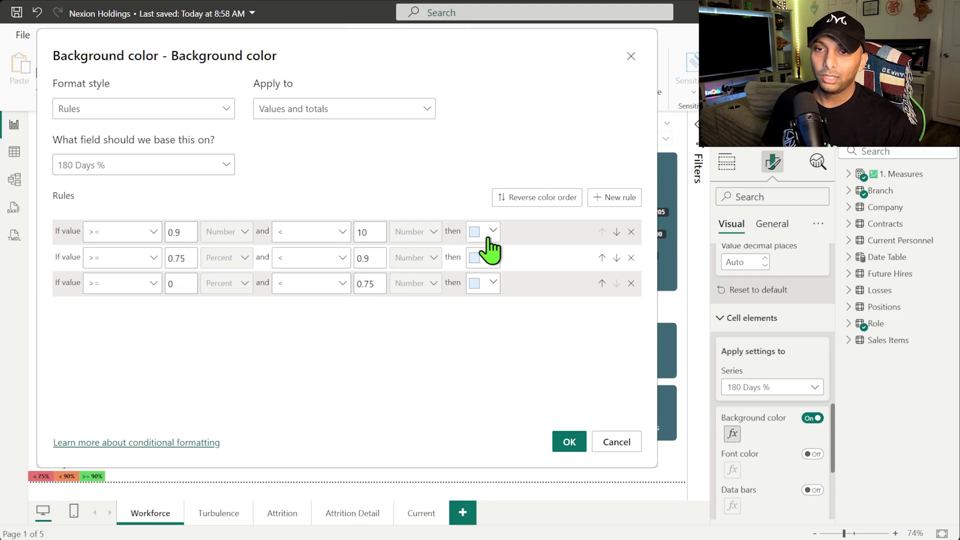
# Step: Colour the 180 Days % background rules green #358457 for 0.9 and above, orange from 0.75 and red below, and apply them
pyautogui.click(489, 239)
pyautogui.click(450, 421)
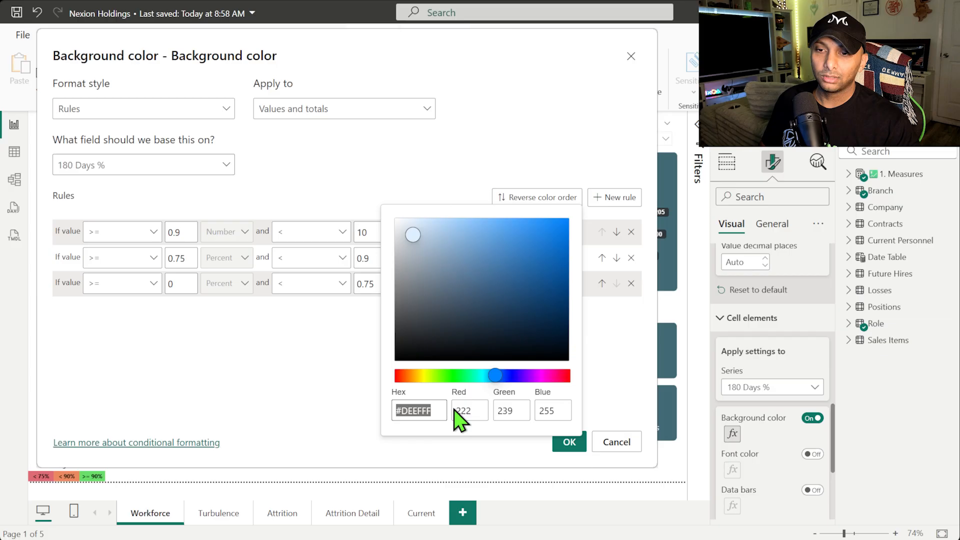
pyautogui.click(464, 376)
pyautogui.click(495, 285)
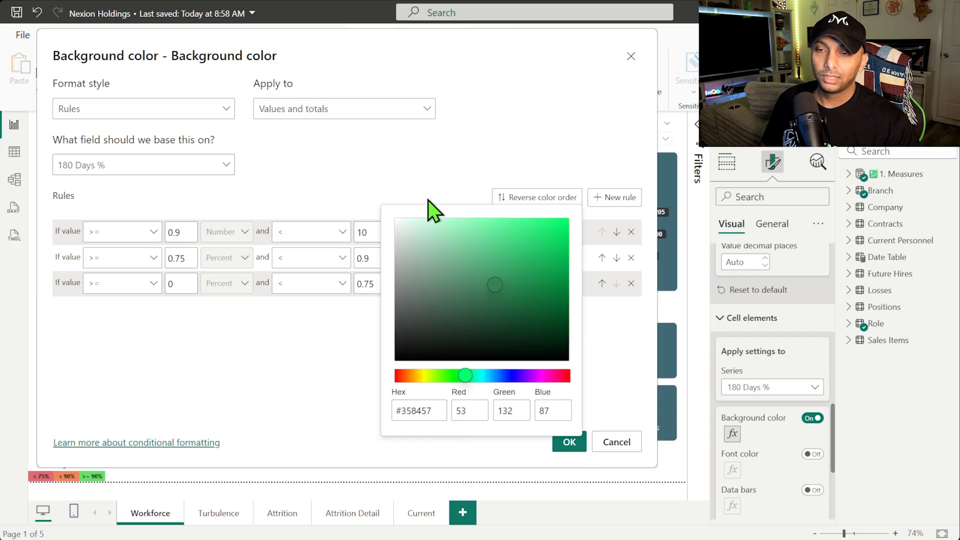
pyautogui.click(416, 168)
pyautogui.click(493, 258)
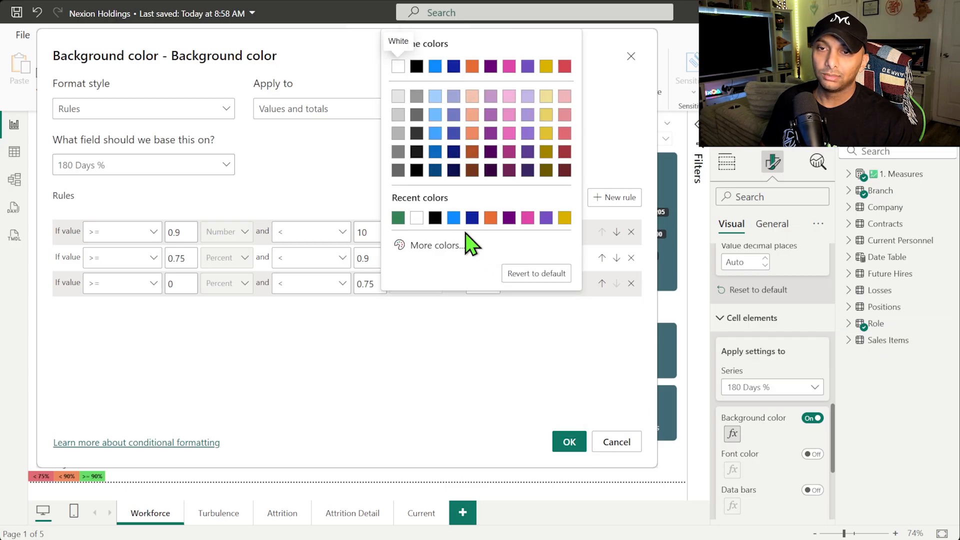
pyautogui.click(491, 217)
pyautogui.click(569, 442)
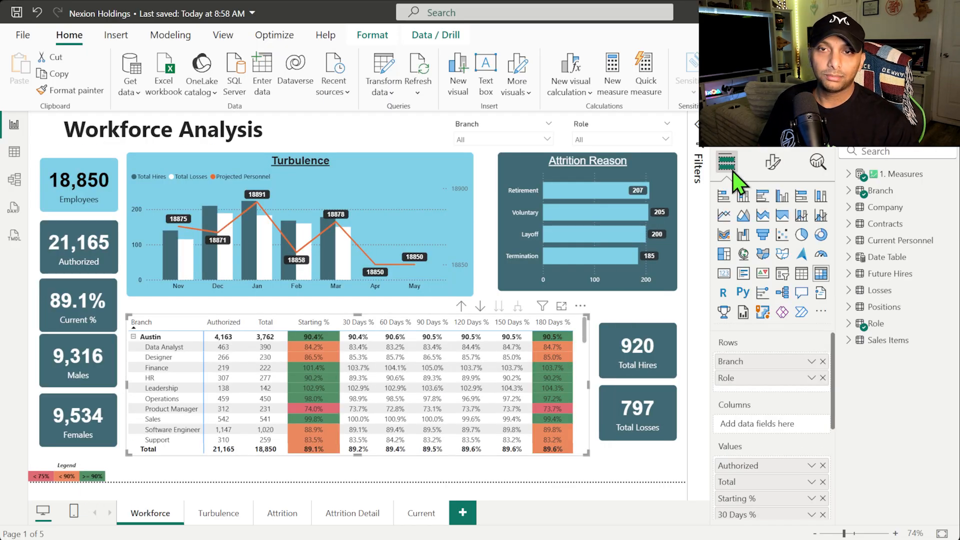
# Step: Try the Minimal and Bold header style presets on the branch matrix
pyautogui.click(773, 163)
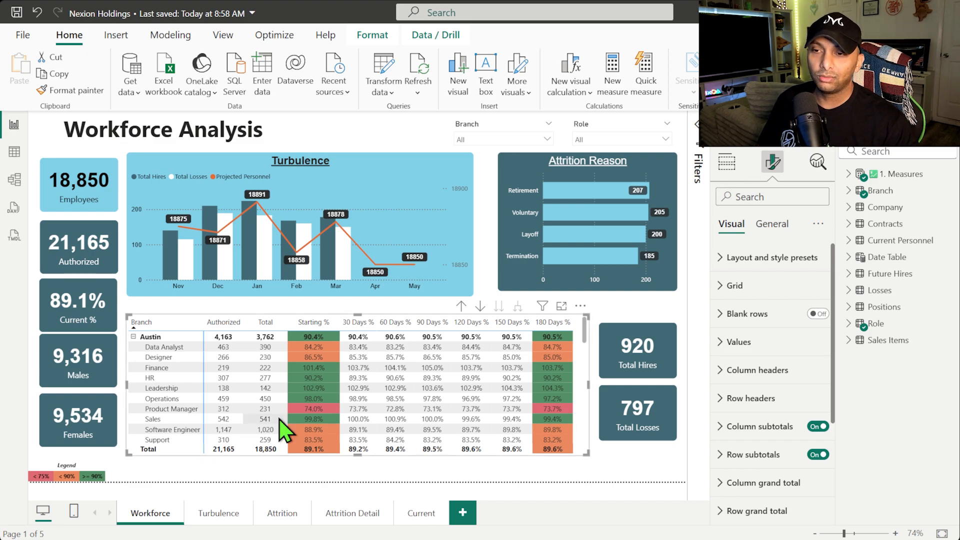
pyautogui.click(747, 257)
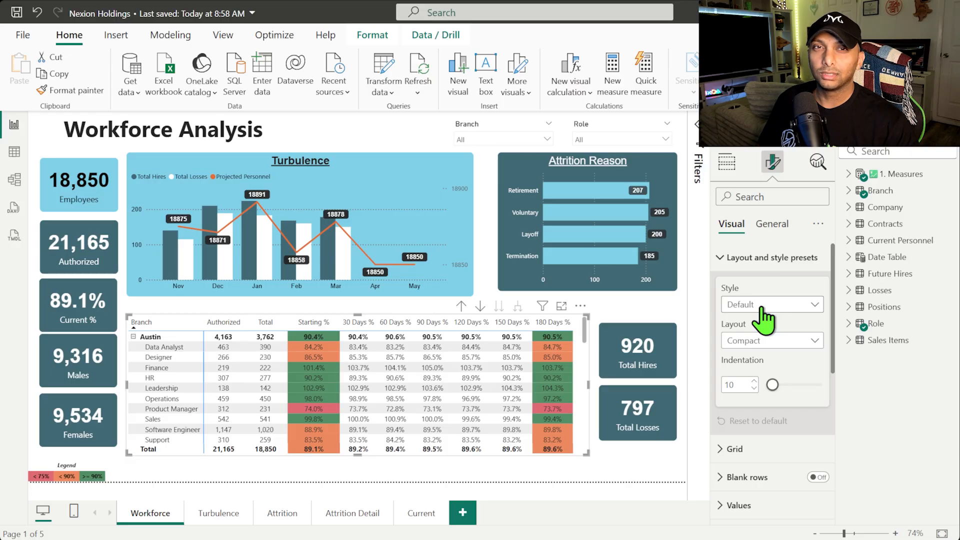
pyautogui.click(765, 306)
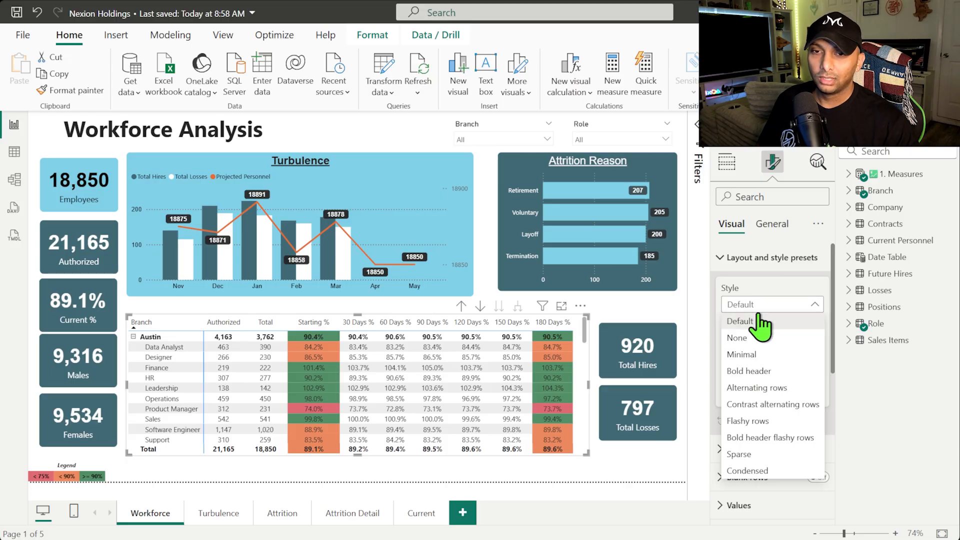
pyautogui.click(743, 356)
pyautogui.click(744, 306)
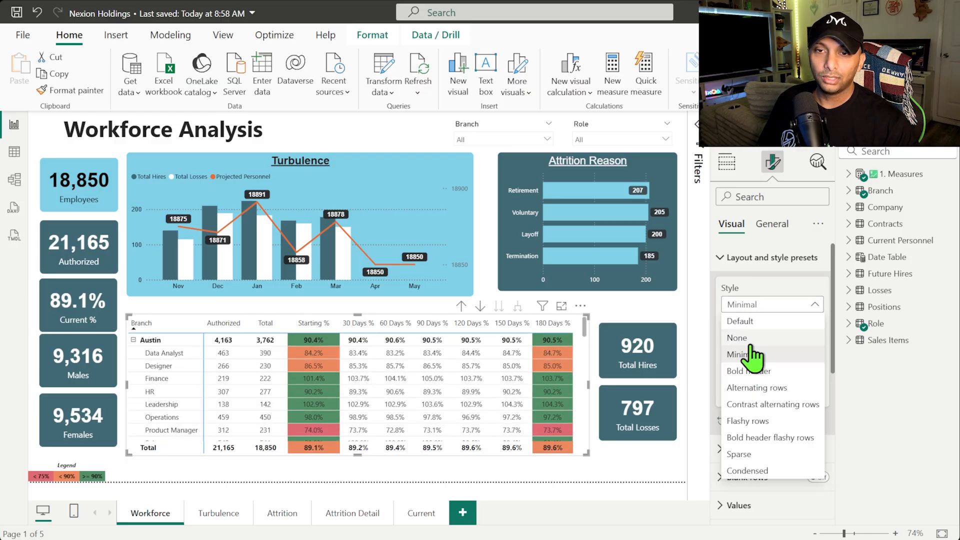
pyautogui.click(753, 371)
# Step: Try the Alternating rows, Contrast alternating rows and Flashy rows style presets on the matrix
pyautogui.click(749, 313)
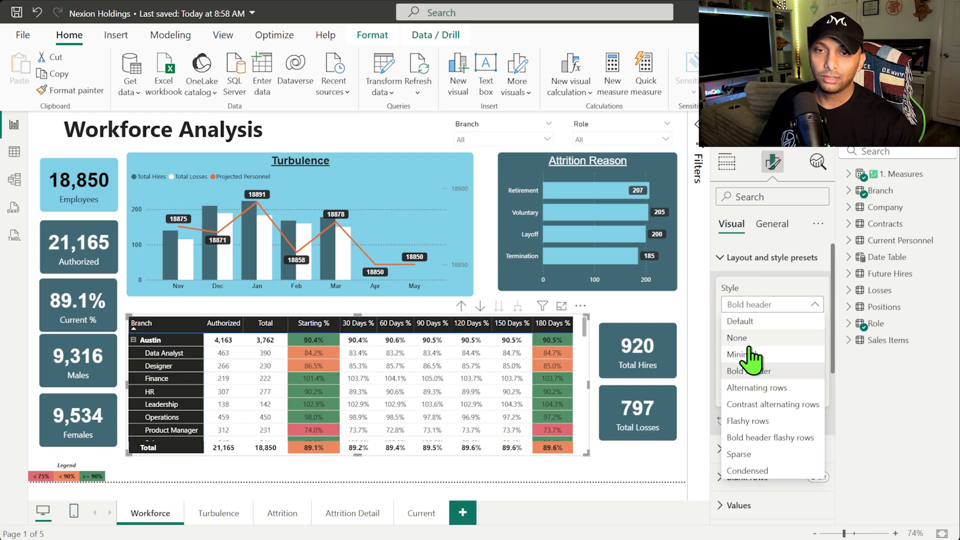
pyautogui.click(766, 388)
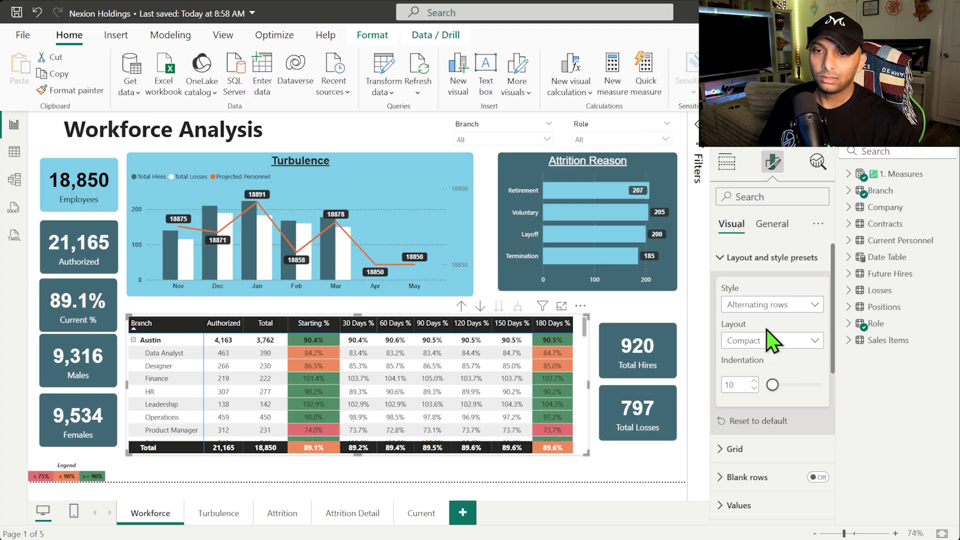
pyautogui.click(764, 311)
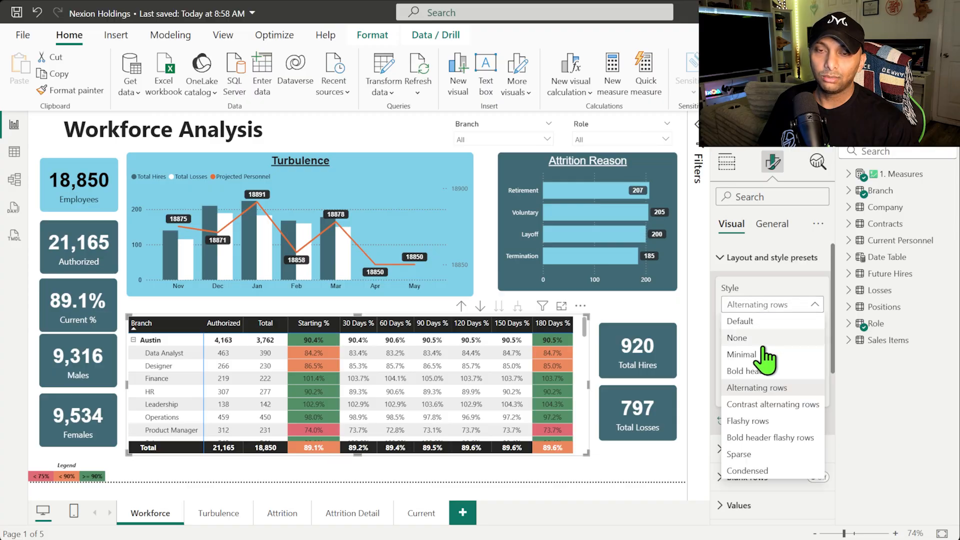
pyautogui.click(746, 407)
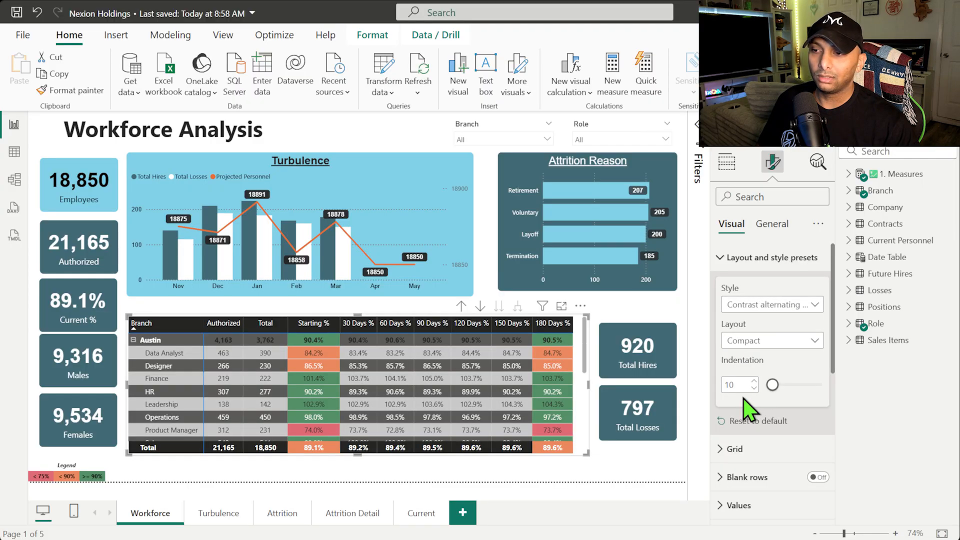
pyautogui.click(750, 311)
pyautogui.click(761, 422)
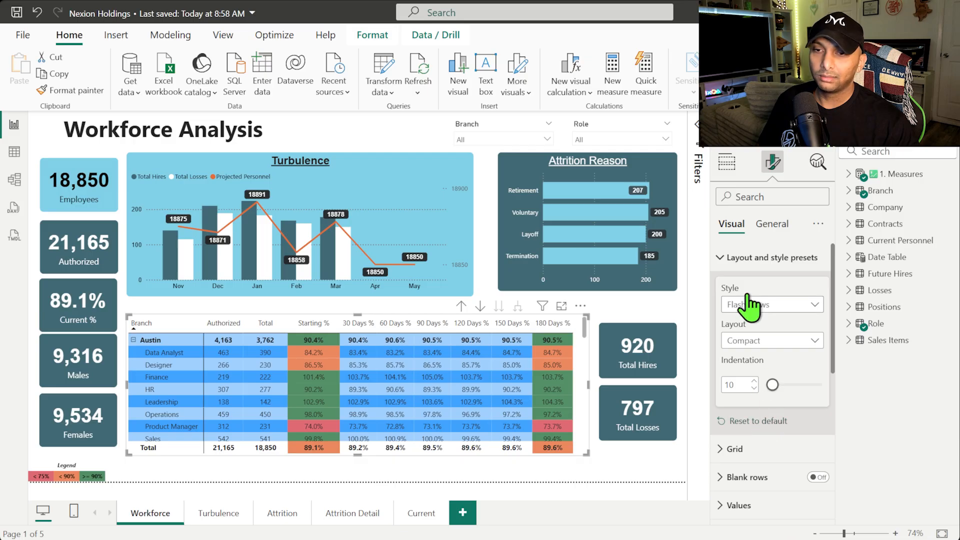
# Step: Try the Sparse, Bold header flashy rows and Condensed style presets on the matrix
pyautogui.click(750, 306)
pyautogui.click(753, 454)
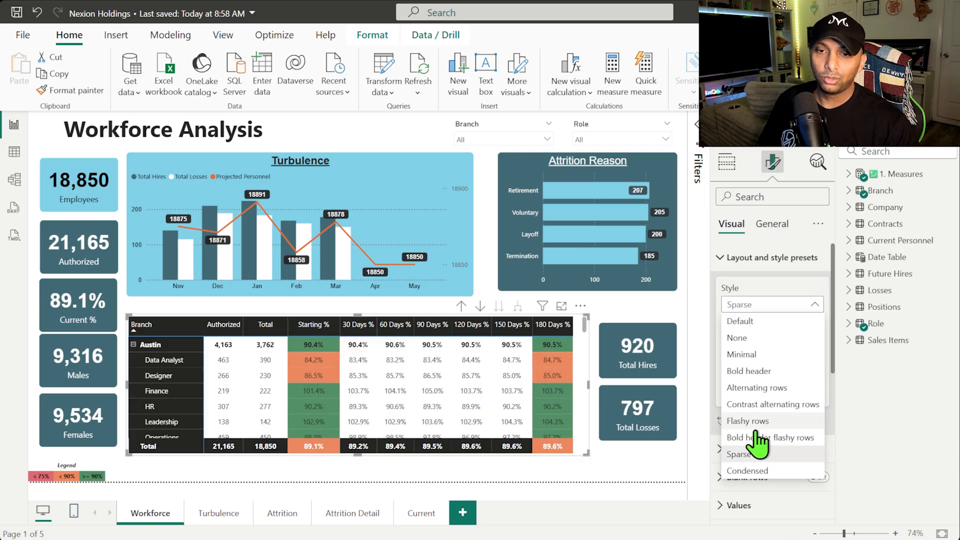
pyautogui.click(759, 439)
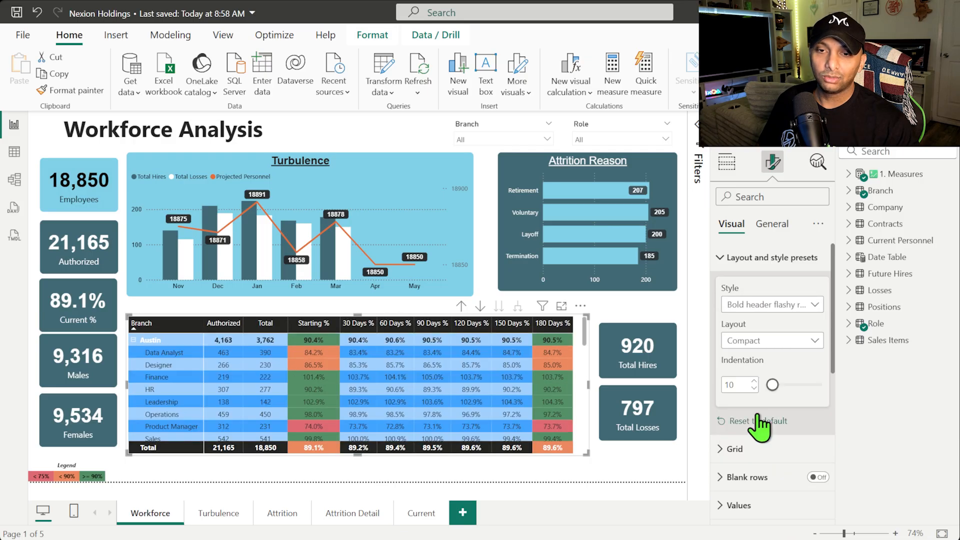
pyautogui.click(744, 306)
pyautogui.click(752, 453)
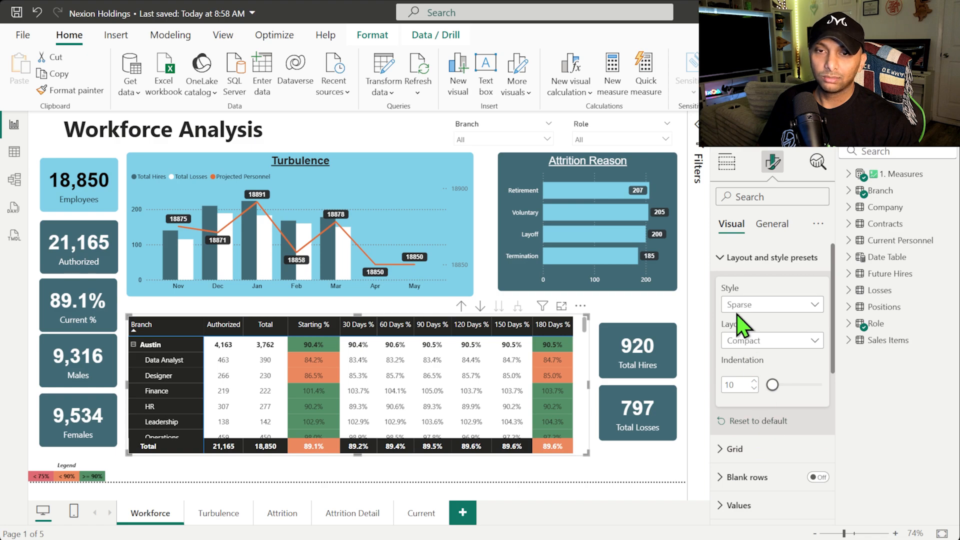
pyautogui.click(744, 306)
pyautogui.click(751, 471)
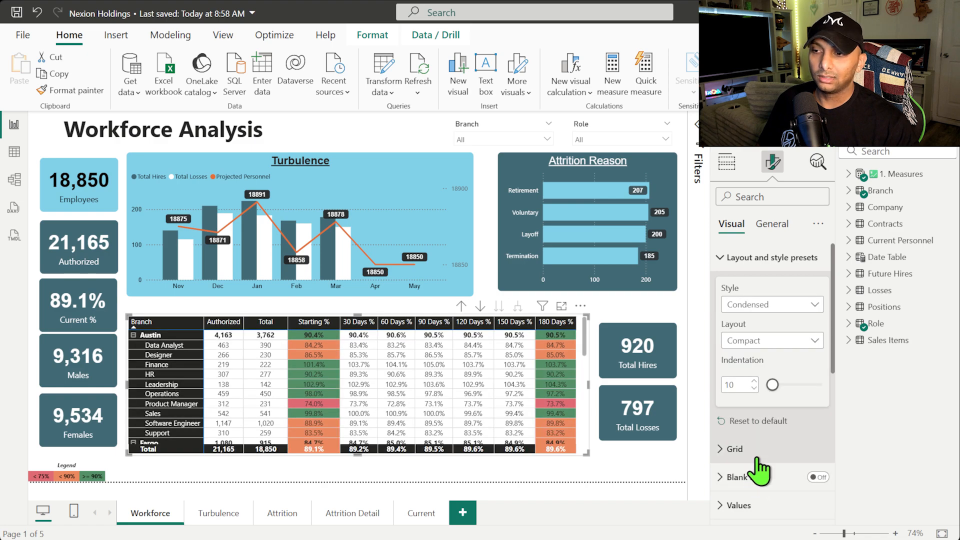
# Step: Set the matrix style preset to Alternating rows
pyautogui.click(760, 307)
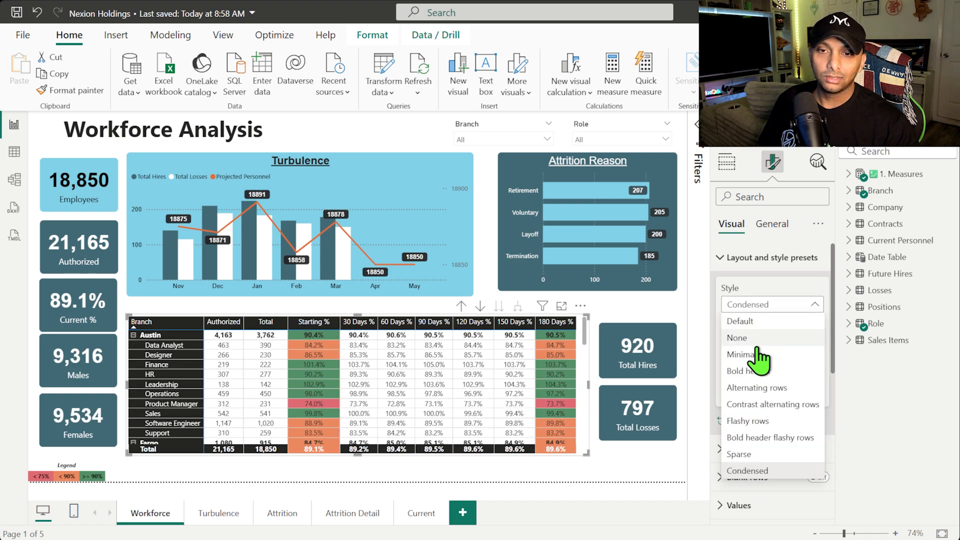
pyautogui.click(752, 388)
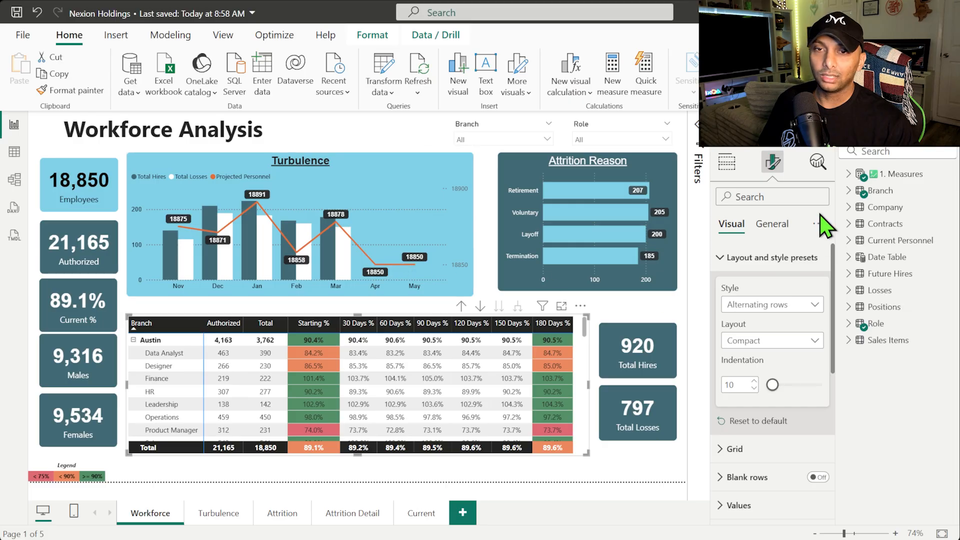
# Step: Set the matrix visual's overall background effect to the recently used dark teal
pyautogui.click(773, 226)
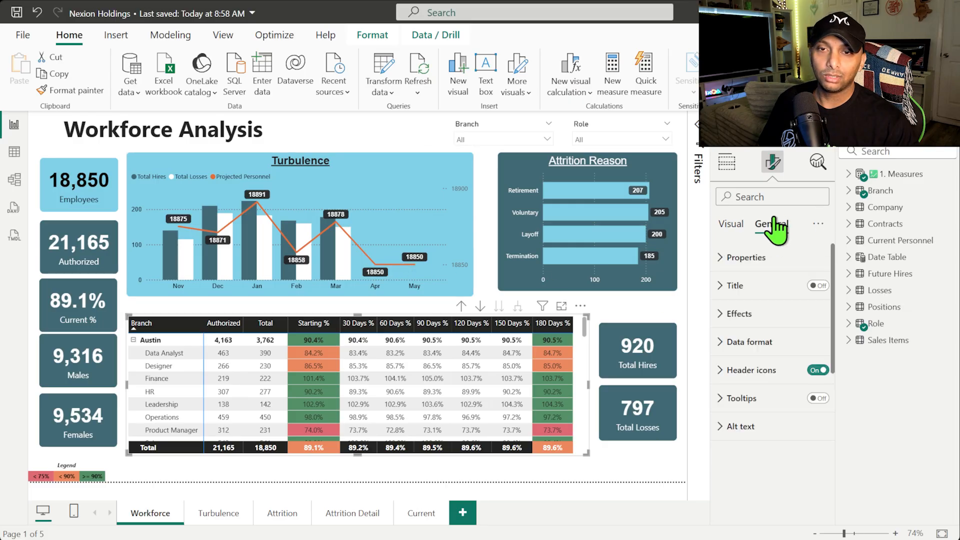
pyautogui.click(745, 315)
pyautogui.click(749, 383)
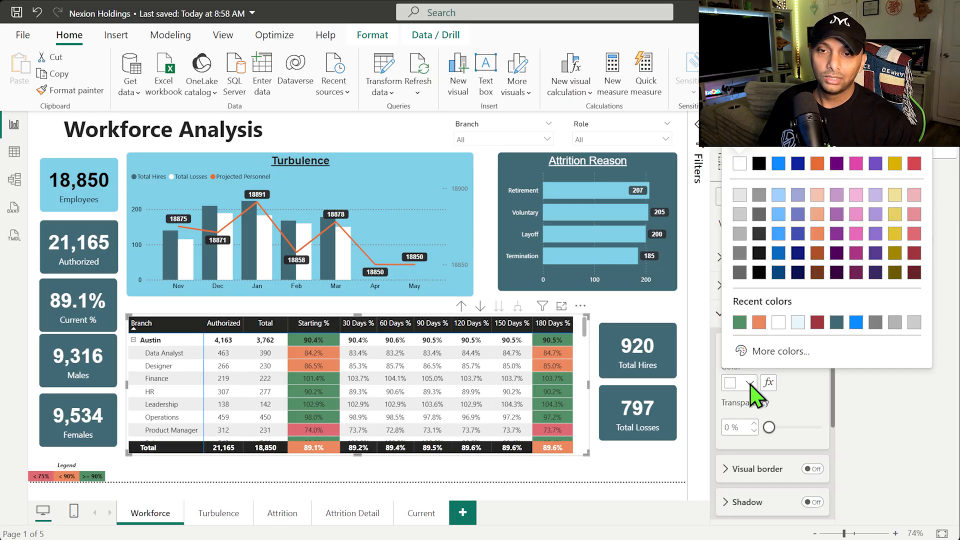
pyautogui.click(837, 323)
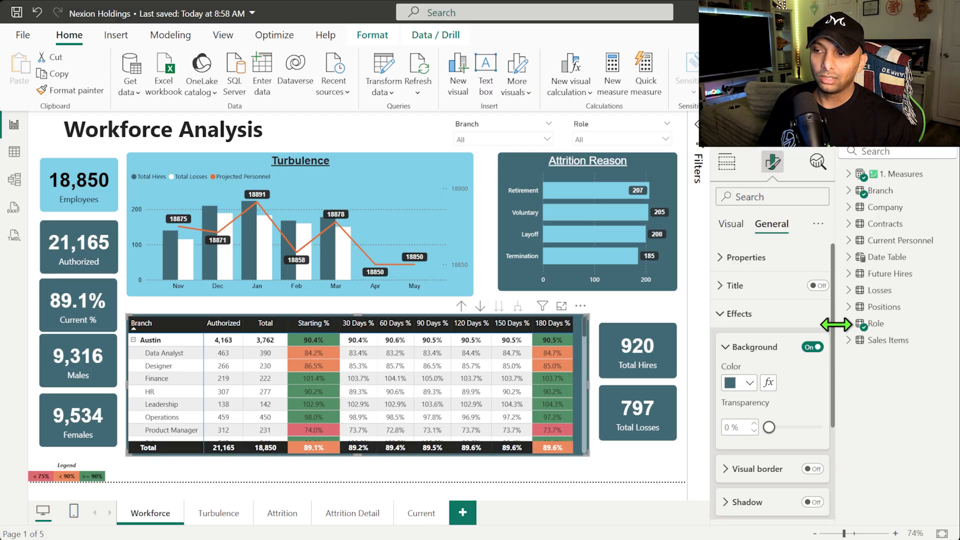
# Step: Turn on the matrix's visual border, colour it dark teal and set its rounded corners to 7 px
pyautogui.click(811, 469)
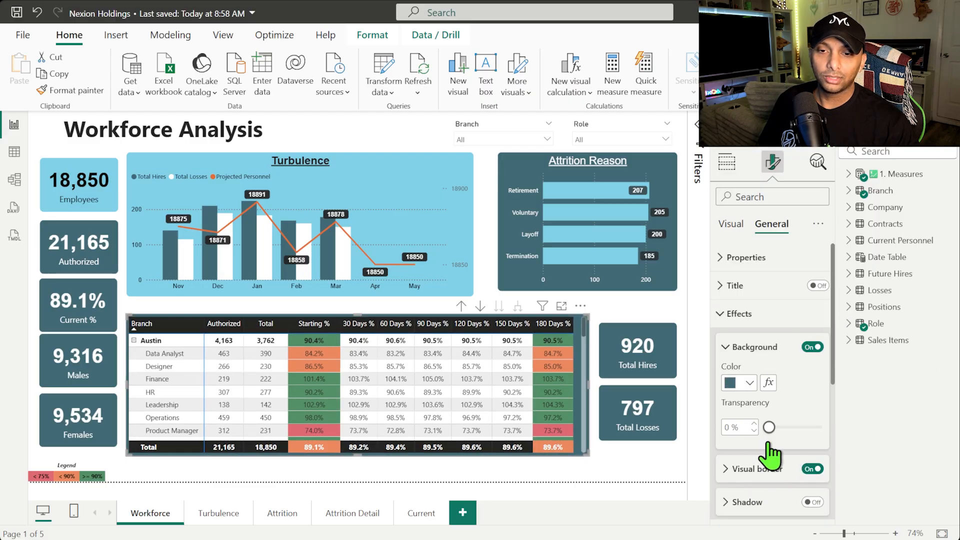
pyautogui.click(760, 469)
pyautogui.scroll(-3, 765, 400)
pyautogui.click(740, 320)
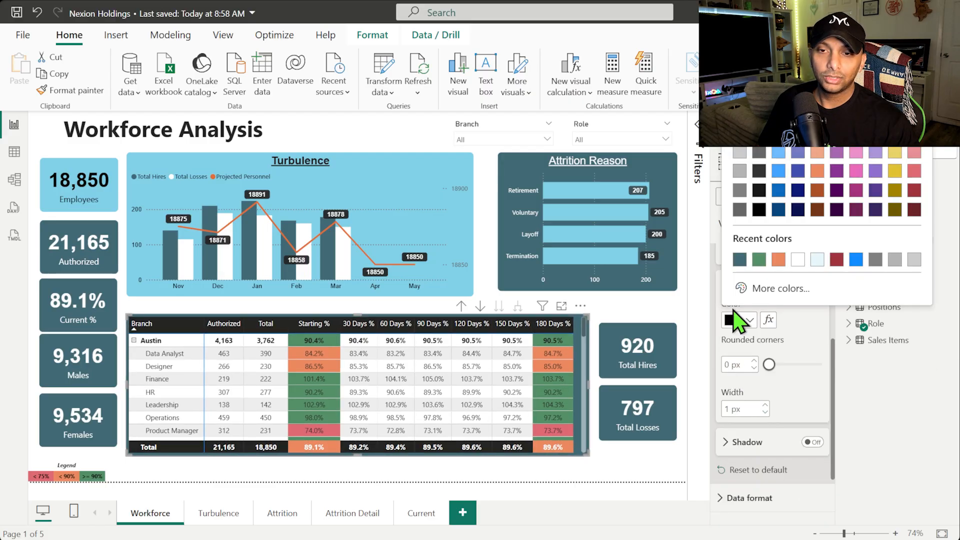
pyautogui.click(739, 260)
pyautogui.moveTo(770, 365); pyautogui.dragTo(781, 364)
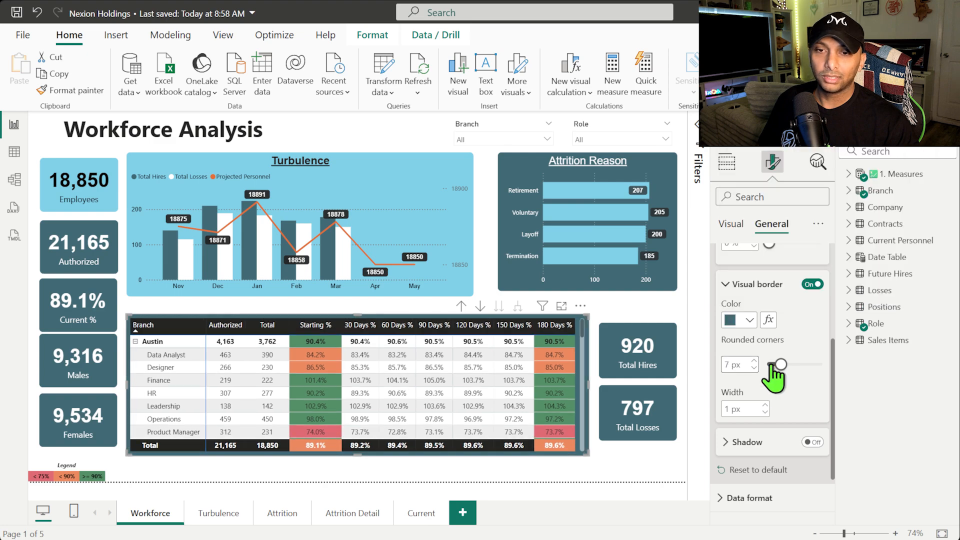
# Step: Set the background colour of the matrix's column headers to the recently used dark teal
pyautogui.click(742, 227)
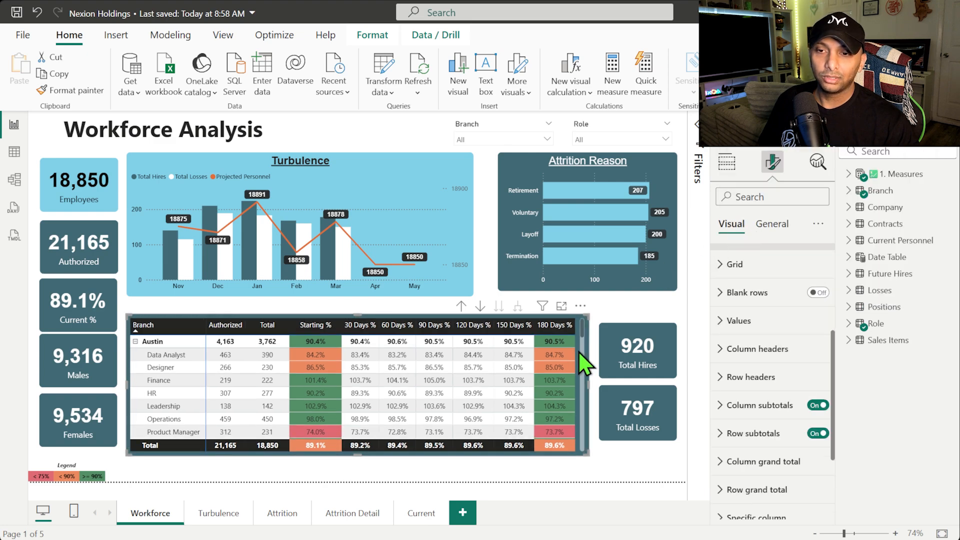
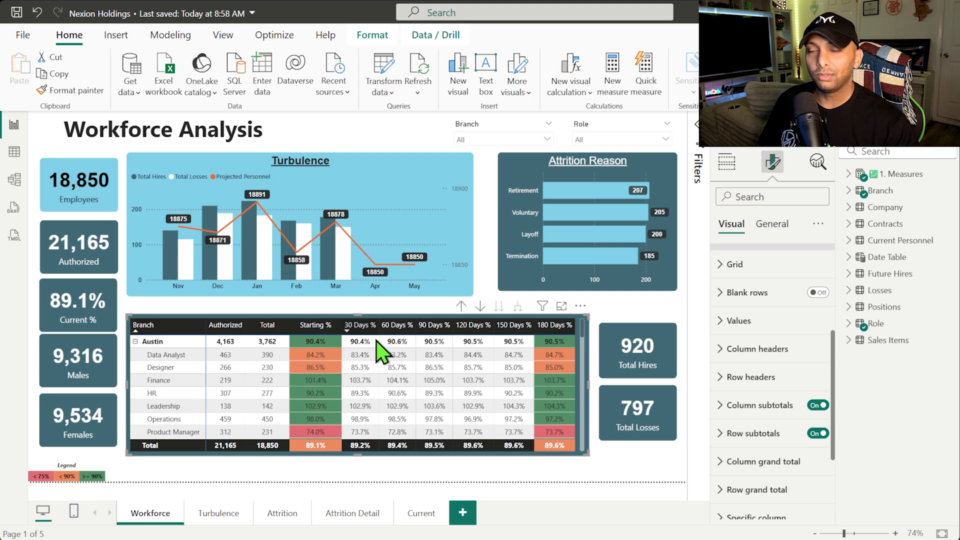
pyautogui.click(756, 348)
pyautogui.scroll(3, 773, 322)
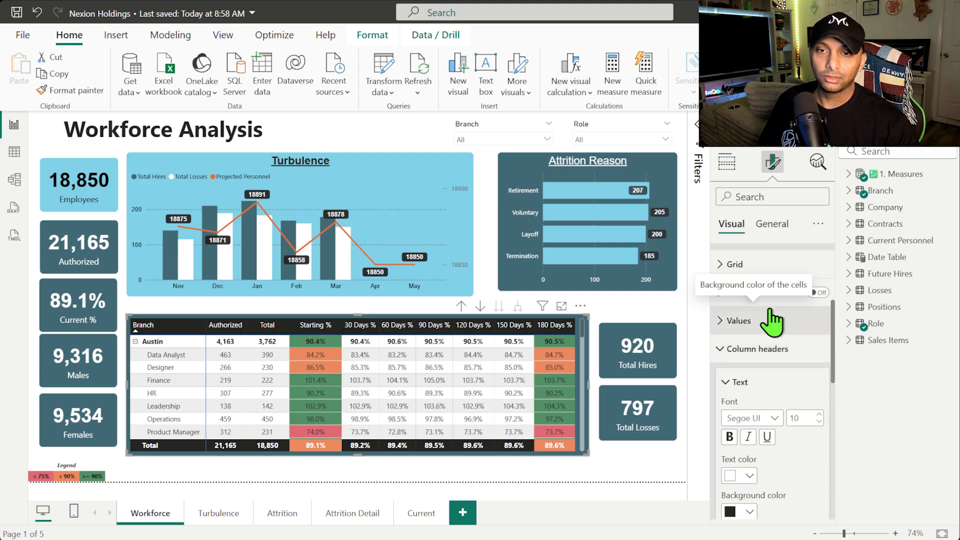
pyautogui.scroll(-3, 741, 325)
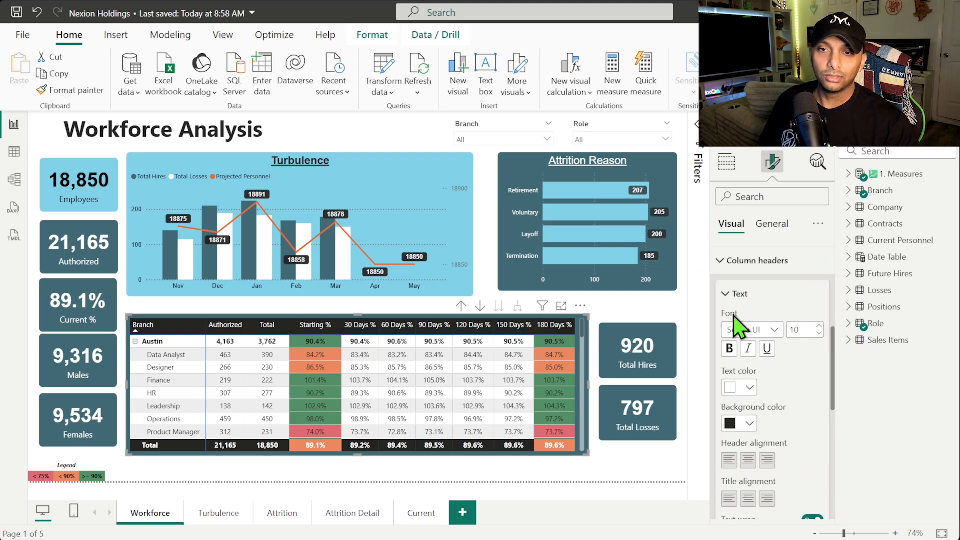
pyautogui.click(750, 424)
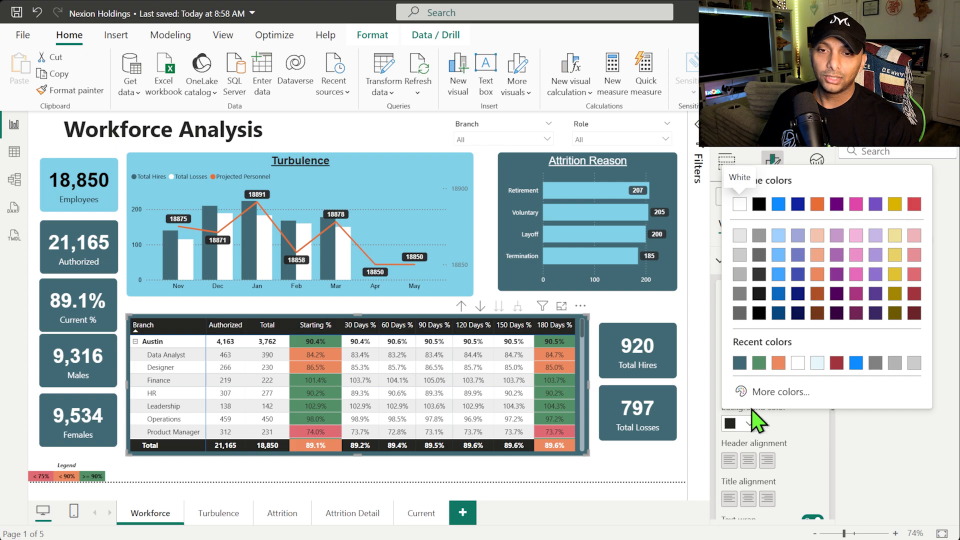
pyautogui.click(740, 363)
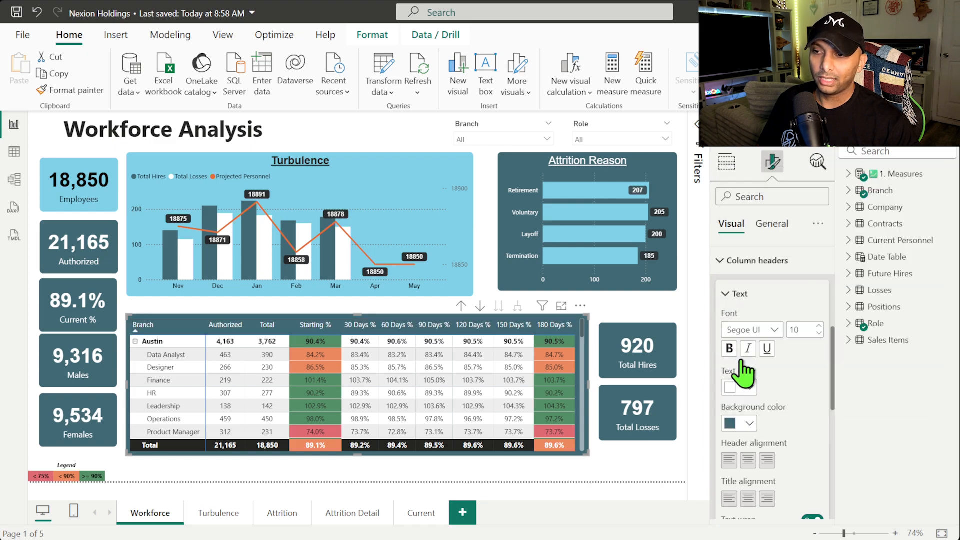
# Step: Try a pale blue background on the column headers, and return it to dark teal
pyautogui.click(750, 425)
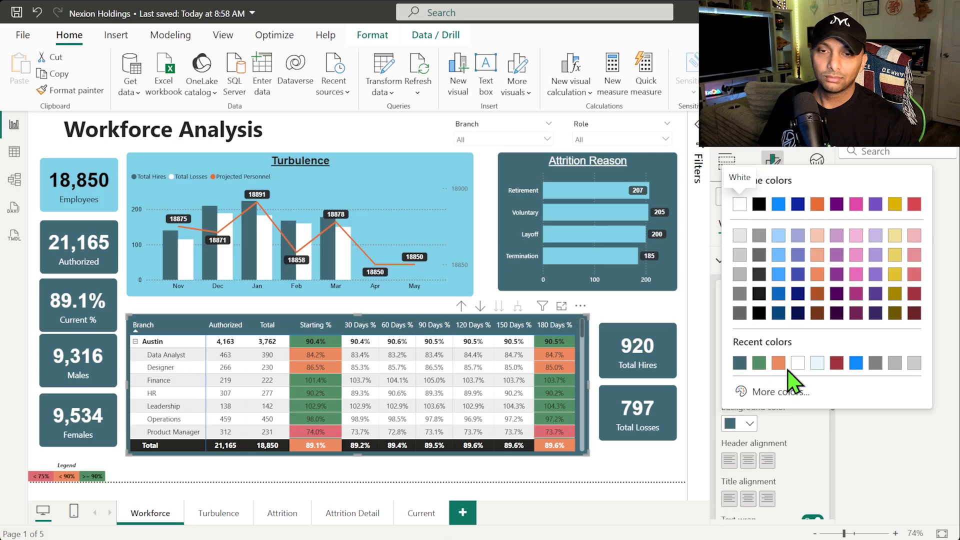
pyautogui.click(817, 372)
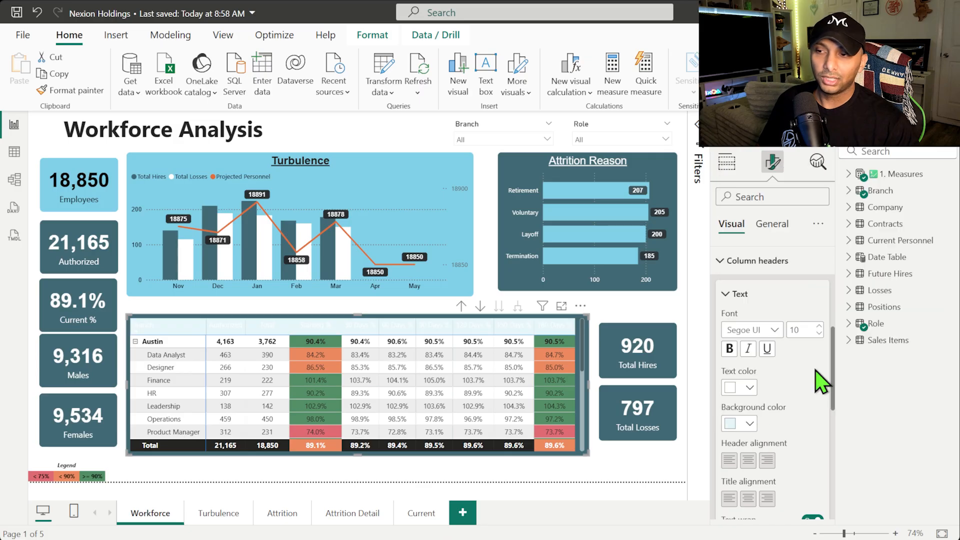
pyautogui.click(750, 426)
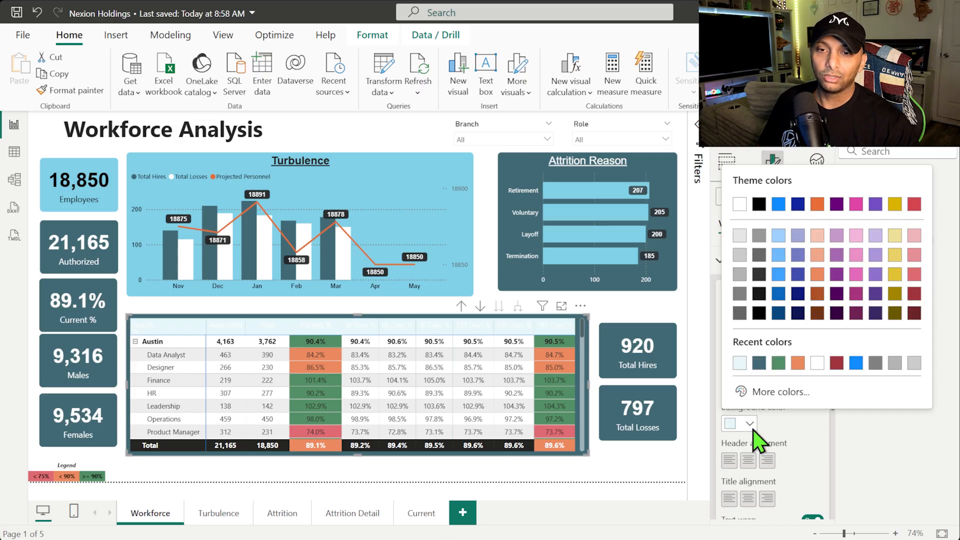
pyautogui.click(749, 365)
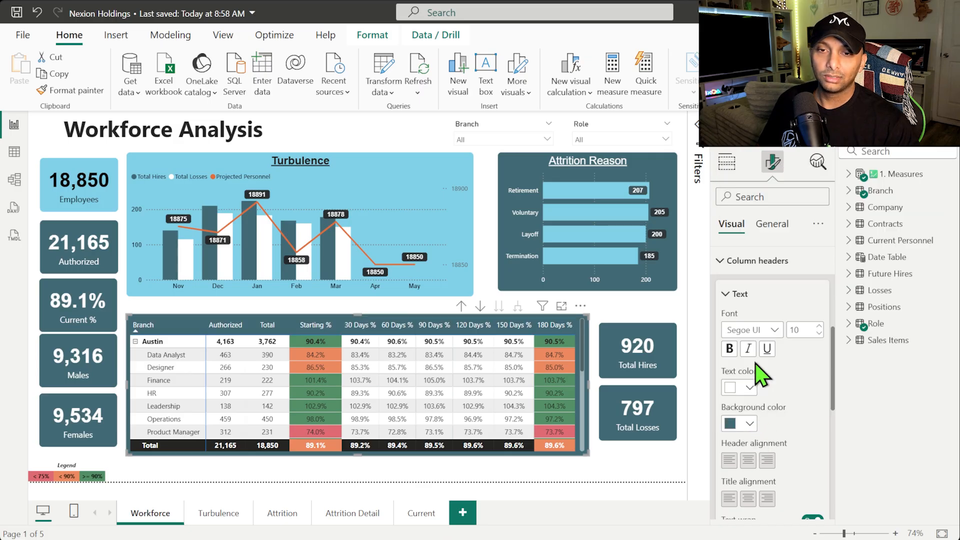
# Step: Bold the matrix's column header text, try it in black, and return its colour to white
pyautogui.click(730, 348)
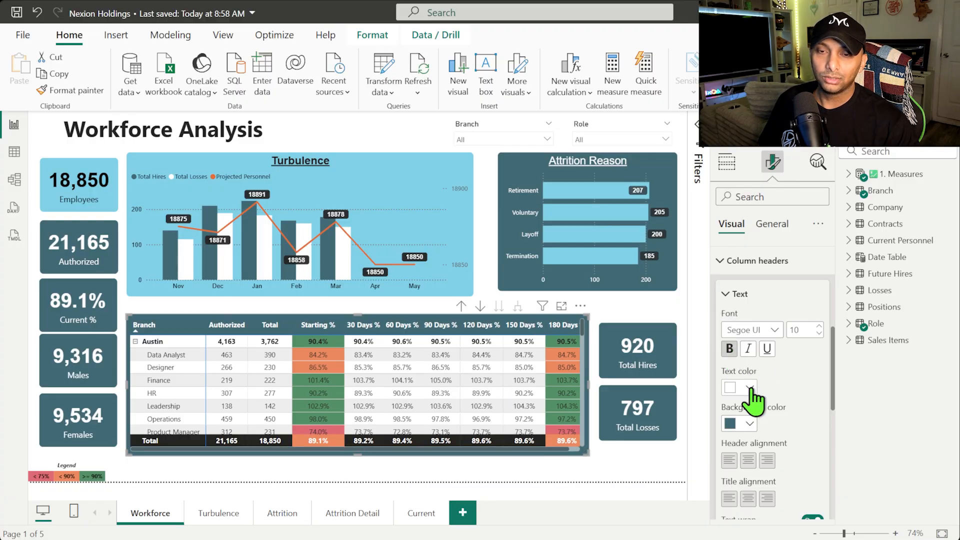
pyautogui.click(749, 388)
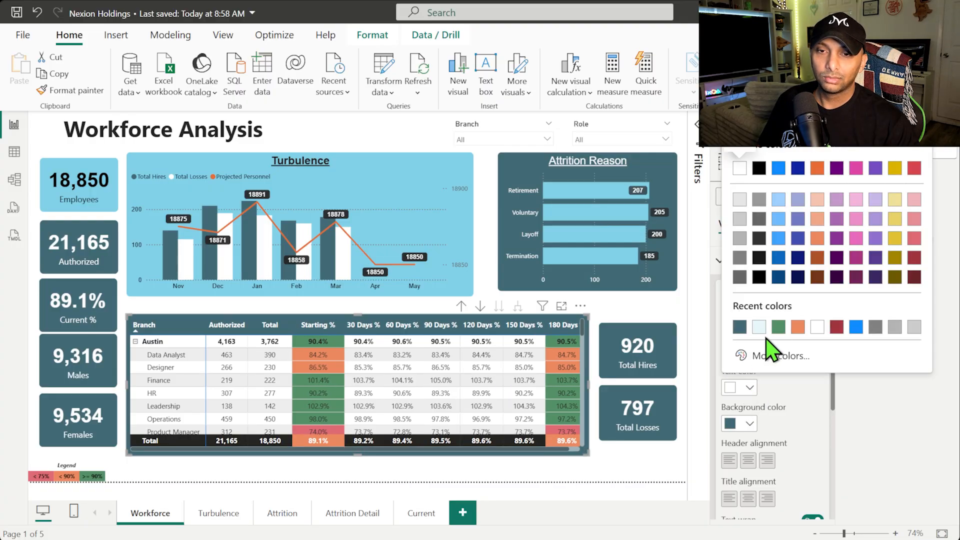
pyautogui.click(759, 168)
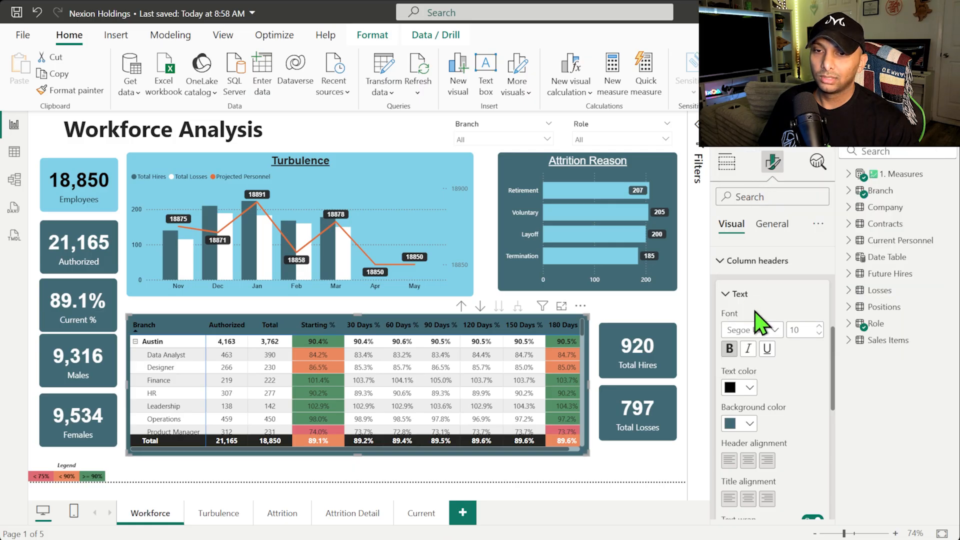
pyautogui.click(753, 395)
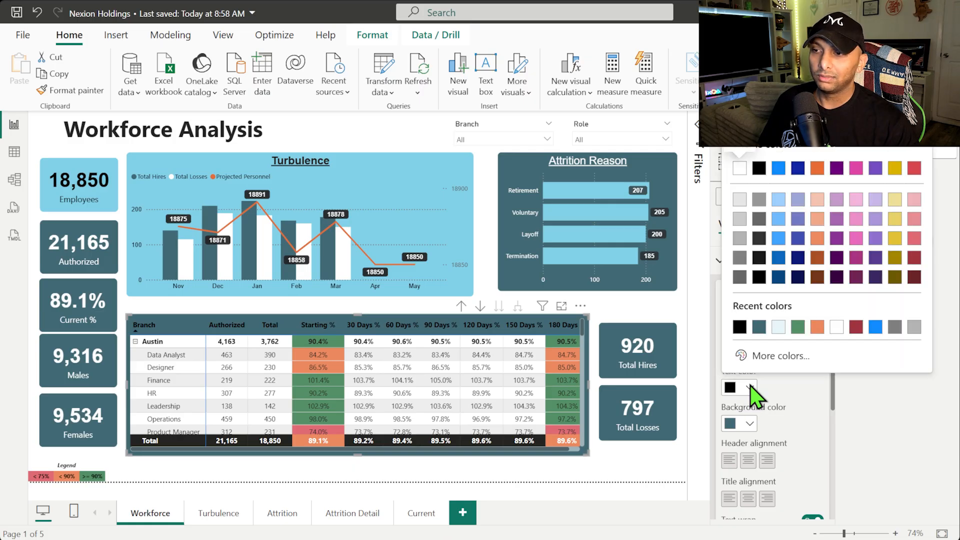
pyautogui.click(740, 169)
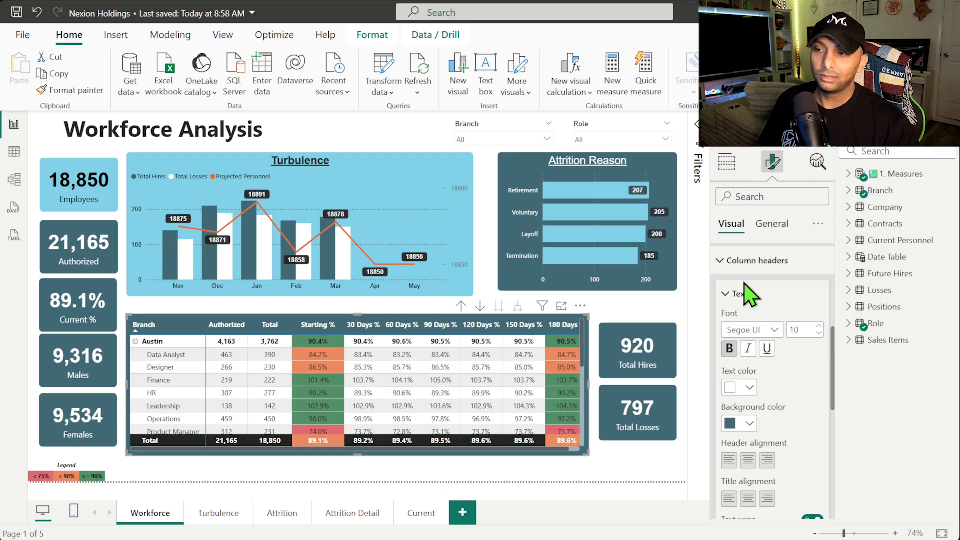
# Step: Set the column header text to bold Arial and centre both the header and title alignment
pyautogui.click(747, 330)
pyautogui.scroll(10, 743, 225)
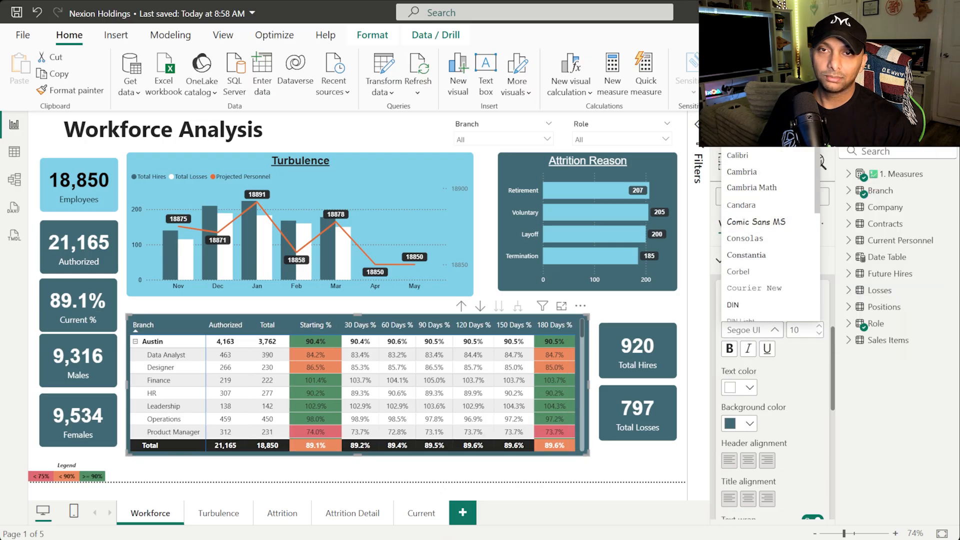
pyautogui.click(741, 106)
pyautogui.click(749, 499)
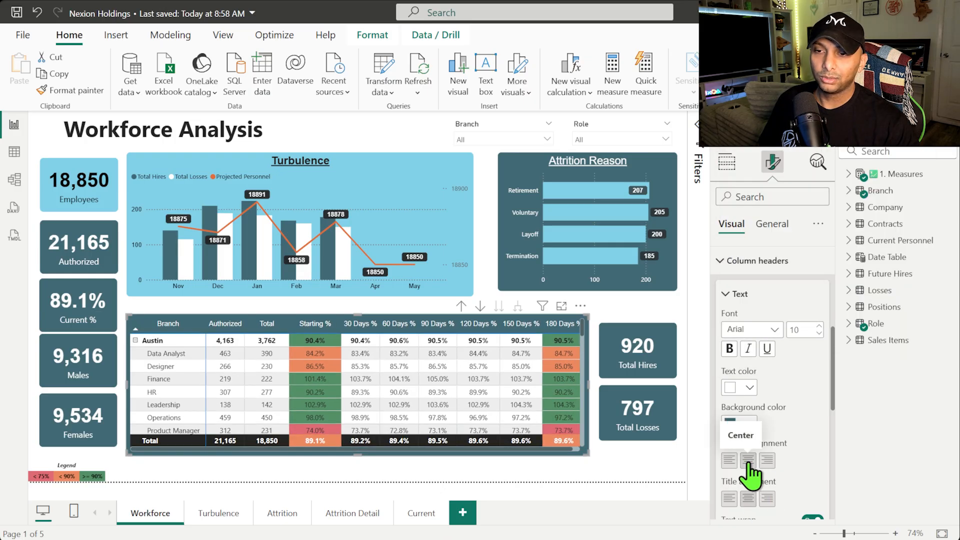
pyautogui.scroll(-3, 834, 392)
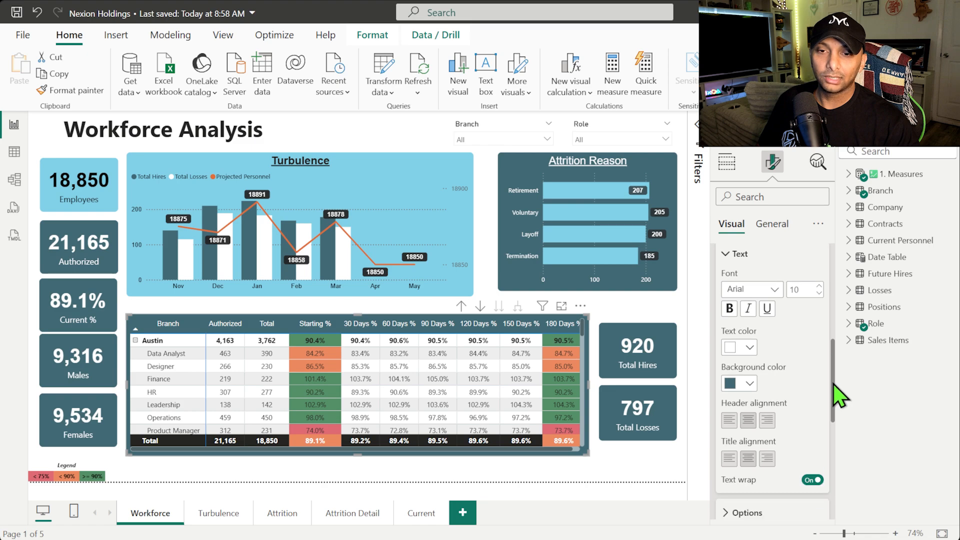
pyautogui.scroll(3, 760, 370)
pyautogui.click(729, 349)
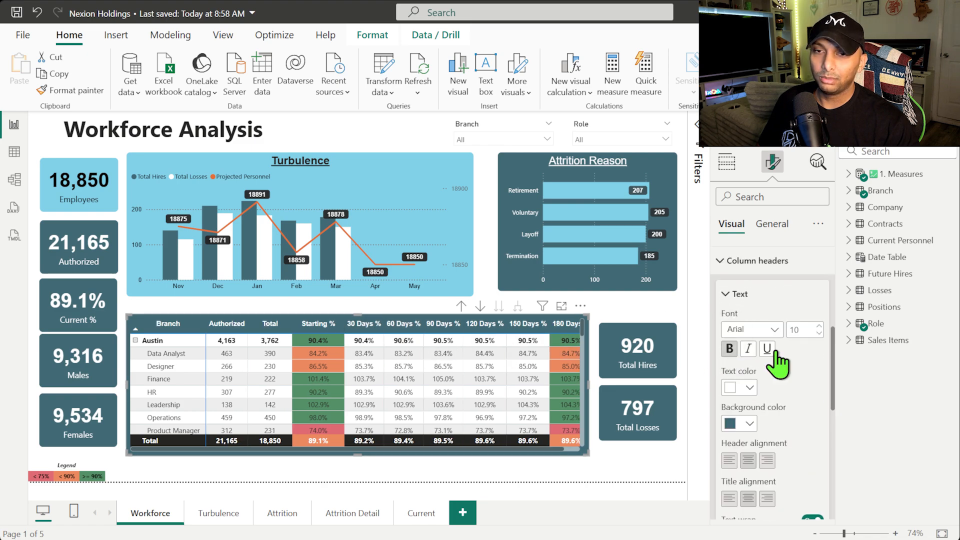
# Step: Set the background colour of the matrix's row grand total values to the recently used dark teal
pyautogui.scroll(-5, 770, 310)
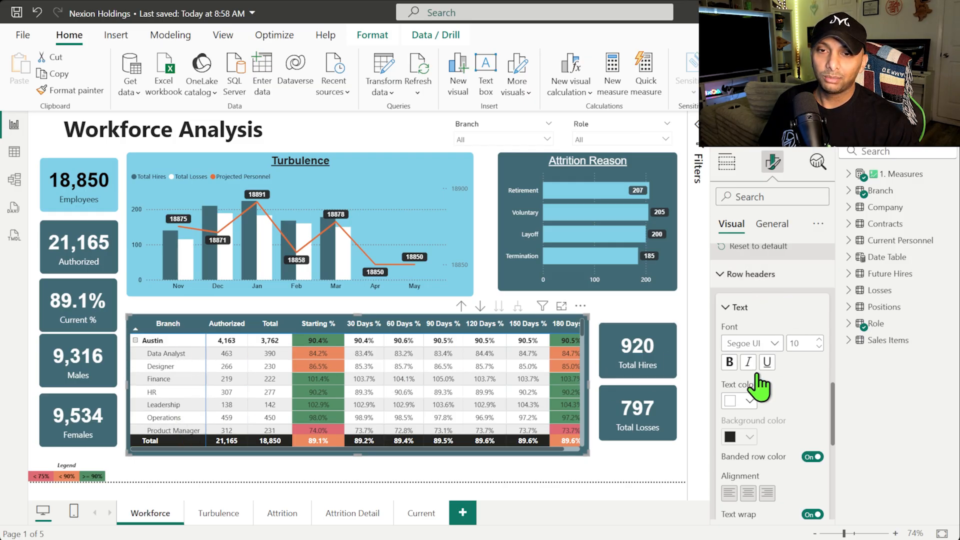
pyautogui.moveTo(833, 406); pyautogui.dragTo(833, 480)
pyautogui.click(745, 458)
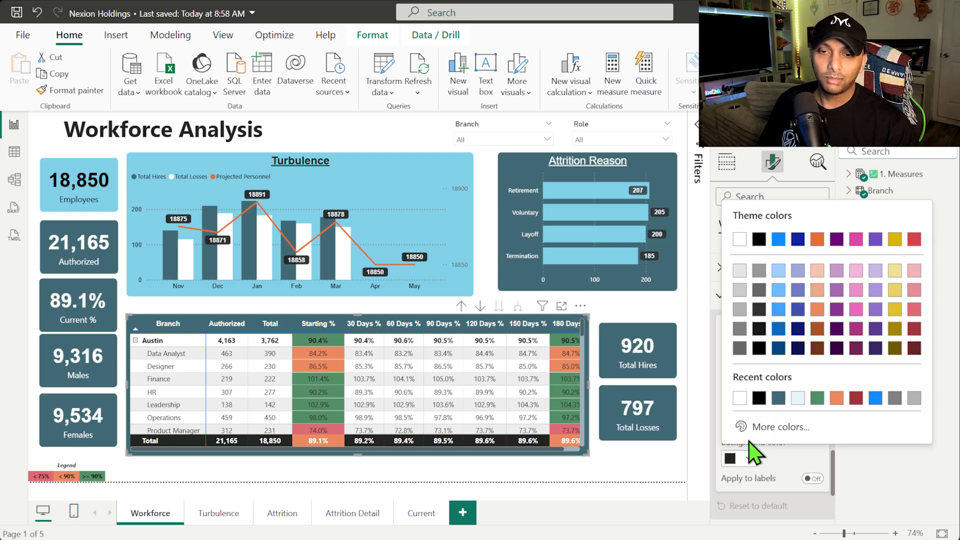
pyautogui.click(778, 399)
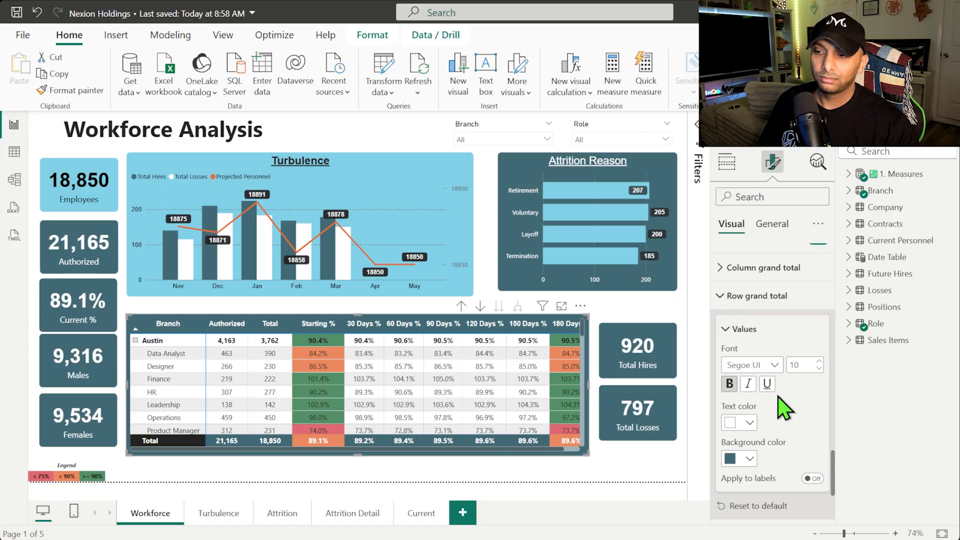
# Step: Set the row grand total values to bold Arial at size 13 and apply the formatting to the labels
pyautogui.click(746, 368)
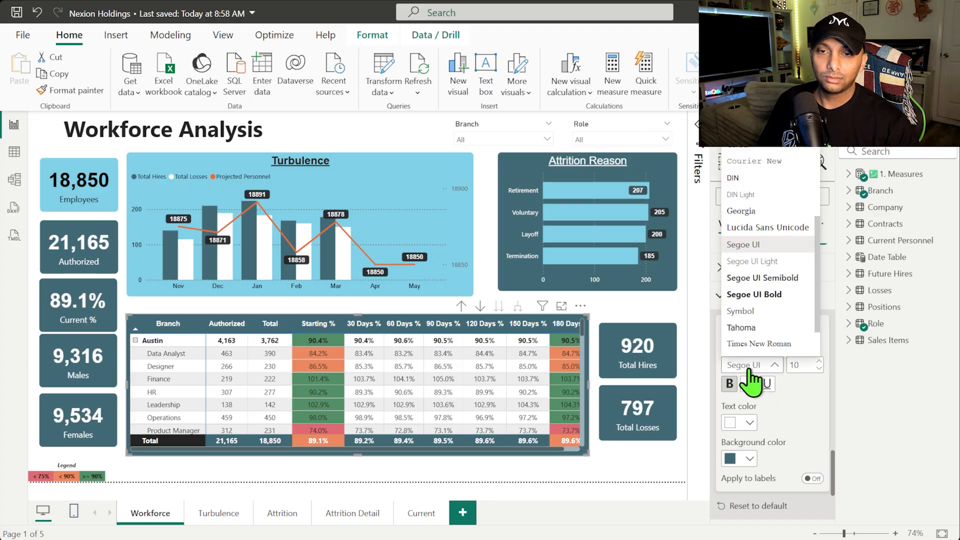
pyautogui.scroll(3, 740, 208)
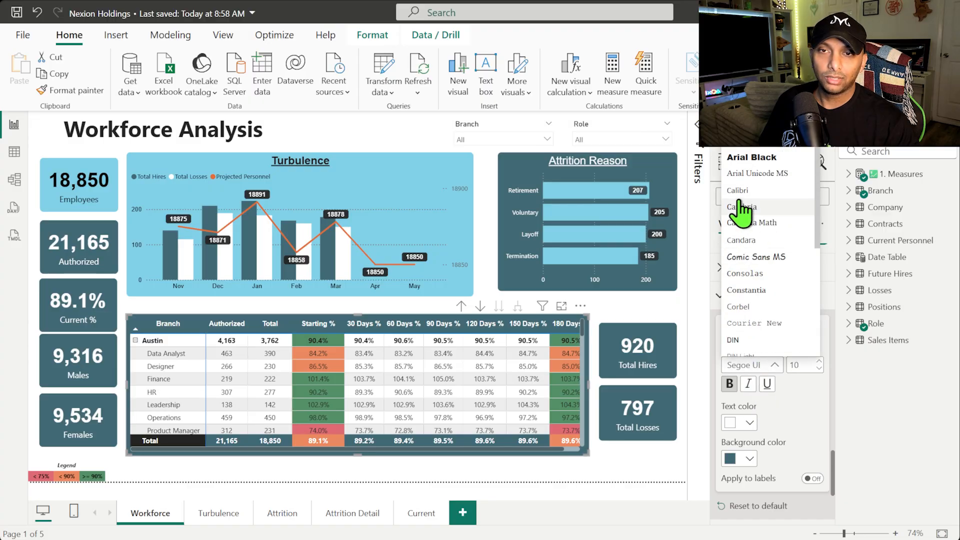
pyautogui.click(734, 145)
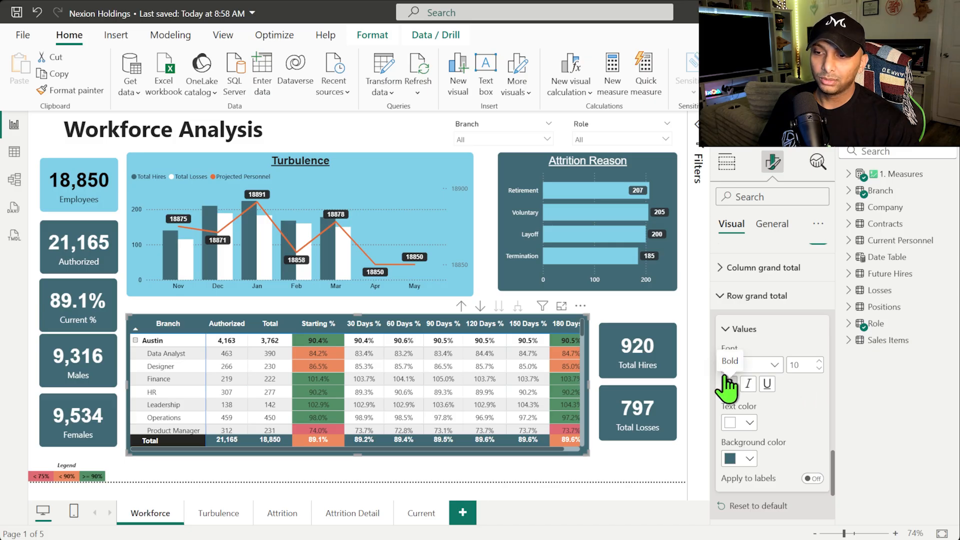
pyautogui.click(729, 384)
pyautogui.click(813, 479)
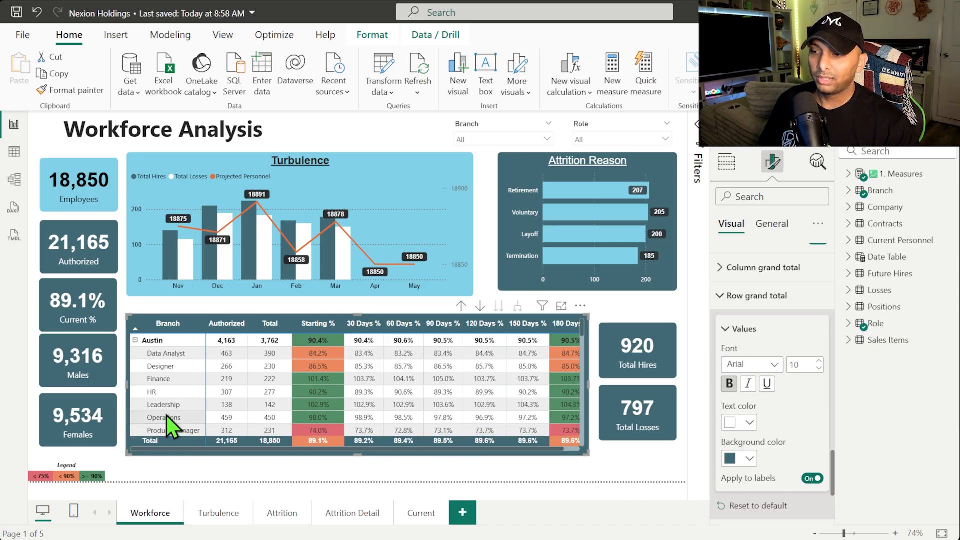
pyautogui.scroll(-1, 826, 400)
pyautogui.click(819, 307)
pyautogui.click(819, 307)
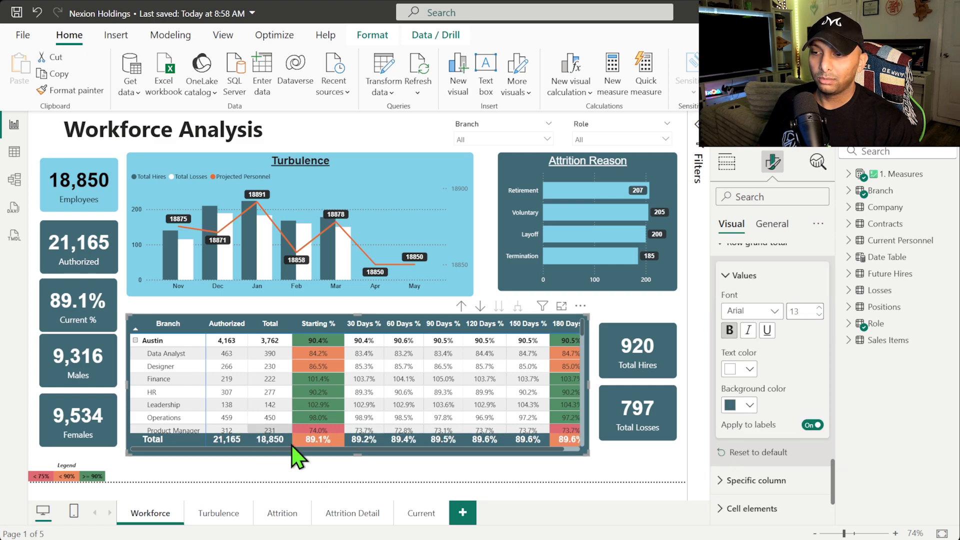
# Step: Set the grid border colour for all sections of the matrix to the recently used dark teal
pyautogui.moveTo(834, 465); pyautogui.dragTo(833, 276)
pyautogui.click(738, 353)
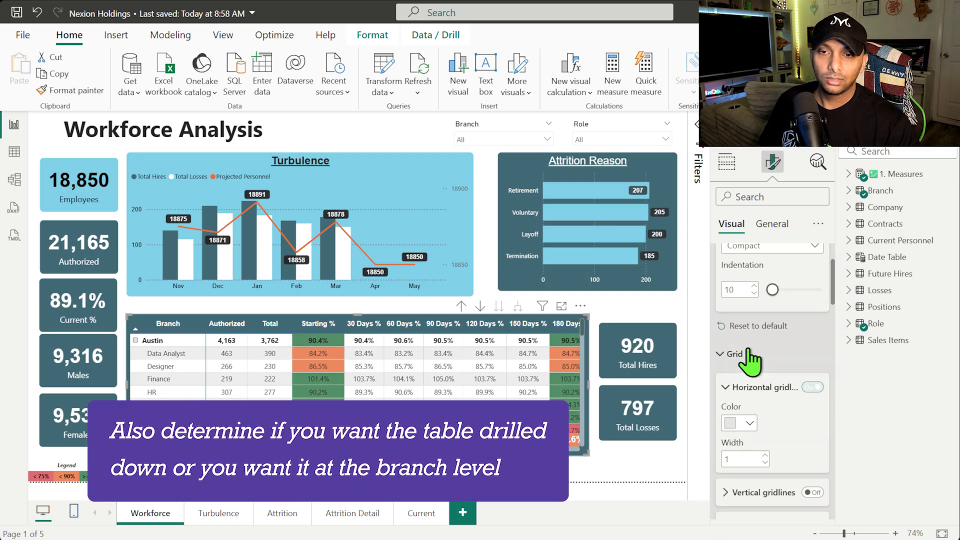
pyautogui.scroll(-2, 825, 295)
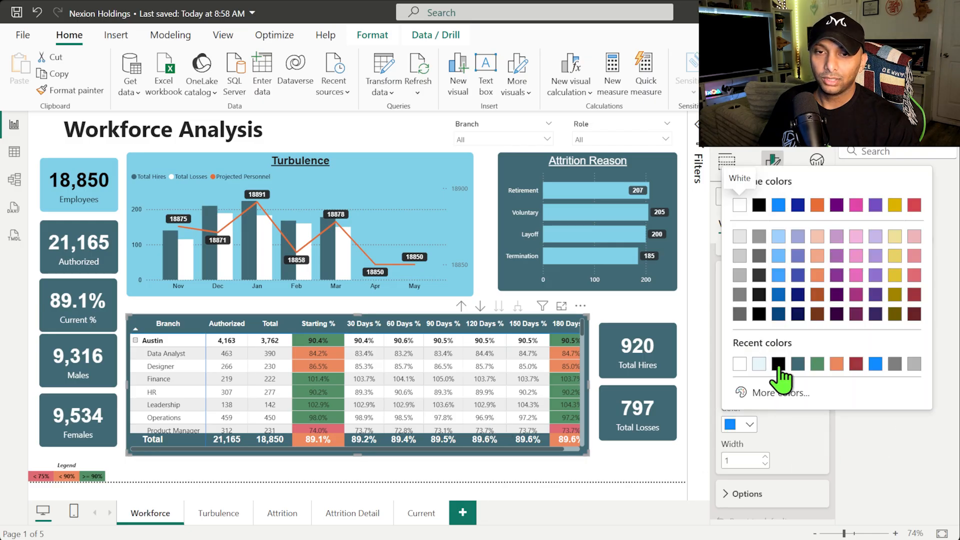
pyautogui.click(796, 365)
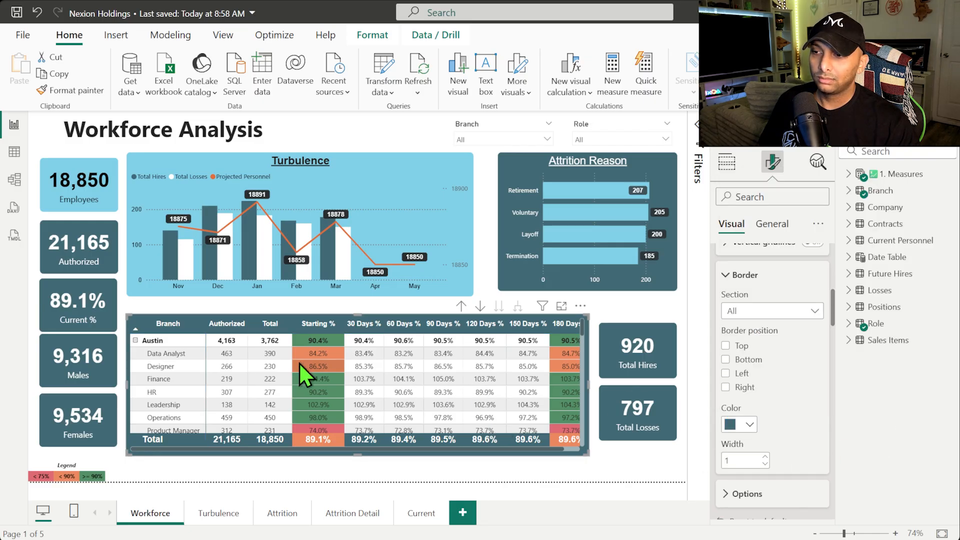
# Step: Try dark teal on the matrix's horizontal gridlines, settle on the recently used pale blue, and deselect the matrix
pyautogui.scroll(3, 831, 328)
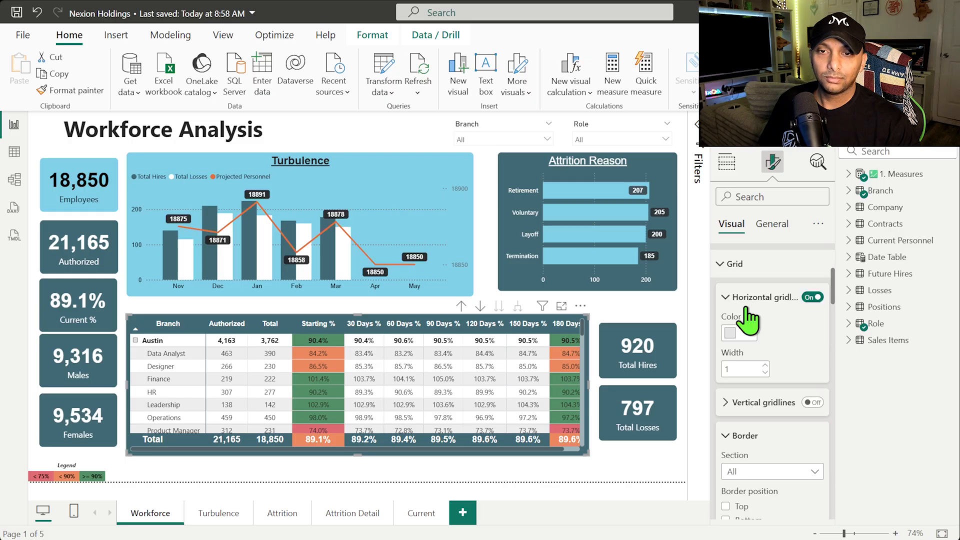
pyautogui.click(746, 332)
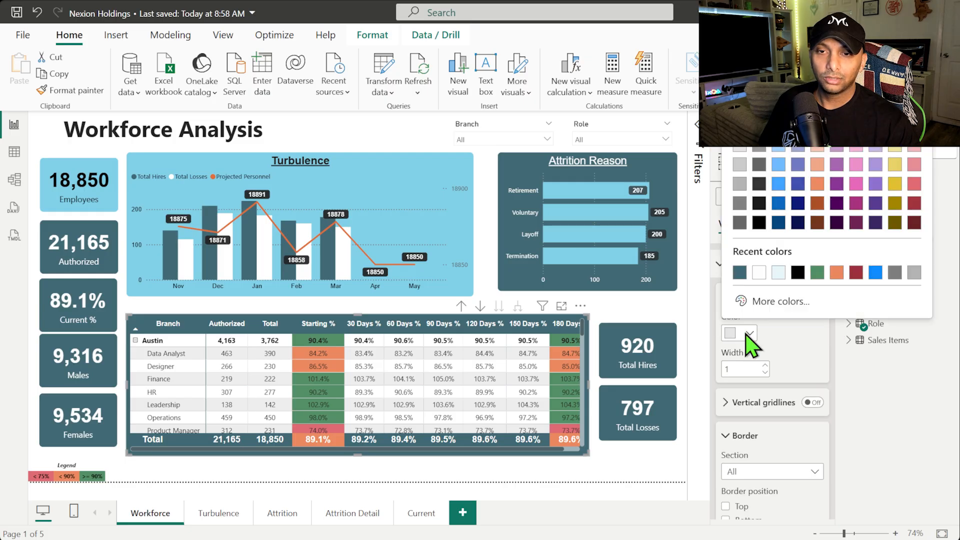
pyautogui.click(740, 273)
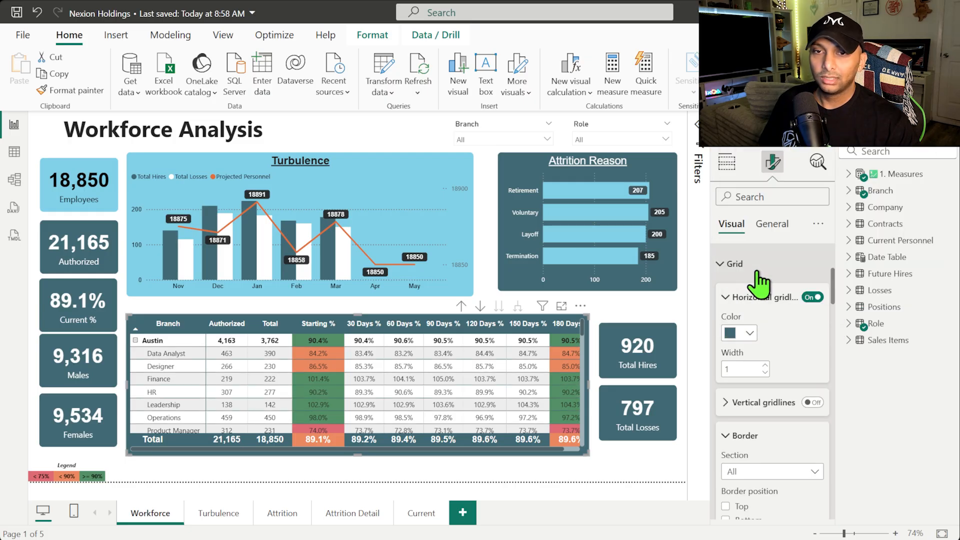
pyautogui.click(747, 332)
pyautogui.click(779, 273)
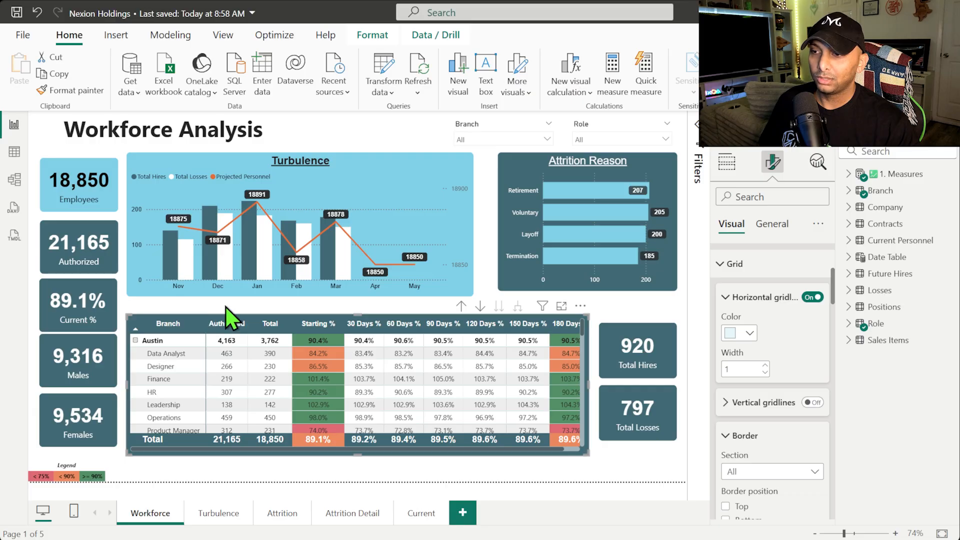
pyautogui.click(284, 301)
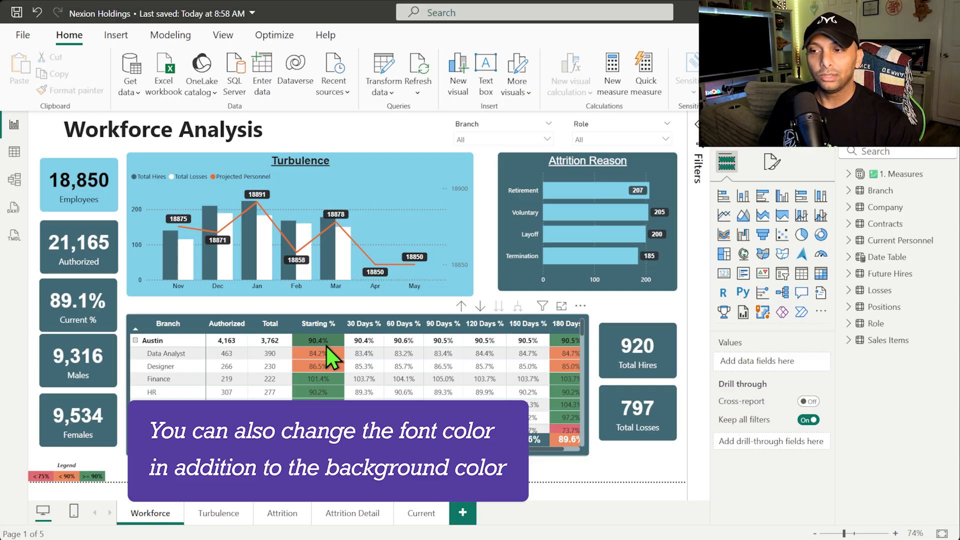
# Step: Widen the Employees card slightly to the left and nudge the Authorized, Current %, Males and Females cards left beneath it
pyautogui.click(102, 195)
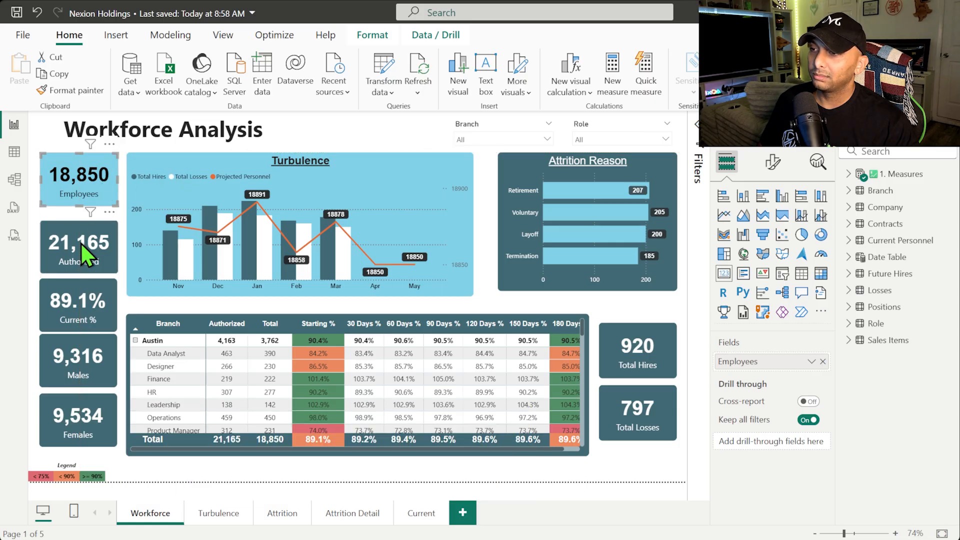
pyautogui.moveTo(44, 205); pyautogui.dragTo(34, 205)
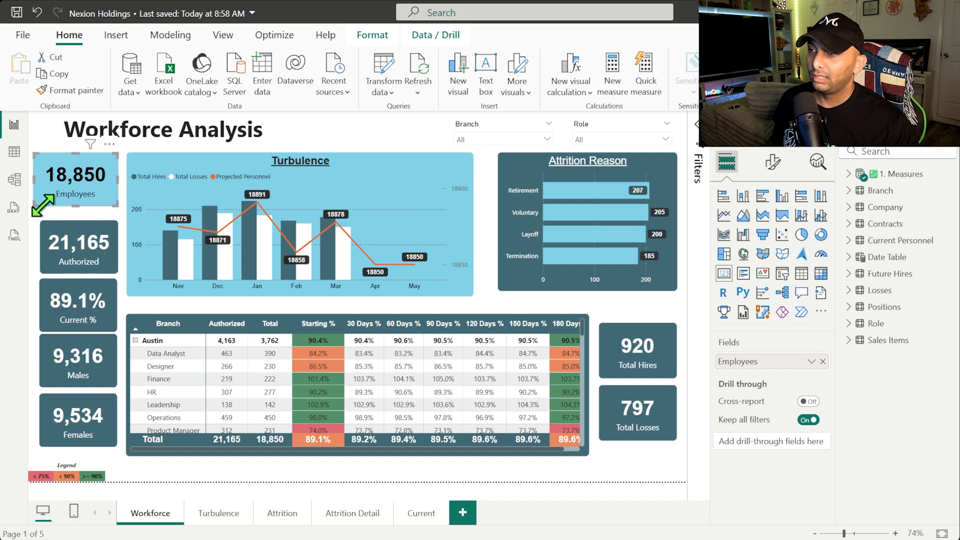
pyautogui.click(98, 245)
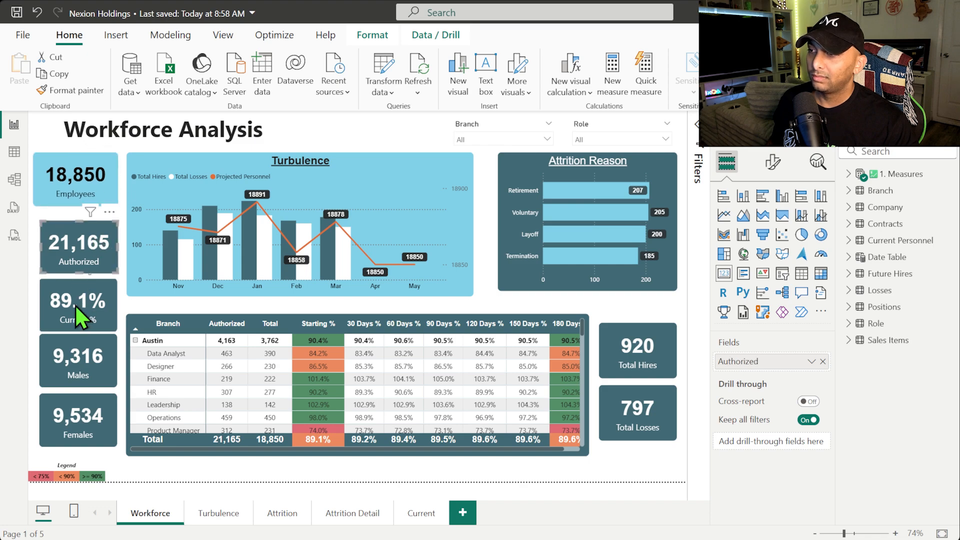
pyautogui.click(76, 306)
pyautogui.keyDown('ctrl'); pyautogui.click(81, 346); pyautogui.keyUp('ctrl')
pyautogui.keyDown('ctrl'); pyautogui.click(80, 405); pyautogui.keyUp('ctrl')
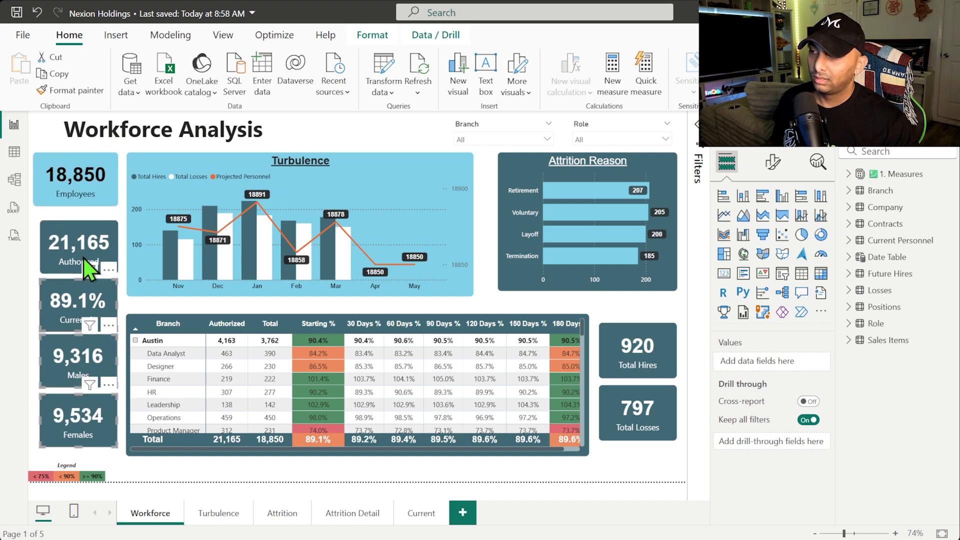
pyautogui.keyDown('ctrl'); pyautogui.click(75, 241); pyautogui.keyUp('ctrl')
pyautogui.press('Left')
pyautogui.press('Left')
pyautogui.press('Left')
pyautogui.press('Left')
pyautogui.press('Left')
pyautogui.press('Left')
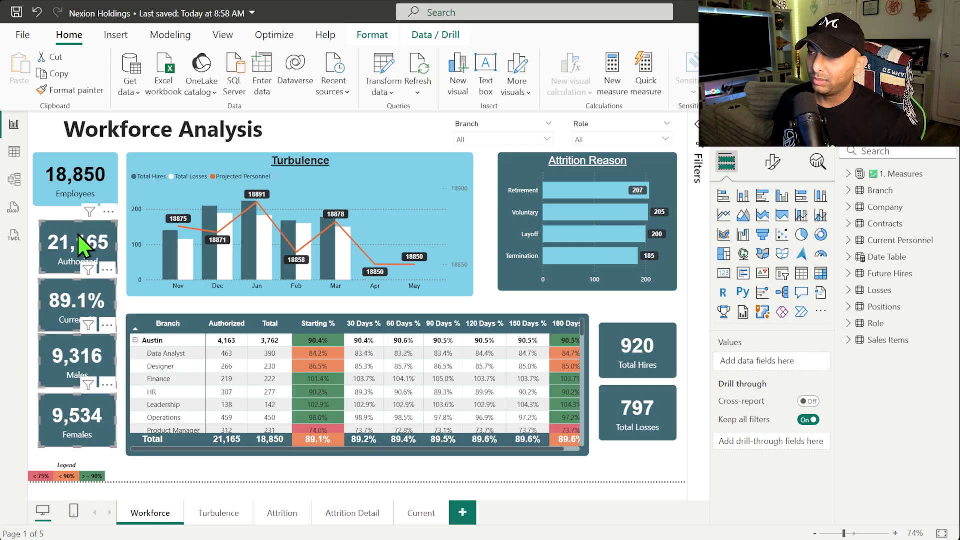
pyautogui.press('Left')
pyautogui.press('Left')
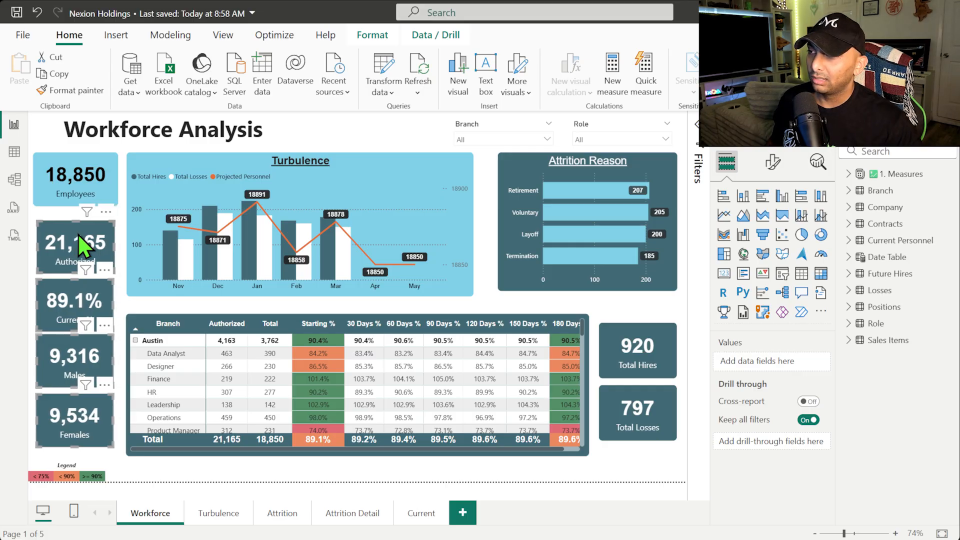
# Step: Nudge the Authorized, Current %, Males and Females cards up together, closer to the Employees card
pyautogui.click(81, 196)
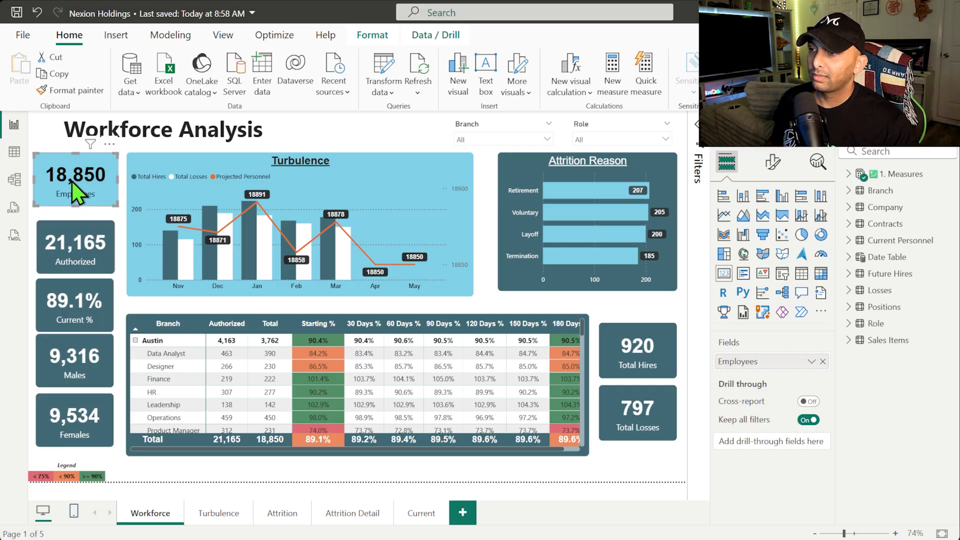
pyautogui.click(80, 268)
pyautogui.keyDown('ctrl'); pyautogui.click(76, 320); pyautogui.keyUp('ctrl')
pyautogui.keyDown('ctrl'); pyautogui.click(76, 356); pyautogui.keyUp('ctrl')
pyautogui.keyDown('ctrl'); pyautogui.click(70, 400); pyautogui.keyUp('ctrl')
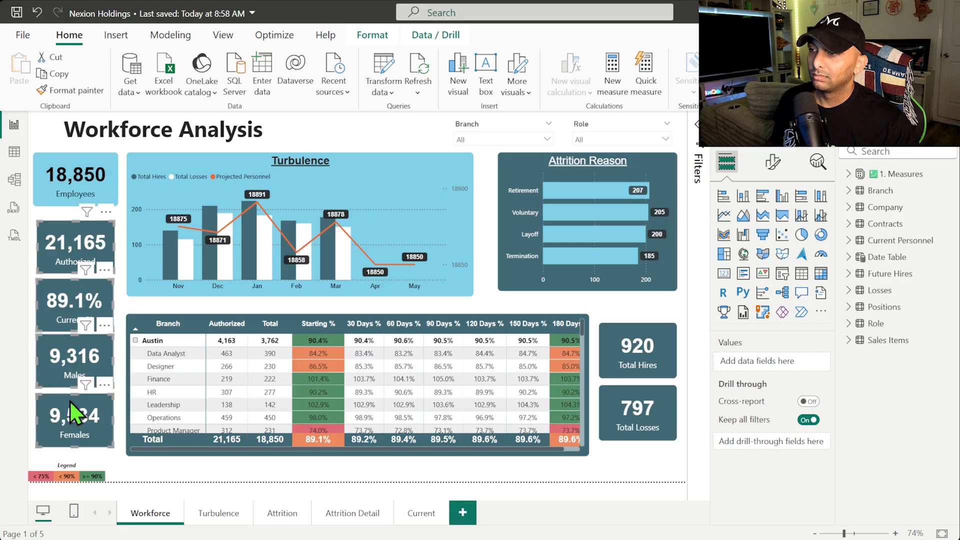
pyautogui.press('Up')
pyautogui.press('Up')
pyautogui.press('Up')
pyautogui.press('Up')
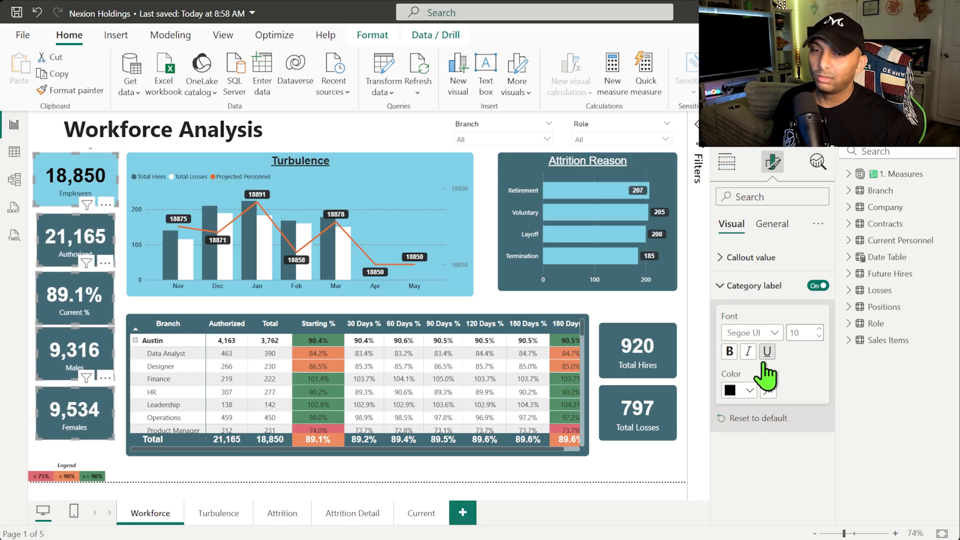
# Step: Italicise the category labels of the Employees, Authorized, Current %, Males and Females cards
pyautogui.click(757, 351)
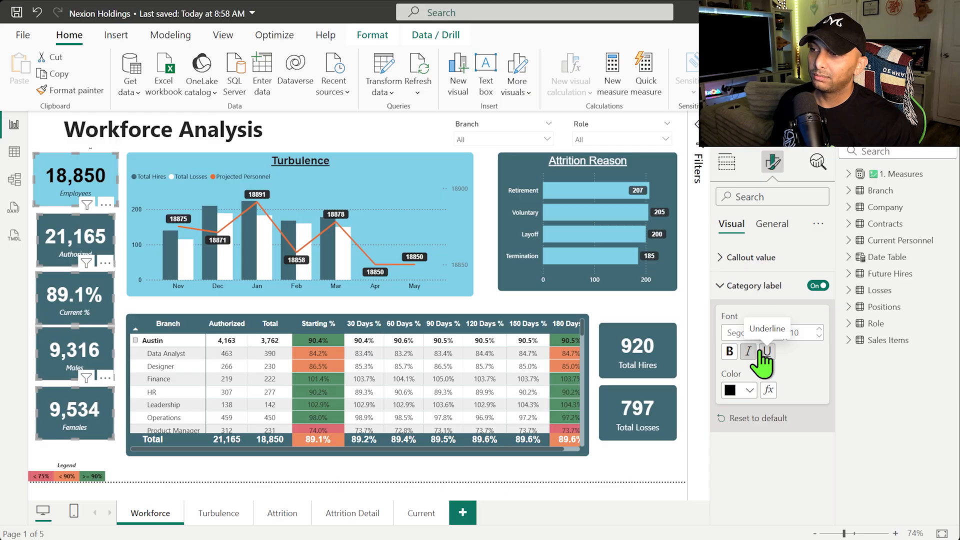
# Step: Set the five left-hand KPI cards' category labels to Arial and copy the Current % card's formatting onto the Total Hires and Total Losses cards
pyautogui.click(746, 333)
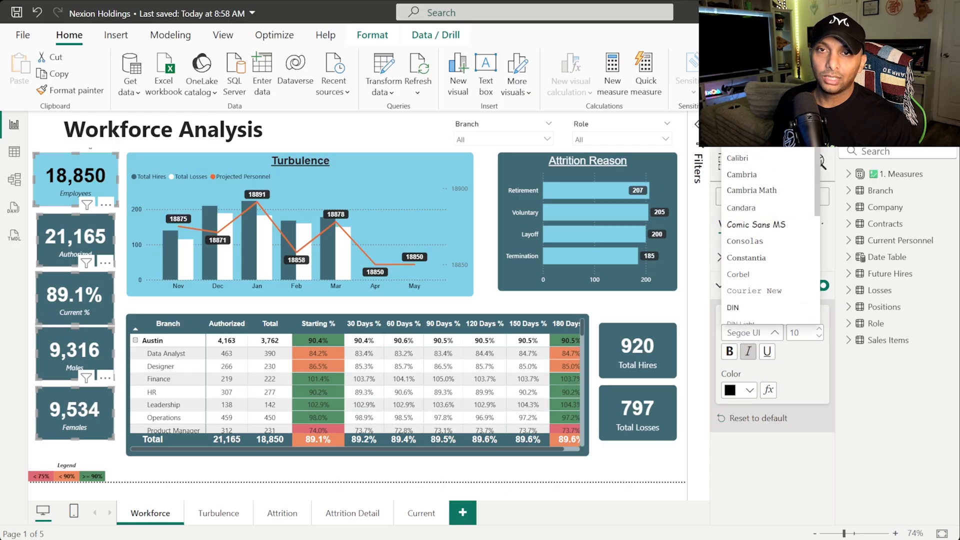
pyautogui.click(736, 109)
pyautogui.click(637, 351)
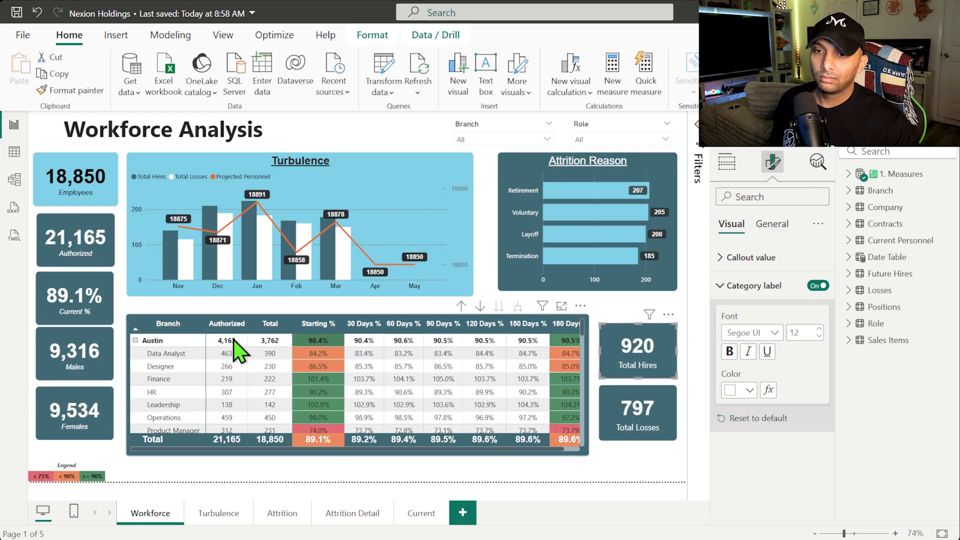
pyautogui.click(64, 320)
pyautogui.click(70, 90)
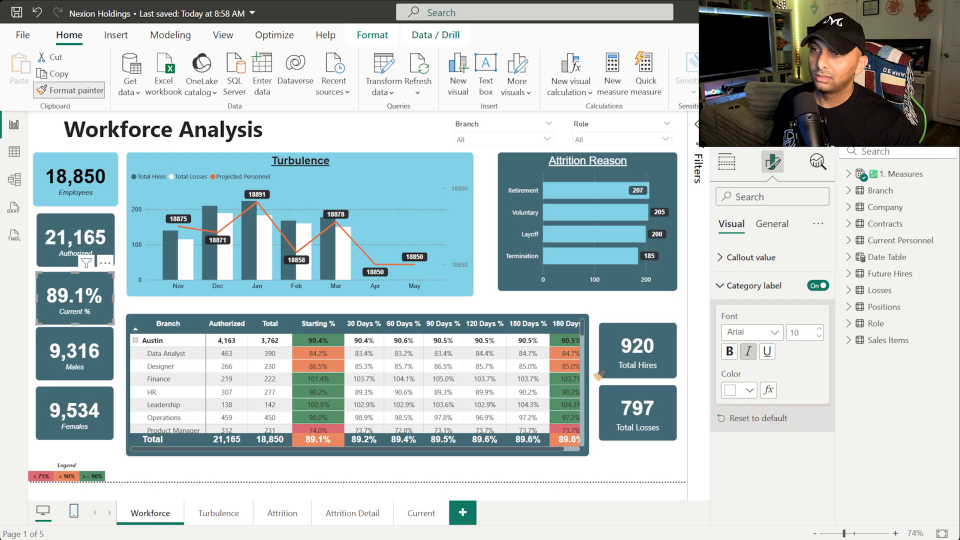
pyautogui.click(649, 355)
pyautogui.click(646, 398)
# Step: Try dark teal and the recently used pale blue as the background of the Branch and Role slicers
pyautogui.click(500, 138)
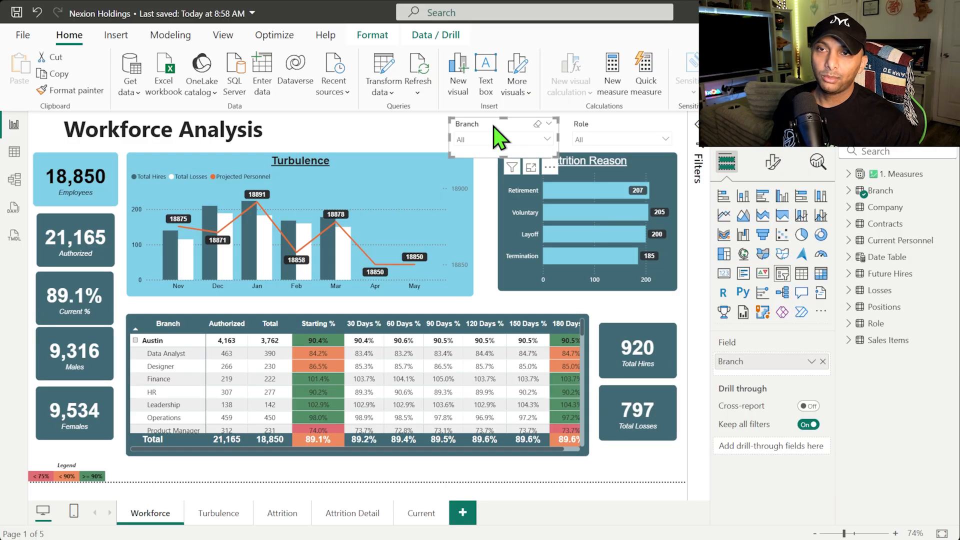
pyautogui.keyDown('ctrl'); pyautogui.click(611, 126); pyautogui.keyUp('ctrl')
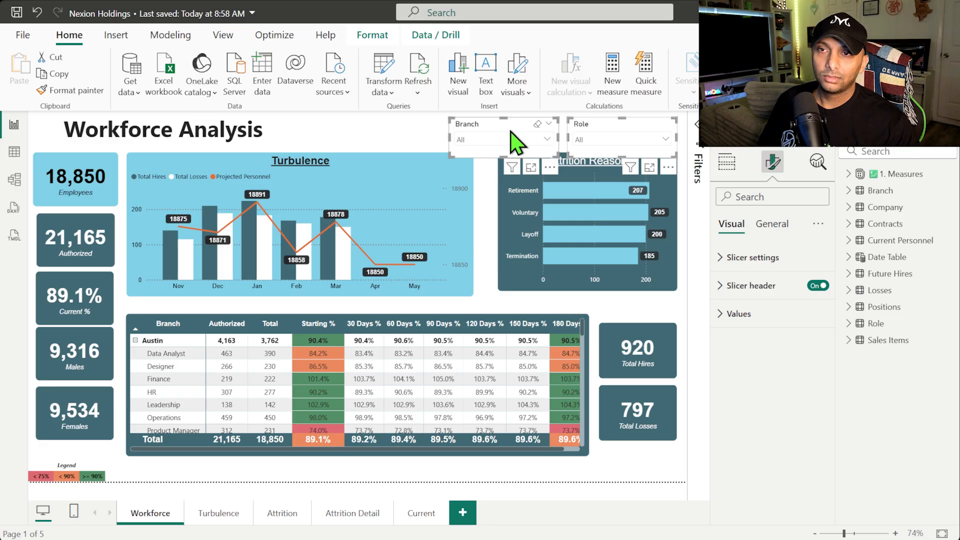
pyautogui.click(779, 226)
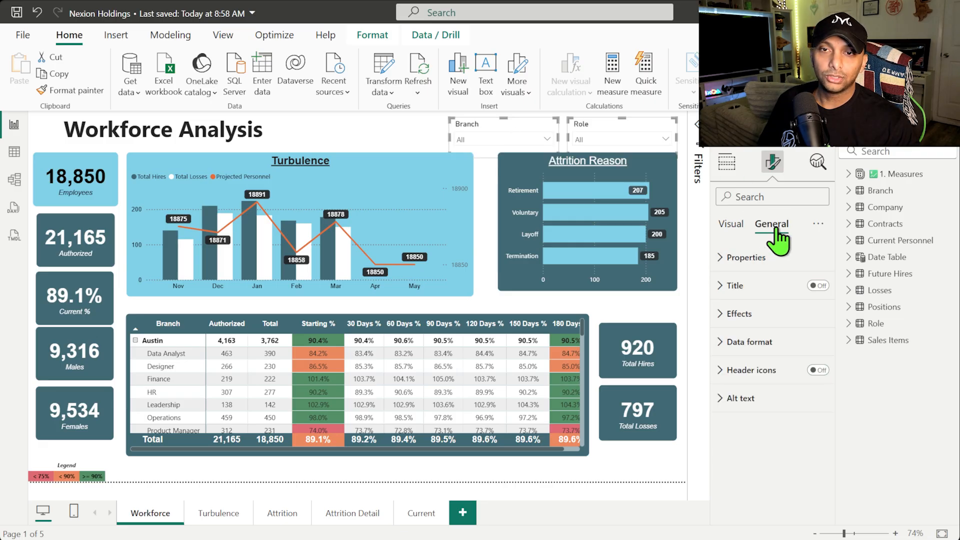
pyautogui.click(750, 312)
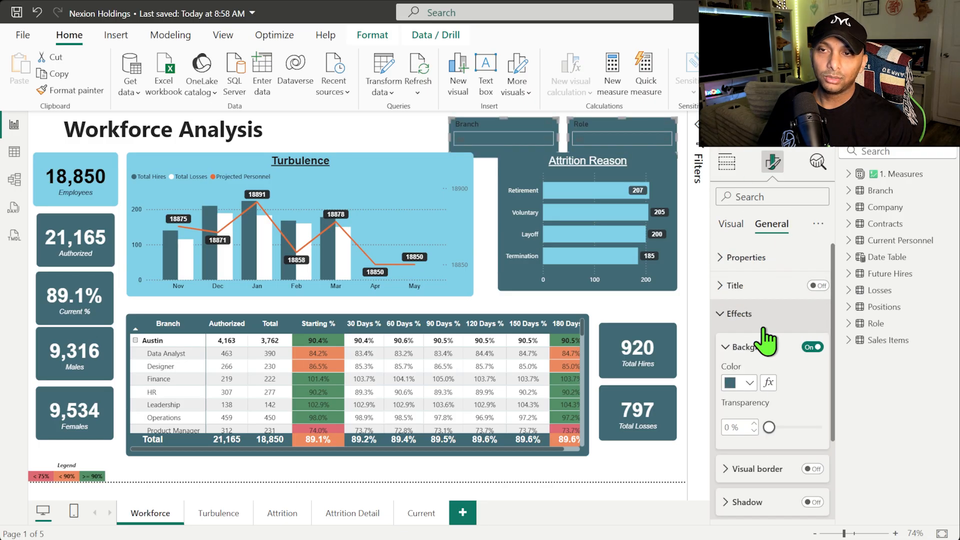
pyautogui.click(749, 381)
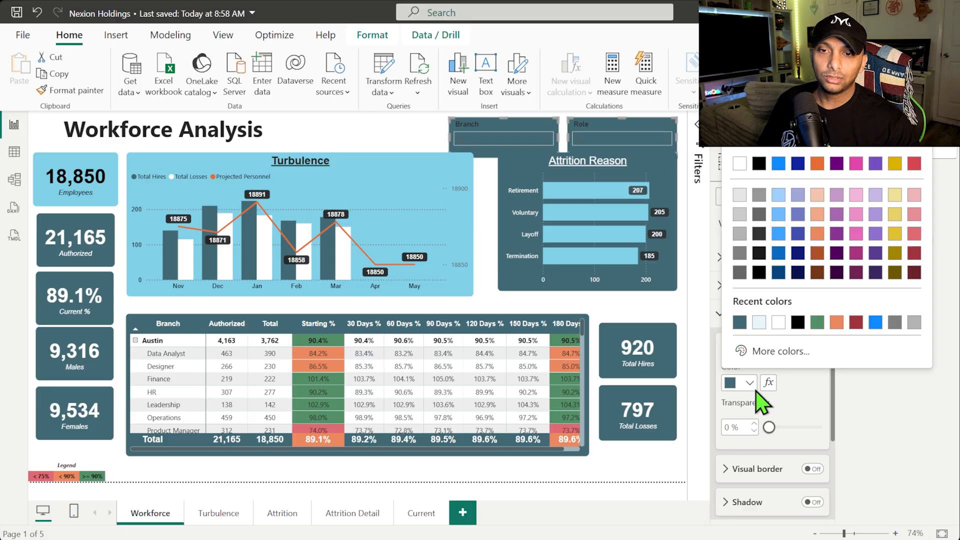
pyautogui.click(759, 323)
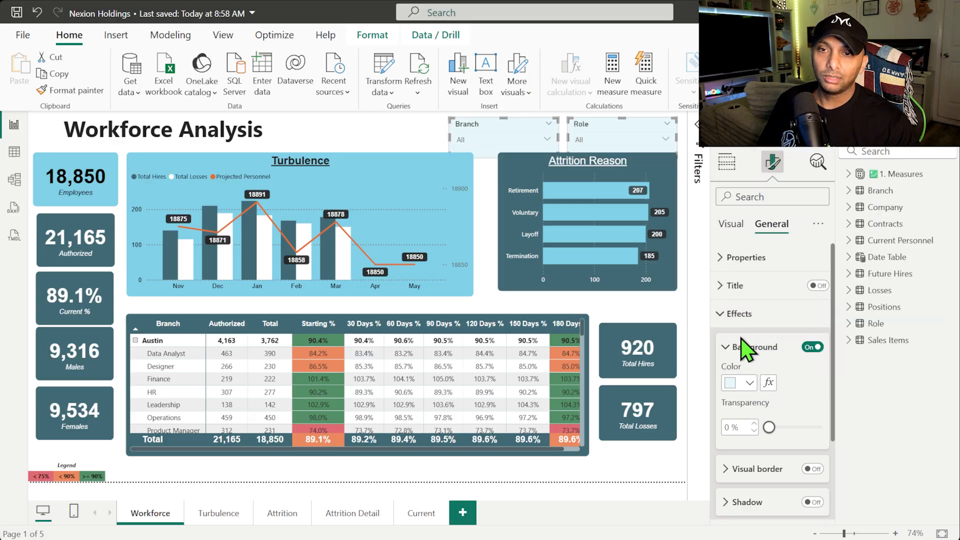
pyautogui.click(750, 383)
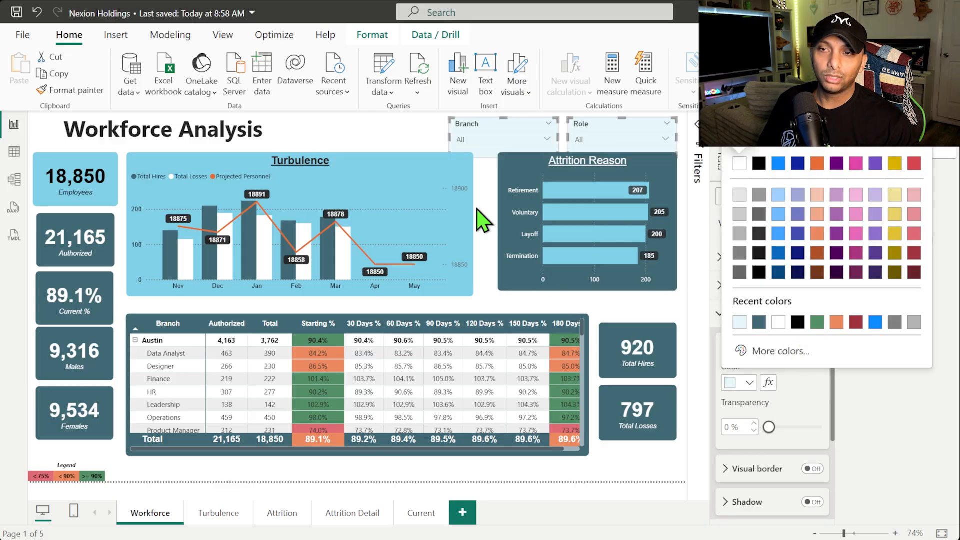
# Step: Copy the Employees card's formatting onto the Branch and Role slicers and check the Branch dropdown list
pyautogui.click(67, 170)
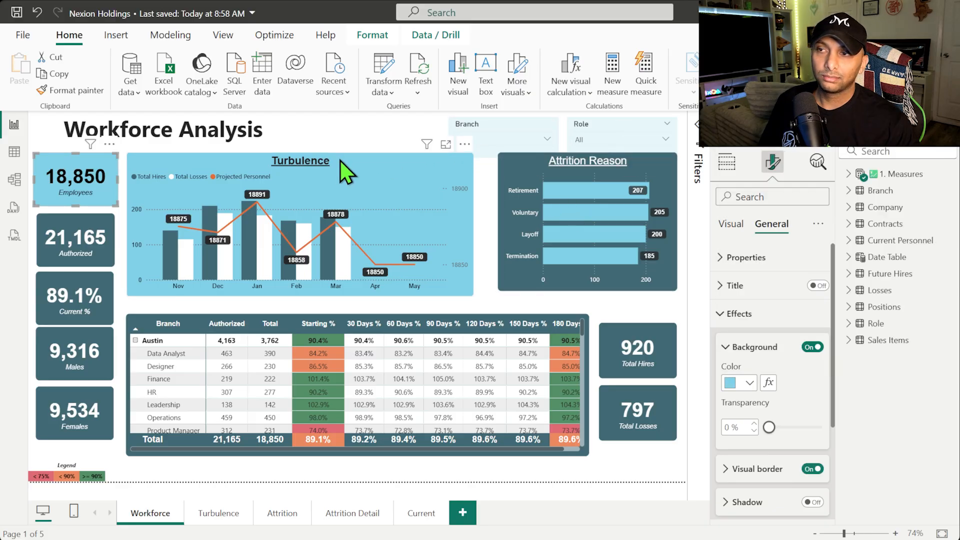
pyautogui.click(48, 92)
pyautogui.click(511, 129)
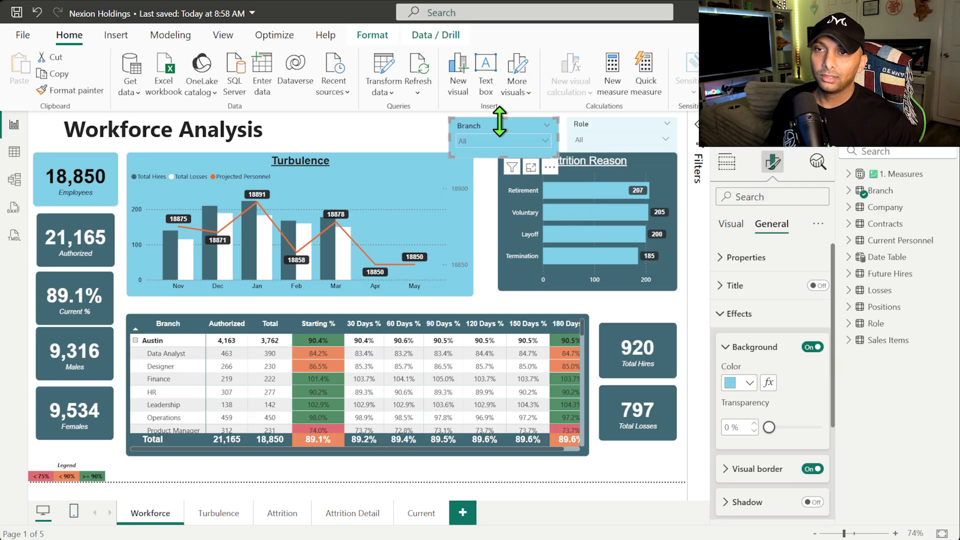
pyautogui.click(85, 95)
pyautogui.click(633, 126)
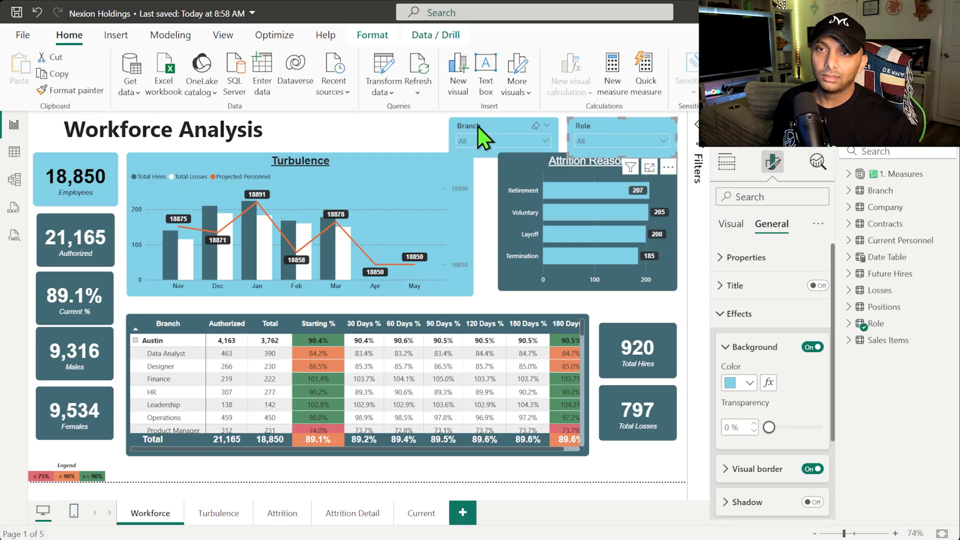
pyautogui.click(435, 138)
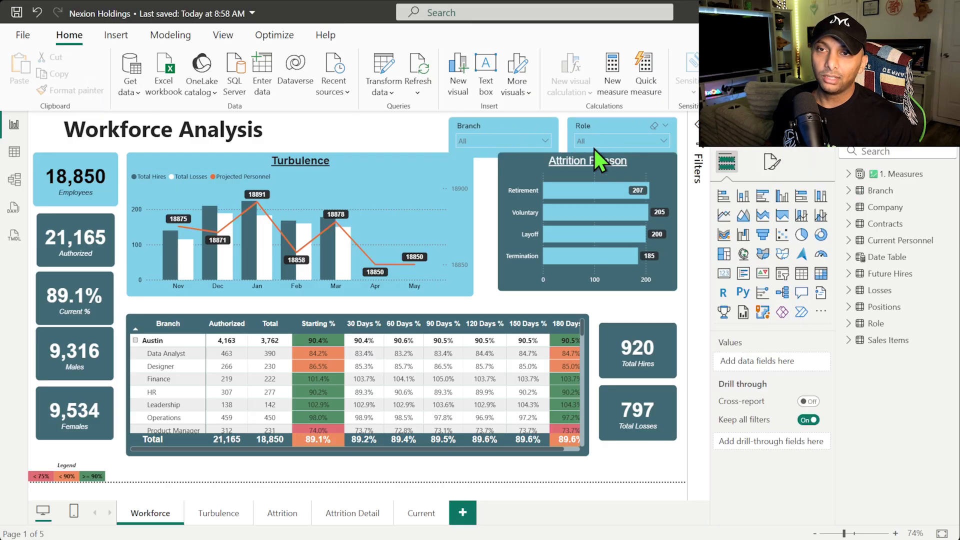
pyautogui.click(505, 141)
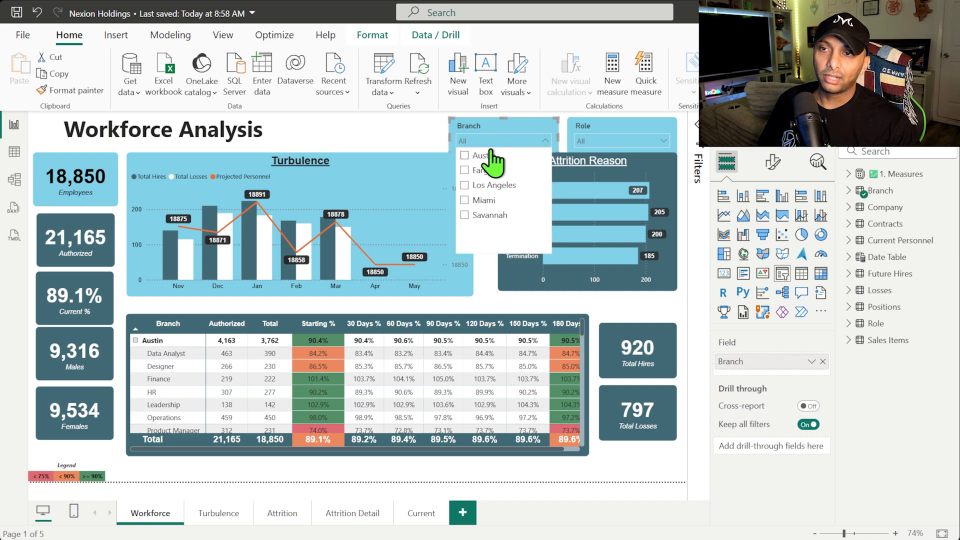
pyautogui.click(404, 145)
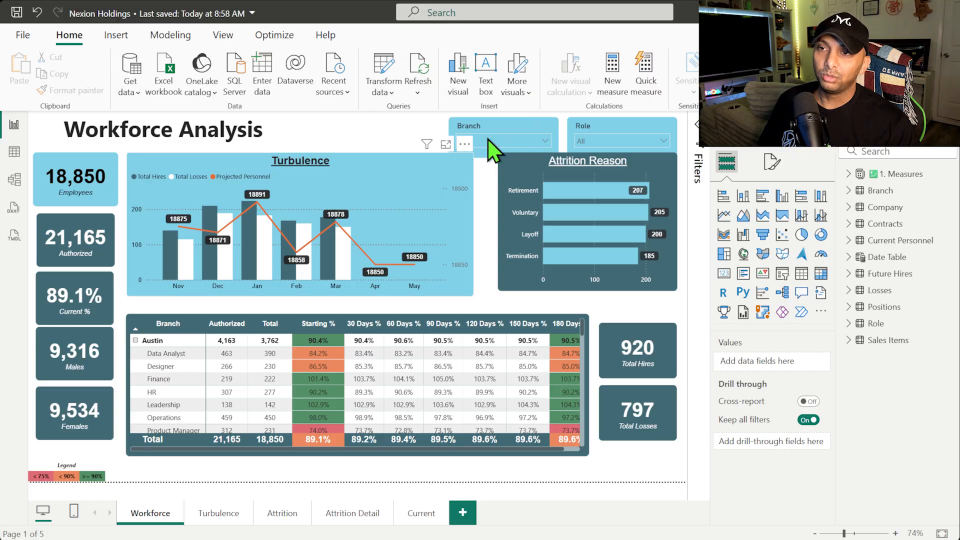
# Step: Select the Branch and Role slicers together and turn off their background
pyautogui.click(487, 126)
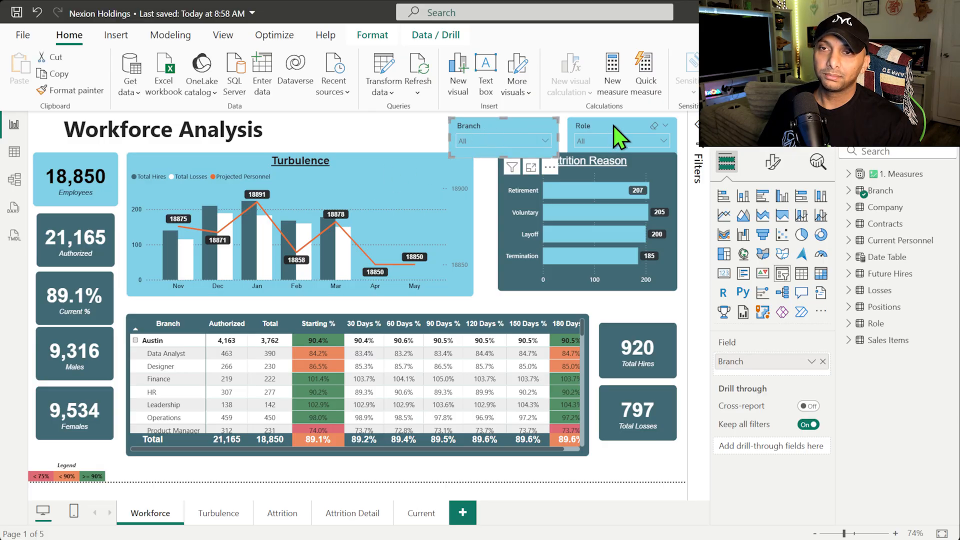
pyautogui.click(619, 136)
pyautogui.keyDown('ctrl'); pyautogui.click(498, 132); pyautogui.keyUp('ctrl')
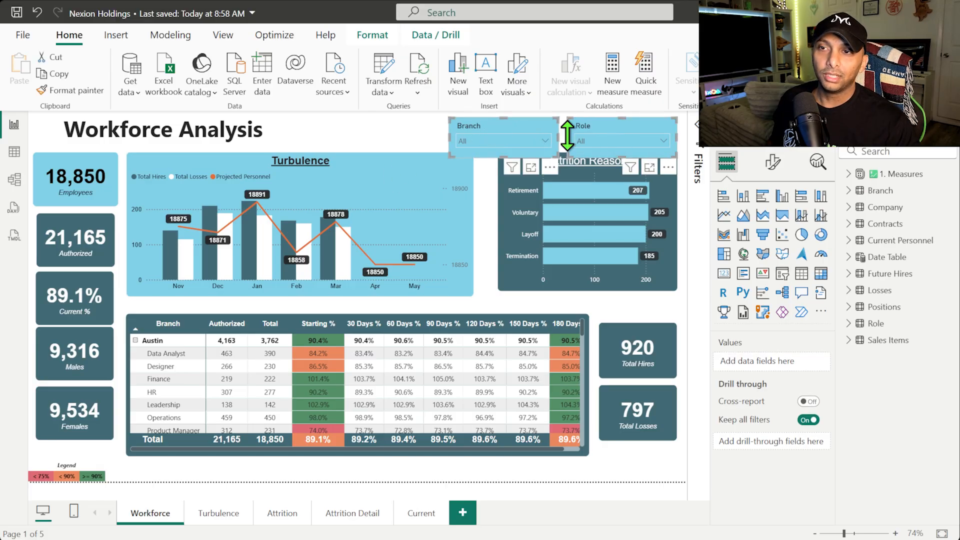
pyautogui.click(771, 164)
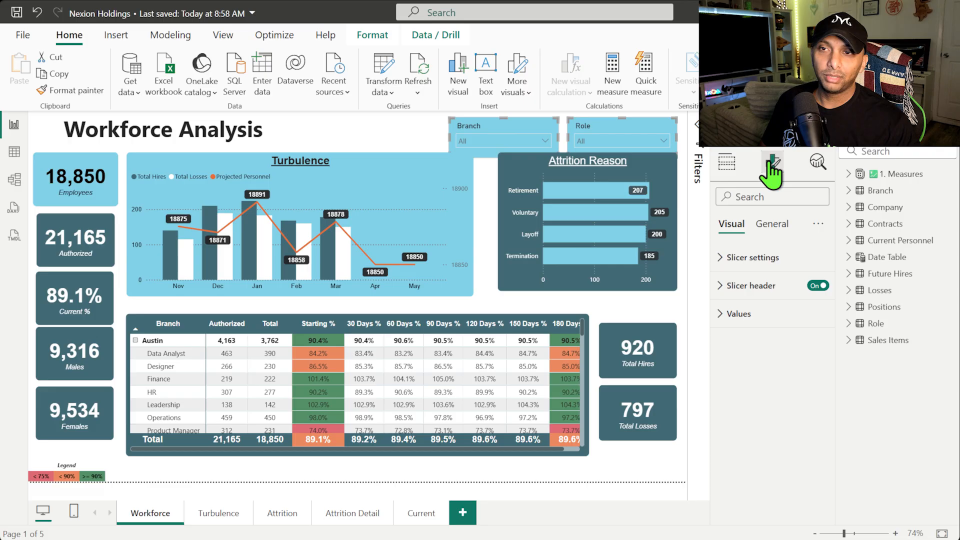
pyautogui.click(772, 225)
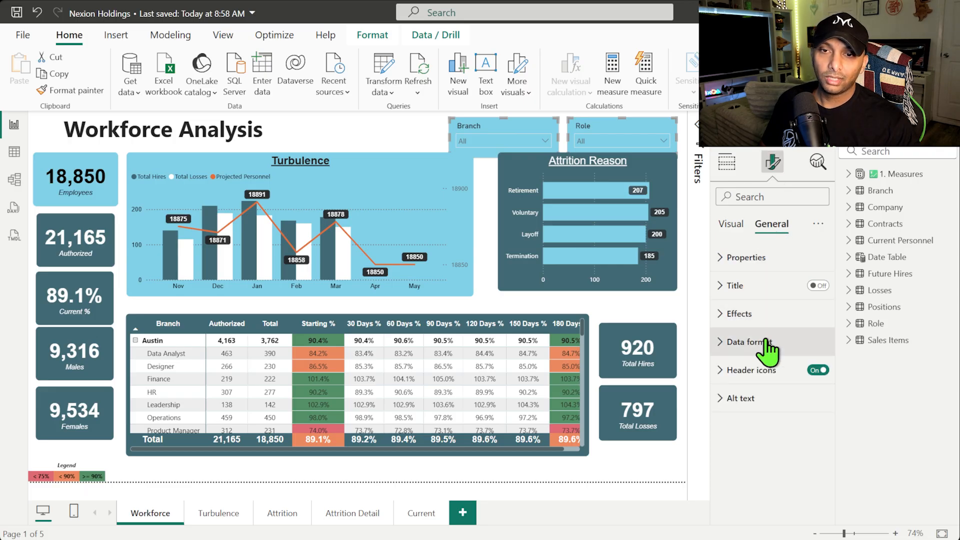
pyautogui.click(748, 314)
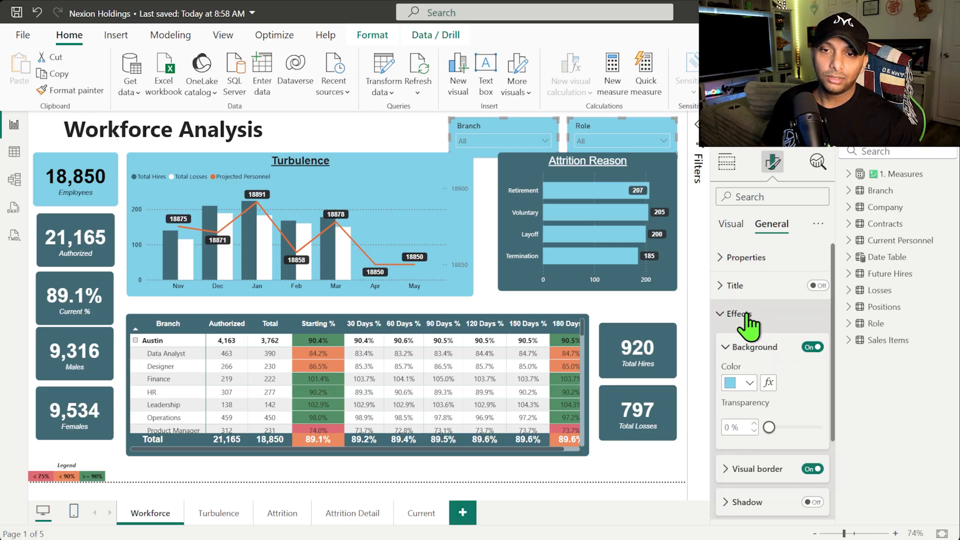
pyautogui.click(748, 384)
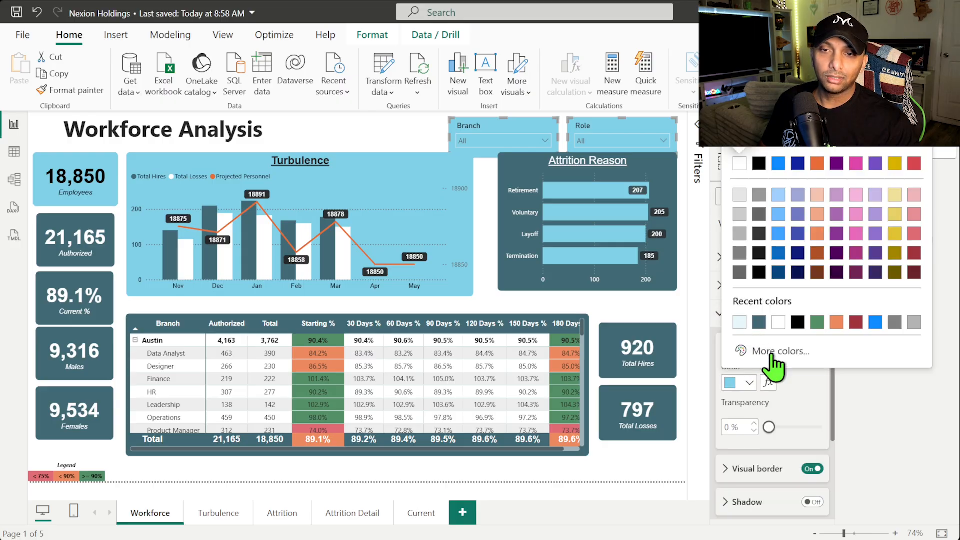
pyautogui.click(748, 384)
pyautogui.click(813, 347)
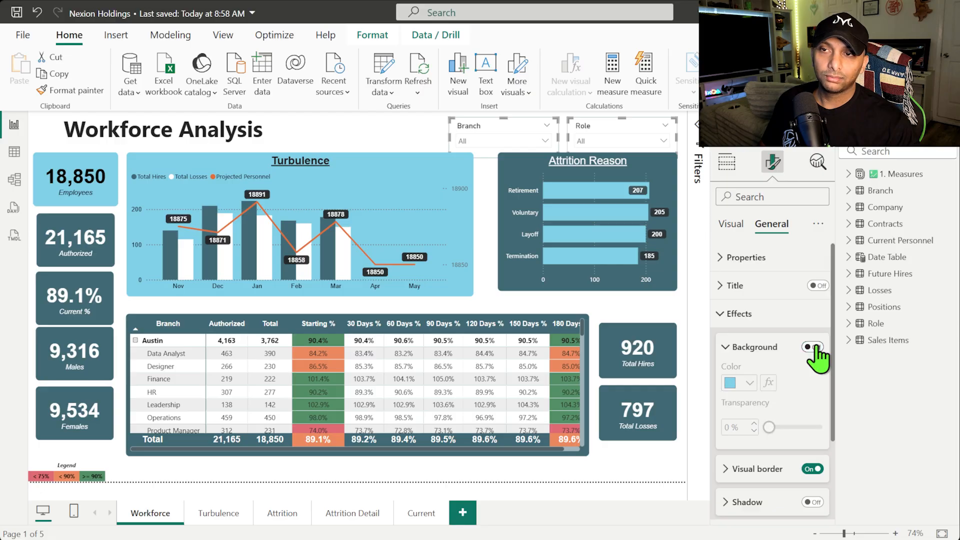
# Step: Set the visual border width of both slicers to 2 px
pyautogui.click(762, 468)
pyautogui.scroll(-4, 786, 385)
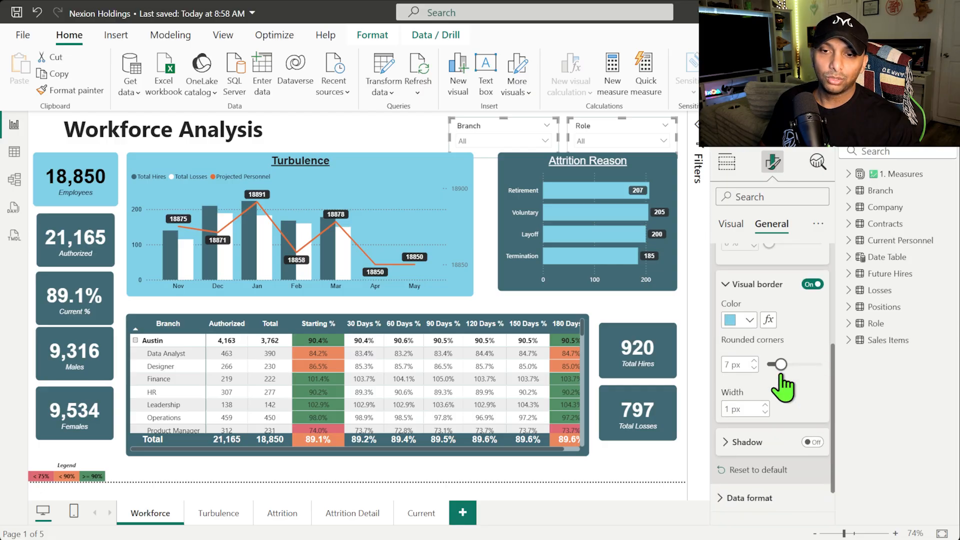
pyautogui.click(766, 406)
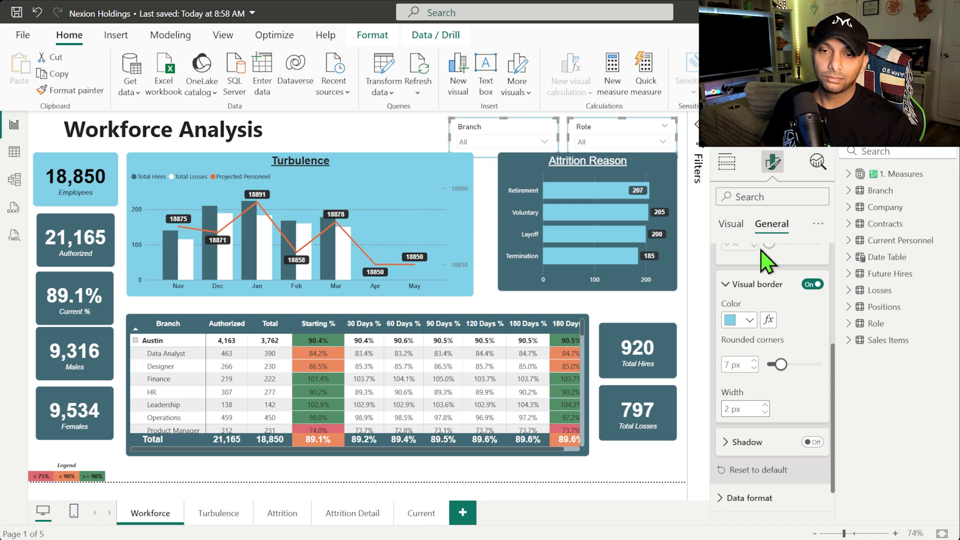
# Step: Resize the Branch and Role slicers to a height of 60 and a width of 200
pyautogui.scroll(4, 758, 350)
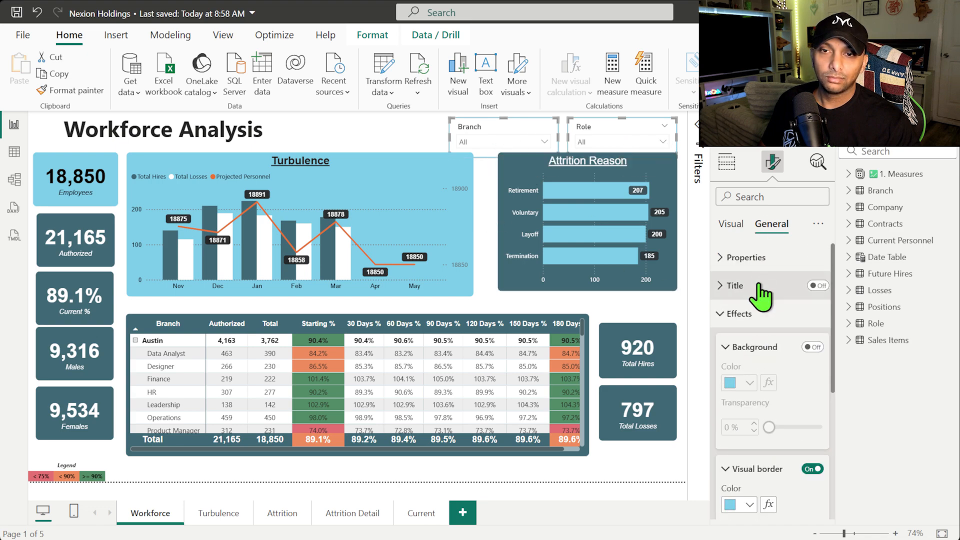
pyautogui.click(764, 257)
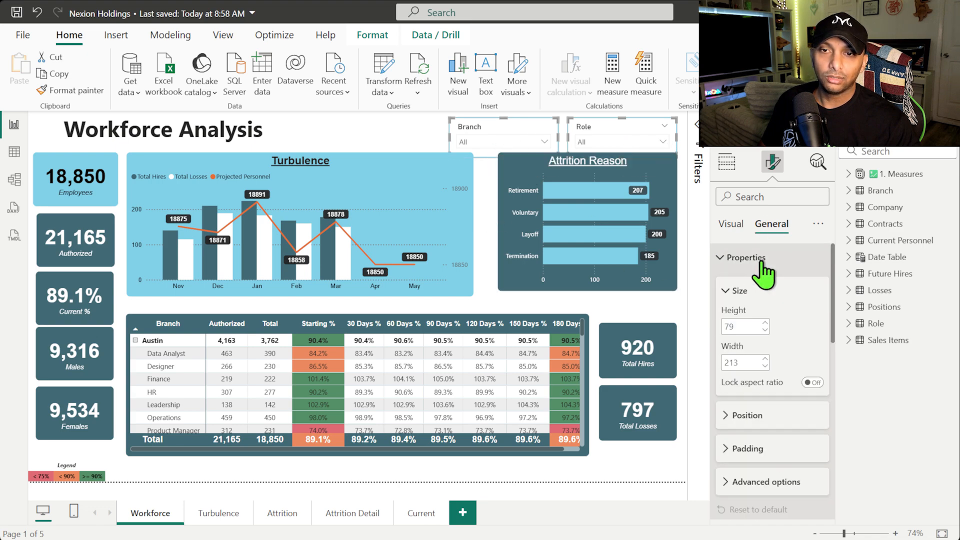
pyautogui.click(766, 331)
pyautogui.click(766, 331)
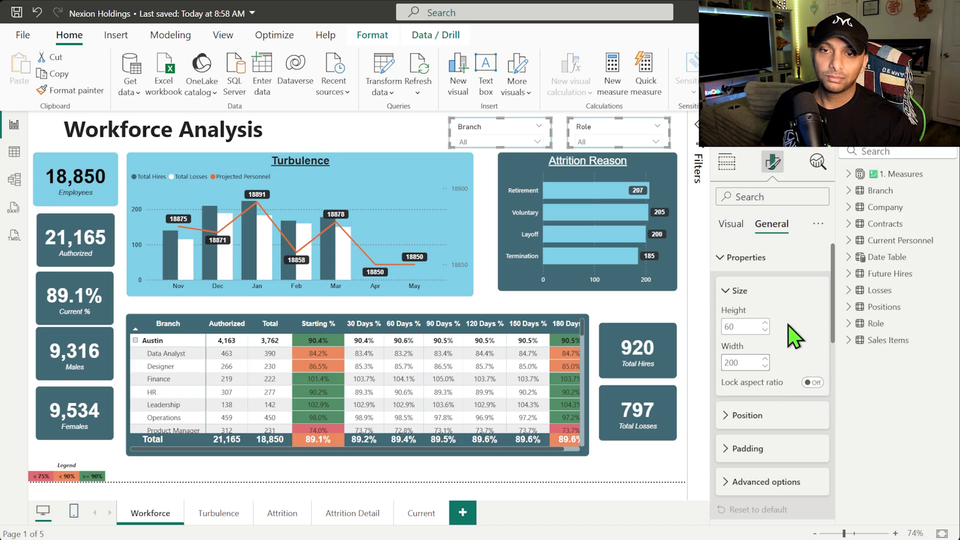
# Step: Format the header text of both slicers as bold italic Arial, size 9
pyautogui.click(731, 224)
pyautogui.click(746, 290)
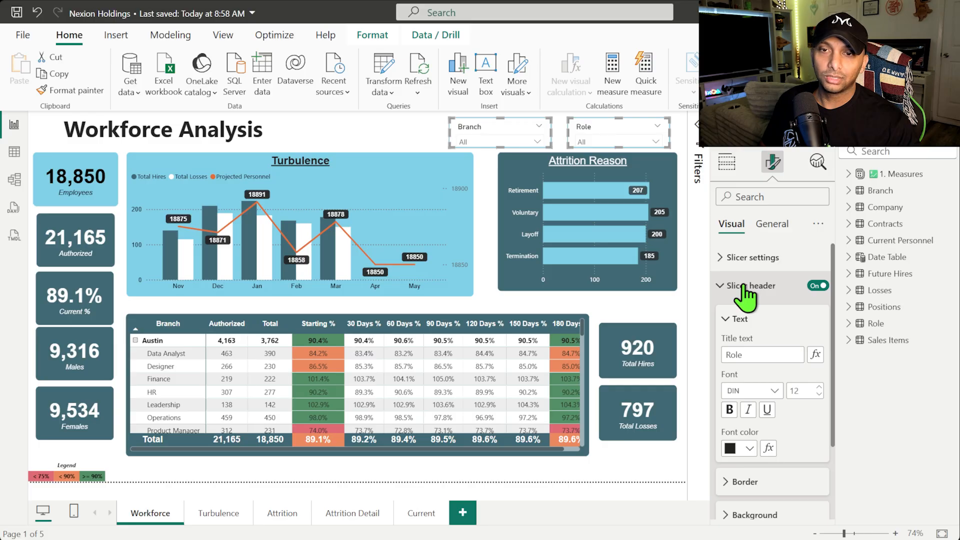
pyautogui.click(730, 410)
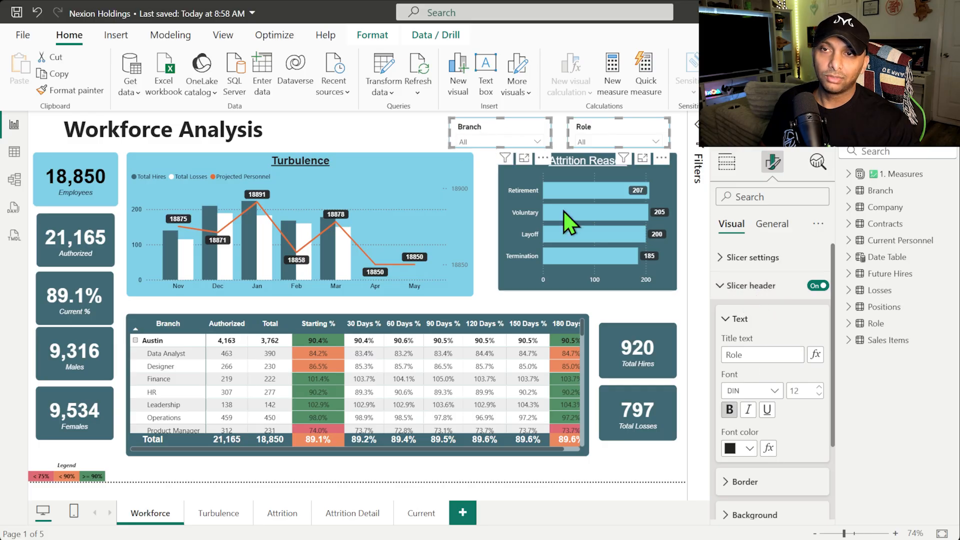
pyautogui.click(758, 392)
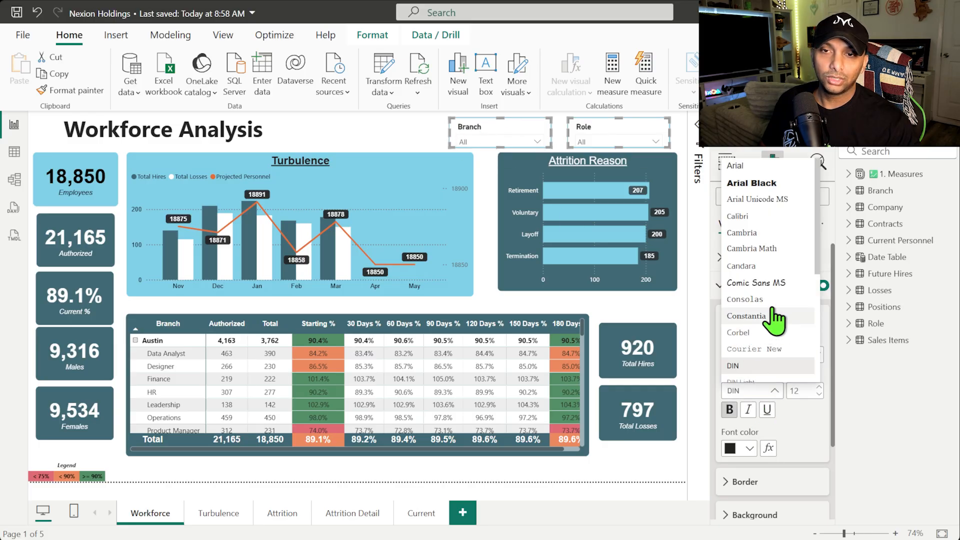
pyautogui.click(748, 165)
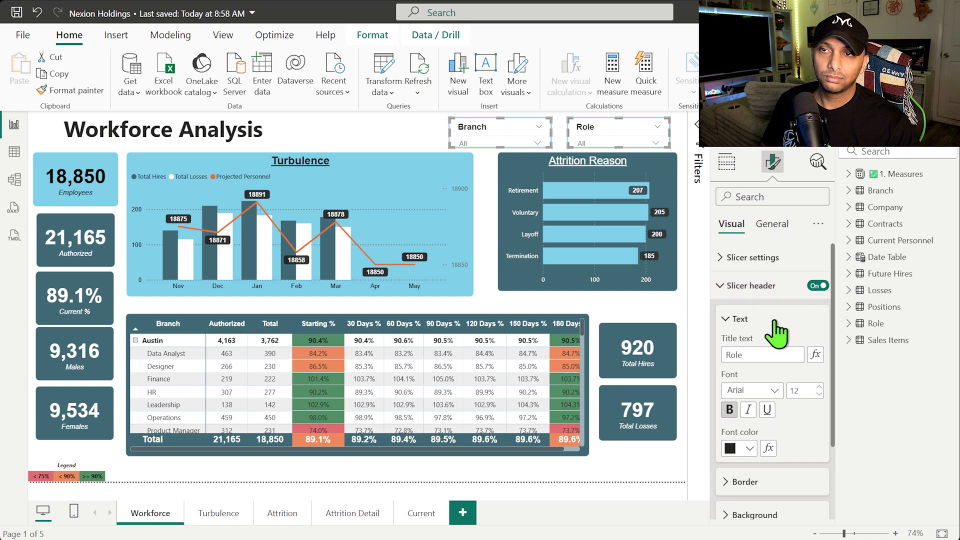
pyautogui.click(749, 410)
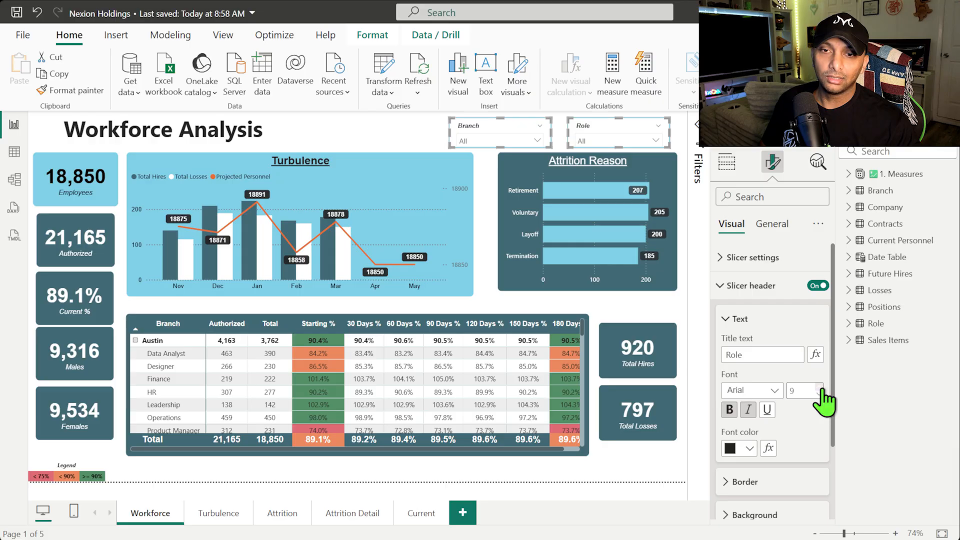
# Step: Format the value text of both slicers as bold Arial, size 13, in light blue
pyautogui.scroll(-2, 788, 447)
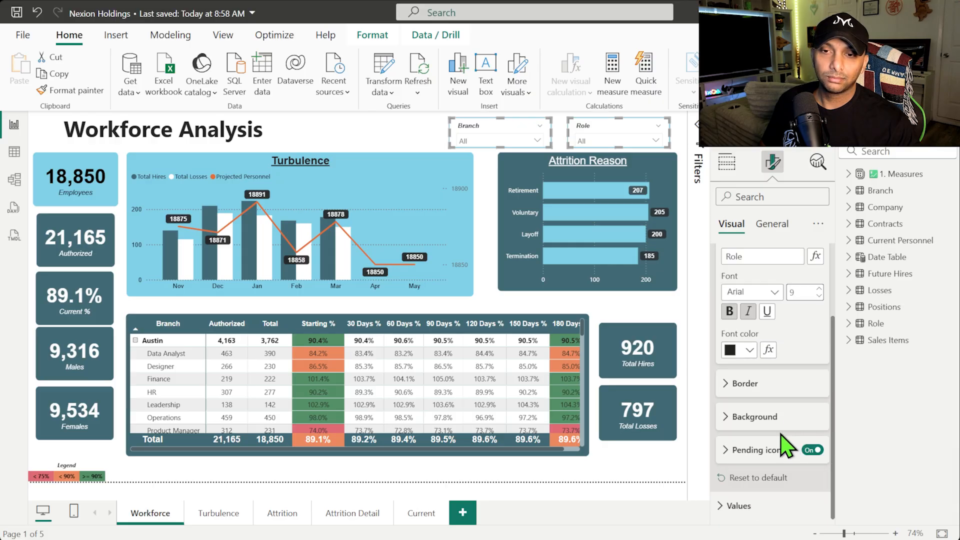
pyautogui.click(750, 507)
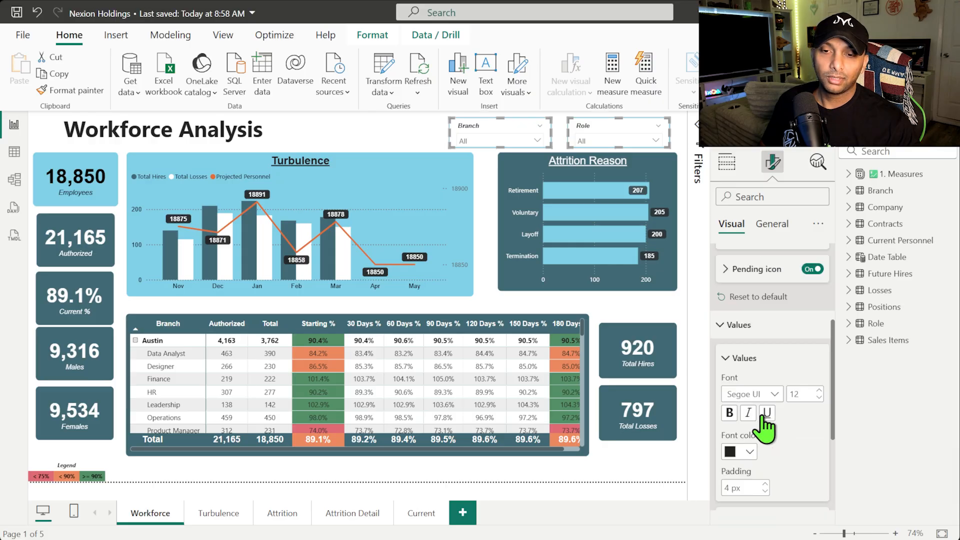
pyautogui.scroll(-2, 765, 407)
pyautogui.click(748, 377)
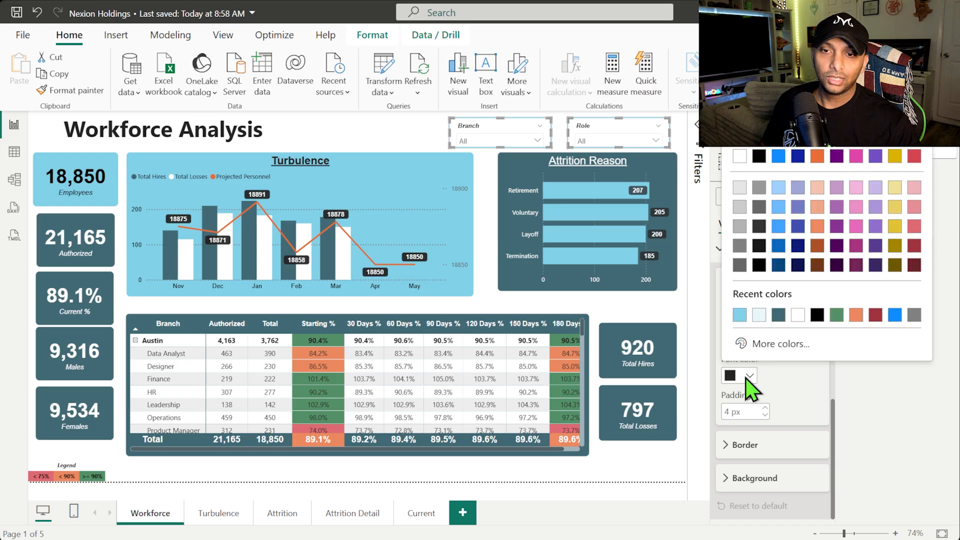
pyautogui.click(740, 315)
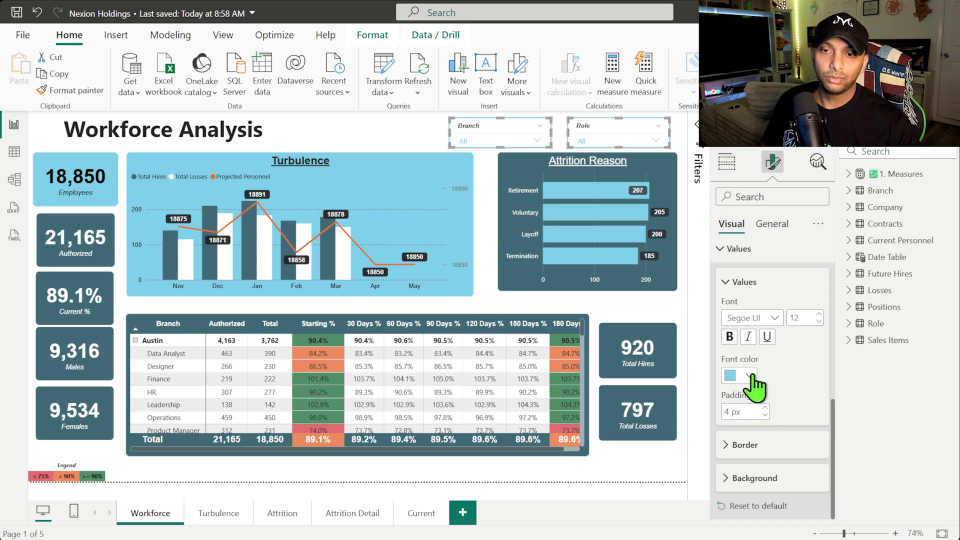
pyautogui.click(819, 315)
# Step: Give the values of both slicers a dark teal background and a white font color
pyautogui.click(757, 468)
pyautogui.scroll(-2, 777, 424)
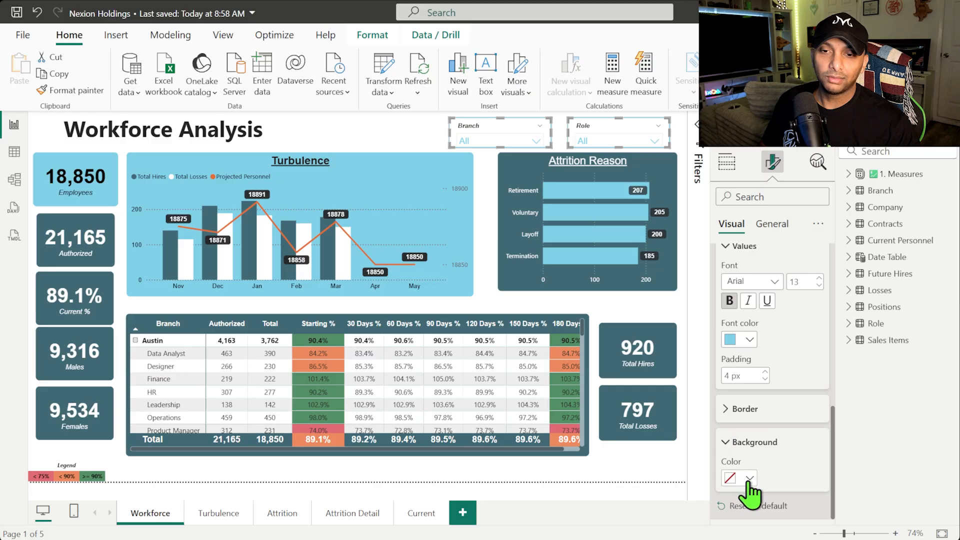
pyautogui.click(744, 477)
pyautogui.click(742, 421)
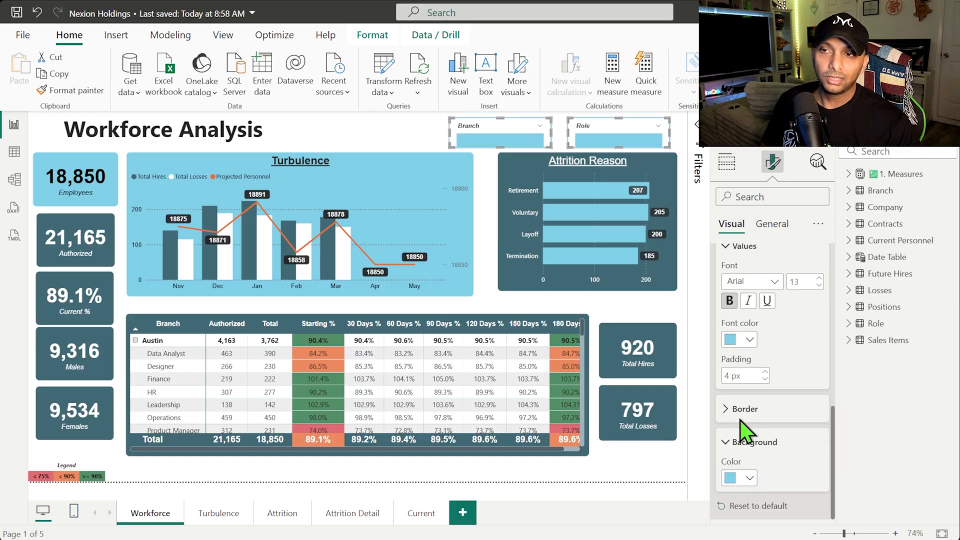
pyautogui.click(750, 479)
pyautogui.click(779, 355)
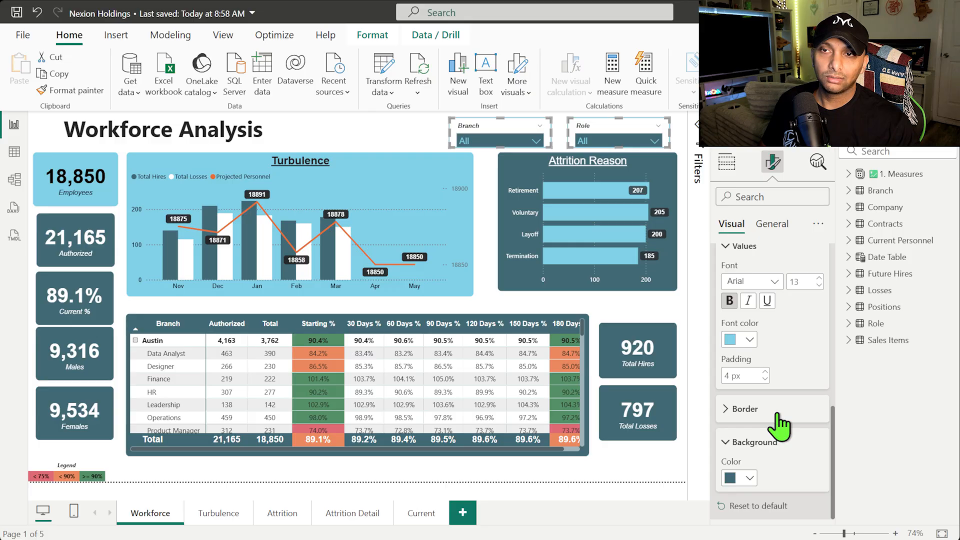
pyautogui.click(745, 341)
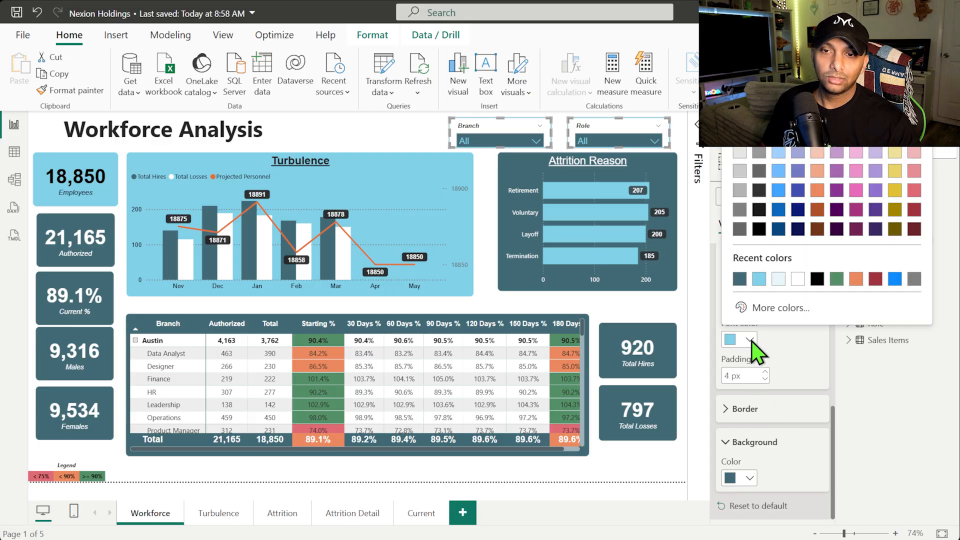
pyautogui.click(798, 279)
# Step: Set the visual border color of both slicers to dark teal #416974
pyautogui.click(774, 225)
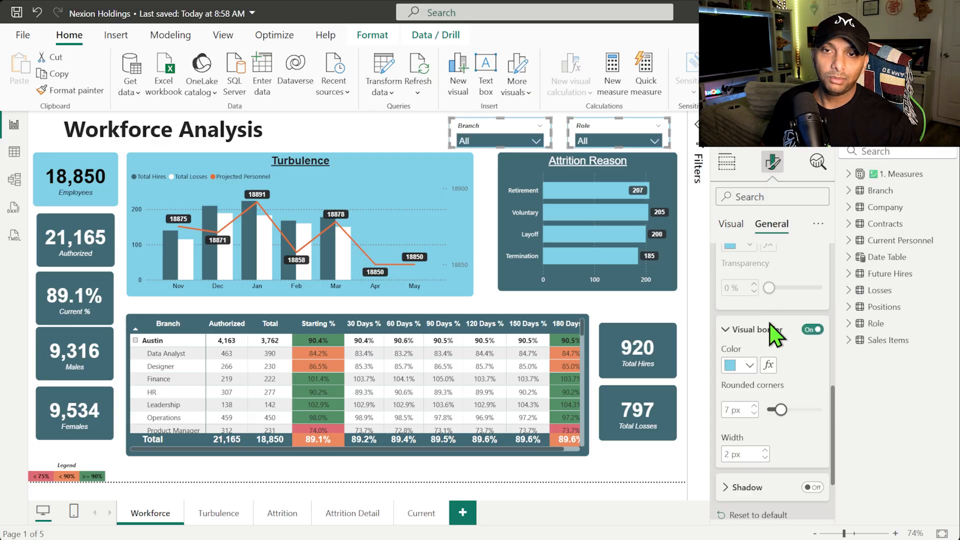
pyautogui.click(749, 366)
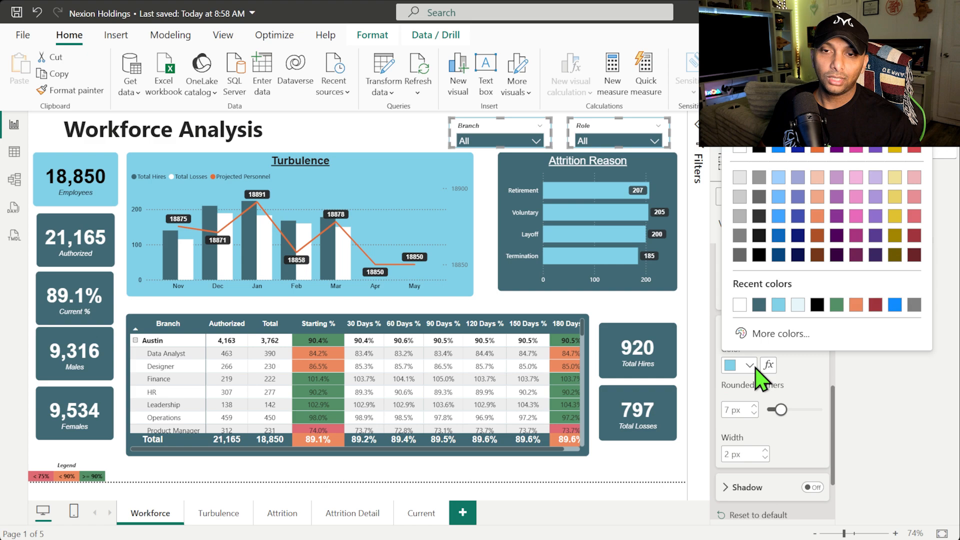
pyautogui.click(759, 305)
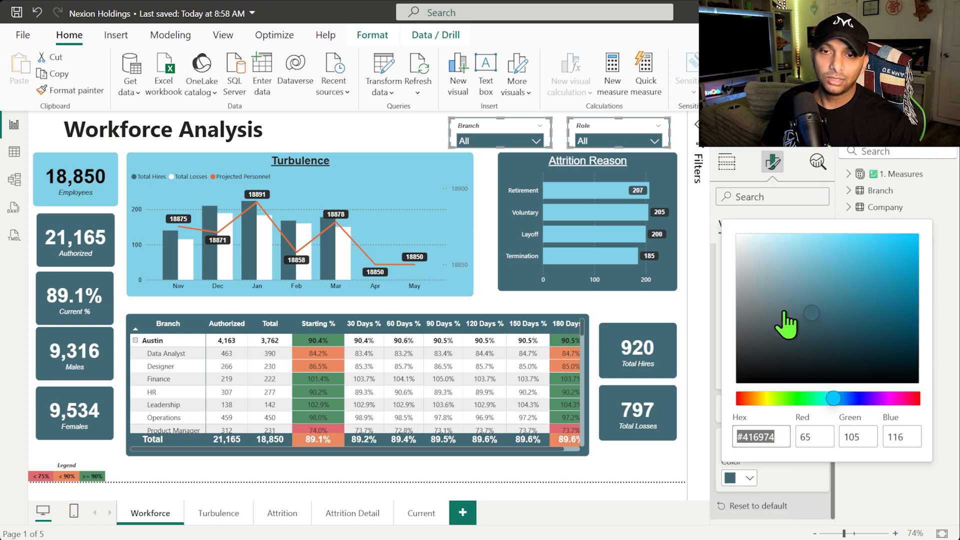
pyautogui.click(778, 301)
pyautogui.click(772, 295)
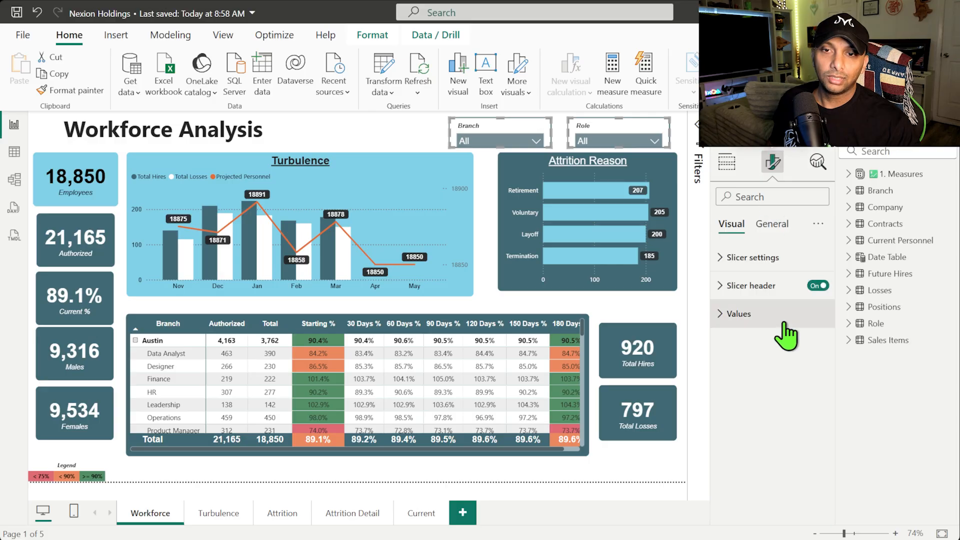
# Step: Reduce the value text of both slicers to size 9 and reapply the dark teal values background
pyautogui.click(769, 314)
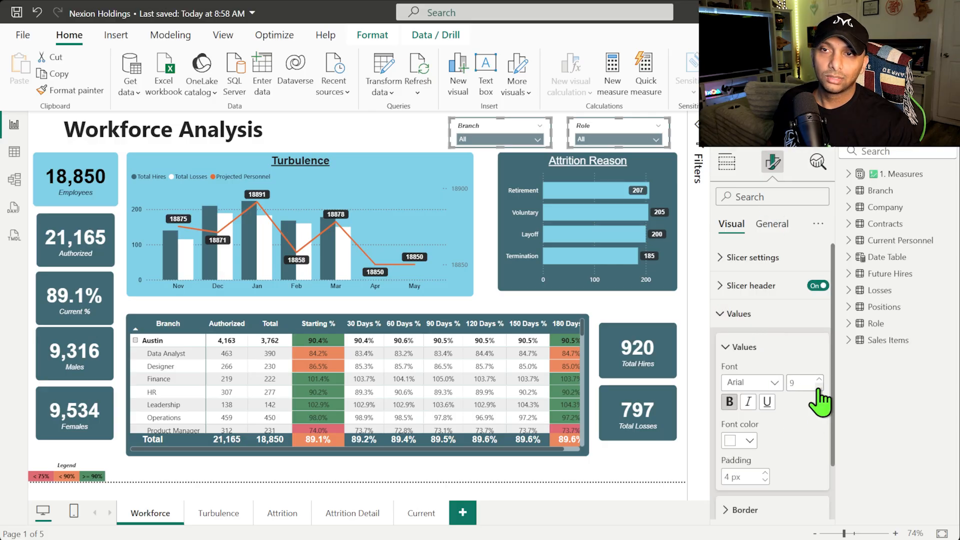
pyautogui.scroll(-2, 765, 413)
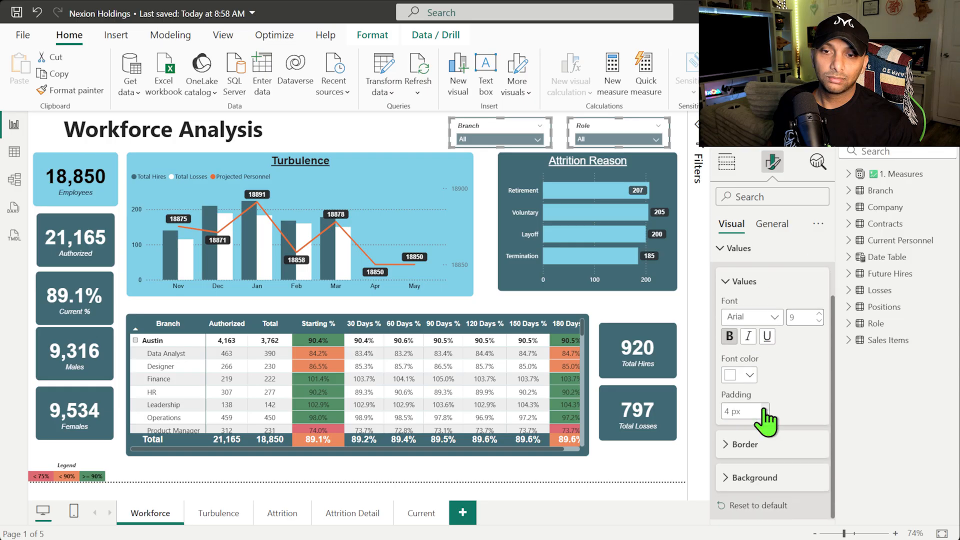
pyautogui.click(756, 479)
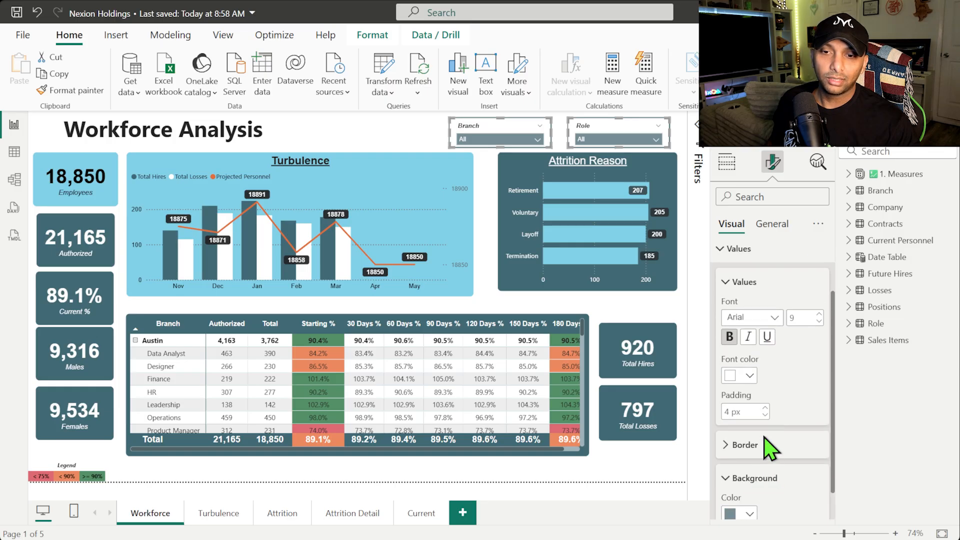
pyautogui.scroll(-1, 765, 444)
pyautogui.click(746, 478)
pyautogui.click(759, 419)
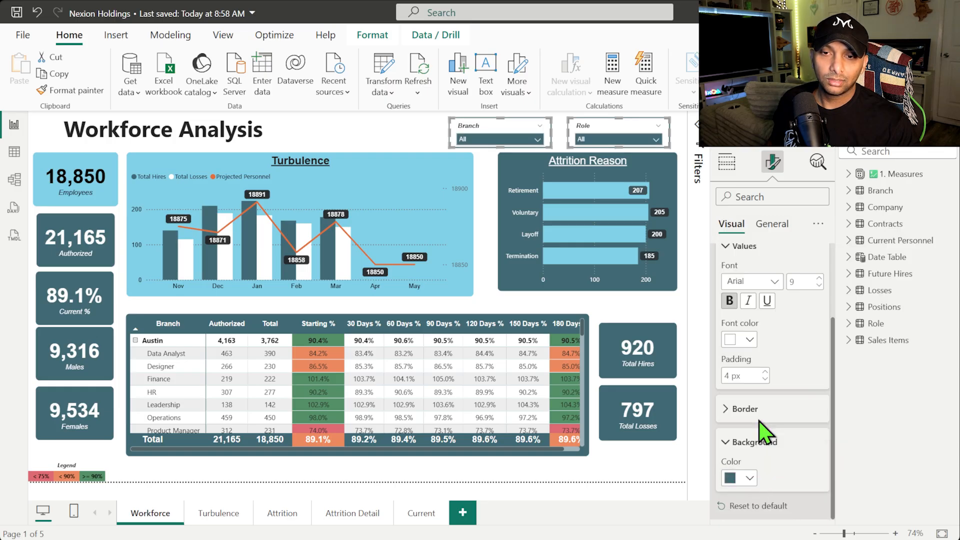
# Step: Review the visual border settings of the Branch and Role slicers and try a shadow on both
pyautogui.click(395, 124)
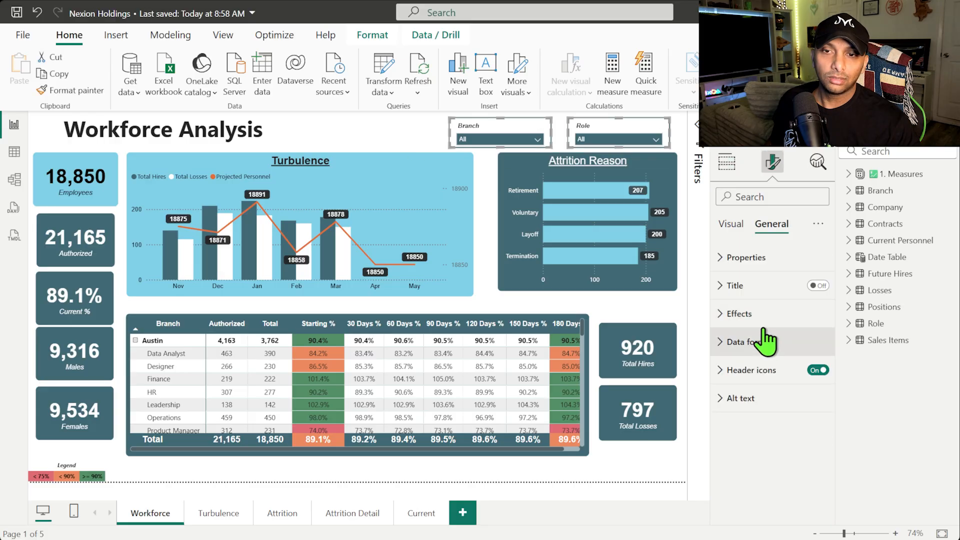
pyautogui.click(765, 315)
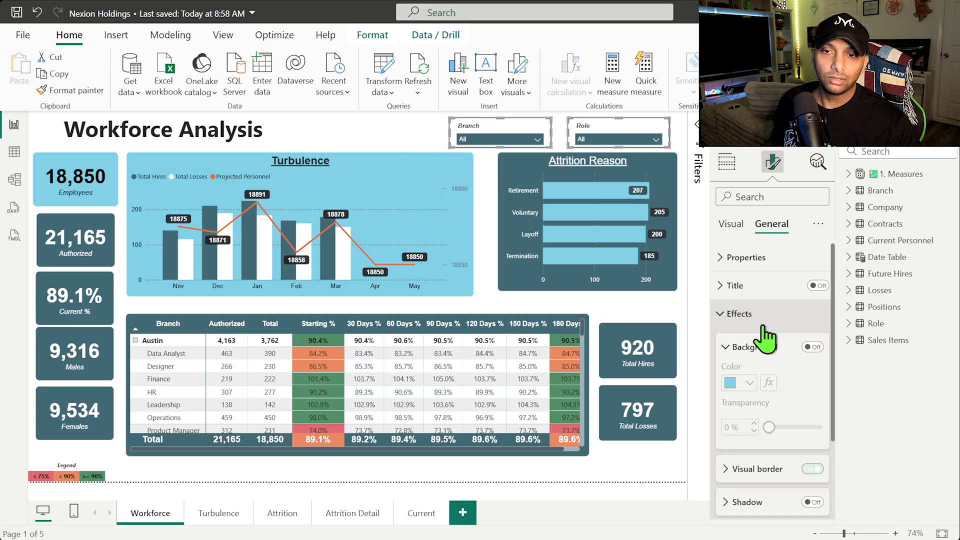
pyautogui.click(771, 479)
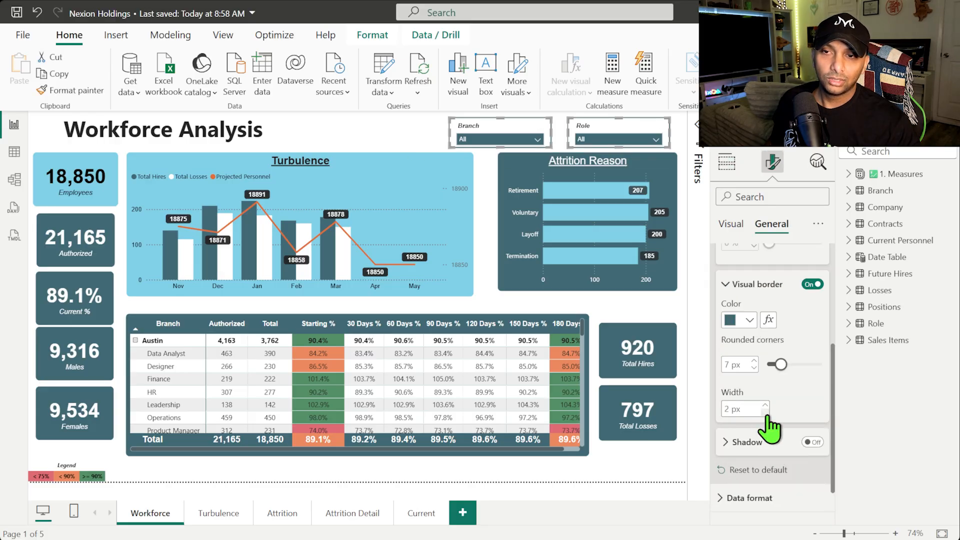
pyautogui.click(427, 129)
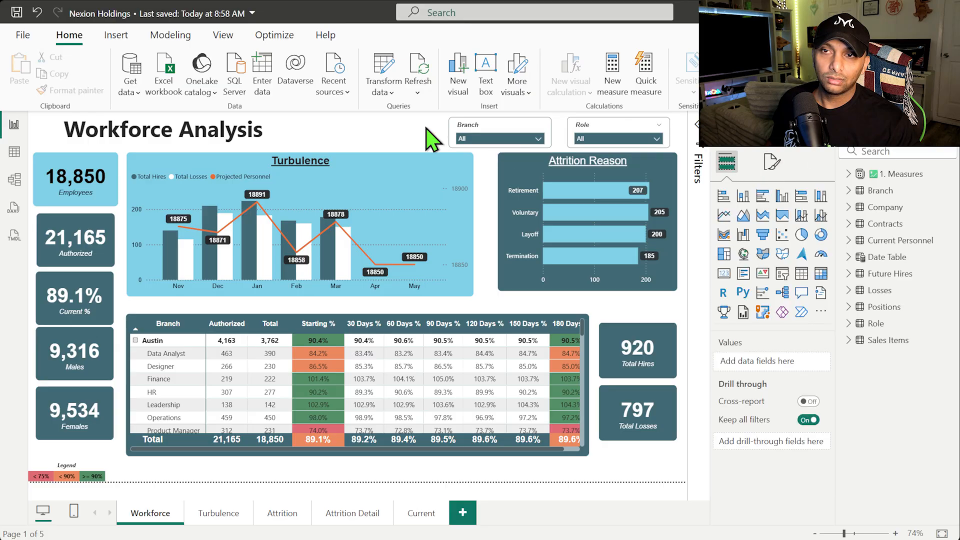
pyautogui.click(526, 131)
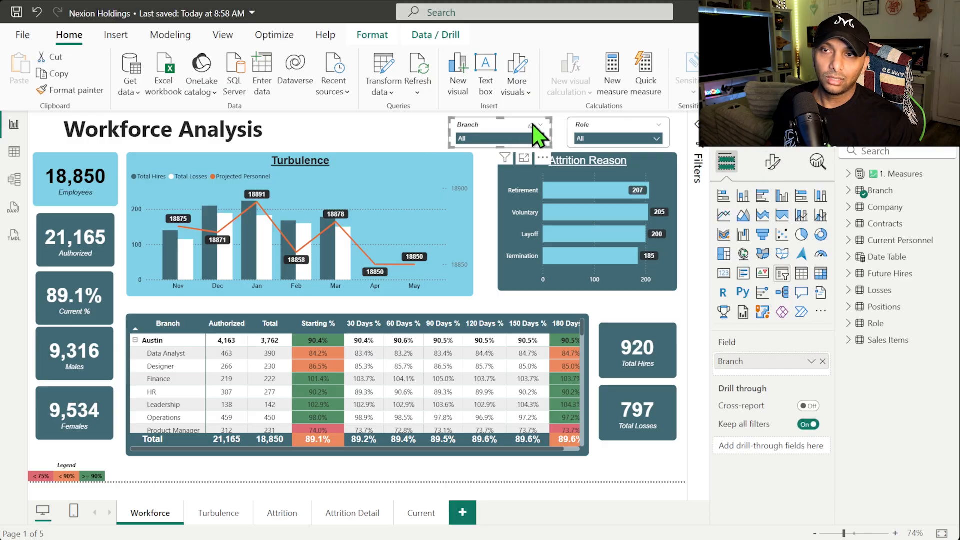
pyautogui.keyDown('ctrl'); pyautogui.click(615, 131); pyautogui.keyUp('ctrl')
pyautogui.click(773, 162)
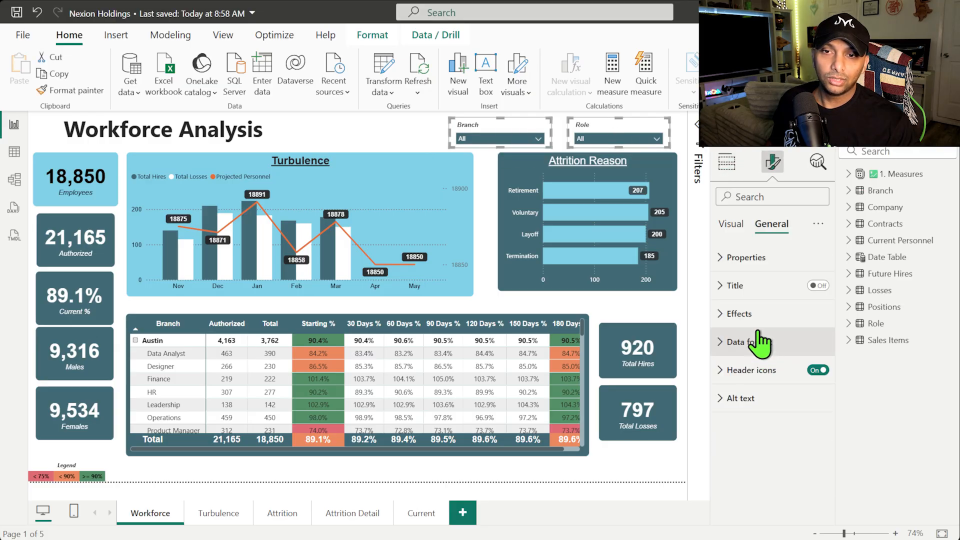
pyautogui.click(758, 345)
pyautogui.click(812, 502)
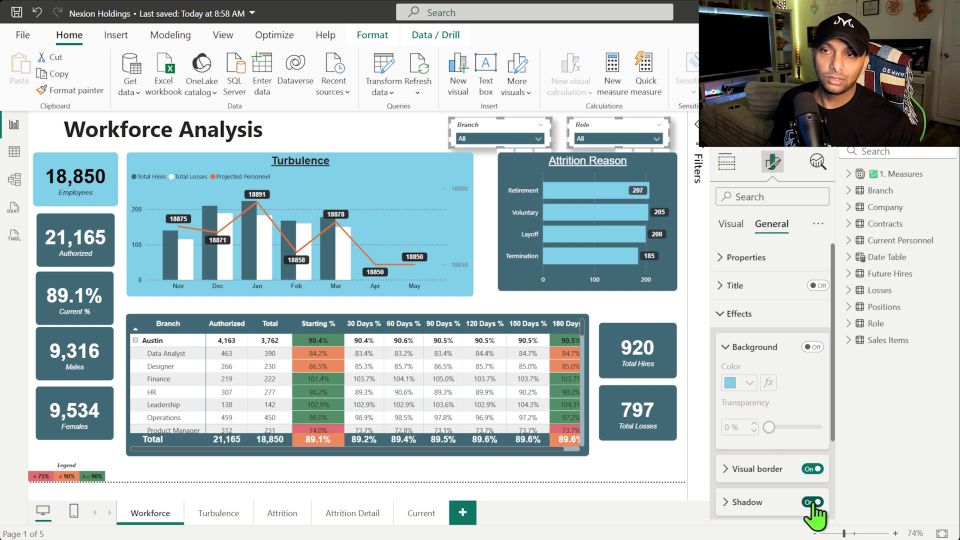
pyautogui.click(410, 142)
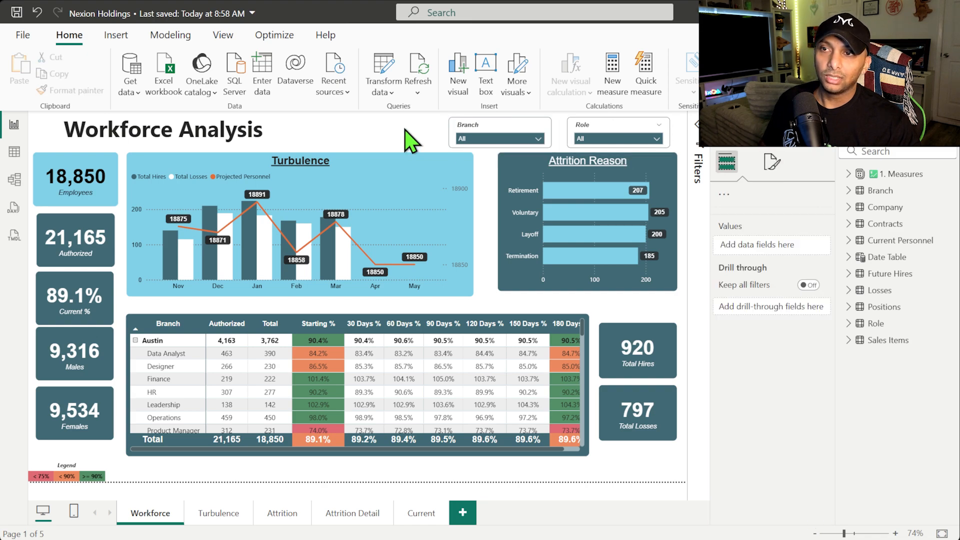
# Step: Check the Branch slicer's dropdown list and turn off bold for the value text of both slicers
pyautogui.click(517, 138)
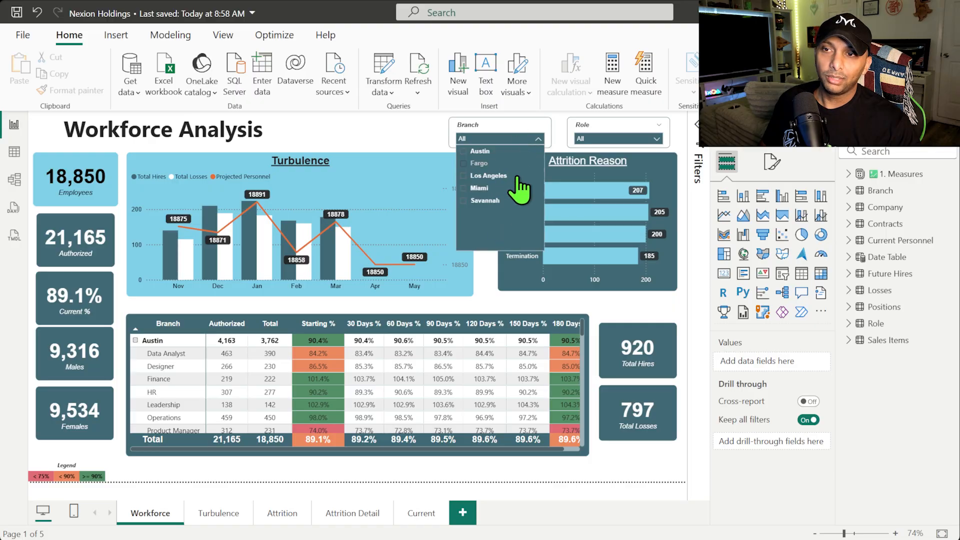
pyautogui.click(502, 122)
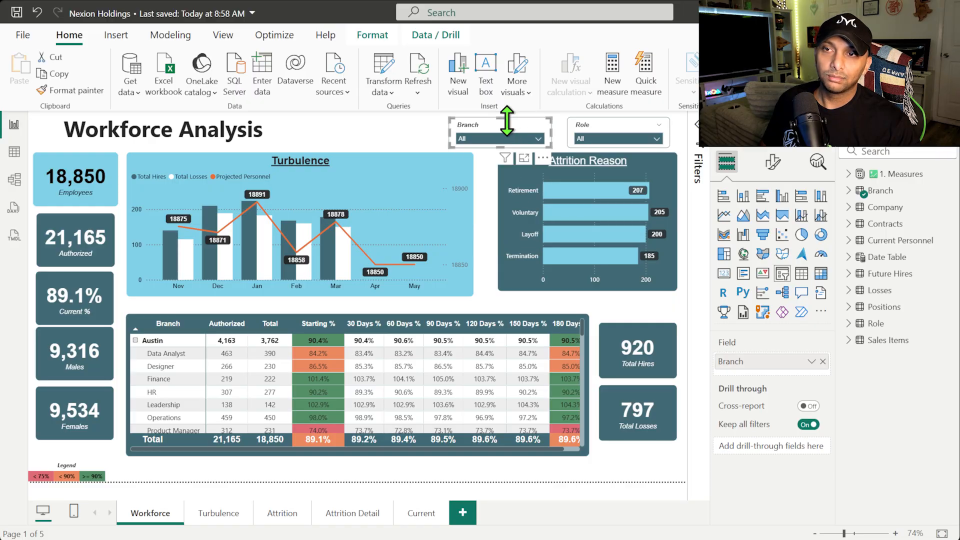
pyautogui.keyDown('ctrl'); pyautogui.click(618, 131); pyautogui.keyUp('ctrl')
pyautogui.click(775, 164)
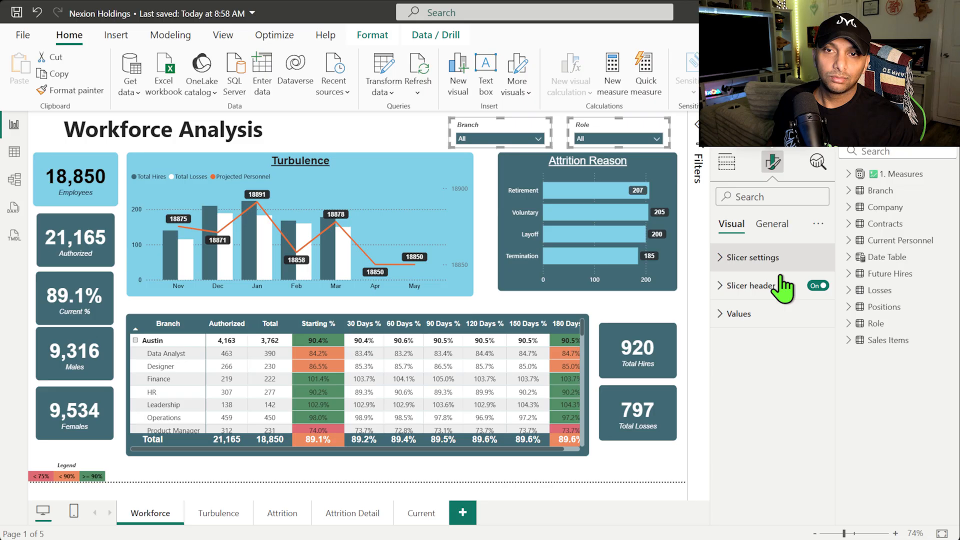
pyautogui.click(759, 315)
pyautogui.click(729, 402)
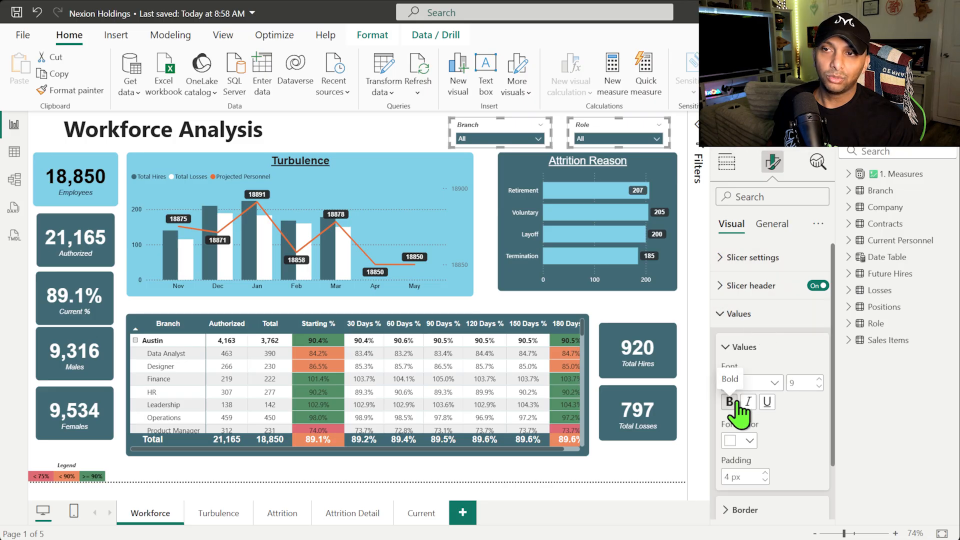
pyautogui.click(536, 139)
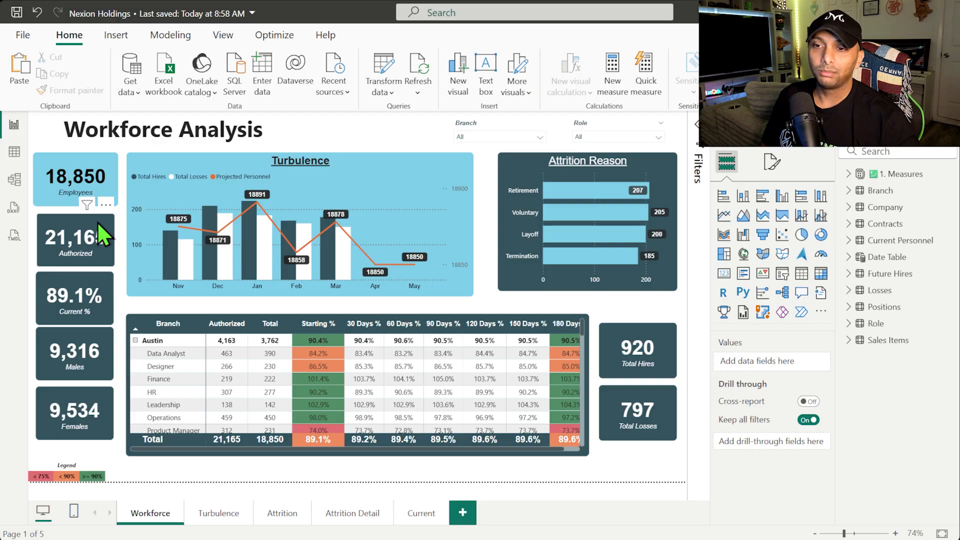
# Step: Move the Turbulence and Attrition Reason charts down toward the table, and enlarge Attrition Reason toward its lower-left corner
pyautogui.click(131, 231)
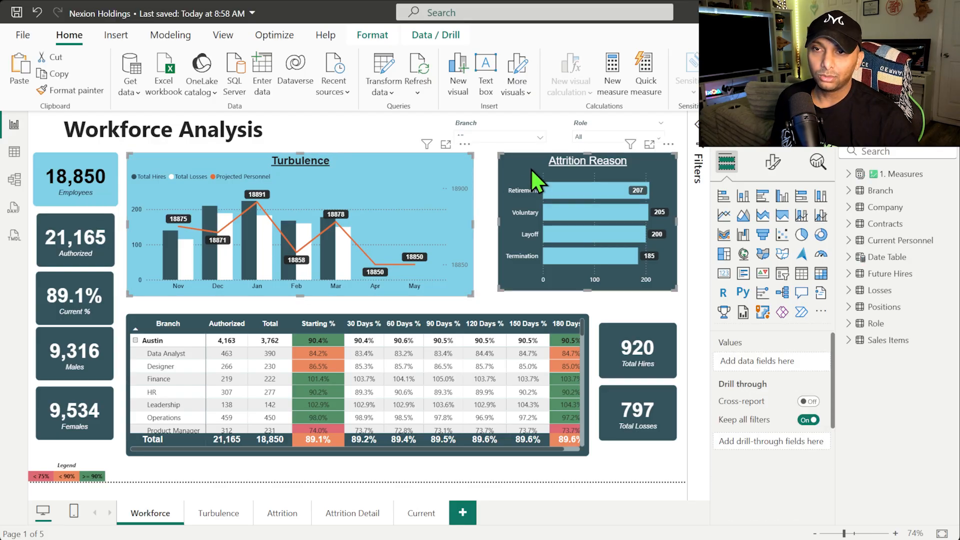
pyautogui.press('Down')
pyautogui.press('Down')
pyautogui.press('Down')
pyautogui.press('Down')
pyautogui.press('Down')
pyautogui.press('Down')
pyautogui.press('Down')
pyautogui.press('Down')
pyautogui.press('Down')
pyautogui.press('Down')
pyautogui.press('Down')
pyautogui.press('Down')
pyautogui.press('Down')
pyautogui.press('Down')
pyautogui.press('Down')
pyautogui.press('Down')
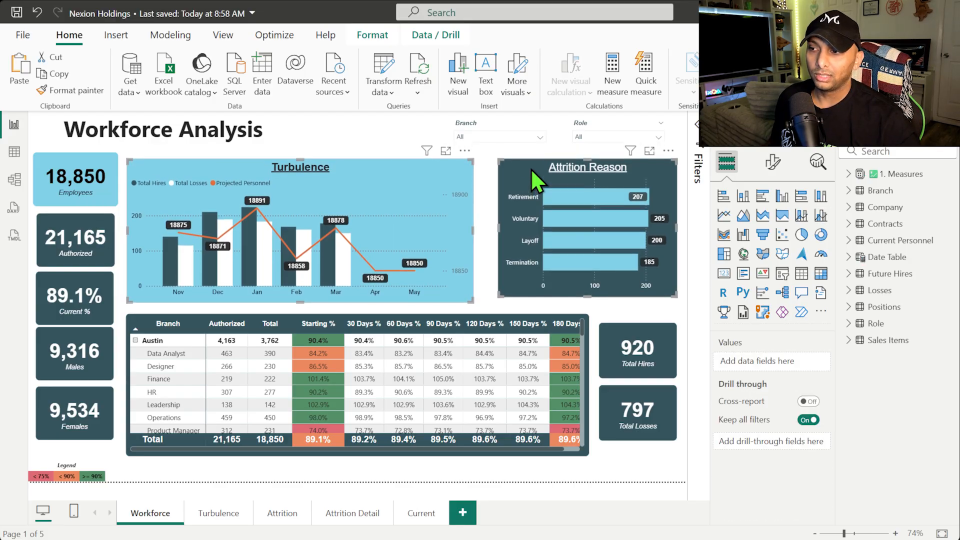
pyautogui.press('Down')
pyautogui.press('Down')
pyautogui.press('Down')
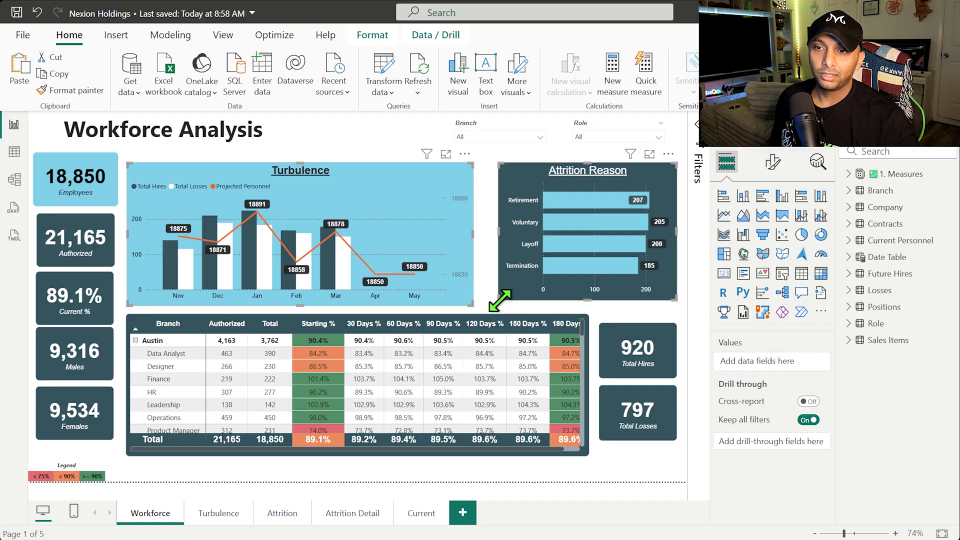
pyautogui.moveTo(499, 301); pyautogui.dragTo(484, 308)
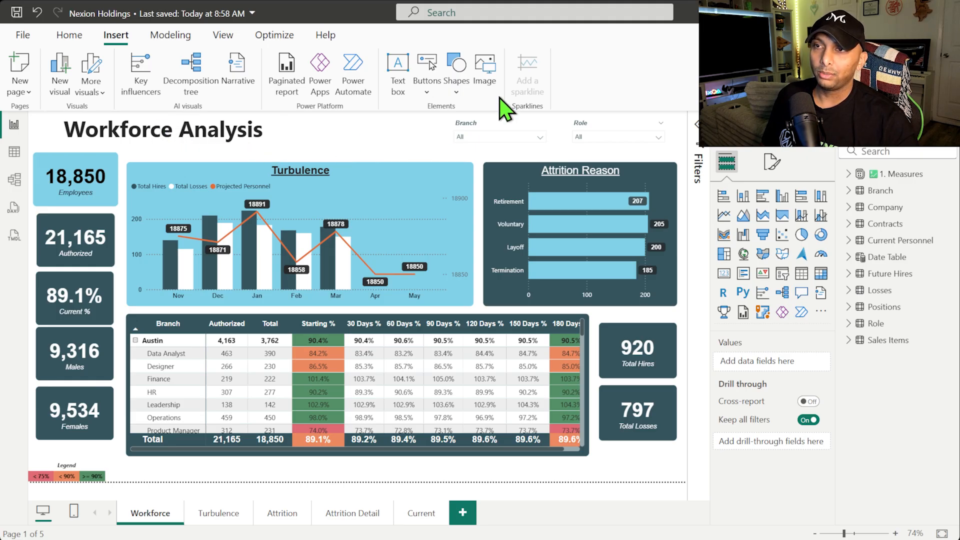
# Step: Insert a pentagon block arrow shape on the Workforce page
pyautogui.click(455, 80)
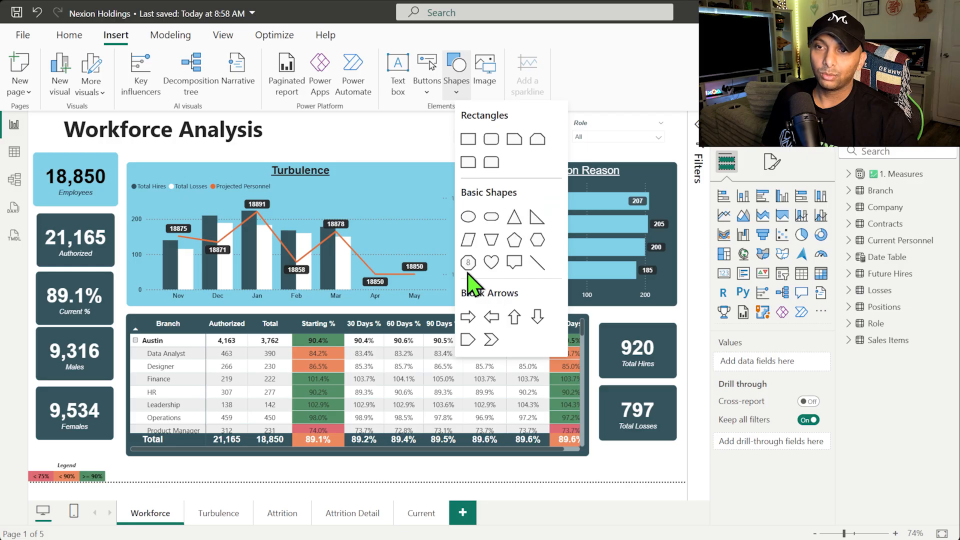
pyautogui.click(469, 340)
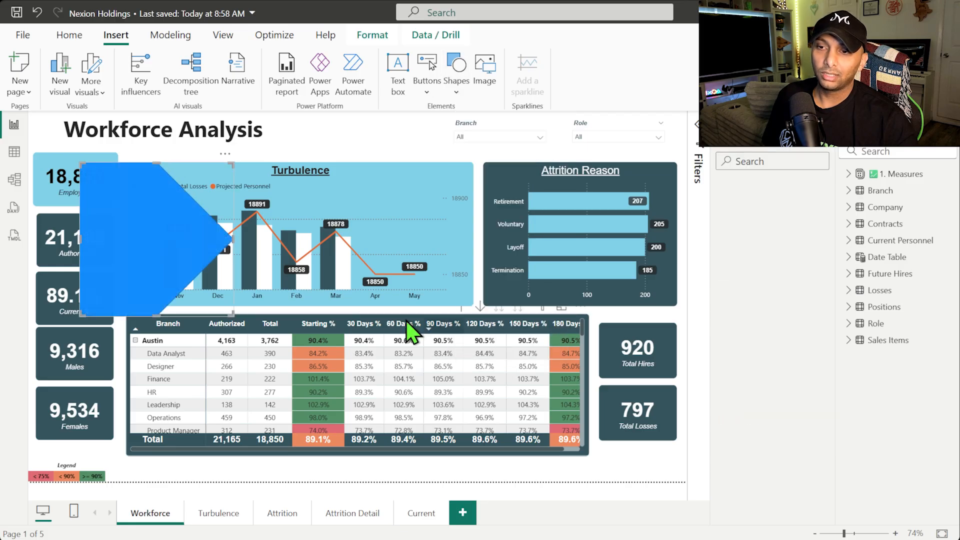
# Step: Move the pentagon arrow to the page's upper-left corner and resize it into a long, flat banner over the Workforce Analysis title
pyautogui.moveTo(192, 245); pyautogui.dragTo(111, 189)
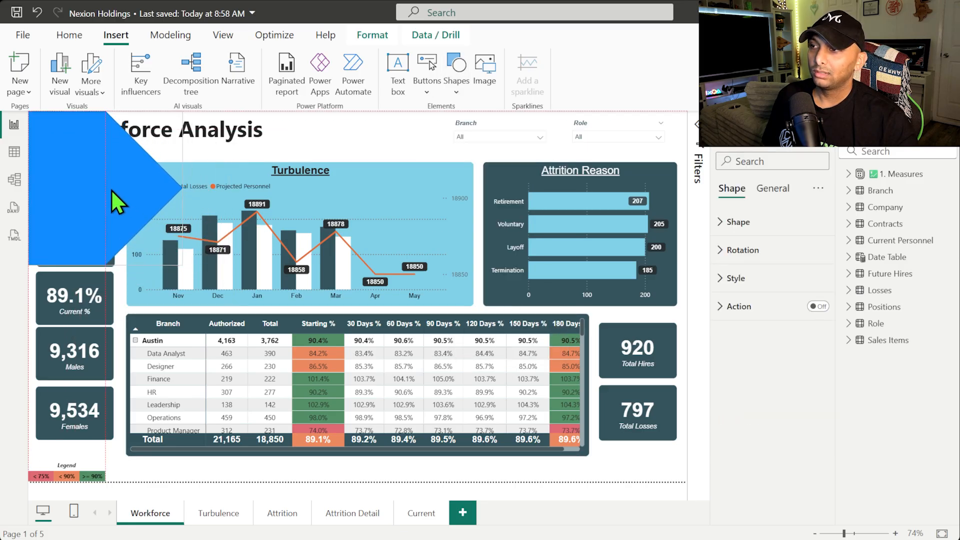
pyautogui.moveTo(181, 191); pyautogui.dragTo(399, 160)
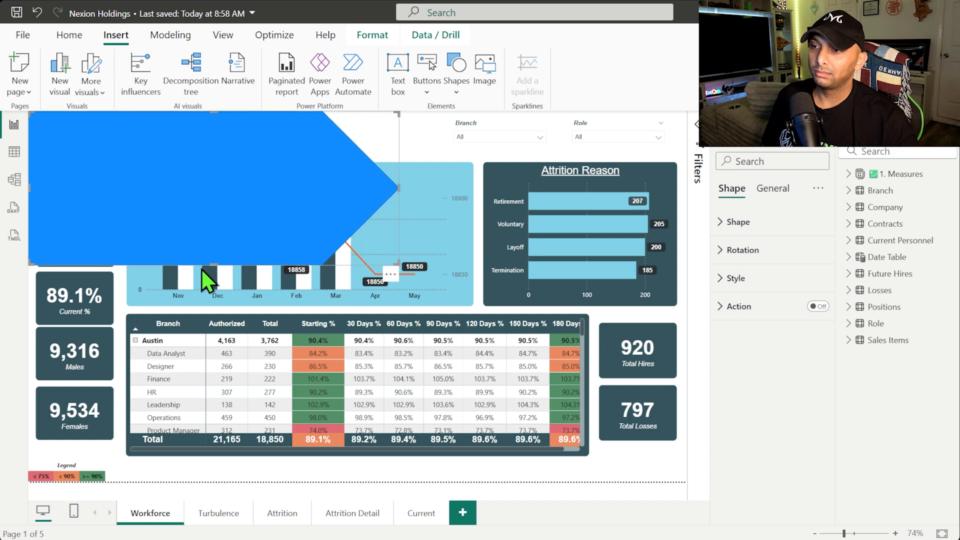
pyautogui.moveTo(214, 264); pyautogui.dragTo(240, 149)
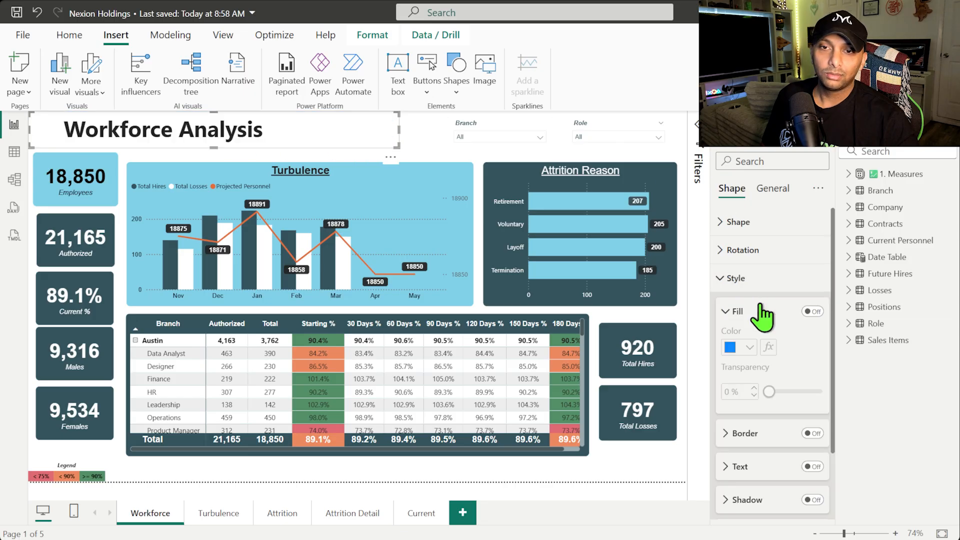
# Step: Enable the pentagon arrow's fill and border, and set both colours to dark teal
pyautogui.click(811, 311)
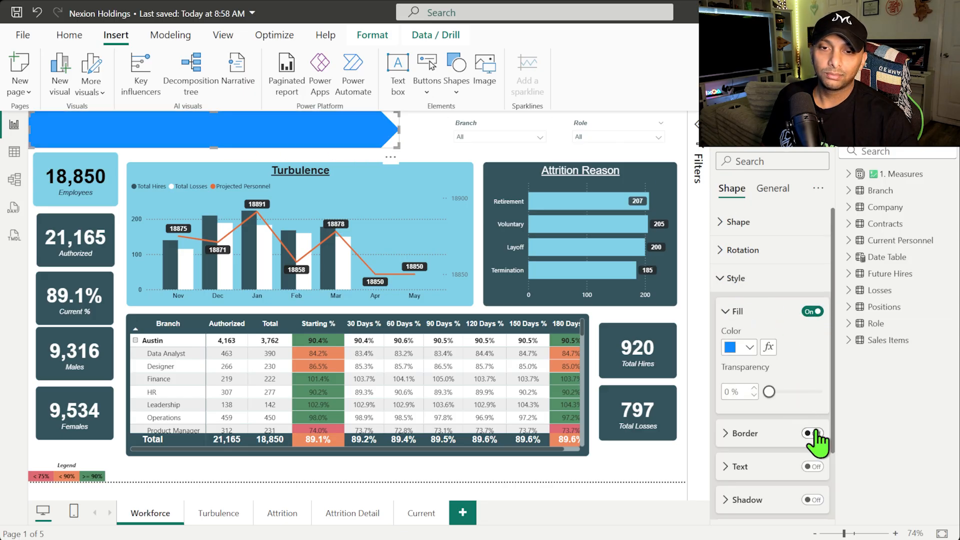
pyautogui.click(753, 434)
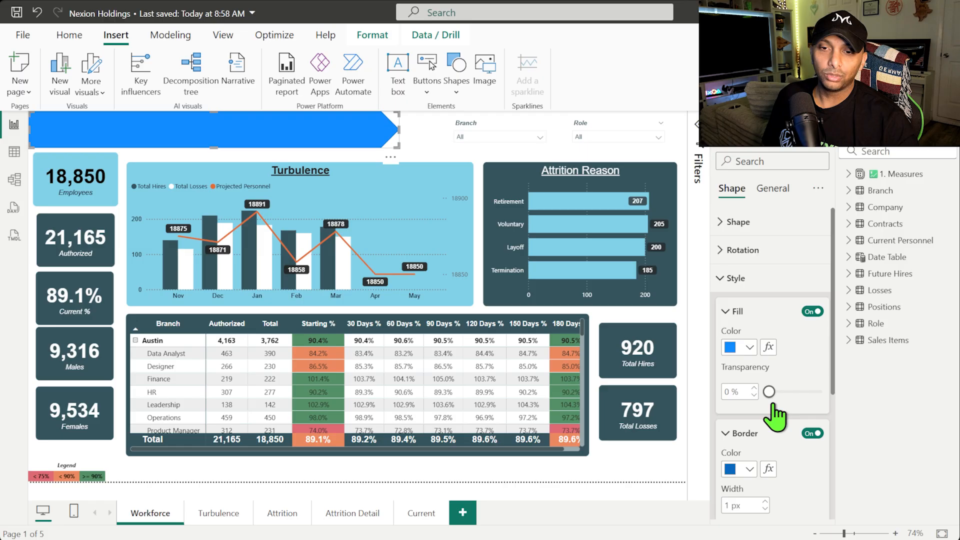
pyautogui.click(750, 469)
pyautogui.click(740, 409)
pyautogui.click(750, 347)
pyautogui.click(740, 286)
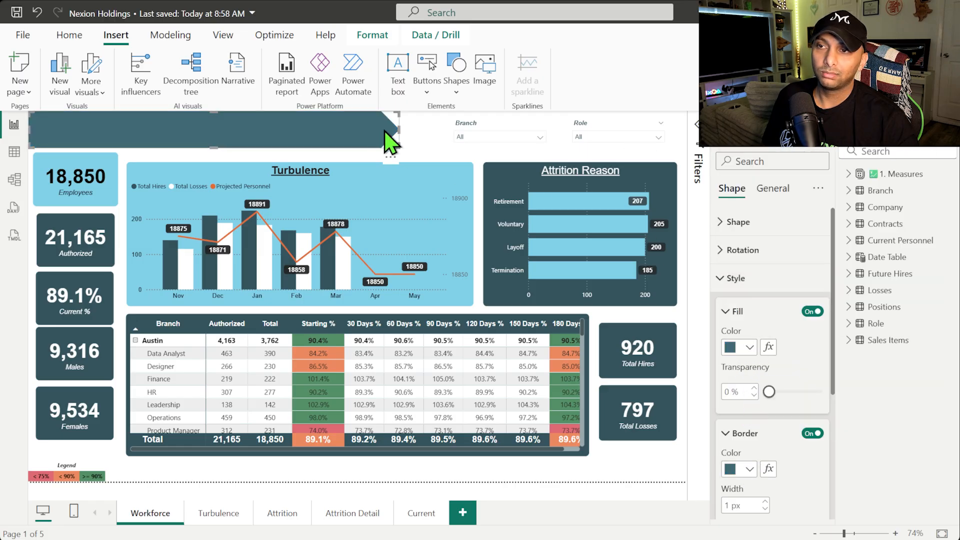
# Step: Send the pentagon arrow behind the Workforce Analysis title text box
pyautogui.click(379, 37)
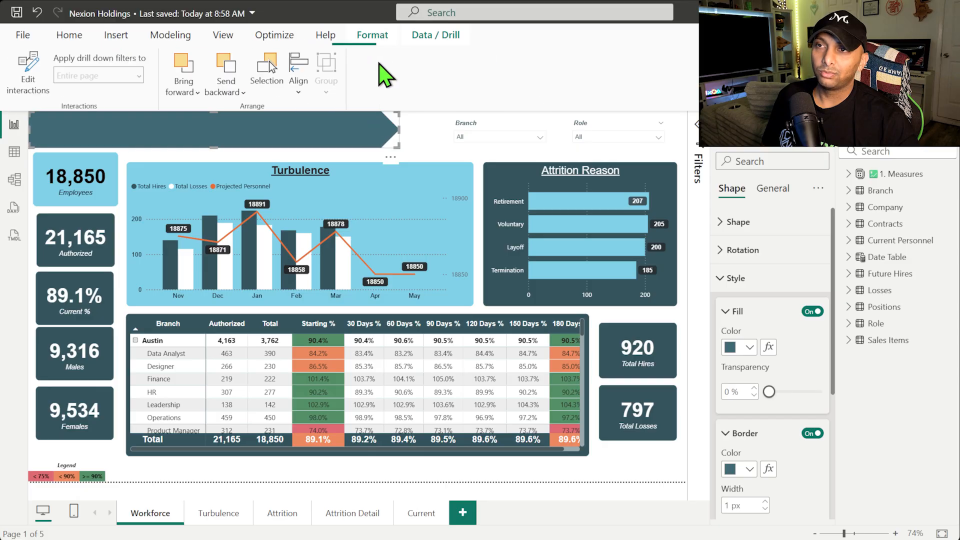
pyautogui.click(232, 91)
pyautogui.click(250, 138)
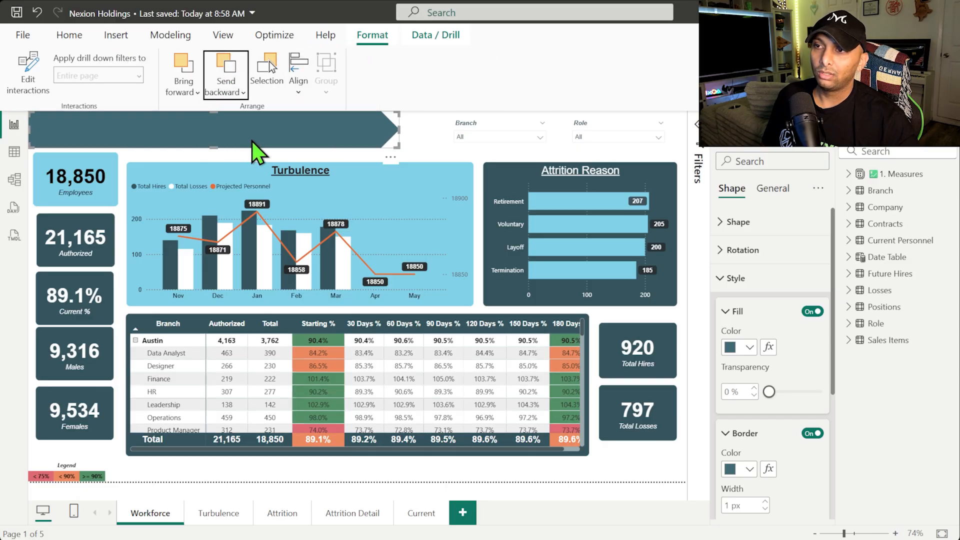
pyautogui.click(423, 150)
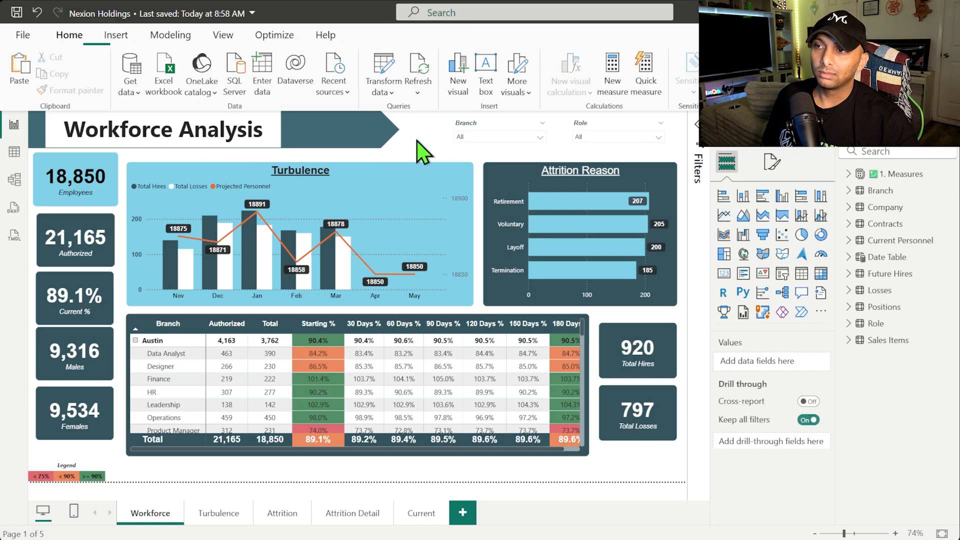
# Step: Turn off the background of the Workforce Analysis title text box and change its text colour to white
pyautogui.click(233, 129)
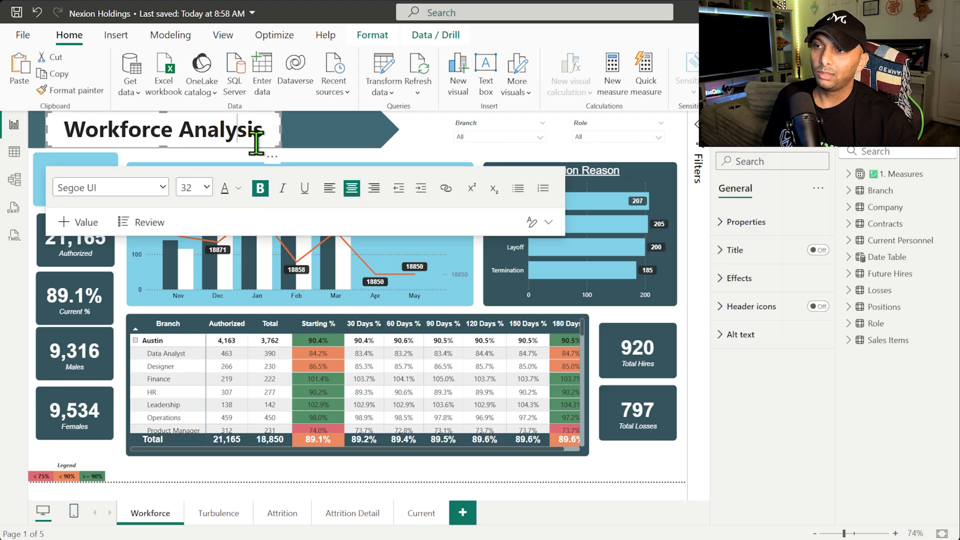
pyautogui.moveTo(253, 148); pyautogui.dragTo(266, 149)
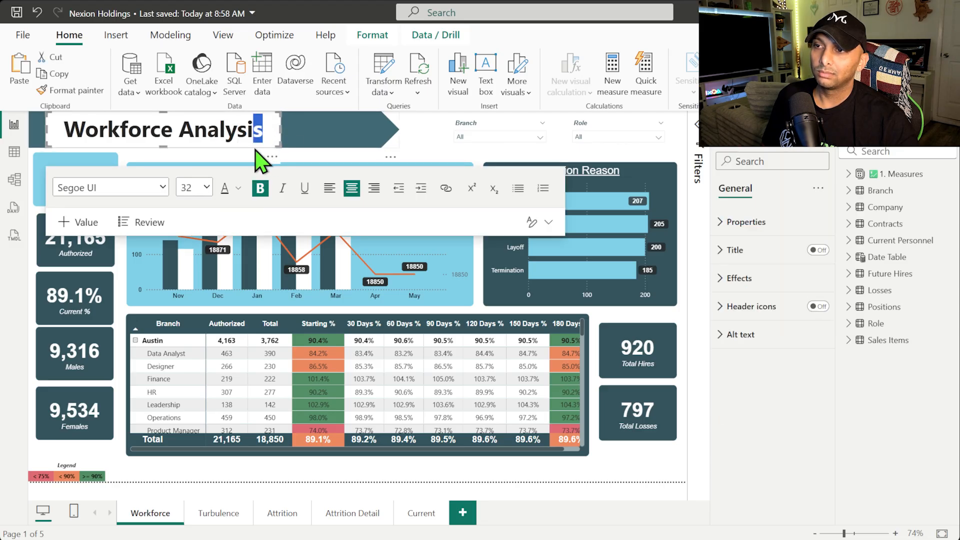
pyautogui.click(269, 144)
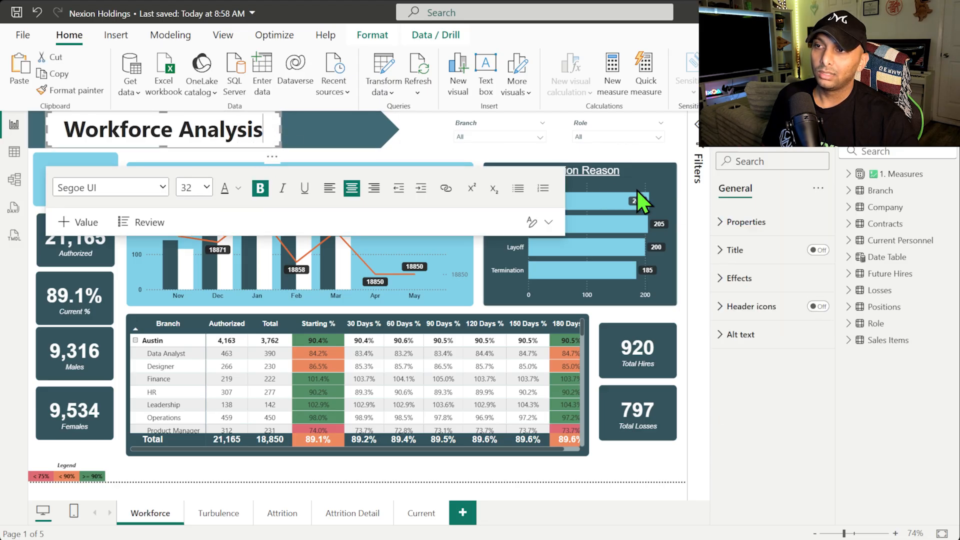
pyautogui.click(761, 279)
pyautogui.click(813, 312)
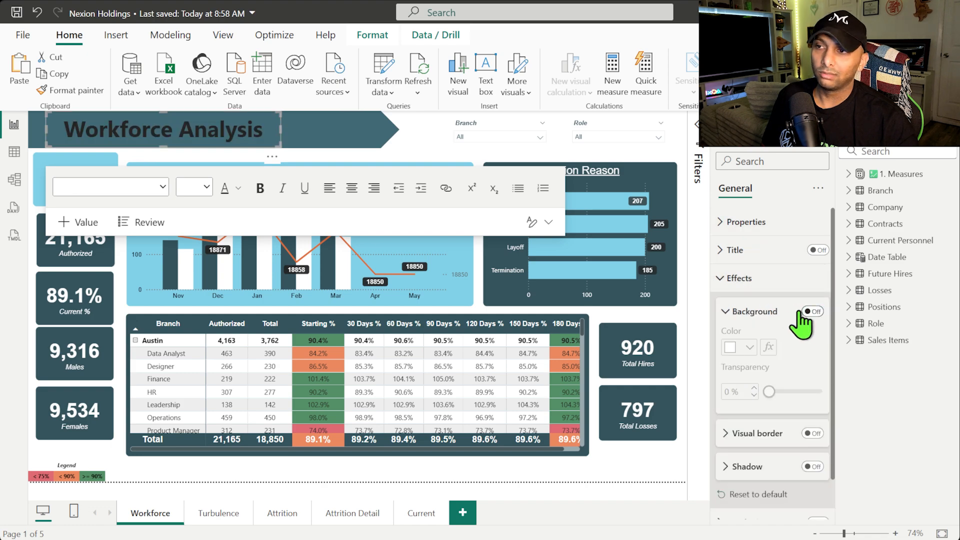
pyautogui.tripleClick(261, 133)
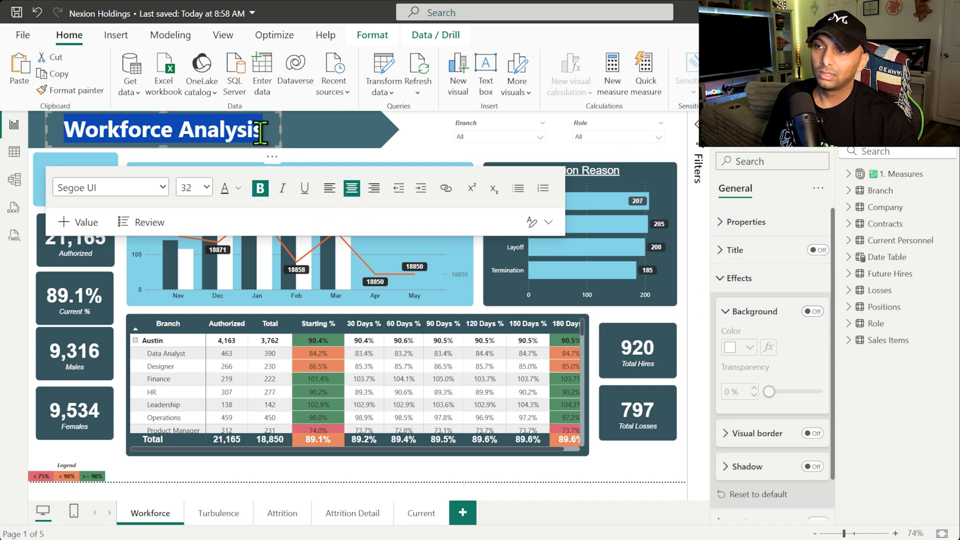
pyautogui.click(238, 189)
pyautogui.click(253, 238)
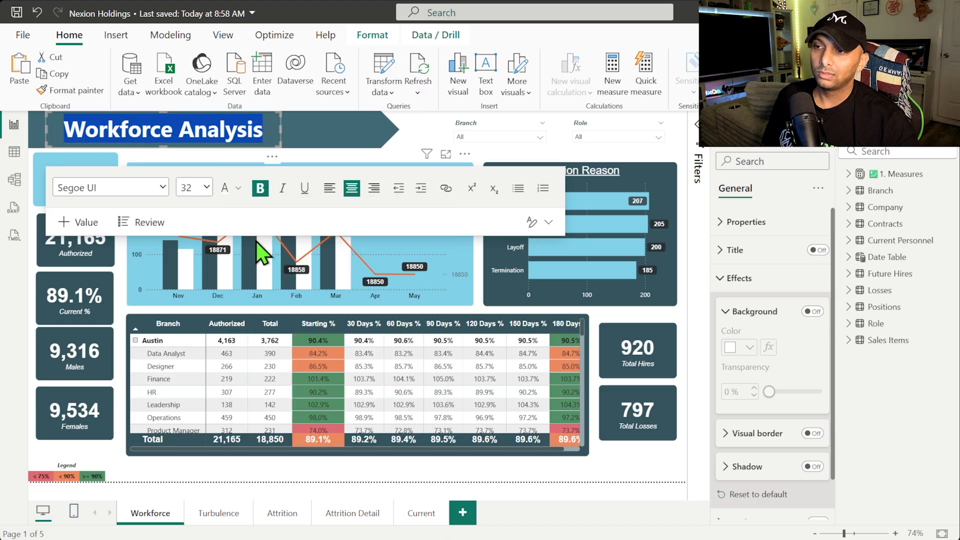
# Step: Shorten the pentagon arrow banner so its tip ends just past the Workforce Analysis title
pyautogui.click(390, 148)
pyautogui.click(390, 132)
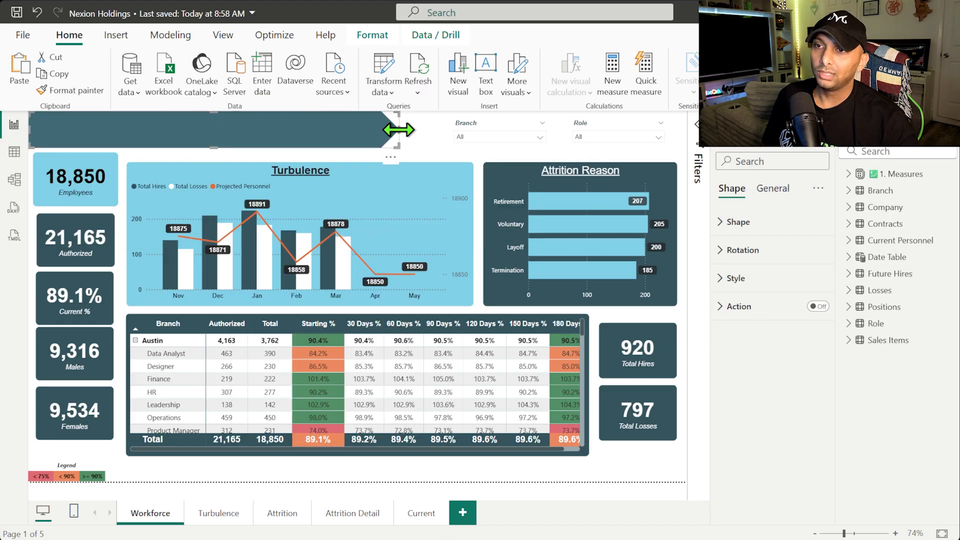
pyautogui.click(392, 139)
pyautogui.click(352, 132)
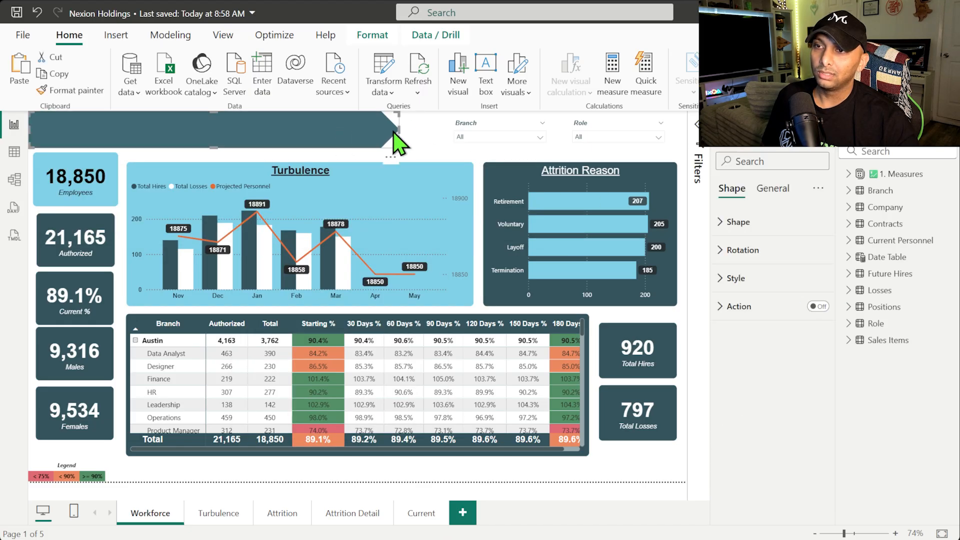
pyautogui.moveTo(400, 129); pyautogui.dragTo(310, 130)
pyautogui.click(354, 126)
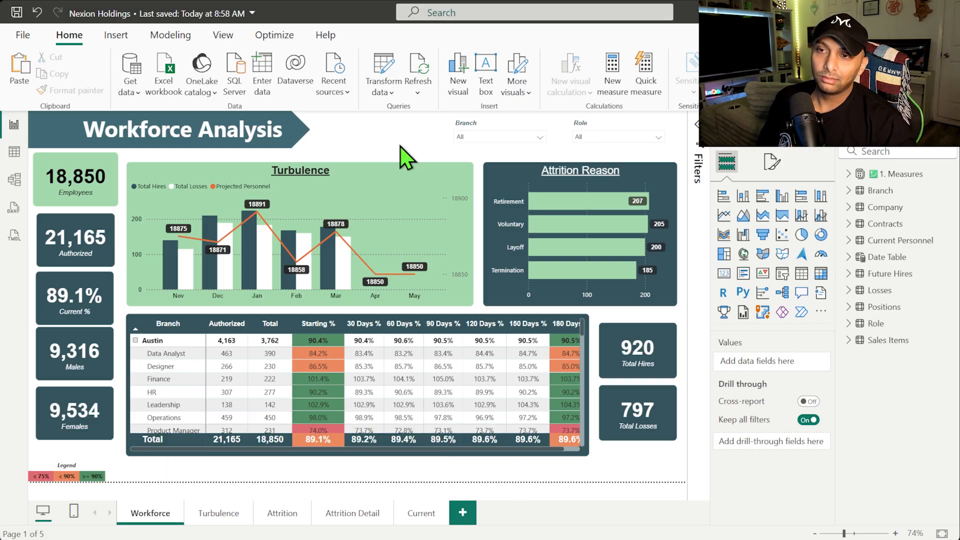
# Step: Try the Arrow and Chevron arrow shape types on the title banner, and return it to Pentagon arrow
pyautogui.click(279, 111)
pyautogui.click(279, 111)
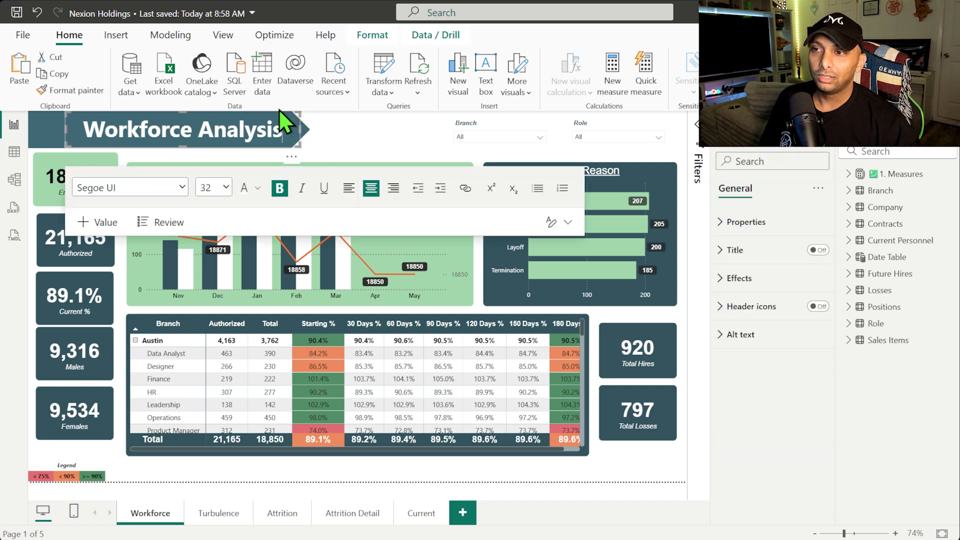
pyautogui.click(311, 133)
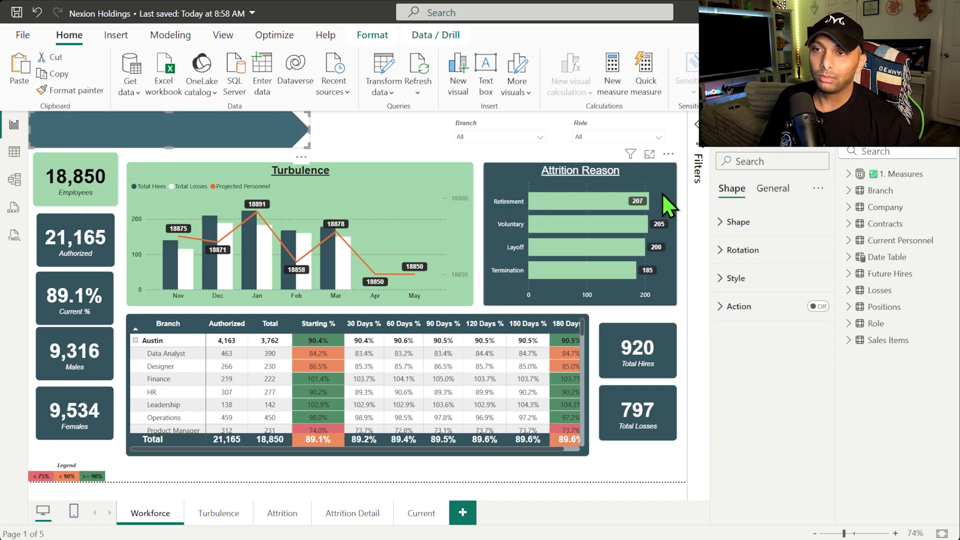
pyautogui.click(737, 222)
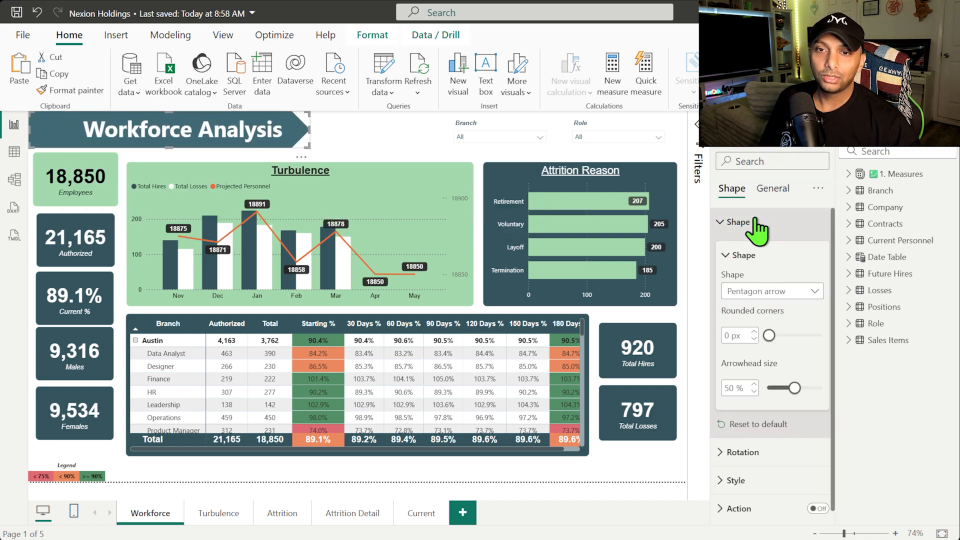
pyautogui.click(761, 292)
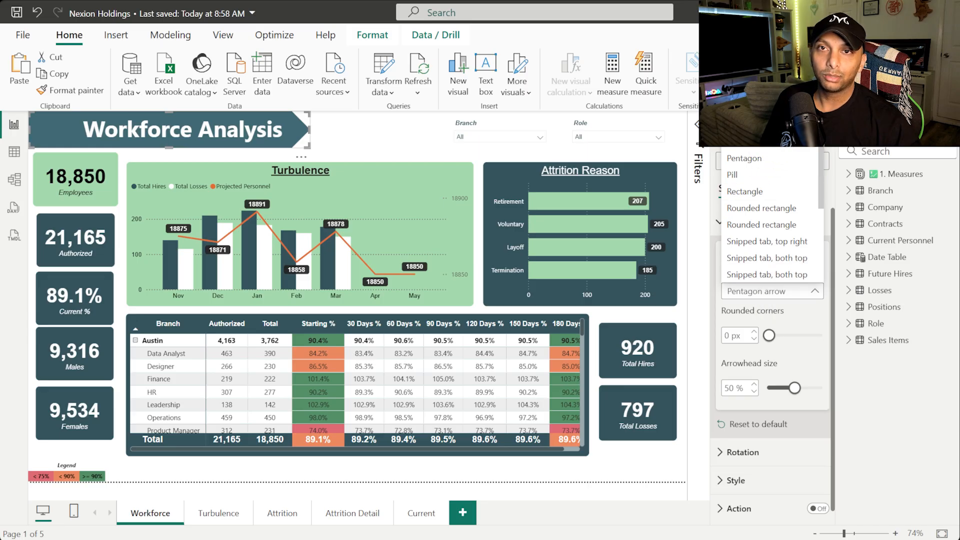
pyautogui.click(753, 141)
pyautogui.click(775, 293)
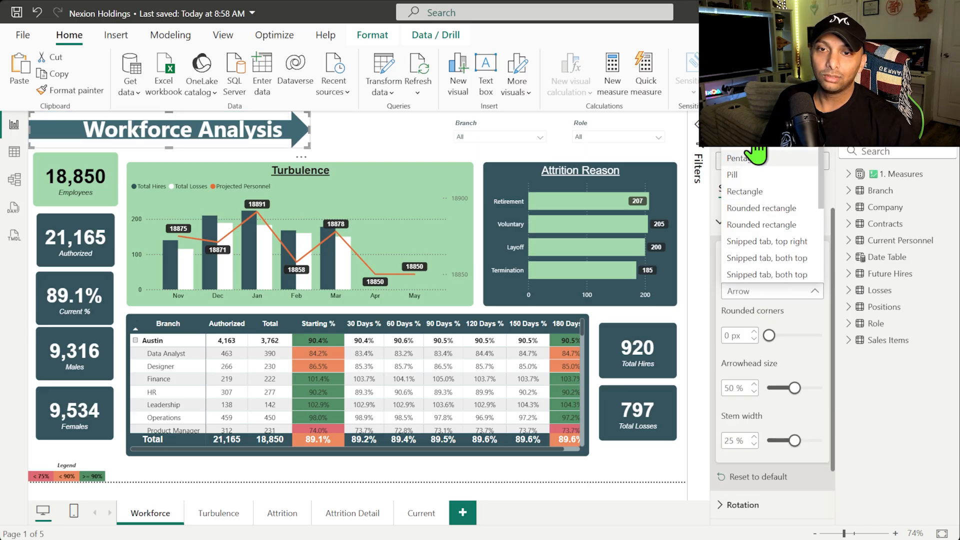
pyautogui.click(761, 25)
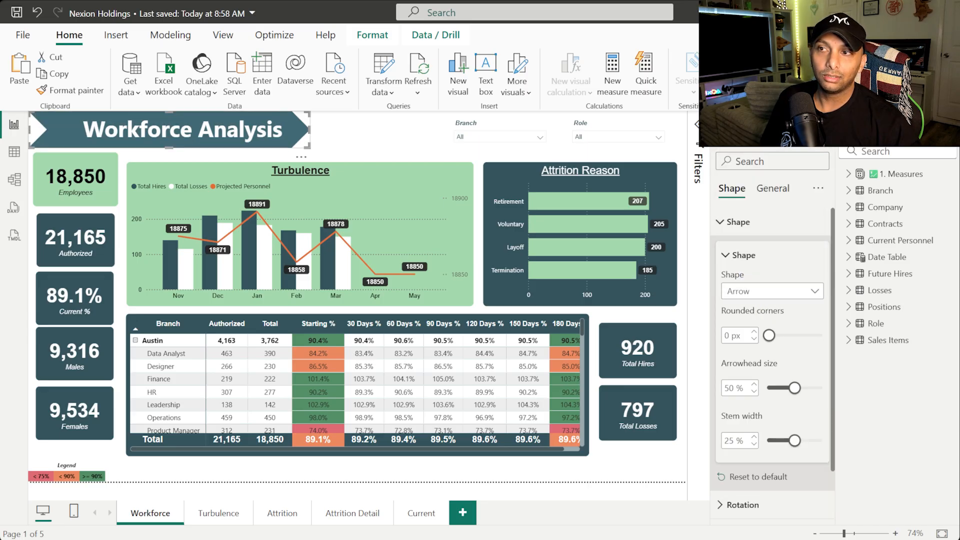
pyautogui.click(769, 295)
pyautogui.click(760, 42)
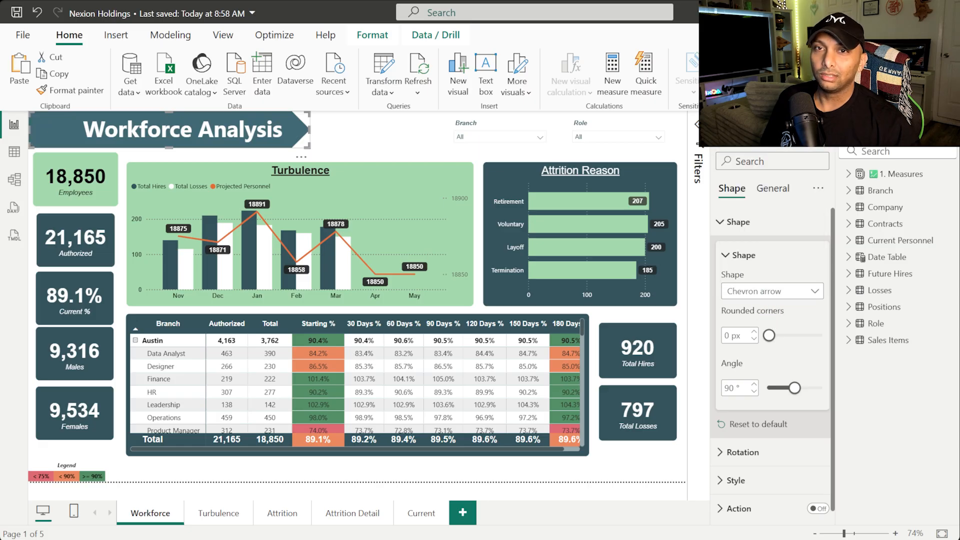
# Step: Try the Heart, Hexagon, Line and Octagon shape types on the title banner
pyautogui.click(752, 292)
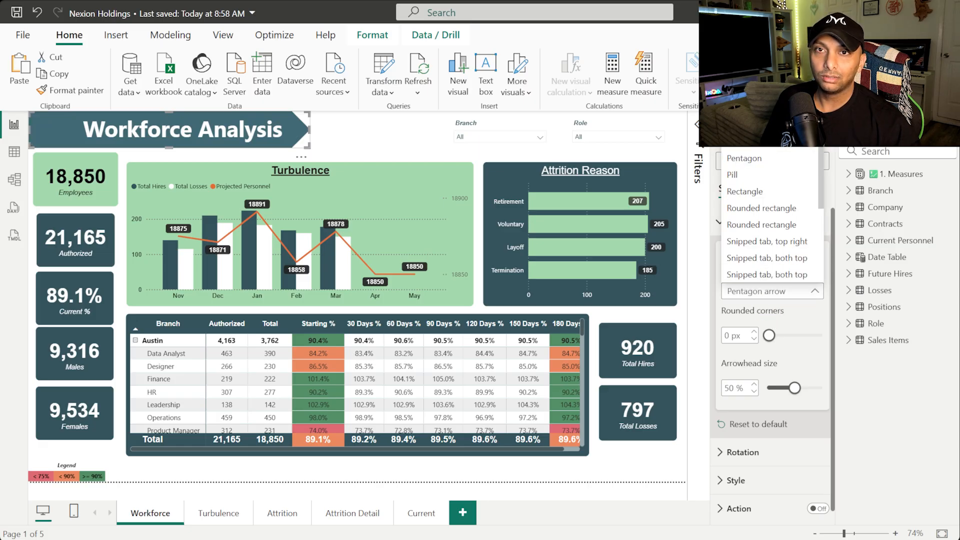
pyautogui.click(755, 58)
pyautogui.click(766, 293)
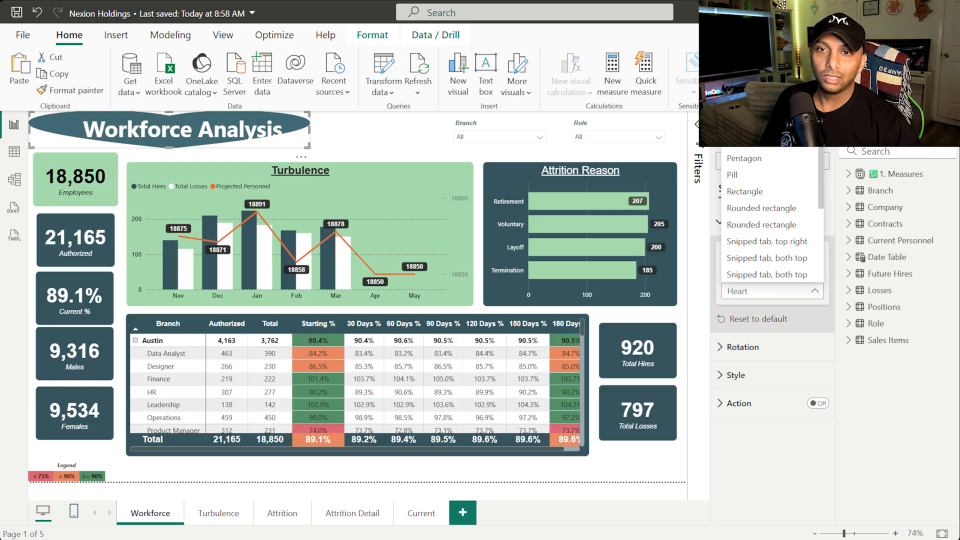
pyautogui.click(758, 75)
pyautogui.click(754, 290)
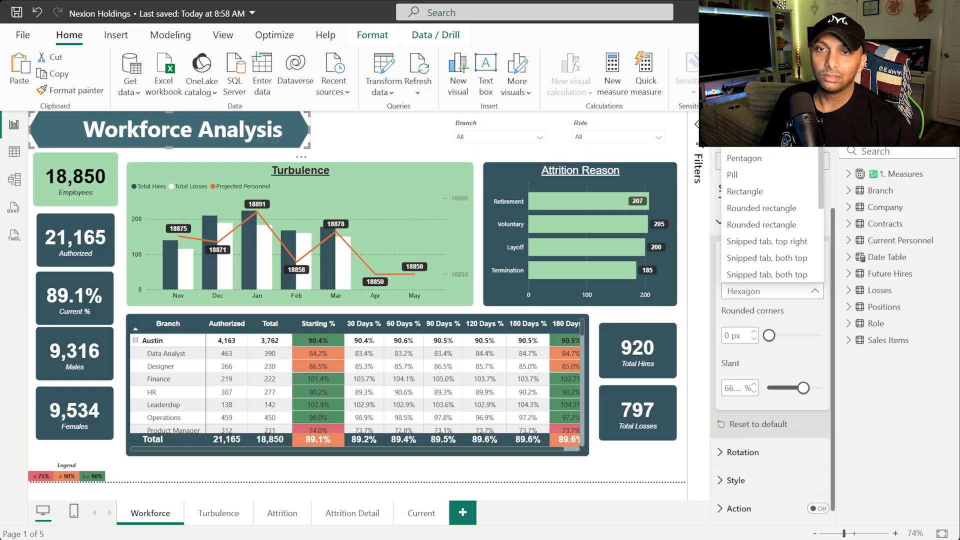
pyautogui.click(758, 108)
pyautogui.click(765, 291)
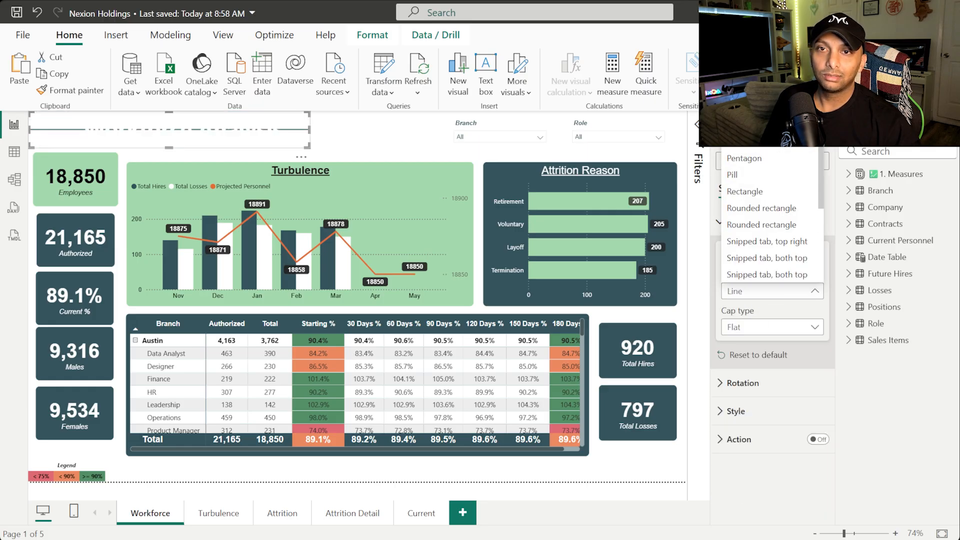
pyautogui.click(755, 142)
# Step: Try the Oval, Parallelogram and Rectangle shape types on the title banner
pyautogui.click(744, 293)
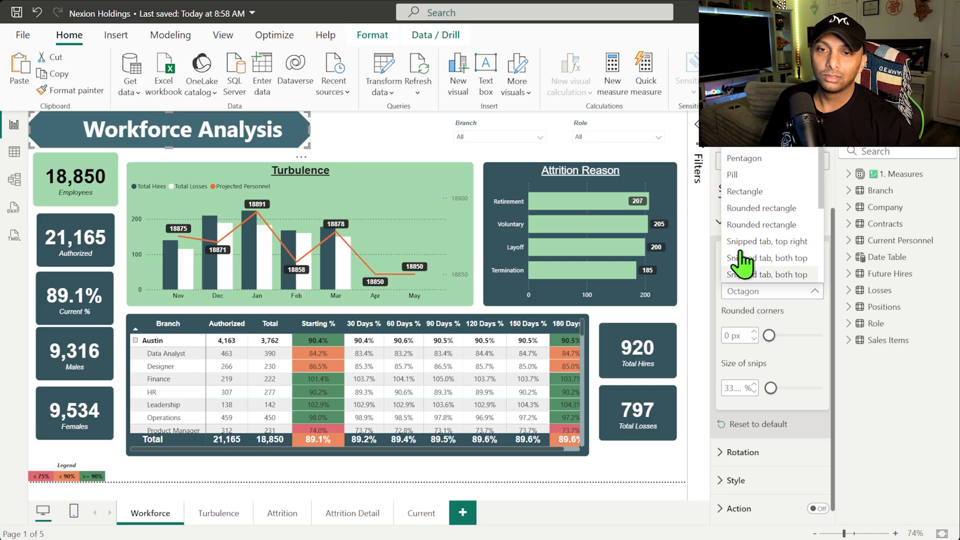
pyautogui.click(741, 160)
pyautogui.click(773, 295)
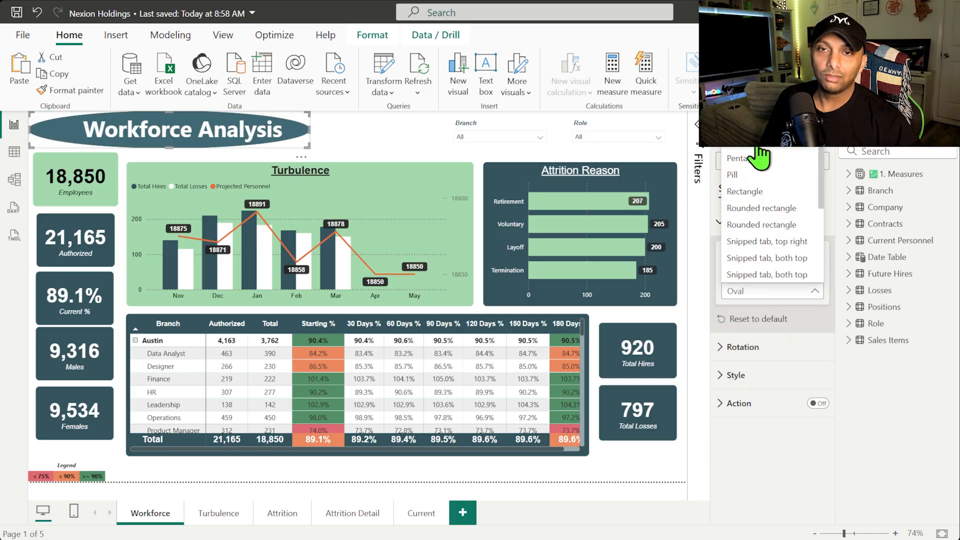
pyautogui.click(761, 156)
pyautogui.click(768, 293)
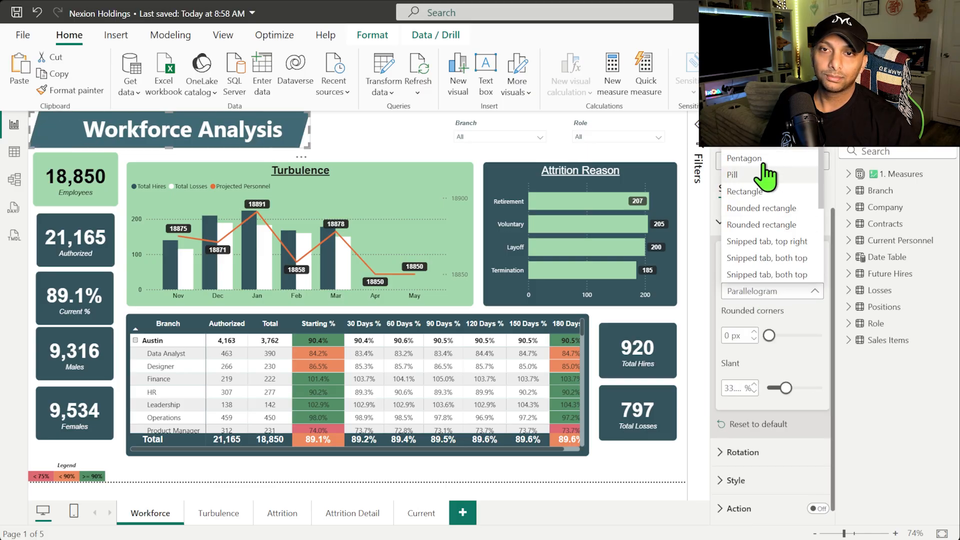
pyautogui.click(768, 161)
pyautogui.click(764, 292)
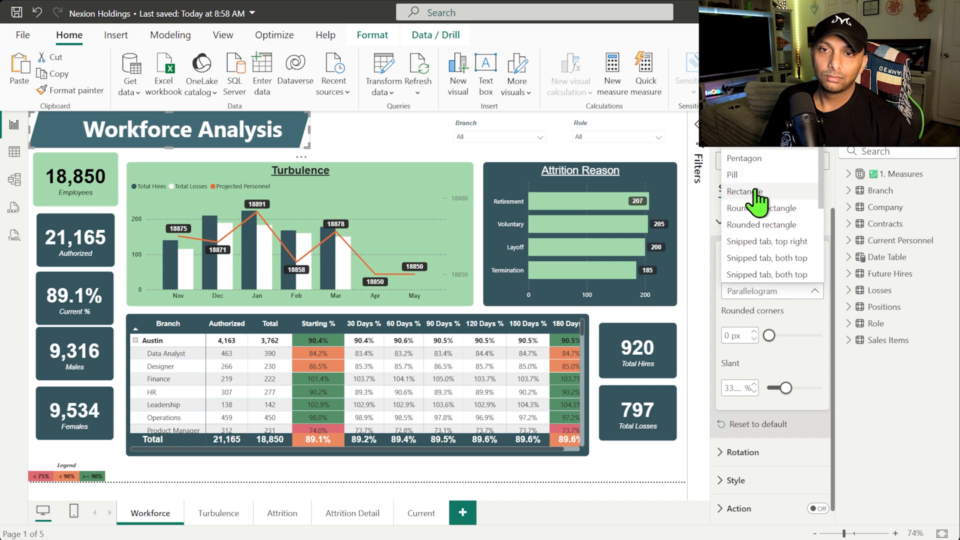
pyautogui.click(743, 191)
# Step: Try the Rounded rectangle, Speech Bubble and Trapezoid shape types on the title banner
pyautogui.click(756, 294)
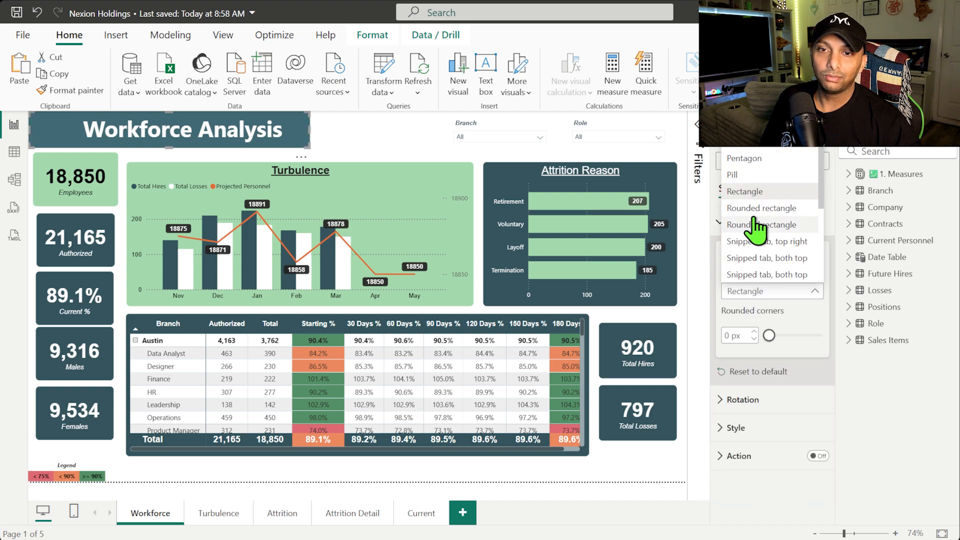
pyautogui.click(757, 220)
pyautogui.click(762, 293)
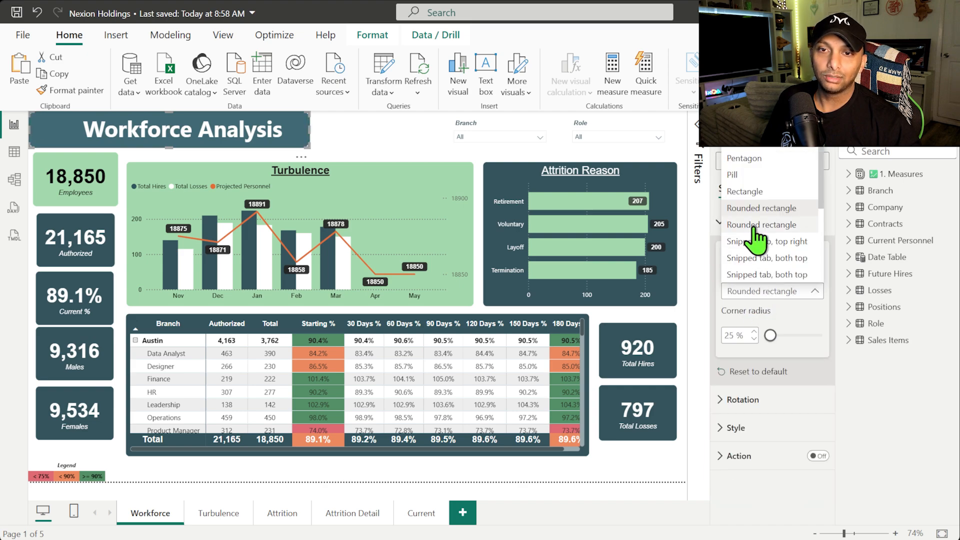
pyautogui.scroll(-3, 761, 228)
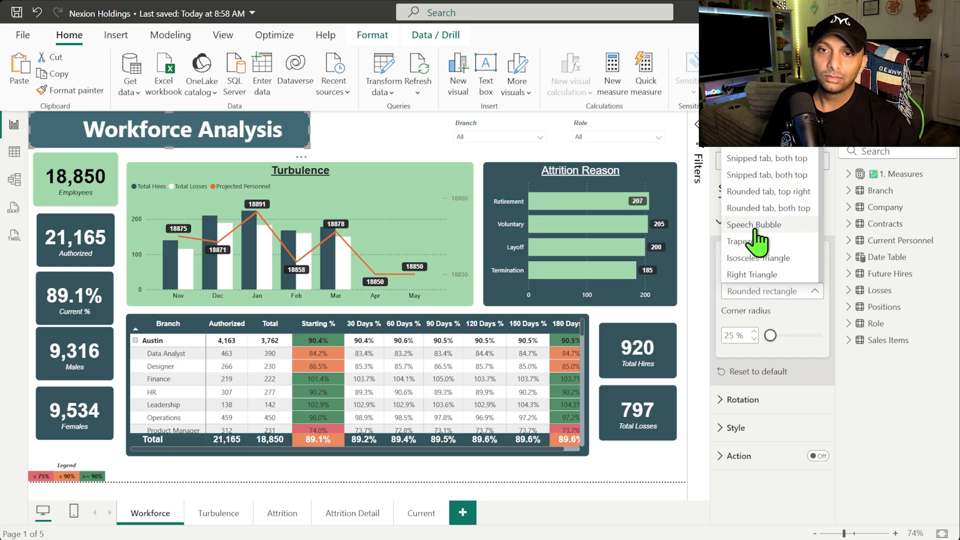
pyautogui.click(757, 229)
pyautogui.click(756, 294)
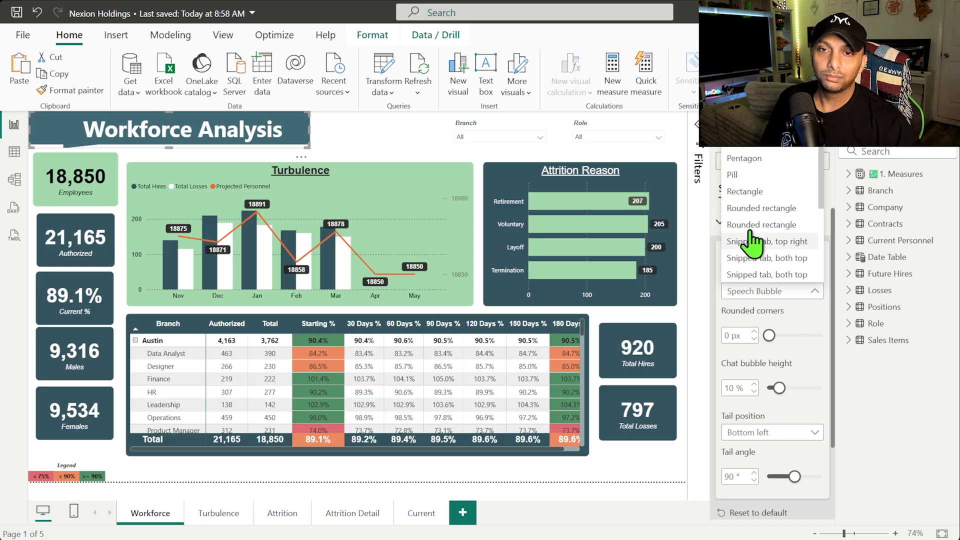
pyautogui.scroll(-4, 753, 247)
pyautogui.click(748, 241)
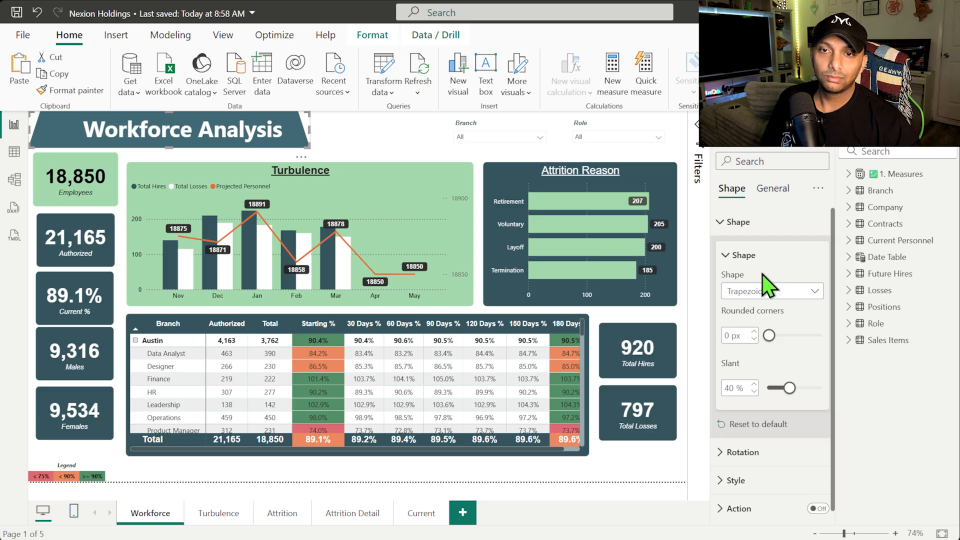
# Step: Try Pentagon arrow on the title banner once more, and settle on the Chevron arrow shape type
pyautogui.click(768, 293)
pyautogui.scroll(-4, 766, 235)
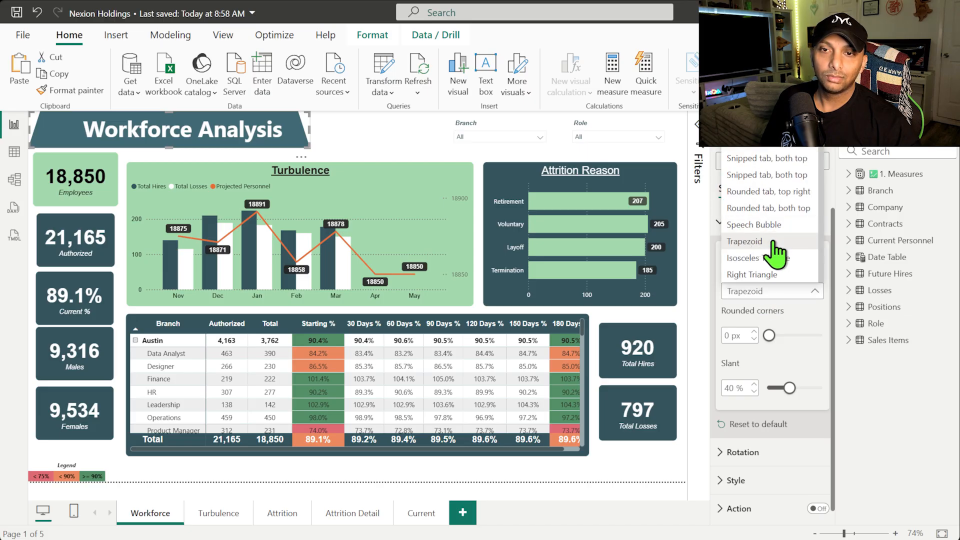
pyautogui.scroll(3, 774, 250)
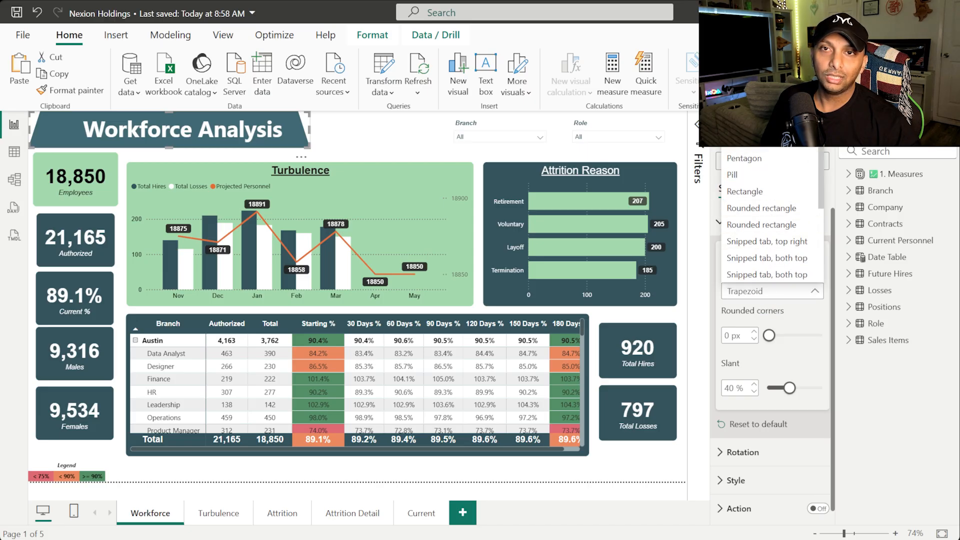
pyautogui.click(760, 142)
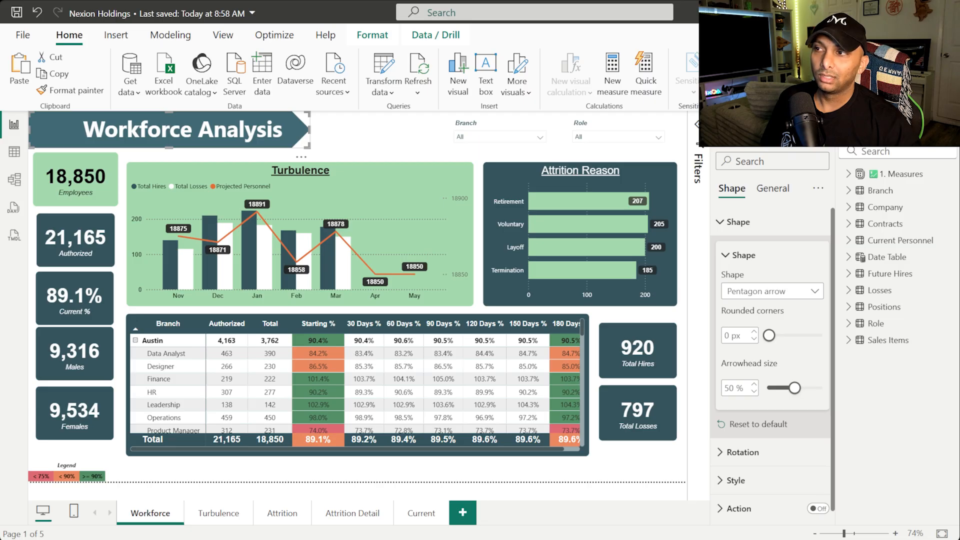
pyautogui.click(765, 295)
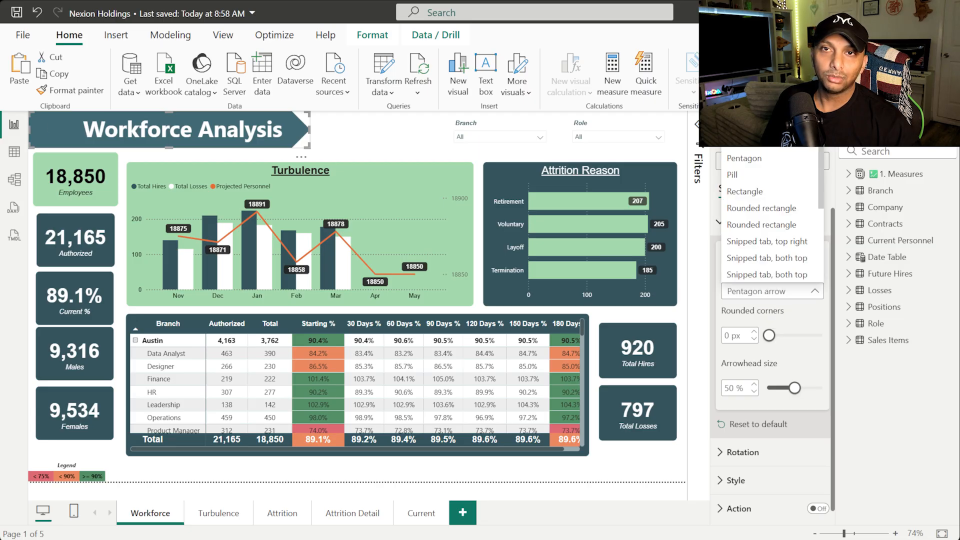
pyautogui.click(755, 42)
pyautogui.click(357, 141)
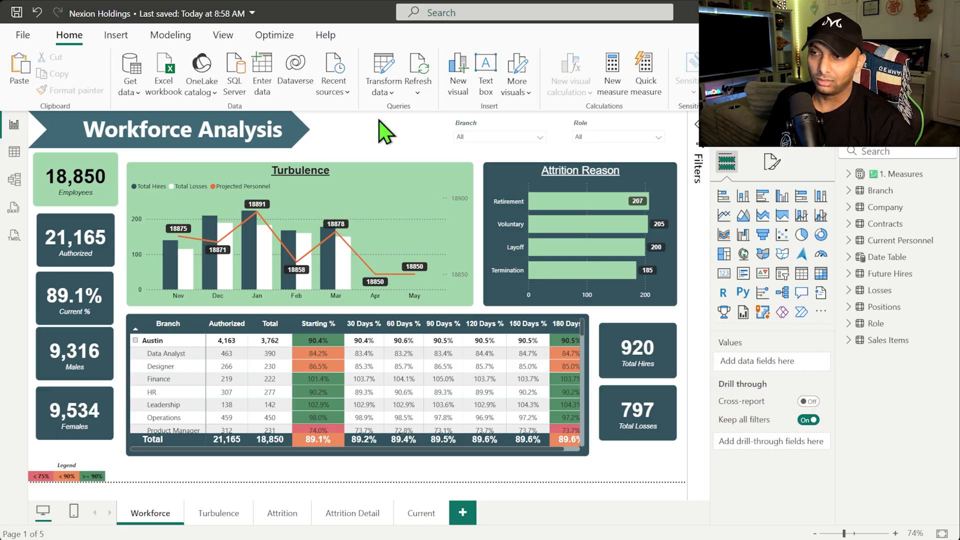
# Step: Format the Turbulence chart's Projected Personnel measure as a whole number with a thousands separator
pyautogui.click(272, 207)
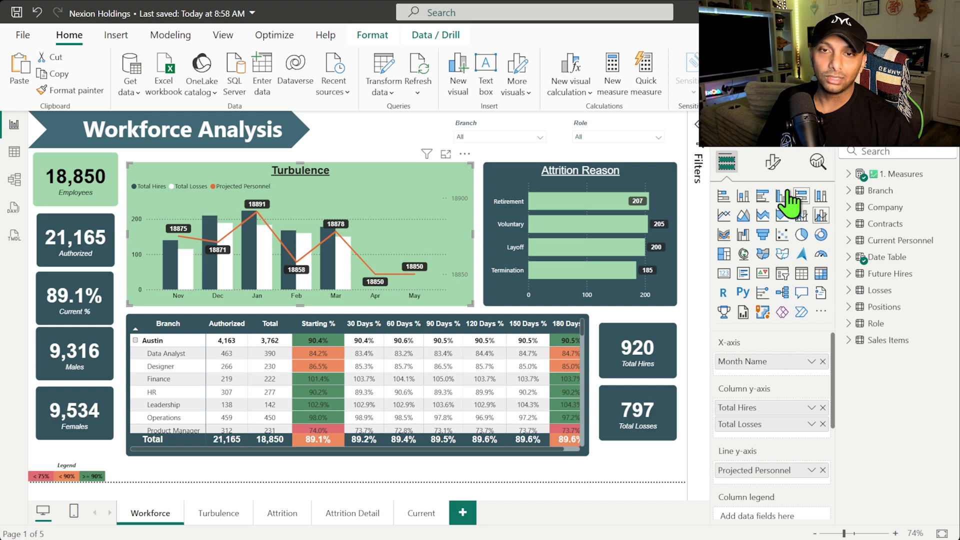
pyautogui.click(774, 162)
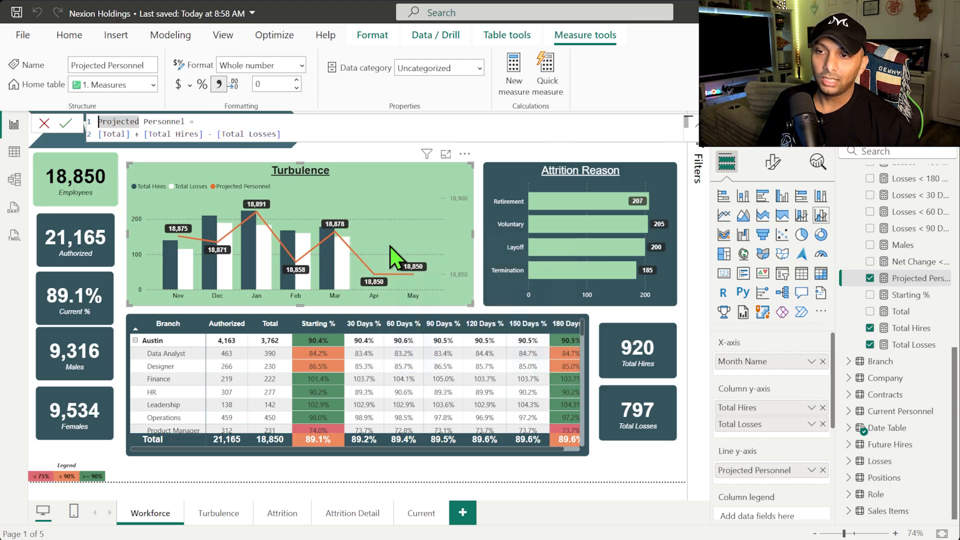
pyautogui.click(375, 149)
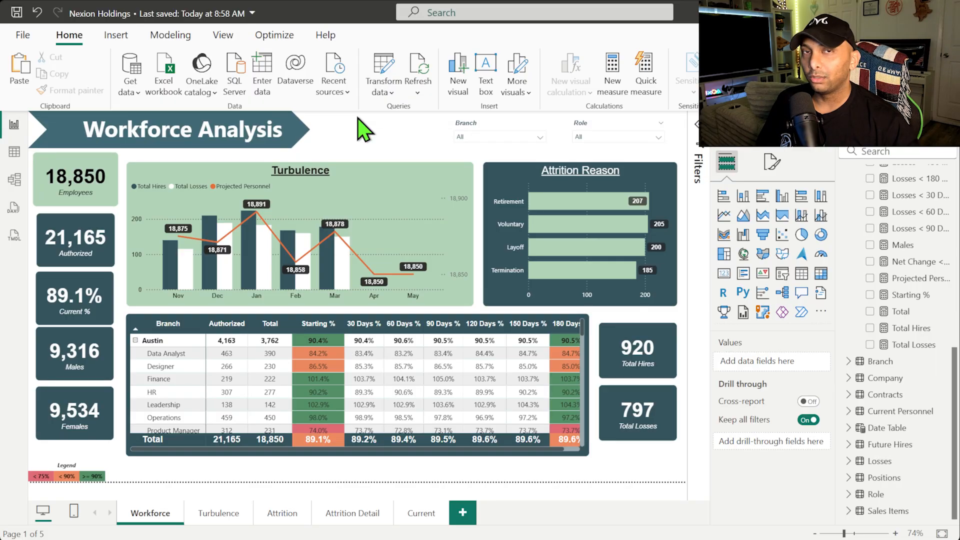
# Step: Try a light green canvas background at 82% transparency on the report page
pyautogui.click(772, 165)
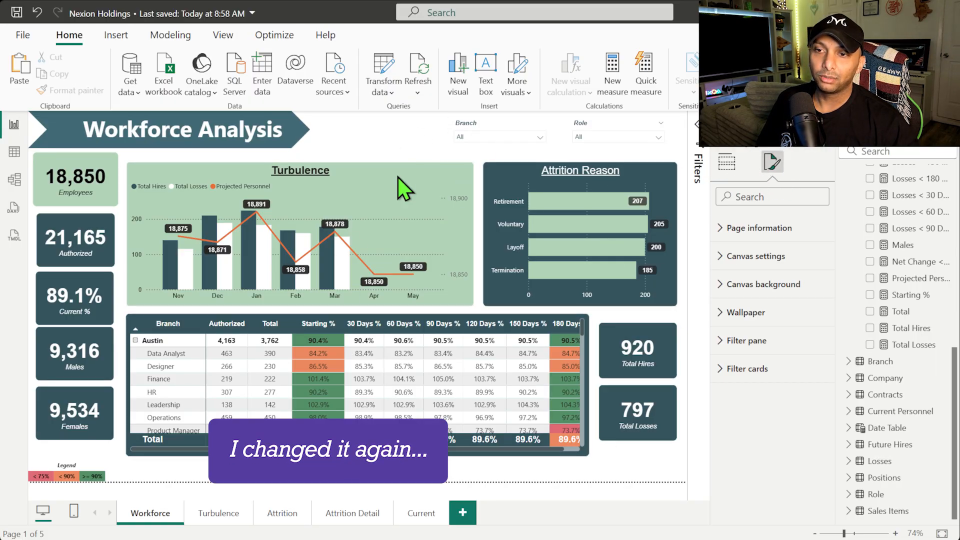
pyautogui.click(765, 292)
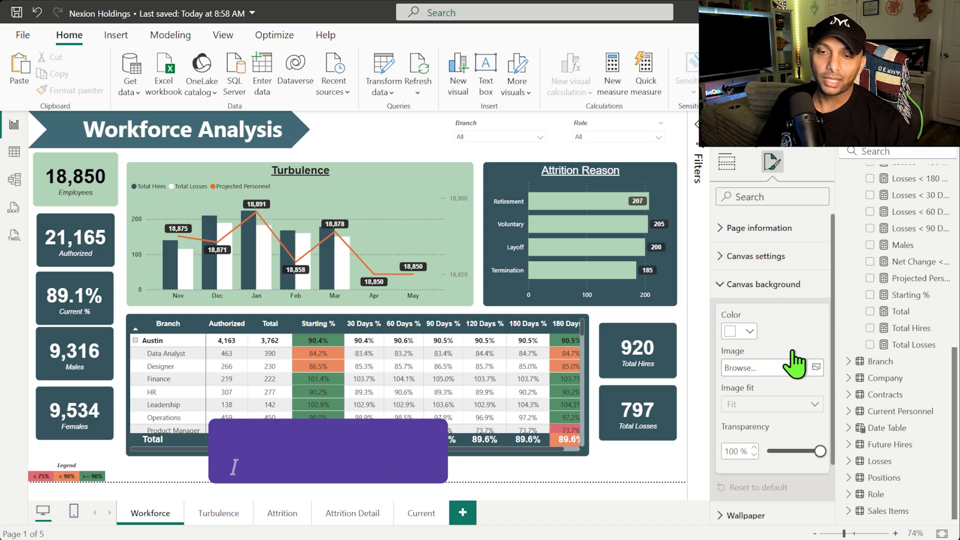
pyautogui.click(750, 332)
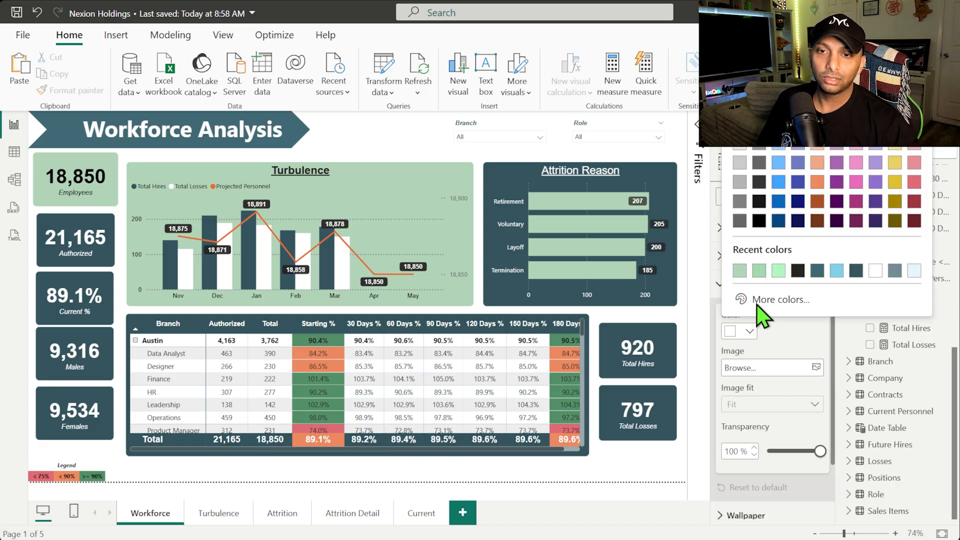
pyautogui.click(740, 271)
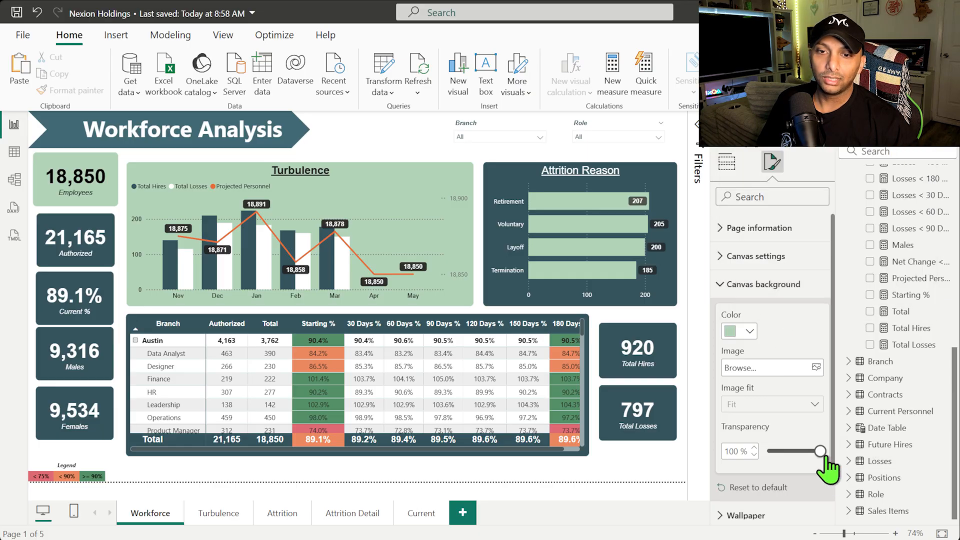
pyautogui.moveTo(821, 452)
pyautogui.mouseDown()
pyautogui.moveTo(783, 451)
pyautogui.moveTo(812, 452)
pyautogui.mouseUp()
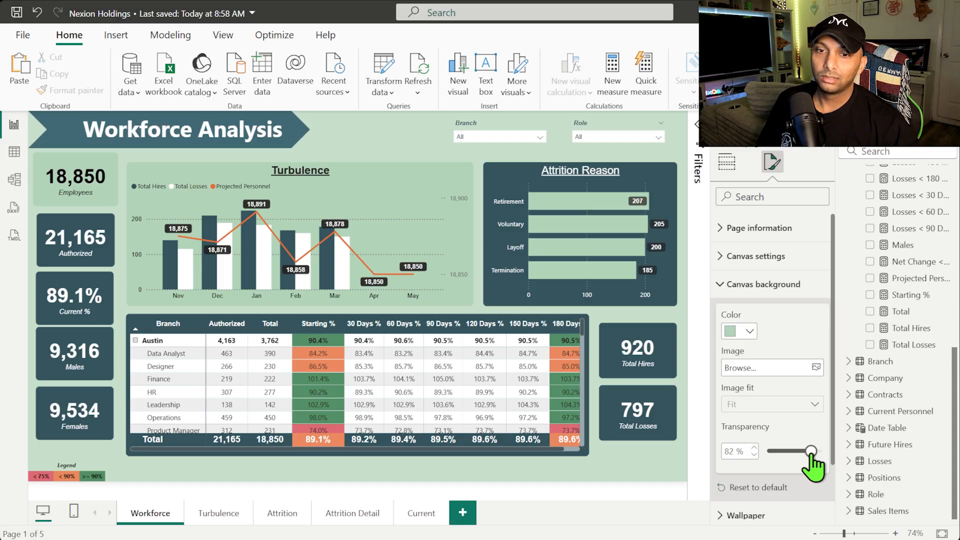
# Step: Set the canvas background to the recently used dark teal with 86% transparency
pyautogui.click(748, 331)
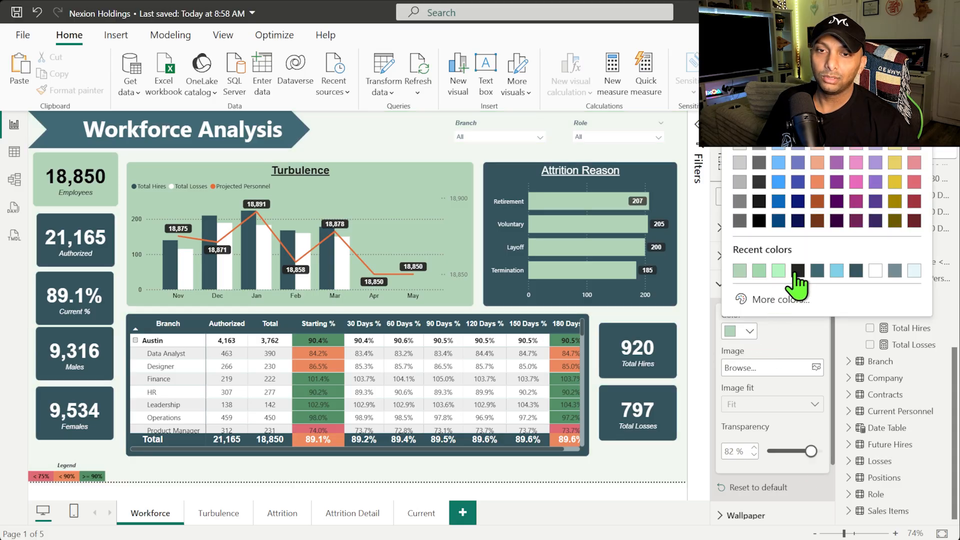
pyautogui.click(817, 271)
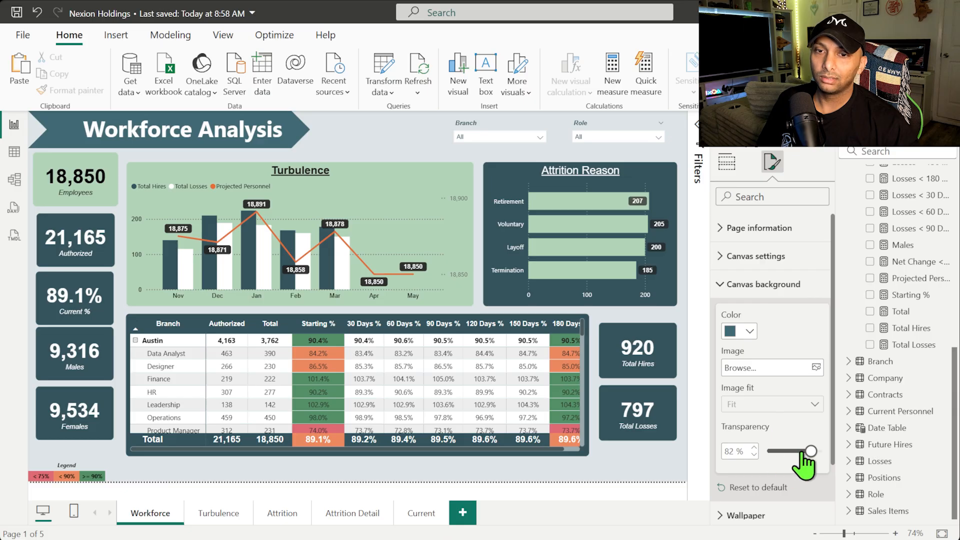
pyautogui.moveTo(812, 452)
pyautogui.mouseDown()
pyautogui.moveTo(786, 451)
pyautogui.moveTo(814, 452)
pyautogui.mouseUp()
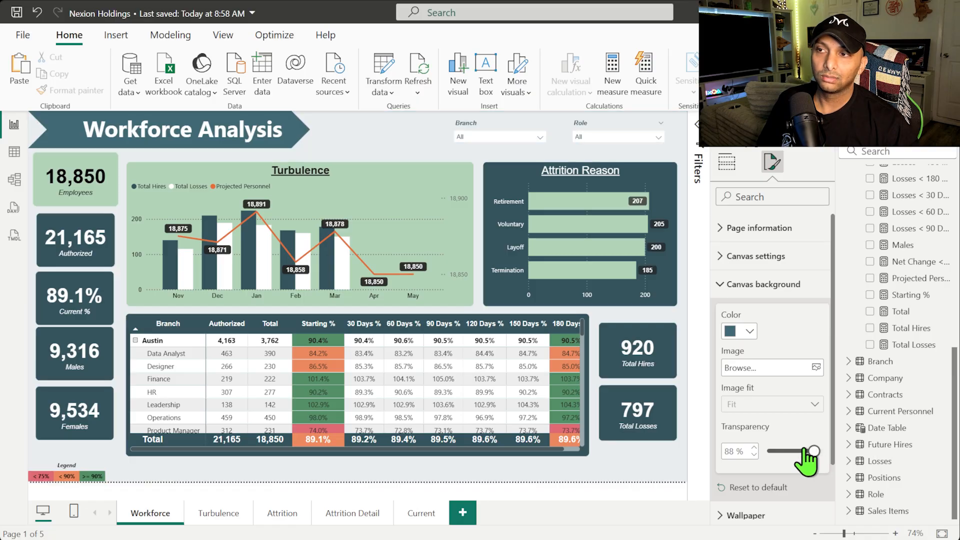
pyautogui.click(754, 450)
pyautogui.click(755, 449)
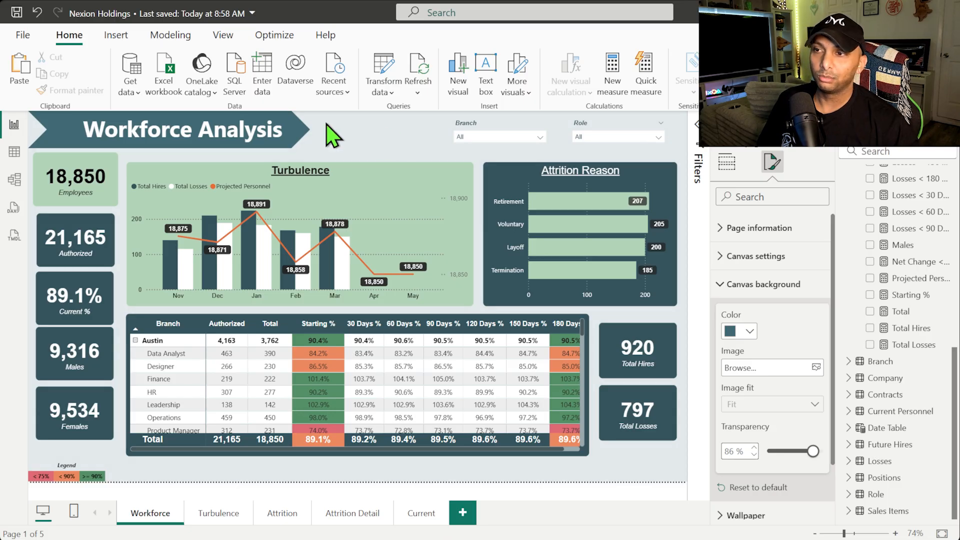
# Step: Set the visual border colour of the Employees card to the recently used dark teal
pyautogui.click(104, 191)
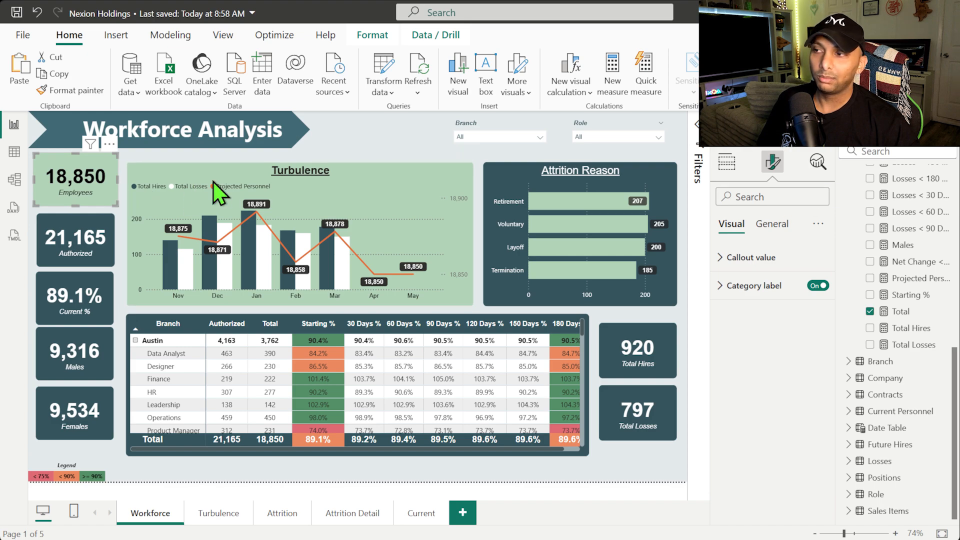
pyautogui.click(792, 225)
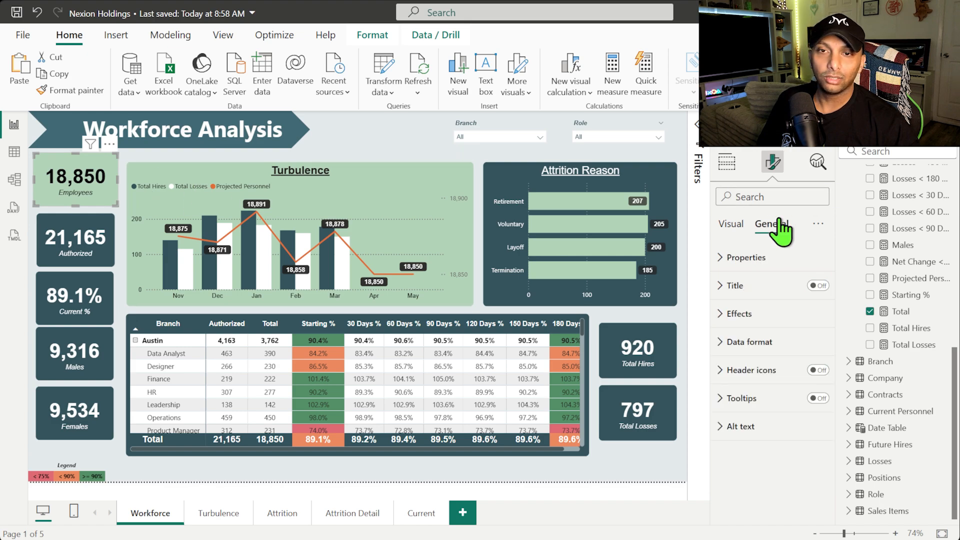
pyautogui.click(767, 320)
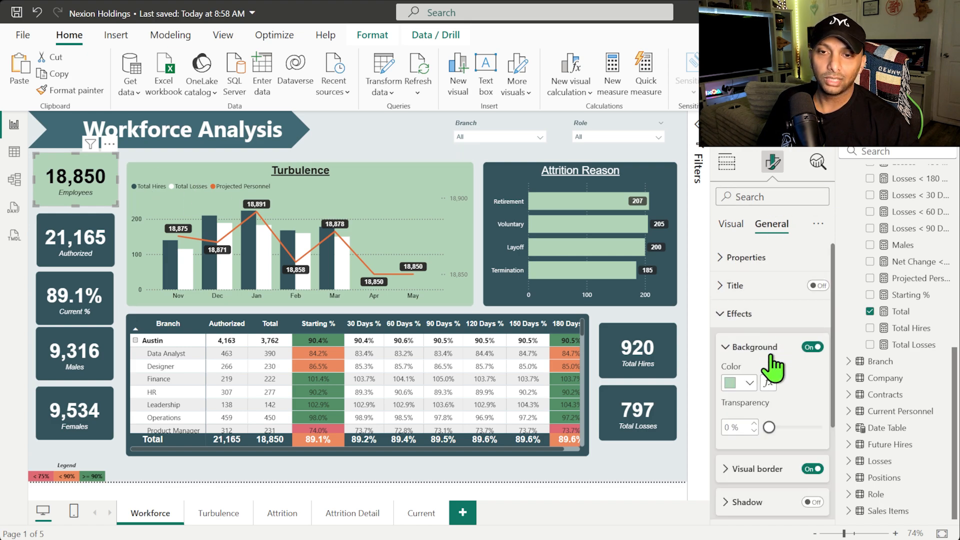
pyautogui.click(771, 468)
pyautogui.scroll(-2, 774, 445)
pyautogui.click(746, 320)
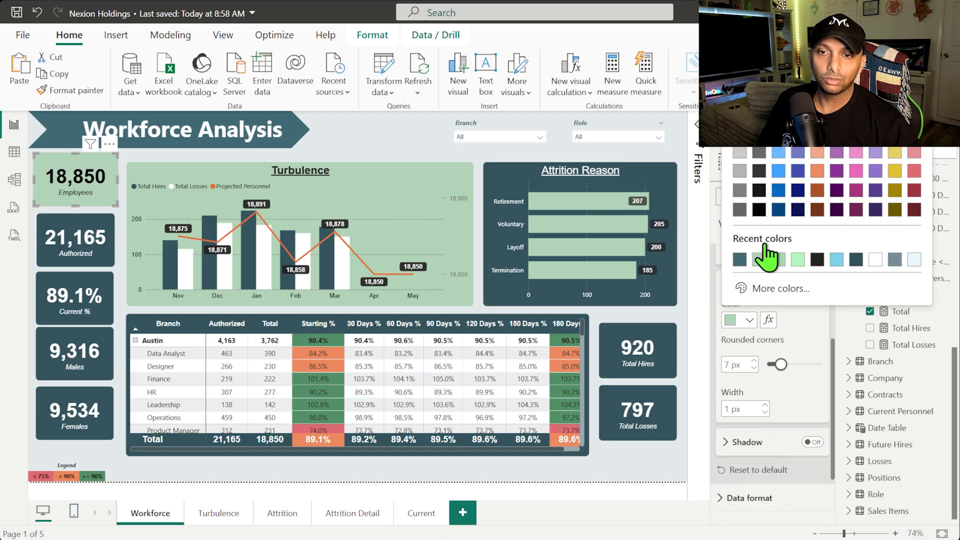
pyautogui.click(747, 260)
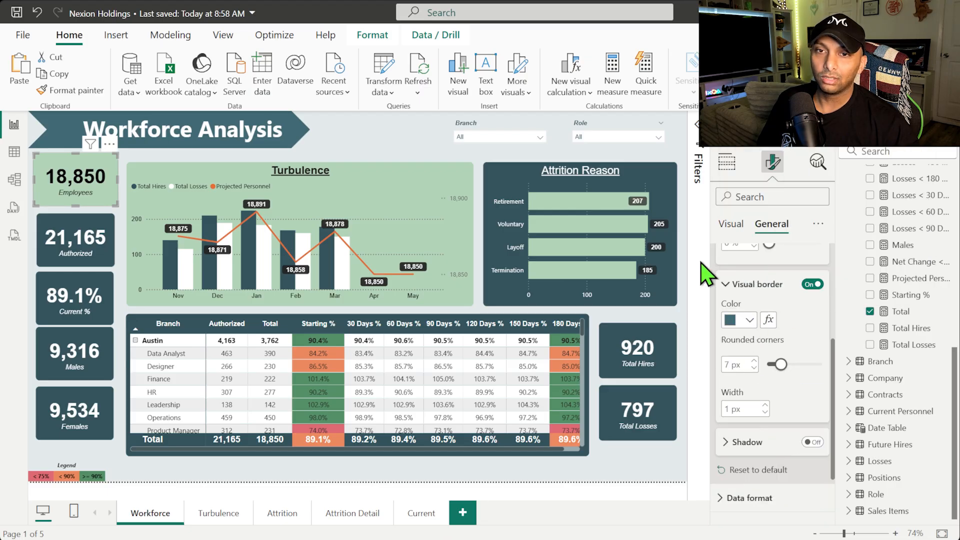
# Step: Give the Turbulence chart's visual border the same dark teal colour
pyautogui.keyDown('ctrl'); pyautogui.click(406, 189); pyautogui.keyUp('ctrl')
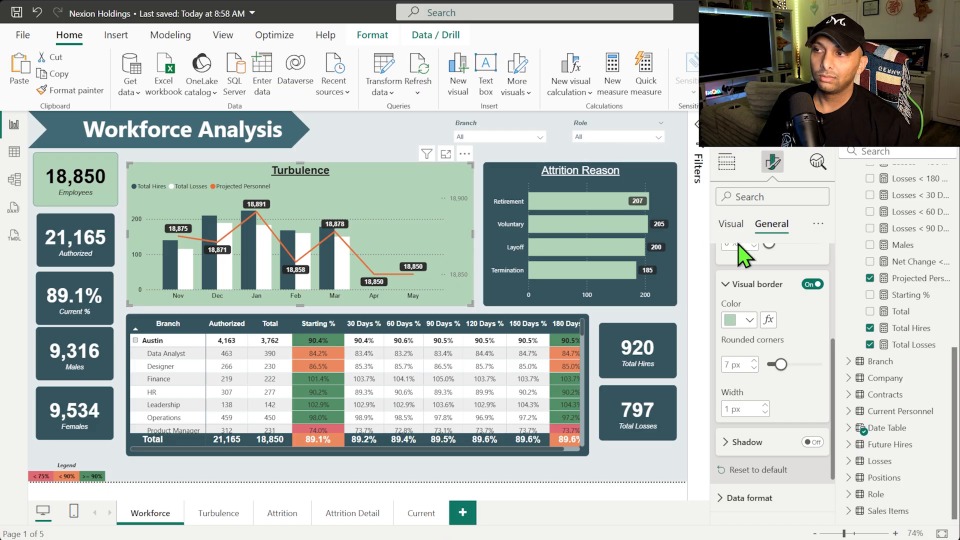
pyautogui.click(747, 320)
pyautogui.click(739, 260)
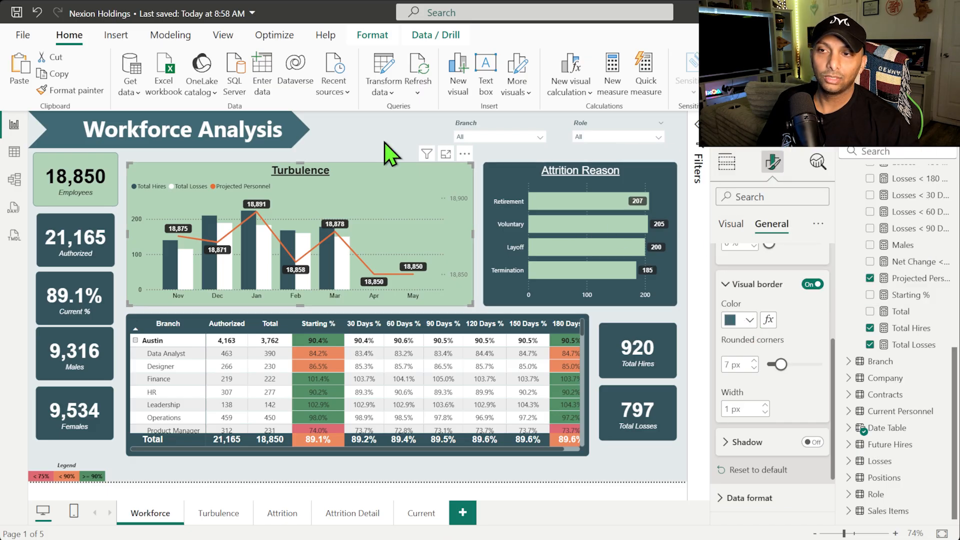
pyautogui.click(343, 128)
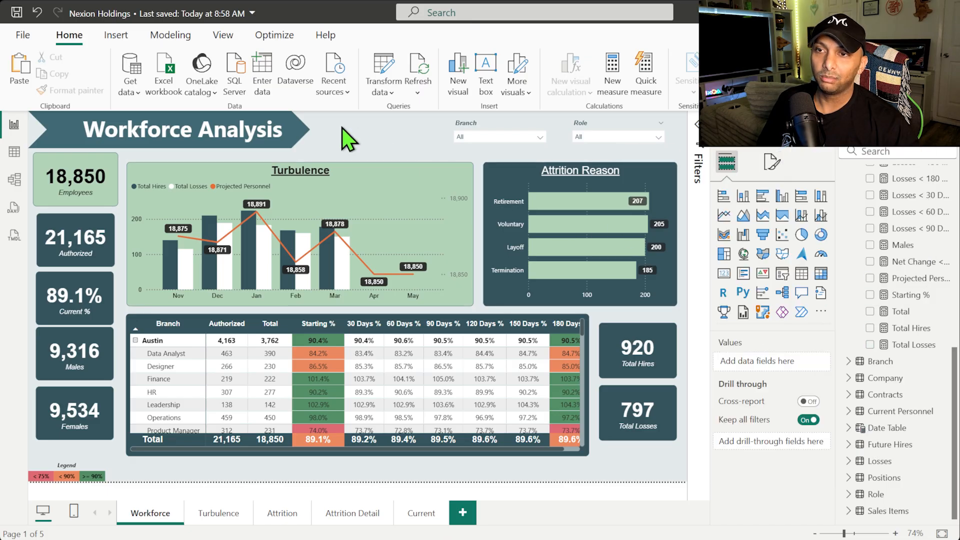
# Step: Turn on the shadow effect for the Turbulence and Attrition Reason charts
pyautogui.click(185, 301)
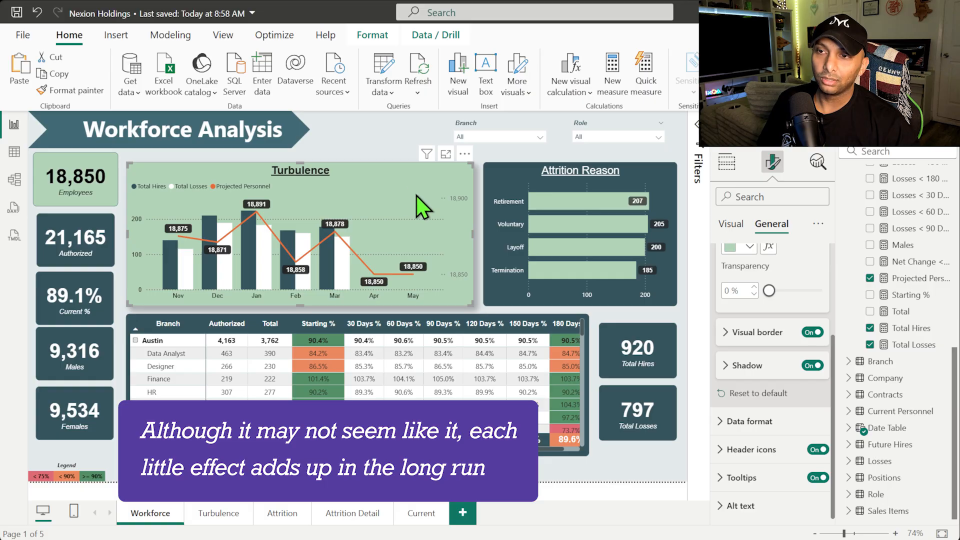
pyautogui.click(500, 198)
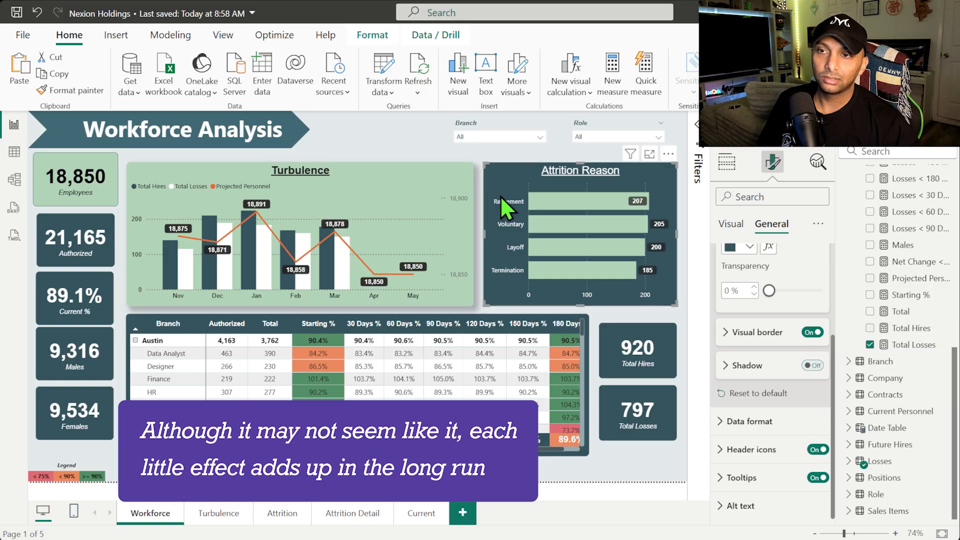
pyautogui.click(813, 365)
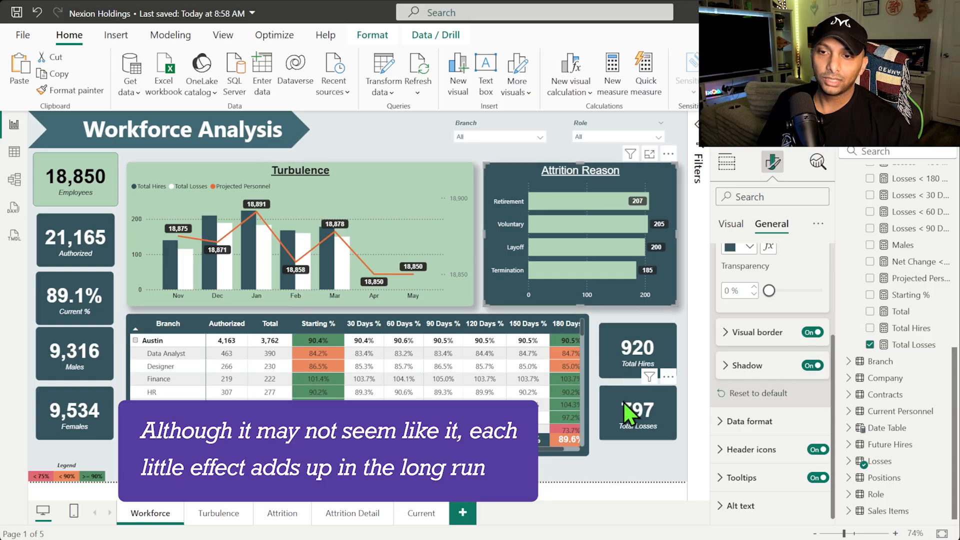
pyautogui.click(614, 469)
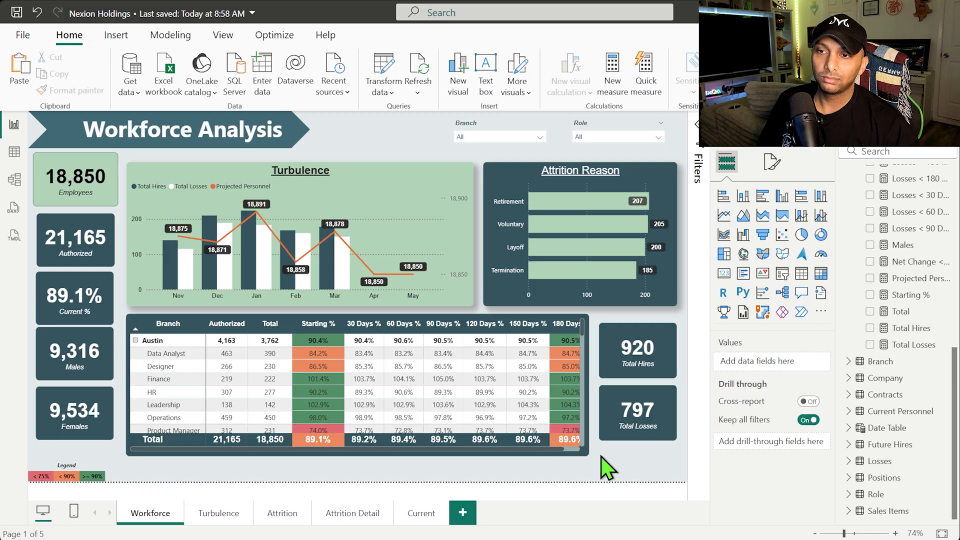
# Step: Turn on the shadow effect for the Authorized, Current %, Males, Females, Total Hires and Total Losses cards
pyautogui.click(653, 380)
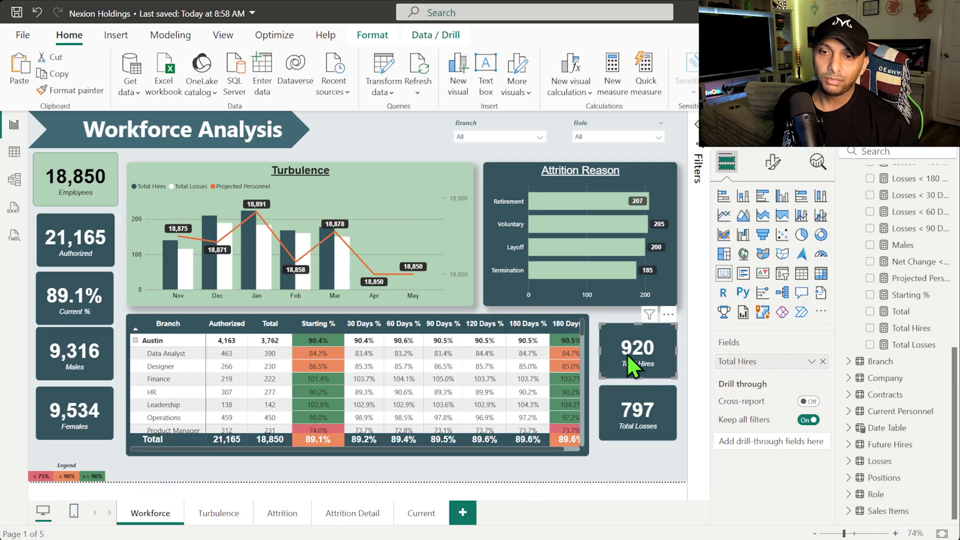
pyautogui.keyDown('ctrl'); pyautogui.click(613, 405); pyautogui.keyUp('ctrl')
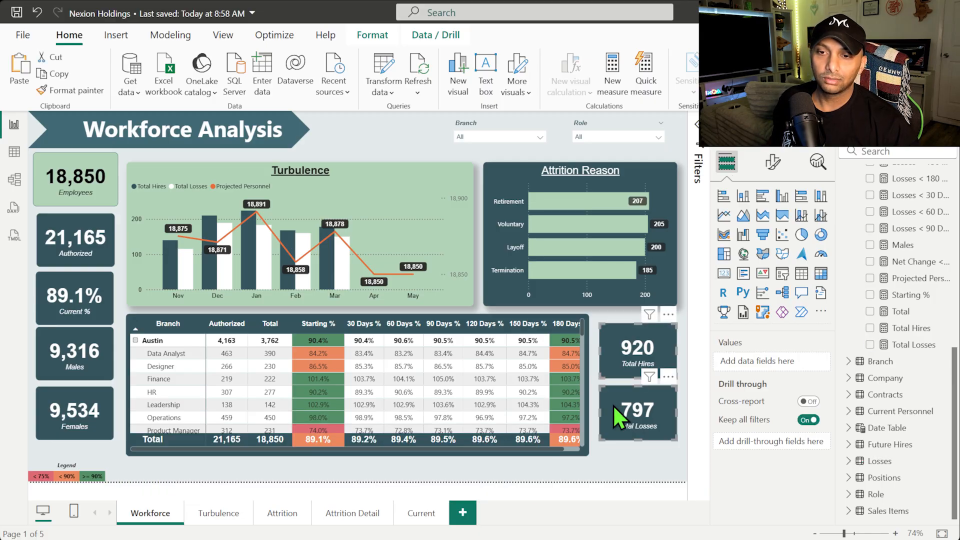
pyautogui.click(740, 314)
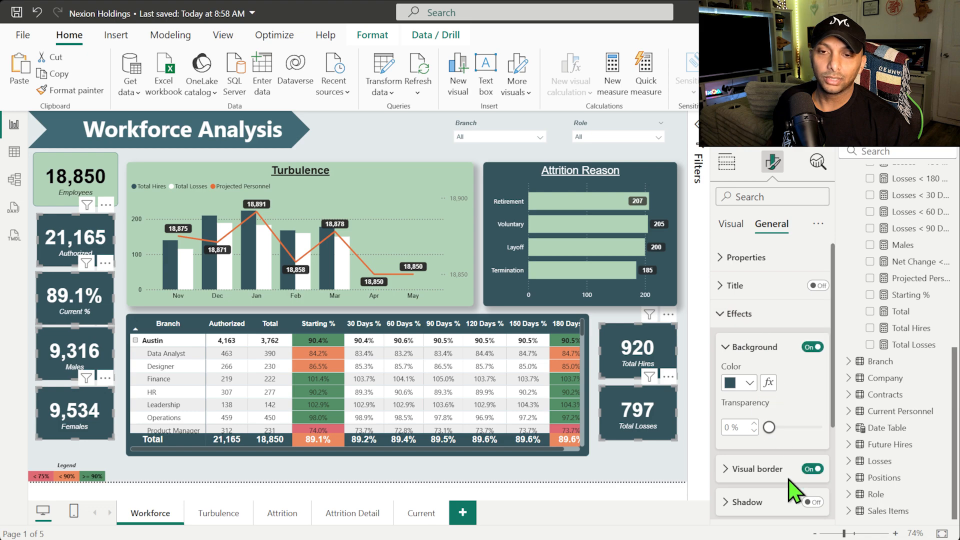
pyautogui.click(673, 468)
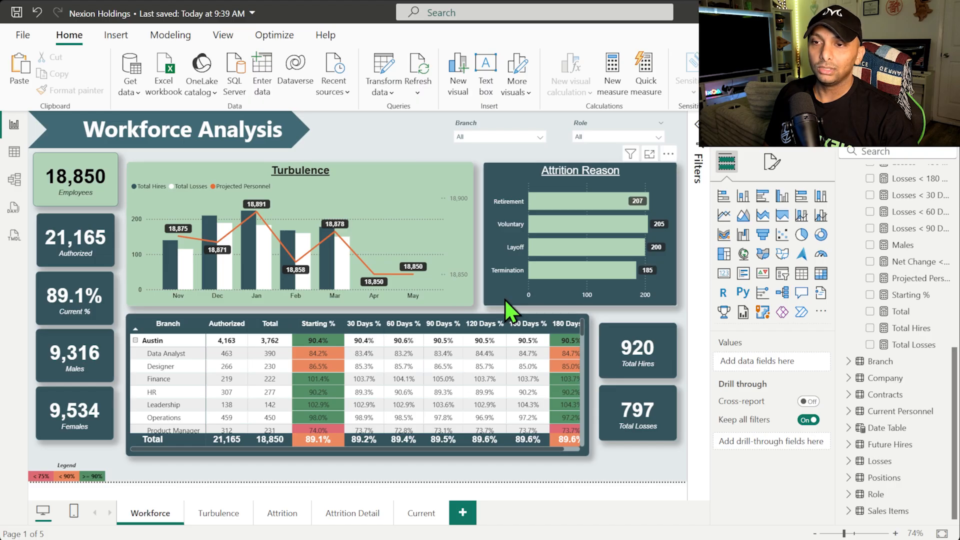
# Step: Narrow the Attrition Reason chart while keeping its right edge aligned, and shift the Turbulence chart right to even out the spacing
pyautogui.click(503, 246)
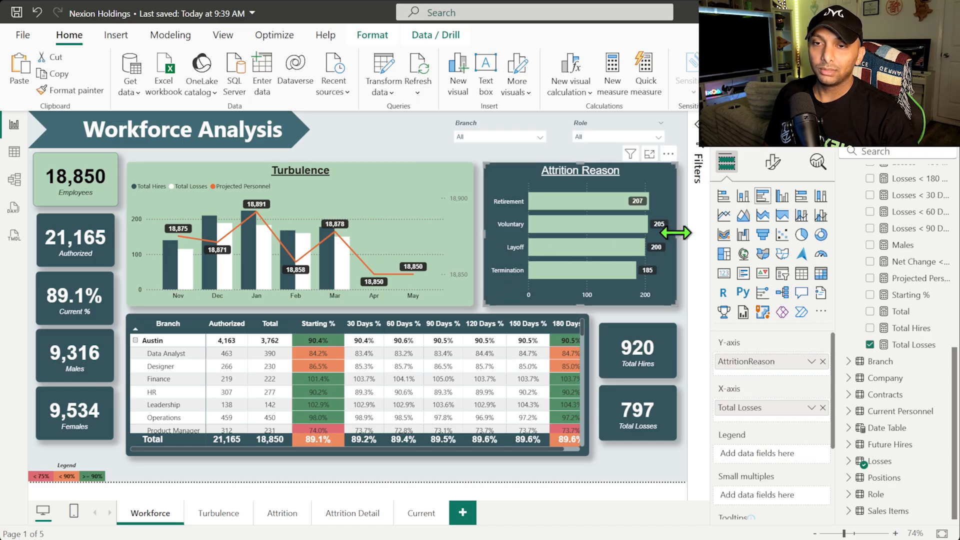
pyautogui.moveTo(676, 233); pyautogui.dragTo(663, 233)
pyautogui.moveTo(579, 179); pyautogui.dragTo(593, 180)
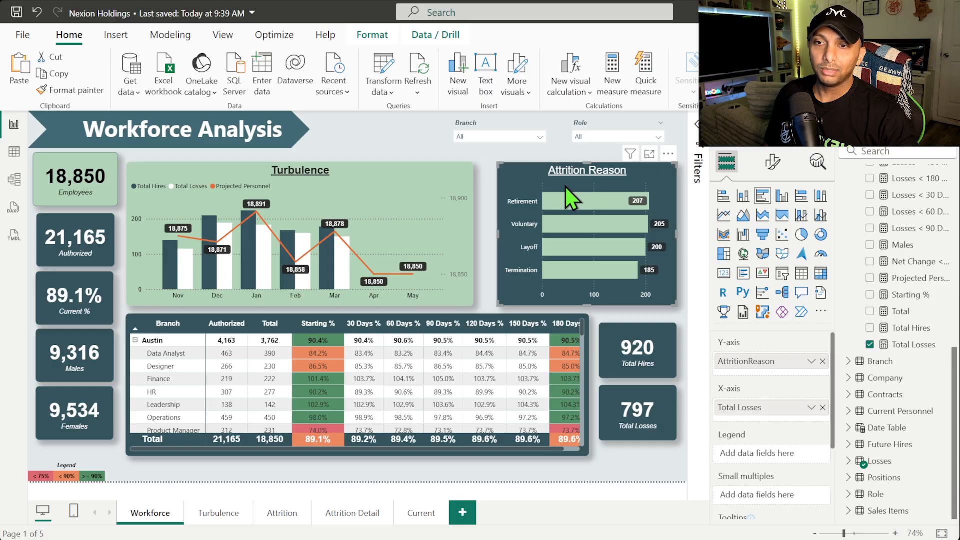
pyautogui.click(376, 194)
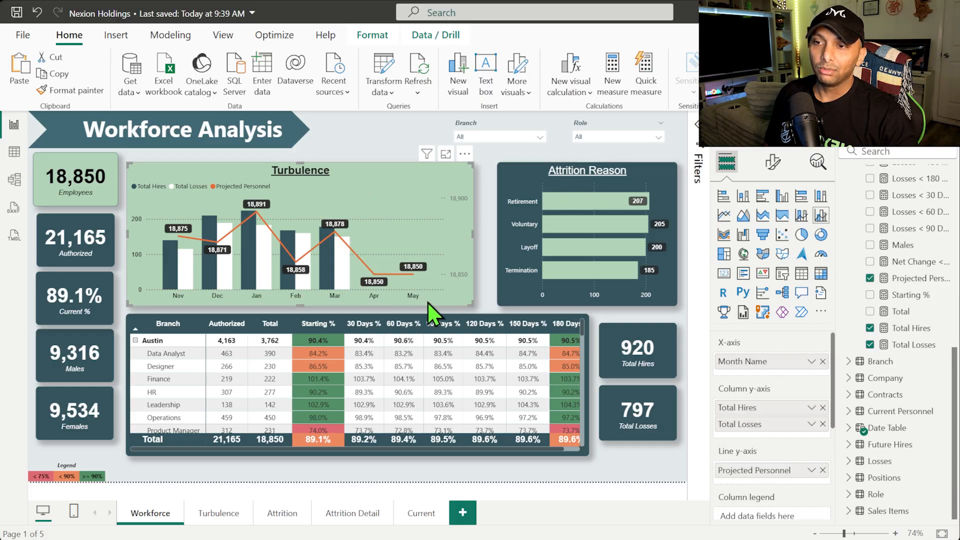
pyautogui.moveTo(332, 180); pyautogui.dragTo(353, 180)
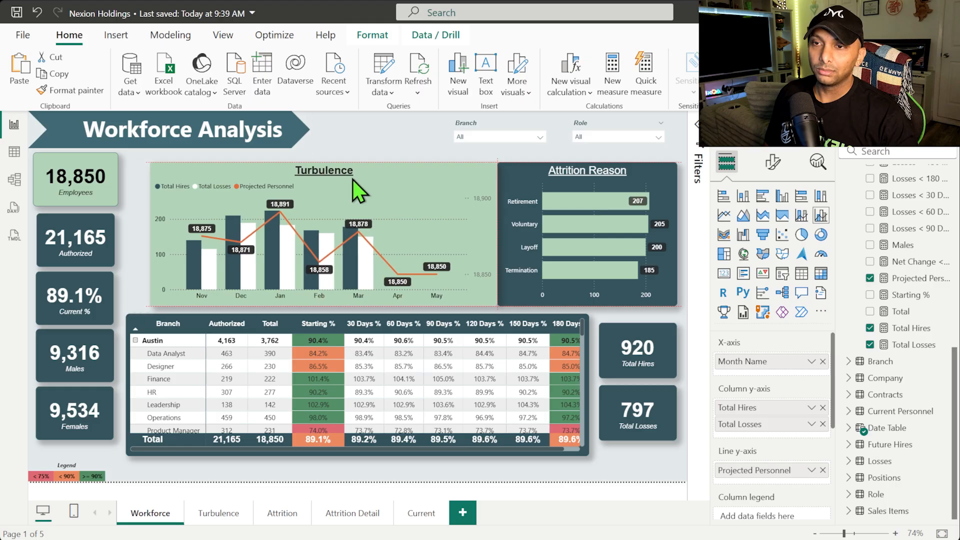
# Step: Narrow the branch matrix to line up with the Turbulence chart's left edge, and adjust its Starting % and 180 Days % column widths
pyautogui.click(147, 322)
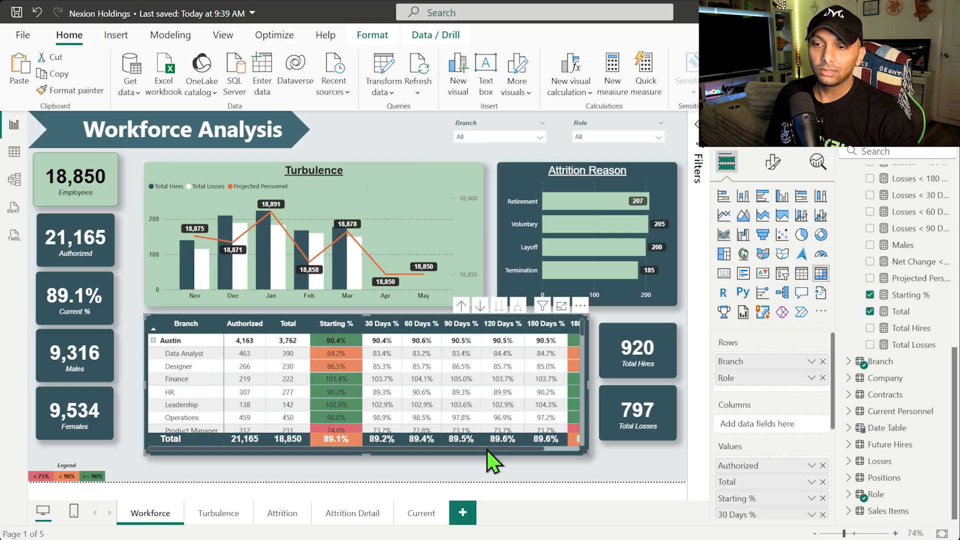
pyautogui.moveTo(487, 449); pyautogui.dragTo(509, 449)
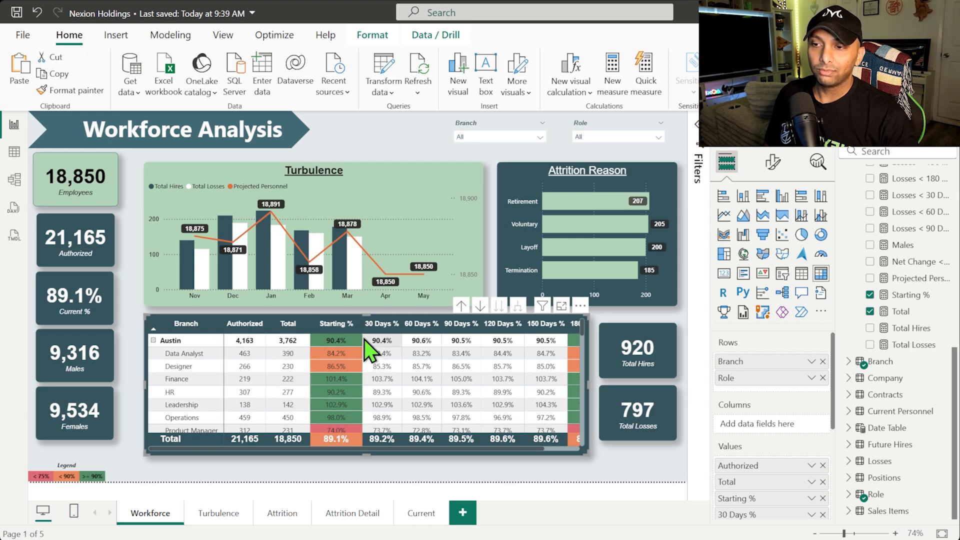
pyautogui.moveTo(364, 326); pyautogui.dragTo(351, 326)
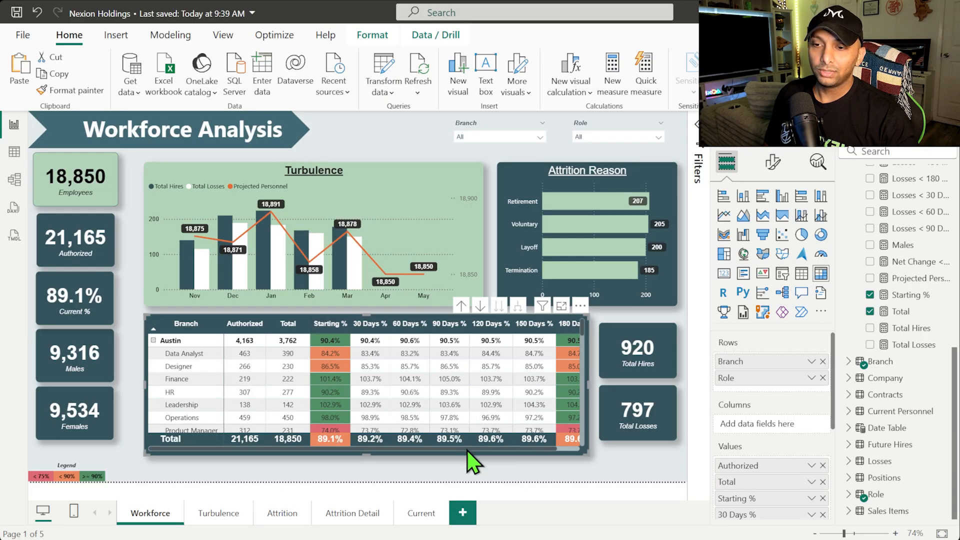
pyautogui.moveTo(467, 449); pyautogui.dragTo(531, 455)
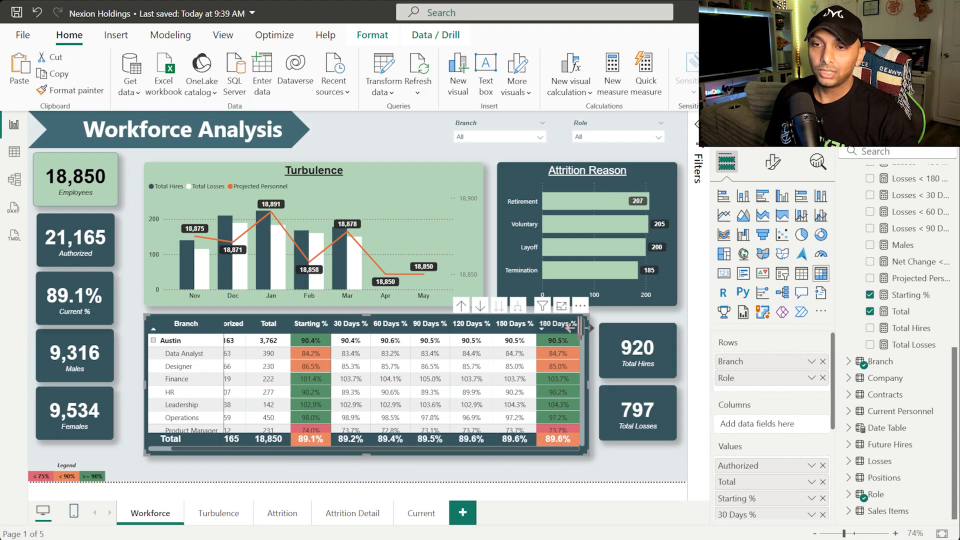
pyautogui.moveTo(577, 328)
pyautogui.mouseDown()
pyautogui.moveTo(568, 328)
pyautogui.moveTo(580, 328)
pyautogui.mouseUp()
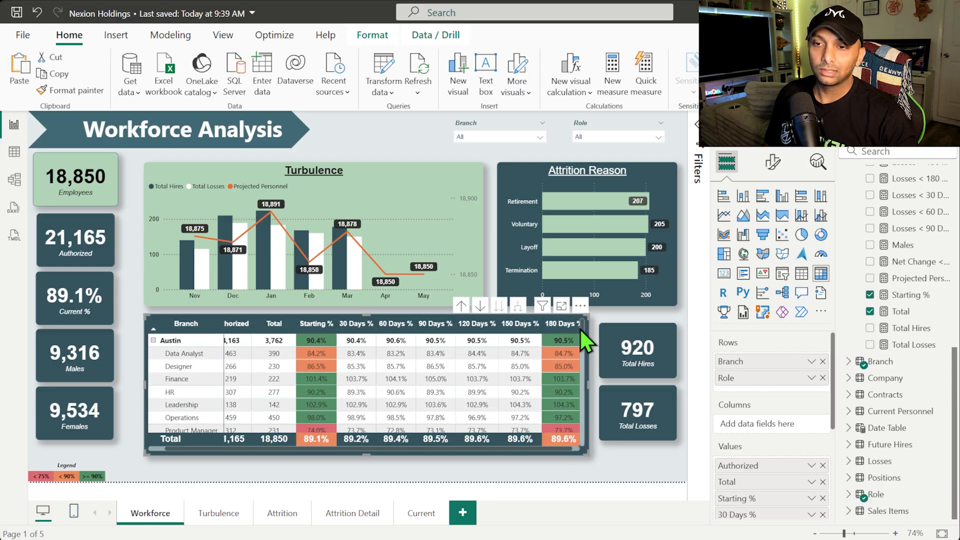
# Step: Set the matrix values' font to Arial at size 9
pyautogui.click(773, 162)
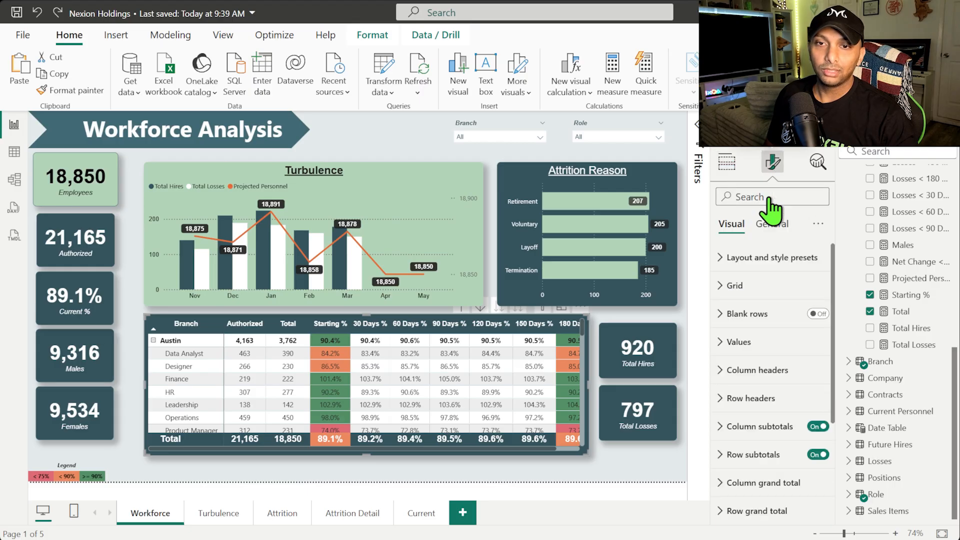
pyautogui.click(745, 345)
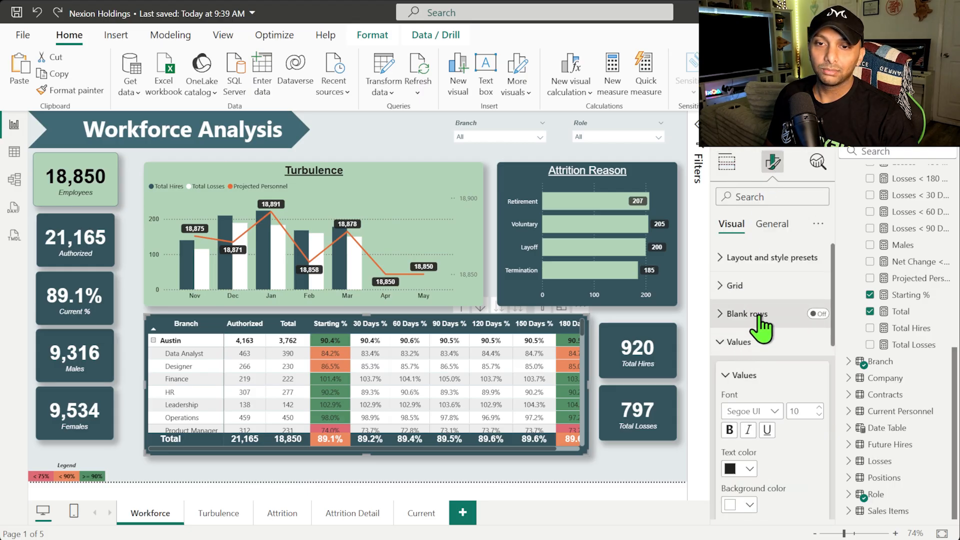
pyautogui.scroll(-3, 773, 324)
pyautogui.scroll(3, 810, 280)
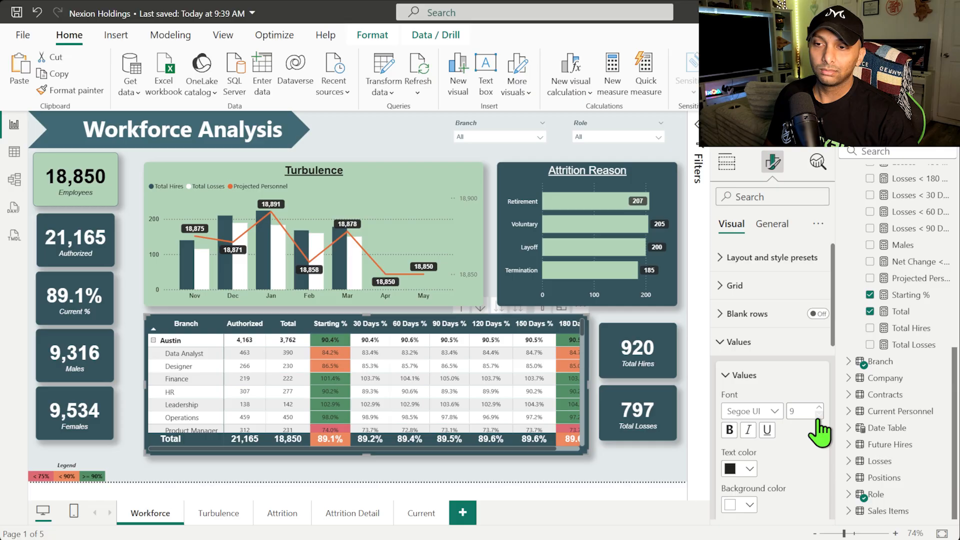
pyautogui.click(750, 411)
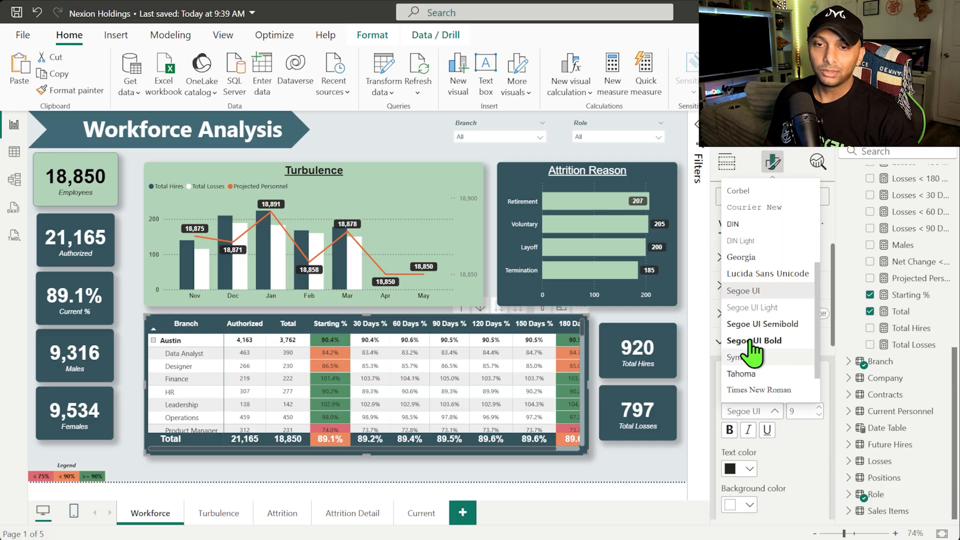
pyautogui.scroll(6, 742, 300)
pyautogui.click(738, 186)
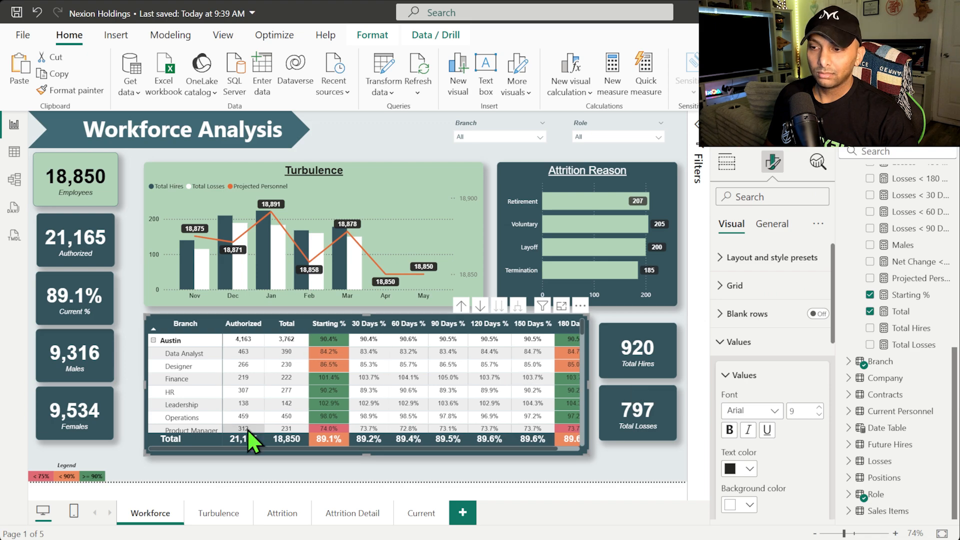
# Step: Set the matrix row grand total font size to 11 and adjust the Total column's width
pyautogui.click(723, 343)
pyautogui.click(732, 365)
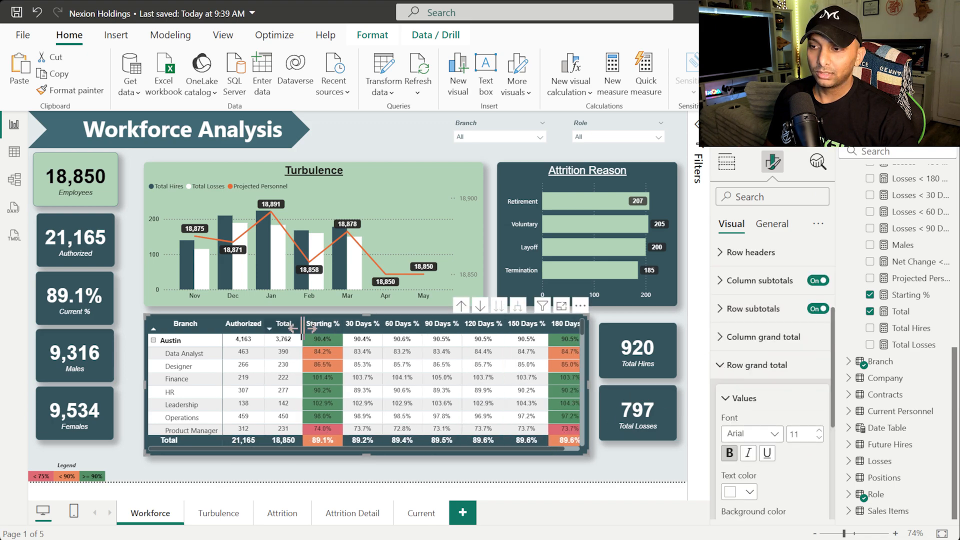
pyautogui.moveTo(303, 328); pyautogui.dragTo(304, 328)
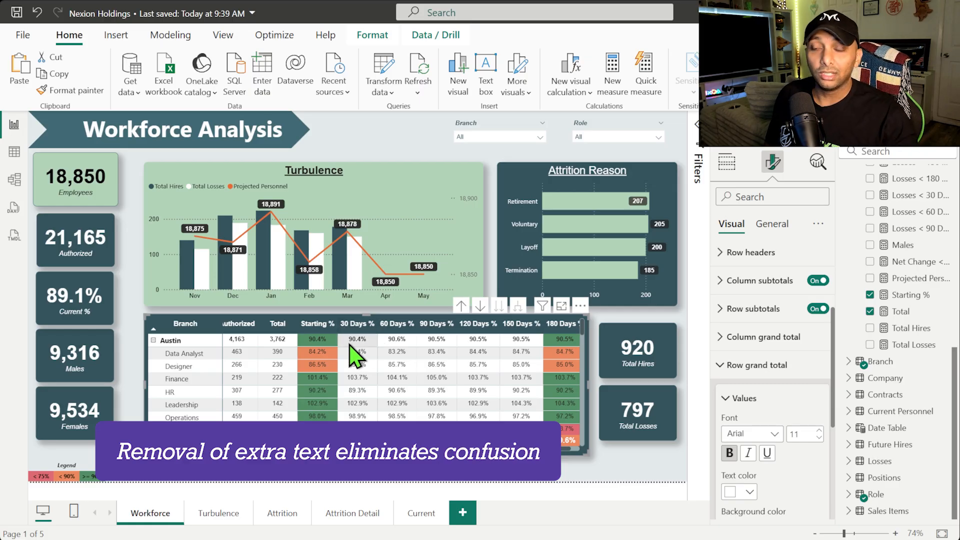
# Step: Rename the matrix's 30 Days % value as "<30 Days"
pyautogui.click(749, 368)
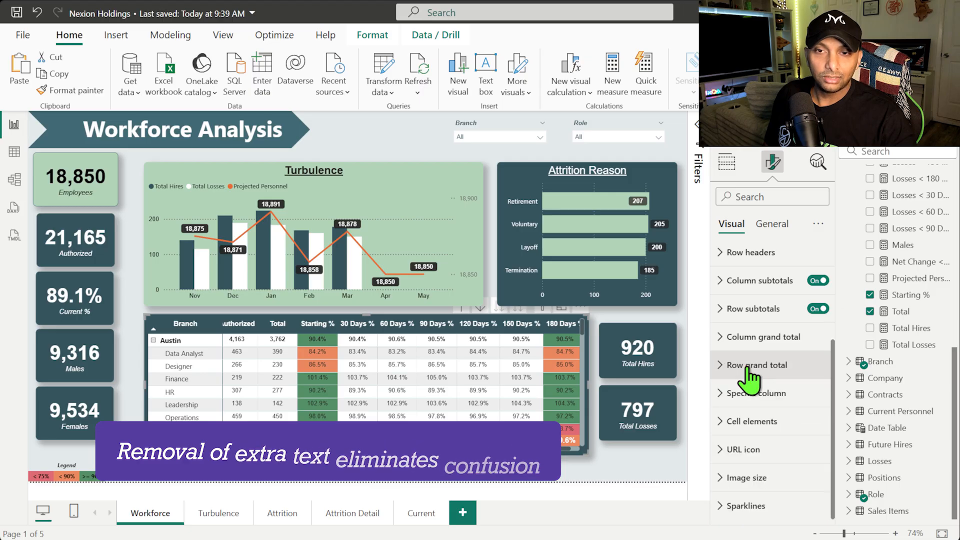
pyautogui.scroll(3, 767, 343)
pyautogui.click(727, 162)
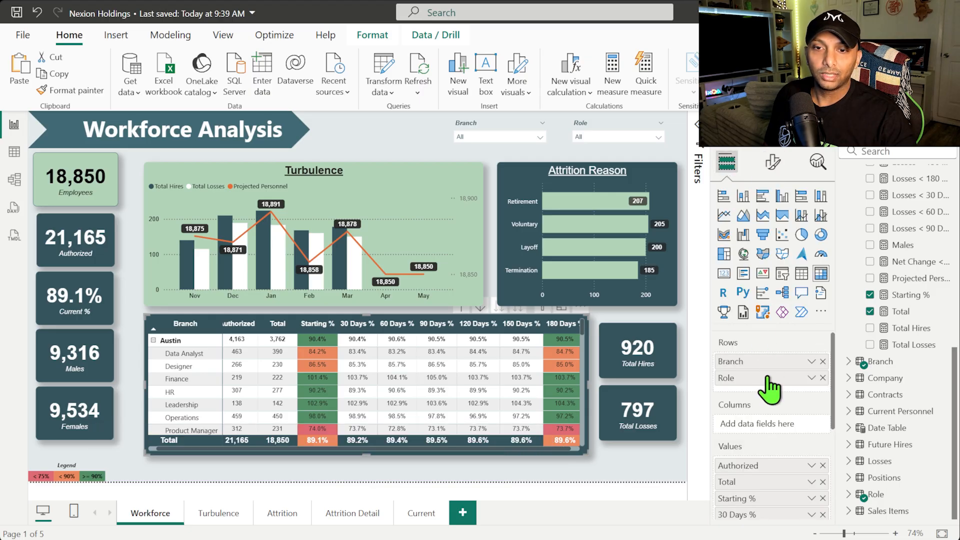
pyautogui.scroll(-3, 770, 387)
pyautogui.doubleClick(743, 342)
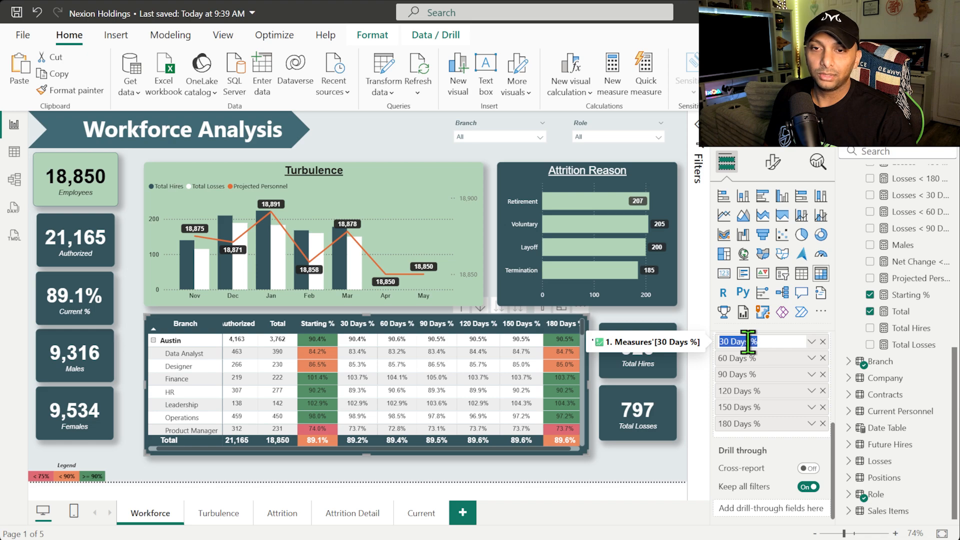
pyautogui.write('<30 ')
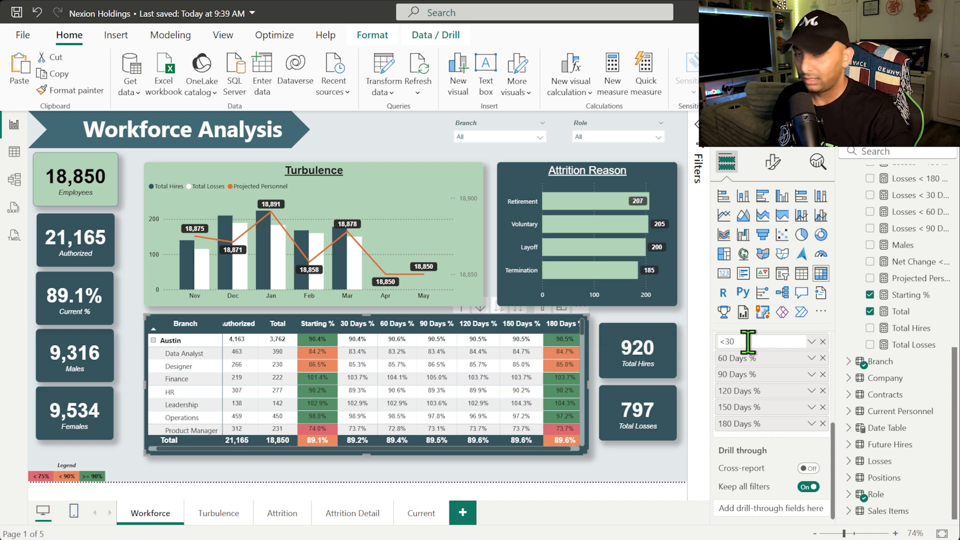
pyautogui.write('Days')
pyautogui.press('Return')
# Step: Rename the remaining matrix day values as "<60 Days", "<90 Days", "<120 Days", "<150 Days" and "<180 Days"
pyautogui.doubleClick(746, 359)
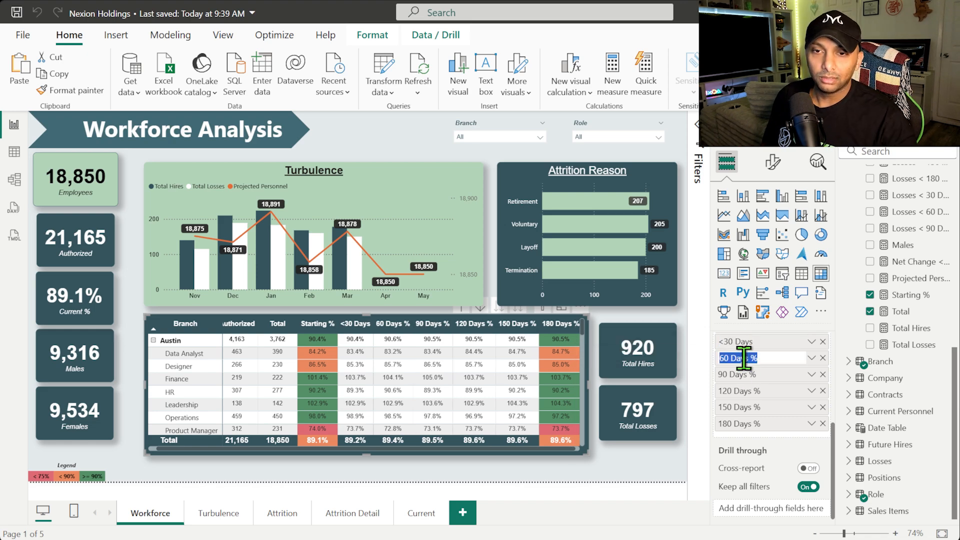
pyautogui.write('80')
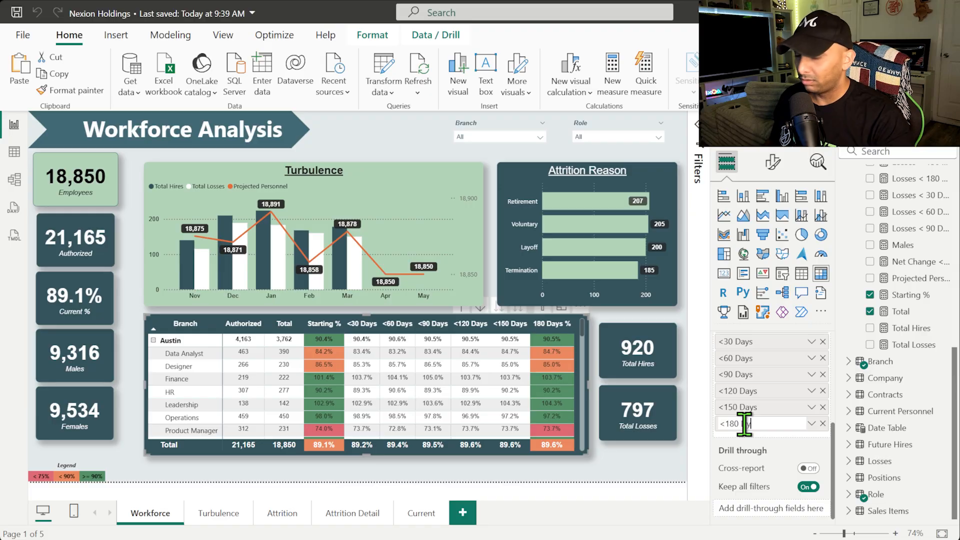
pyautogui.press('Return')
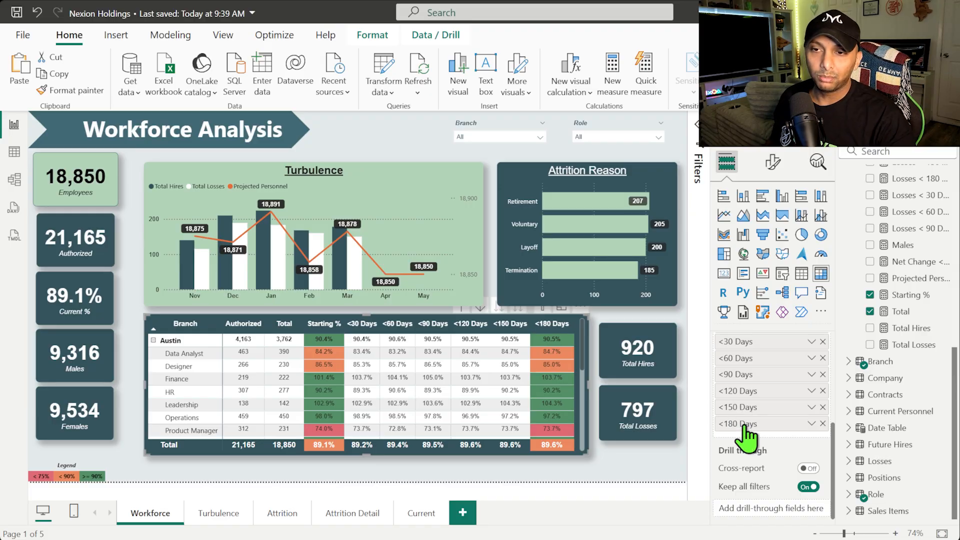
pyautogui.click(476, 486)
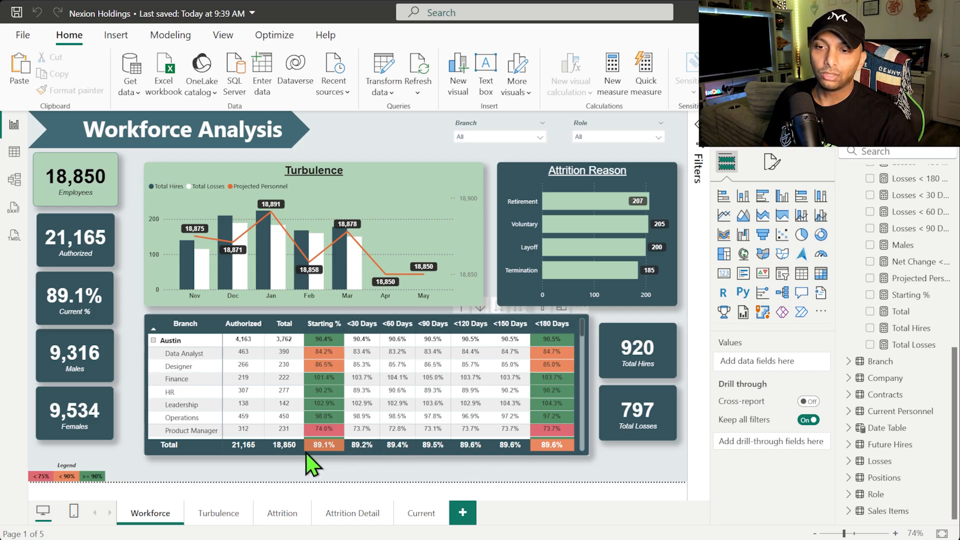
# Step: Widen the Employees card toward the Turbulence chart, and widen the Authorized card below it
pyautogui.click(108, 187)
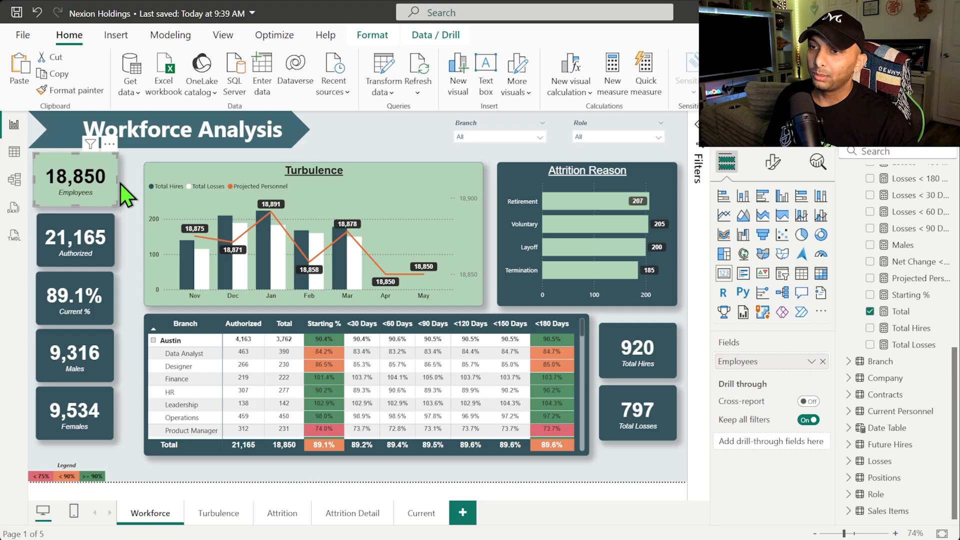
pyautogui.click(121, 184)
pyautogui.click(106, 177)
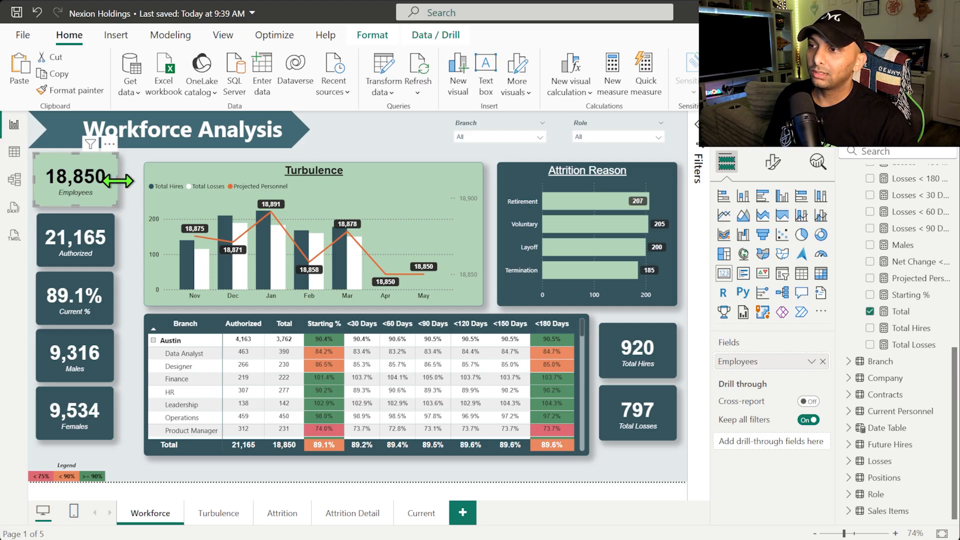
pyautogui.moveTo(118, 183); pyautogui.dragTo(135, 190)
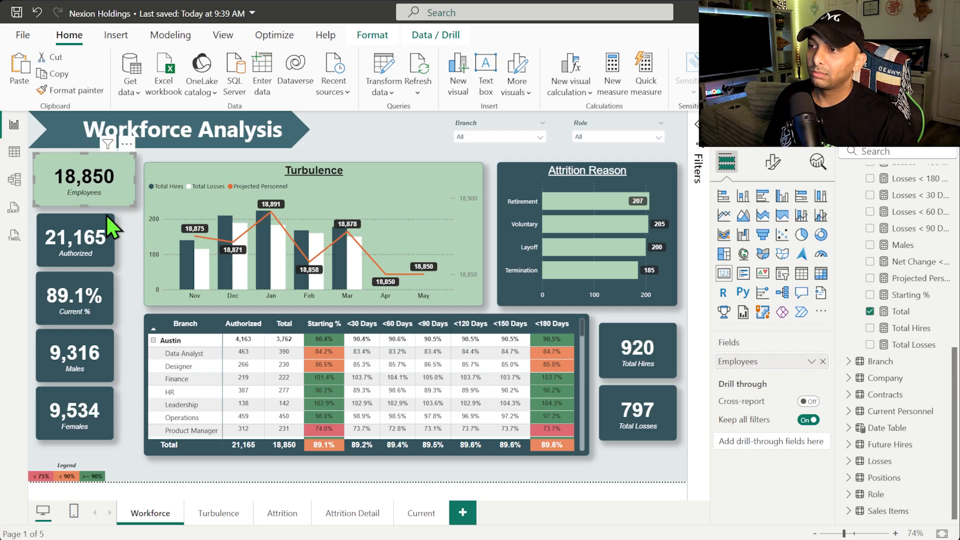
pyautogui.click(84, 236)
pyautogui.moveTo(114, 239); pyautogui.dragTo(128, 238)
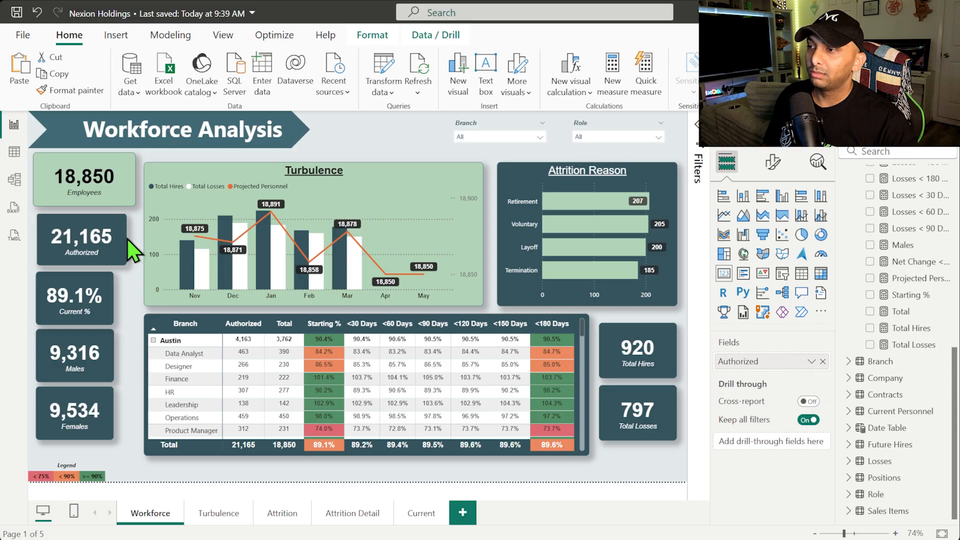
# Step: Try to match the Current % card to the Authorized card by copying the Authorized card's formatting onto it
pyautogui.click(86, 314)
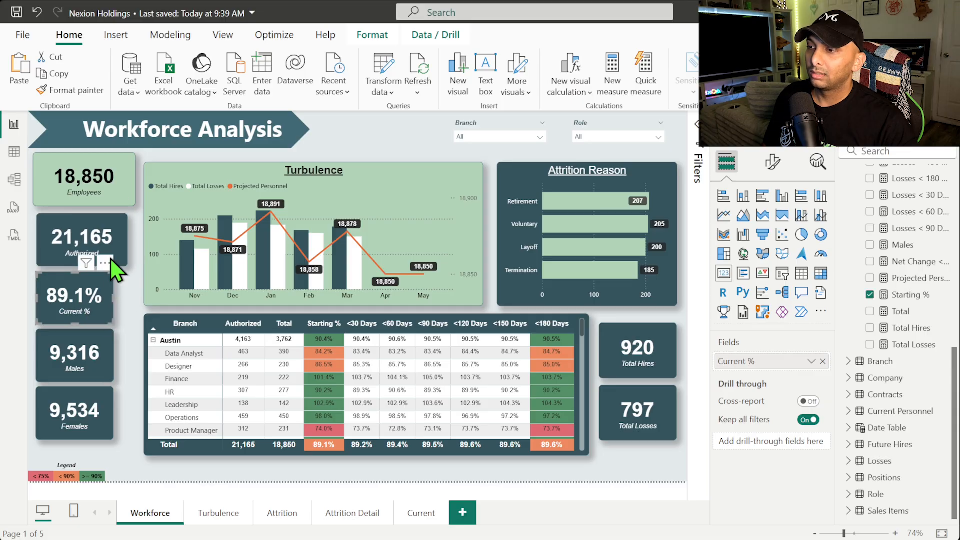
pyautogui.click(99, 242)
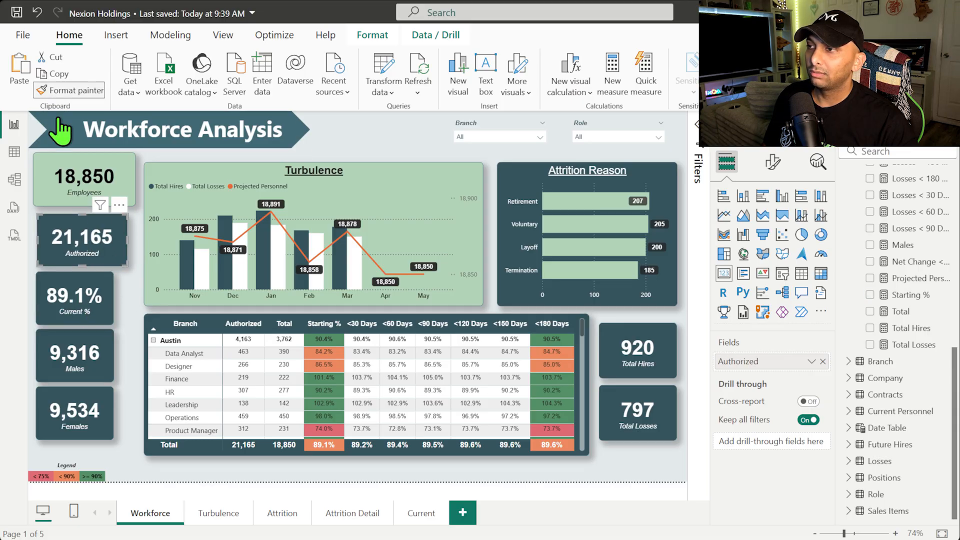
pyautogui.click(68, 300)
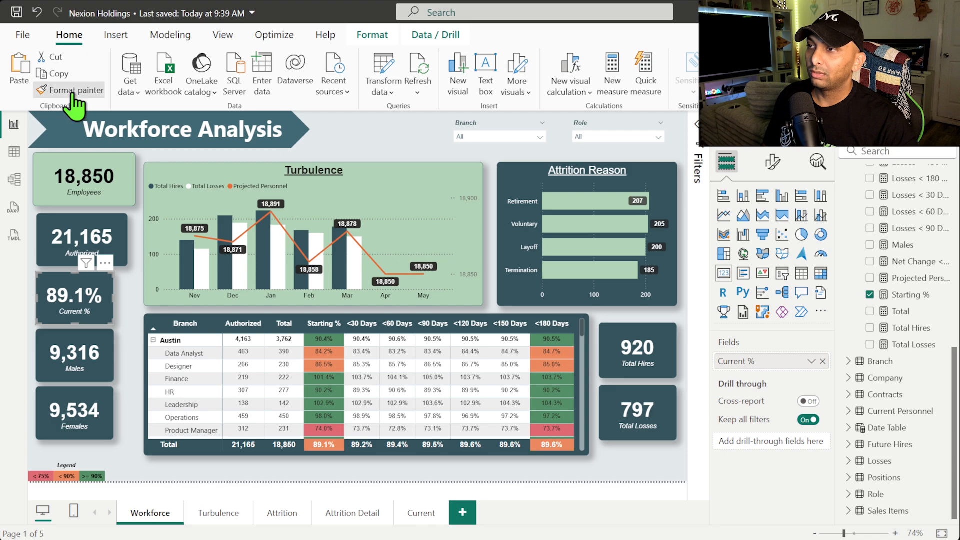
pyautogui.click(98, 243)
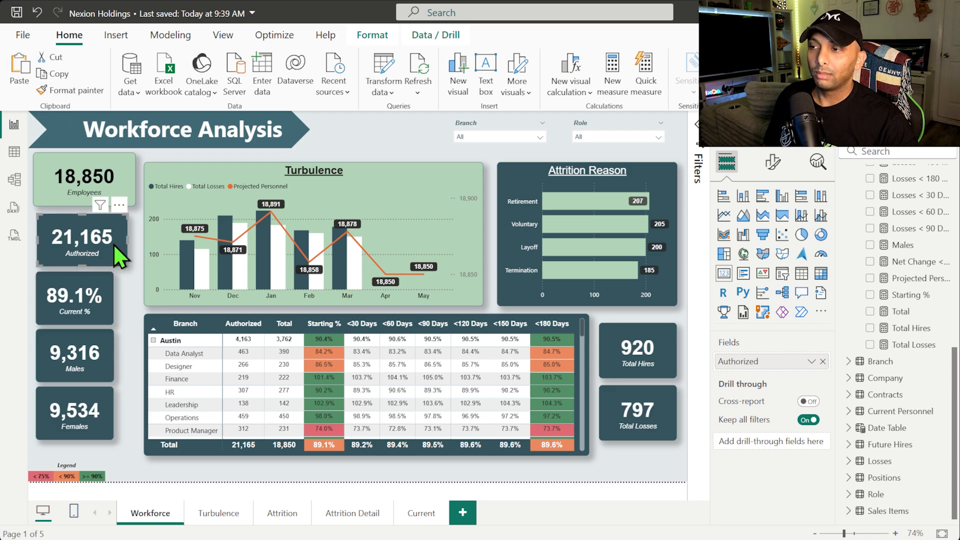
# Step: Widen the Current %, Males and Females cards to the same width as the Authorized card
pyautogui.click(114, 300)
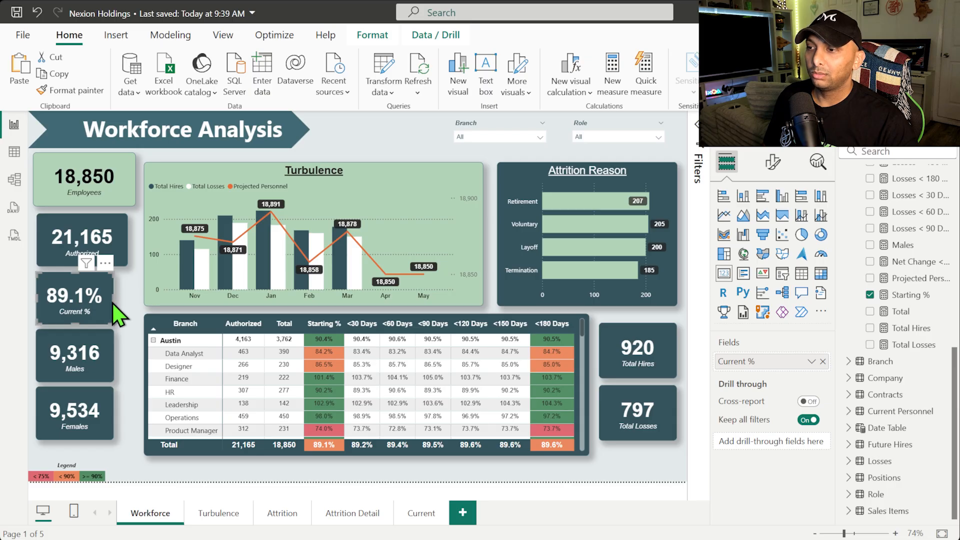
pyautogui.moveTo(113, 303); pyautogui.dragTo(129, 296)
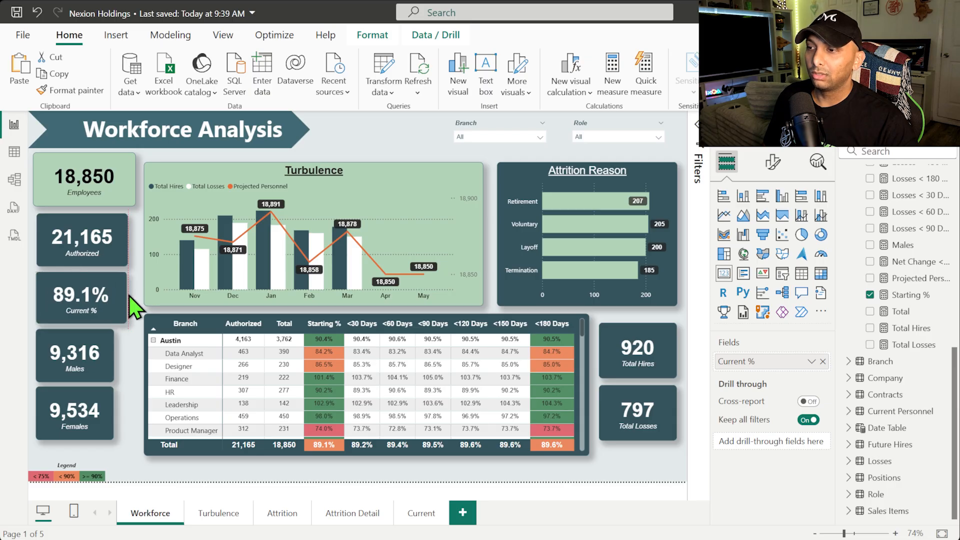
pyautogui.click(94, 352)
pyautogui.moveTo(114, 359); pyautogui.dragTo(127, 359)
pyautogui.click(103, 406)
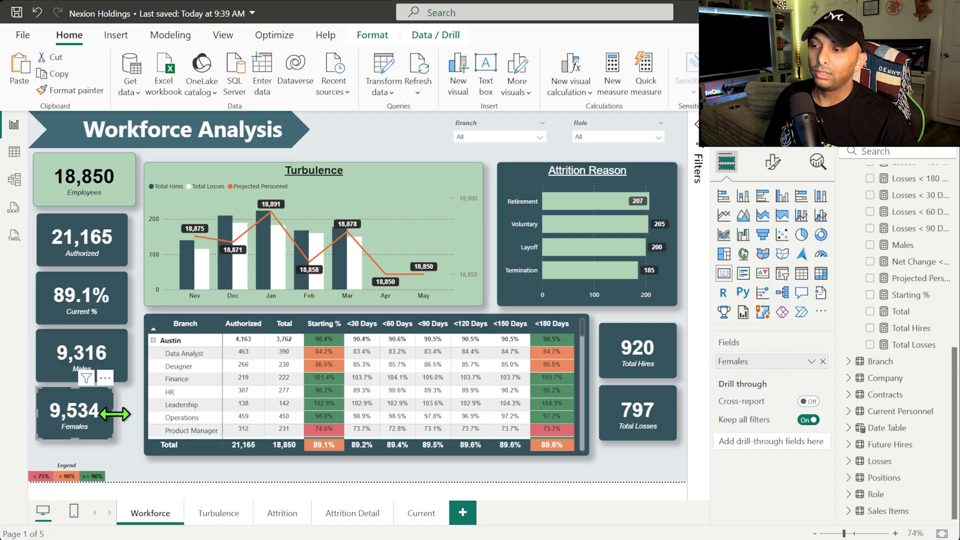
pyautogui.moveTo(115, 413); pyautogui.dragTo(127, 413)
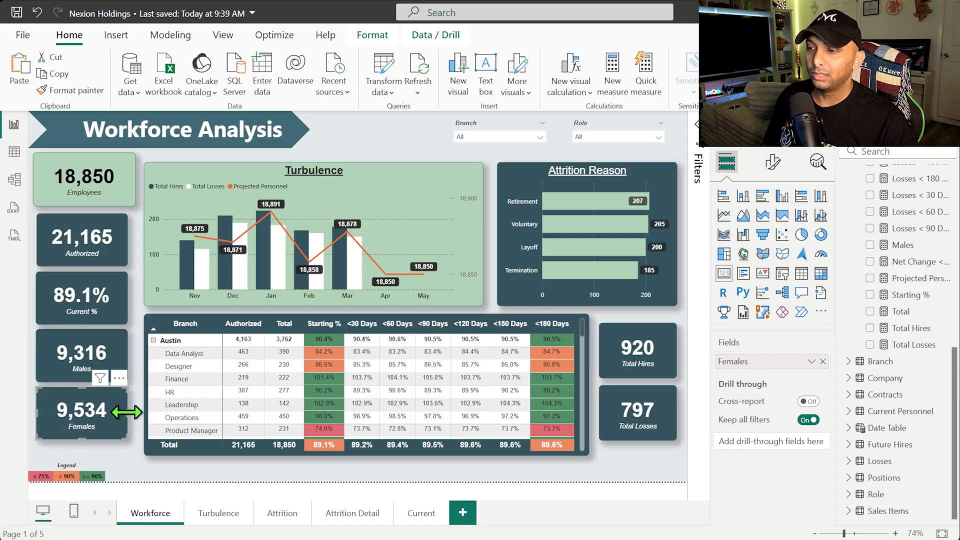
# Step: Nudge the Authorized, Current %, Males and Females cards together slightly right so they sit centred under the Employees card
pyautogui.click(73, 239)
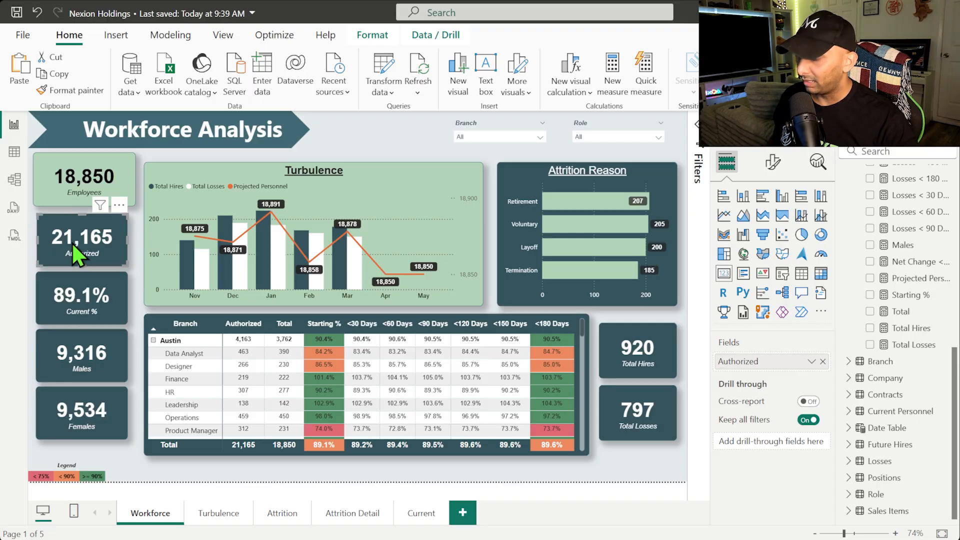
pyautogui.keyDown('ctrl'); pyautogui.click(80, 297); pyautogui.keyUp('ctrl')
pyautogui.keyDown('ctrl'); pyautogui.click(102, 354); pyautogui.keyUp('ctrl')
pyautogui.keyDown('ctrl'); pyautogui.click(82, 406); pyautogui.keyUp('ctrl')
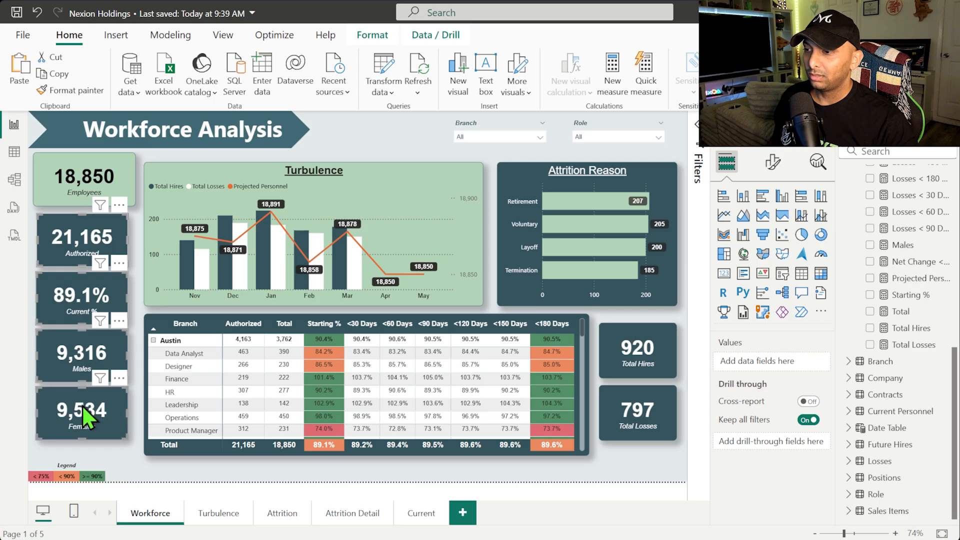
pyautogui.press('Right')
pyautogui.press('Right')
pyautogui.press('Right')
pyautogui.press('Right')
pyautogui.press('Right')
pyautogui.press('Right')
pyautogui.press('Right')
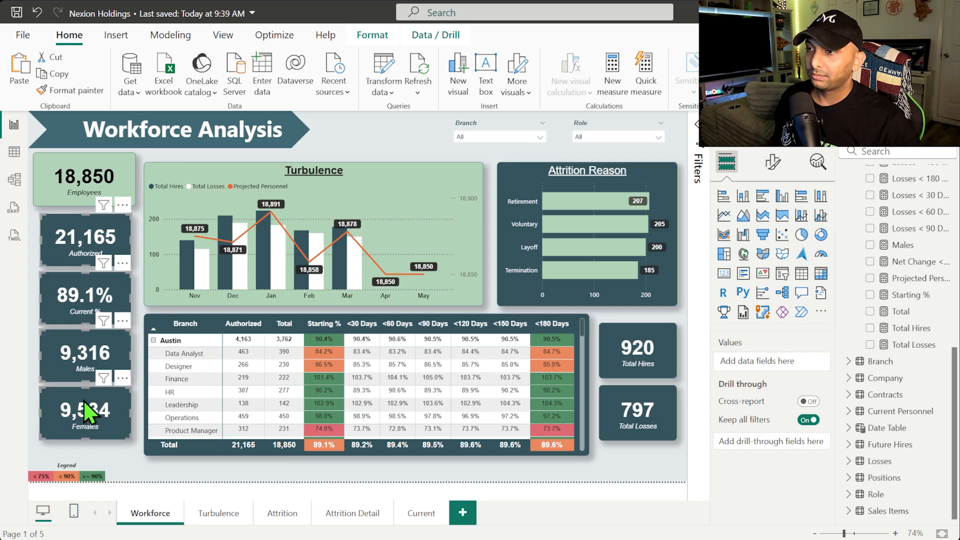
pyautogui.click(32, 263)
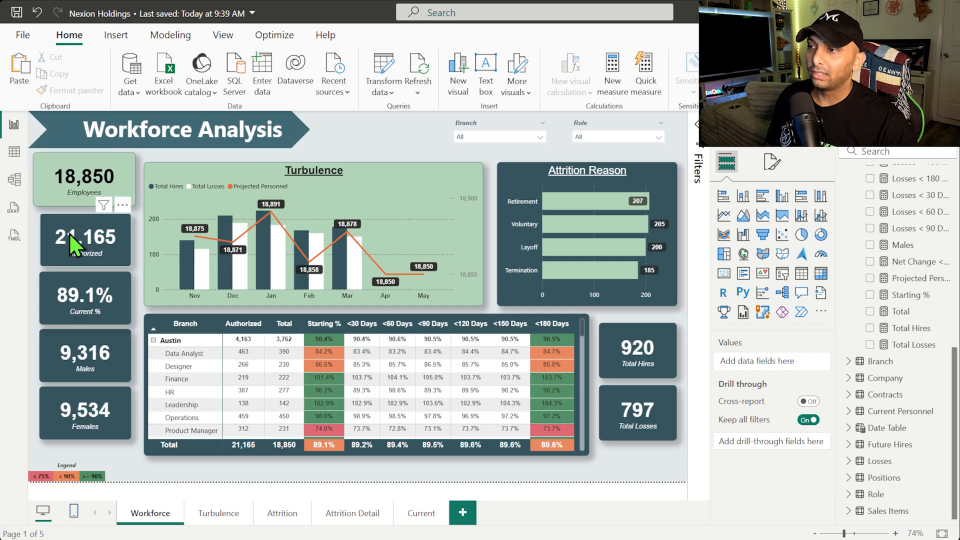
# Step: Set the callout value font size of the Authorized, Current %, Males and Females cards to 26
pyautogui.click(80, 252)
pyautogui.keyDown('ctrl'); pyautogui.click(78, 301); pyautogui.keyUp('ctrl')
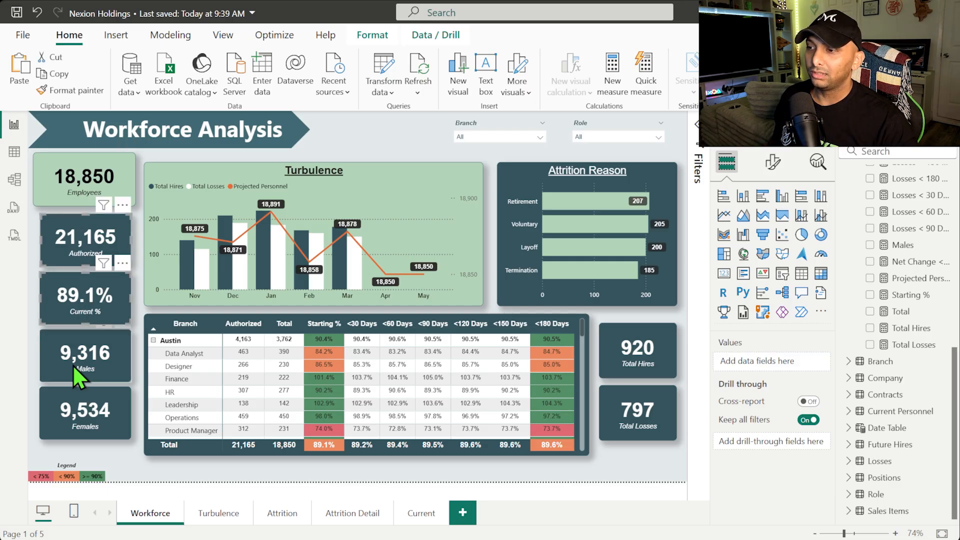
pyautogui.keyDown('ctrl'); pyautogui.click(78, 358); pyautogui.keyUp('ctrl')
pyautogui.keyDown('ctrl'); pyautogui.click(78, 425); pyautogui.keyUp('ctrl')
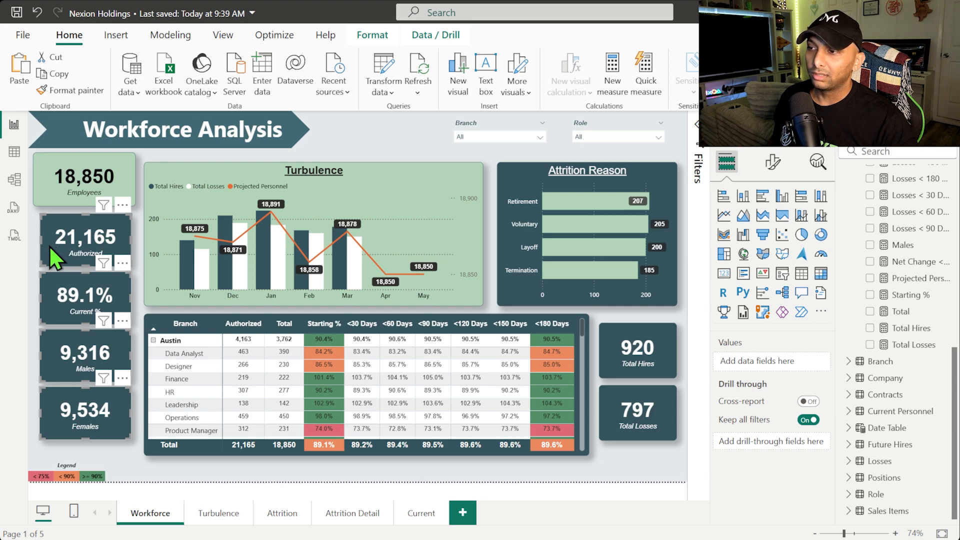
pyautogui.click(773, 162)
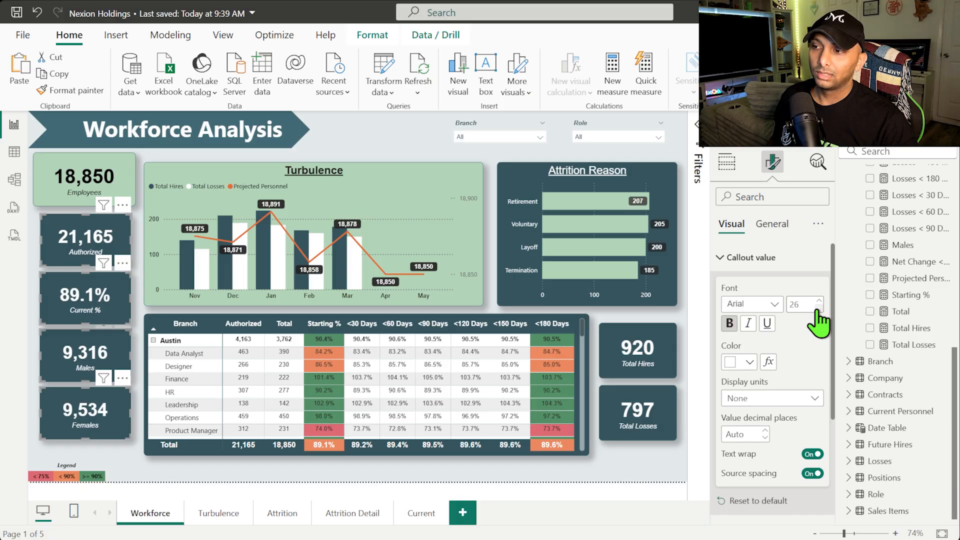
pyautogui.click(29, 274)
# Step: Set the Employees card's callout value font size to 33
pyautogui.click(73, 190)
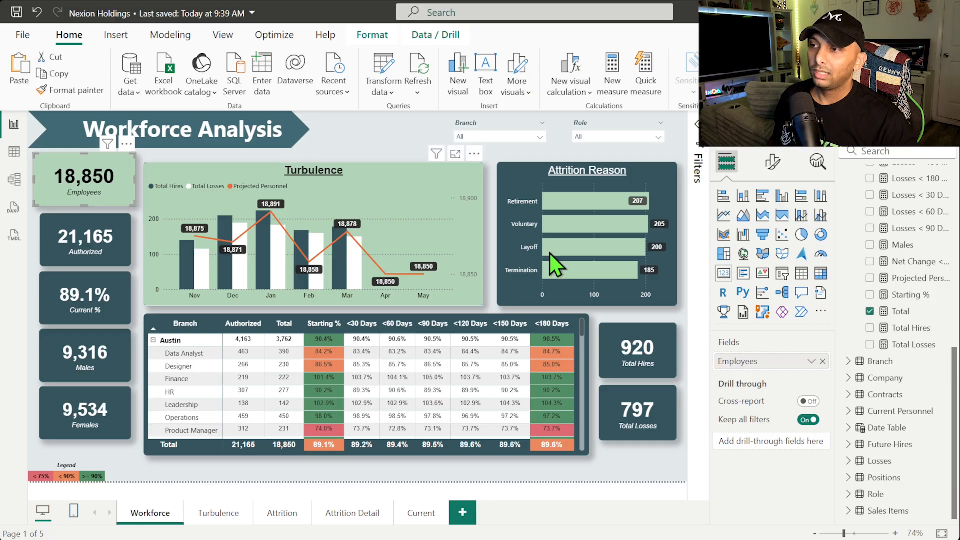
pyautogui.click(773, 163)
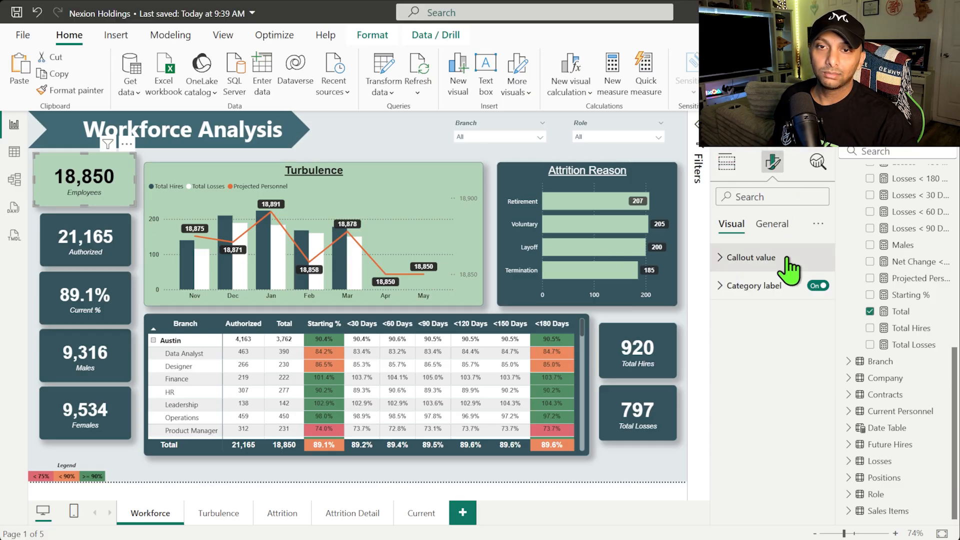
pyautogui.click(783, 261)
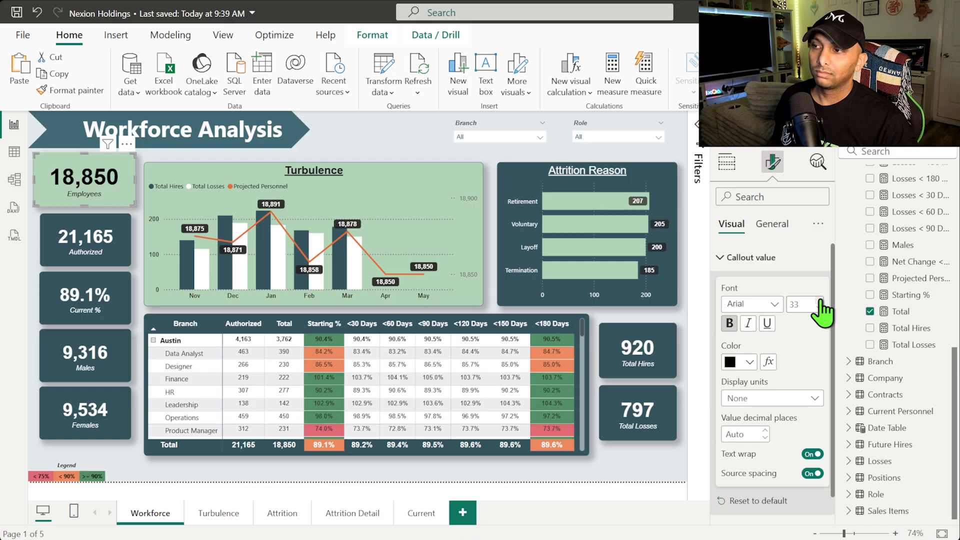
pyautogui.click(33, 248)
# Step: Narrow the matrix slightly from its right edge to make room for the Total Hires and Total Losses cards
pyautogui.click(63, 230)
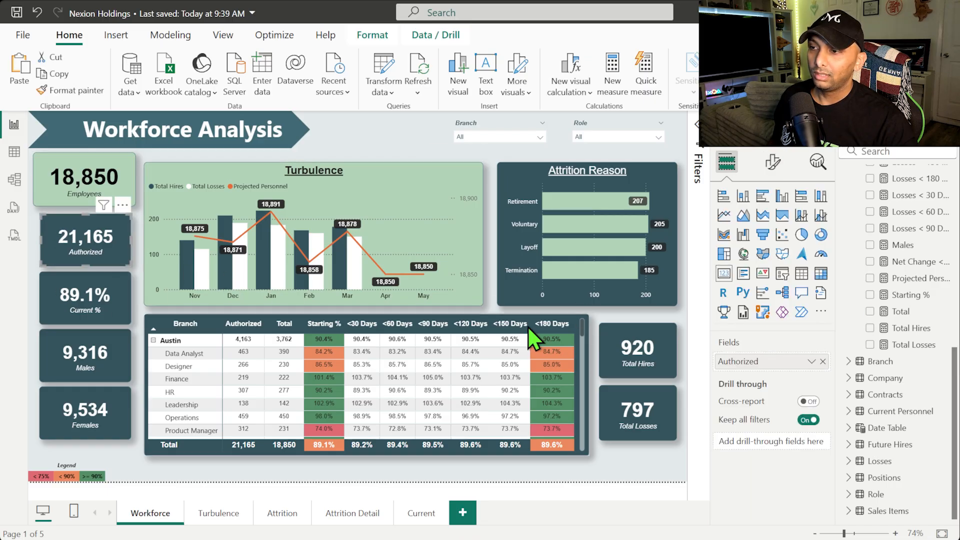
pyautogui.click(638, 356)
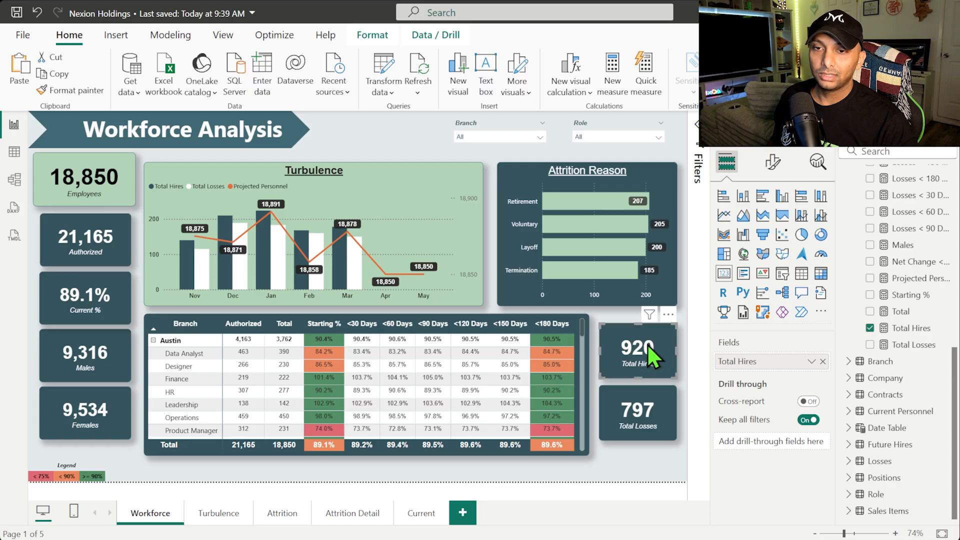
pyautogui.click(586, 371)
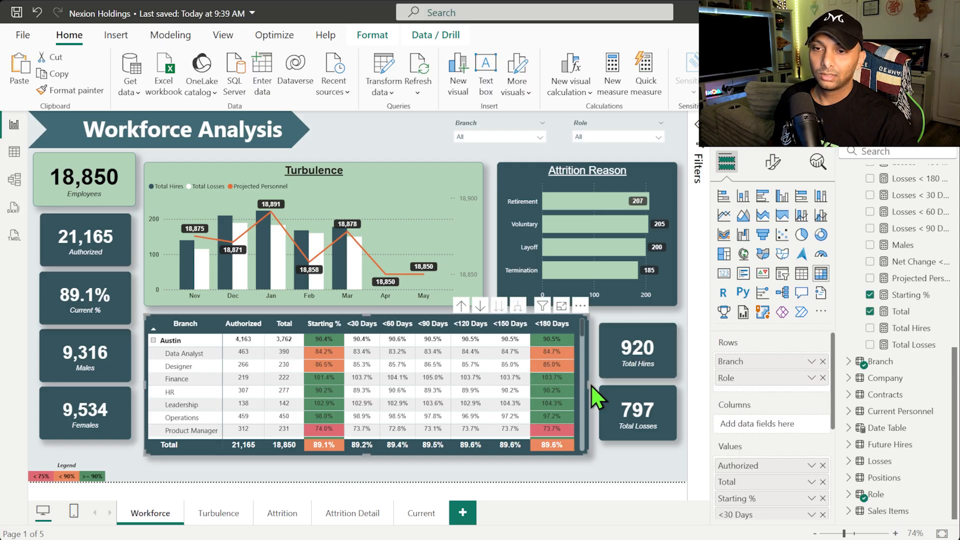
pyautogui.moveTo(590, 385); pyautogui.dragTo(587, 392)
# Step: Widen the Total Hires and Total Losses cards toward the matrix so both have the same width
pyautogui.click(606, 362)
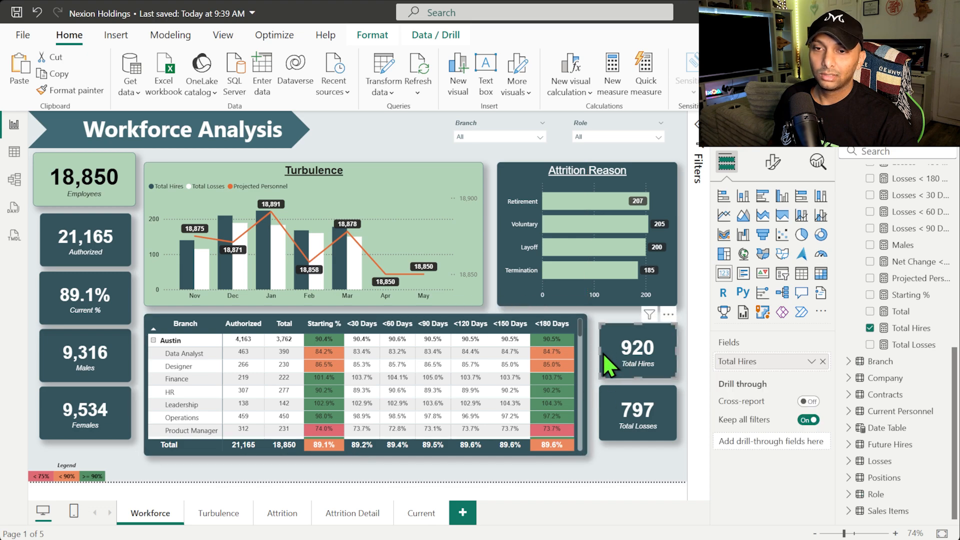
pyautogui.moveTo(599, 353); pyautogui.dragTo(592, 353)
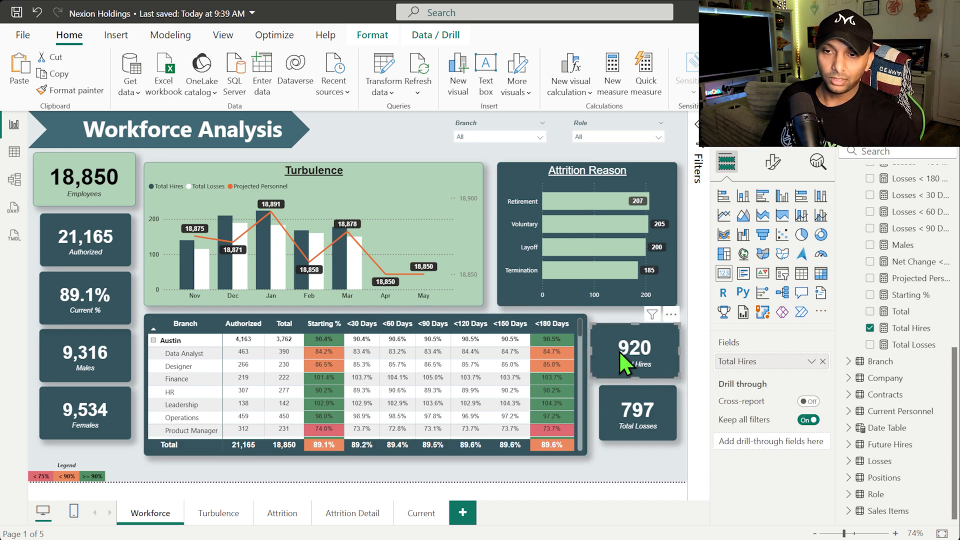
pyautogui.click(608, 414)
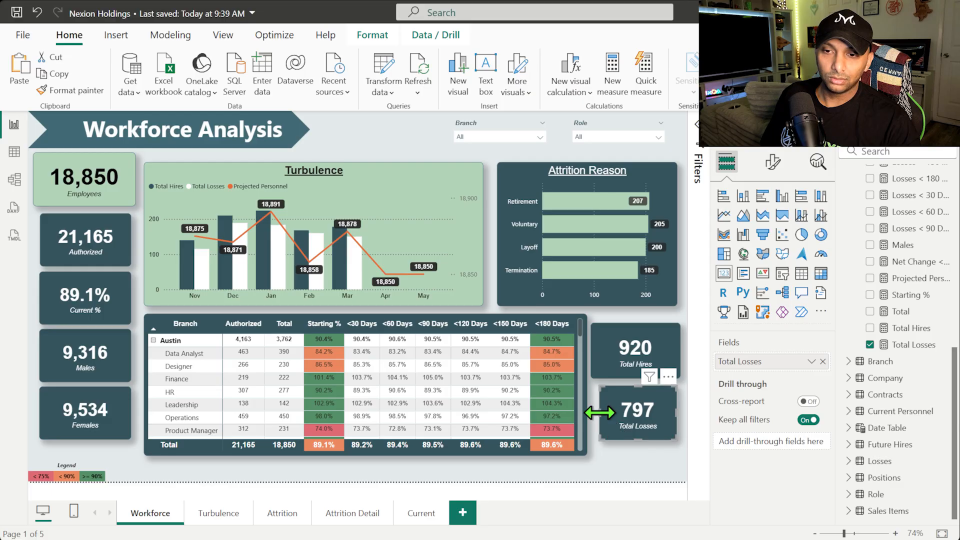
pyautogui.moveTo(600, 413); pyautogui.dragTo(591, 413)
# Step: Widen the Attrition Reason chart so its right edge lines up with the Total Hires and Total Losses cards
pyautogui.click(667, 233)
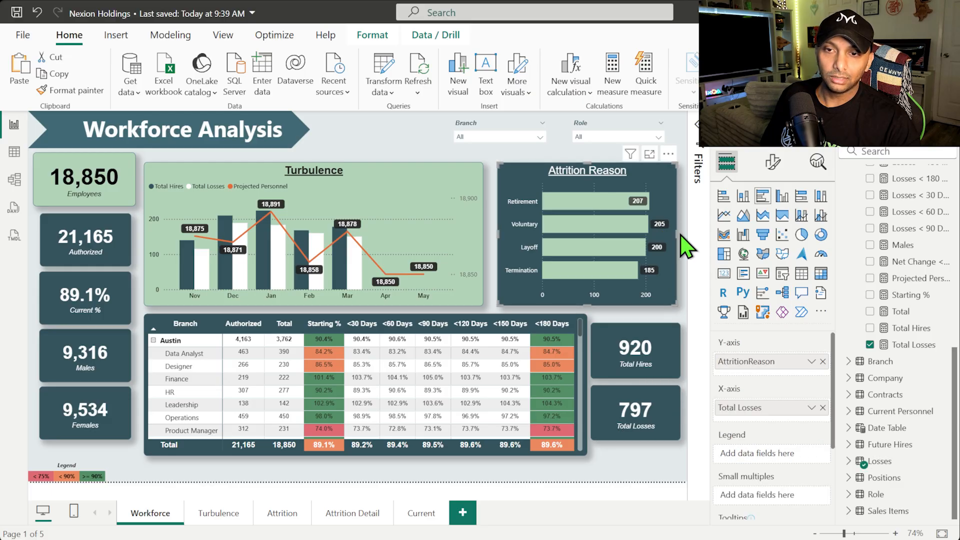
pyautogui.click(657, 371)
pyautogui.click(650, 411)
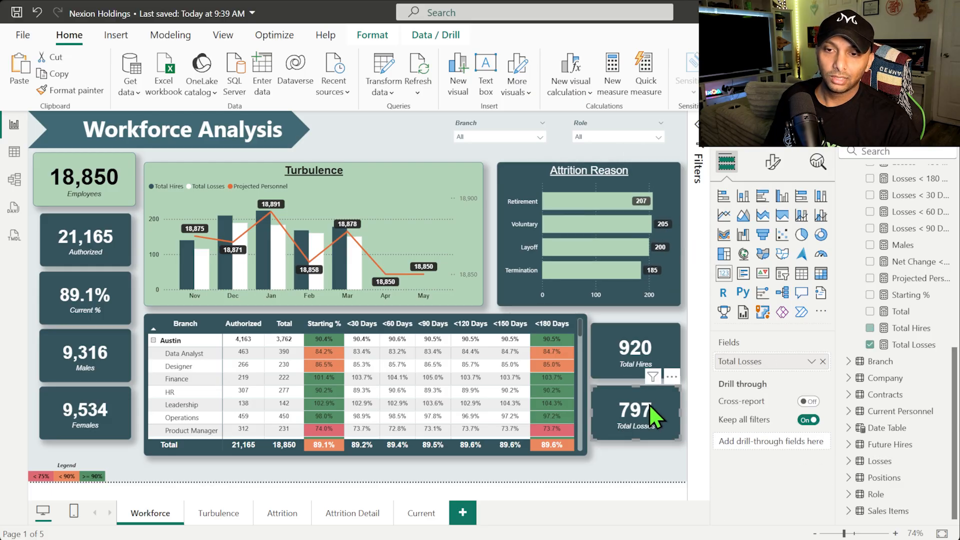
# Step: Copy the Females card's formatting onto the Total Hires and Total Losses cards with Format Painter
pyautogui.click(89, 437)
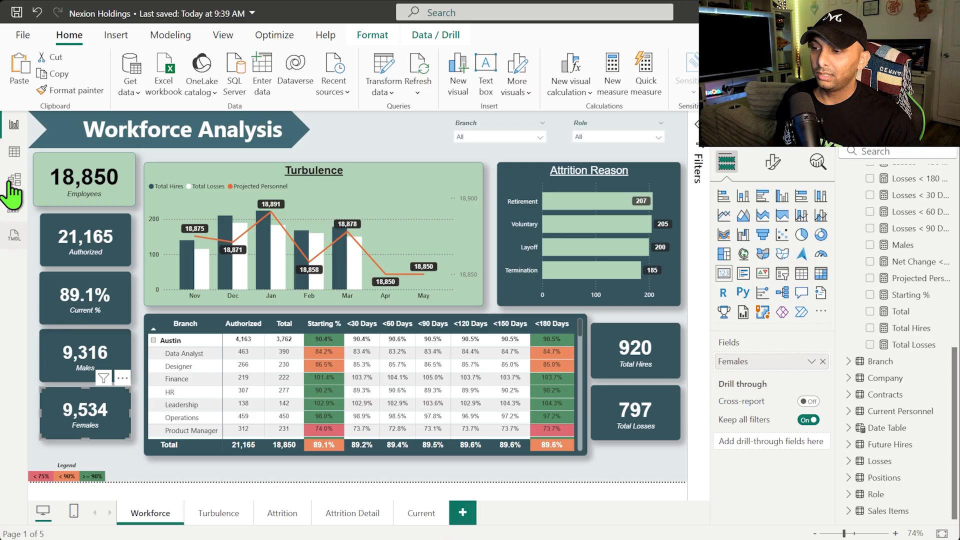
pyautogui.click(70, 92)
pyautogui.click(650, 358)
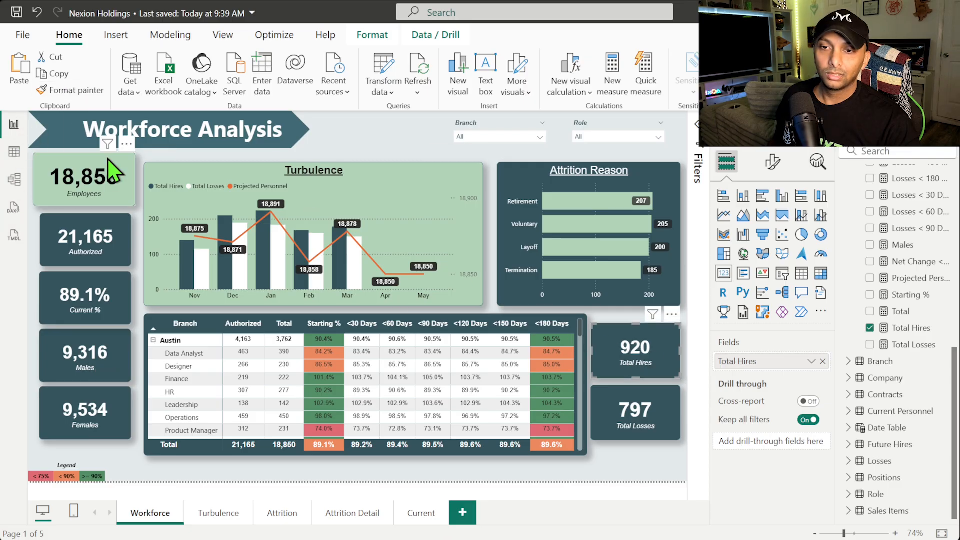
pyautogui.click(70, 91)
pyautogui.click(648, 428)
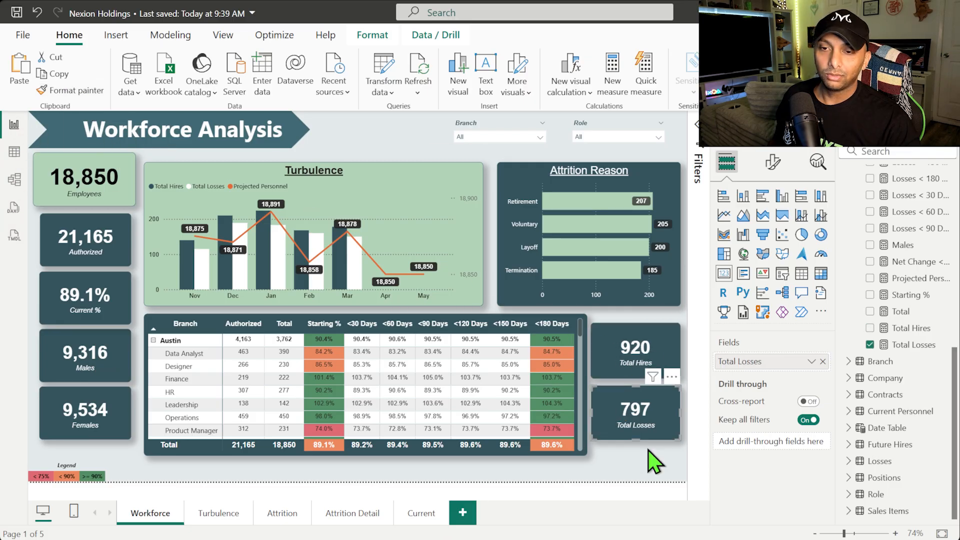
# Step: Nudge the Turbulence chart and the matrix together slightly left toward the column of cards
pyautogui.click(417, 317)
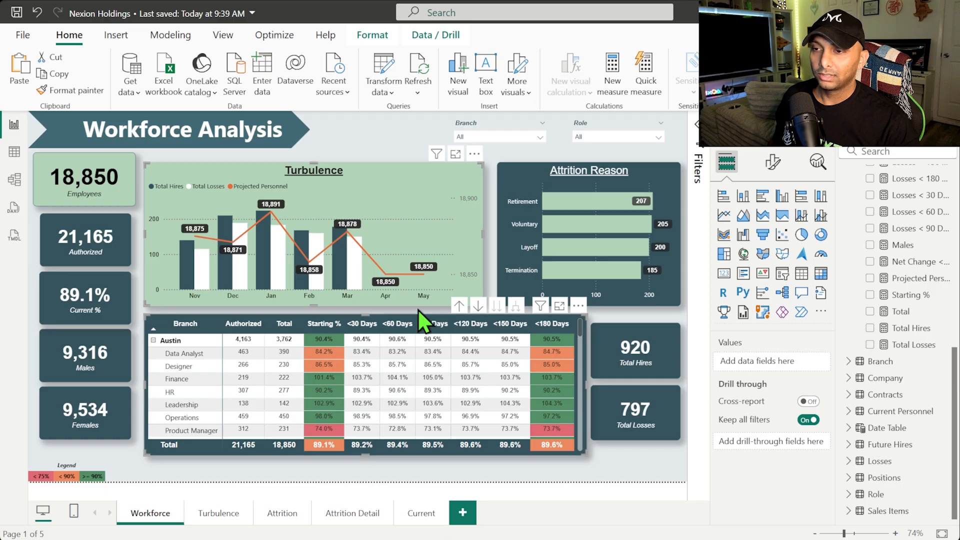
pyautogui.press('Left')
pyautogui.press('Left')
pyautogui.press('Left')
pyautogui.press('Left')
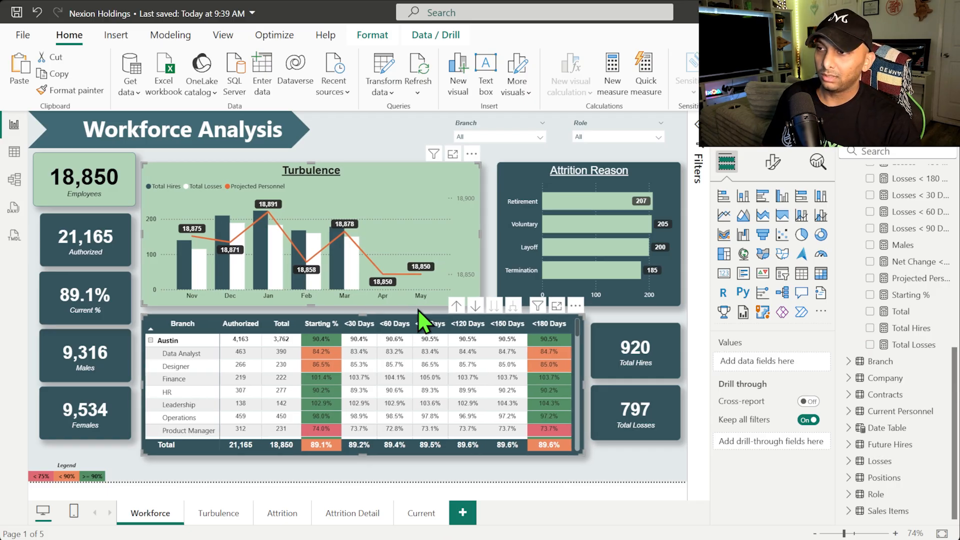
# Step: Widen the Turbulence chart from its right edge toward the Attrition Reason chart
pyautogui.click(480, 232)
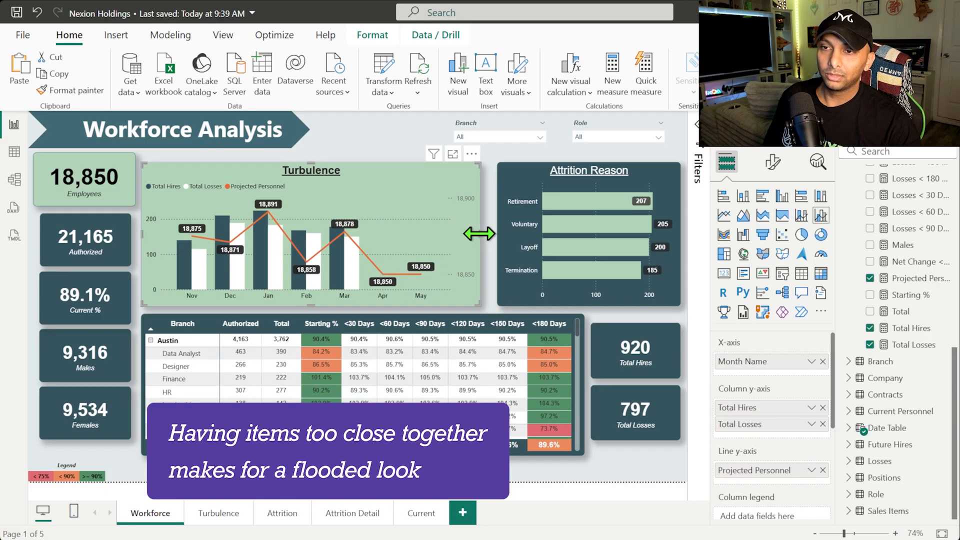
pyautogui.moveTo(481, 232); pyautogui.dragTo(489, 234)
pyautogui.click(546, 460)
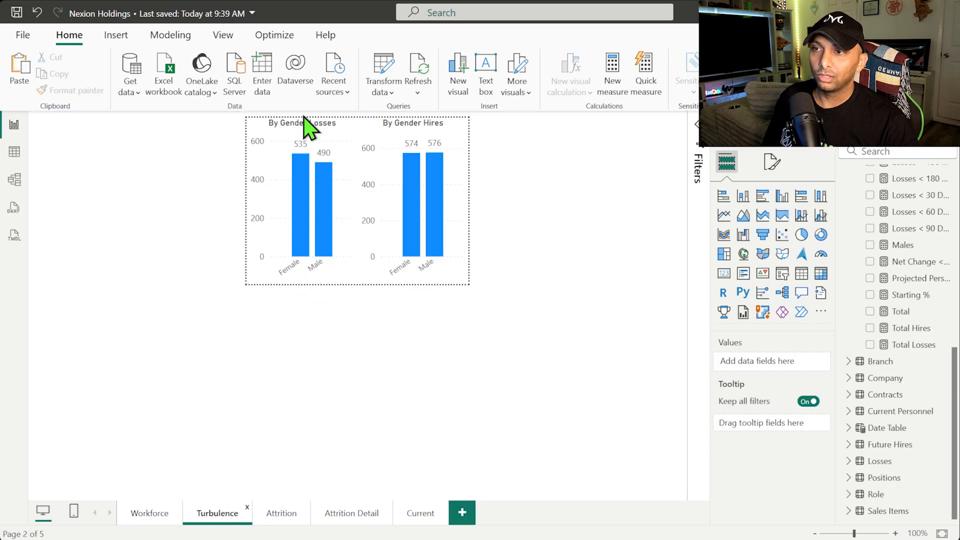
# Step: Return from the Turbulence tooltip page to the Workforce page and select the Attrition Reason chart
pyautogui.click(141, 512)
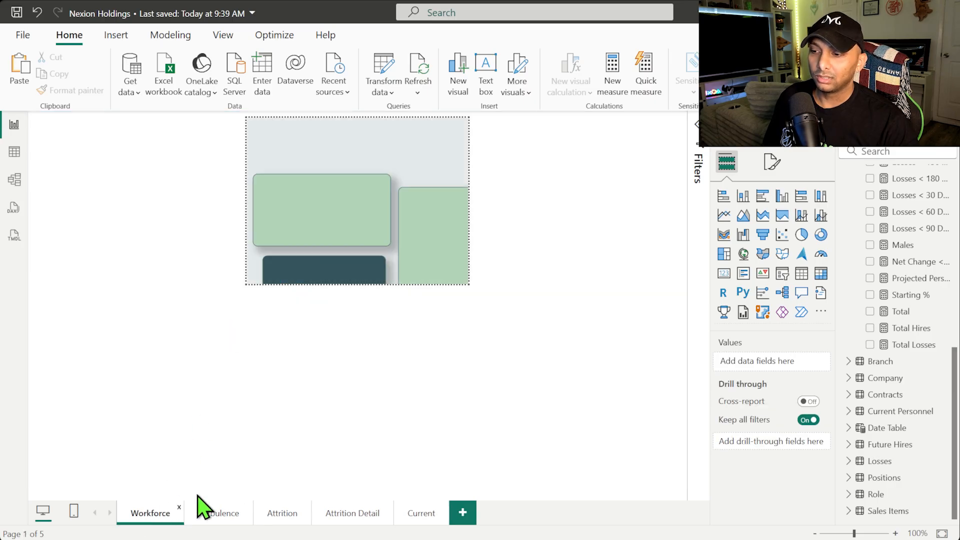
pyautogui.click(515, 172)
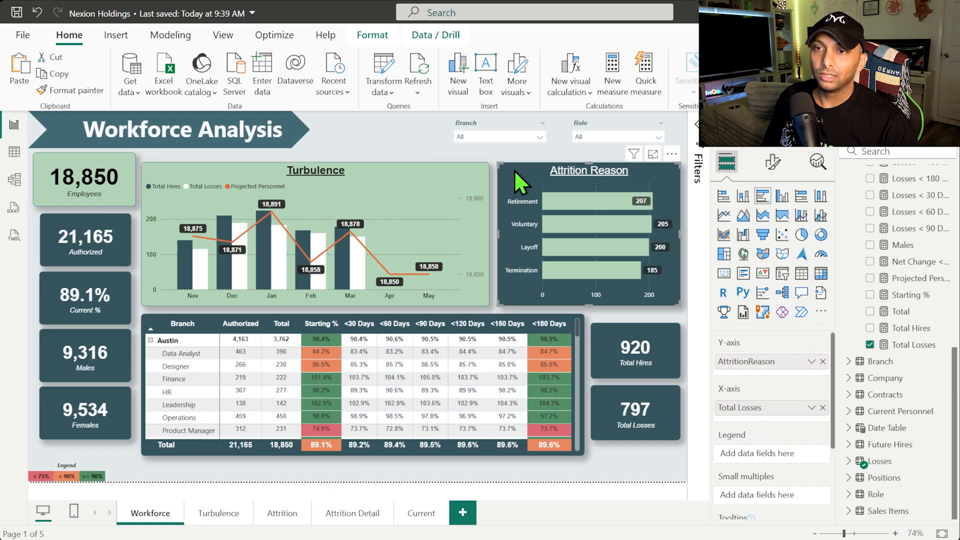
# Step: Copy the Attrition Reason chart's formatting onto the By Gender Losses chart on the Turbulence tooltip page with Format Painter
pyautogui.click(75, 91)
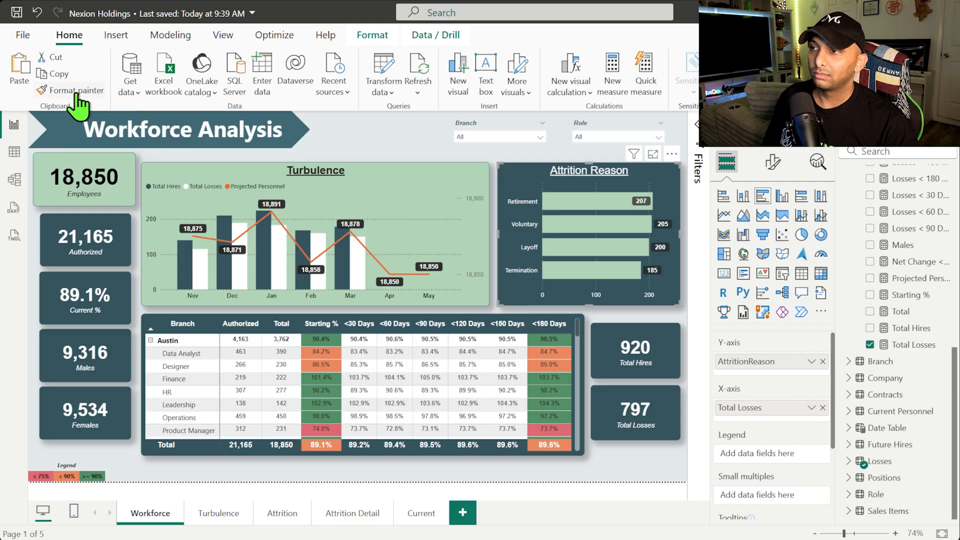
pyautogui.click(210, 514)
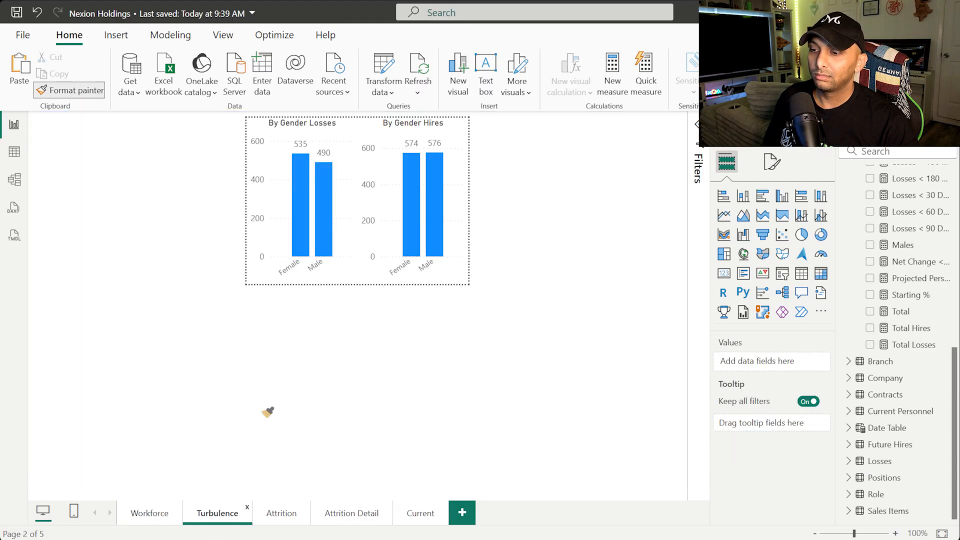
pyautogui.click(280, 204)
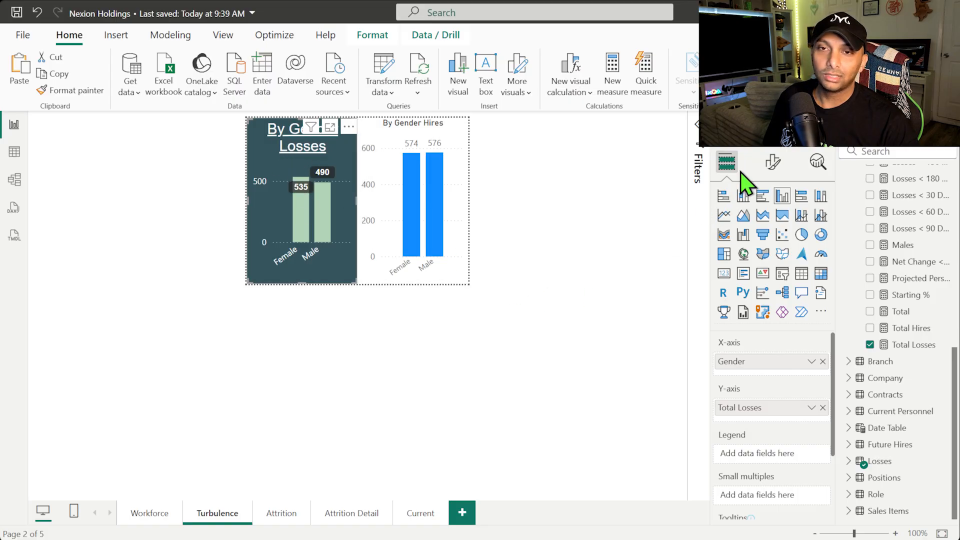
# Step: Reduce the By Gender Losses chart's title to font size 9 and remove its underline
pyautogui.click(773, 162)
pyautogui.click(772, 223)
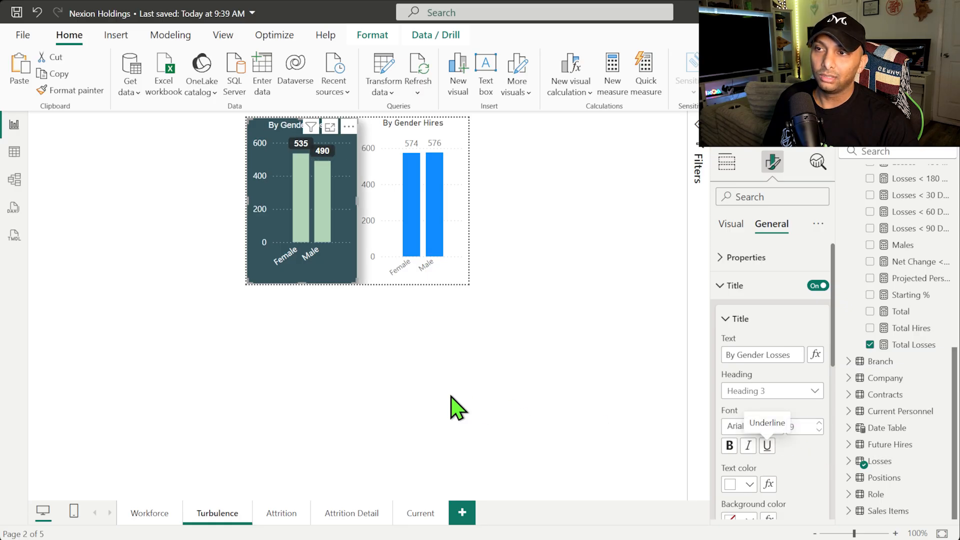
pyautogui.click(370, 392)
# Step: Shorten the By Gender Losses chart's title text to "Losses"
pyautogui.click(256, 127)
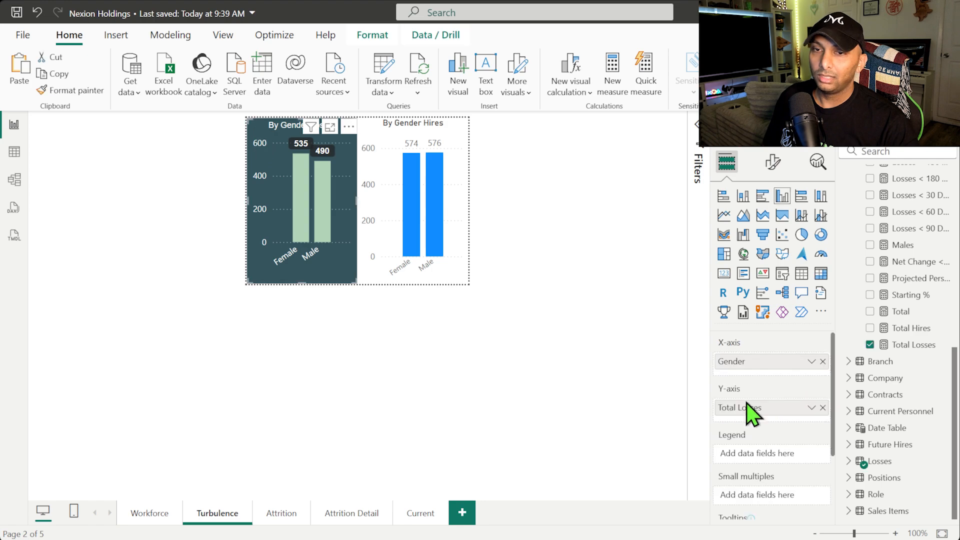
pyautogui.click(773, 163)
pyautogui.click(772, 223)
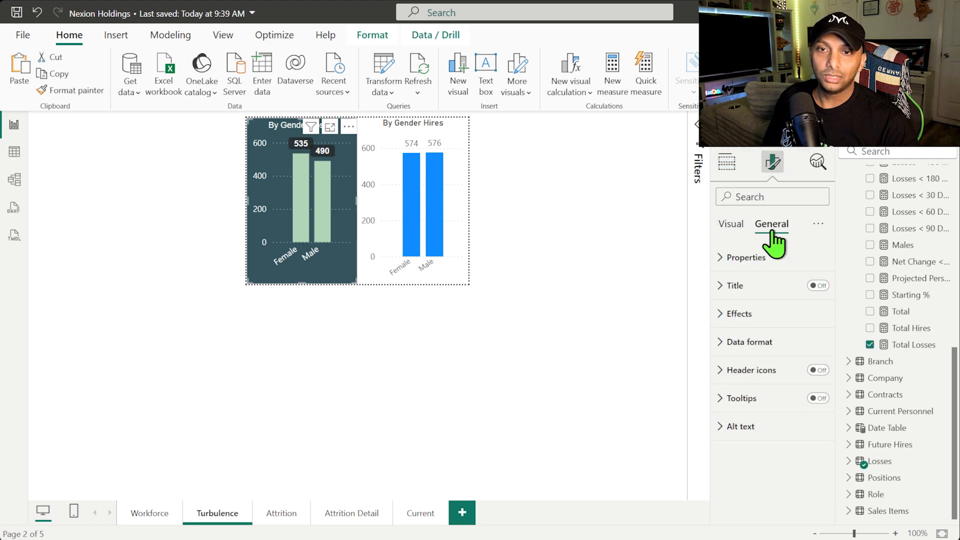
pyautogui.click(770, 285)
pyautogui.moveTo(767, 355); pyautogui.dragTo(715, 353)
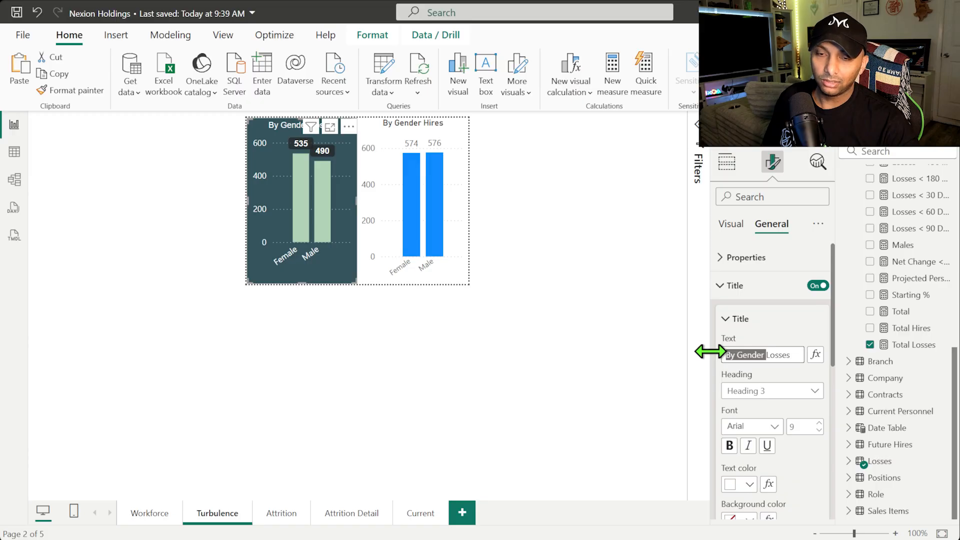
pyautogui.press('BackSpace')
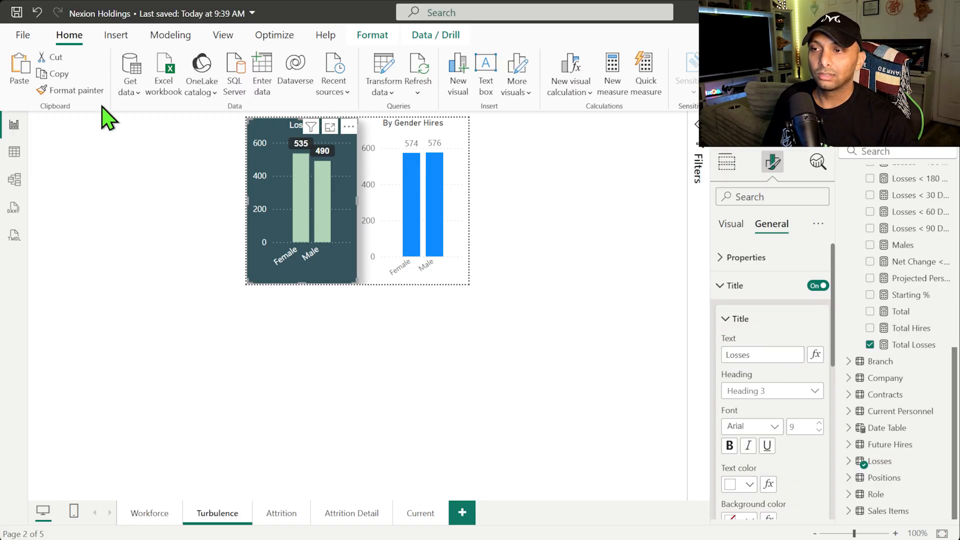
# Step: Copy the Losses chart's formatting onto the By Gender Hires chart and shorten that chart's title to "Hires"
pyautogui.click(70, 90)
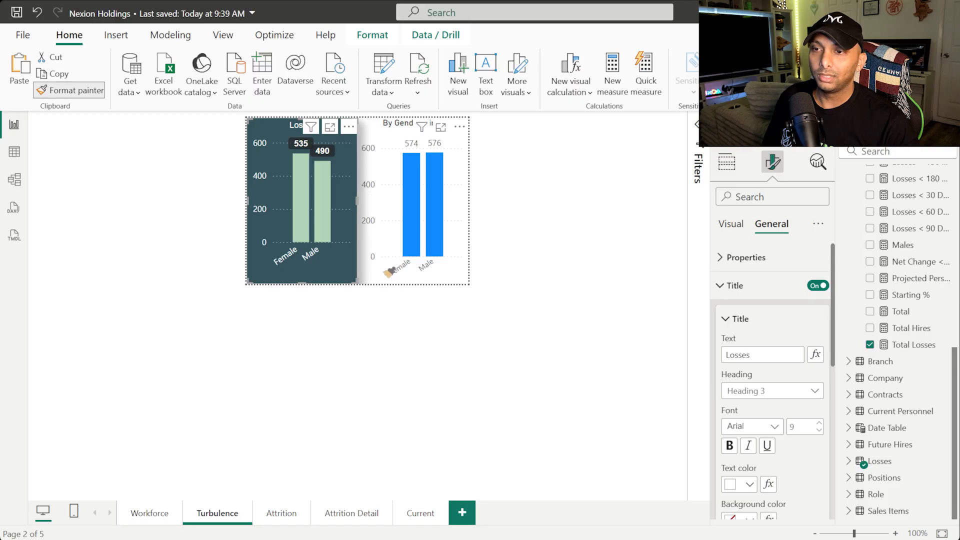
pyautogui.click(388, 272)
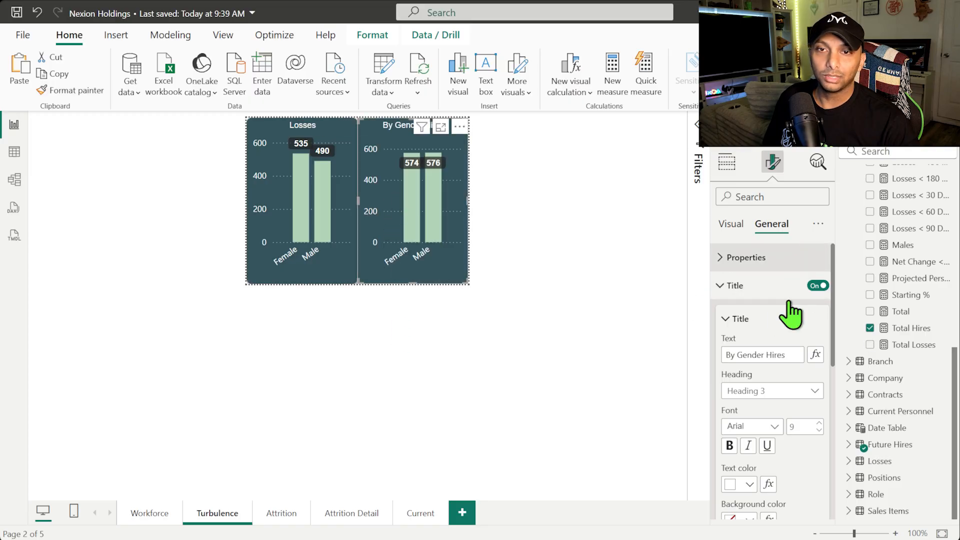
pyautogui.click(304, 288)
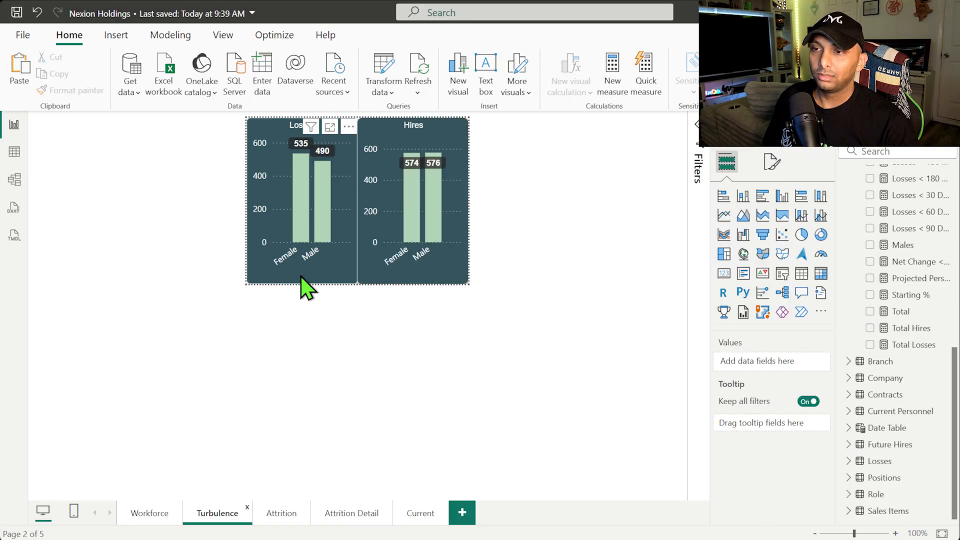
# Step: Copy the Losses chart's formatting onto the By Gender Losses chart on the Attrition page and open that chart's general format settings
pyautogui.click(73, 91)
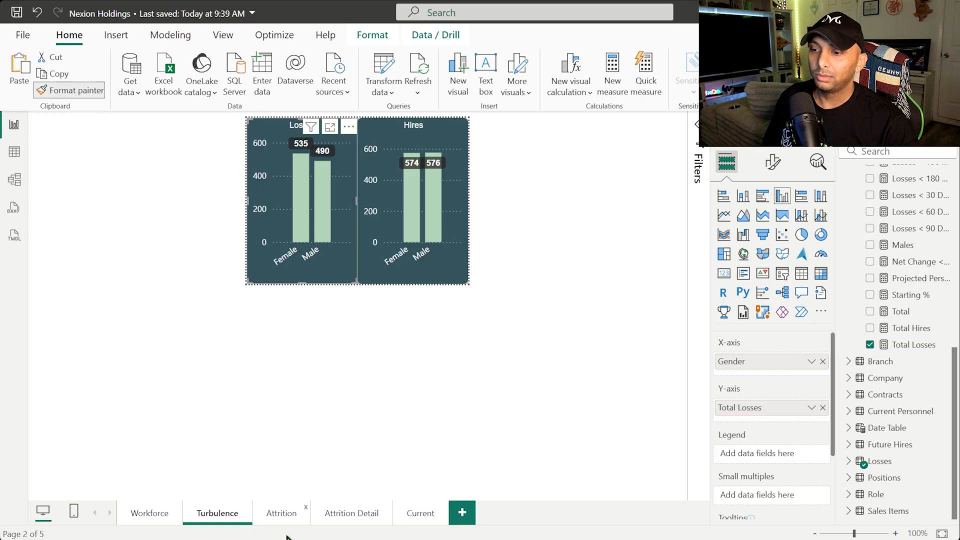
pyautogui.click(281, 515)
pyautogui.click(453, 284)
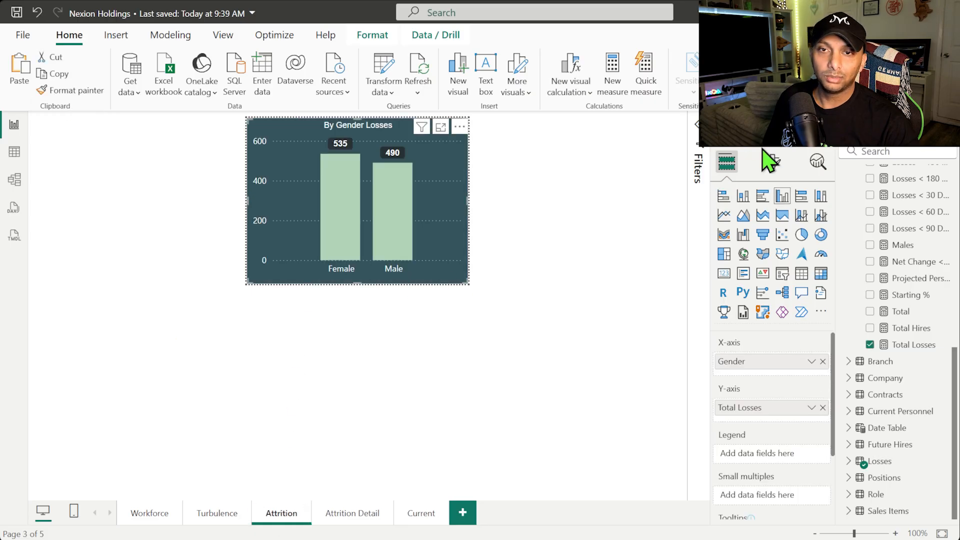
pyautogui.click(771, 163)
pyautogui.click(772, 224)
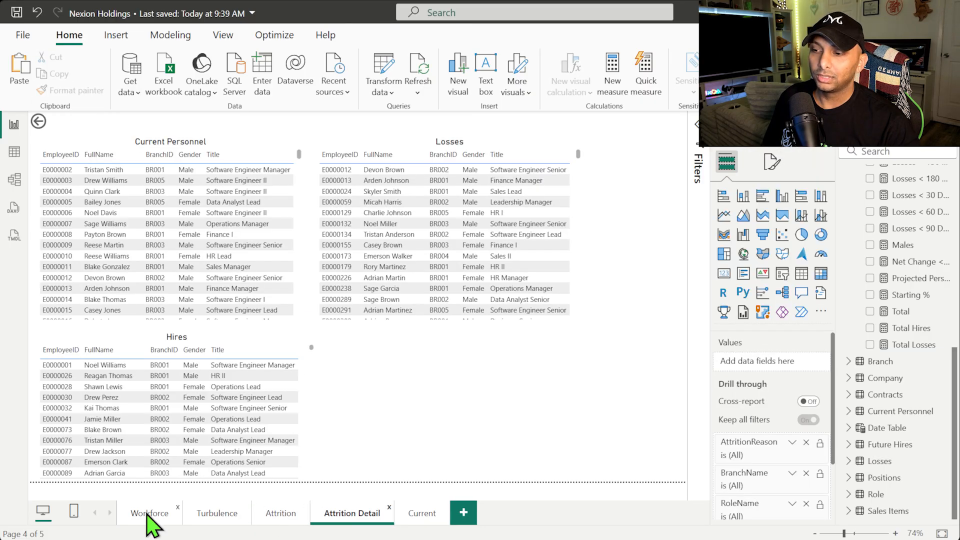
# Step: Copy the Workforce matrix's formatting onto the Current Personnel table on the Attrition Detail page with Format Painter
pyautogui.click(150, 517)
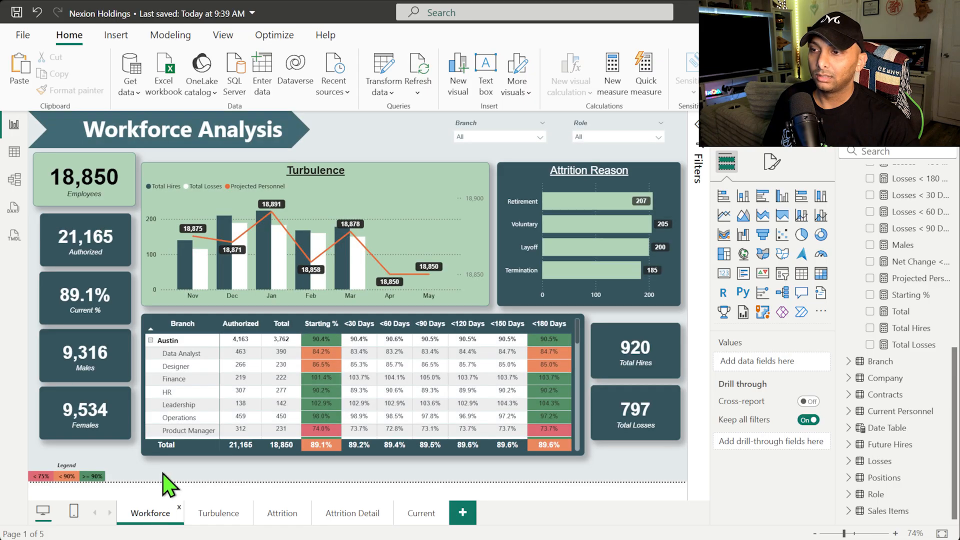
pyautogui.click(142, 317)
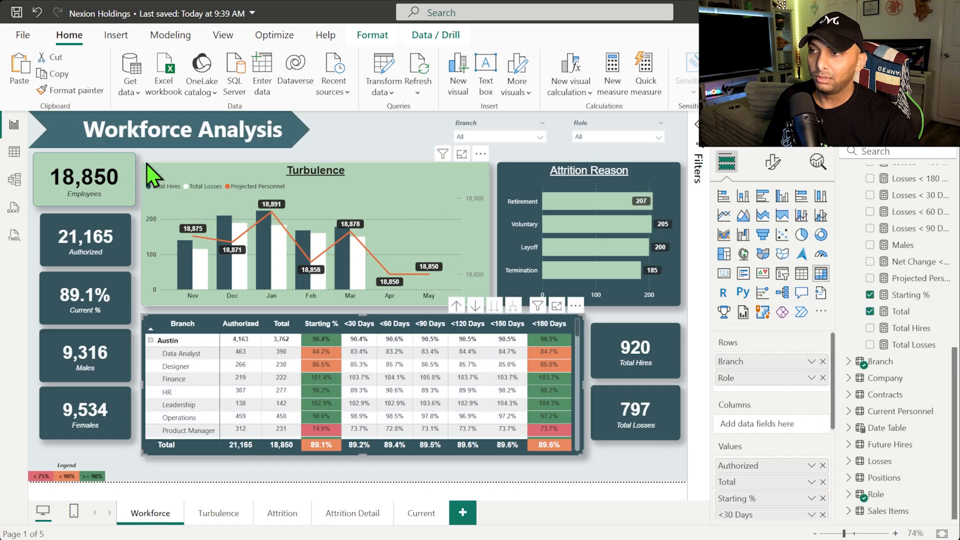
pyautogui.click(70, 91)
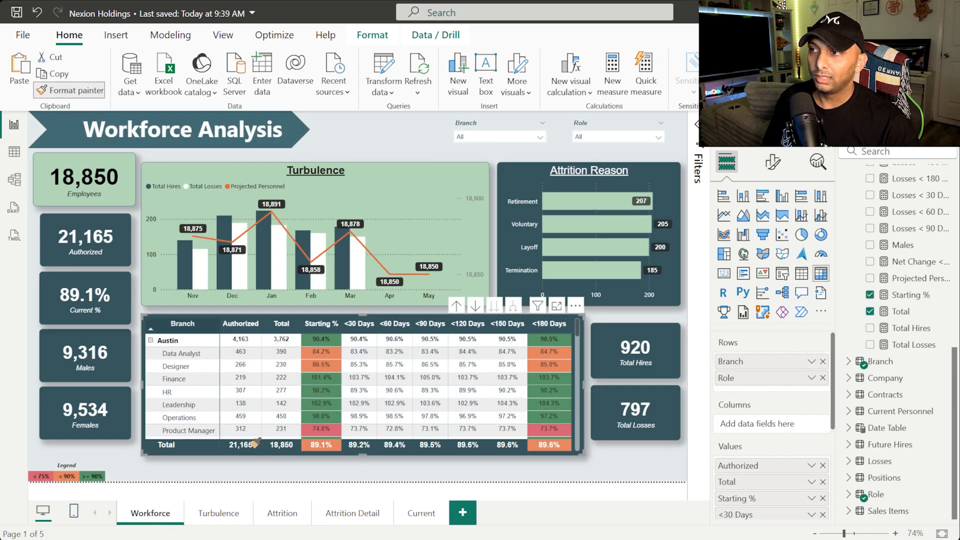
pyautogui.click(371, 517)
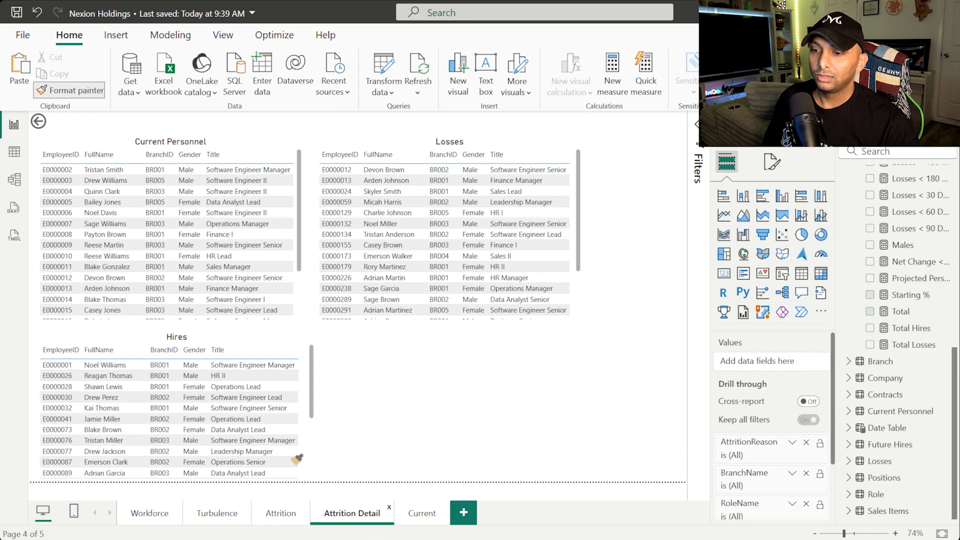
pyautogui.click(134, 148)
# Step: Turn on the Current Personnel table's title and make it bold and horizontally centered
pyautogui.click(773, 161)
pyautogui.click(772, 224)
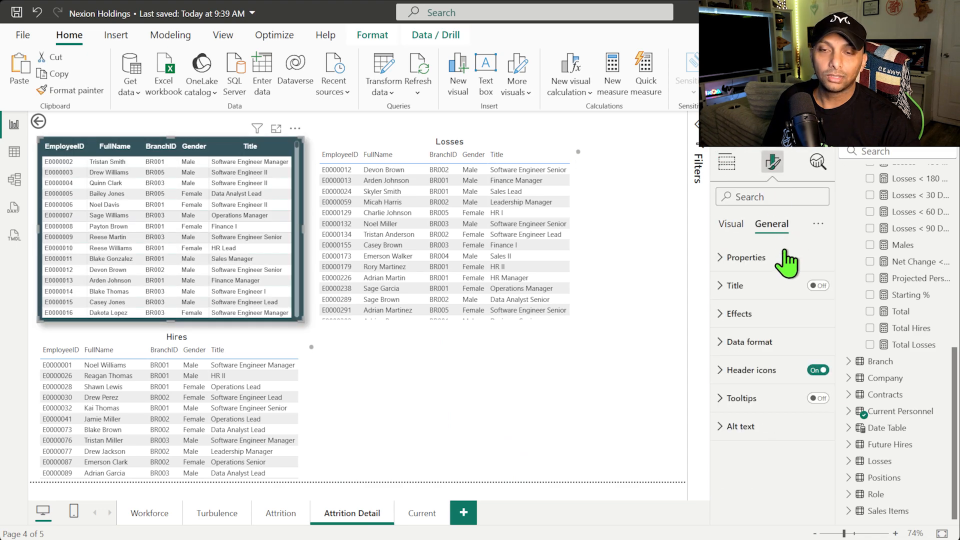
pyautogui.click(818, 286)
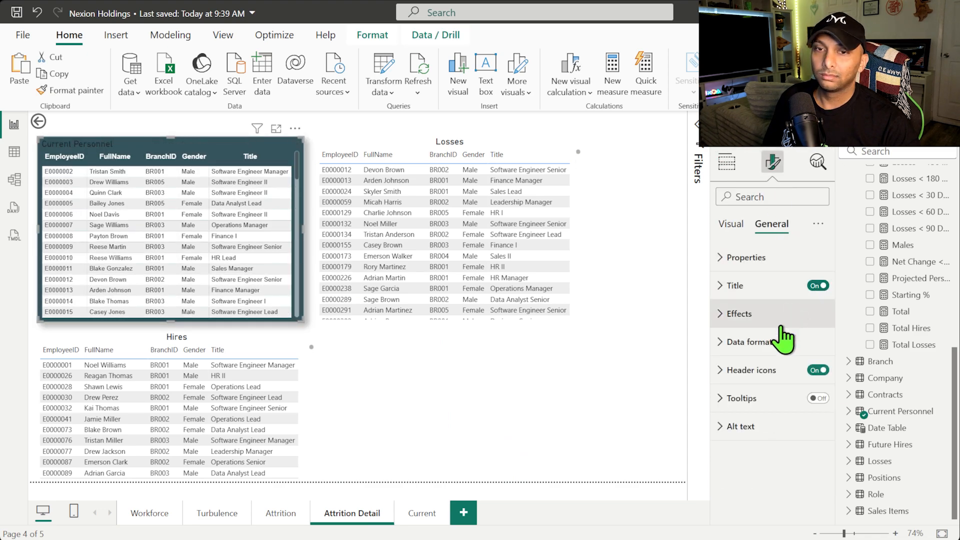
pyautogui.click(734, 287)
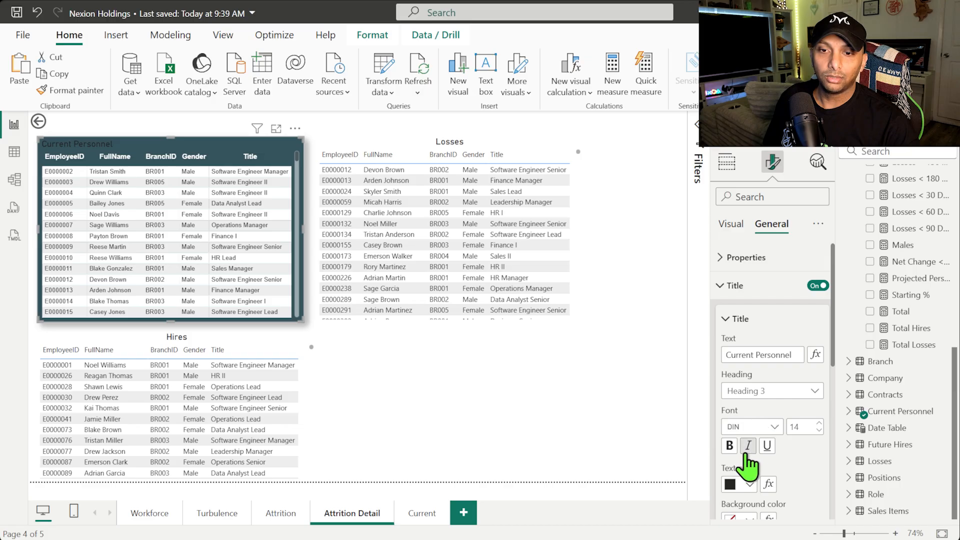
pyautogui.click(730, 446)
pyautogui.scroll(-3, 768, 435)
pyautogui.click(747, 374)
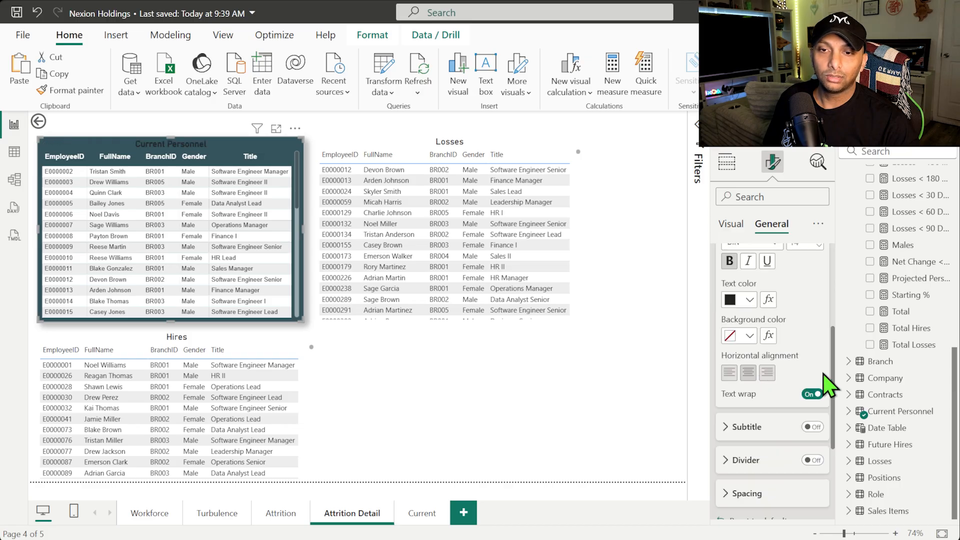
pyautogui.scroll(3, 820, 375)
# Step: Set the Current Personnel title's font to Arial and its text color to light green
pyautogui.click(746, 428)
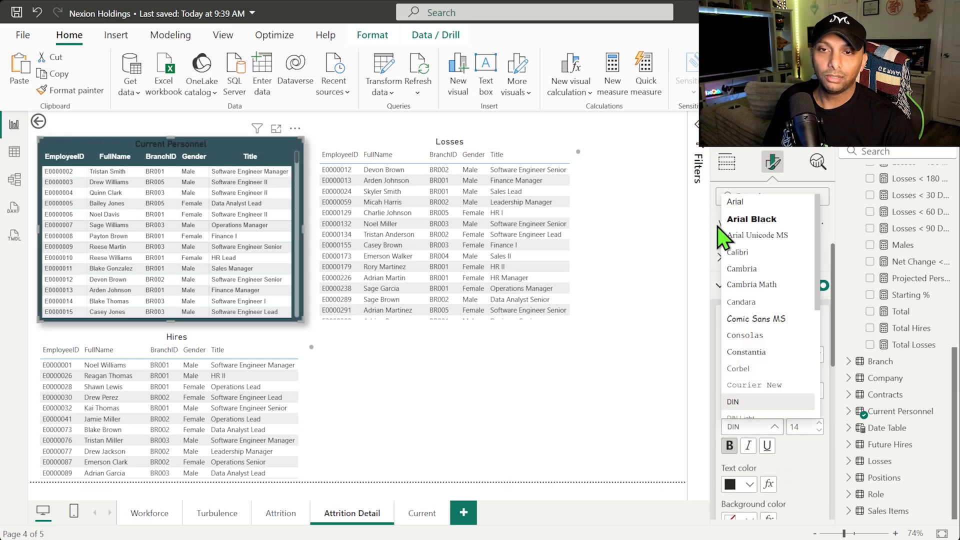
pyautogui.click(752, 219)
pyautogui.click(750, 484)
pyautogui.click(759, 424)
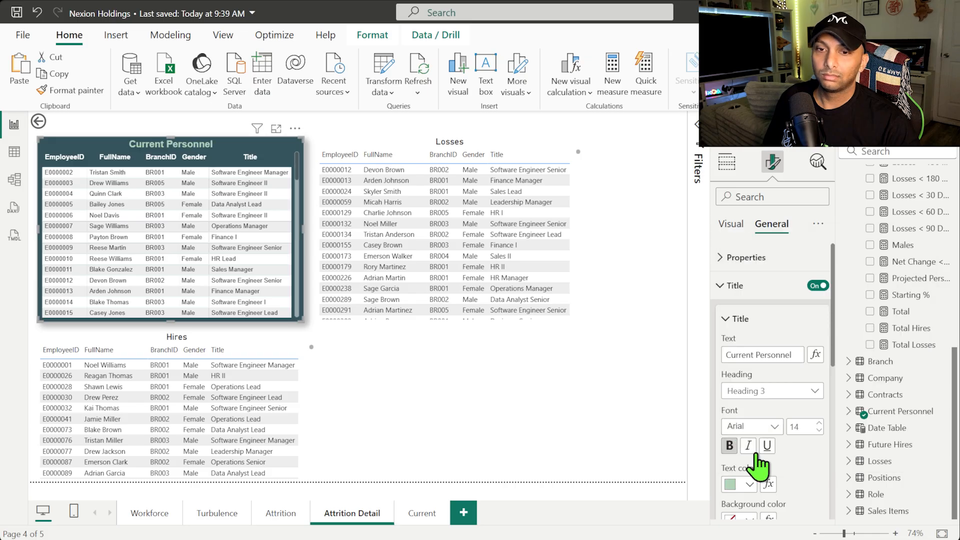
# Step: Try white as the Current Personnel title's text color and restore the light green
pyautogui.click(750, 482)
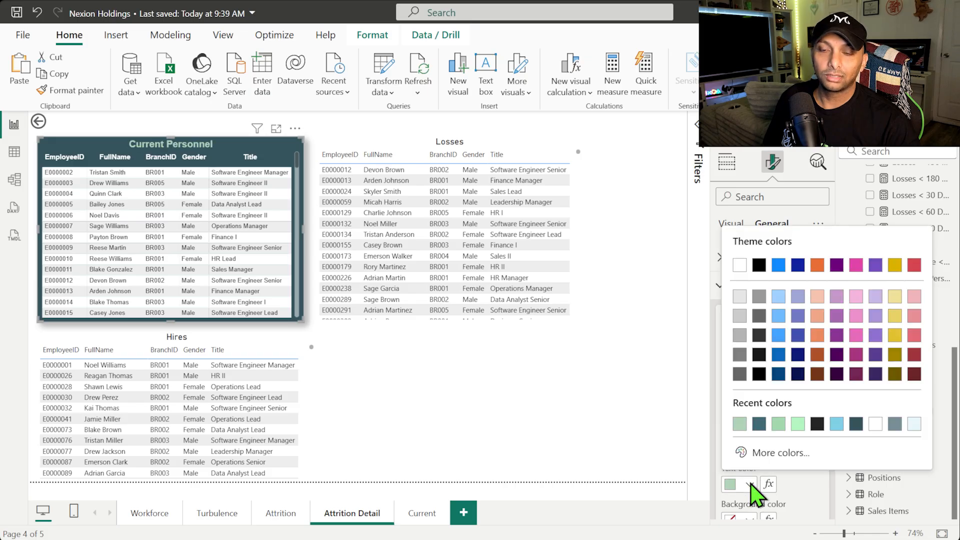
pyautogui.click(742, 272)
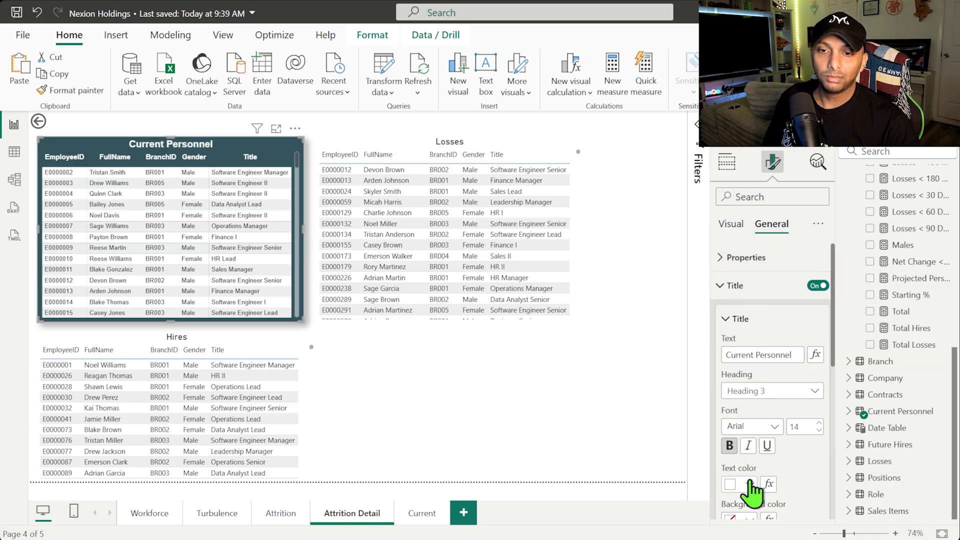
pyautogui.click(750, 484)
pyautogui.click(759, 424)
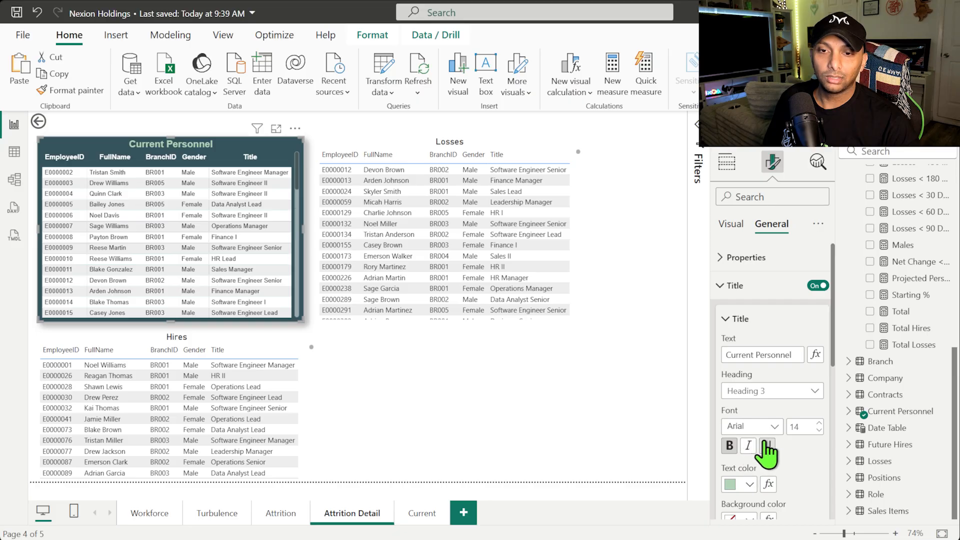
# Step: Underline the Current Personnel table's title and deselect the table
pyautogui.click(768, 445)
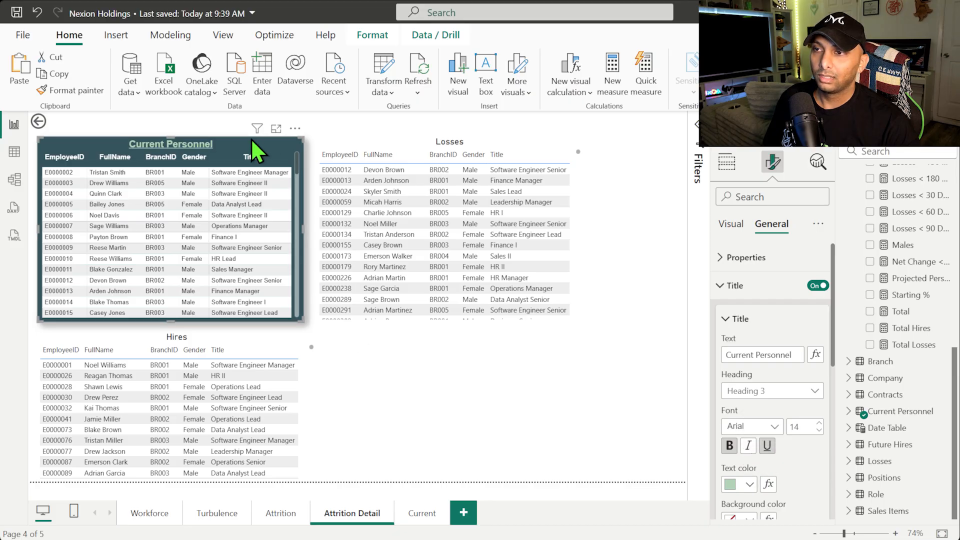
pyautogui.click(383, 143)
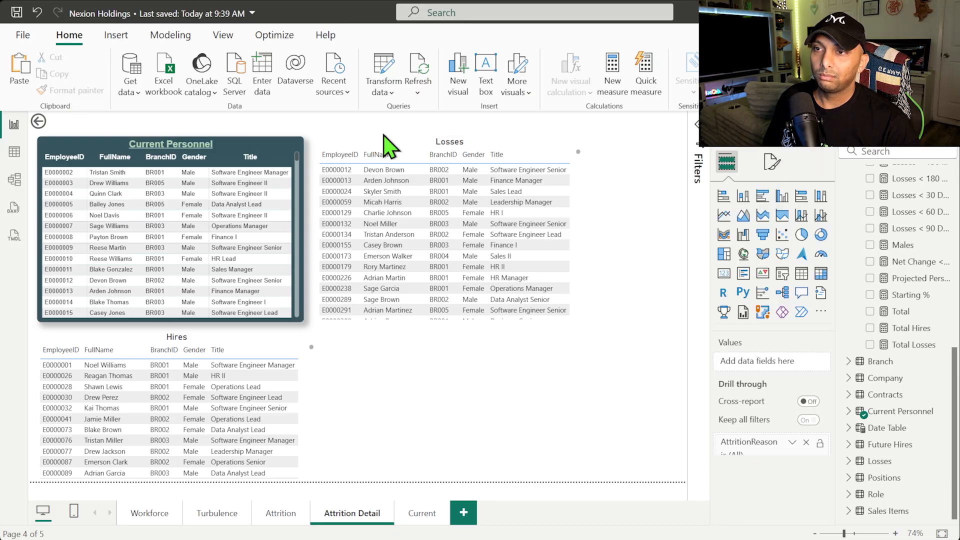
# Step: Copy the Current Personnel table's formatting onto the Losses and Hires tables with Format Painter
pyautogui.click(116, 140)
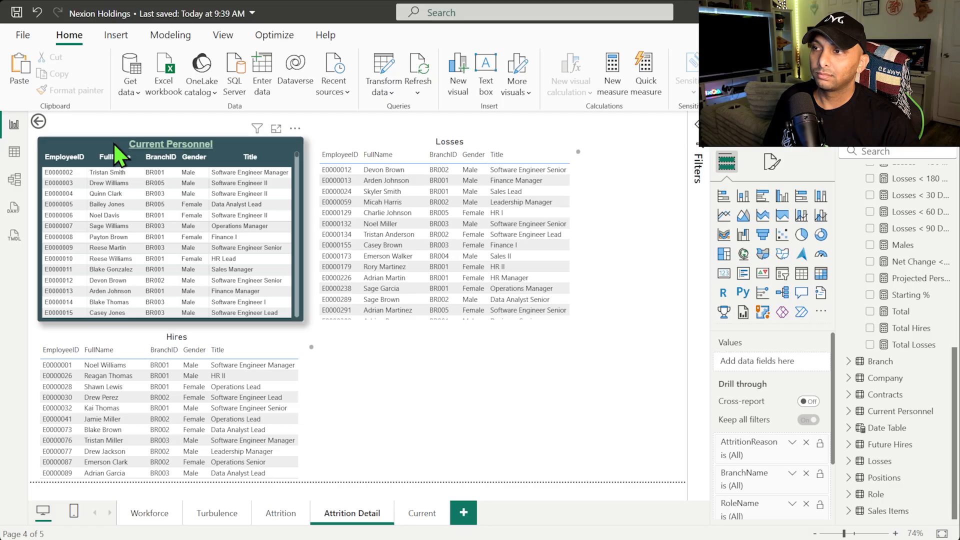
pyautogui.click(70, 90)
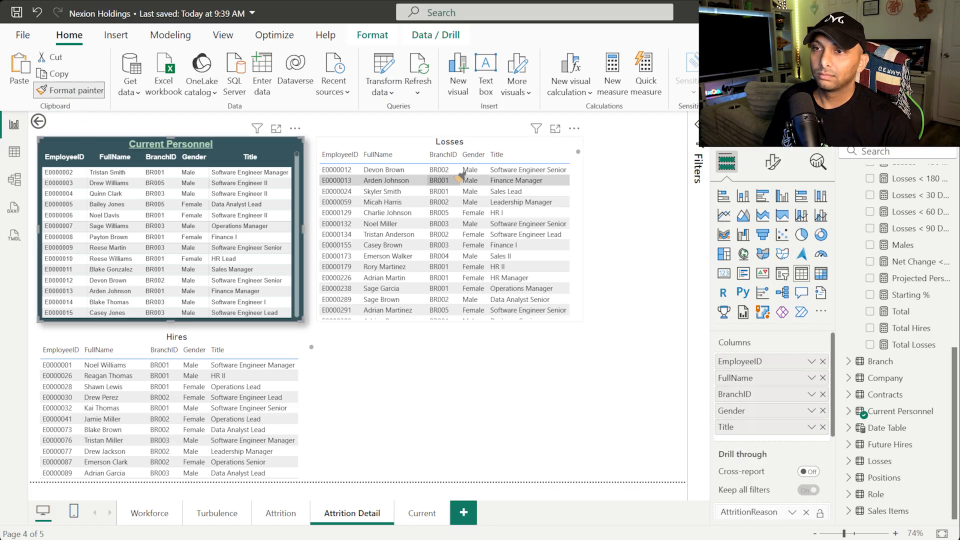
pyautogui.click(414, 147)
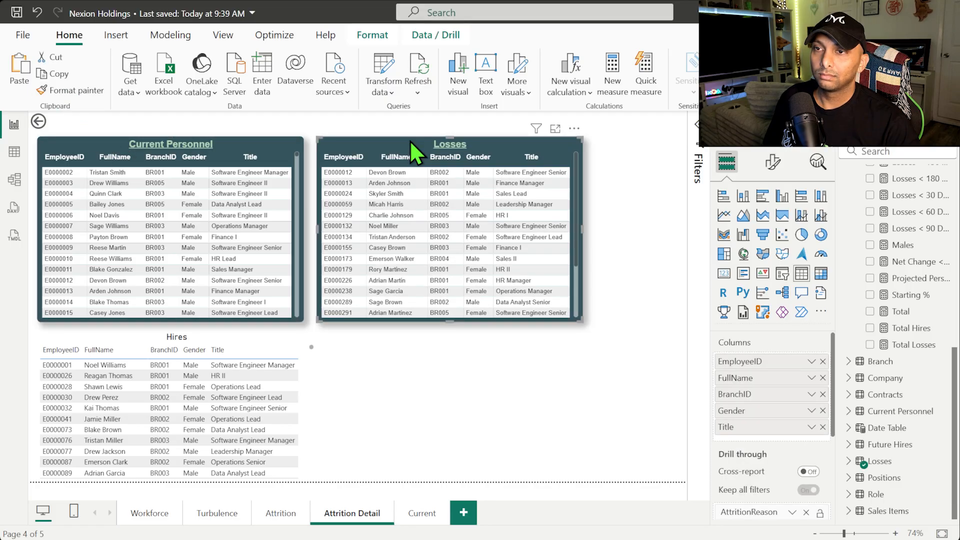
pyautogui.click(67, 98)
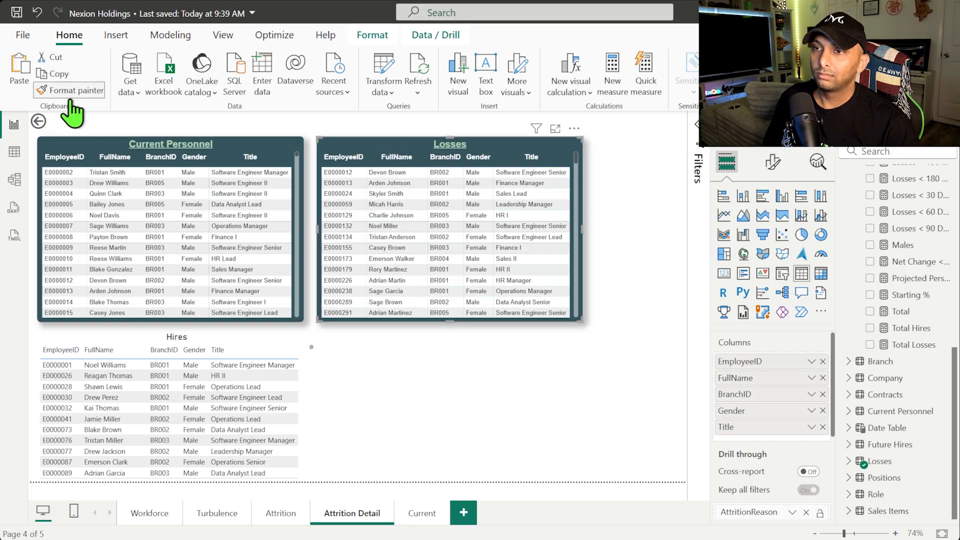
pyautogui.click(142, 335)
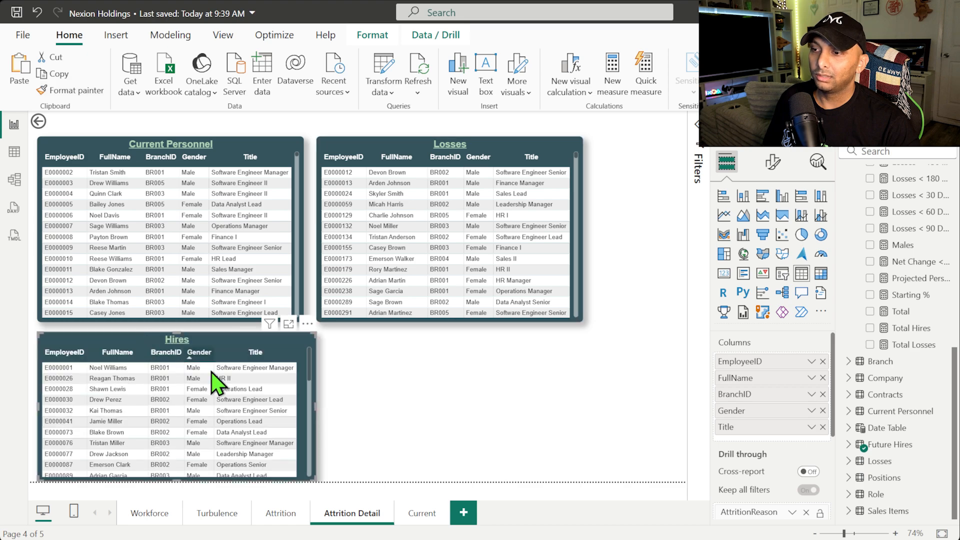
# Step: Copy the Hires table's formatting onto the Current Personnel table on the Current page with Format Painter
pyautogui.click(81, 92)
pyautogui.click(418, 516)
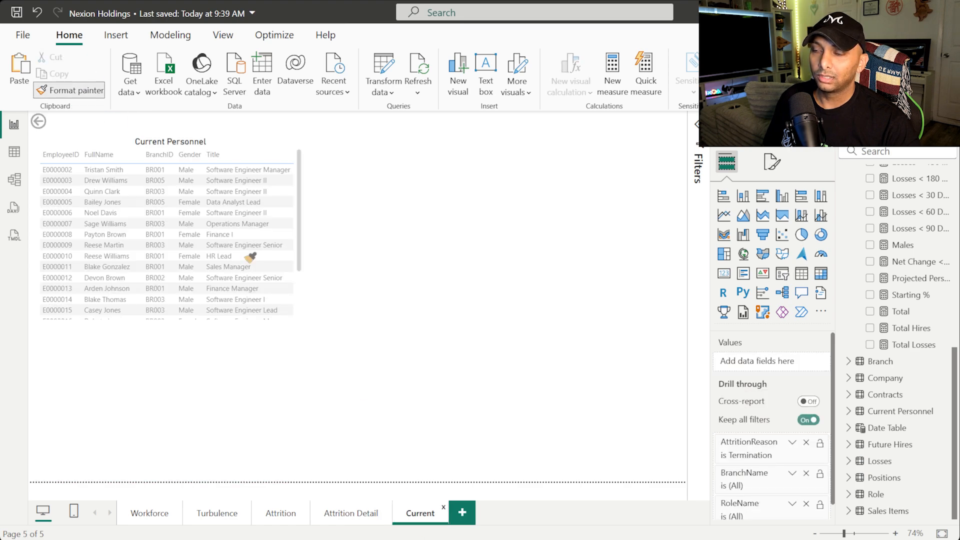
pyautogui.click(133, 146)
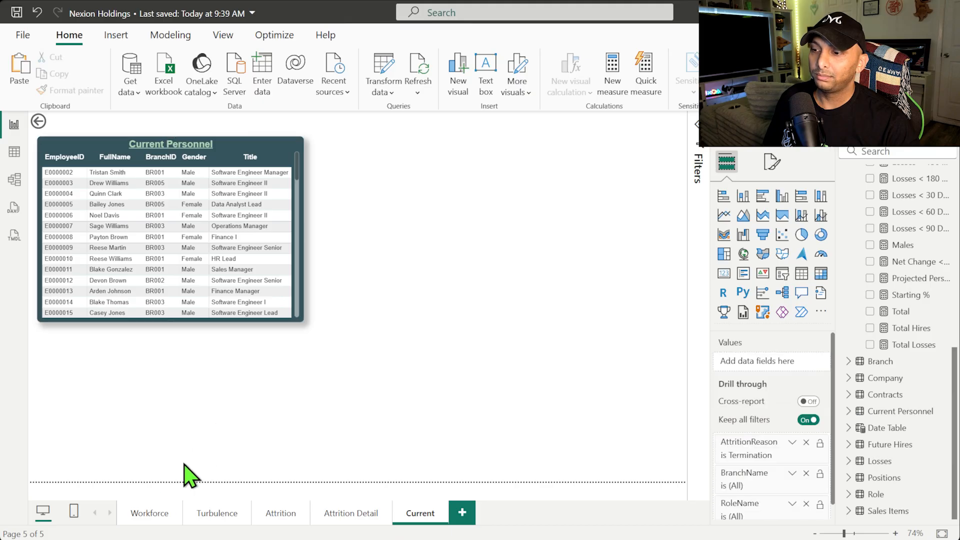
# Step: On the Turbulence page, set the Losses chart's border to 0 px rounded corners and light green
pyautogui.click(149, 514)
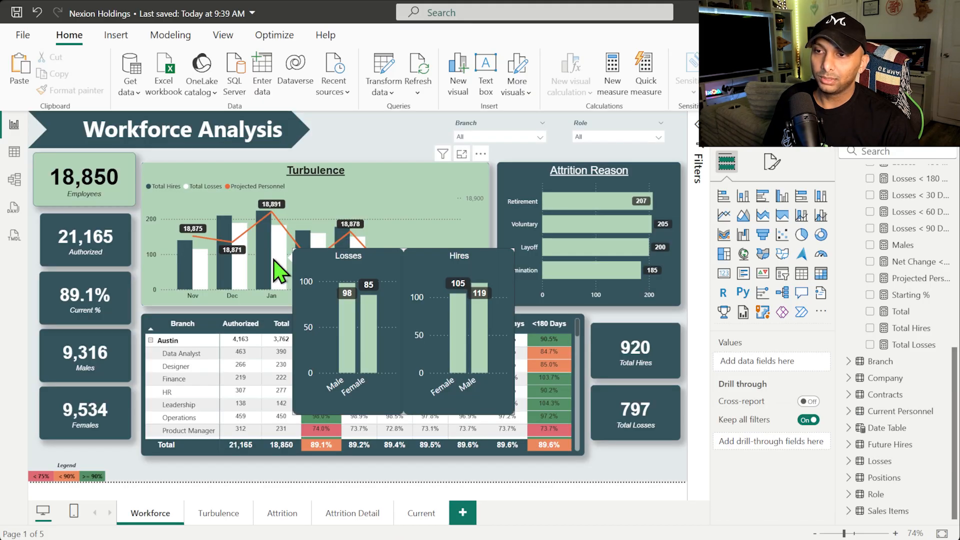
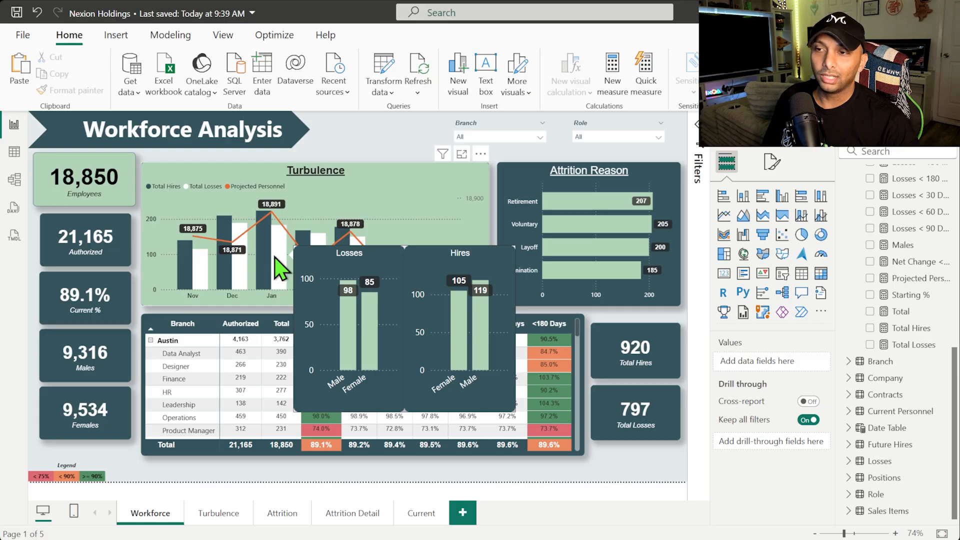
pyautogui.click(223, 514)
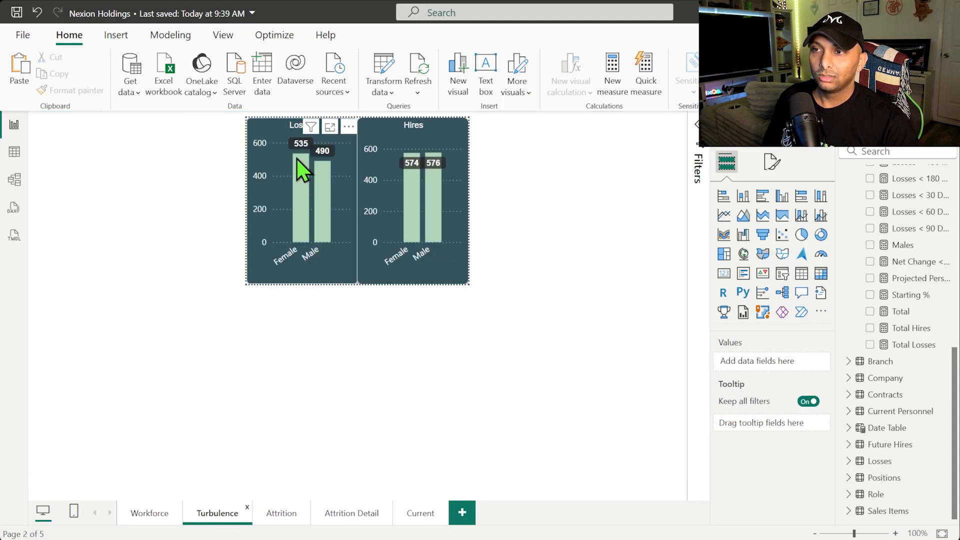
pyautogui.click(272, 128)
pyautogui.click(773, 162)
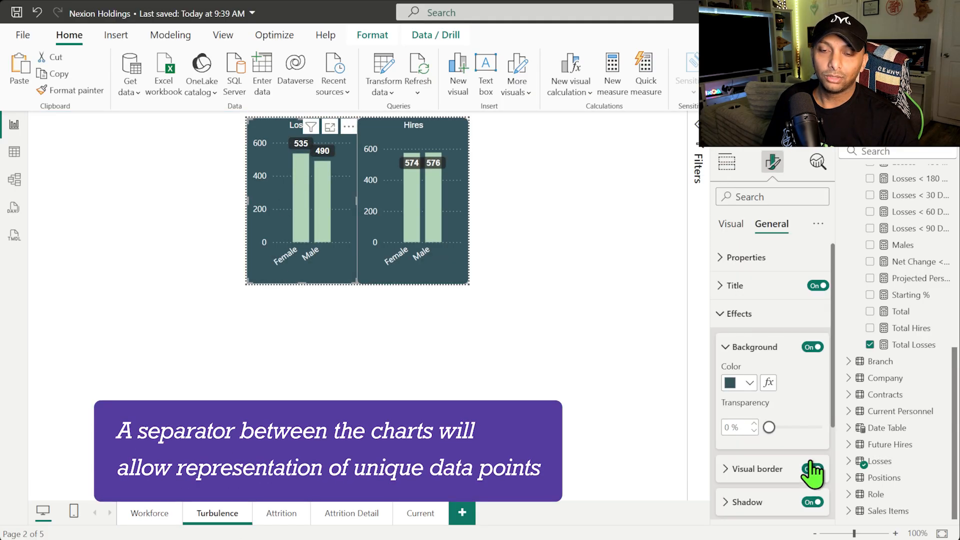
pyautogui.click(780, 470)
pyautogui.scroll(-3, 767, 425)
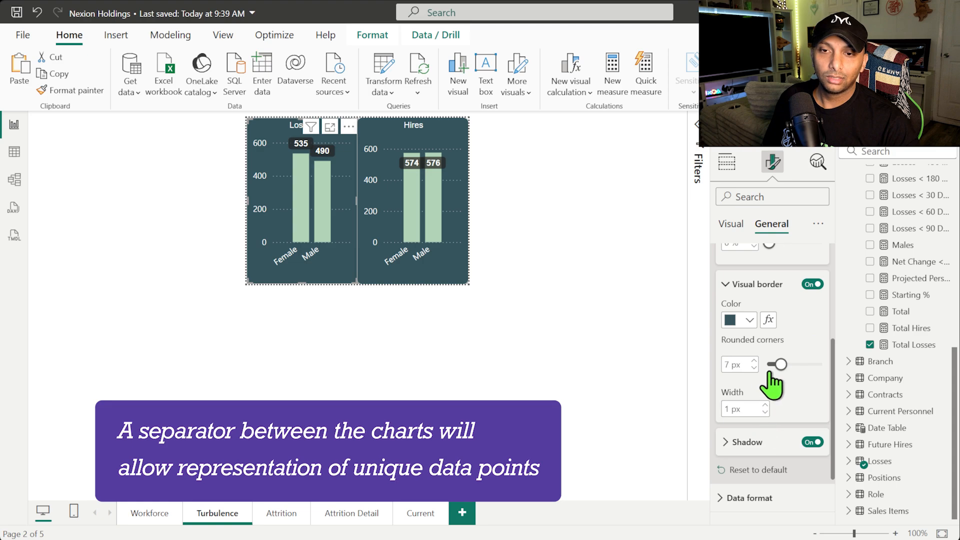
pyautogui.moveTo(780, 365); pyautogui.dragTo(768, 365)
pyautogui.click(750, 320)
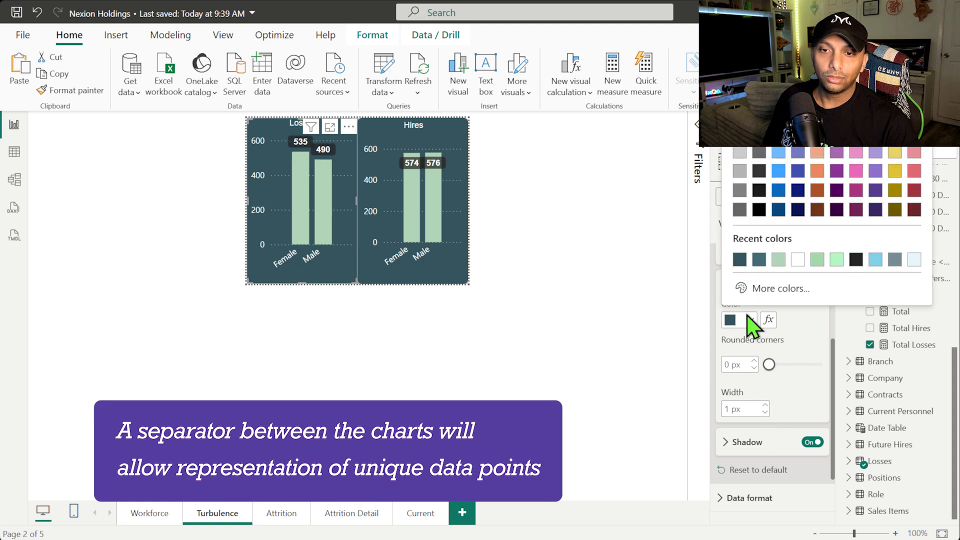
pyautogui.click(778, 258)
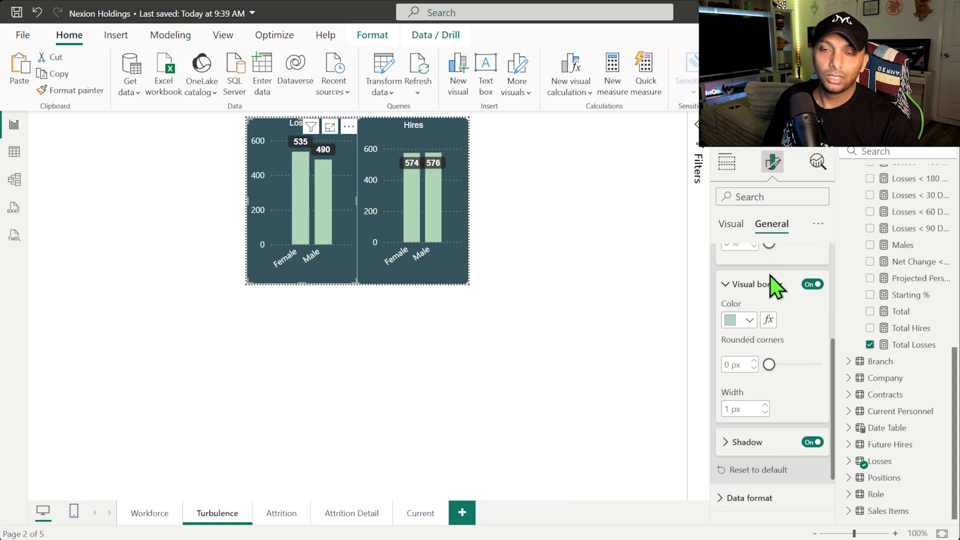
# Step: Copy the Losses chart's formatting onto the Hires chart with Format Painter and preview the Turbulence tooltip on the Workforce page
pyautogui.click(377, 131)
pyautogui.click(262, 130)
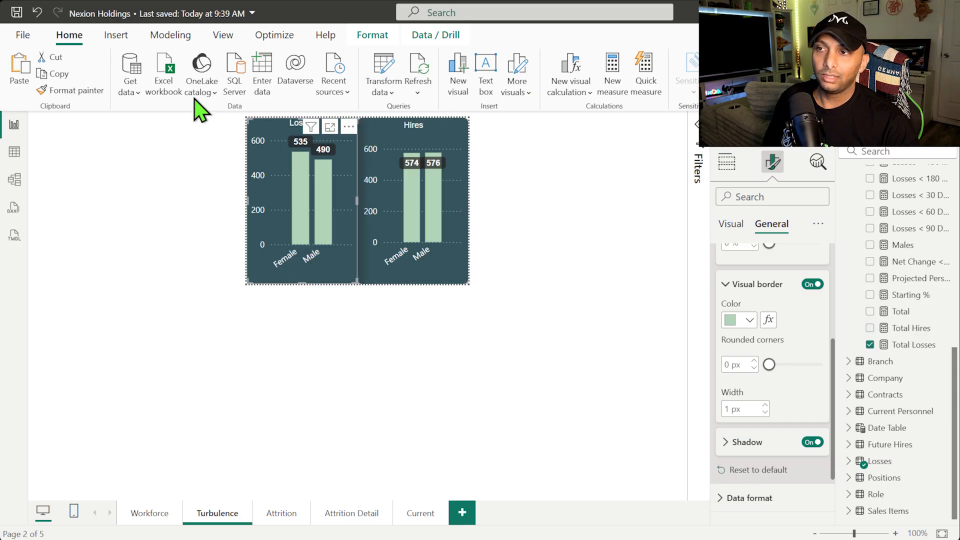
pyautogui.click(75, 91)
pyautogui.click(411, 131)
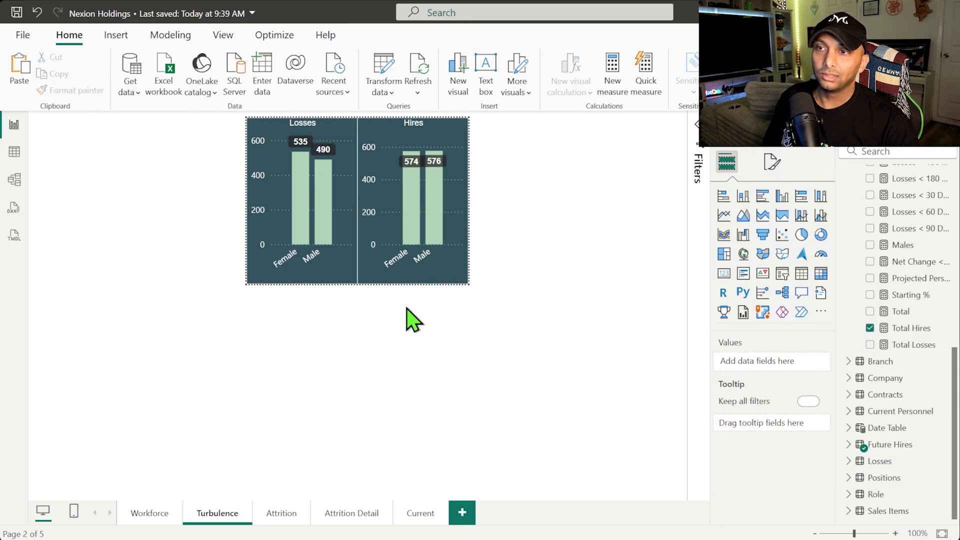
pyautogui.click(152, 511)
pyautogui.moveTo(238, 259)
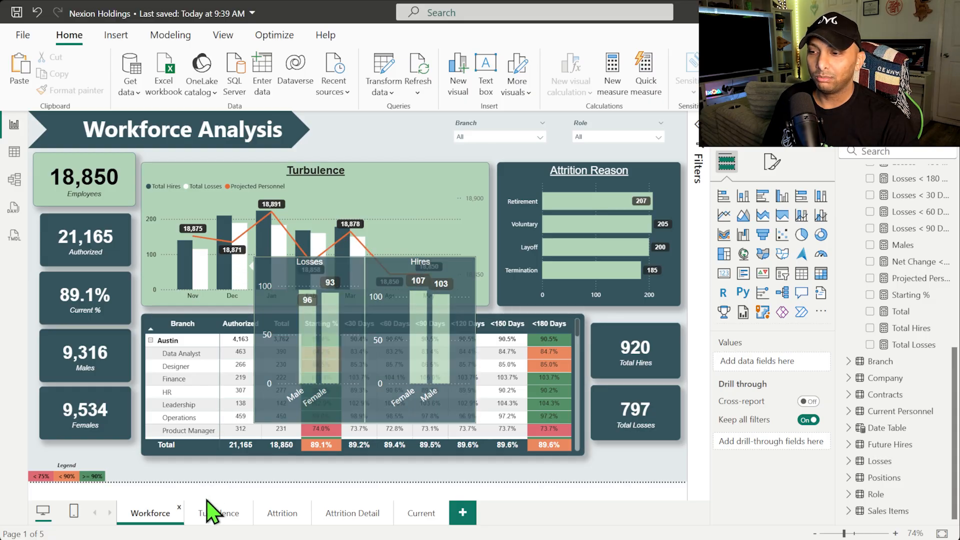
# Step: Change the visual border color of the Losses chart on the Turbulence page to white
pyautogui.click(216, 514)
pyautogui.click(271, 189)
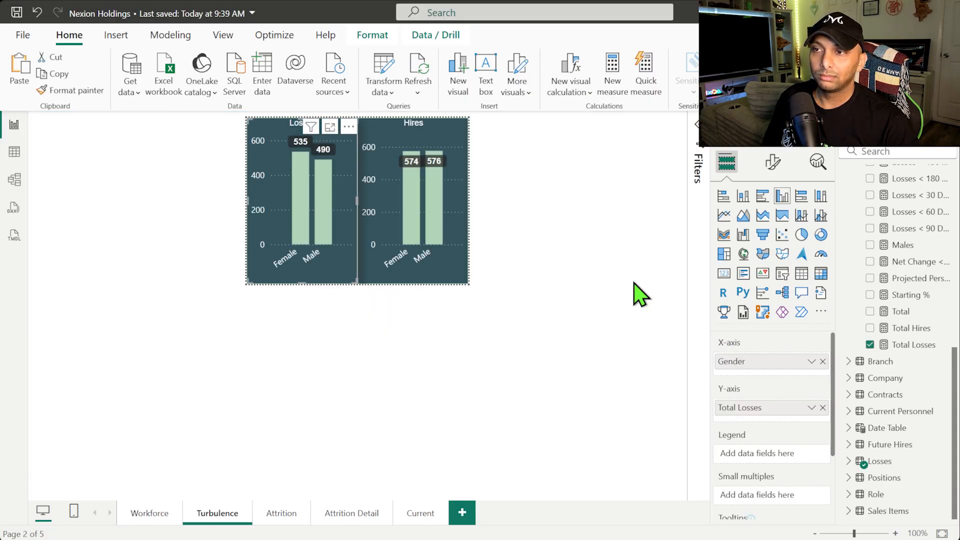
pyautogui.click(774, 164)
pyautogui.click(775, 225)
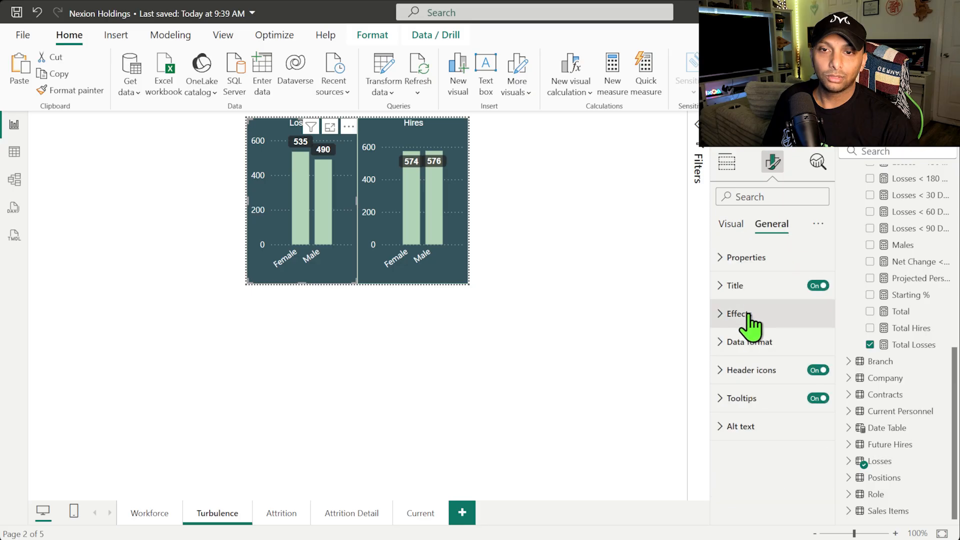
pyautogui.click(749, 321)
pyautogui.click(756, 466)
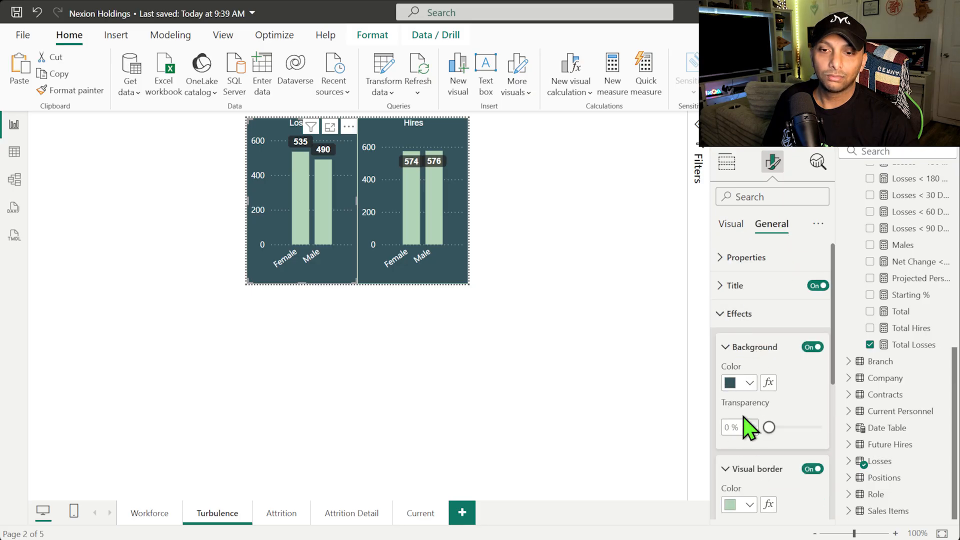
pyautogui.scroll(-3, 753, 415)
pyautogui.click(750, 322)
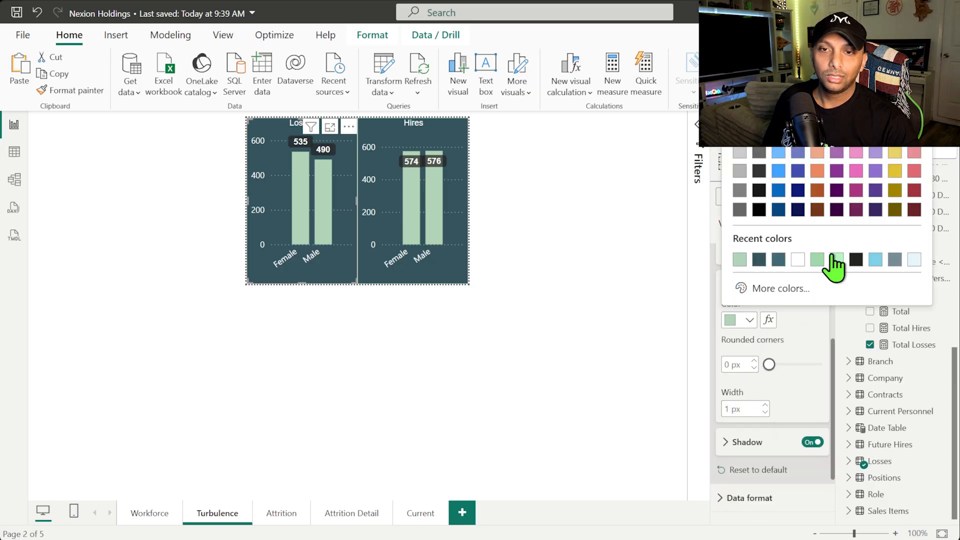
pyautogui.click(797, 260)
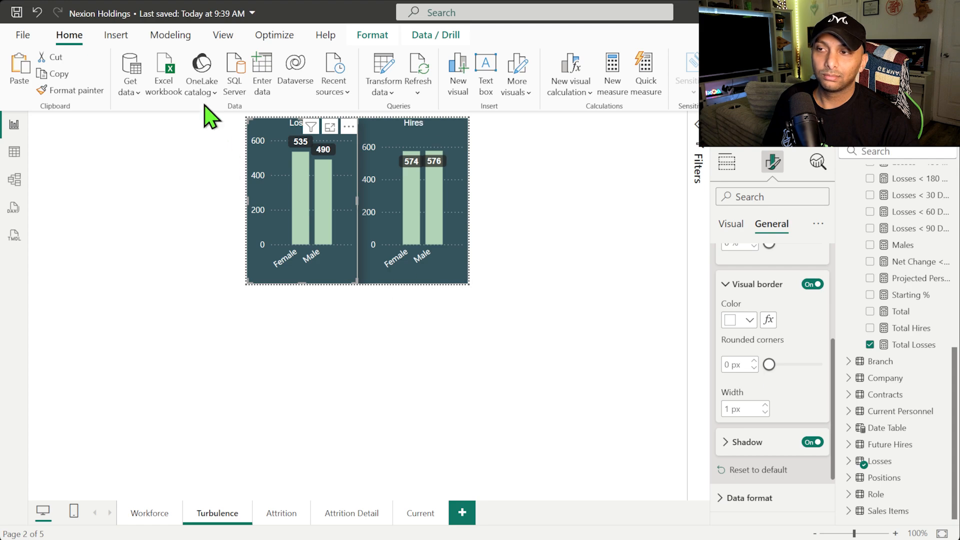
# Step: Apply the Losses chart's white-border formatting to the Hires chart with Format Painter and check the chart tooltips on the Workforce page
pyautogui.click(86, 96)
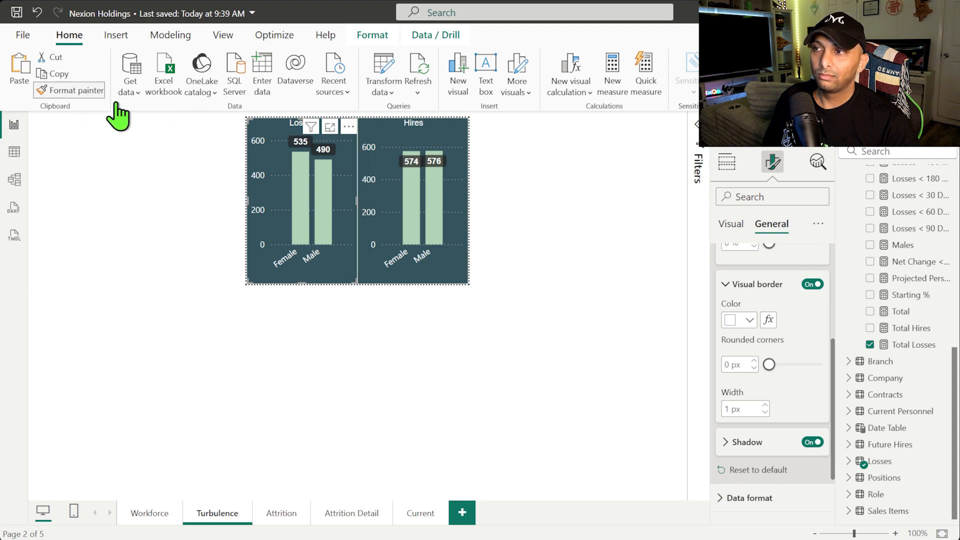
pyautogui.click(416, 267)
pyautogui.click(239, 493)
pyautogui.click(156, 521)
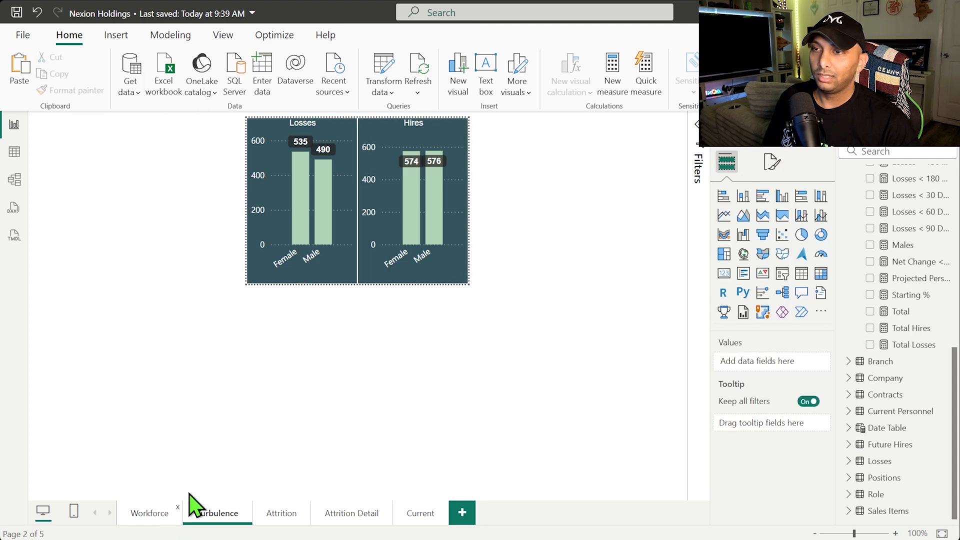
pyautogui.moveTo(284, 270)
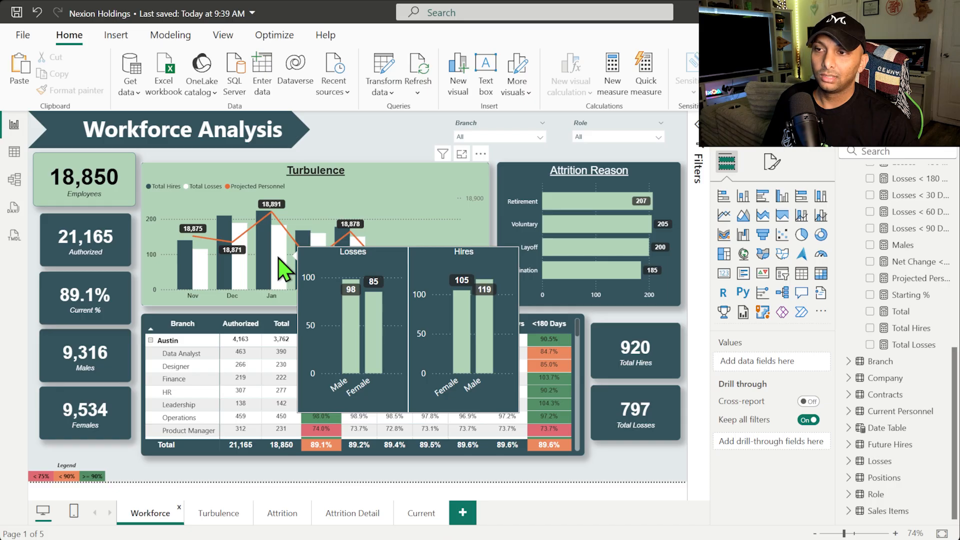
pyautogui.moveTo(558, 202)
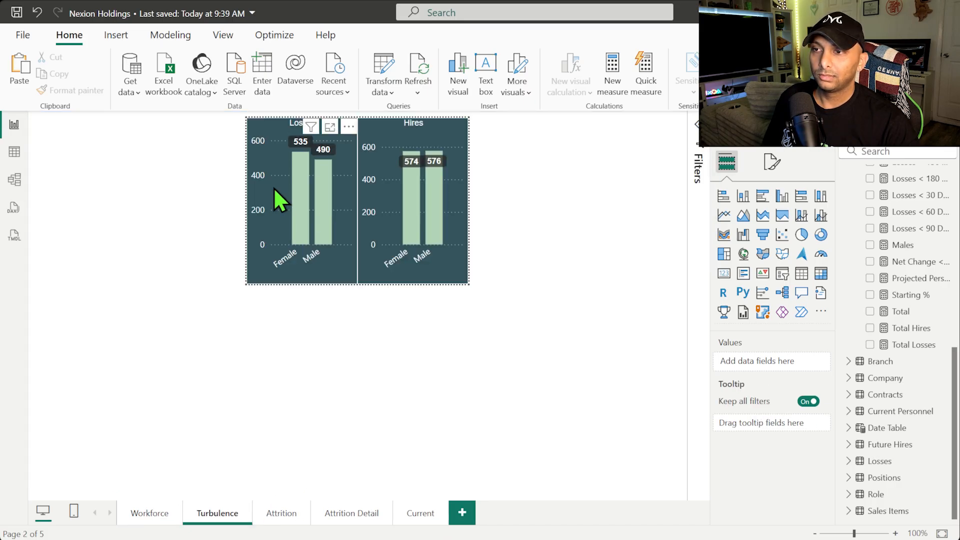
# Step: Copy the Turbulence page's Losses chart formatting onto the Losses chart on the Attrition page with Format Painter
pyautogui.click(274, 190)
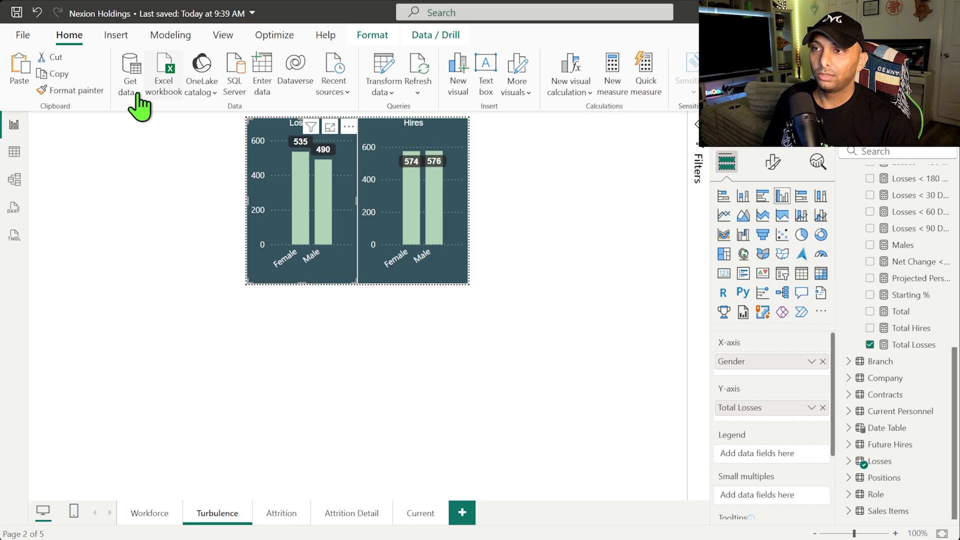
pyautogui.click(61, 92)
pyautogui.click(274, 517)
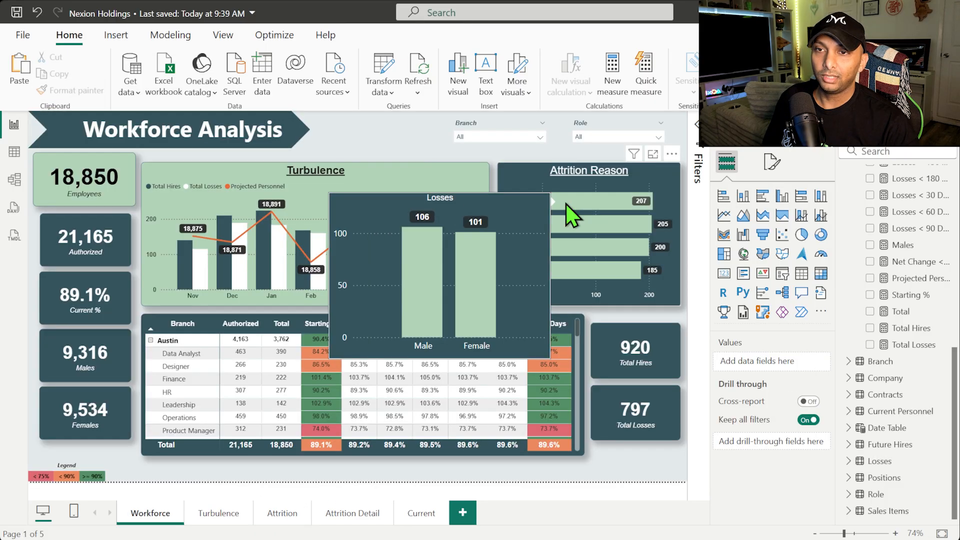
# Step: Drill through from the Retirement bar on the Workforce page to the Current page and sort its Current Personnel table by FullName
pyautogui.rightClick(568, 210)
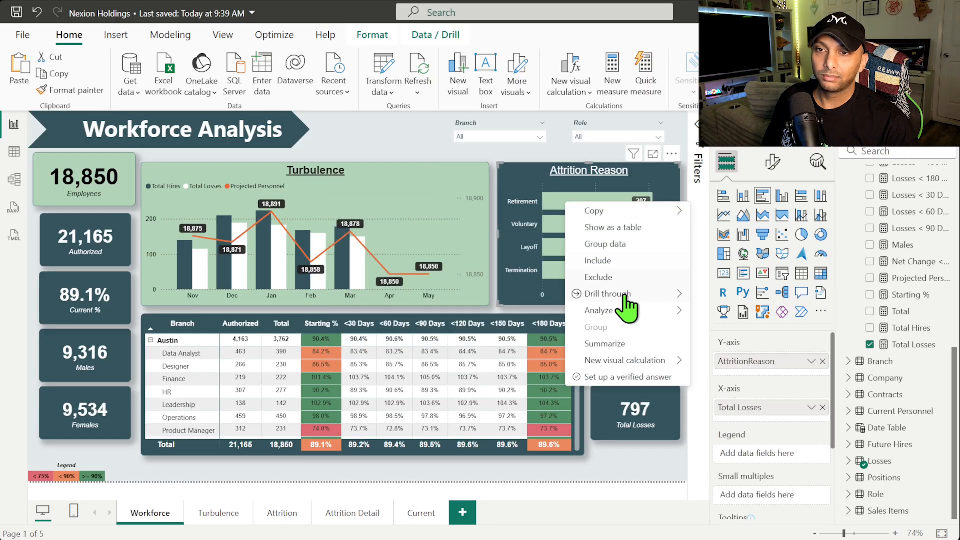
pyautogui.moveTo(625, 297)
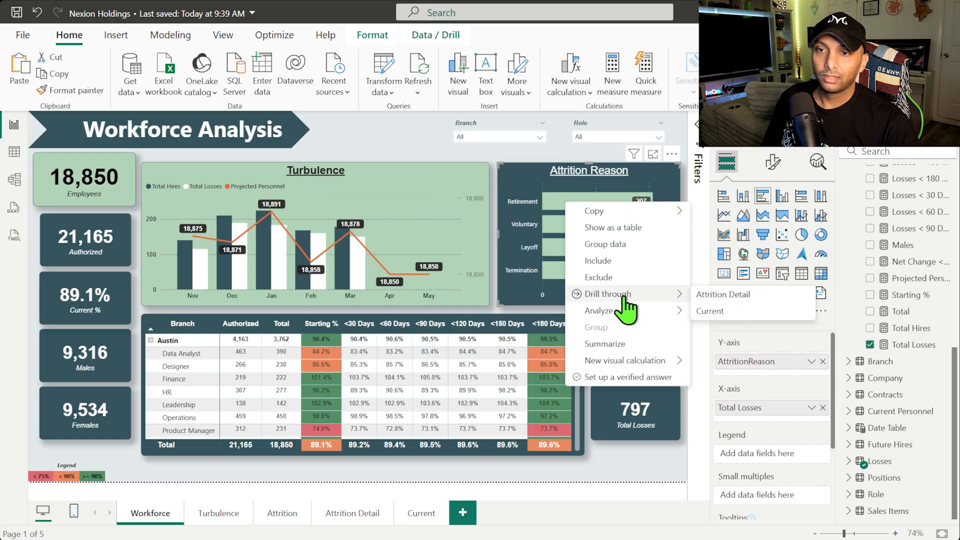
pyautogui.click(713, 312)
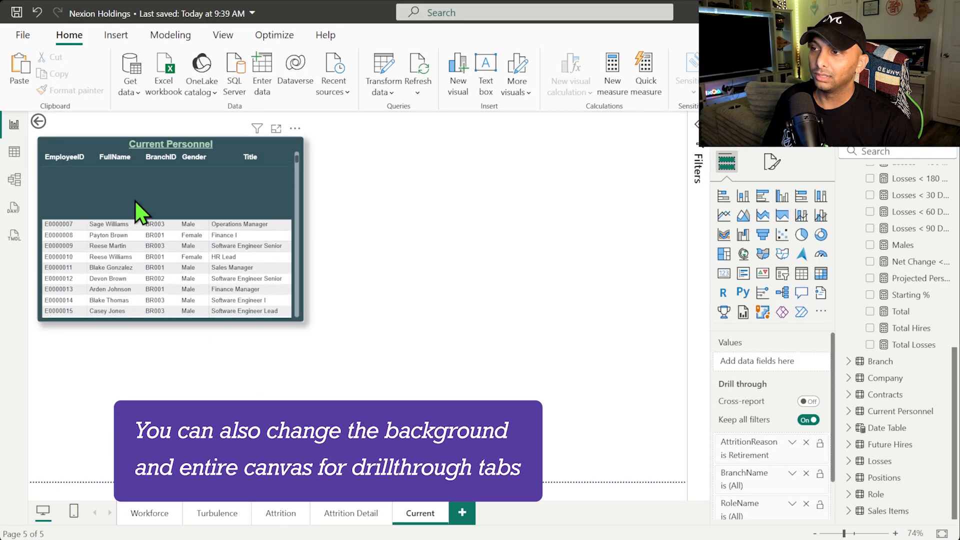
pyautogui.click(111, 157)
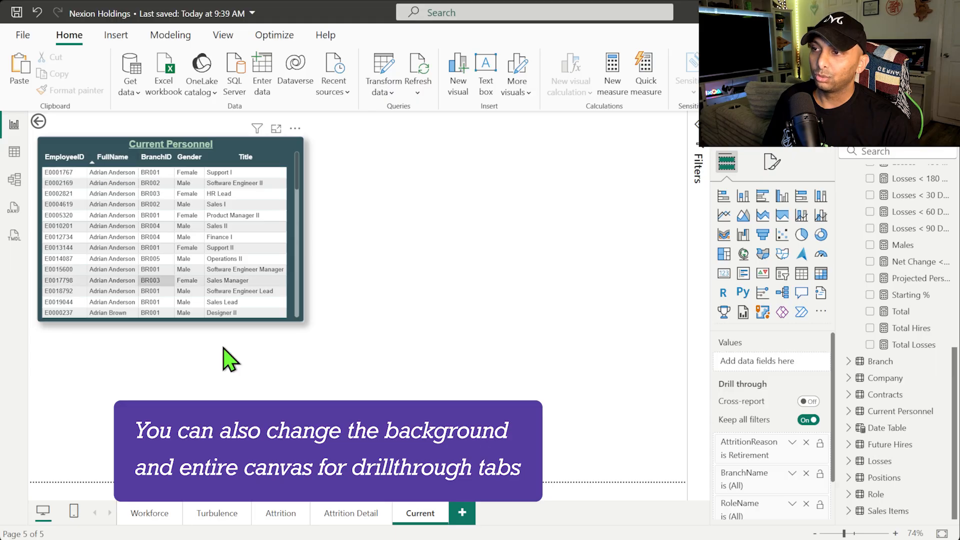
# Step: Sort the Current Personnel, Losses and Hires tables on the Attrition Detail page by FullName
pyautogui.click(349, 512)
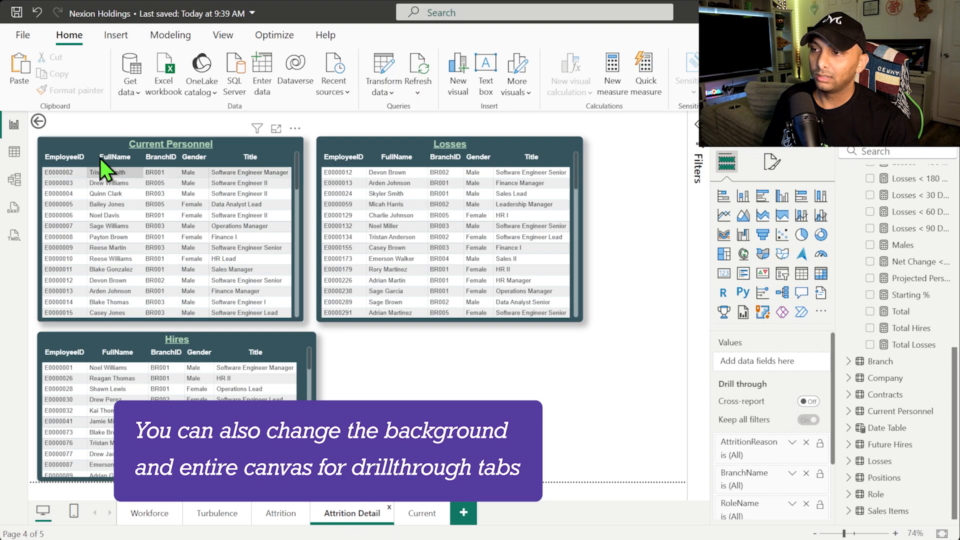
pyautogui.click(397, 158)
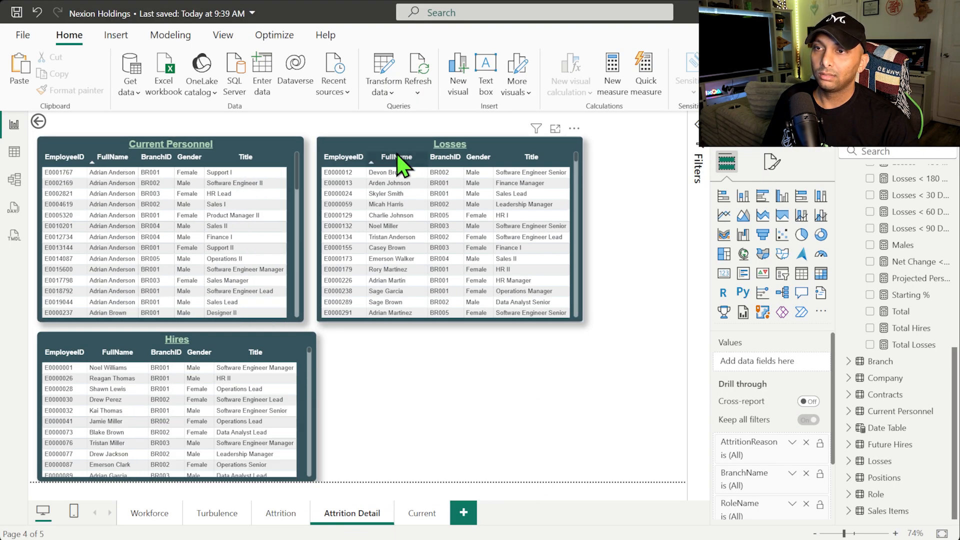
pyautogui.click(115, 350)
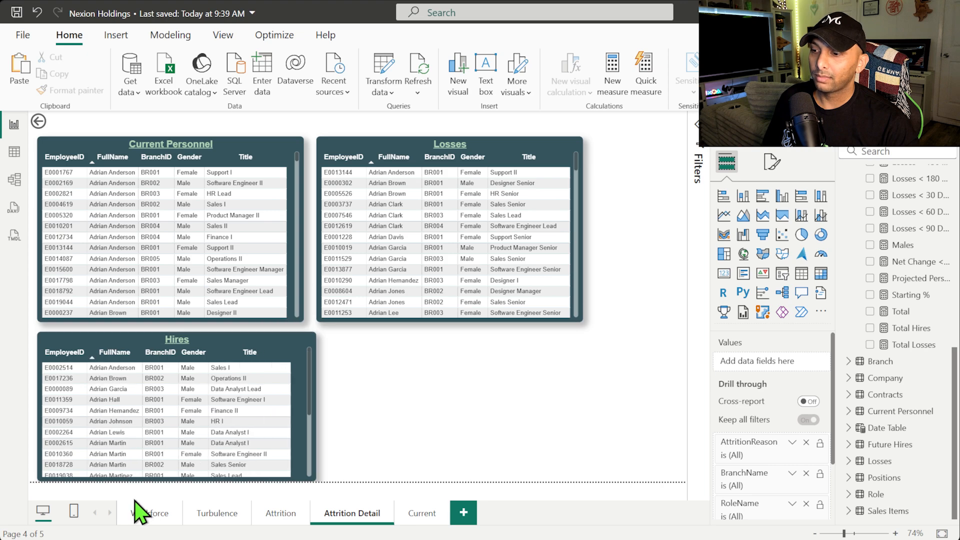
# Step: Check the drill-through from the Voluntary attrition bar to the Current page and return to the Workforce page
pyautogui.click(146, 516)
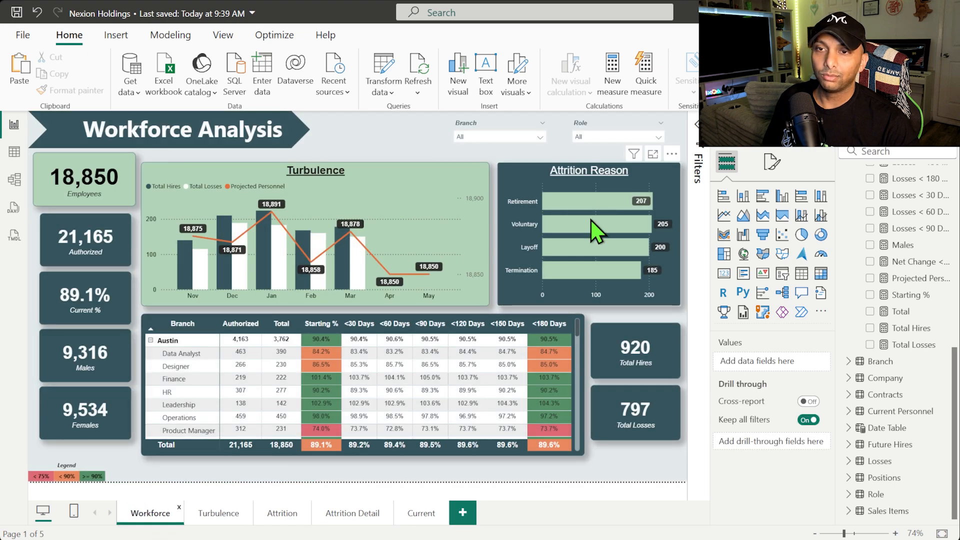
pyautogui.rightClick(592, 220)
pyautogui.moveTo(632, 312)
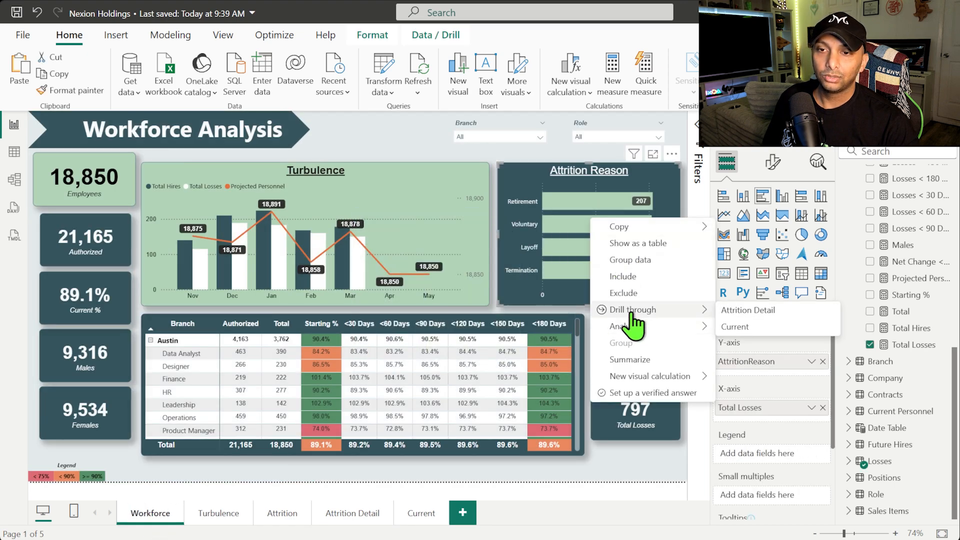
pyautogui.click(735, 327)
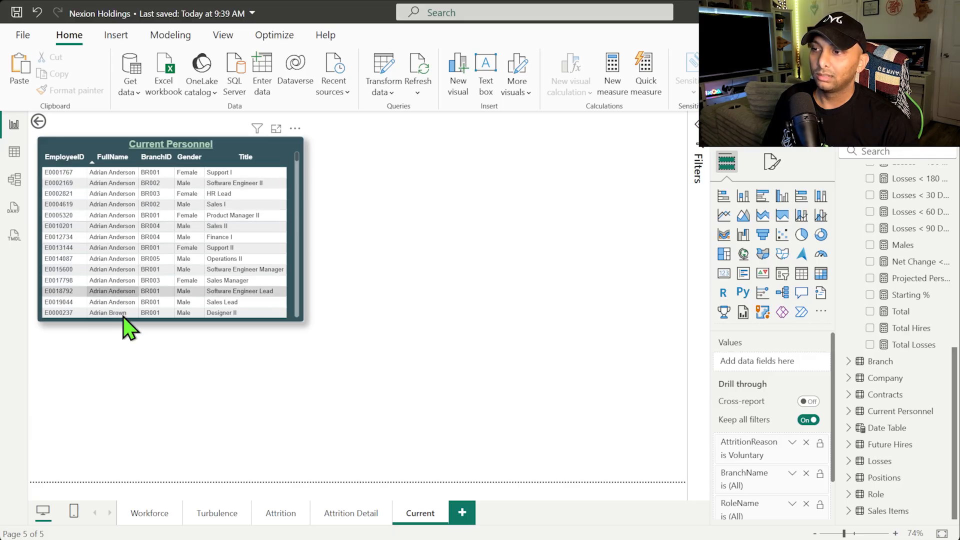
pyautogui.click(146, 515)
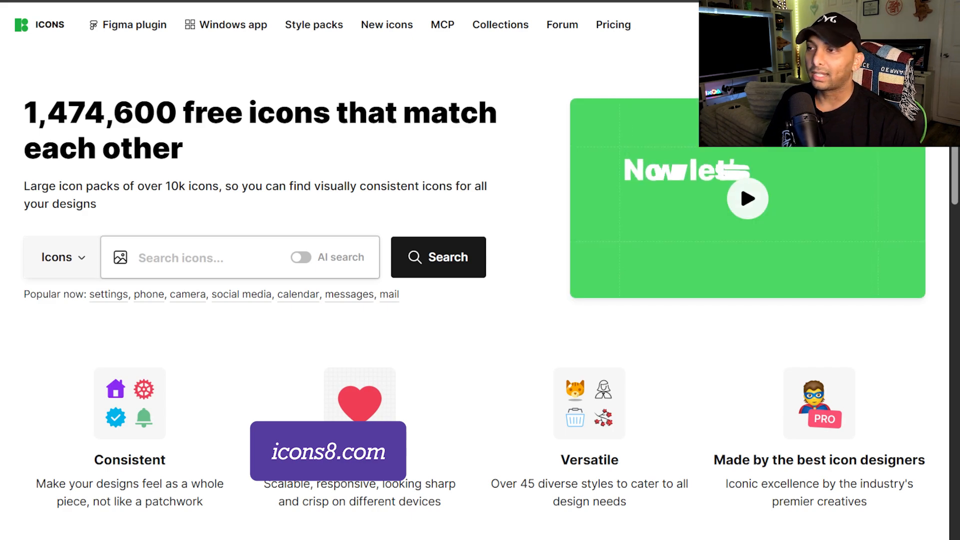
# Step: Search Icons8 for workforce icons
pyautogui.click(171, 255)
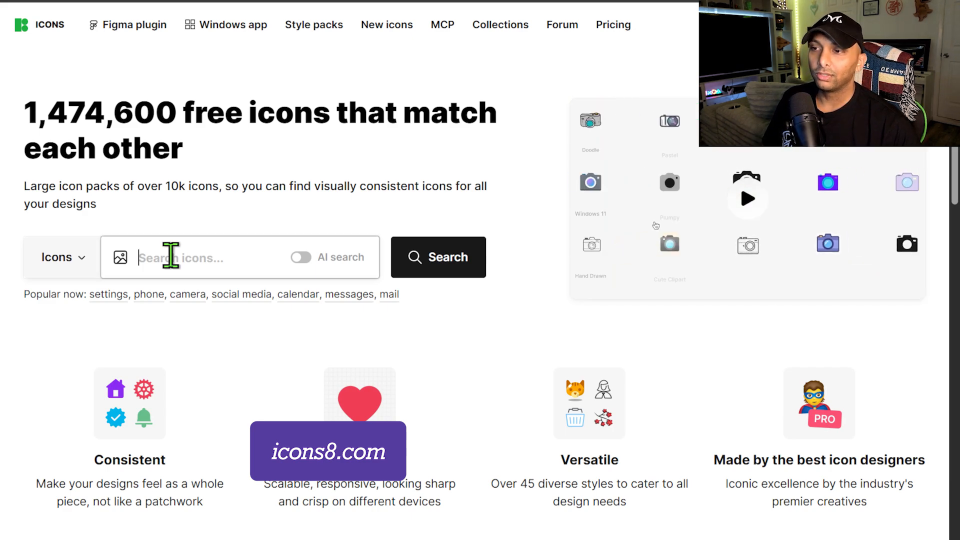
pyautogui.write('wo')
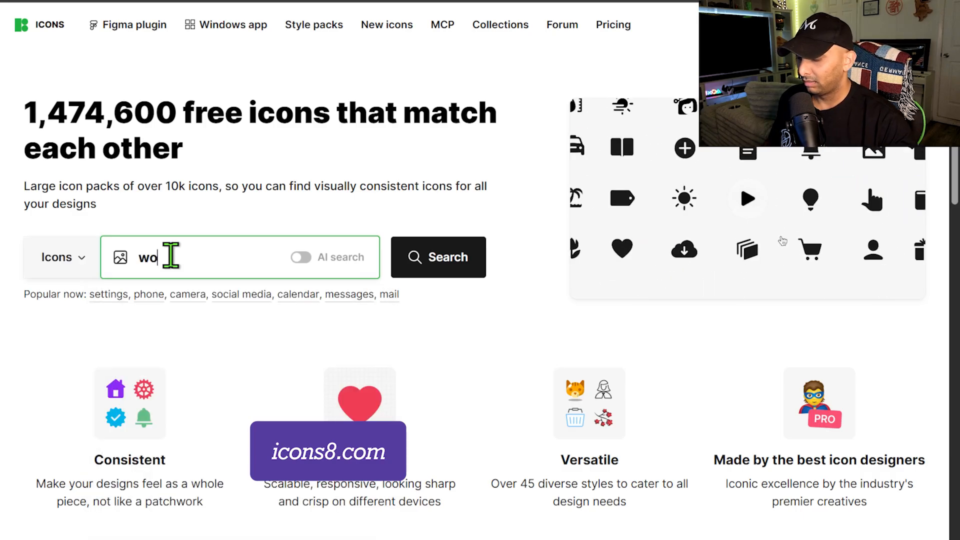
pyautogui.write('rkforce')
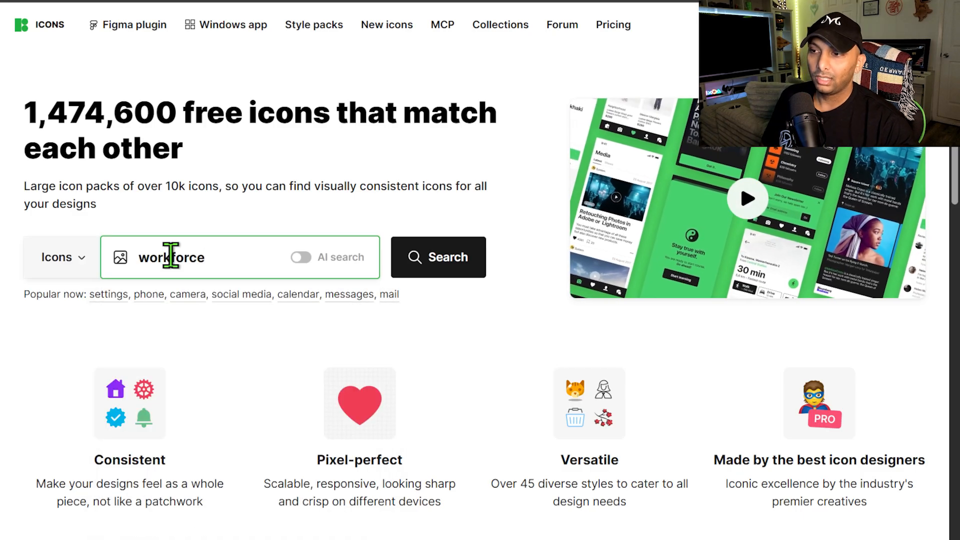
pyautogui.press('Return')
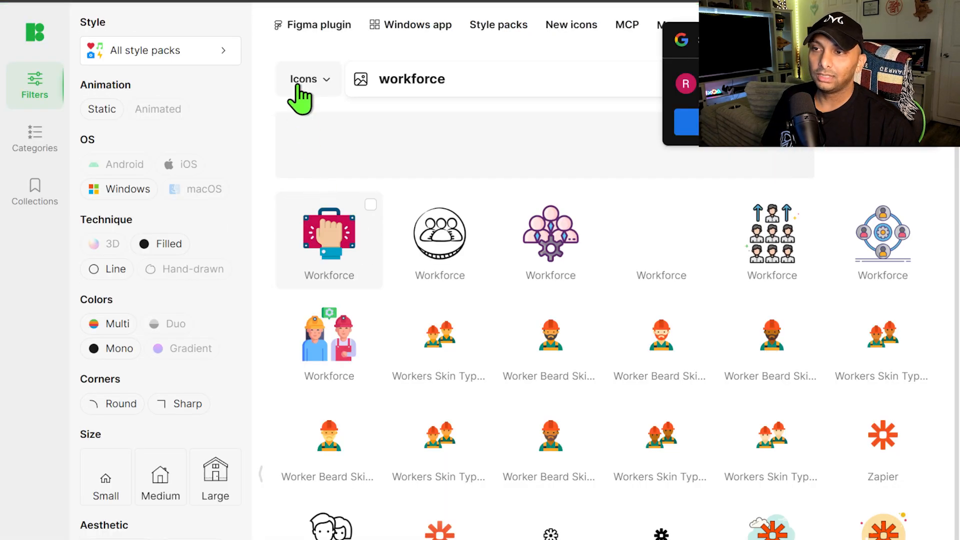
# Step: Recolor the workforce icon results to the custom color #B2D4B8
pyautogui.click(806, 81)
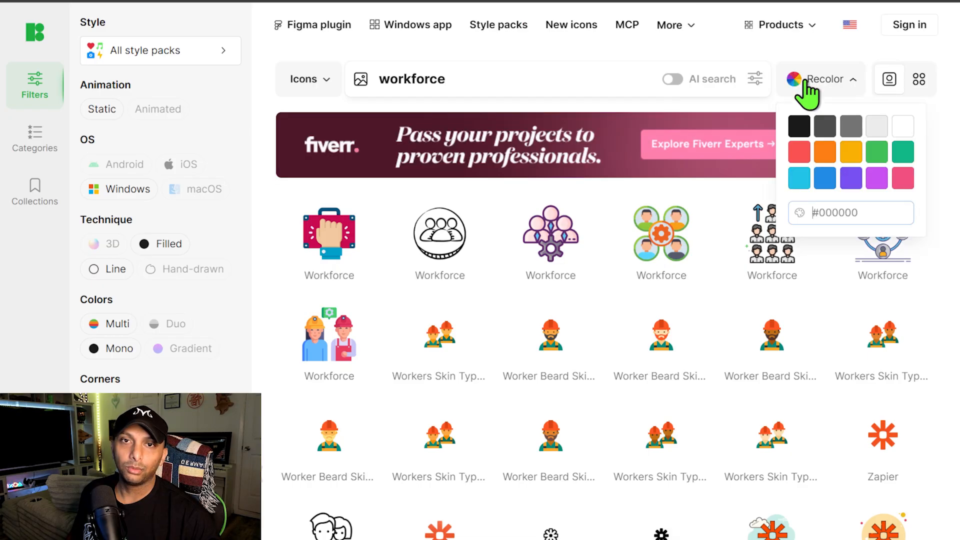
pyautogui.click(859, 210)
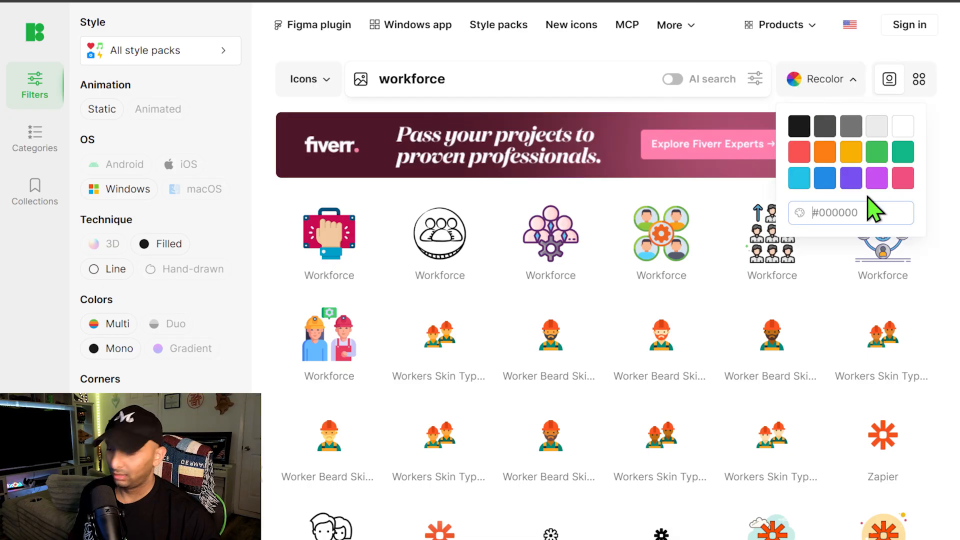
pyautogui.write('#B2D4B8')
pyautogui.click(632, 52)
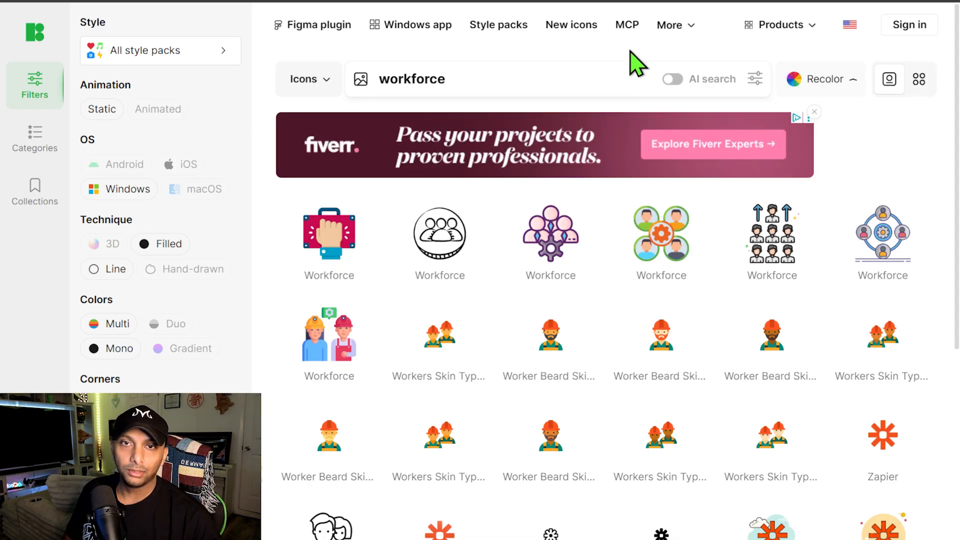
pyautogui.click(828, 80)
pyautogui.click(842, 211)
pyautogui.press('Return')
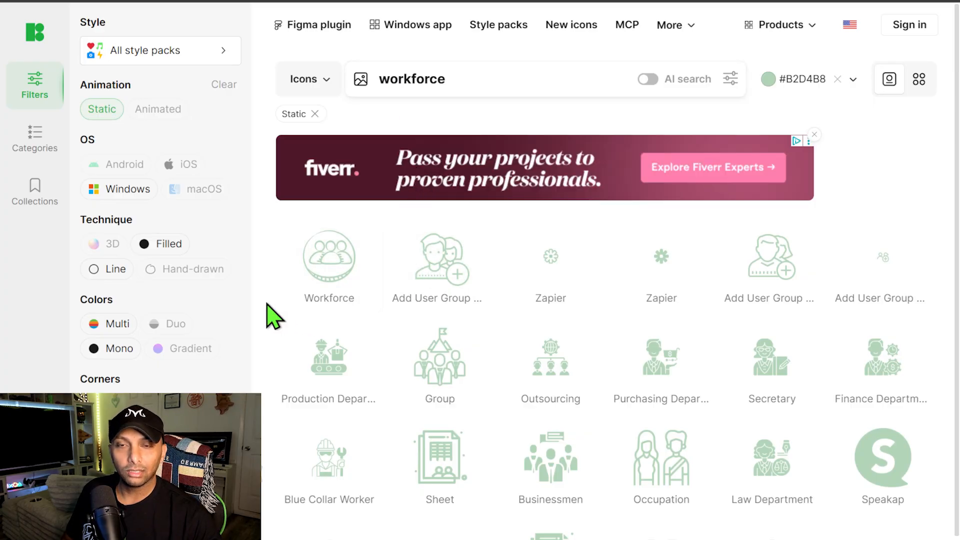
# Step: Download the Traditional Company Structure icon as a 78×78 PNG
pyautogui.scroll(-4, 275, 317)
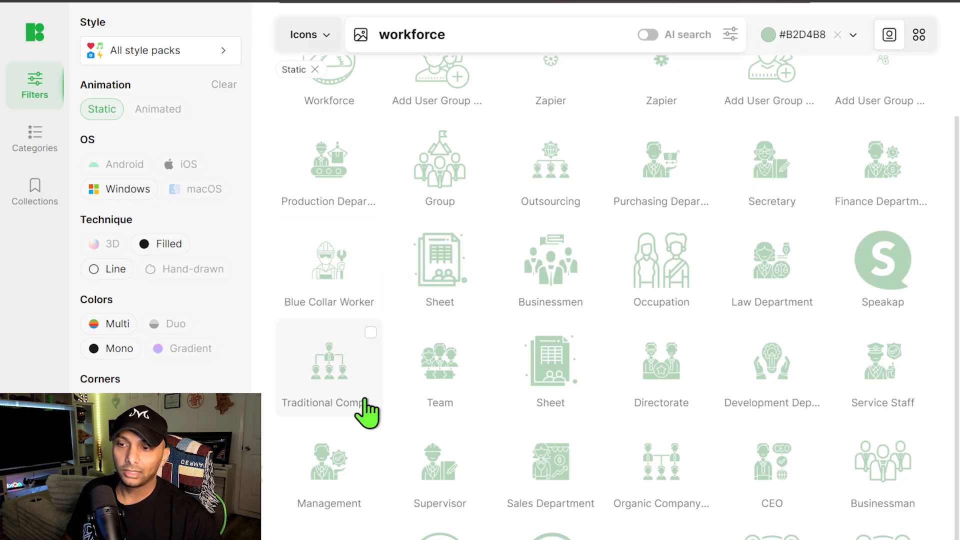
pyautogui.click(335, 387)
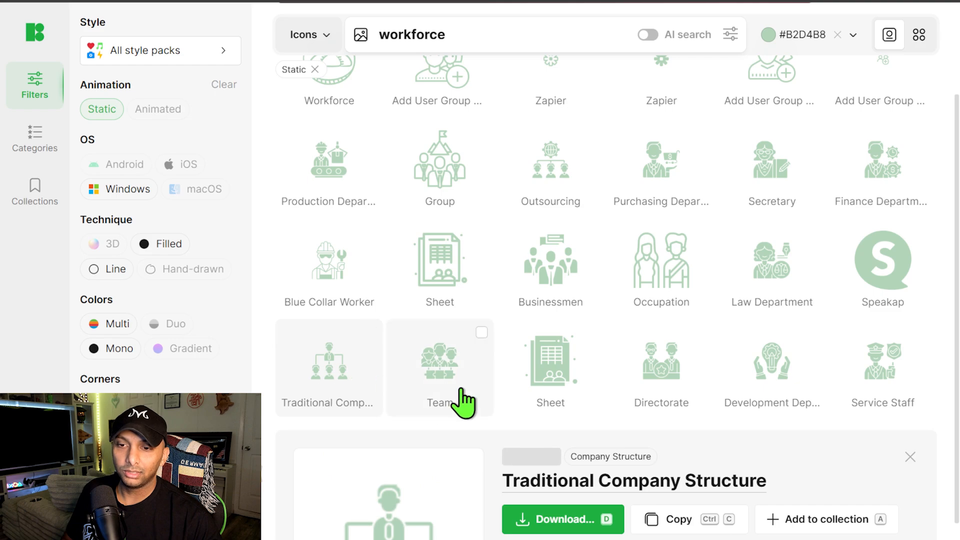
pyautogui.scroll(-4, 466, 398)
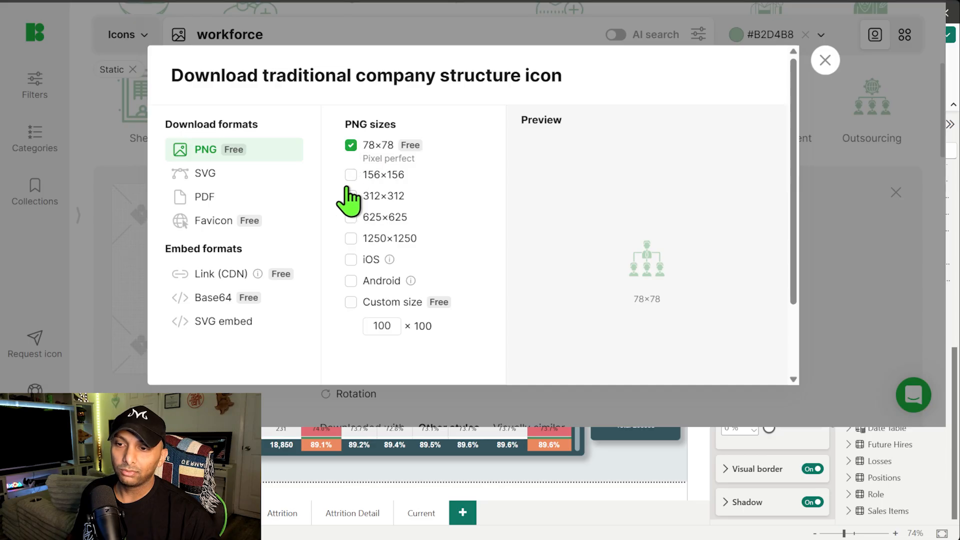
pyautogui.scroll(-1, 371, 228)
pyautogui.scroll(-2, 370, 228)
pyautogui.click(238, 355)
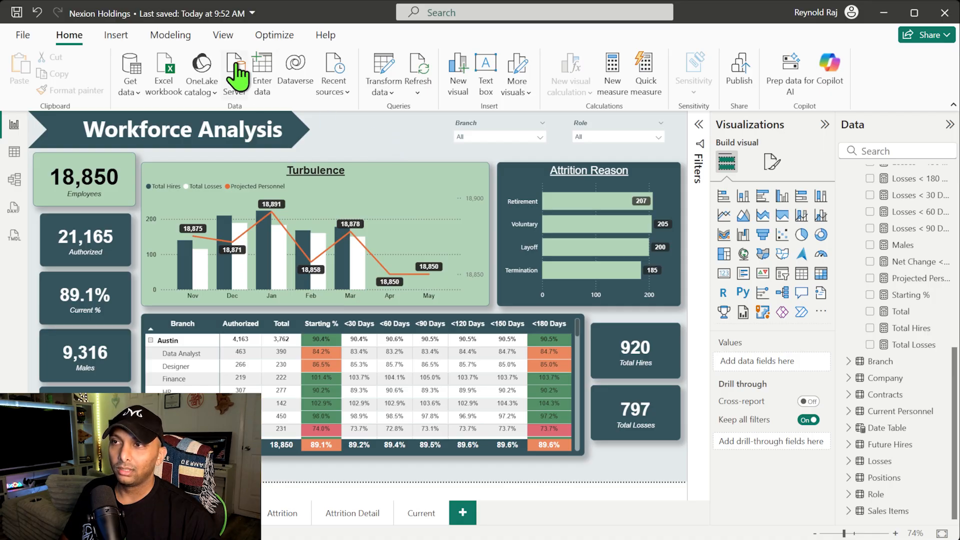
# Step: In Power BI Desktop, insert the downloaded company structure icon and fit it into the banner before the Workforce Analysis title
pyautogui.click(116, 35)
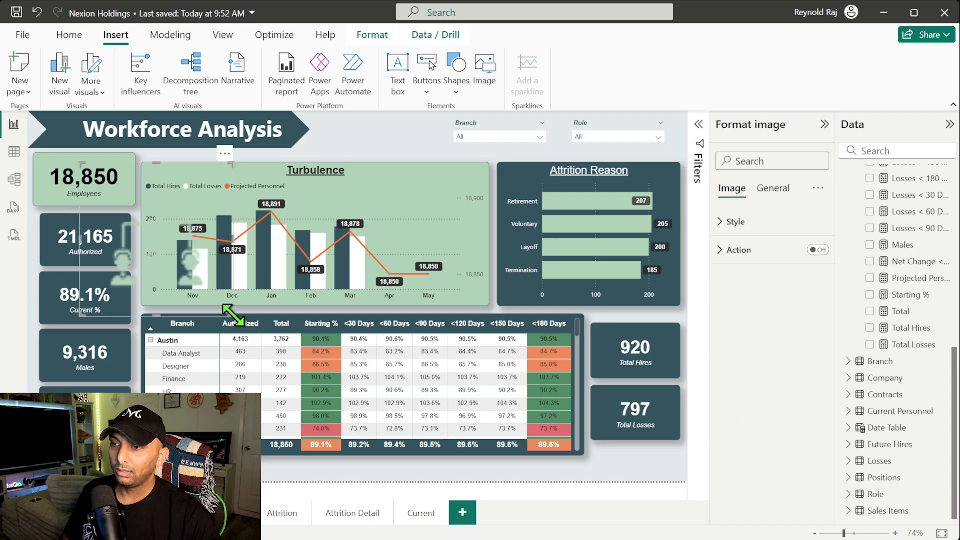
pyautogui.moveTo(228, 306); pyautogui.dragTo(69, 136)
pyautogui.click(372, 133)
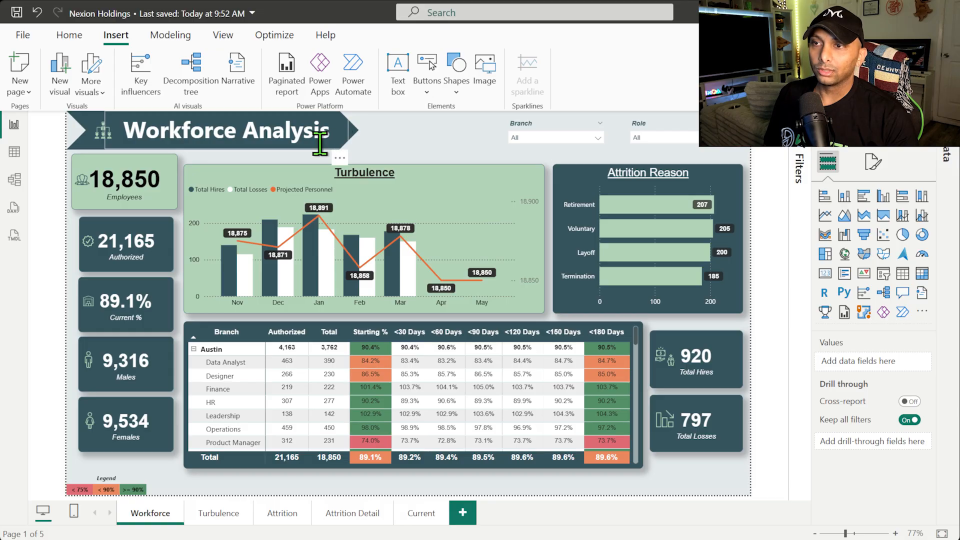
pyautogui.click(99, 189)
pyautogui.click(93, 258)
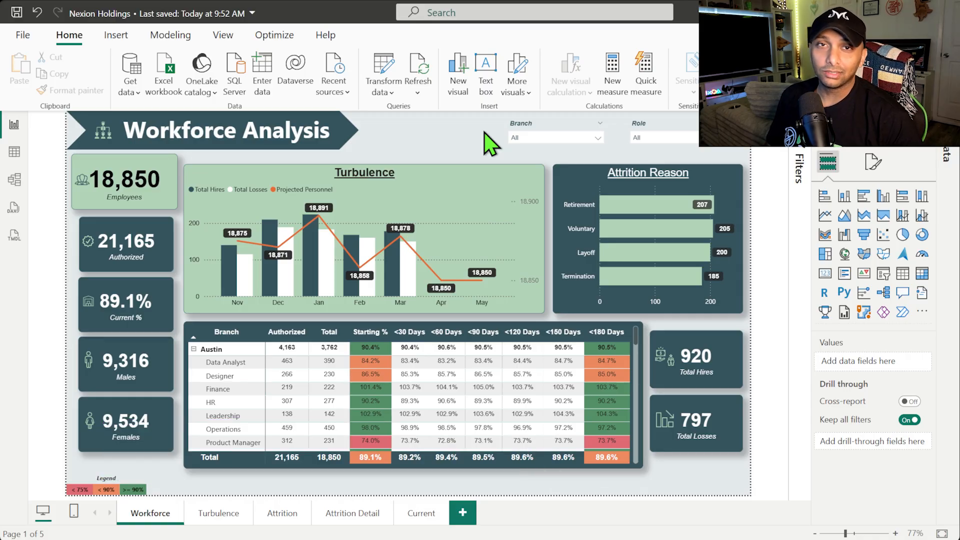
# Step: Dismiss the publish destination dialog and open the Nexion Holdings report from the Nexion Analytics workspace in the Power BI service
pyautogui.moveTo(312, 256)
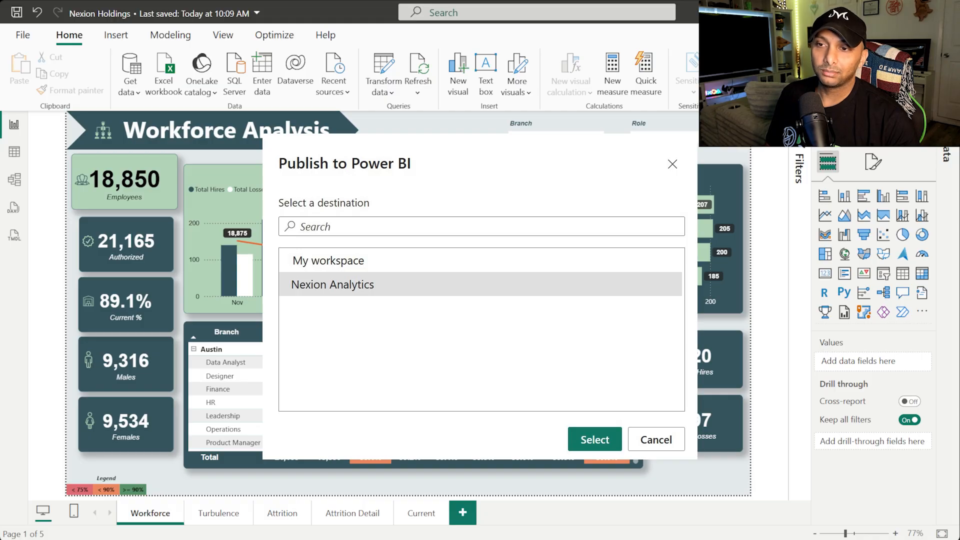
pyautogui.click(657, 440)
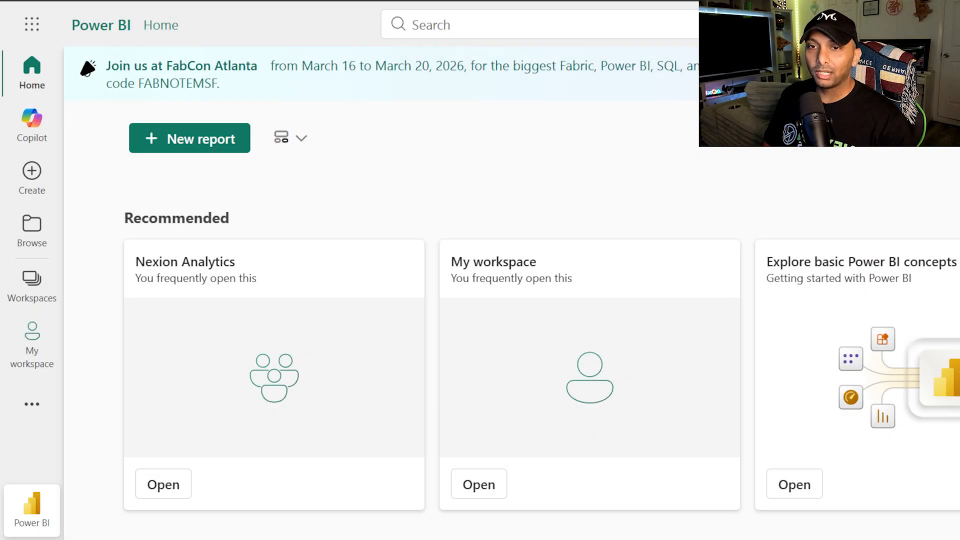
pyautogui.click(34, 288)
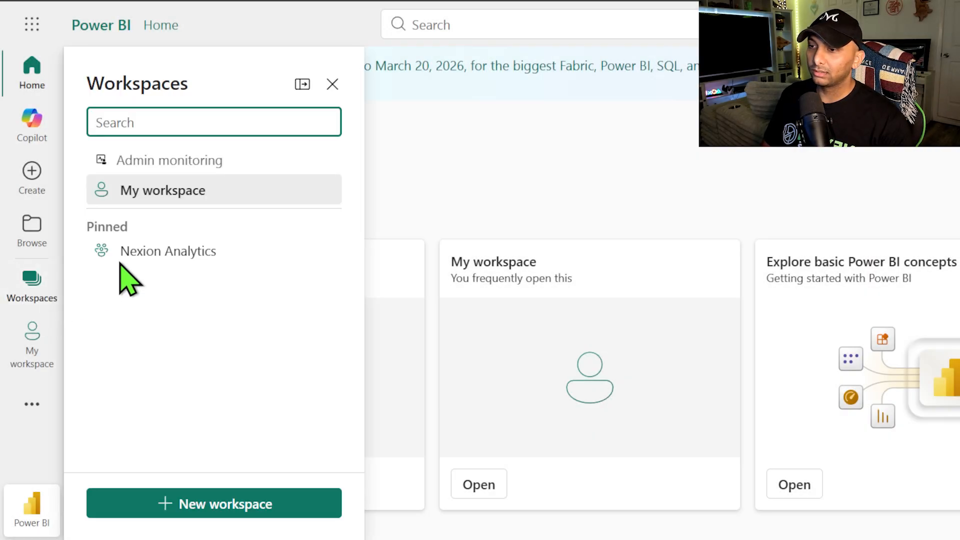
pyautogui.click(138, 255)
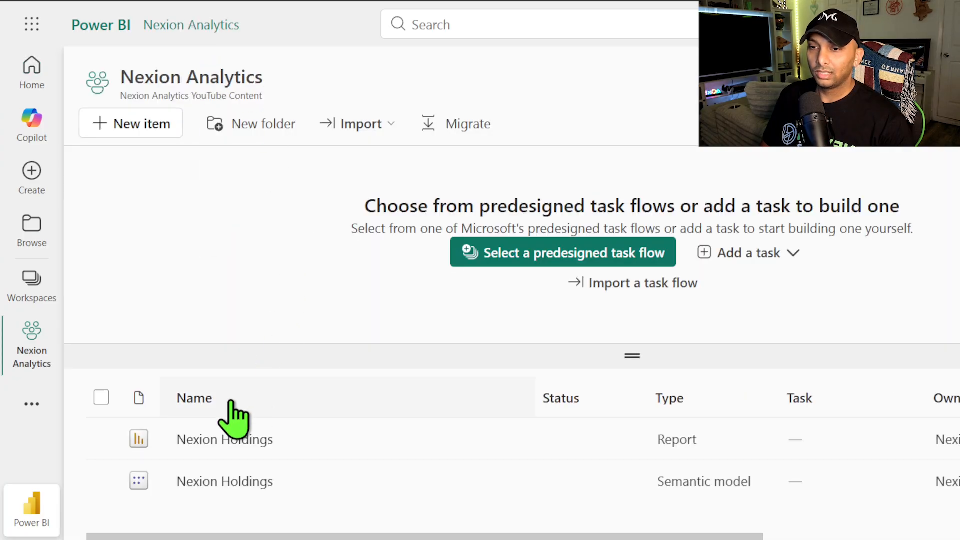
pyautogui.click(214, 440)
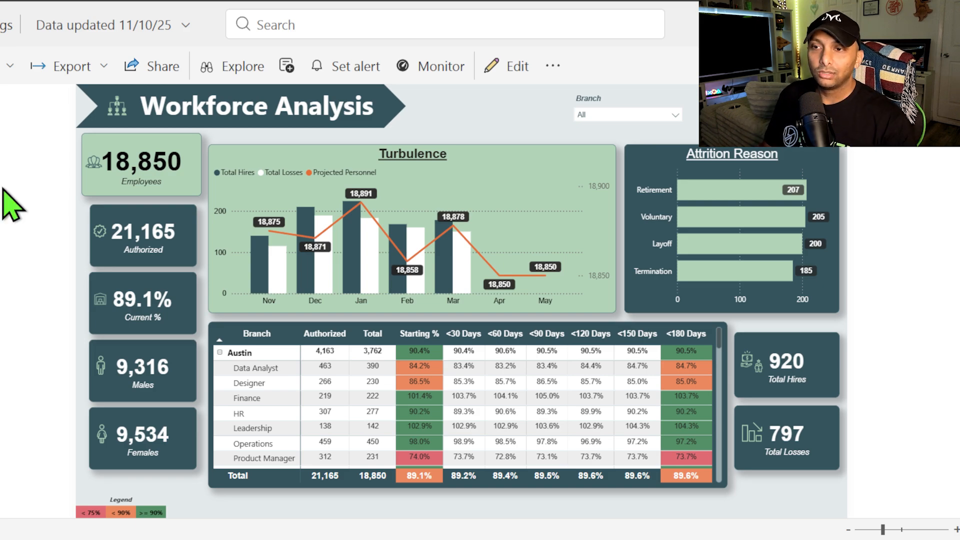
# Step: Filter the published report to the Austin branch, review the branch table's rows, and clear the filter
pyautogui.click(619, 116)
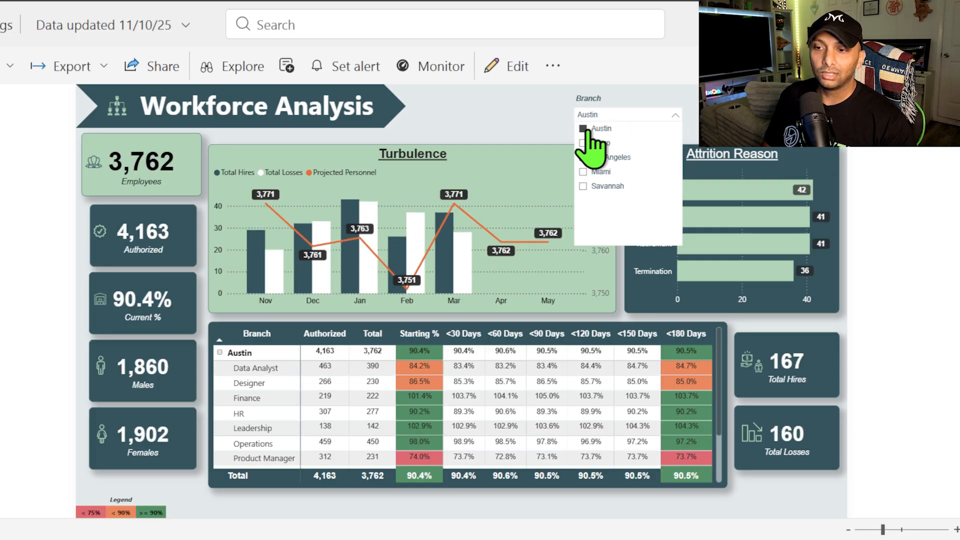
pyautogui.scroll(-2, 385, 402)
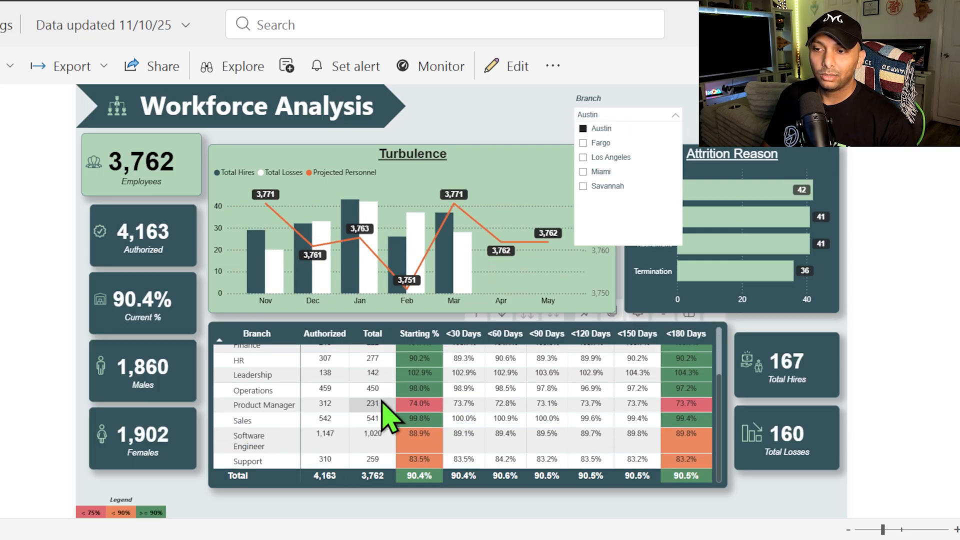
pyautogui.scroll(3, 381, 403)
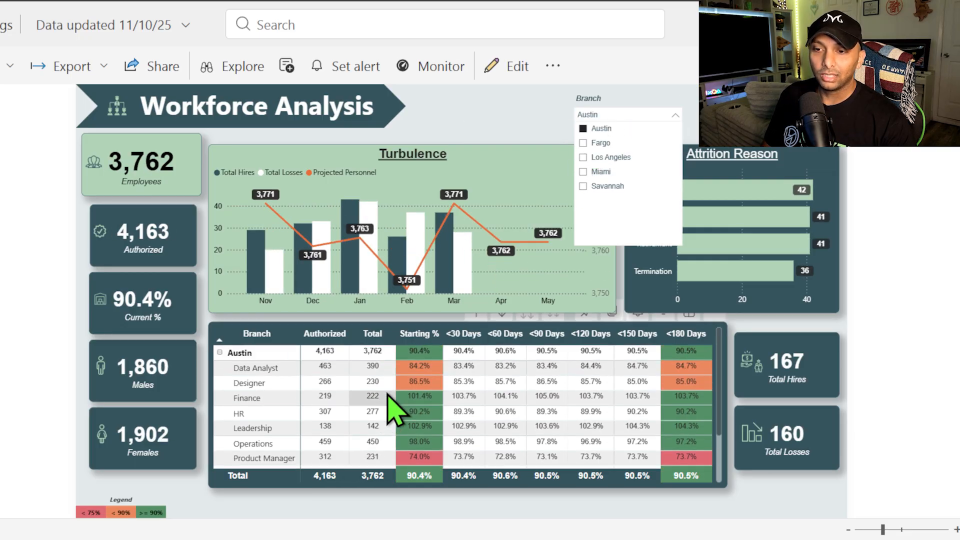
pyautogui.click(583, 129)
# Step: Check the Turbulence chart's January tooltip and the cross-filtering from the Retirement attrition bar, clearing the bar selection
pyautogui.moveTo(371, 239)
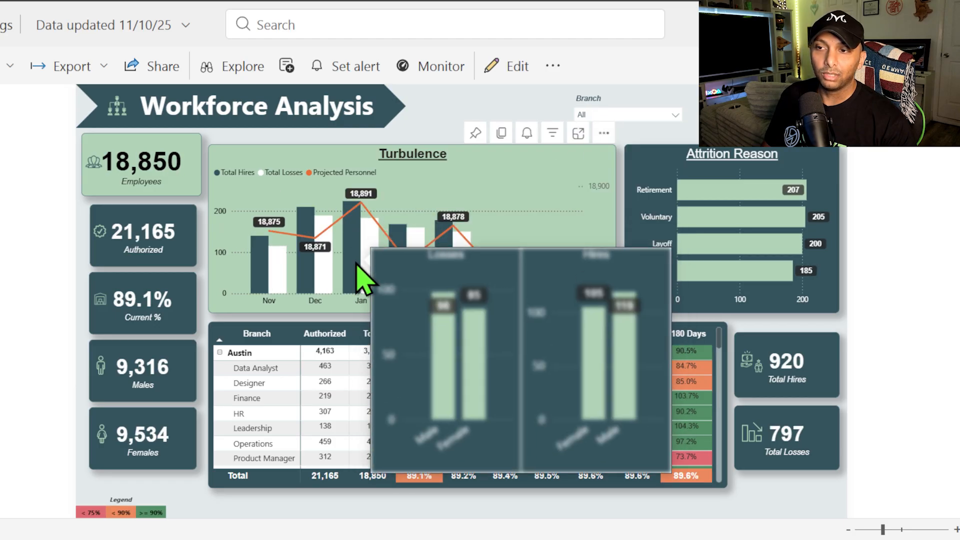
pyautogui.click(748, 196)
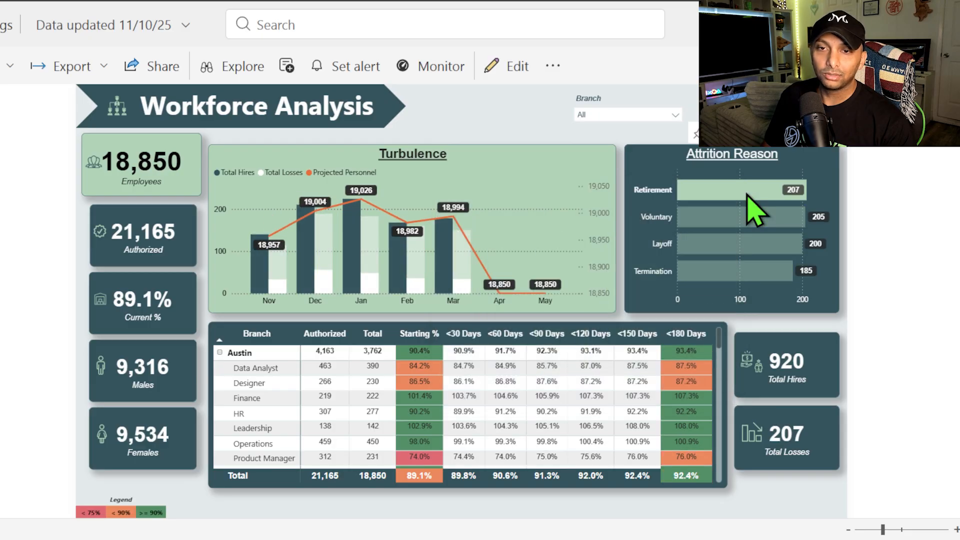
pyautogui.click(748, 200)
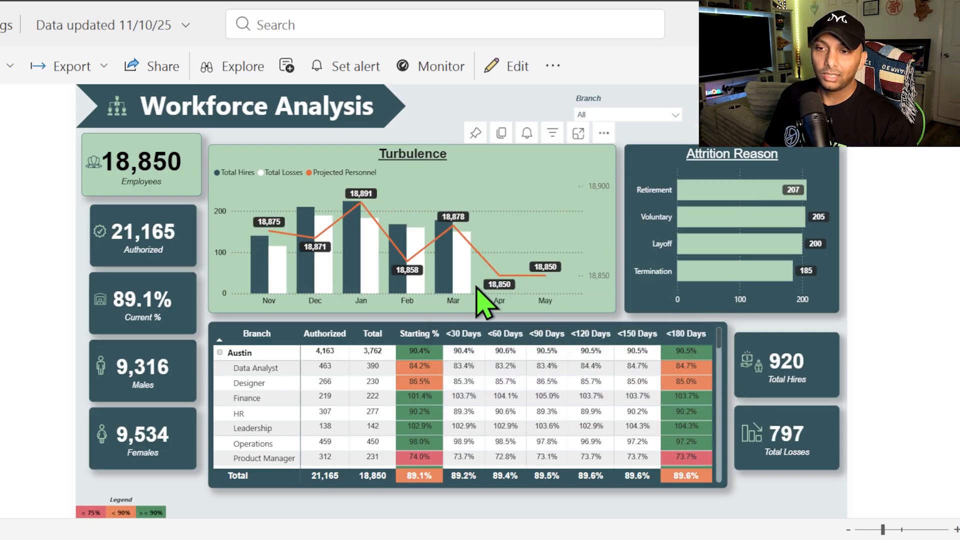
# Step: Drill through from the Total value in Austin's Designer row to the Current page
pyautogui.rightClick(386, 386)
pyautogui.moveTo(439, 345)
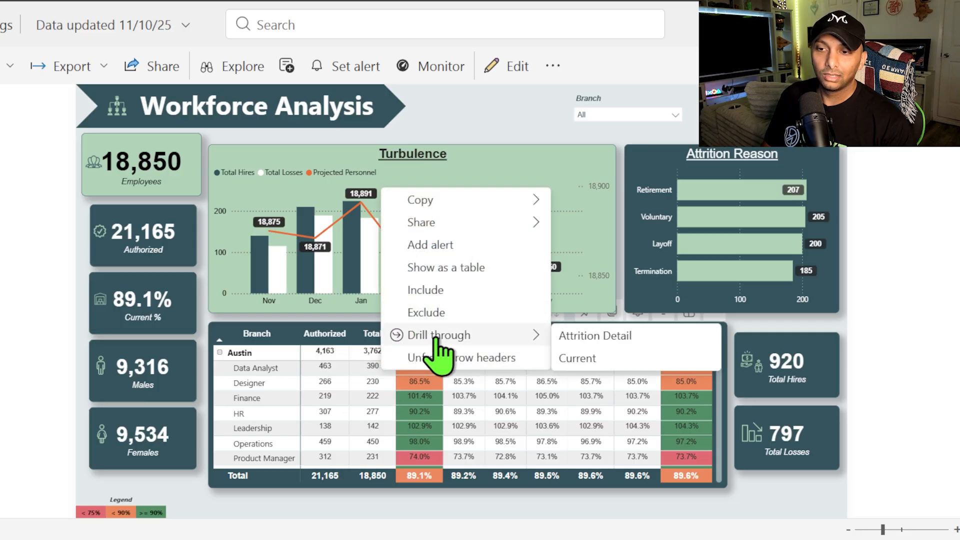
pyautogui.click(589, 357)
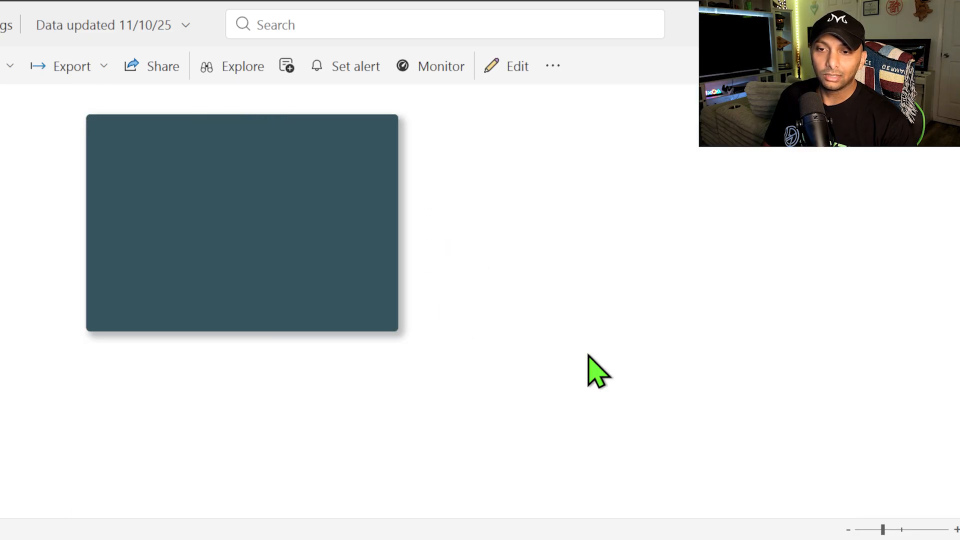